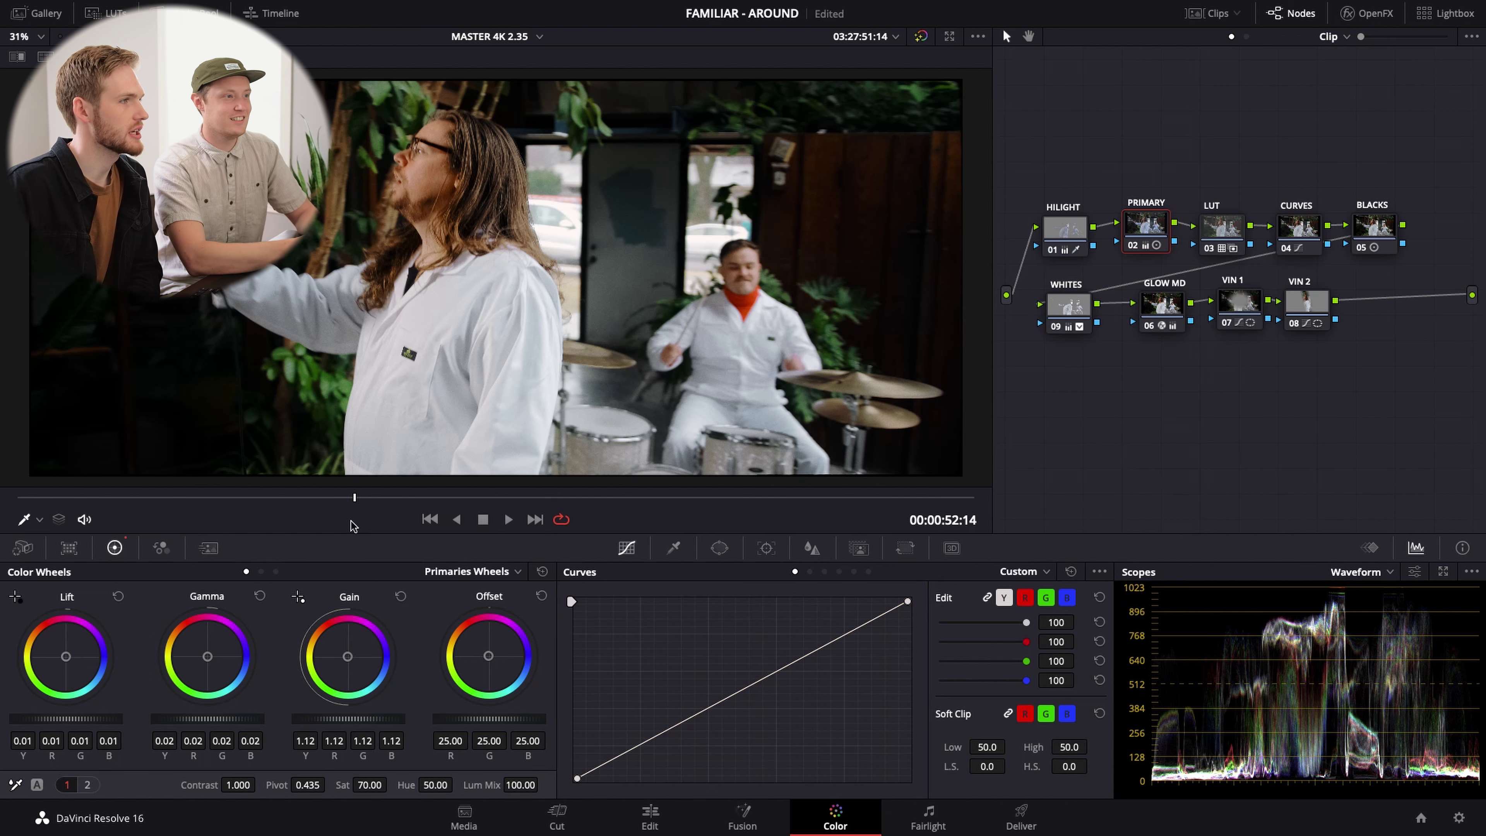
# - At 00:00:53:22, disable HILIGHT, LUT, CURVES, BLACKS, WHITES, GLOW MD, VIN 1 and VIN 2, leaving PRIMARY
pyautogui.click(309, 499)
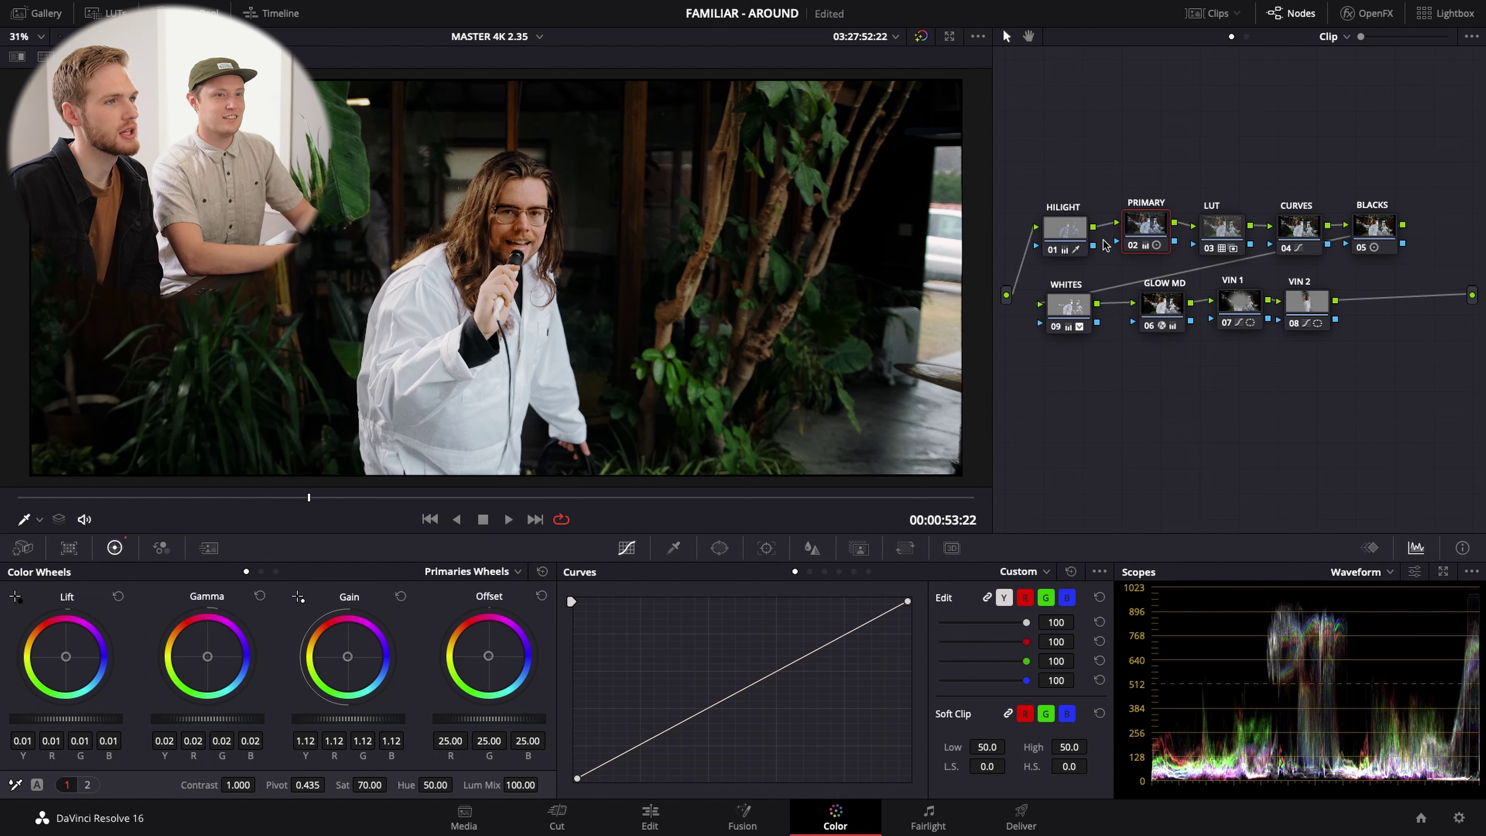
pyautogui.click(1052, 250)
pyautogui.click(1209, 248)
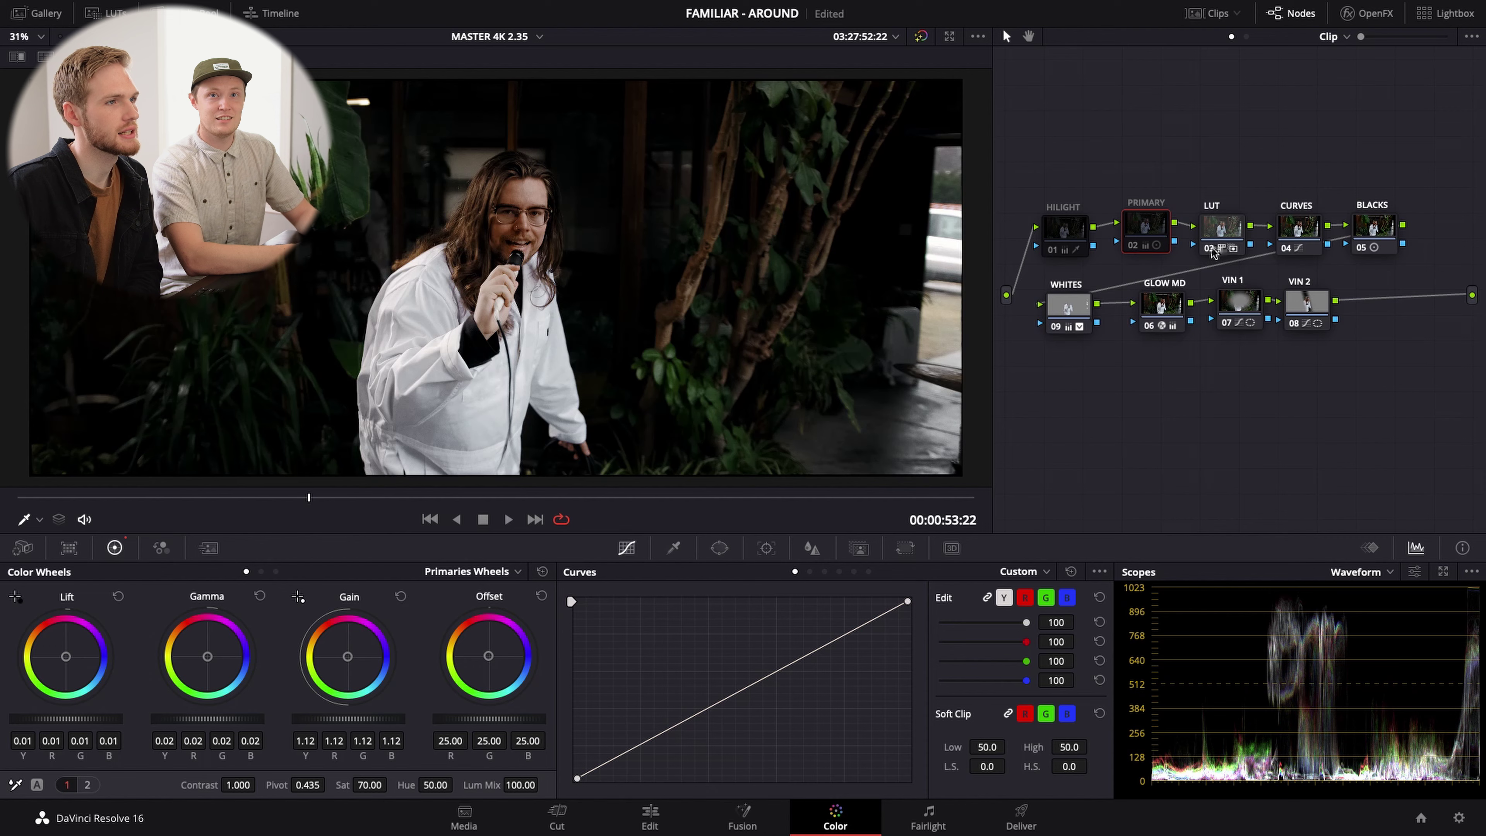
pyautogui.click(1285, 248)
pyautogui.click(1364, 248)
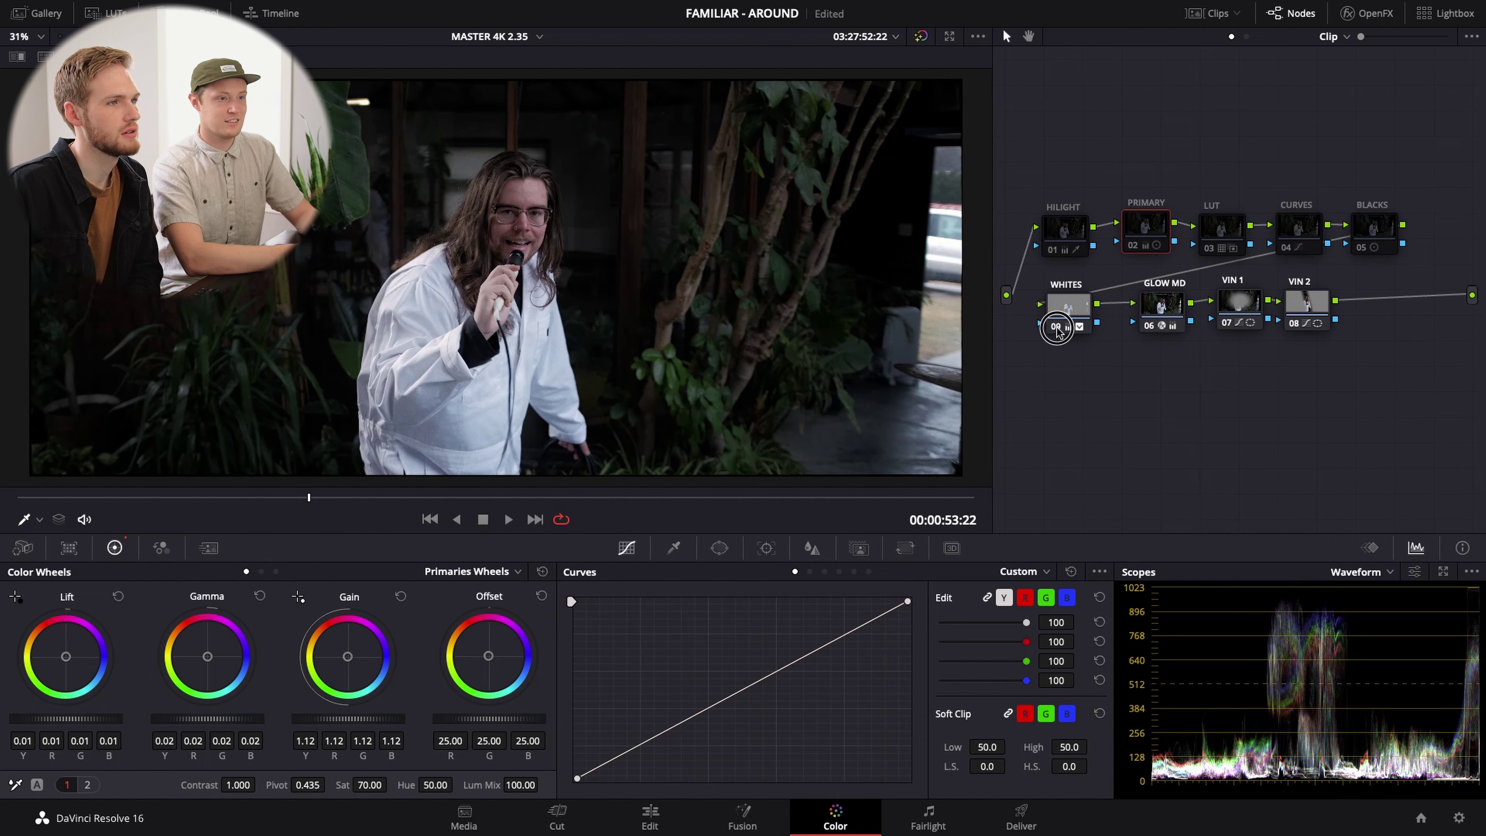
pyautogui.click(1055, 327)
pyautogui.click(1184, 325)
pyautogui.click(1226, 322)
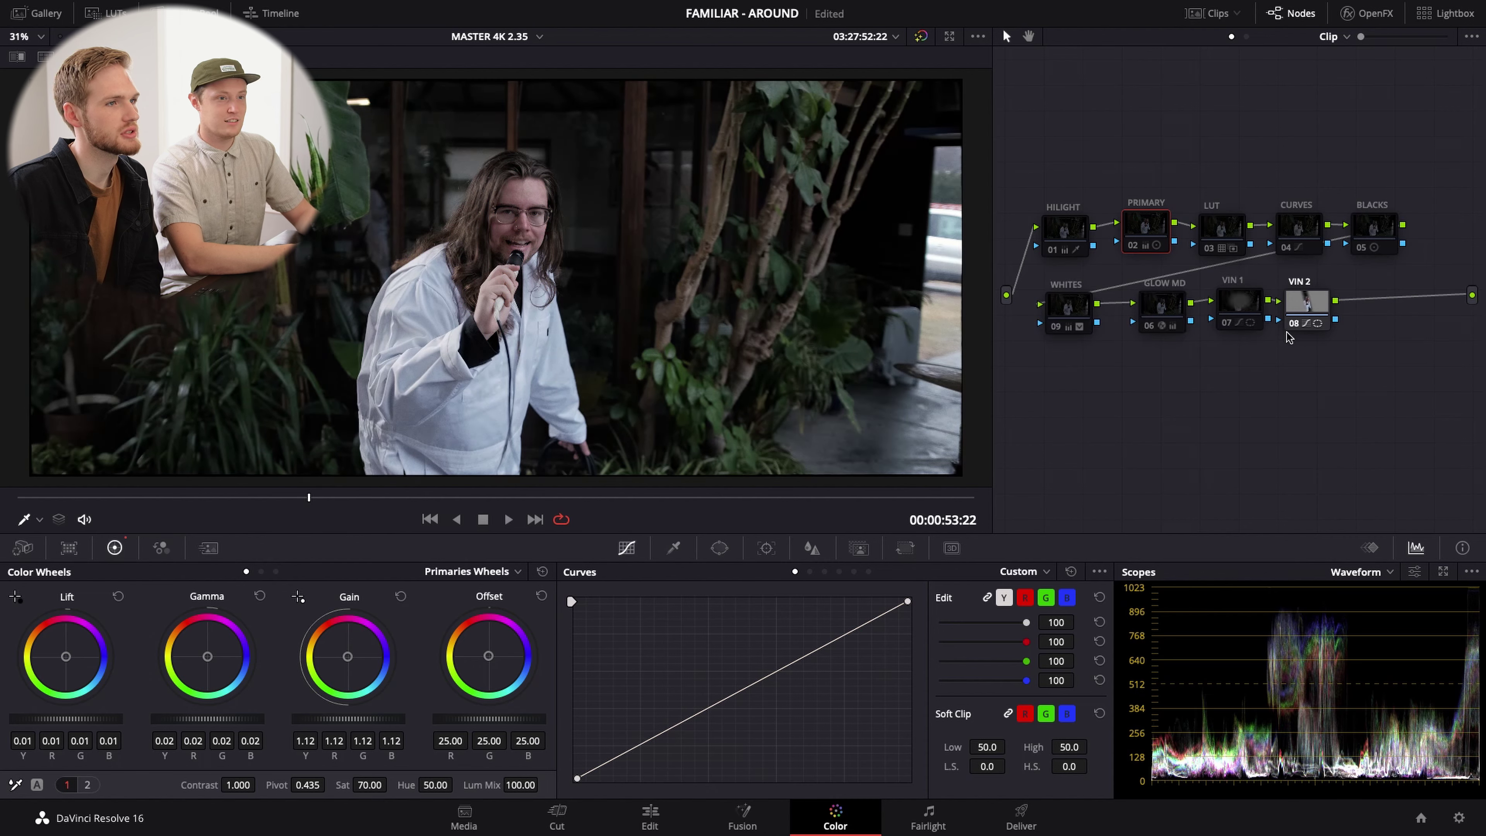
pyautogui.click(1292, 323)
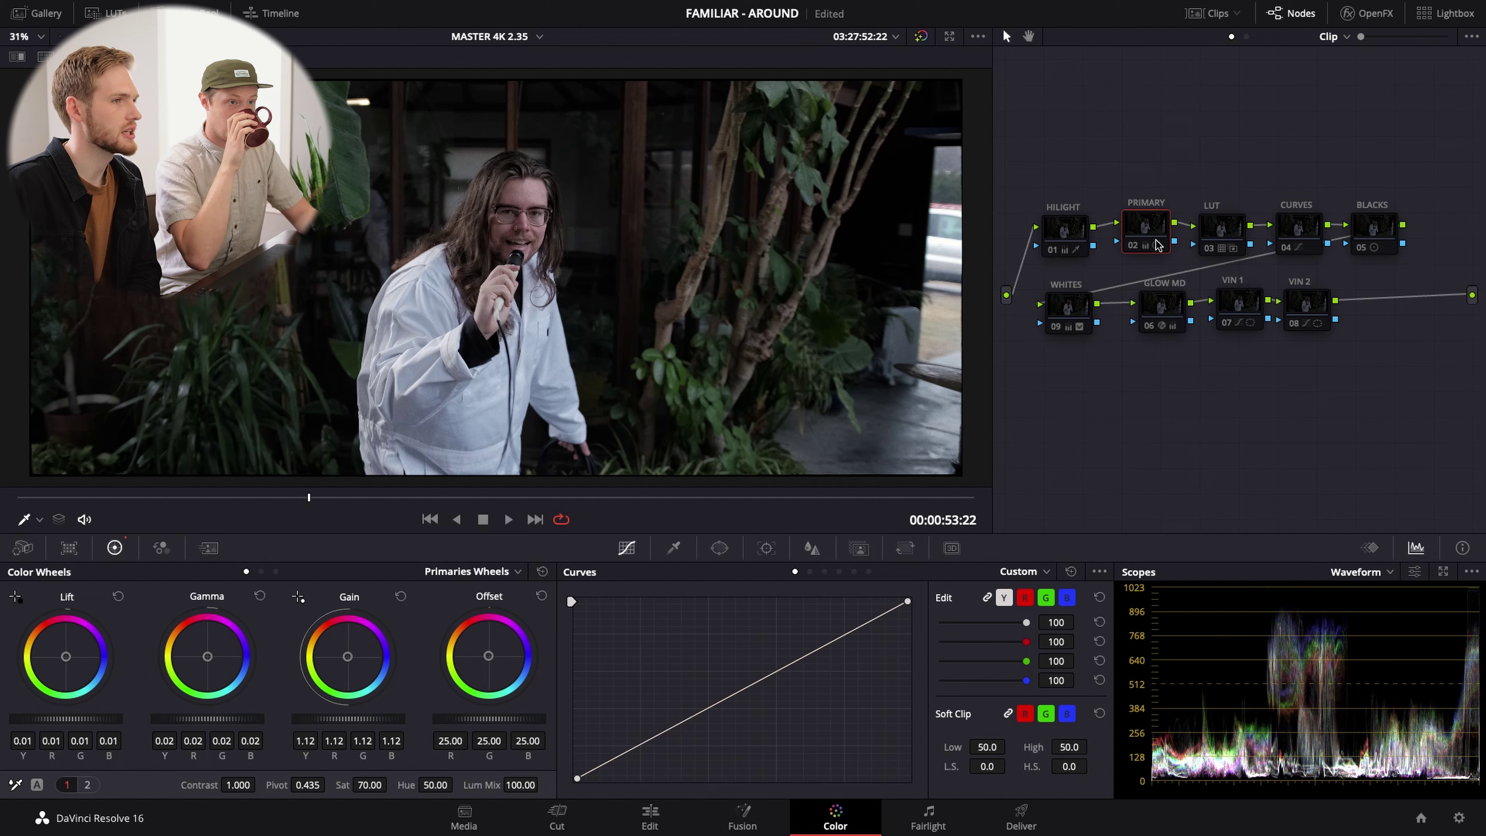
pyautogui.moveTo(1167, 199)
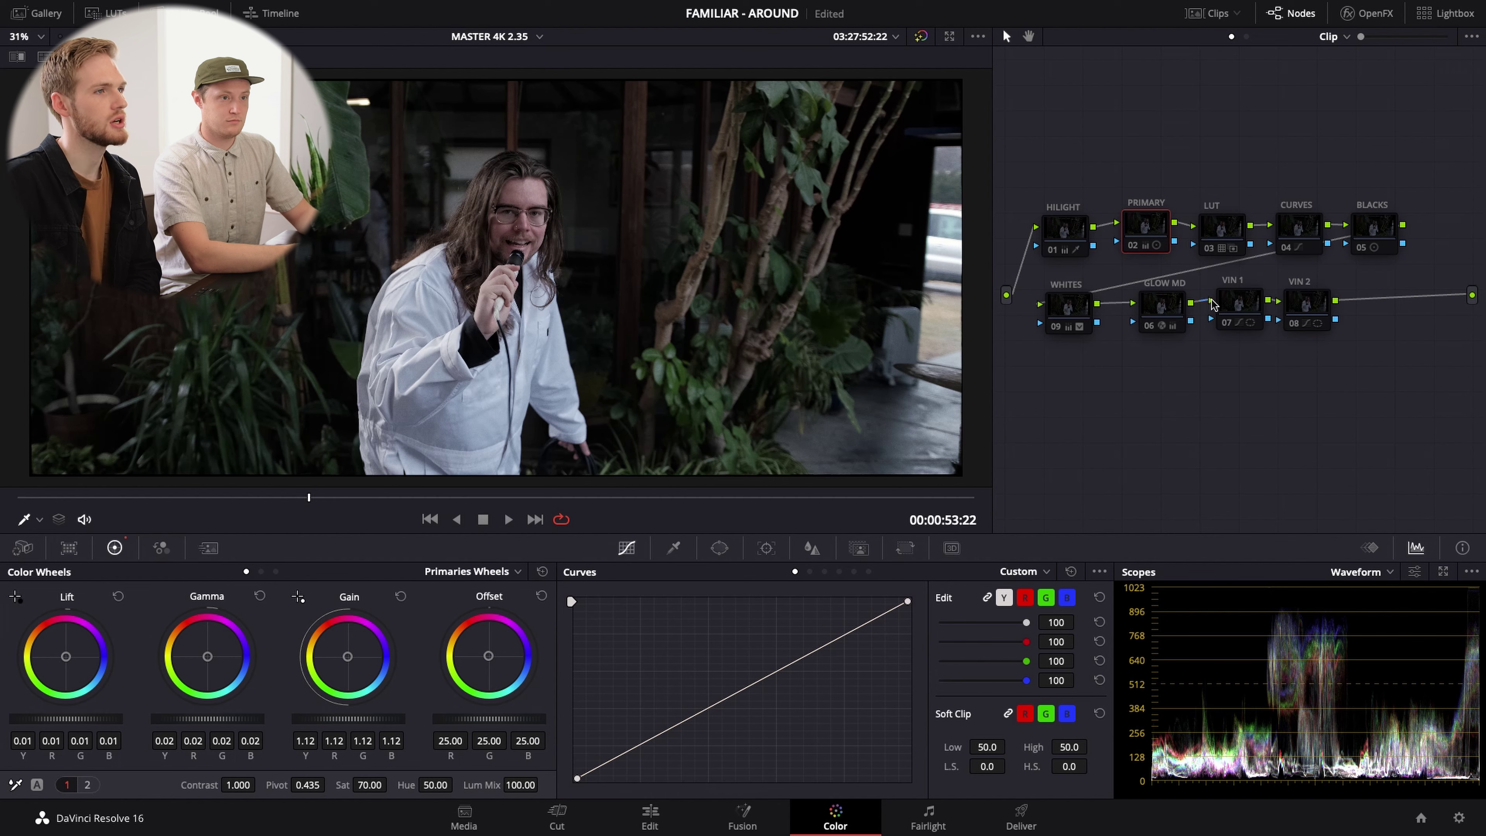
pyautogui.click(1133, 246)
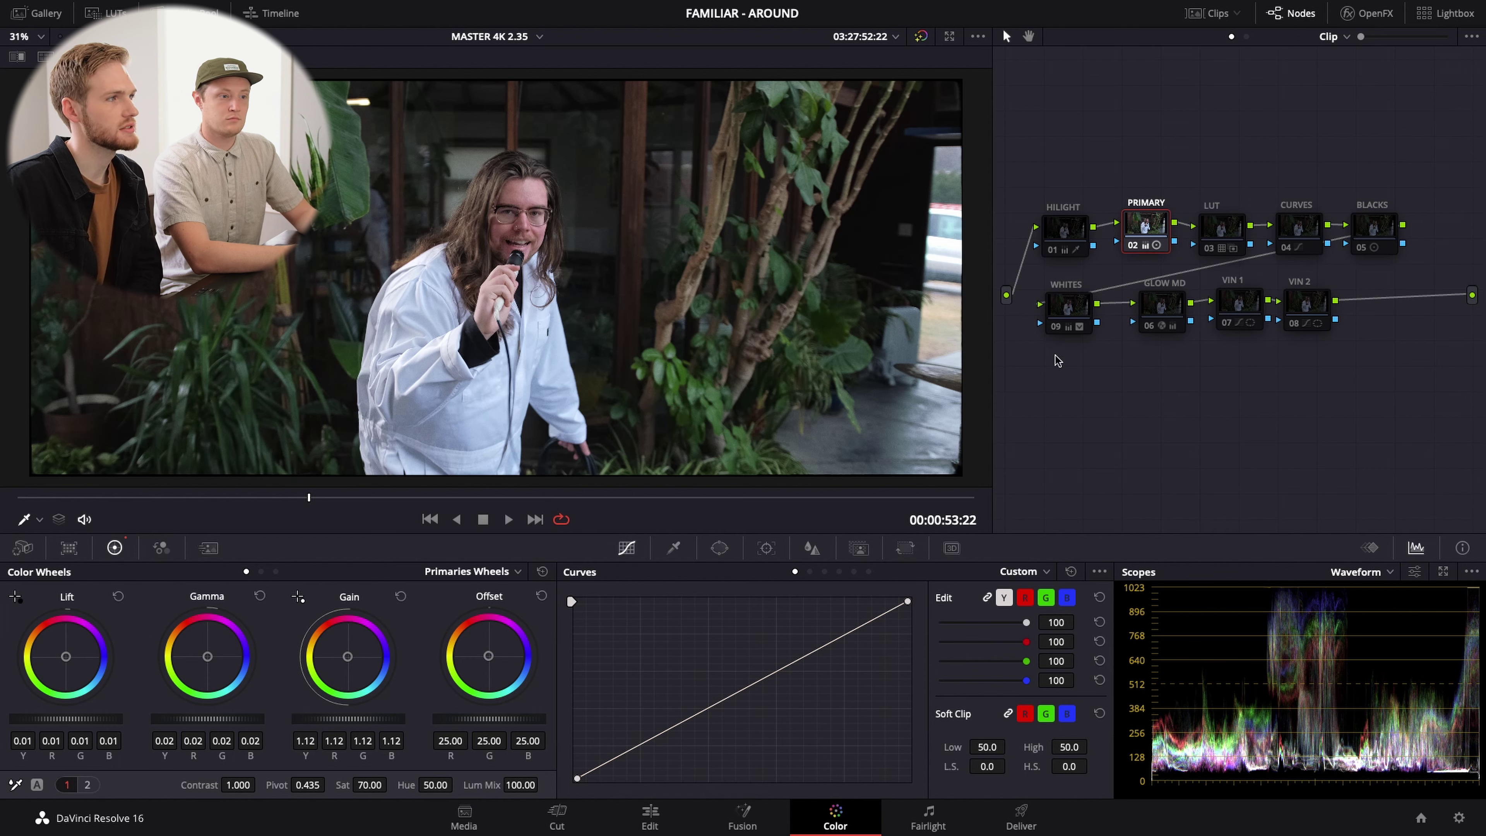
# - Toggle the PRIMARY node off and on several times to compare its grade
pyautogui.click(1131, 247)
pyautogui.click(1130, 247)
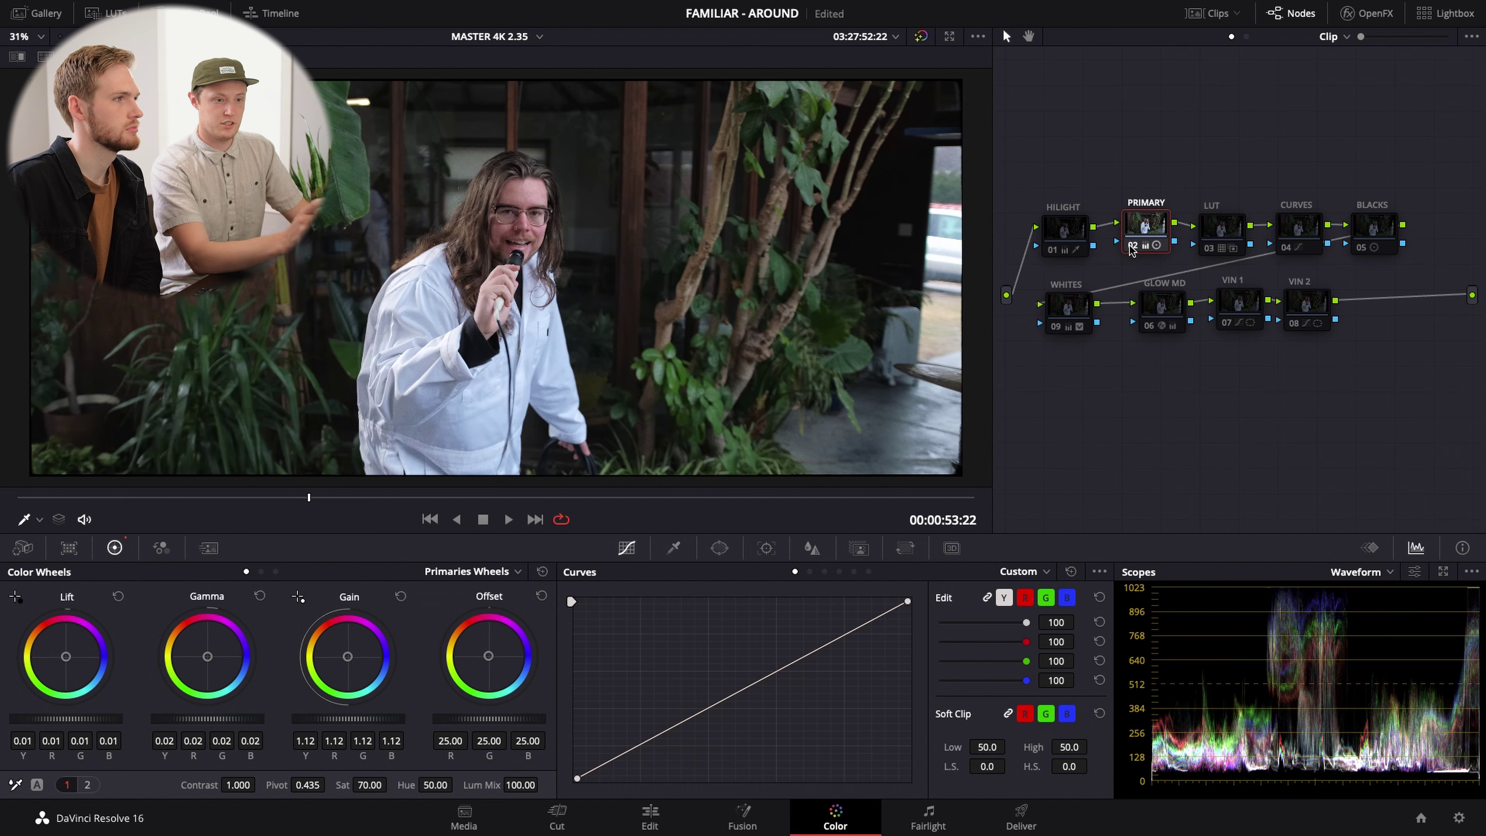
pyautogui.click(1130, 247)
pyautogui.click(1131, 247)
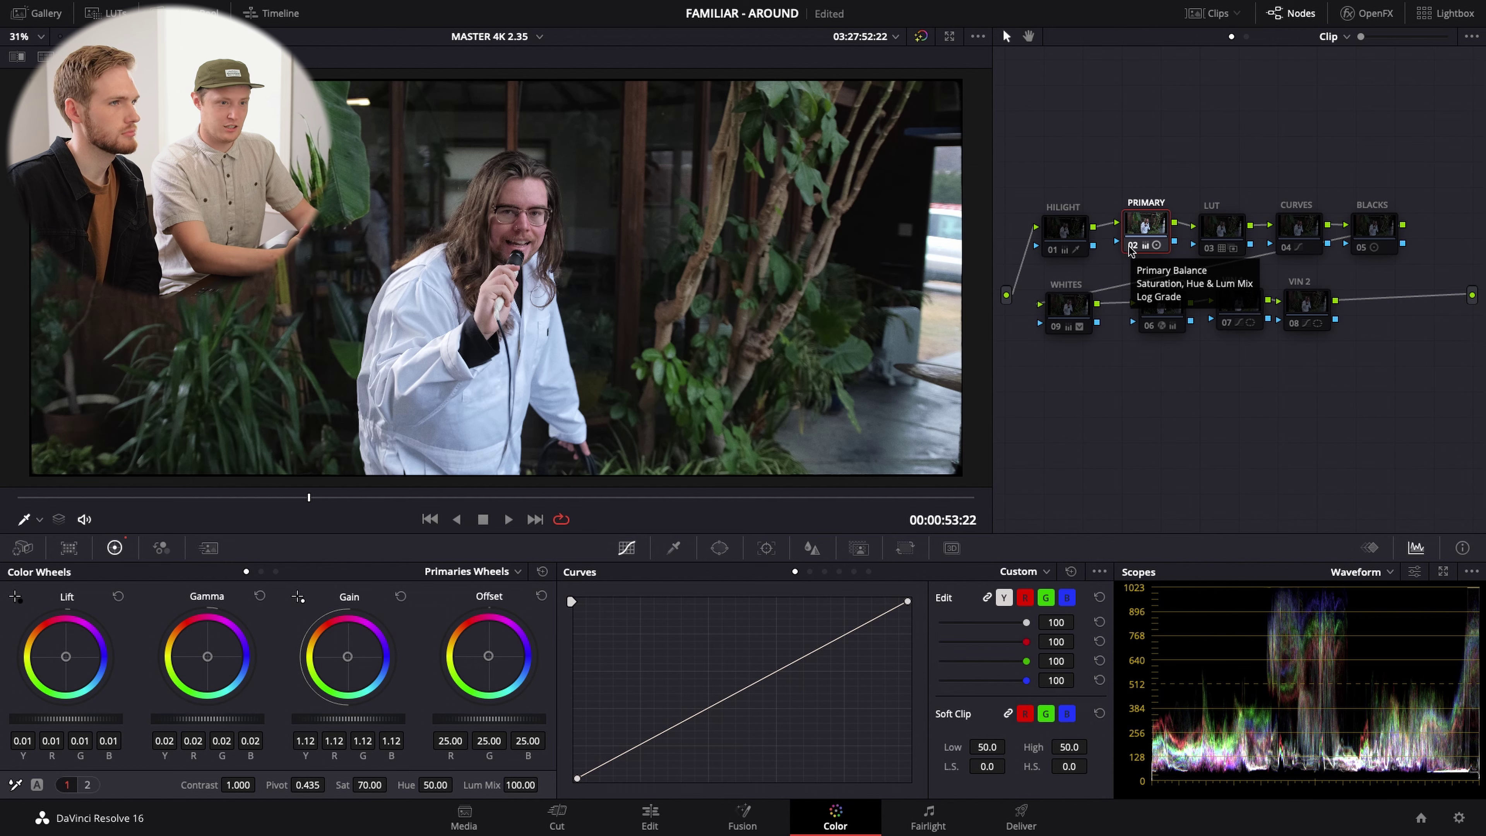
pyautogui.click(1130, 248)
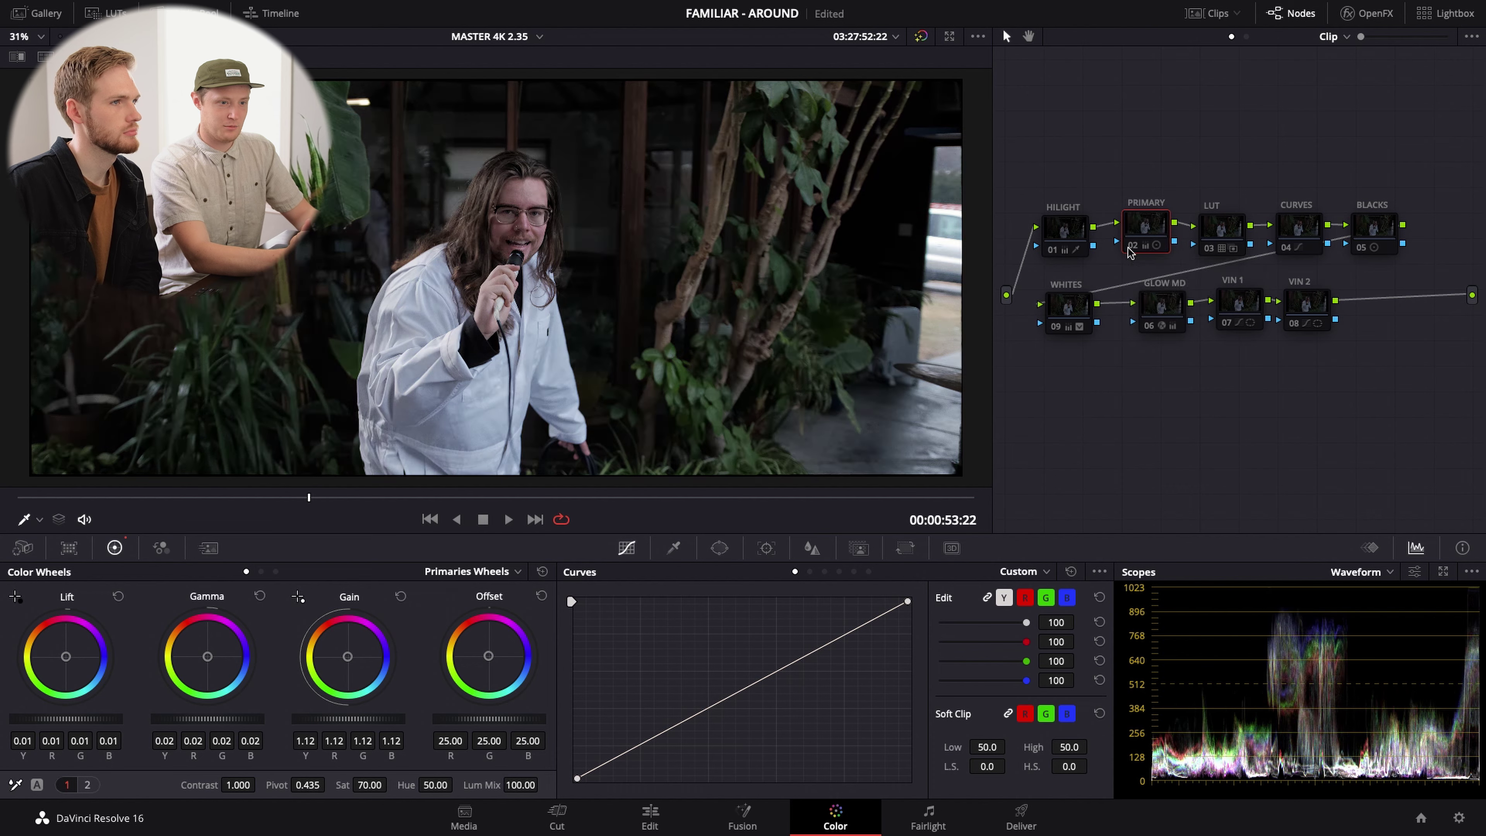
pyautogui.click(1130, 248)
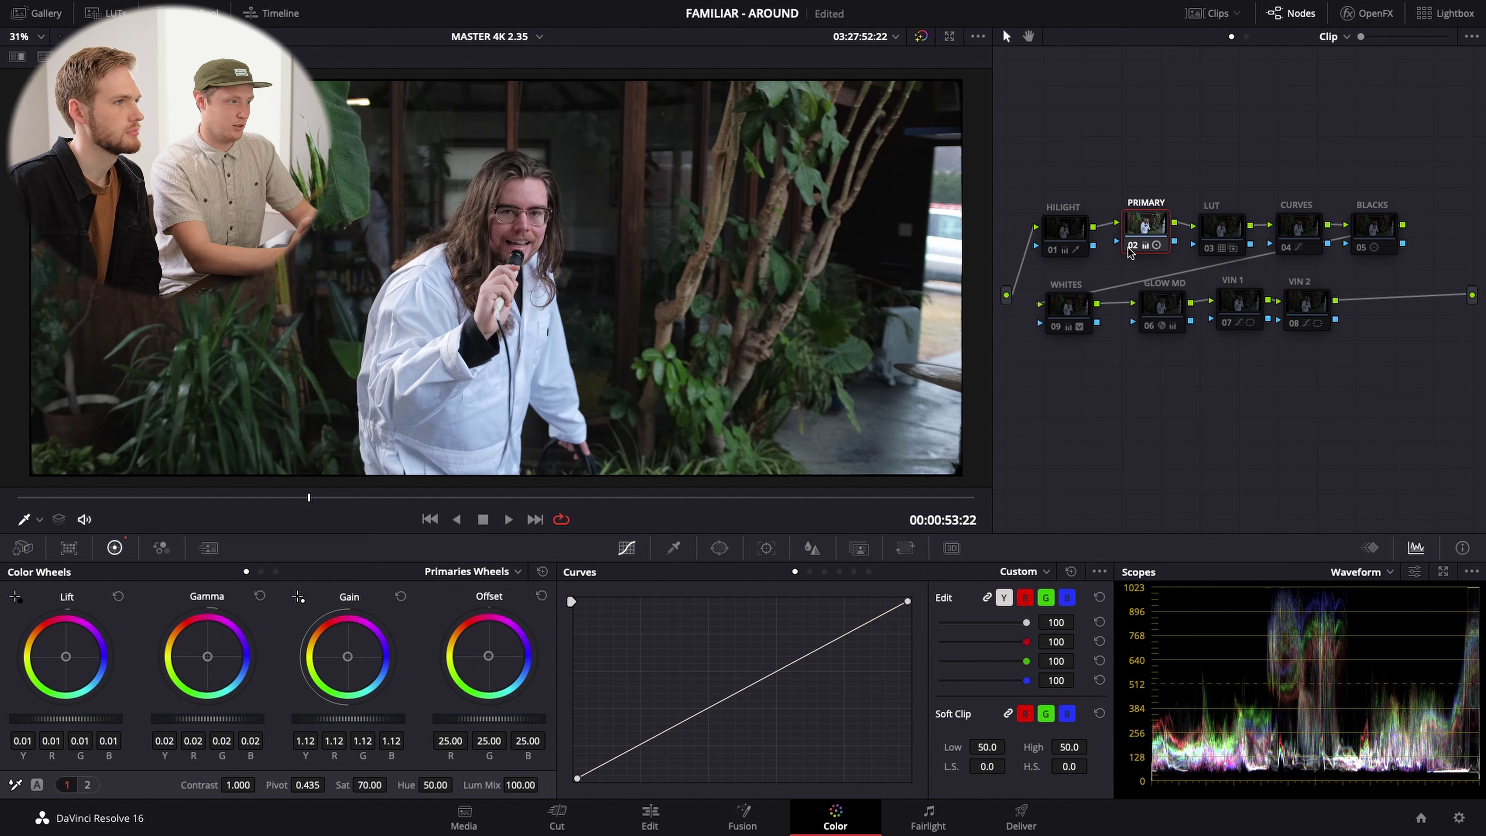
pyautogui.click(1131, 248)
pyautogui.click(1130, 248)
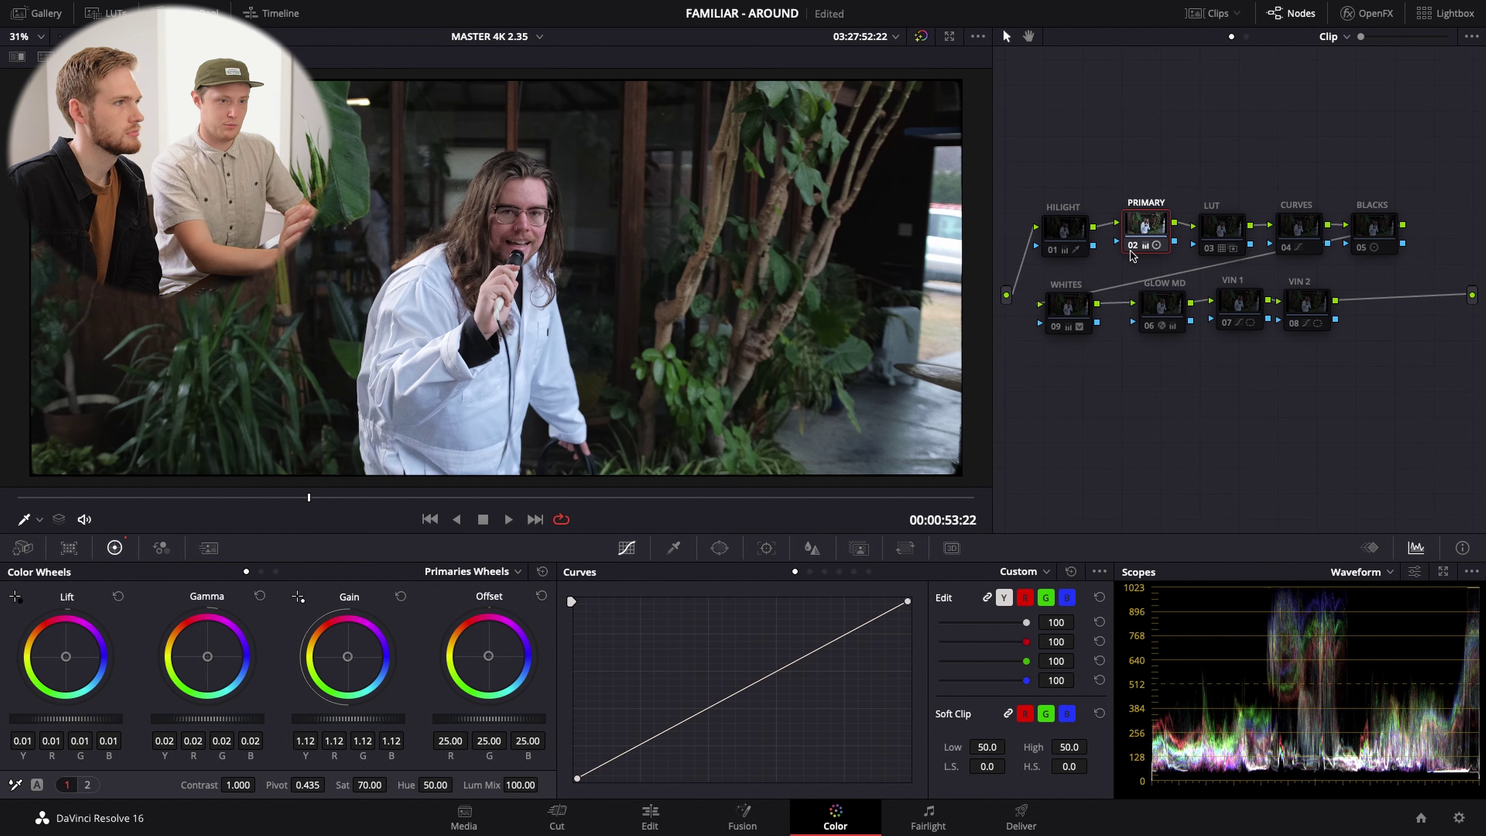
# - Check the ungraded shot with Bypass, then switch on and select the LUT node
pyautogui.click(921, 37)
pyautogui.click(921, 36)
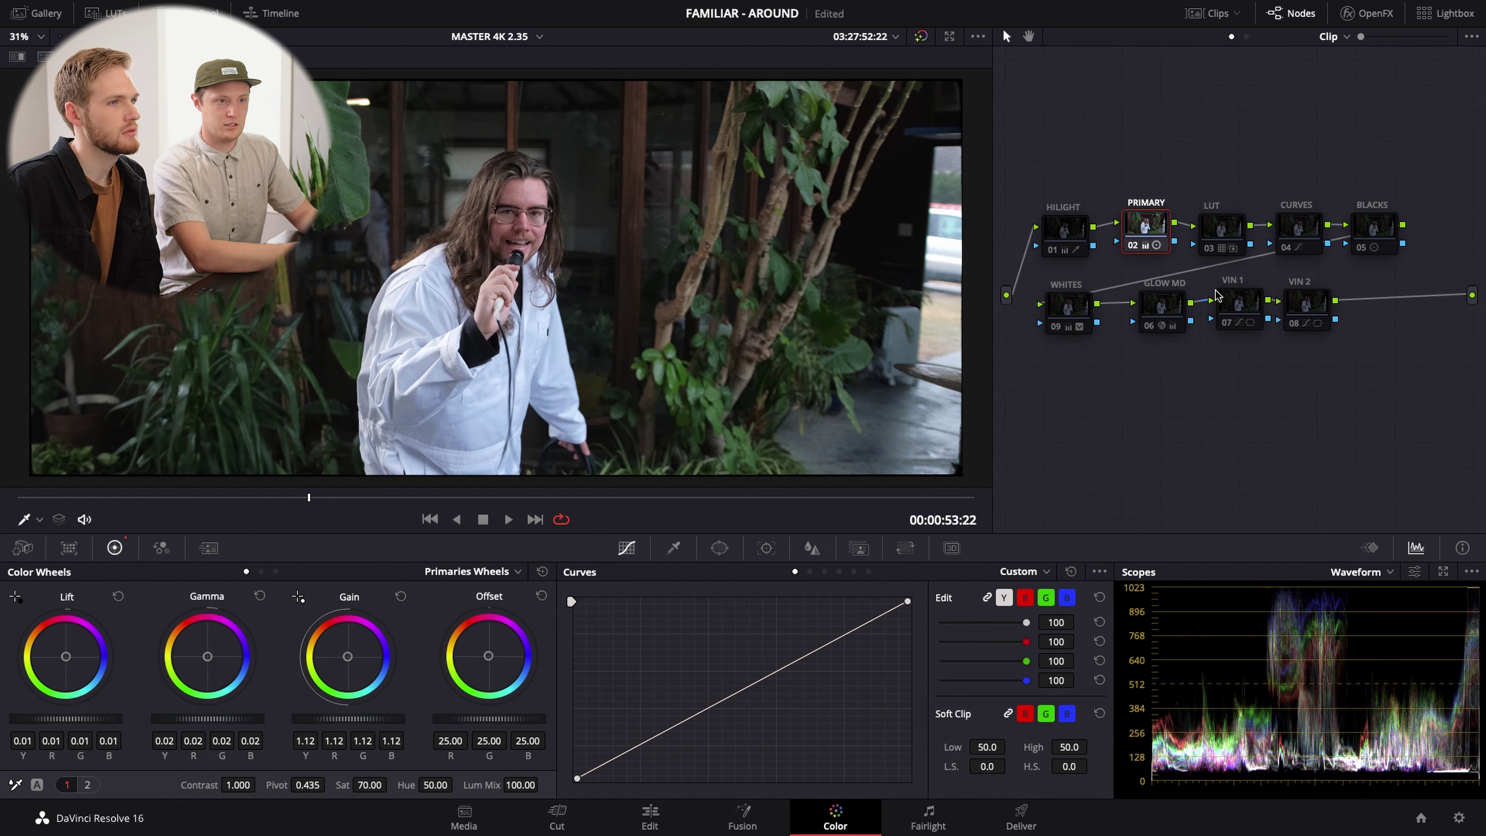
pyautogui.click(1209, 248)
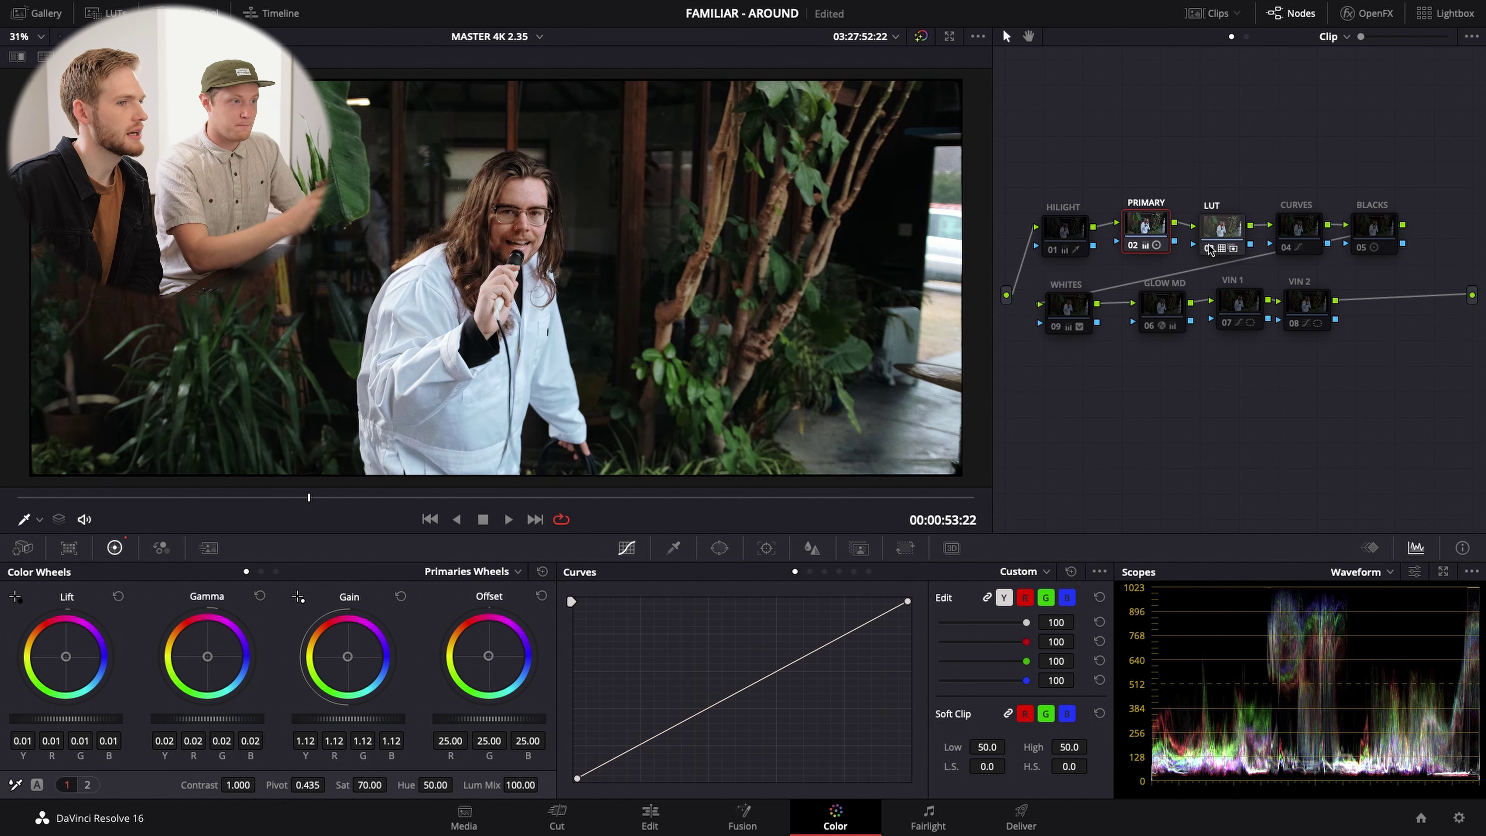
pyautogui.click(1222, 239)
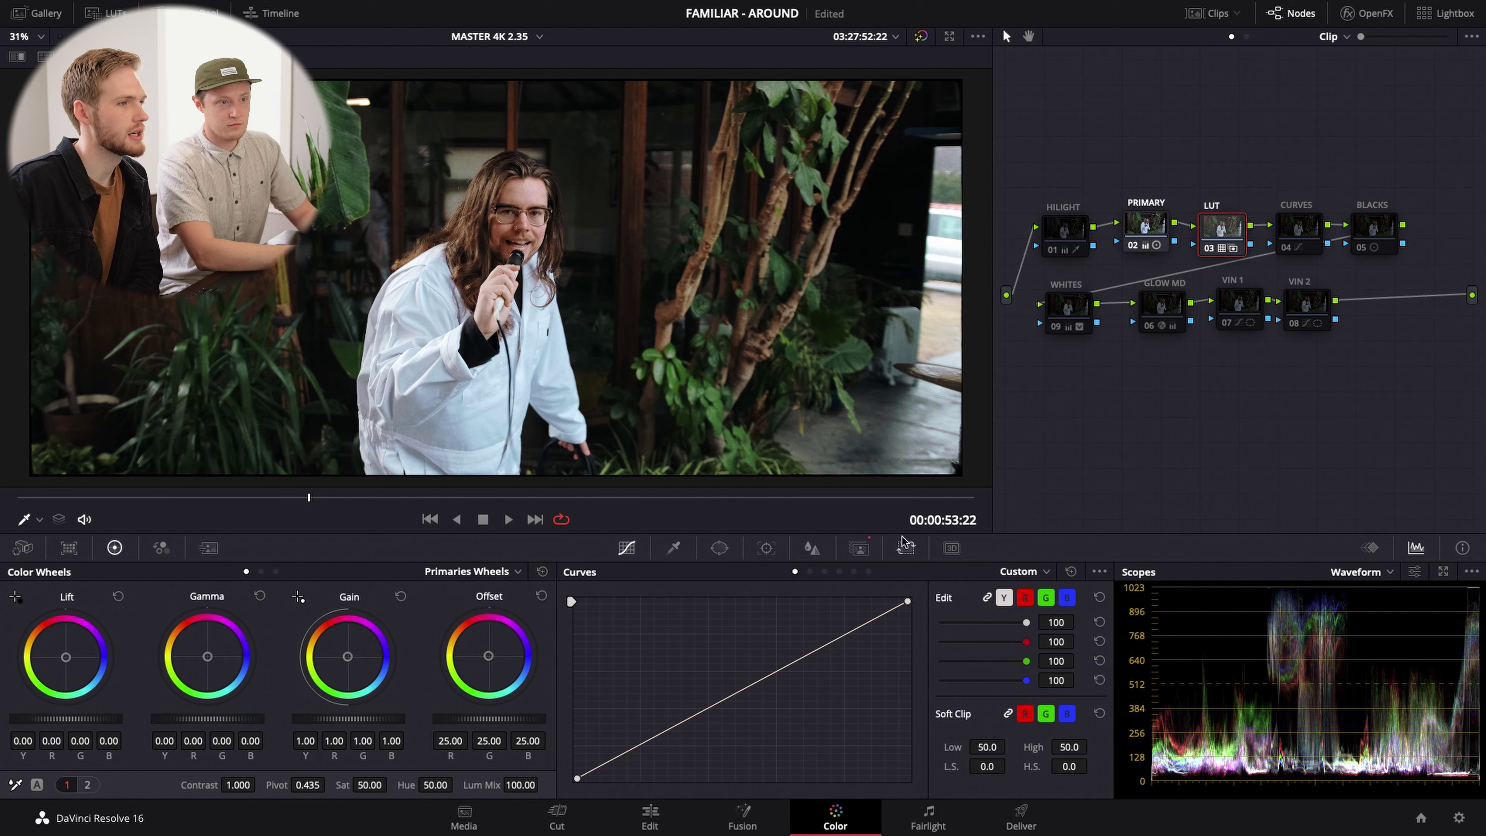
# - Show the LUT node's key settings (output gain 0.700), comparing it against PRIMARY's key
pyautogui.click(858, 547)
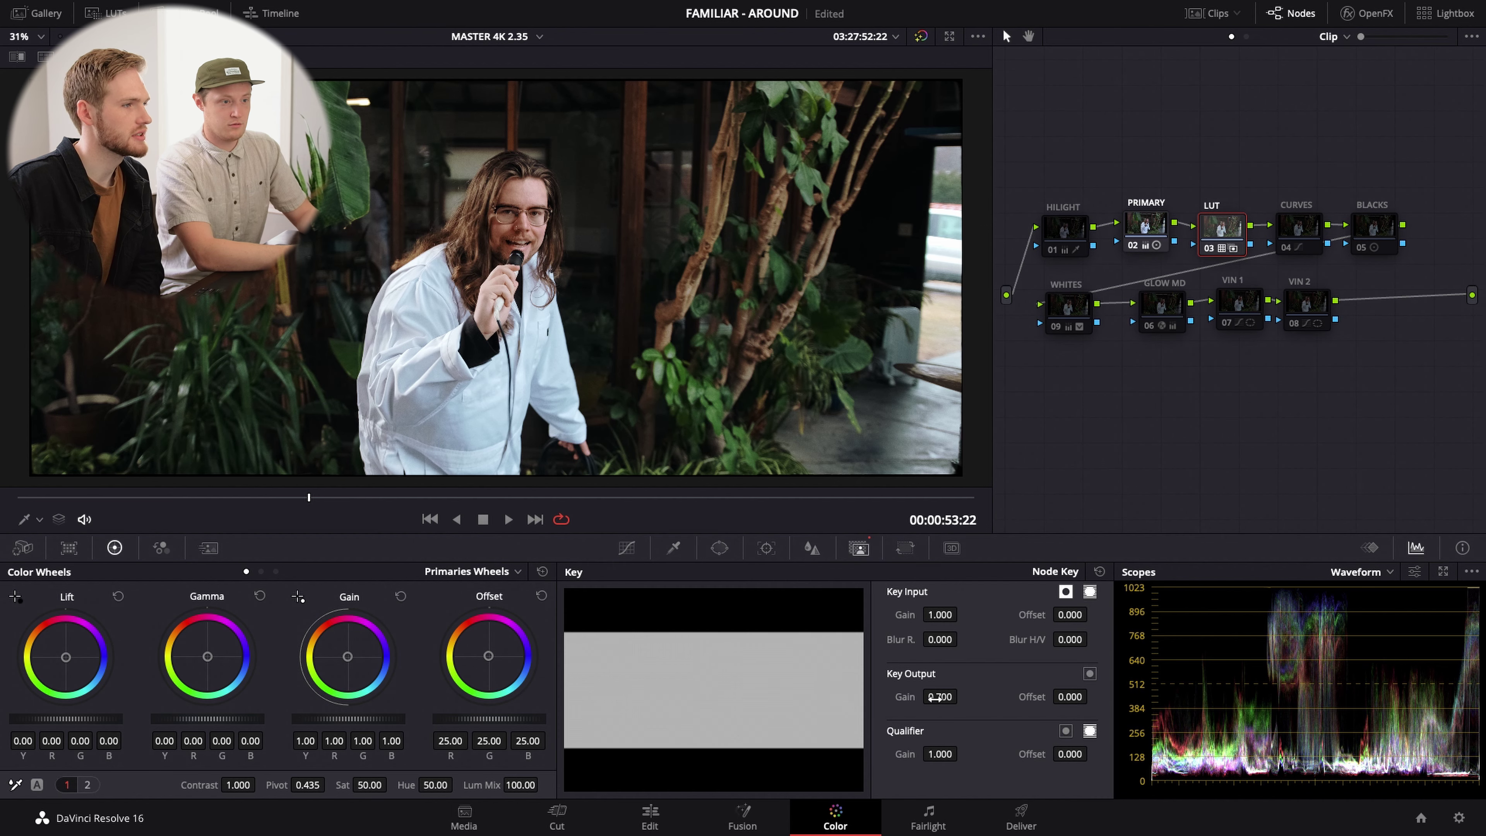
pyautogui.click(1208, 248)
pyautogui.click(1209, 249)
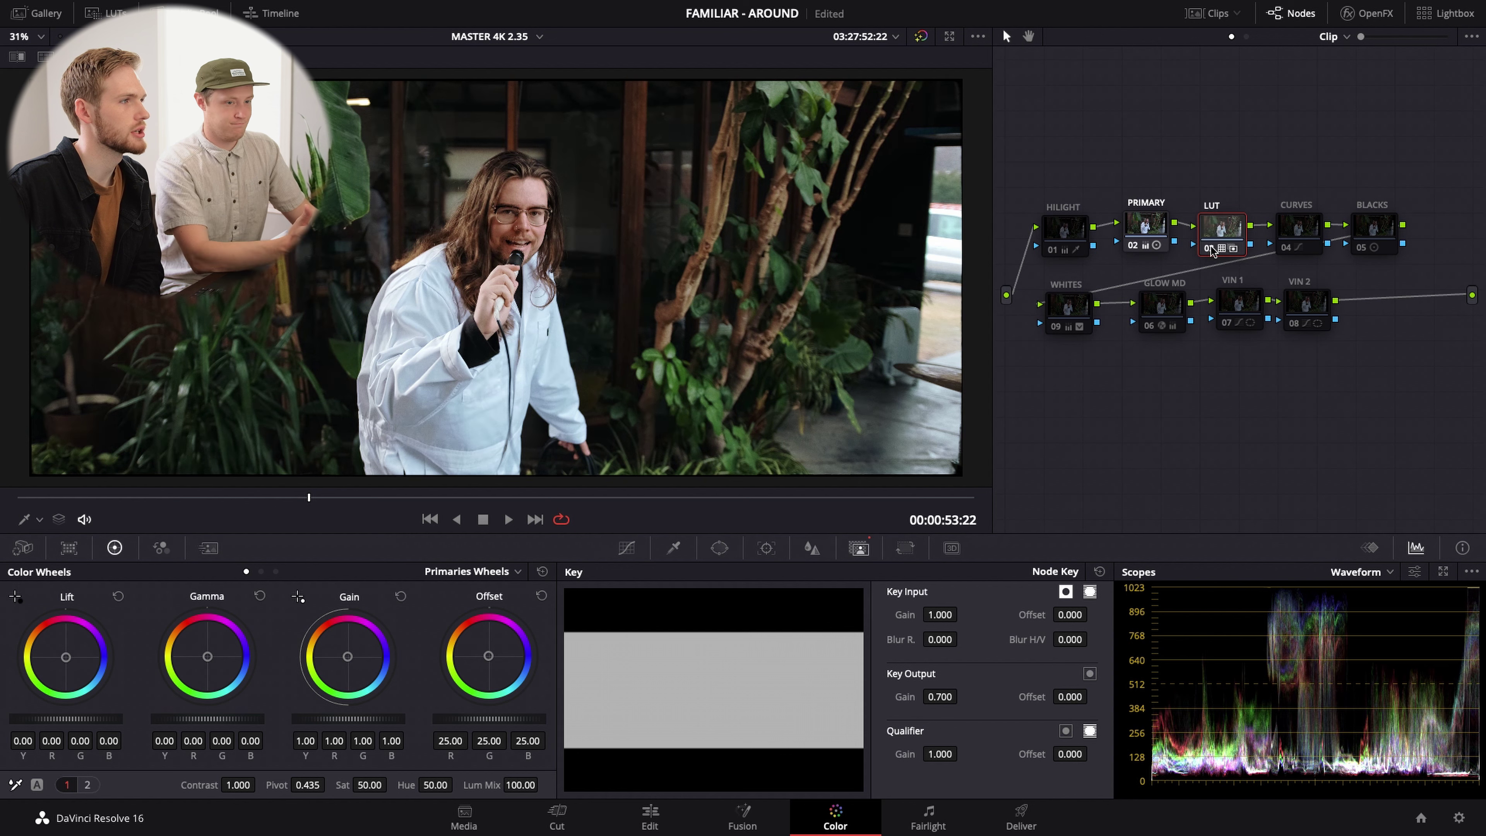
pyautogui.click(1146, 230)
pyautogui.click(1222, 230)
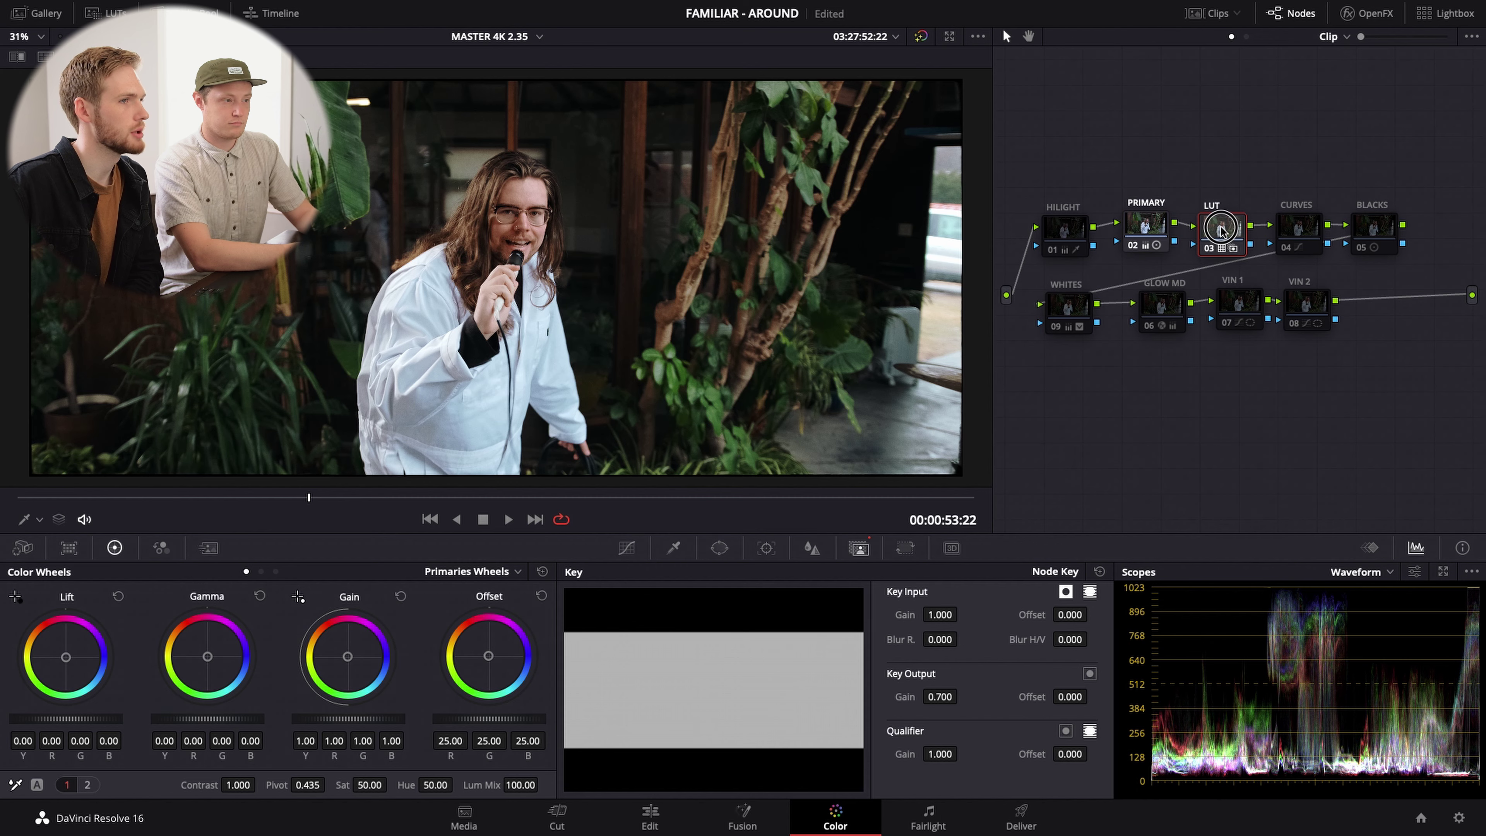
pyautogui.moveTo(1221, 229); pyautogui.dragTo(1218, 227)
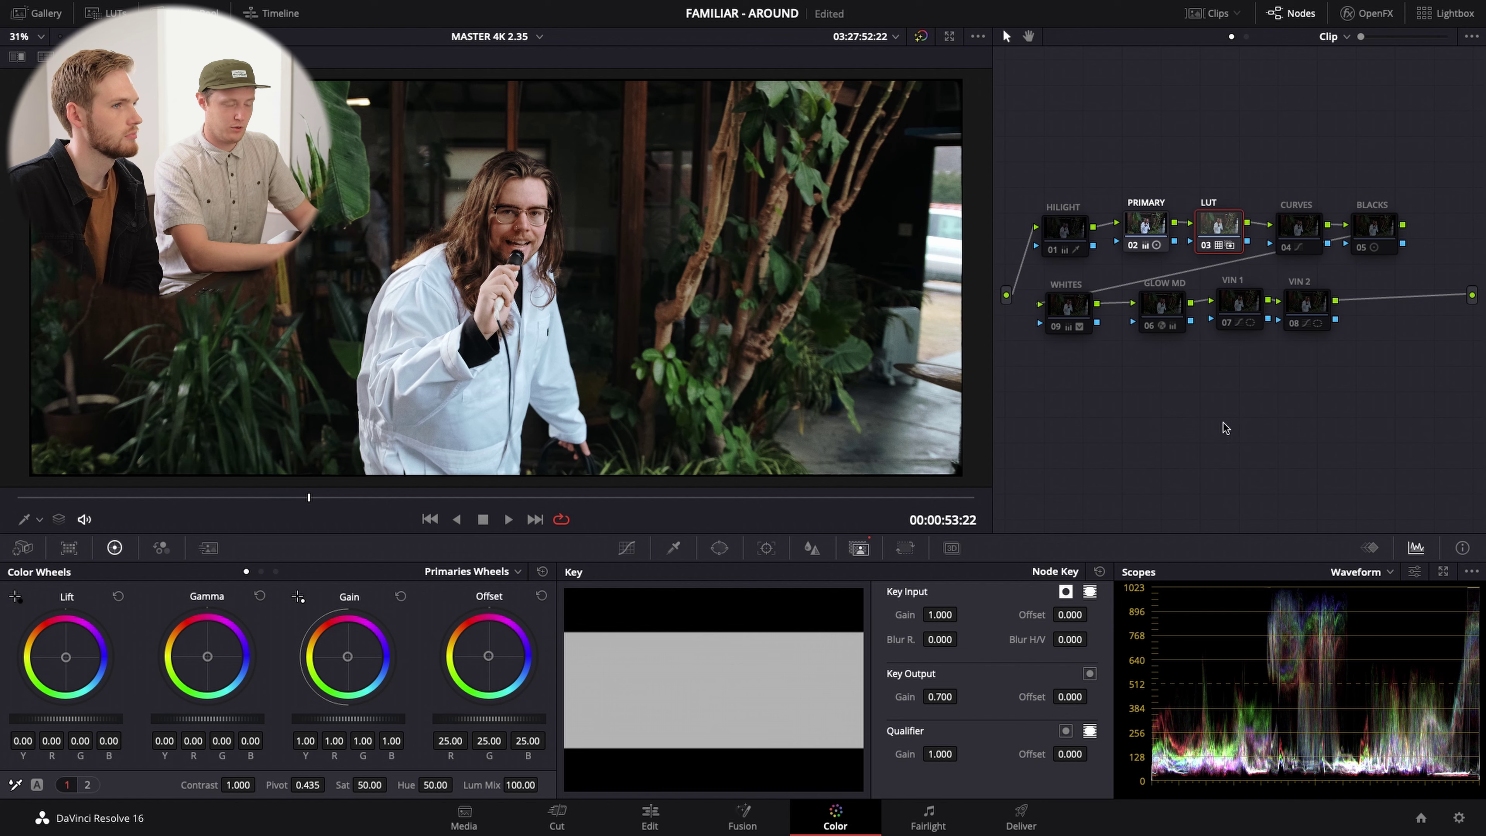
pyautogui.scroll(4, 1230, 423)
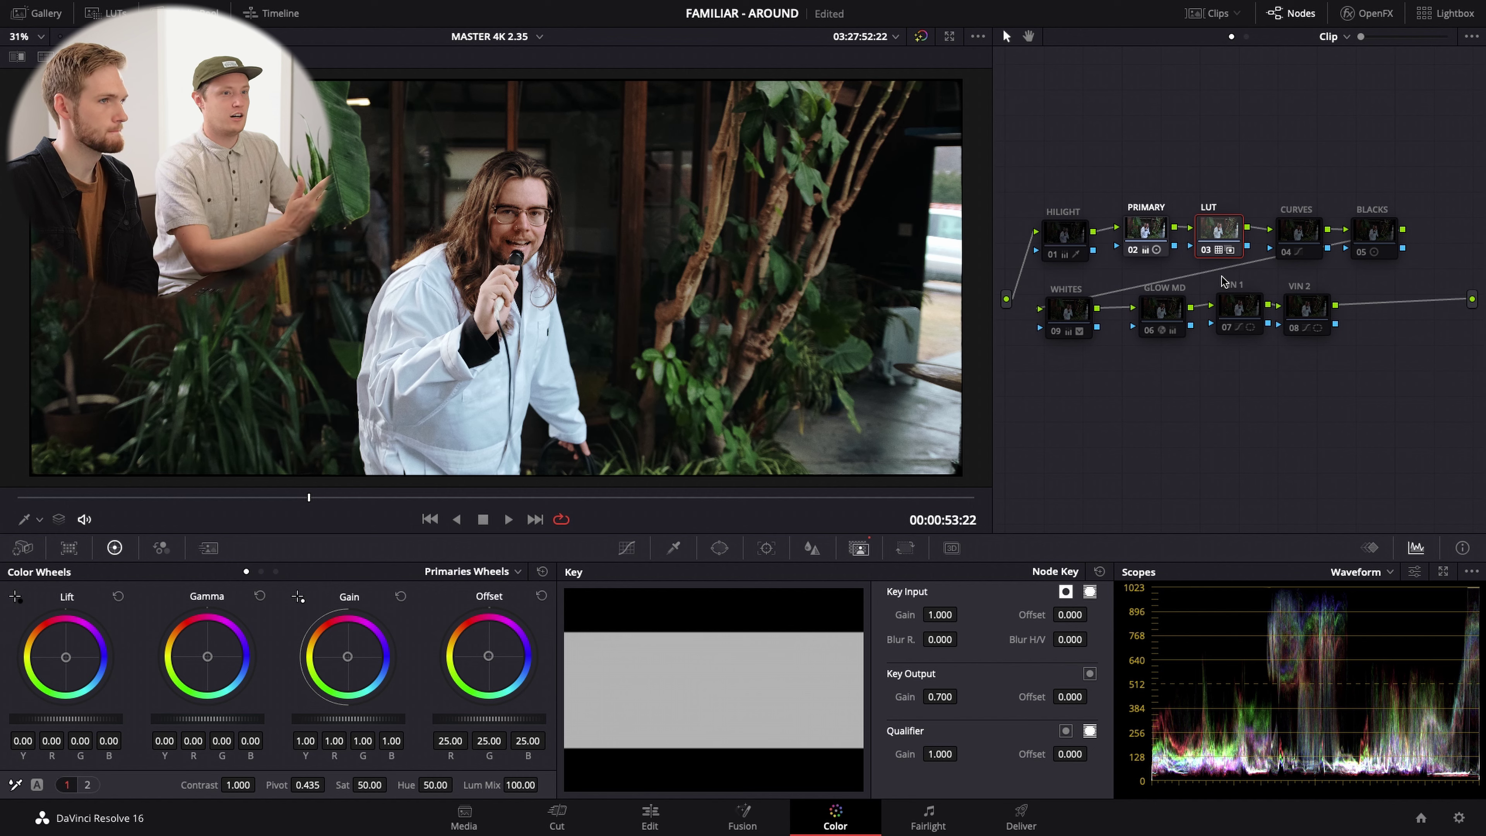
# - Toggle the LUT node off and on repeatedly to compare its 70% blend
pyautogui.click(1203, 253)
pyautogui.click(1204, 254)
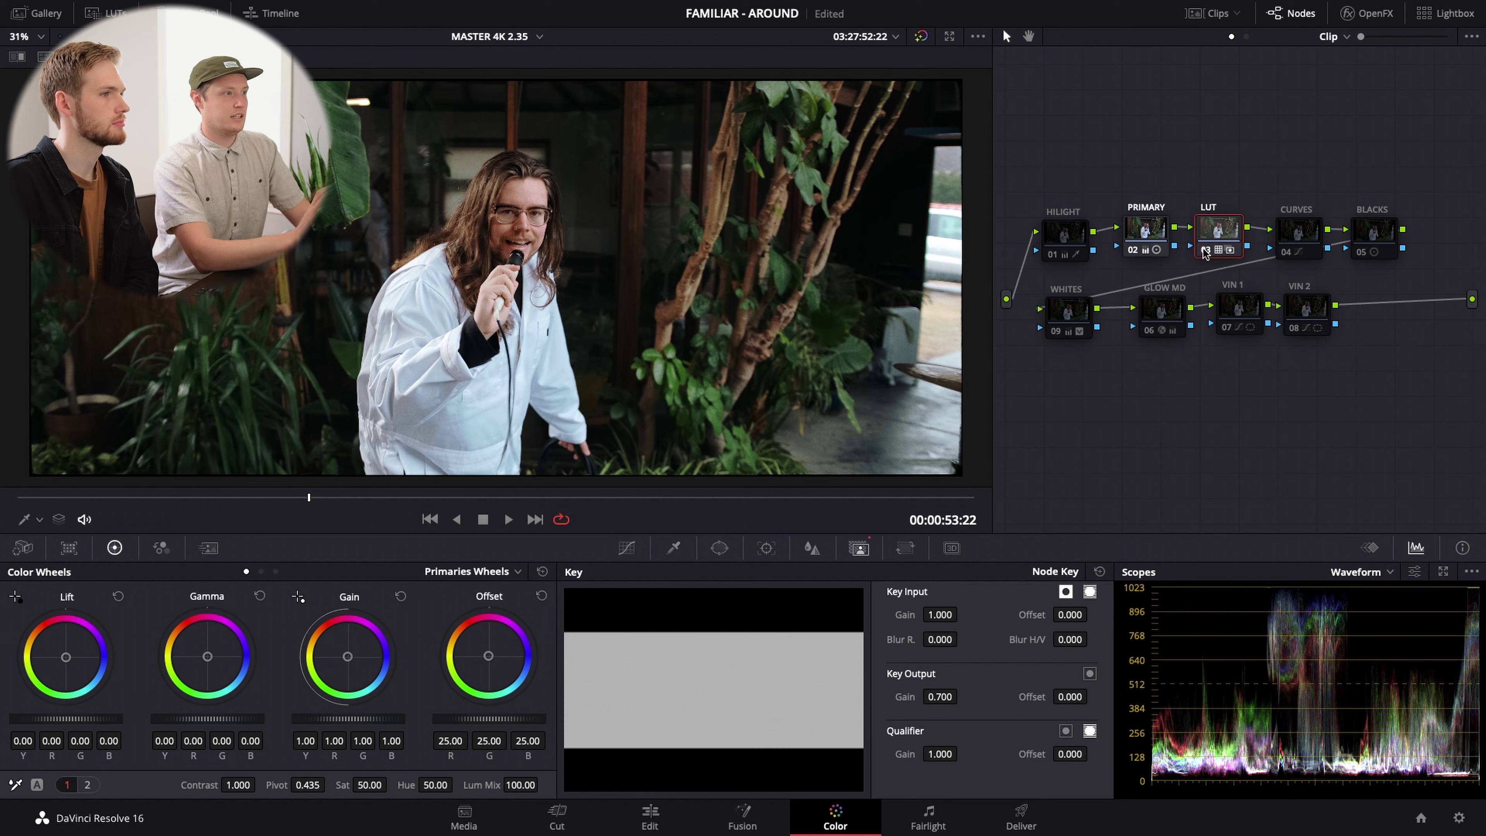
pyautogui.click(1204, 253)
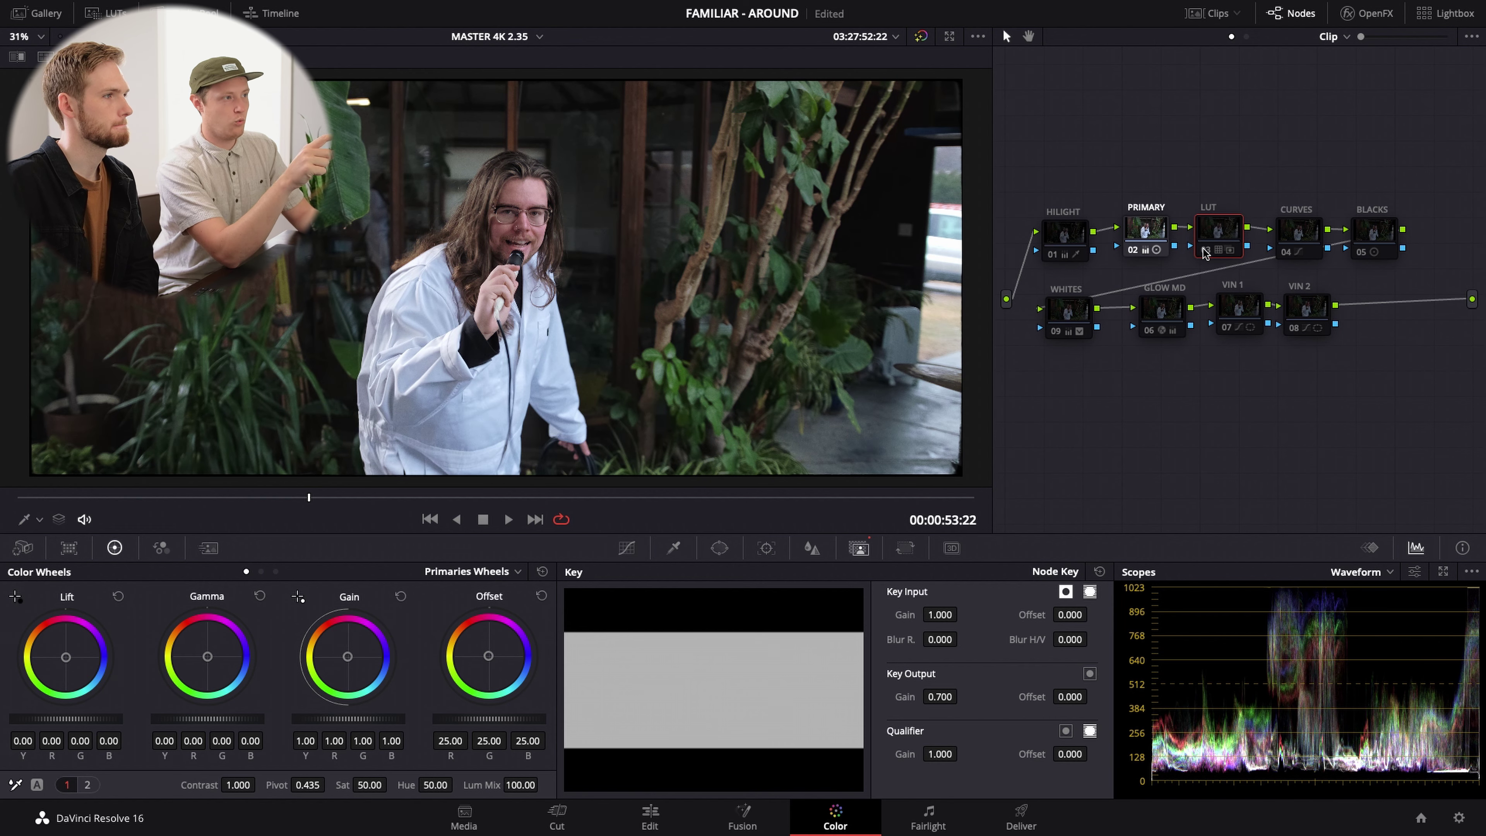
pyautogui.click(1204, 252)
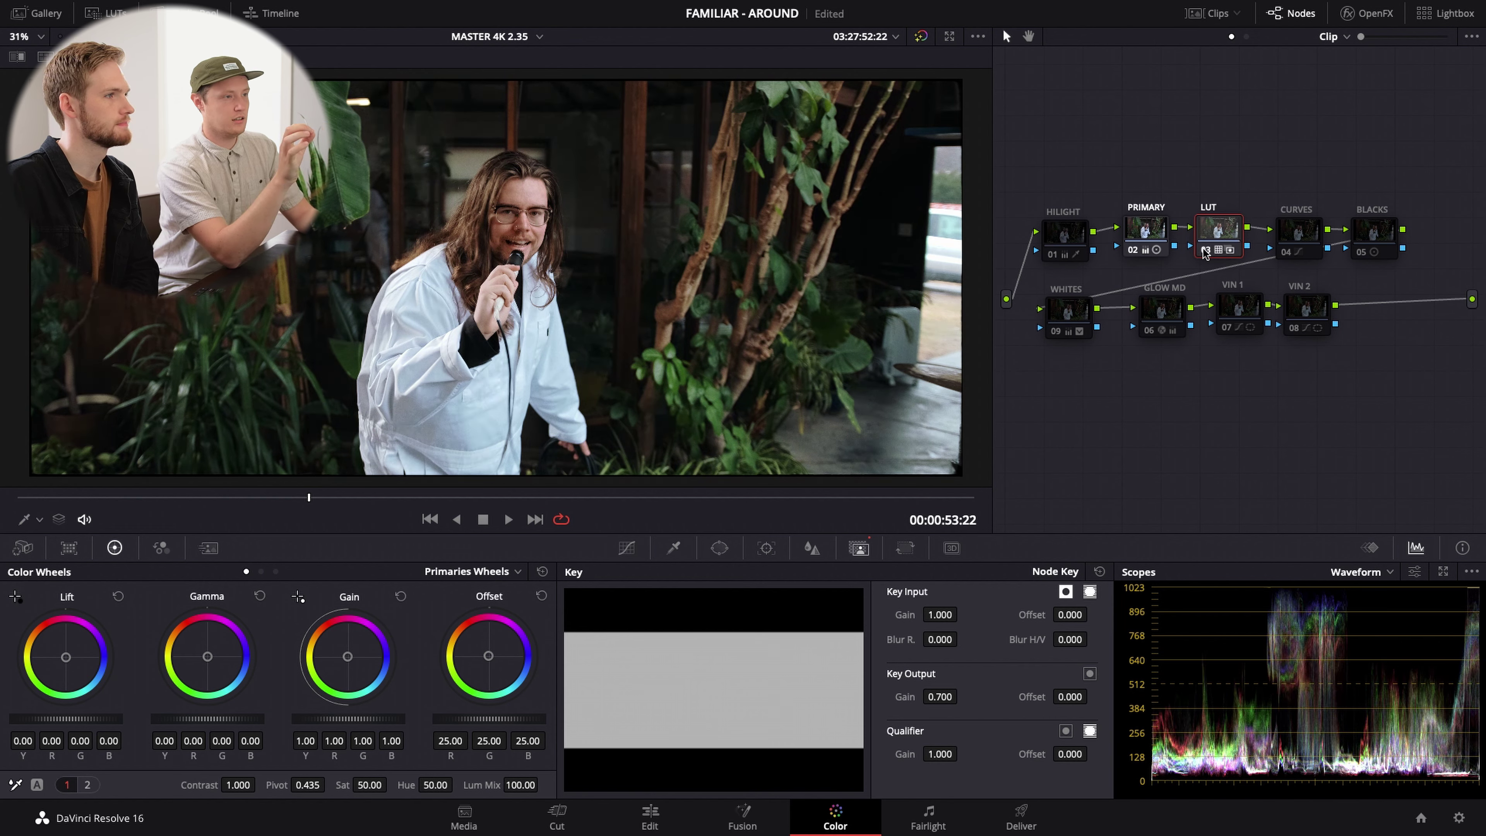
pyautogui.click(1205, 252)
pyautogui.click(1205, 253)
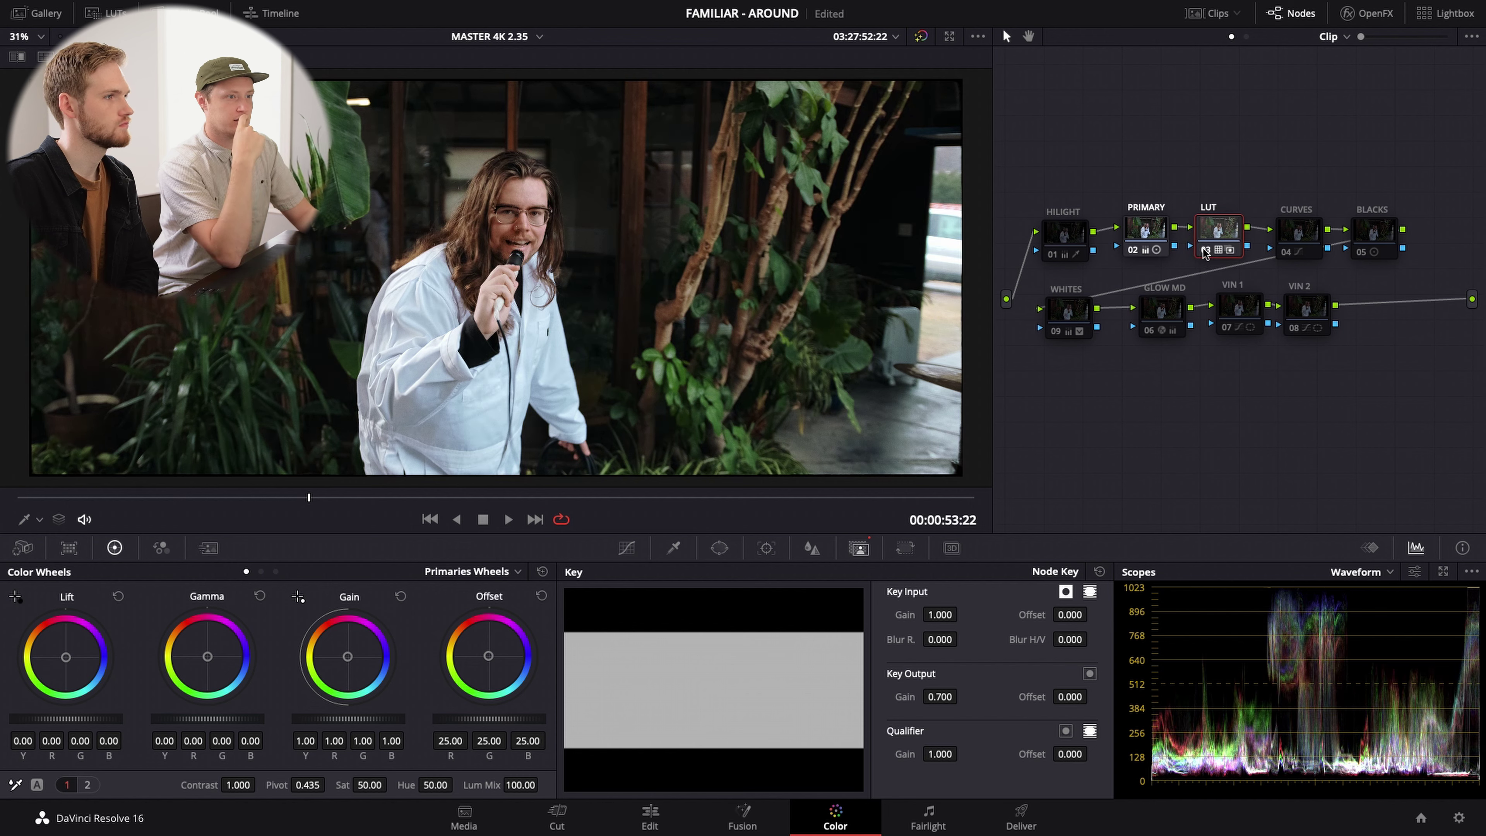
pyautogui.click(1205, 252)
pyautogui.click(1204, 253)
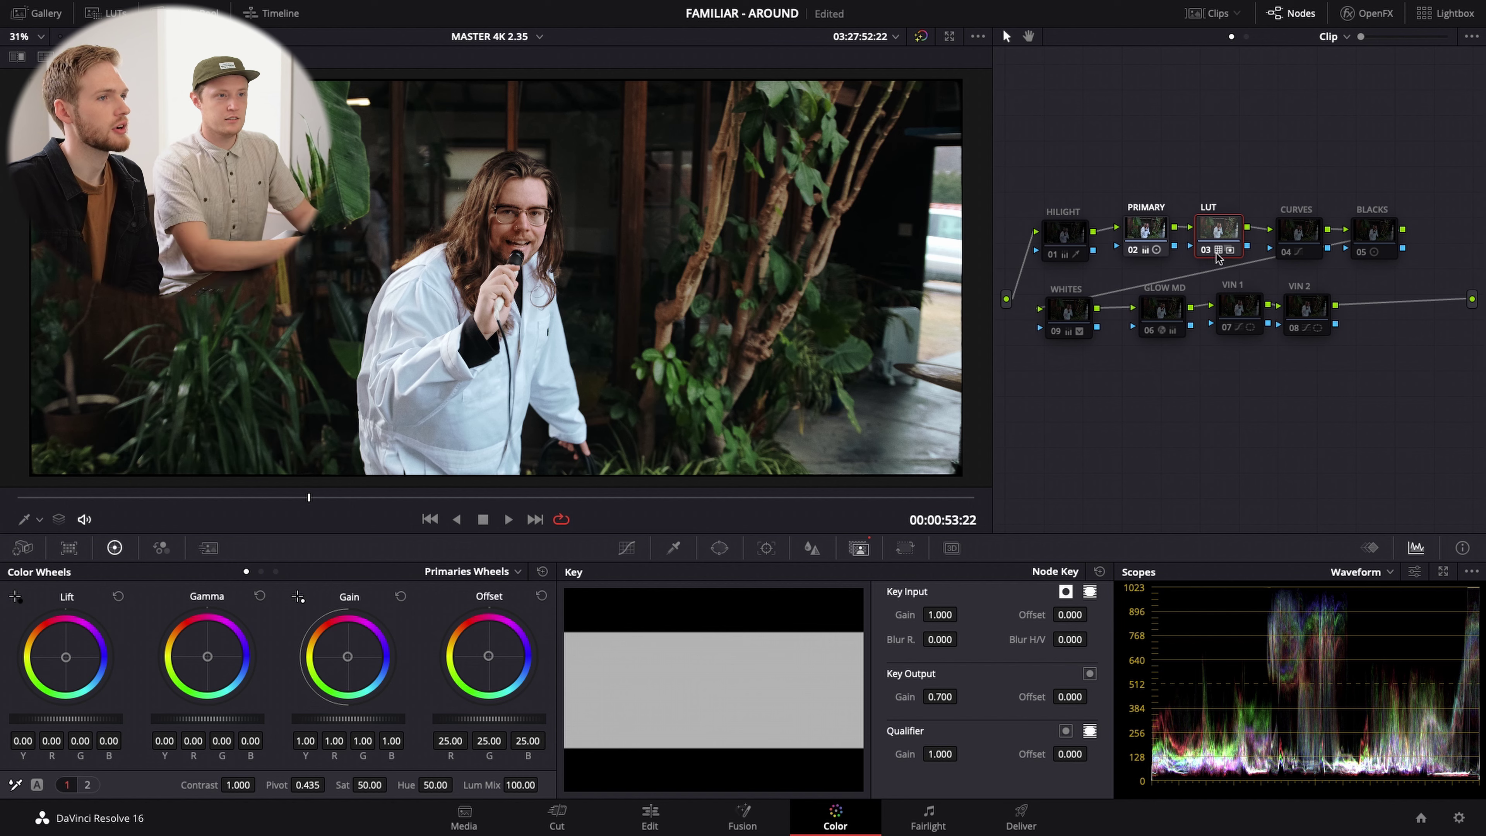
# - Nudge the LUT node left and select HILIGHT, showing its key output gain 1.000
pyautogui.click(1215, 230)
pyautogui.moveTo(1216, 230); pyautogui.dragTo(1214, 230)
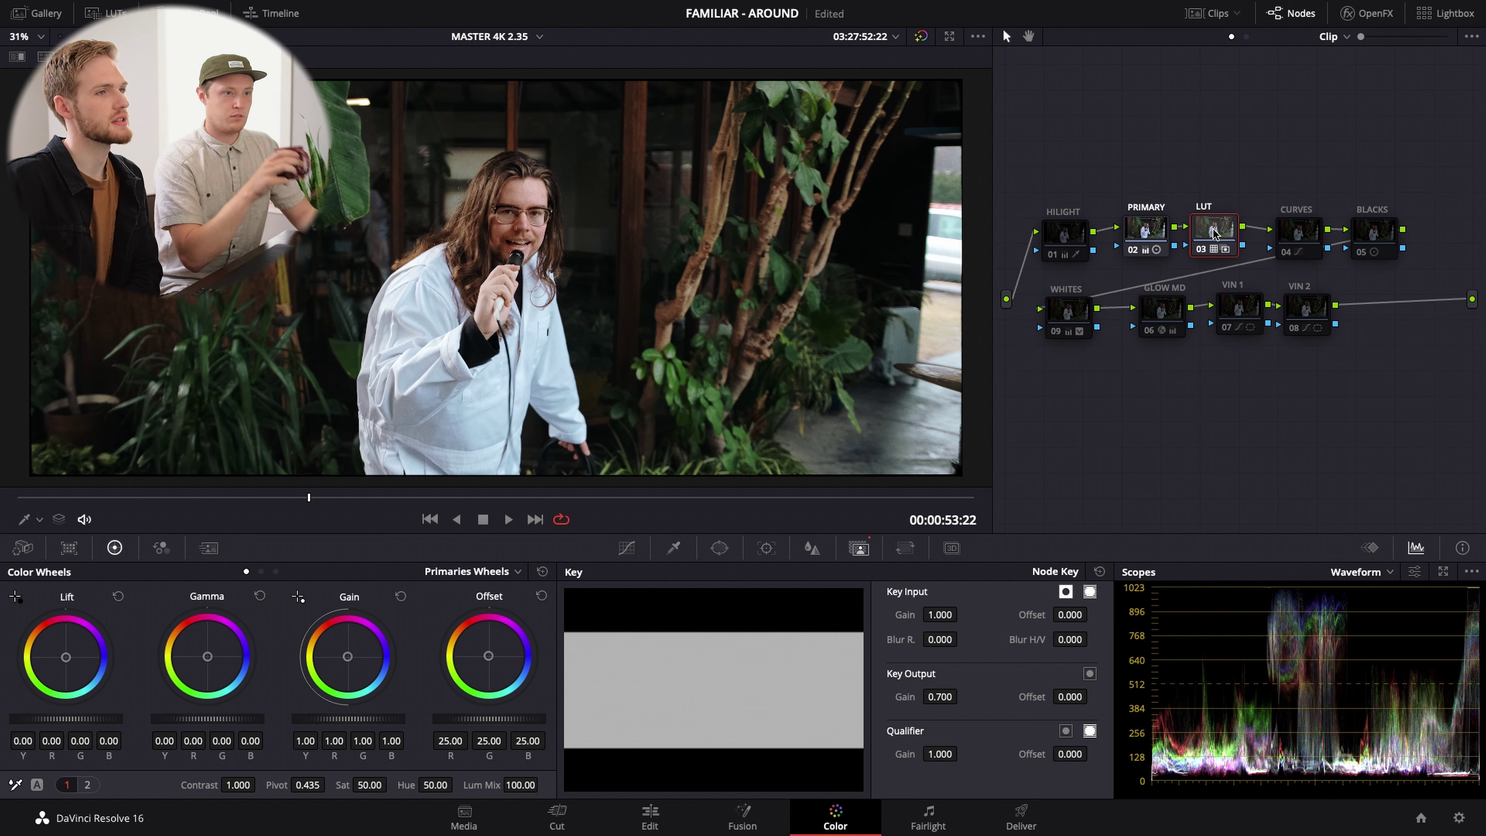
pyautogui.moveTo(1071, 232); pyautogui.dragTo(1082, 225)
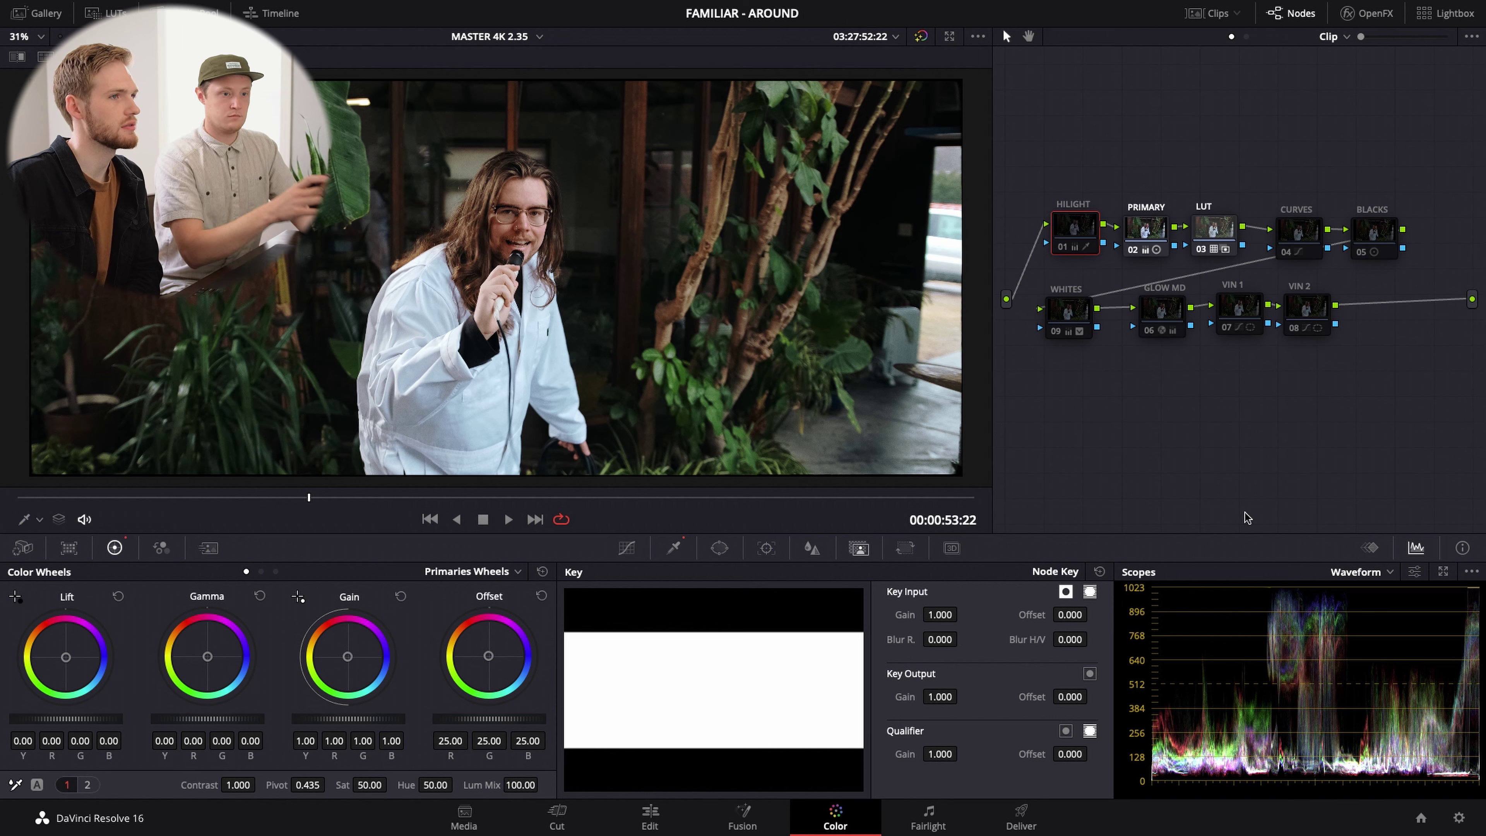
pyautogui.click(1062, 248)
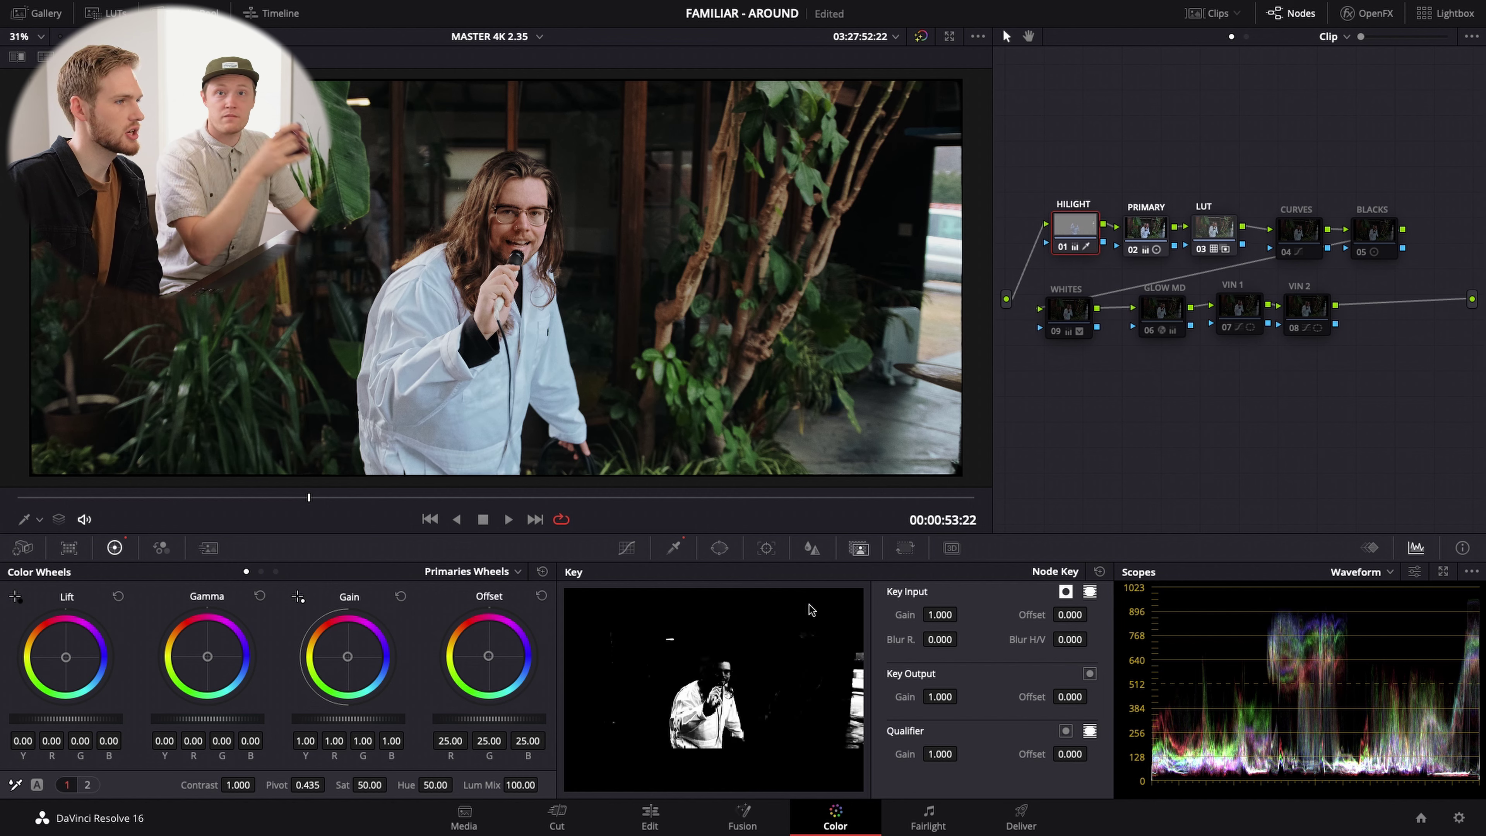
pyautogui.click(674, 547)
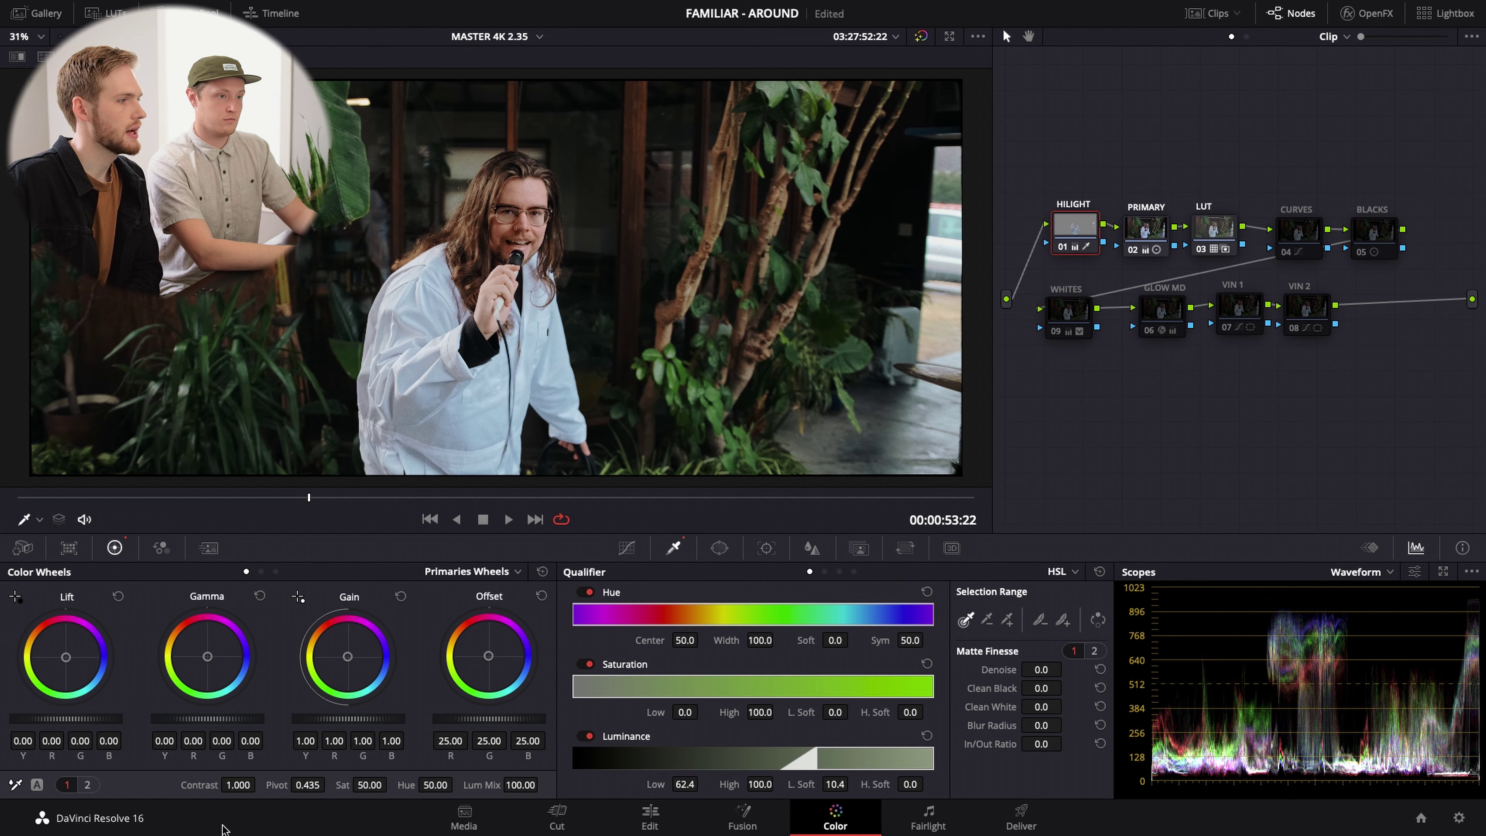
pyautogui.click(88, 785)
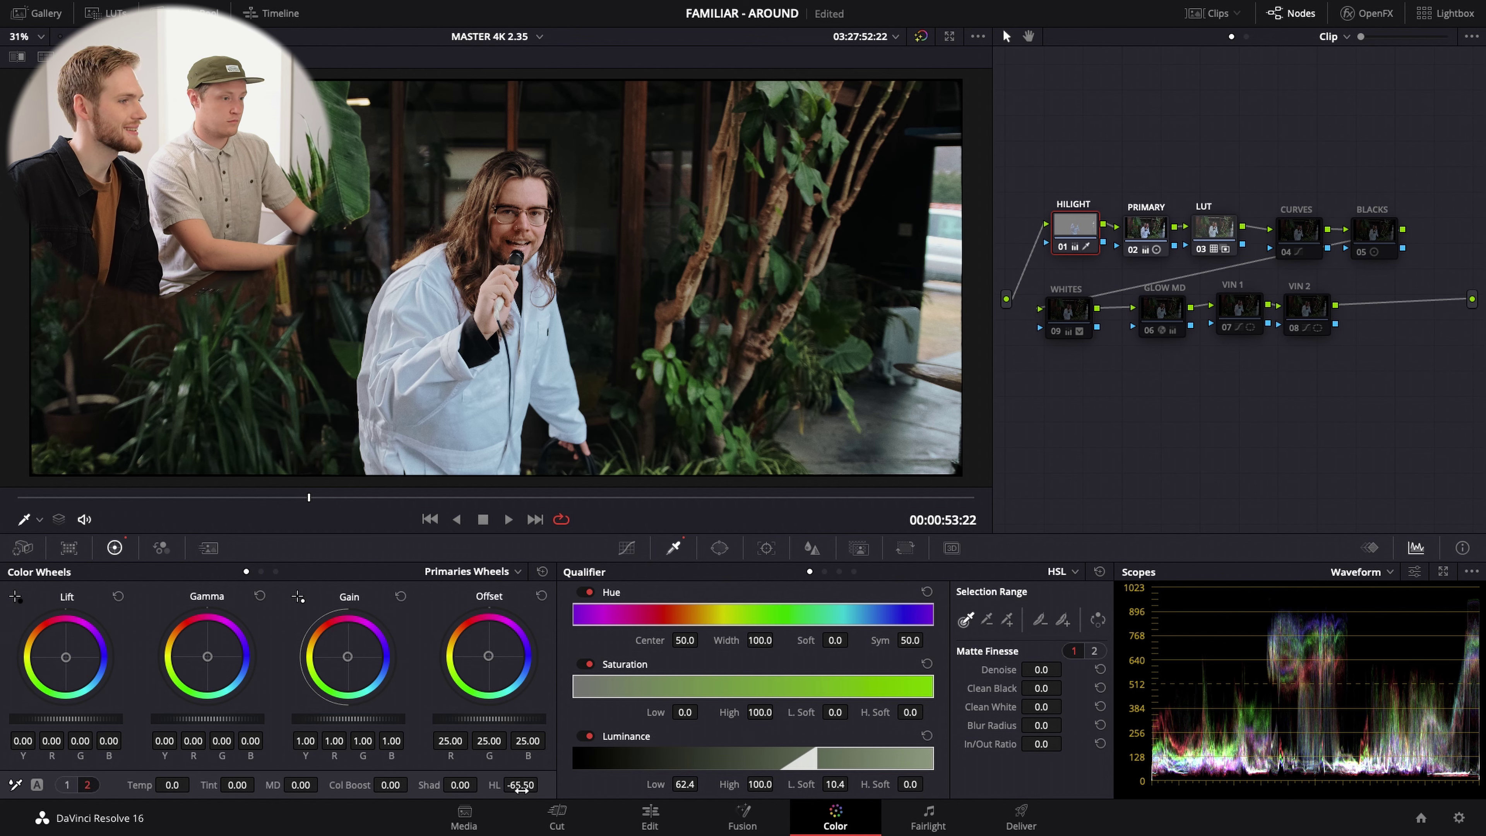
pyautogui.click(1062, 248)
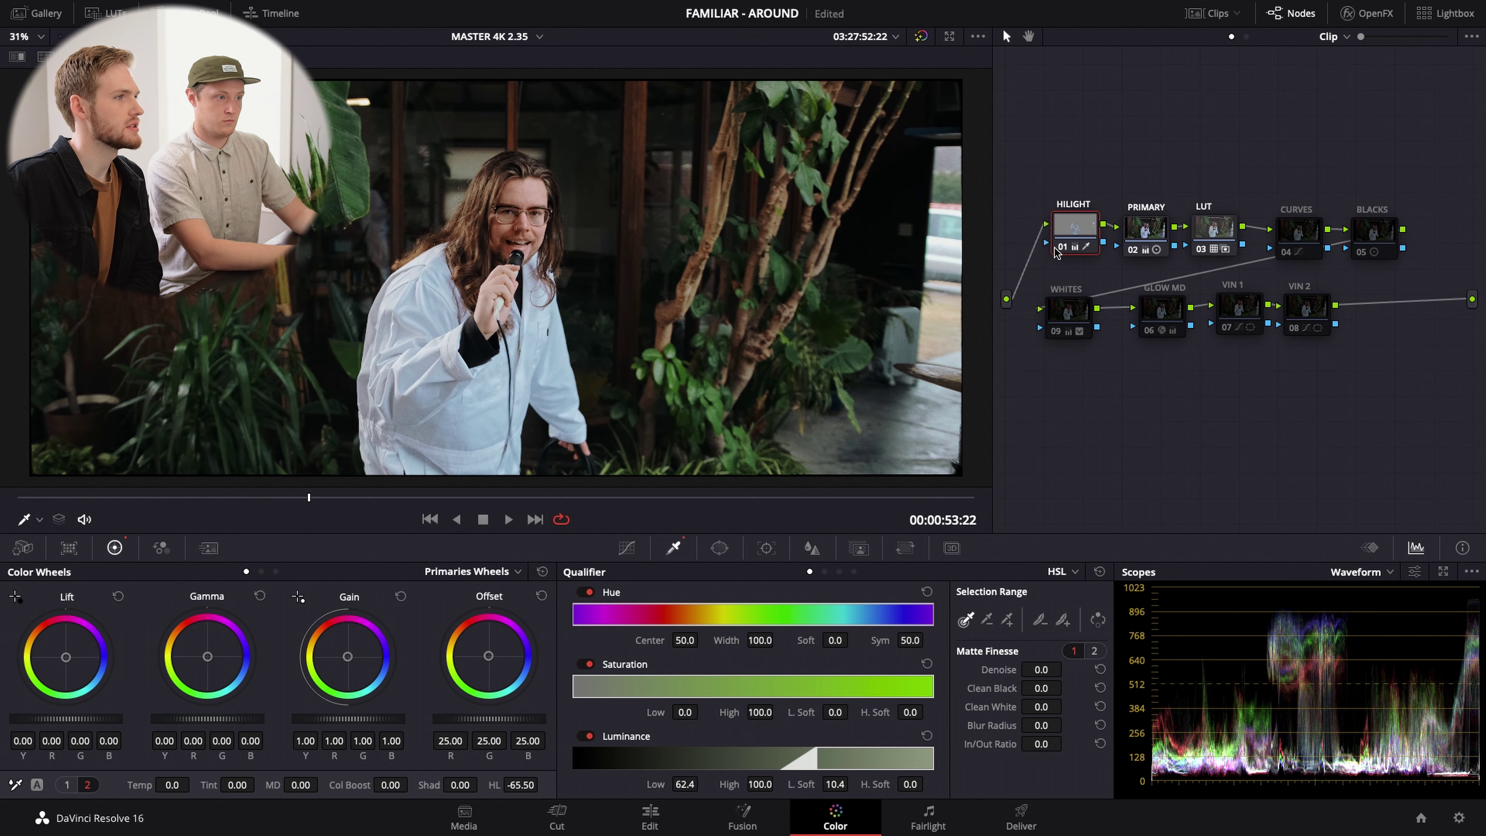
pyautogui.scroll(5, 581, 194)
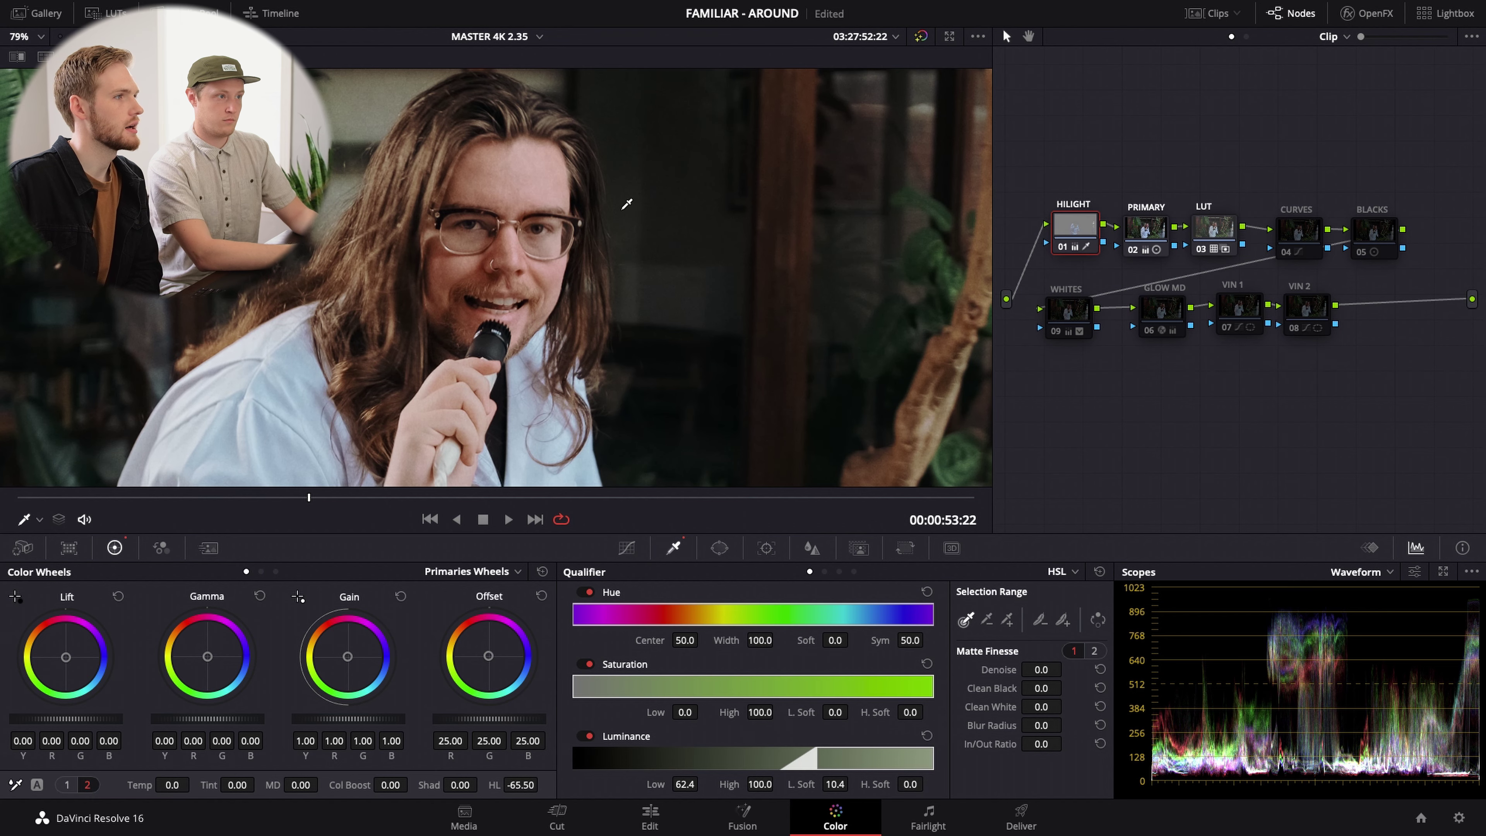
pyautogui.scroll(4, 586, 192)
pyautogui.scroll(-2, 586, 192)
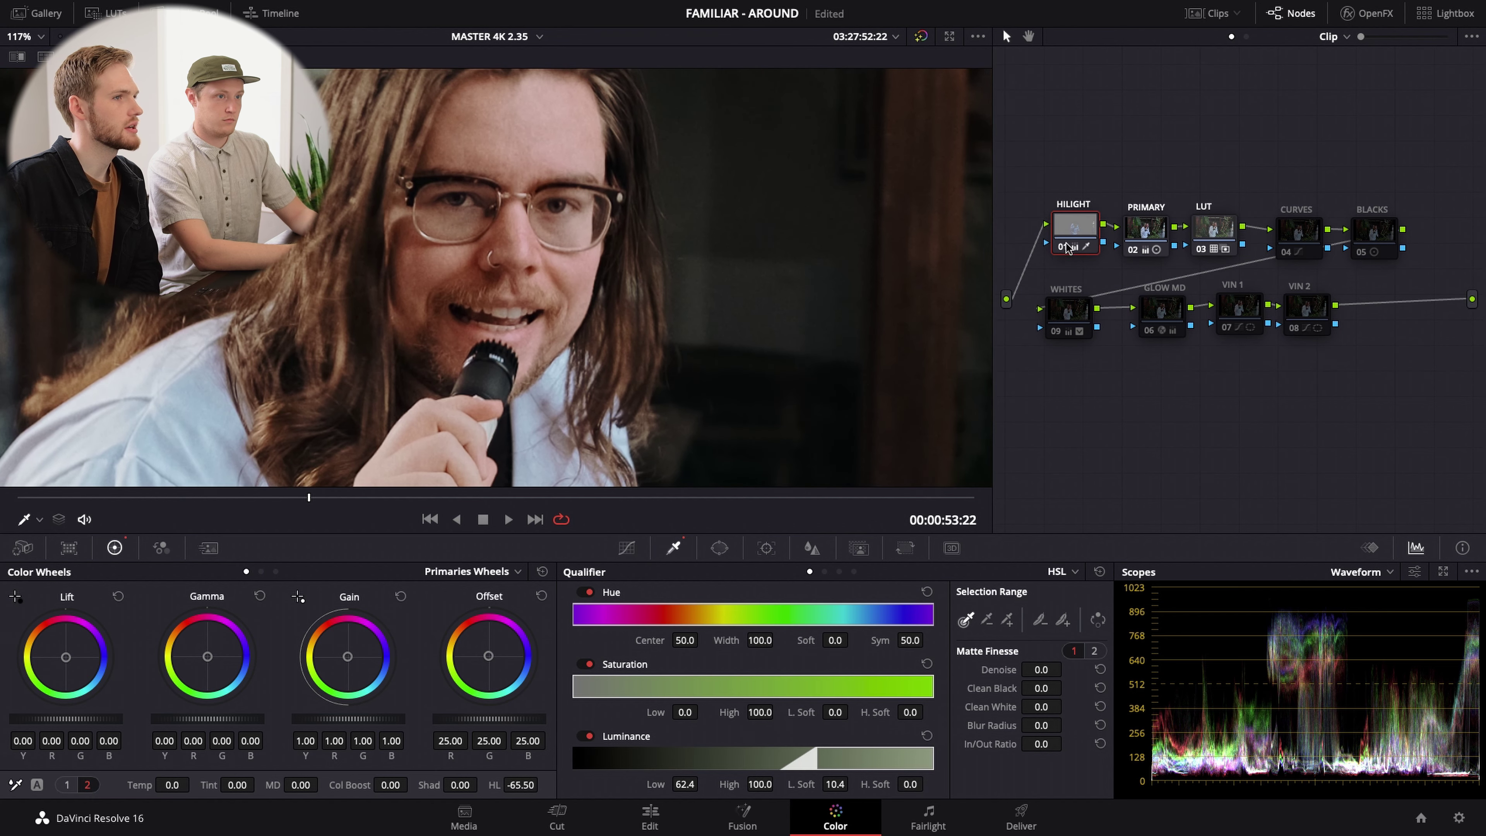
pyautogui.scroll(-6, 862, 308)
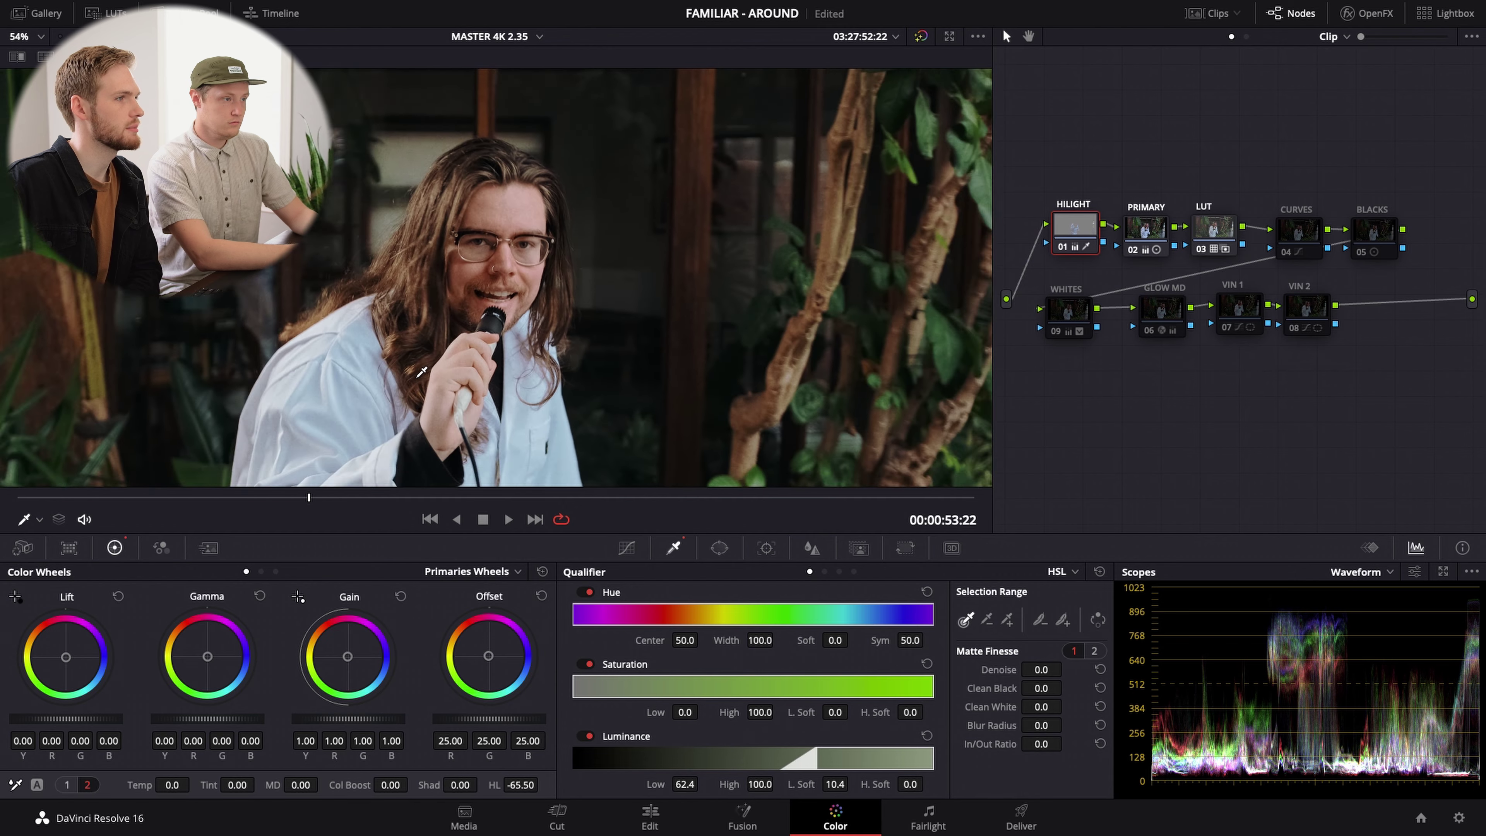
pyautogui.scroll(-2, 419, 375)
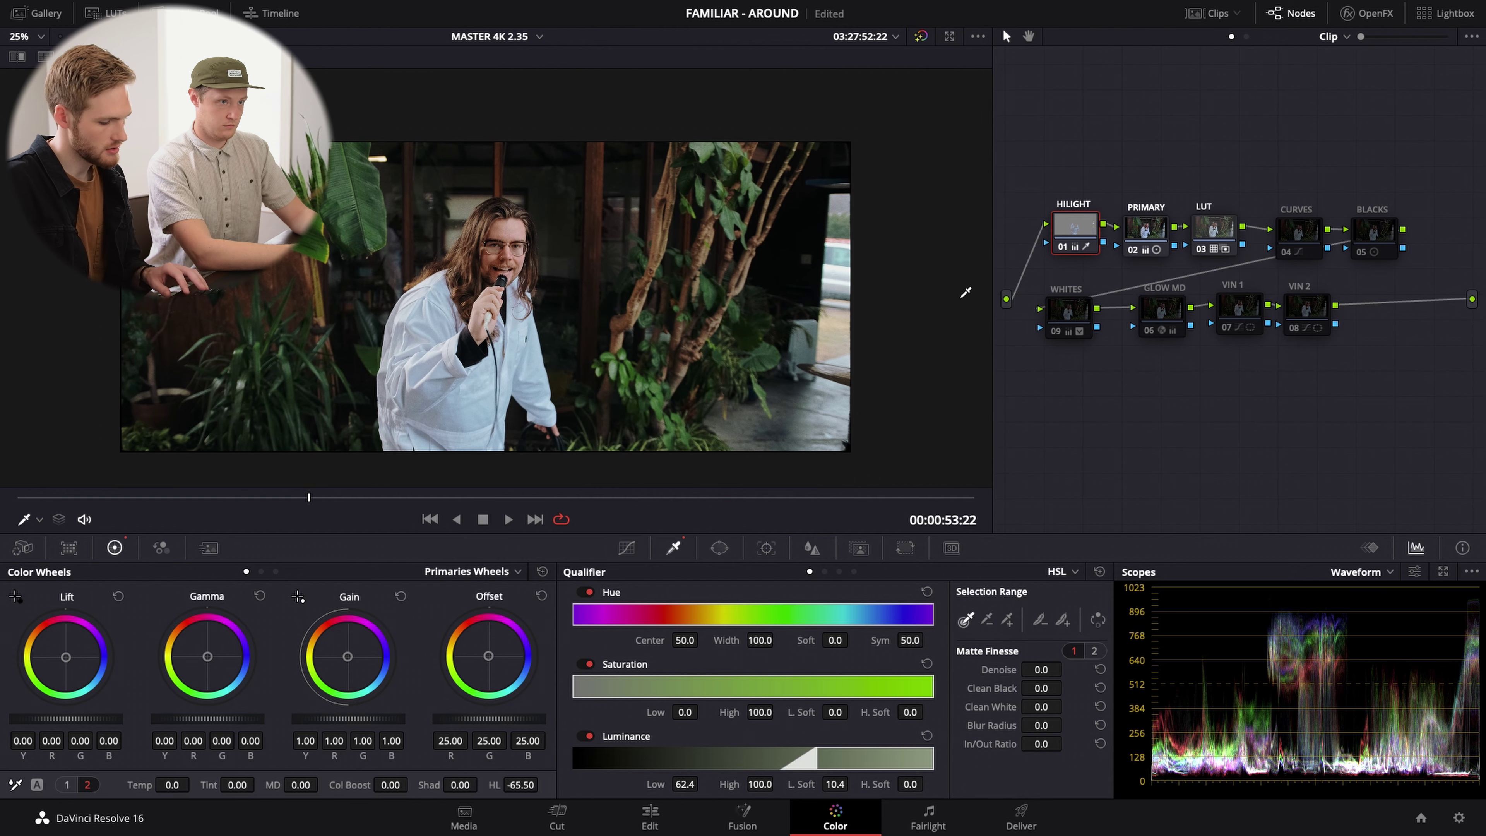
pyautogui.hotkey('shift', 'h')
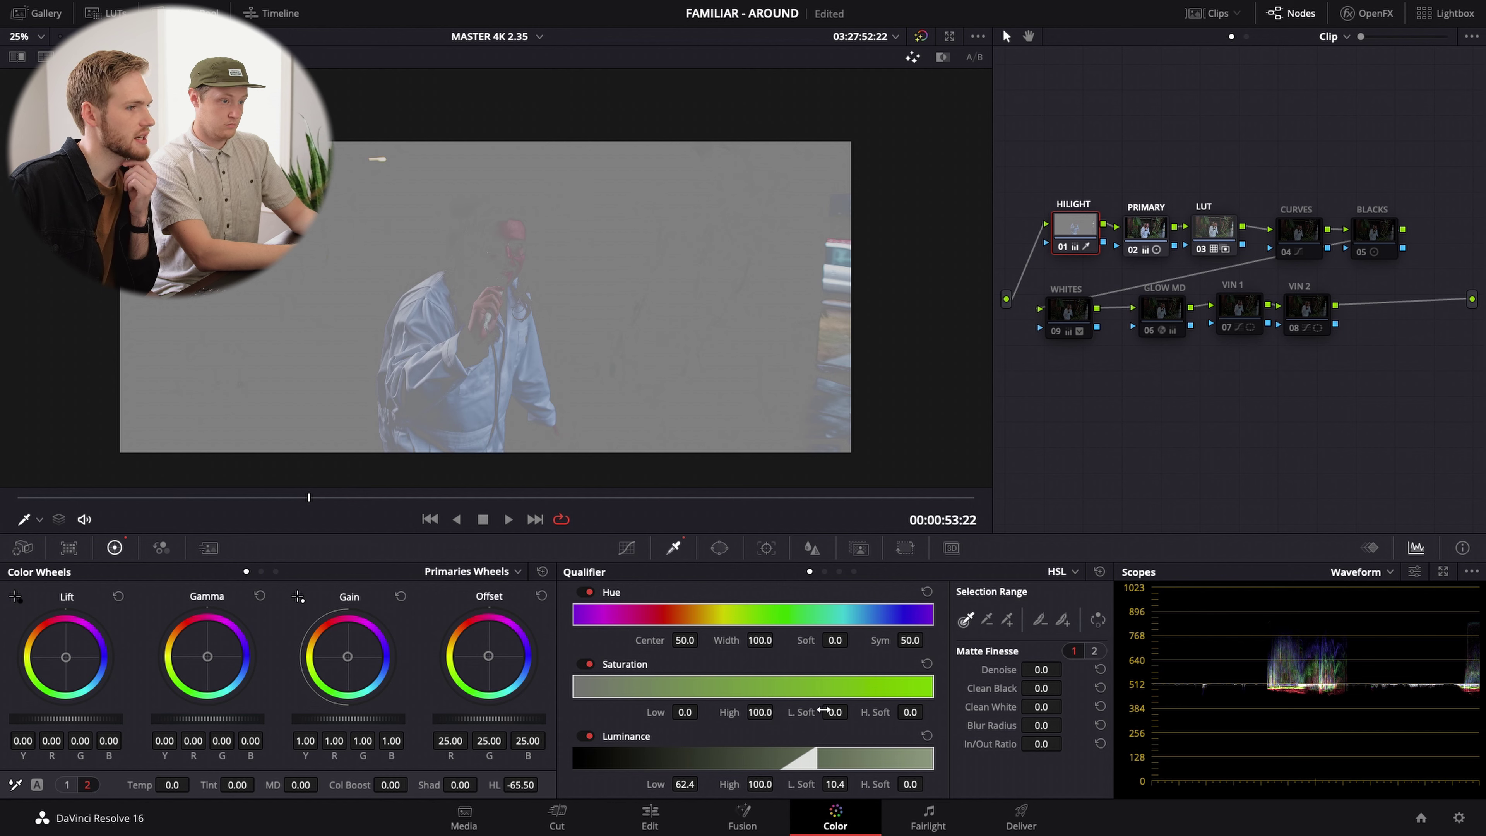
pyautogui.moveTo(819, 760)
pyautogui.mouseDown()
pyautogui.moveTo(854, 760)
pyautogui.moveTo(825, 760)
pyautogui.mouseUp()
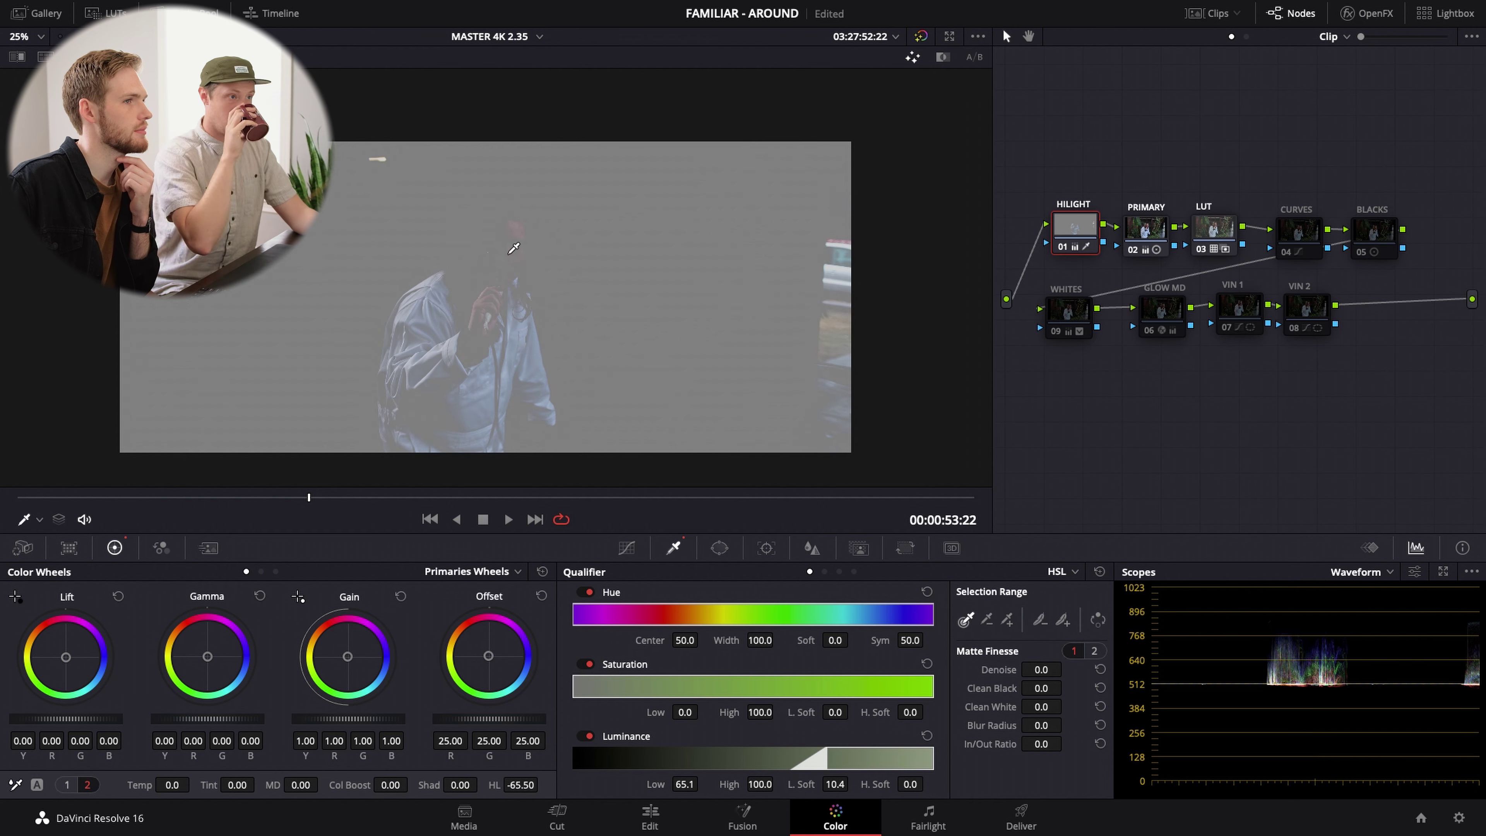
pyautogui.hotkey('ctrl', 'z')
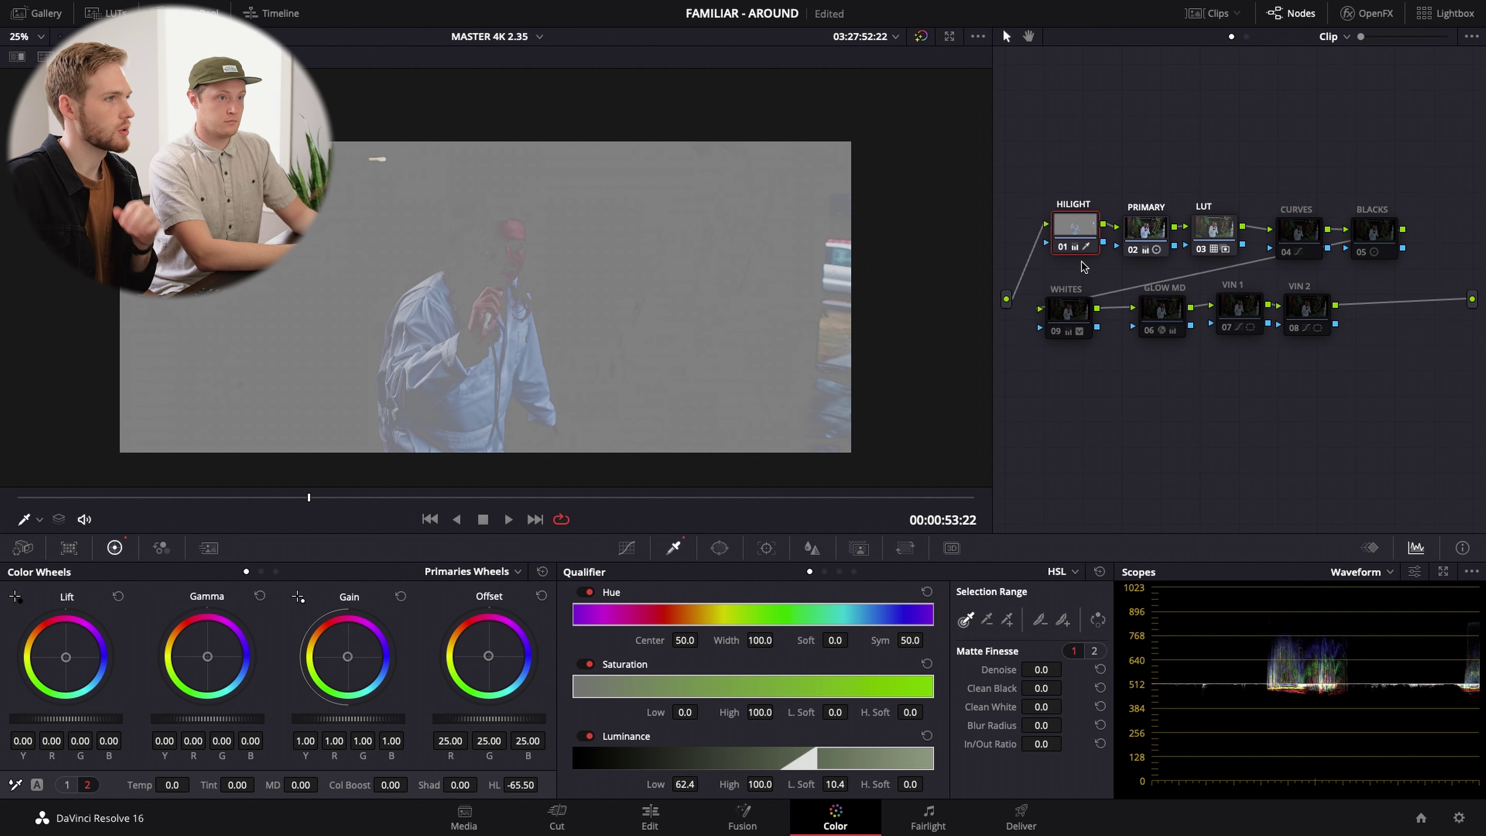
pyautogui.hotkey('shift', 'h')
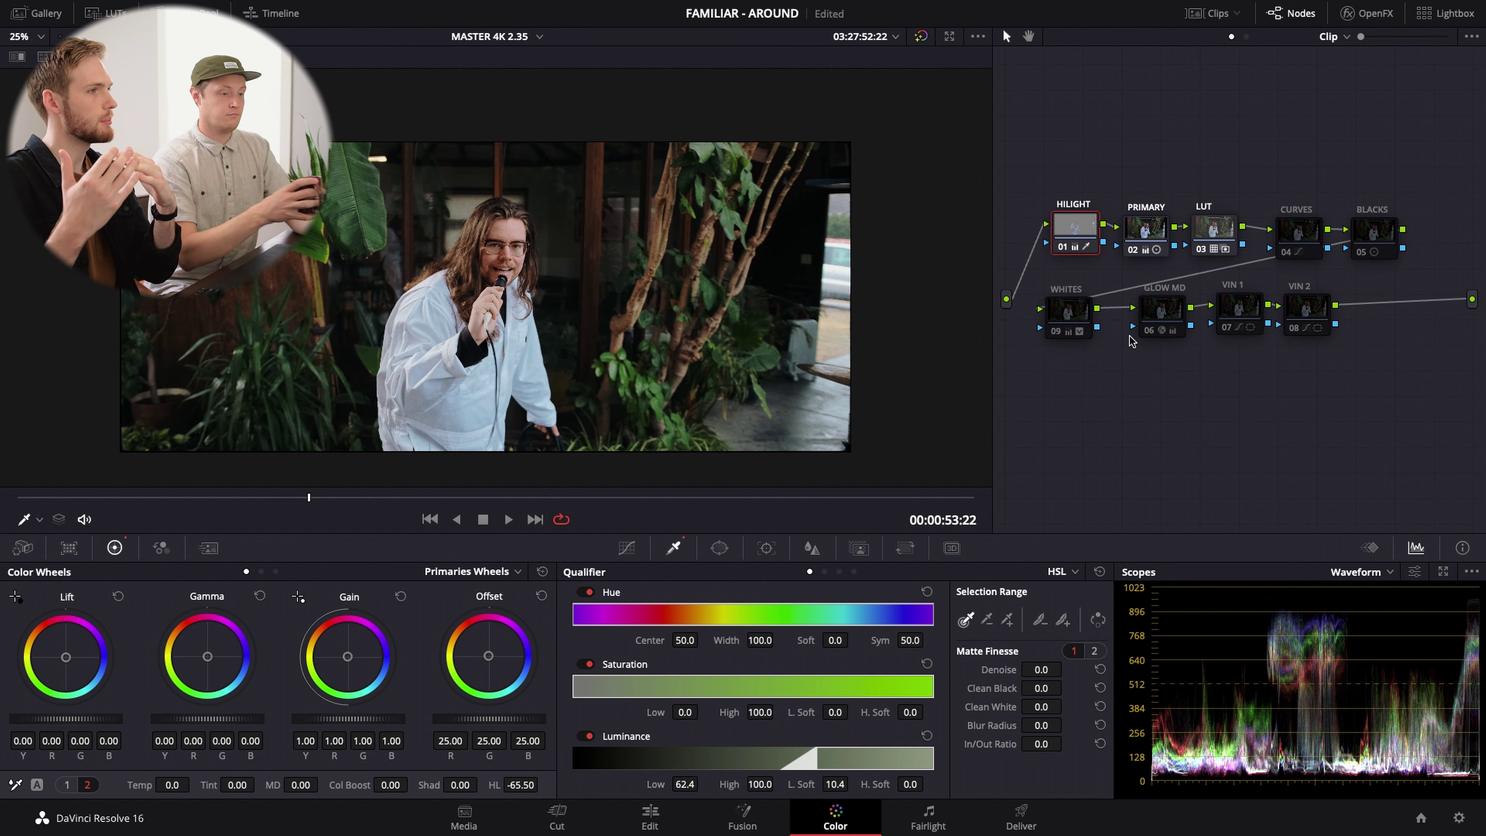
# - Compare HILIGHT on and off, then line up the HILIGHT and PRIMARY nodes in one row
pyautogui.click(1062, 248)
pyautogui.click(1066, 248)
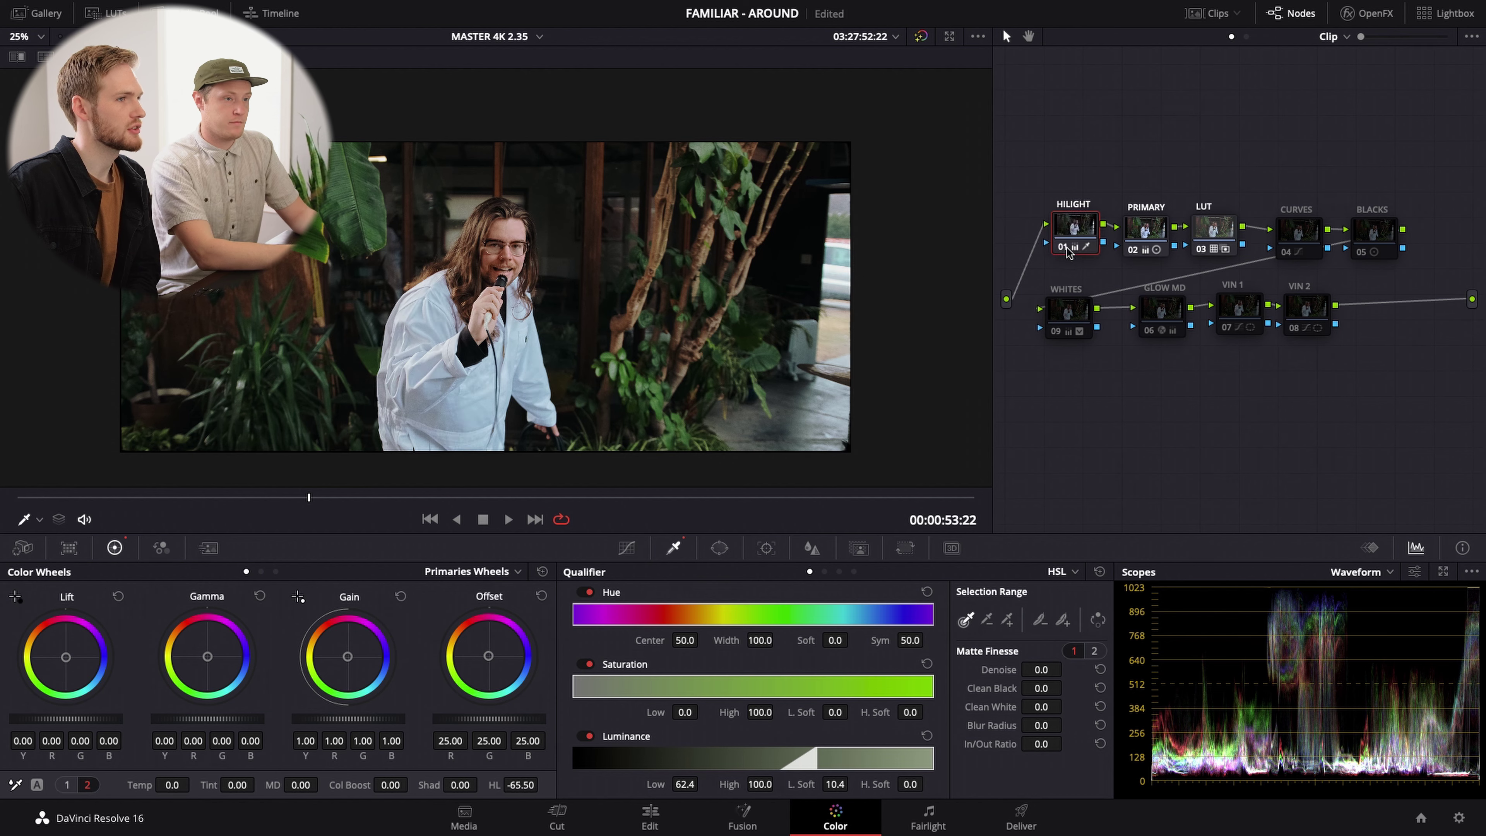
pyautogui.moveTo(1073, 231); pyautogui.dragTo(1068, 231)
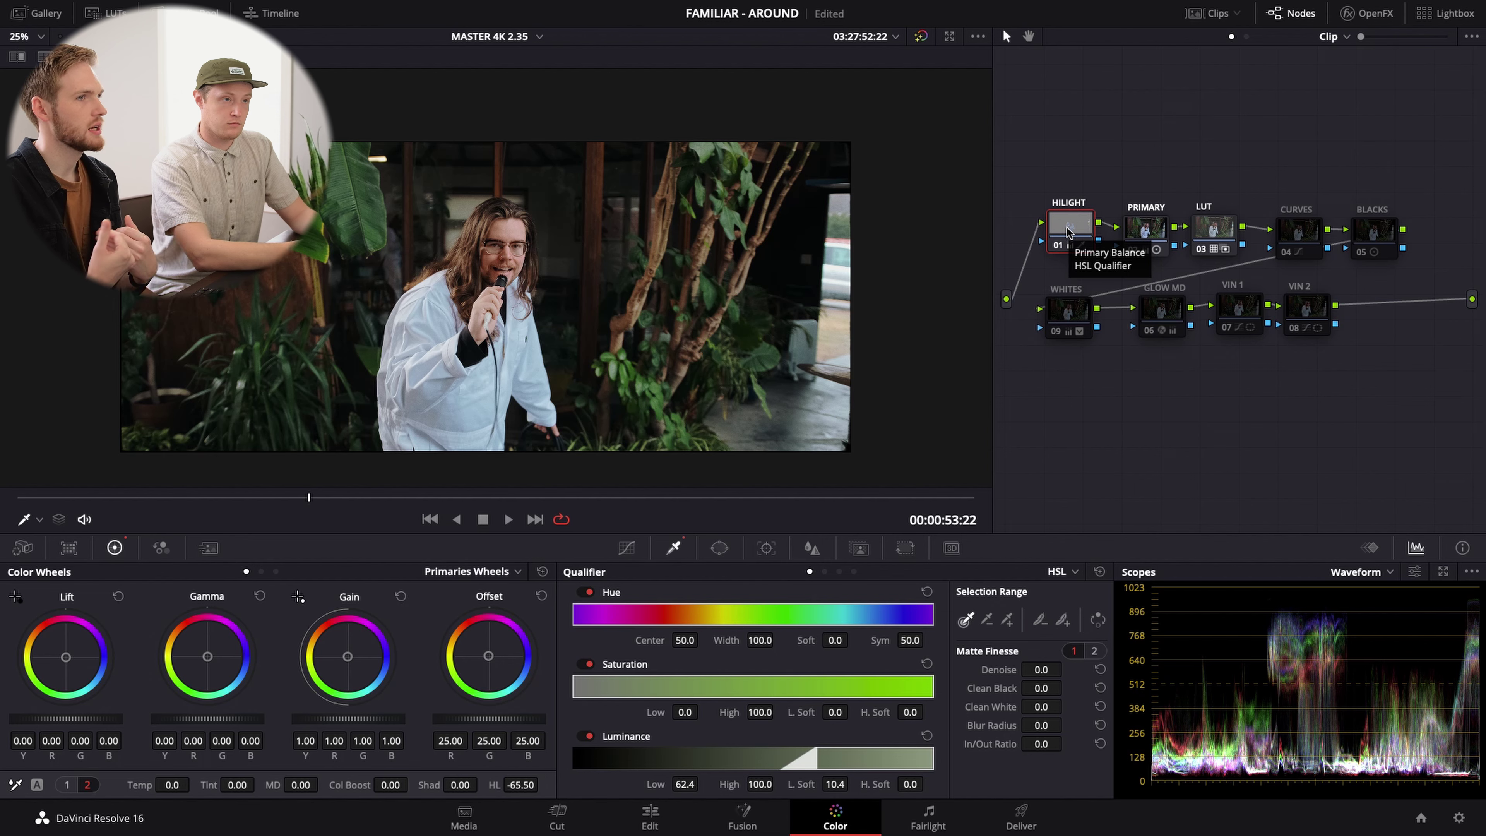
pyautogui.click(1137, 233)
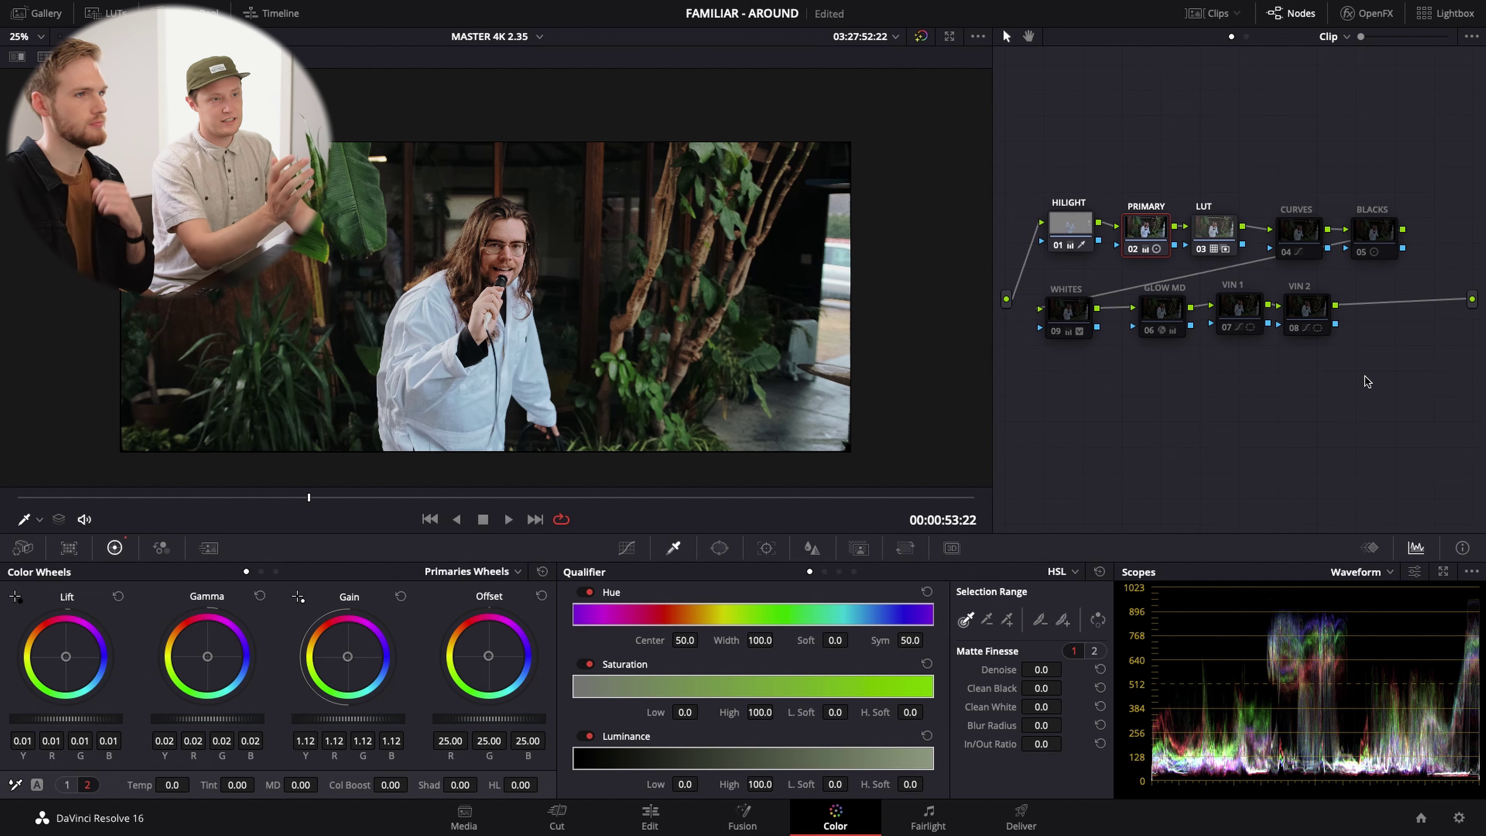
pyautogui.click(1074, 229)
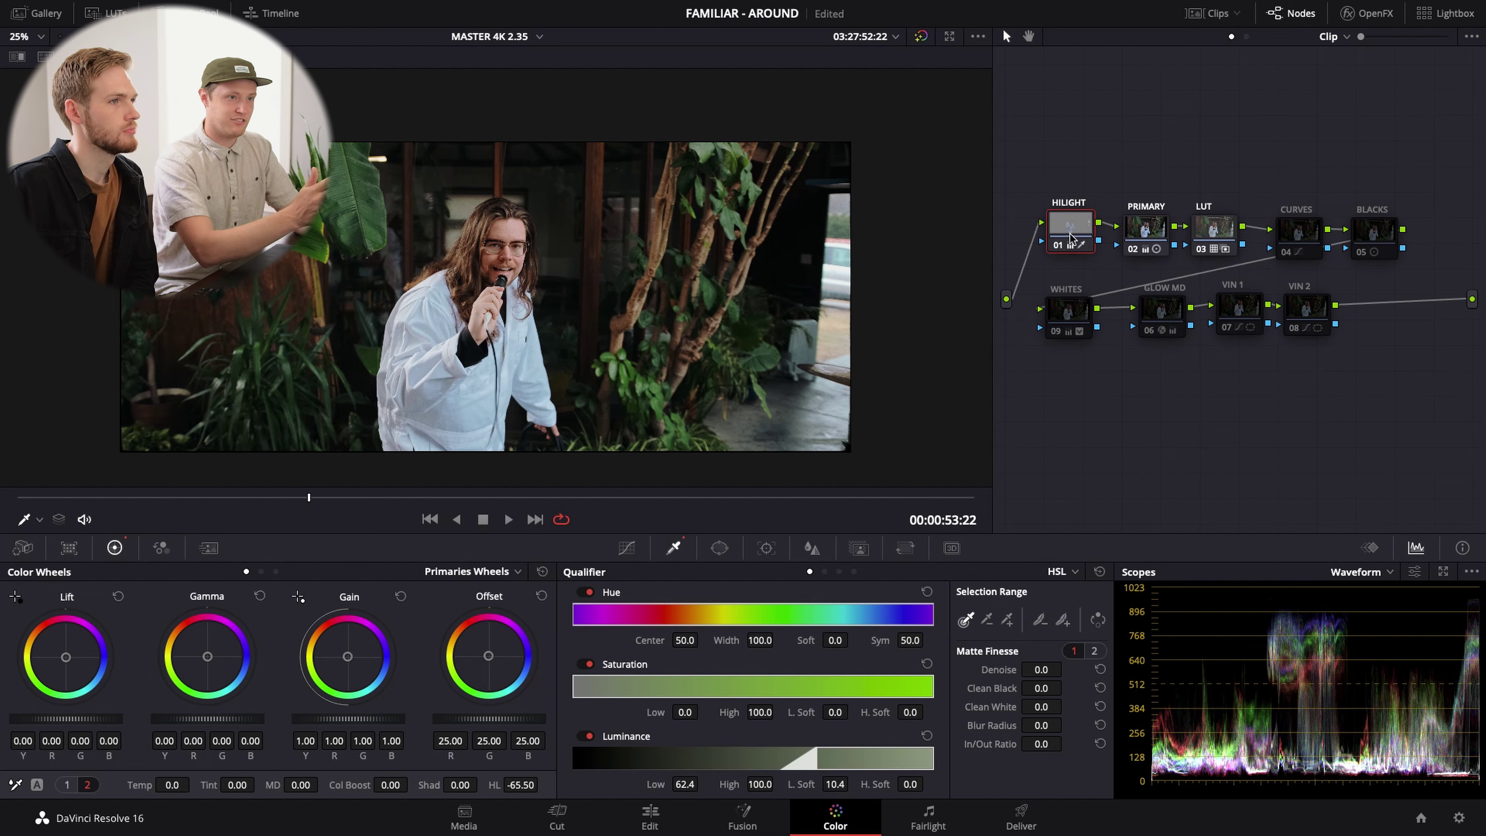
pyautogui.click(1137, 229)
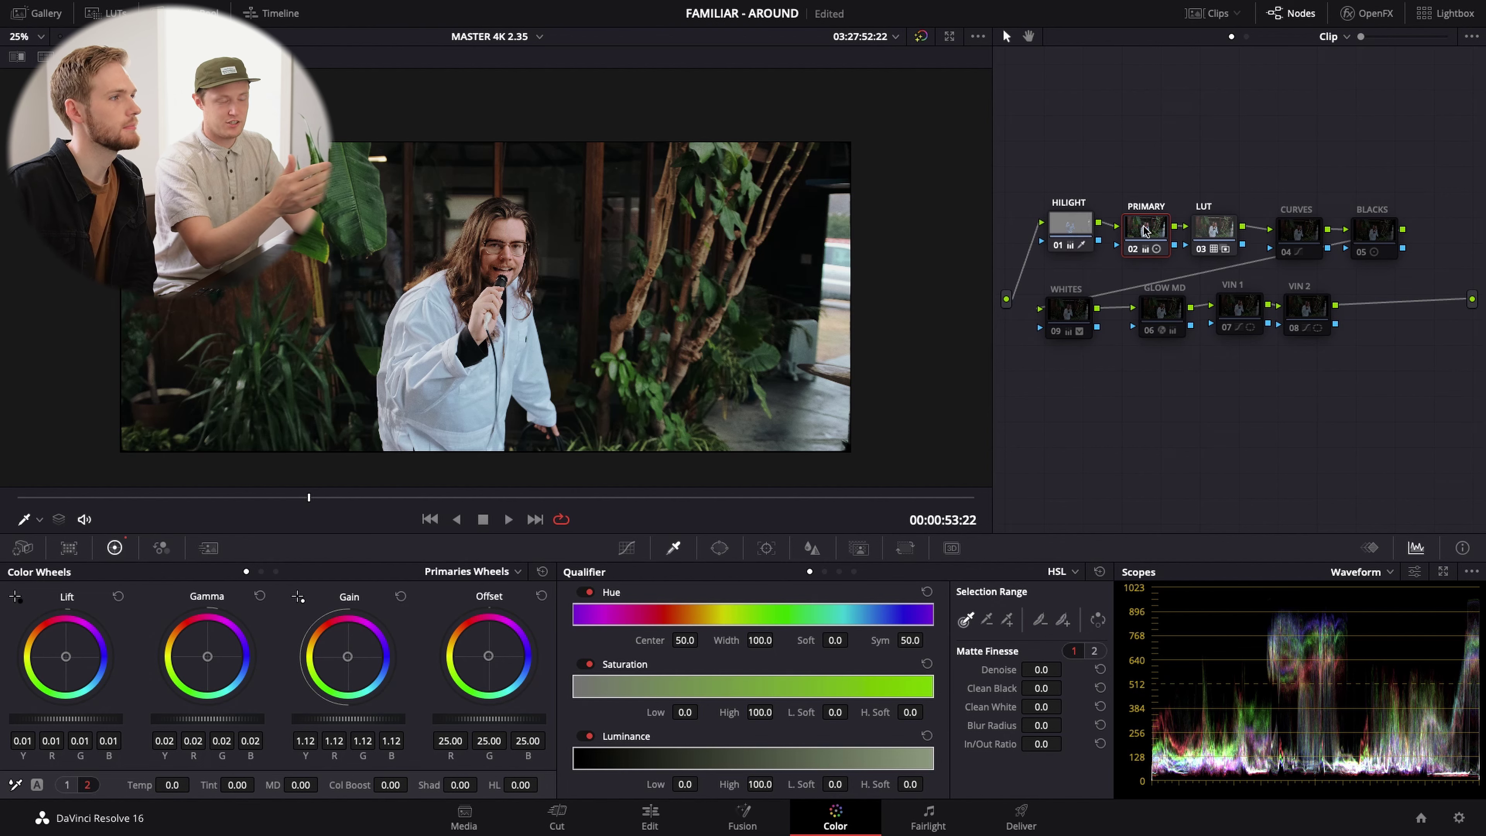
pyautogui.moveTo(1145, 230)
pyautogui.mouseDown()
pyautogui.moveTo(1146, 214)
pyautogui.moveTo(1143, 227)
pyautogui.mouseUp()
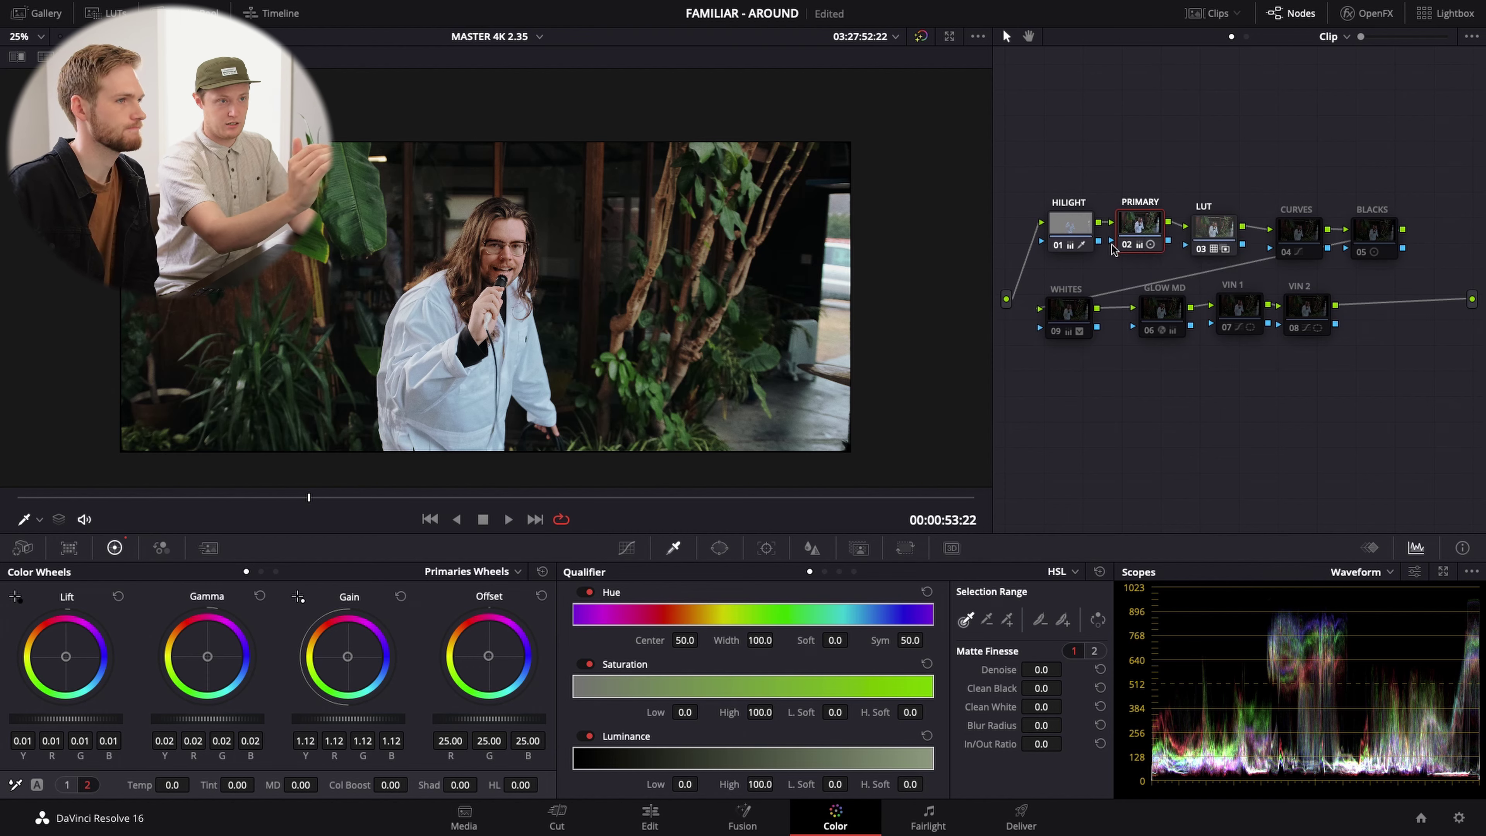
# - Compare the shot with HILIGHT off and on, leave it enabled, and select CURVES
pyautogui.click(1057, 244)
pyautogui.click(1058, 245)
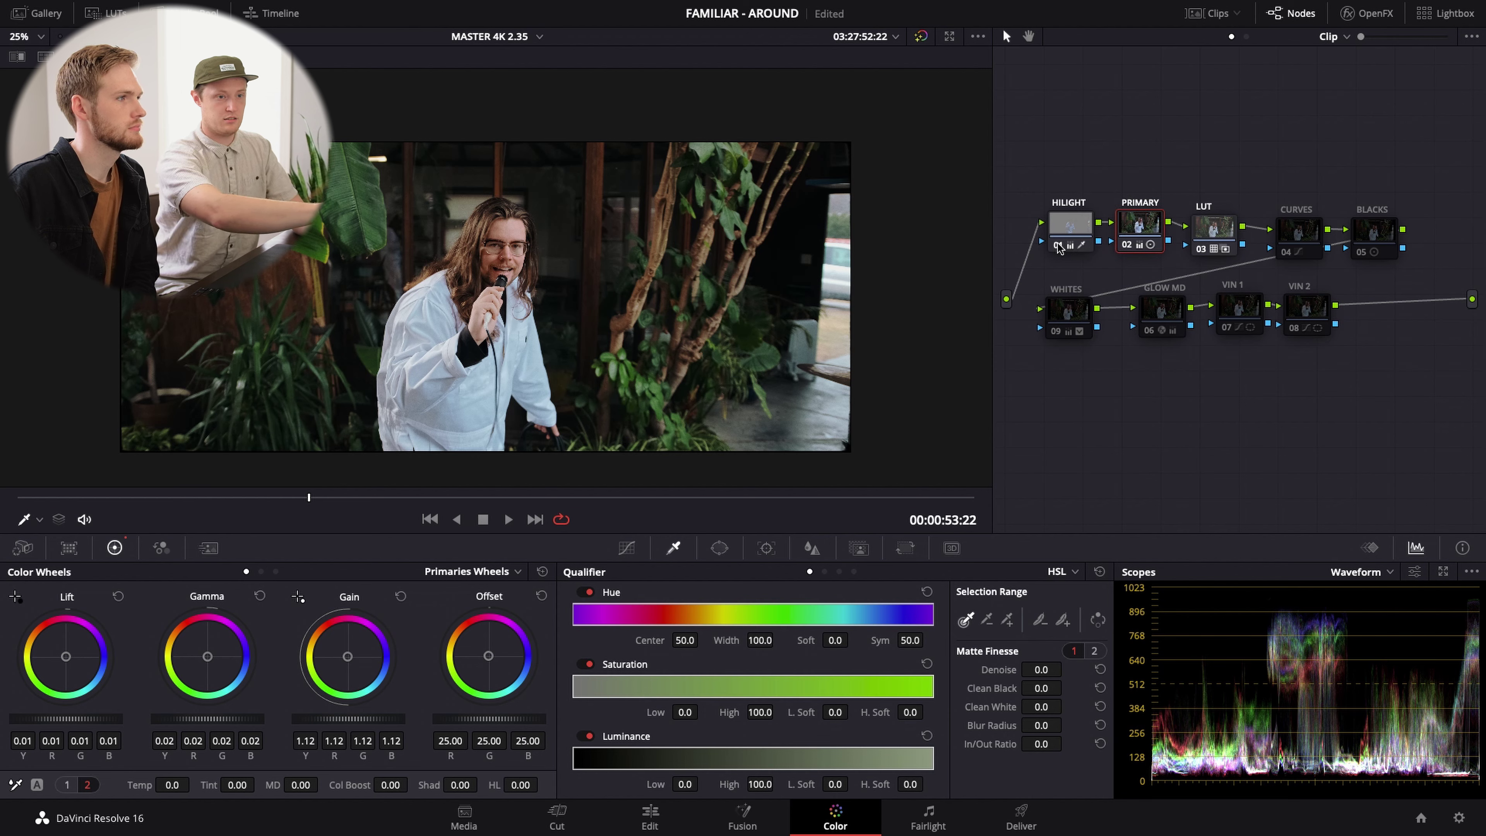
pyautogui.click(1058, 245)
pyautogui.click(1058, 244)
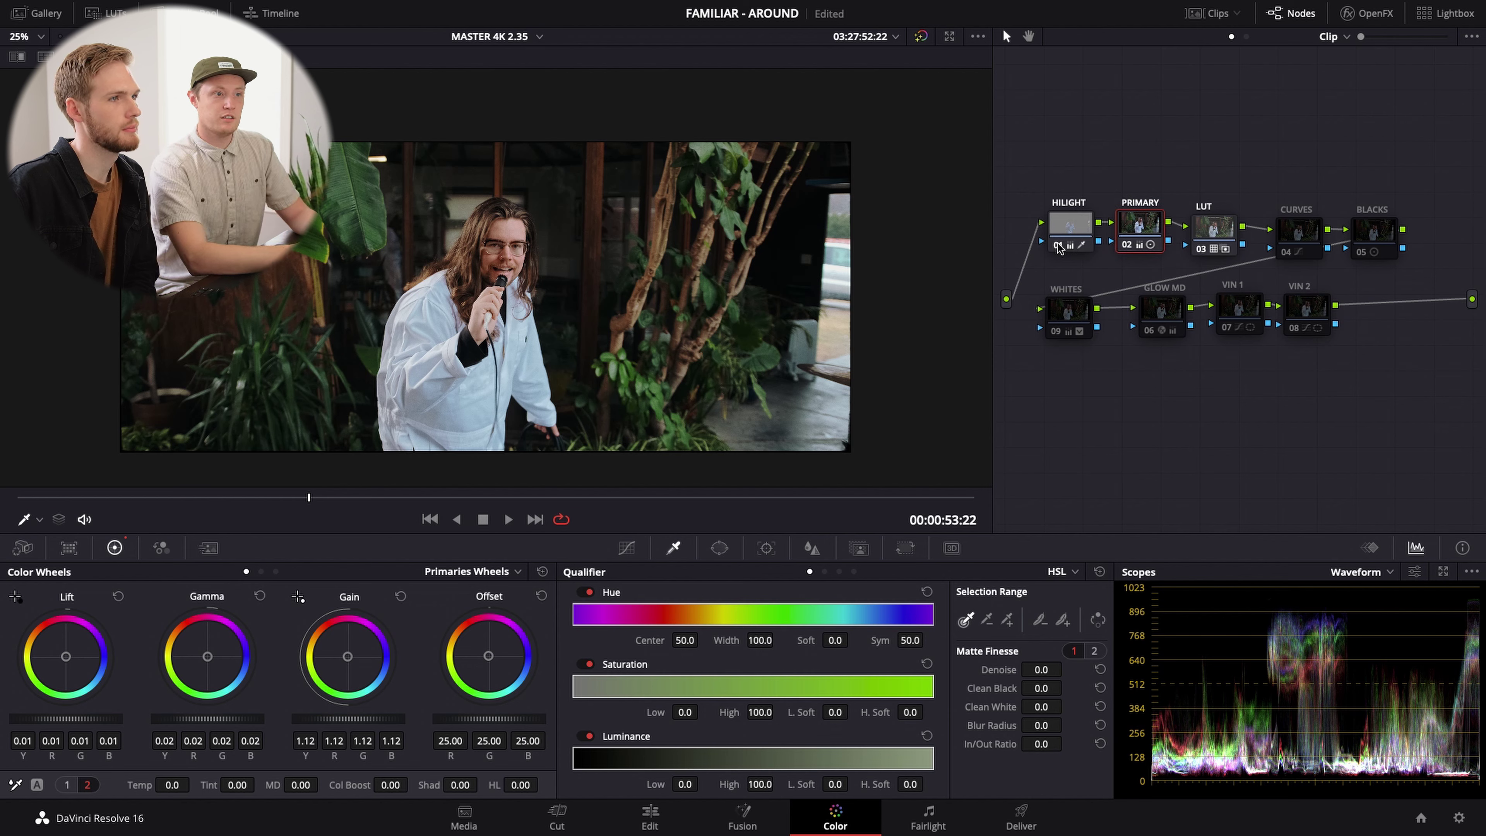
pyautogui.click(1057, 244)
pyautogui.click(1058, 244)
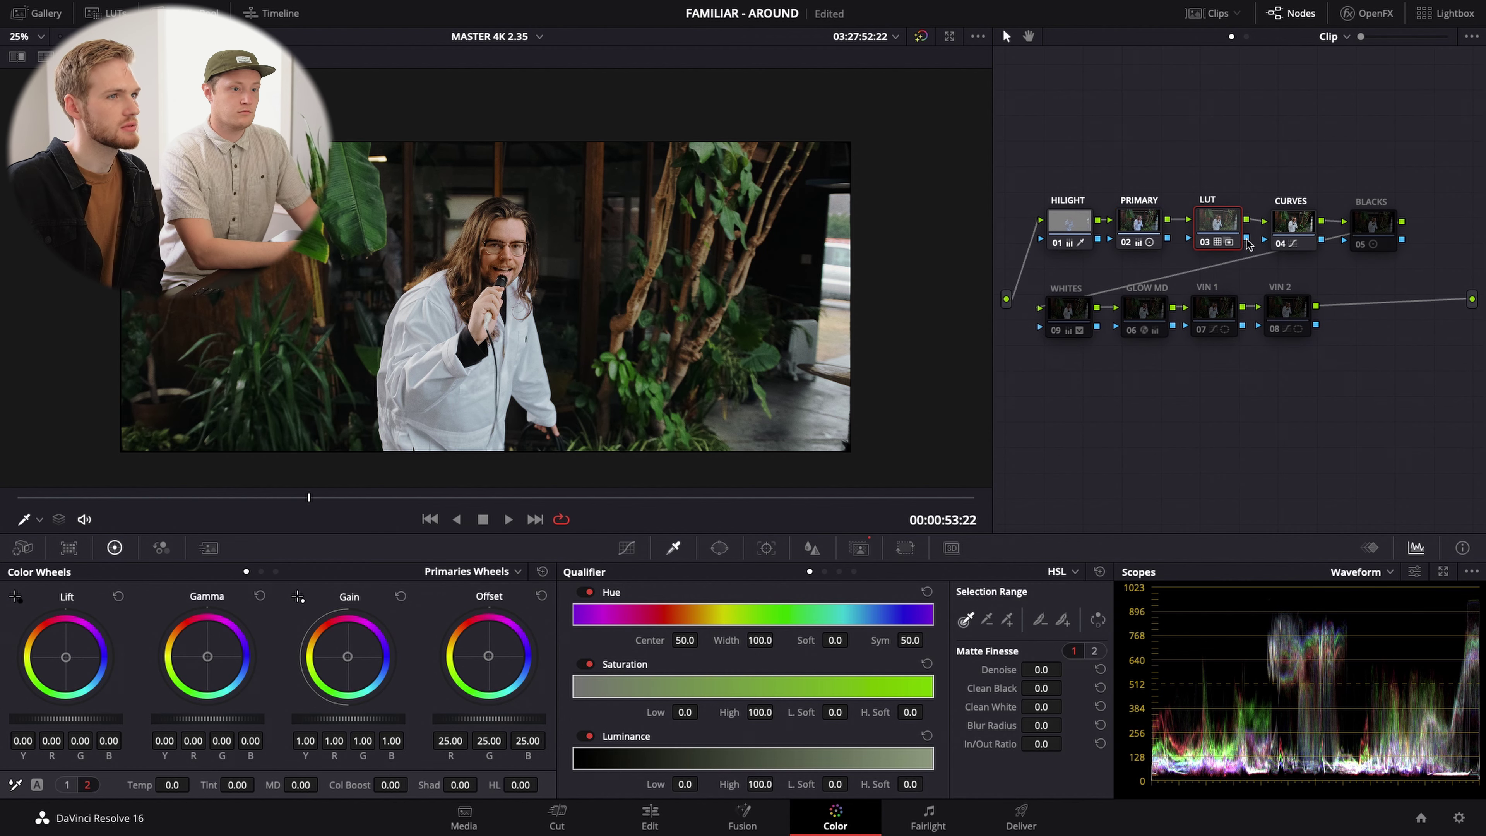
pyautogui.click(1300, 218)
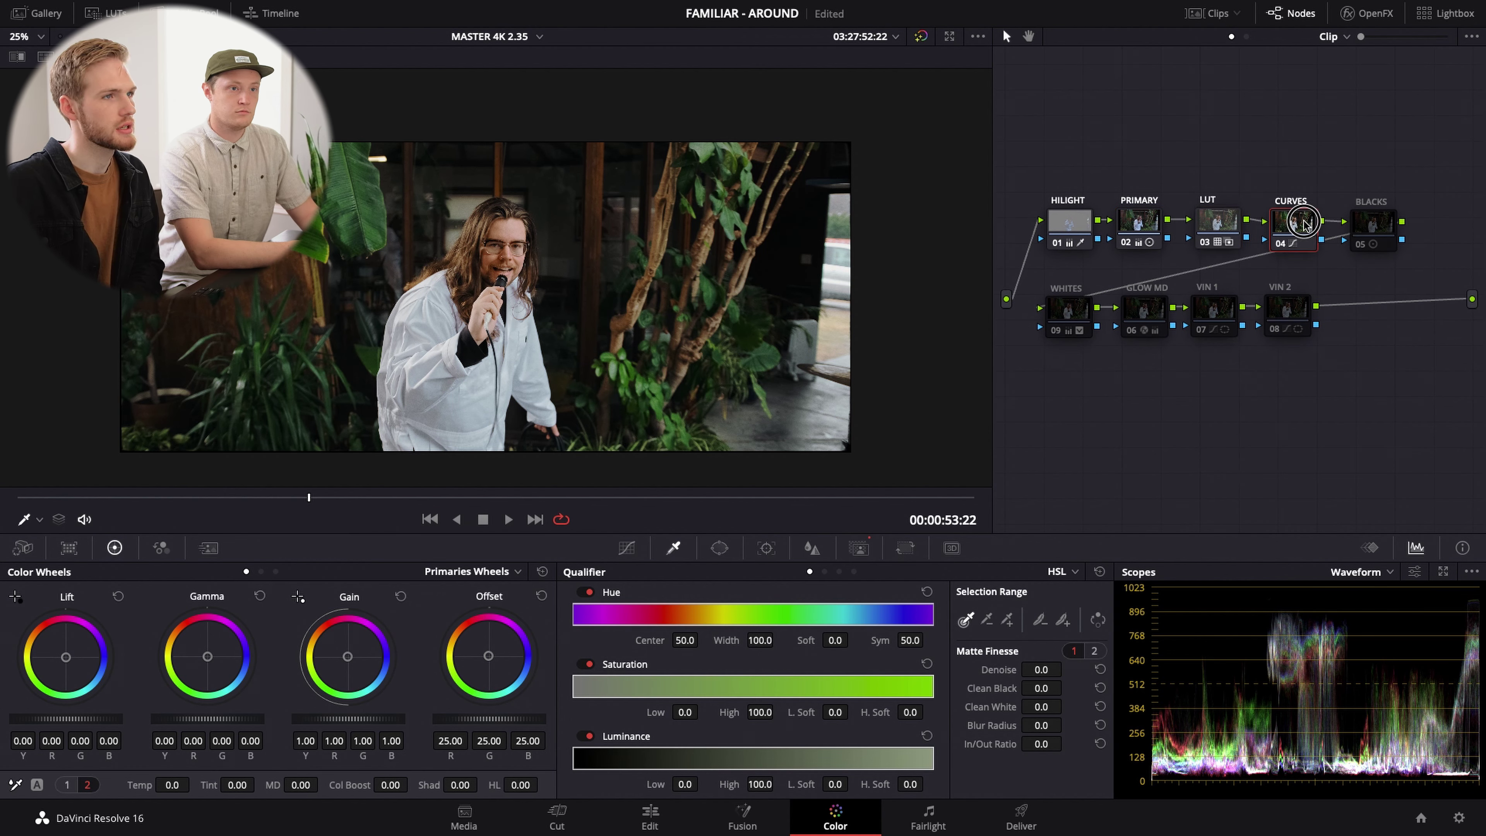
pyautogui.click(1279, 244)
pyautogui.click(1279, 244)
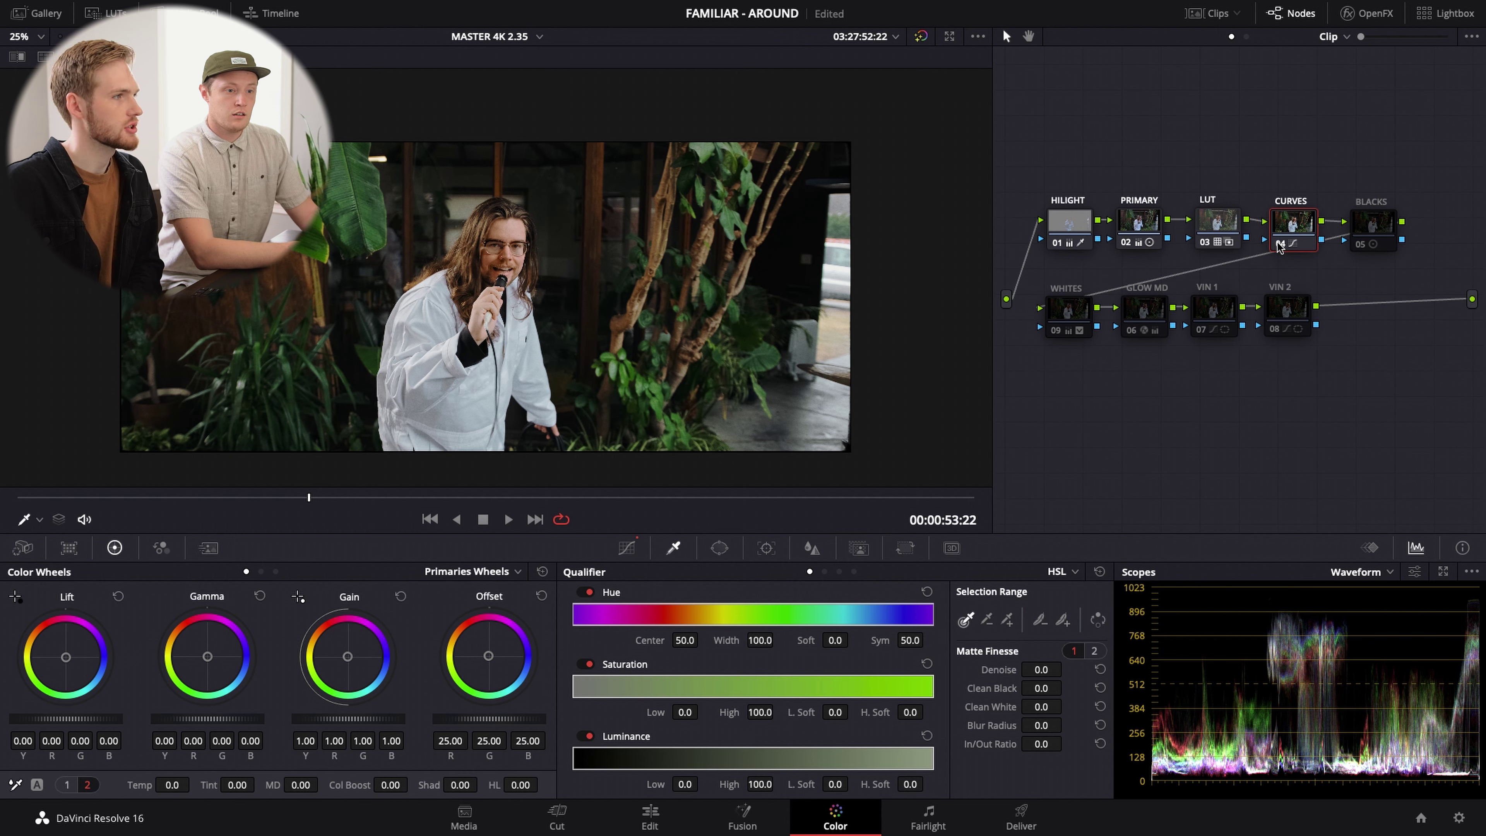
pyautogui.click(1279, 245)
pyautogui.click(1279, 245)
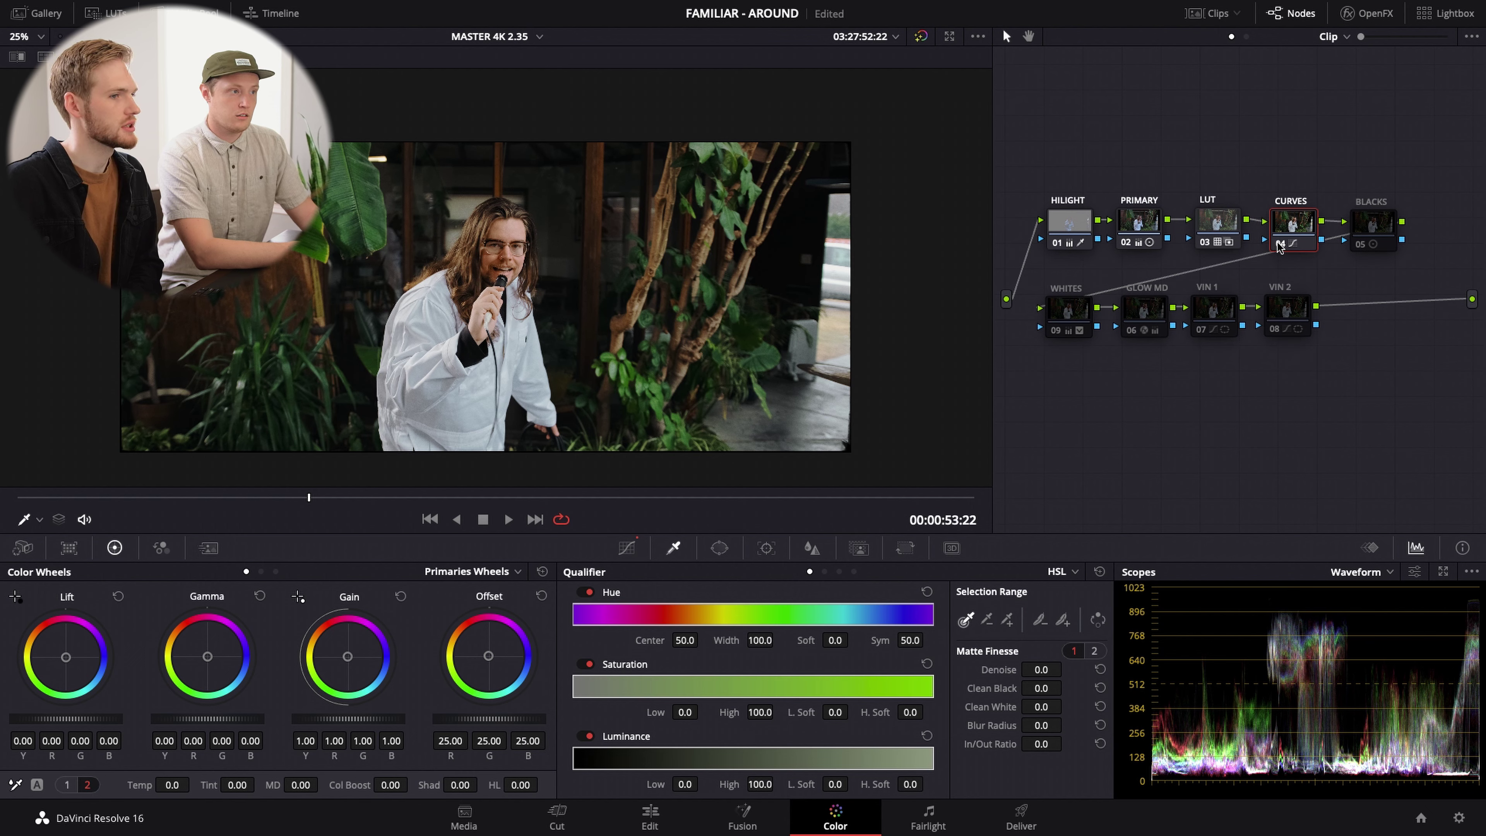
pyautogui.click(1279, 244)
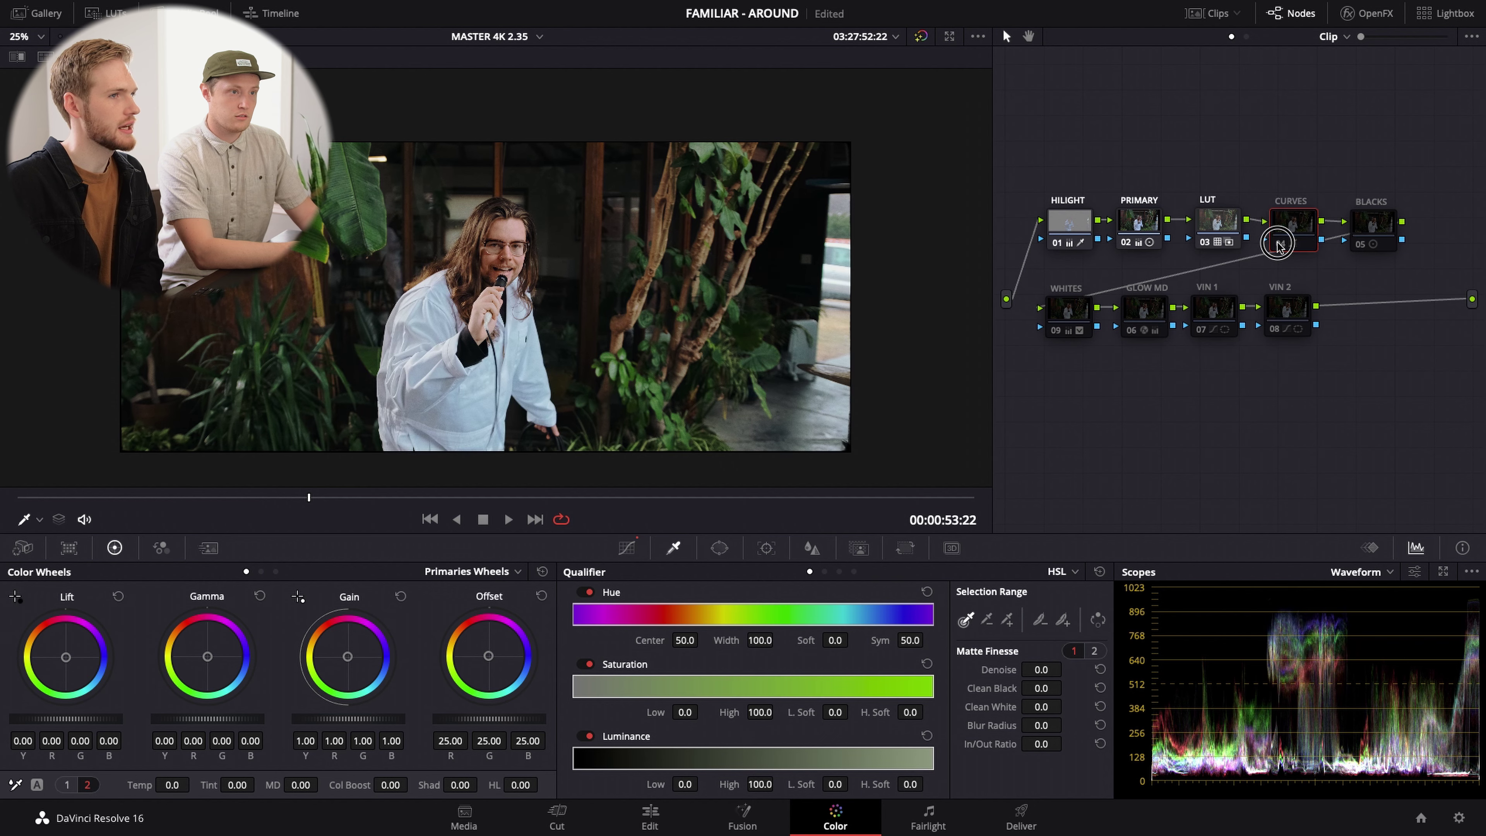
pyautogui.click(1280, 244)
pyautogui.click(626, 548)
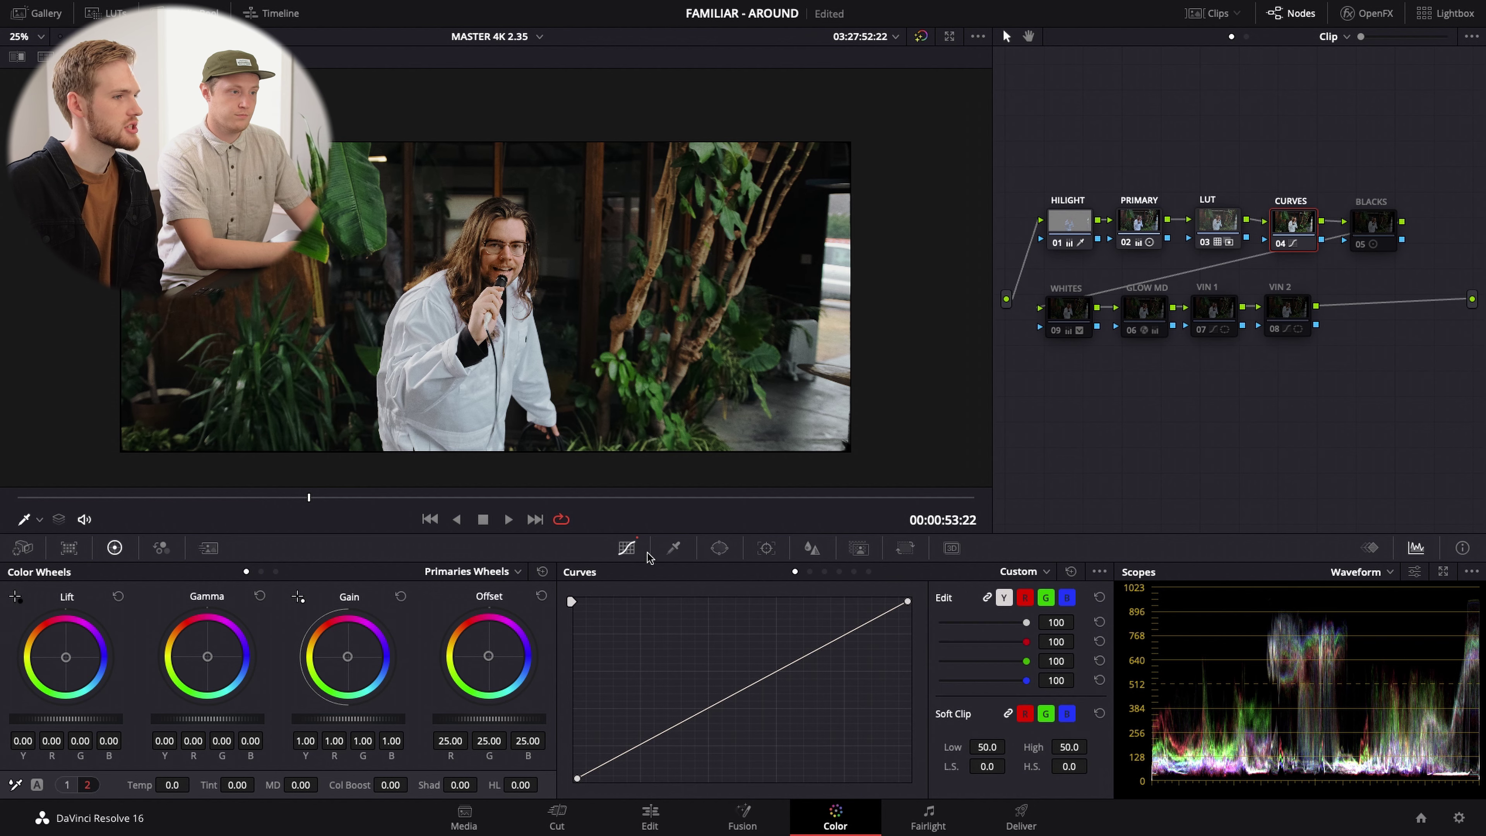
pyautogui.click(810, 572)
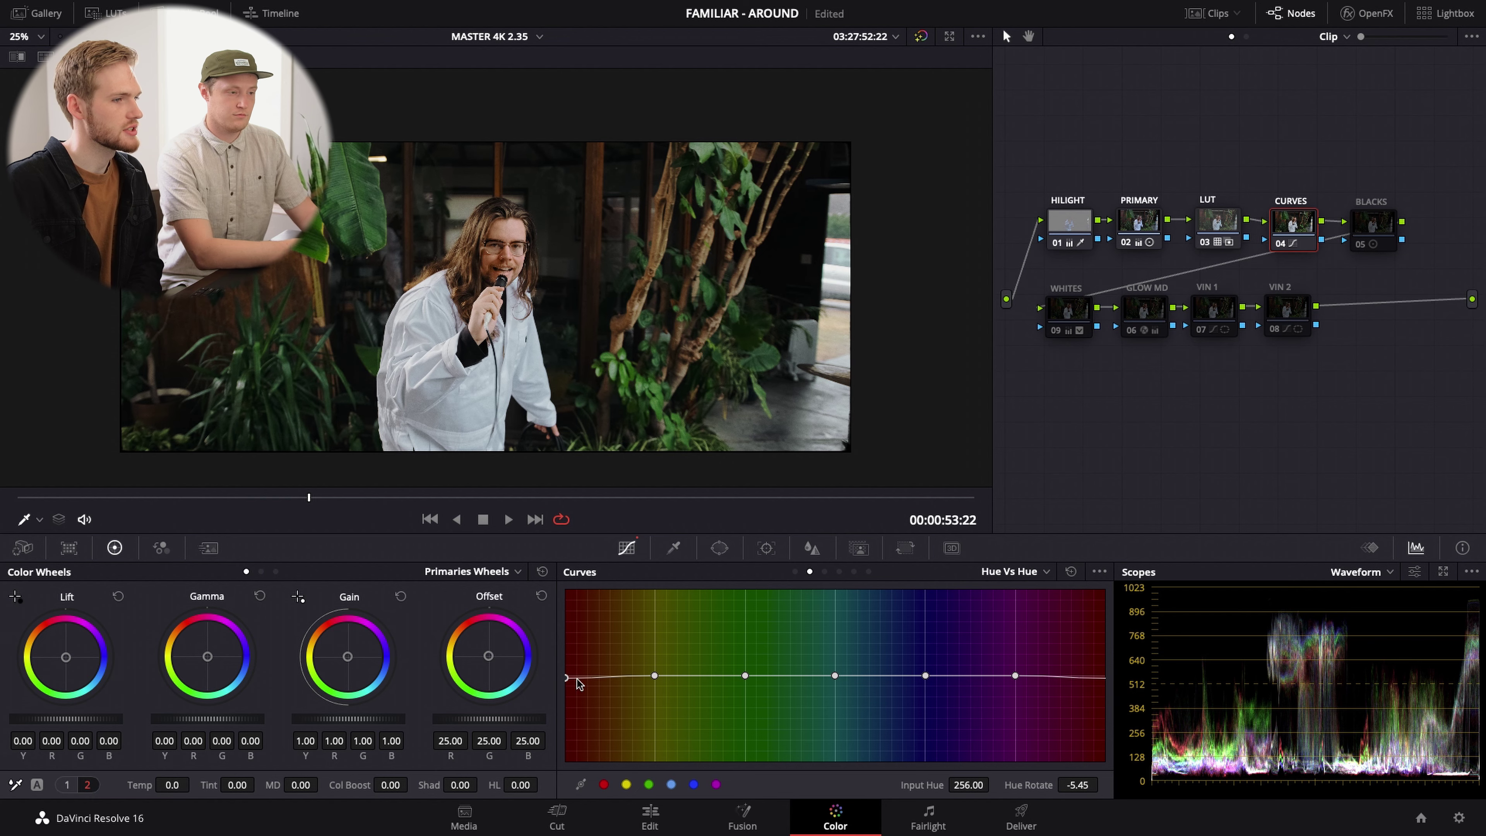
pyautogui.click(1282, 244)
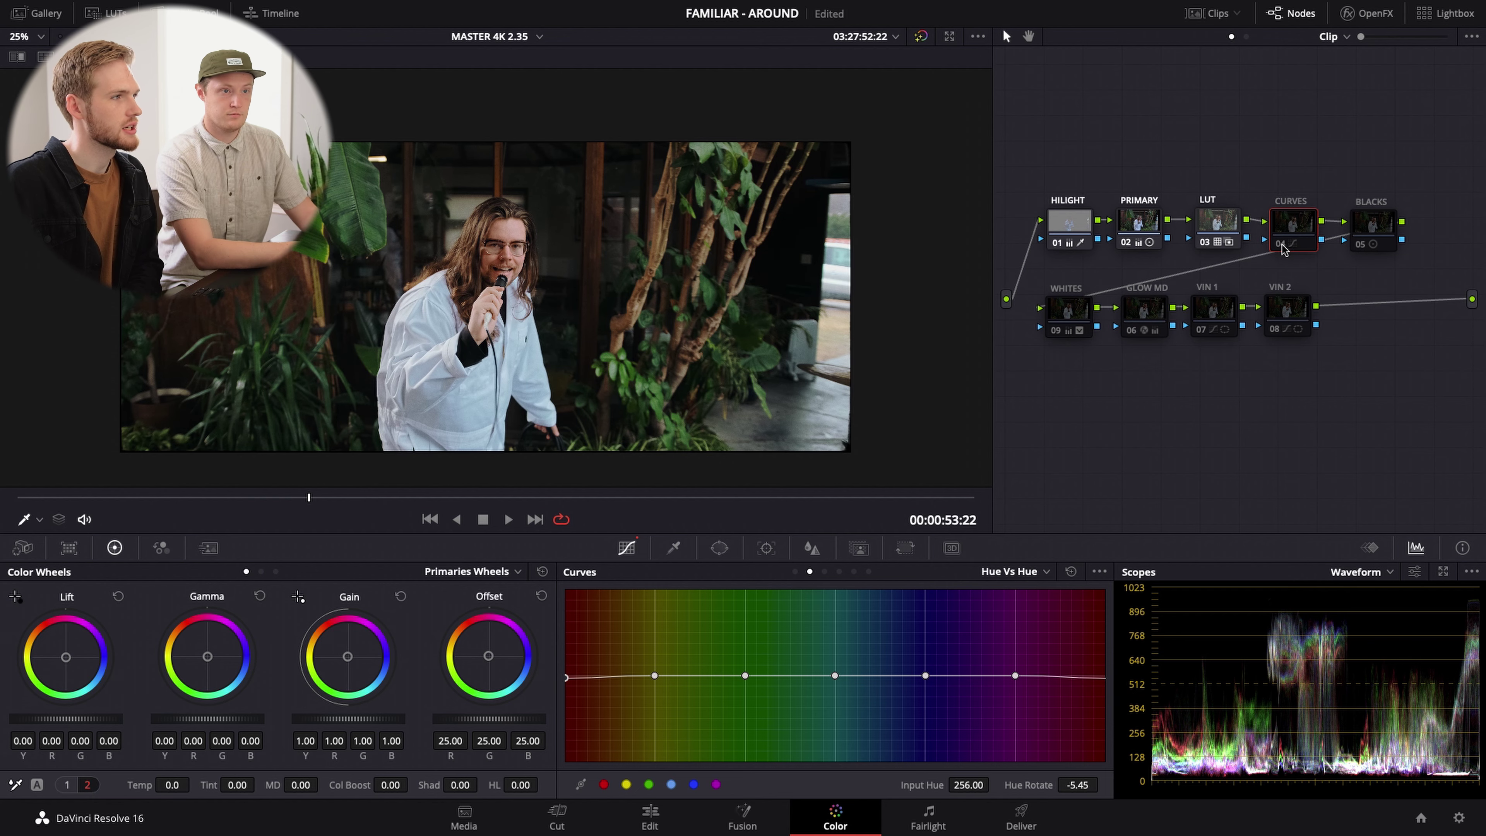
pyautogui.click(1281, 243)
pyautogui.hotkey('ctrl', '=')
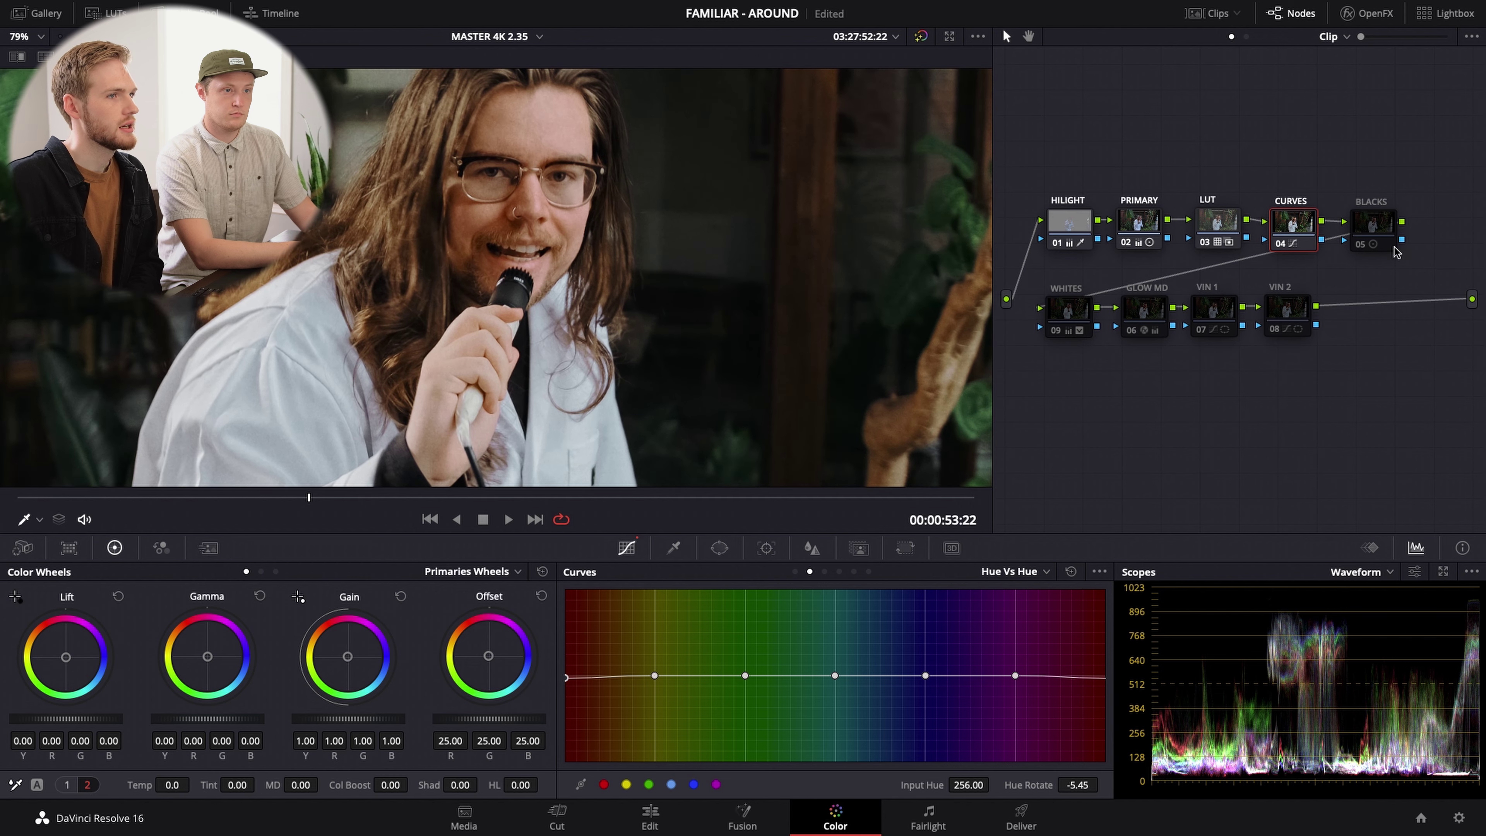
pyautogui.click(1277, 243)
pyautogui.click(1279, 246)
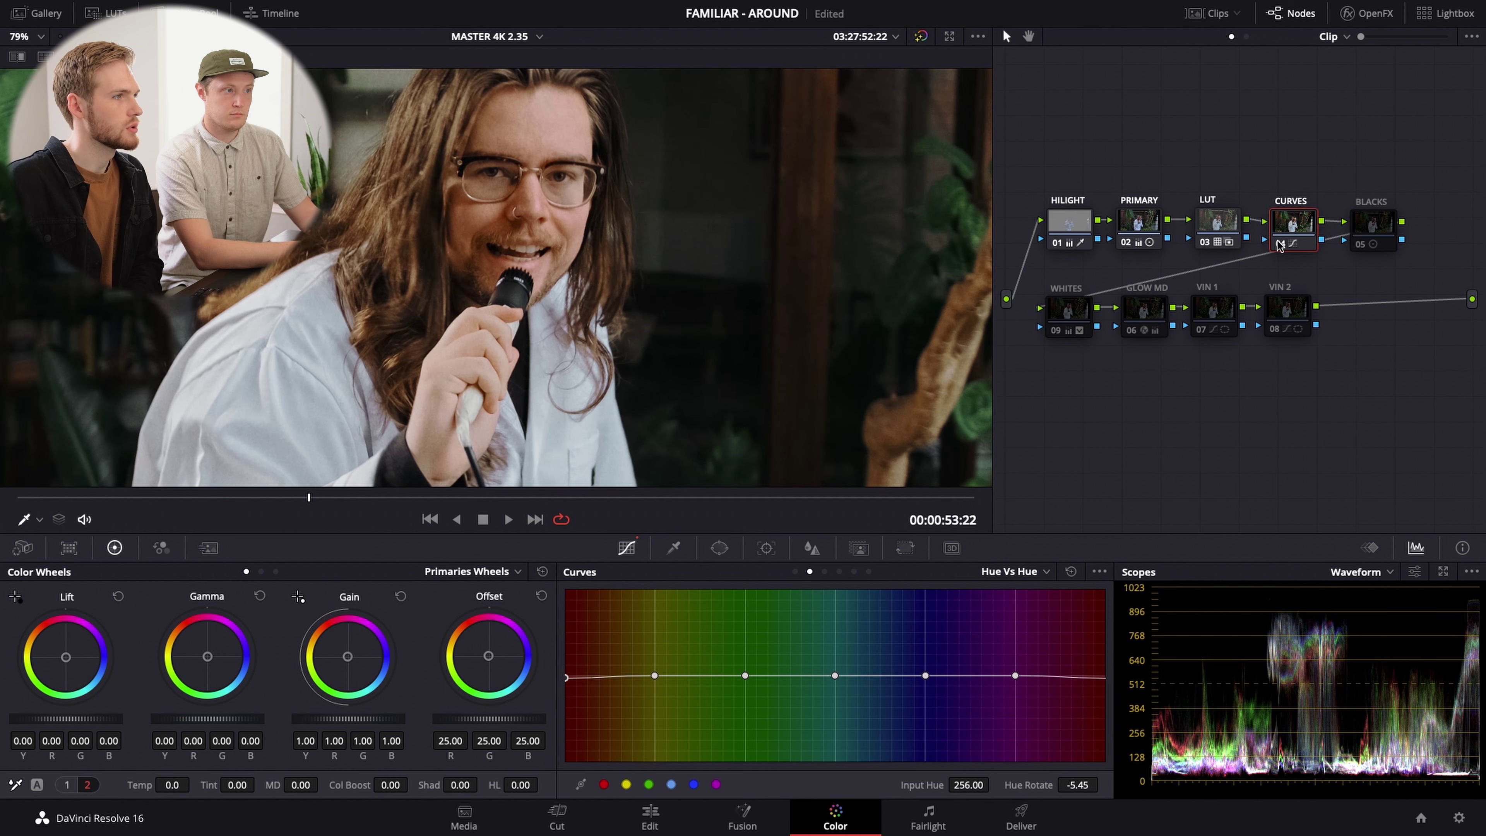
pyautogui.click(825, 571)
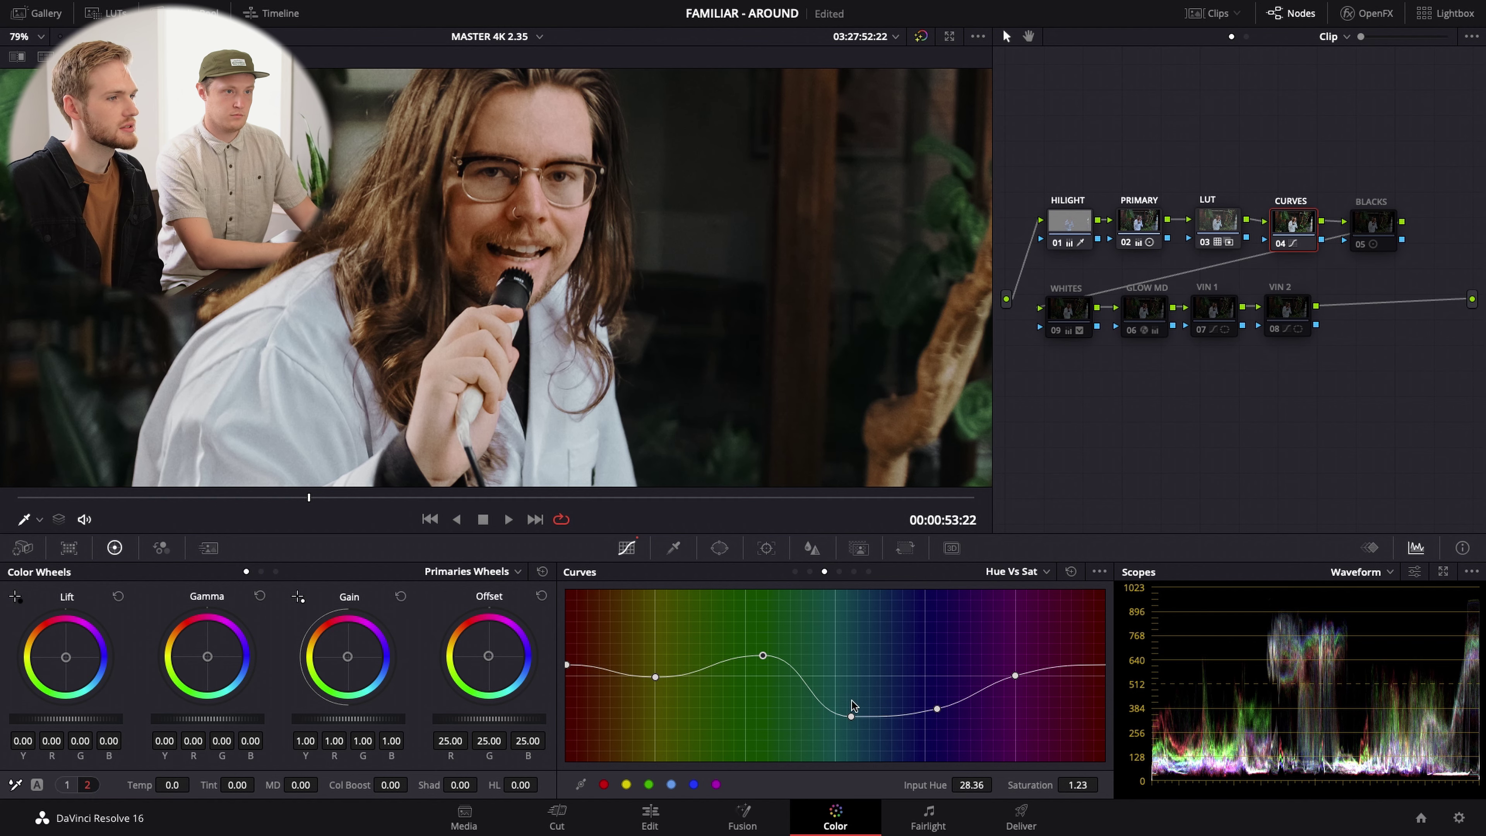
pyautogui.scroll(-5, 370, 388)
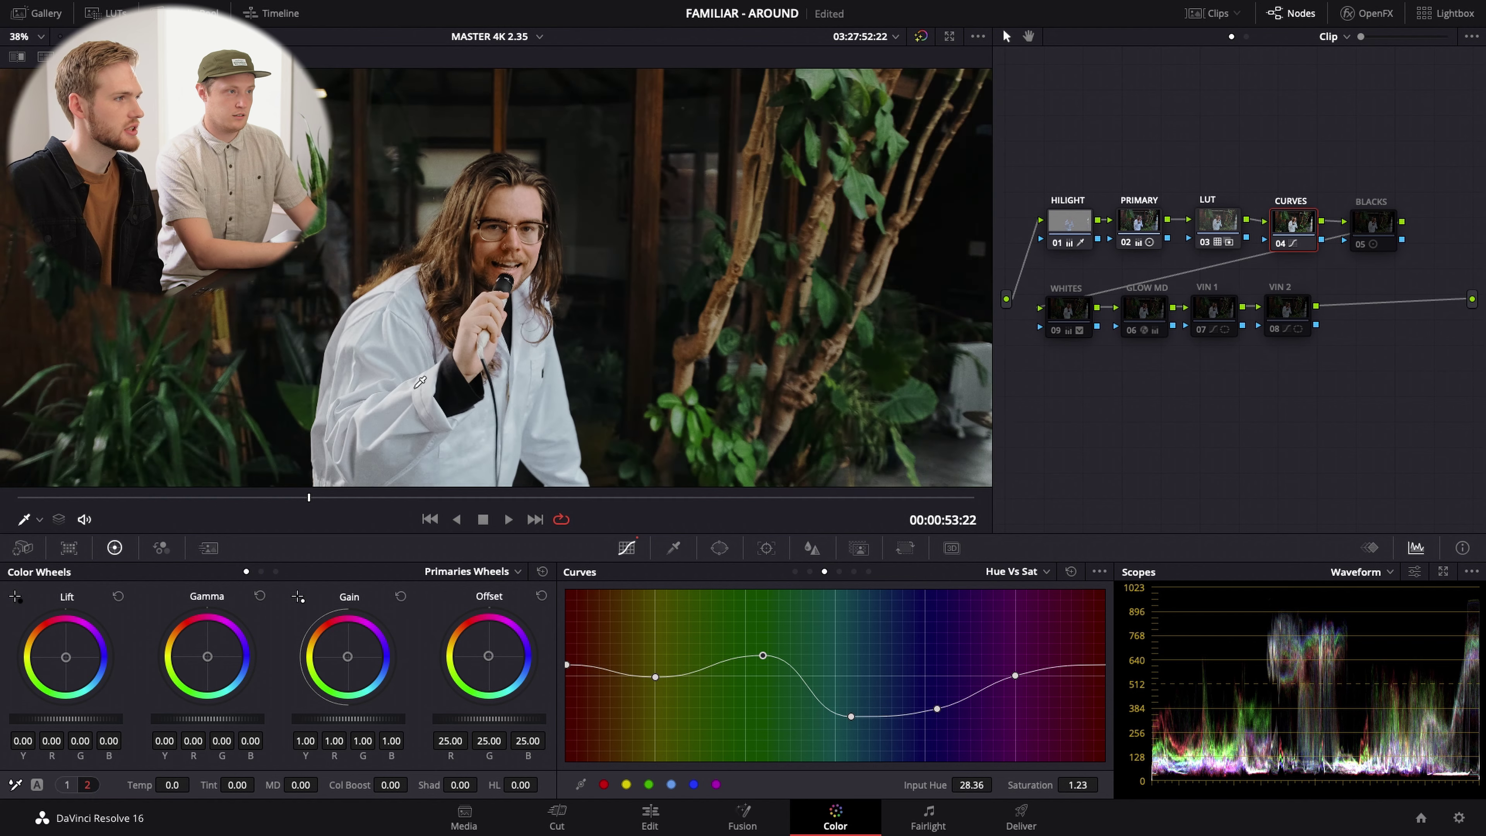
pyautogui.scroll(1, 459, 328)
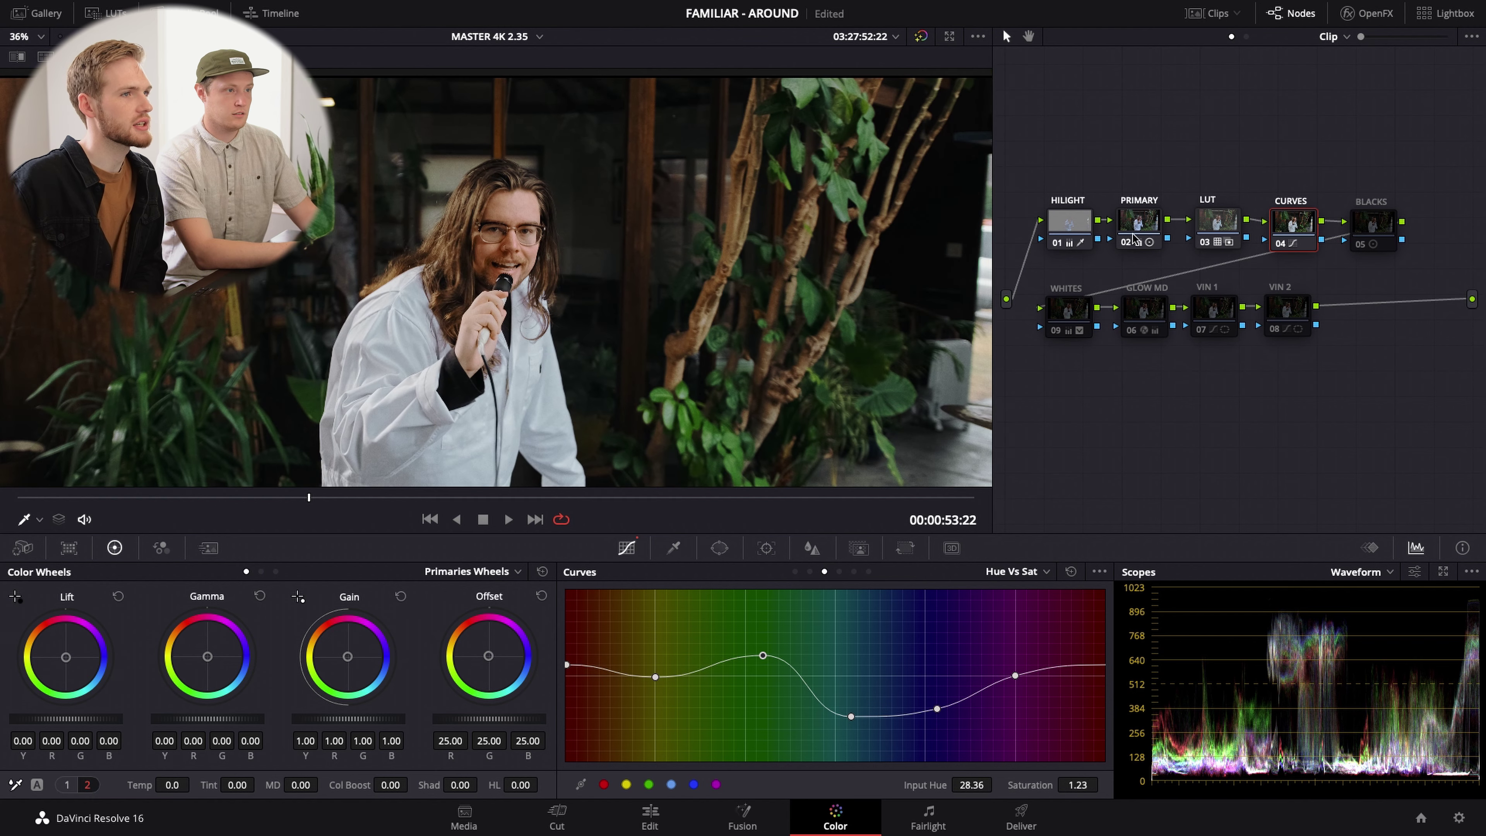
pyautogui.click(1278, 244)
pyautogui.click(1278, 244)
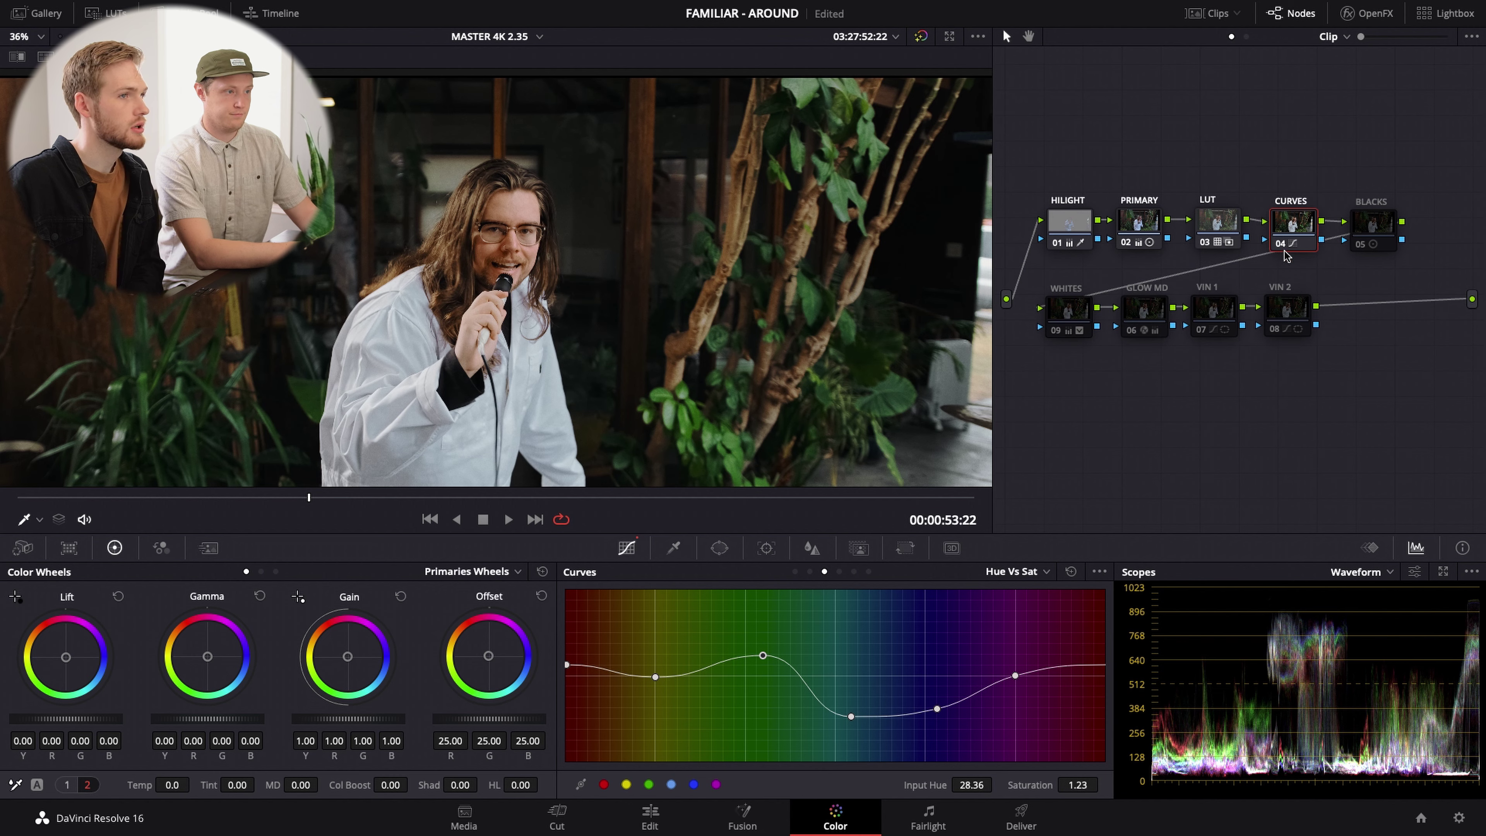
pyautogui.click(1280, 245)
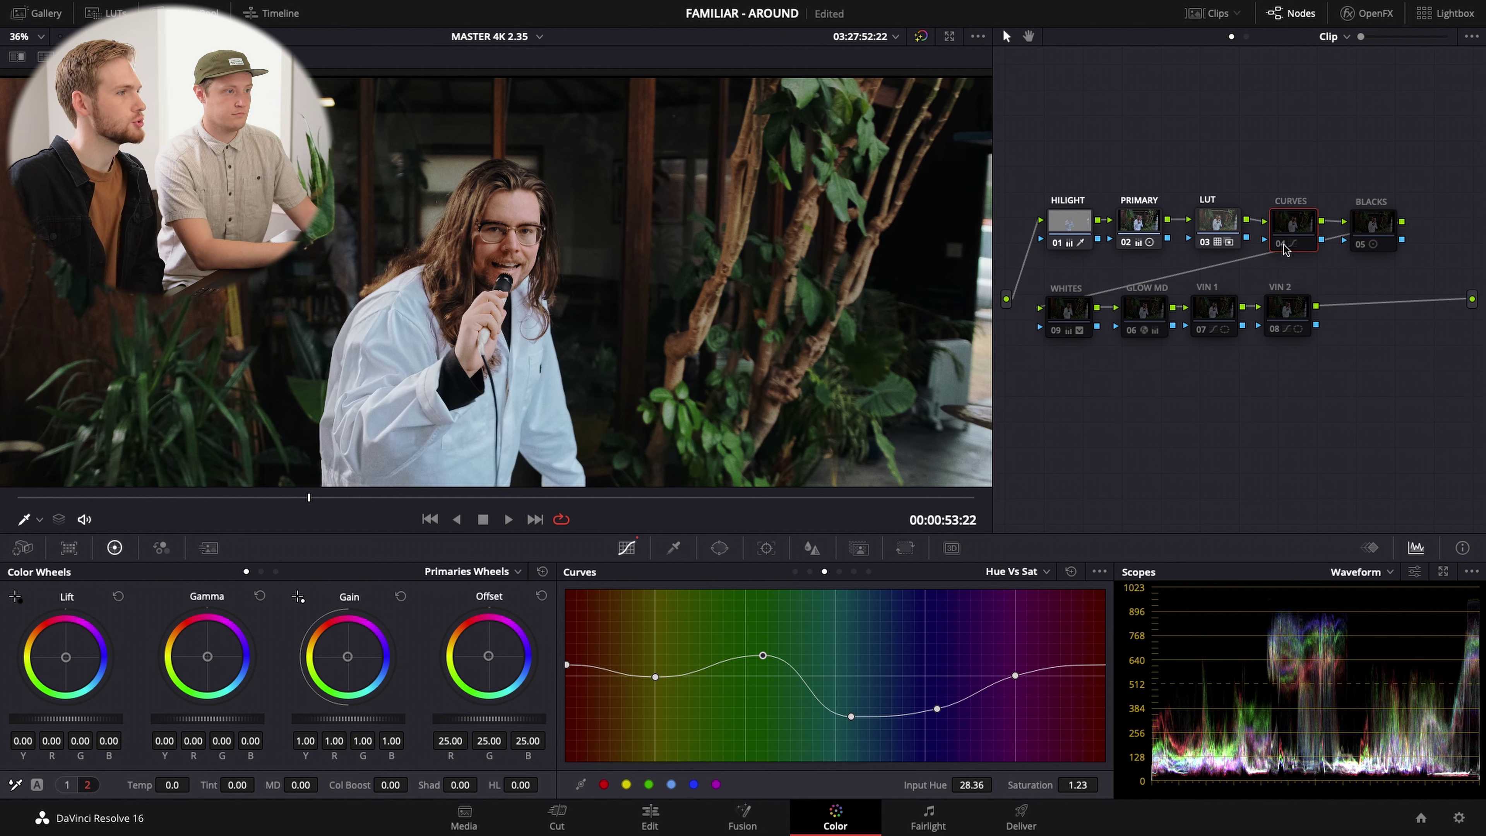
pyautogui.click(1280, 245)
pyautogui.scroll(-3, 901, 315)
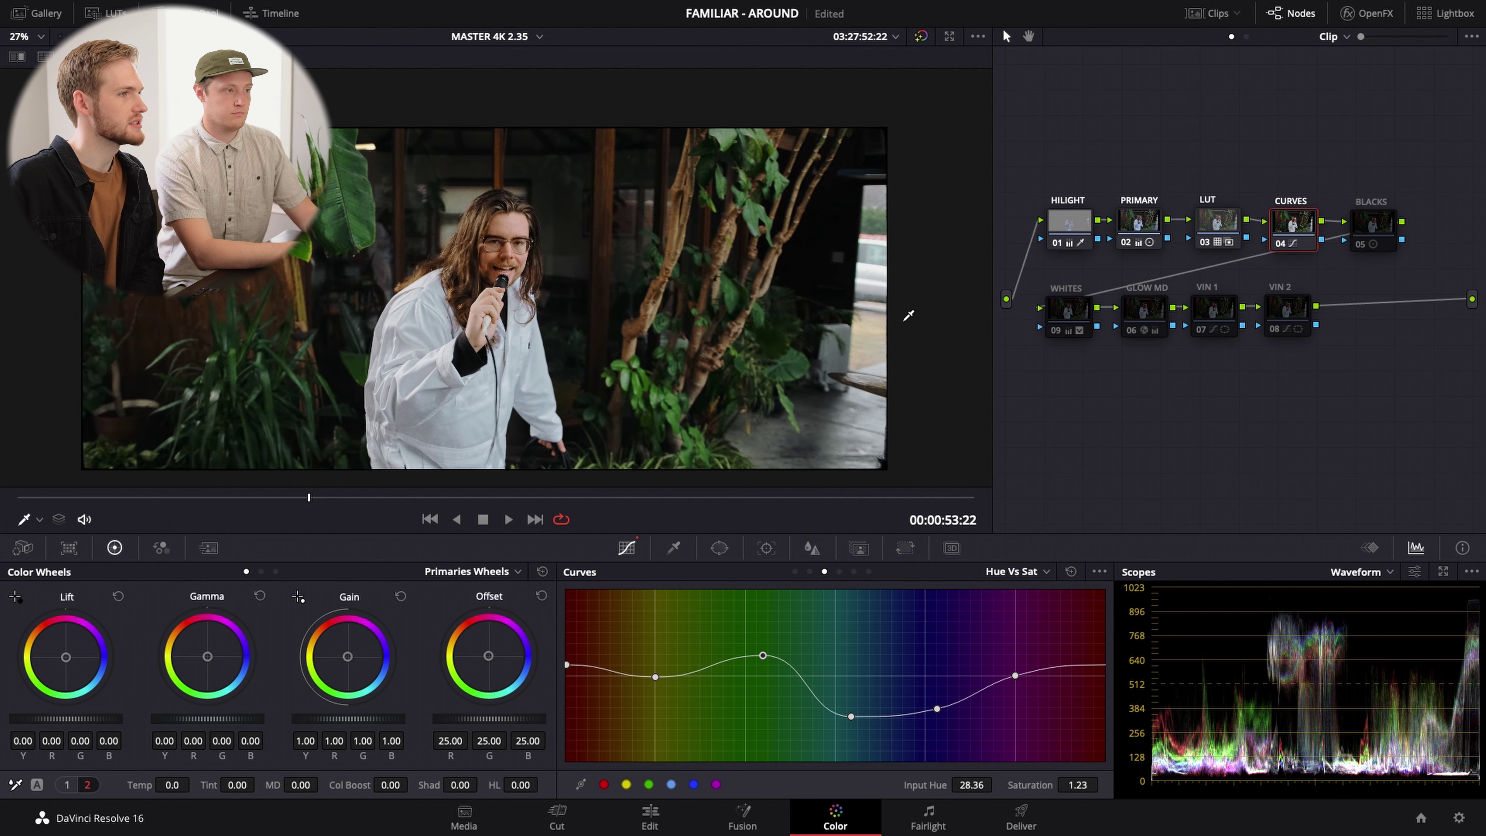
pyautogui.scroll(2, 889, 315)
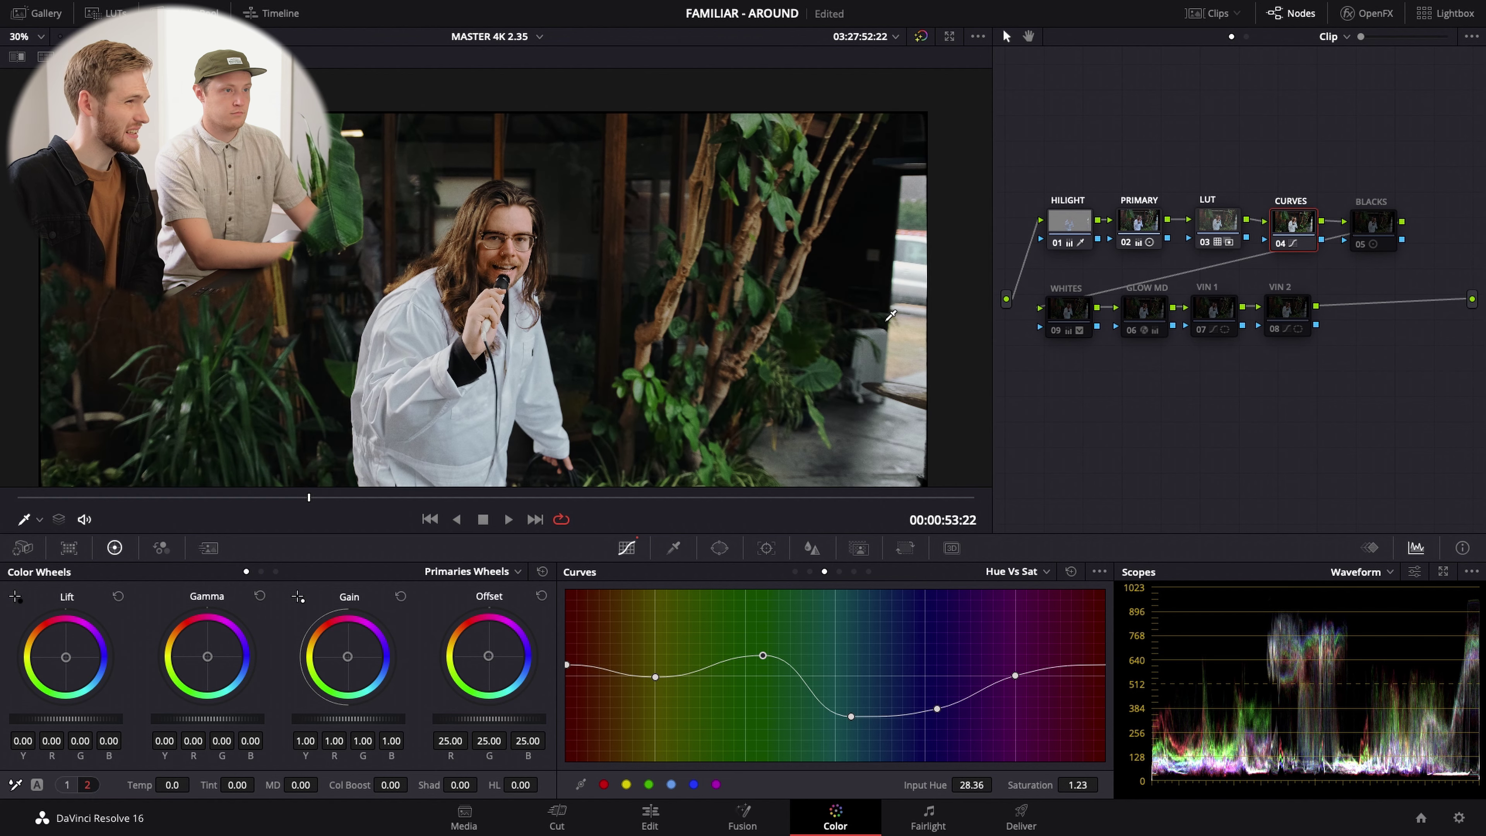
pyautogui.scroll(-1, 883, 316)
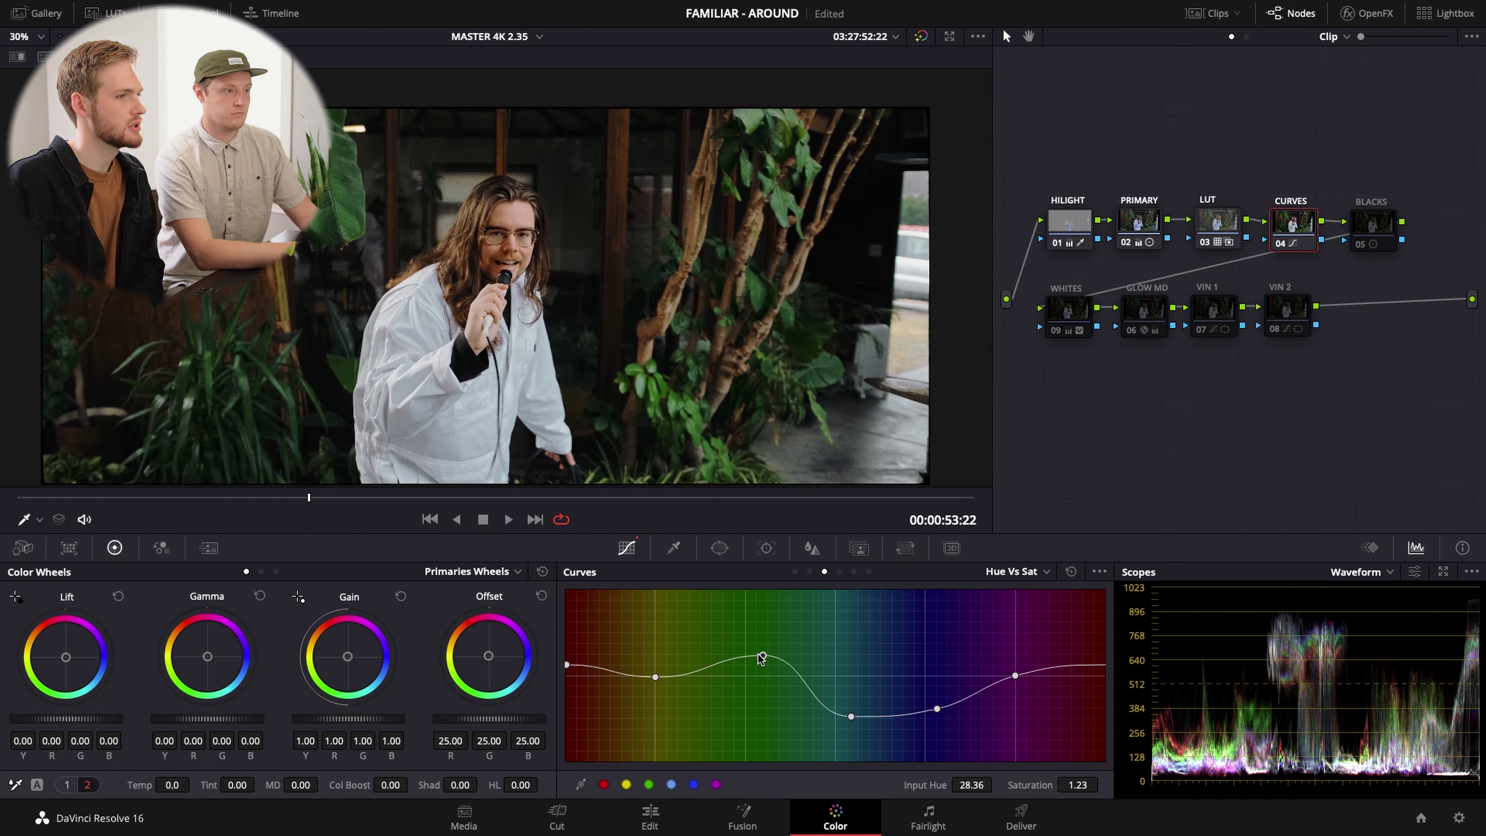
pyautogui.click(1287, 243)
pyautogui.click(1285, 243)
pyautogui.click(1284, 243)
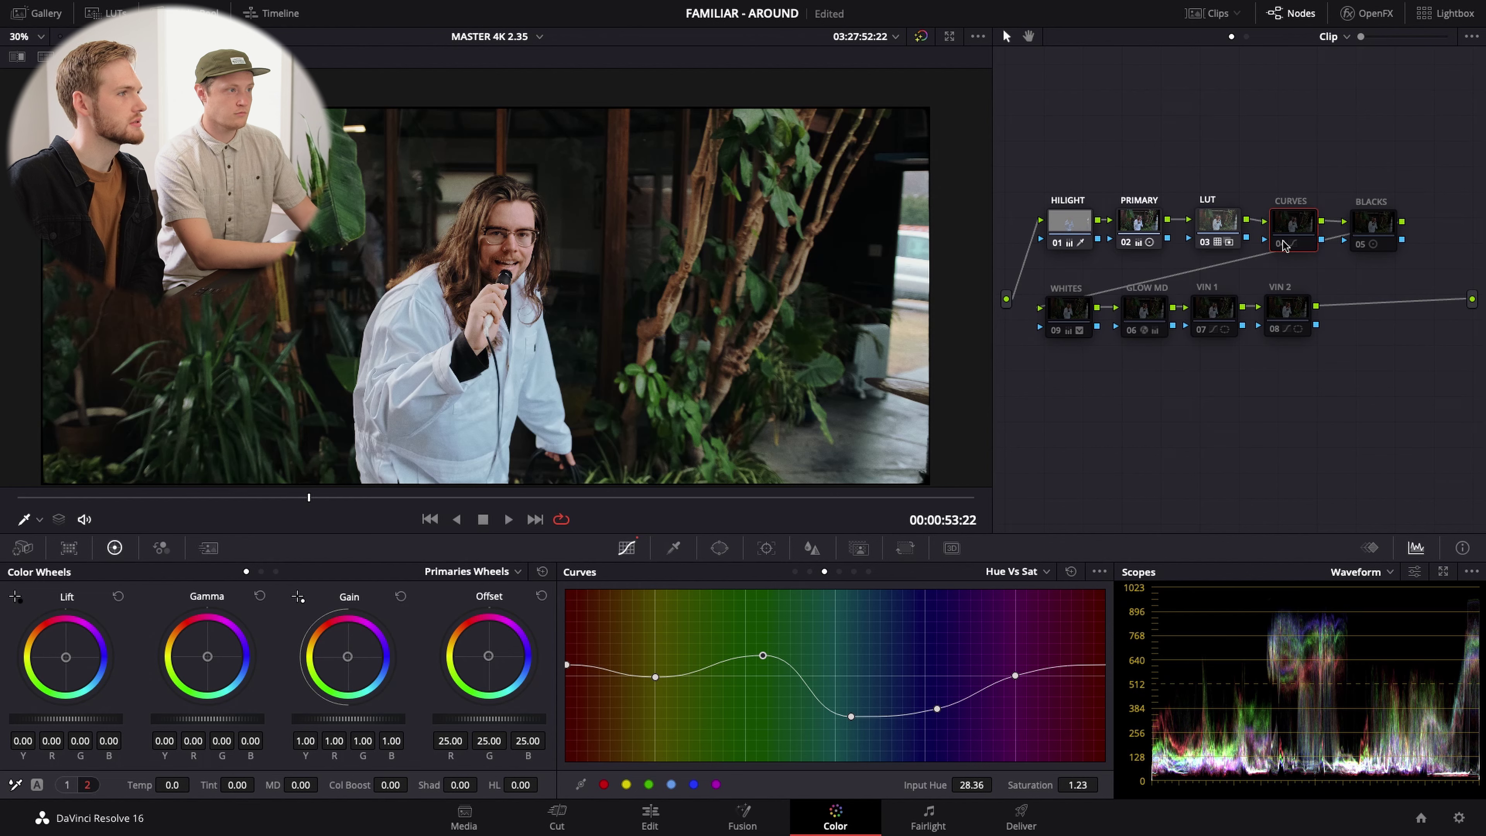
pyautogui.click(1284, 244)
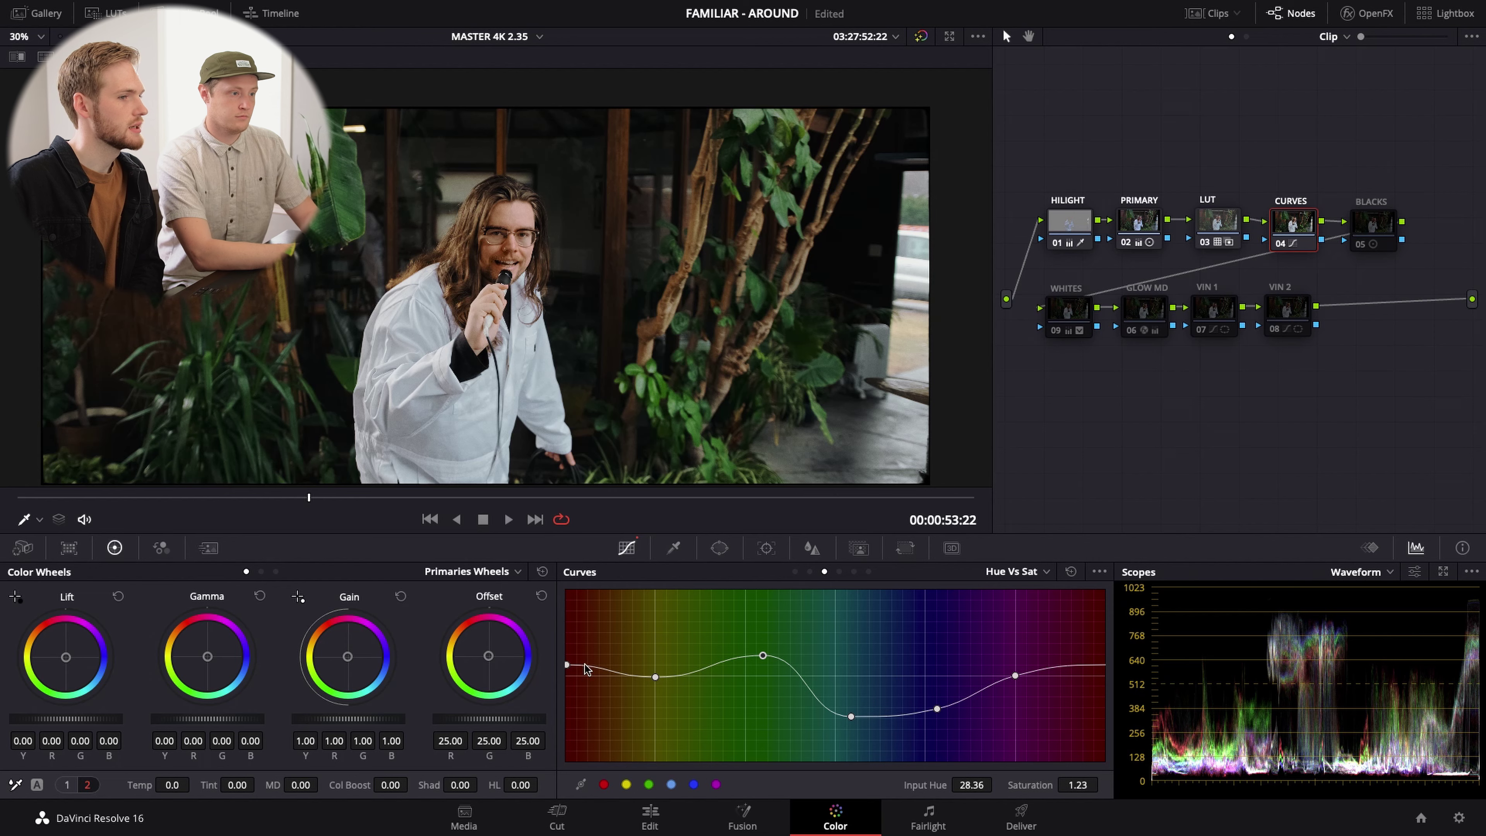
pyautogui.scroll(4, 515, 251)
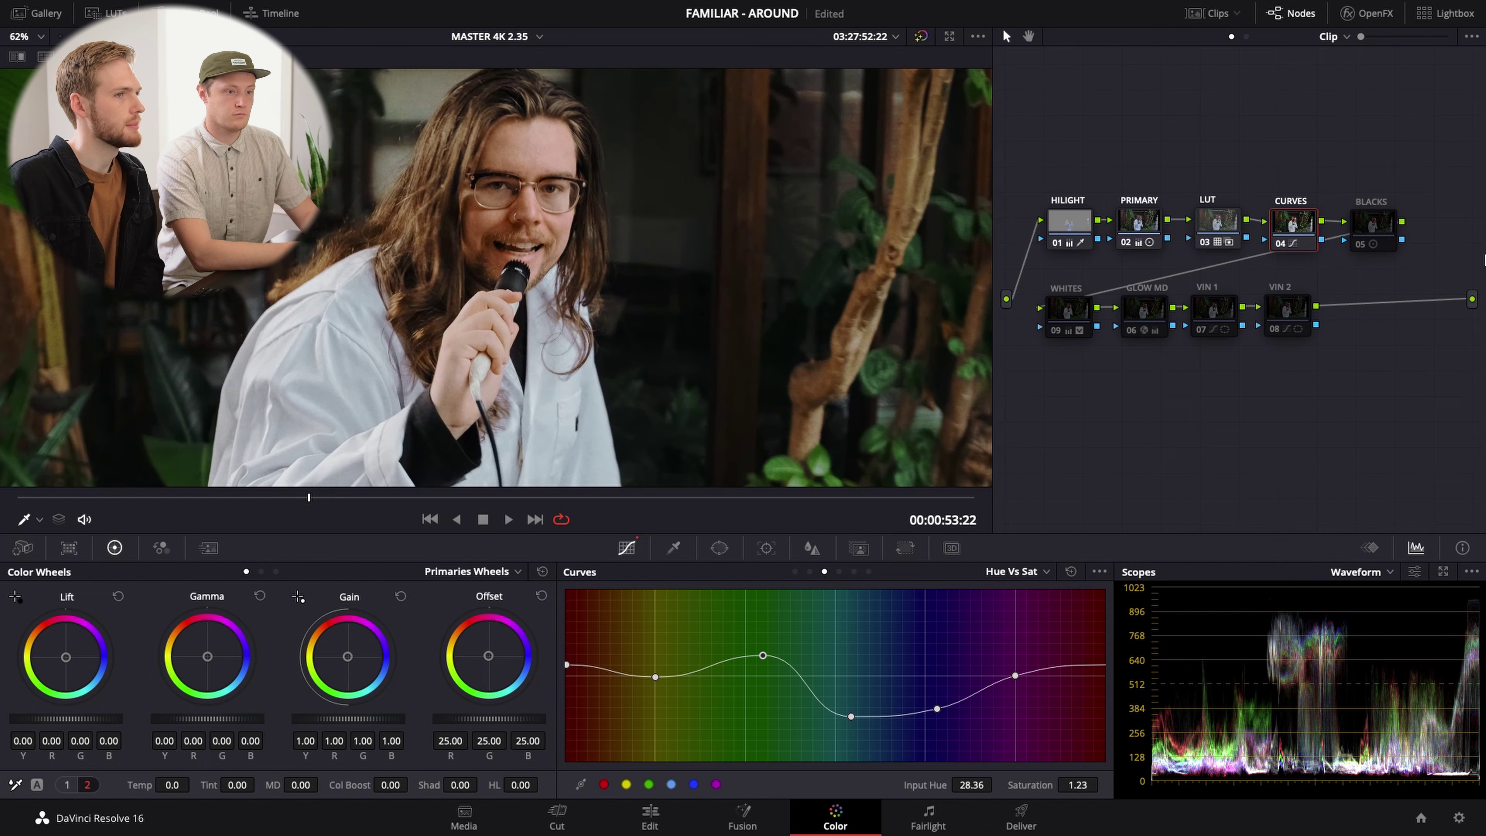
pyautogui.click(1281, 243)
pyautogui.click(1281, 243)
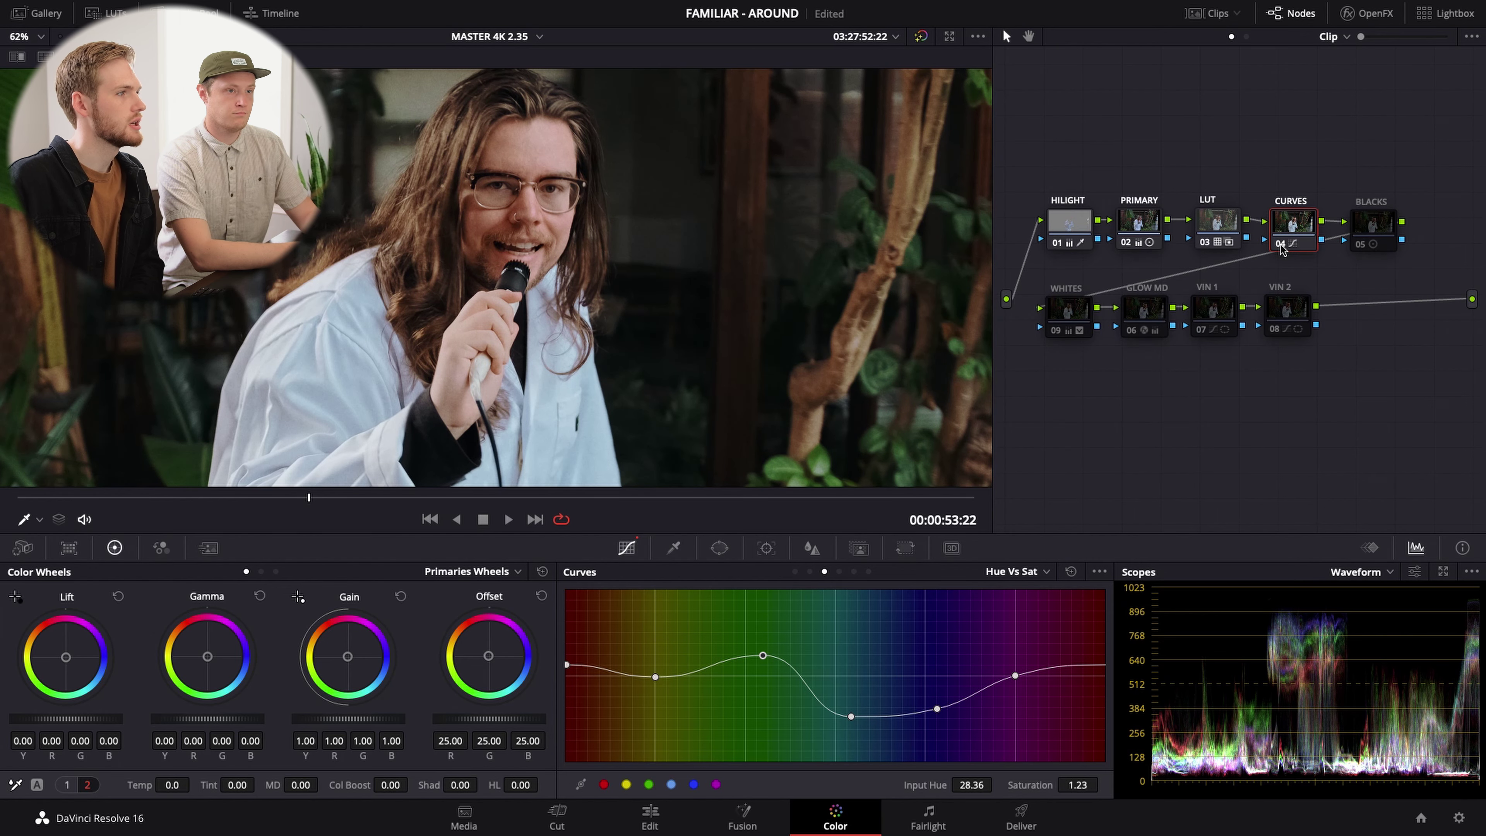
pyautogui.click(1281, 243)
pyautogui.click(1281, 244)
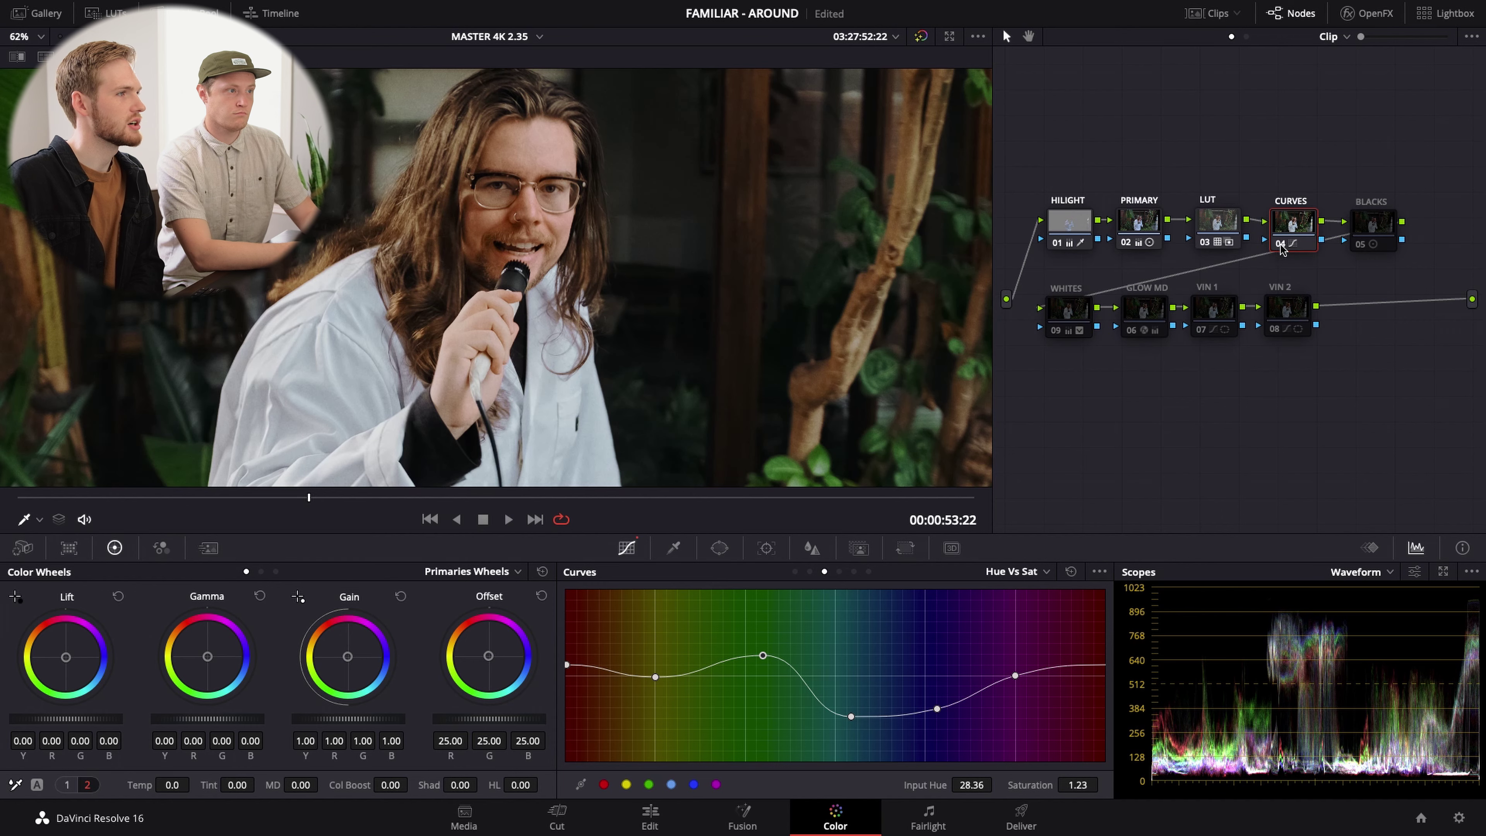
pyautogui.click(1281, 243)
pyautogui.click(1281, 243)
pyautogui.click(1281, 244)
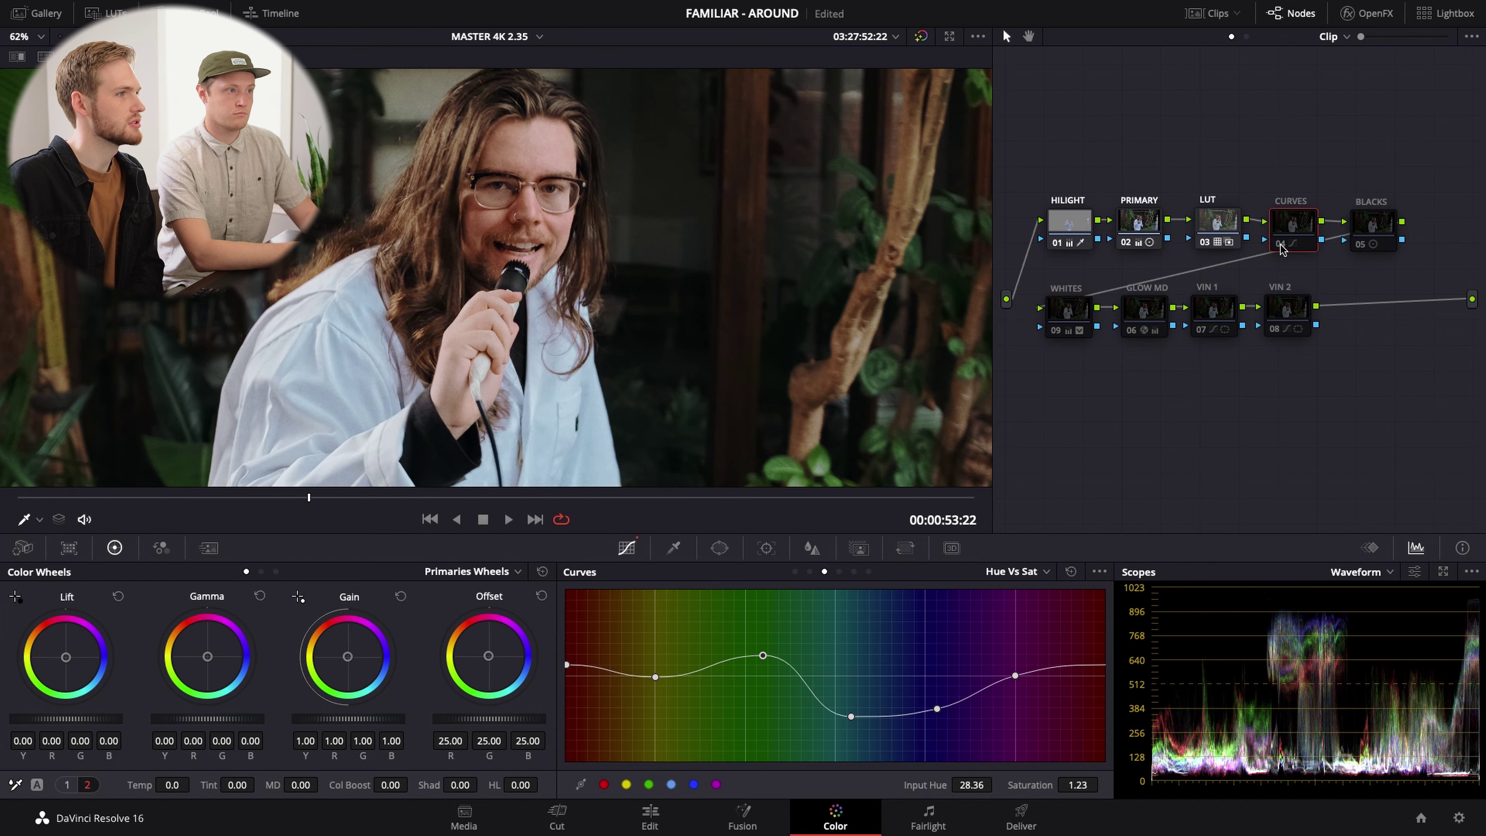
pyautogui.hotkey('ctrl', 'd')
pyautogui.scroll(-5, 483, 308)
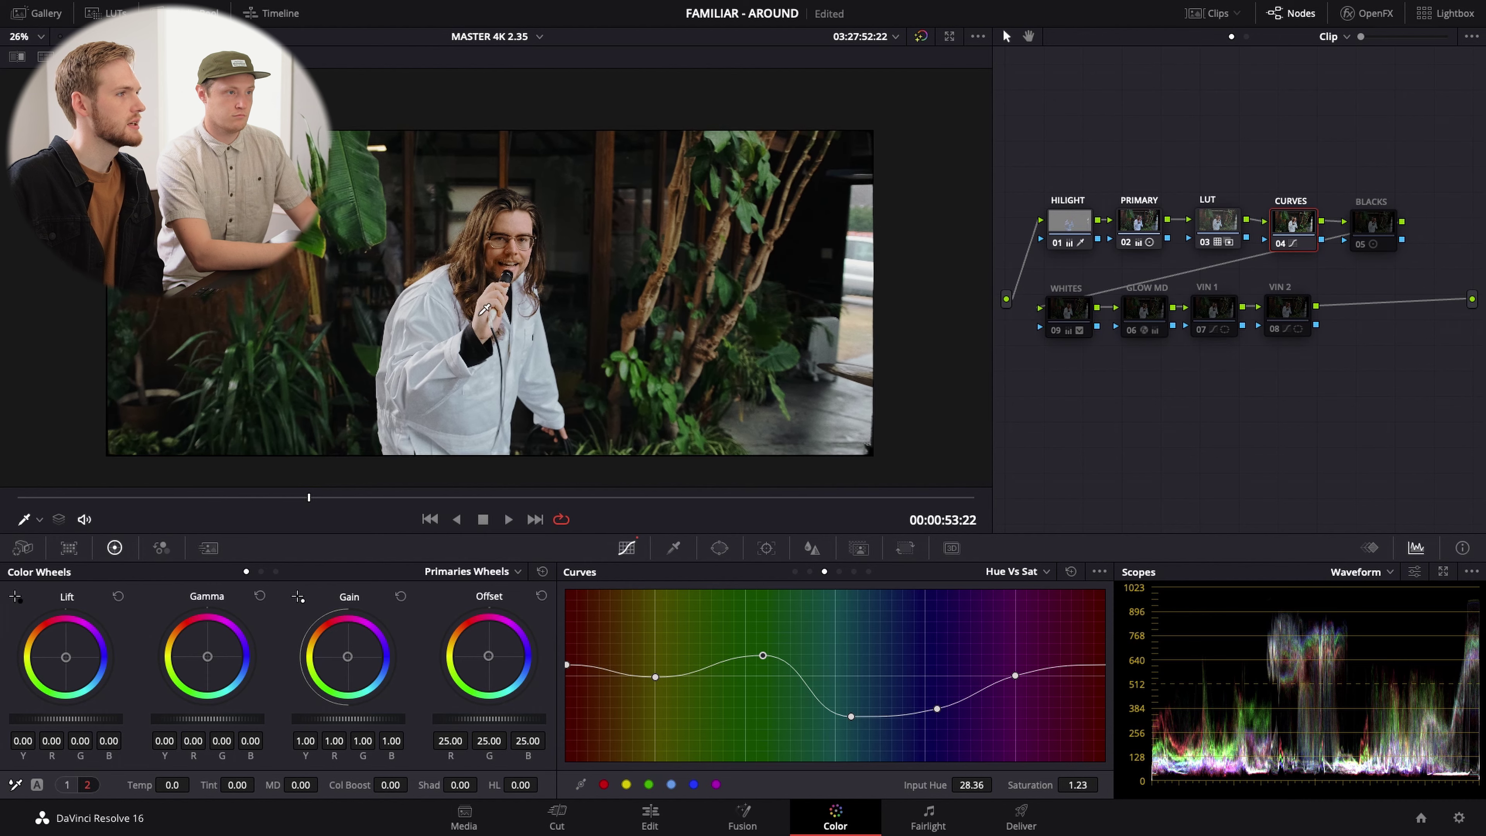
pyautogui.scroll(-2, 483, 308)
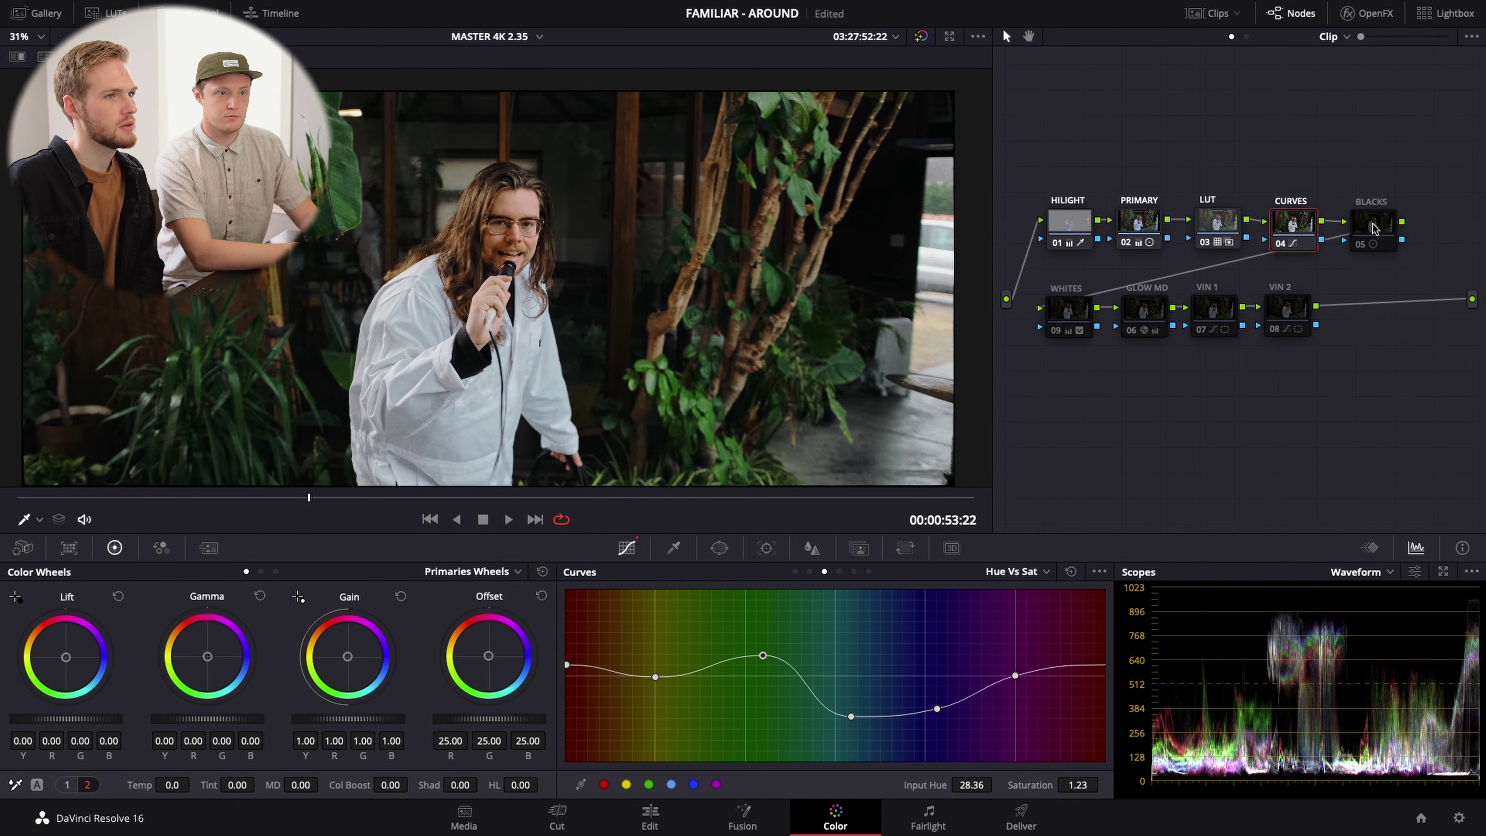
# - Select the BLACKS node and switch it on
pyautogui.click(1356, 245)
pyautogui.hotkey('ctrl', 'd')
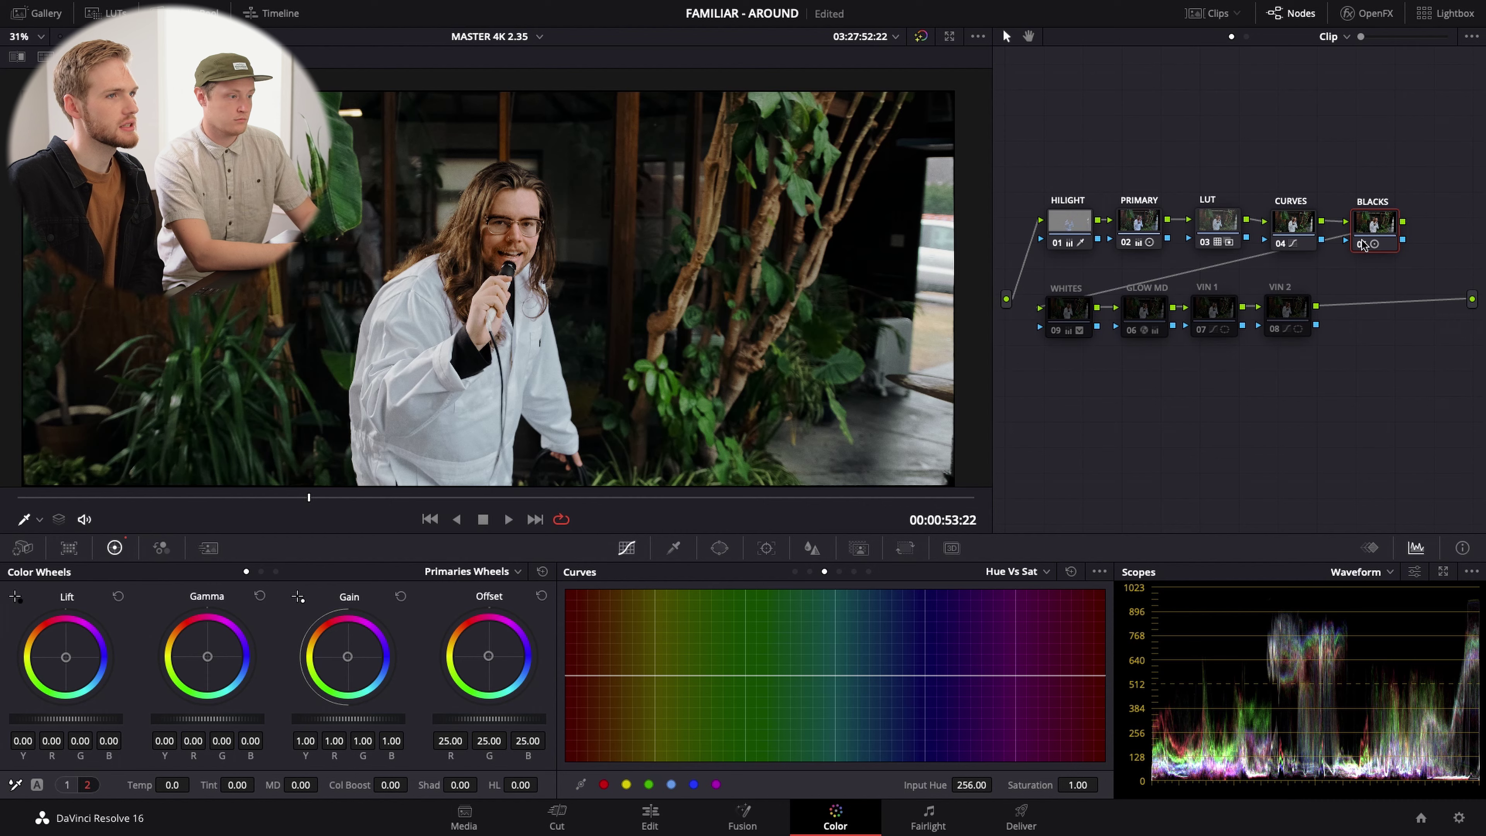
pyautogui.hotkey('ctrl', 'd')
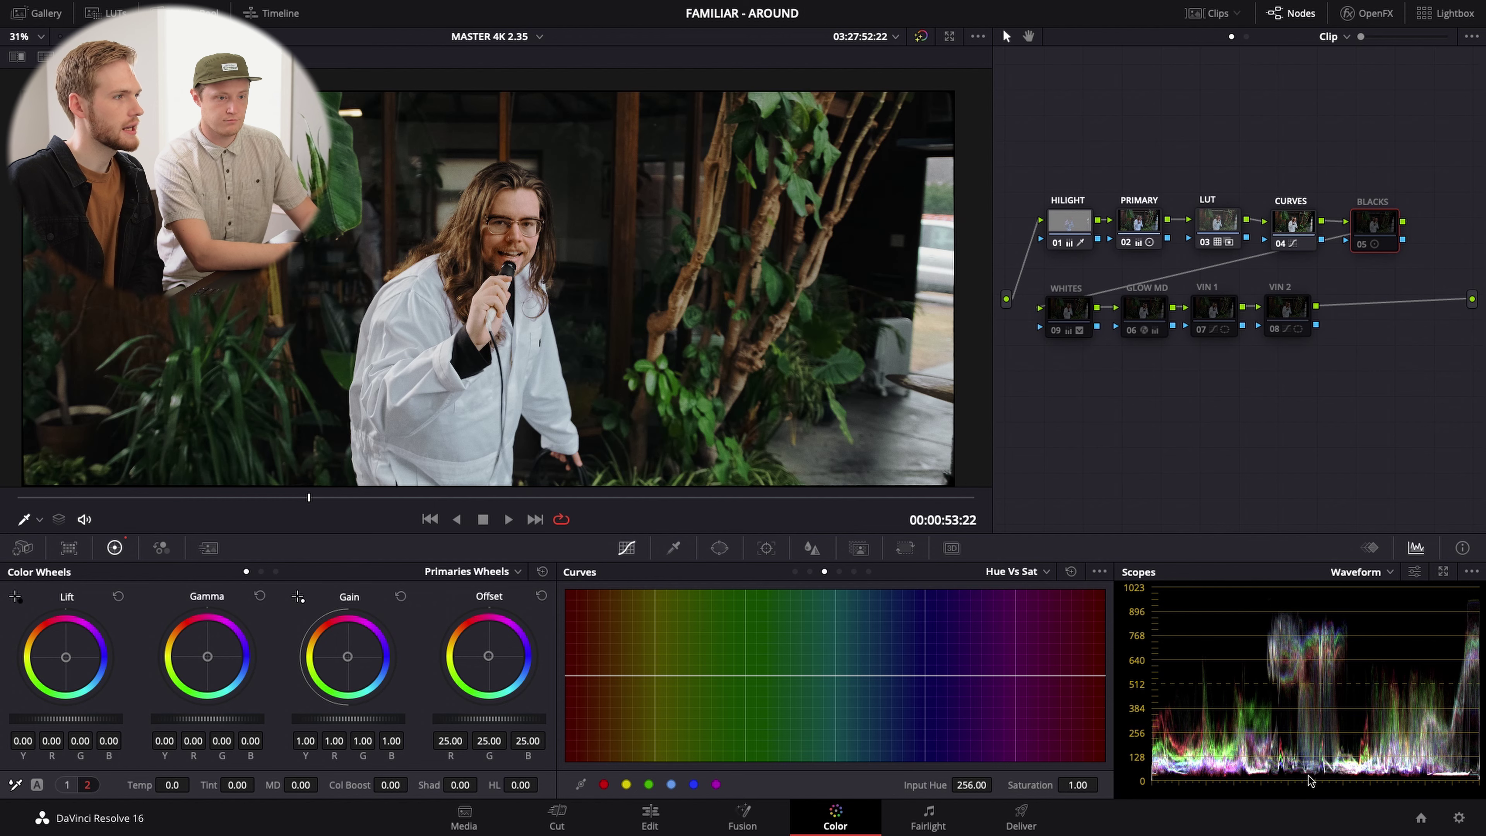
pyautogui.scroll(-1, 1268, 367)
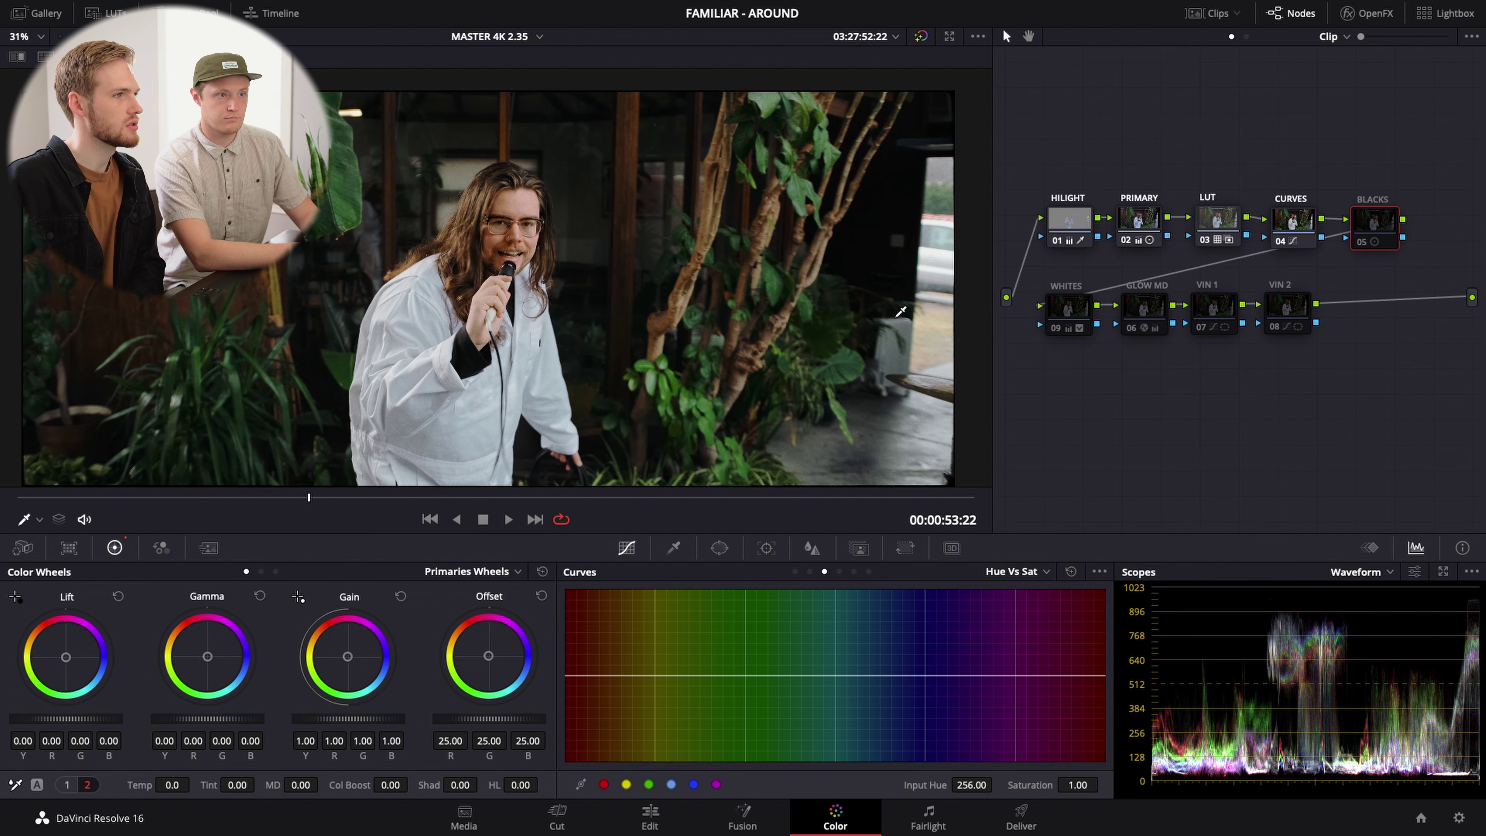
pyautogui.scroll(-1, 901, 311)
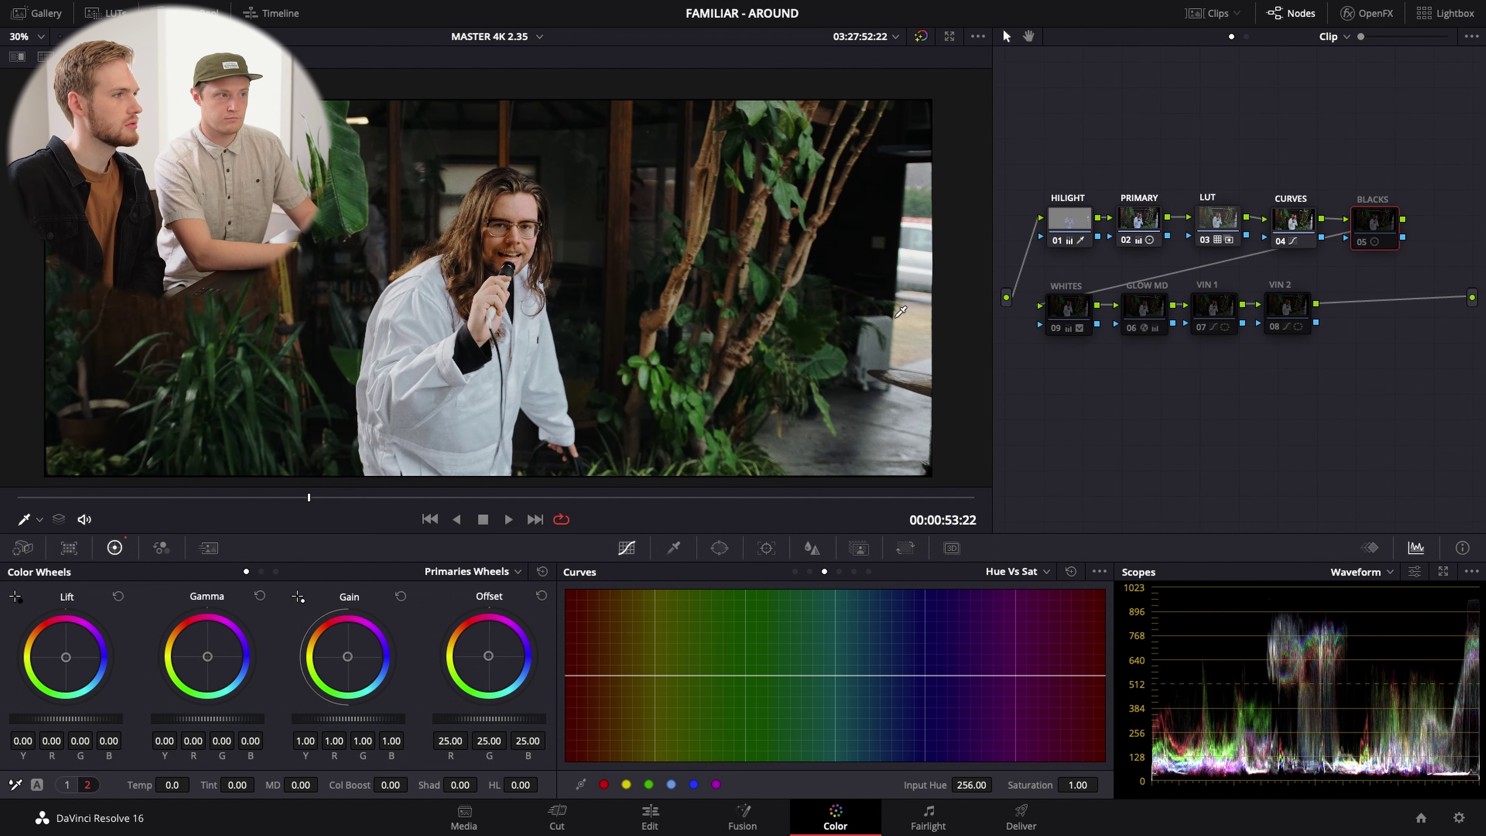
pyautogui.click(1361, 243)
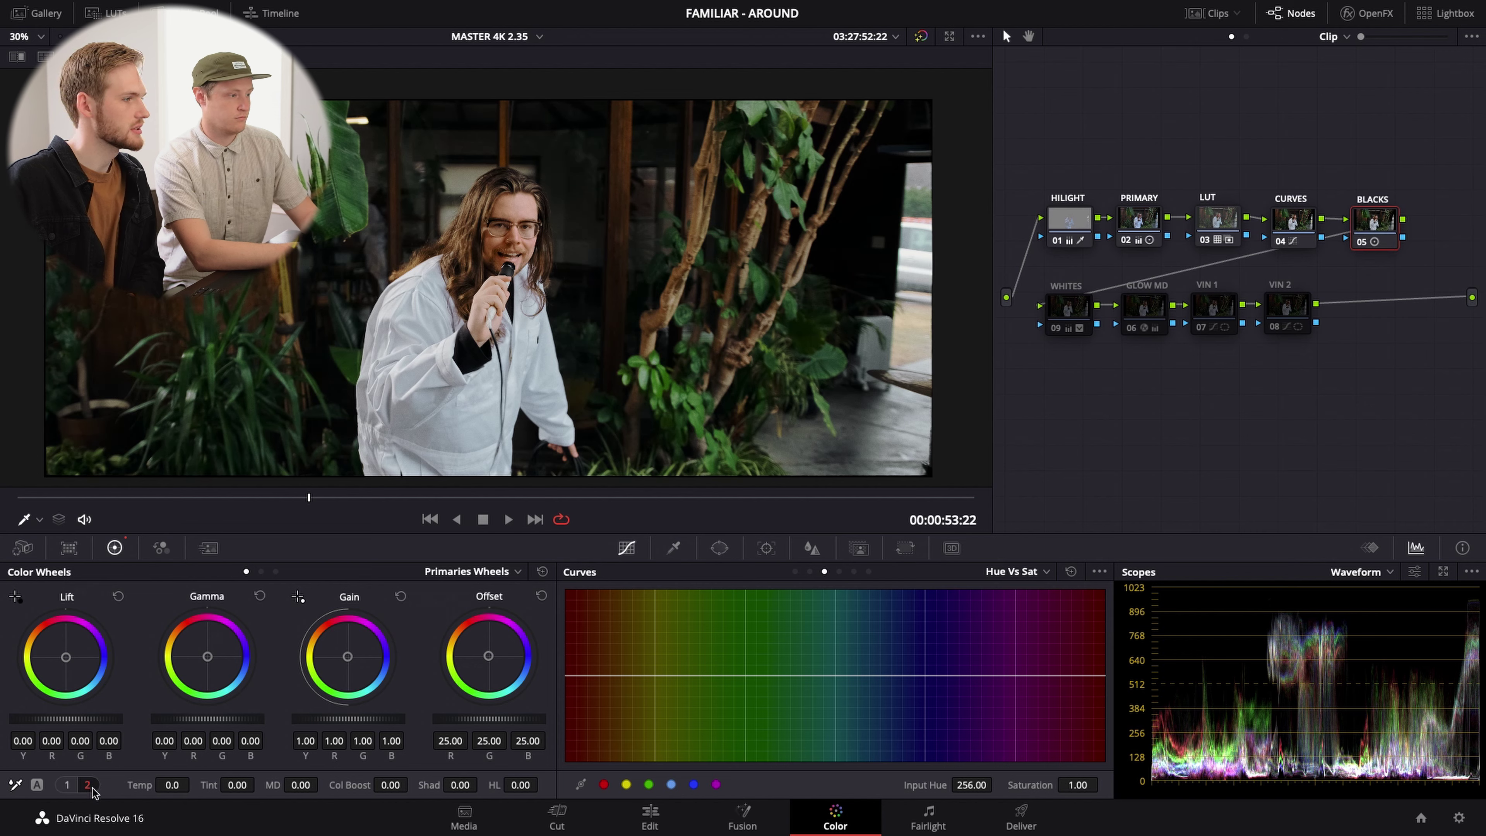
# - Show the Log wheels with Shadow at -0.02 and compare BLACKS off and on
pyautogui.click(67, 784)
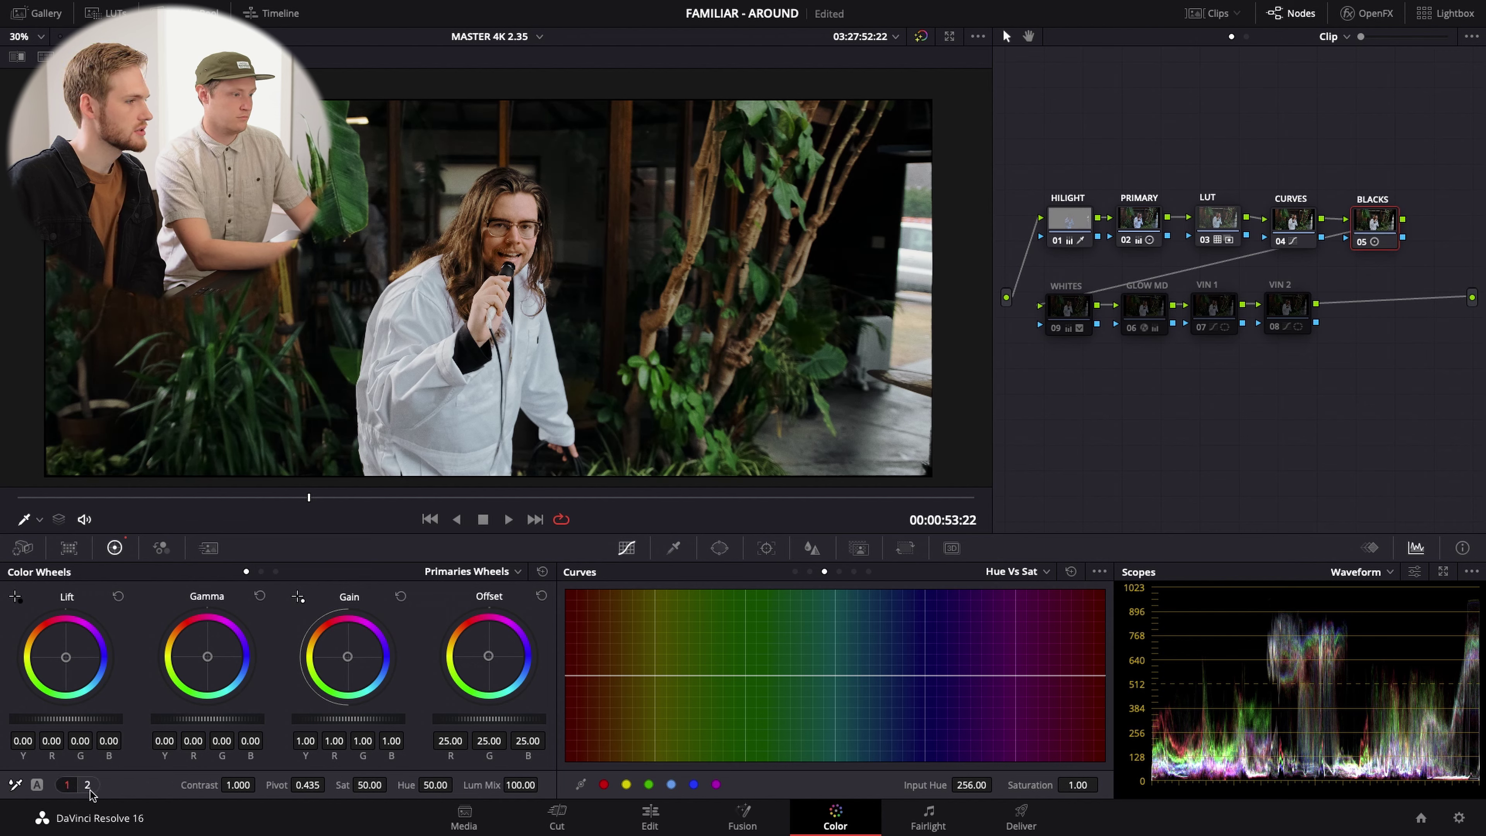
pyautogui.click(276, 571)
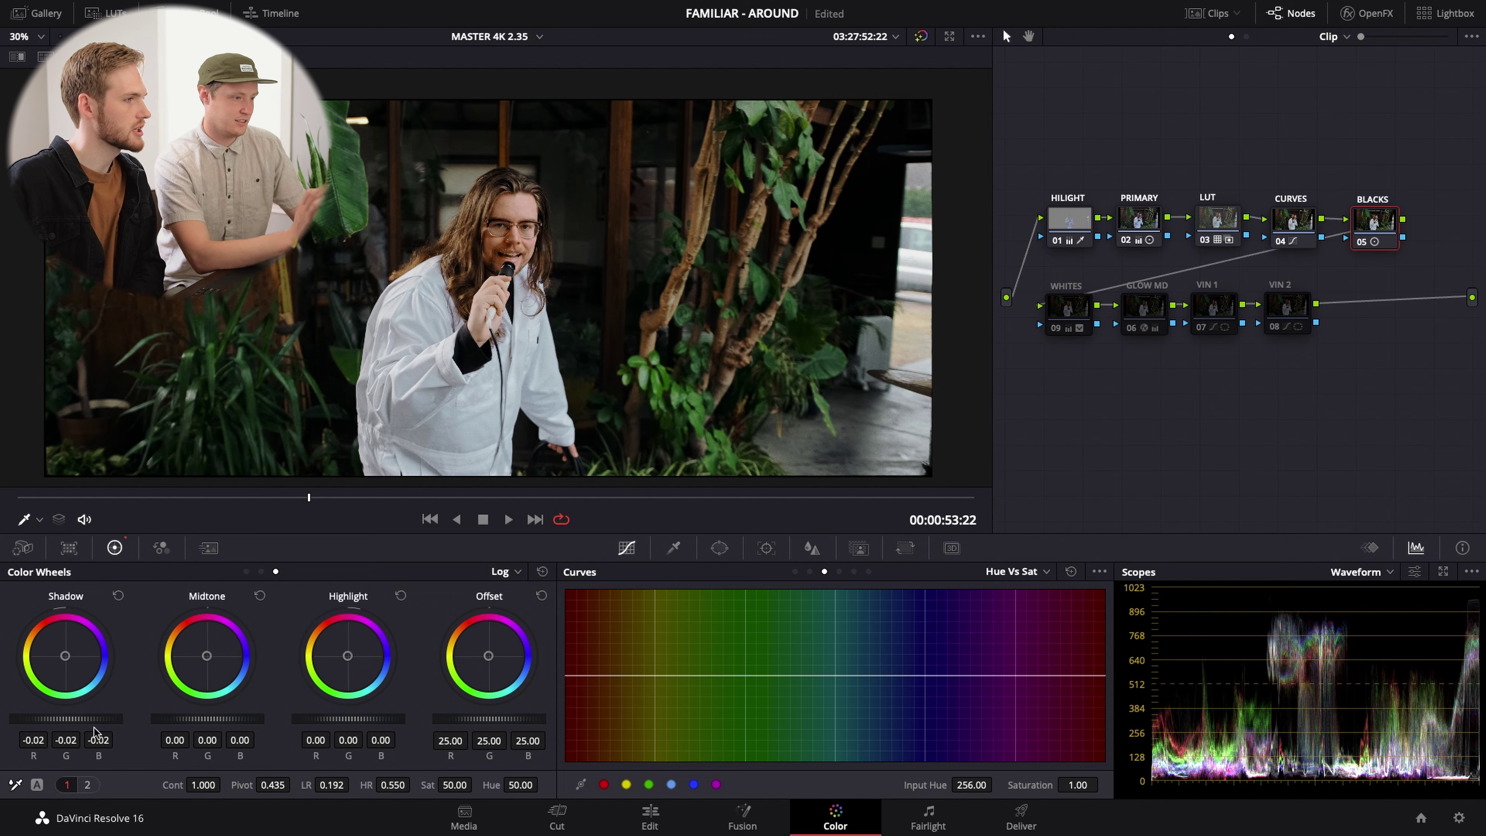
pyautogui.click(1360, 242)
pyautogui.click(1360, 242)
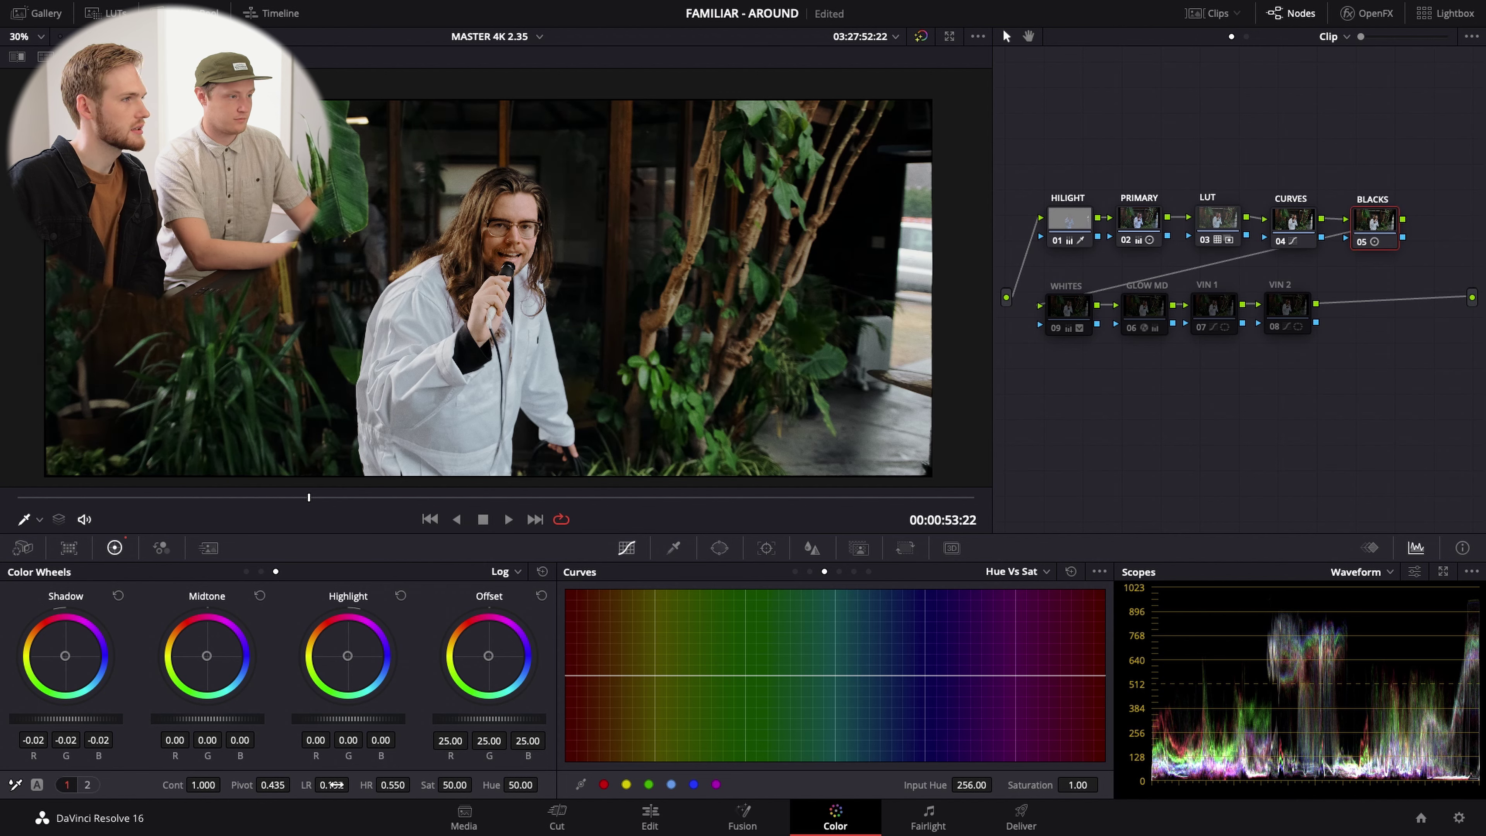
pyautogui.click(1358, 247)
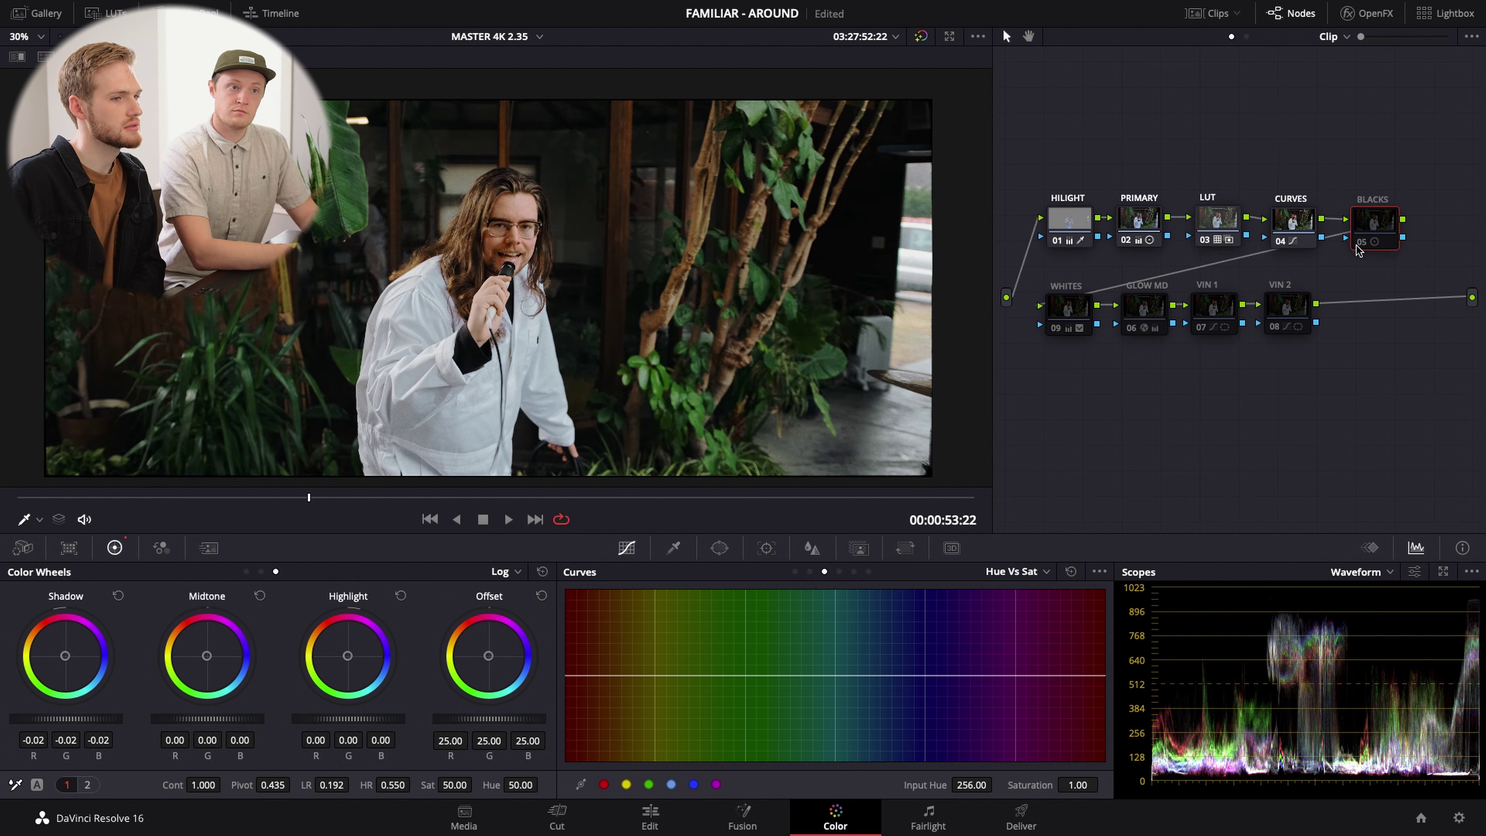
pyautogui.click(1358, 247)
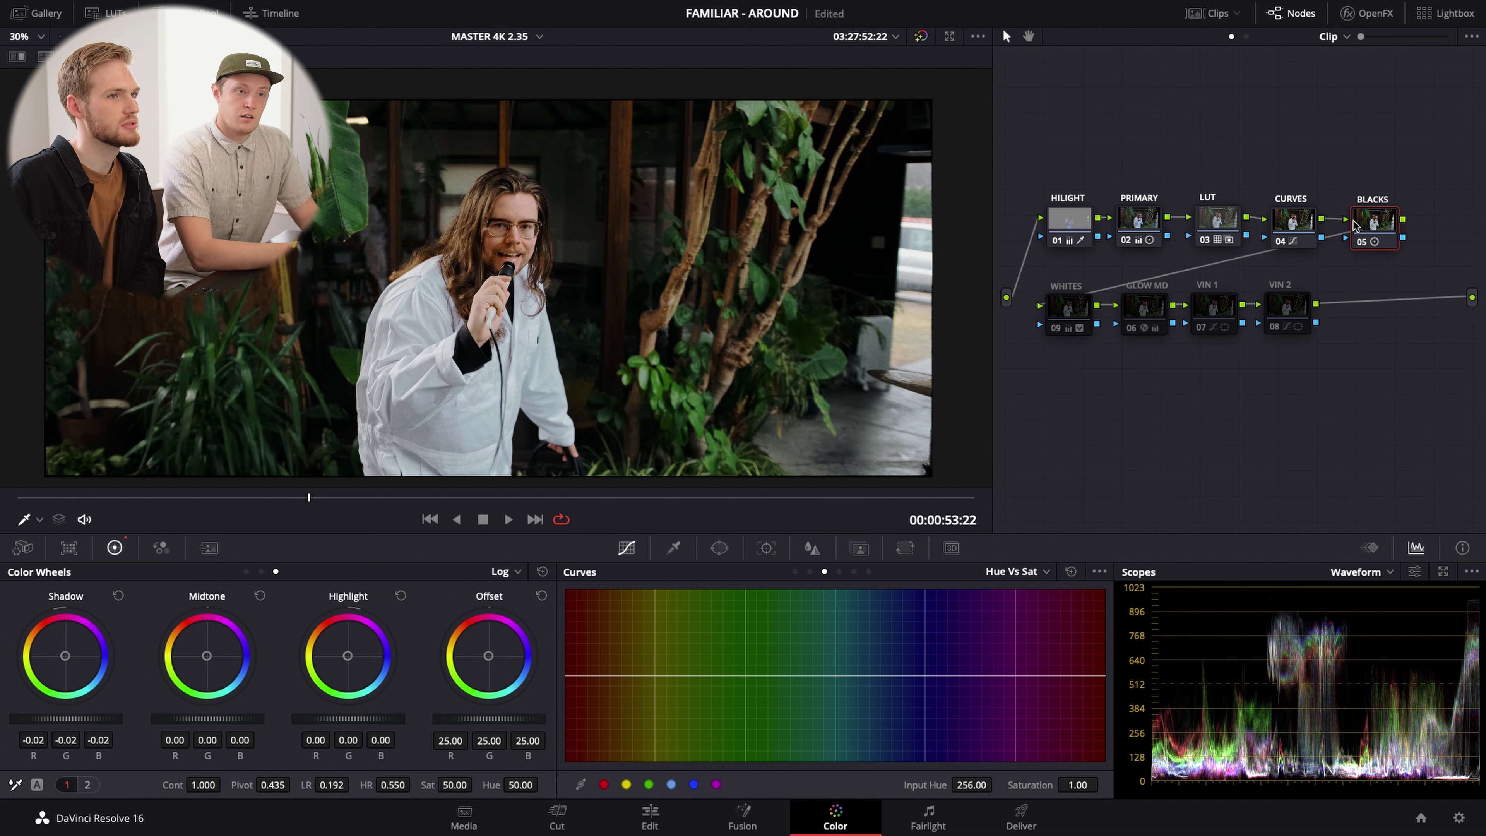
# - Nudge the BLACKS node left and try out low range values by dragging, ending near zero
pyautogui.moveTo(1358, 242); pyautogui.dragTo(1359, 243)
pyautogui.click(1358, 244)
pyautogui.moveTo(1374, 227); pyautogui.dragTo(1366, 226)
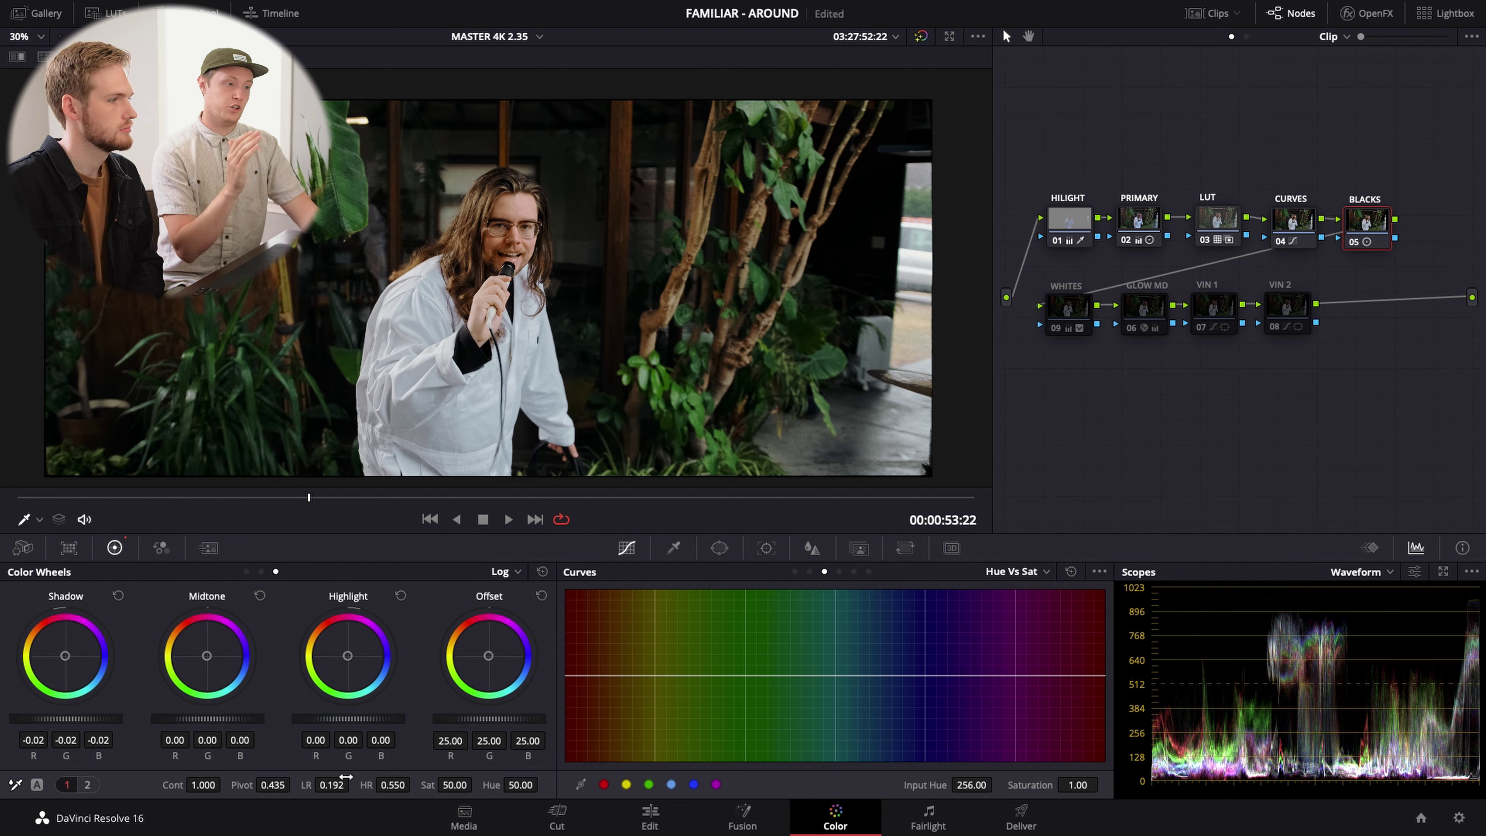
pyautogui.moveTo(342, 777); pyautogui.dragTo(720, 772)
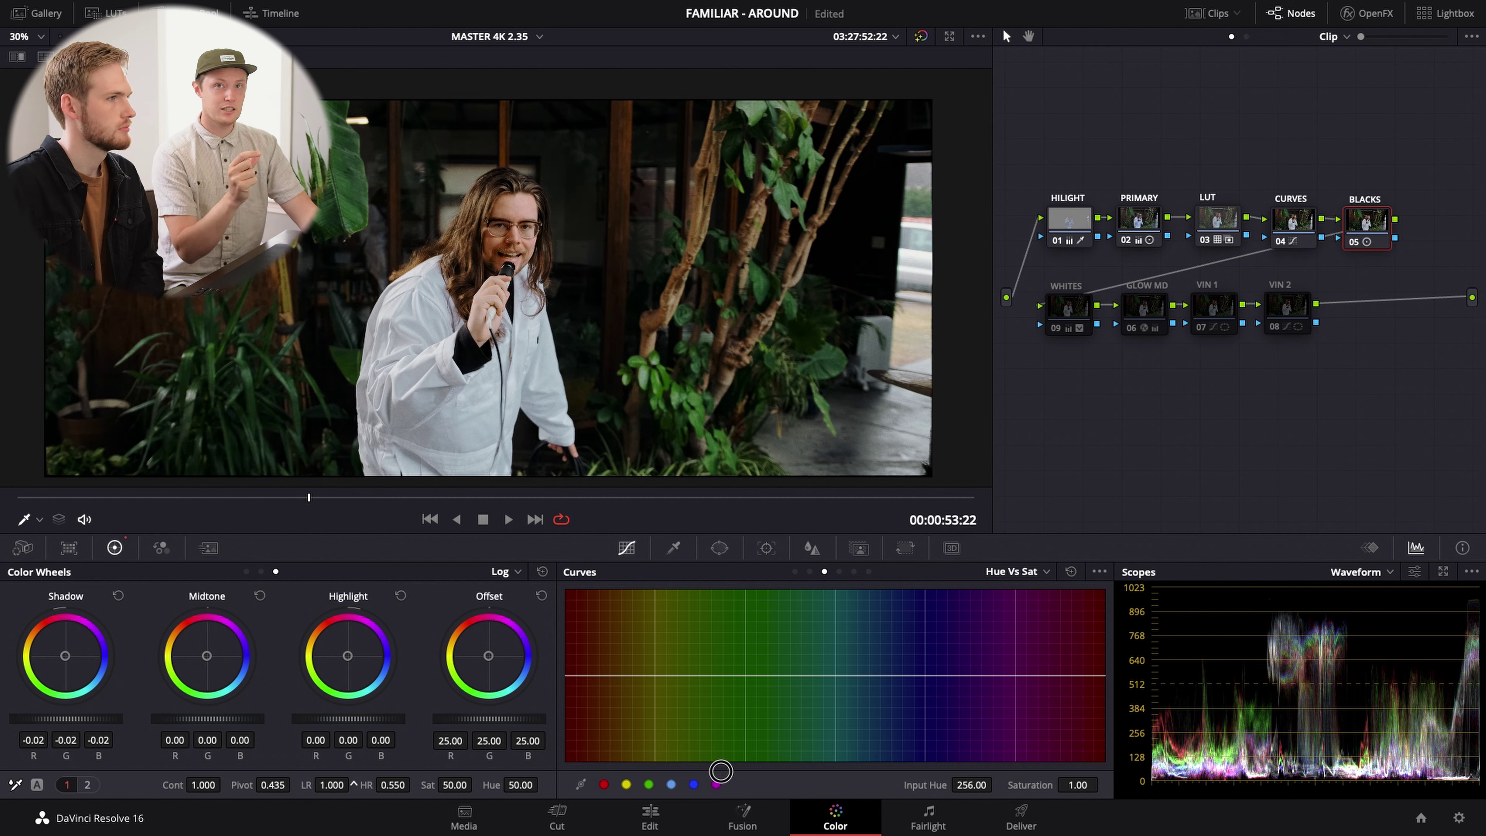
pyautogui.moveTo(741, 417); pyautogui.dragTo(1078, 388)
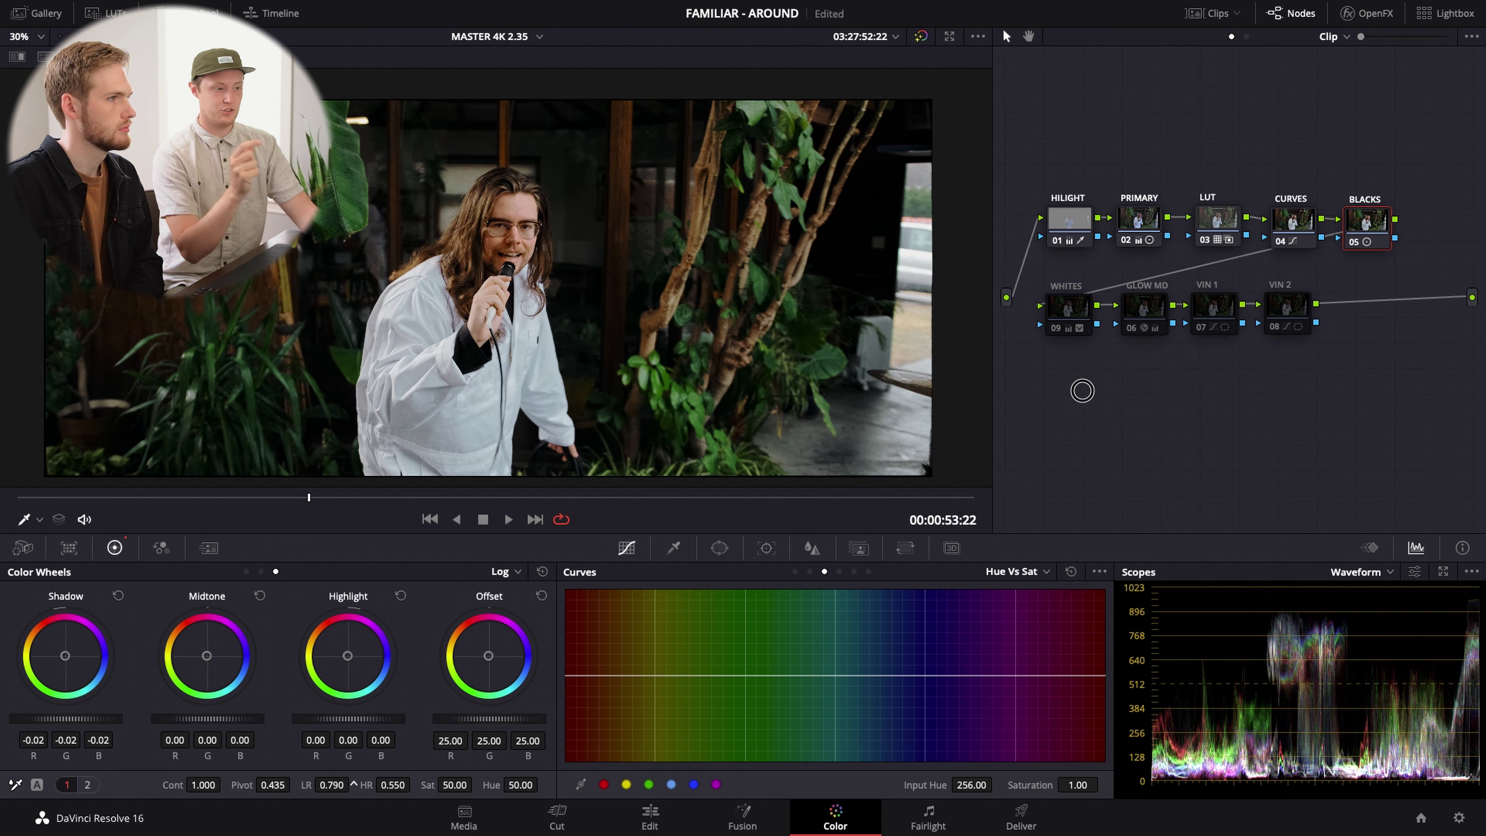
pyautogui.moveTo(894, 405); pyautogui.dragTo(740, 417)
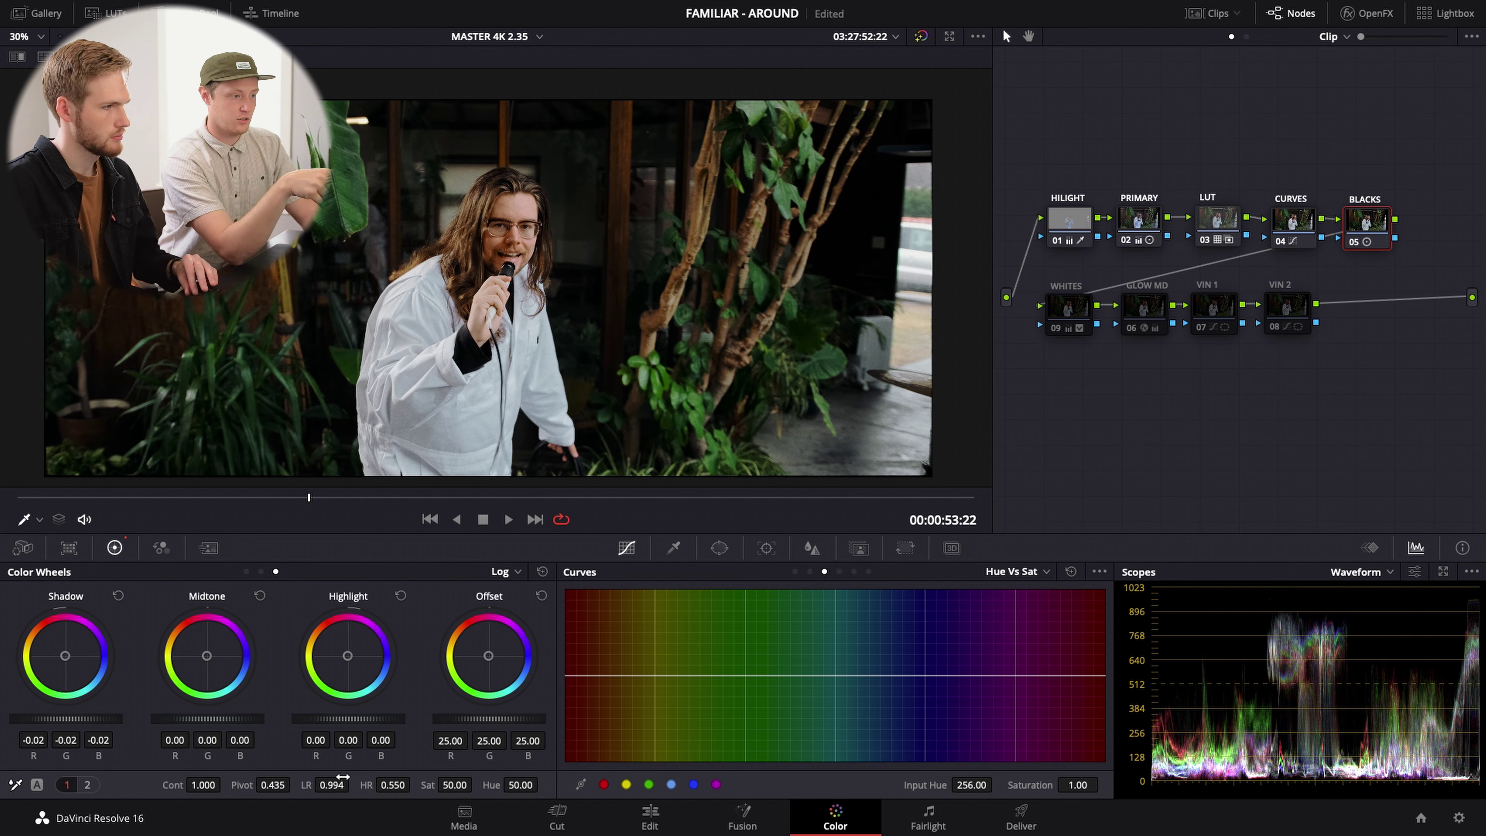
pyautogui.doubleClick(342, 776)
pyautogui.moveTo(370, 785); pyautogui.dragTo(357, 782)
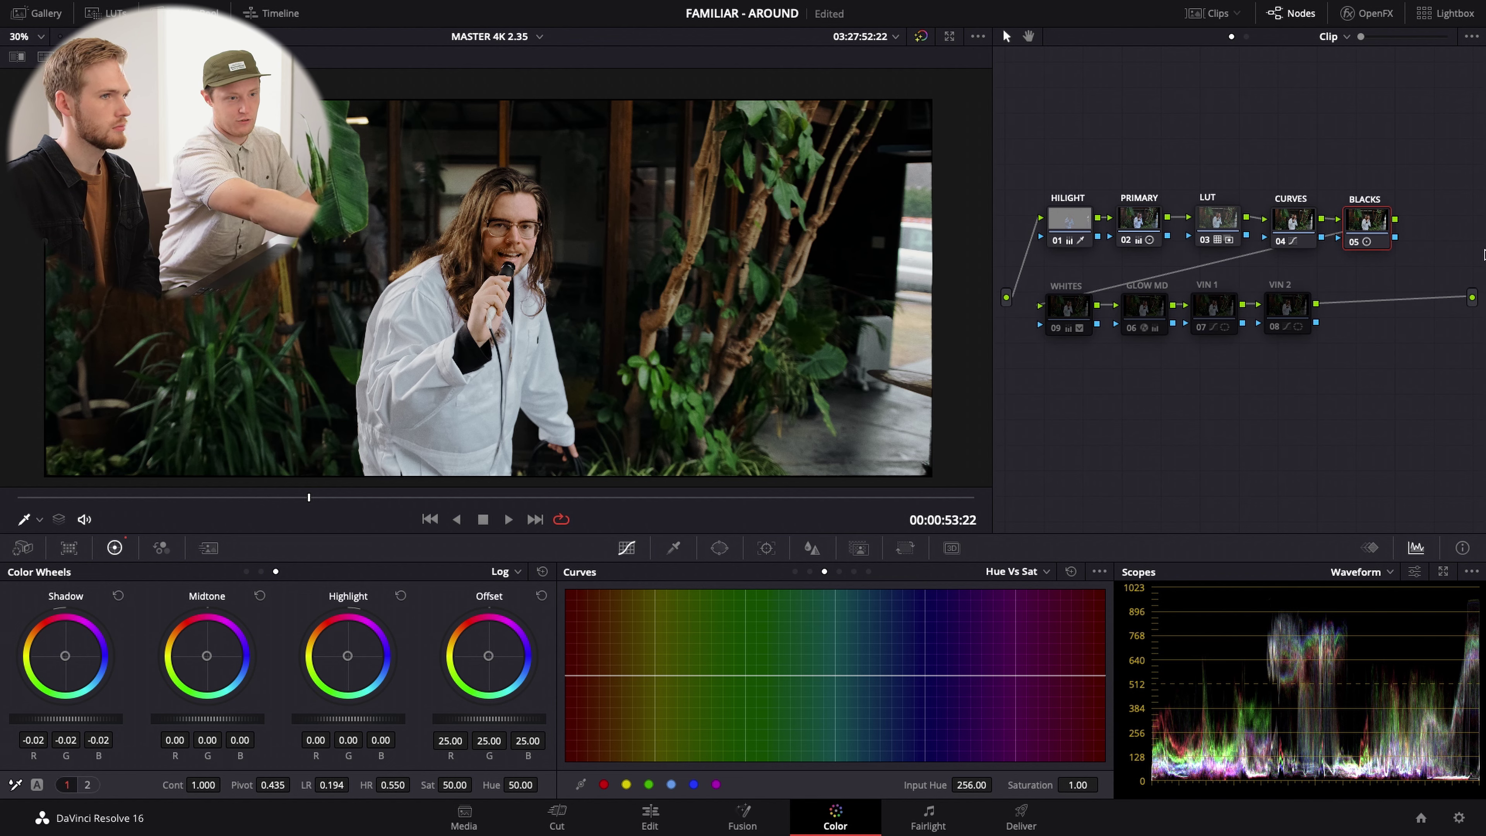
# - Inspect CURVES and LUT, then enter a BLACKS low range of 0.333, then 0.194
pyautogui.click(1299, 221)
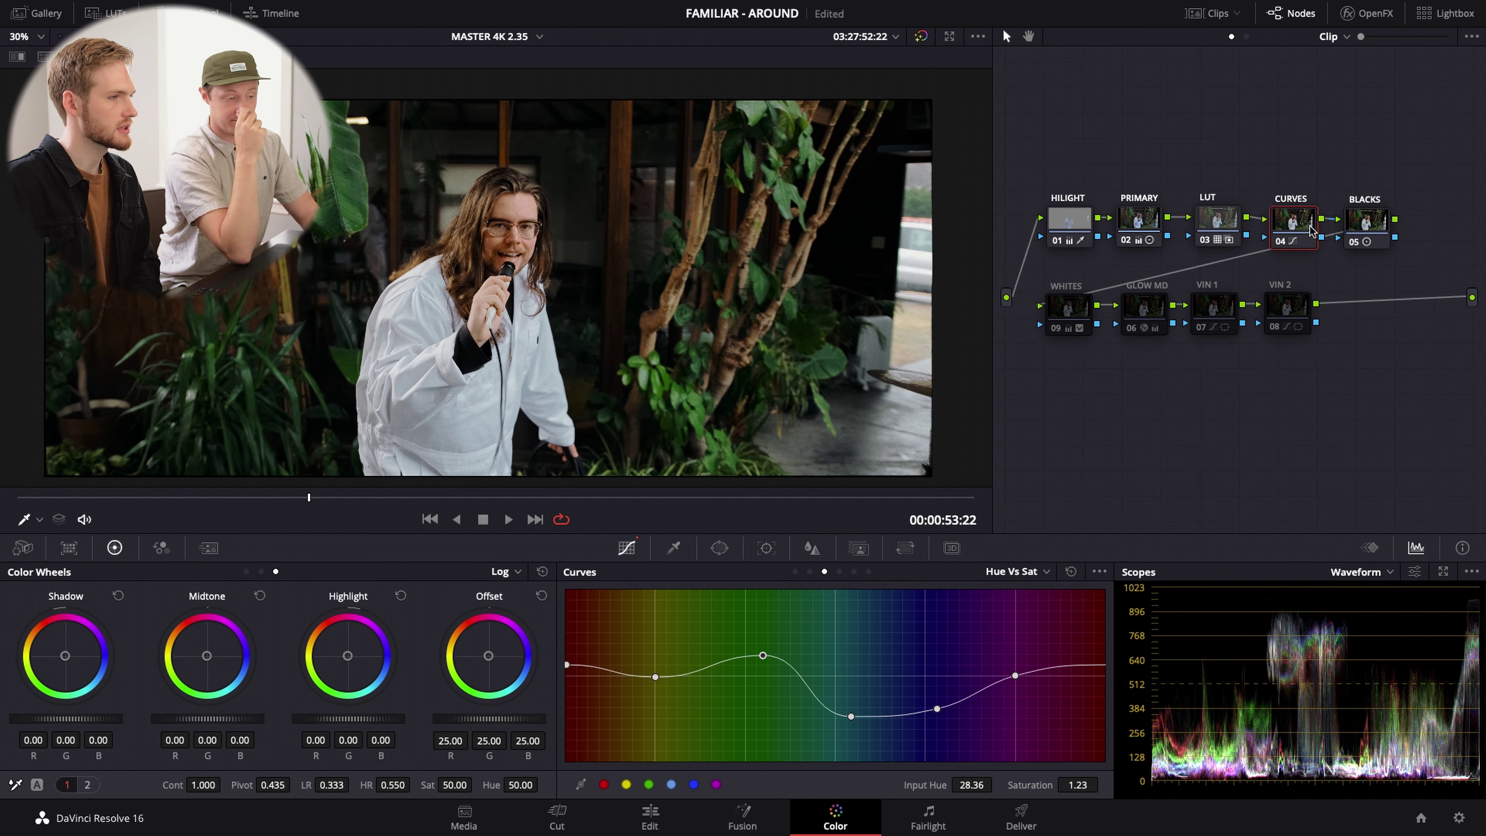
pyautogui.click(1219, 224)
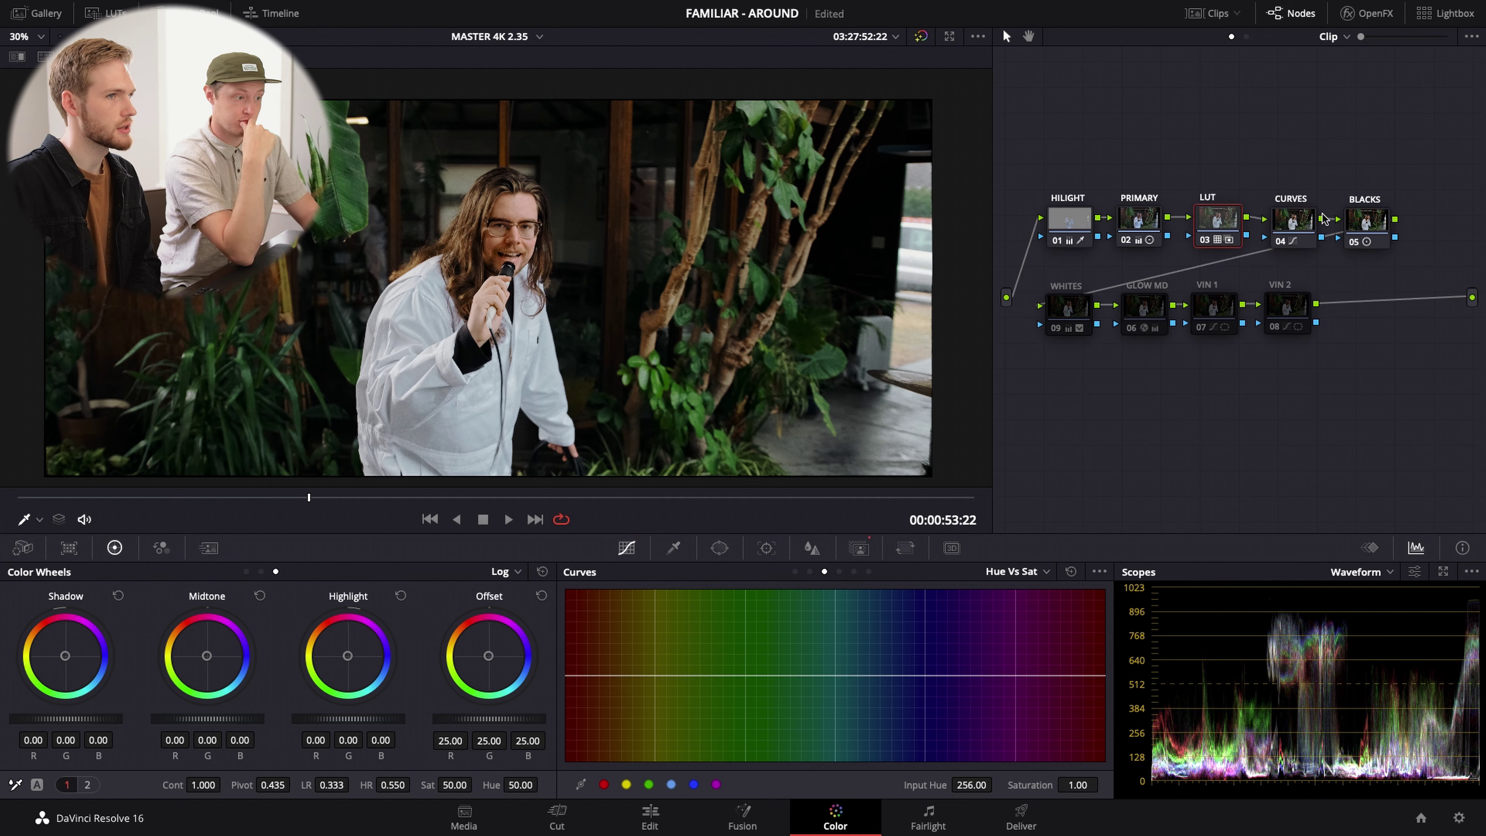
pyautogui.click(1352, 219)
pyautogui.click(337, 784)
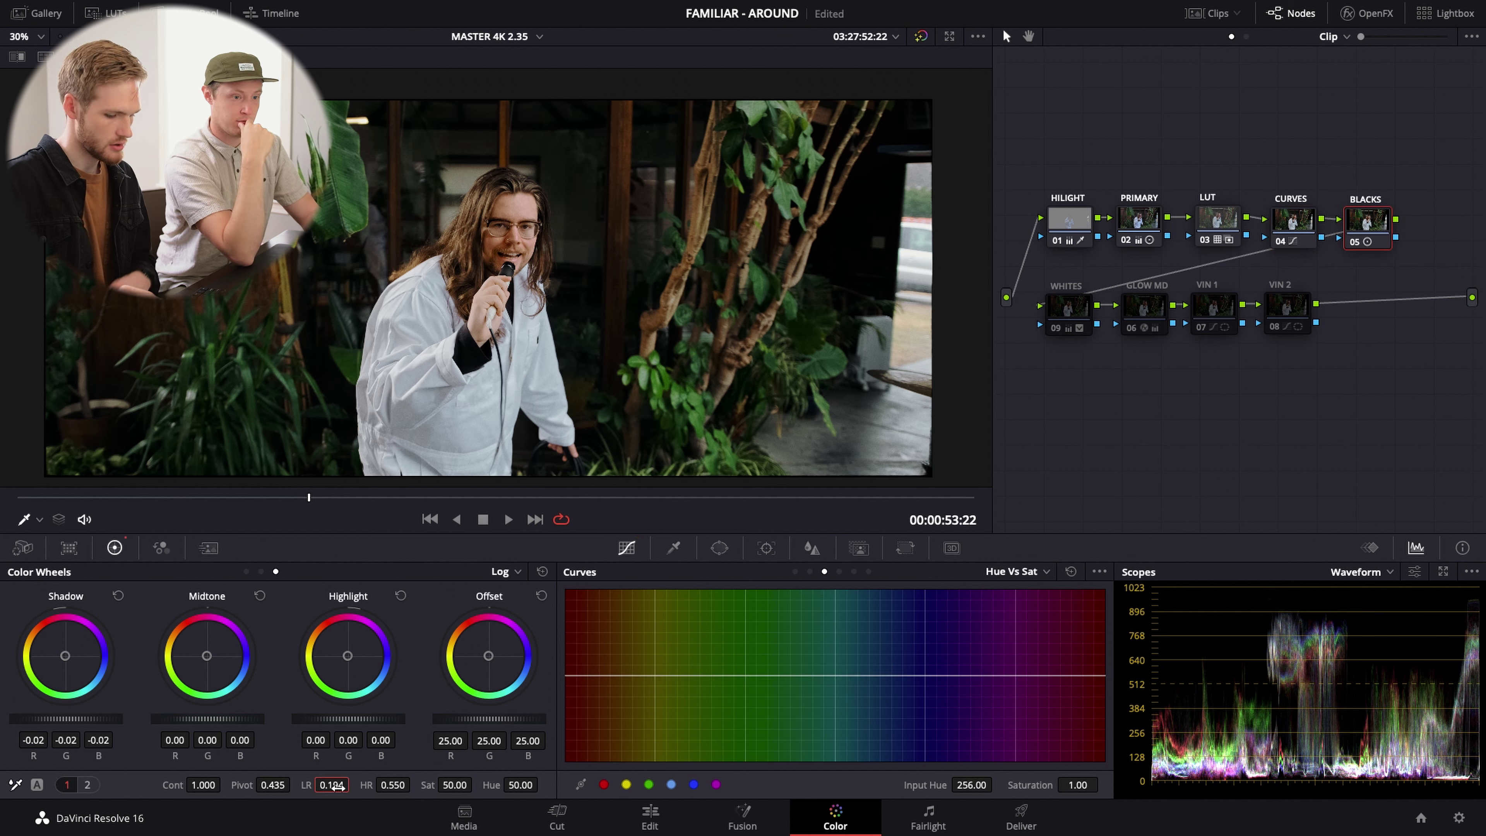
pyautogui.write('0.333')
pyautogui.press('Return')
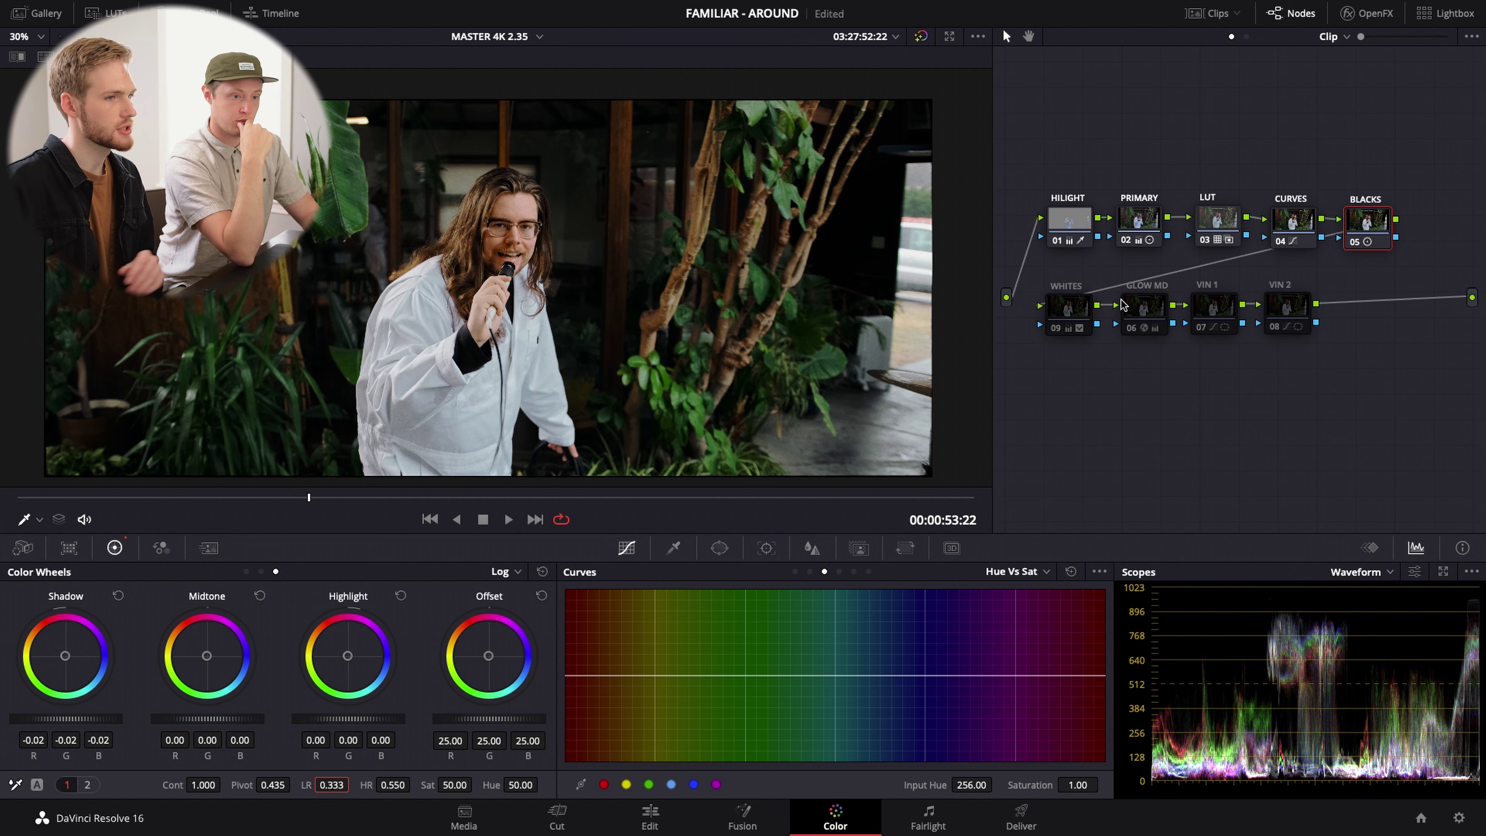
pyautogui.write('0.194')
pyautogui.press('Return')
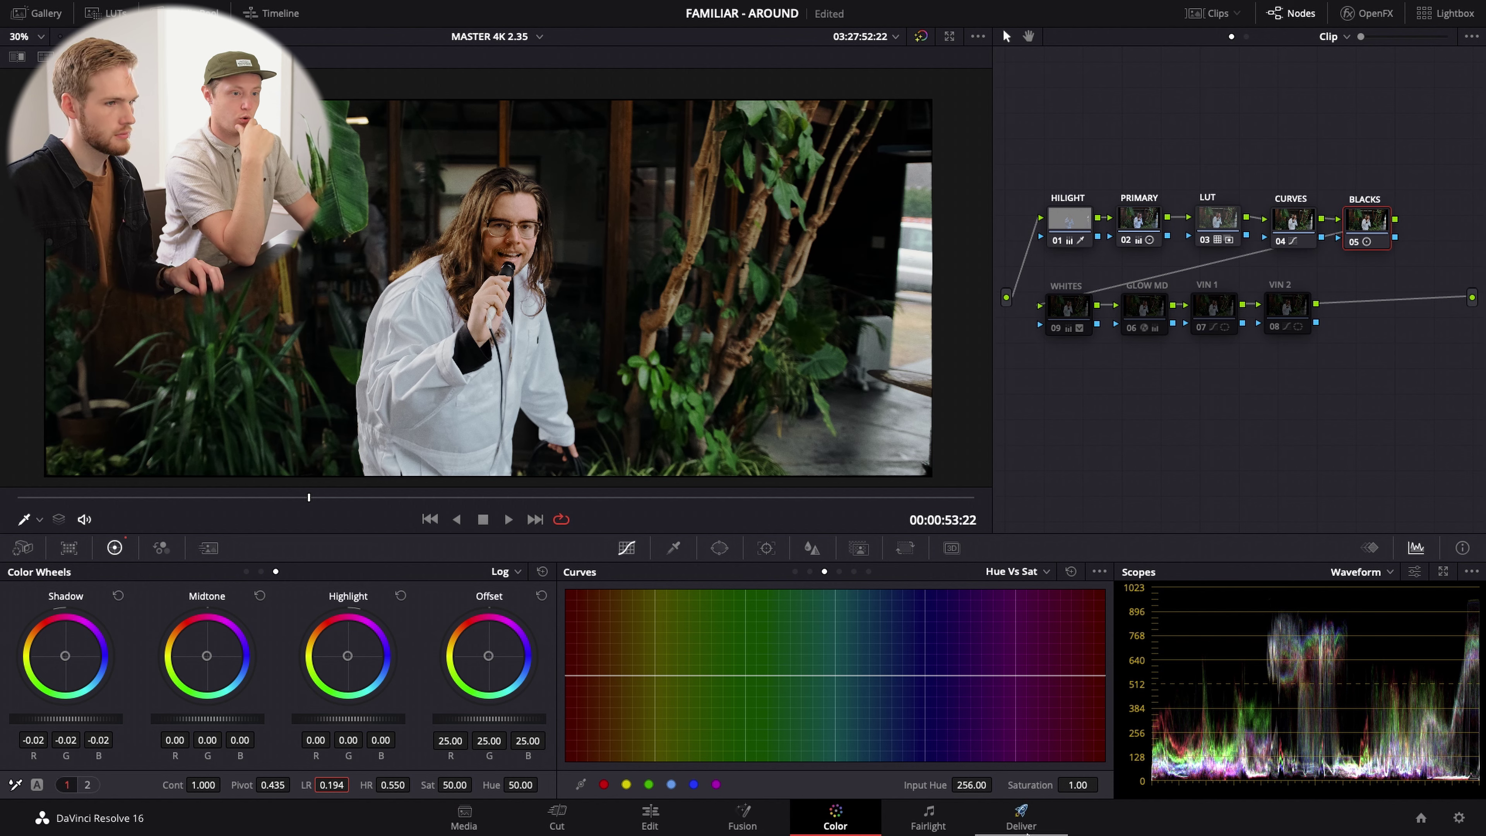
pyautogui.hotkey('ctrl', 'z')
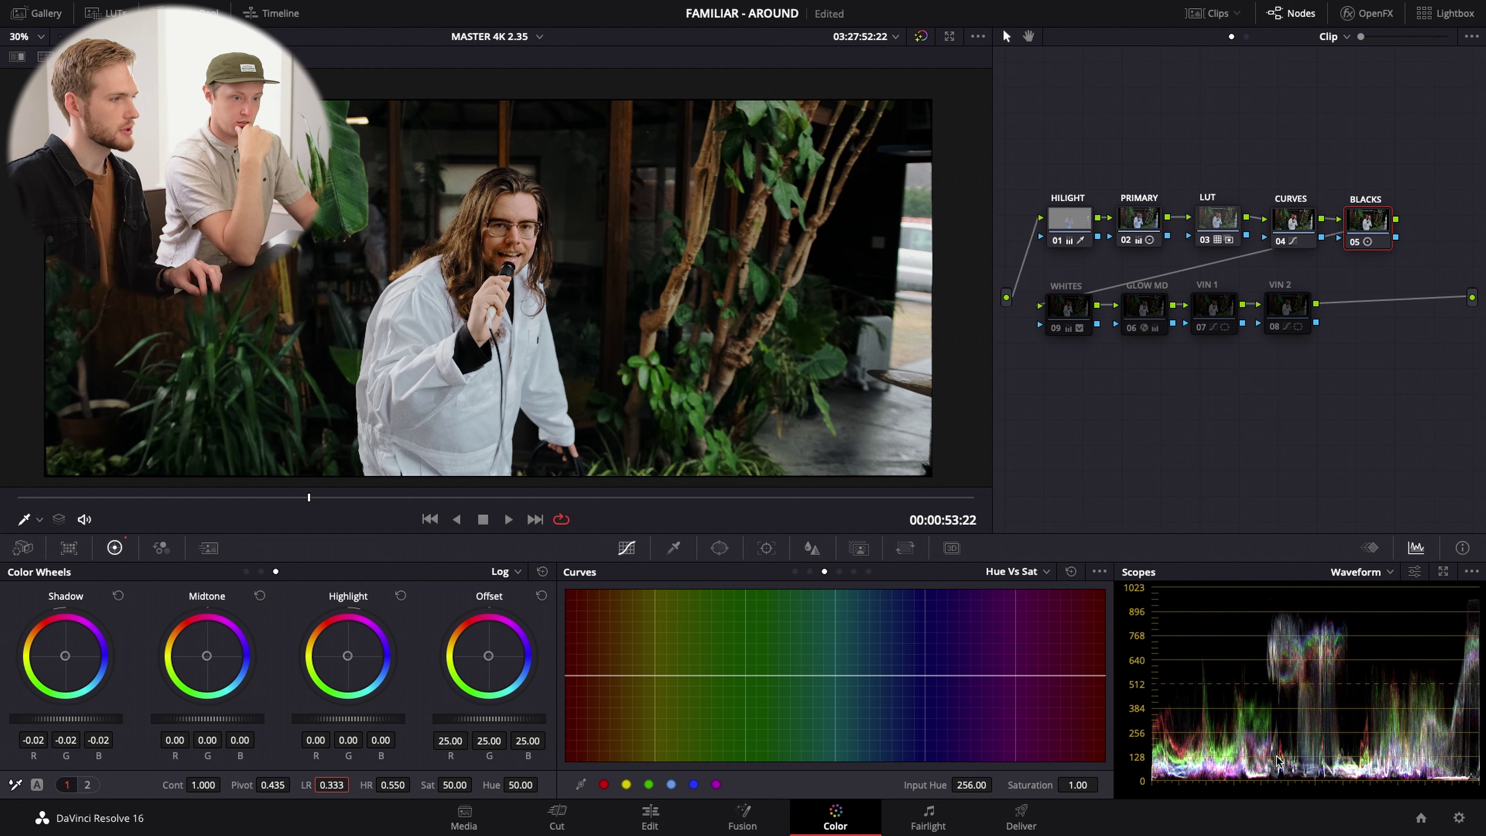
pyautogui.hotkey('ctrl', 'shift', 'z')
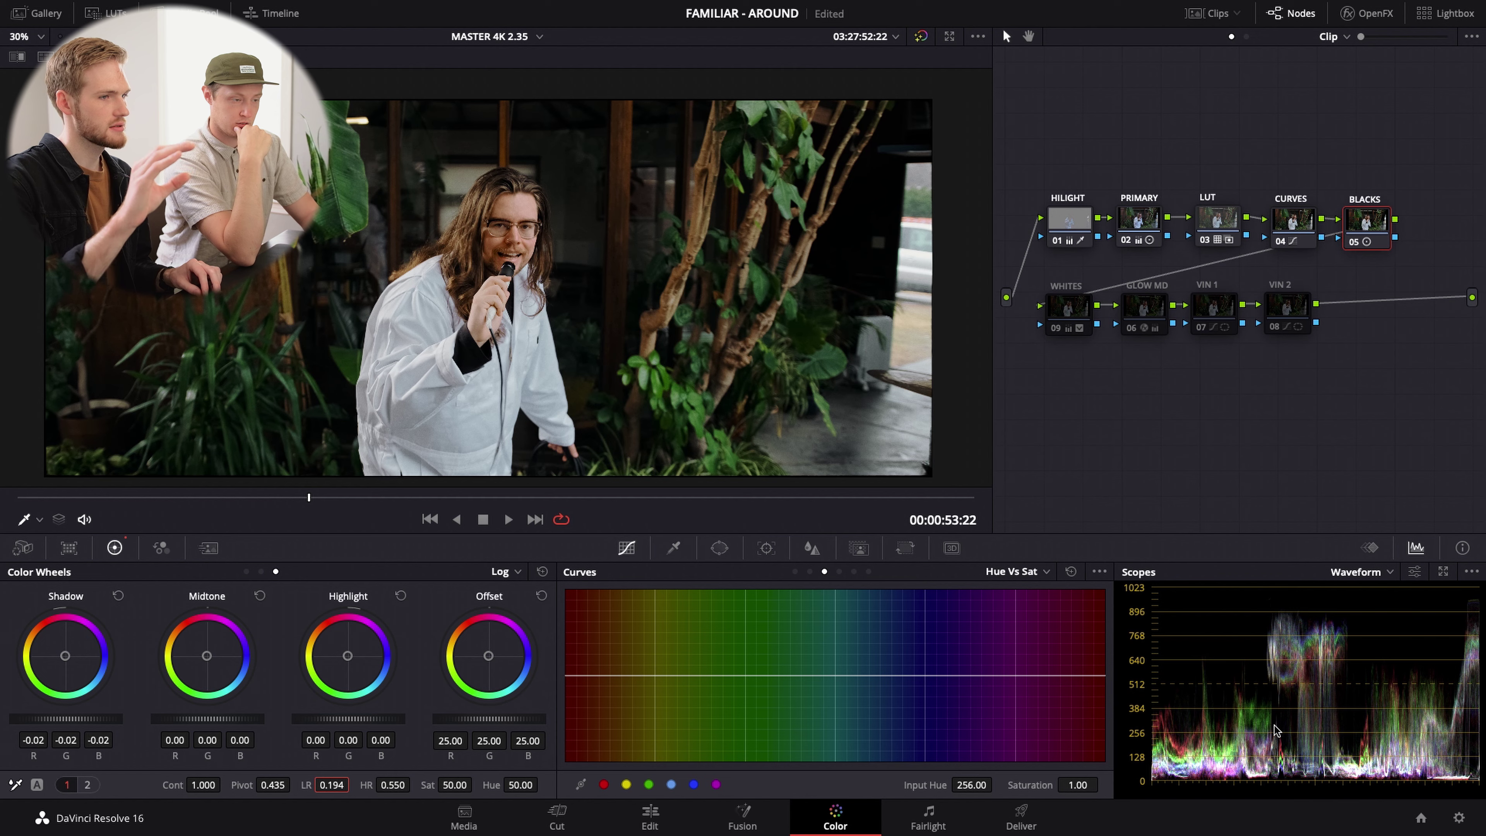
# - Compare BLACKS against the LUT node and toggle it off and on, leaving it enabled
pyautogui.hotkey('ctrl', 'z')
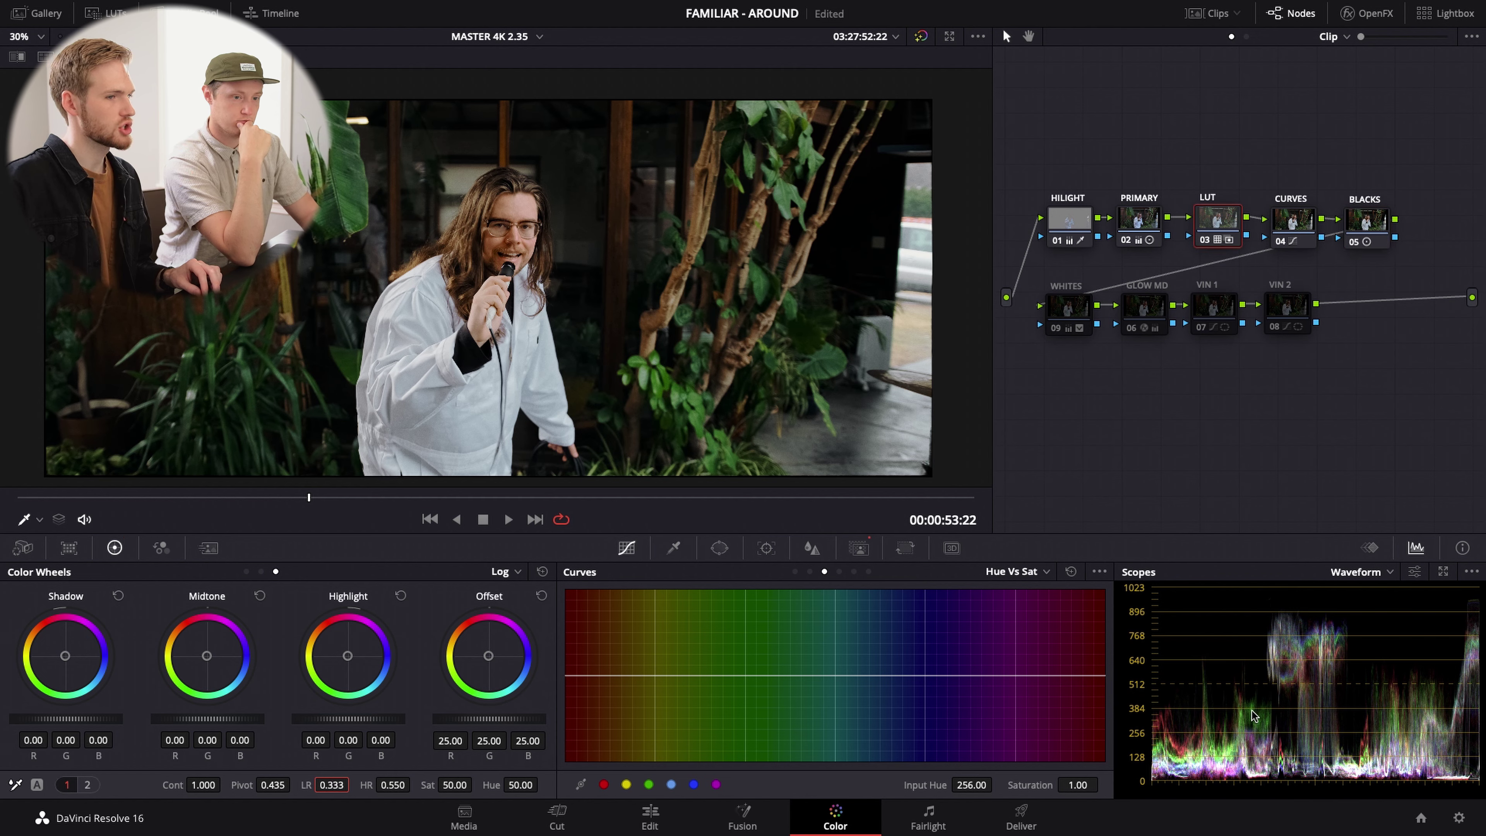
pyautogui.hotkey('ctrl', 'shift', 'z')
pyautogui.hotkey('ctrl', 'z')
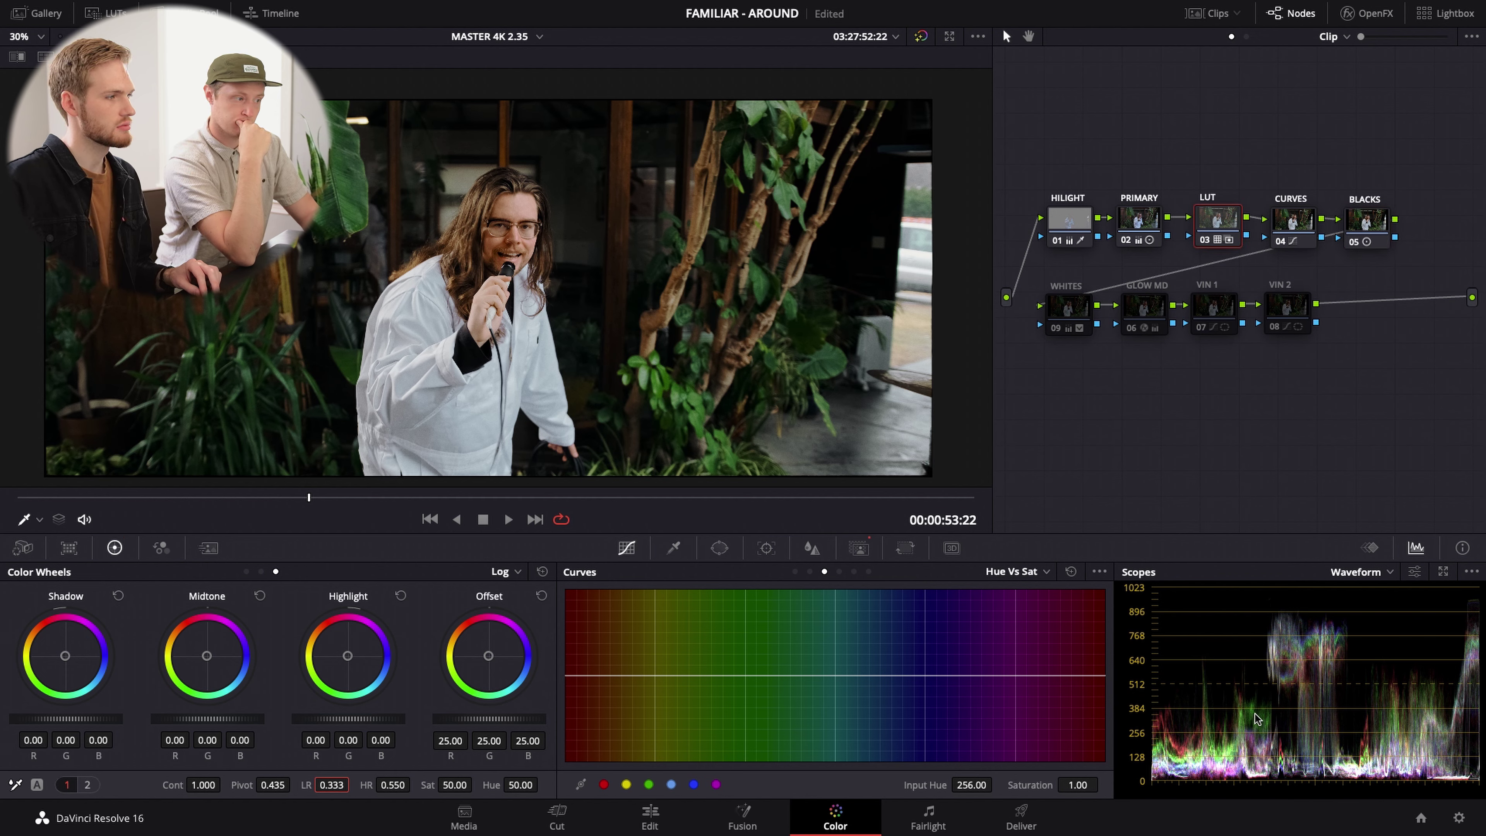
pyautogui.hotkey('ctrl', 'shift', 'z')
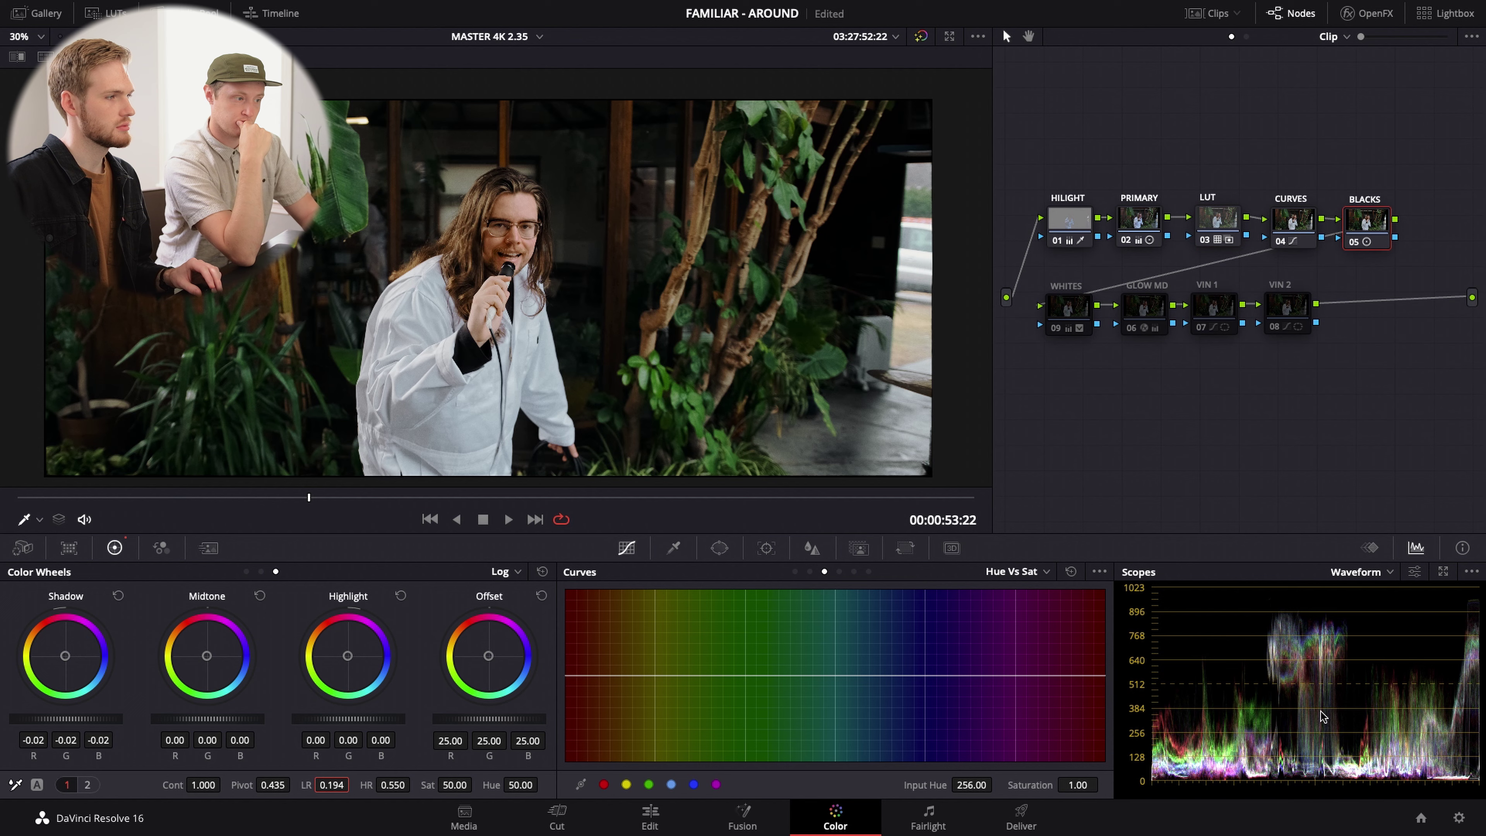
pyautogui.click(1353, 242)
pyautogui.click(1353, 243)
pyautogui.click(1353, 243)
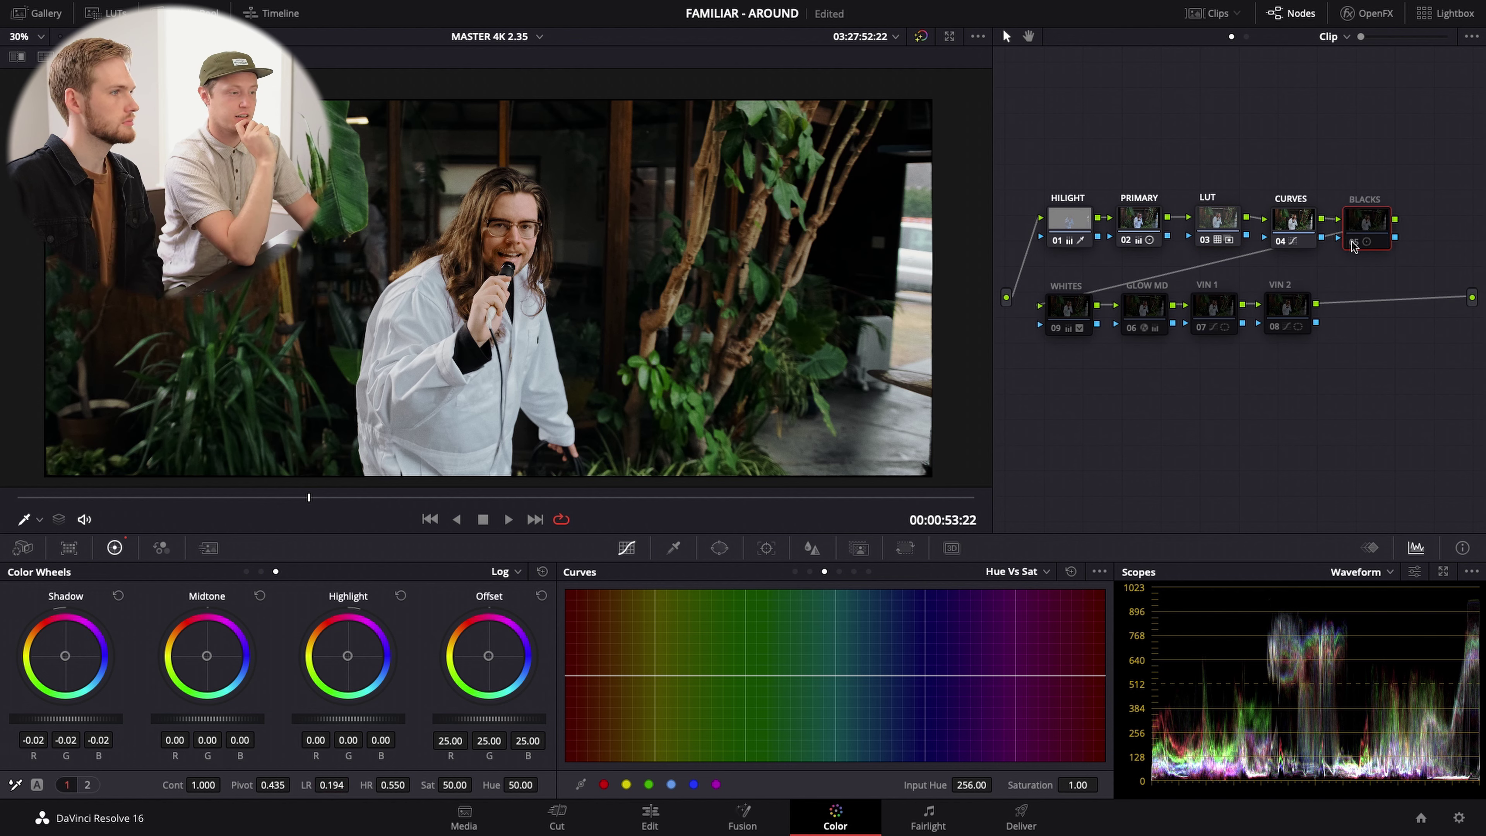
pyautogui.click(1353, 242)
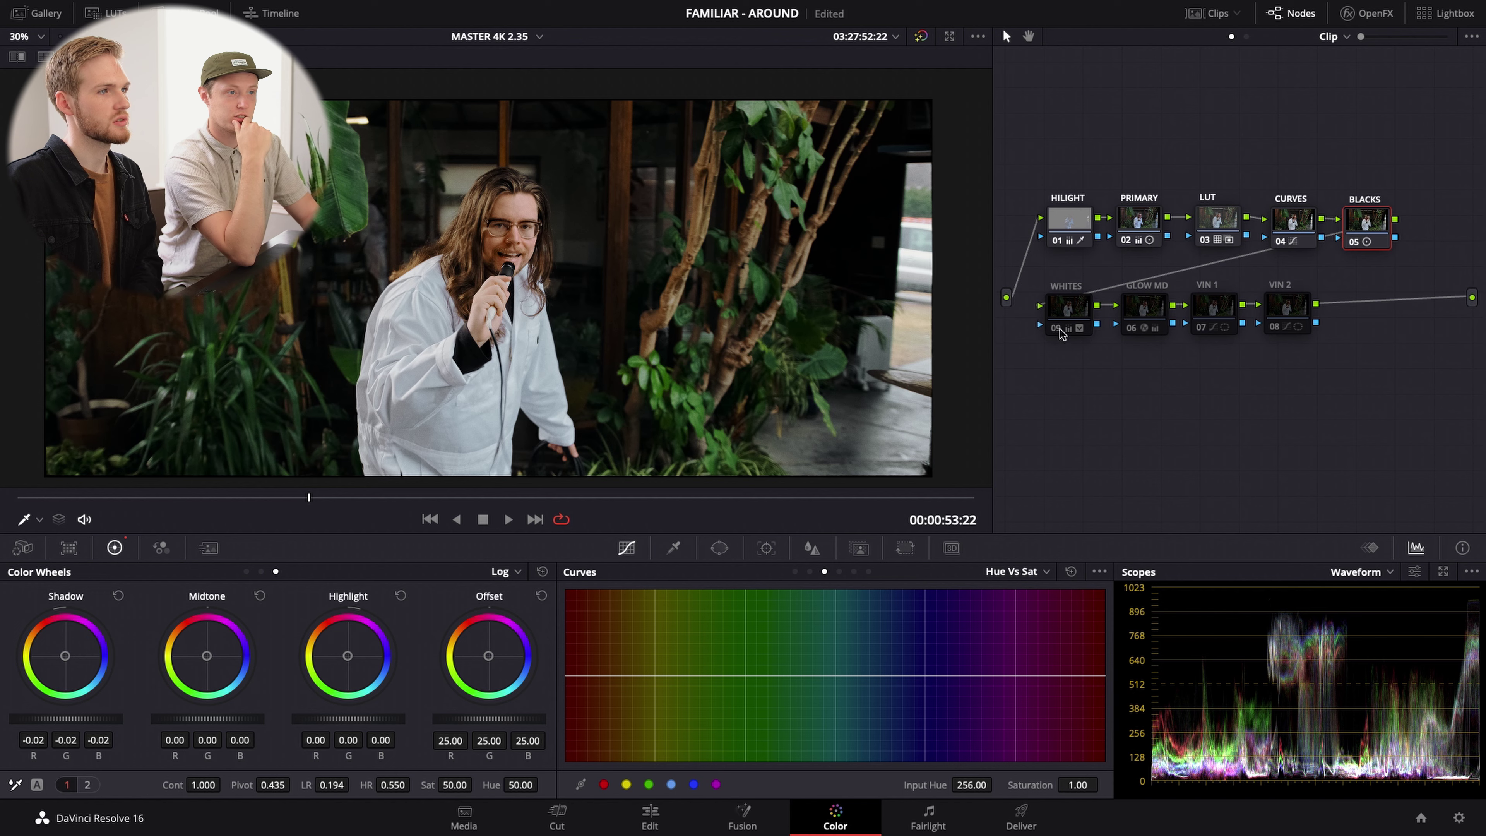
# - Compare WHITES off and on, then show its qualifier: luminance 63.9–74.5, saturation 0–5.7
pyautogui.click(1069, 310)
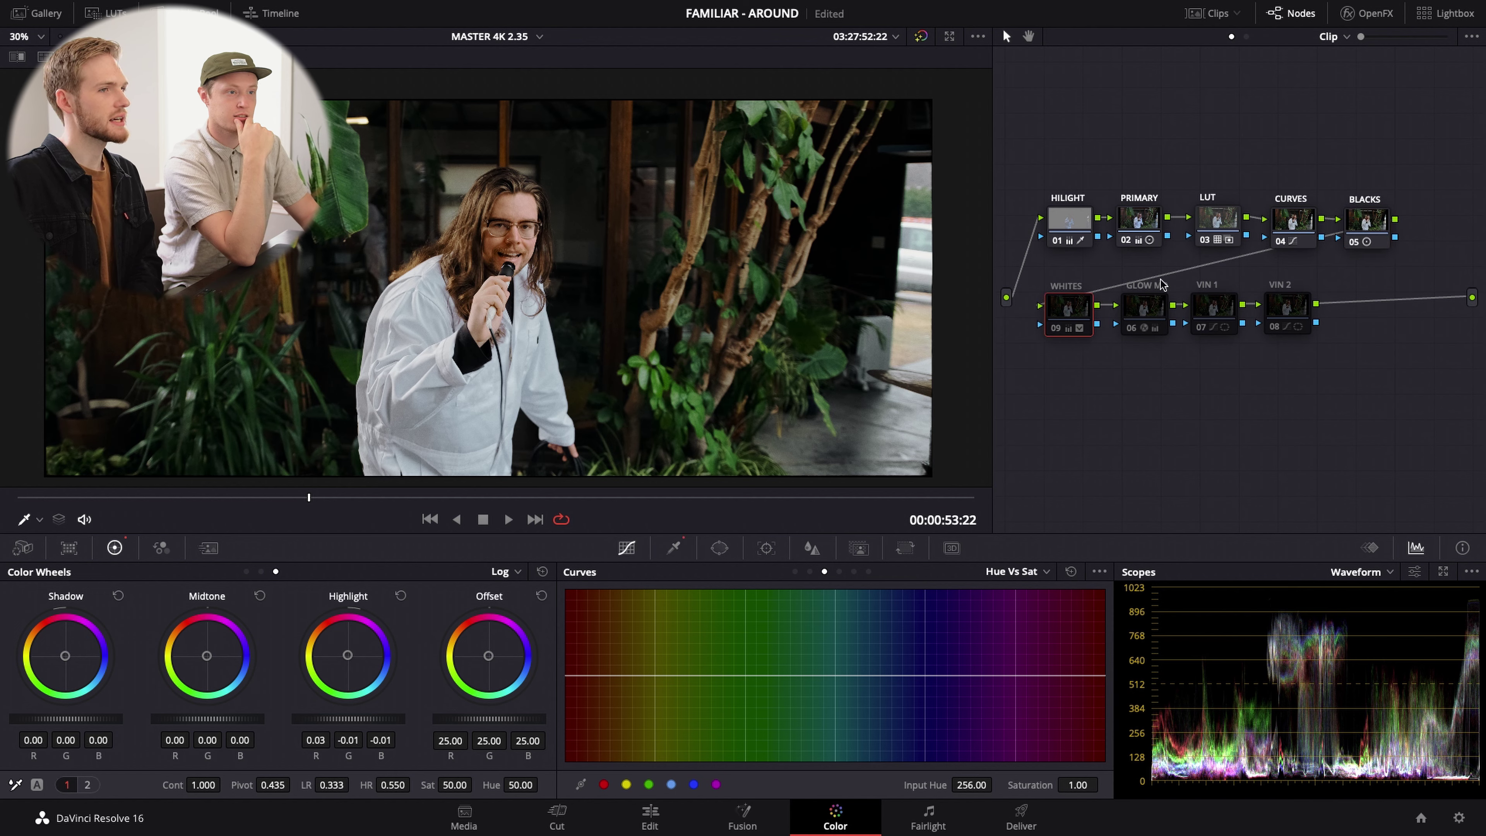
pyautogui.click(1055, 329)
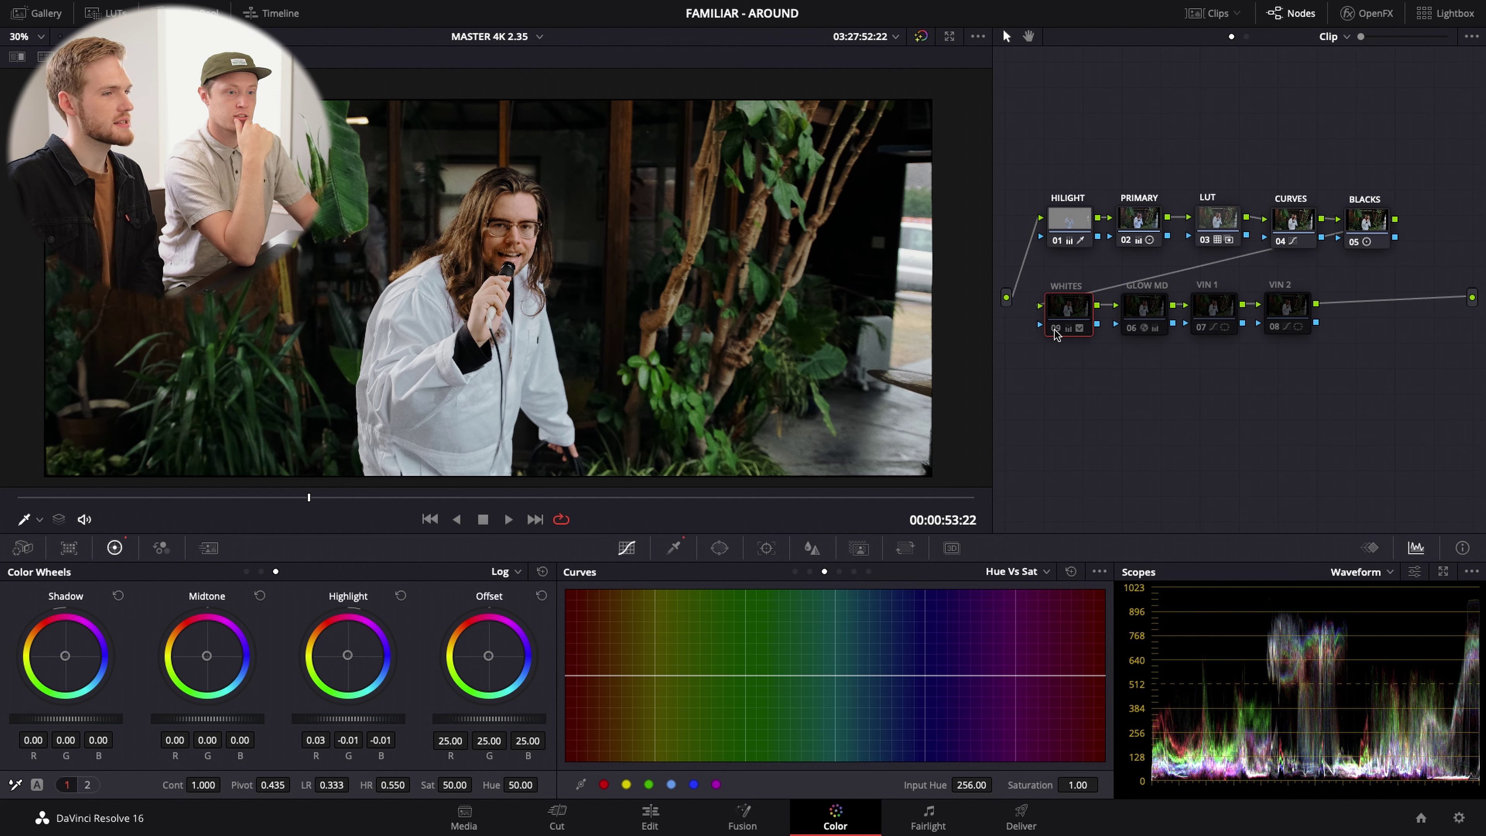
pyautogui.click(1055, 330)
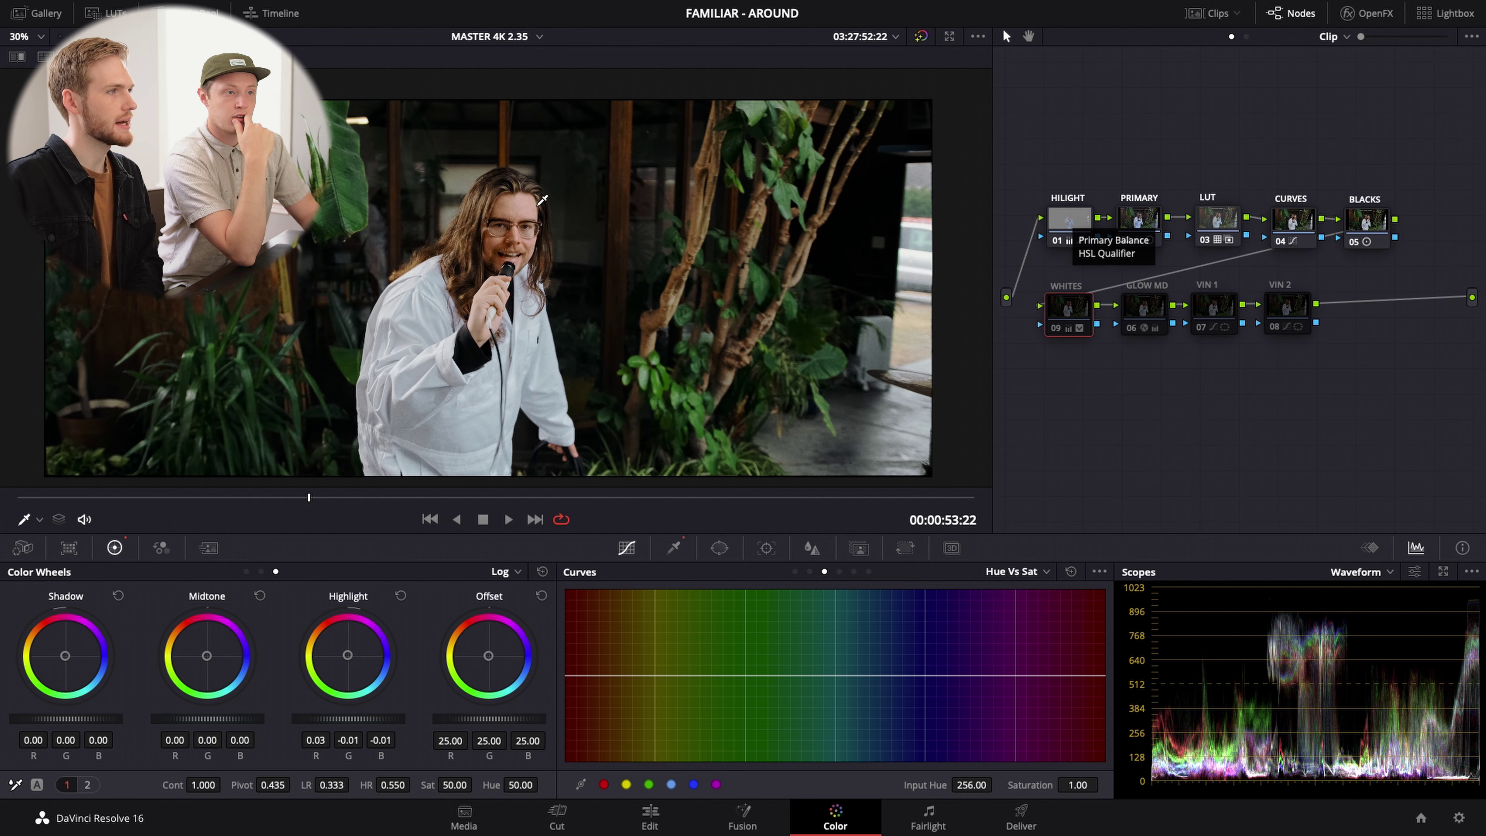
pyautogui.scroll(2, 542, 199)
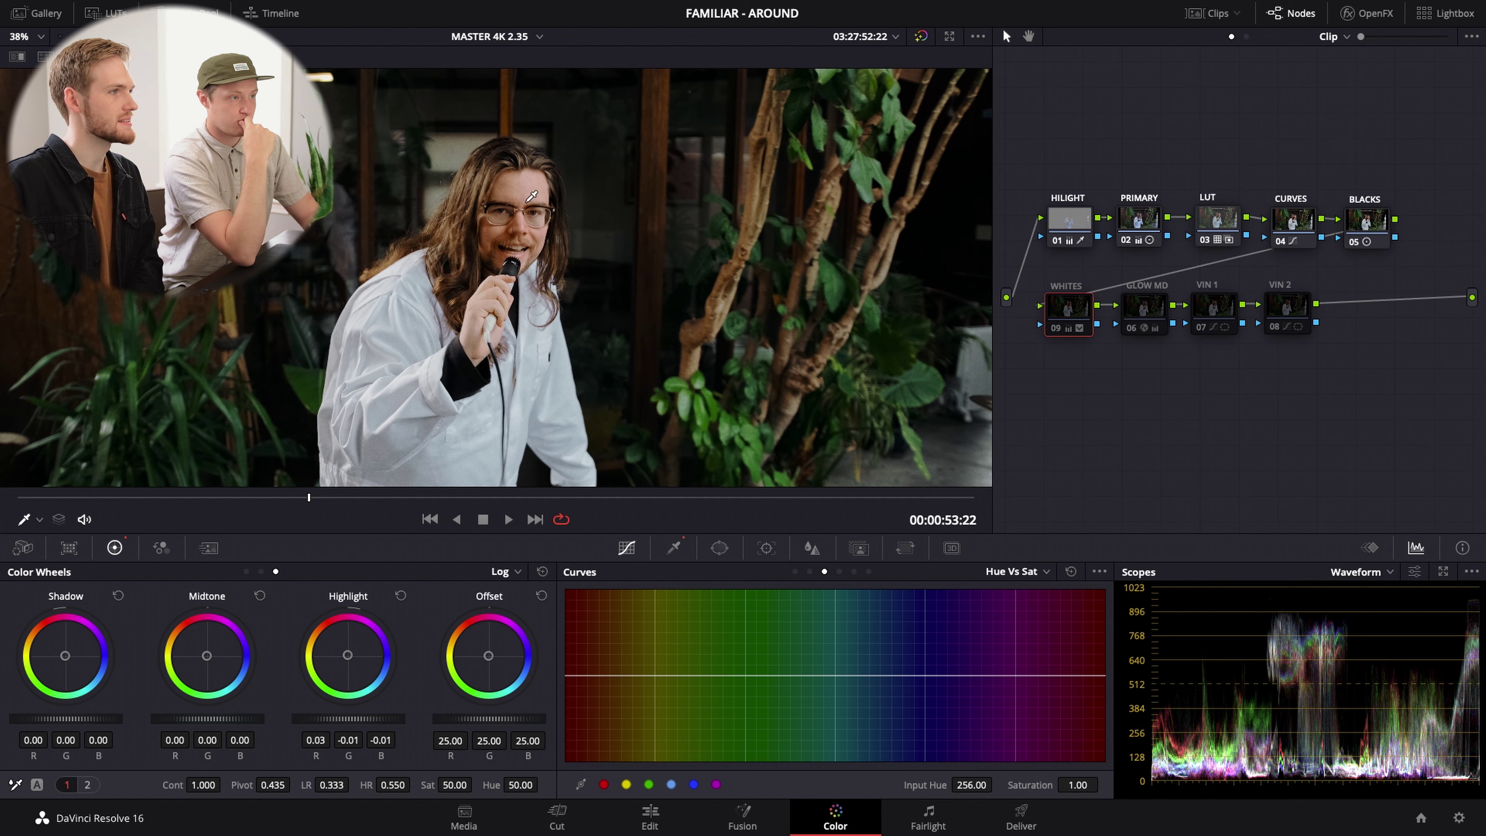
pyautogui.scroll(-2, 569, 401)
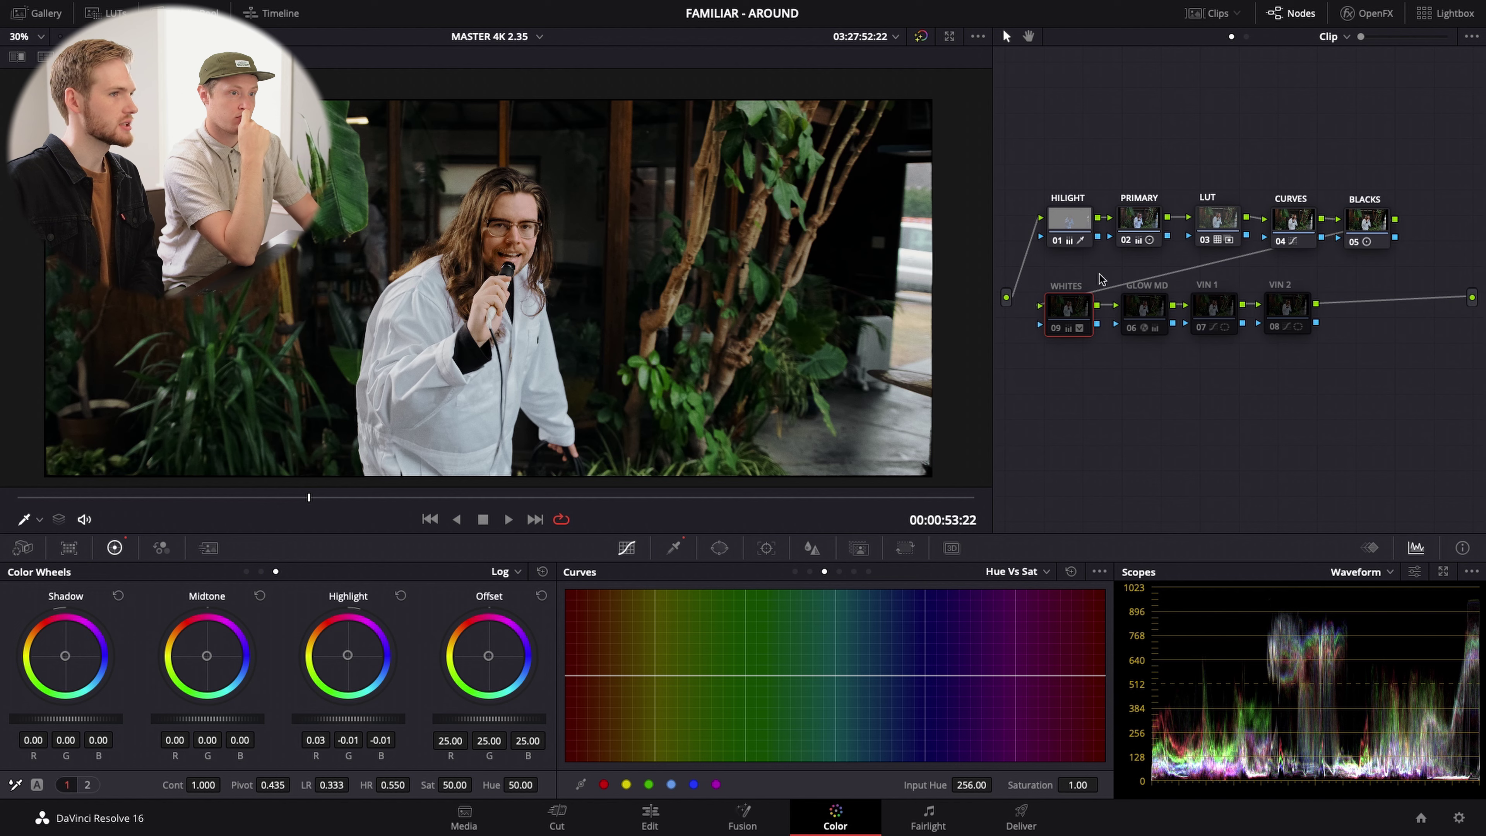
pyautogui.click(1058, 326)
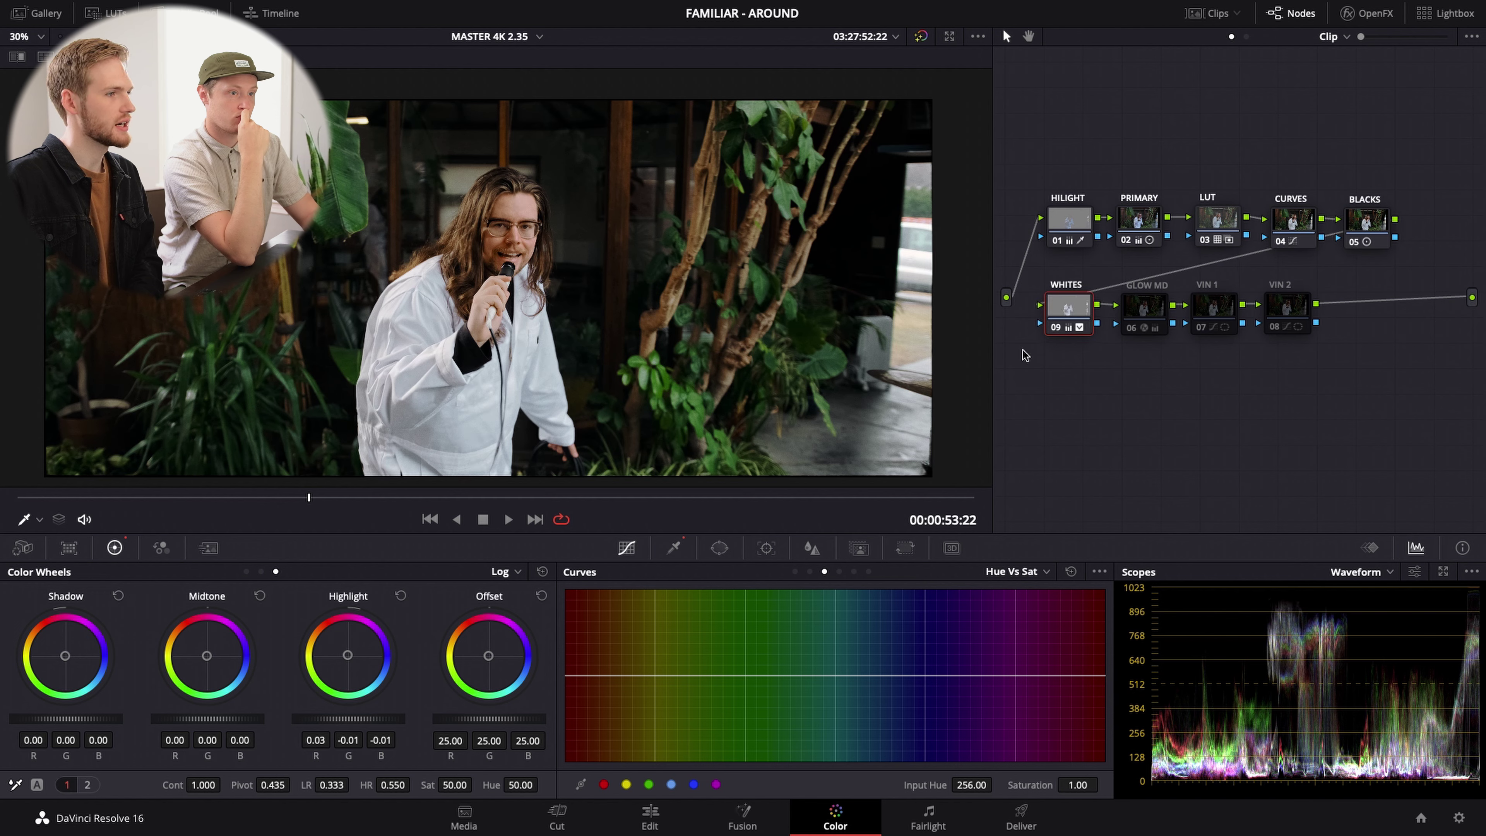
pyautogui.click(674, 548)
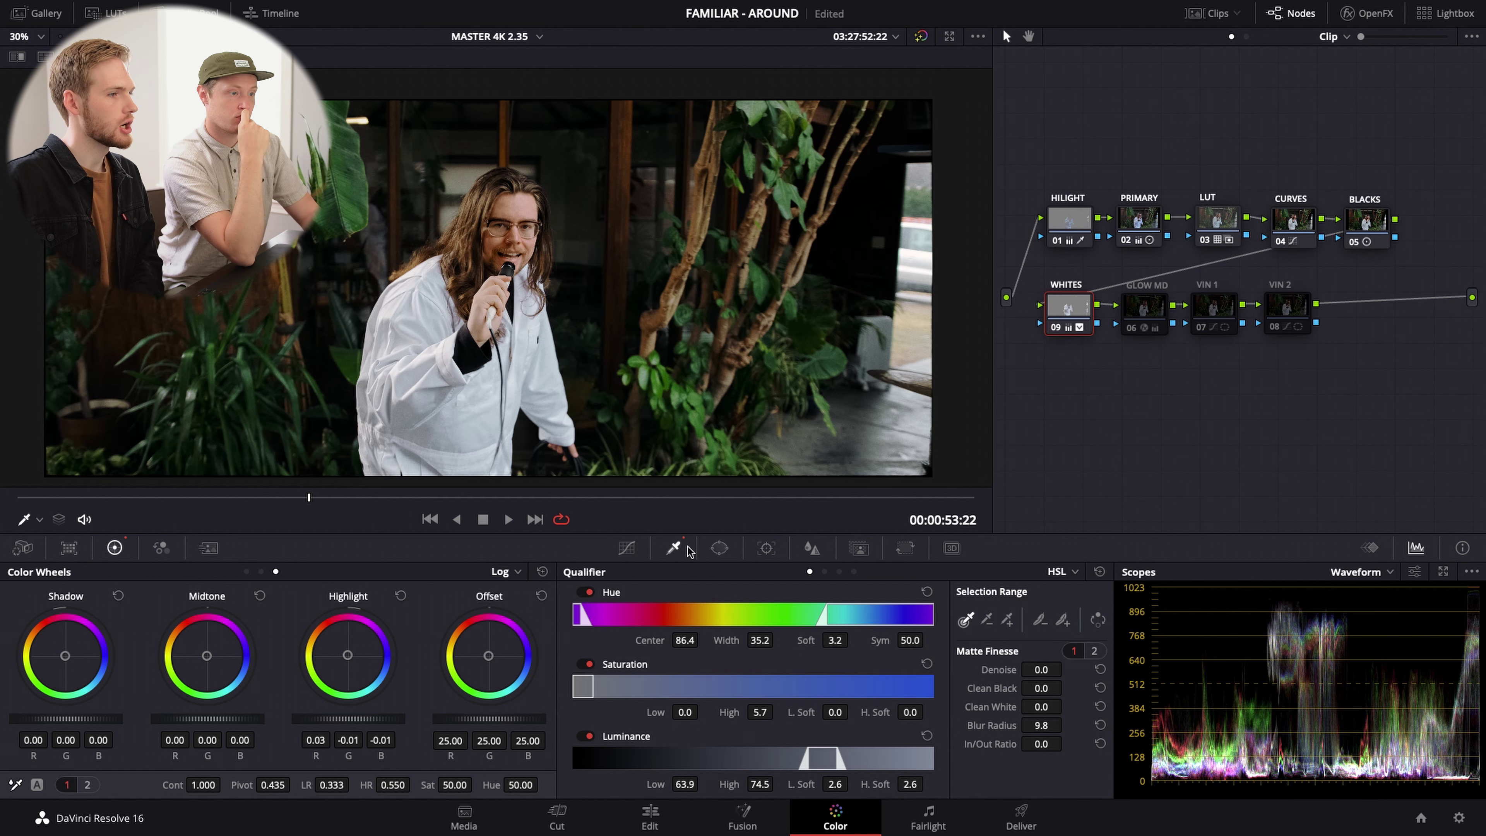
# - Raise the WHITES matte blur radius to 10.0 while viewing the highlight, then select HILIGHT
pyautogui.click(1056, 328)
pyautogui.click(1058, 328)
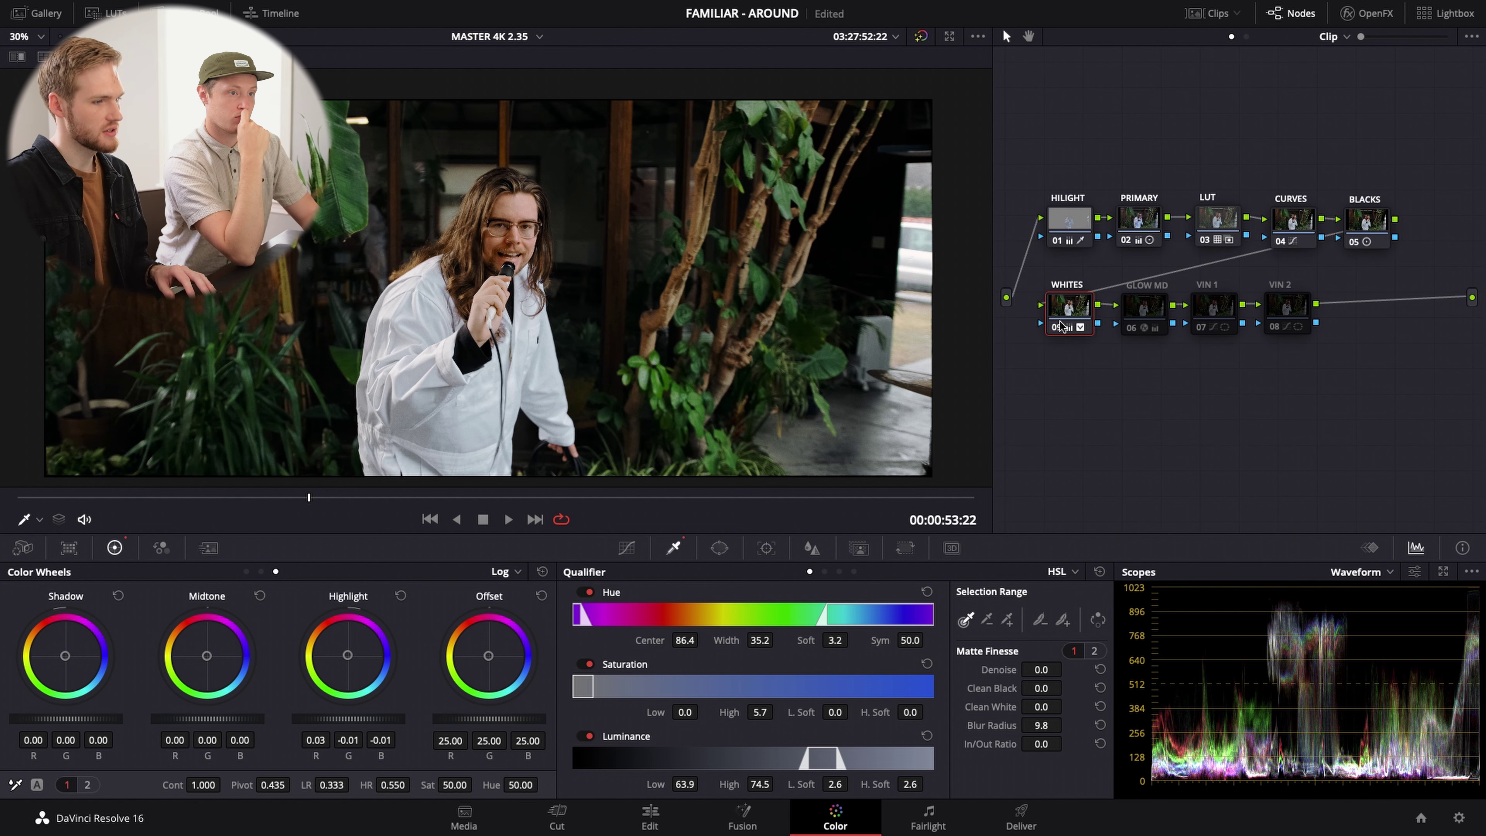
pyautogui.hotkey('shift', 'h')
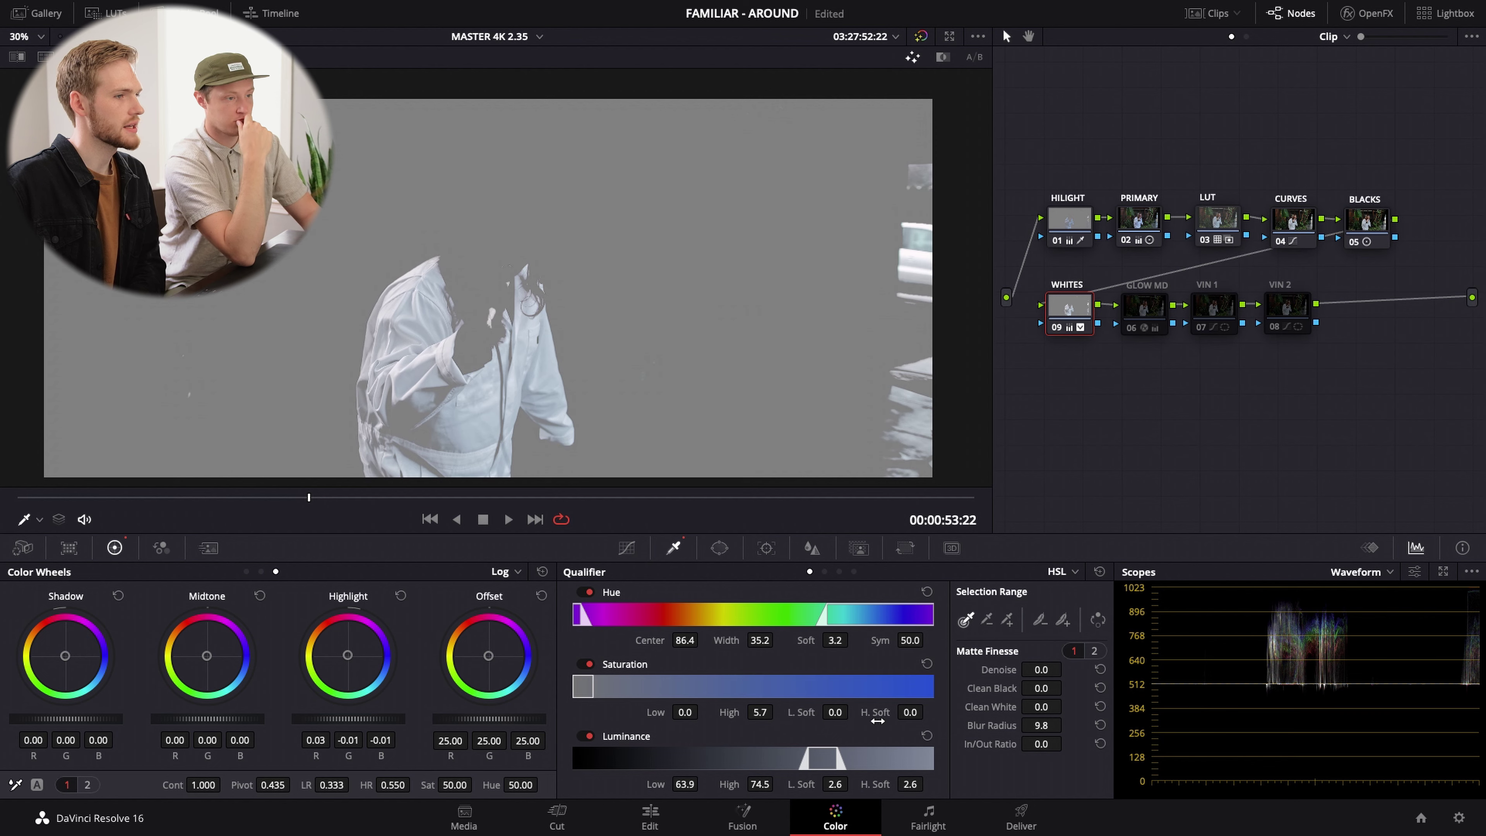
pyautogui.moveTo(1033, 724); pyautogui.dragTo(1035, 724)
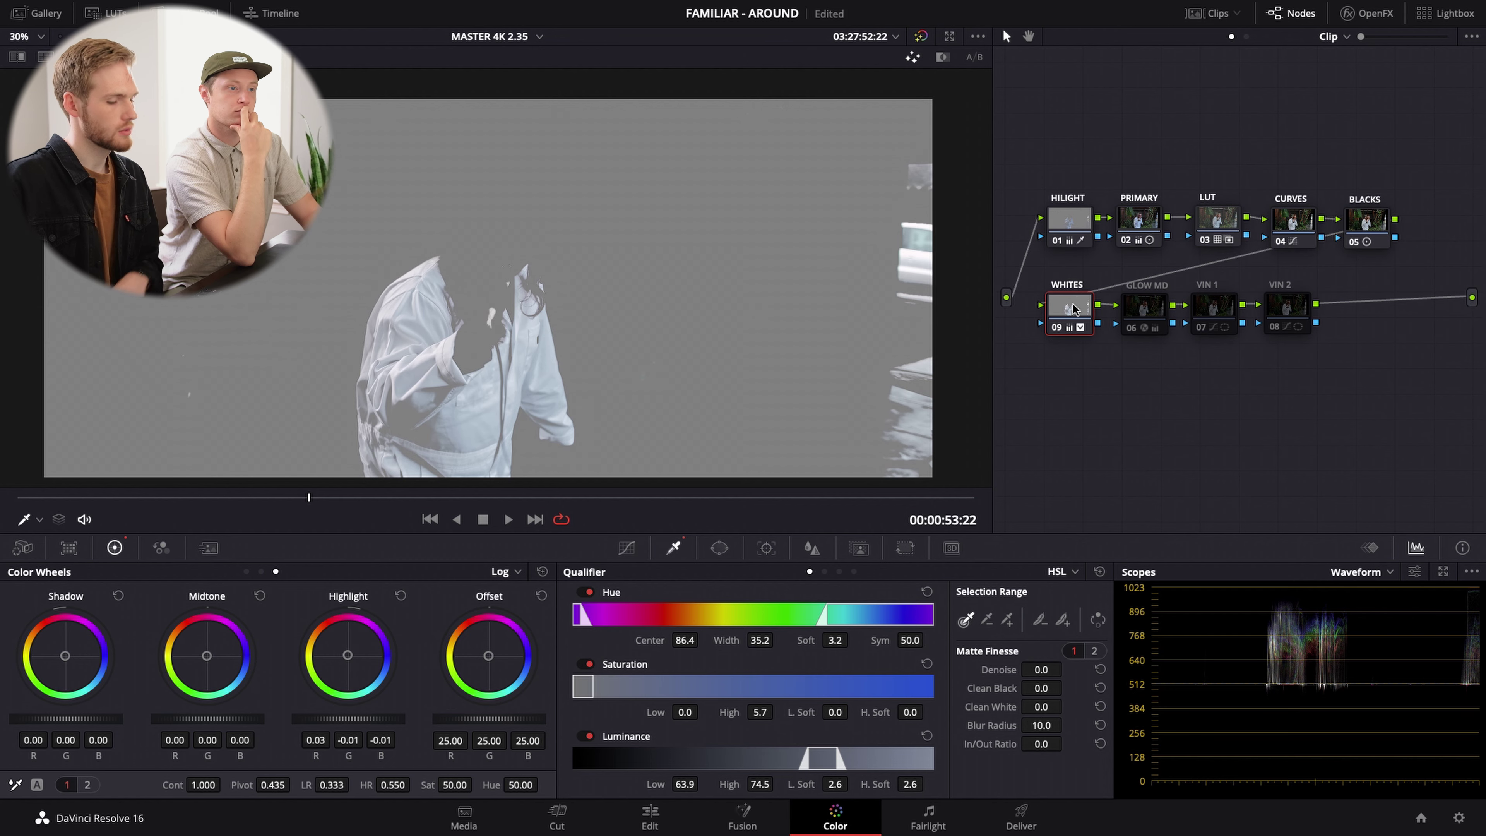
pyautogui.hotkey('shift', 'h')
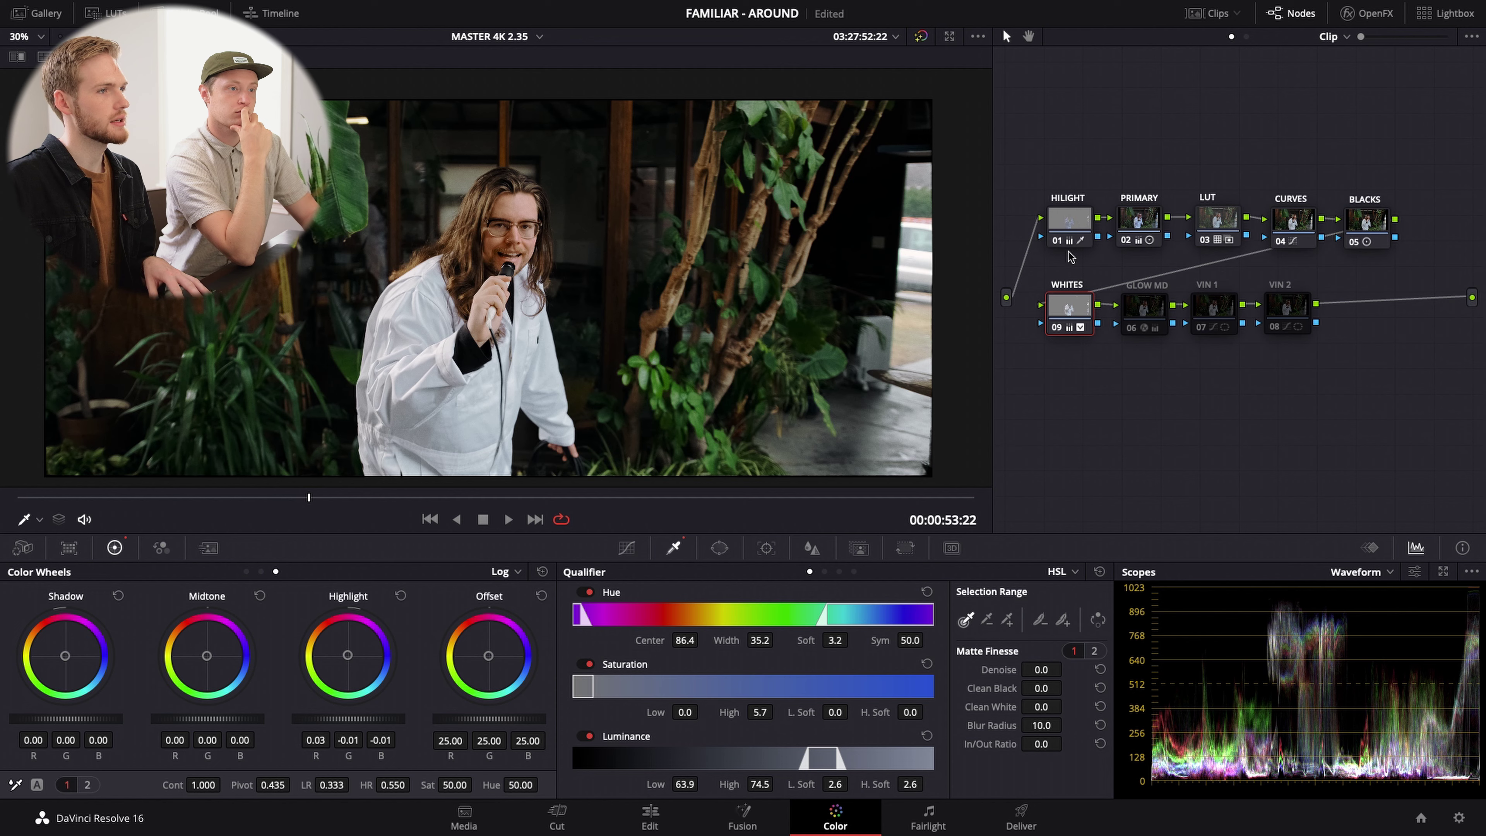
pyautogui.click(1077, 224)
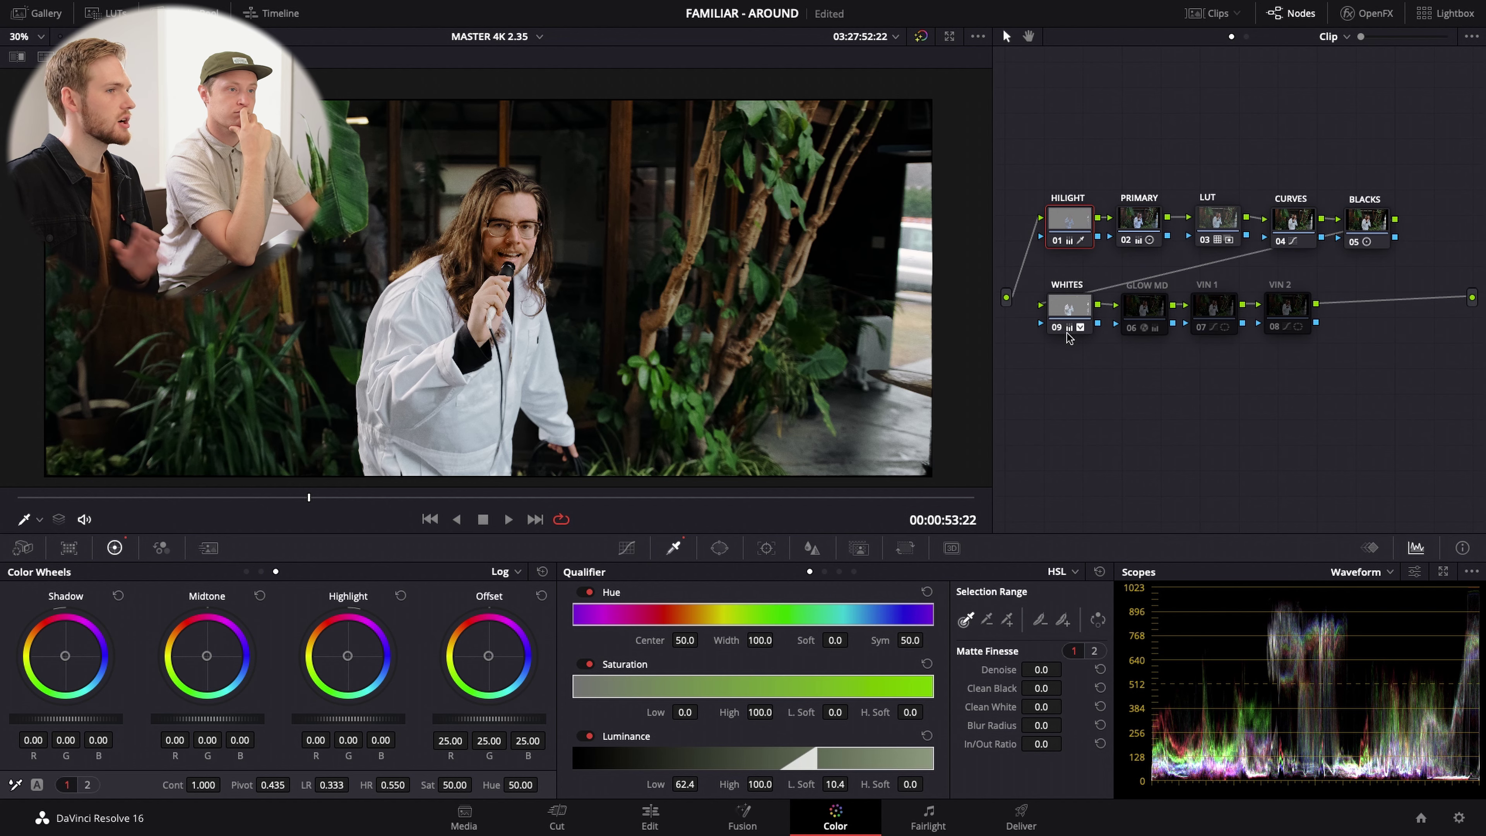
# - Preview the WHITES matte, compare the node off and on, and return to lift/gamma/gain wheels
pyautogui.click(1073, 318)
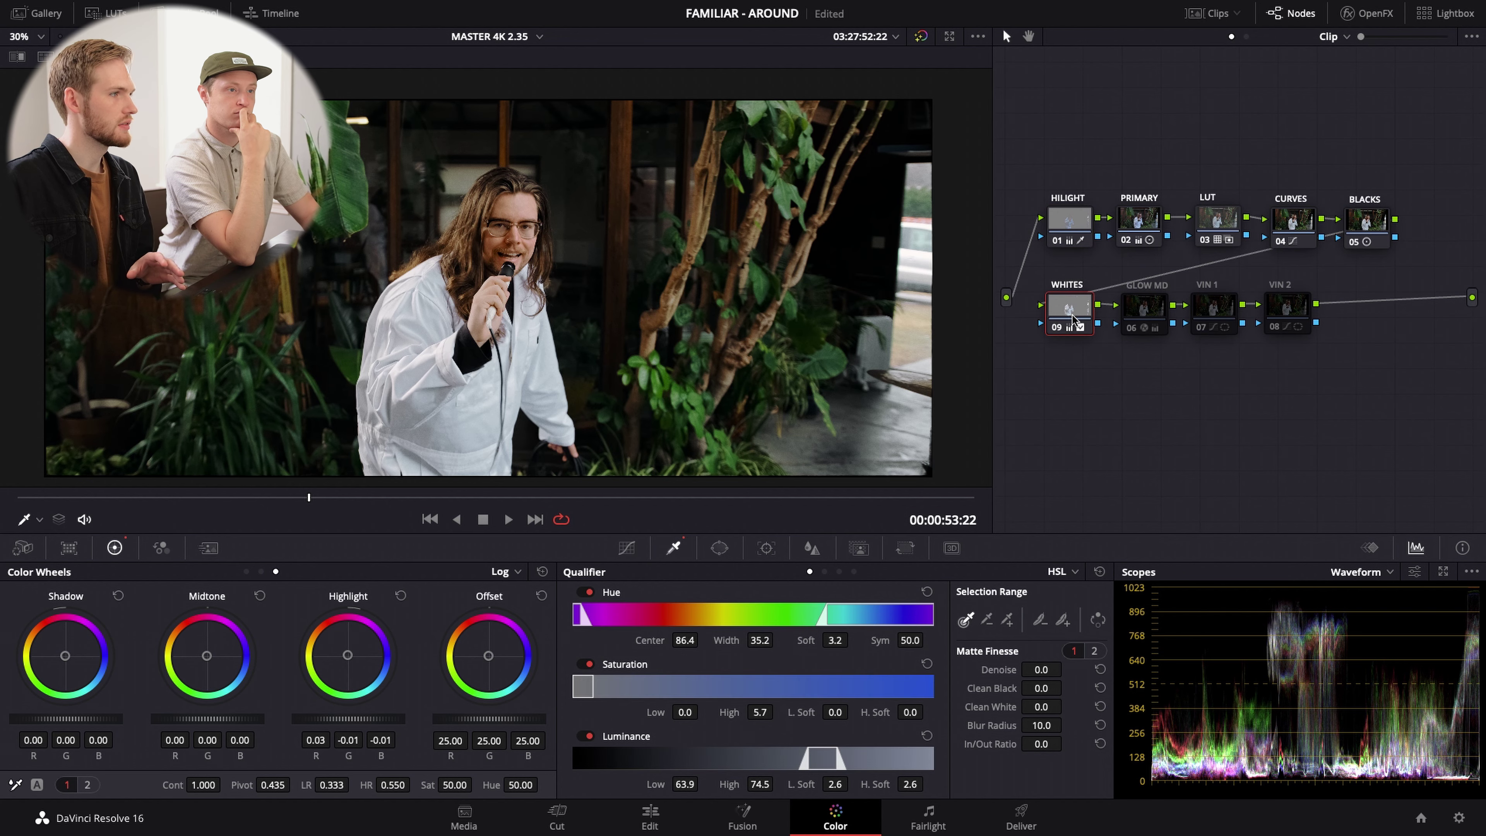
pyautogui.hotkey('shift', 'h')
pyautogui.hotkey('shift', 'h')
pyautogui.click(1057, 328)
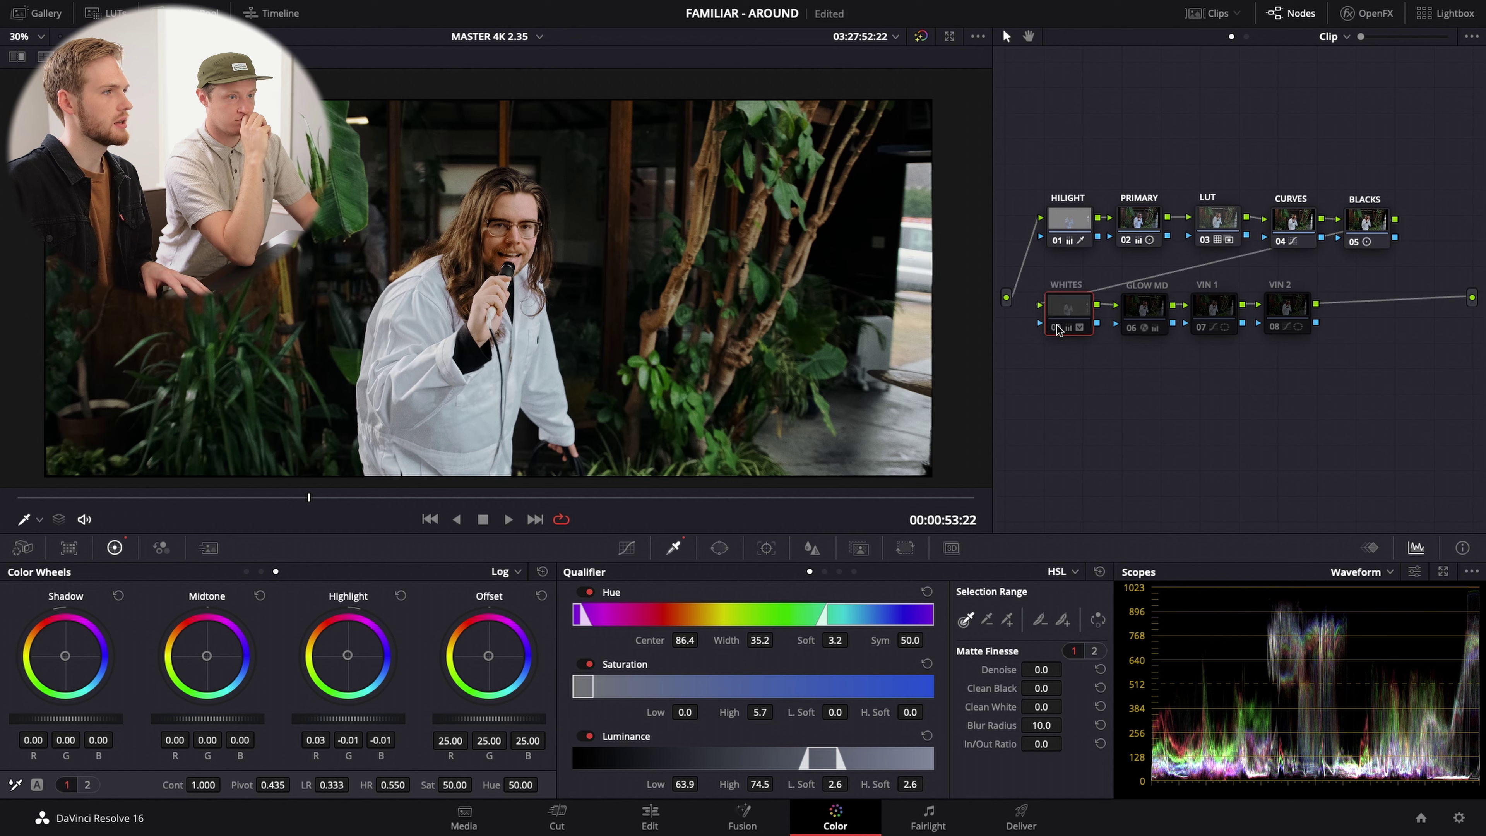
pyautogui.click(1057, 328)
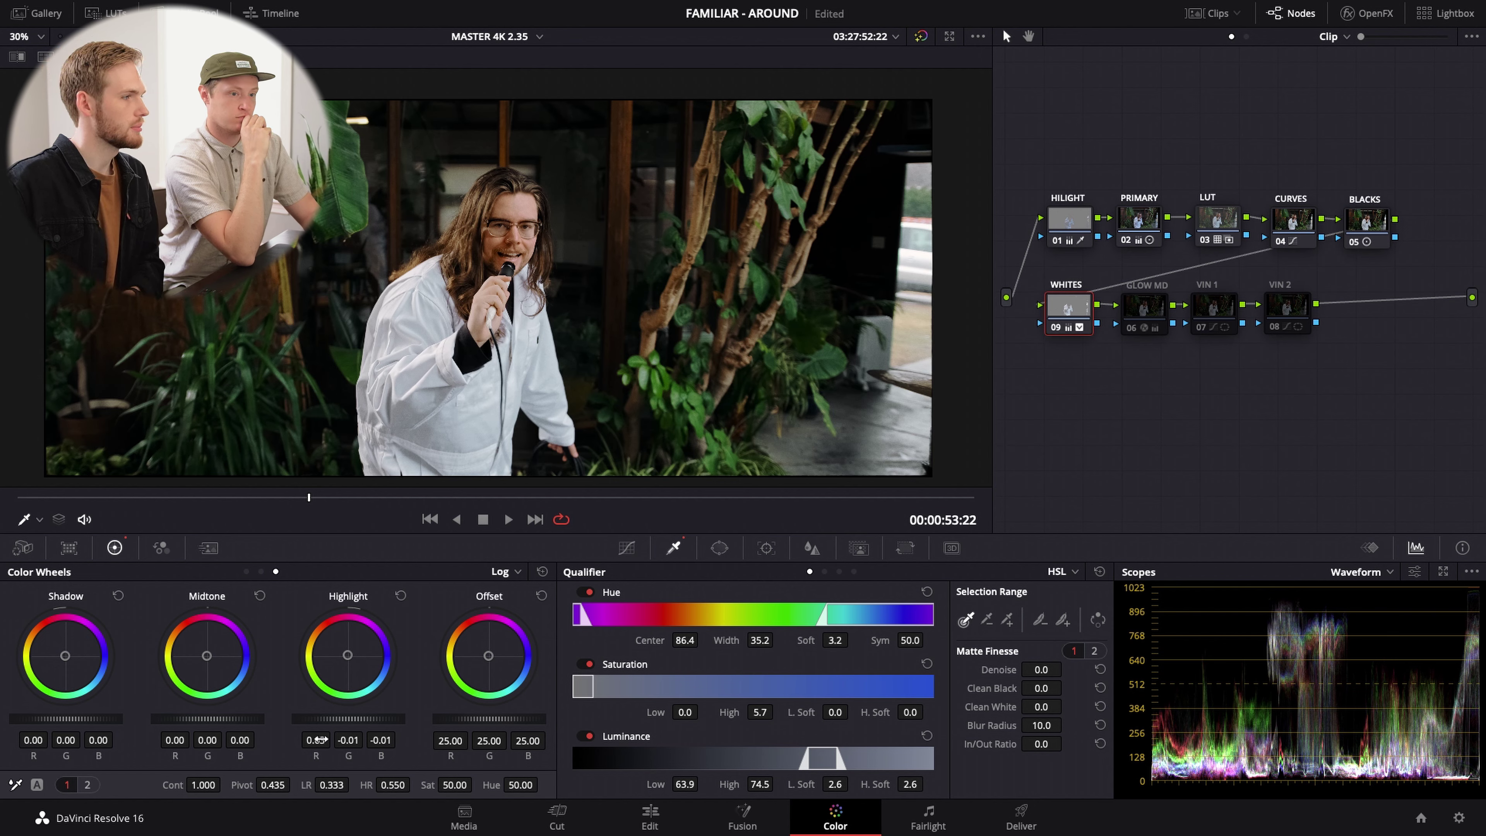
pyautogui.click(246, 571)
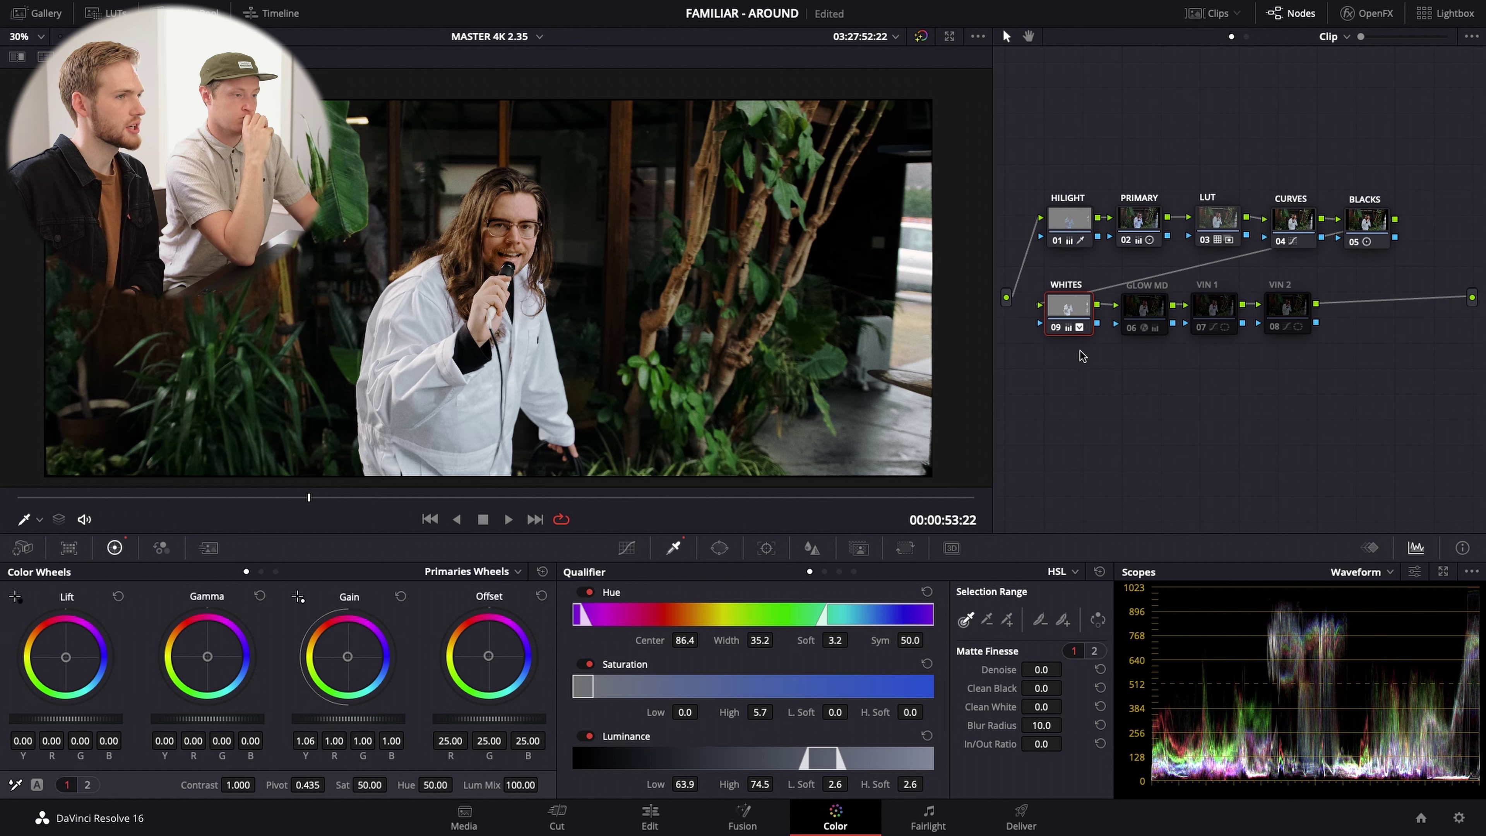
# - Toggle WHITES off and on repeatedly to compare the coat, leaving it enabled
pyautogui.click(1058, 329)
pyautogui.click(1058, 329)
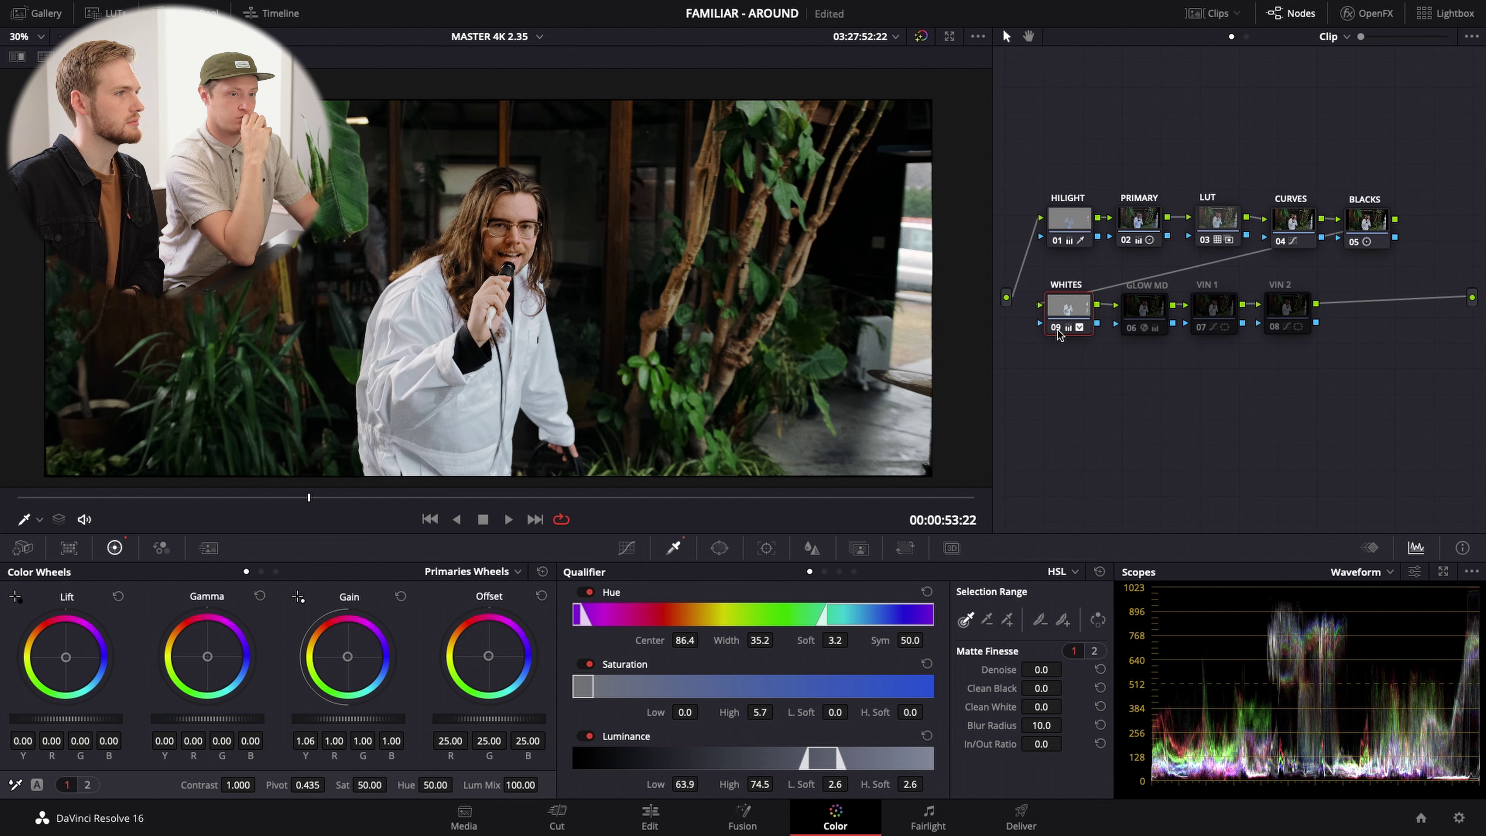
pyautogui.click(1058, 329)
pyautogui.click(1058, 329)
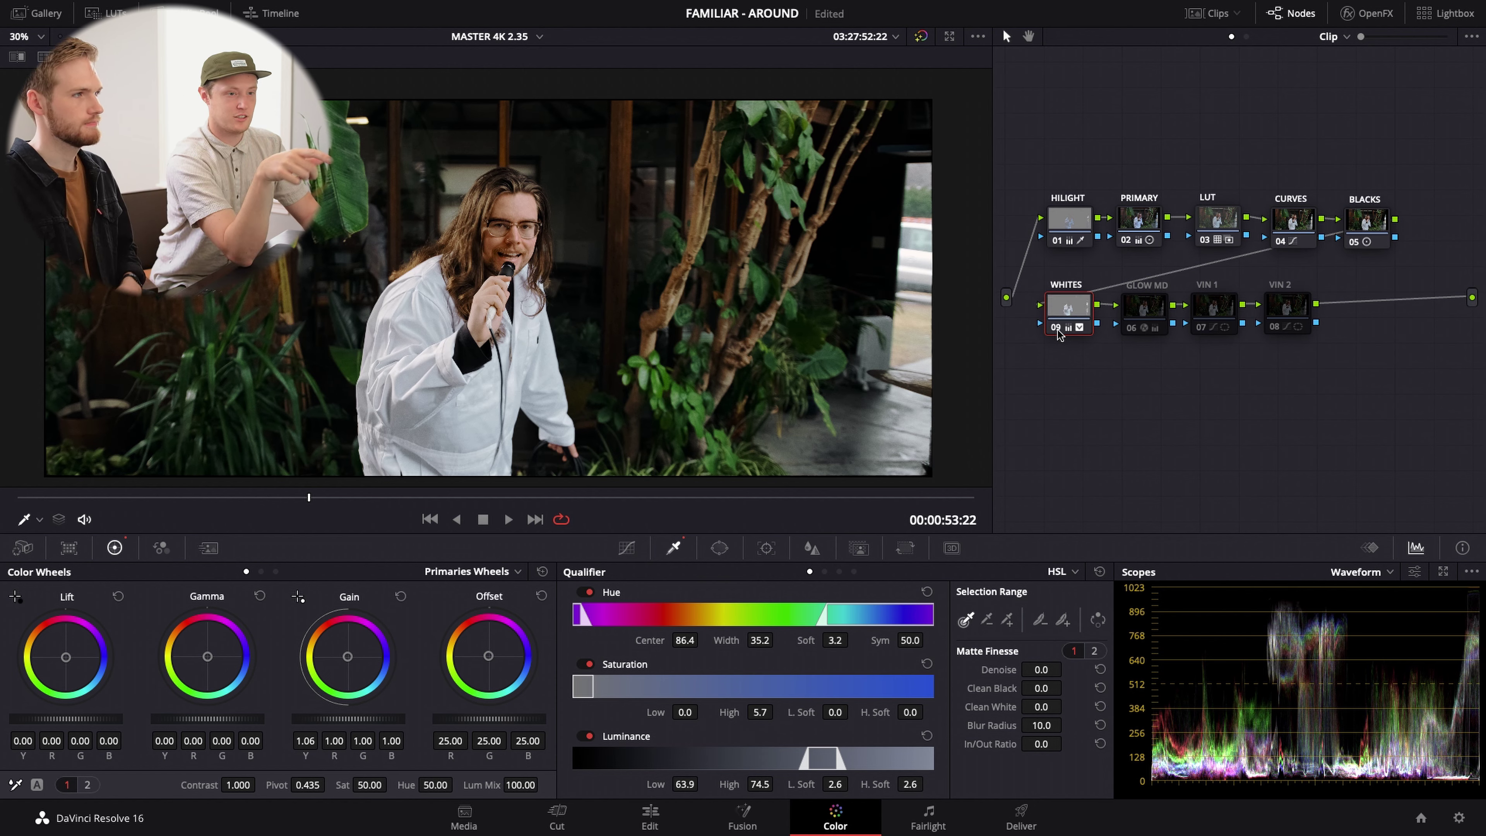
pyautogui.click(1057, 329)
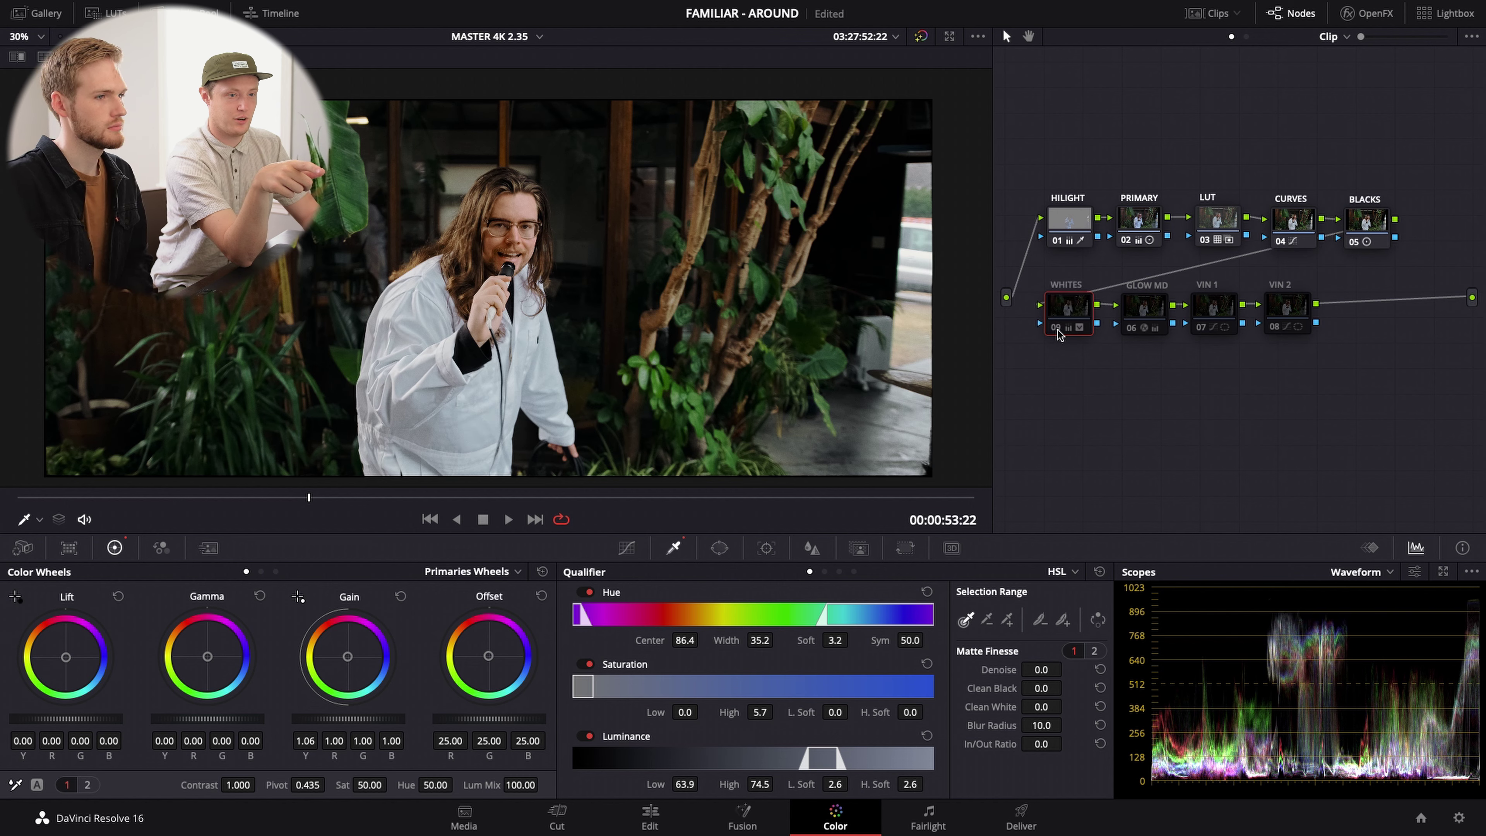
pyautogui.click(1058, 329)
pyautogui.click(1058, 329)
pyautogui.click(1057, 328)
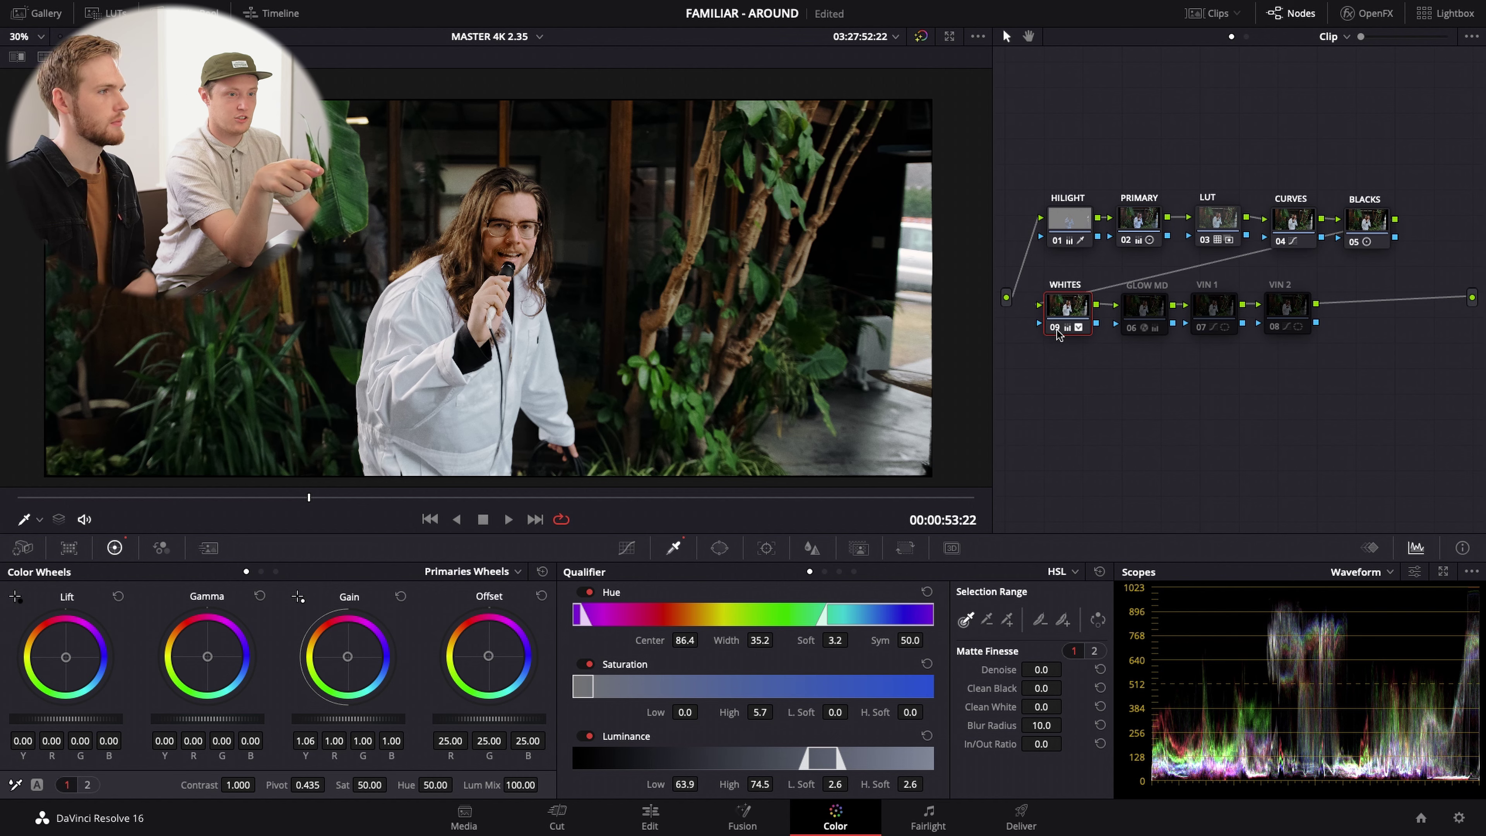
pyautogui.click(1057, 329)
pyautogui.click(1057, 329)
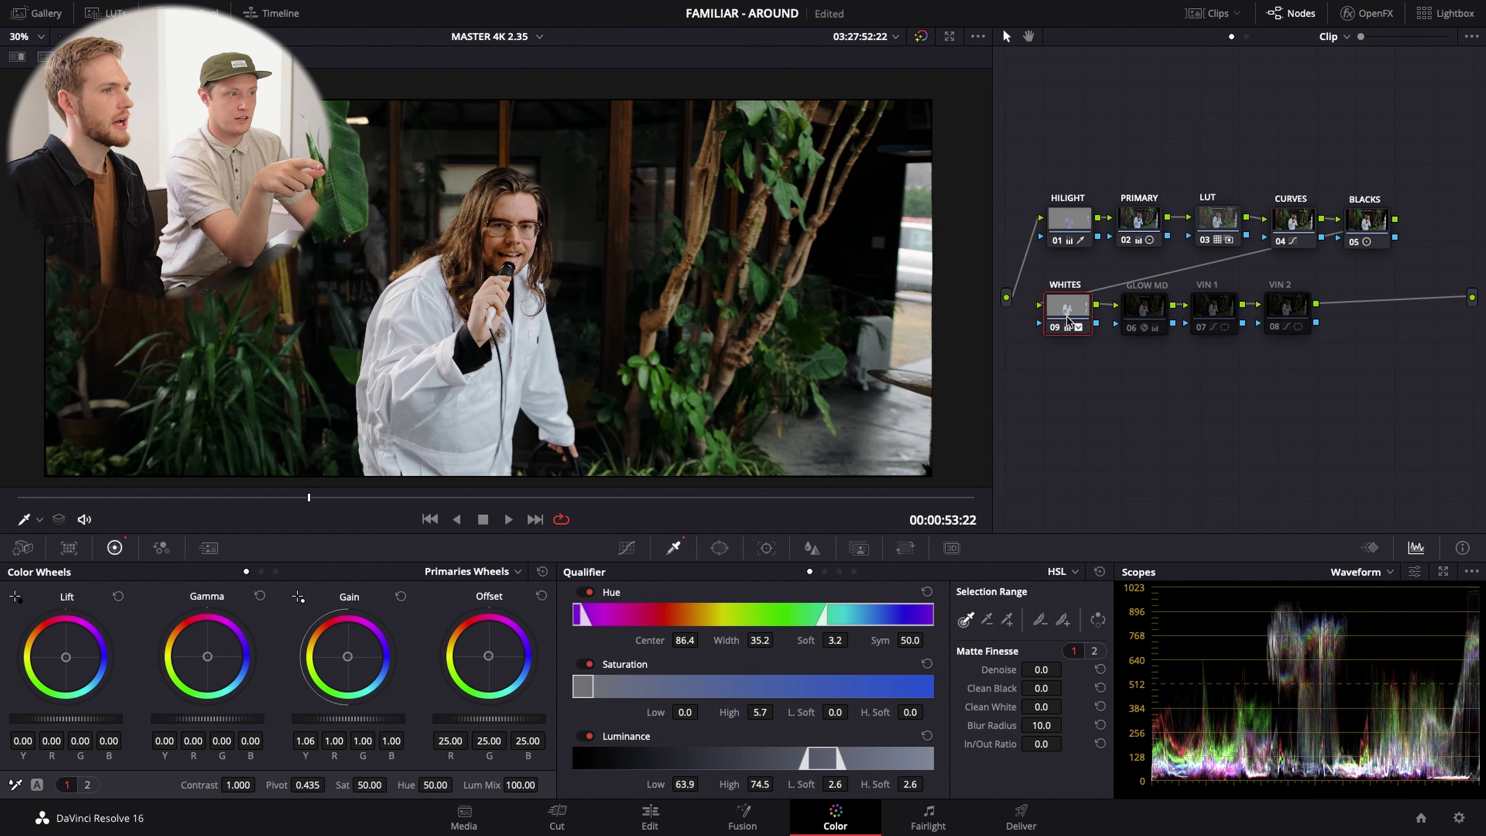
# - Reposition the WHITES node at the start of the lower row, then select GLOW MD
pyautogui.moveTo(1058, 329); pyautogui.dragTo(1046, 340)
pyautogui.click(1294, 223)
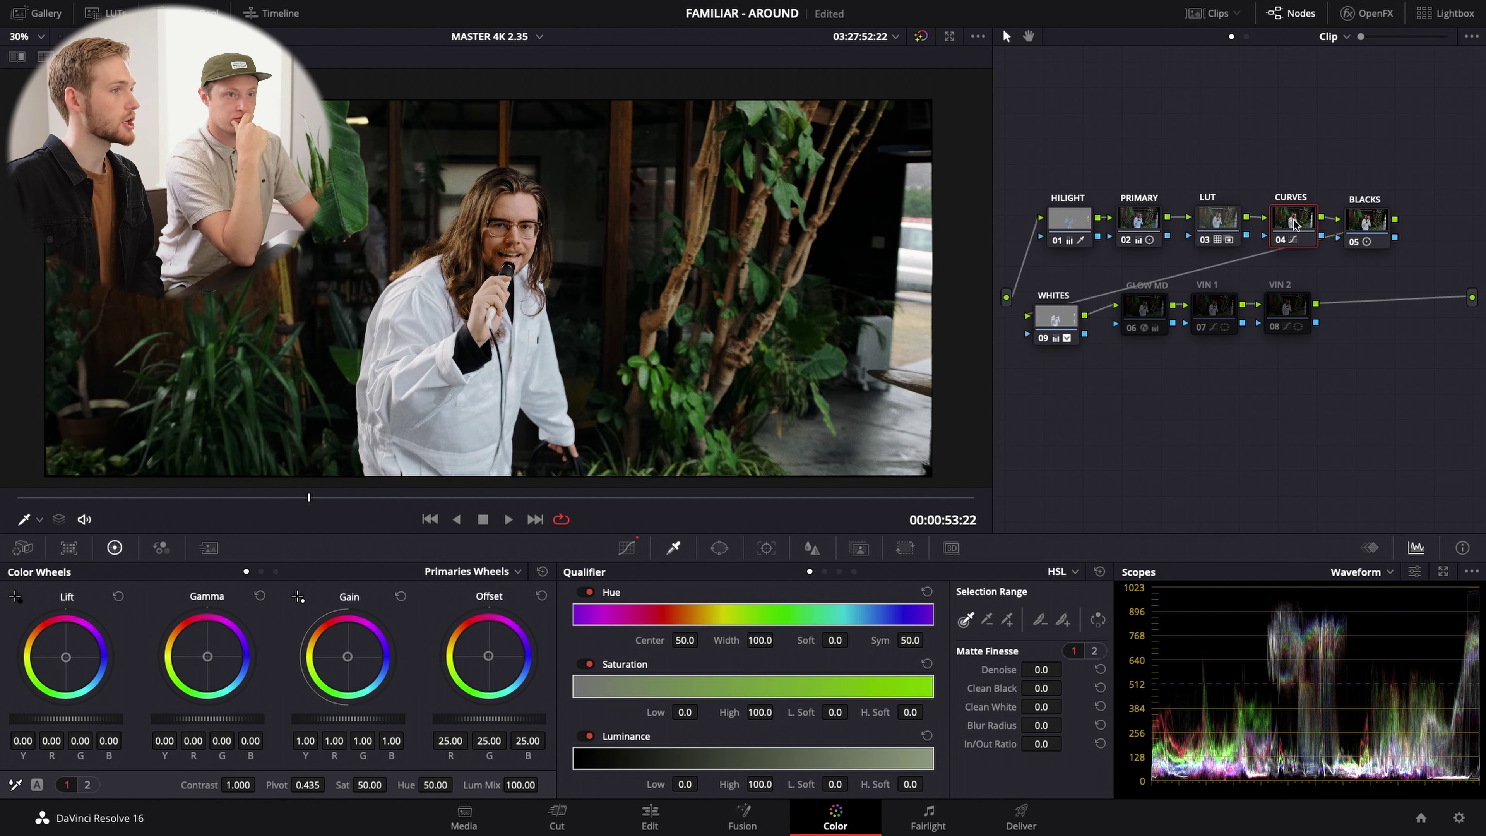
pyautogui.click(1064, 315)
pyautogui.moveTo(1065, 314); pyautogui.dragTo(1087, 298)
pyautogui.click(1063, 324)
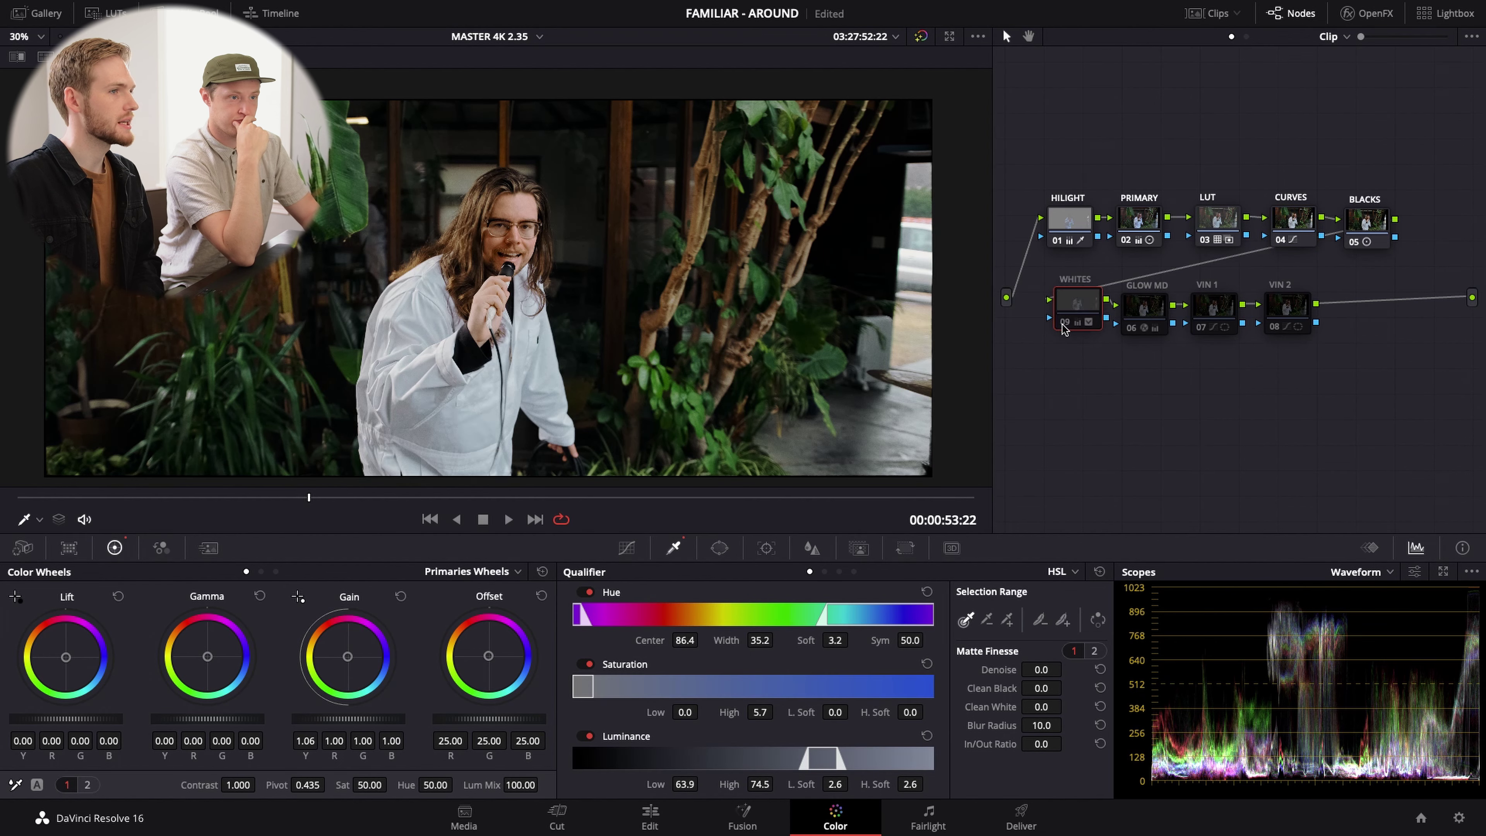
pyautogui.click(1063, 323)
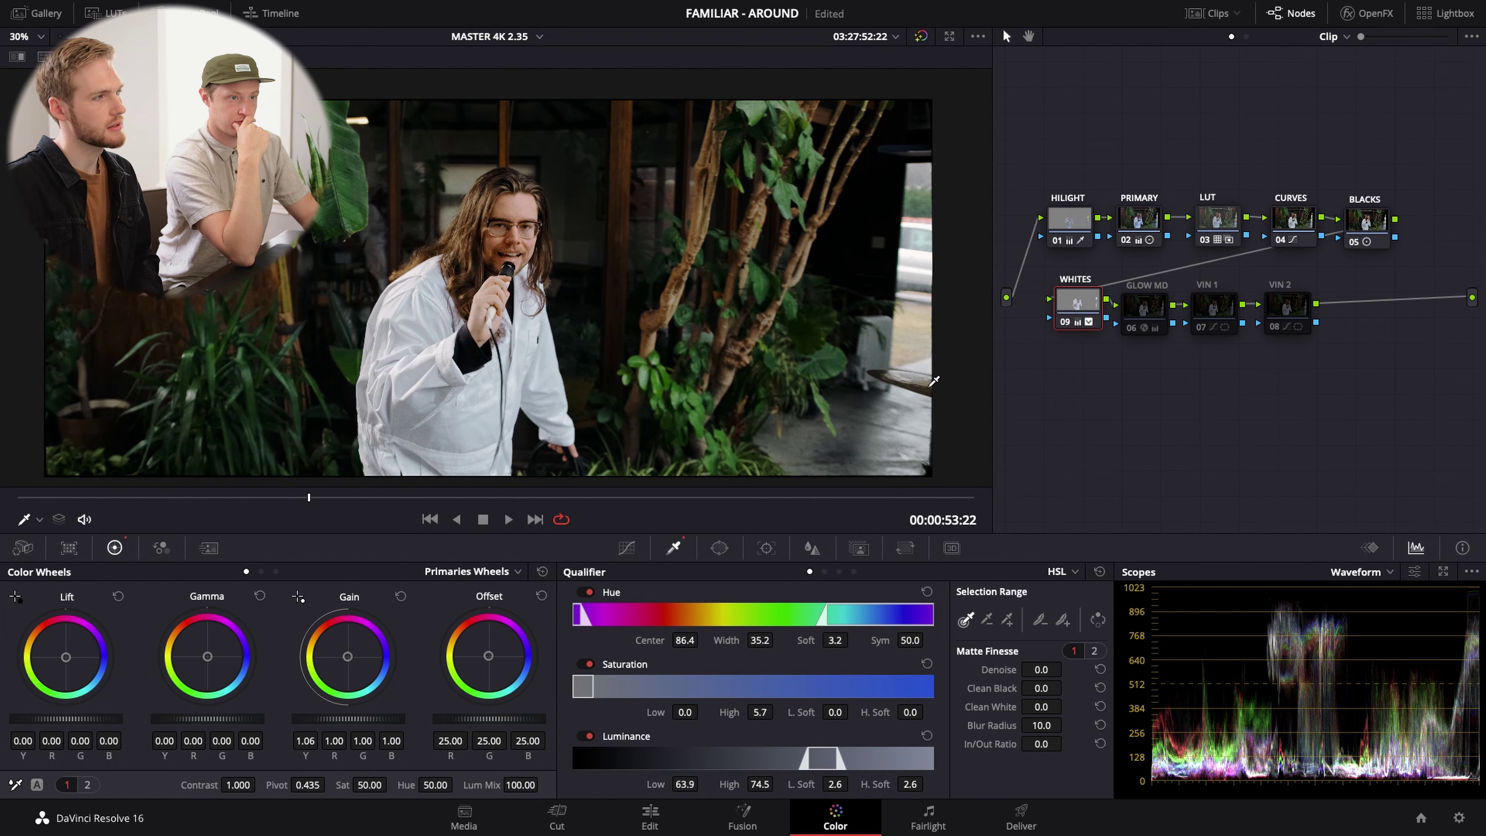
pyautogui.moveTo(1079, 303); pyautogui.dragTo(1073, 310)
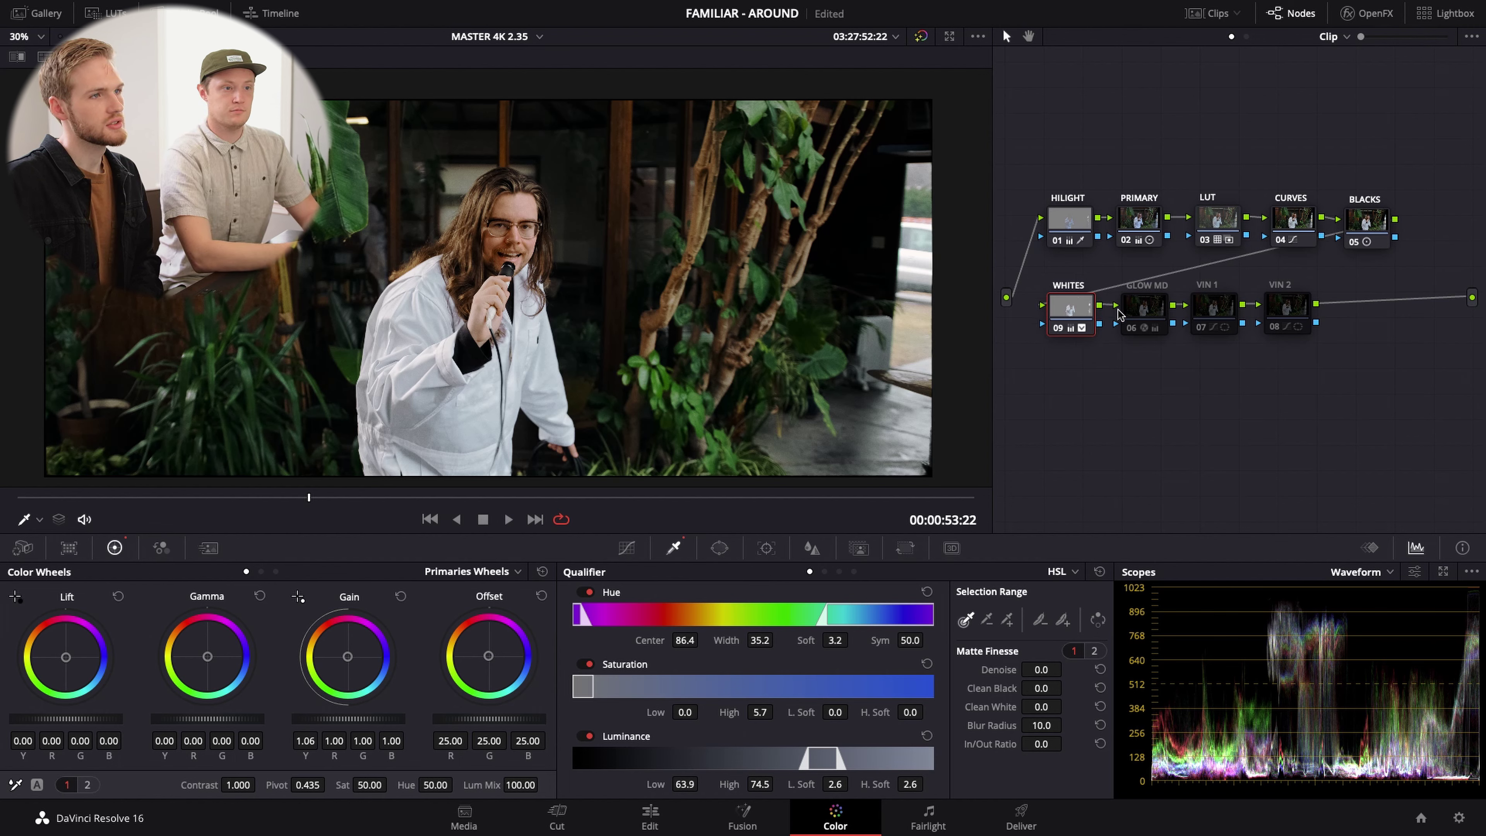
pyautogui.click(1139, 314)
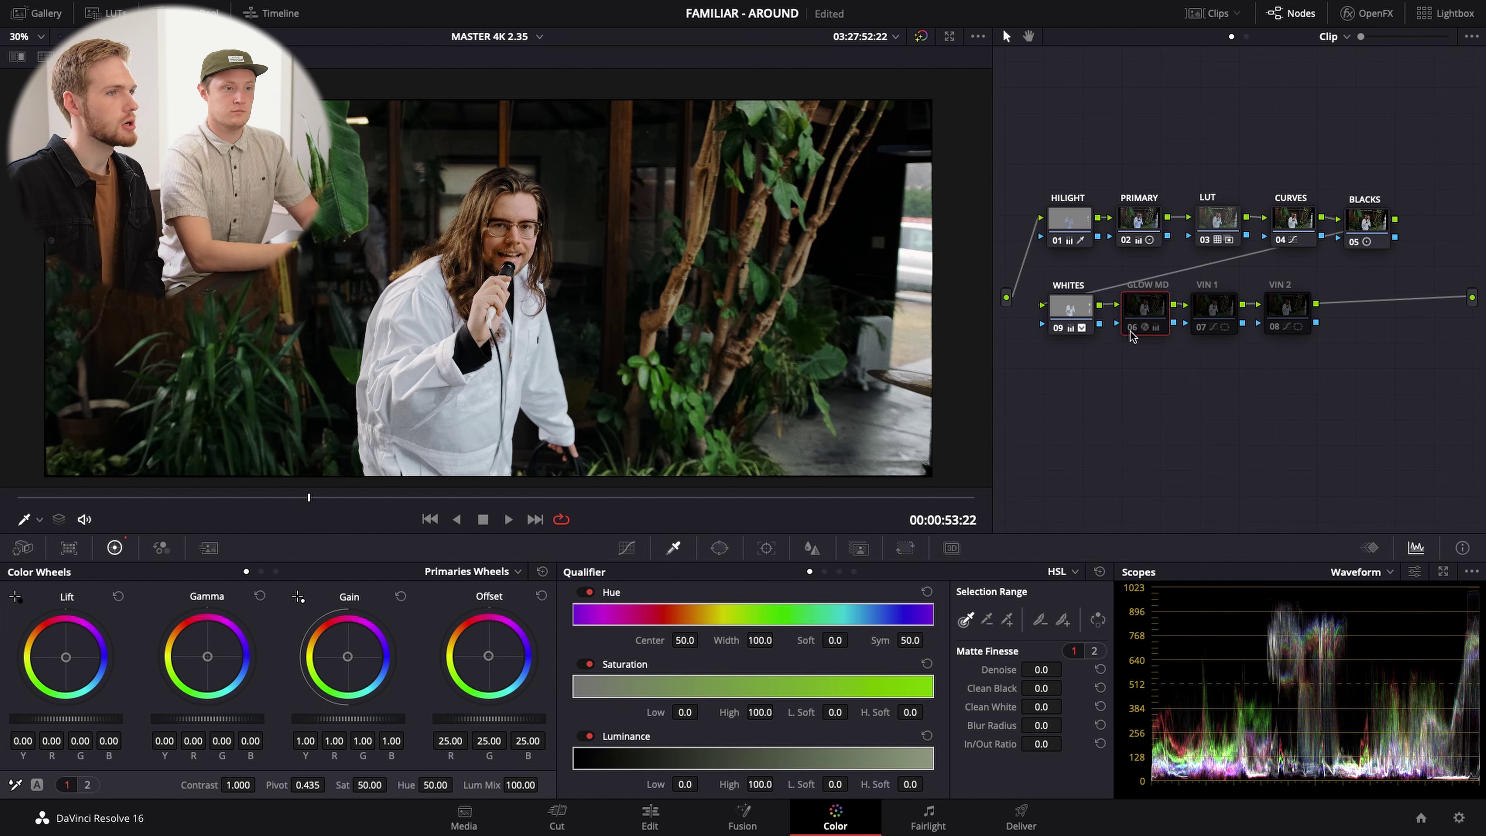
# - Enable the GLOW MD node with Ctrl+D and nudge it slightly left in the node graph
pyautogui.hotkey('ctrl', 'd')
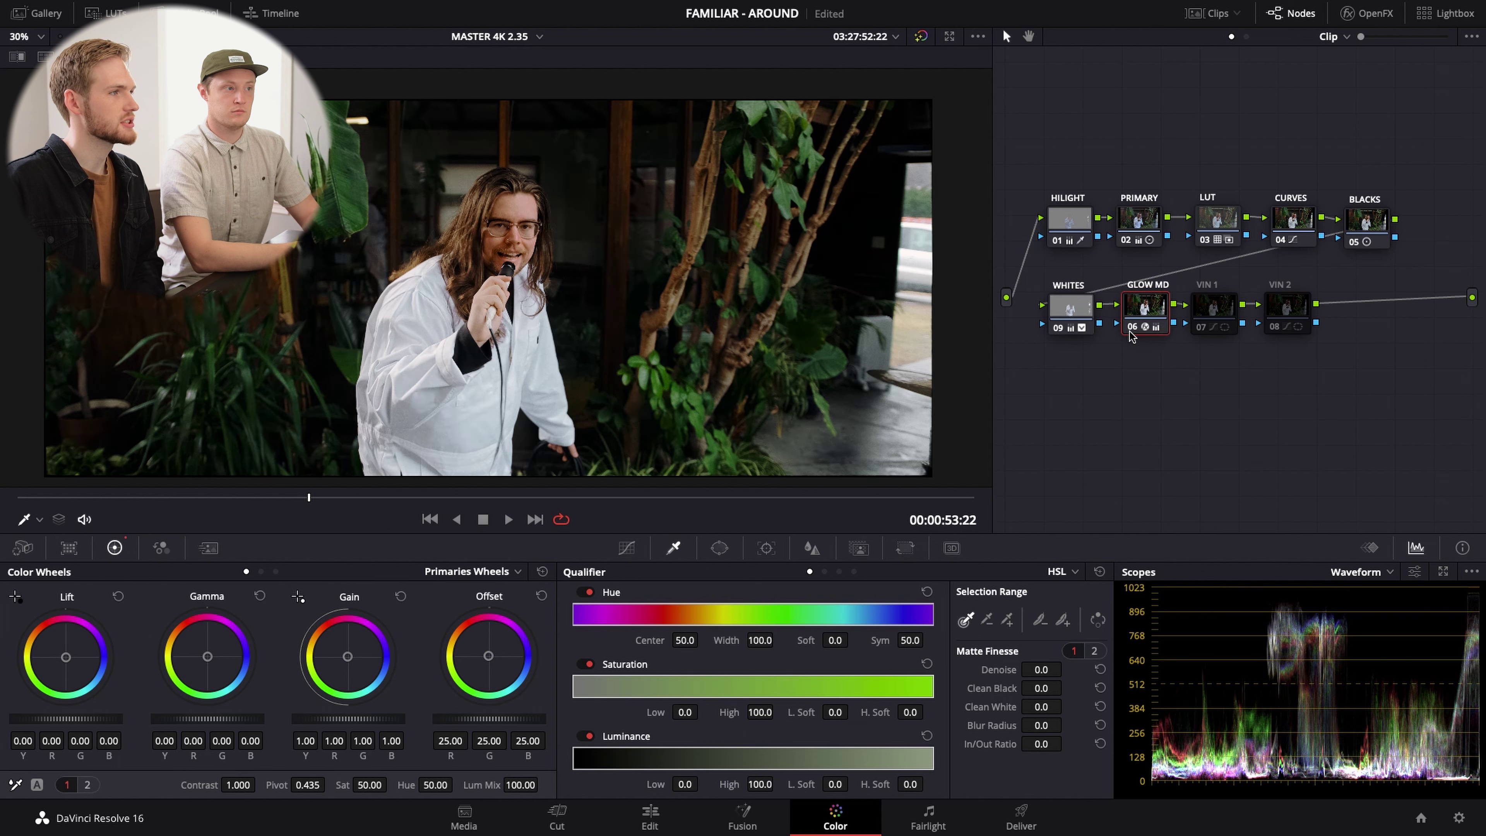
pyautogui.hotkey('ctrl', 'd')
pyautogui.hotkey('ctrl', 'd')
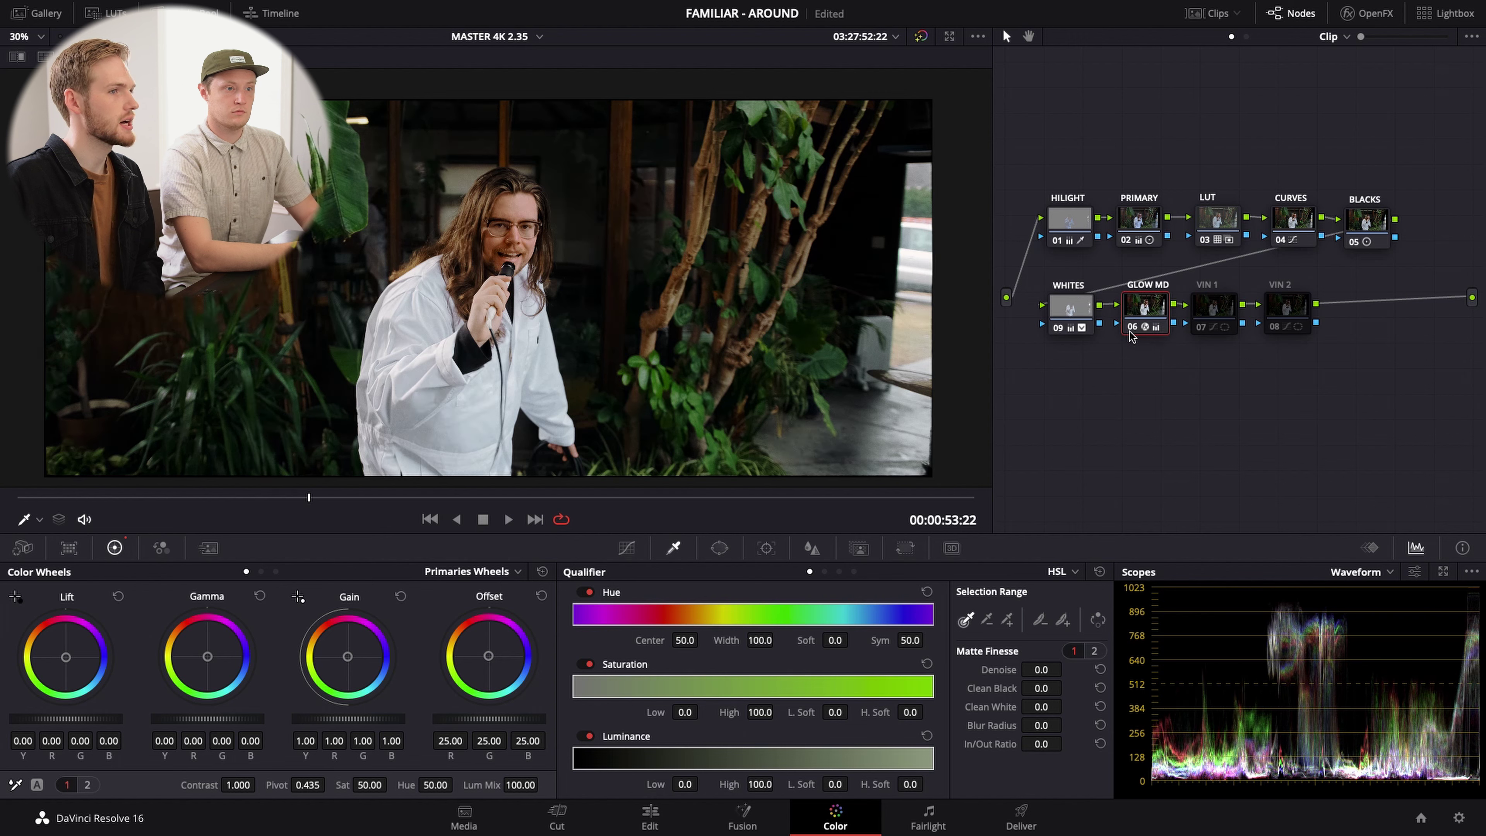
pyautogui.moveTo(1149, 308); pyautogui.dragTo(1141, 308)
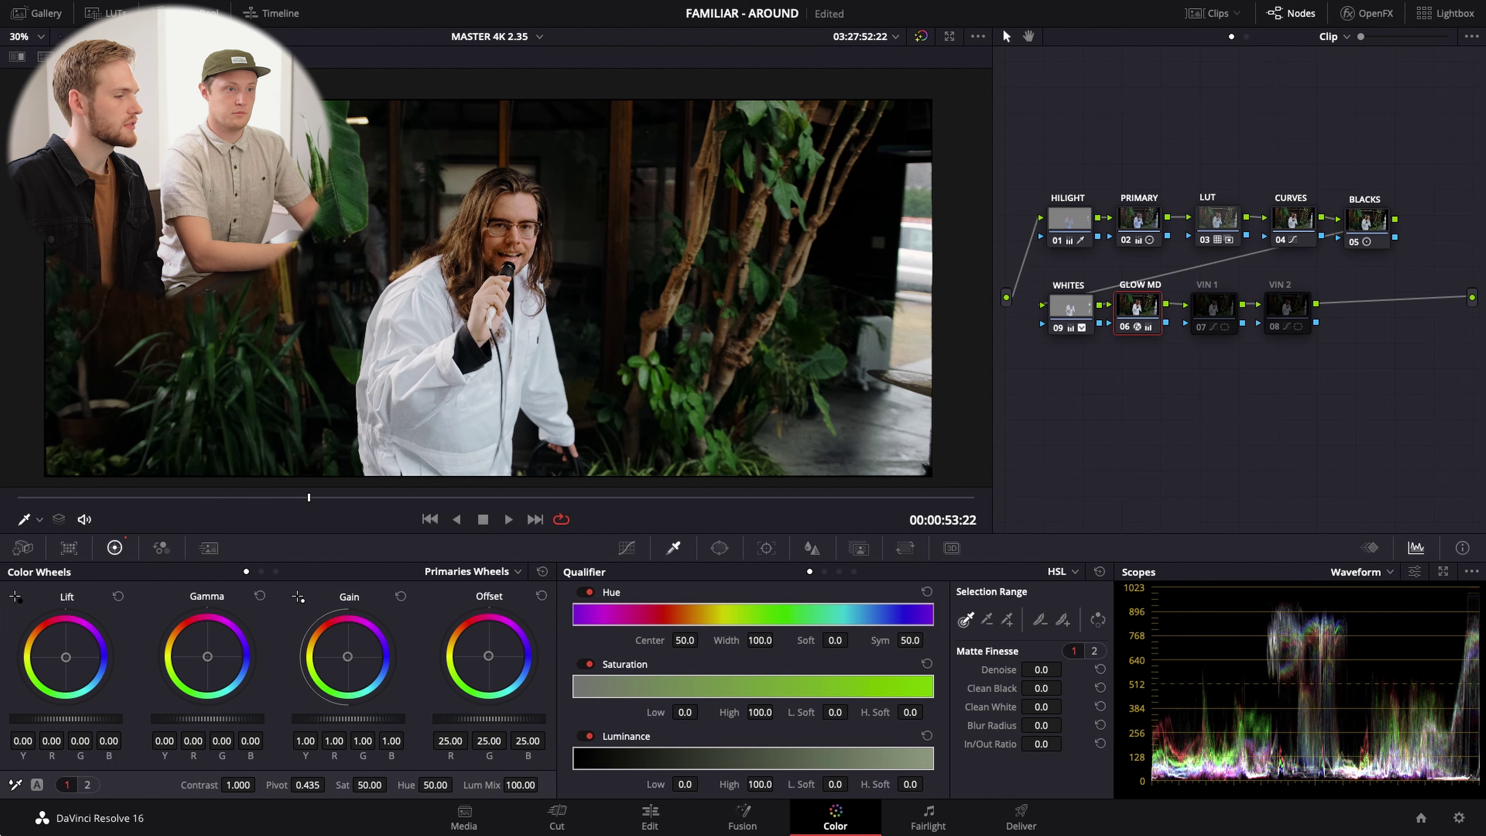
# - Lower the GLOW MD node's Midtone Detail from -10 to -20.00 on primaries page 2
pyautogui.click(87, 784)
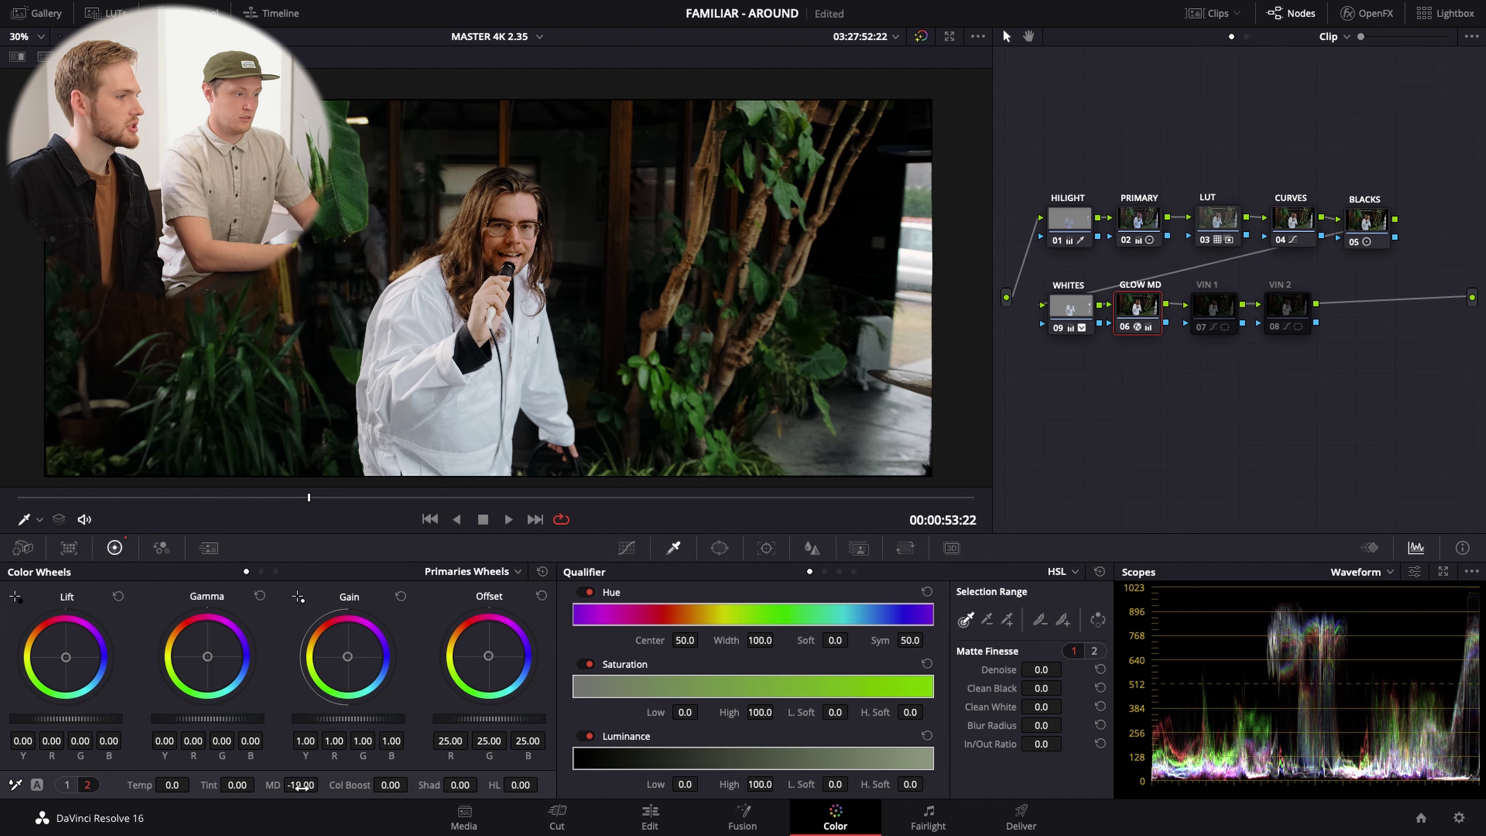
pyautogui.moveTo(301, 787); pyautogui.dragTo(289, 787)
pyautogui.scroll(2, 543, 237)
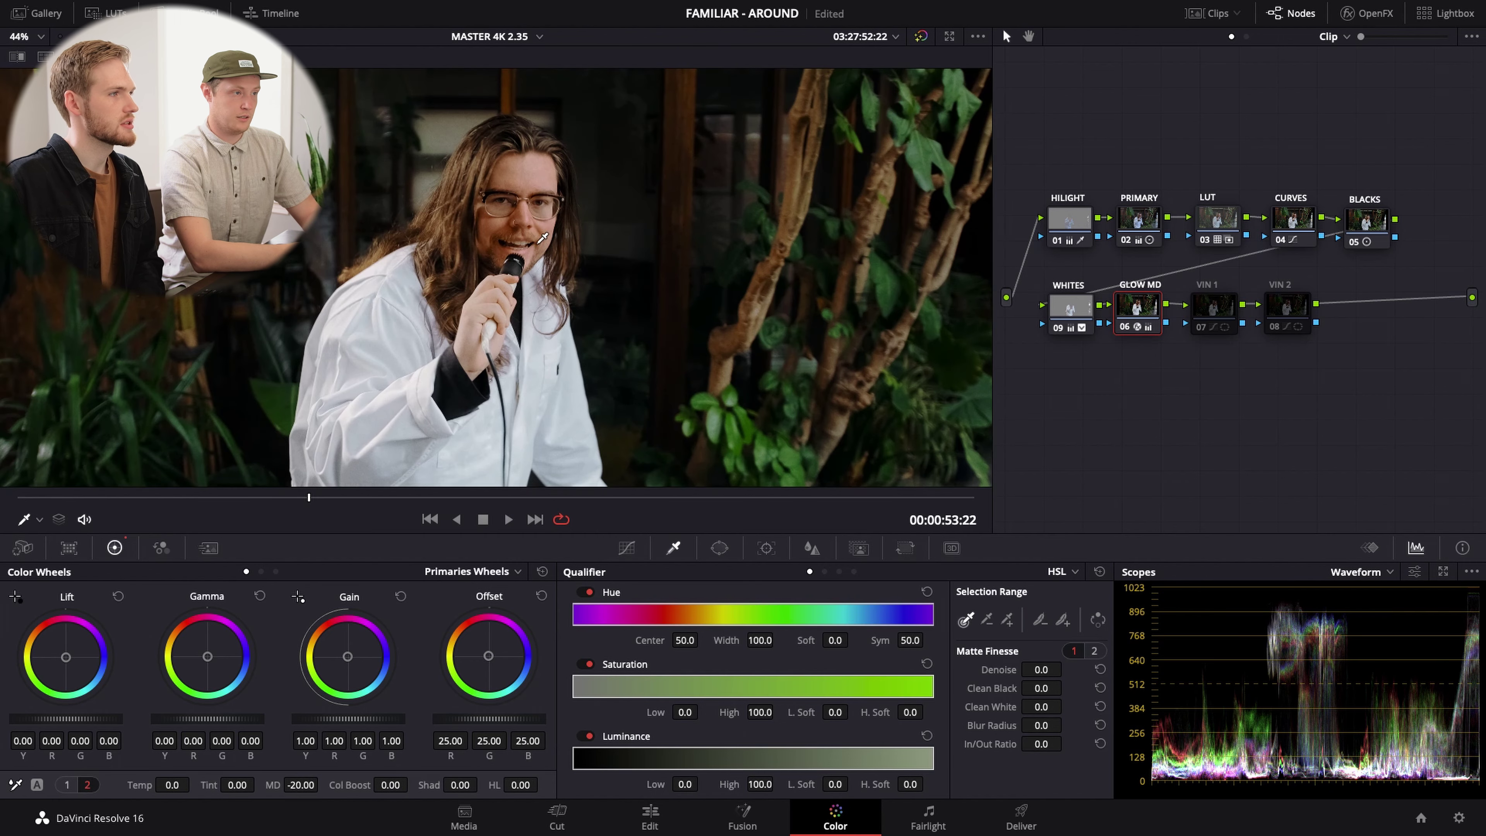
pyautogui.scroll(5, 543, 237)
# - Toggle GLOW MD off and on to compare the lowered midtone detail, leaving it enabled
pyautogui.click(1125, 328)
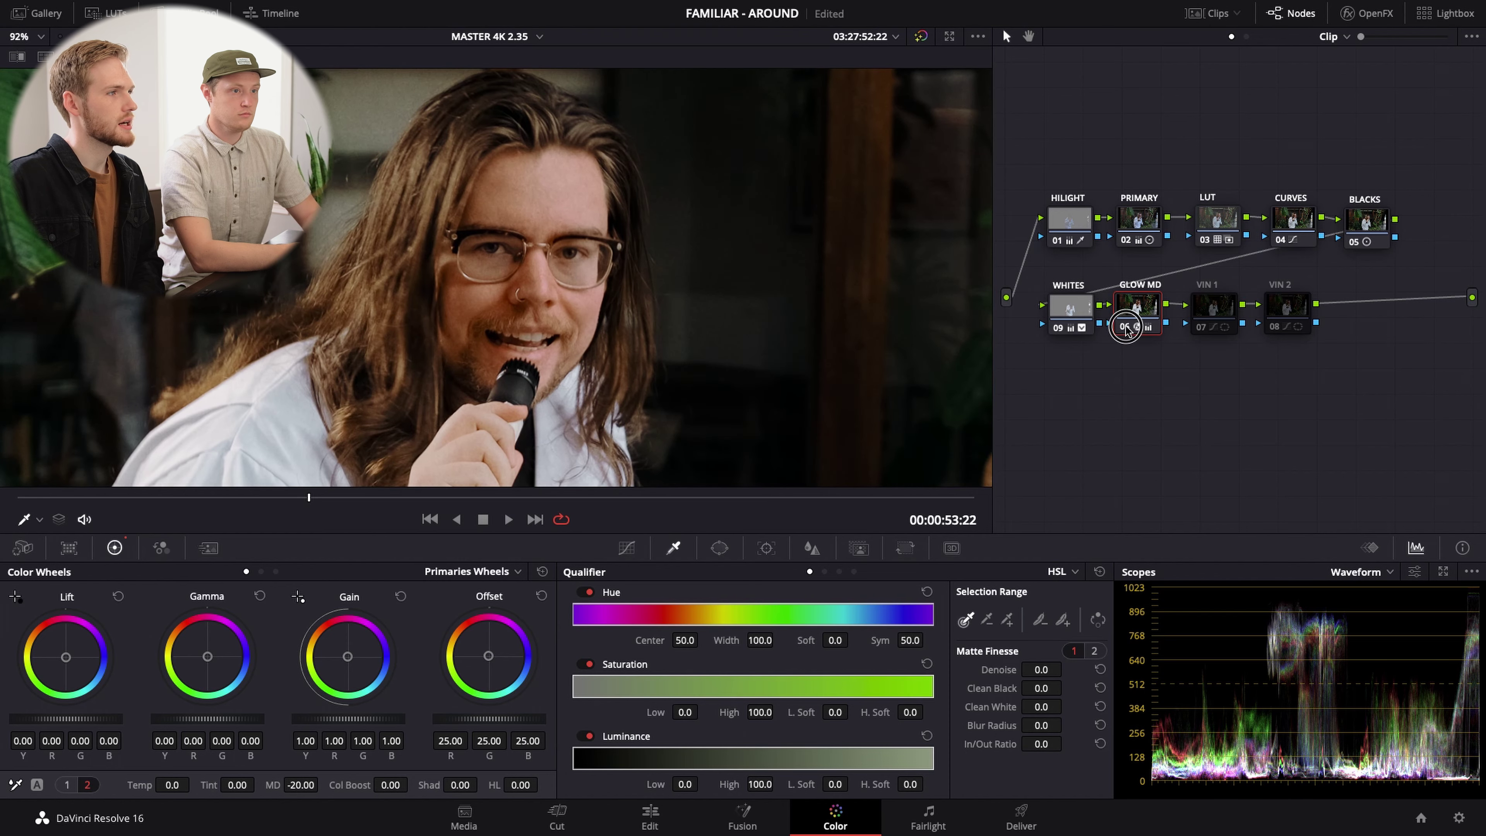
pyautogui.click(1124, 328)
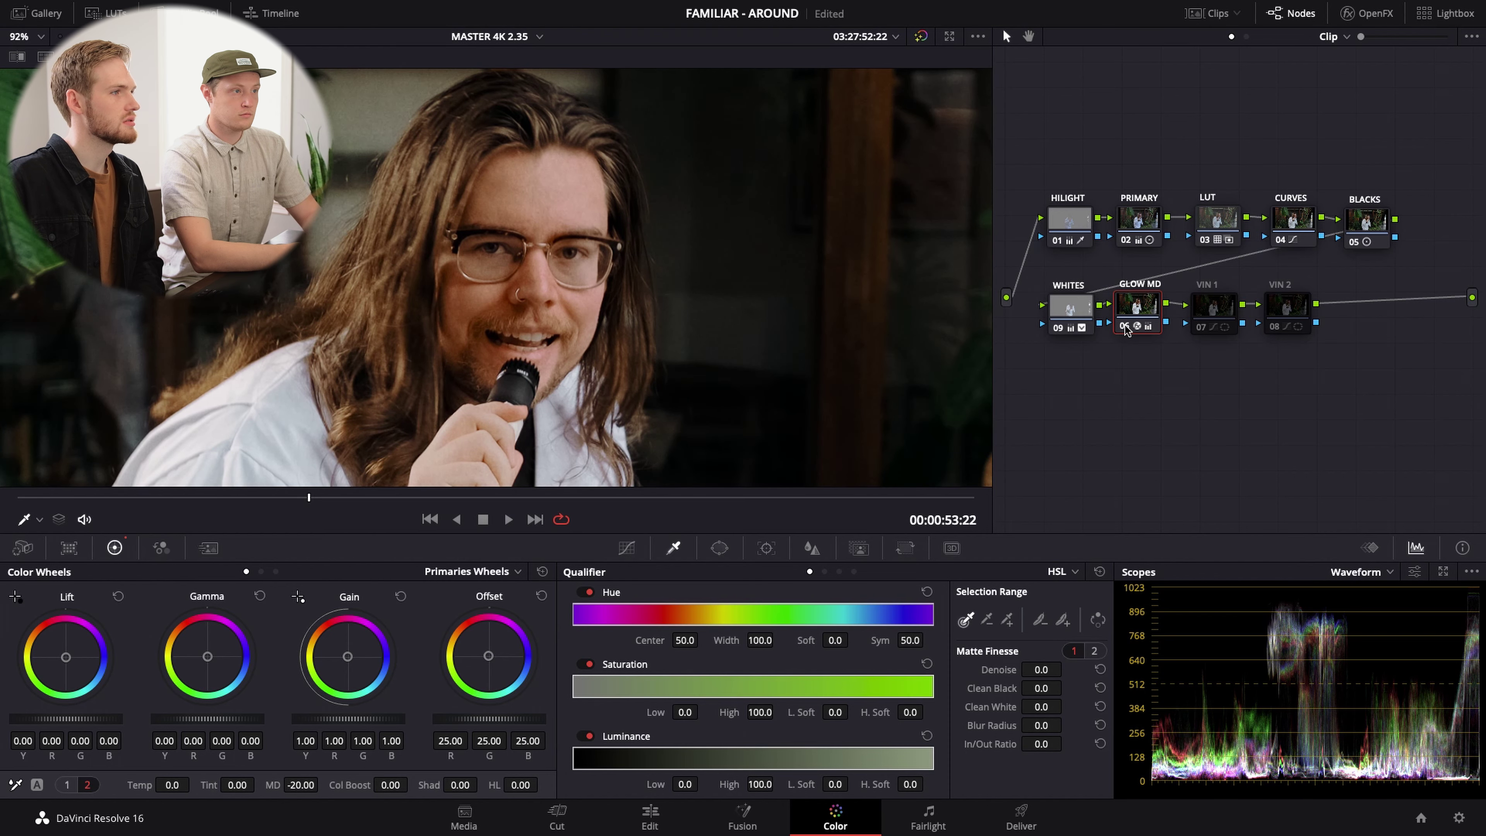
pyautogui.click(1124, 328)
pyautogui.click(1125, 327)
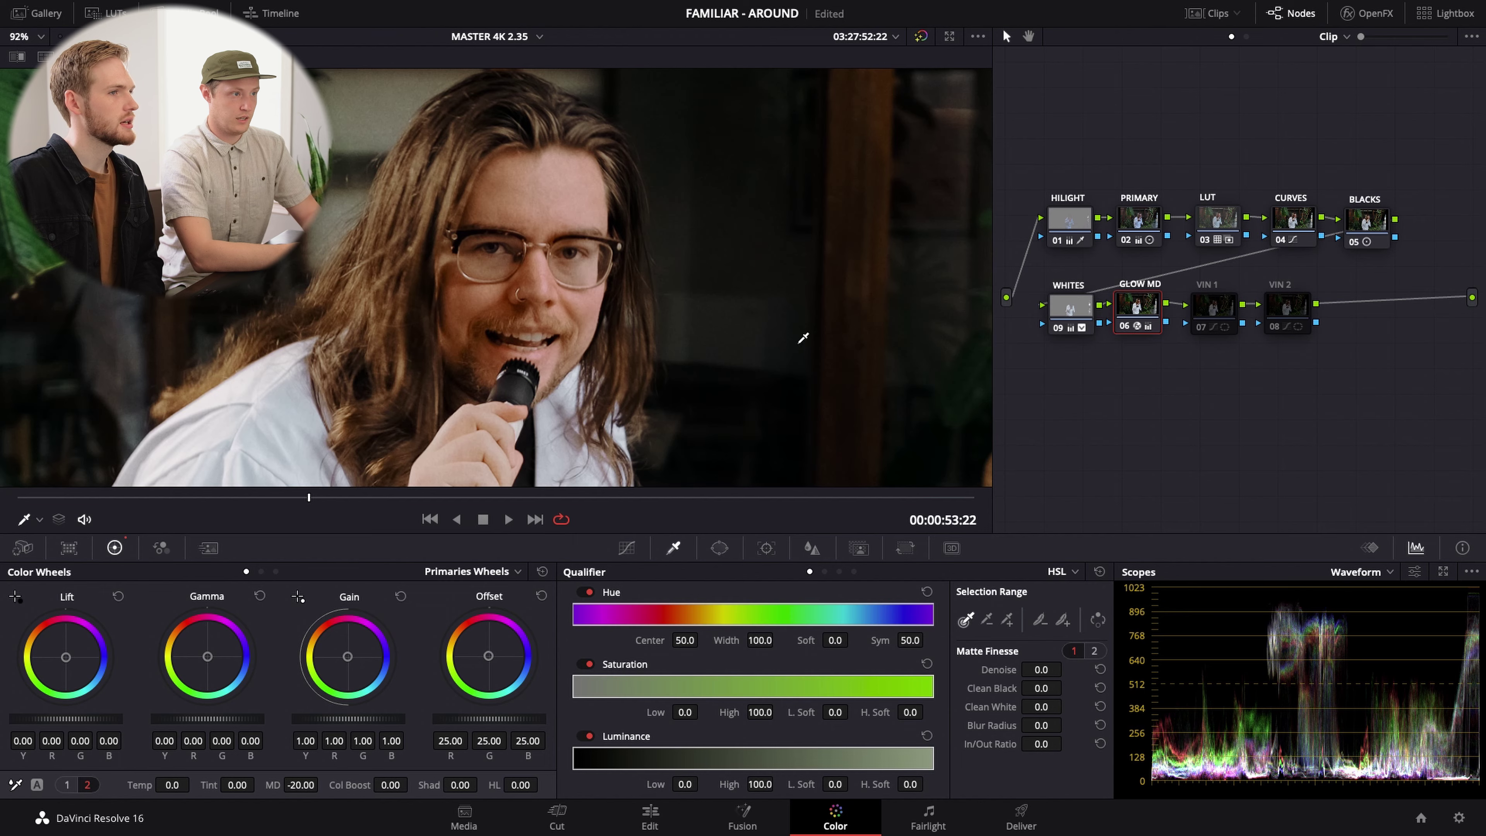
pyautogui.scroll(-6, 803, 338)
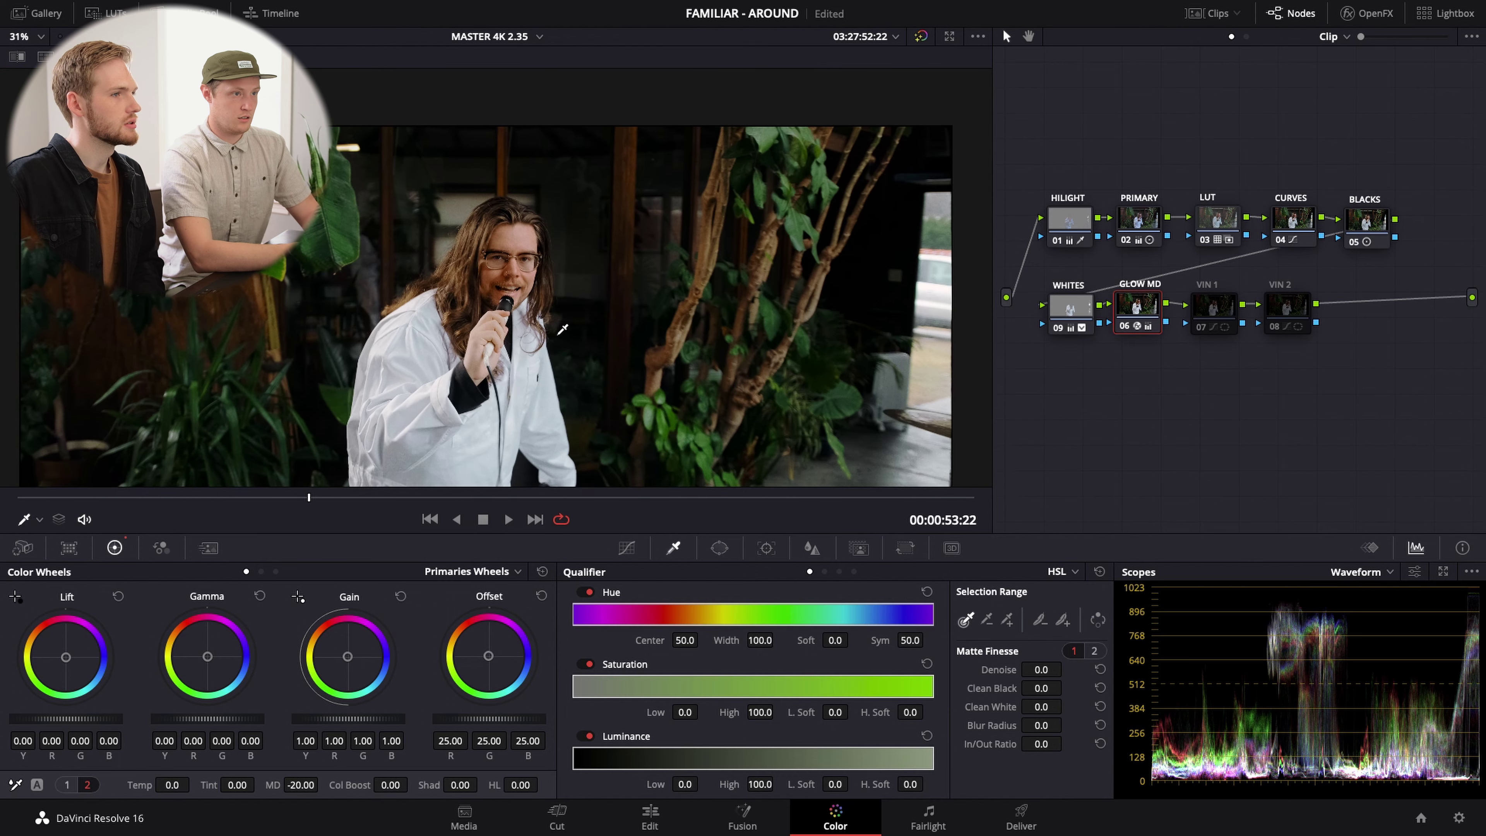
pyautogui.scroll(-1, 561, 332)
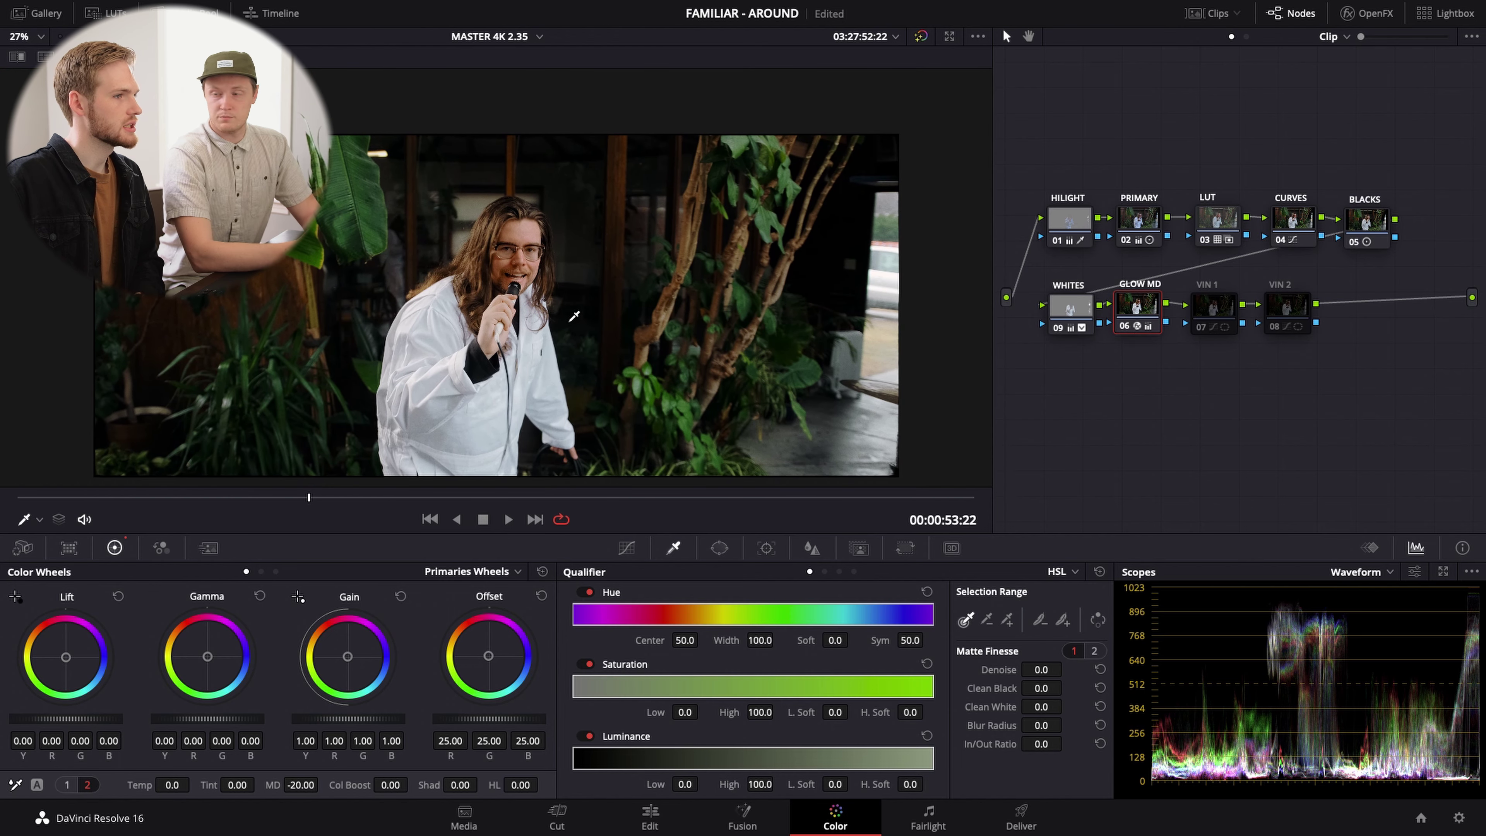
pyautogui.scroll(1, 577, 315)
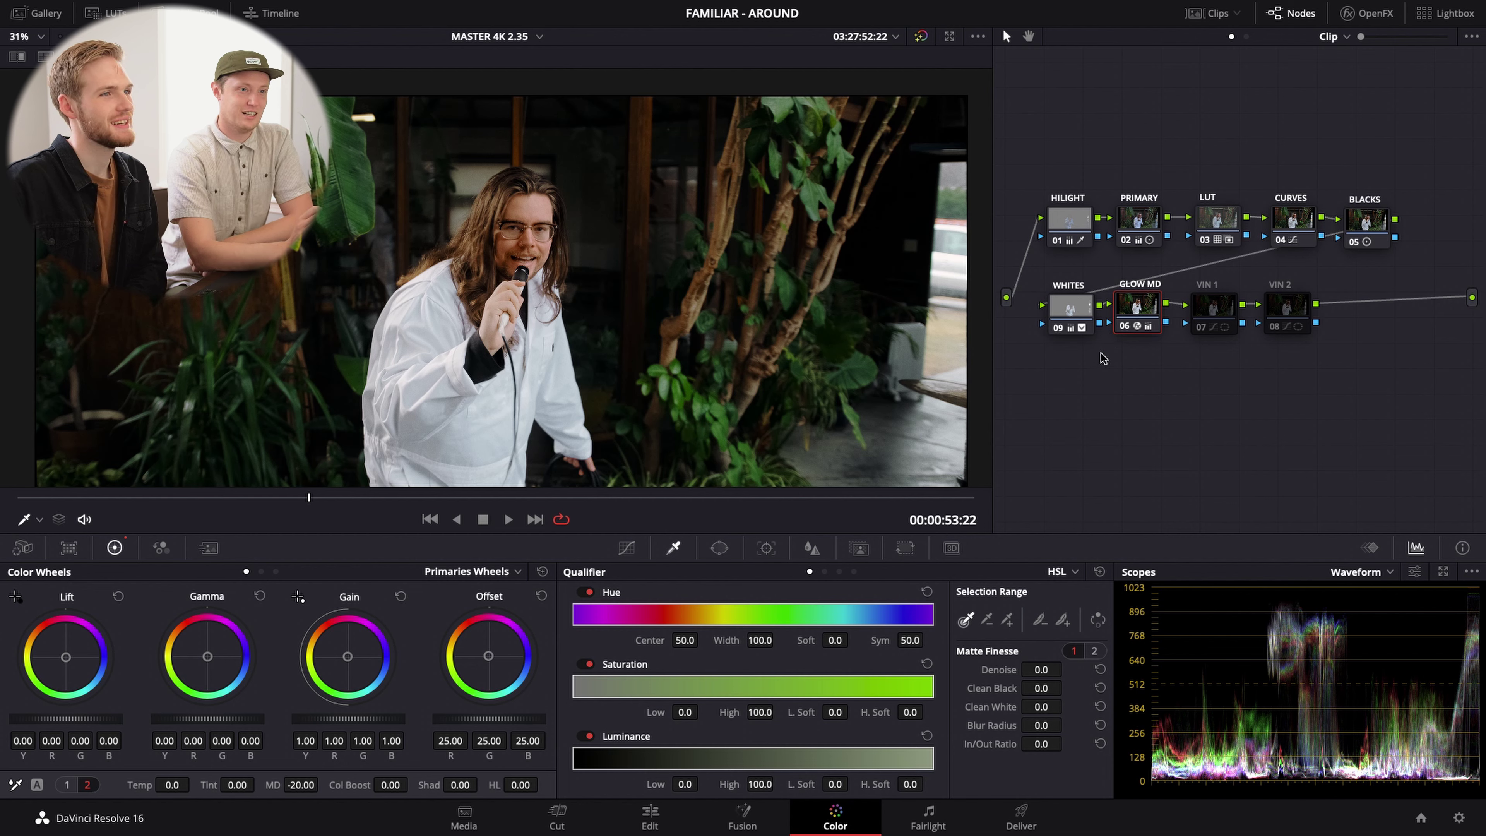
# - Open the GLOW MD Glow effect settings and compare the effect off and on, ending enabled
pyautogui.moveTo(1137, 308); pyautogui.dragTo(1140, 307)
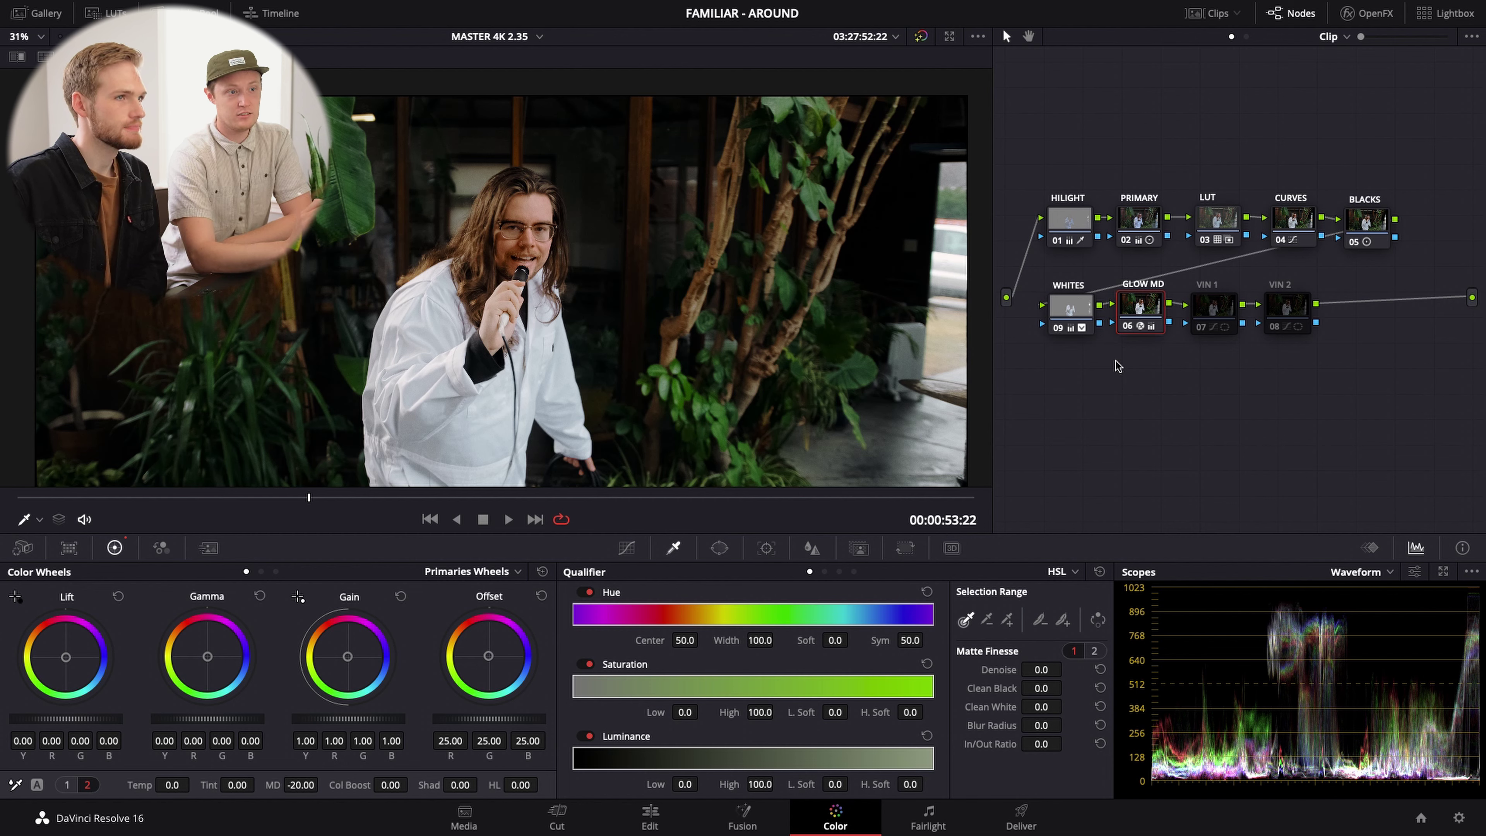
pyautogui.click(1366, 14)
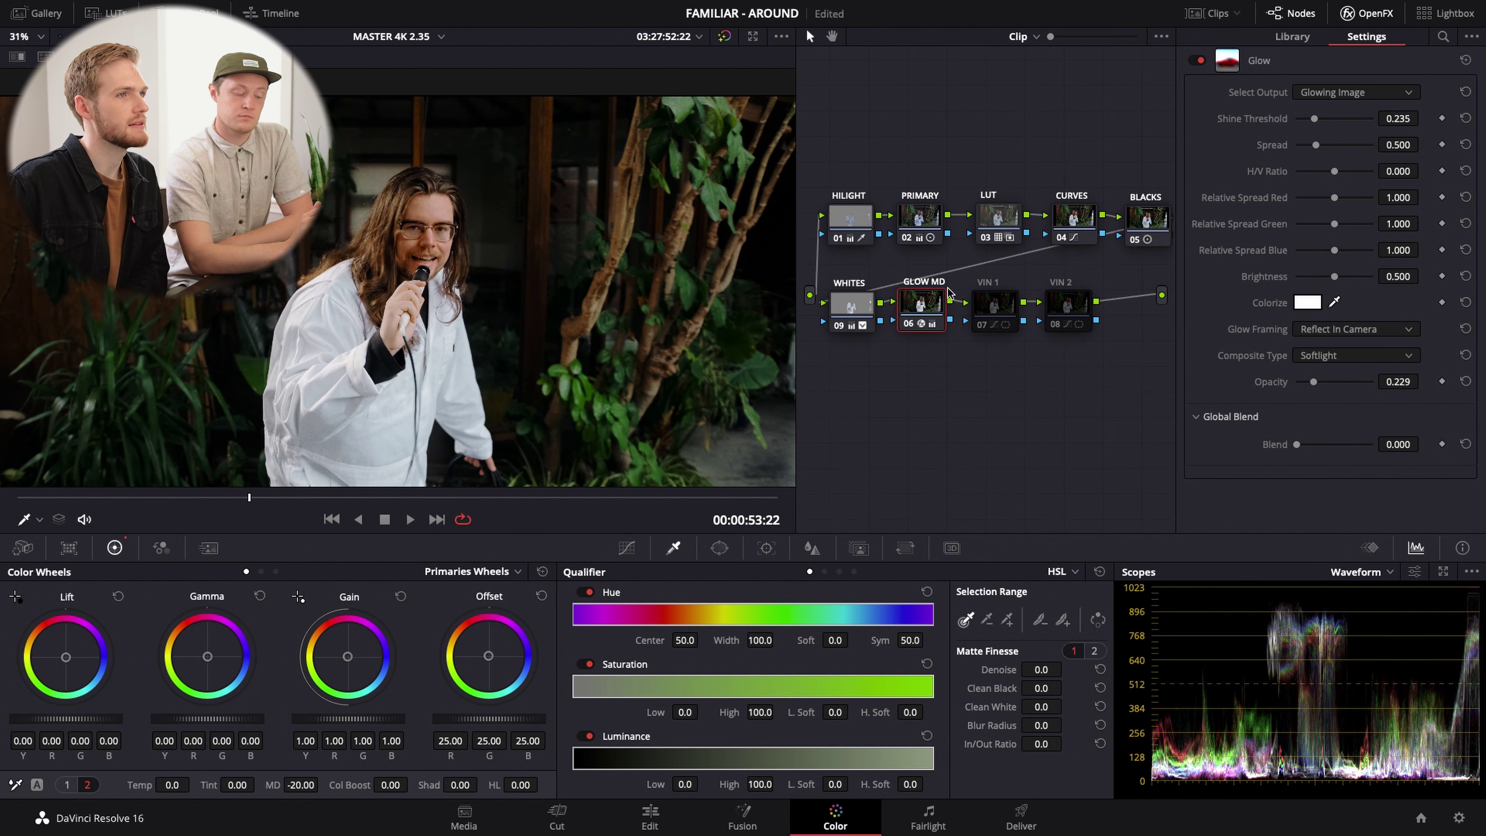
pyautogui.click(1198, 61)
pyautogui.click(1198, 61)
pyautogui.click(1198, 61)
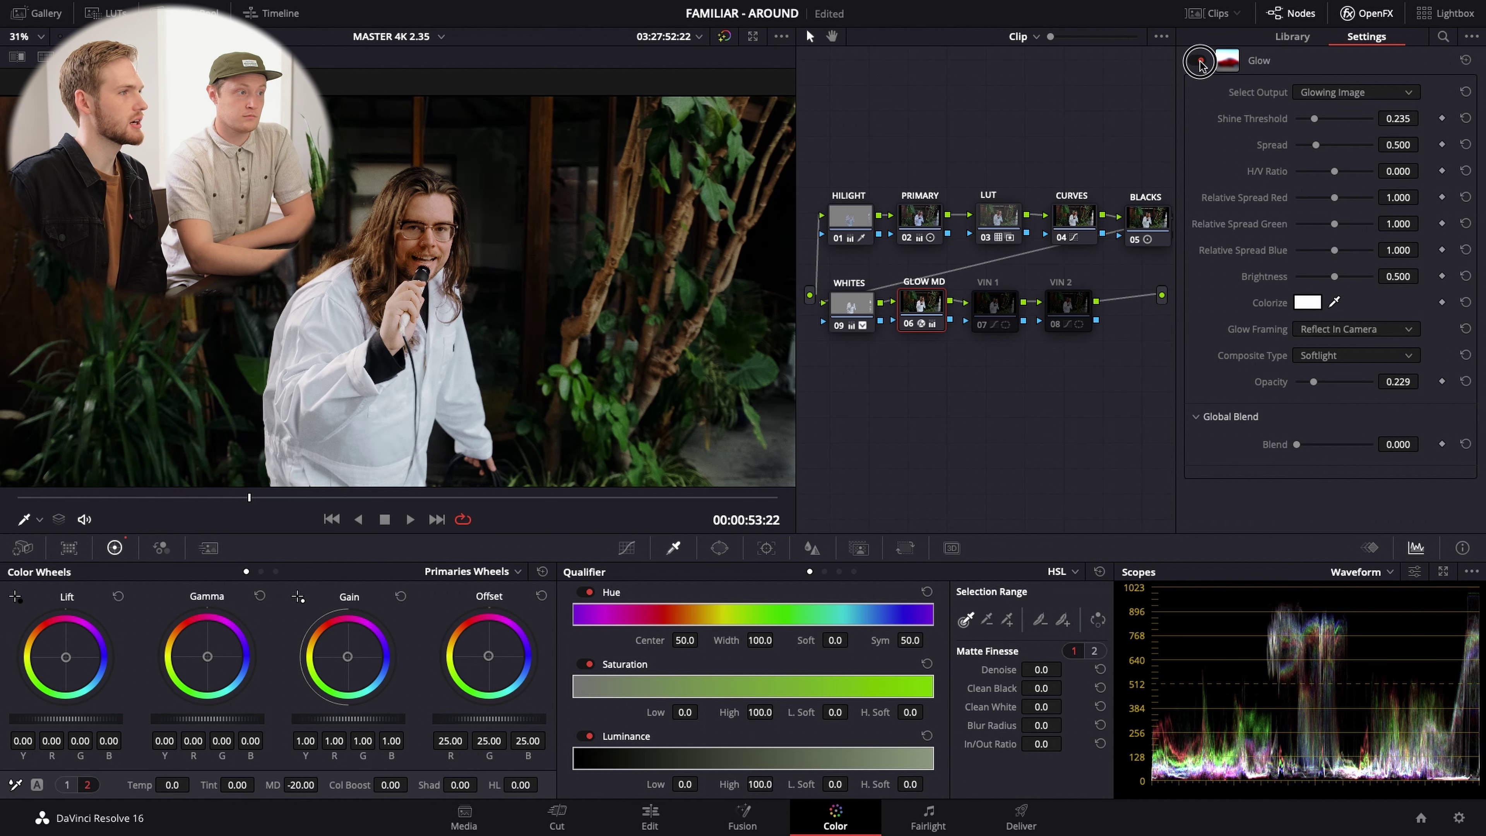
pyautogui.click(1196, 61)
pyautogui.click(1197, 61)
pyautogui.click(1196, 60)
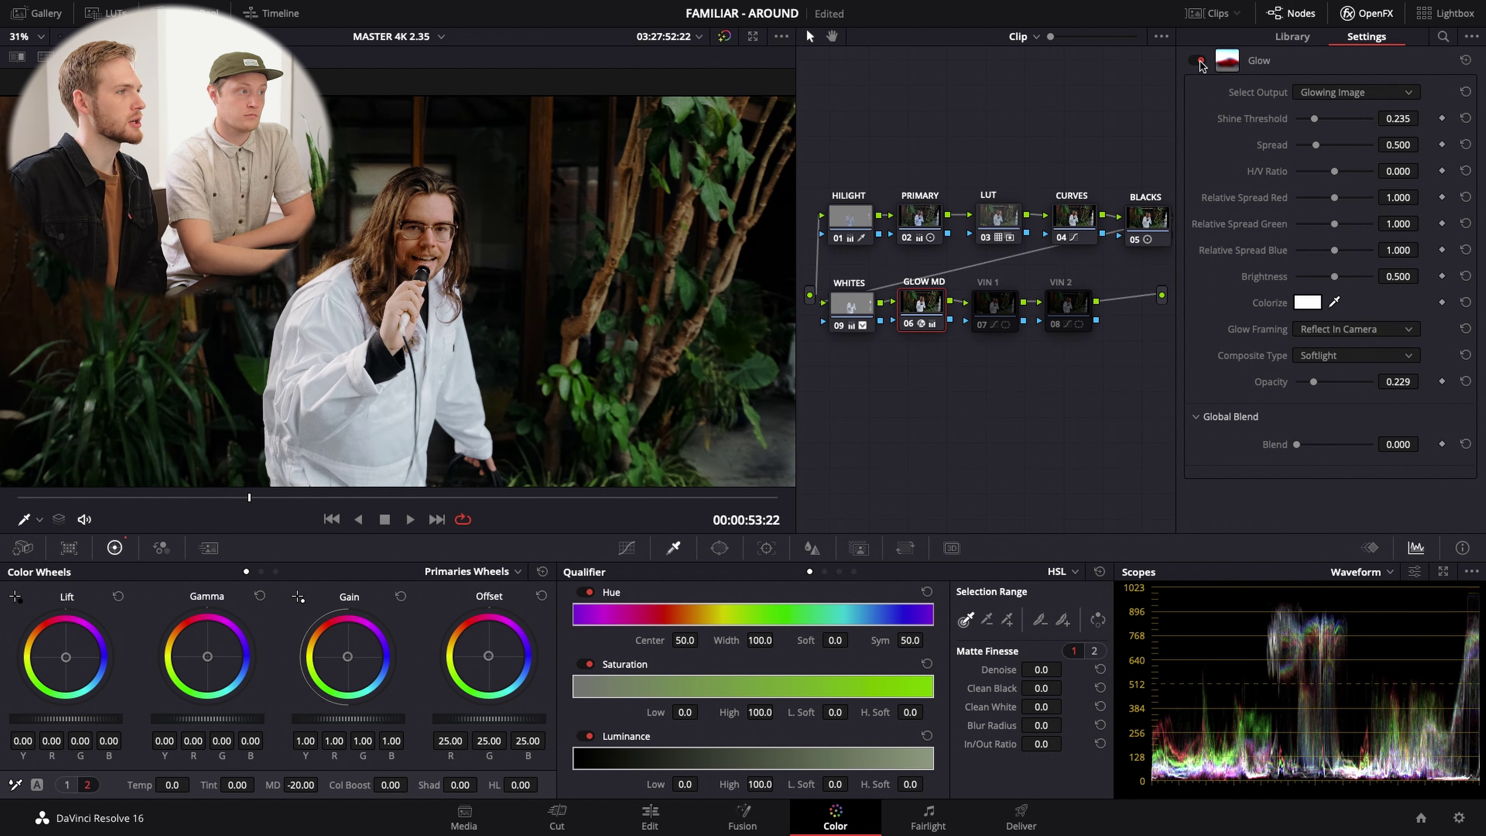
pyautogui.click(1197, 60)
pyautogui.click(1196, 60)
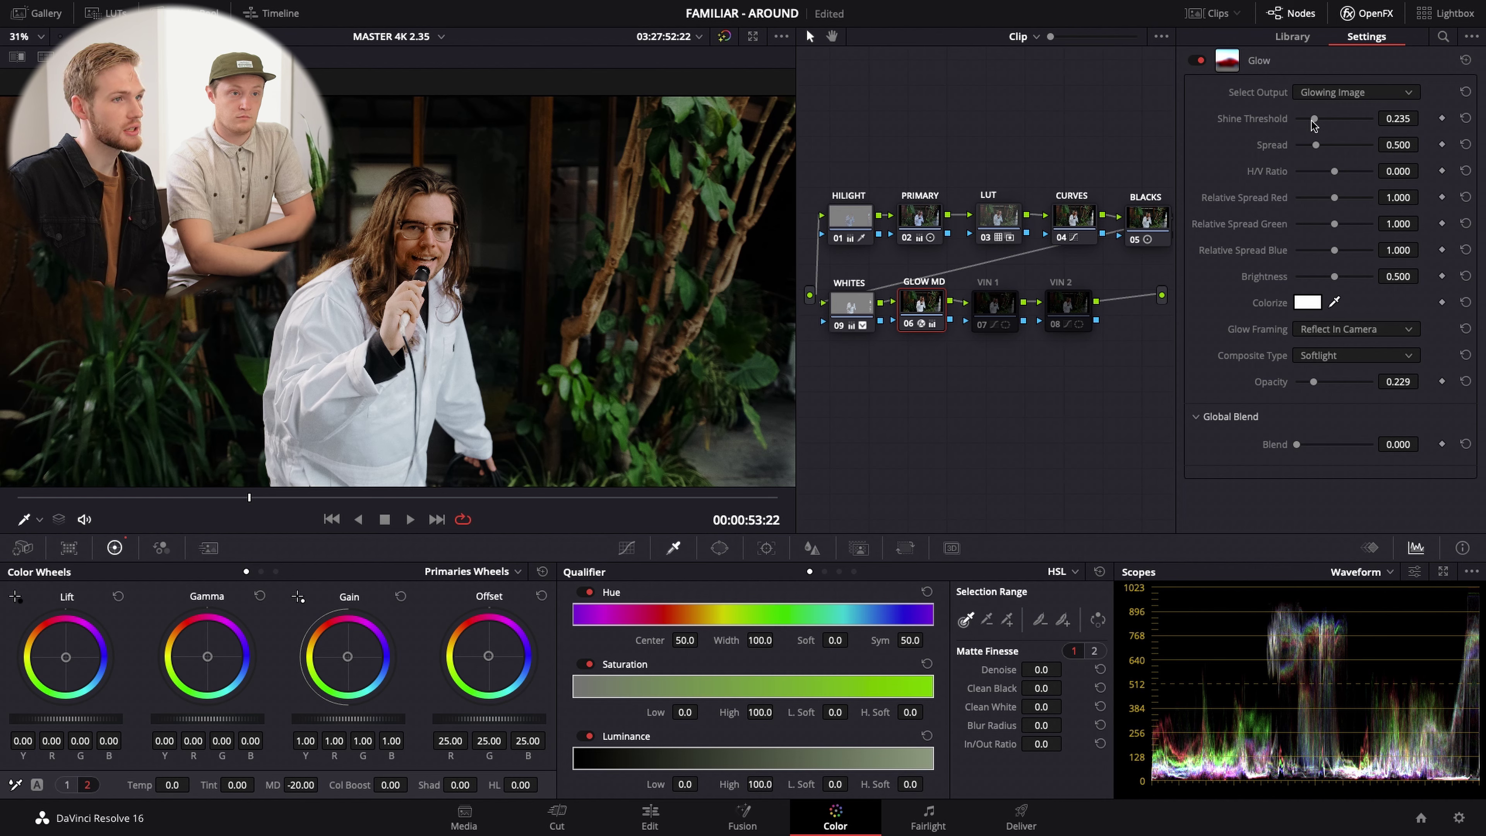
# - Try Normal and Add composite types, then set the glow's Composite Type to Softlight
pyautogui.click(1323, 358)
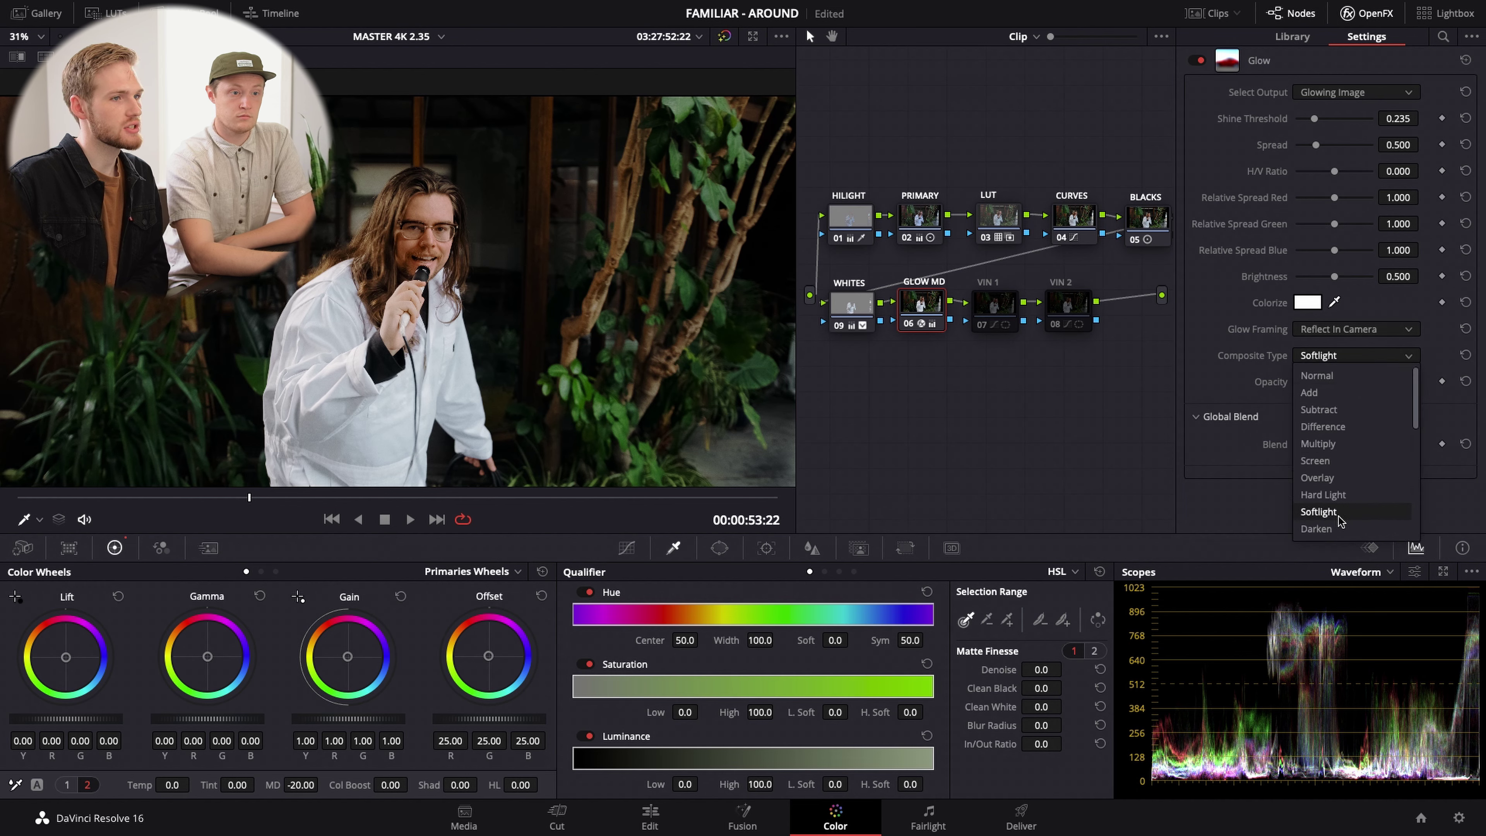
pyautogui.click(1318, 375)
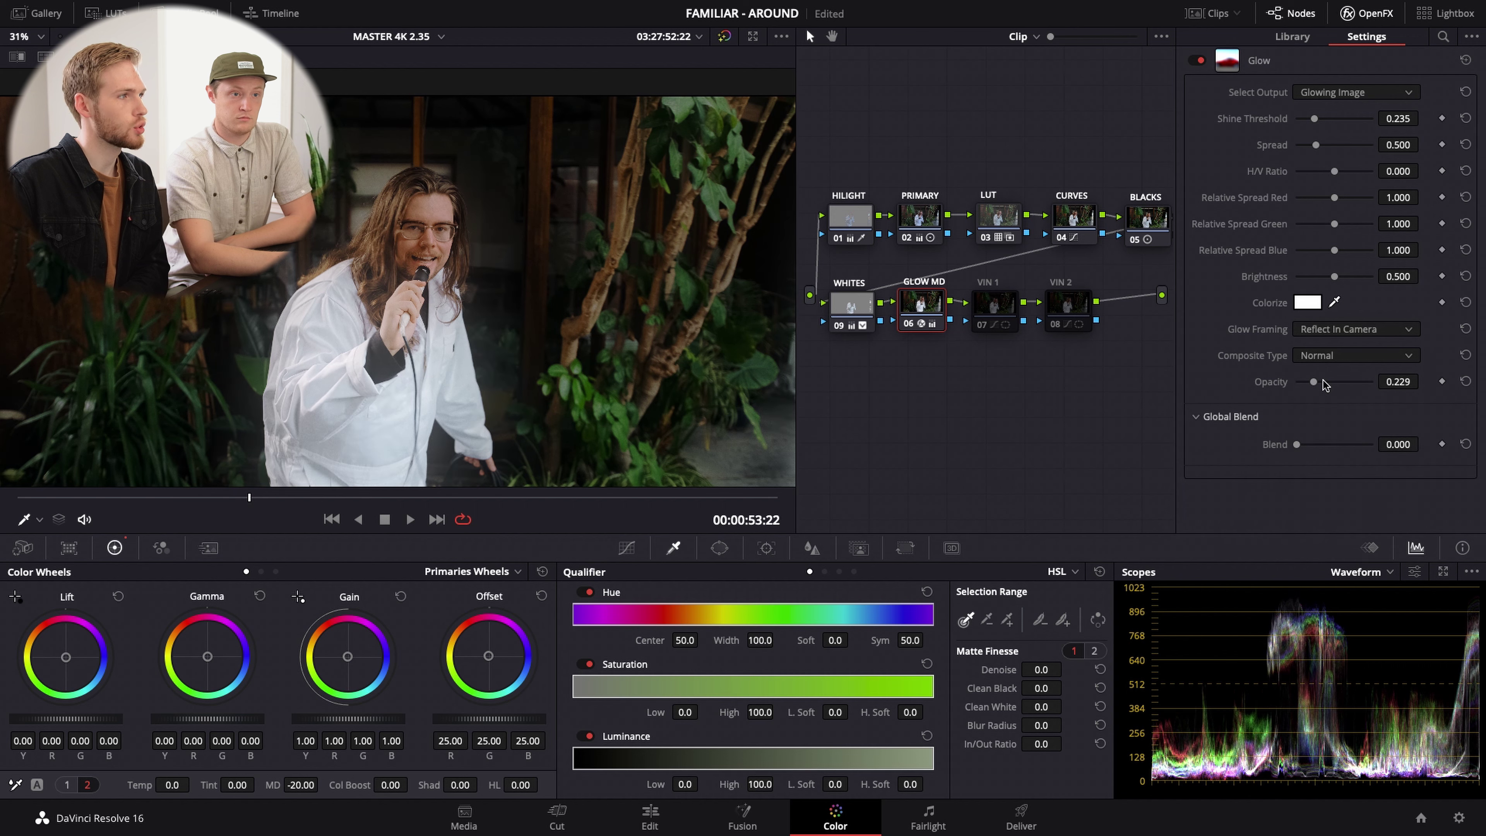
pyautogui.click(1343, 336)
pyautogui.click(1328, 329)
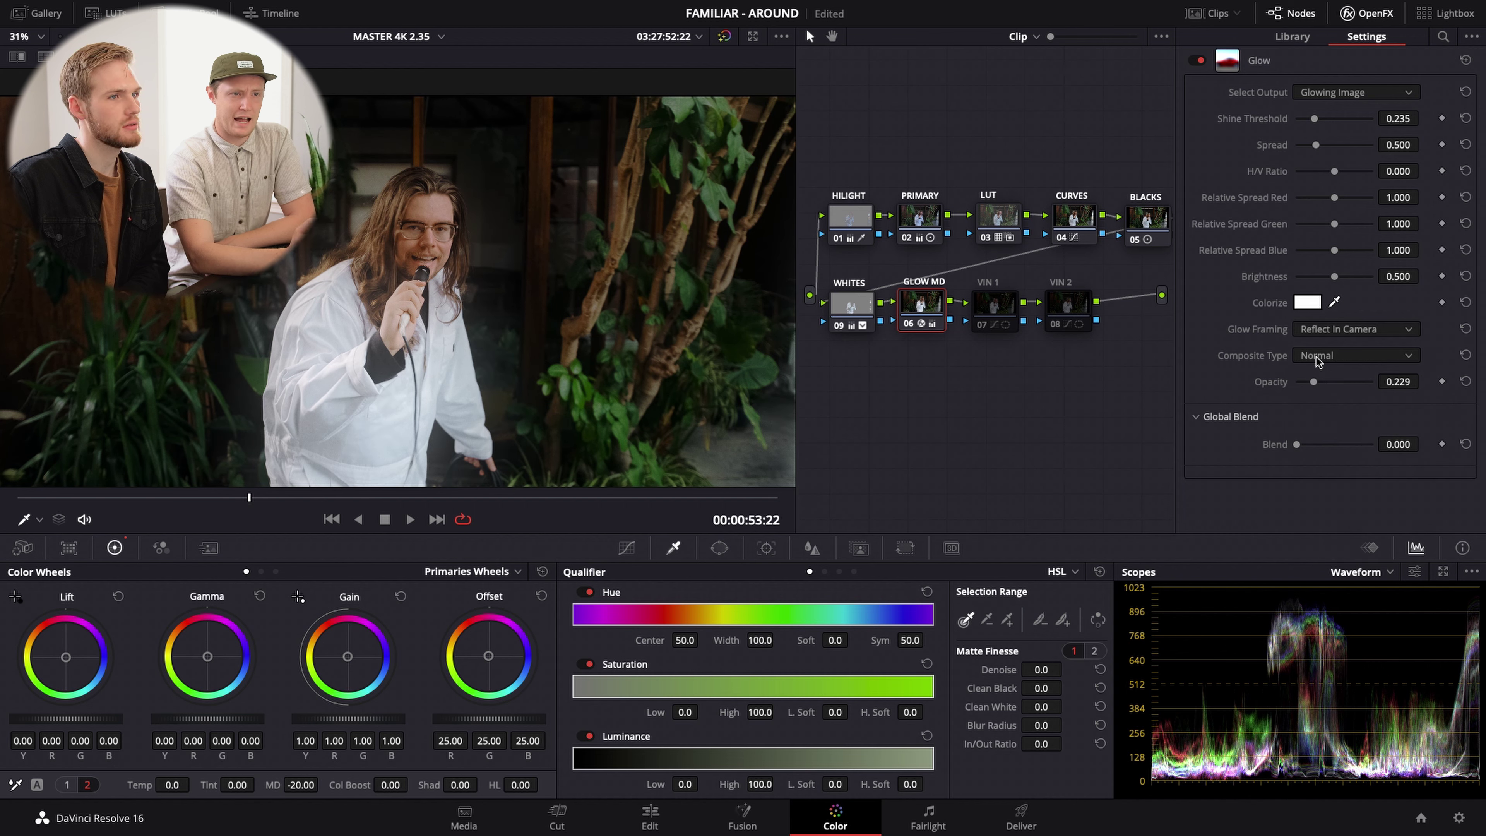
pyautogui.click(1324, 355)
pyautogui.click(1310, 392)
pyautogui.click(1324, 355)
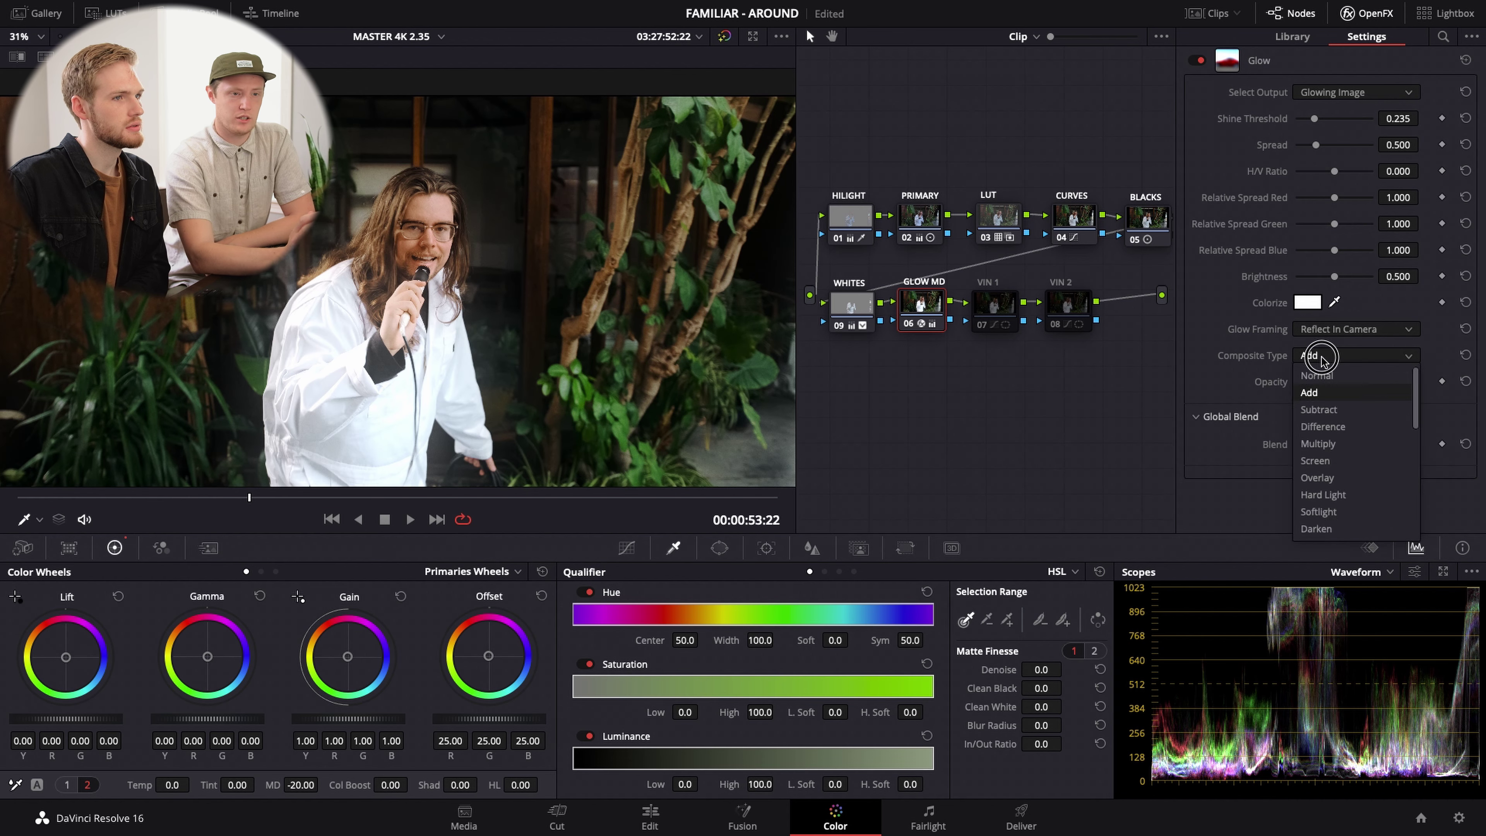
pyautogui.click(1325, 374)
pyautogui.click(1323, 355)
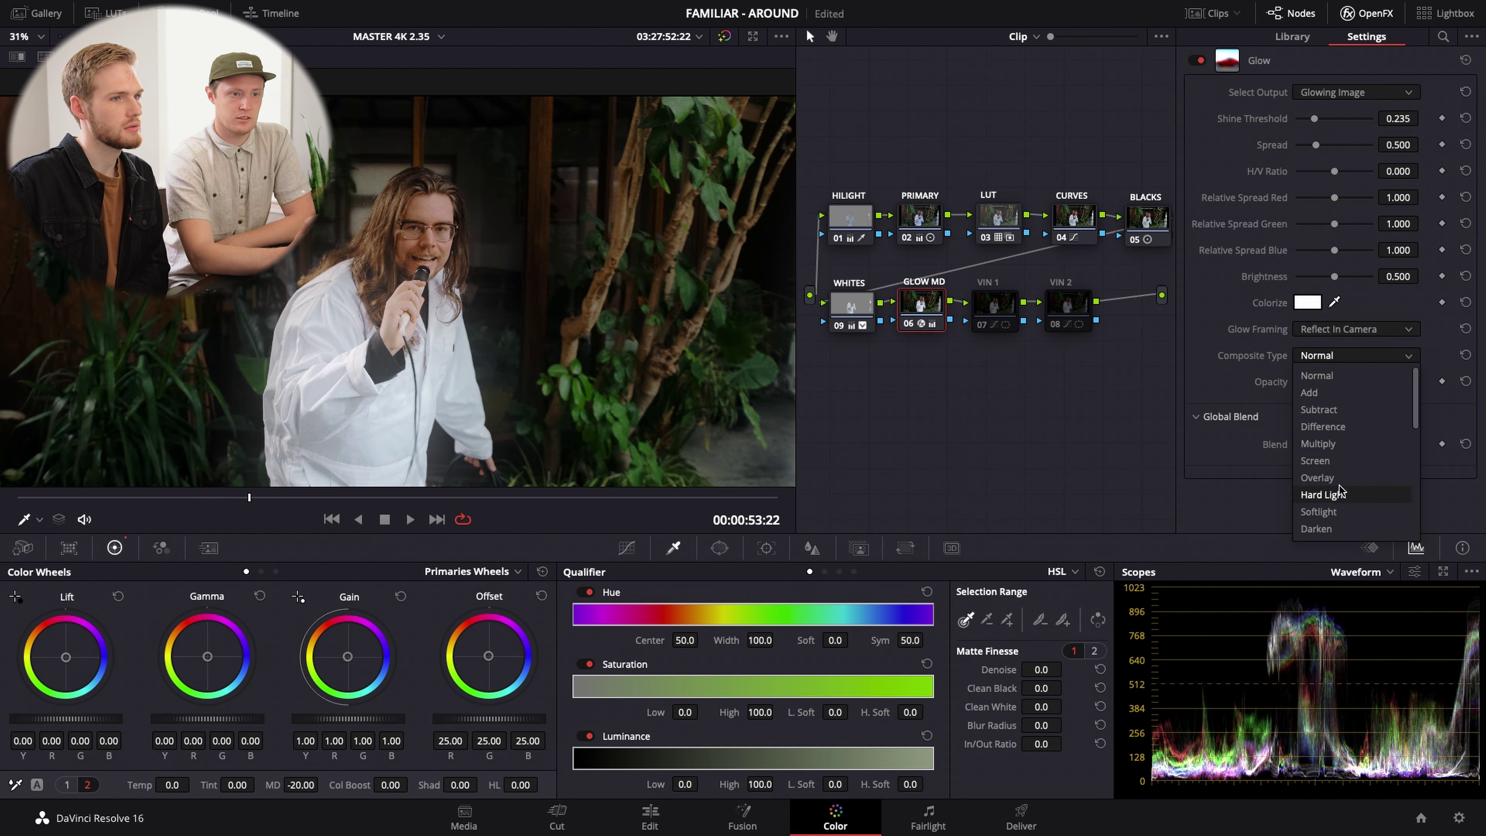
pyautogui.scroll(-3, 1339, 478)
pyautogui.scroll(-5, 1338, 479)
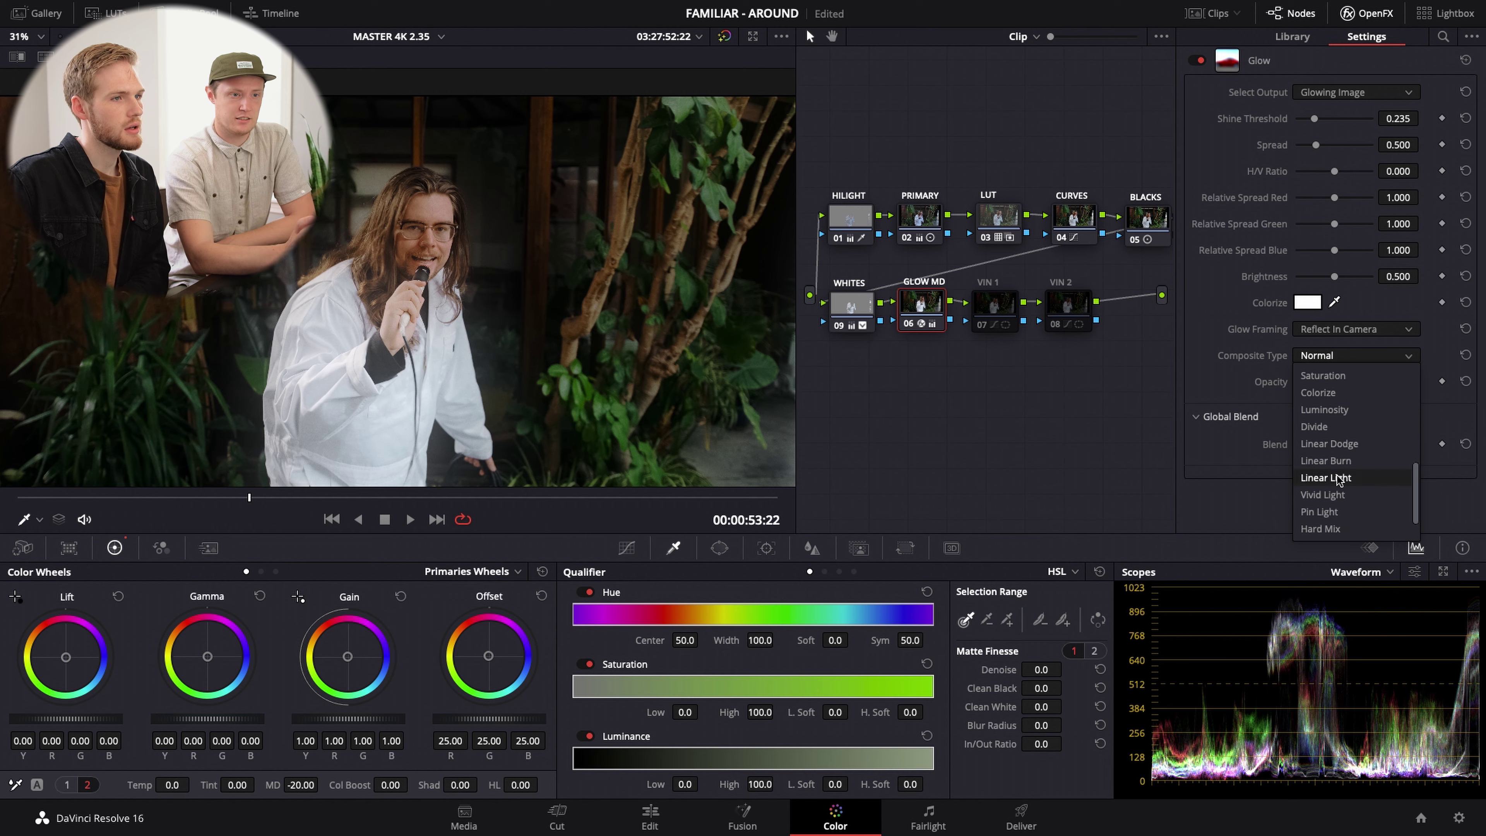
pyautogui.scroll(5, 1338, 479)
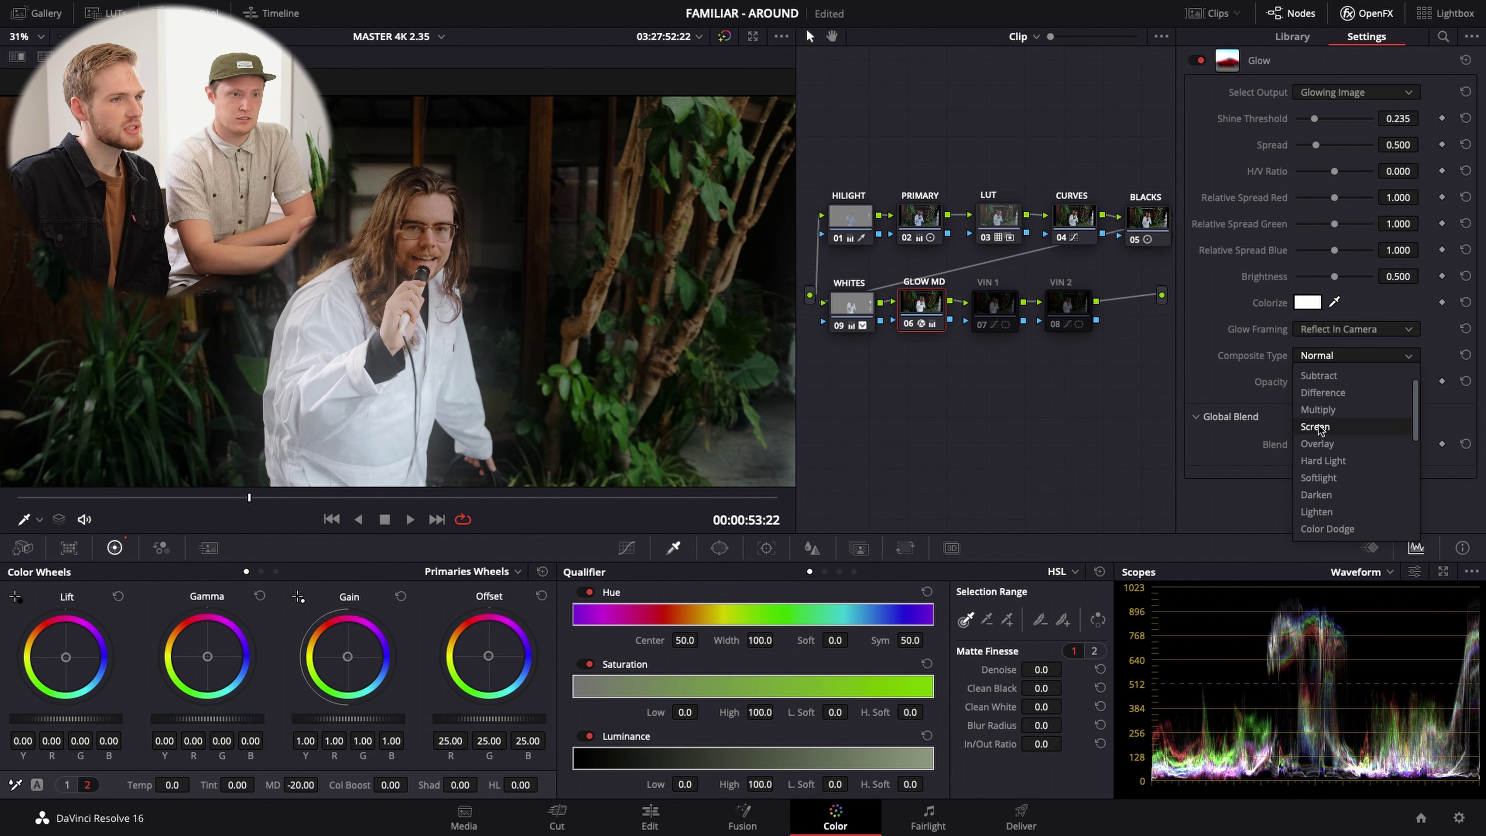
pyautogui.click(1345, 477)
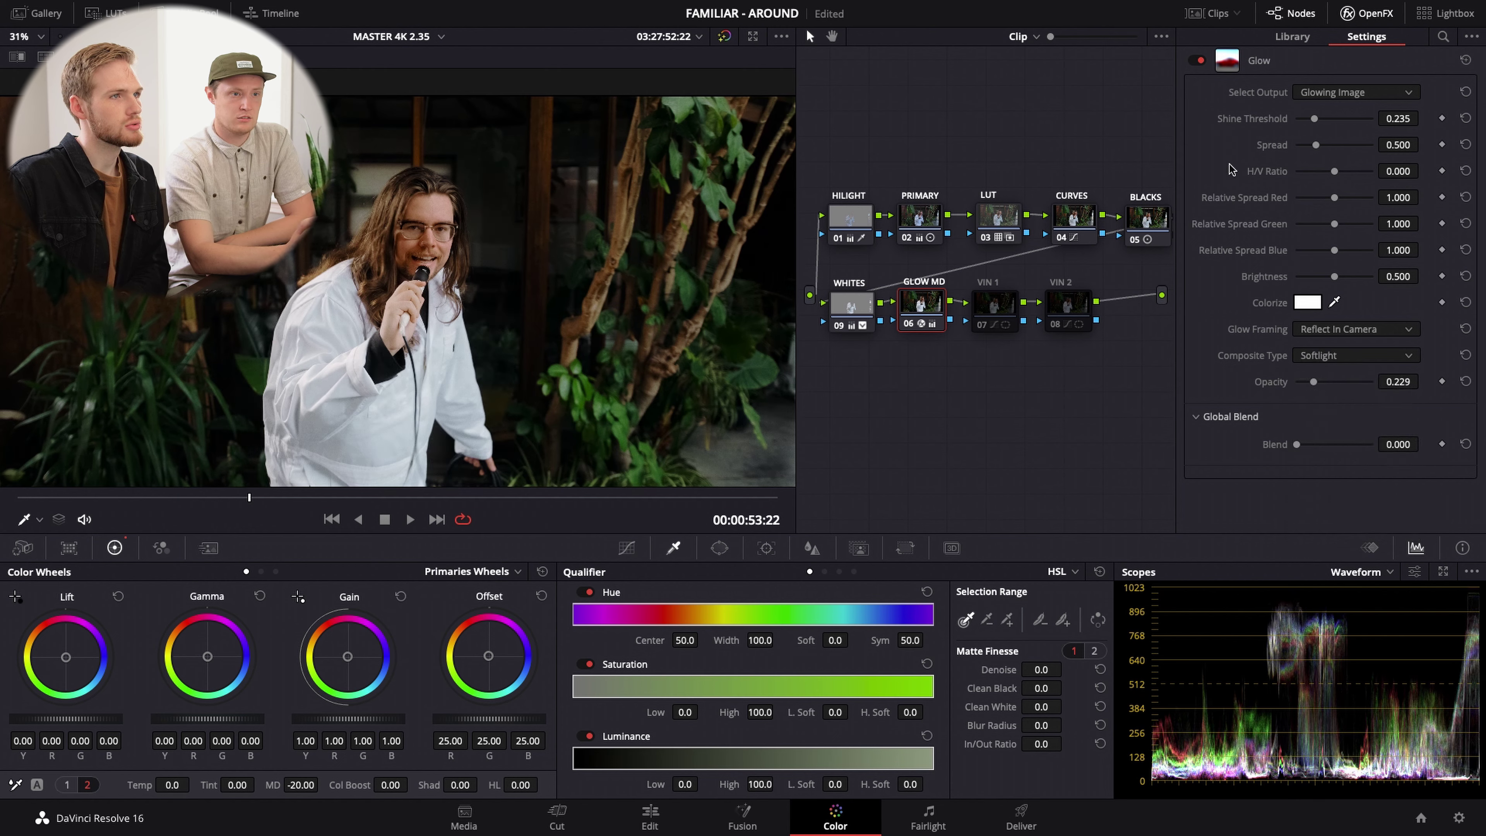
# - Compare the Softlight glow off and on, leaving the effect active
pyautogui.click(1195, 61)
pyautogui.click(1195, 61)
pyautogui.click(1195, 60)
pyautogui.click(1195, 61)
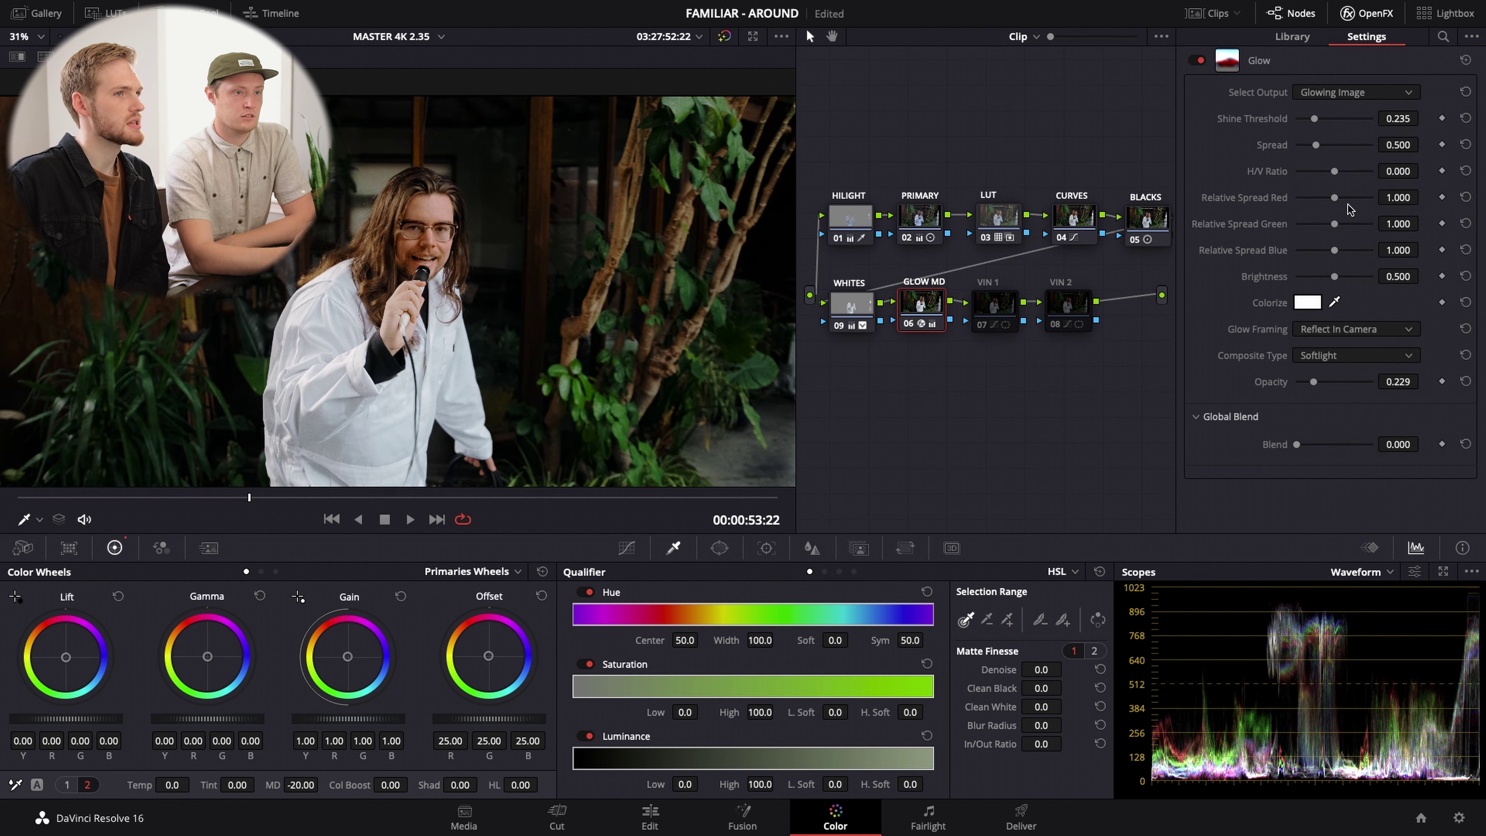
# - Restore the glow's Shine Threshold to 0.266 after a trial drag, and raise Opacity to 0.285
pyautogui.moveTo(1314, 118)
pyautogui.mouseDown()
pyautogui.moveTo(1345, 120)
pyautogui.moveTo(1312, 120)
pyautogui.mouseUp()
pyautogui.hotkey('ctrl', 'z')
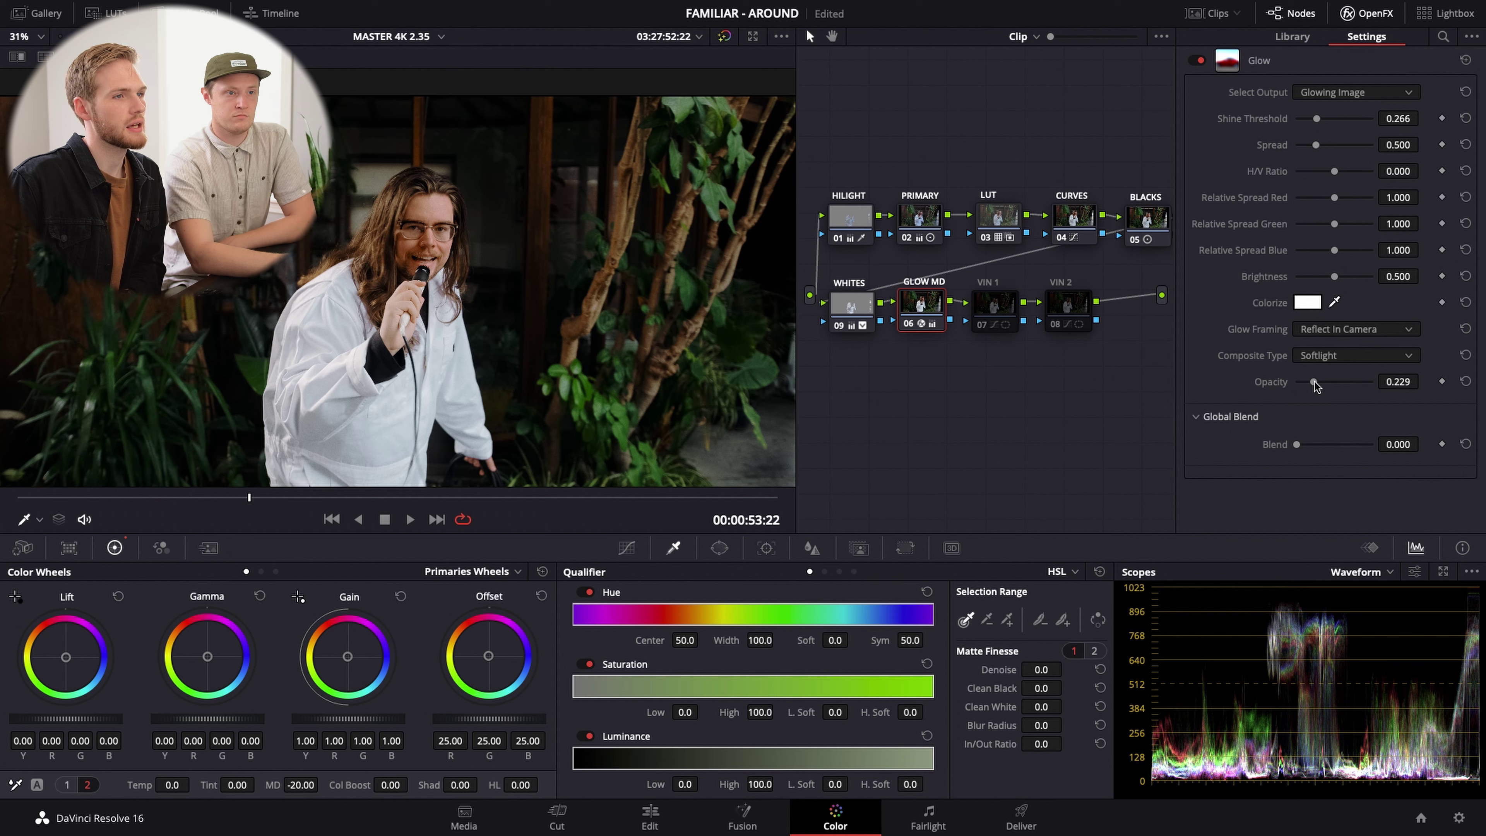
pyautogui.moveTo(1314, 381); pyautogui.dragTo(1326, 390)
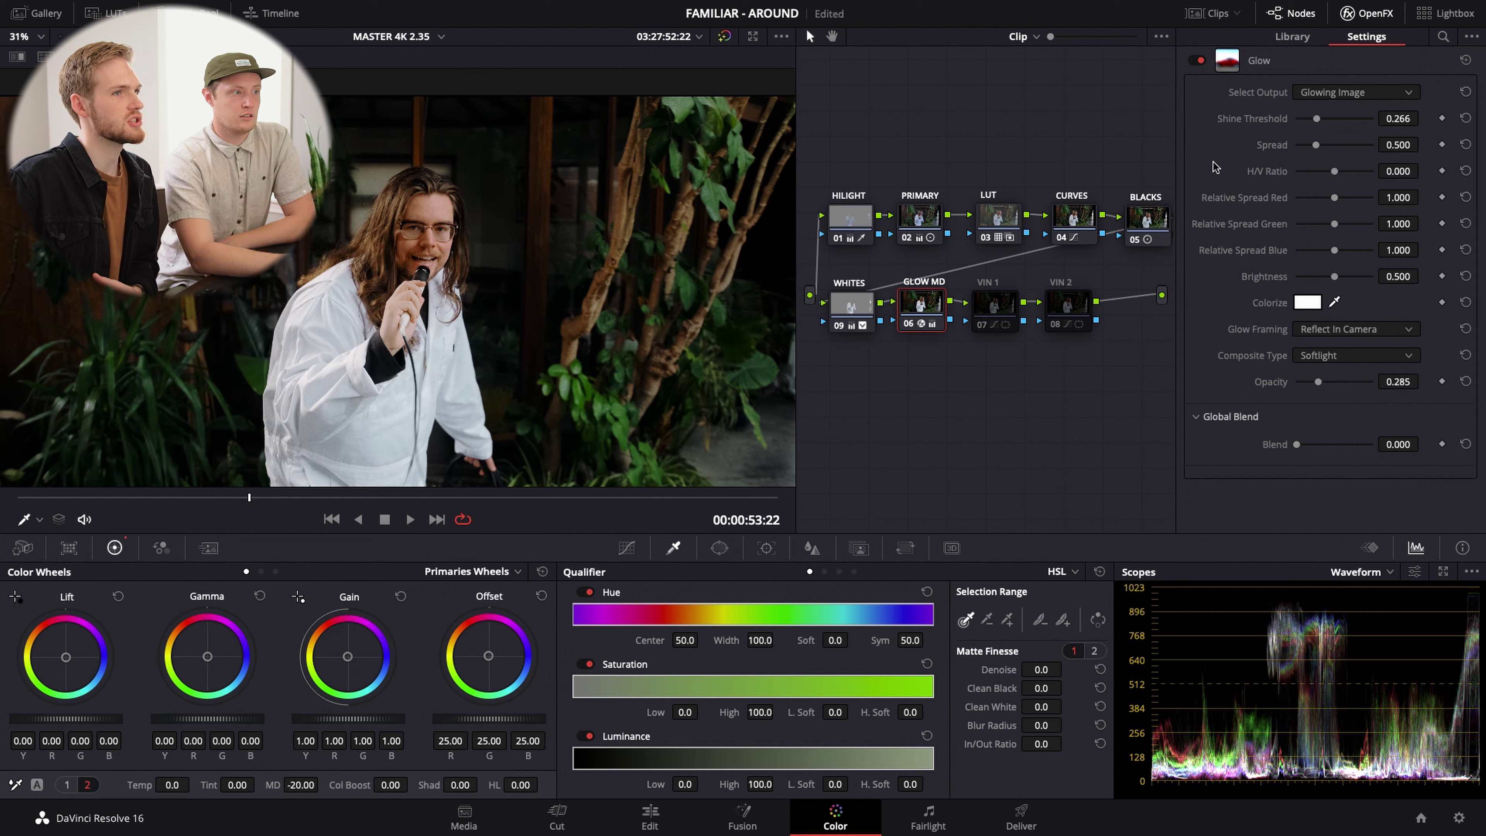
pyautogui.click(1198, 60)
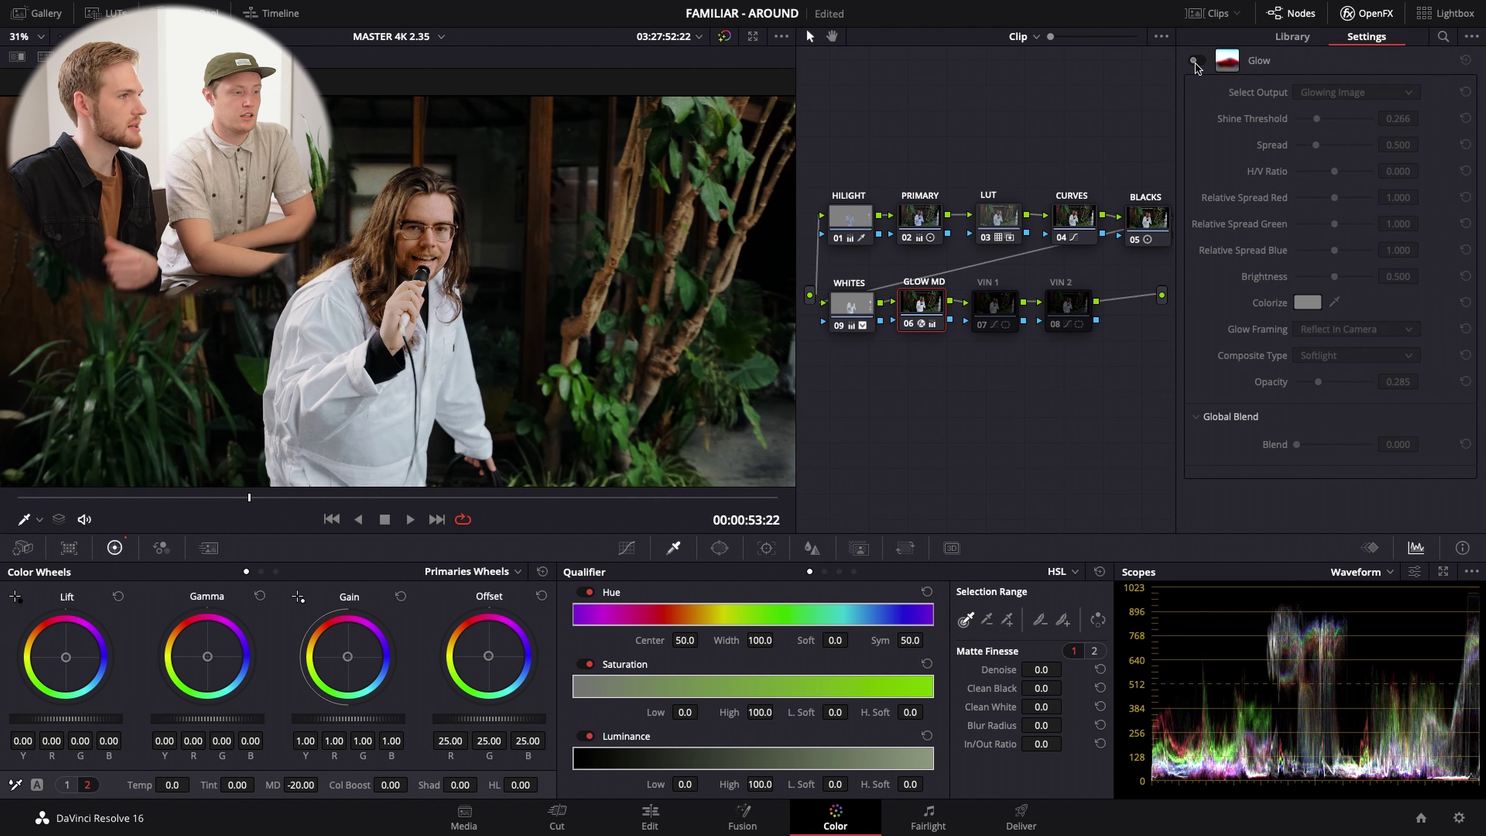
pyautogui.click(1198, 60)
pyautogui.scroll(-1, 380, 382)
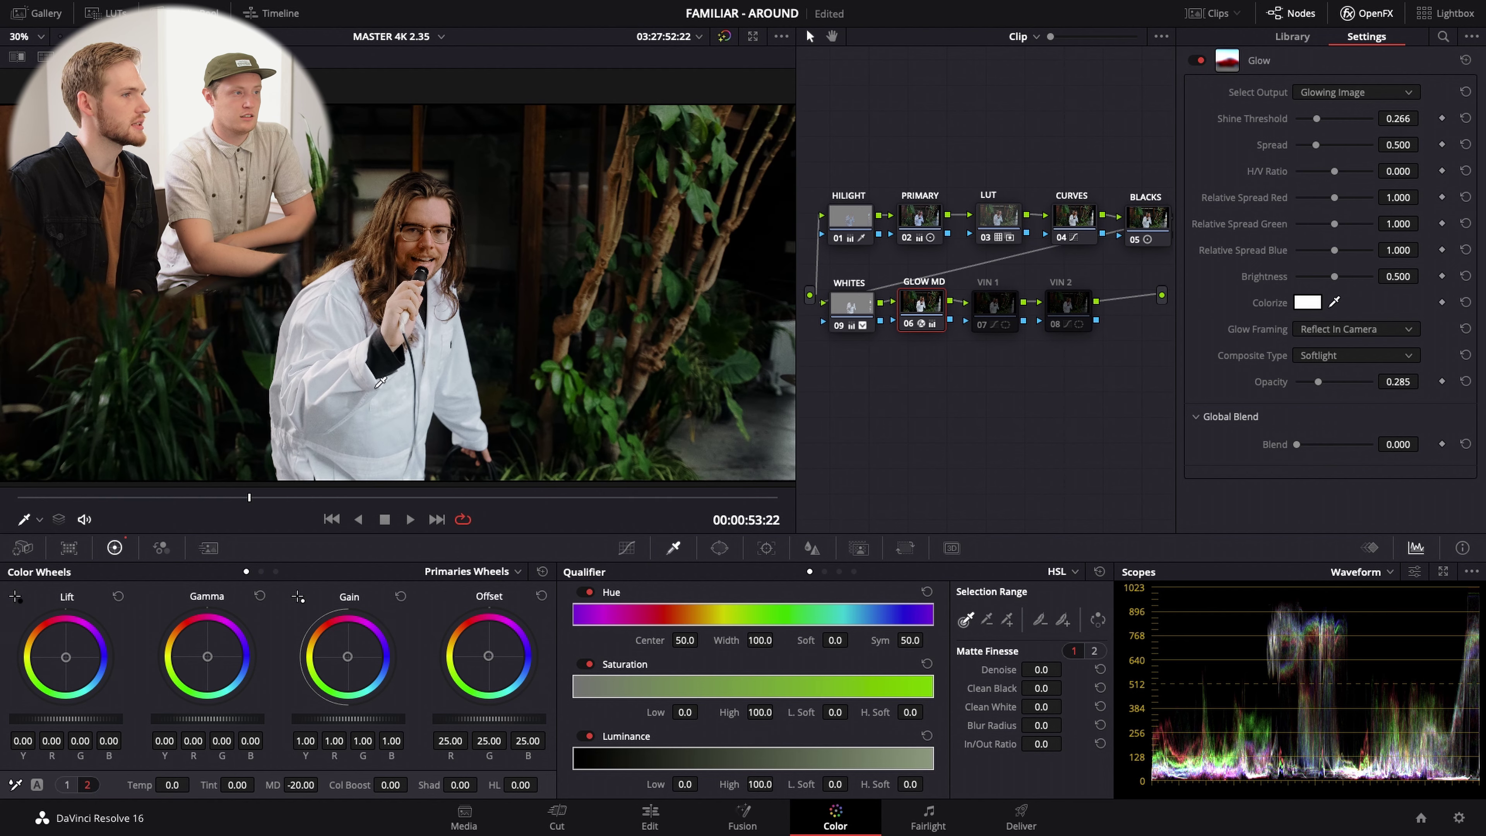
pyautogui.click(1196, 61)
pyautogui.click(1196, 61)
pyautogui.click(1196, 61)
pyautogui.click(1196, 61)
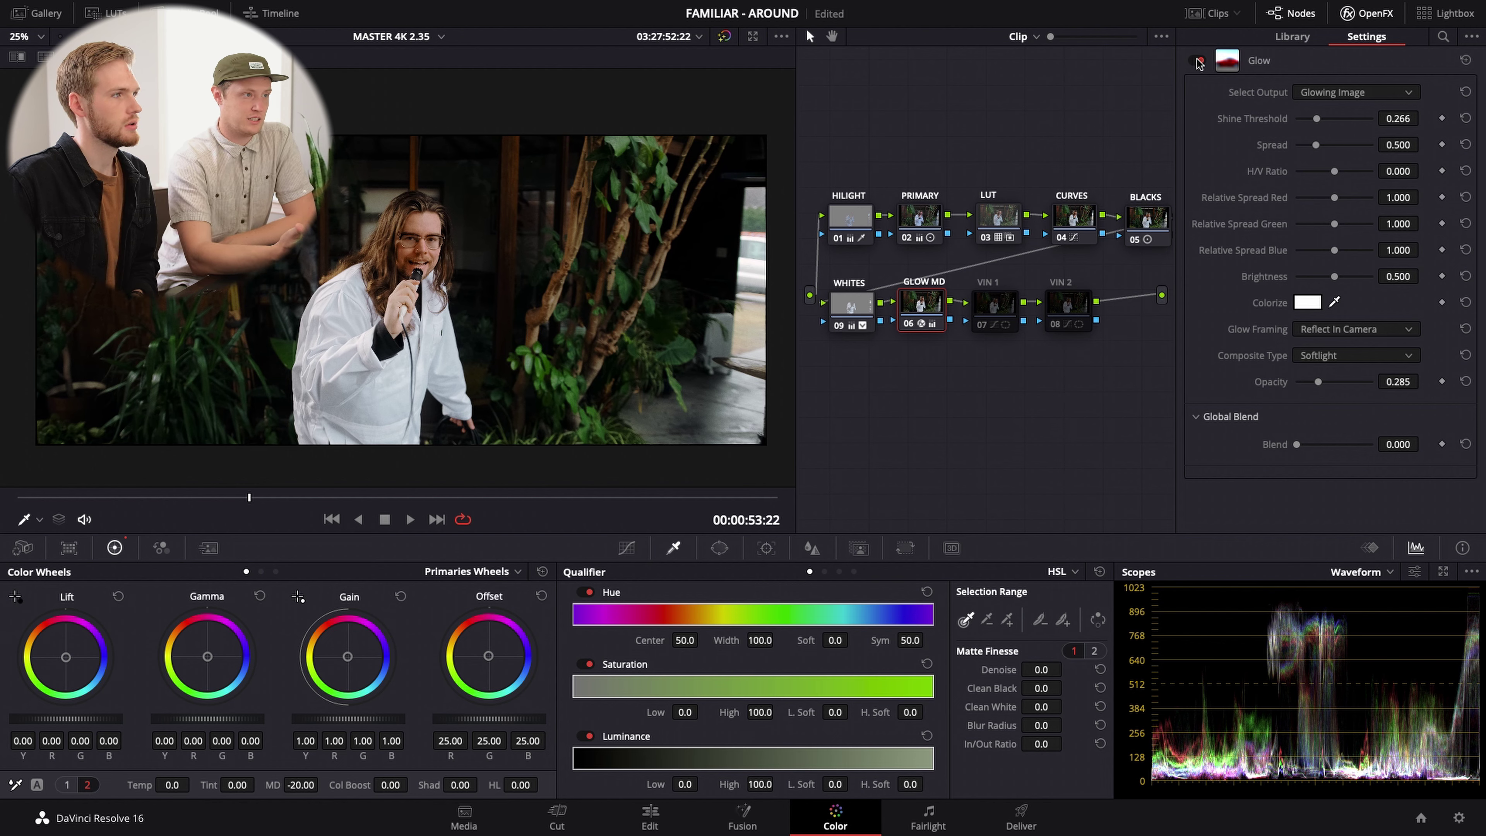
pyautogui.click(1197, 60)
pyautogui.click(1196, 61)
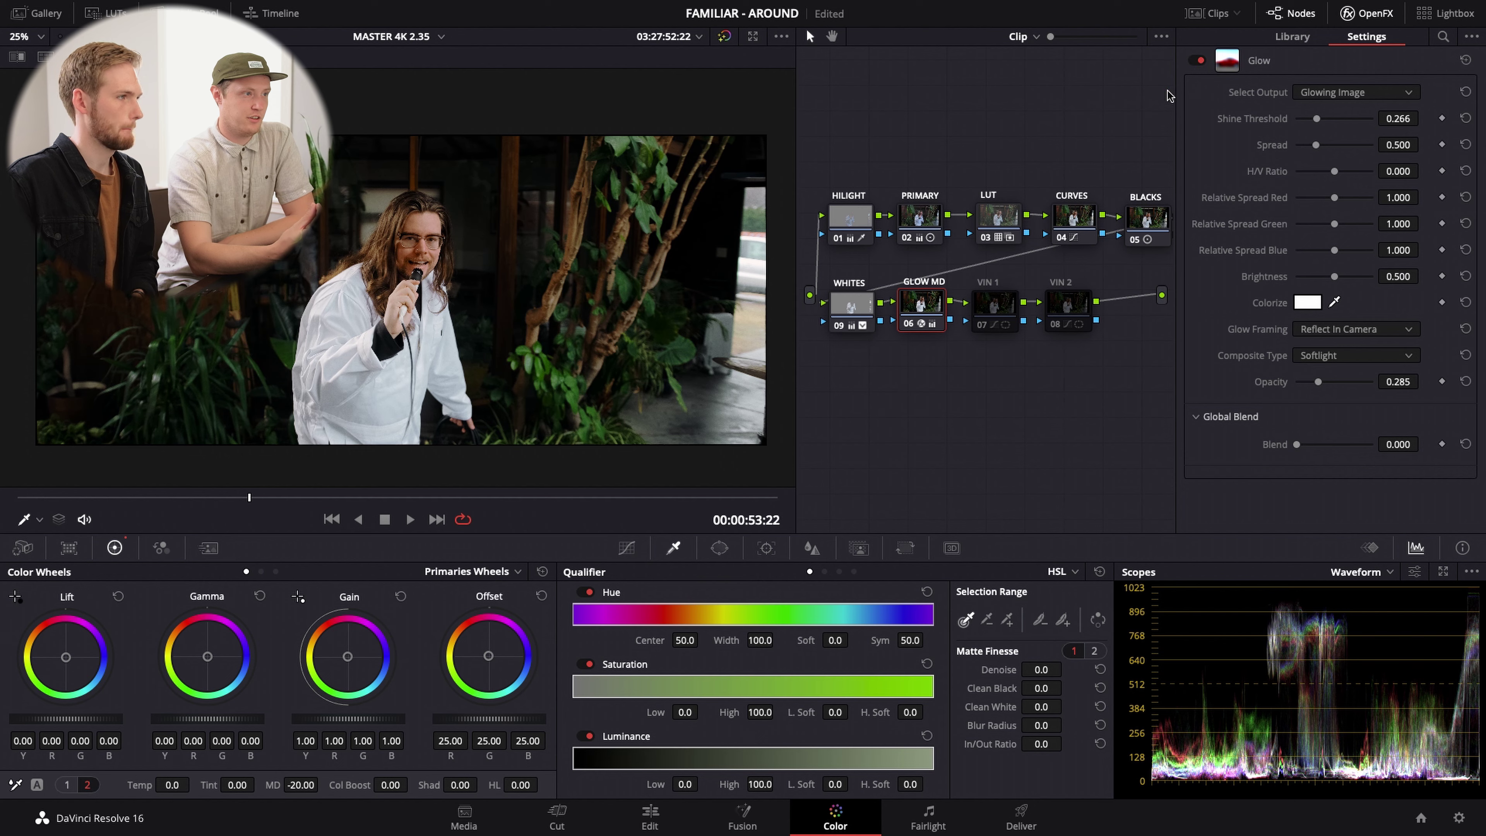
pyautogui.click(1197, 61)
pyautogui.click(1197, 61)
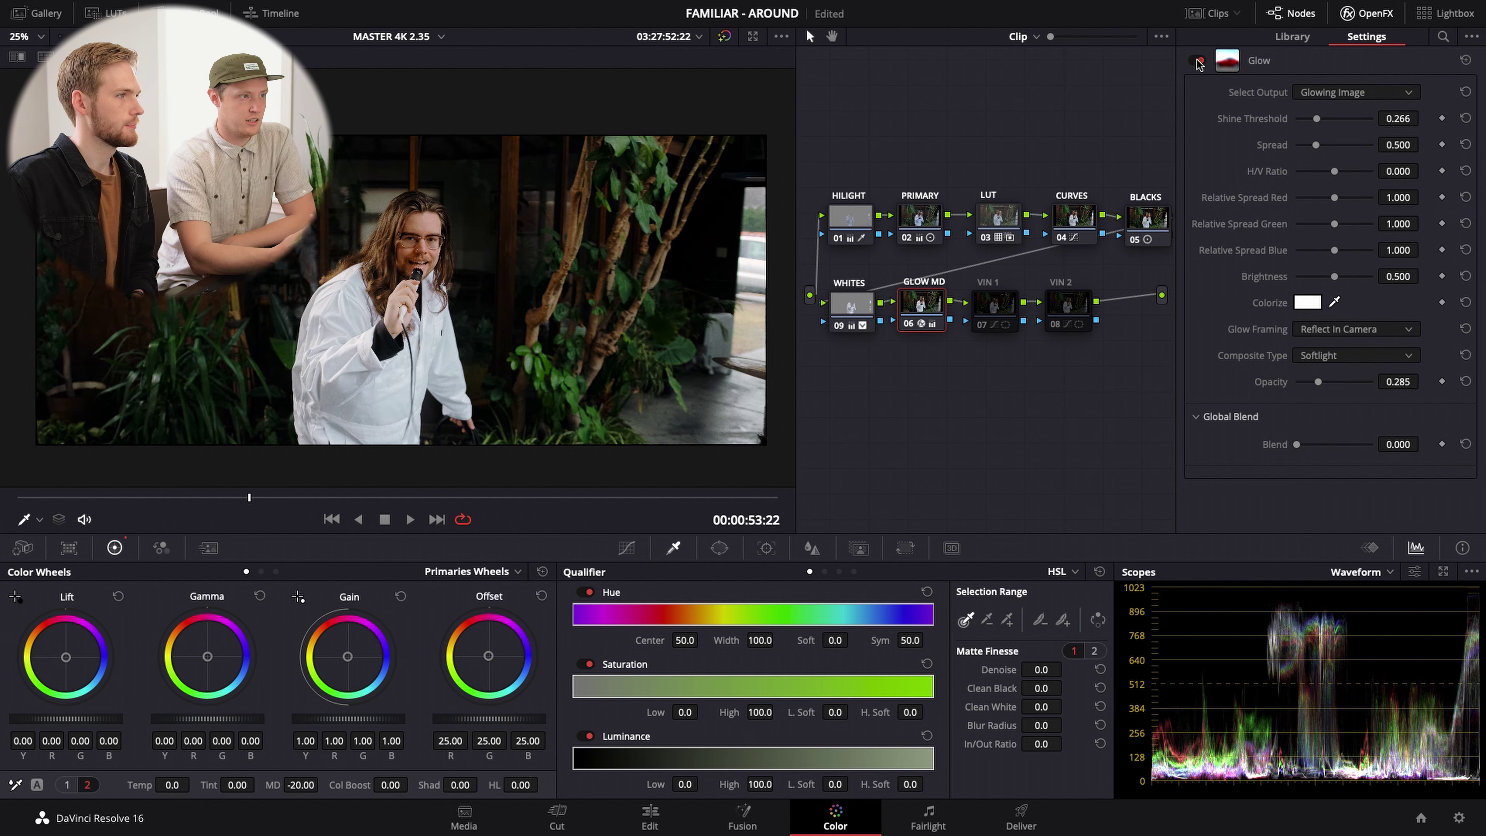
pyautogui.click(1197, 60)
pyautogui.click(1196, 61)
pyautogui.click(1196, 60)
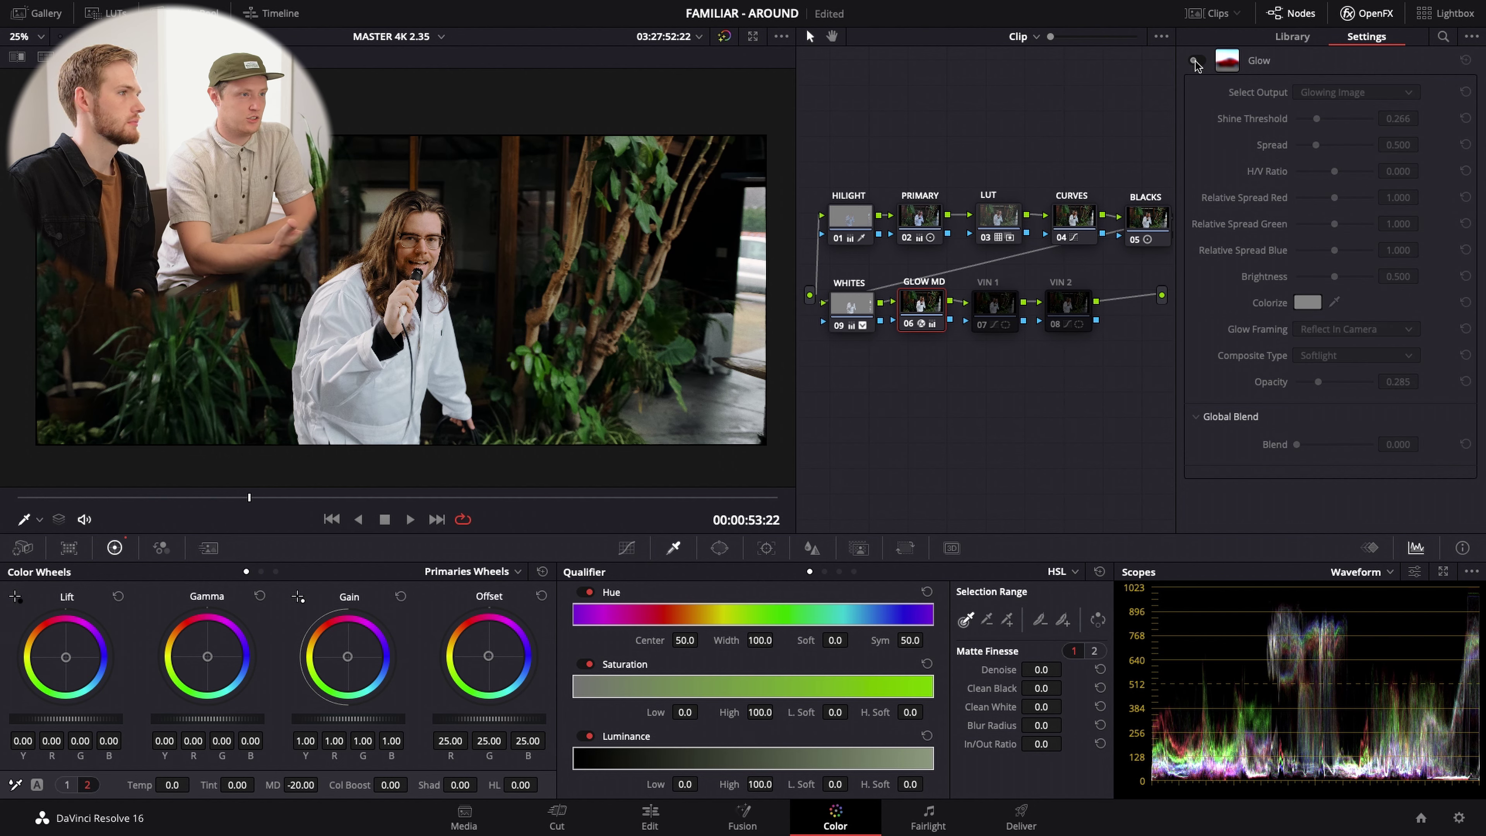
pyautogui.click(1196, 61)
pyautogui.click(1196, 61)
pyautogui.click(1197, 61)
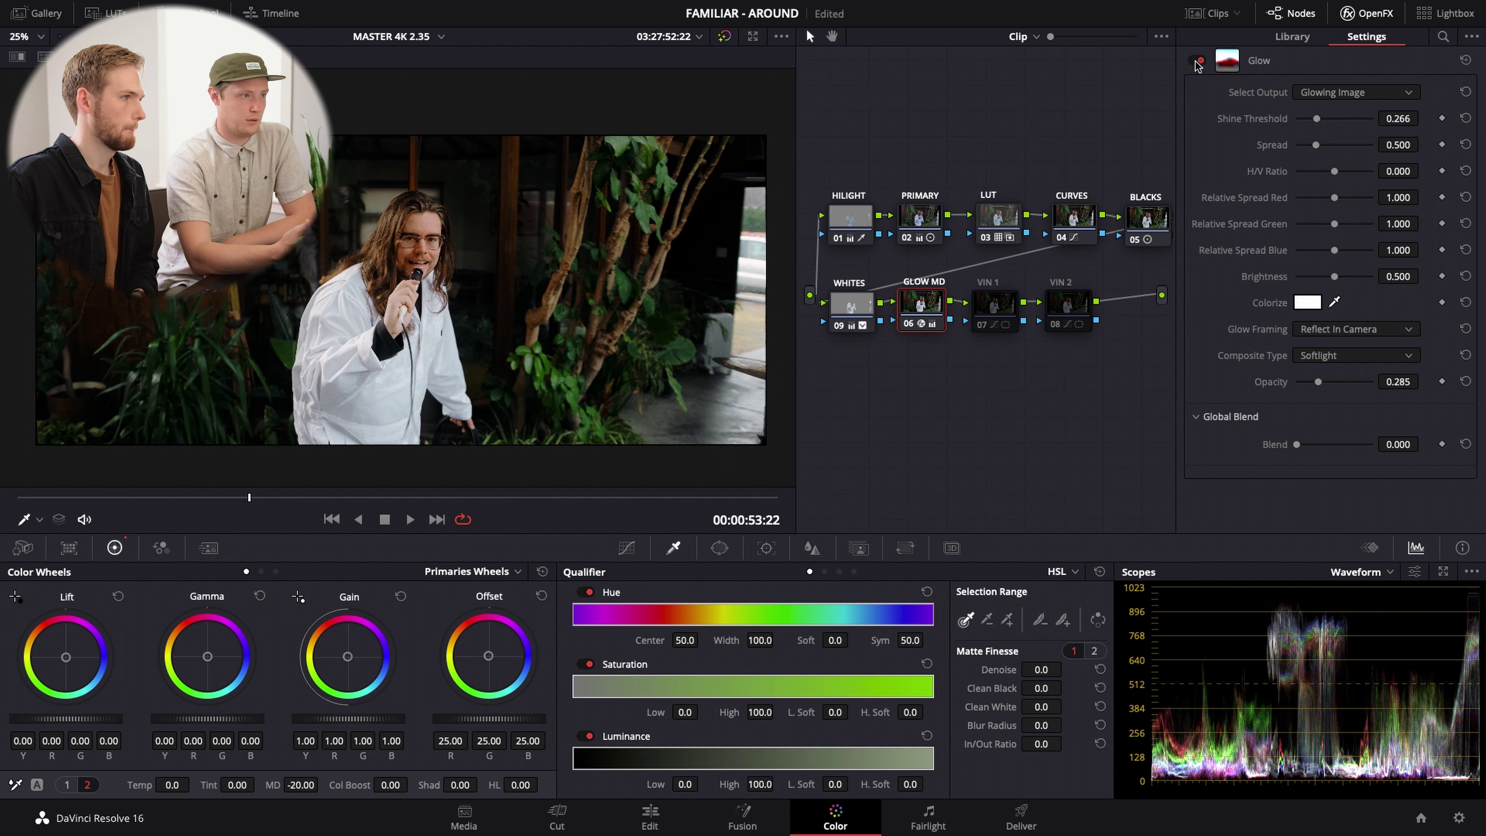
pyautogui.click(1196, 61)
pyautogui.click(1197, 61)
pyautogui.click(1196, 60)
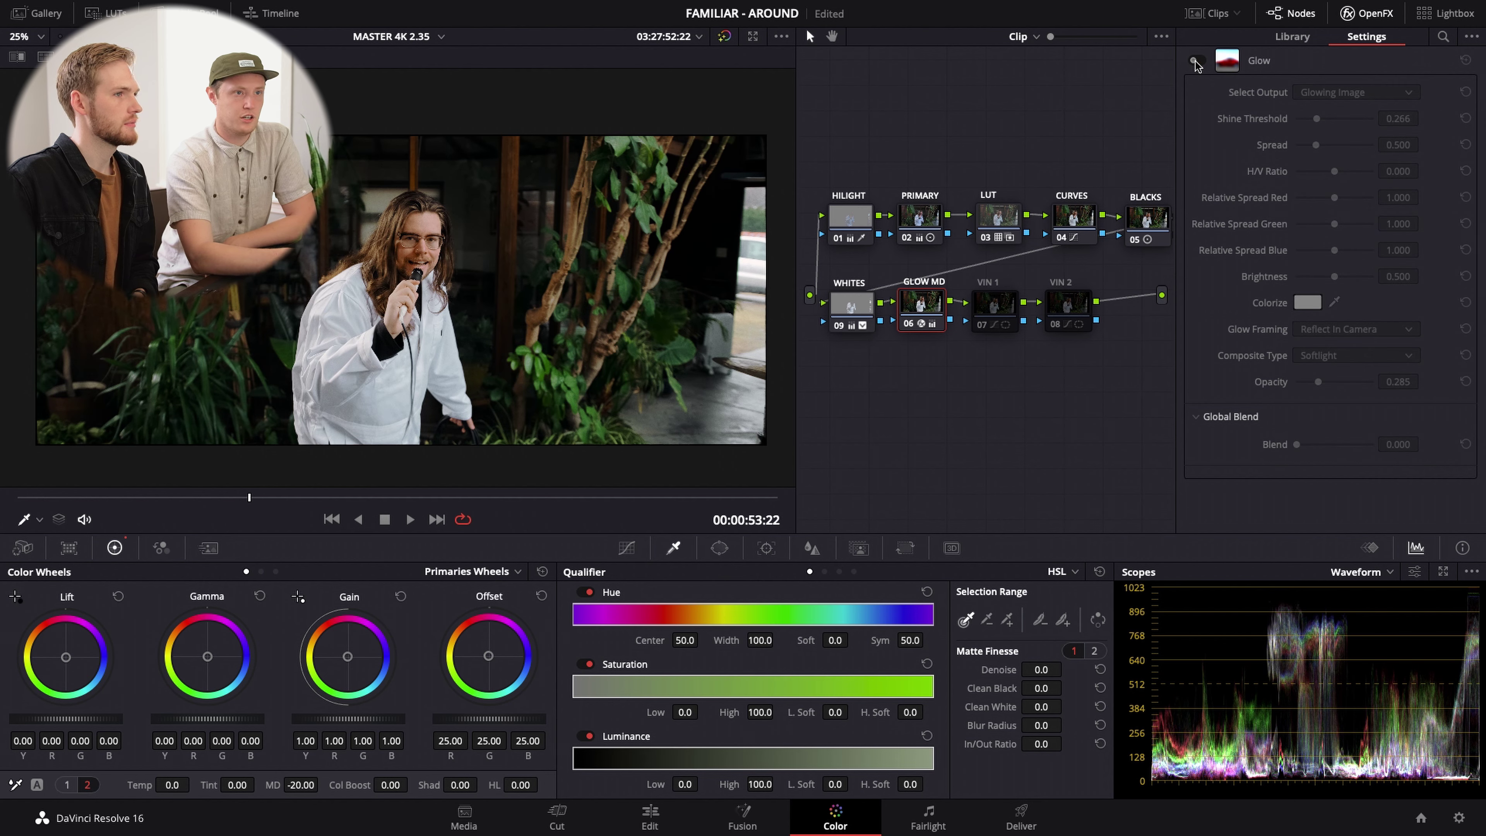
pyautogui.click(1196, 61)
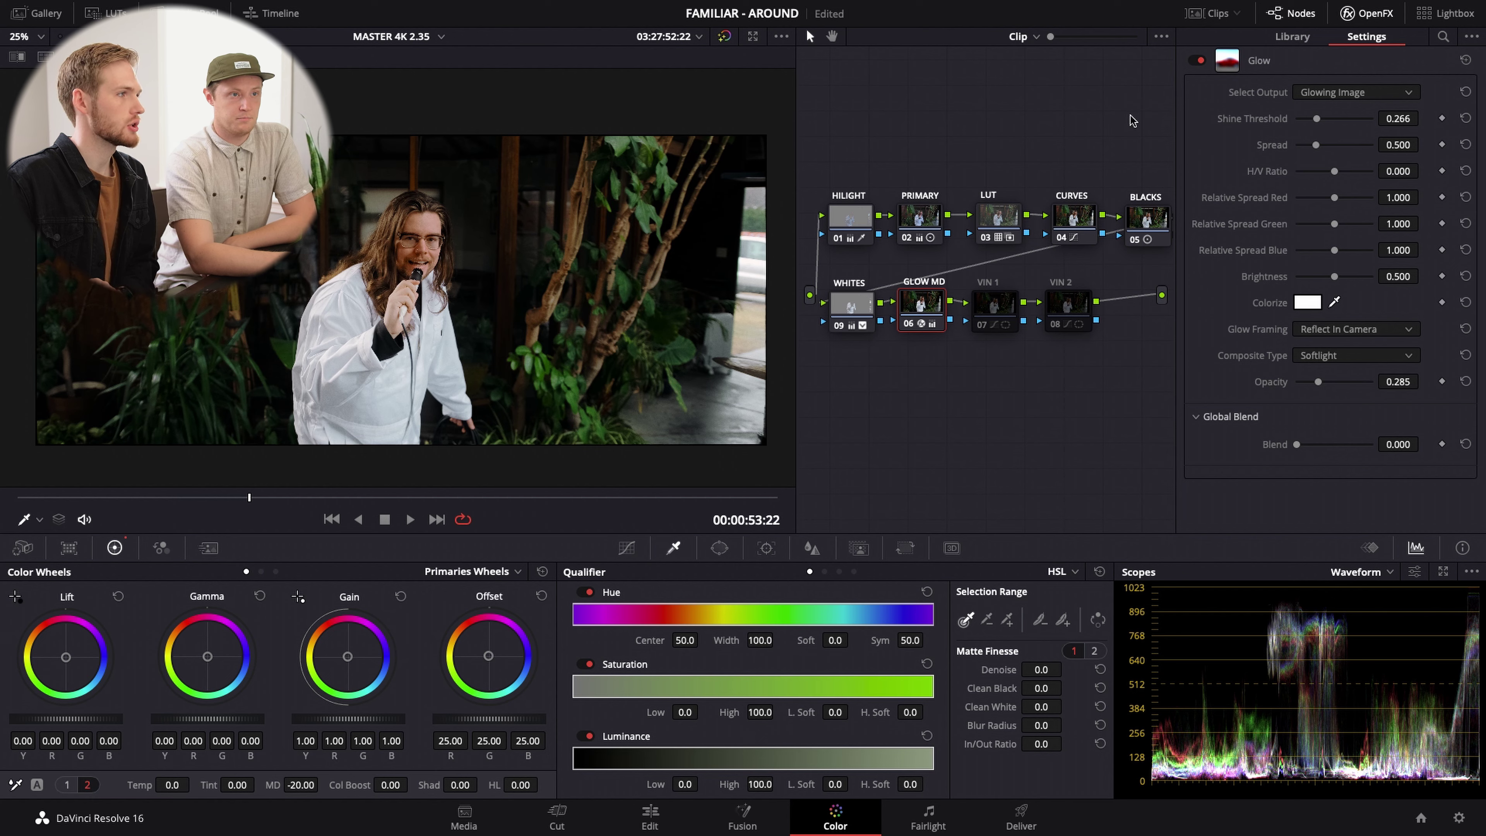
pyautogui.scroll(1, 688, 236)
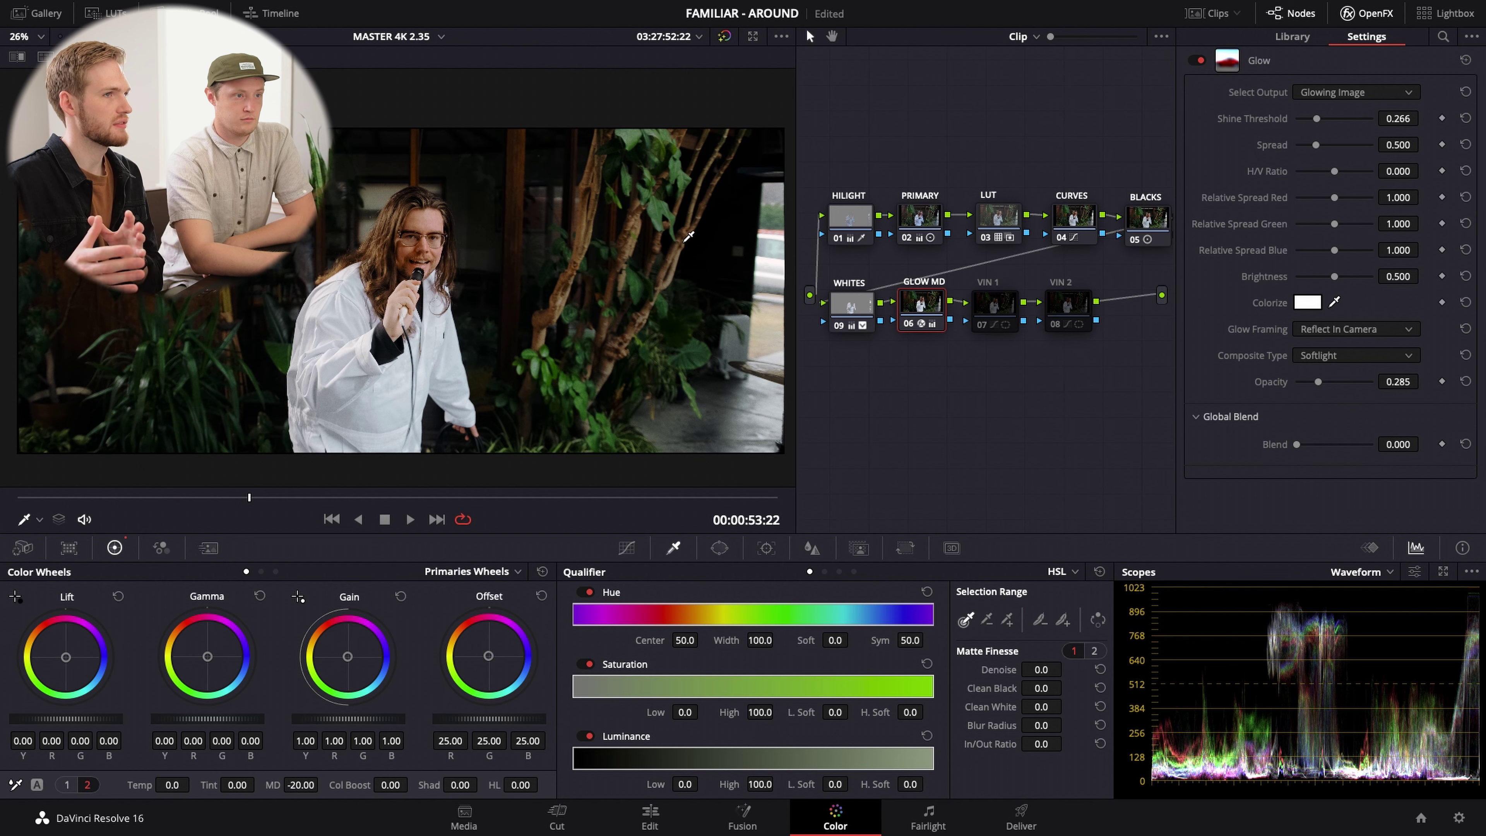
pyautogui.click(1197, 60)
pyautogui.click(1197, 61)
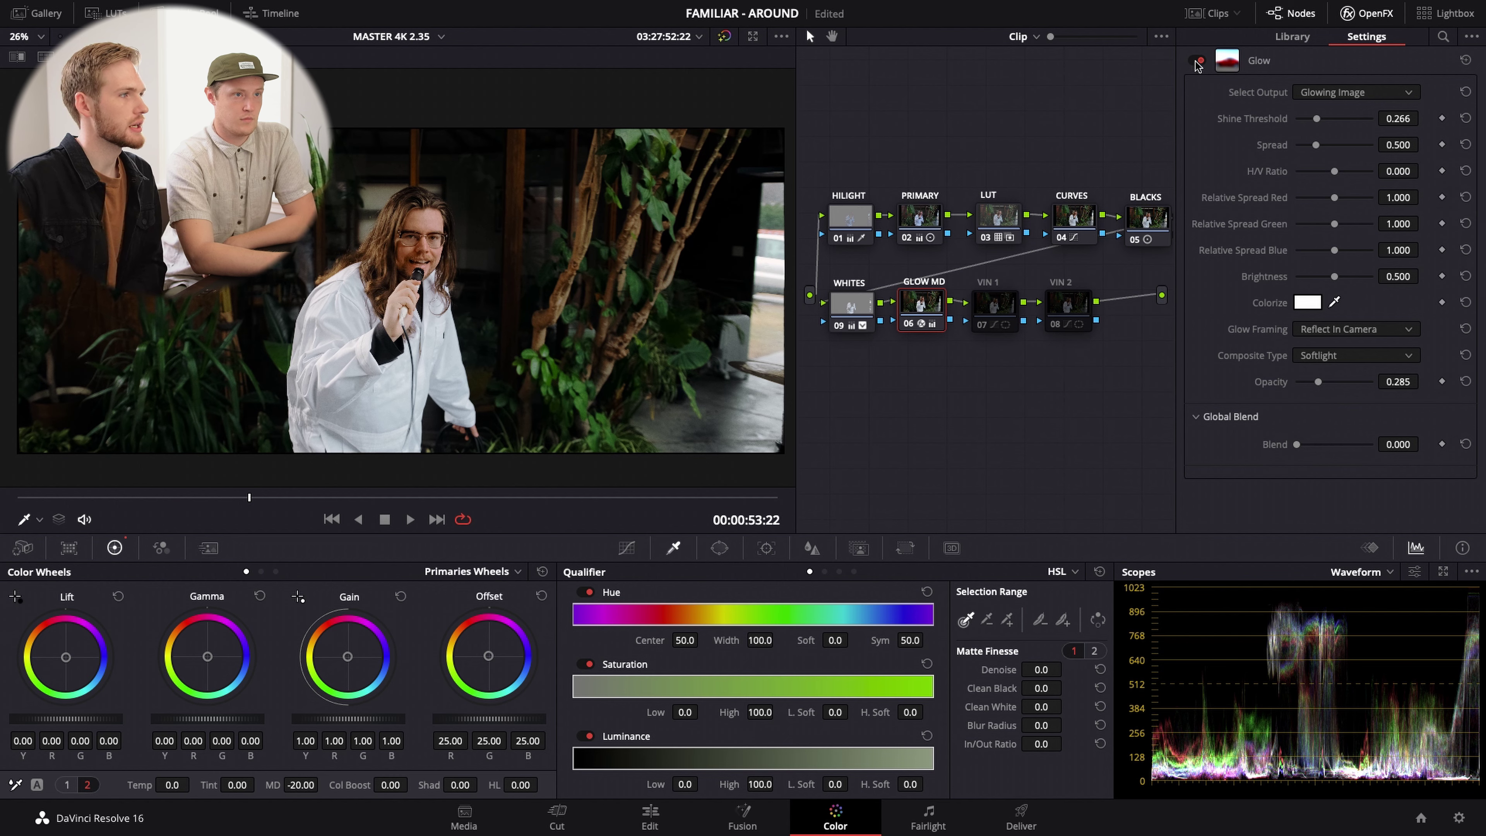
pyautogui.click(1198, 60)
pyautogui.click(1198, 61)
pyautogui.click(1198, 61)
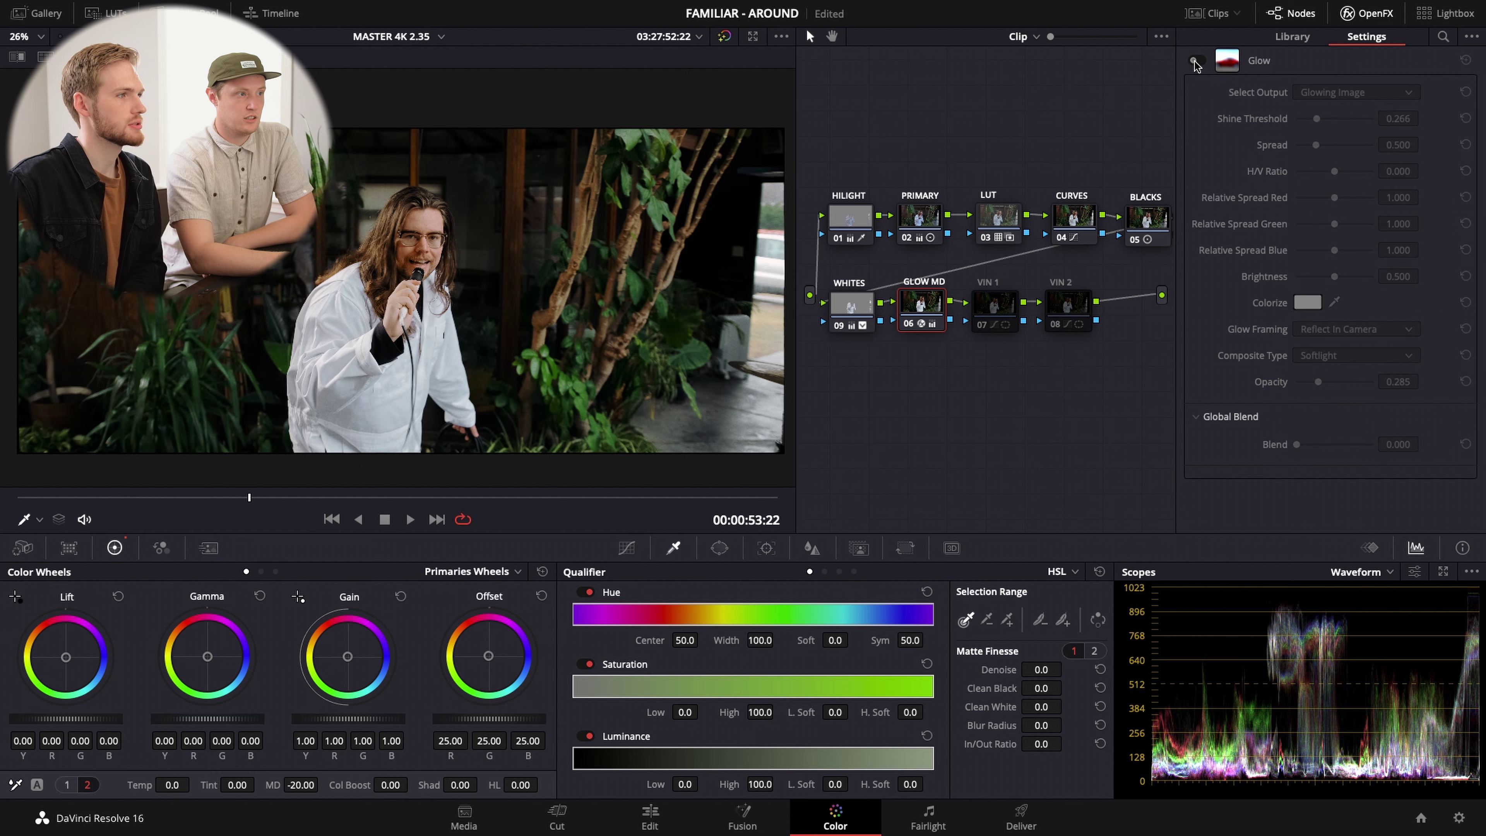
pyautogui.click(1198, 61)
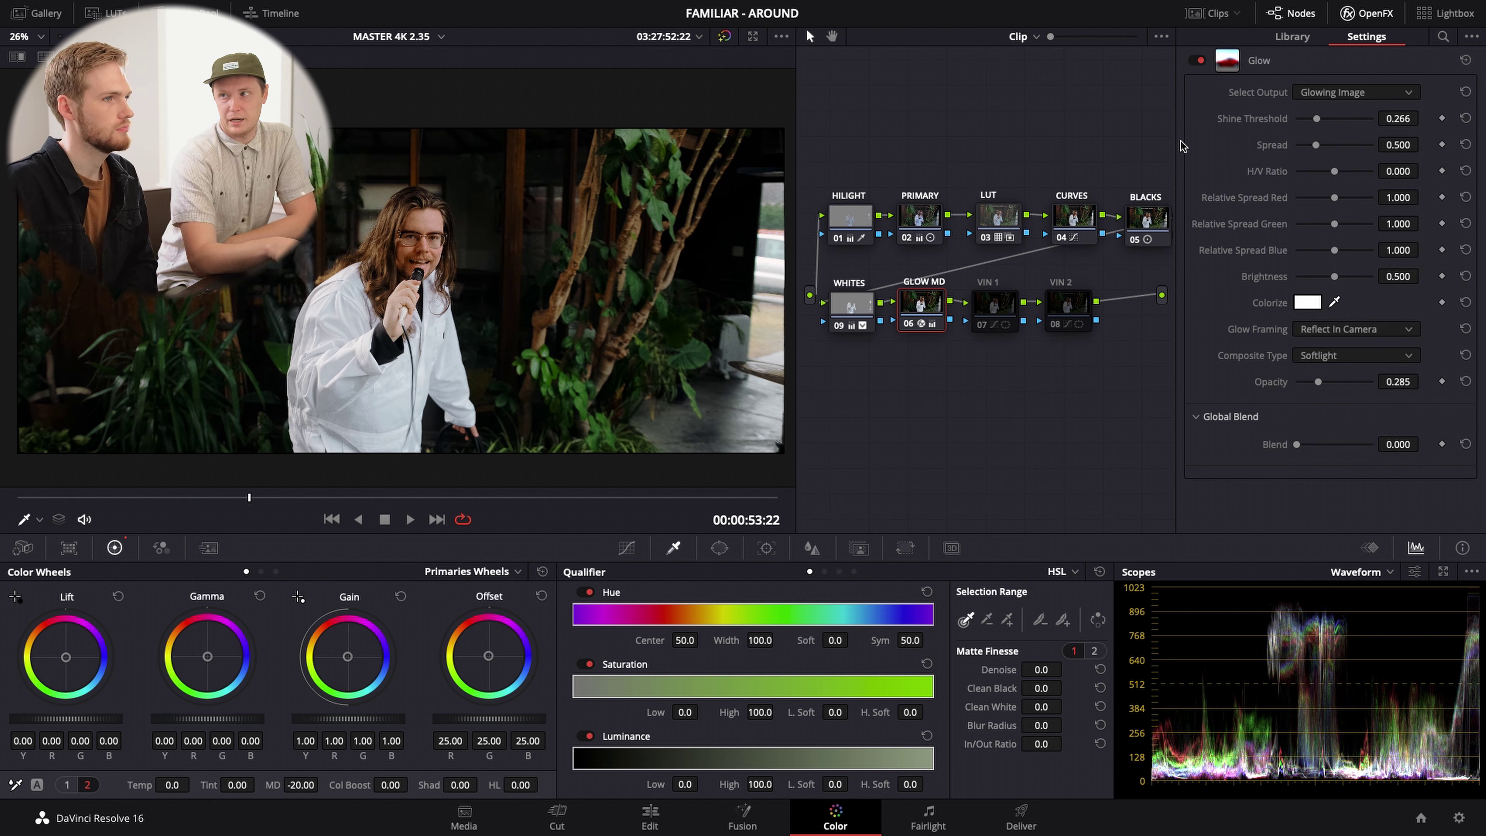
pyautogui.hotkey('ctrl', 'd')
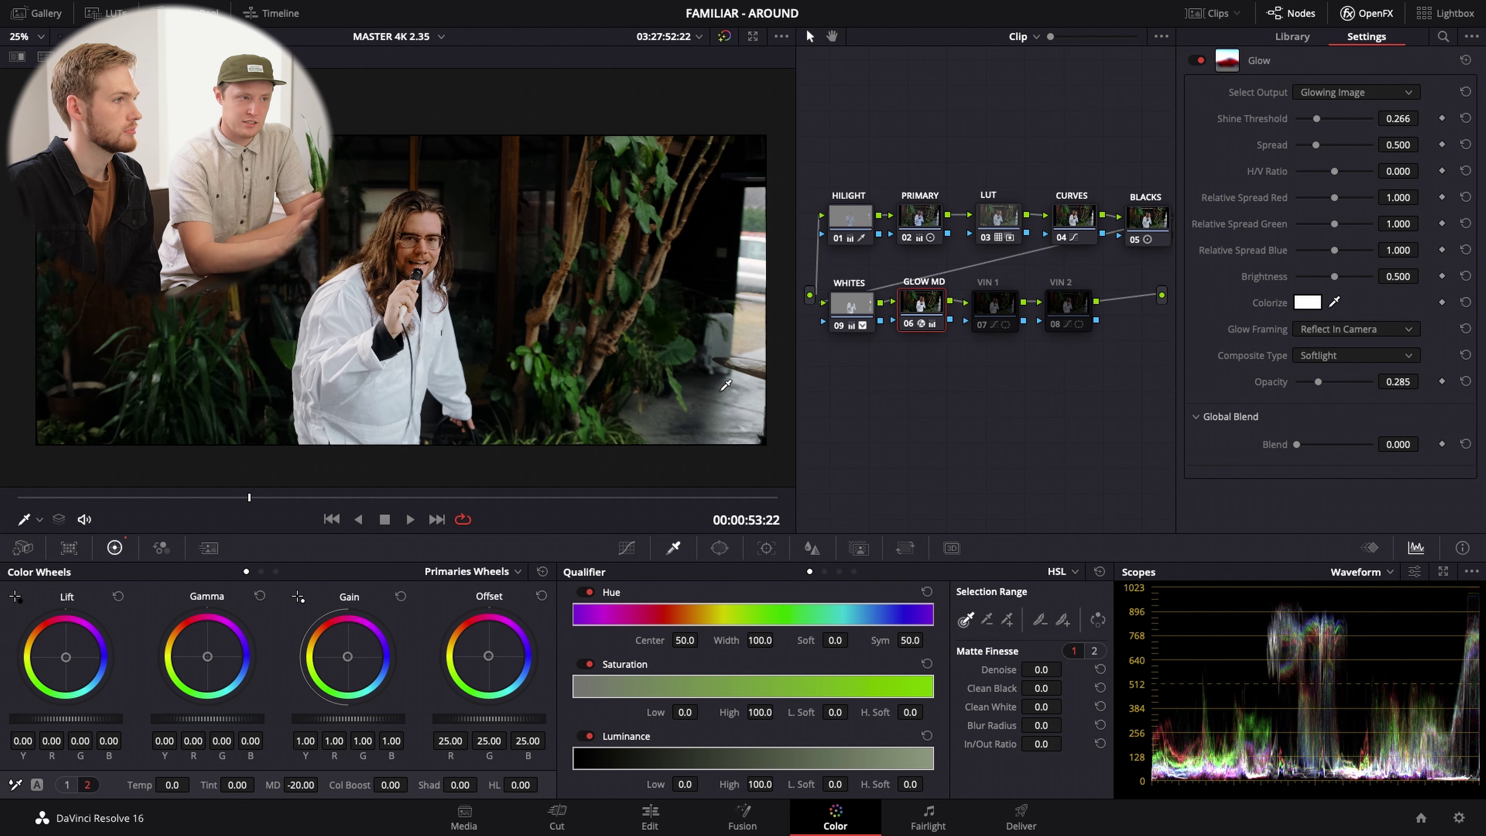
pyautogui.hotkey('ctrl', 'd')
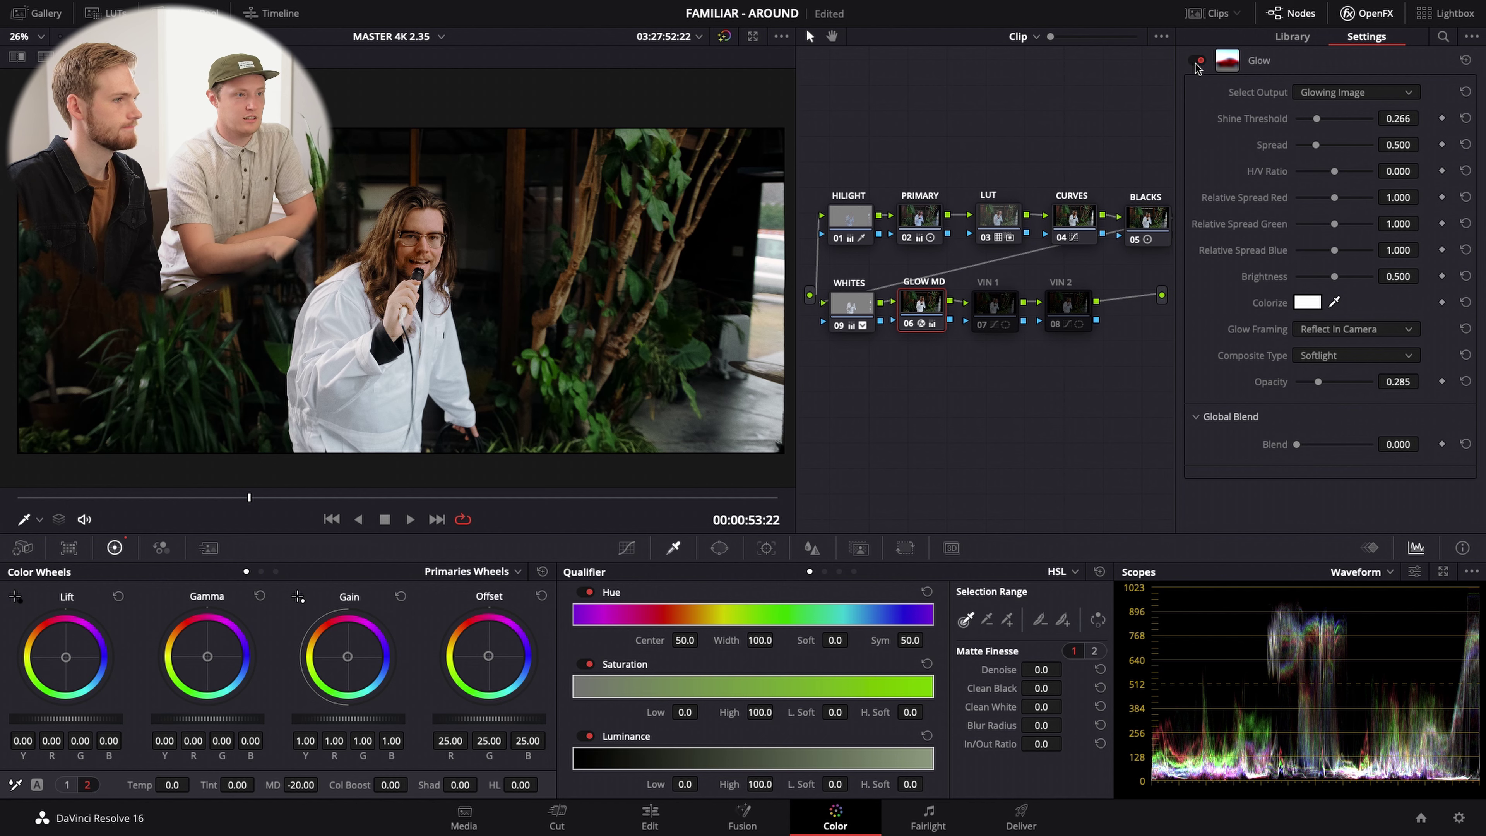
pyautogui.click(1197, 61)
pyautogui.click(1197, 61)
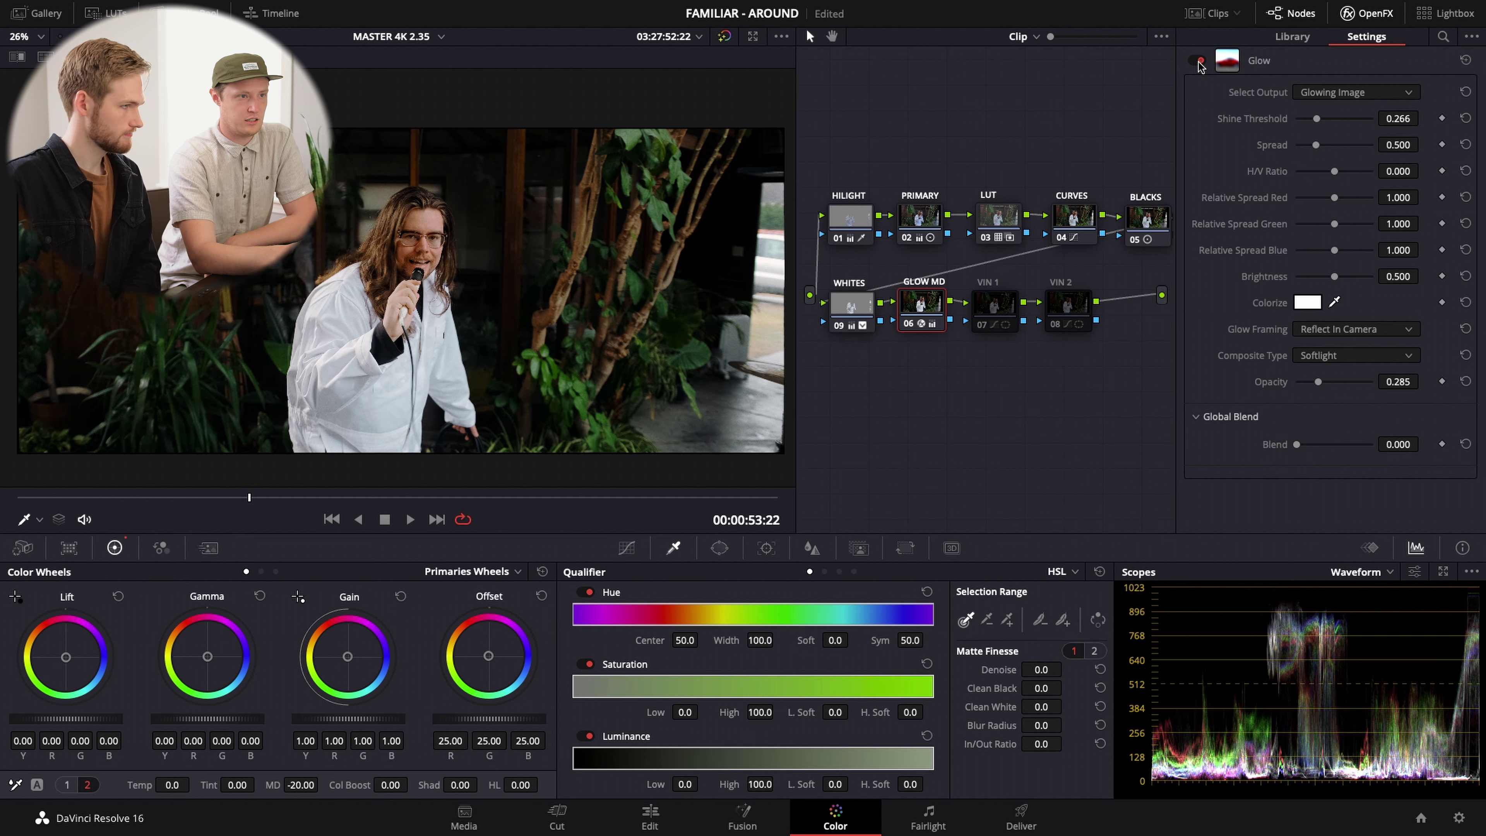
pyautogui.click(1197, 61)
pyautogui.click(1195, 61)
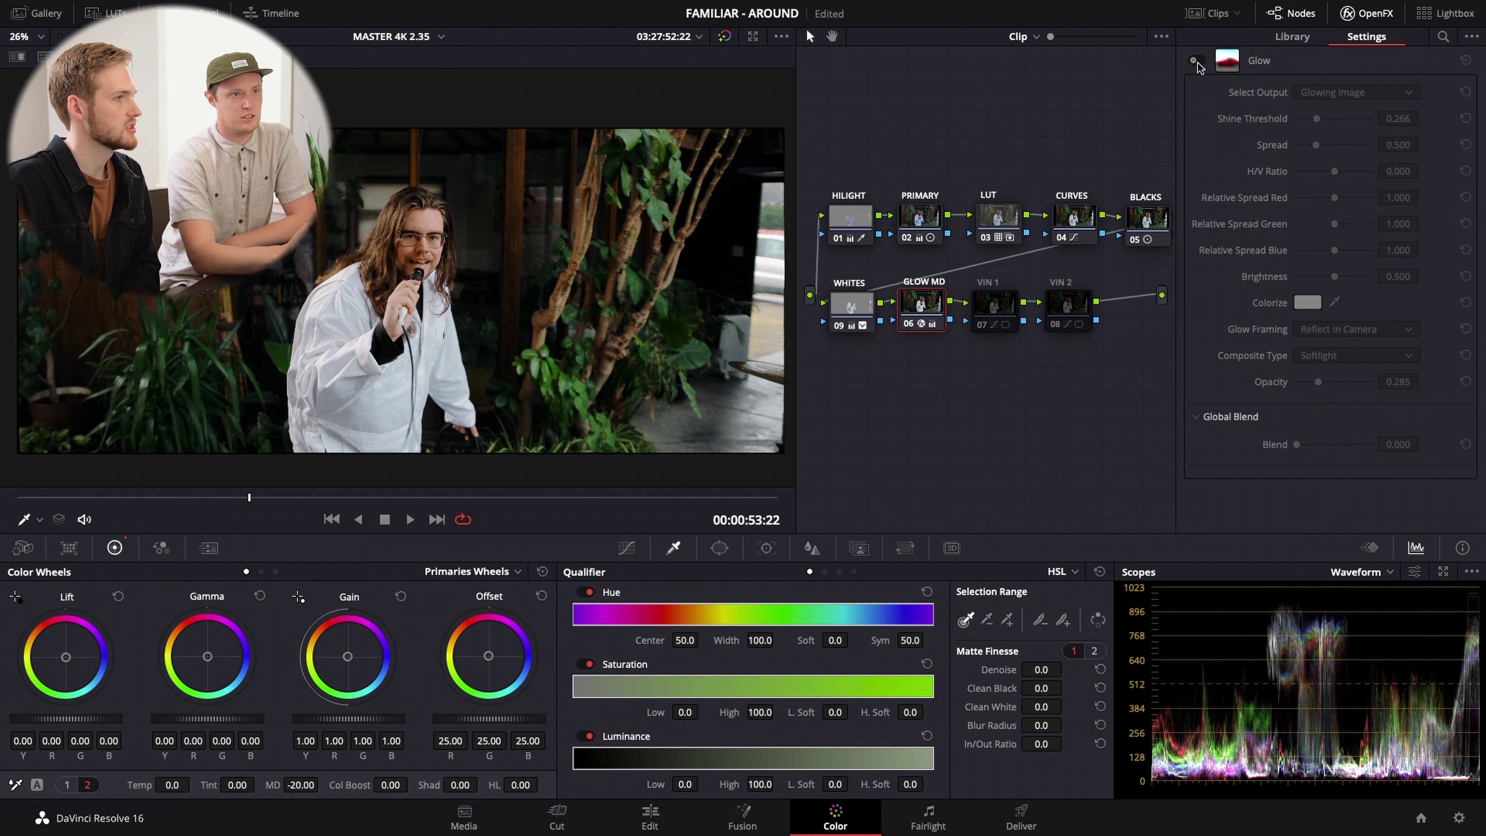
pyautogui.click(1195, 60)
pyautogui.click(1196, 61)
pyautogui.click(1197, 61)
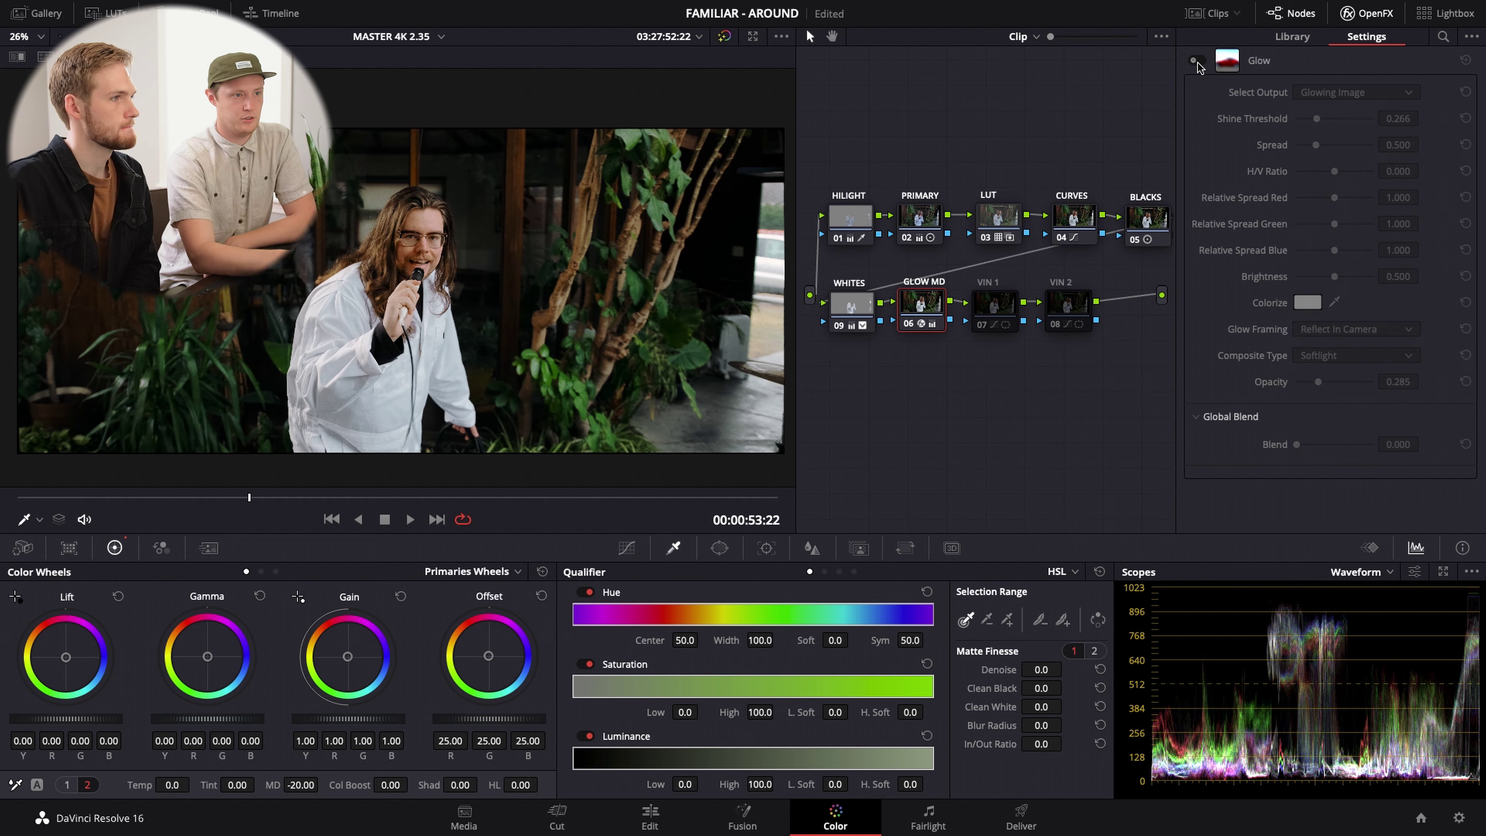
pyautogui.click(1197, 61)
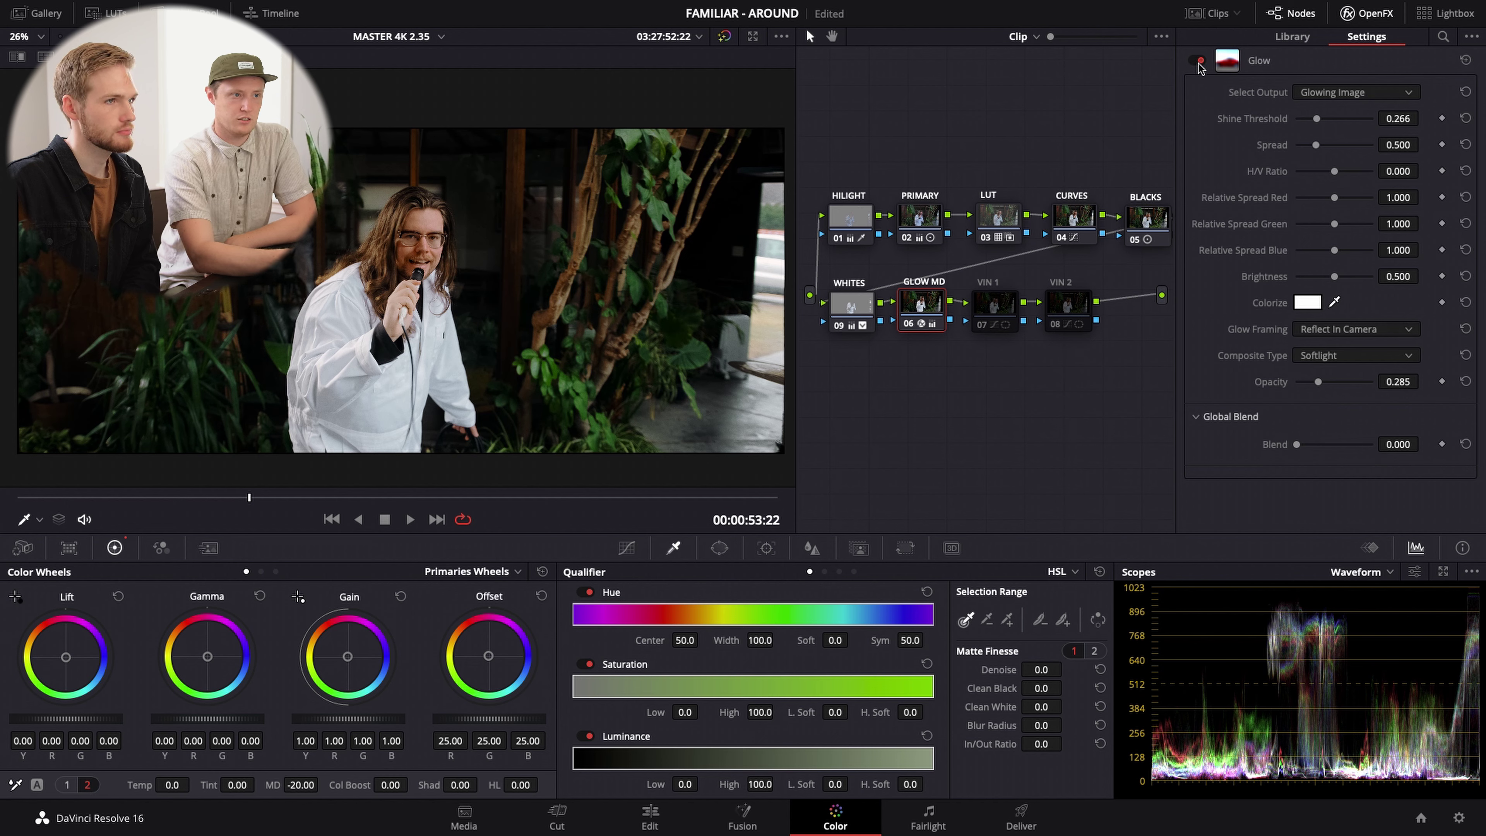
pyautogui.click(1196, 61)
pyautogui.click(1197, 61)
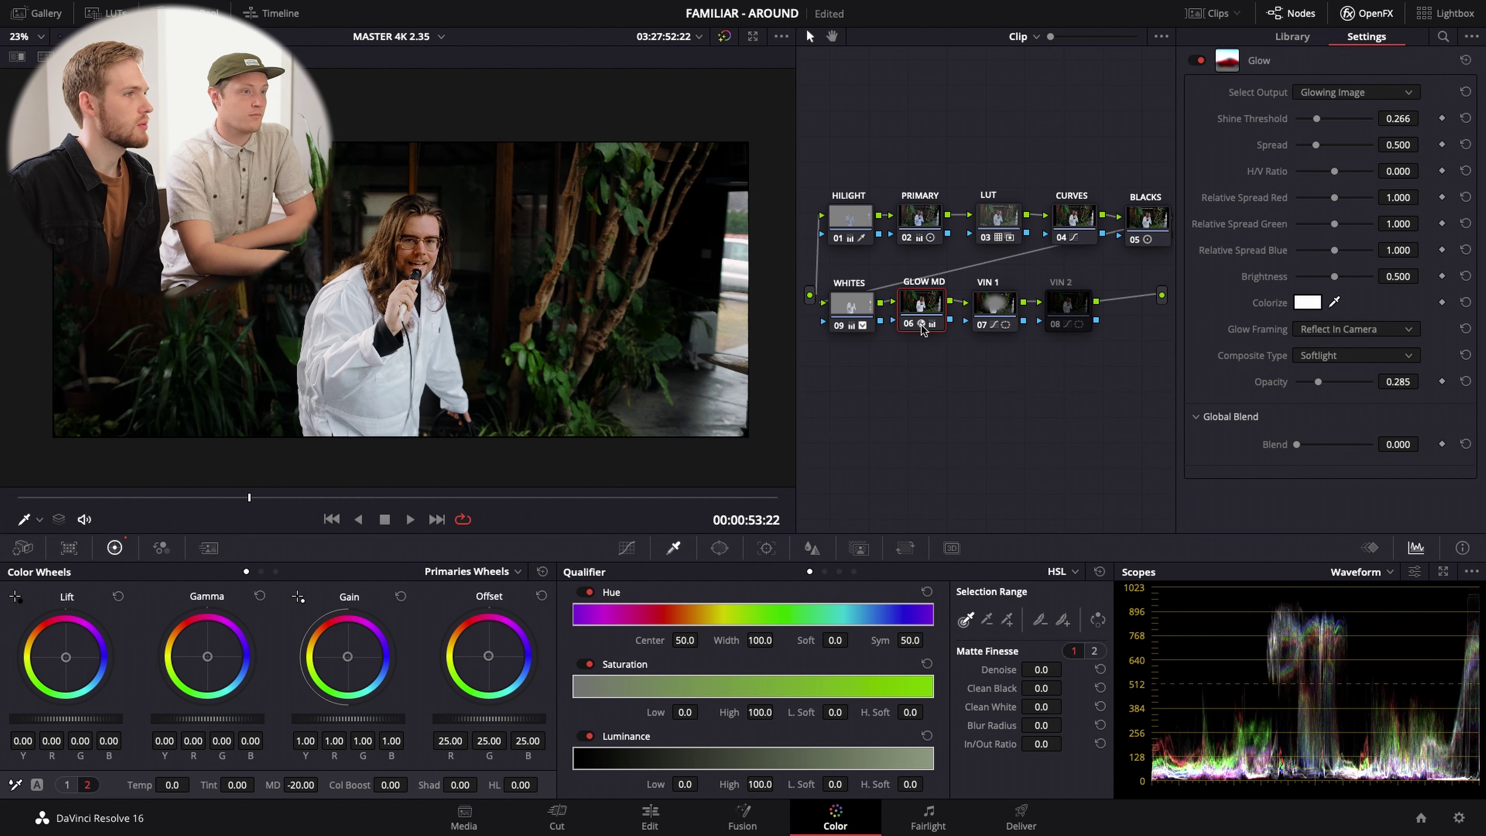
# - Select VIN 1 and preview its window matte and shape/softness settings, then return to full colour
pyautogui.click(1001, 309)
pyautogui.hotkey('shift', 'h')
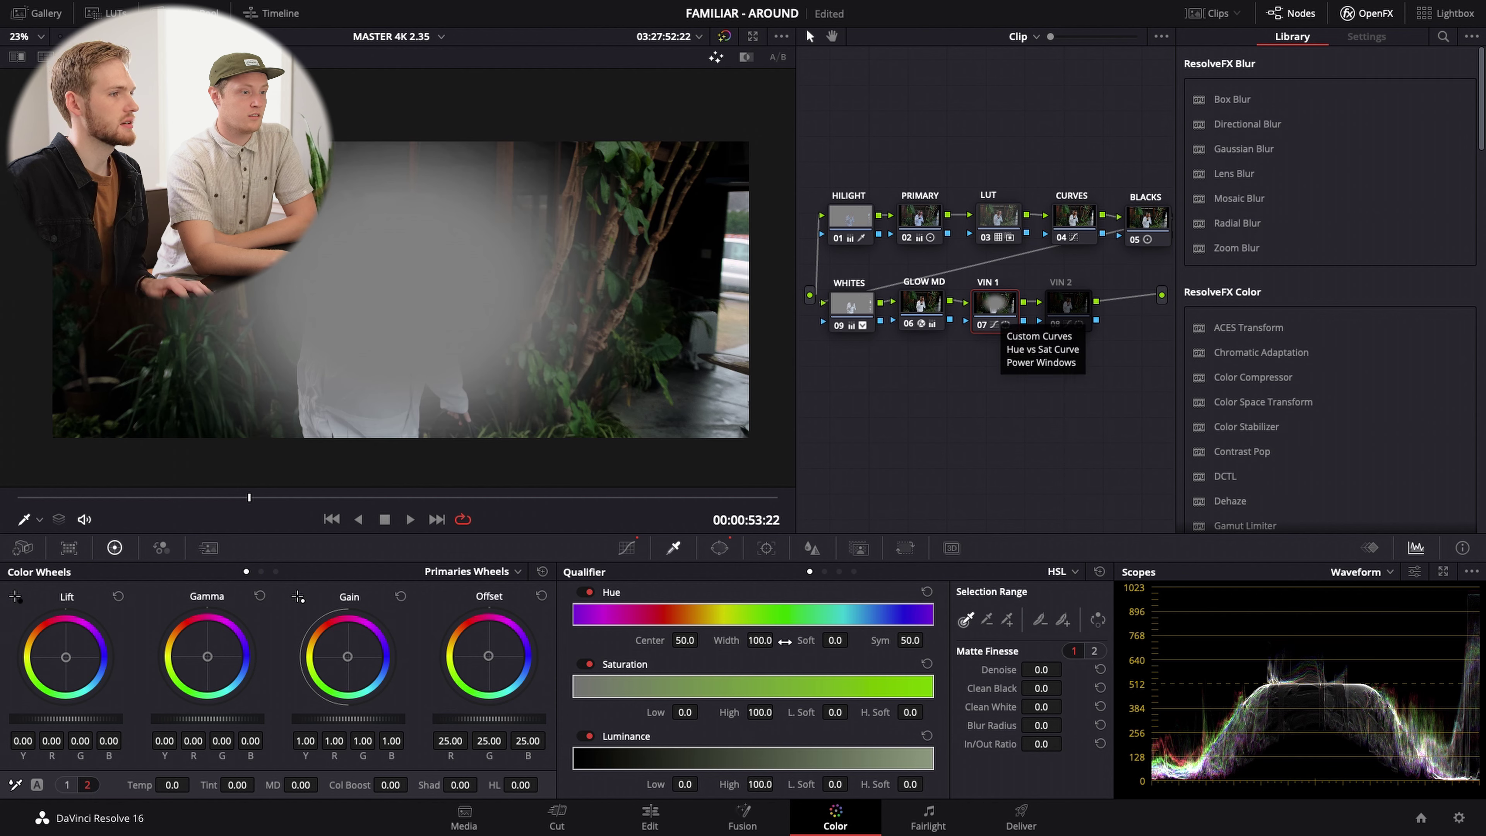
pyautogui.click(721, 553)
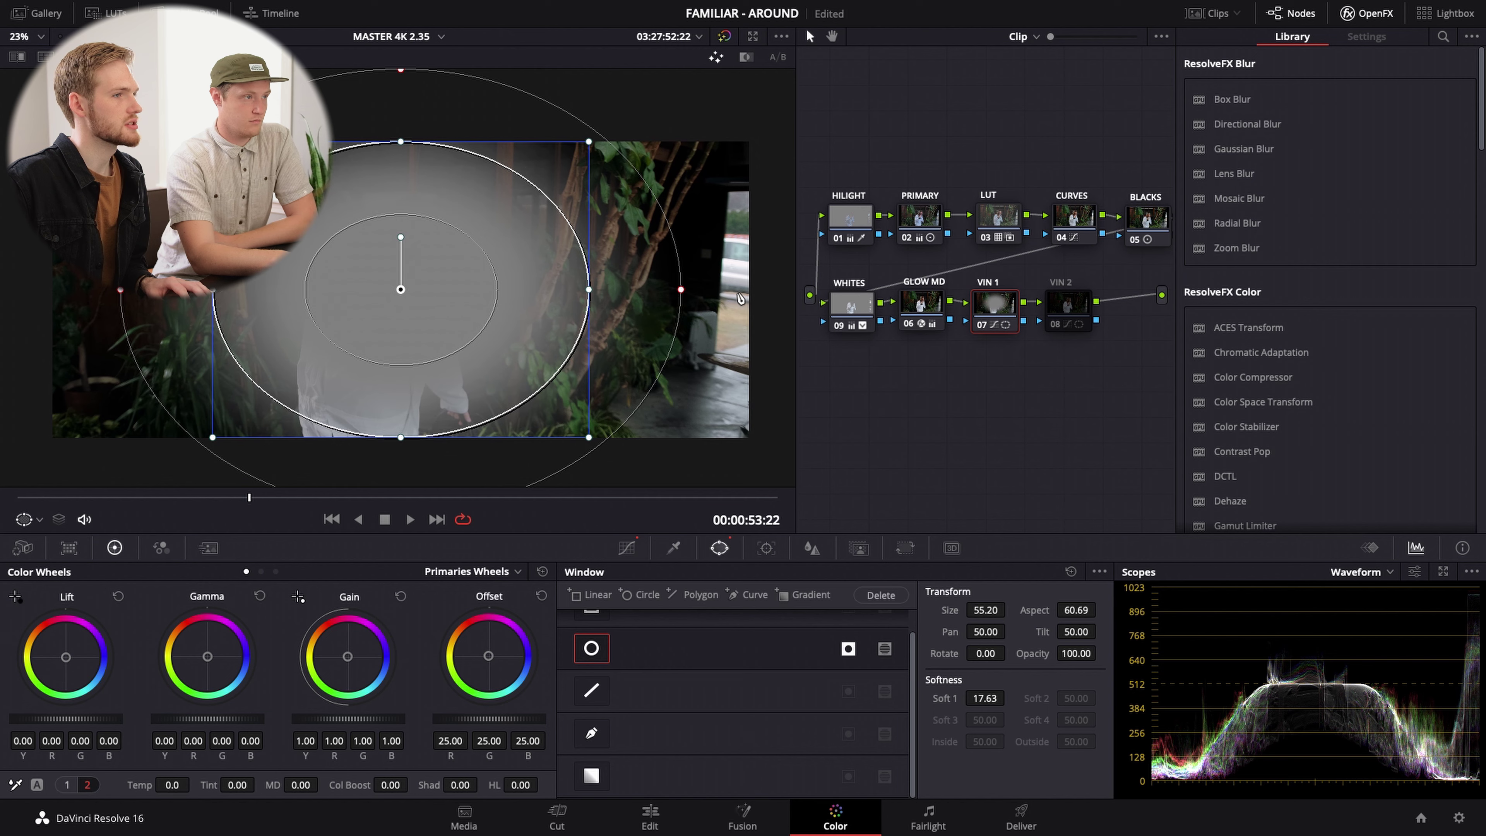
pyautogui.hotkey('shift', 'h')
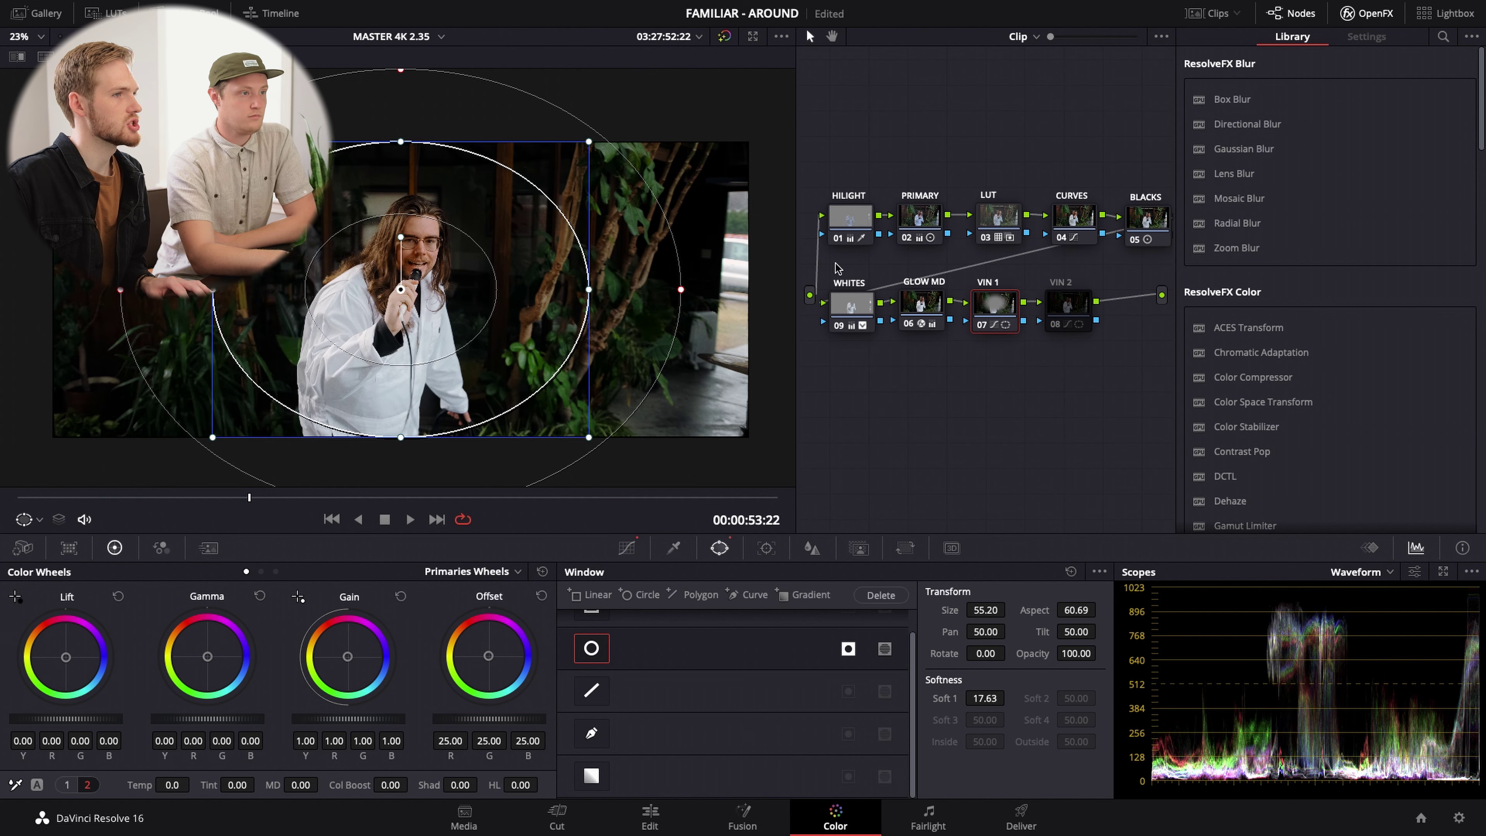
# - Compare the shot with the VIN 1 vignette off and on, leaving it enabled
pyautogui.click(978, 325)
pyautogui.click(978, 325)
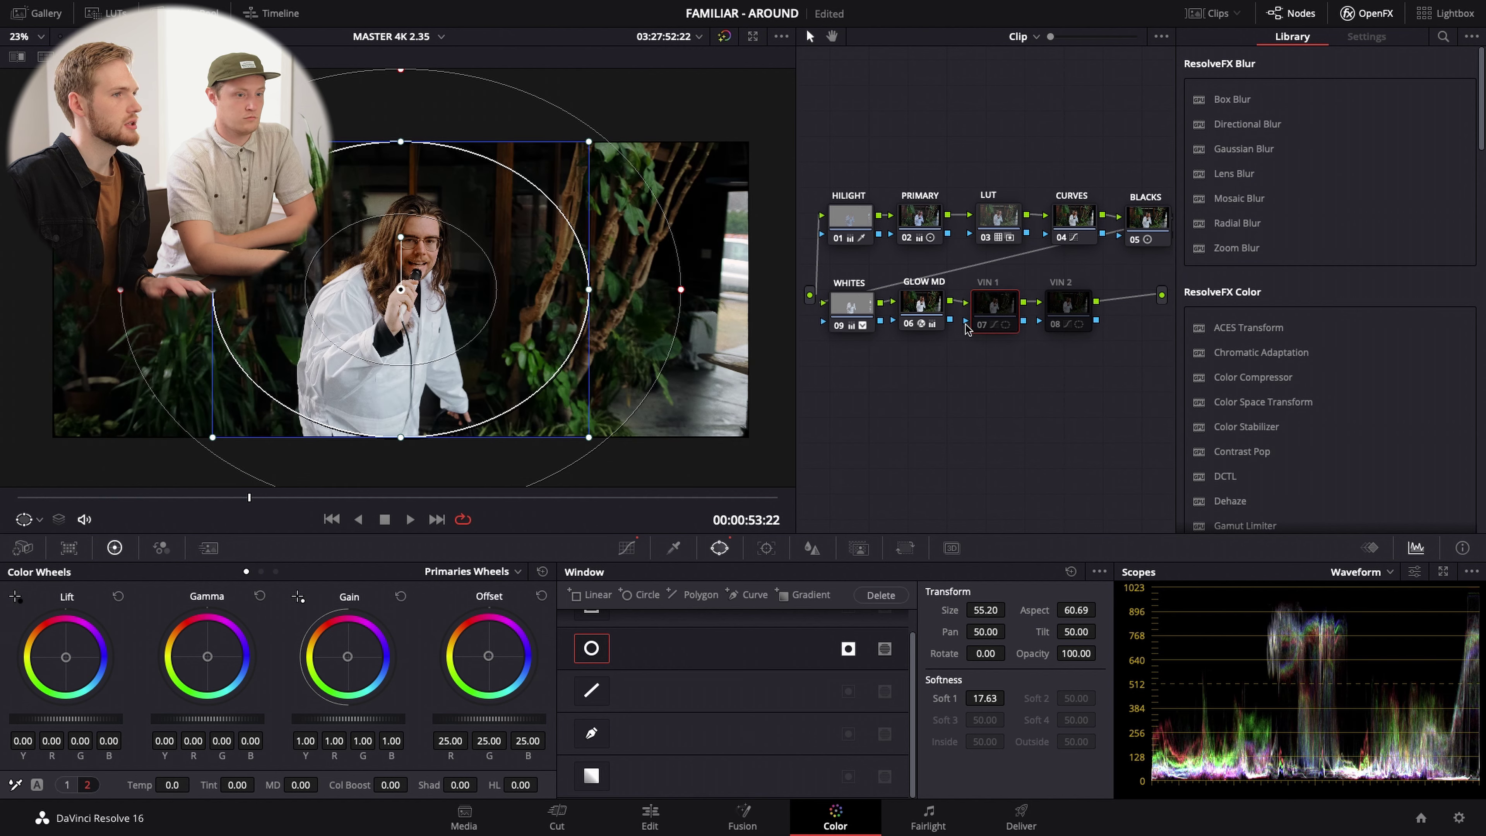
pyautogui.click(936, 301)
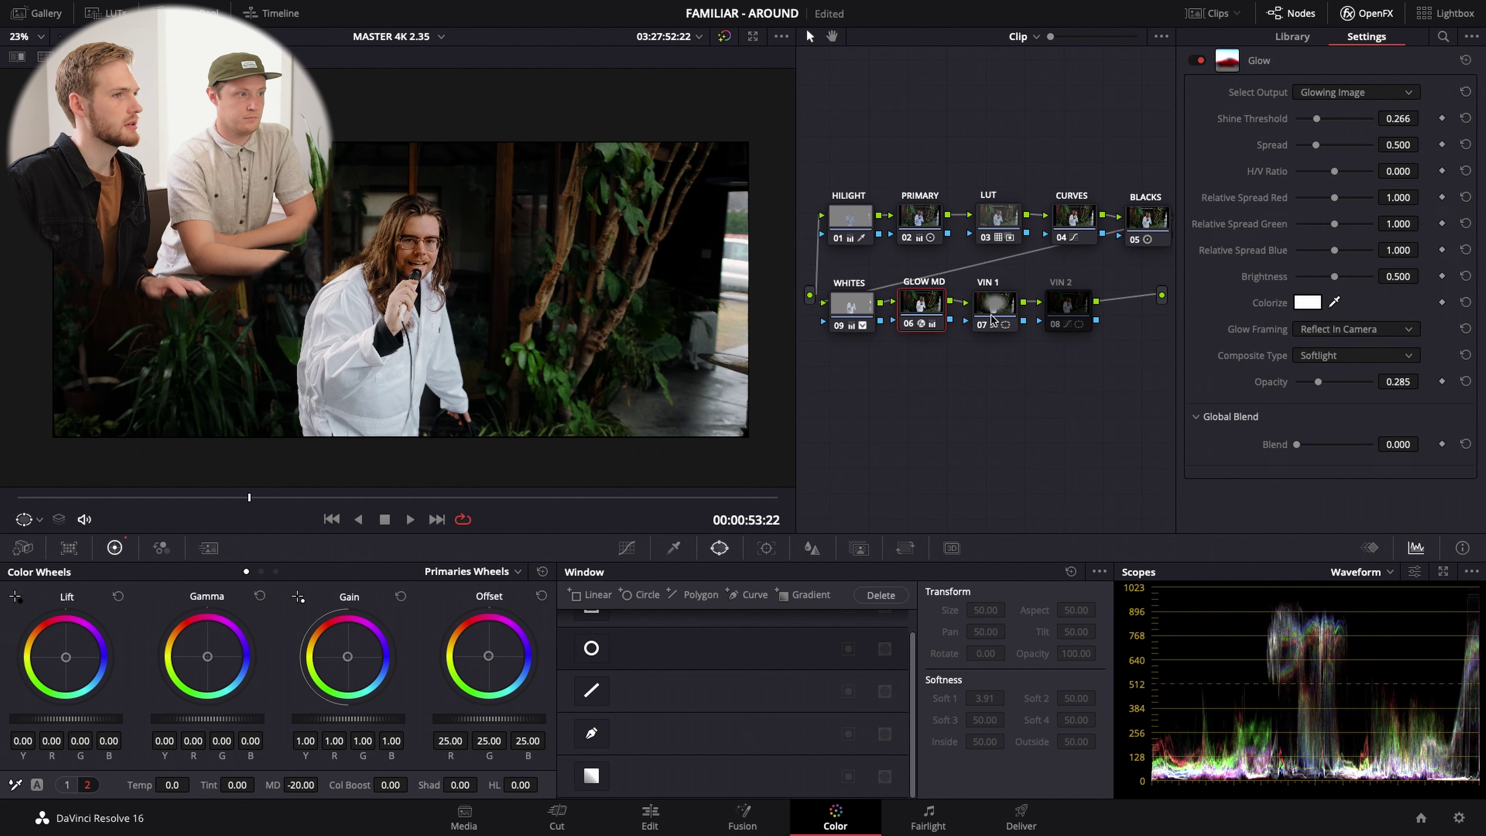
pyautogui.click(980, 326)
pyautogui.click(980, 326)
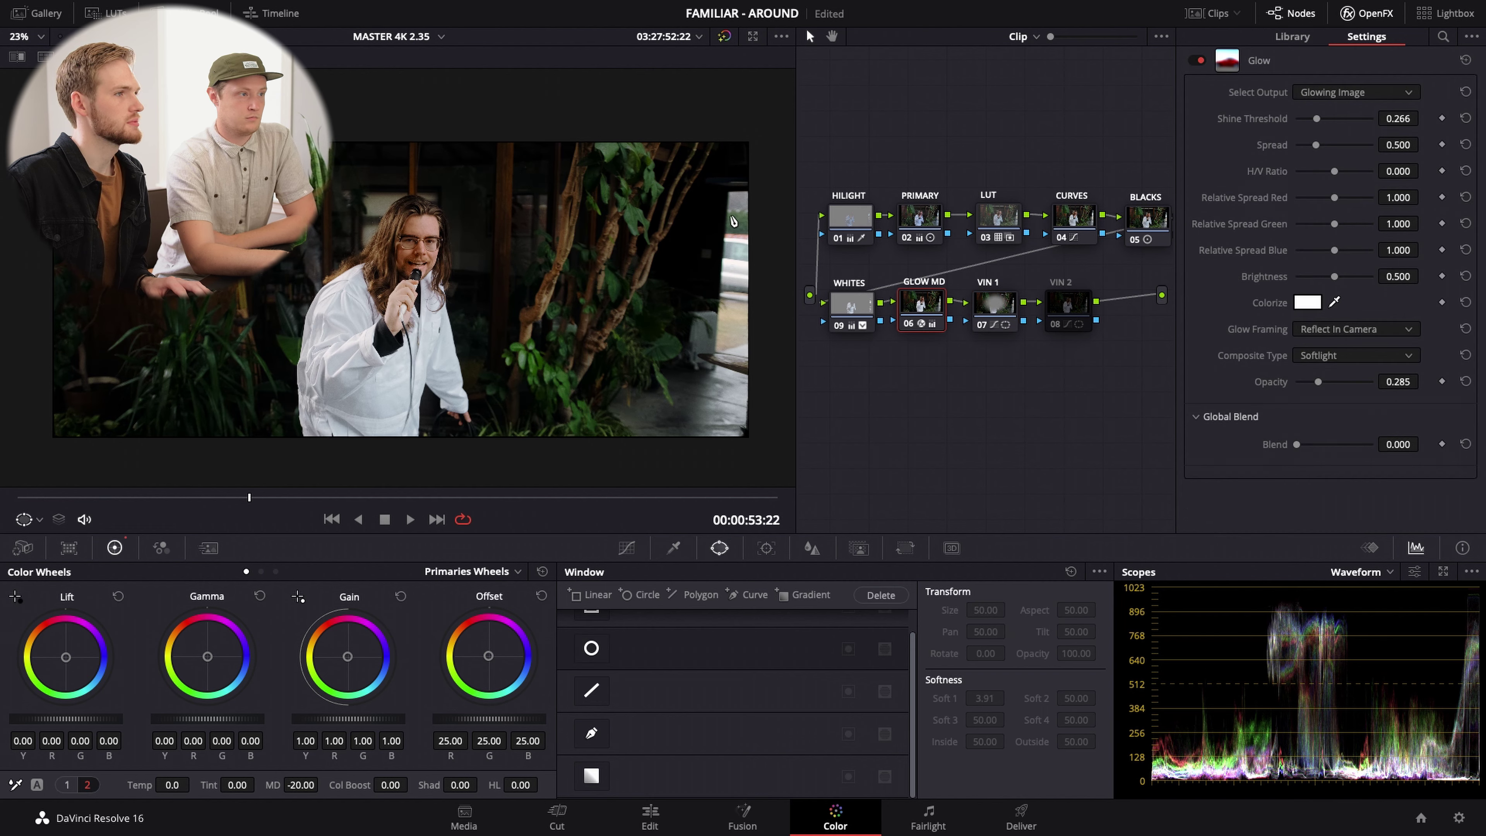
pyautogui.click(986, 324)
pyautogui.click(987, 324)
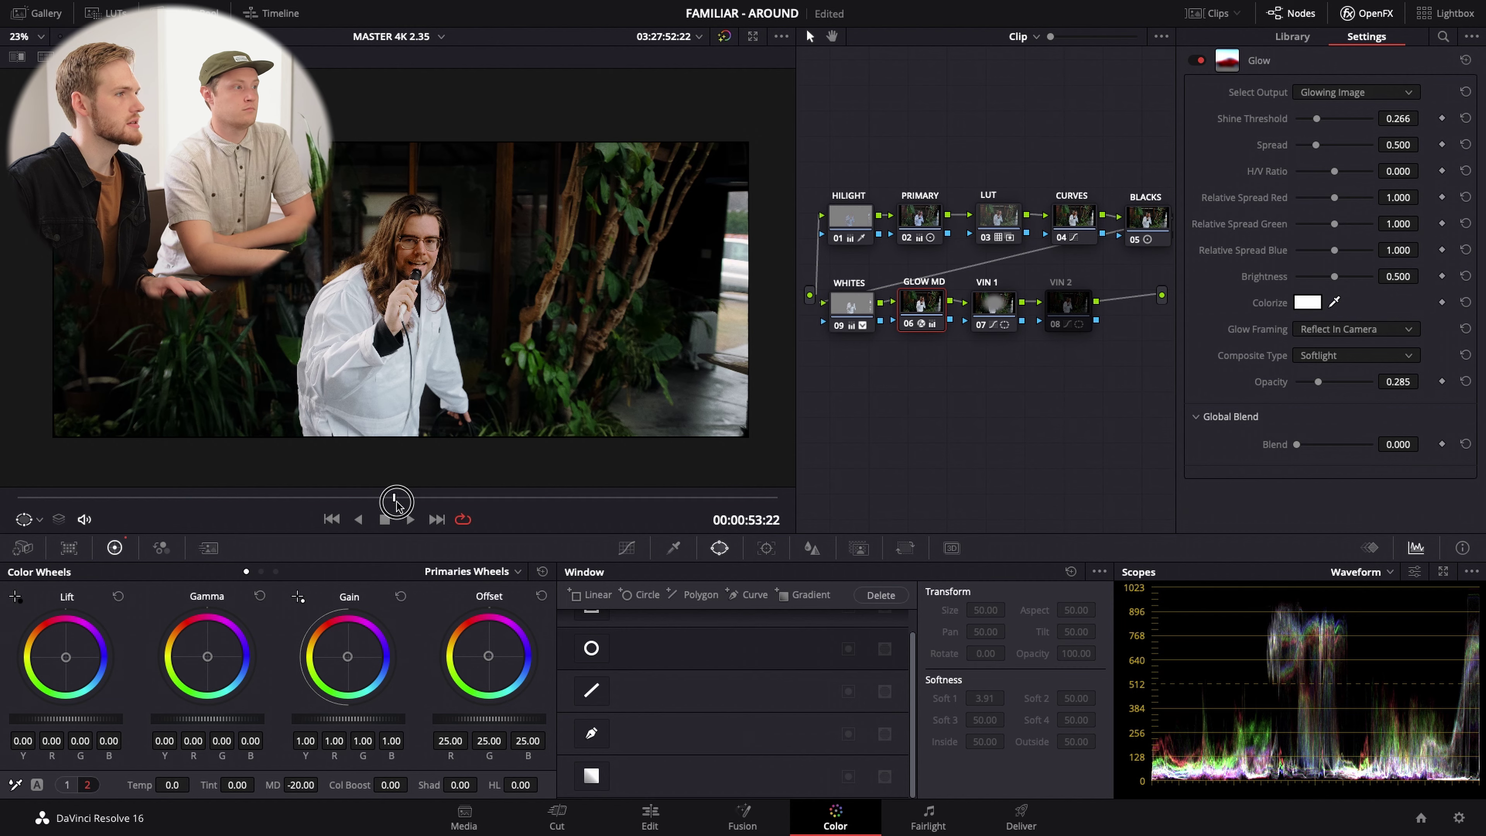
# - Move the playhead to 00:00:55:12, recheck VIN 1 off/on, and select VIN 1 to show its circle window
pyautogui.moveTo(396, 503); pyautogui.dragTo(524, 499)
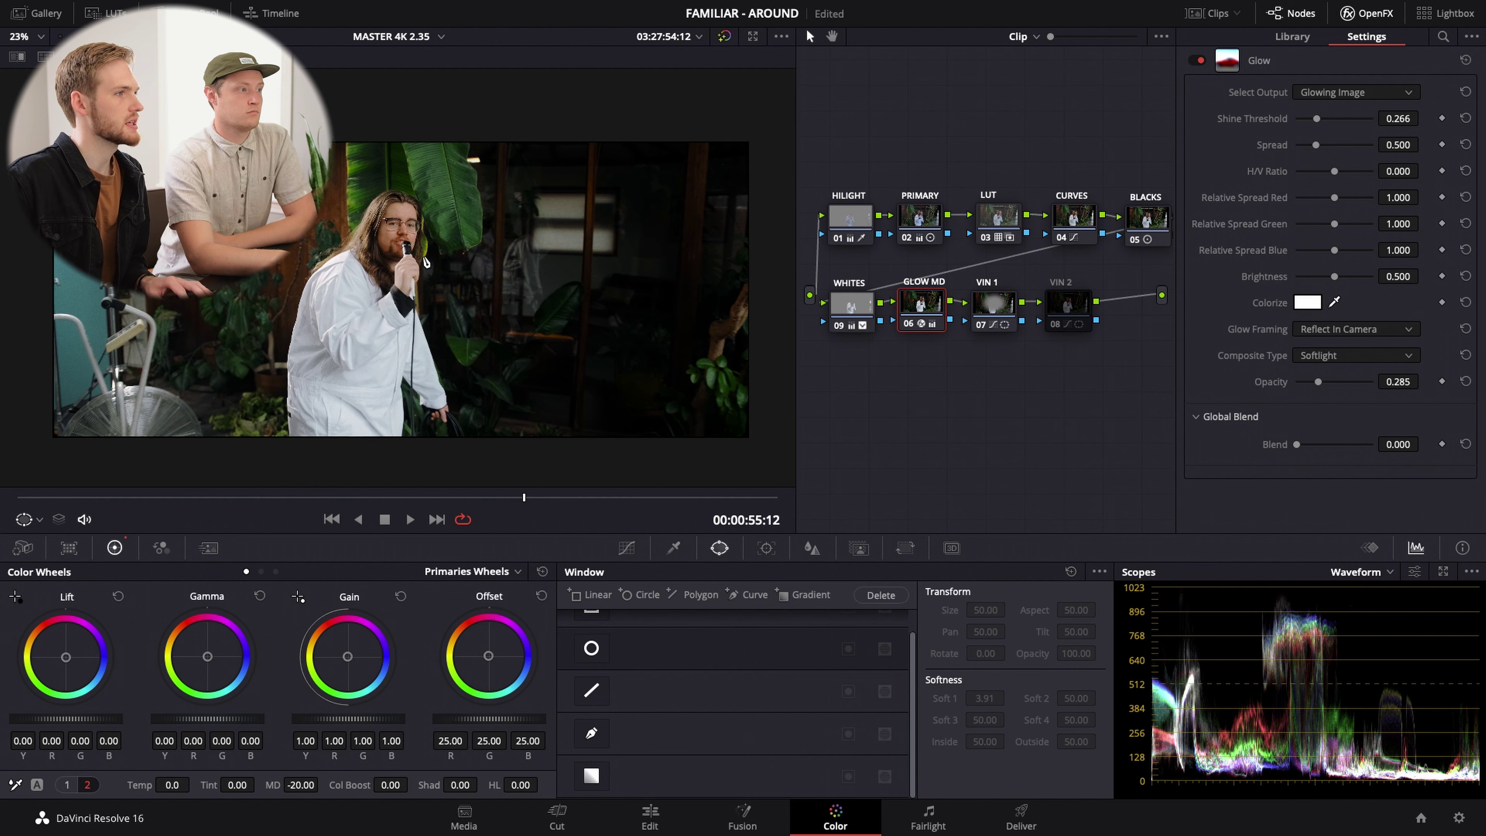
pyautogui.click(986, 326)
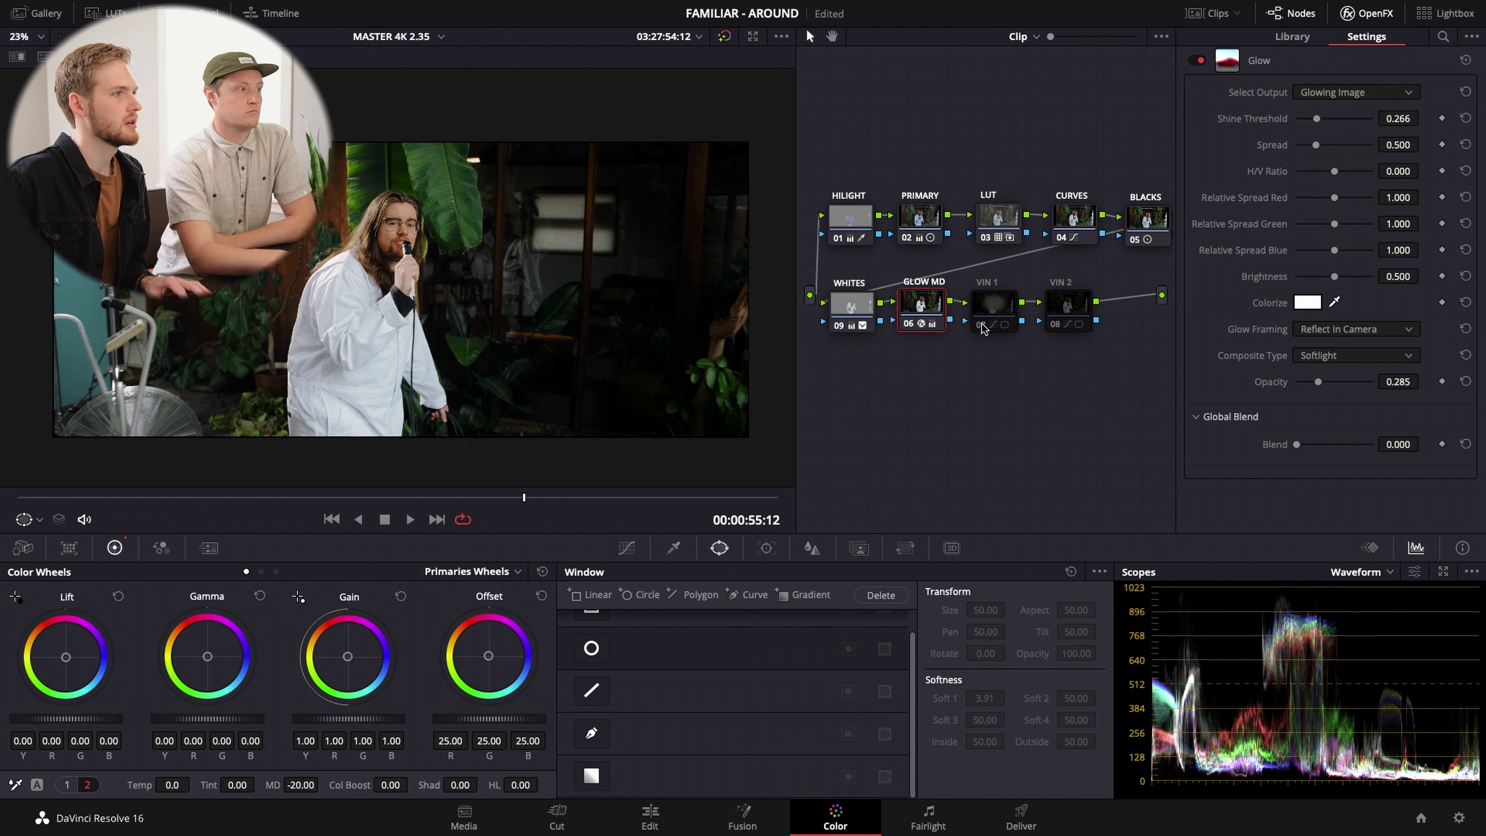
pyautogui.click(986, 325)
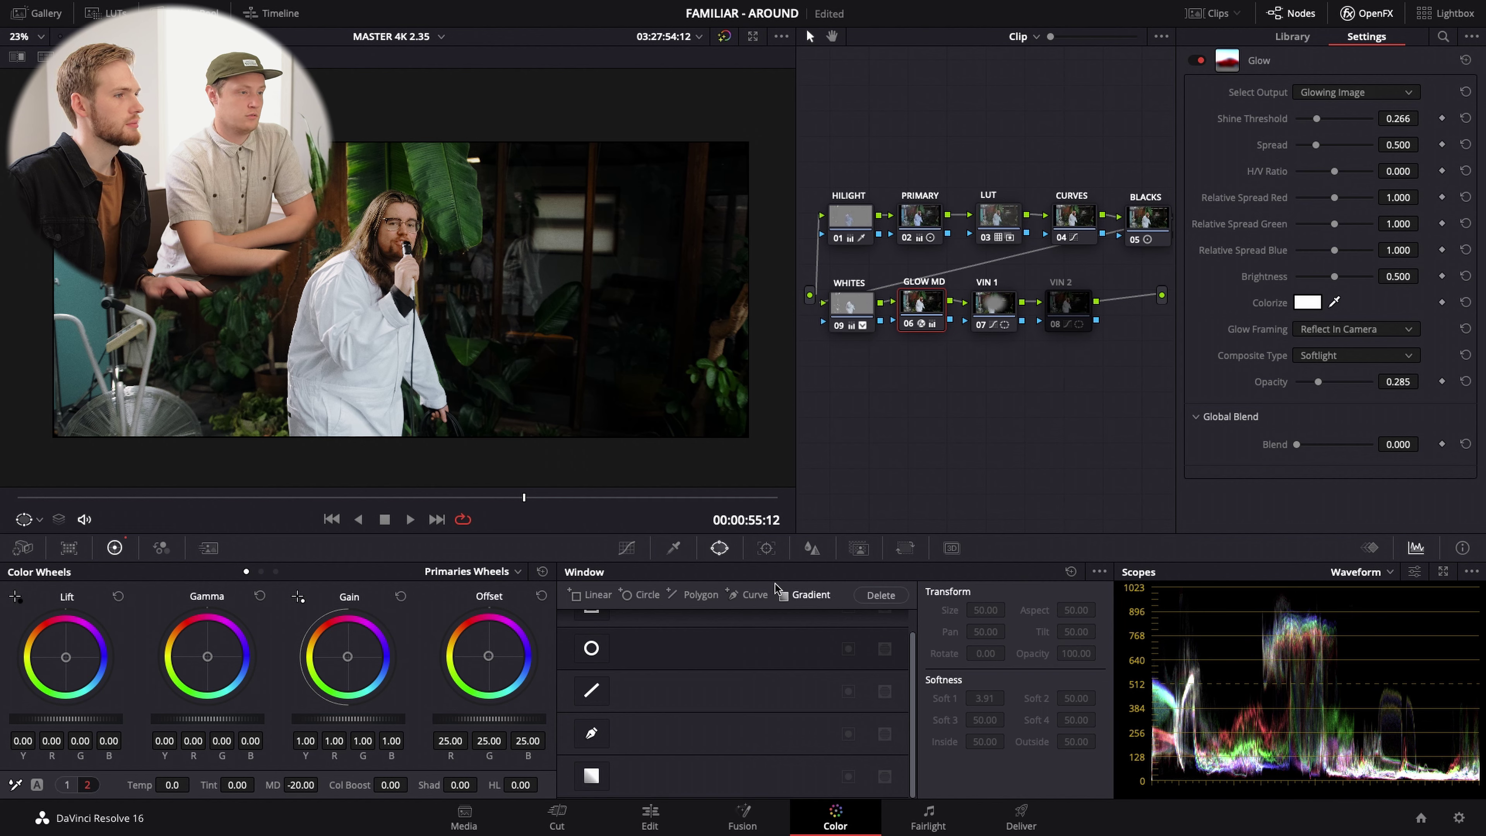
pyautogui.click(992, 307)
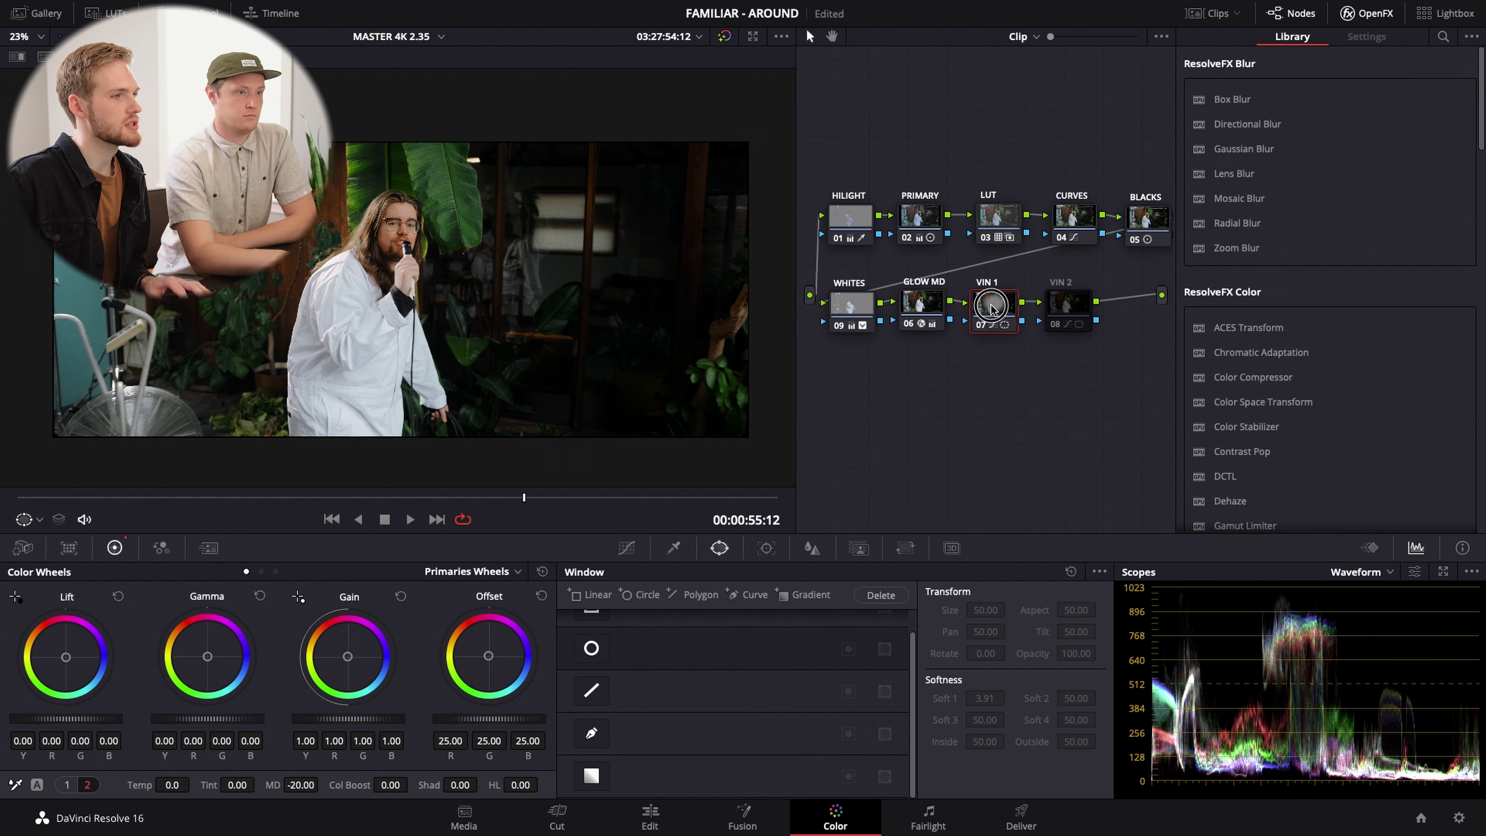
# - Pull VIN 1's custom curve midpoint slightly down, then page over to Hue vs Sat
pyautogui.click(626, 547)
pyautogui.click(796, 571)
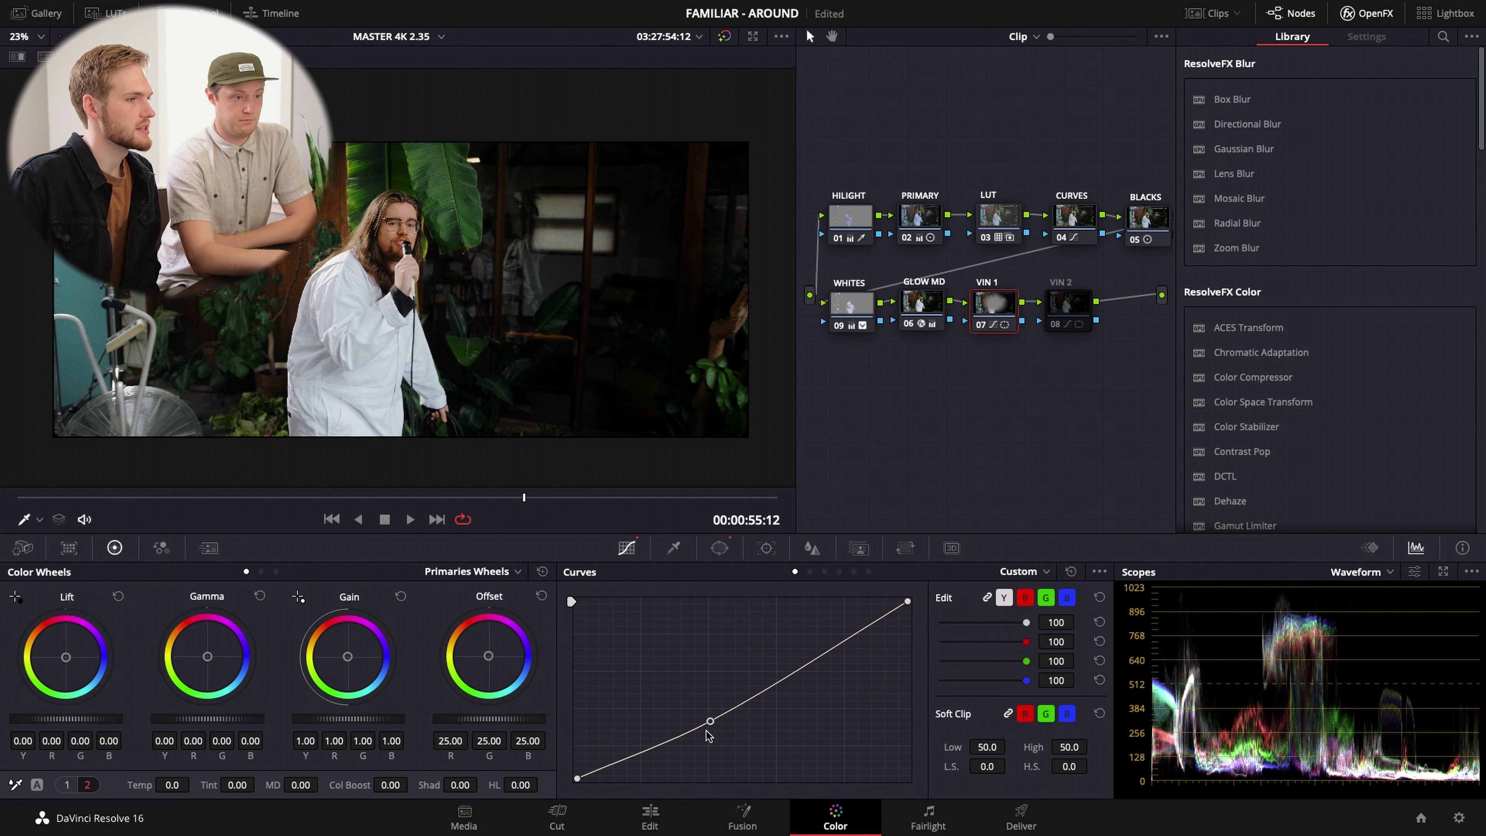
pyautogui.moveTo(710, 723)
pyautogui.mouseDown()
pyautogui.moveTo(710, 709)
pyautogui.moveTo(708, 756)
pyautogui.moveTo(699, 682)
pyautogui.moveTo(706, 756)
pyautogui.moveTo(707, 680)
pyautogui.moveTo(712, 742)
pyautogui.moveTo(705, 725)
pyautogui.mouseUp()
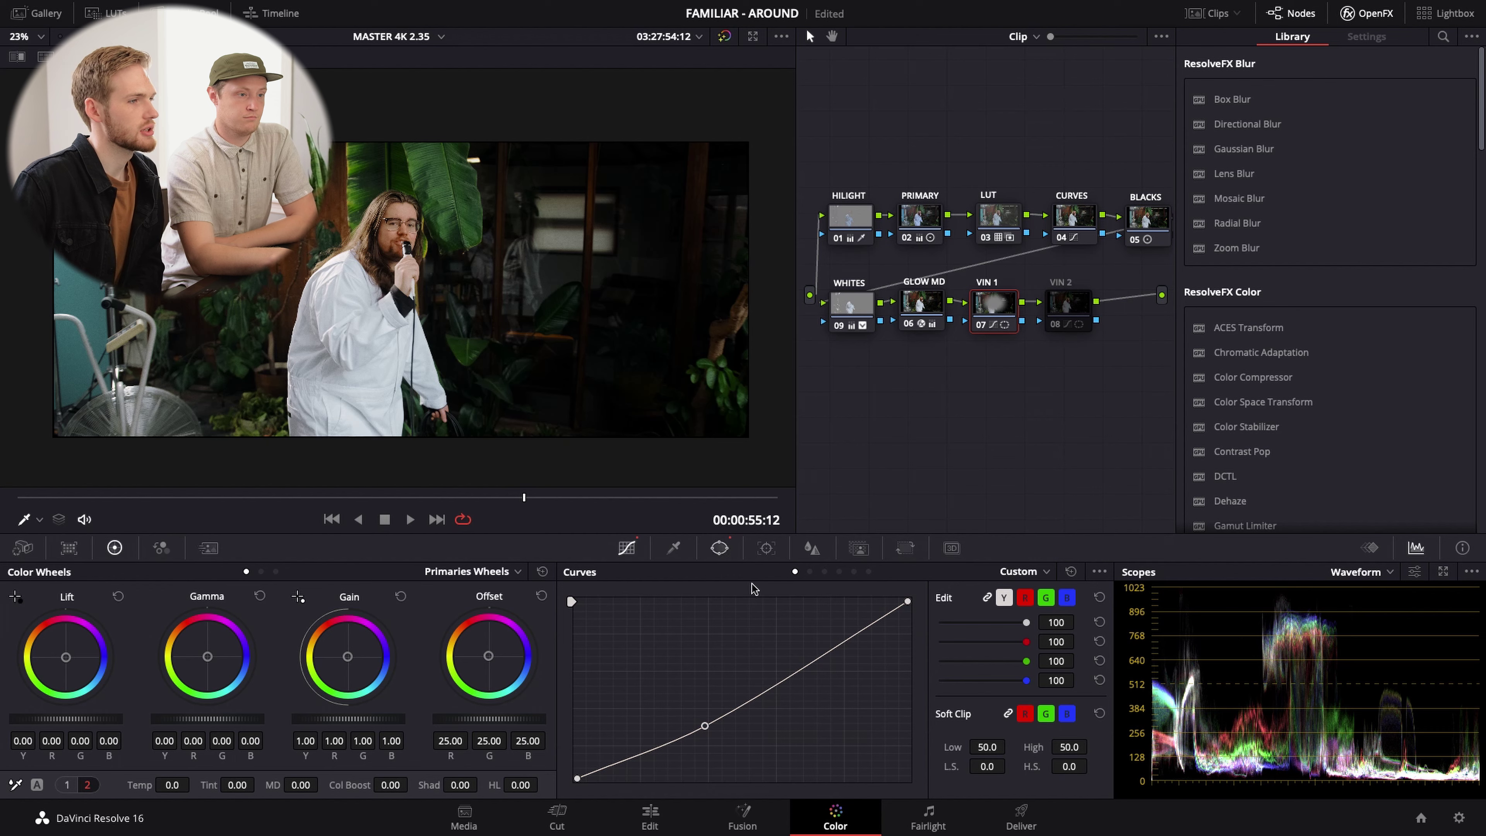
pyautogui.click(810, 571)
pyautogui.click(824, 571)
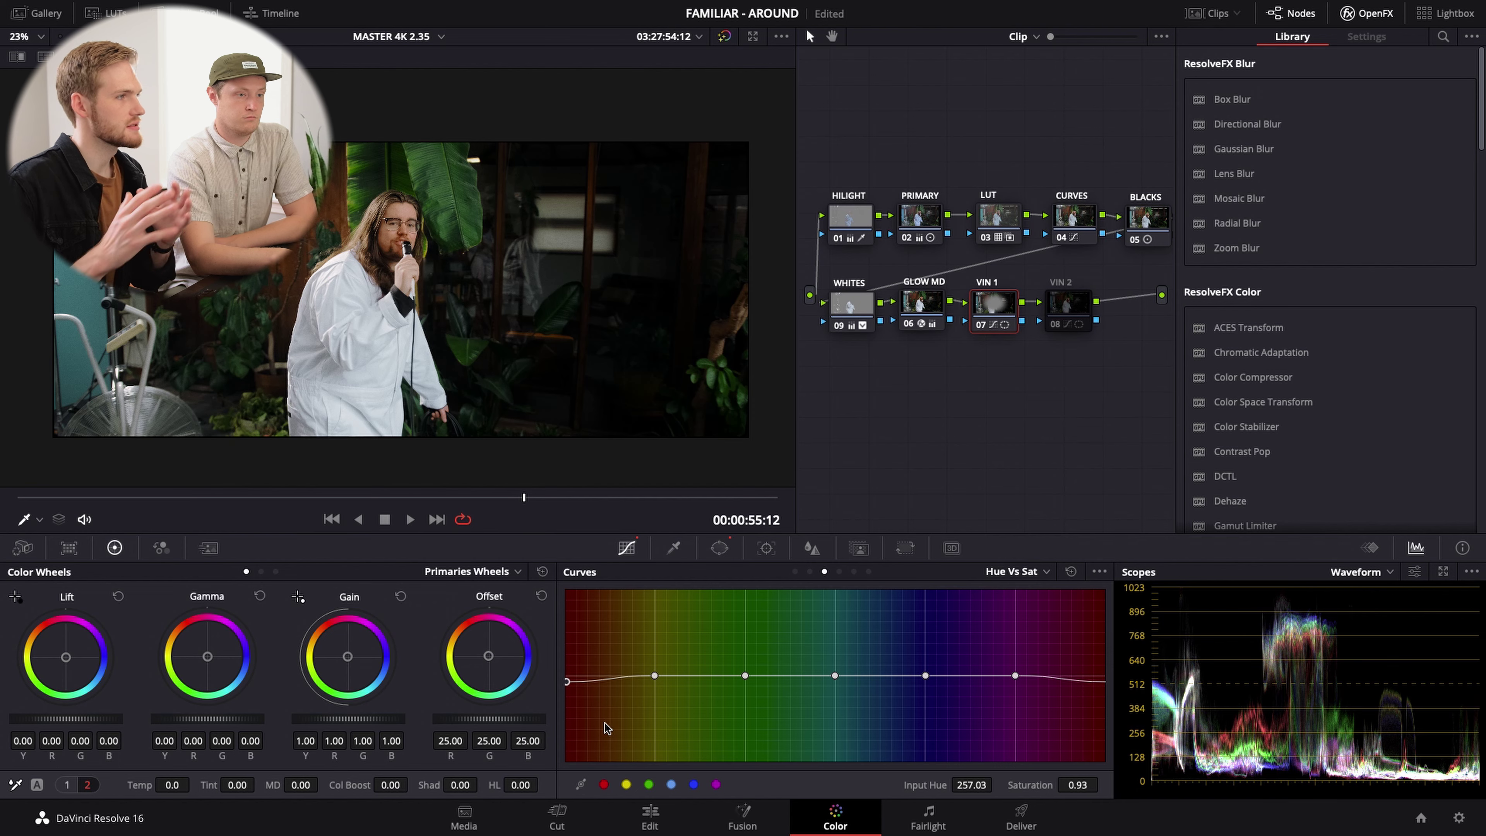
# - Compare the shot with and without VIN 1, review the clip, and return to 00:00:53:10
pyautogui.click(981, 325)
pyautogui.click(980, 325)
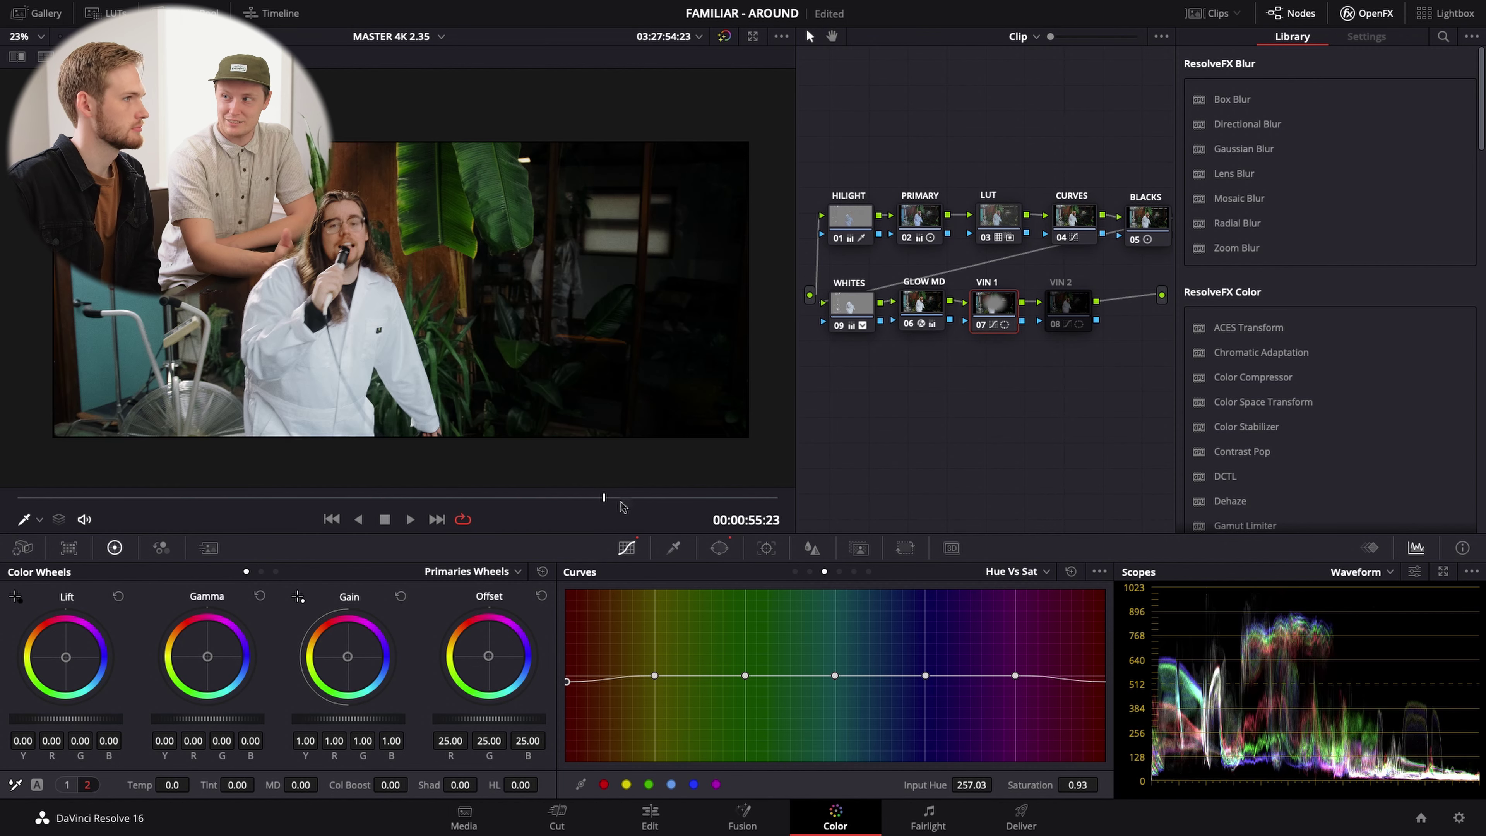
pyautogui.moveTo(707, 499); pyautogui.dragTo(252, 499)
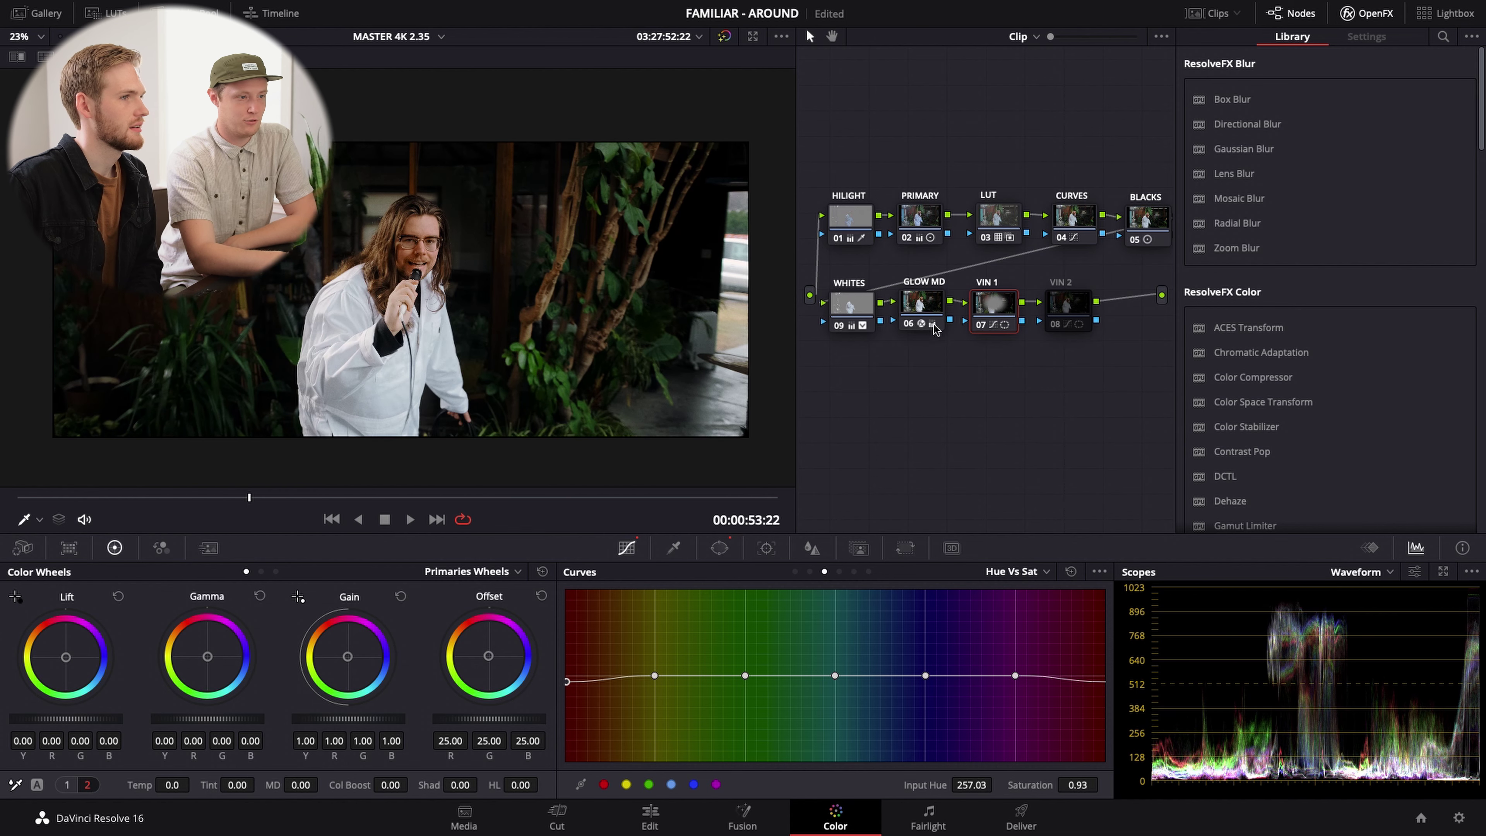
pyautogui.click(1071, 571)
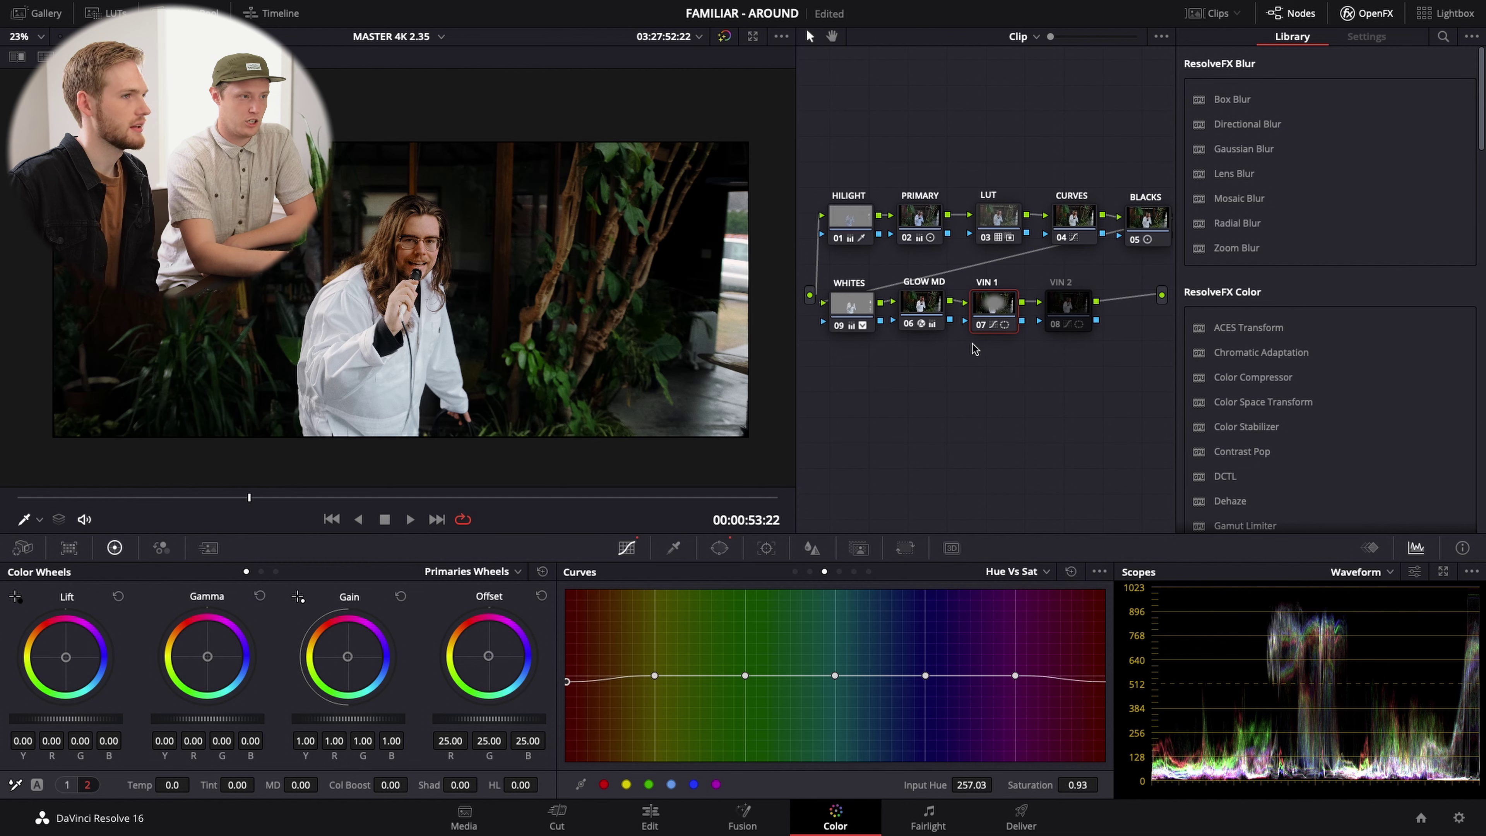
pyautogui.moveTo(993, 309); pyautogui.dragTo(999, 307)
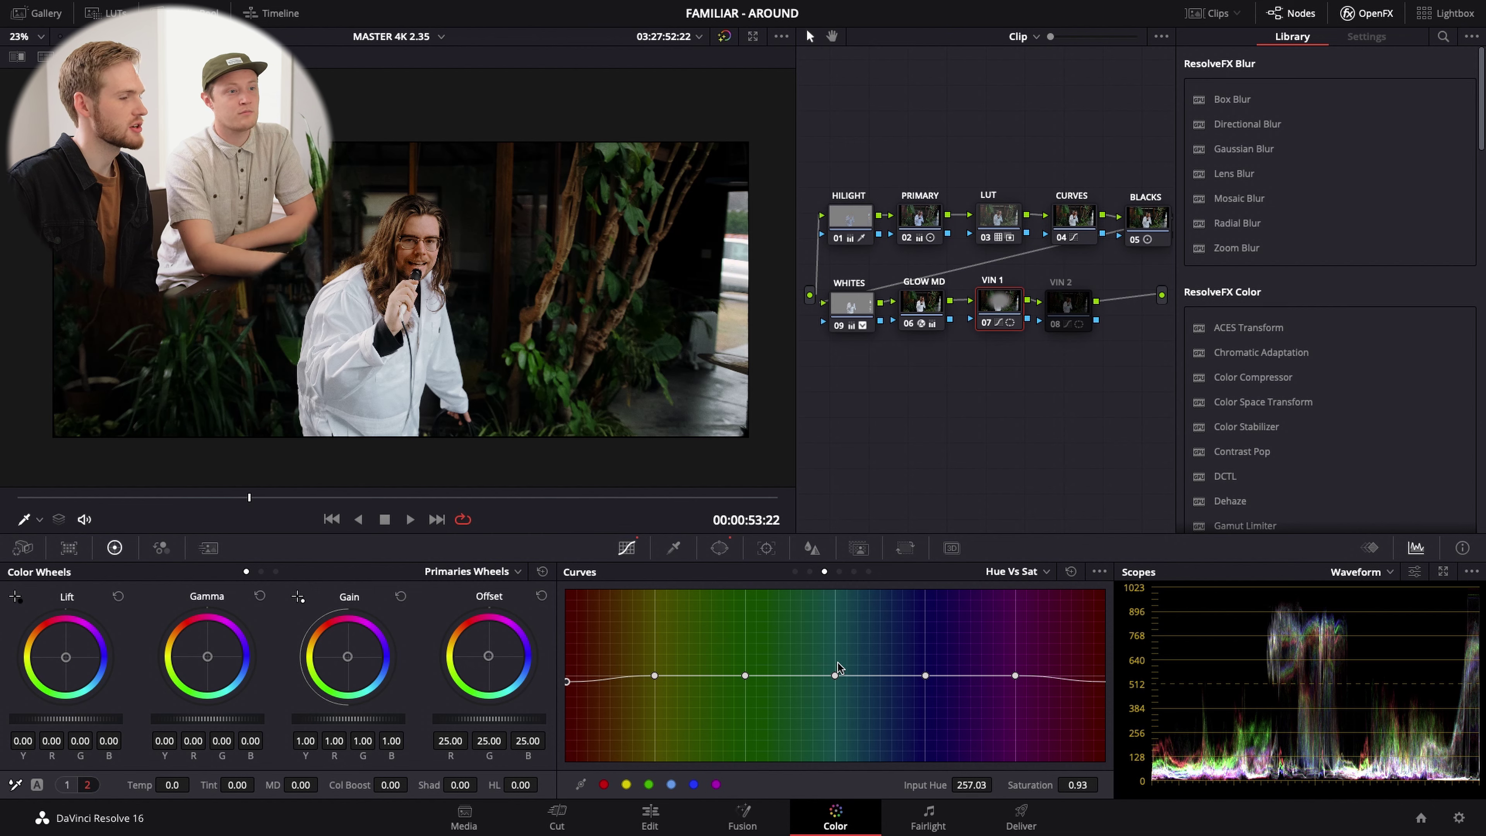
pyautogui.click(163, 497)
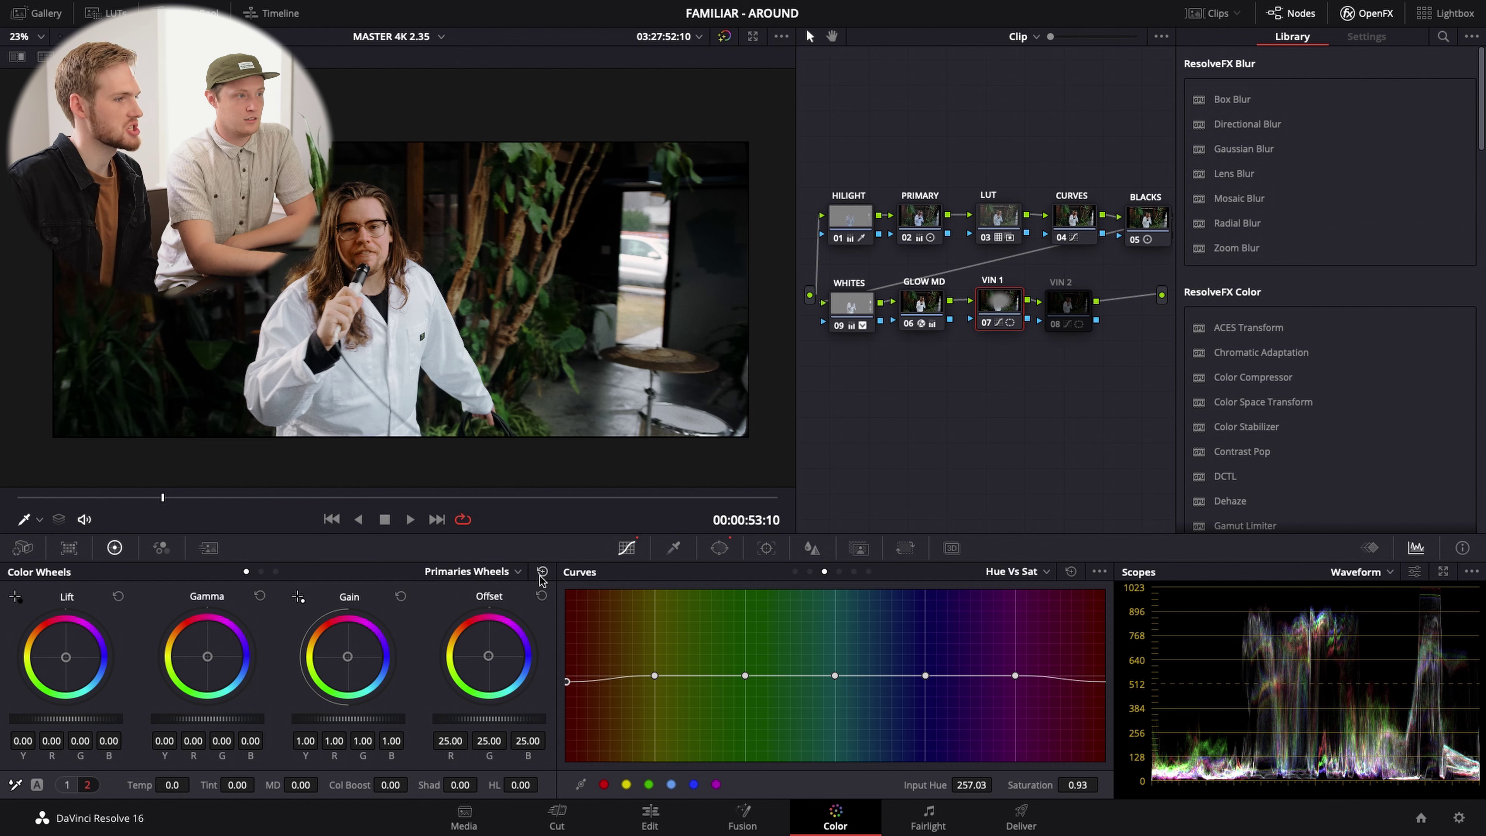
# - Select and enable the VIN 2 node, toggling it off and on to compare
pyautogui.click(1078, 299)
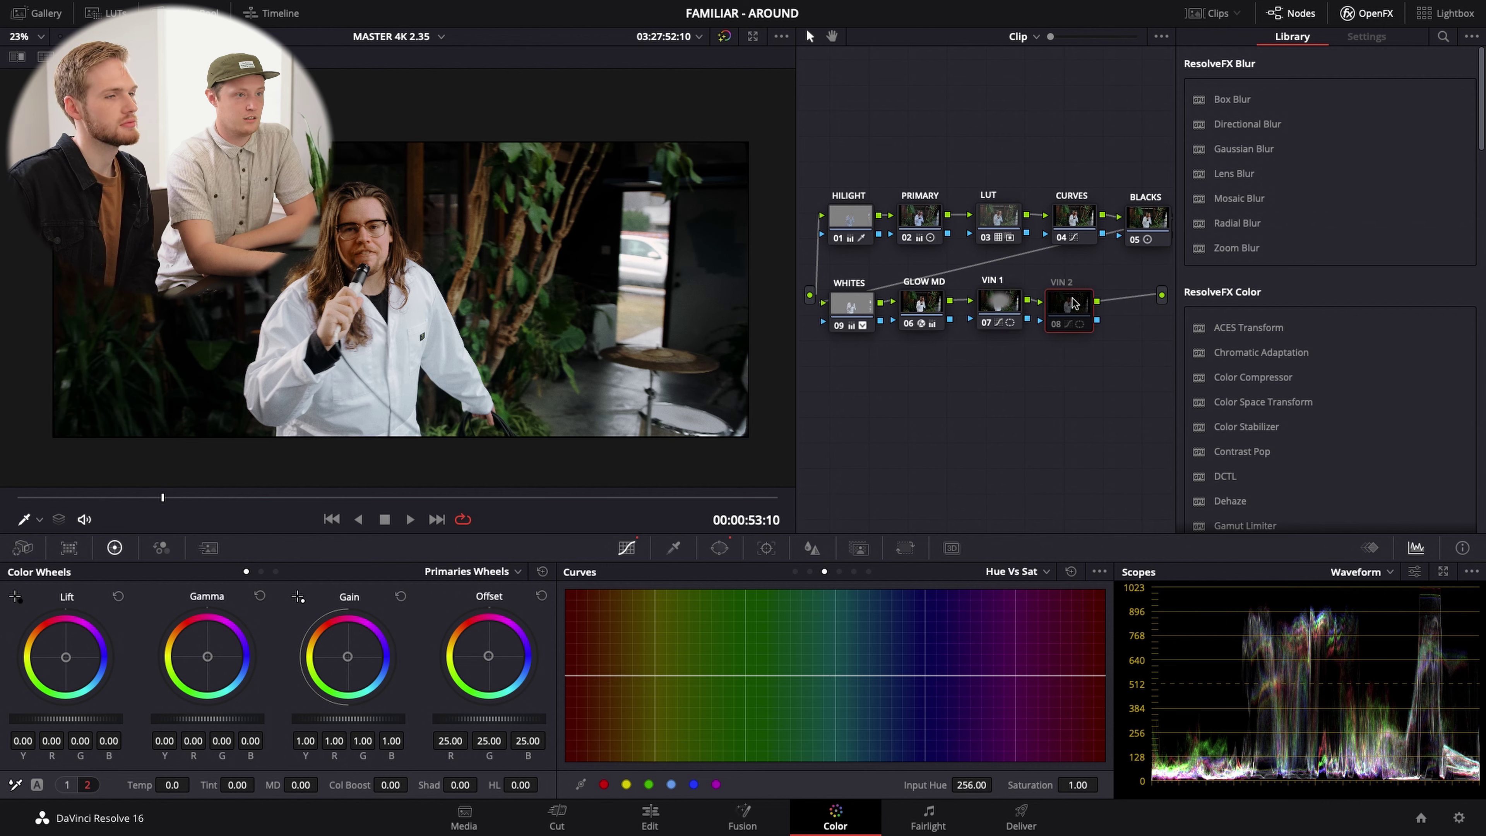
pyautogui.moveTo(1078, 299); pyautogui.dragTo(1085, 297)
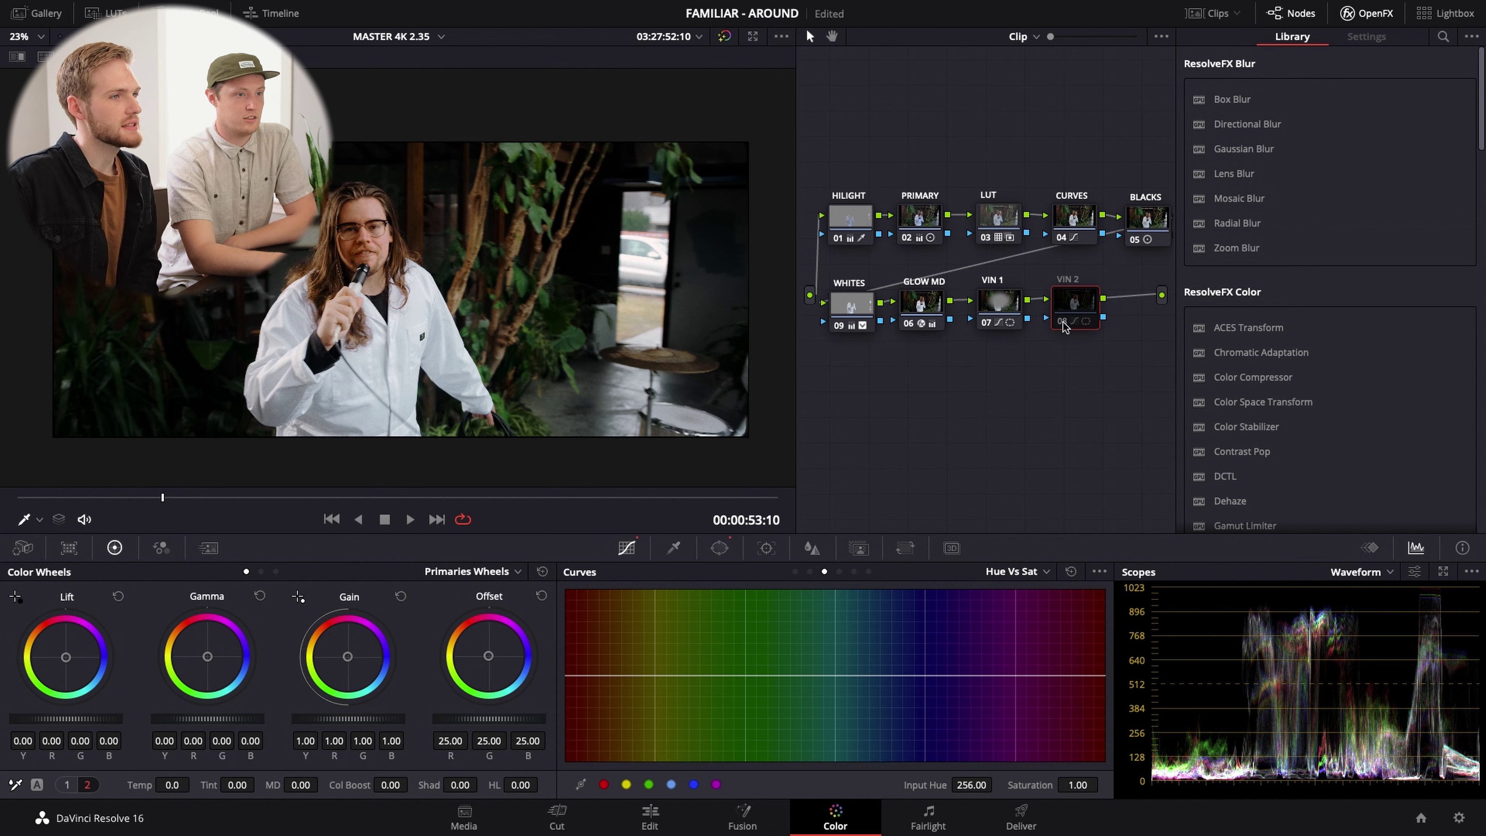
pyautogui.click(1062, 322)
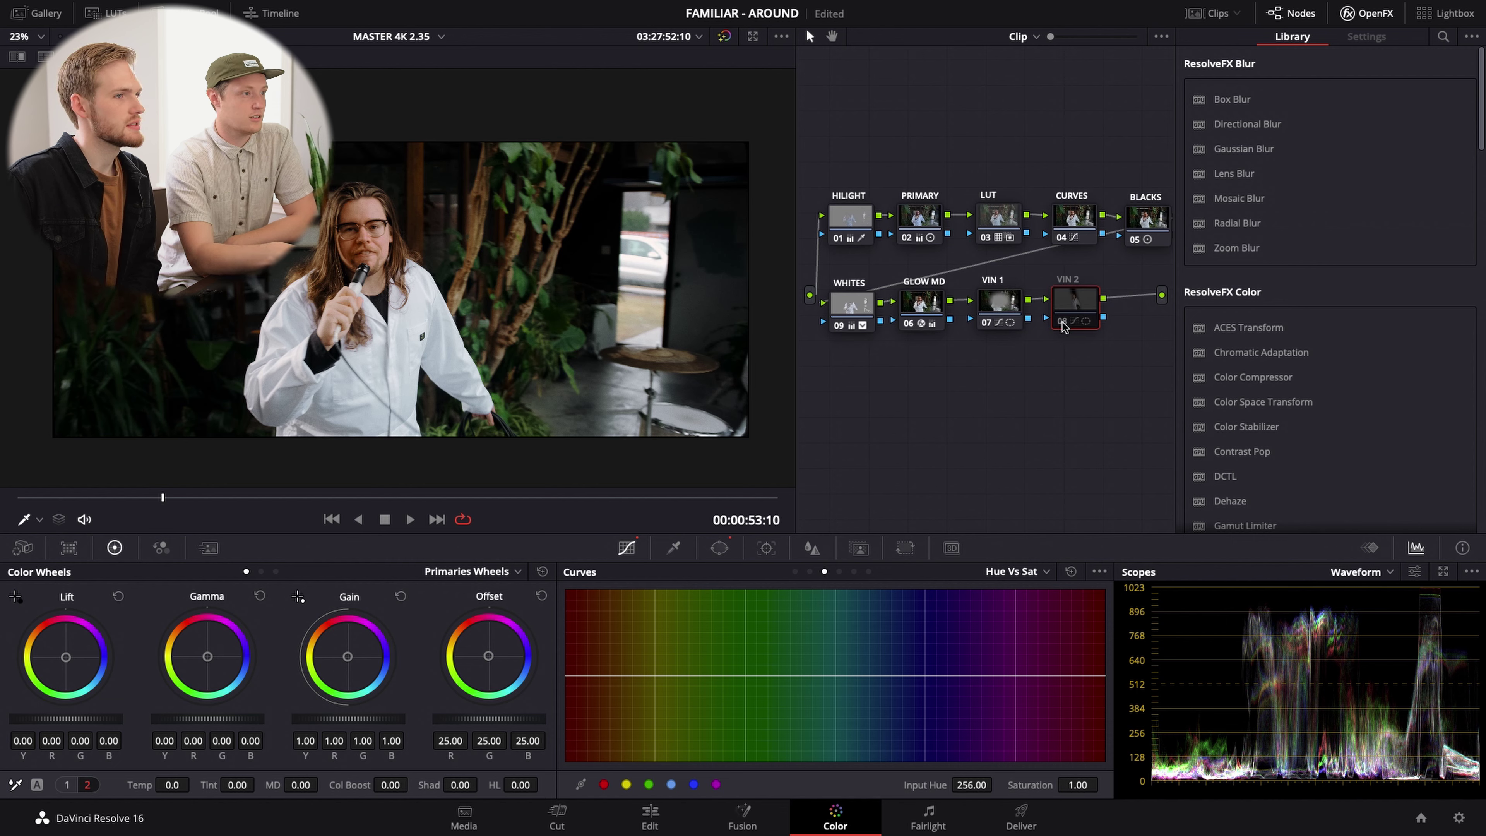
pyautogui.click(1062, 323)
pyautogui.click(1062, 323)
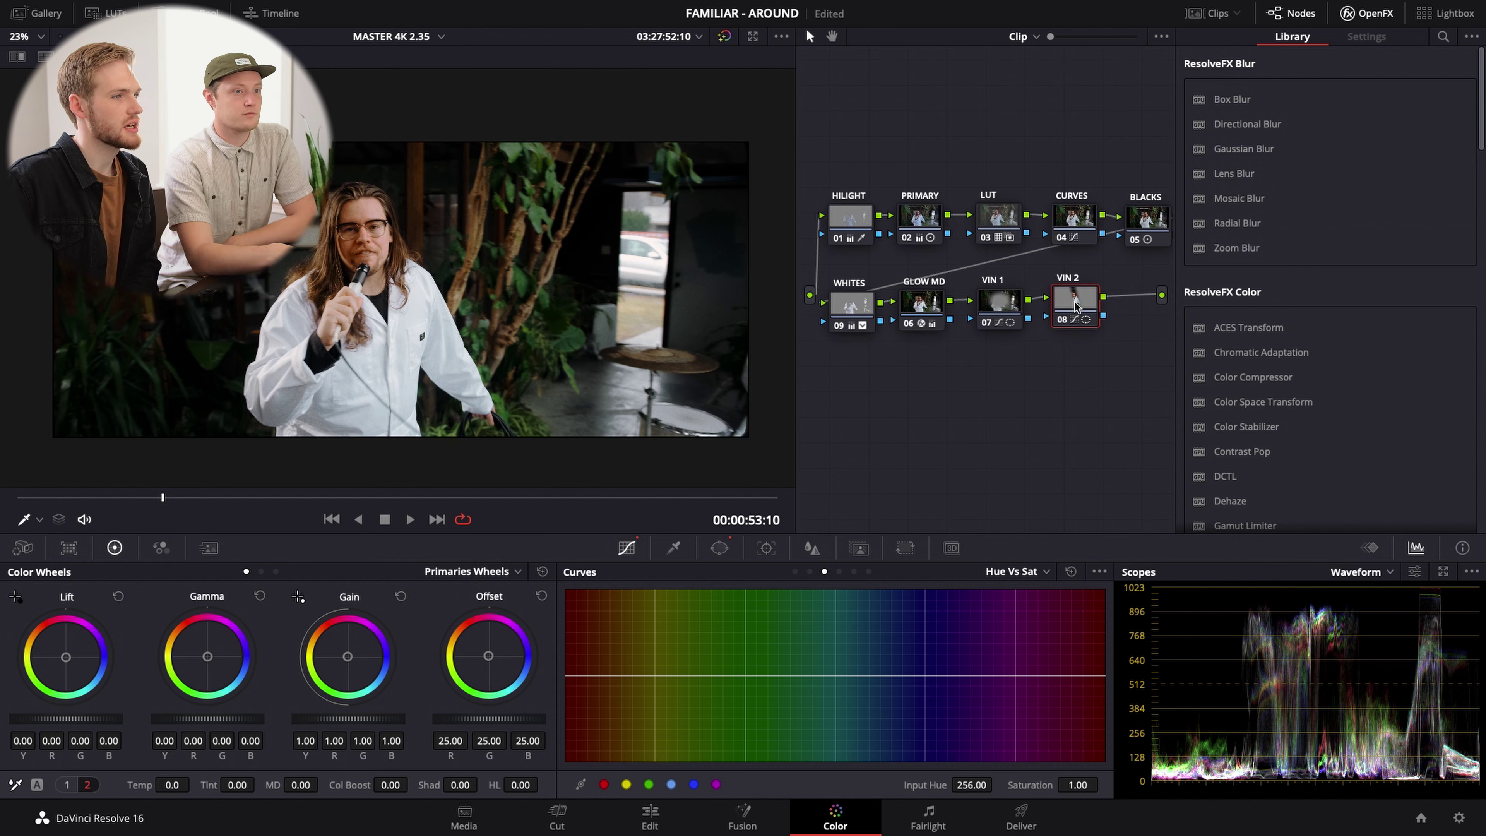
# - Show VIN 2's slanted strip window in highlight mode, greying out everything outside it
pyautogui.click(719, 550)
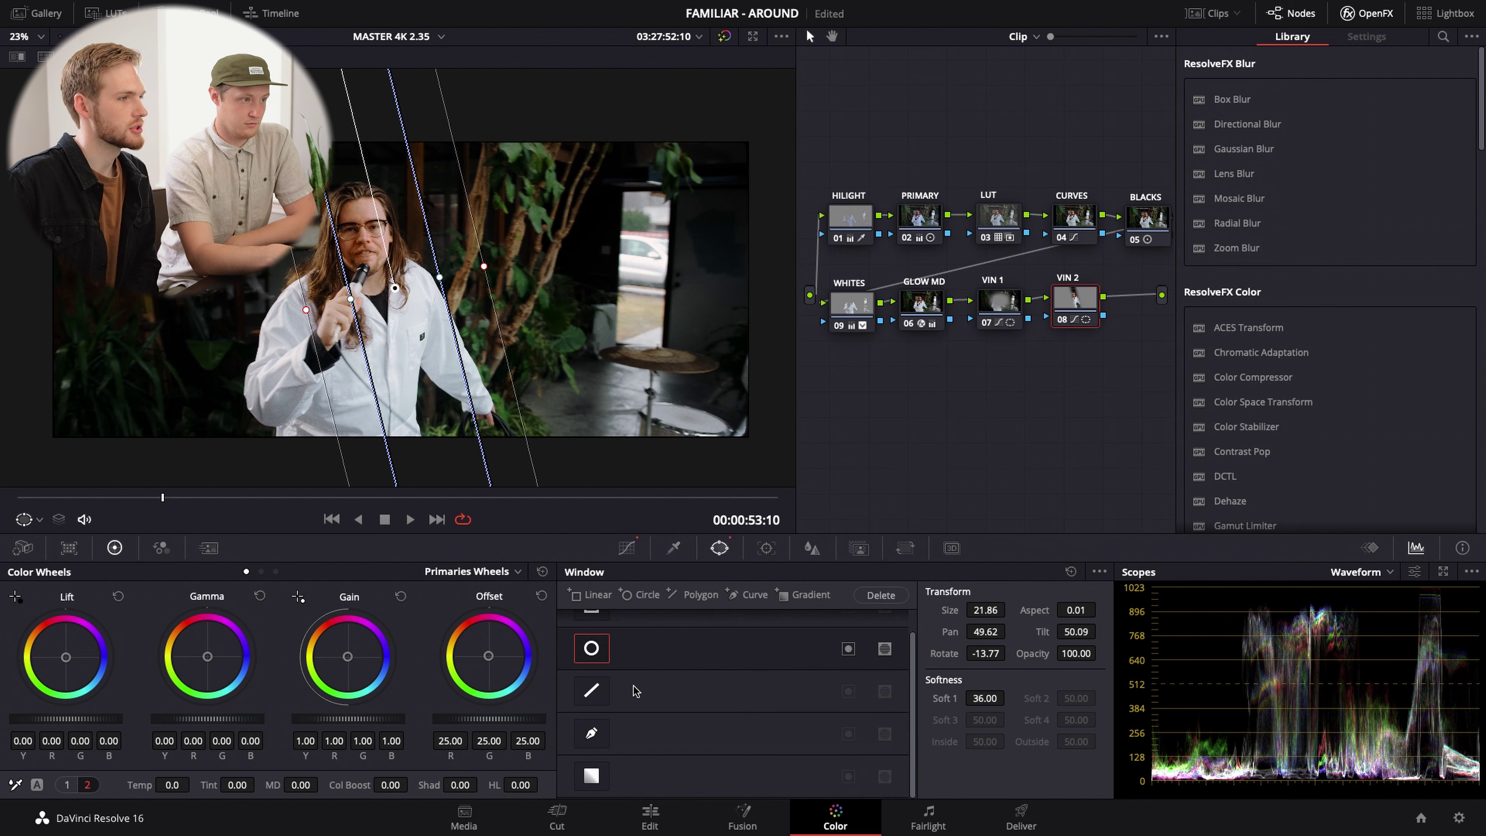
pyautogui.scroll(1, 592, 657)
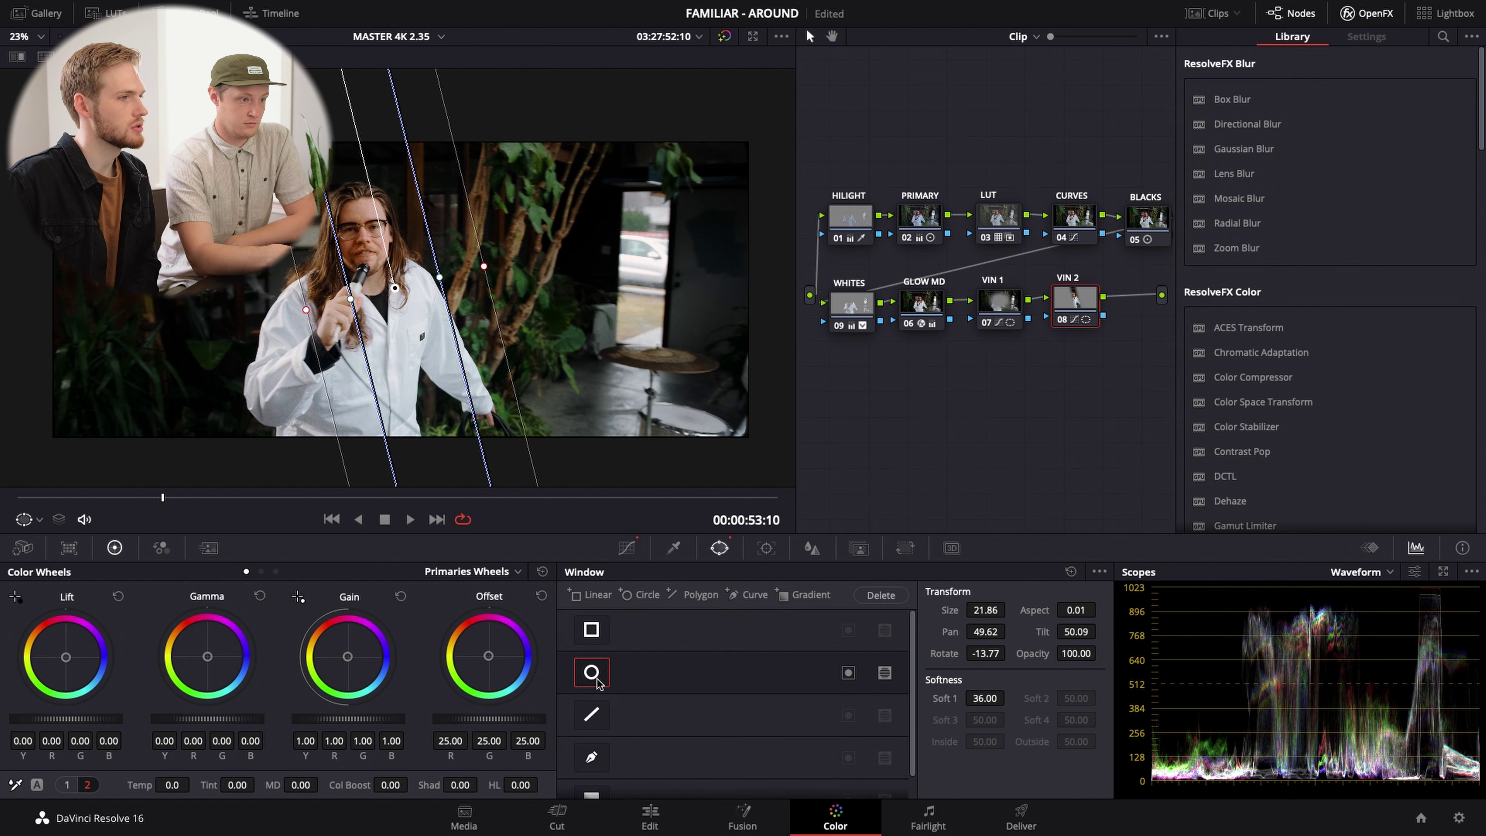
pyautogui.scroll(-10, 454, 328)
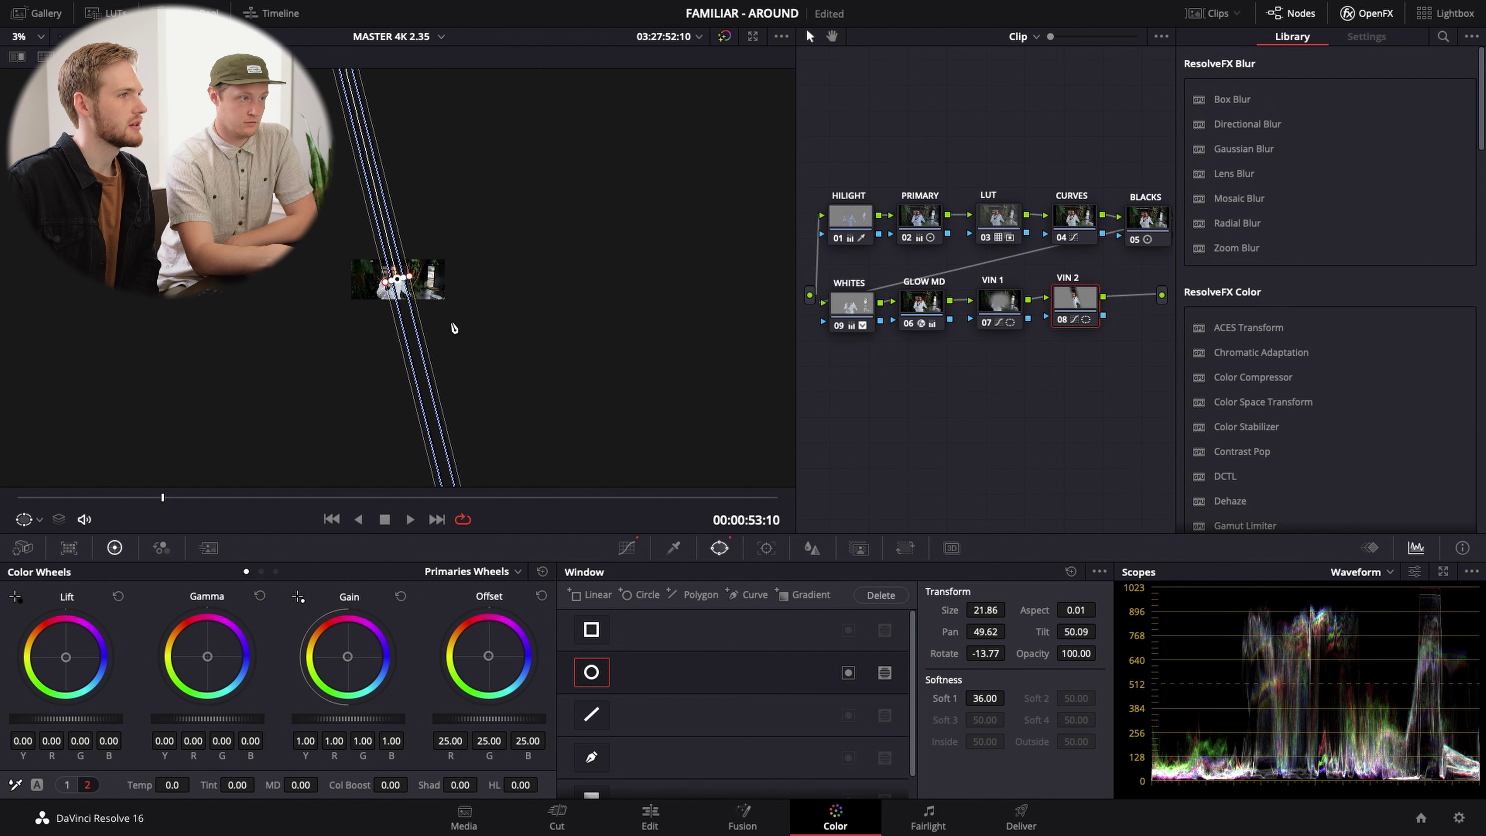
pyautogui.scroll(5, 445, 324)
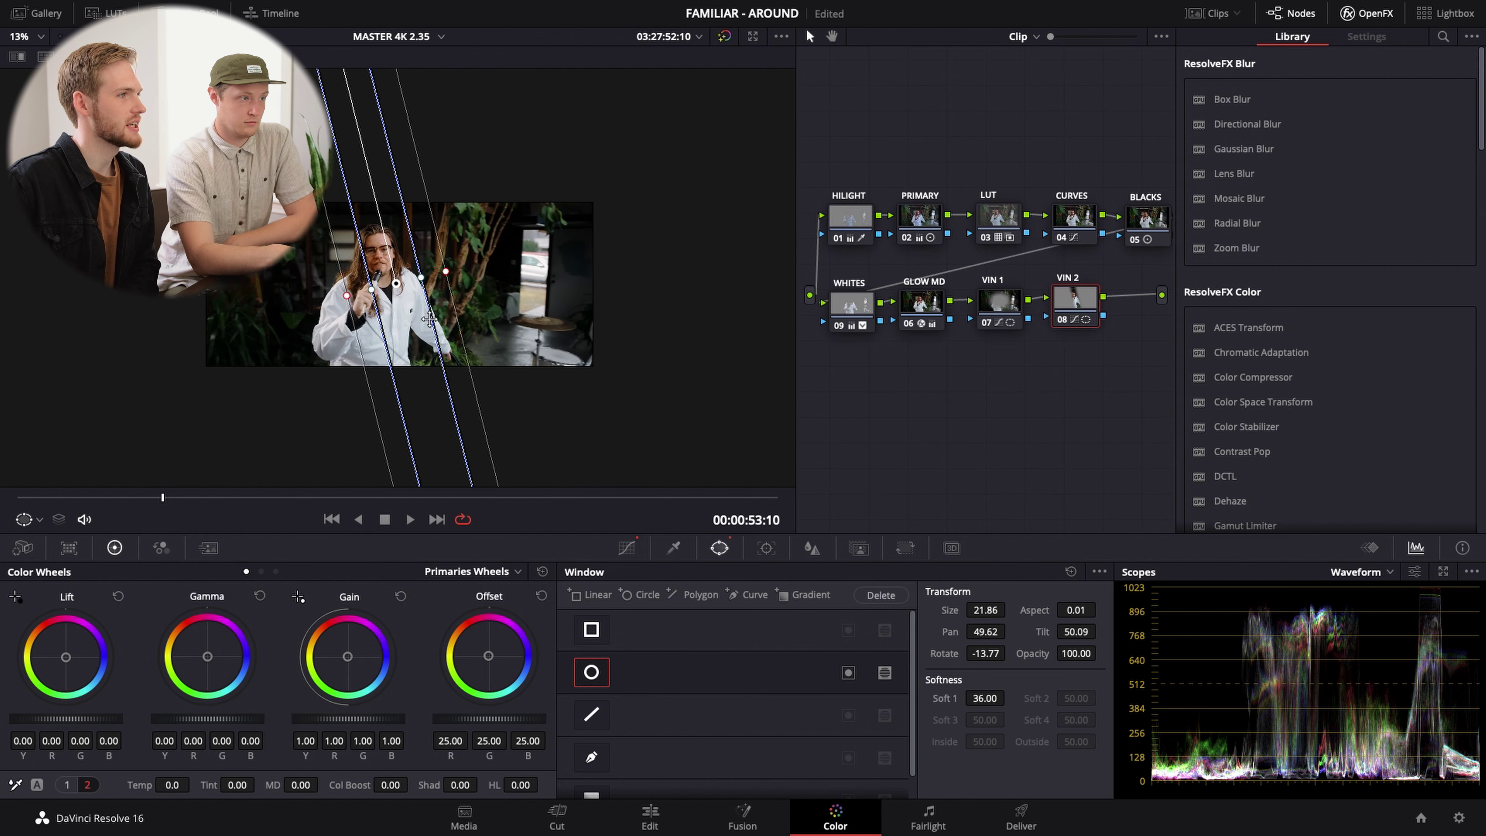
pyautogui.scroll(3, 430, 319)
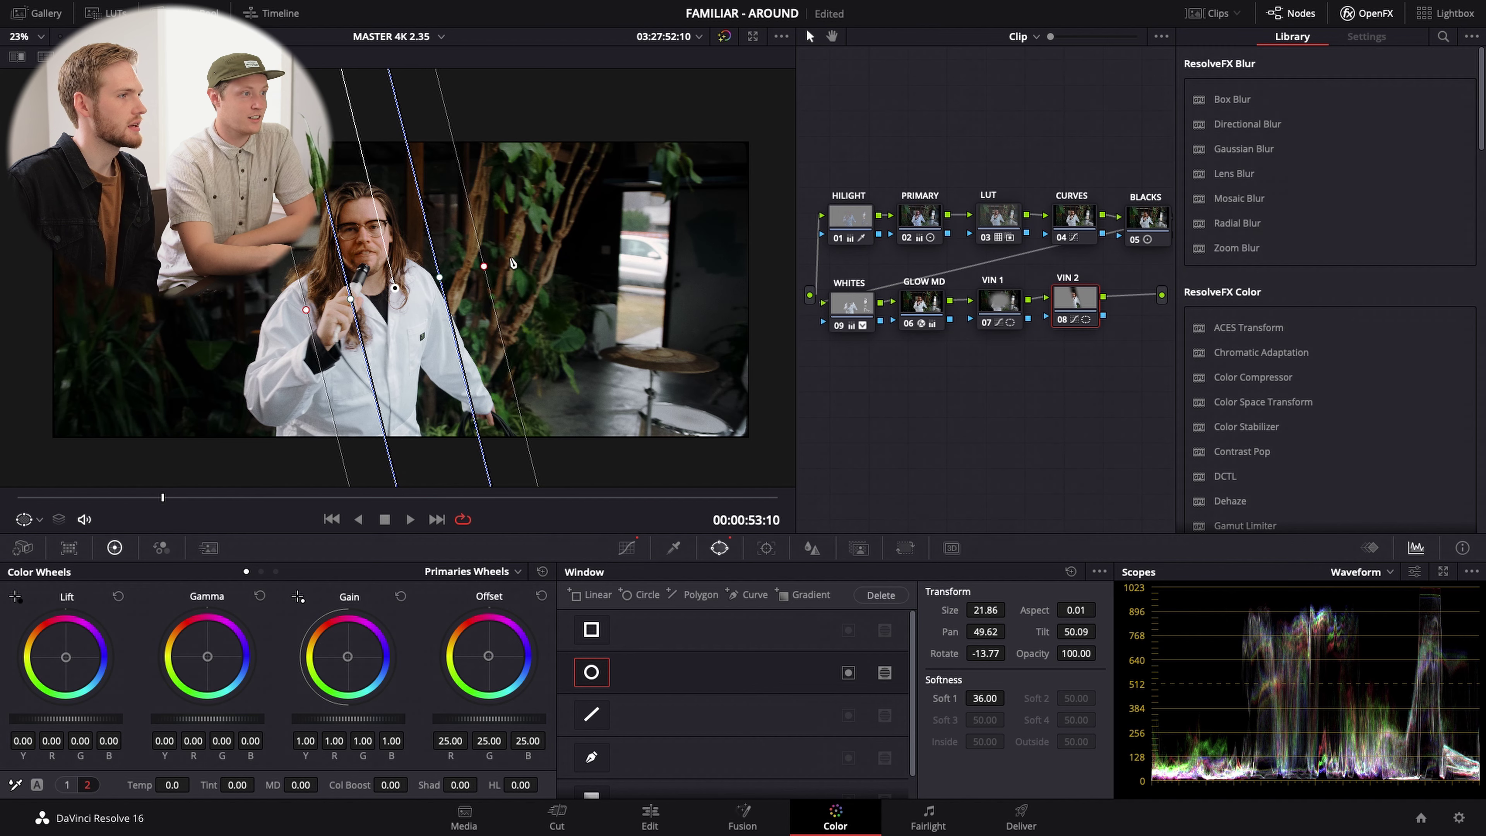
pyautogui.hotkey('shift', 'h')
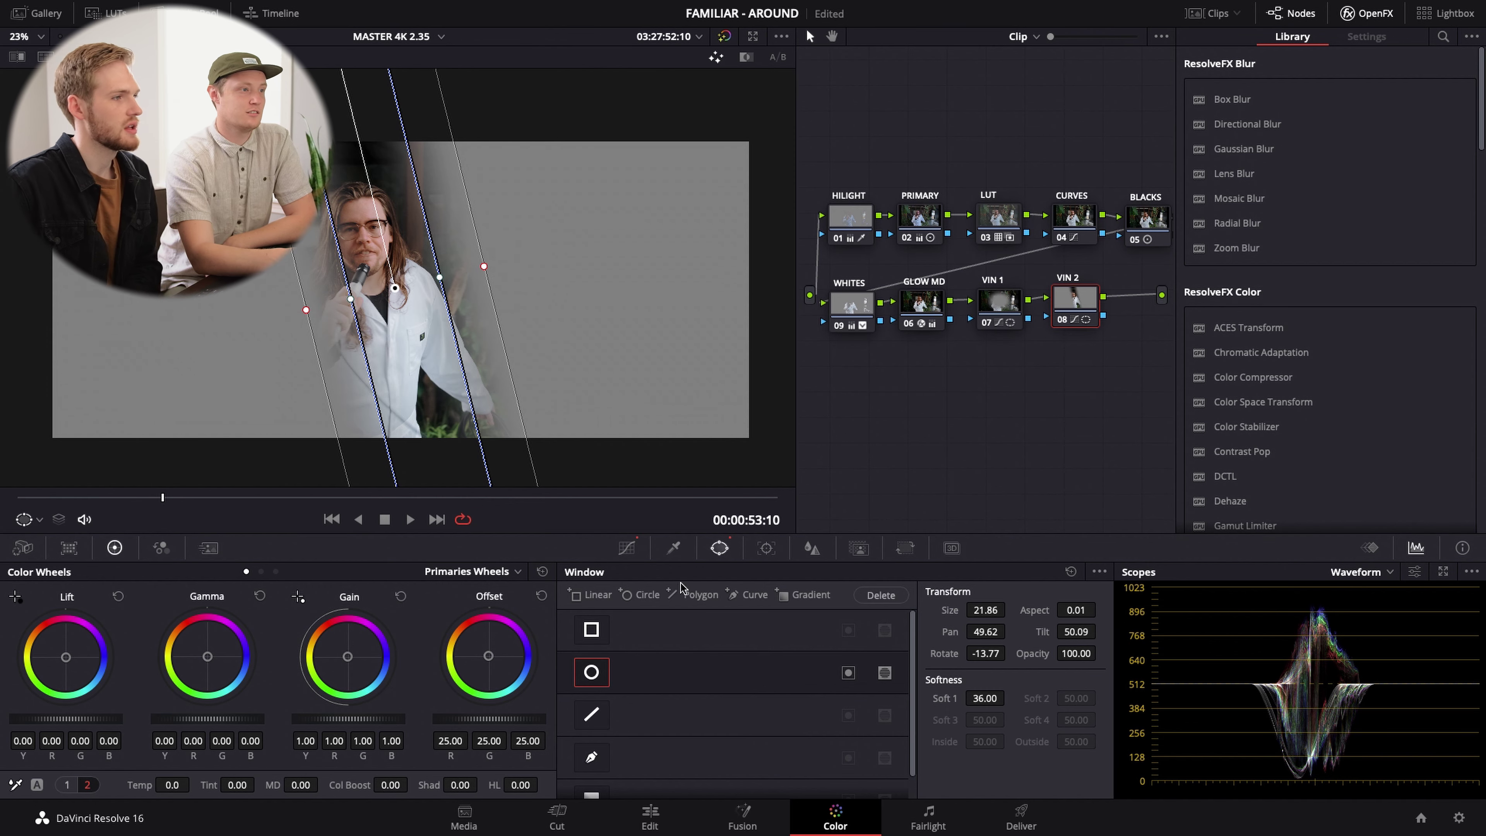
pyautogui.click(626, 549)
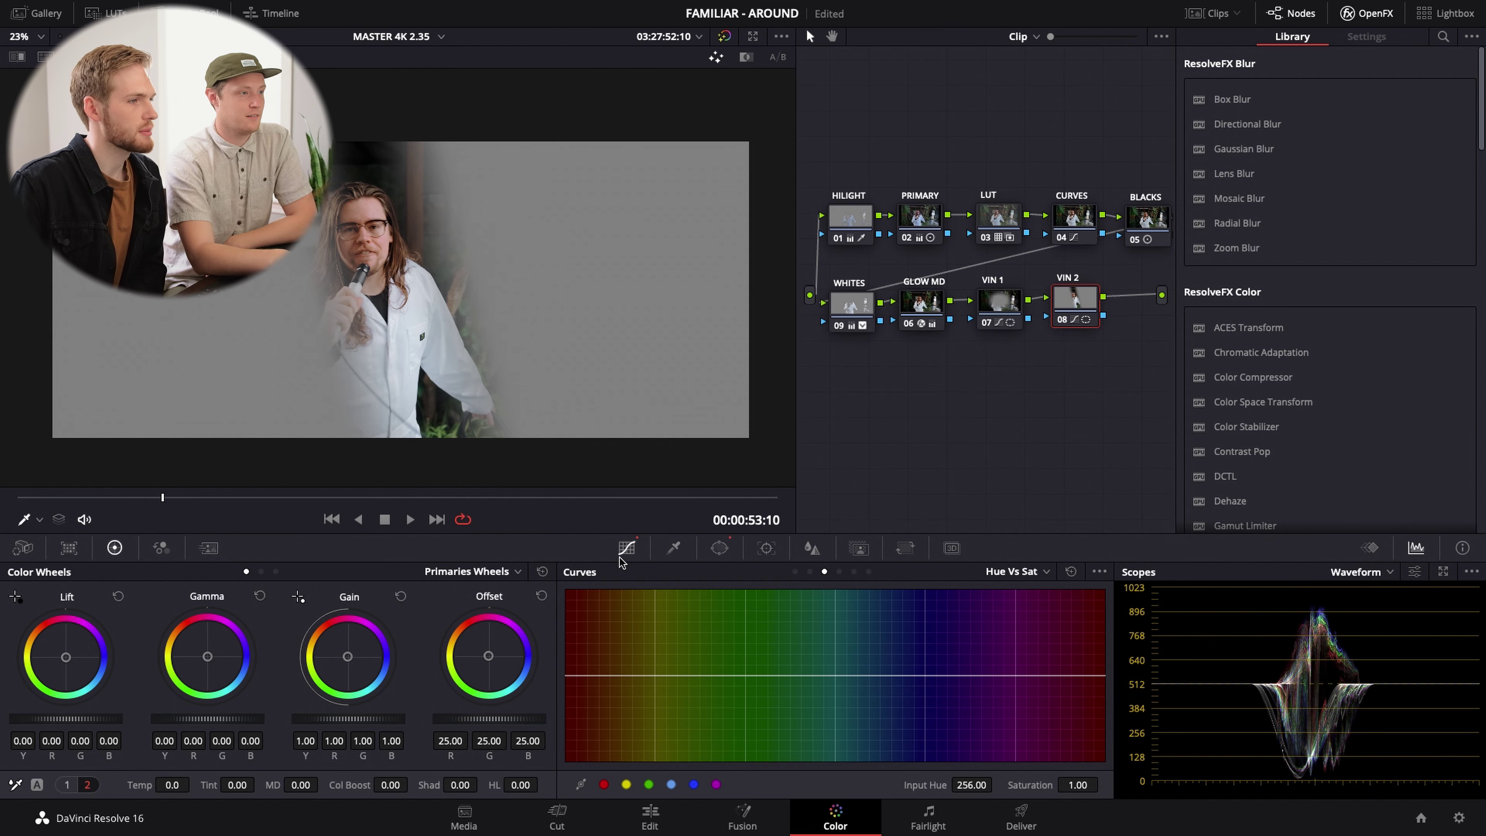
# - Try a midpoint bend on VIN 2's custom curve, then undo it so the curve stays straight
pyautogui.click(794, 571)
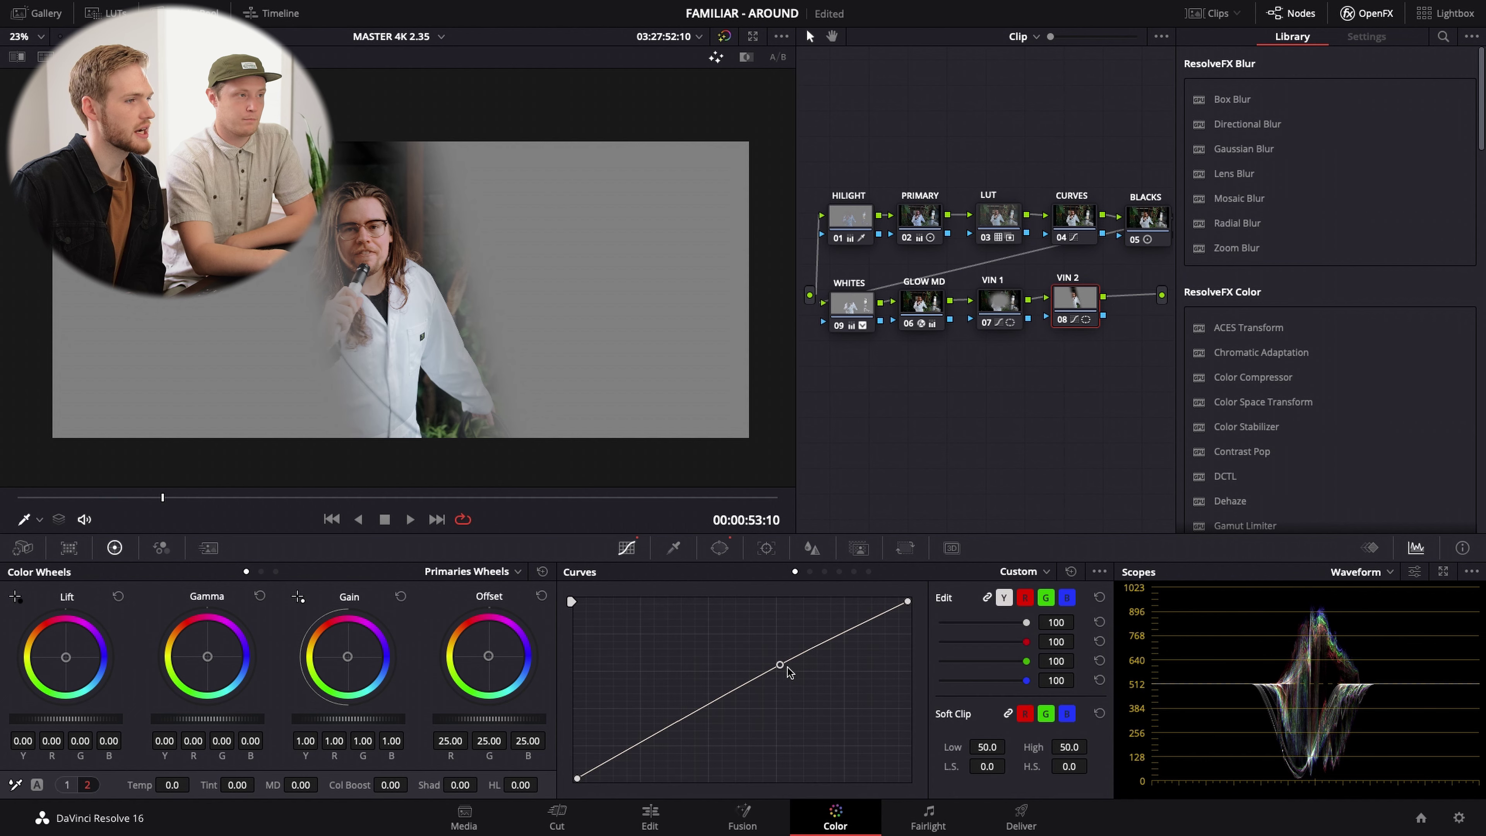
pyautogui.moveTo(780, 668)
pyautogui.mouseDown()
pyautogui.moveTo(773, 632)
pyautogui.moveTo(775, 649)
pyautogui.mouseUp()
pyautogui.hotkey('ctrl', 'z')
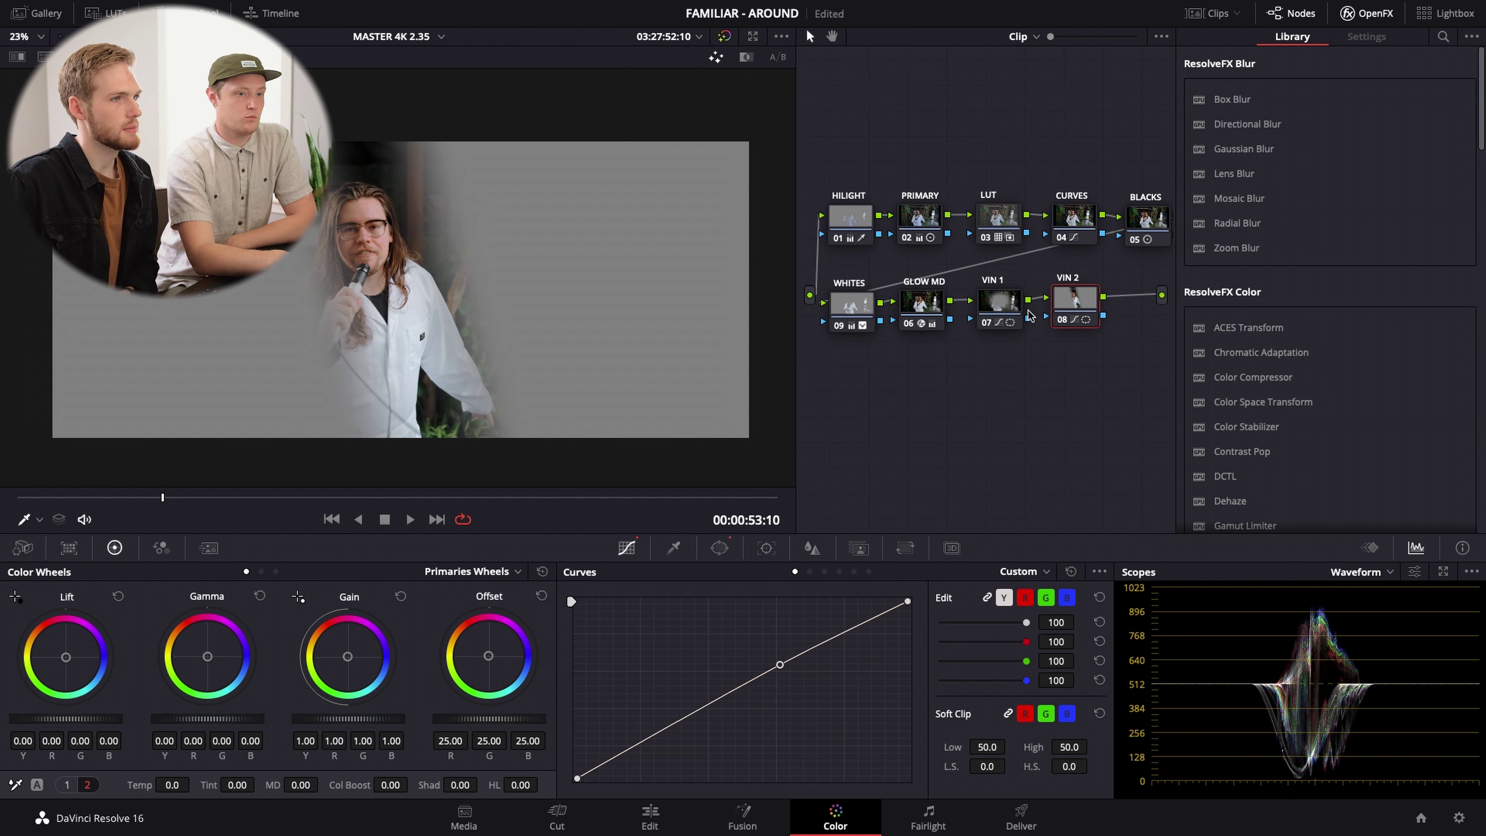
# - Toggle VIN 2 off and on repeatedly to compare the shot with and without it
pyautogui.click(1062, 321)
pyautogui.click(1062, 321)
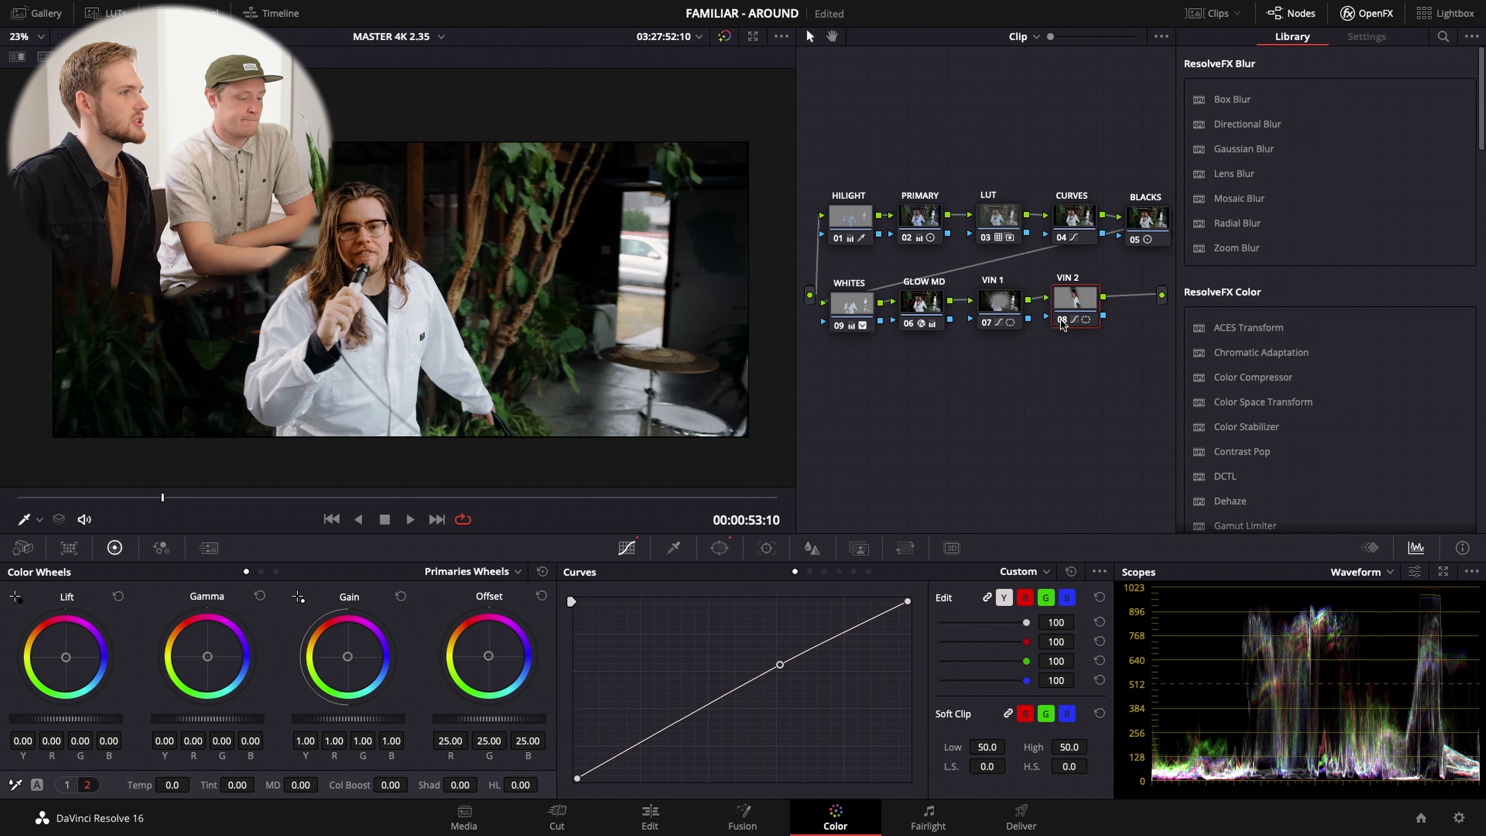
pyautogui.click(1062, 321)
pyautogui.click(1062, 321)
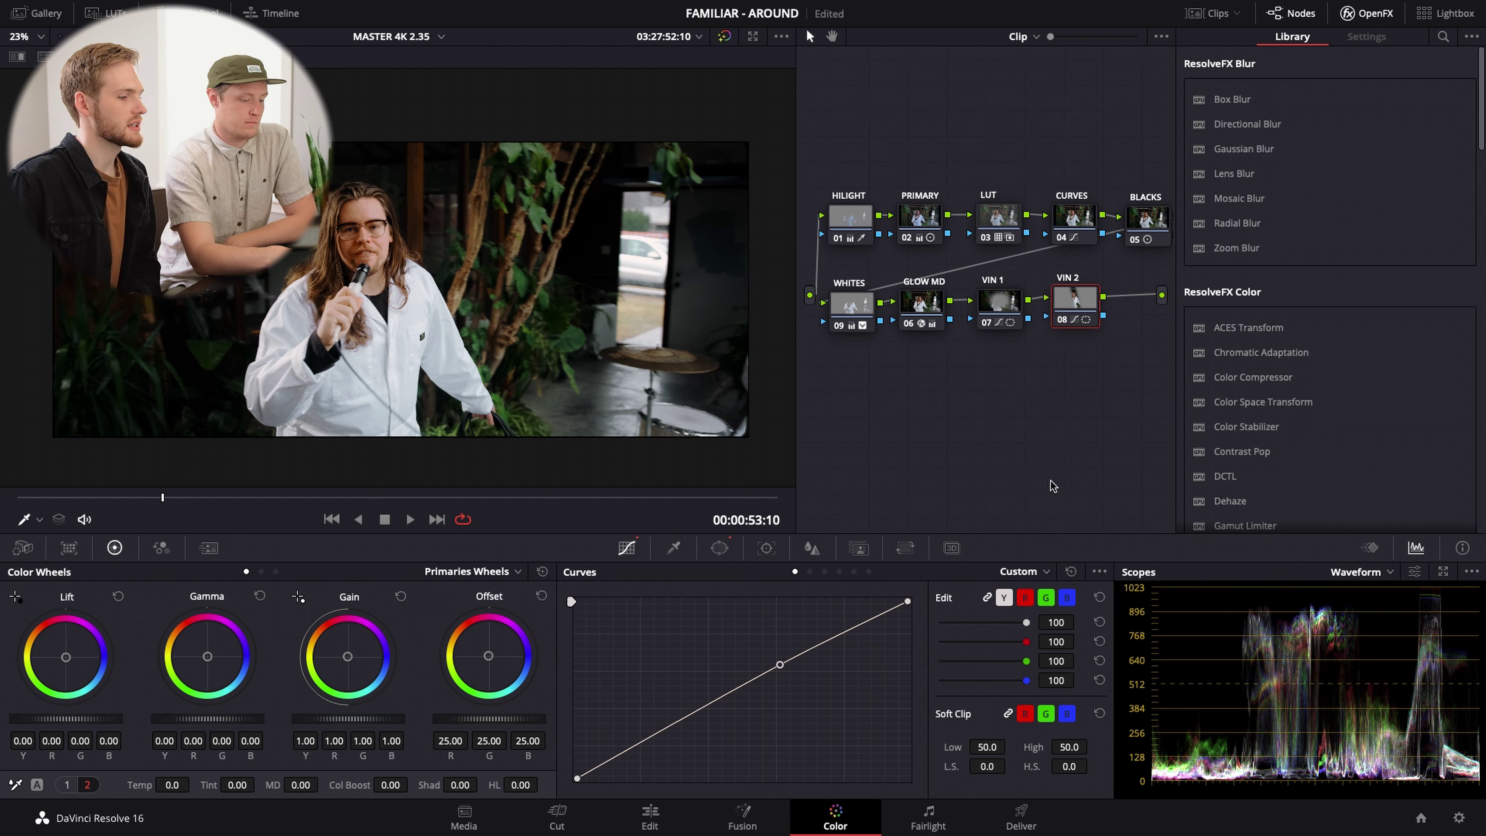
pyautogui.click(1061, 319)
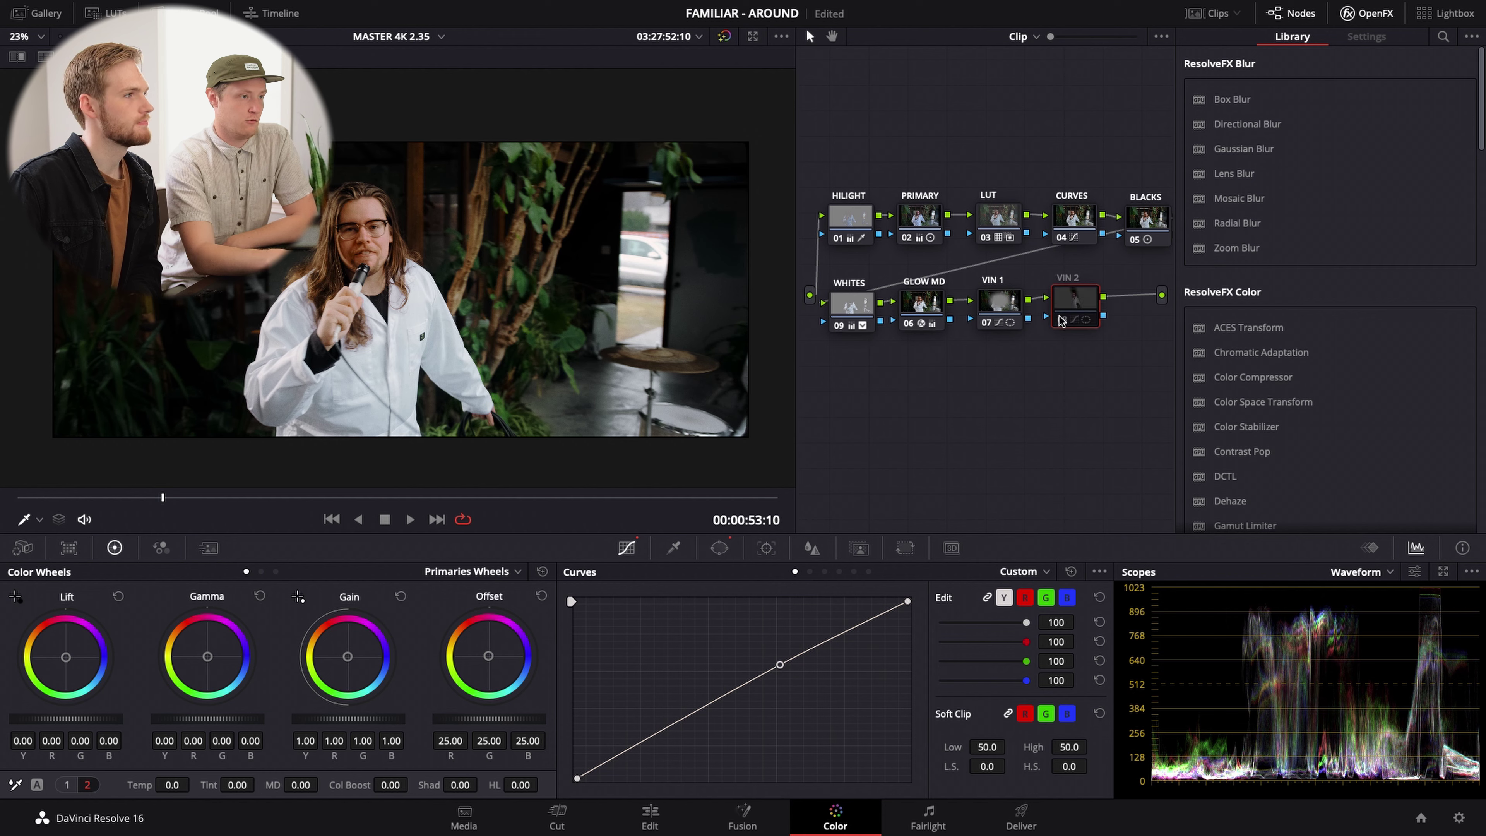
pyautogui.click(1061, 319)
pyautogui.click(1062, 320)
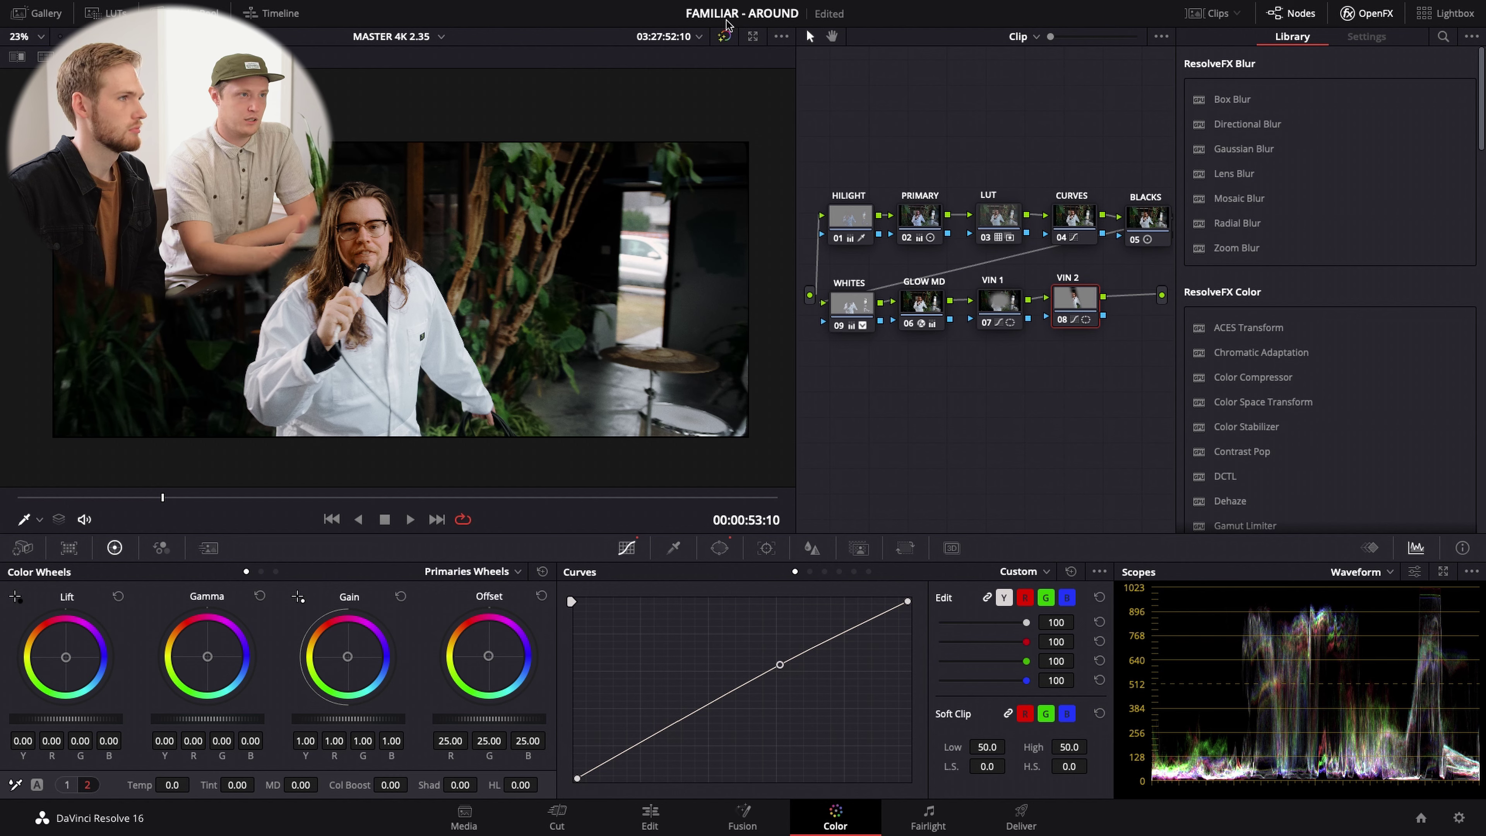
# - Compare the graded shot against the ungraded original with Bypass, ending with the grade on
pyautogui.click(724, 36)
pyautogui.click(725, 36)
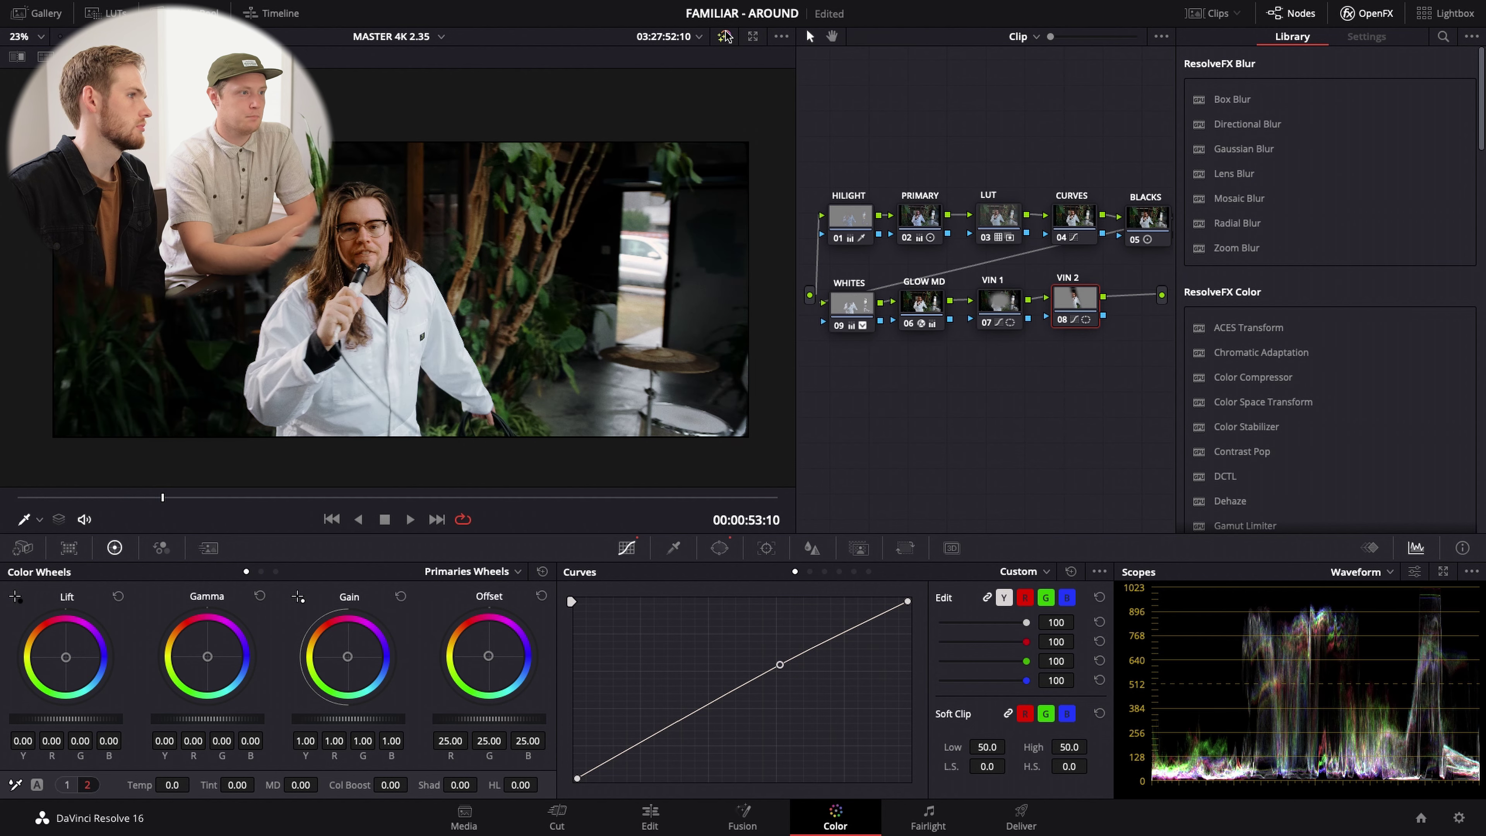
pyautogui.click(725, 36)
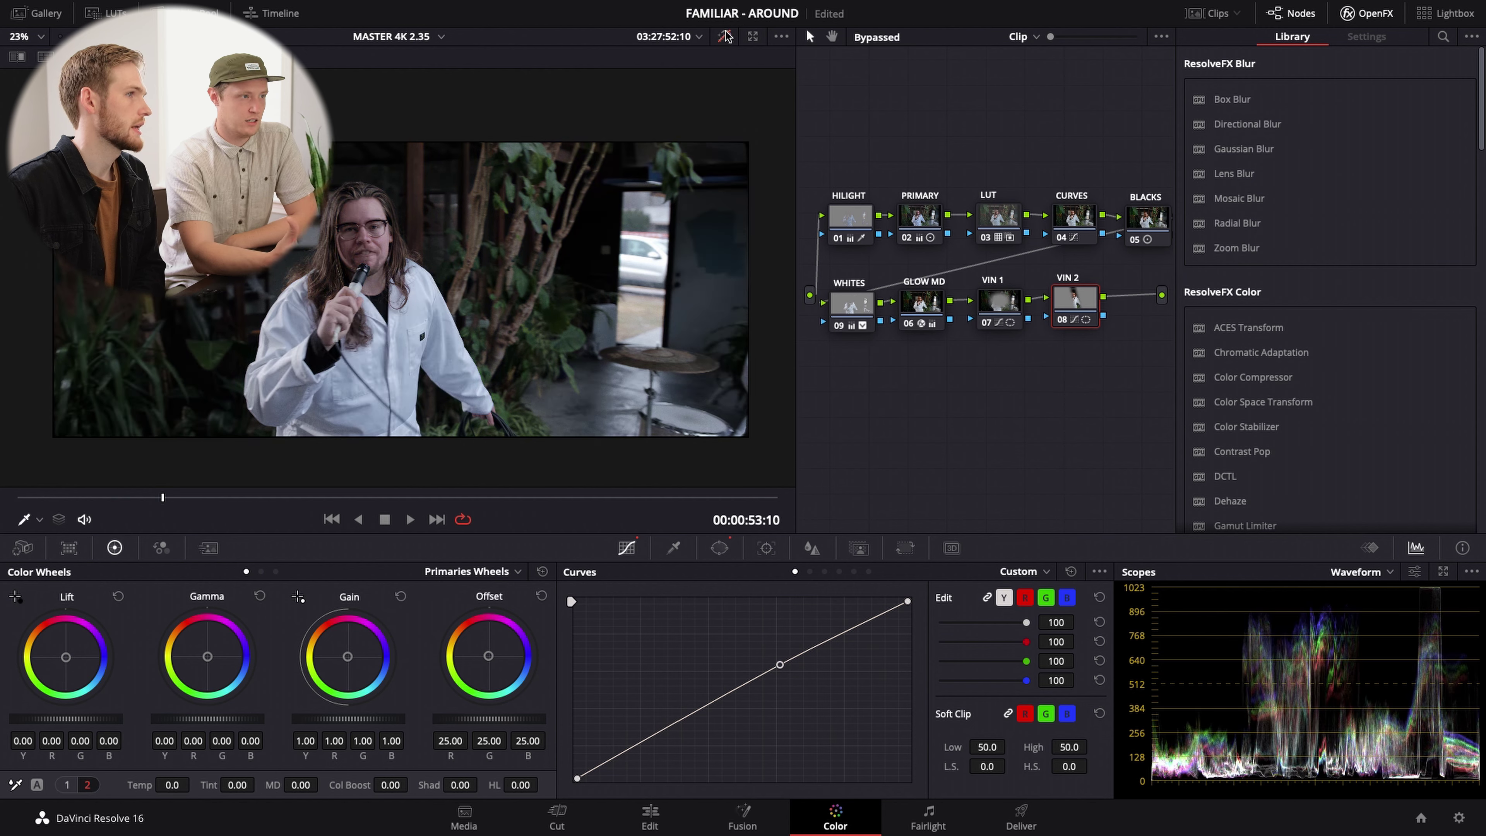
pyautogui.click(725, 36)
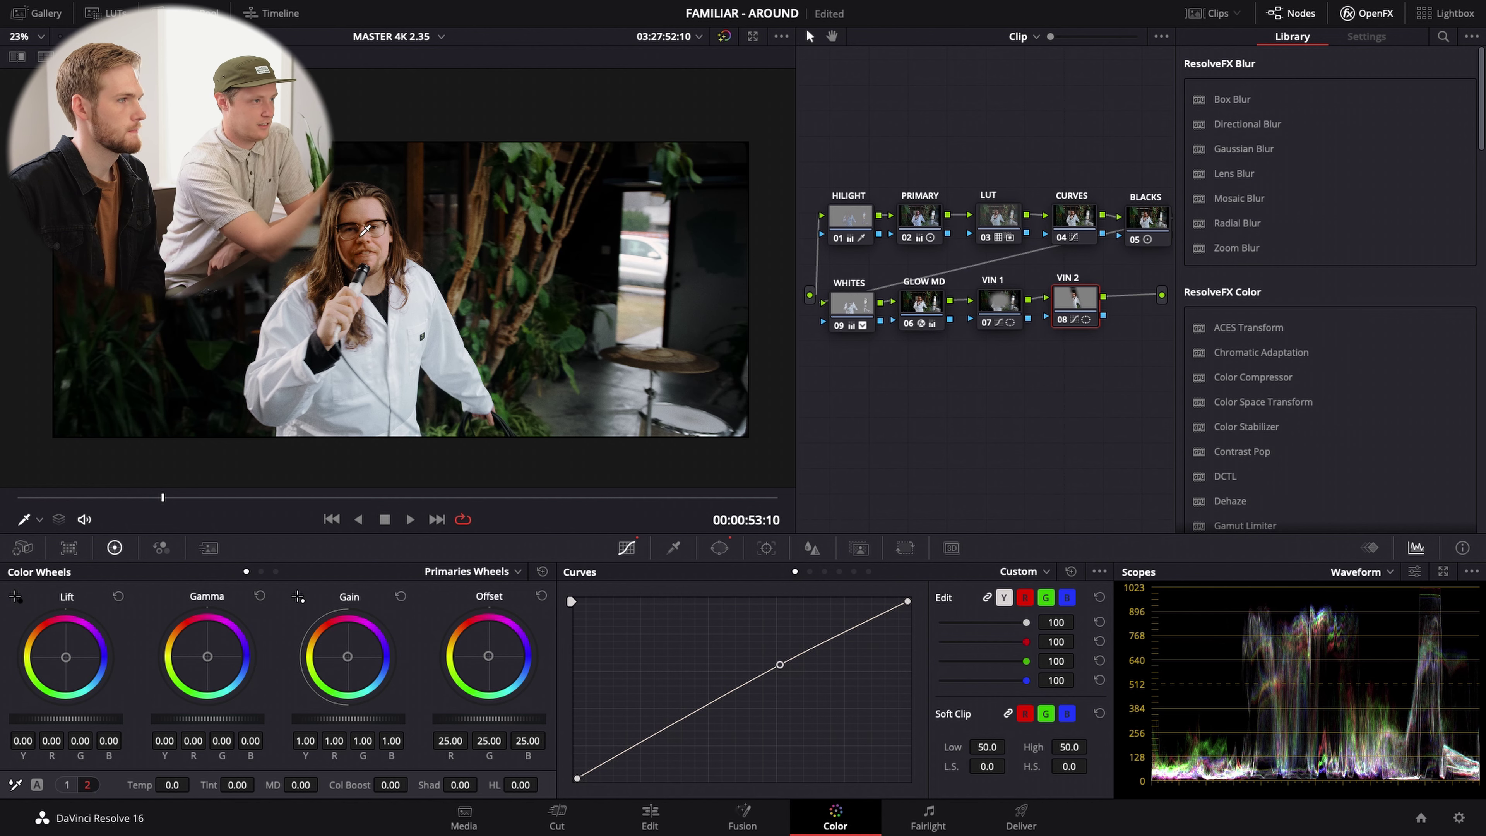
# - Review the grade across later and earlier shots, then save the project with Ctrl+S
pyautogui.scroll(2, 367, 232)
pyautogui.scroll(-3, 409, 233)
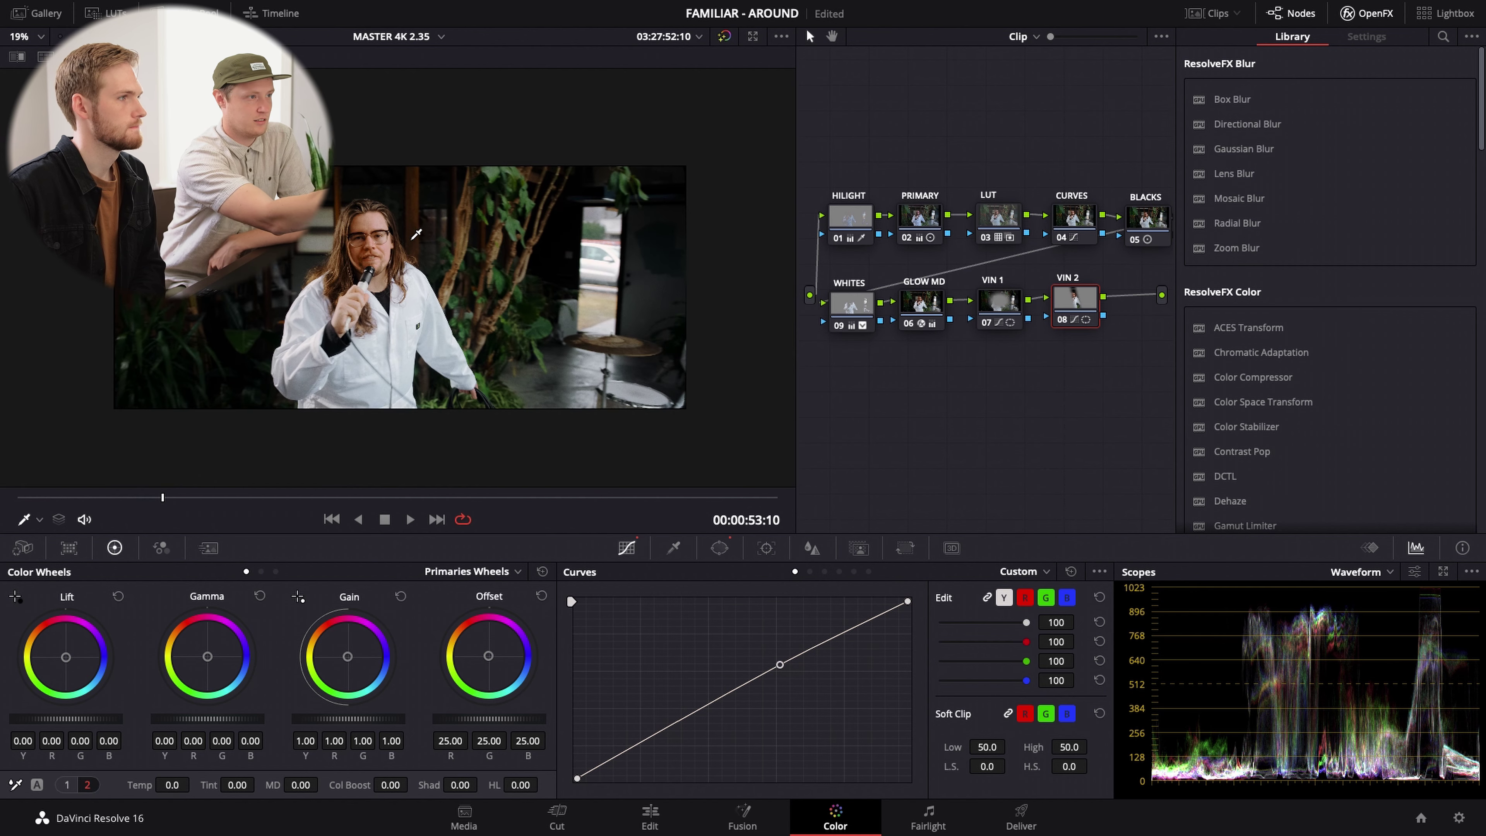
pyautogui.click(615, 497)
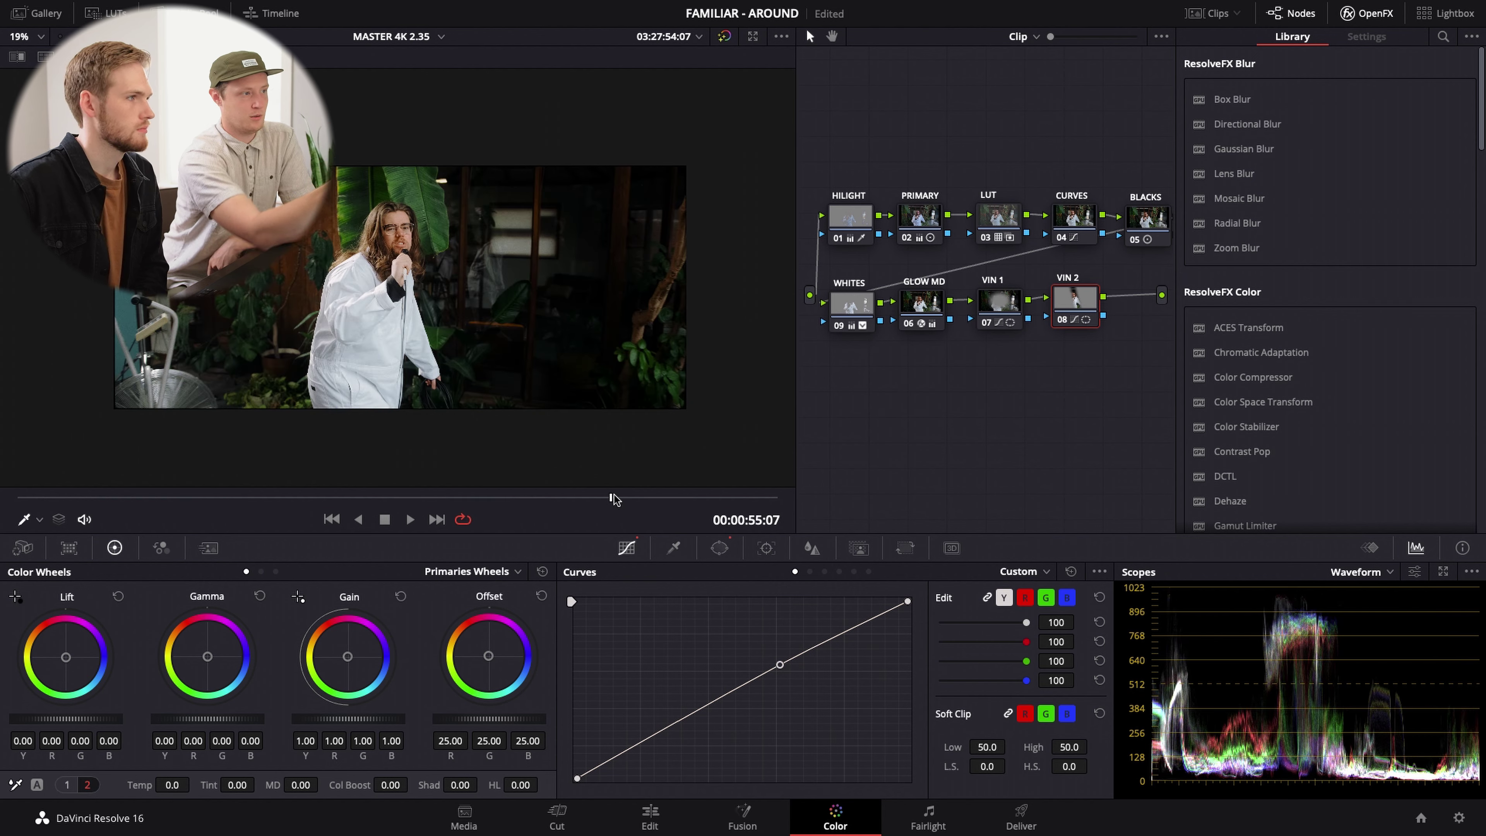
pyautogui.click(612, 497)
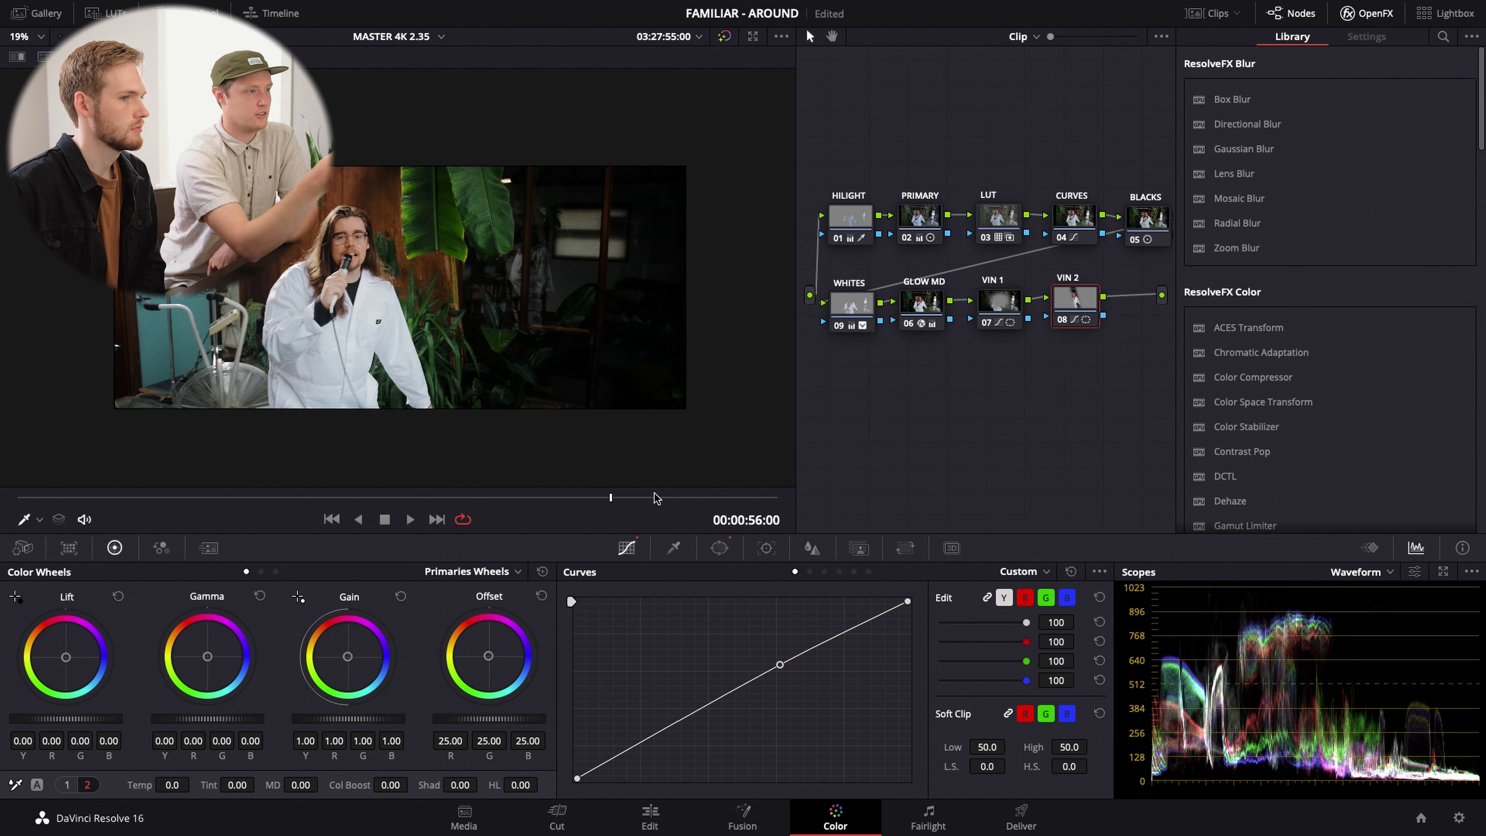
pyautogui.moveTo(661, 497); pyautogui.dragTo(741, 498)
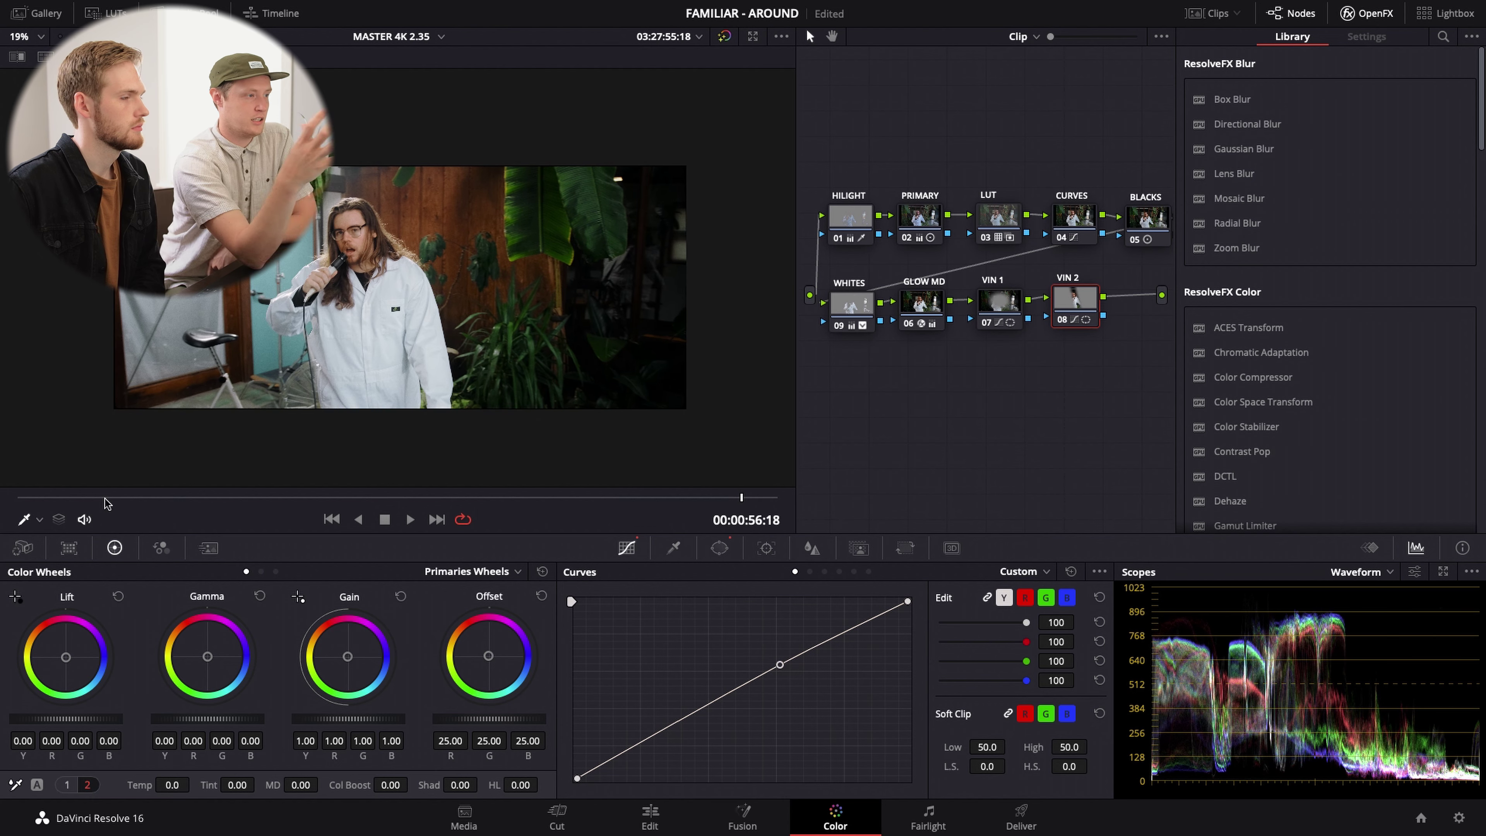
pyautogui.moveTo(129, 498); pyautogui.dragTo(248, 499)
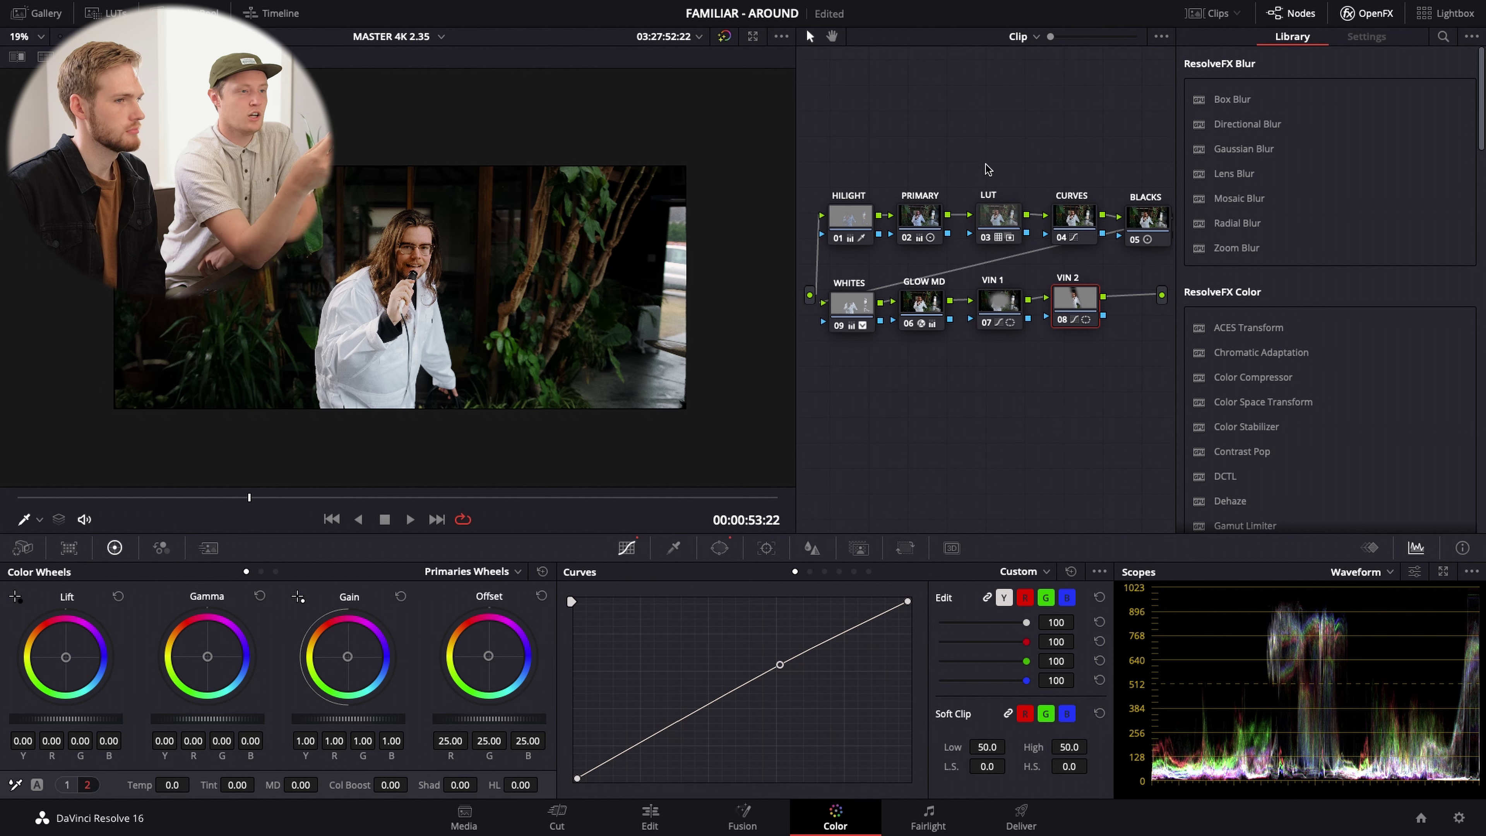
pyautogui.hotkey('ctrl', 's')
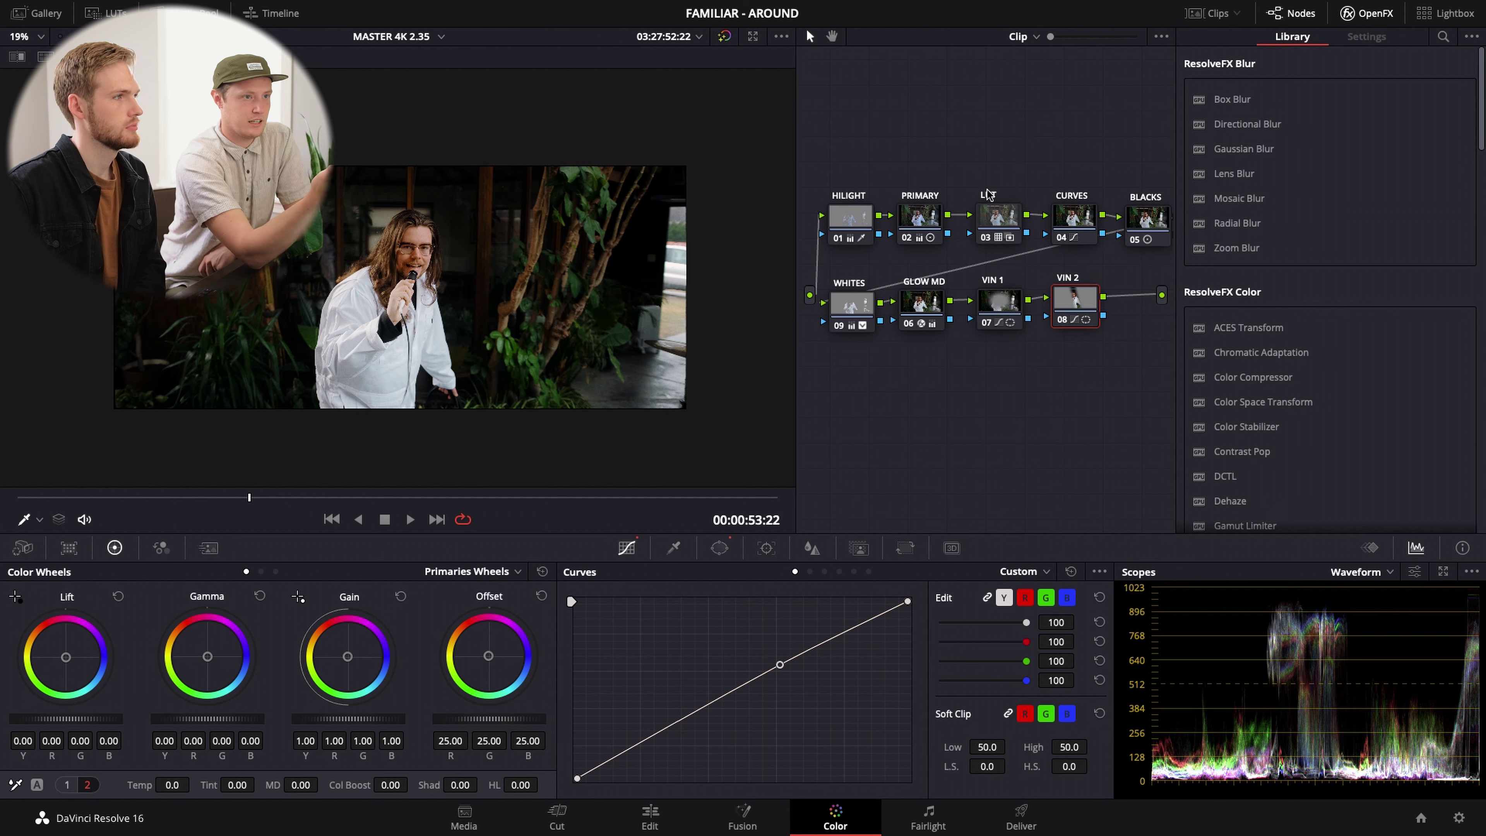
pyautogui.scroll(3, 562, 326)
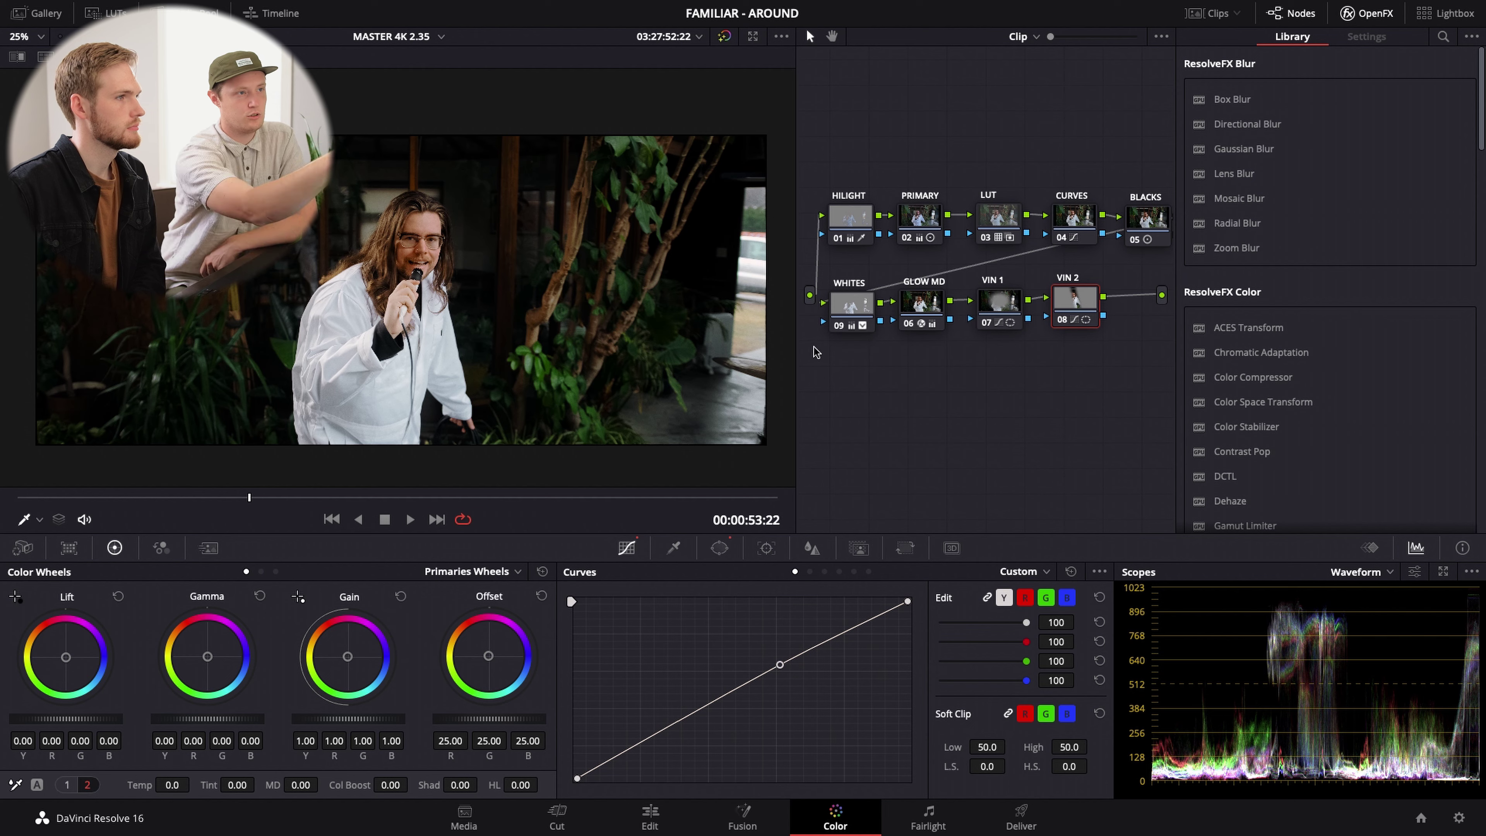
pyautogui.click(724, 36)
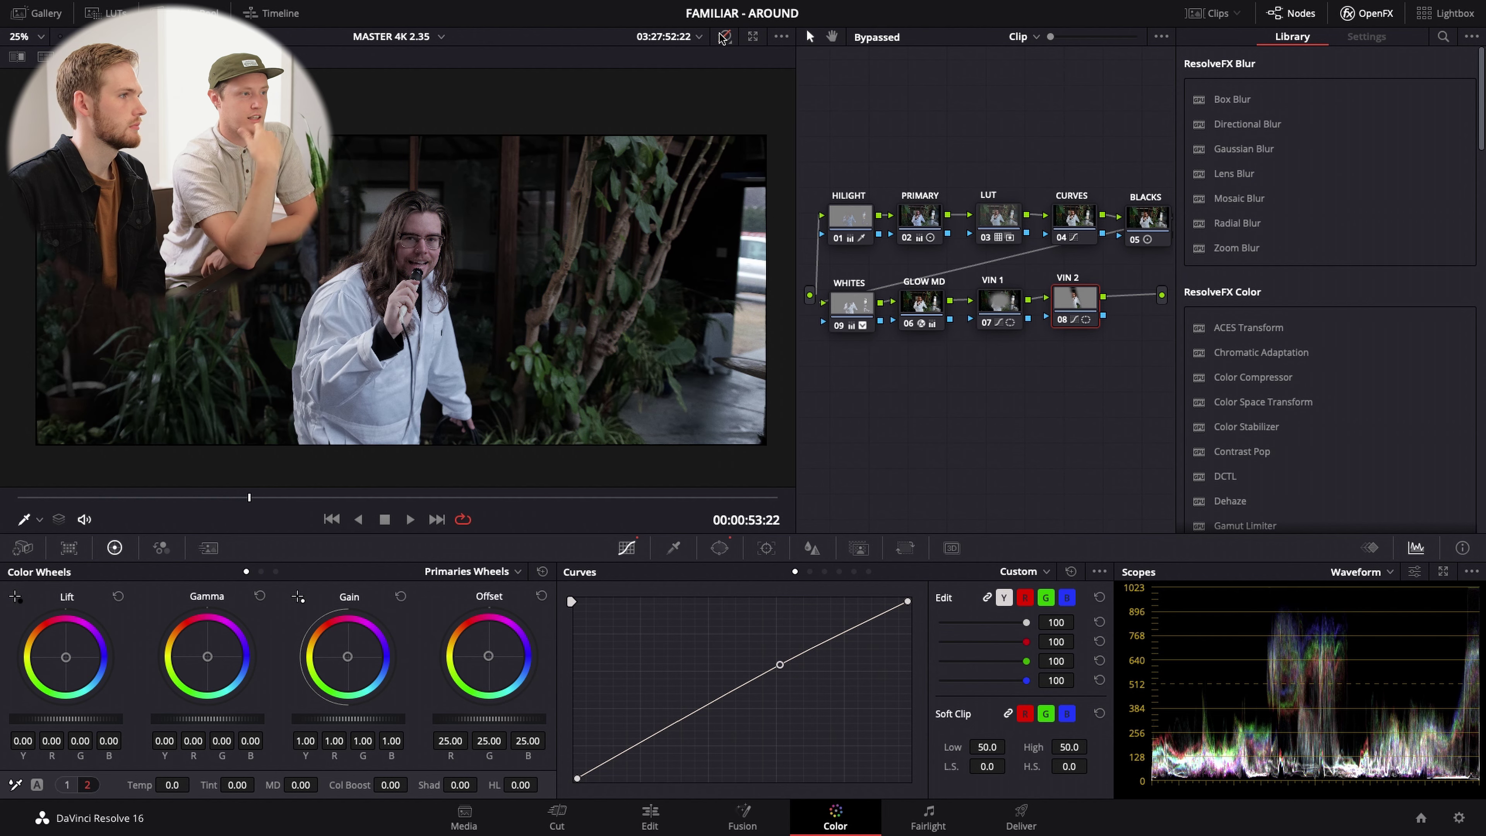
pyautogui.click(724, 36)
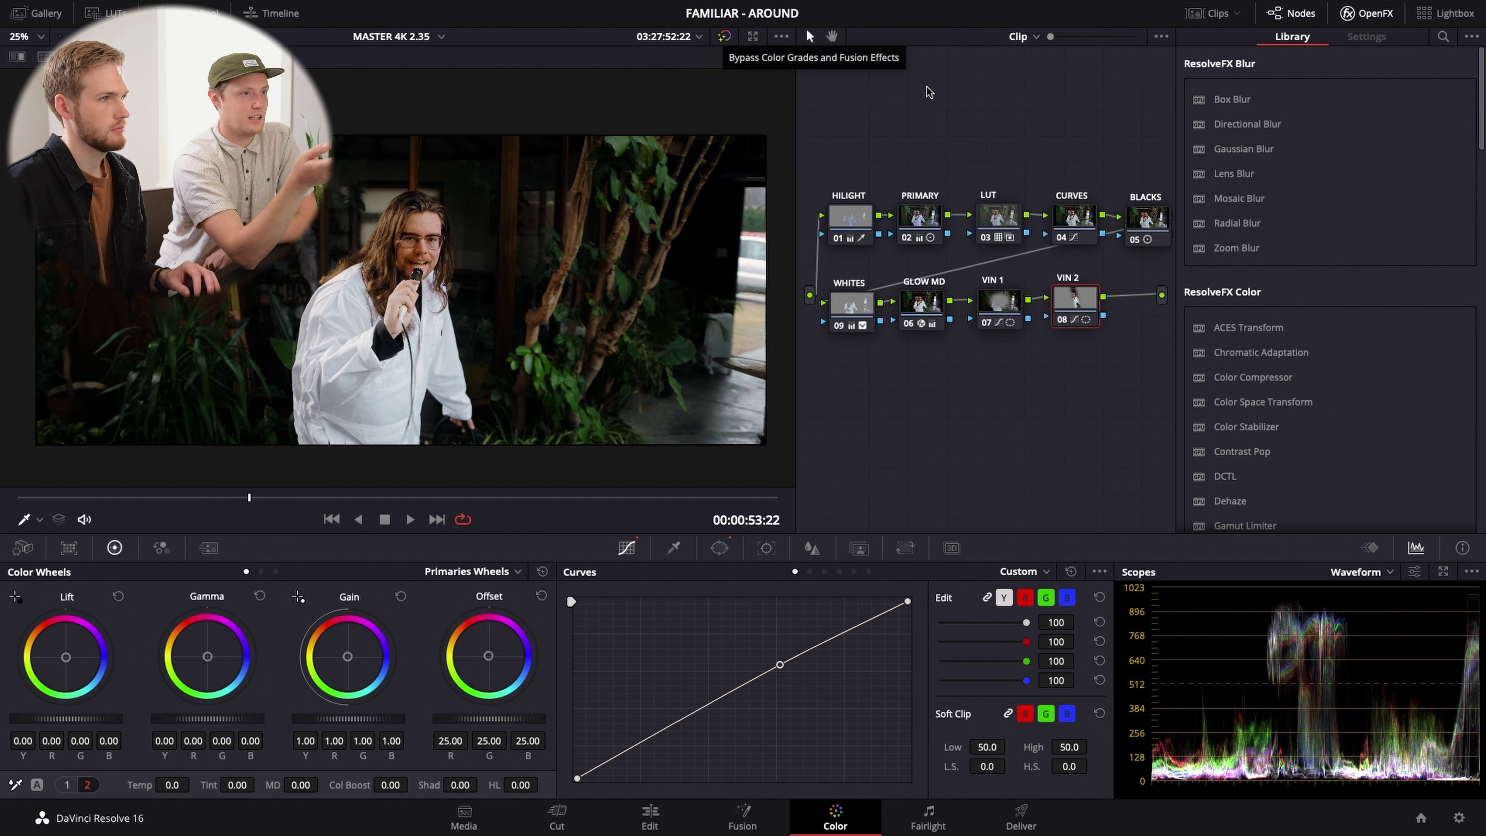
pyautogui.rightClick(1004, 102)
pyautogui.click(1041, 125)
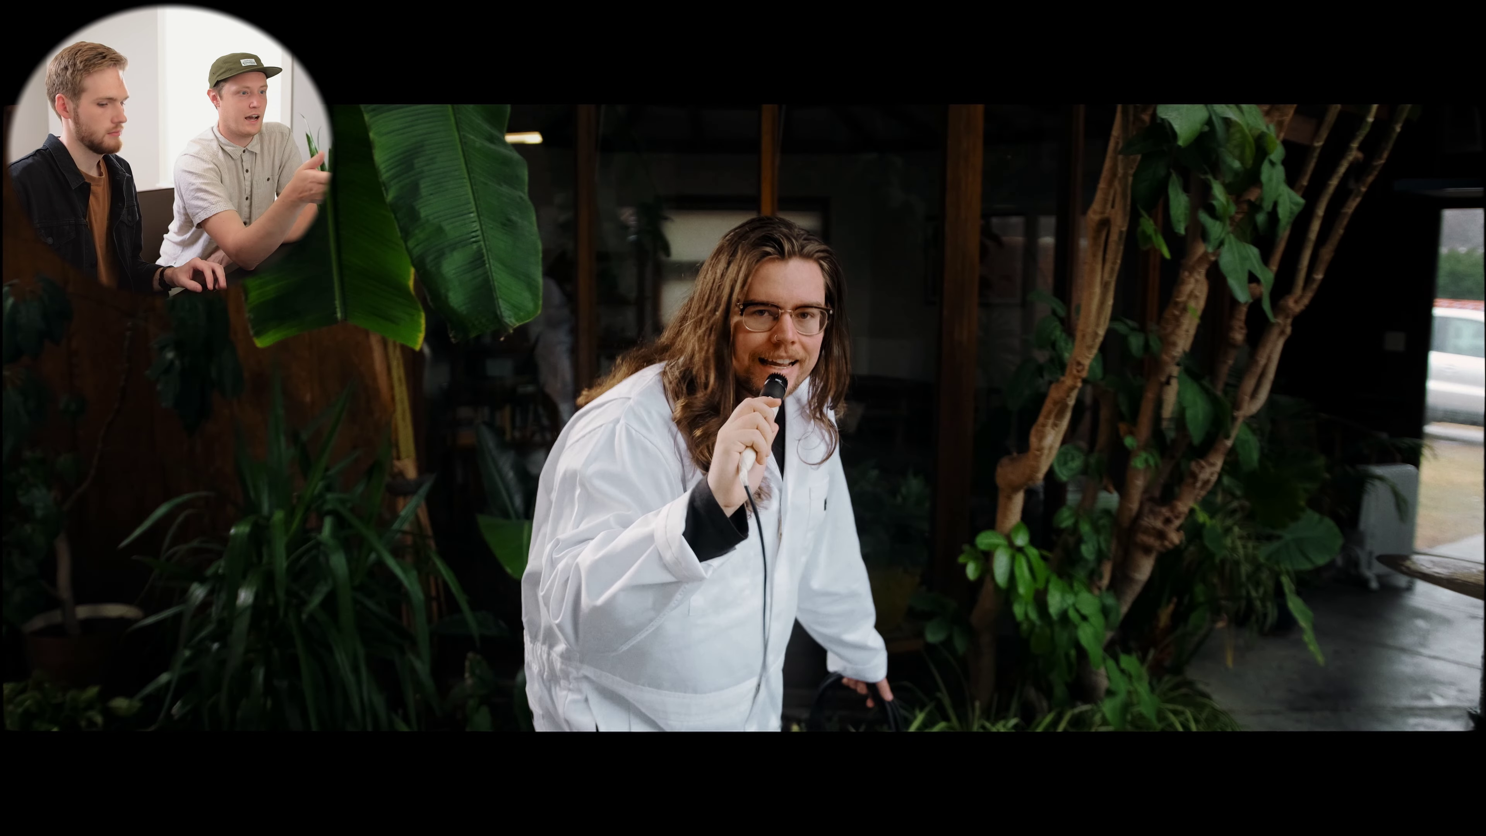
pyautogui.press('Escape')
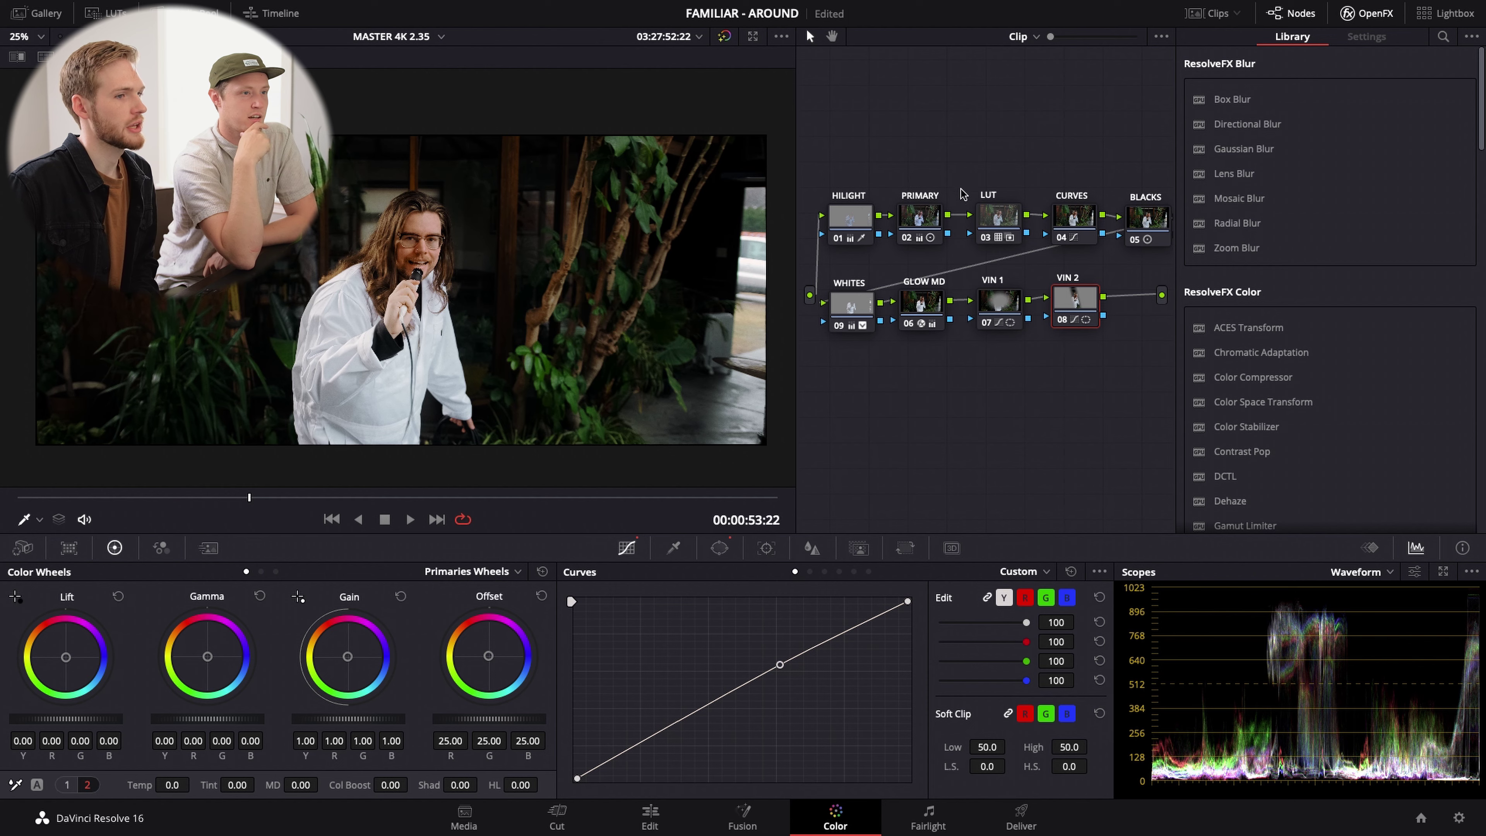
pyautogui.moveTo(1073, 296); pyautogui.dragTo(1070, 300)
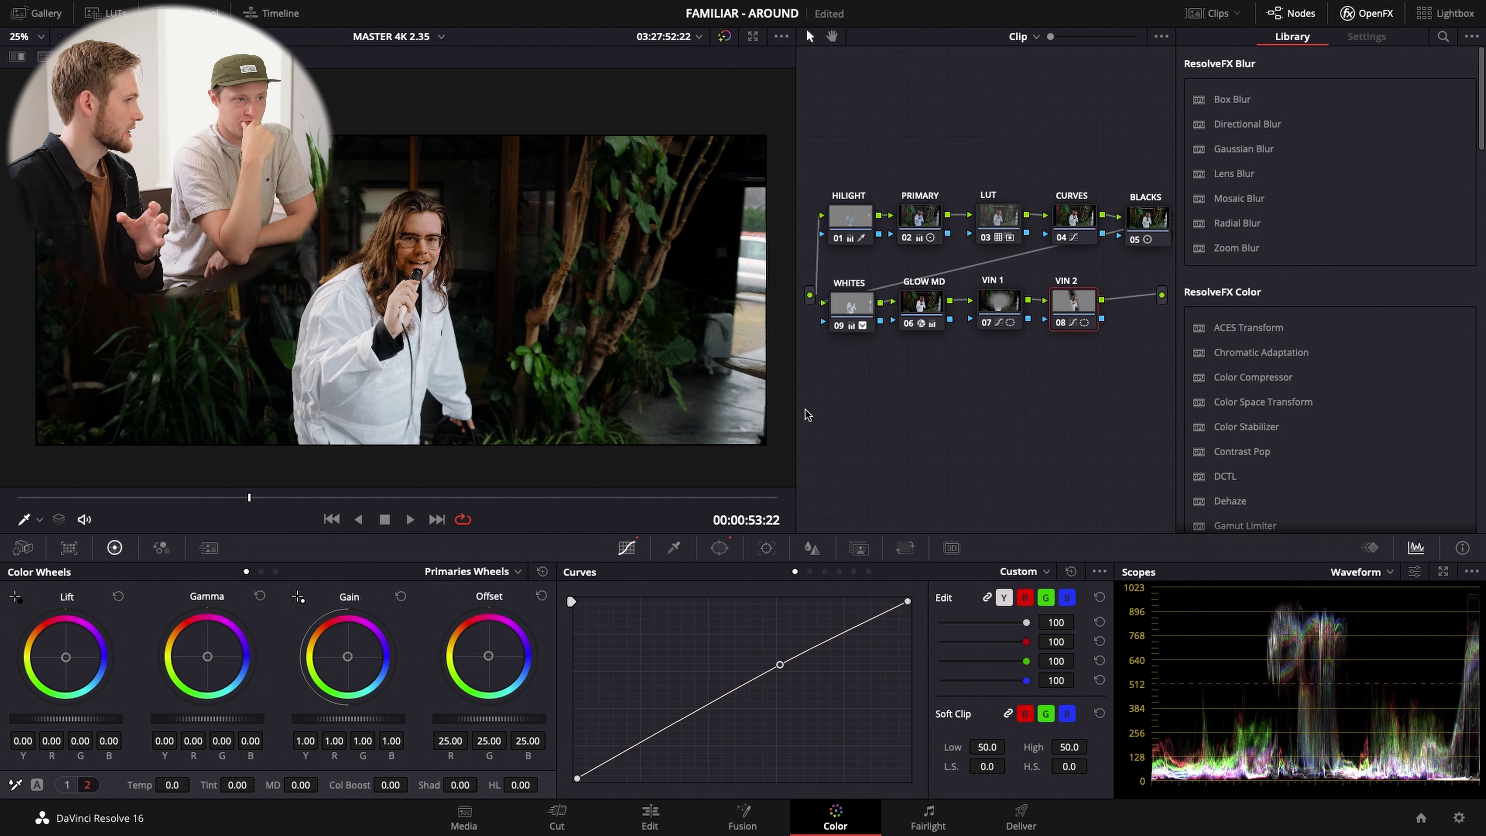
# - Try raising the PRIMARY node's Lift, then undo so lift stays at 0.01
pyautogui.click(926, 245)
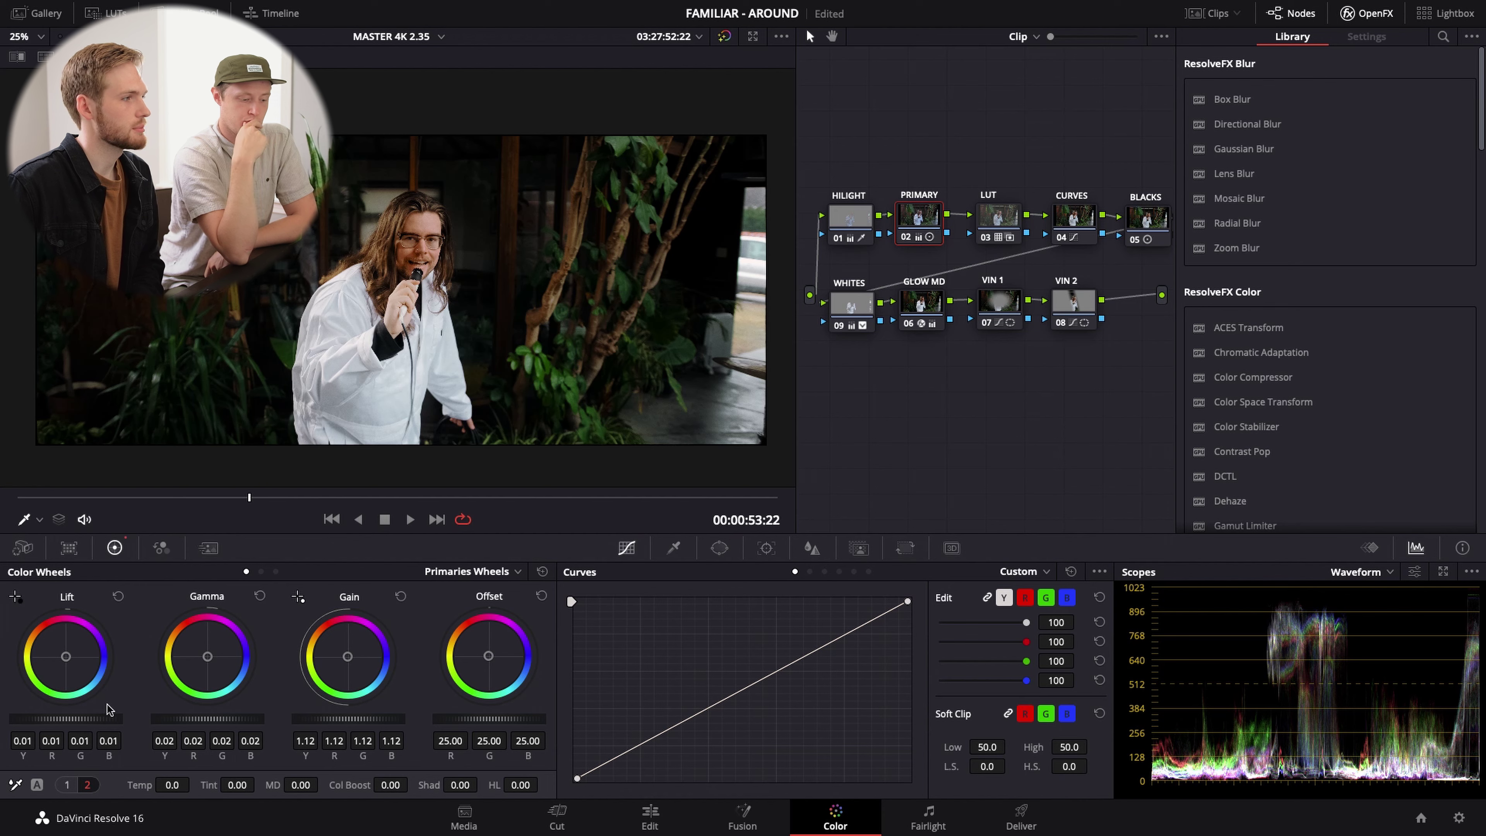
pyautogui.moveTo(107, 715); pyautogui.dragTo(23, 725)
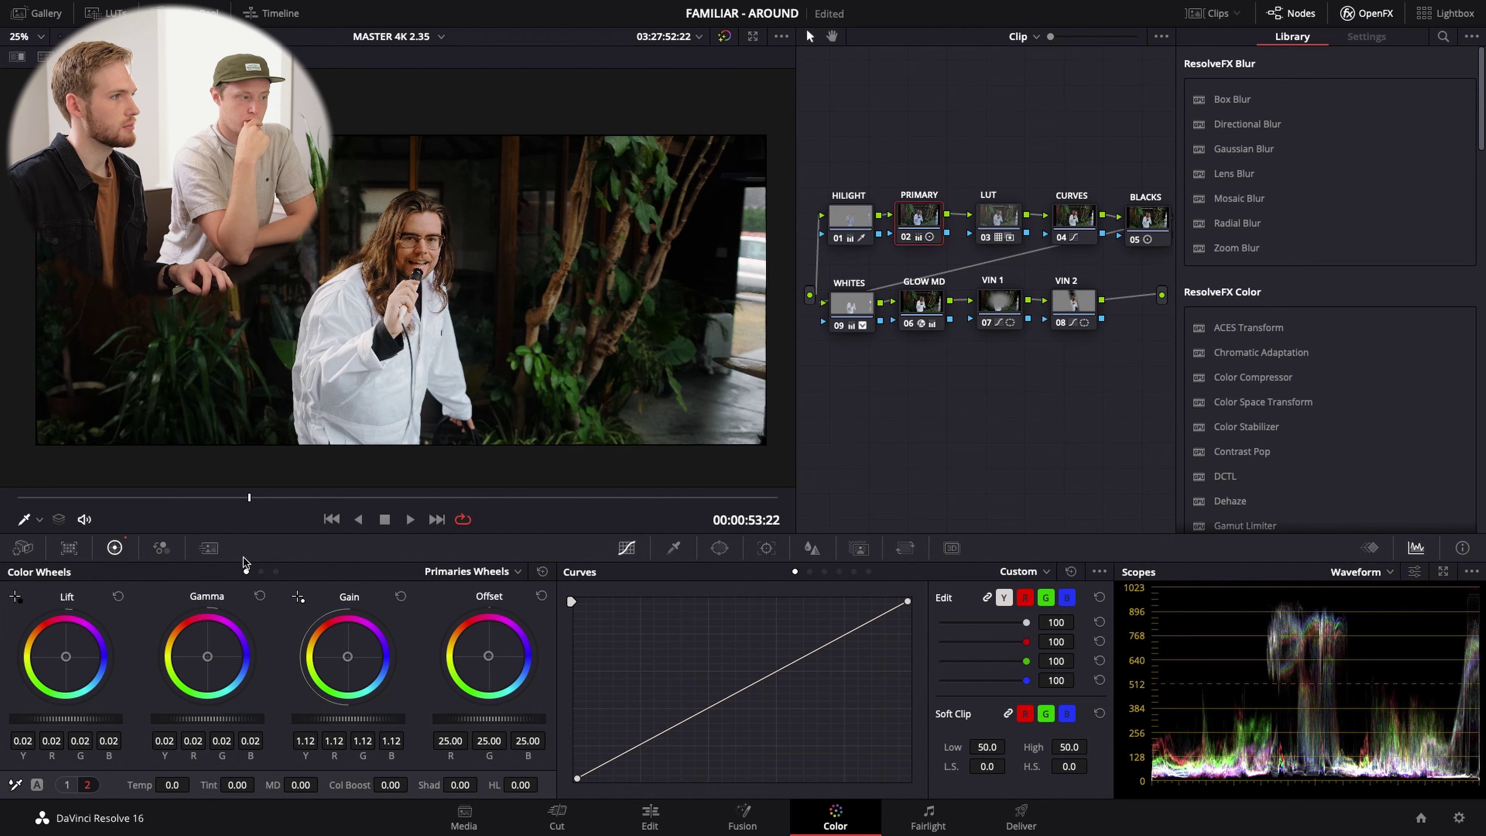
pyautogui.hotkey('ctrl', 'z')
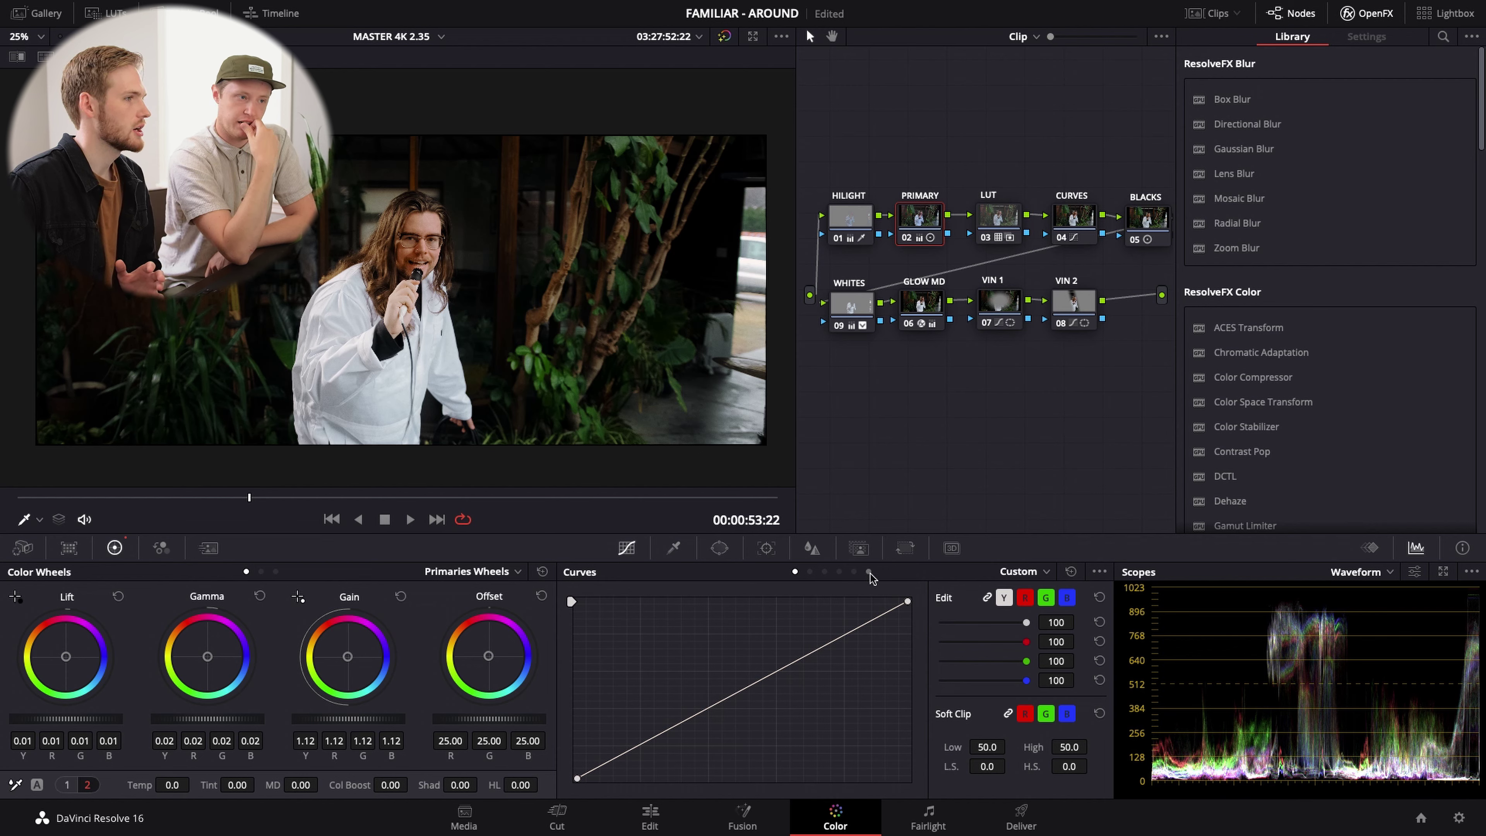
# - Review the grade along the singer clip up to 00:00:55:19
pyautogui.click(111, 498)
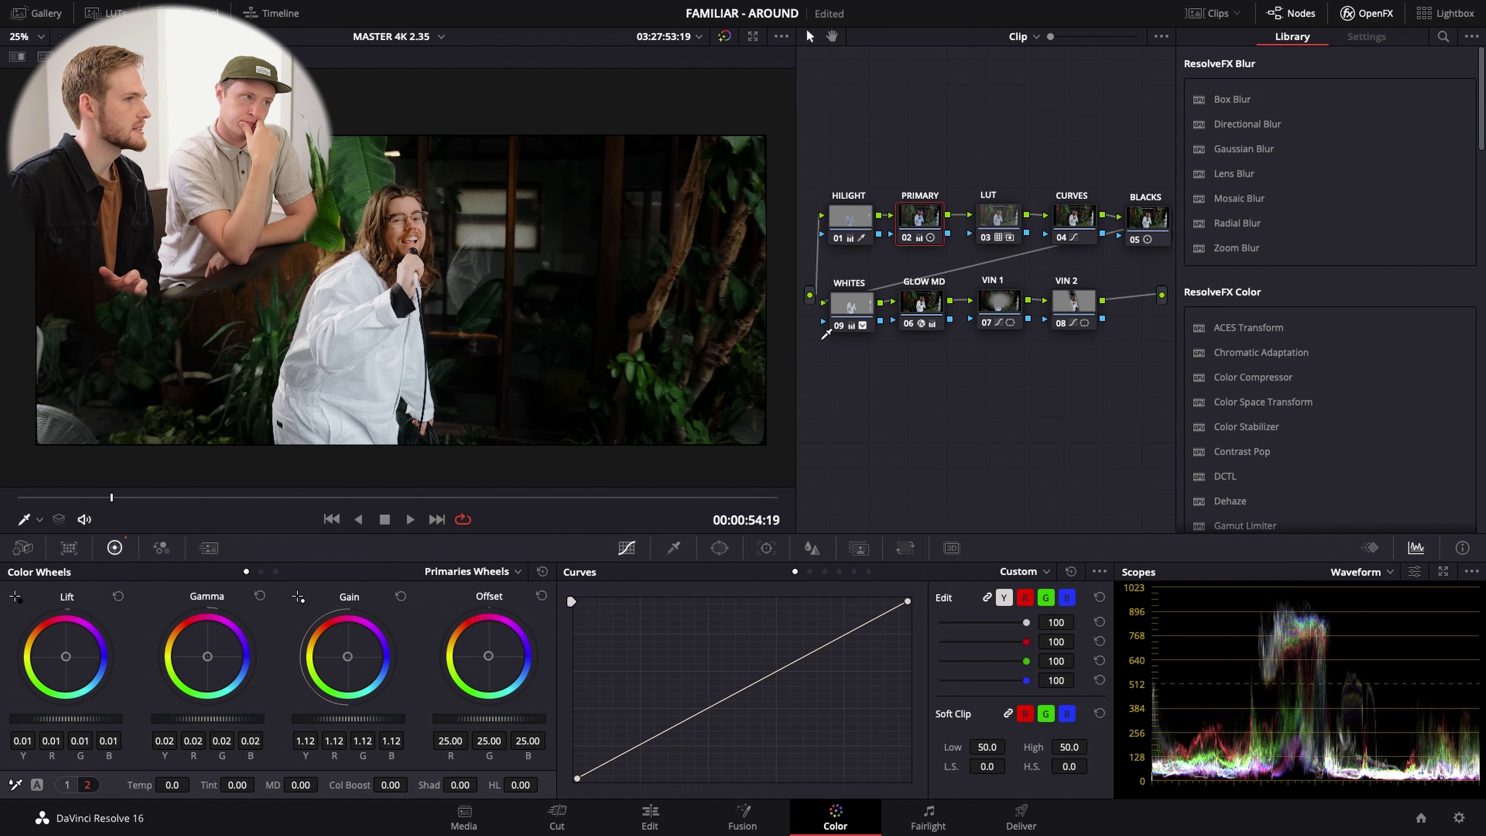
pyautogui.click(321, 498)
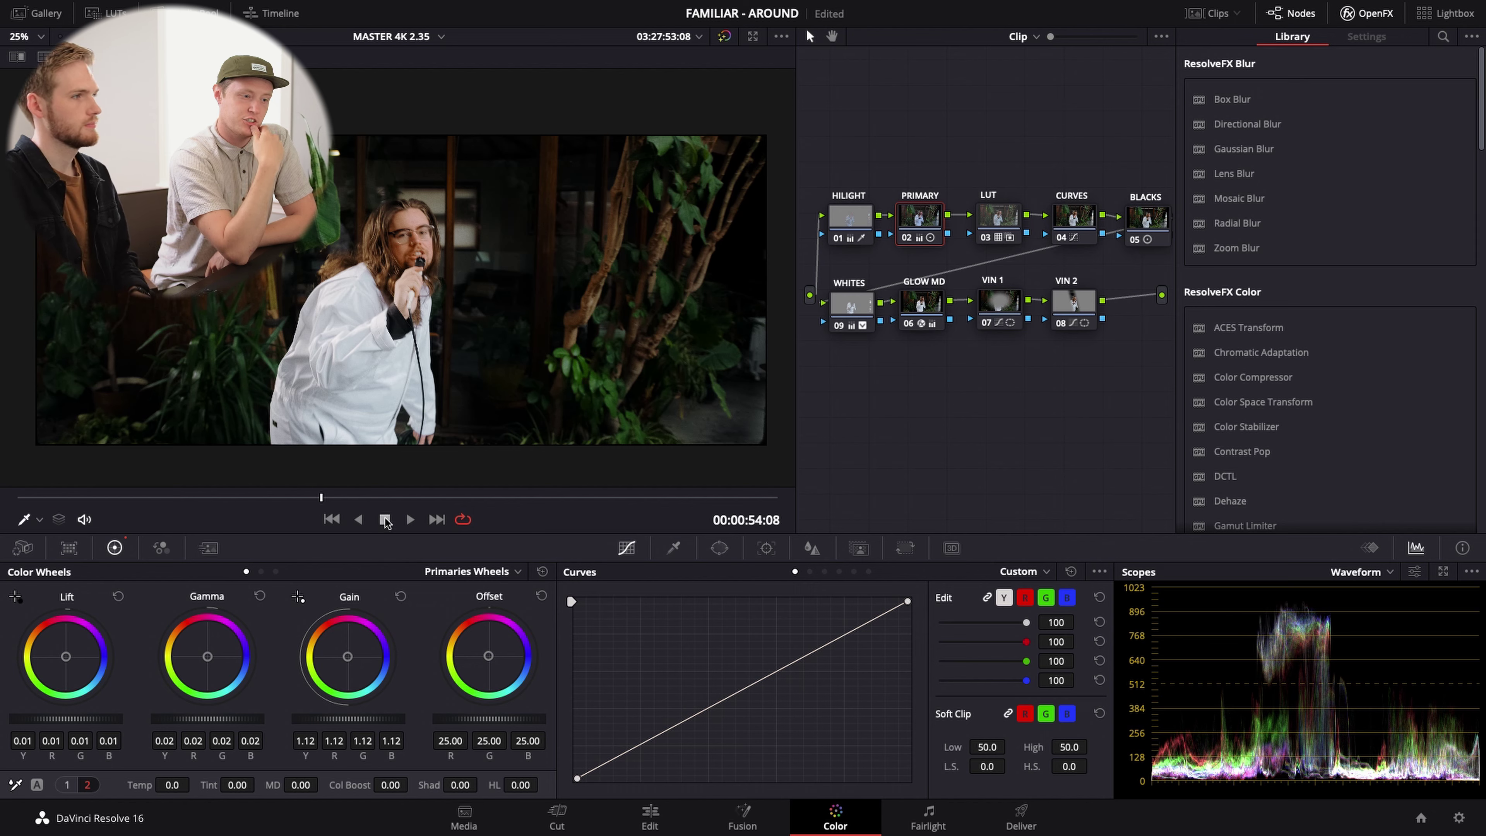
pyautogui.click(429, 497)
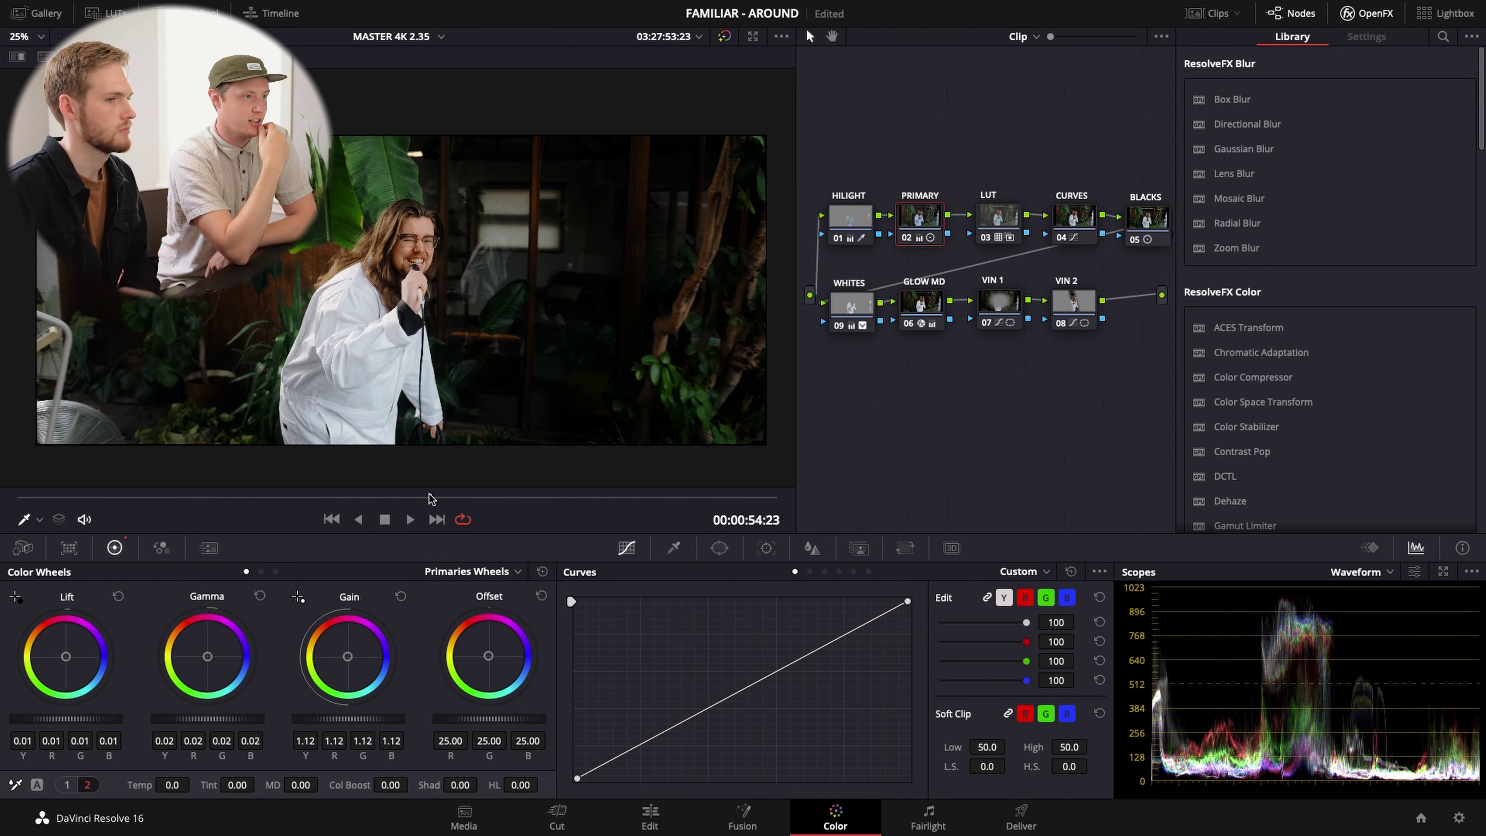
pyautogui.click(506, 498)
pyautogui.click(539, 498)
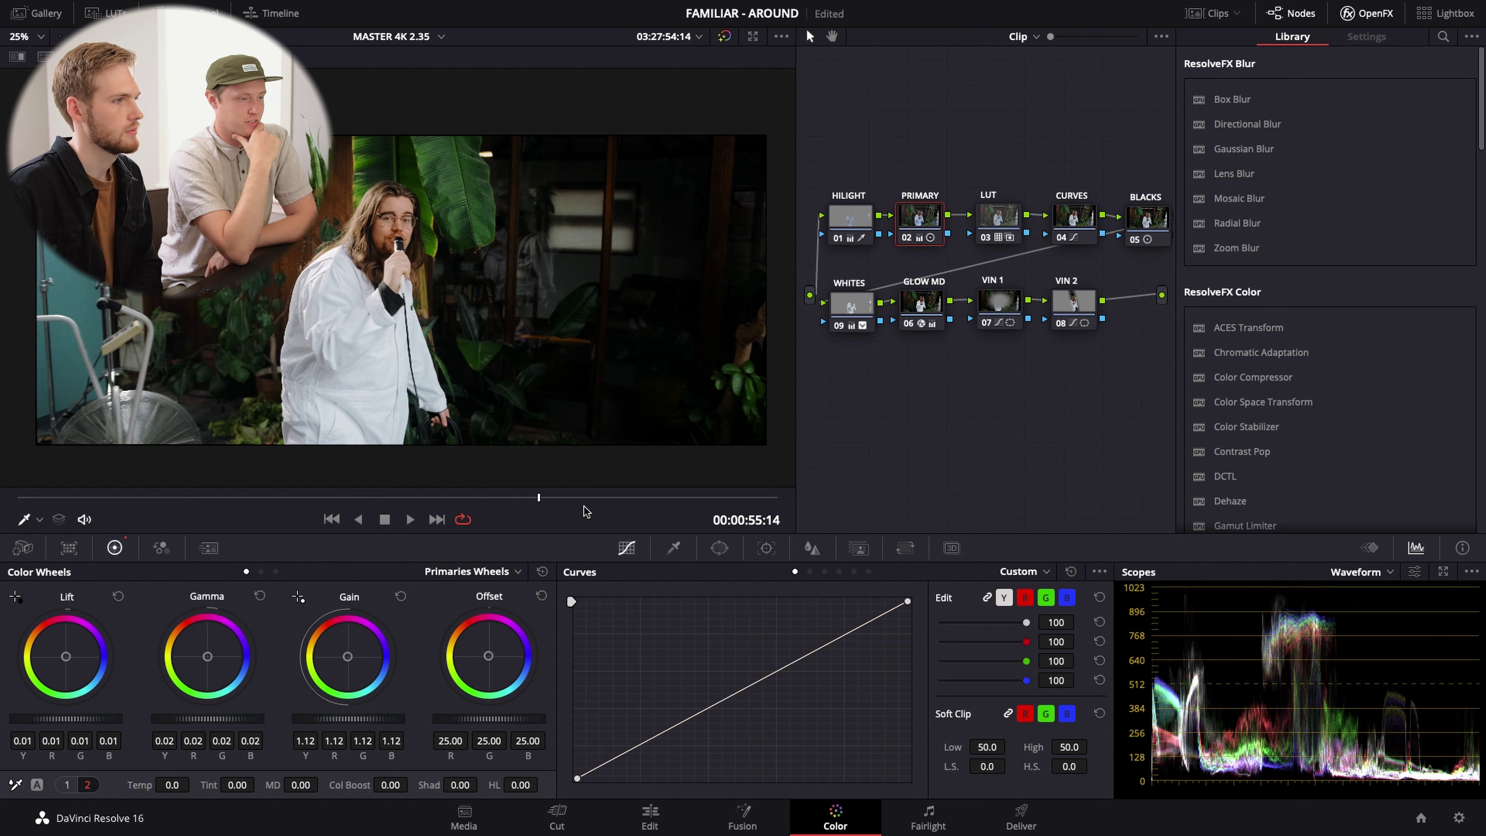
pyautogui.click(573, 498)
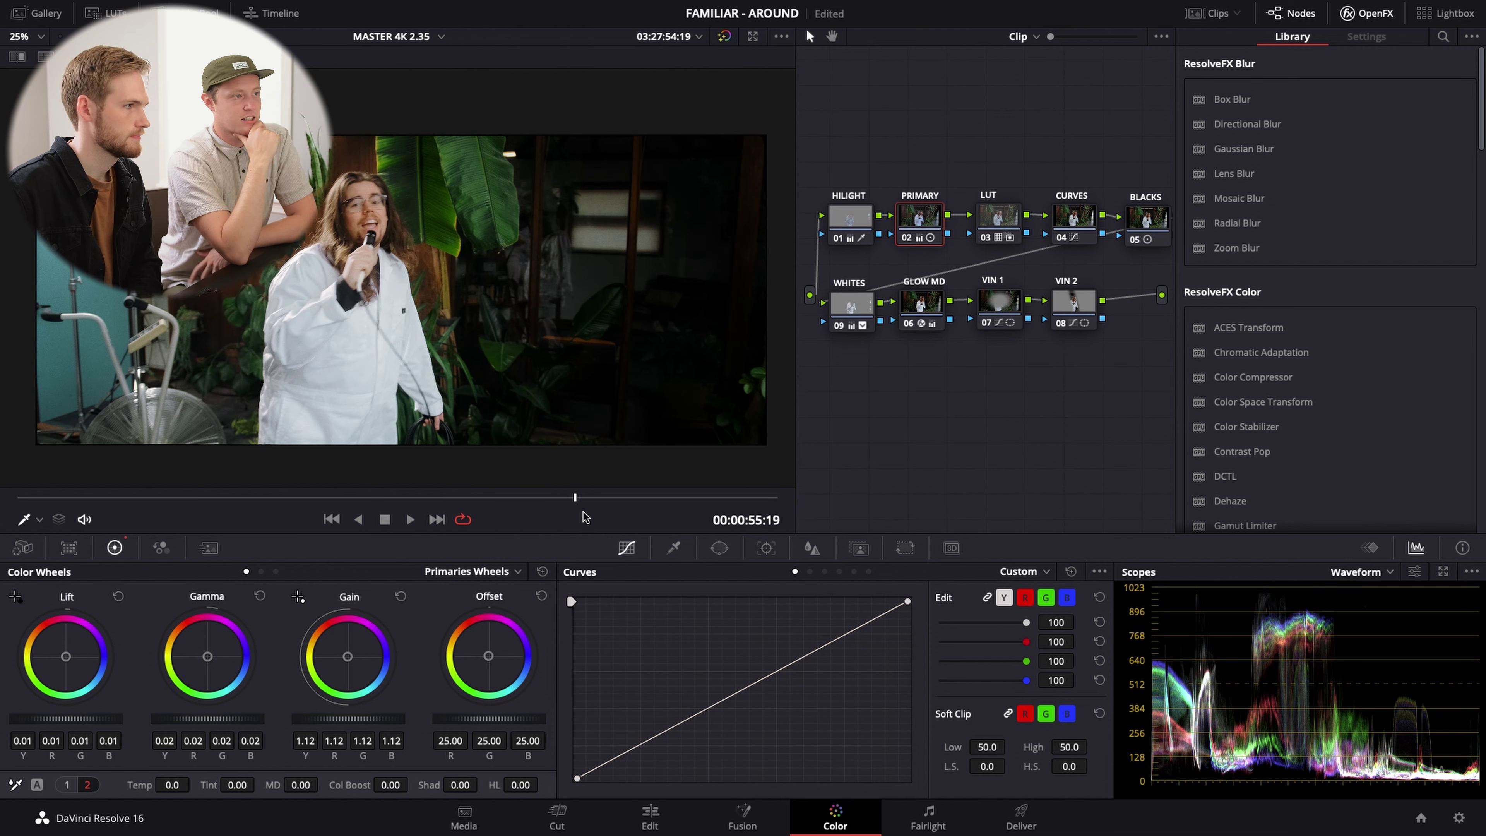
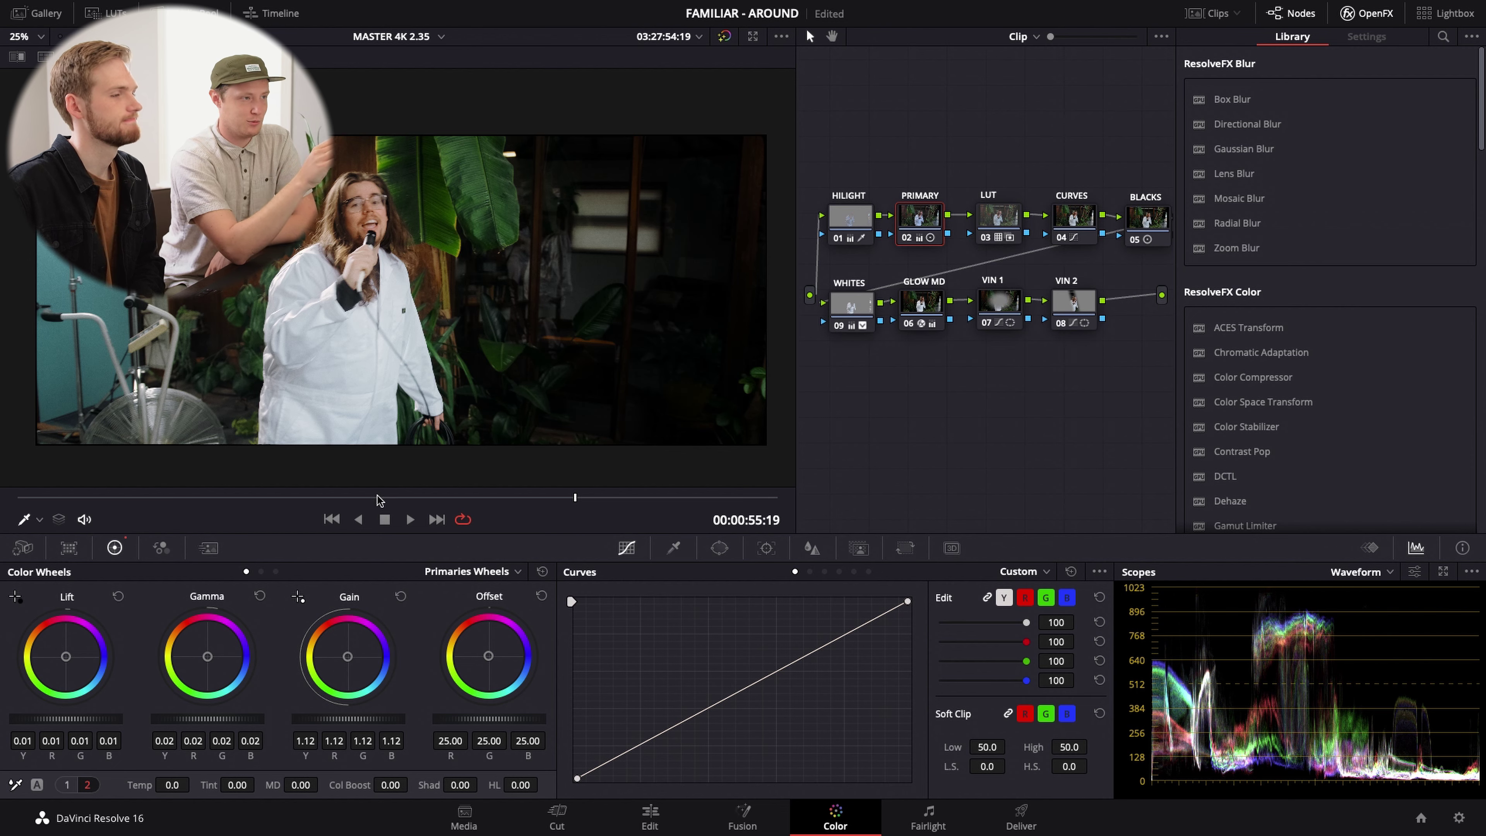
# - Save the project and scrub through the singer shot, ending back at 00:00:54:00
pyautogui.hotkey('ctrl', 's')
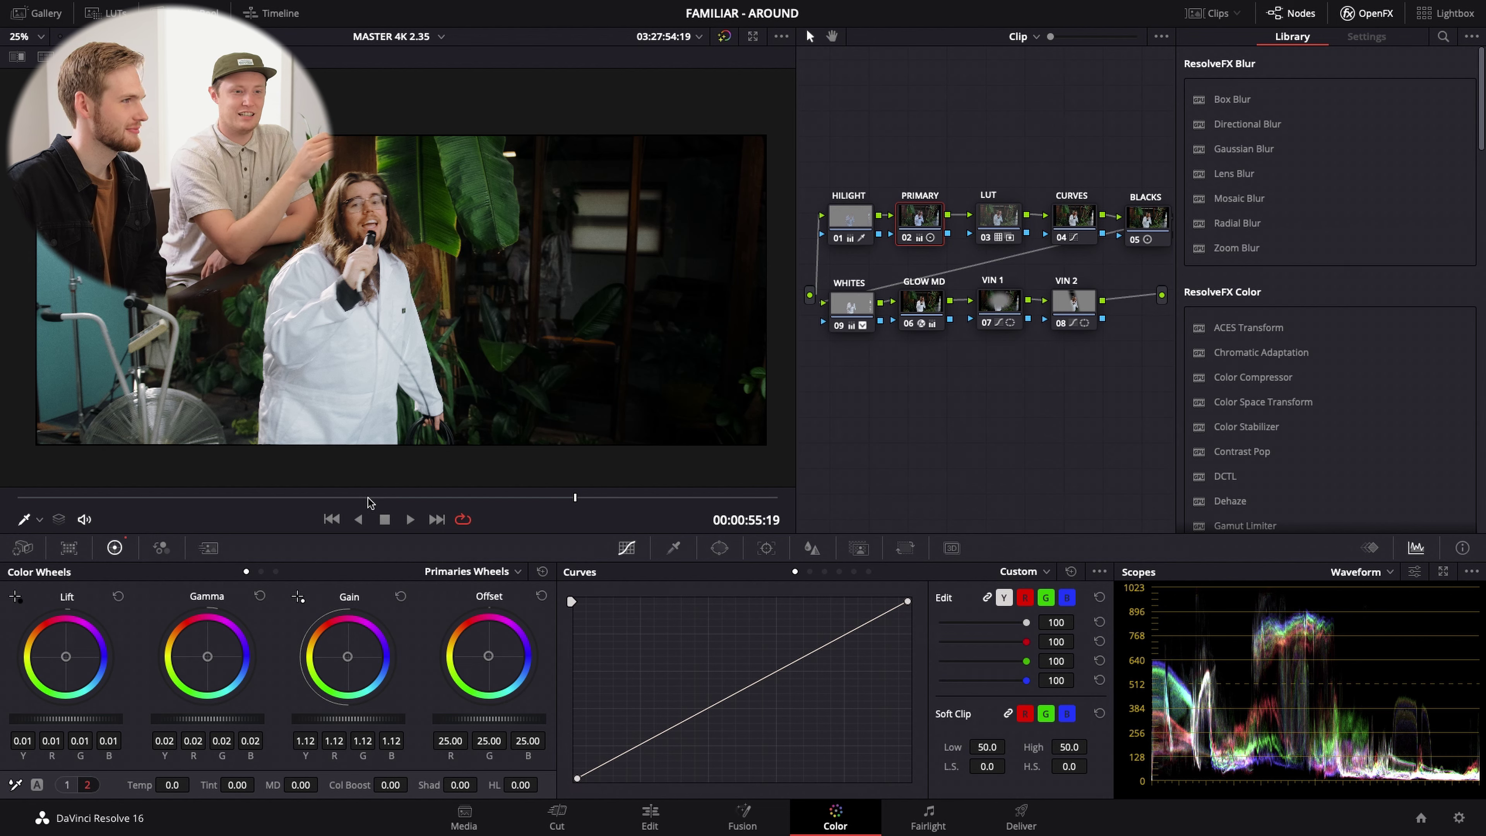
pyautogui.click(372, 499)
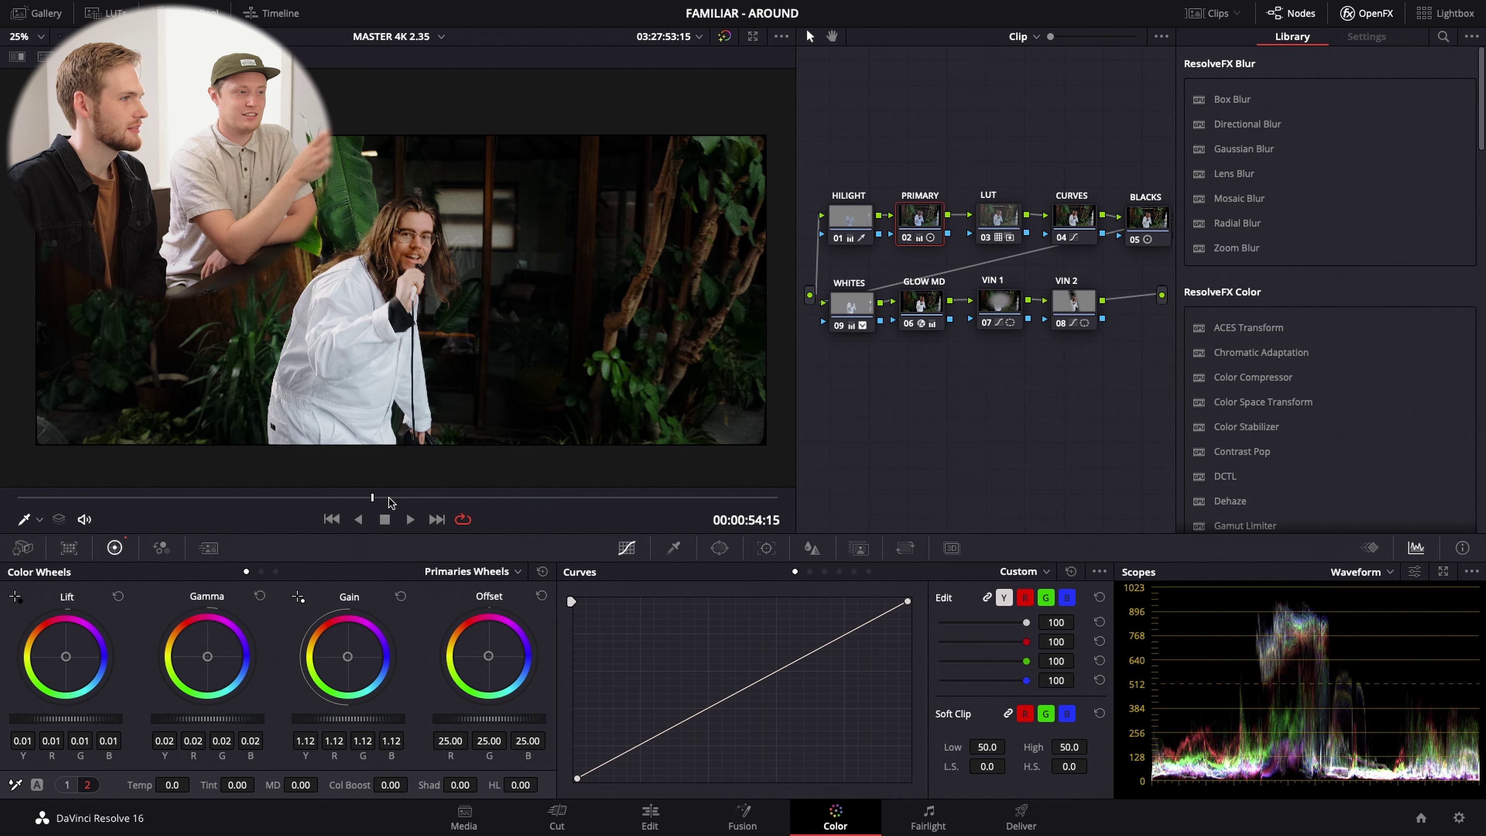
pyautogui.click(388, 496)
pyautogui.moveTo(402, 502); pyautogui.dragTo(429, 502)
pyautogui.click(265, 497)
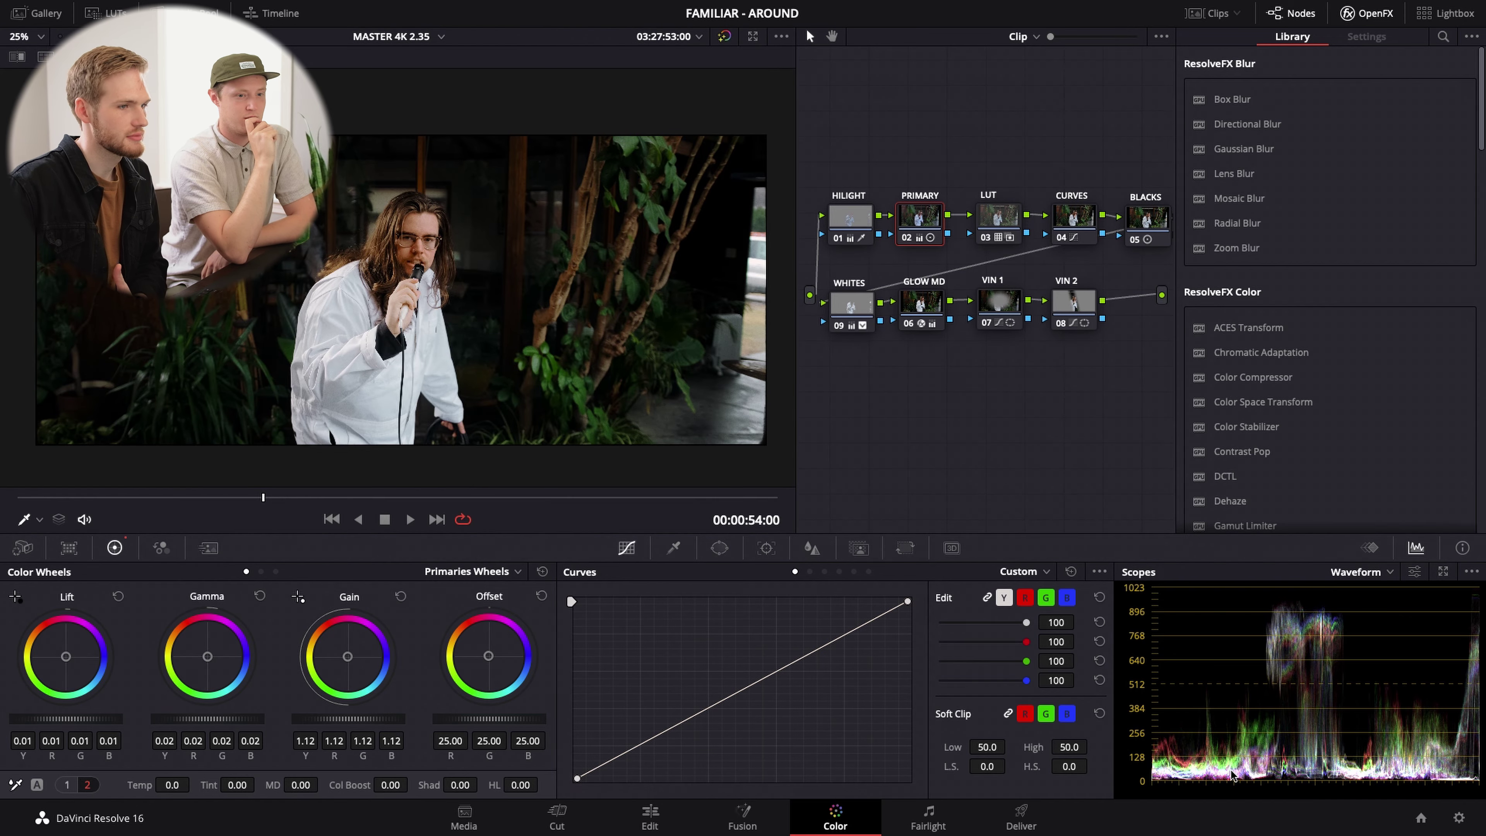
# - Bring up the strip of clip thumbnails above the timeline
pyautogui.scroll(1, 1234, 687)
pyautogui.scroll(-1, 1234, 687)
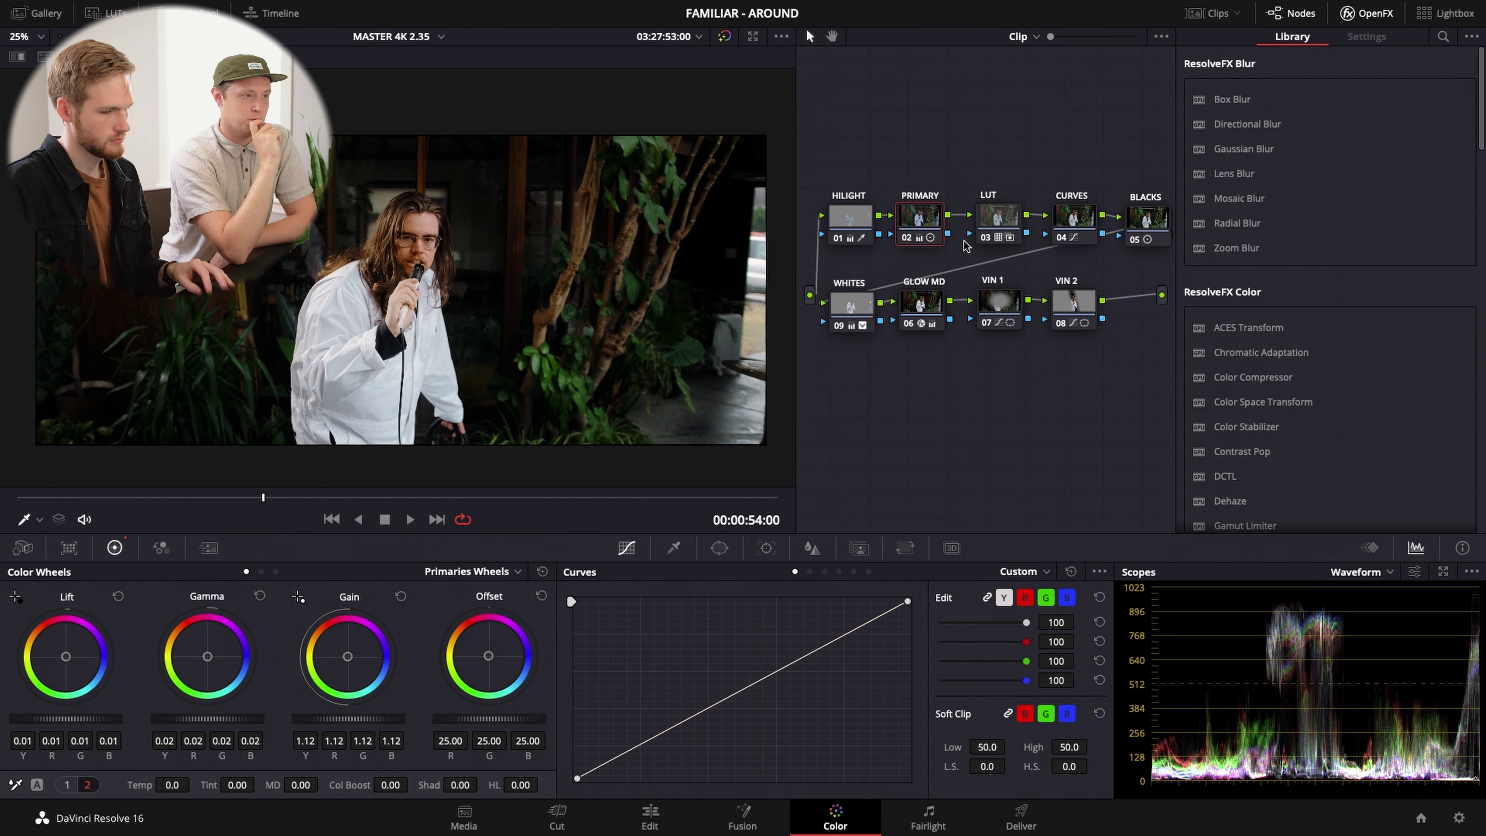
pyautogui.click(1197, 19)
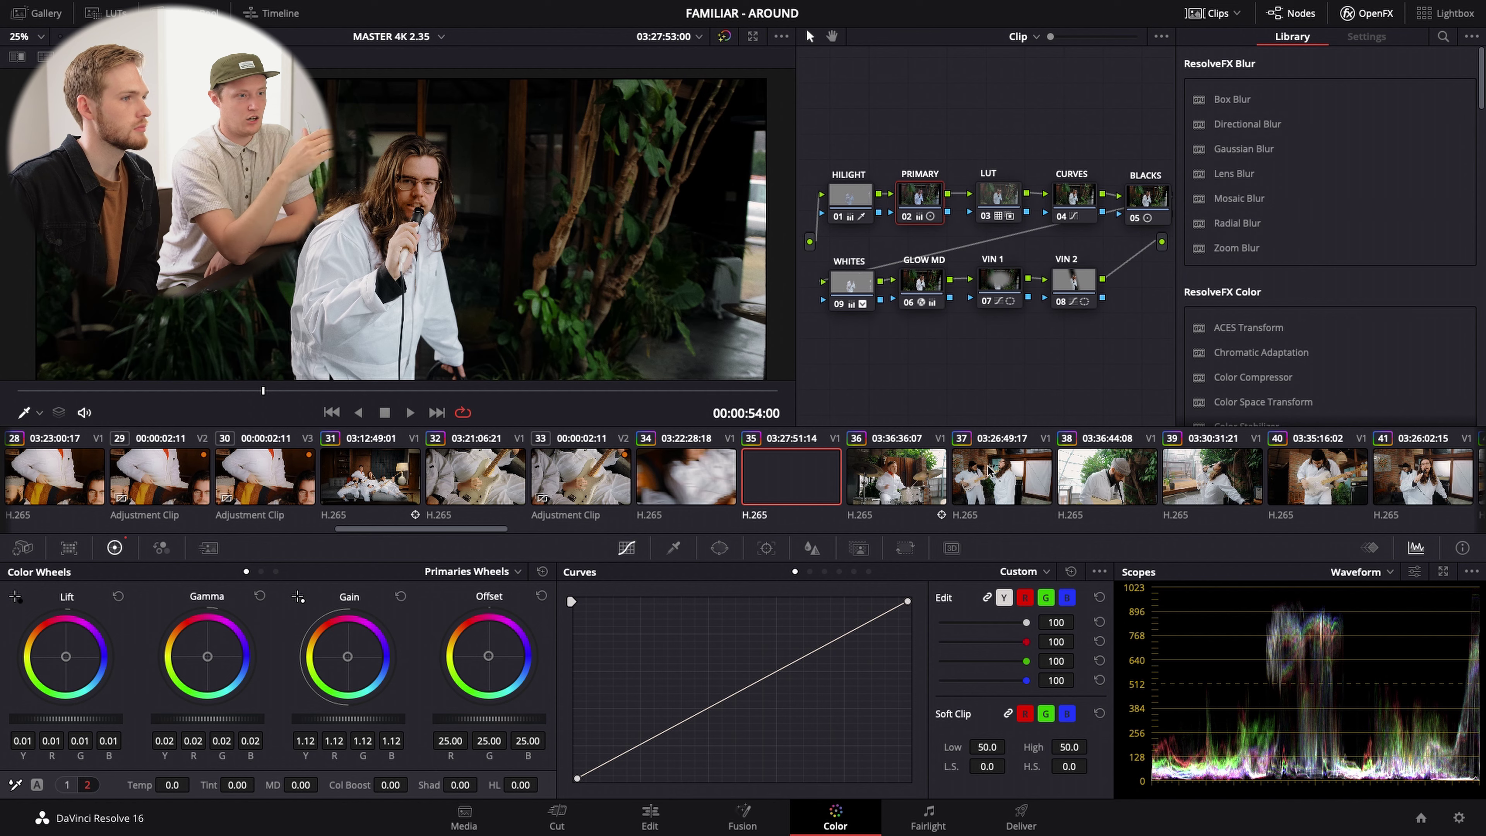
# - On clip 36, toggle the WHITES node off and on twice to compare its grade
pyautogui.click(923, 478)
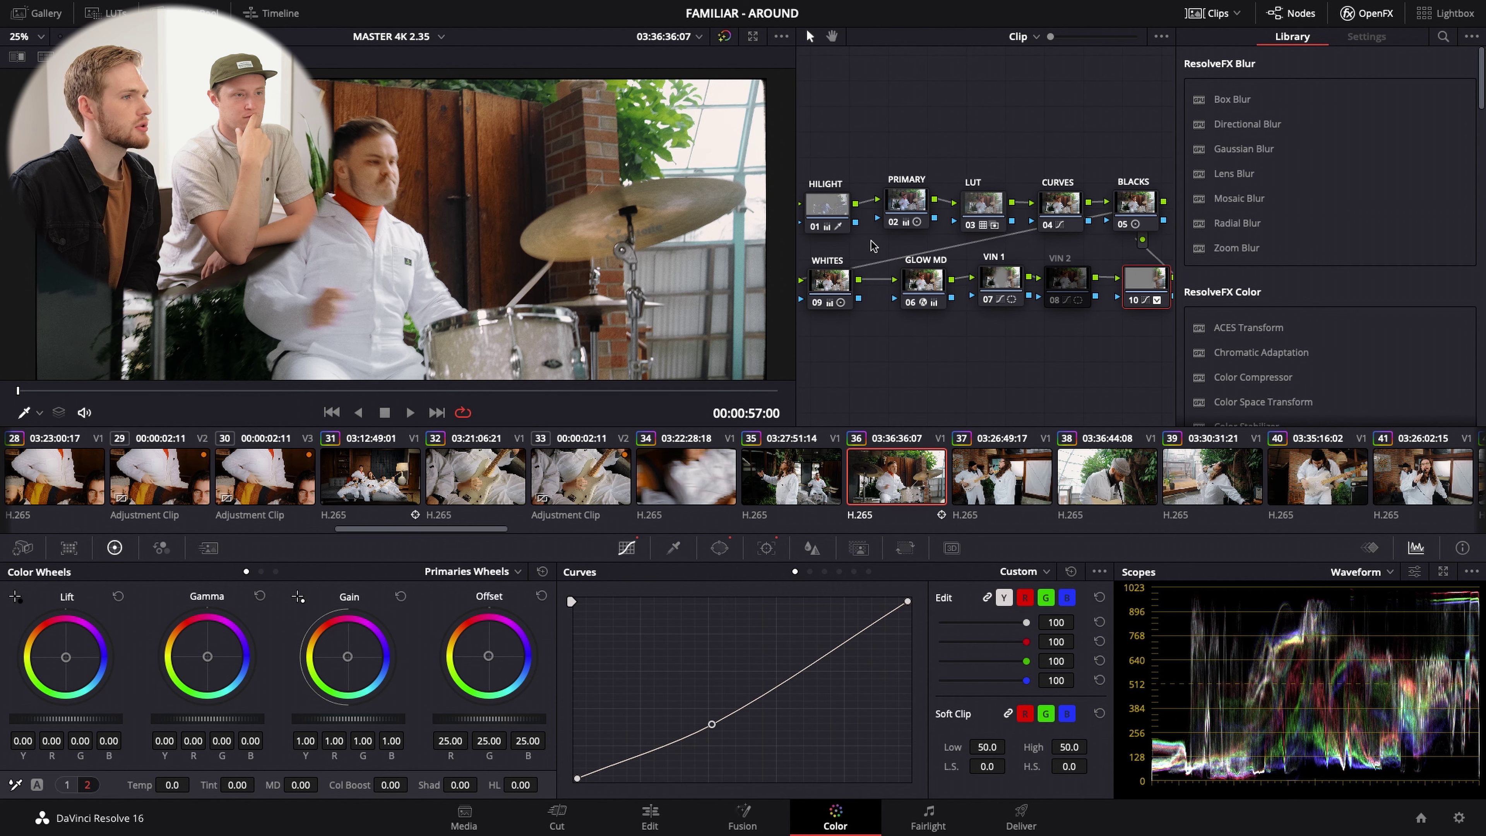
pyautogui.click(828, 282)
pyautogui.click(819, 304)
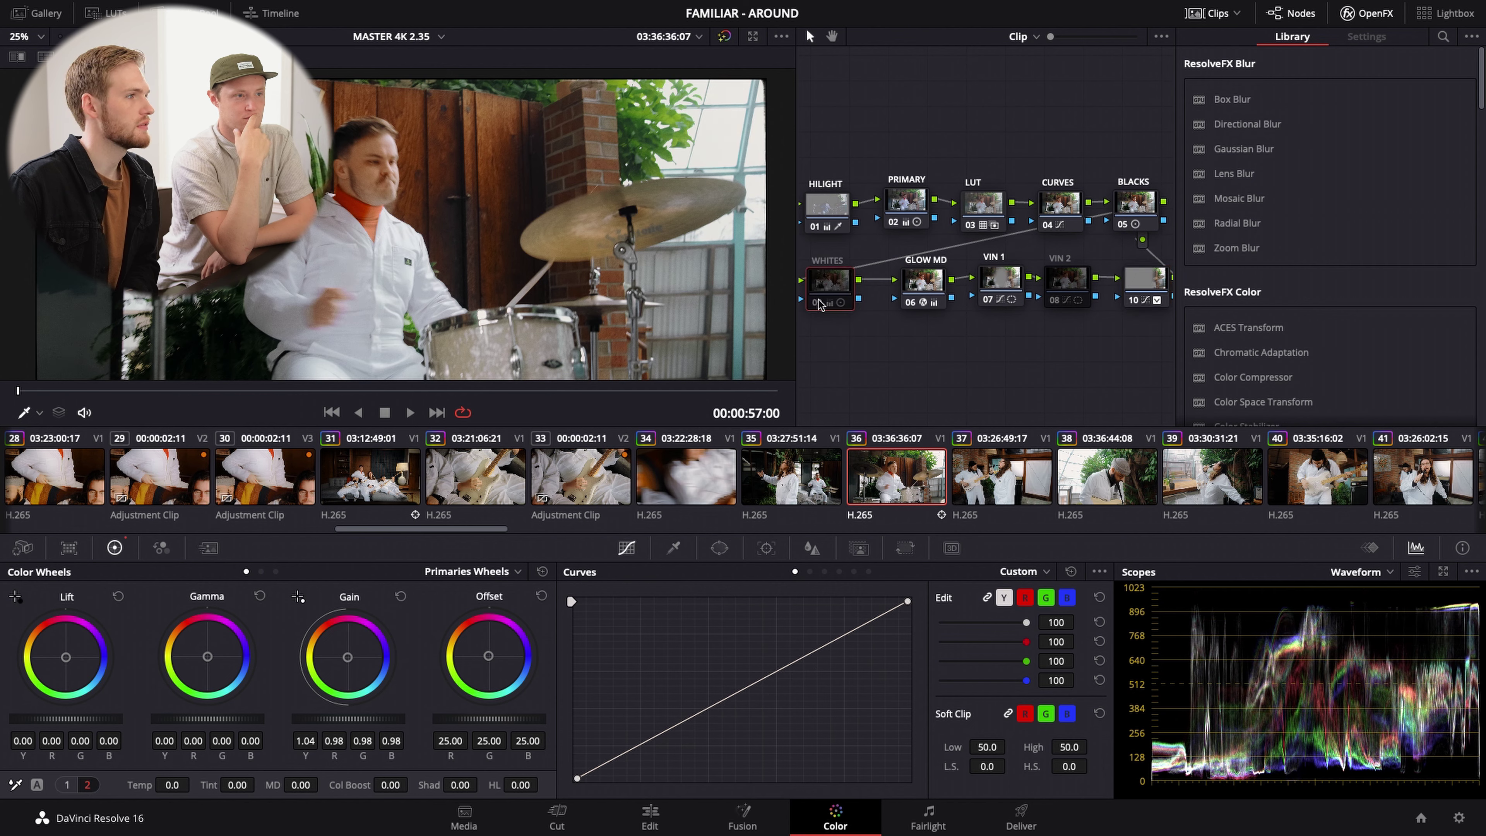
pyautogui.click(819, 304)
pyautogui.click(819, 303)
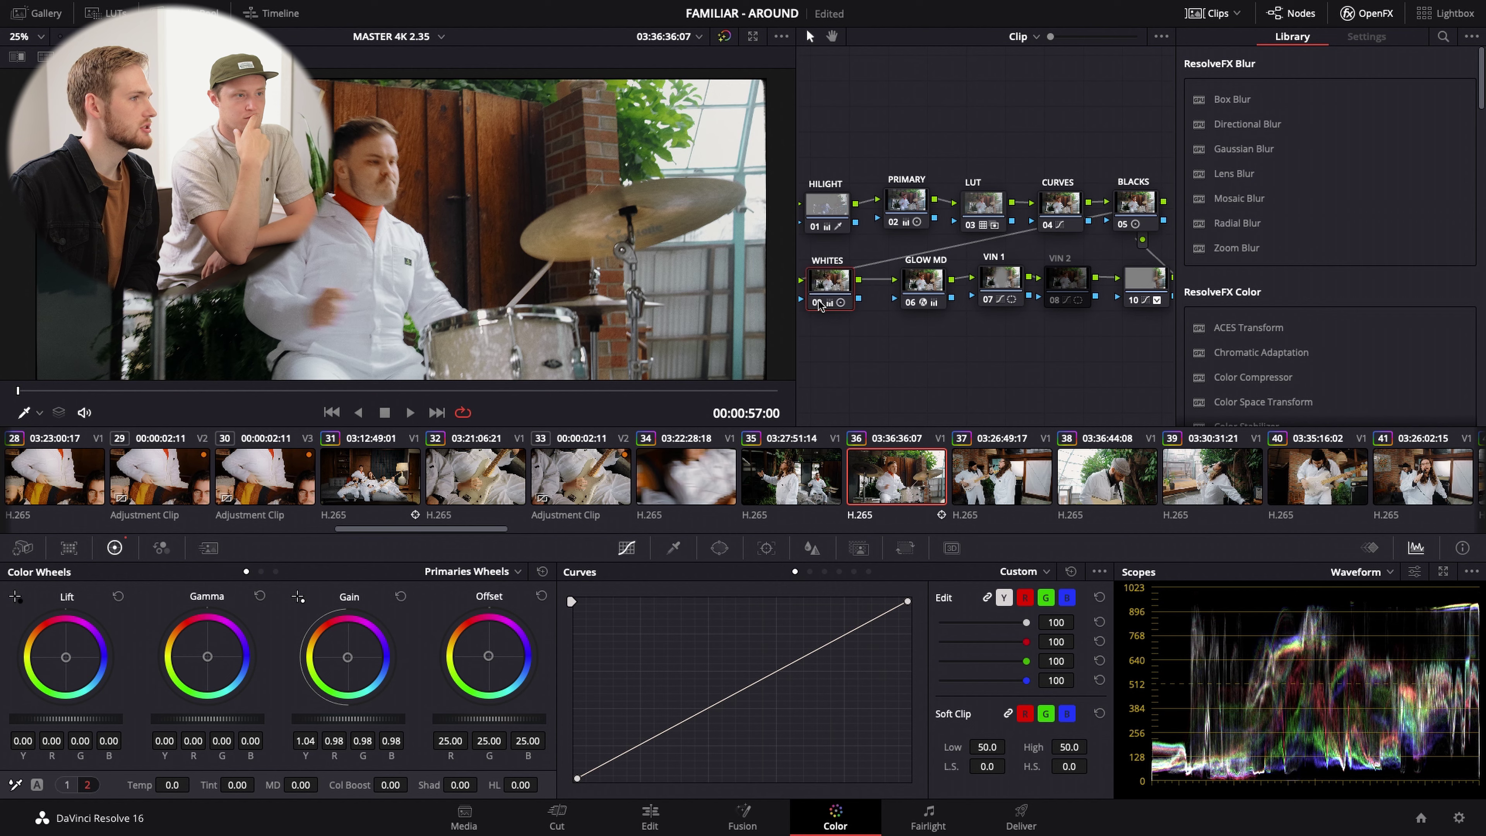
pyautogui.click(821, 304)
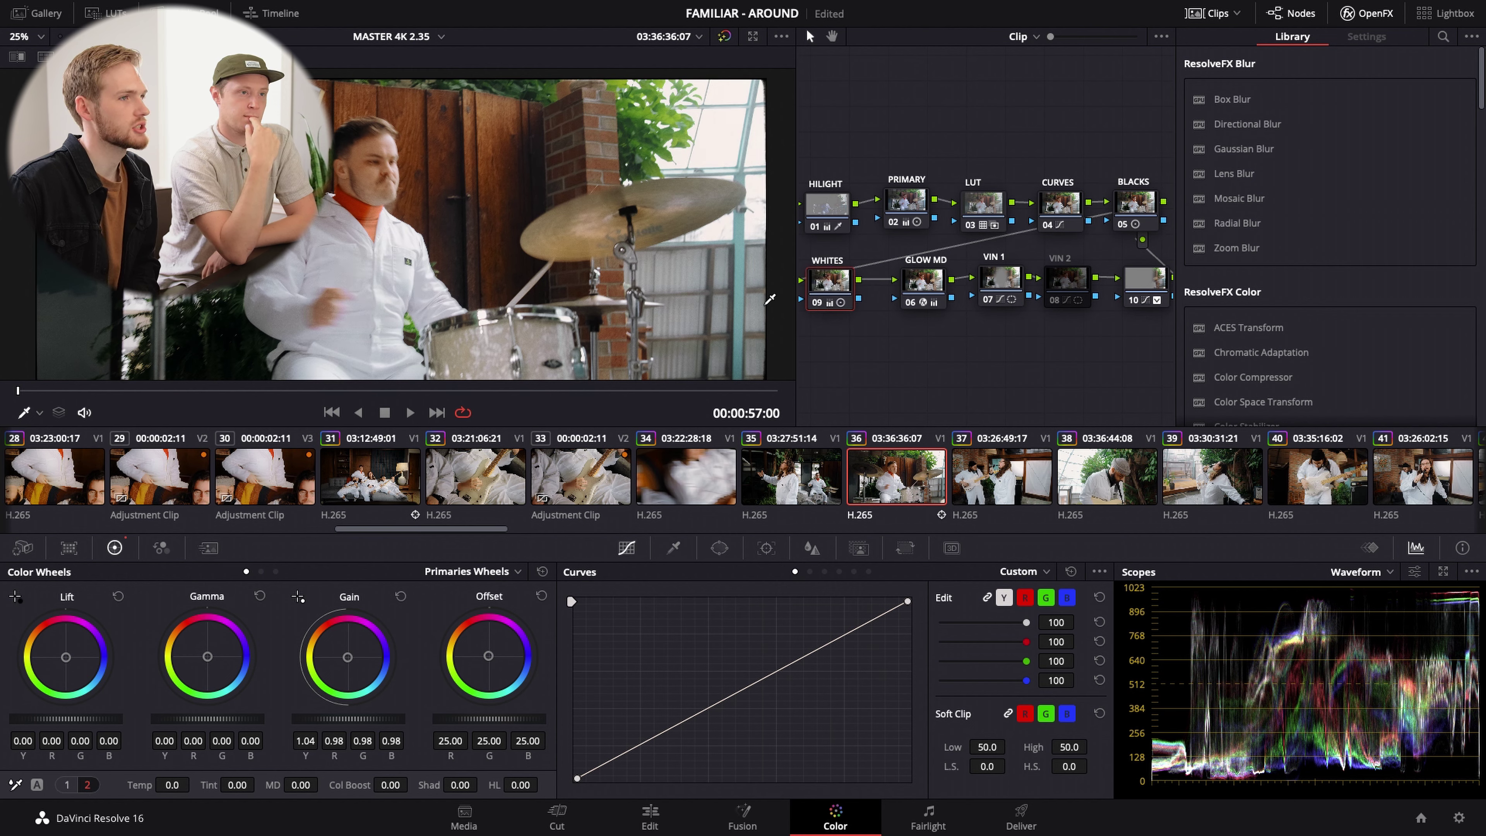
# - Review clips 38, 39 and 40, bypassing clip 40's grade to compare against the original
pyautogui.click(1111, 485)
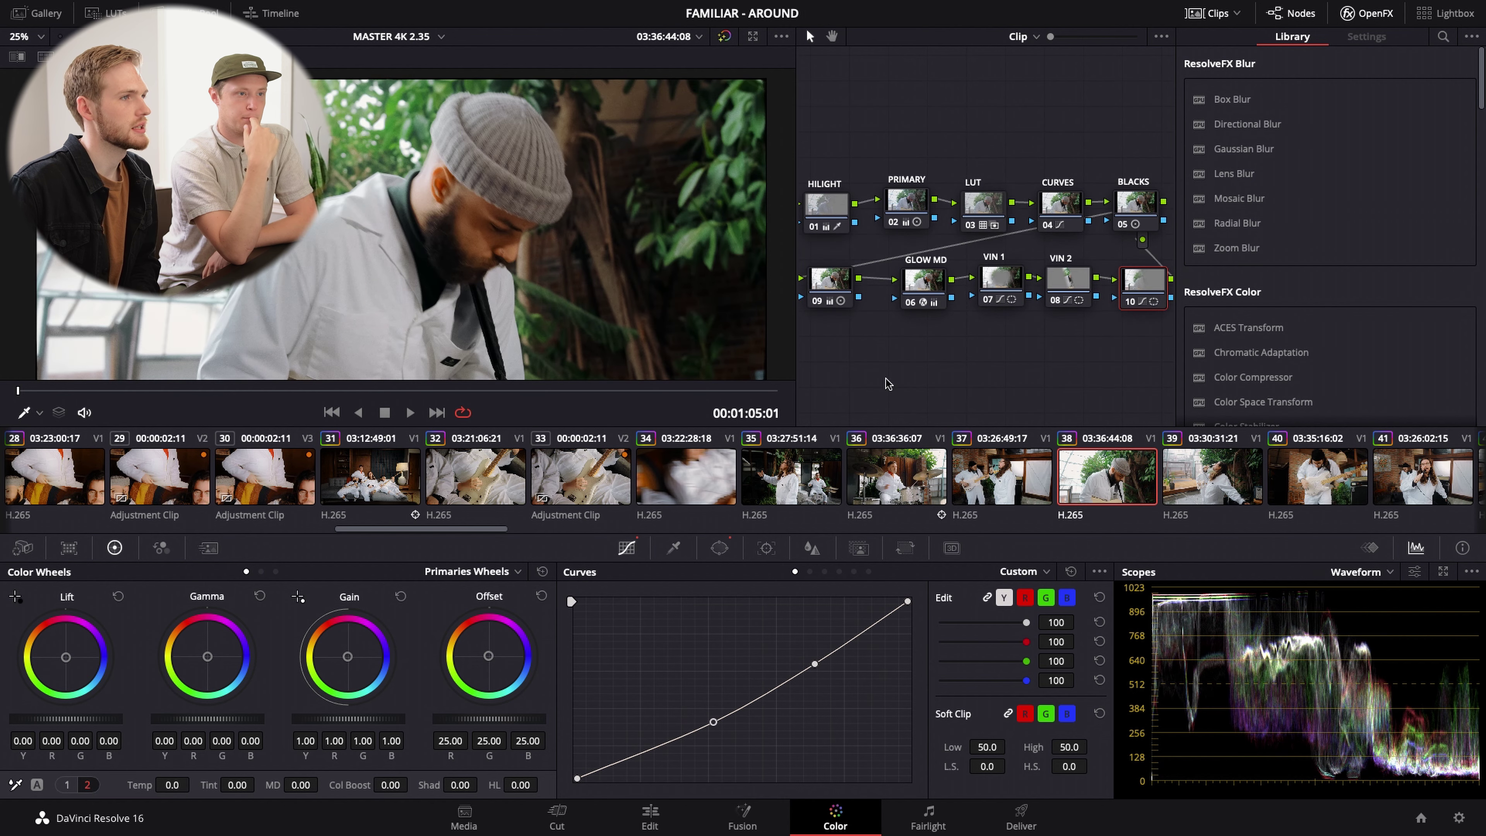
pyautogui.click(1237, 496)
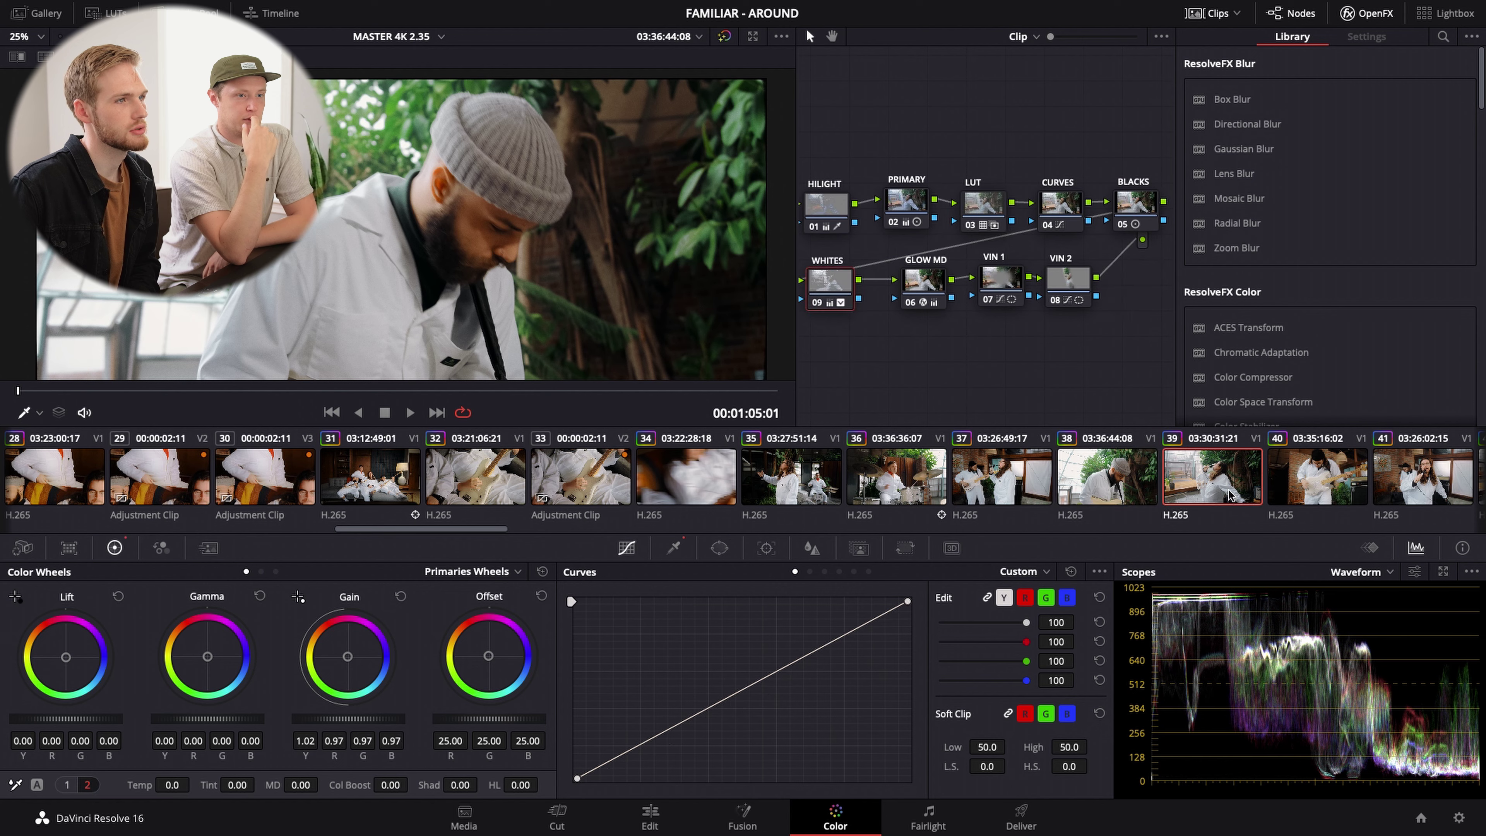
pyautogui.click(1310, 494)
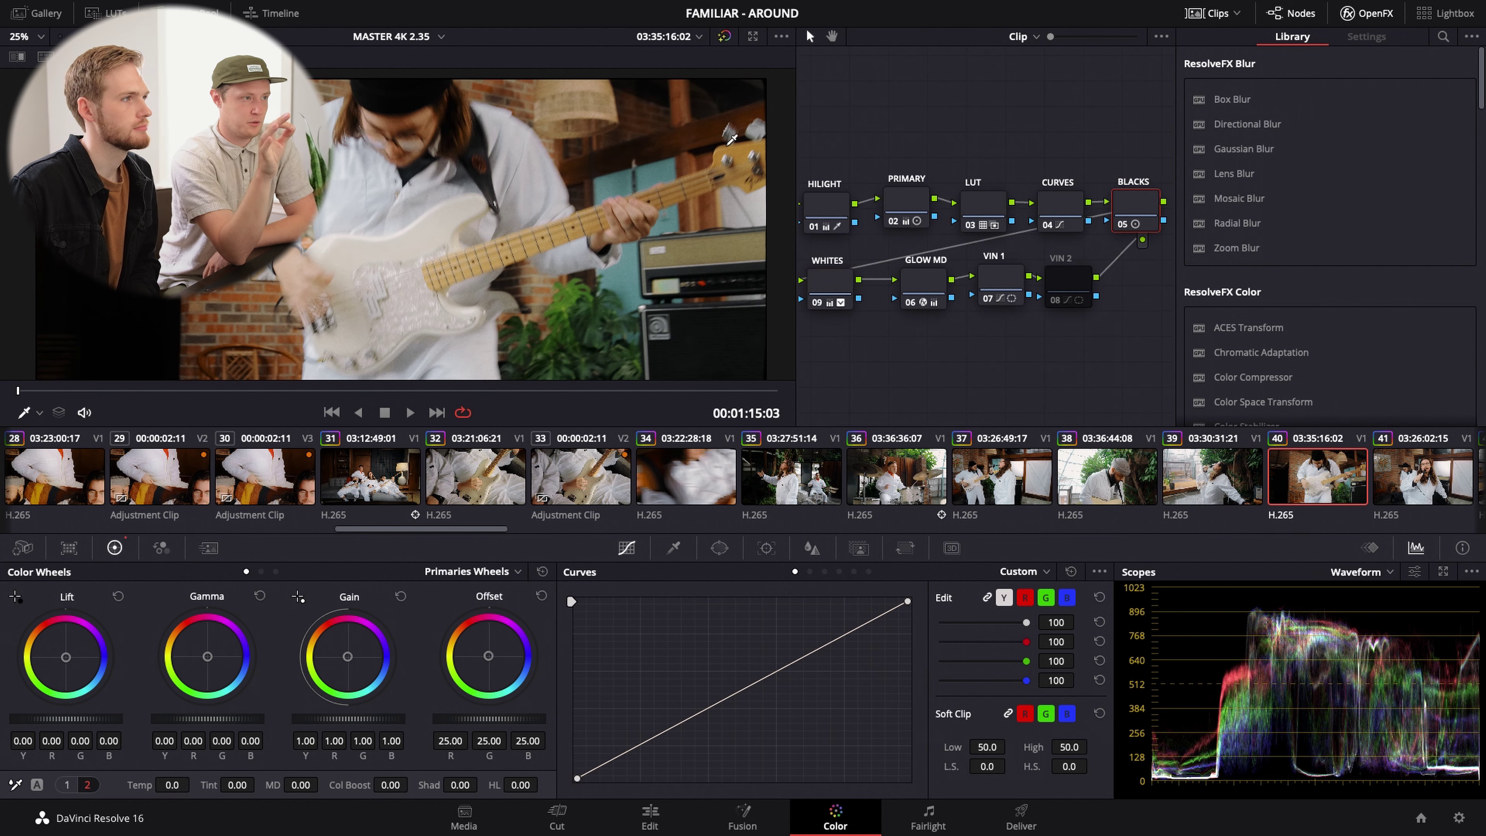
pyautogui.click(726, 36)
pyautogui.click(726, 36)
# - Switch to the Edit page to see the full multitrack timeline
pyautogui.scroll(-2, 643, 205)
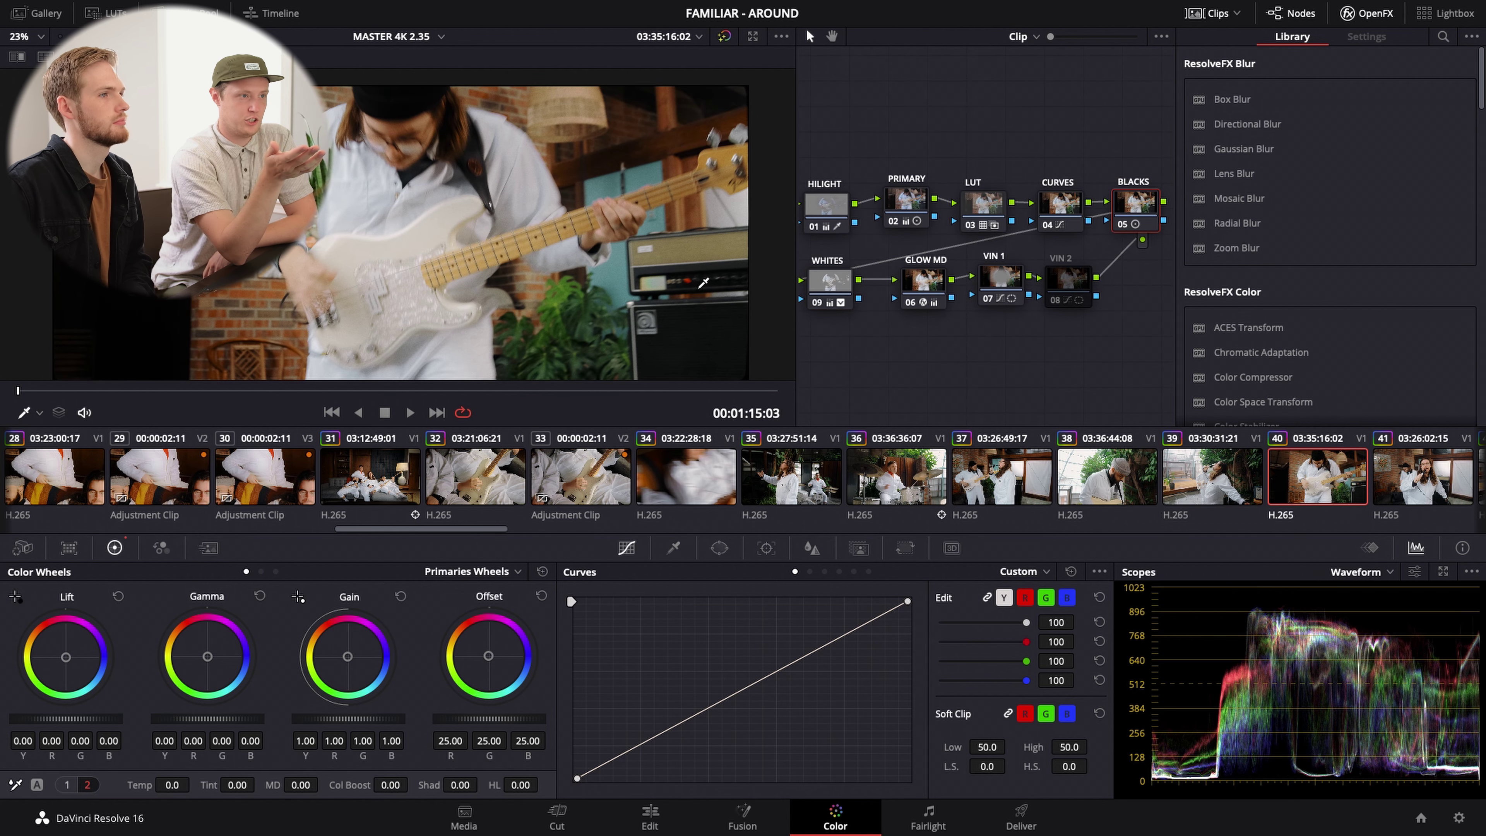
pyautogui.moveTo(491, 524); pyautogui.dragTo(556, 529)
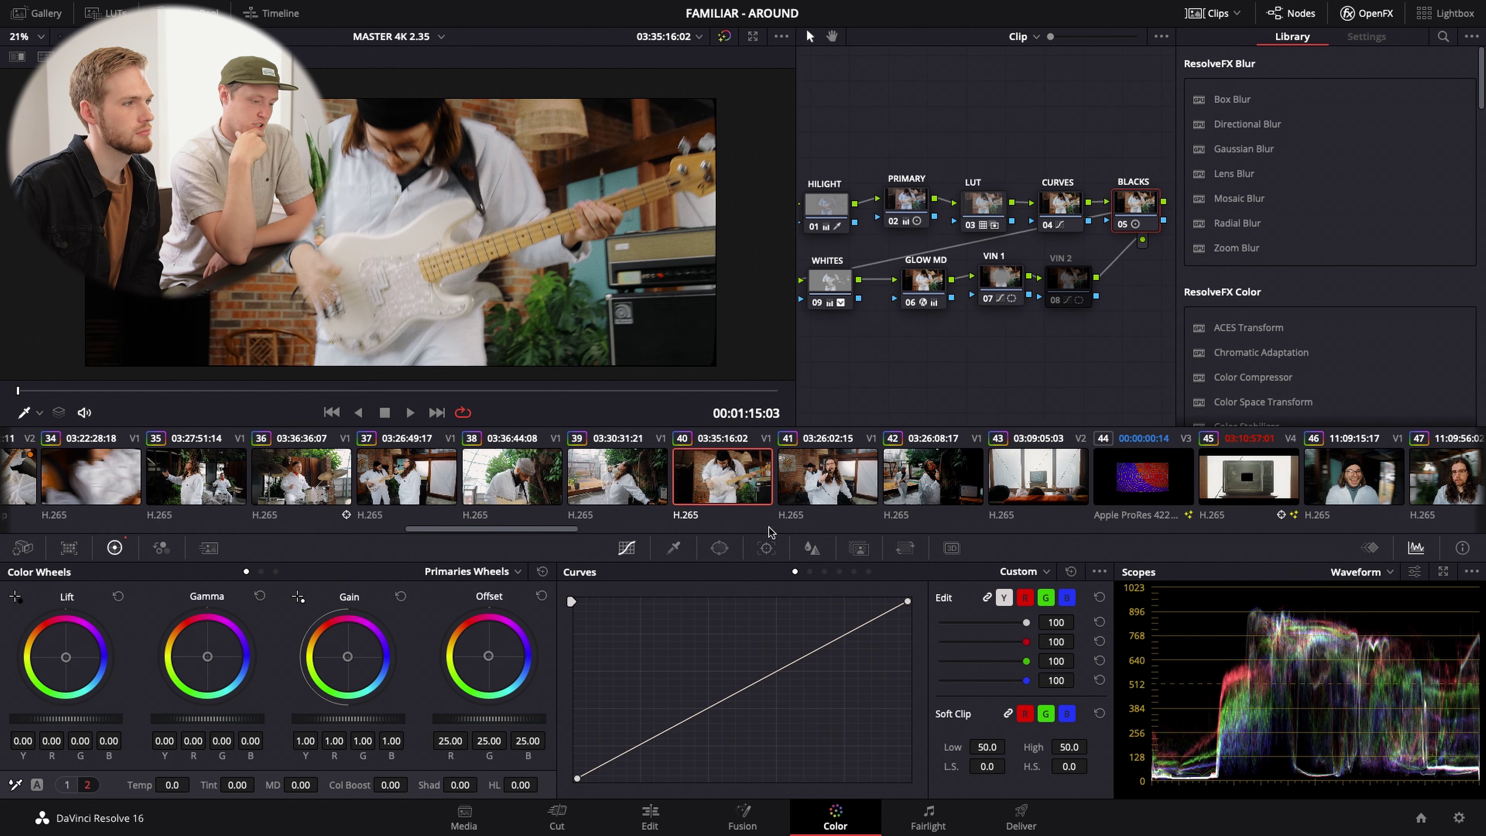
pyautogui.moveTo(494, 528); pyautogui.dragTo(304, 543)
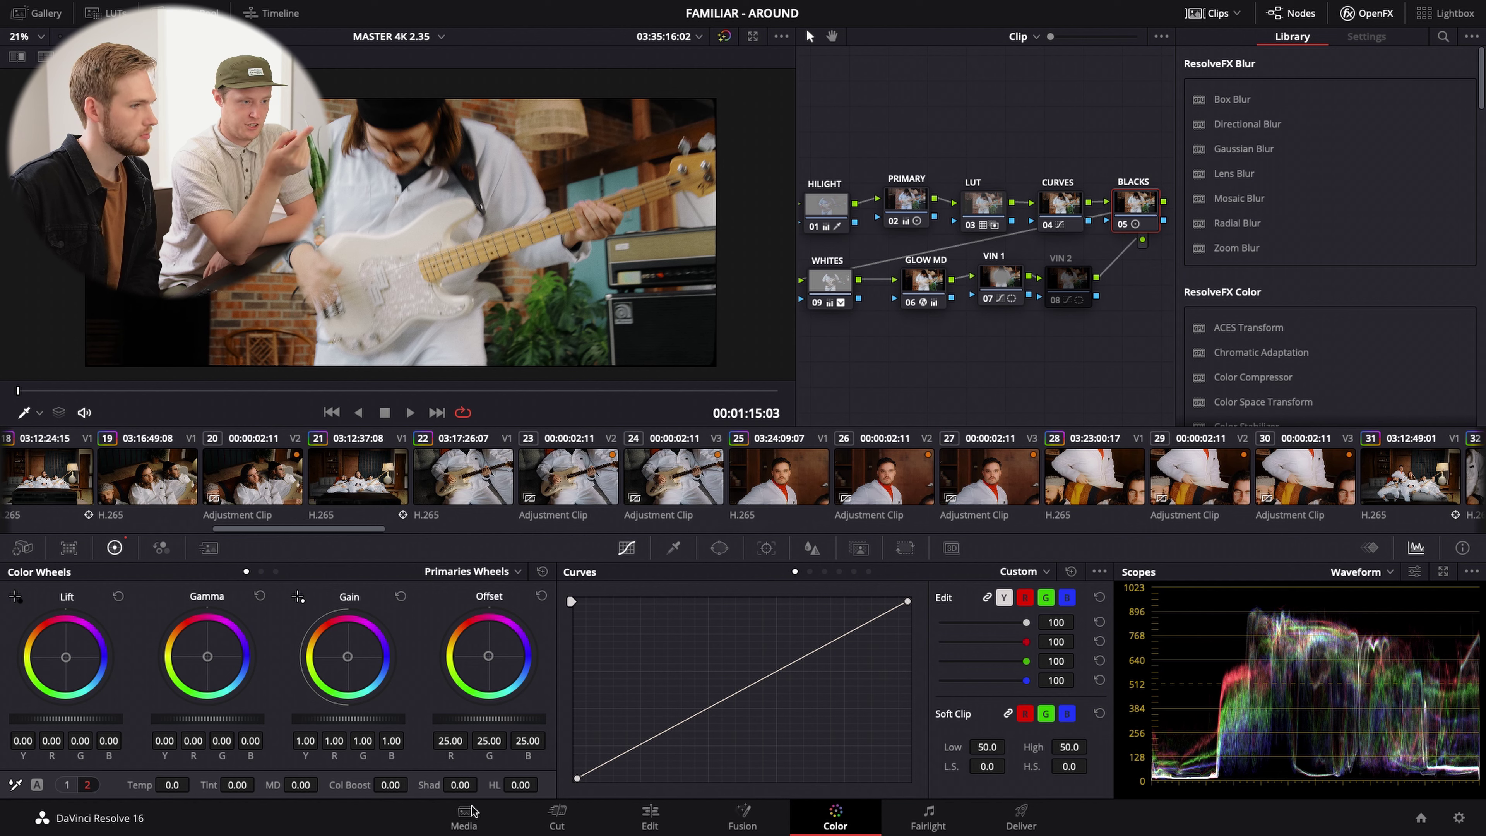
pyautogui.click(639, 811)
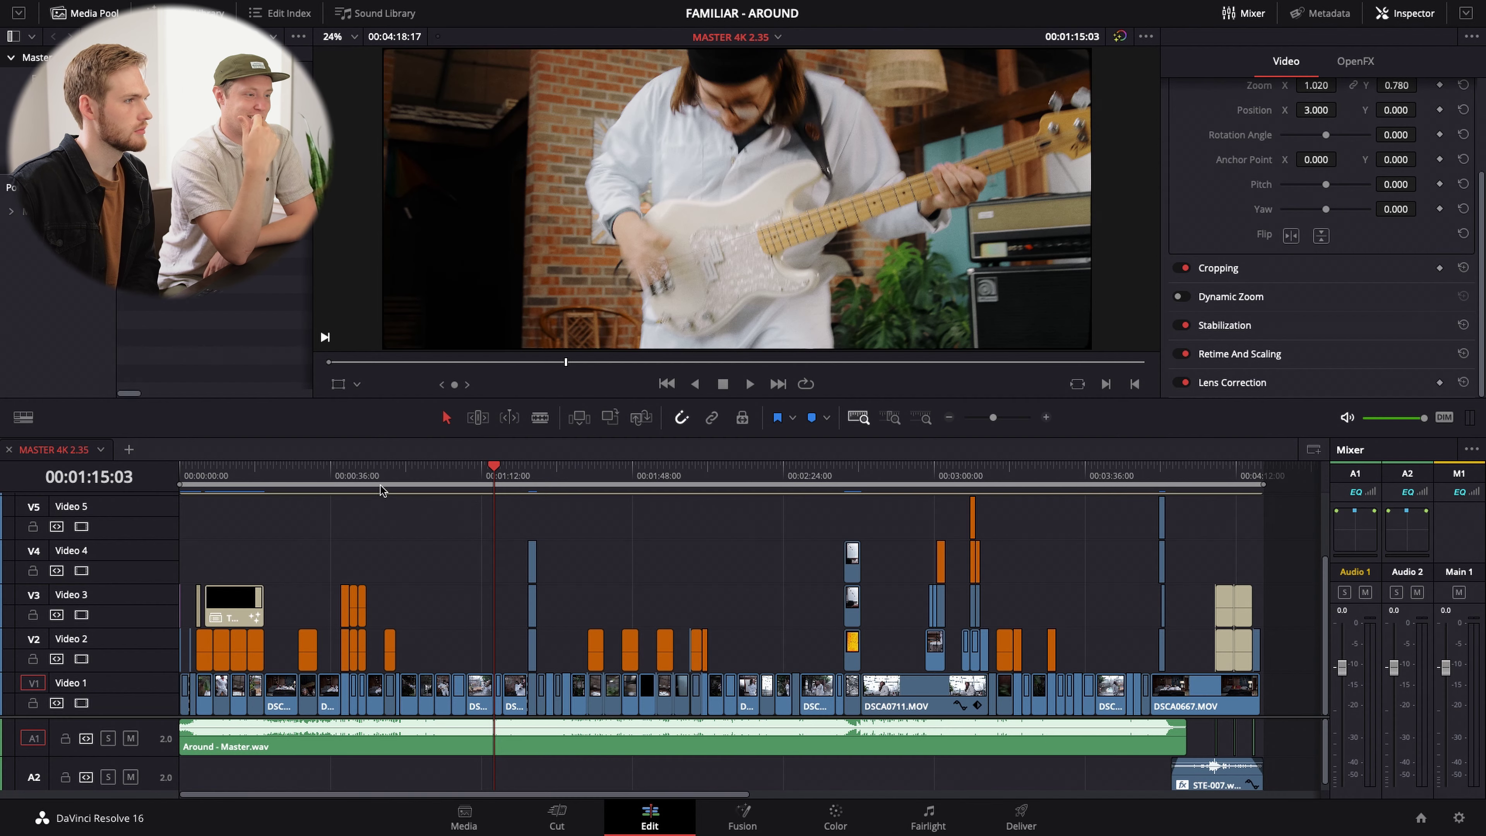
# - Zoom the timeline in, park the playhead at 00:00:48:20 and enlarge the viewer
pyautogui.click(350, 475)
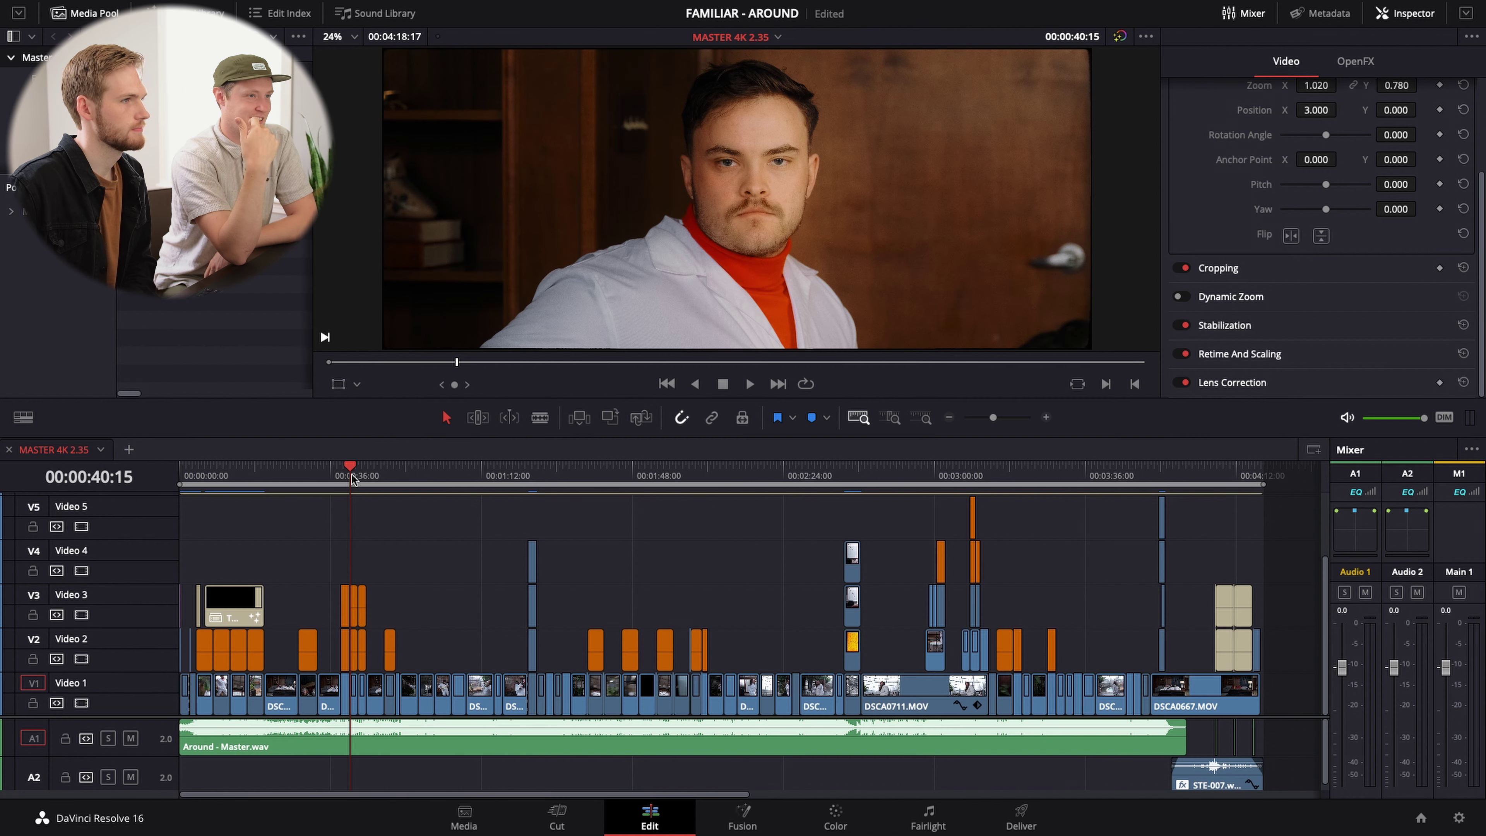
pyautogui.click(358, 479)
pyautogui.hotkey('ctrl', '=')
pyautogui.hotkey('ctrl', '=')
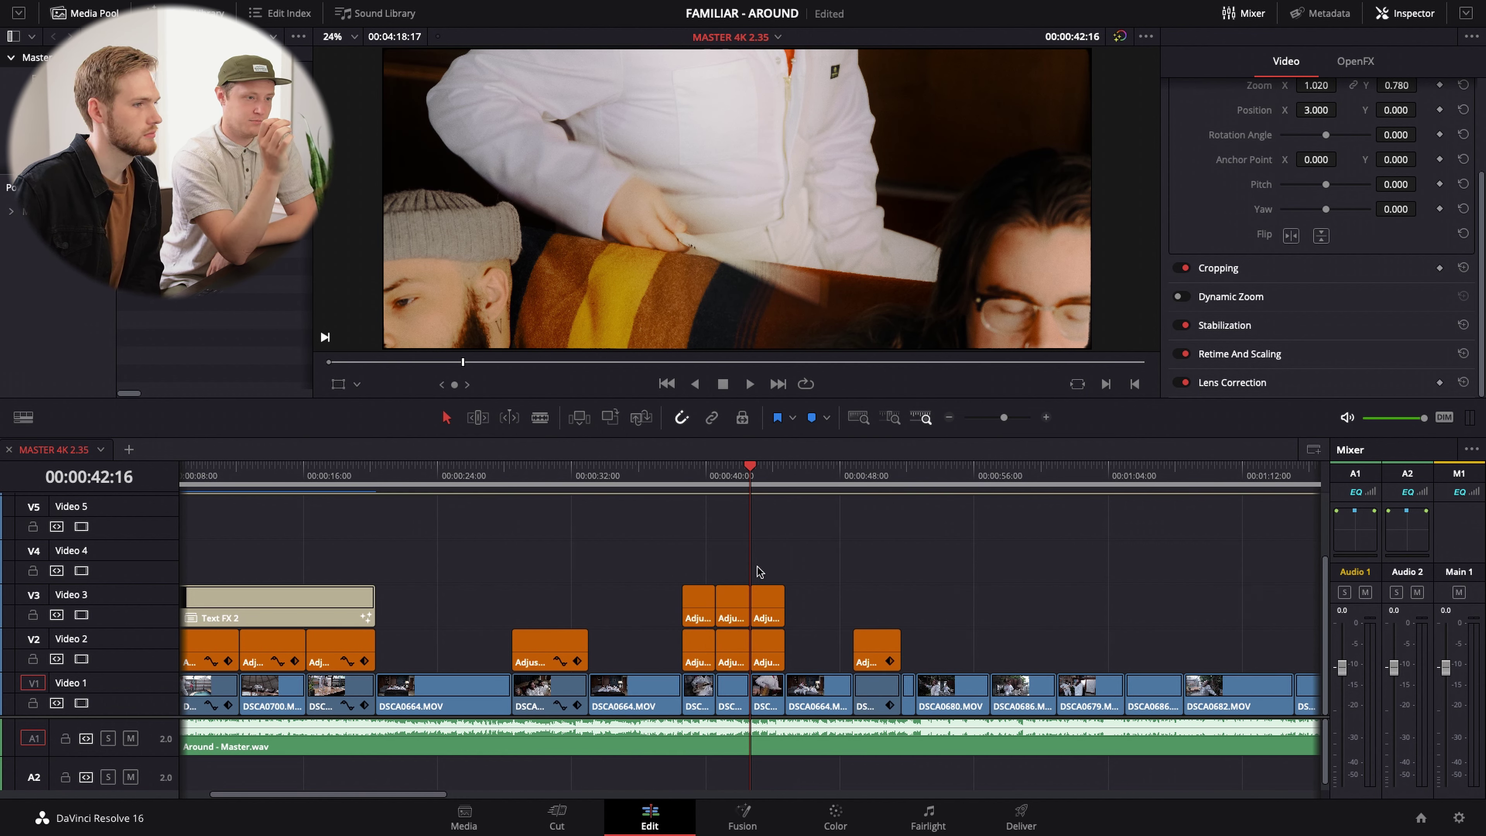
pyautogui.click(855, 475)
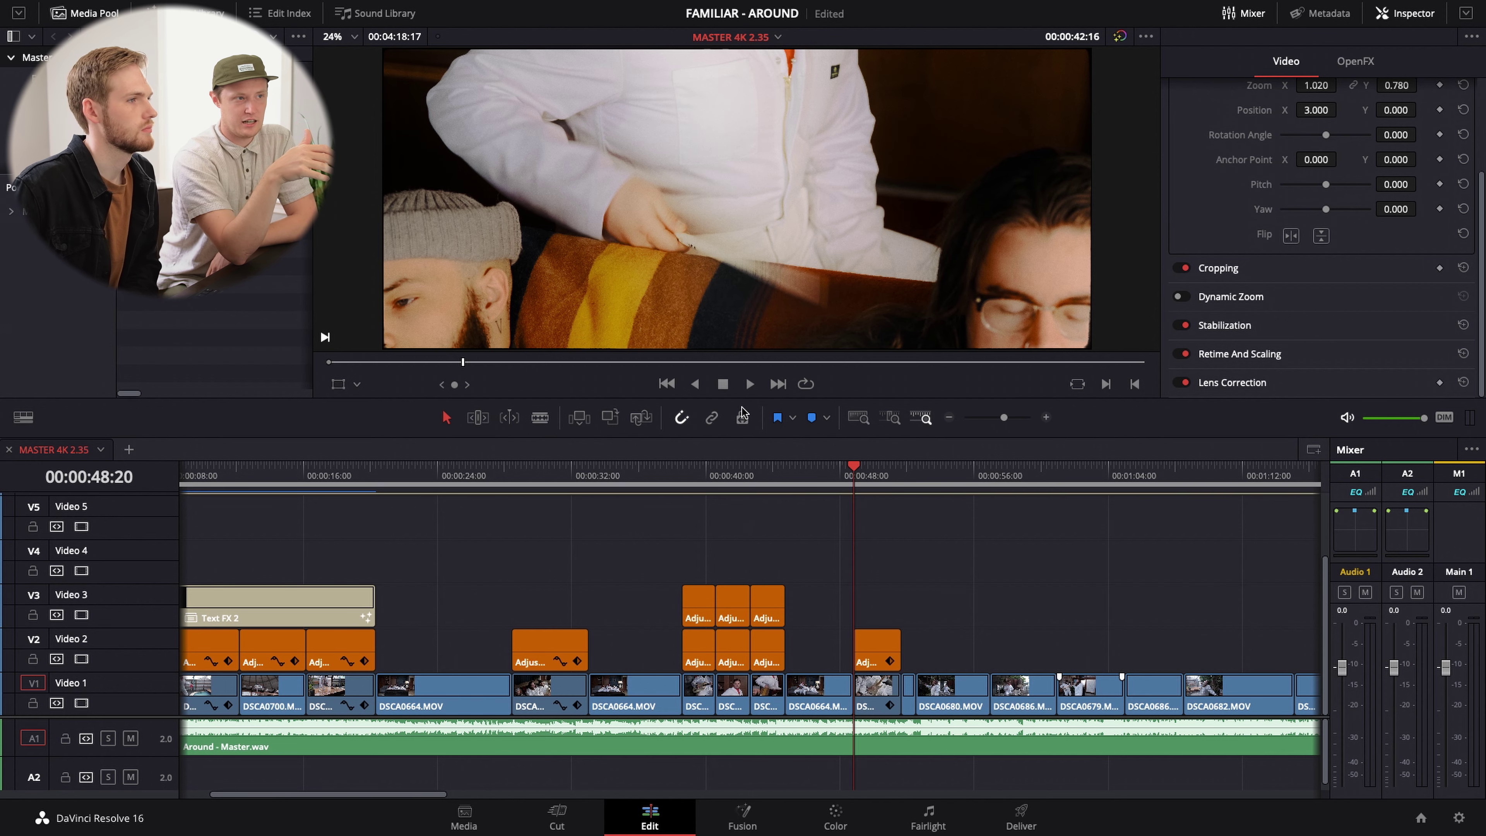
pyautogui.moveTo(741, 436); pyautogui.dragTo(741, 484)
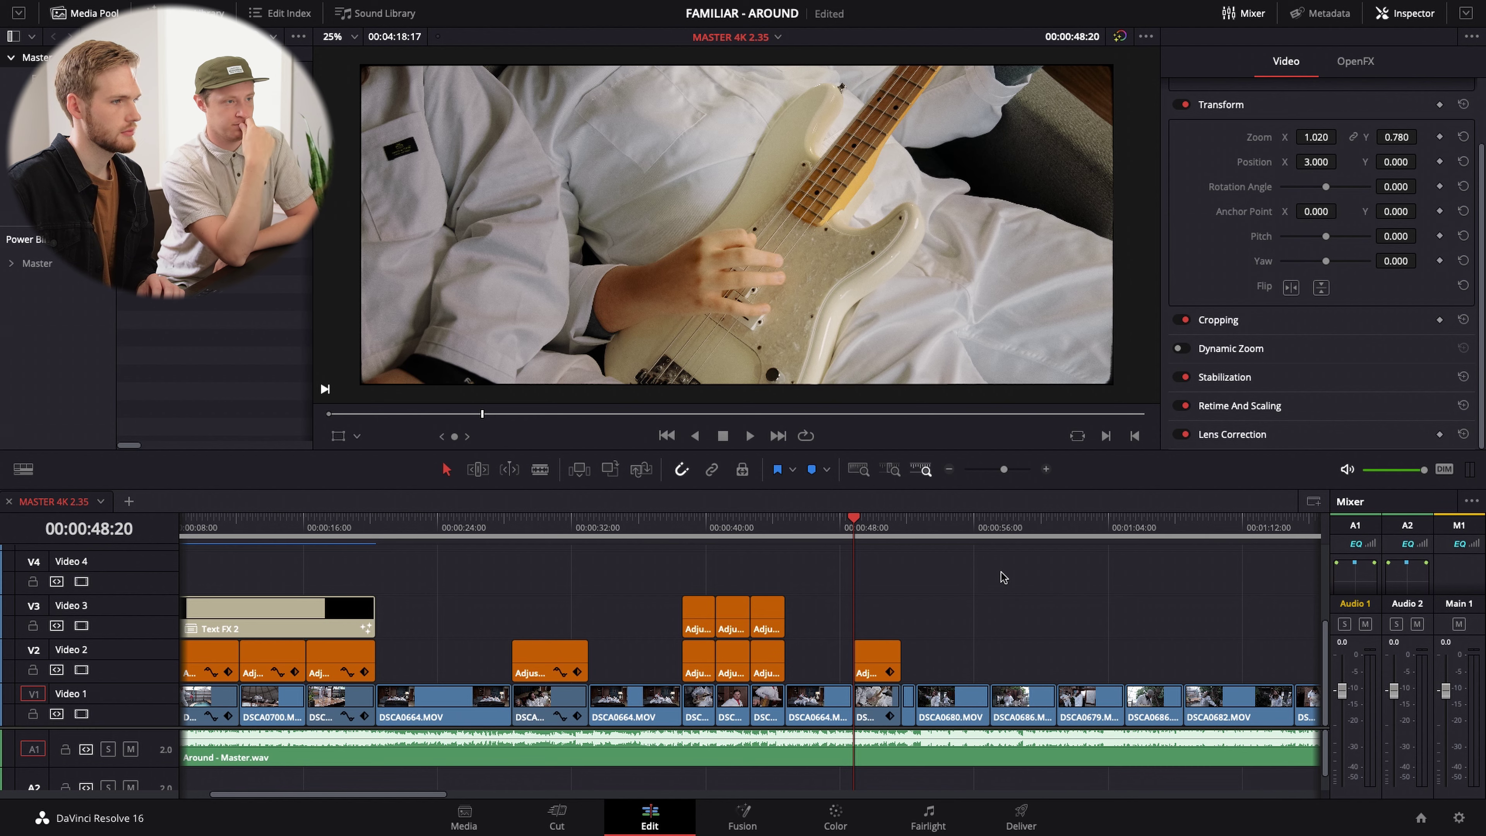
# - Play the edit from 00:00:48:20 twice, from the bass guitar shot into the singer
pyautogui.press('space')
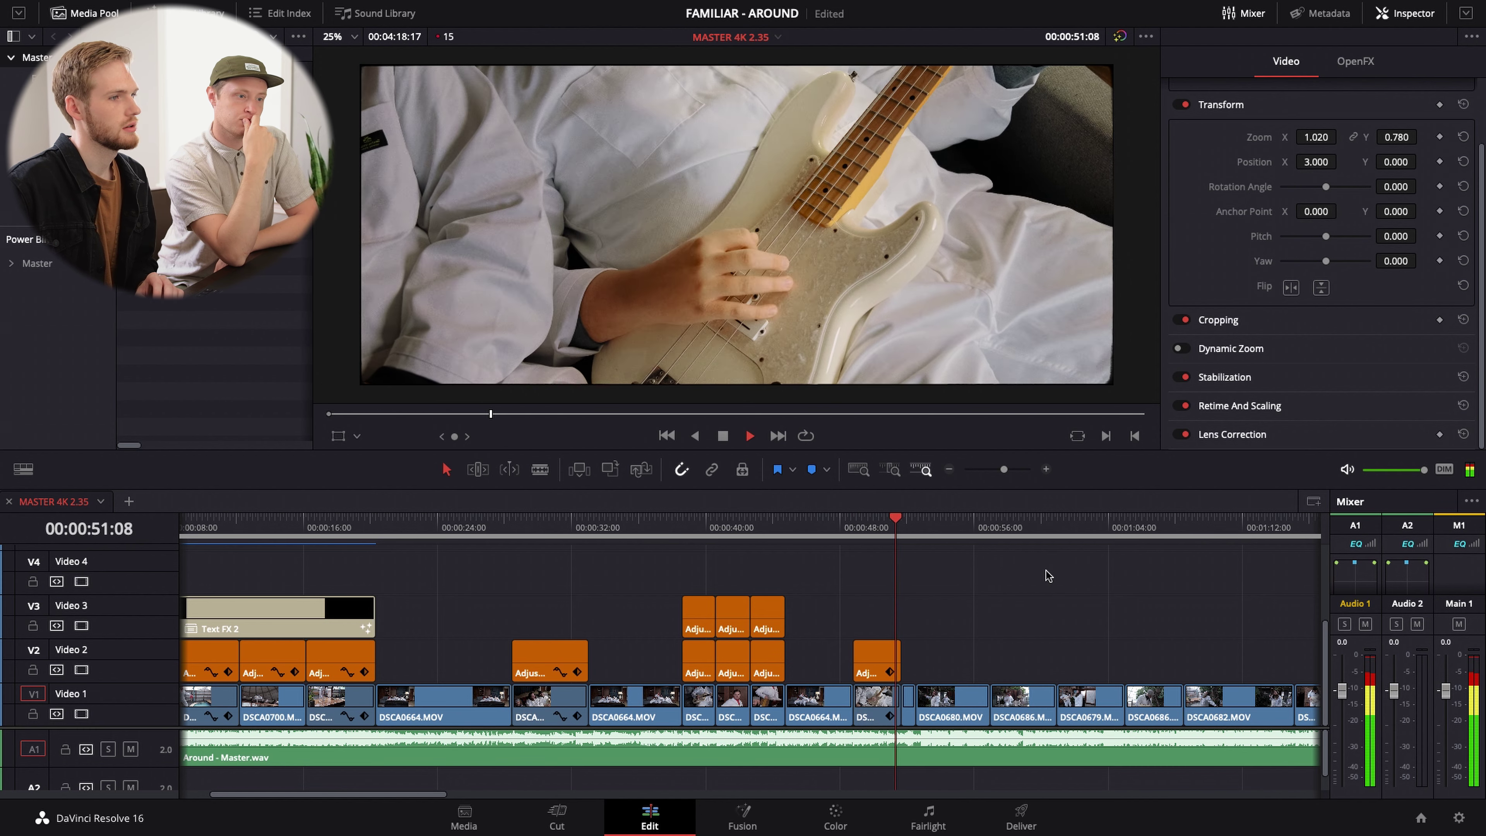
pyautogui.press('space')
pyautogui.click(857, 533)
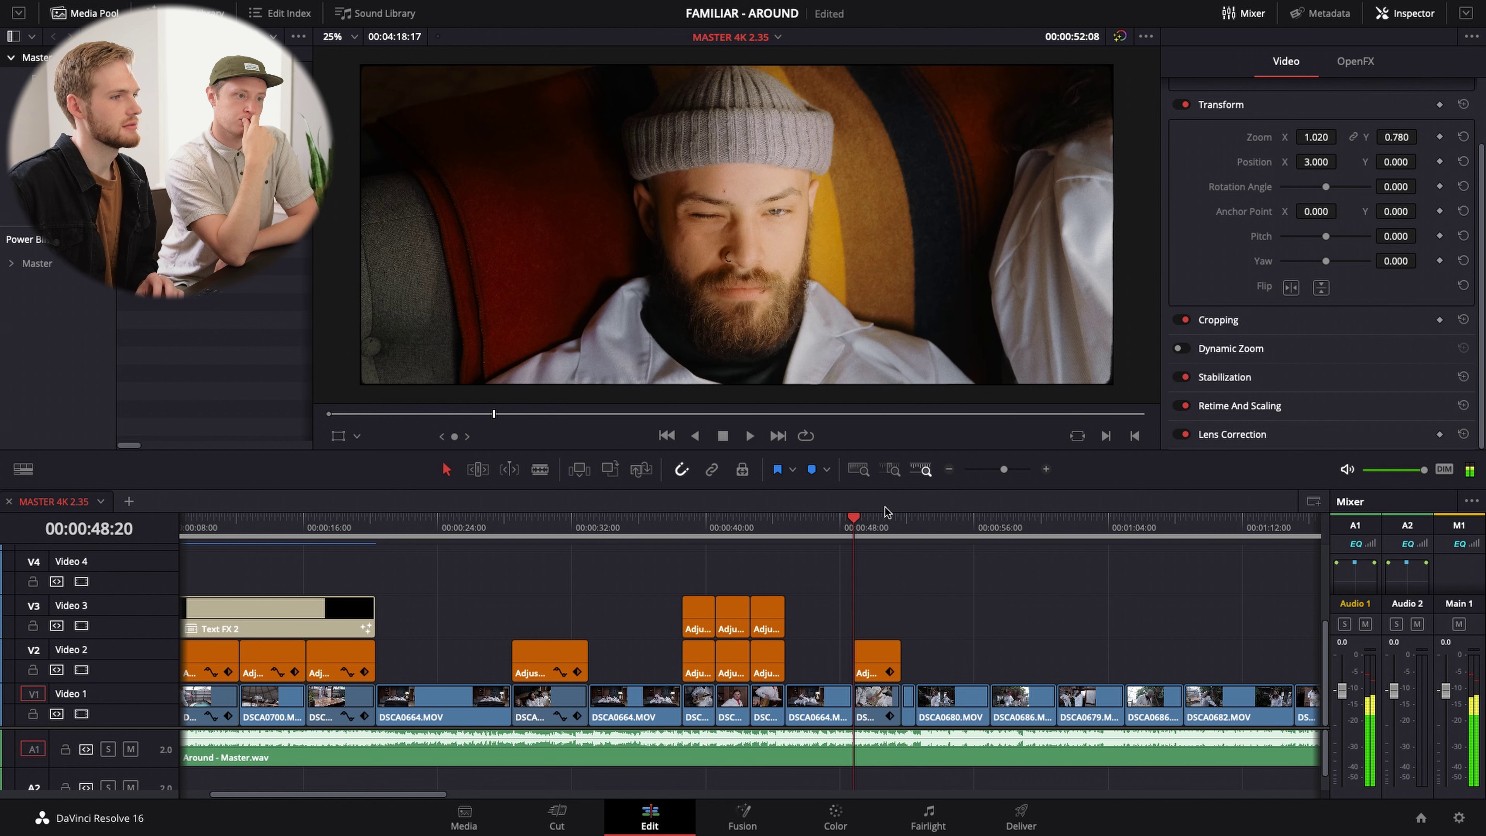
pyautogui.press('space')
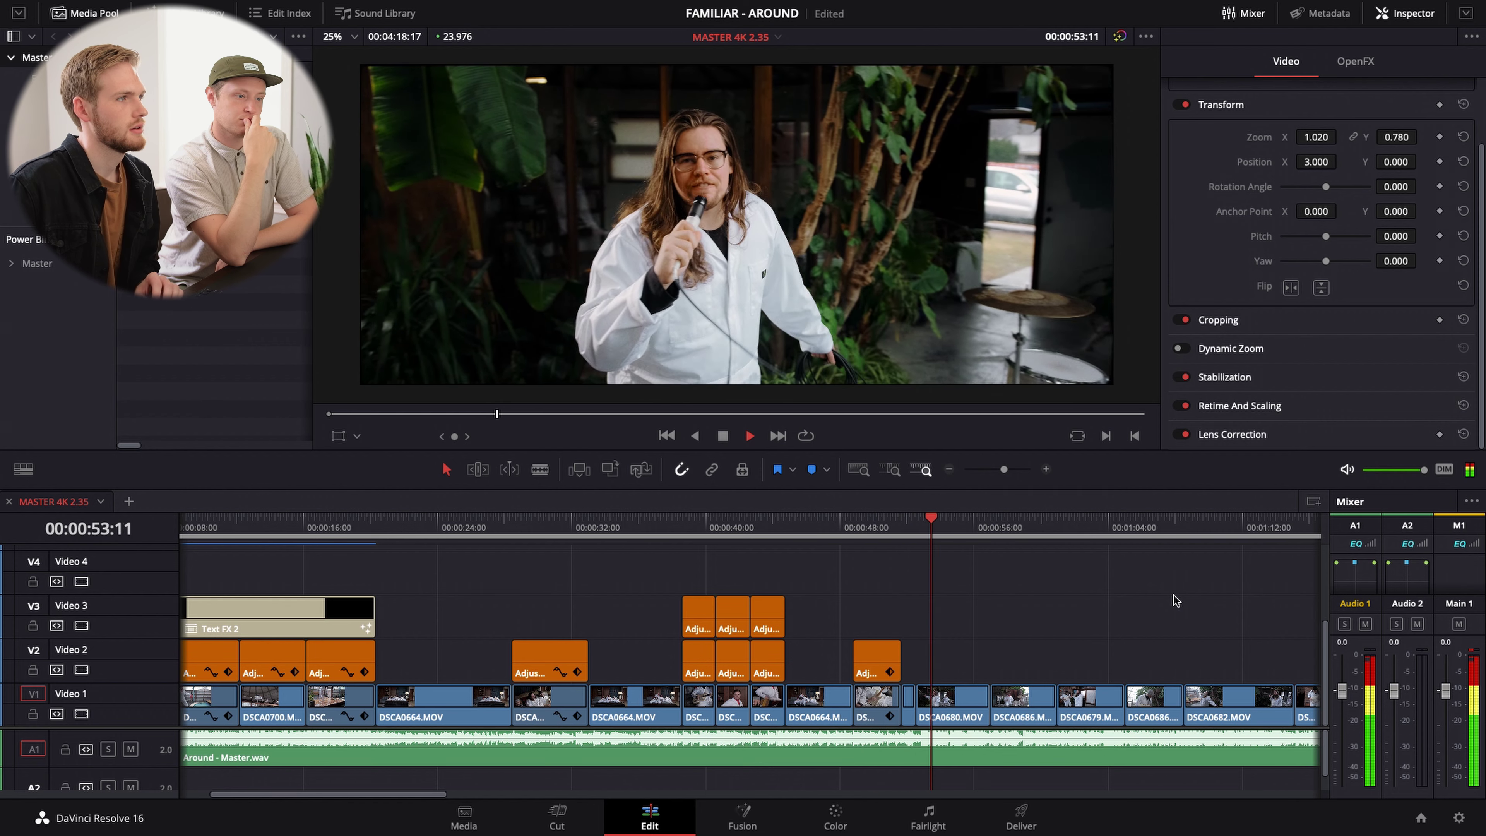
pyautogui.press('space')
pyautogui.click(899, 529)
pyautogui.hotkey('ctrl', '=')
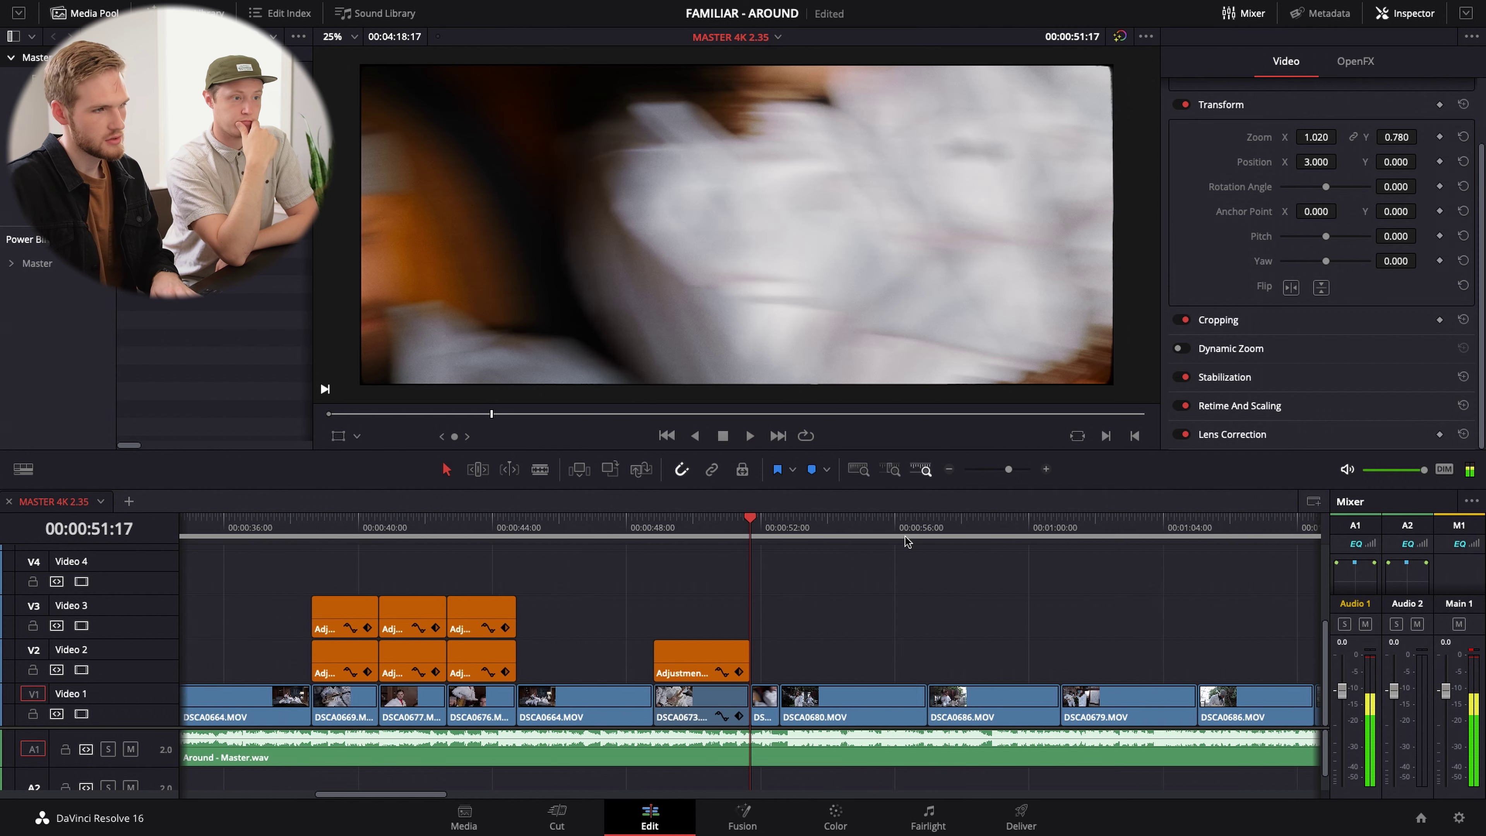
pyautogui.hotkey('ctrl', '=')
pyautogui.hotkey('ctrl', '=')
pyautogui.click(679, 525)
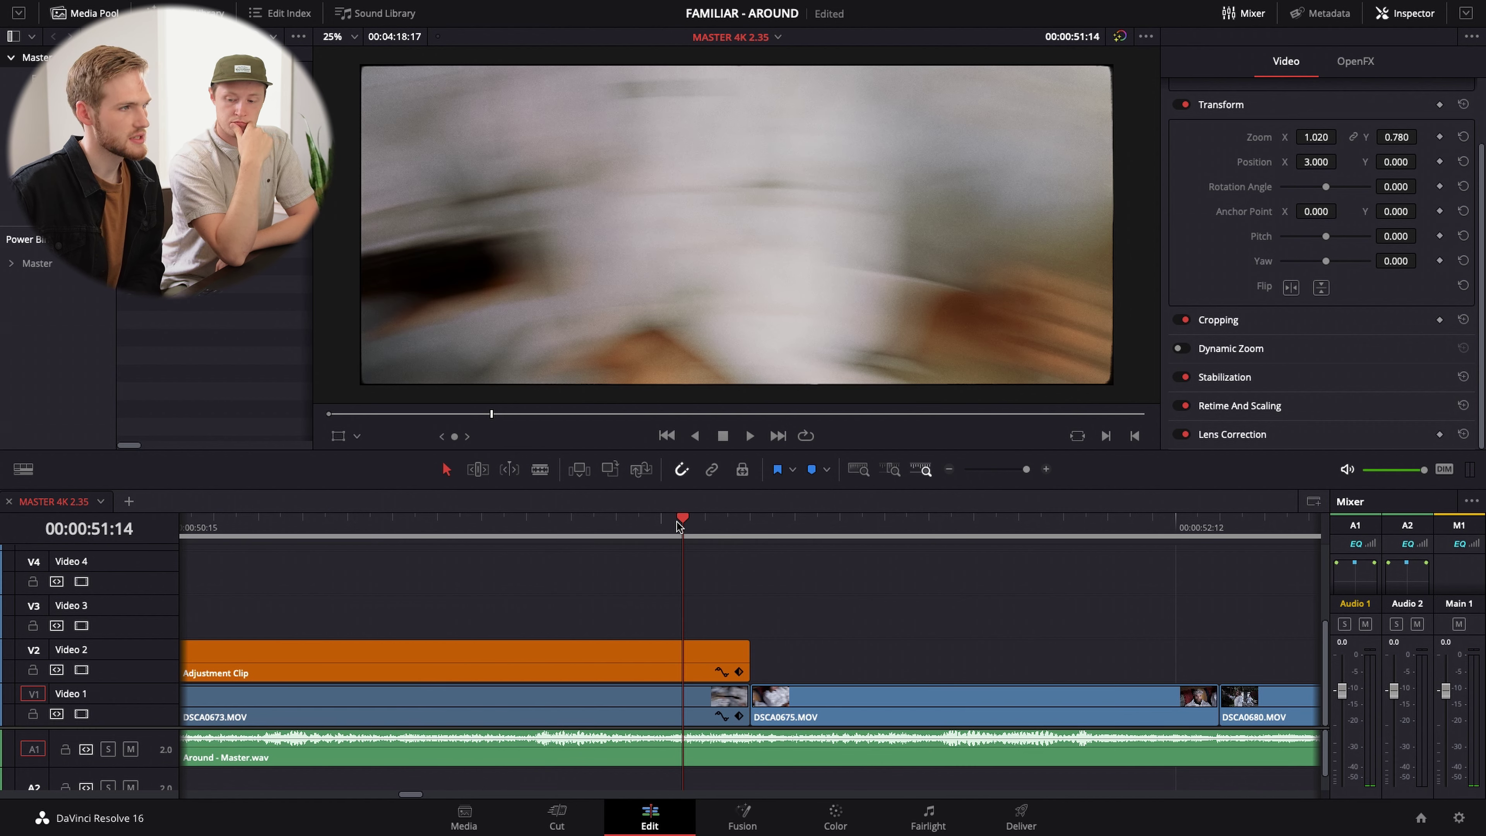
pyautogui.press('Left')
pyautogui.press('Left')
pyautogui.press('Left')
pyautogui.press('Left')
pyautogui.press('Left')
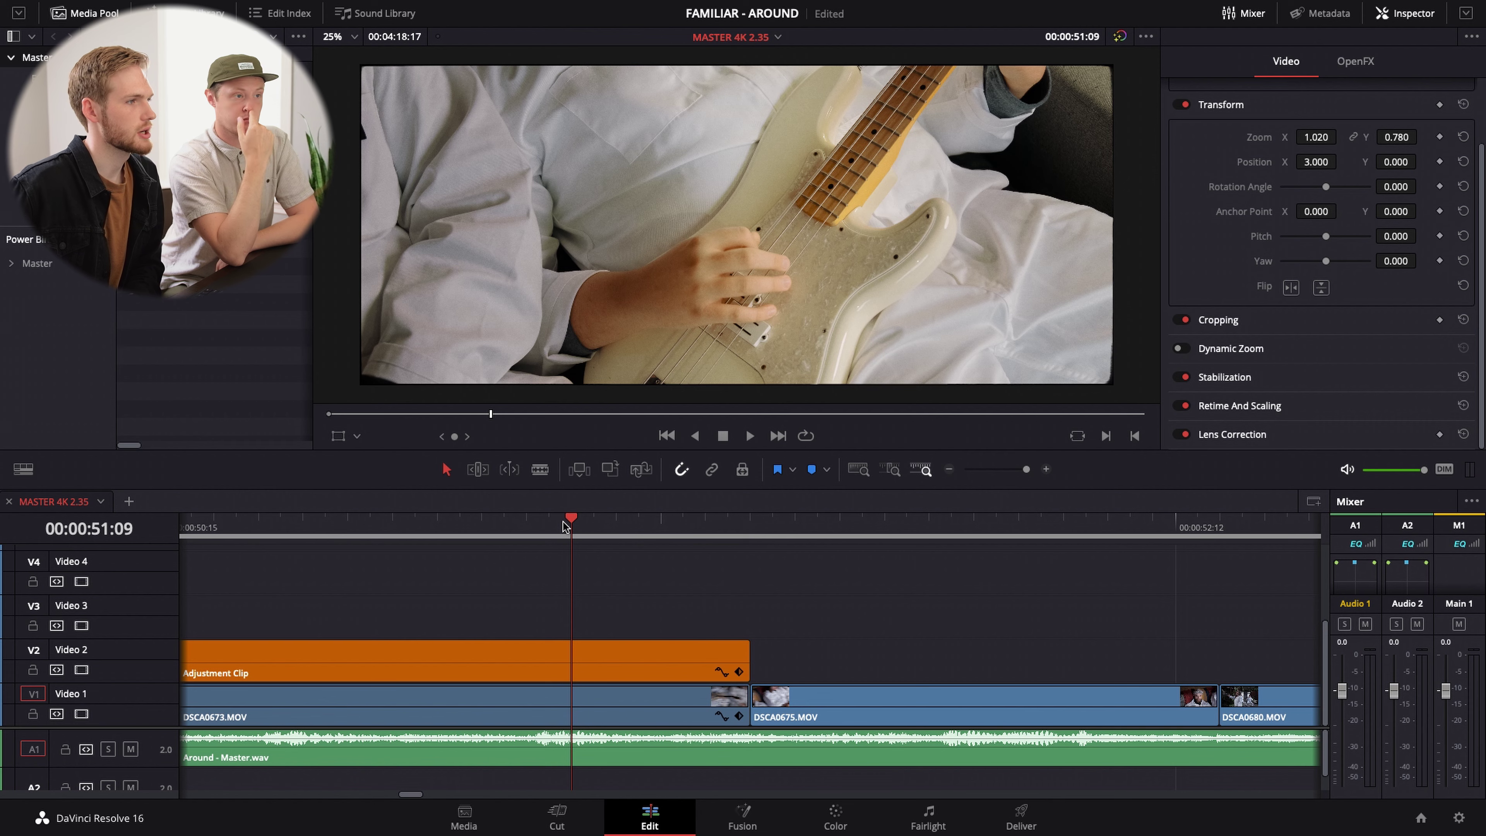
pyautogui.press('Right')
pyautogui.press('Right')
pyautogui.press('Right')
pyautogui.press('Right')
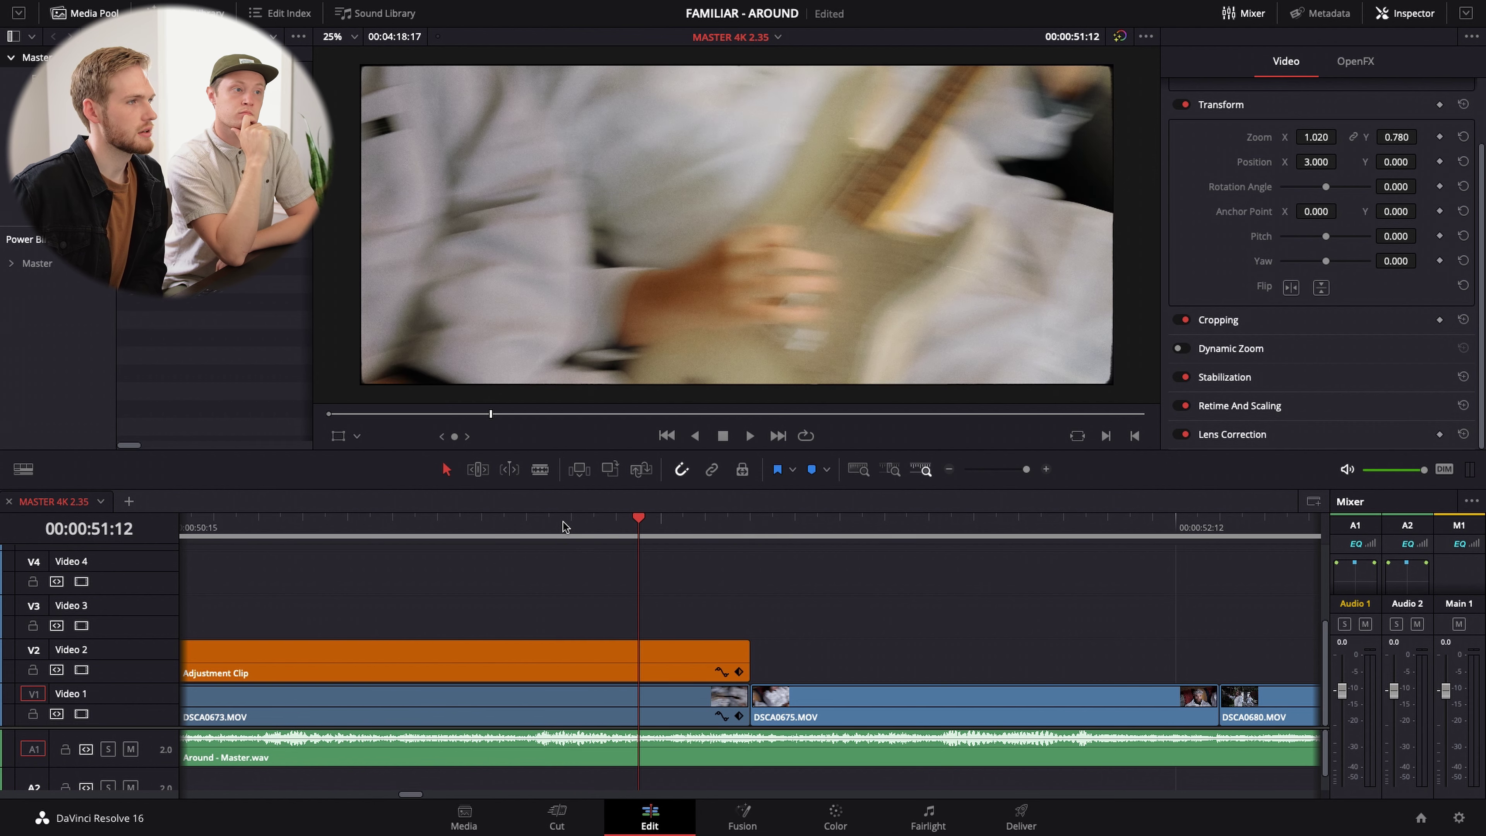
pyautogui.press('Right')
pyautogui.press('Right')
pyautogui.press('Right')
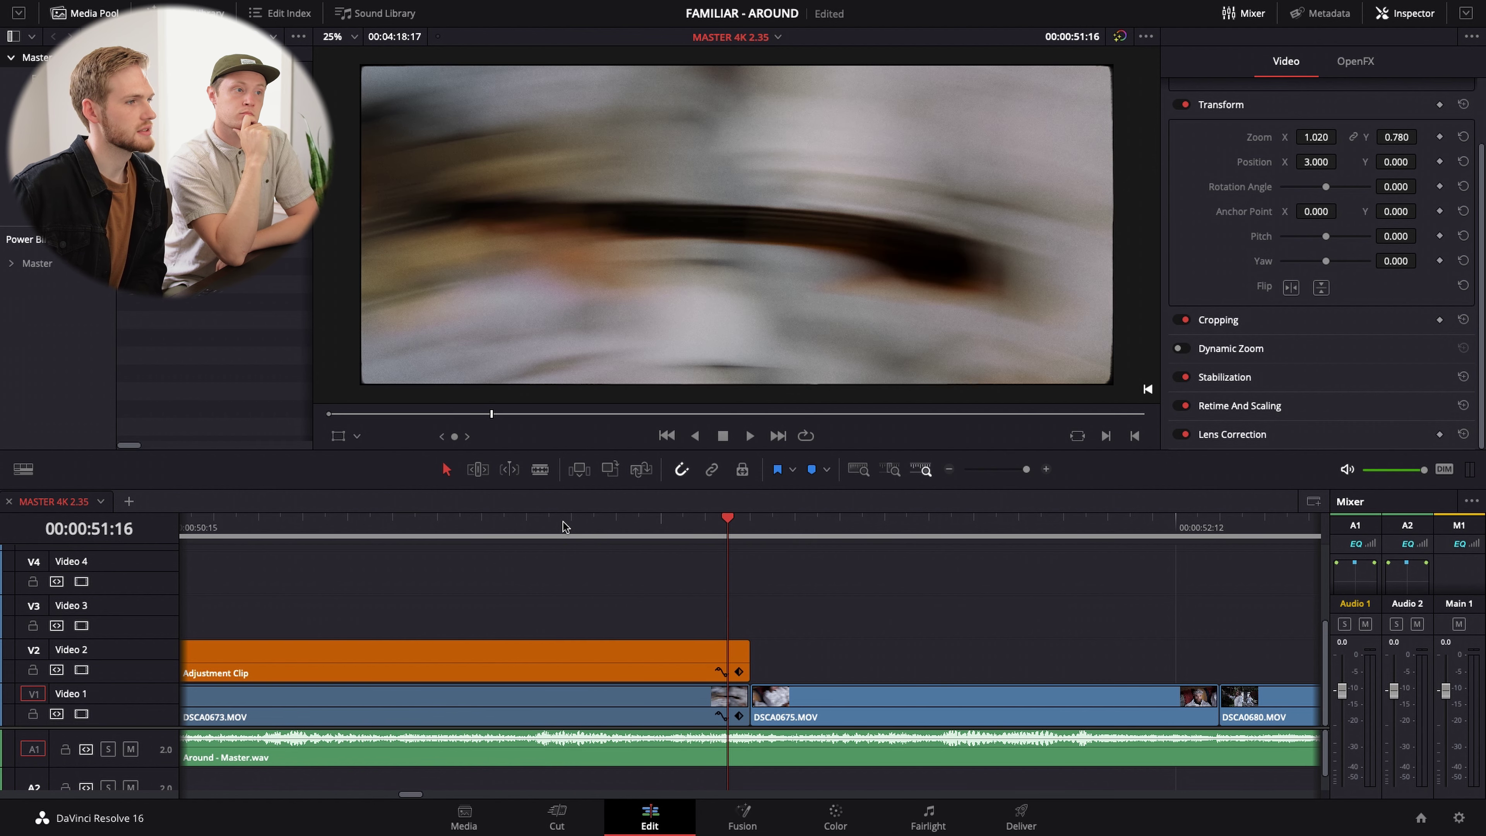
pyautogui.press('Right')
pyautogui.press('Right')
pyautogui.press('Right')
pyautogui.press('Right')
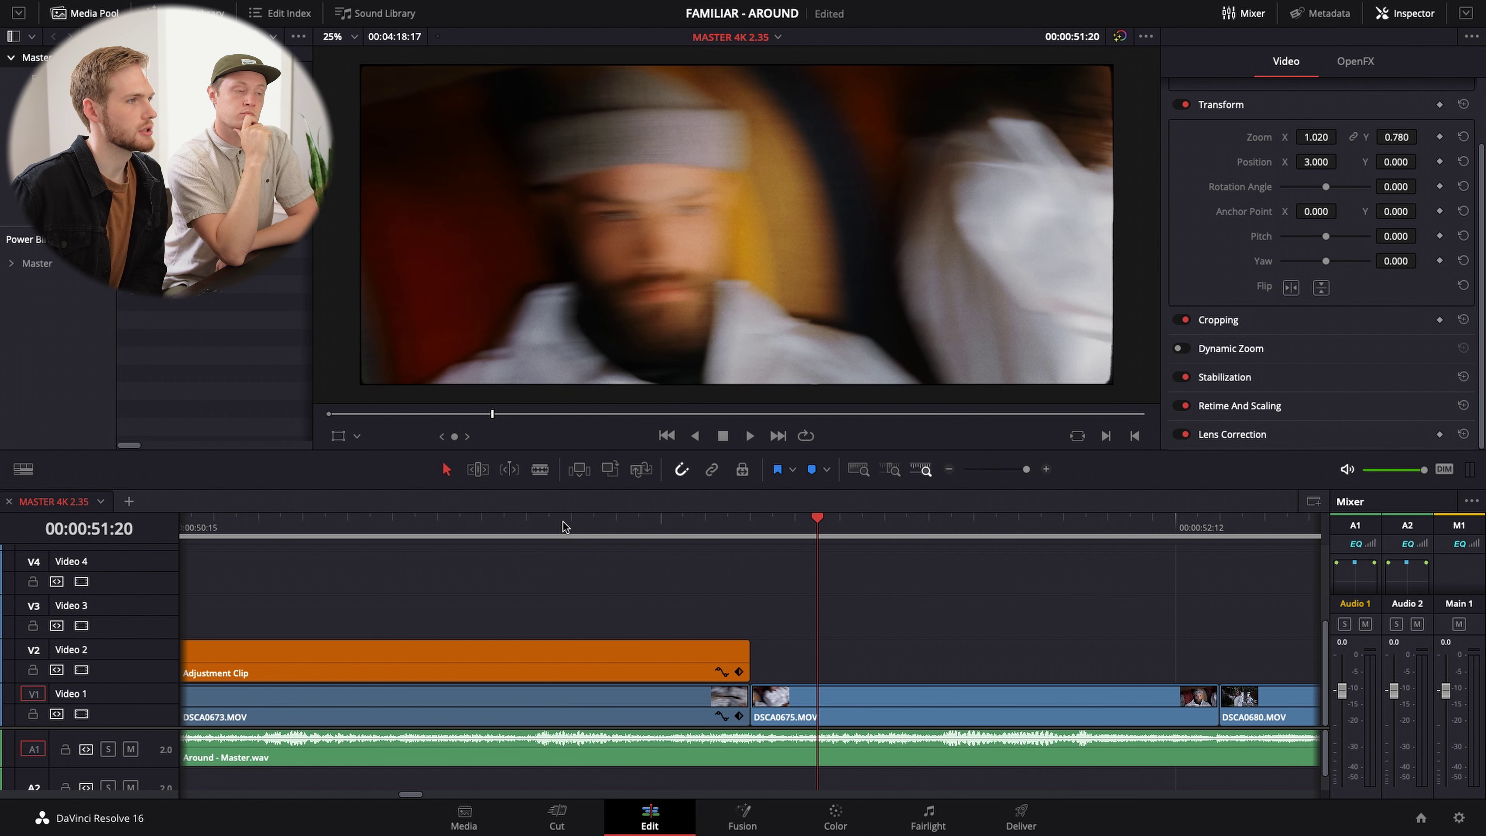
pyautogui.press('Left')
pyautogui.press('Left')
pyautogui.press('Left')
pyautogui.press('Left')
pyautogui.press('Left')
pyautogui.press('Left')
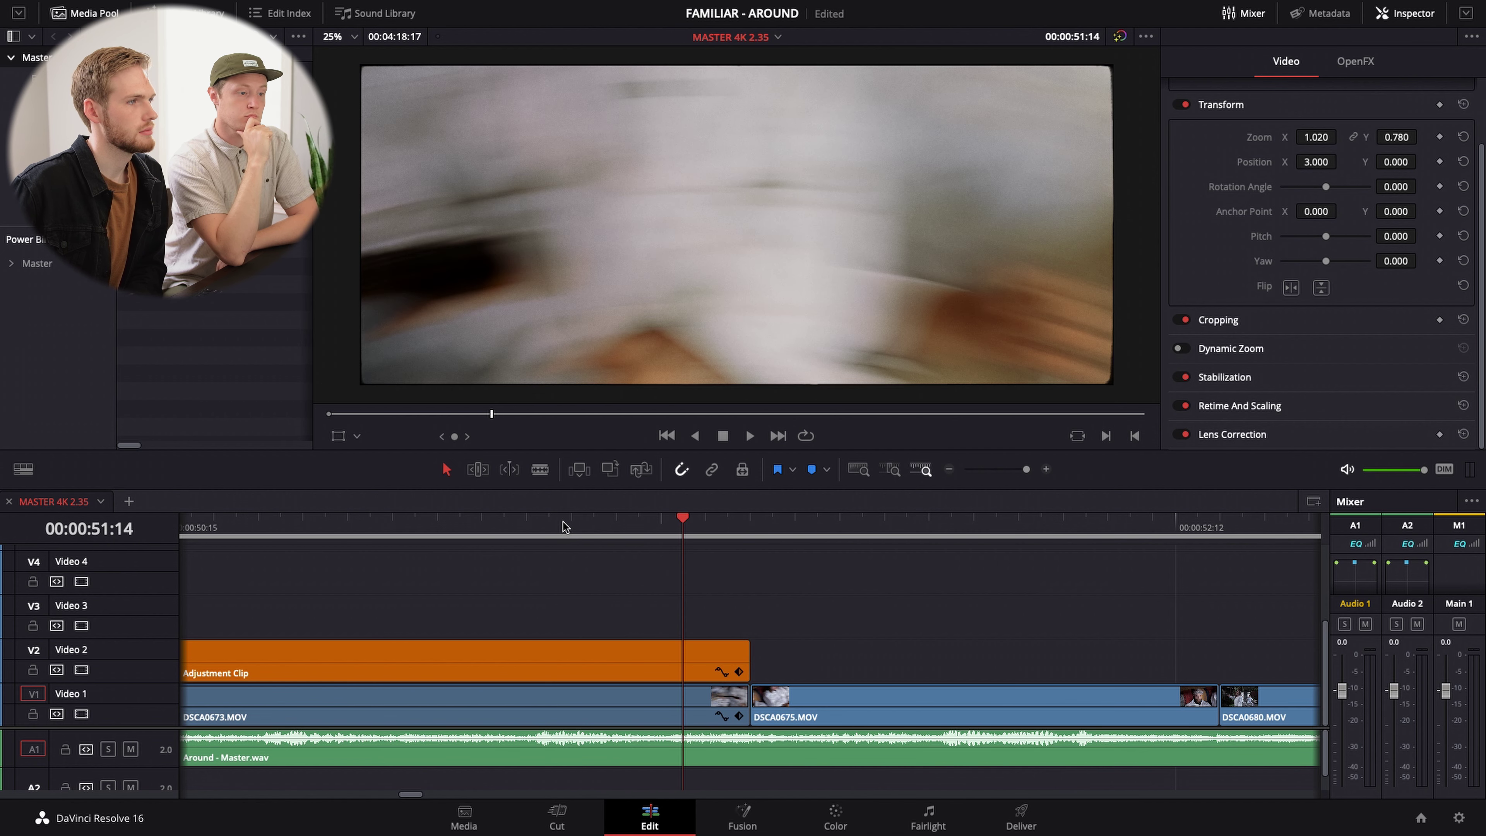
pyautogui.press('Right')
pyautogui.press('Right')
pyautogui.press('Right')
pyautogui.press('Right')
pyautogui.press('Left')
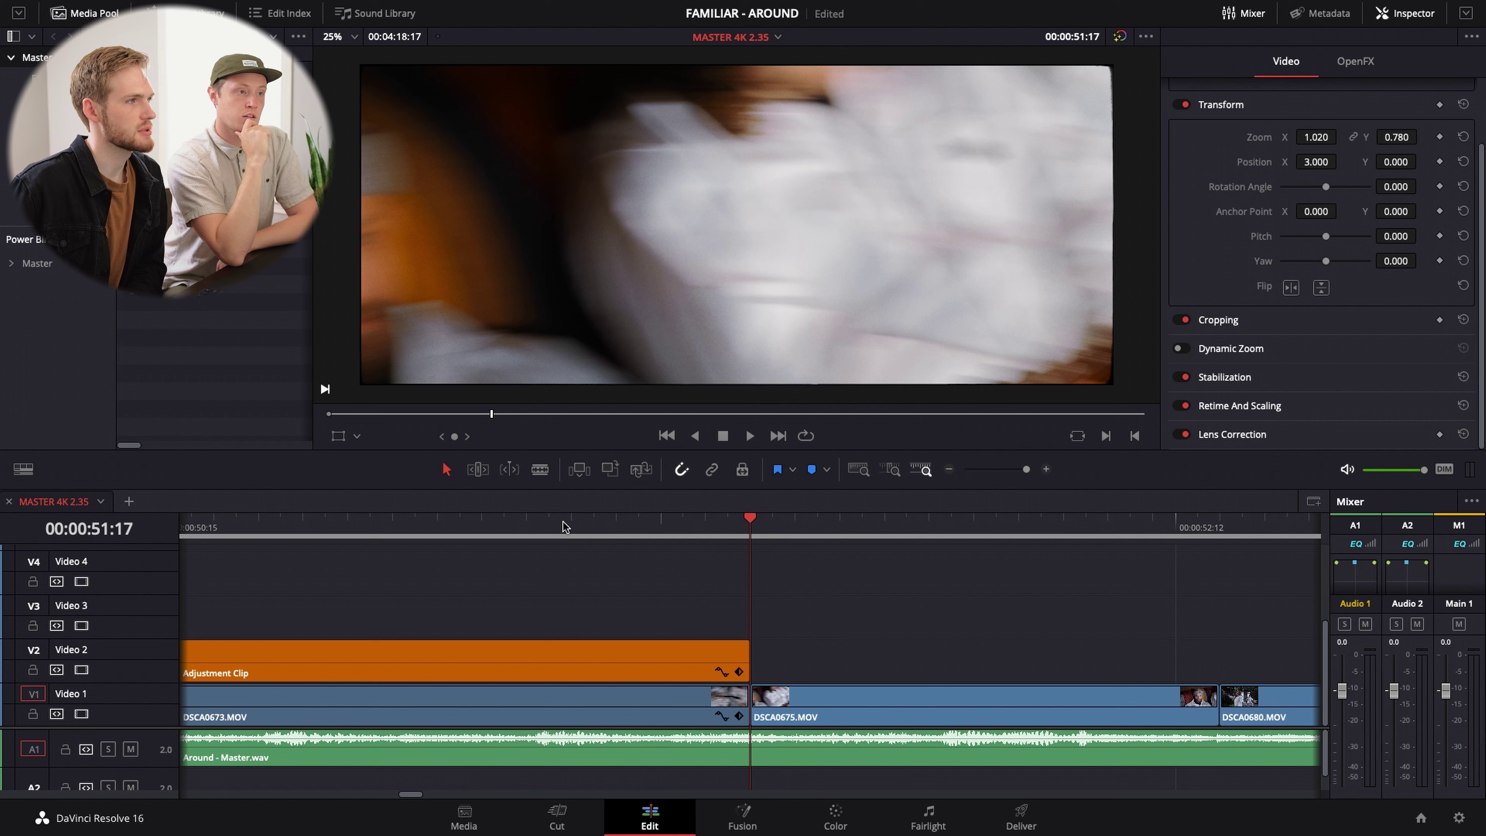
pyautogui.press('Left')
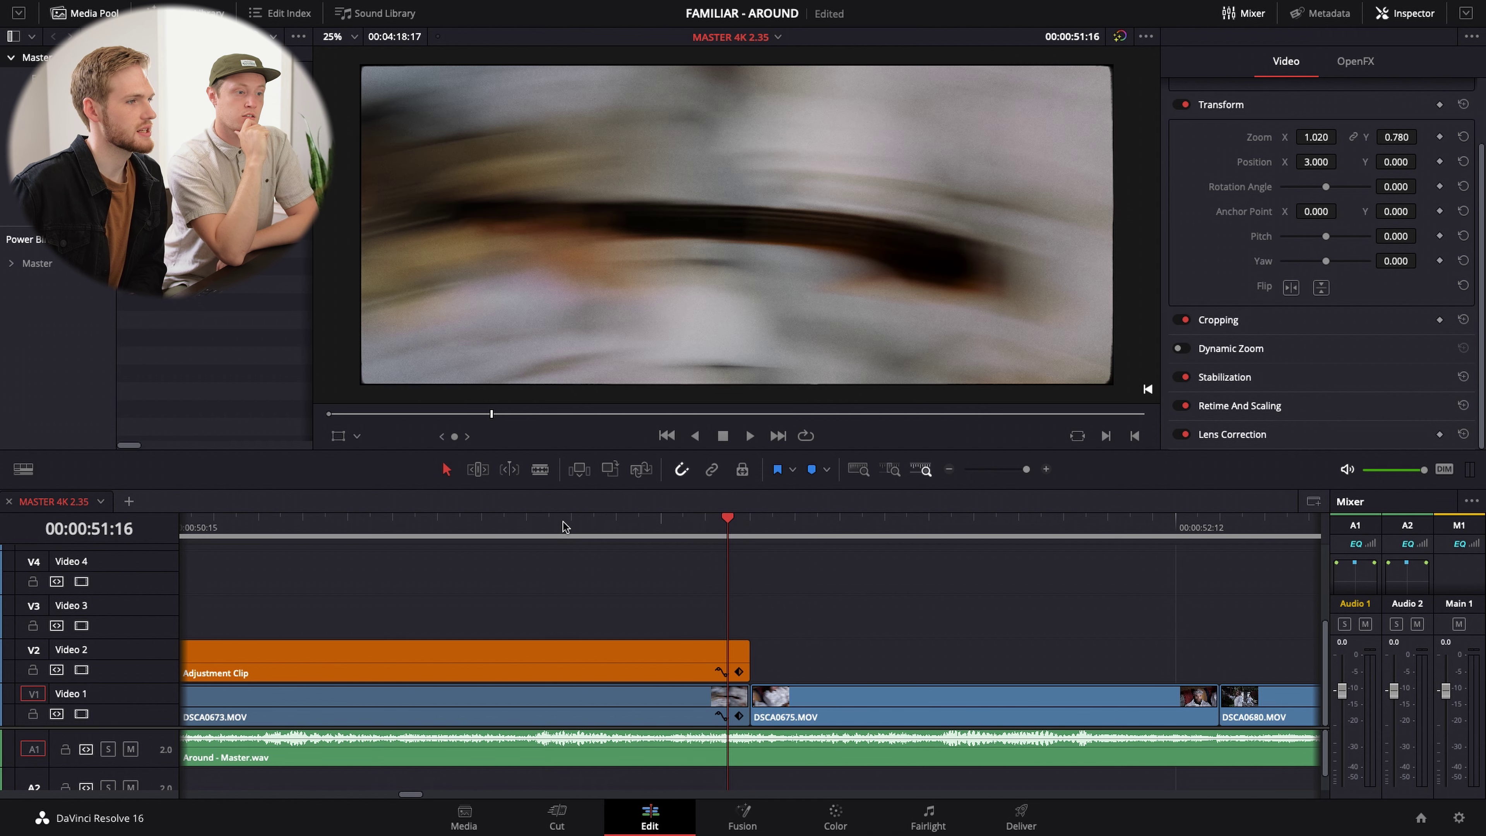
pyautogui.press('Left')
pyautogui.press('Left')
pyautogui.press('Left')
pyautogui.press('Left')
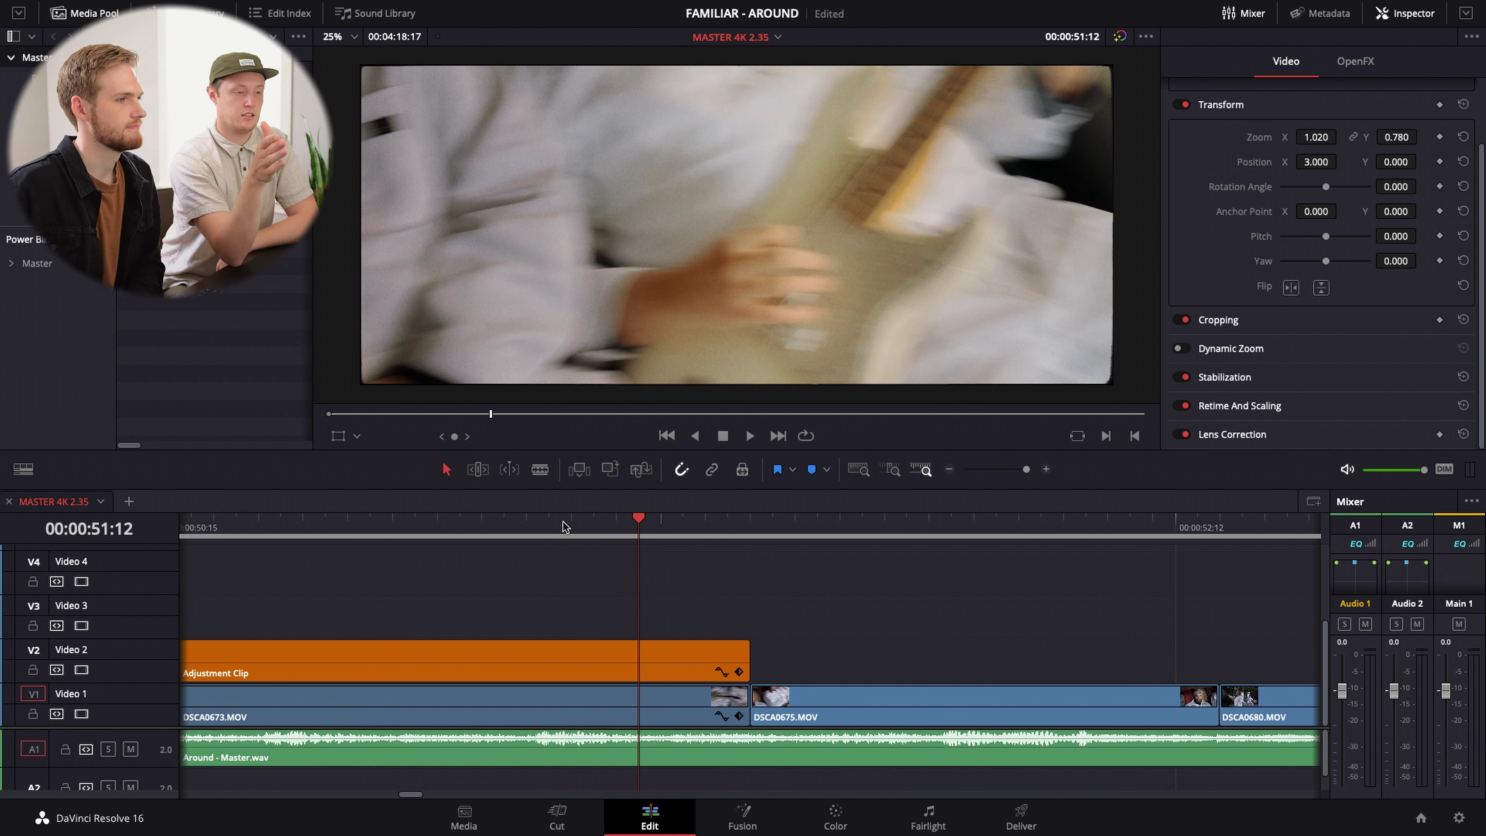
pyautogui.press('Right')
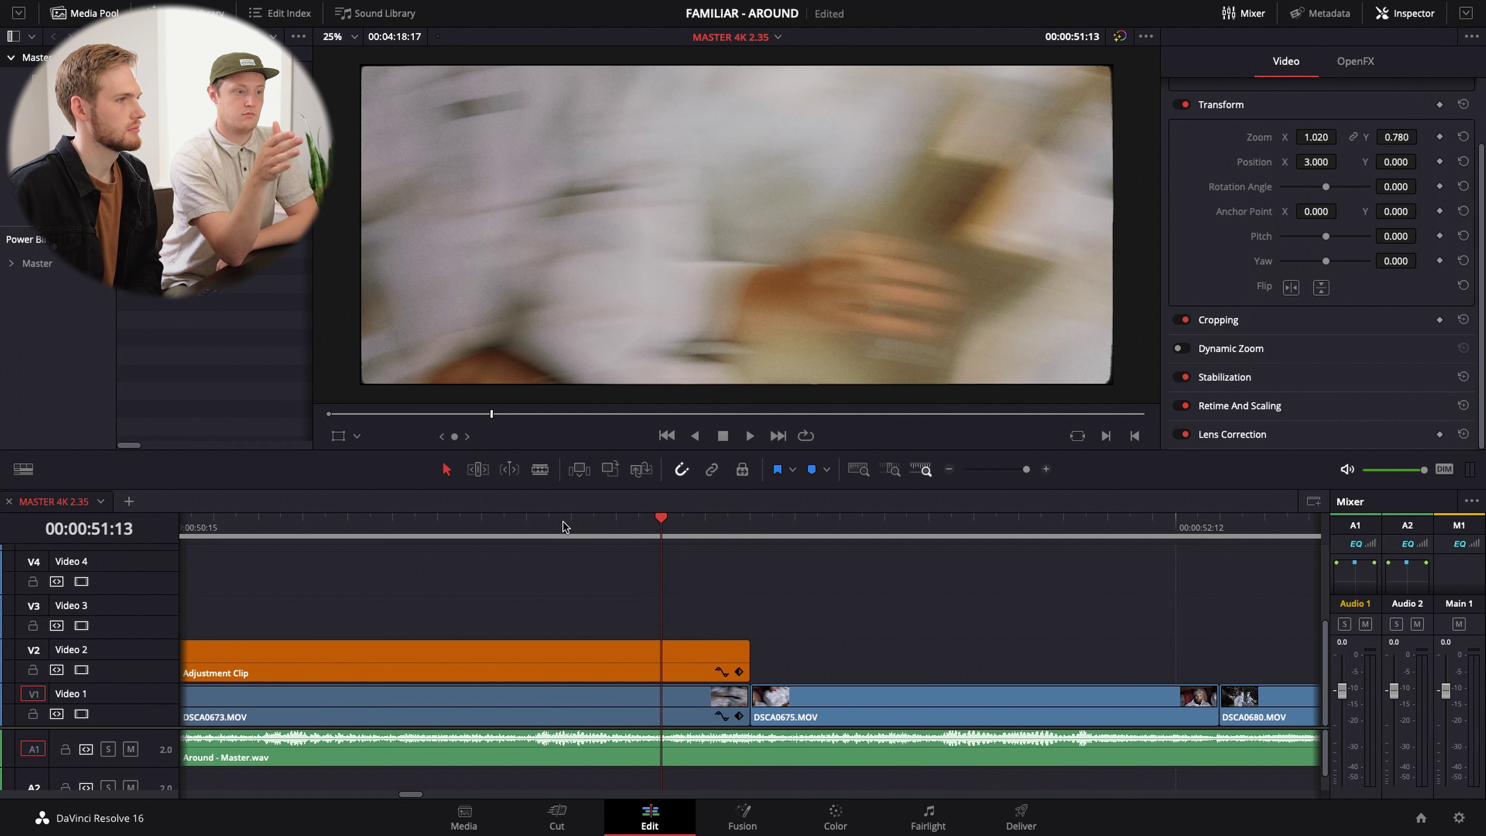
pyautogui.press('Right')
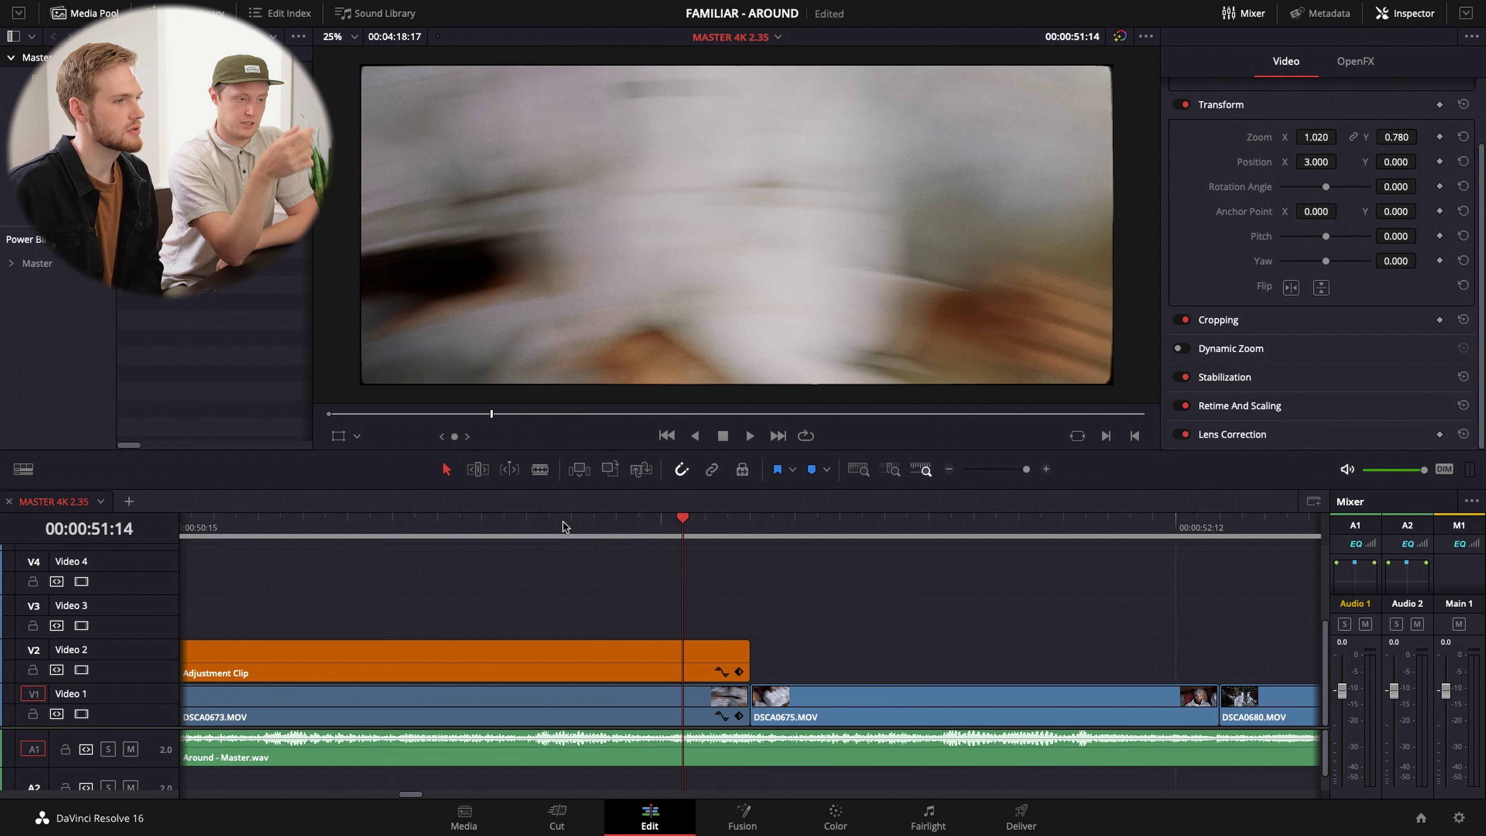
pyautogui.press('Right')
pyautogui.press('Right')
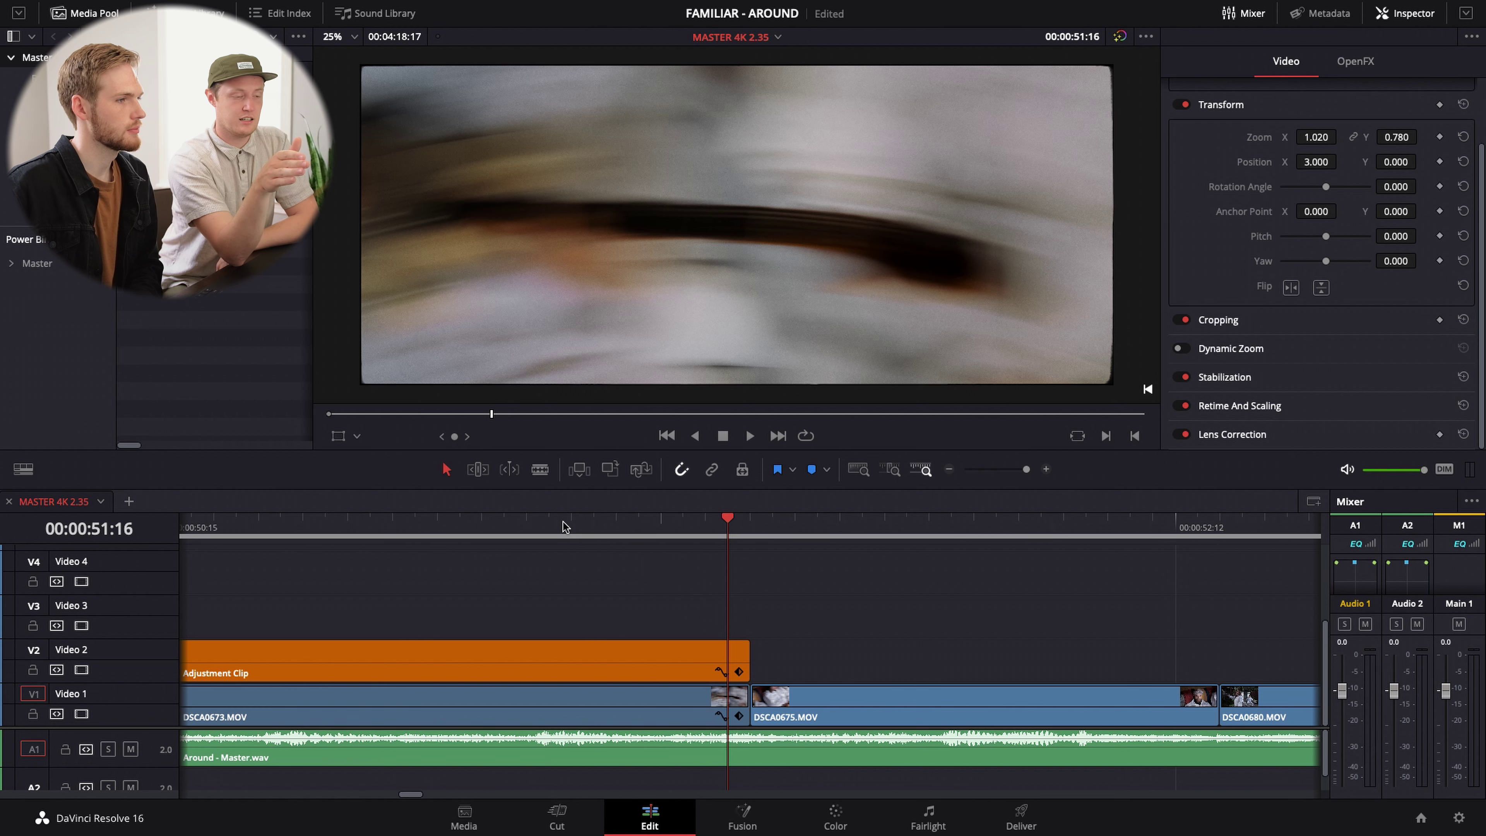
pyautogui.press('Right')
pyautogui.press('Right')
pyautogui.press('Right')
pyautogui.press('Right')
pyautogui.press('Right')
pyautogui.press('Right')
pyautogui.press('Right')
pyautogui.press('Right')
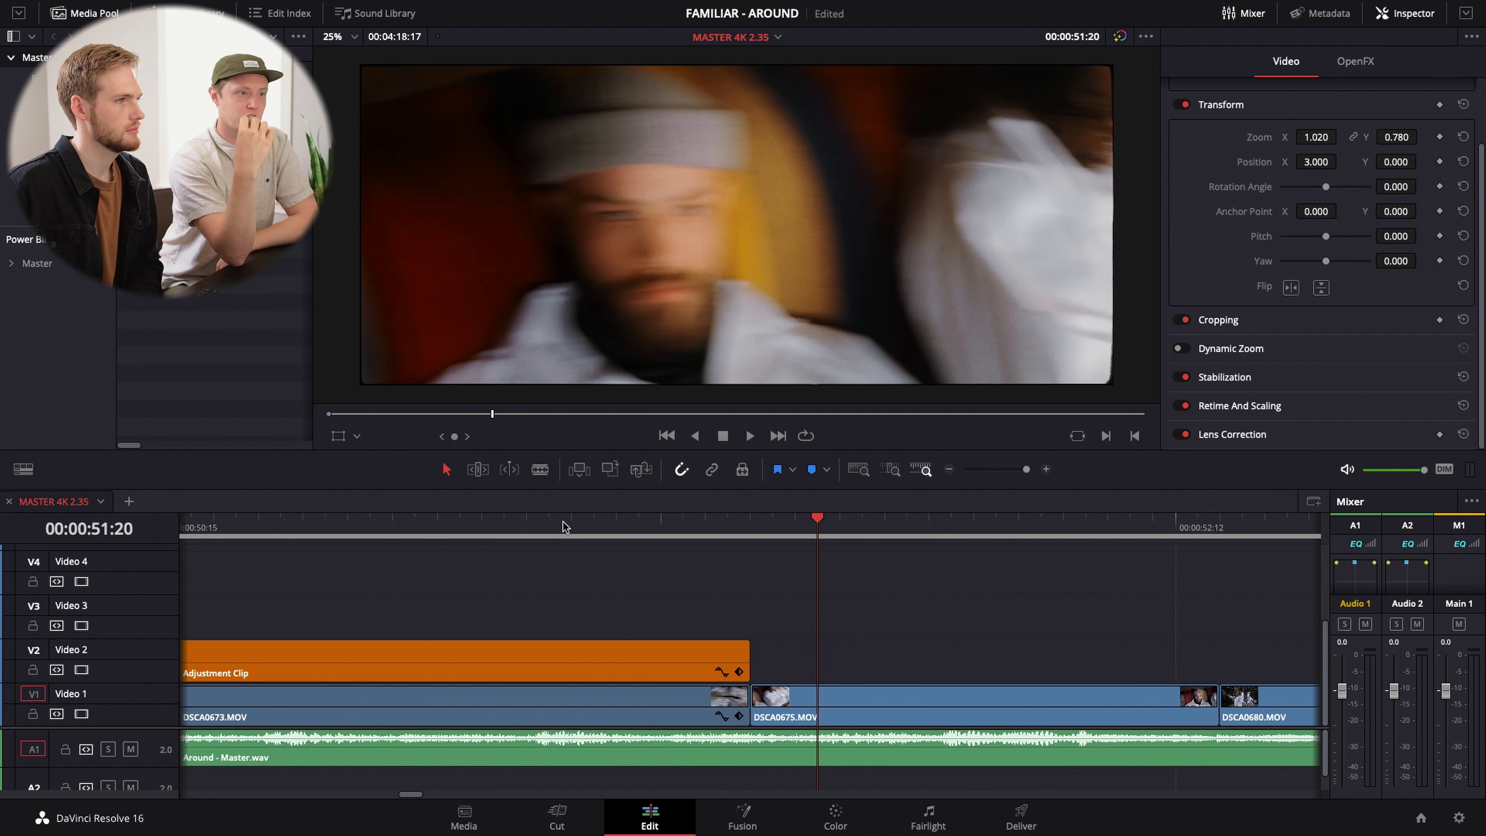
pyautogui.press('Left')
pyautogui.press('Left')
pyautogui.press('Left')
pyautogui.press('Left')
pyautogui.press('Left')
pyautogui.press('Left')
pyautogui.press('Left')
pyautogui.press('Left')
pyautogui.press('Left')
pyautogui.press('Left')
pyautogui.press('Left')
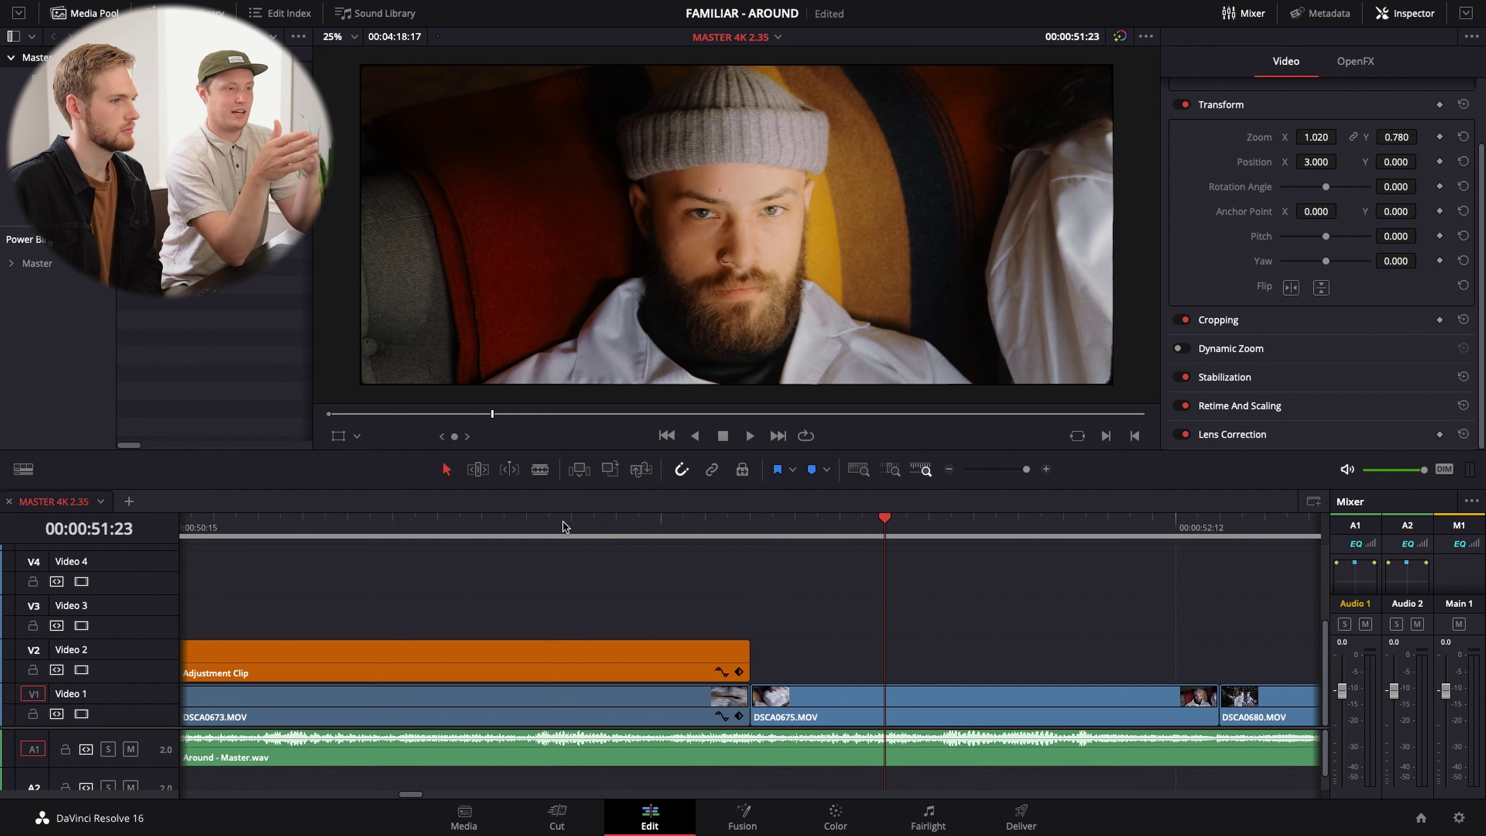
pyautogui.click(564, 524)
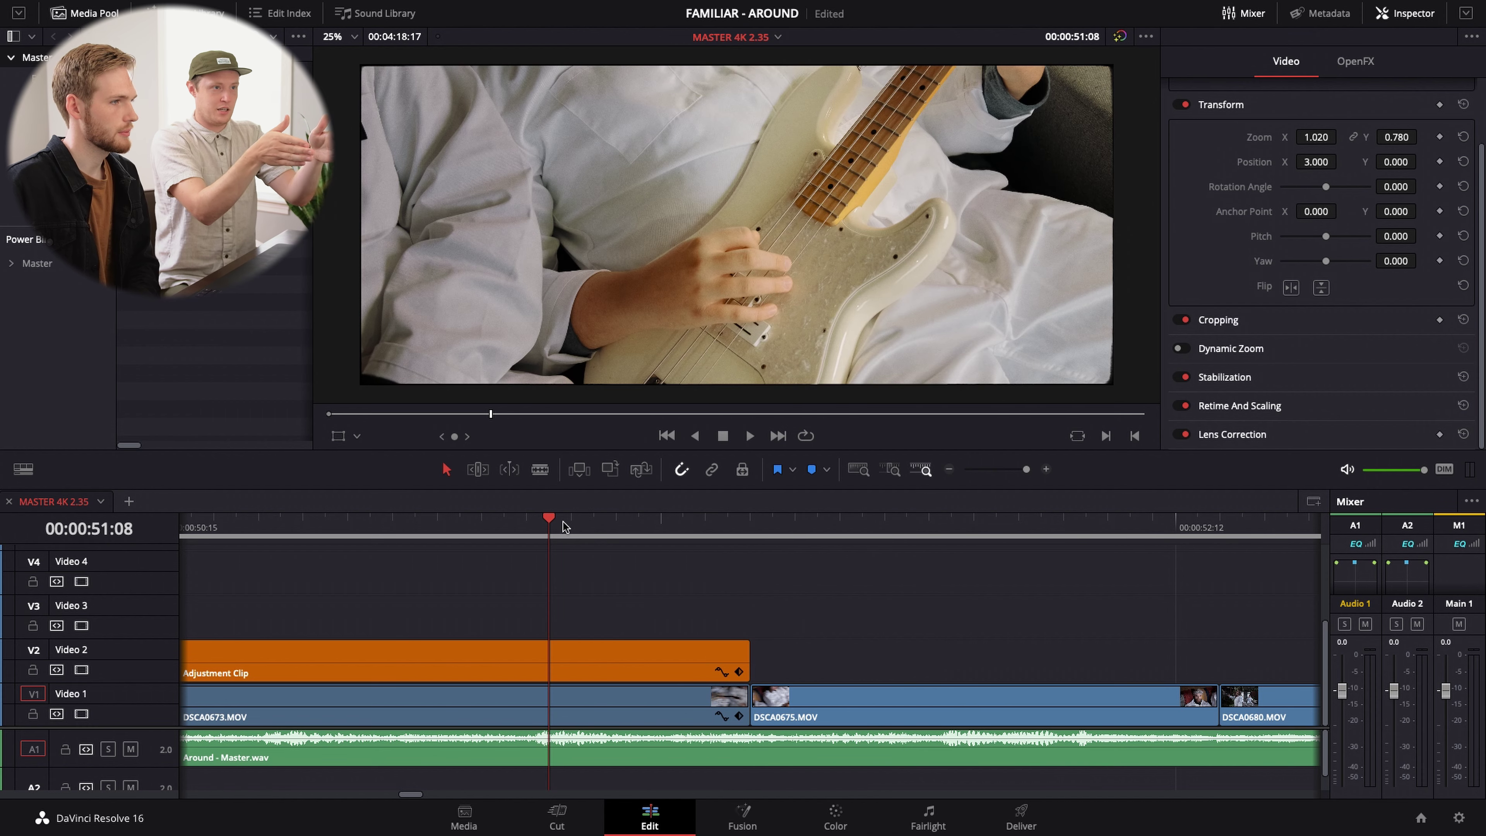
pyautogui.press('Right')
pyautogui.press('Right')
pyautogui.press('Right')
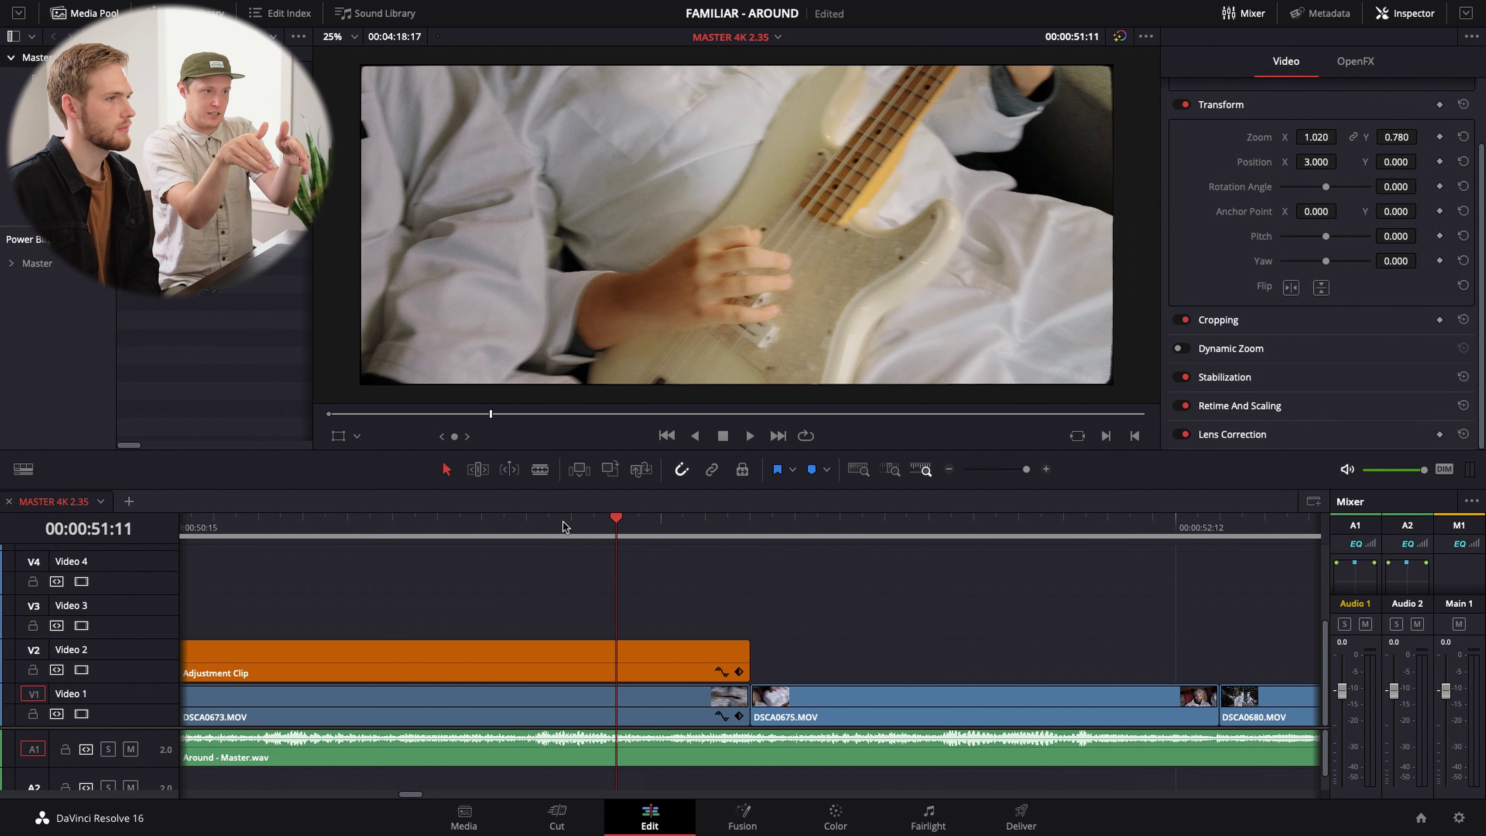
pyautogui.press('Right')
pyautogui.press('Right')
pyautogui.press('Right')
pyautogui.press('Right')
pyautogui.press('Right')
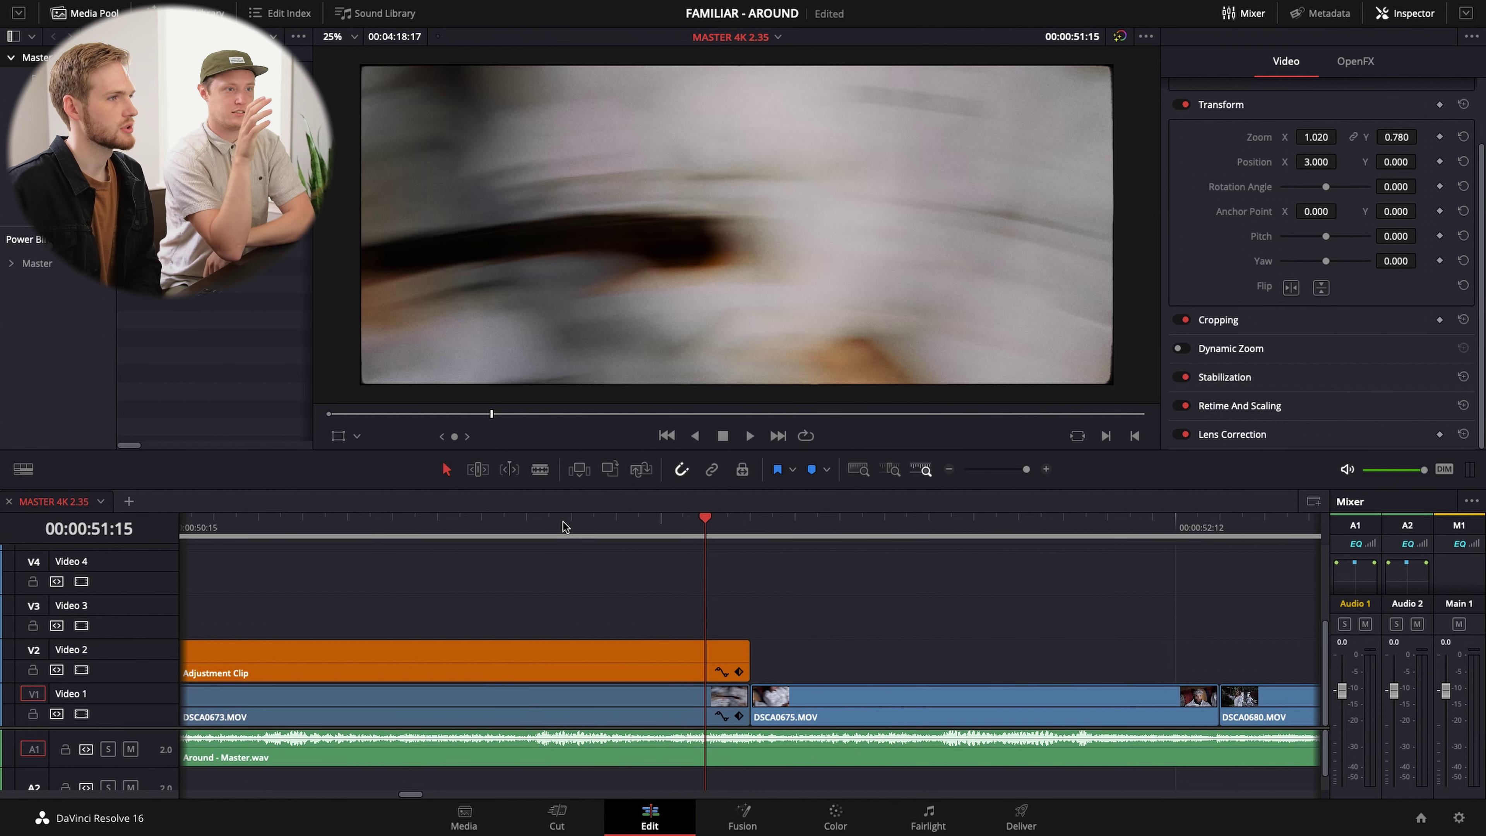
pyautogui.press('Right')
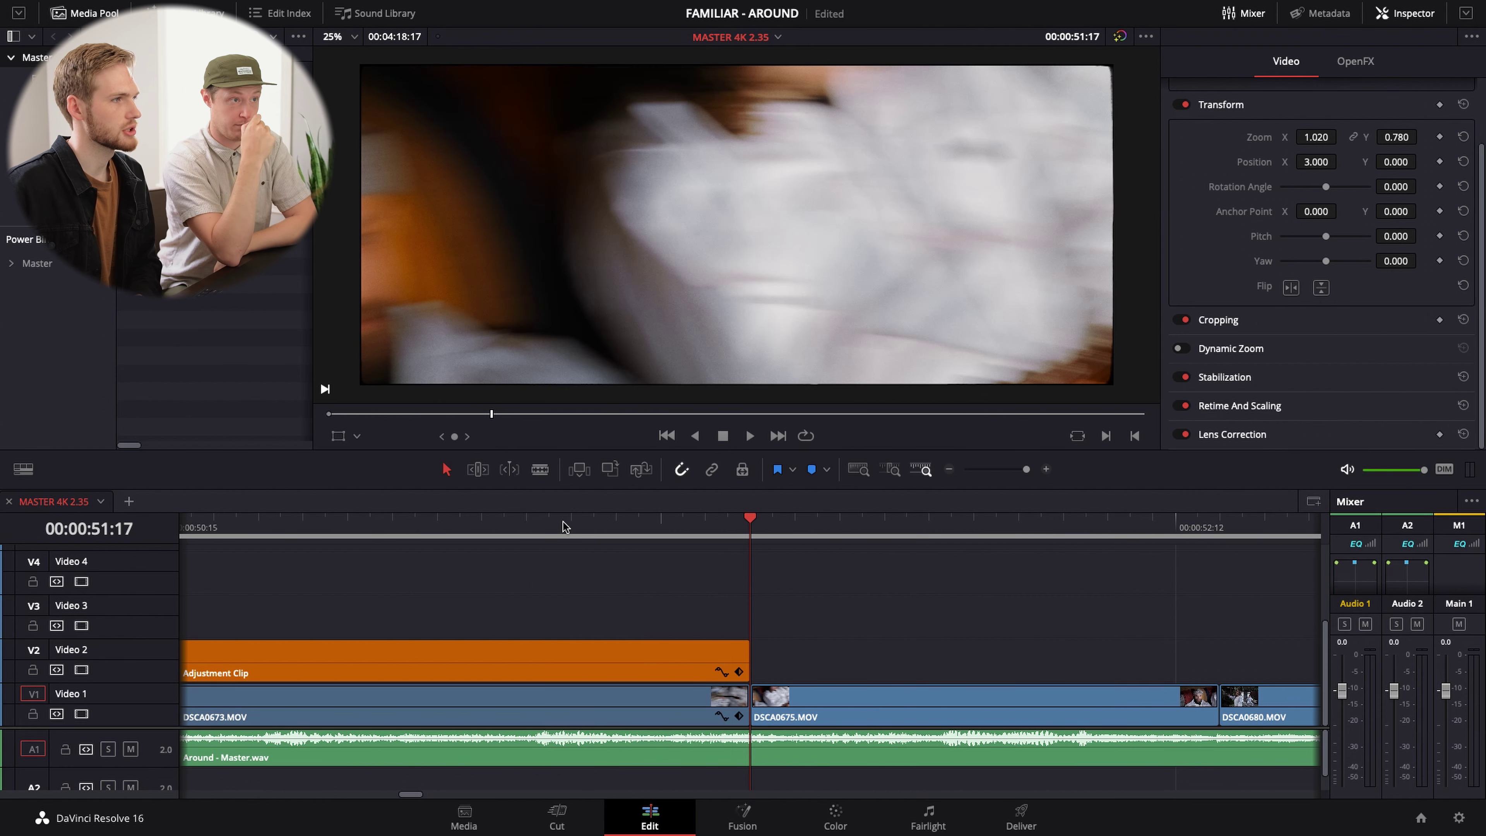
pyautogui.press('Left')
pyautogui.press('Left')
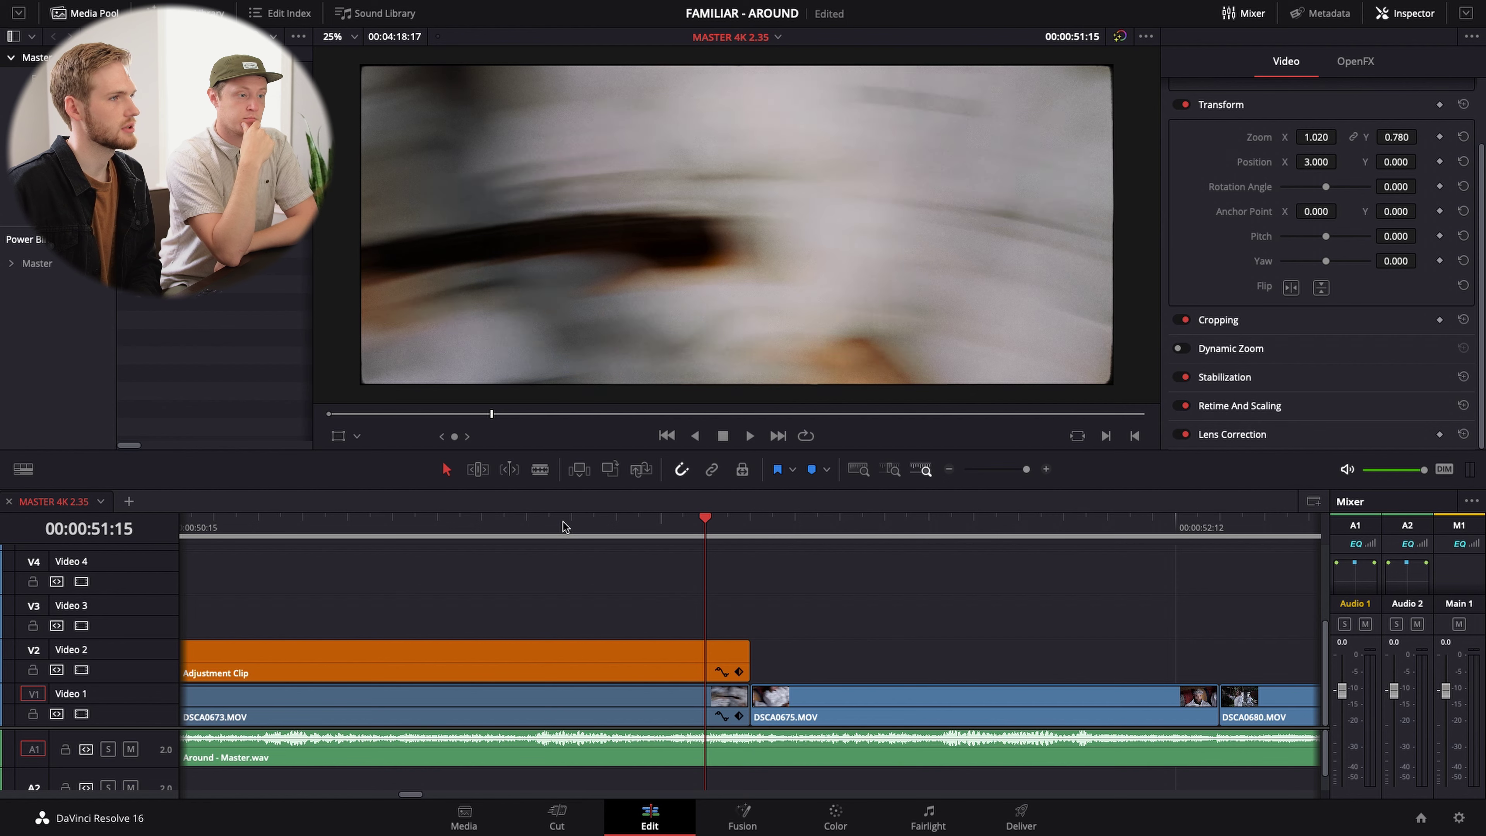
pyautogui.press('Right')
pyautogui.press('Right')
pyautogui.press('Right')
pyautogui.press('Right')
pyautogui.press('Right')
pyautogui.press('Right')
pyautogui.press('Right')
pyautogui.press('Right')
pyautogui.press('Right')
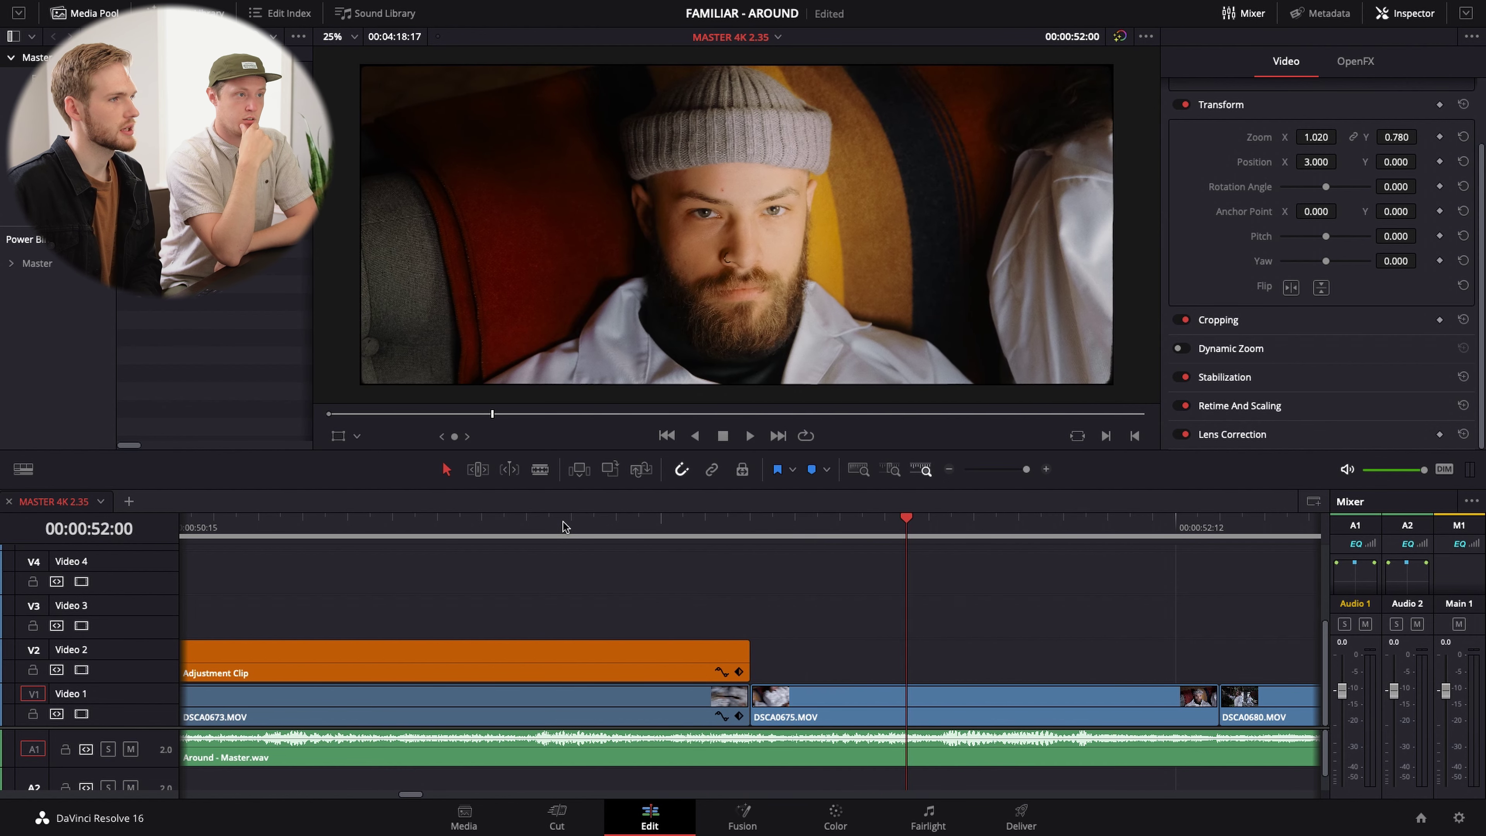
pyautogui.press('Right')
pyautogui.press('Right')
pyautogui.press('Right')
pyautogui.press('Right')
pyautogui.press('Right')
pyautogui.press('Right')
pyautogui.press('Right')
pyautogui.press('Right')
pyautogui.press('Right')
pyautogui.press('Right')
pyautogui.press('Right')
pyautogui.press('Right')
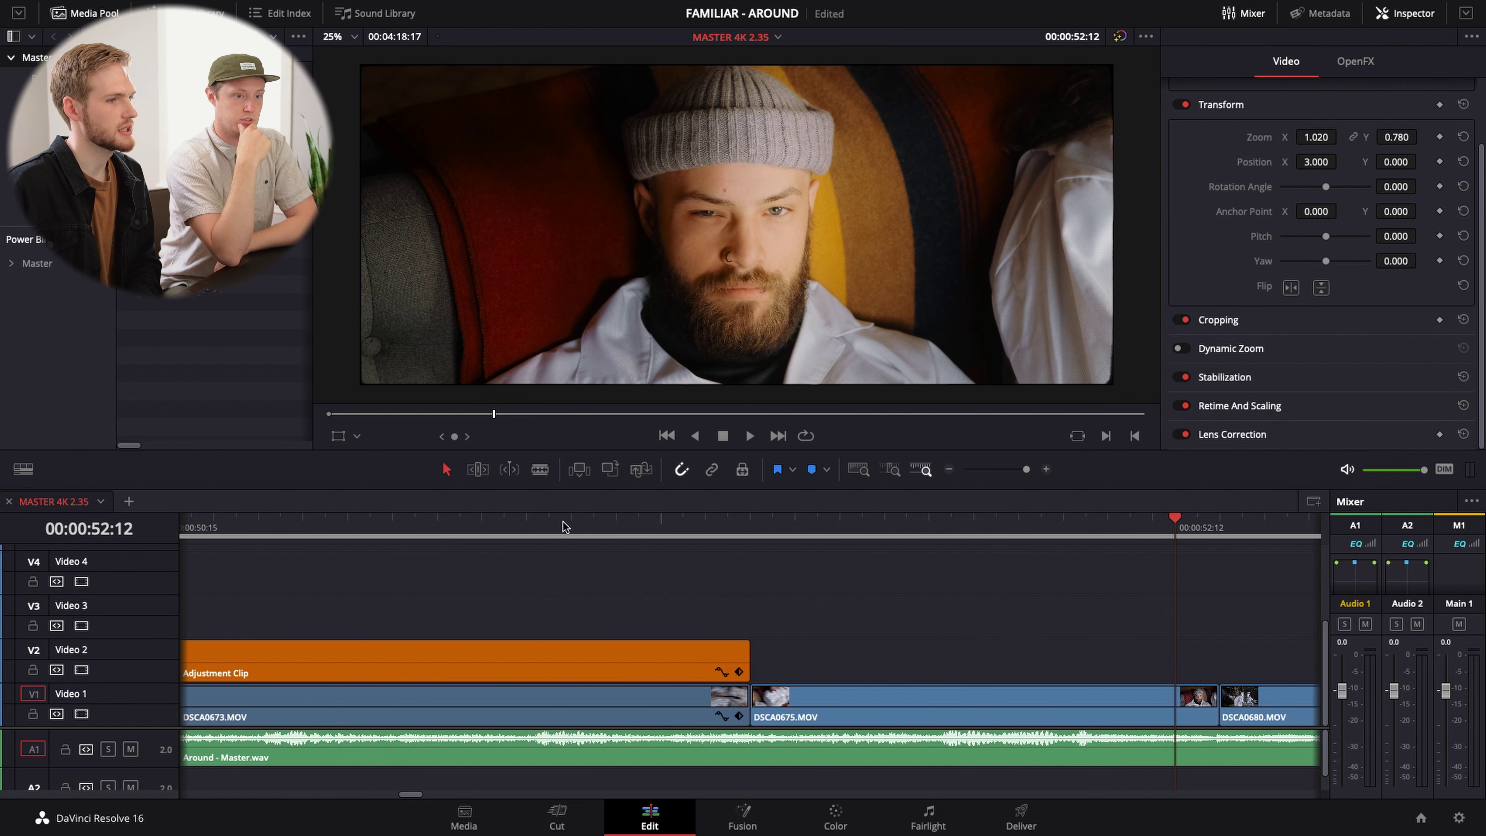
pyautogui.press('Right')
pyautogui.press('Left')
pyautogui.press('Left')
pyautogui.press('Left')
pyautogui.press('Left')
pyautogui.press('Left')
pyautogui.press('Left')
pyautogui.press('Left')
pyautogui.press('Right')
pyautogui.press('Right')
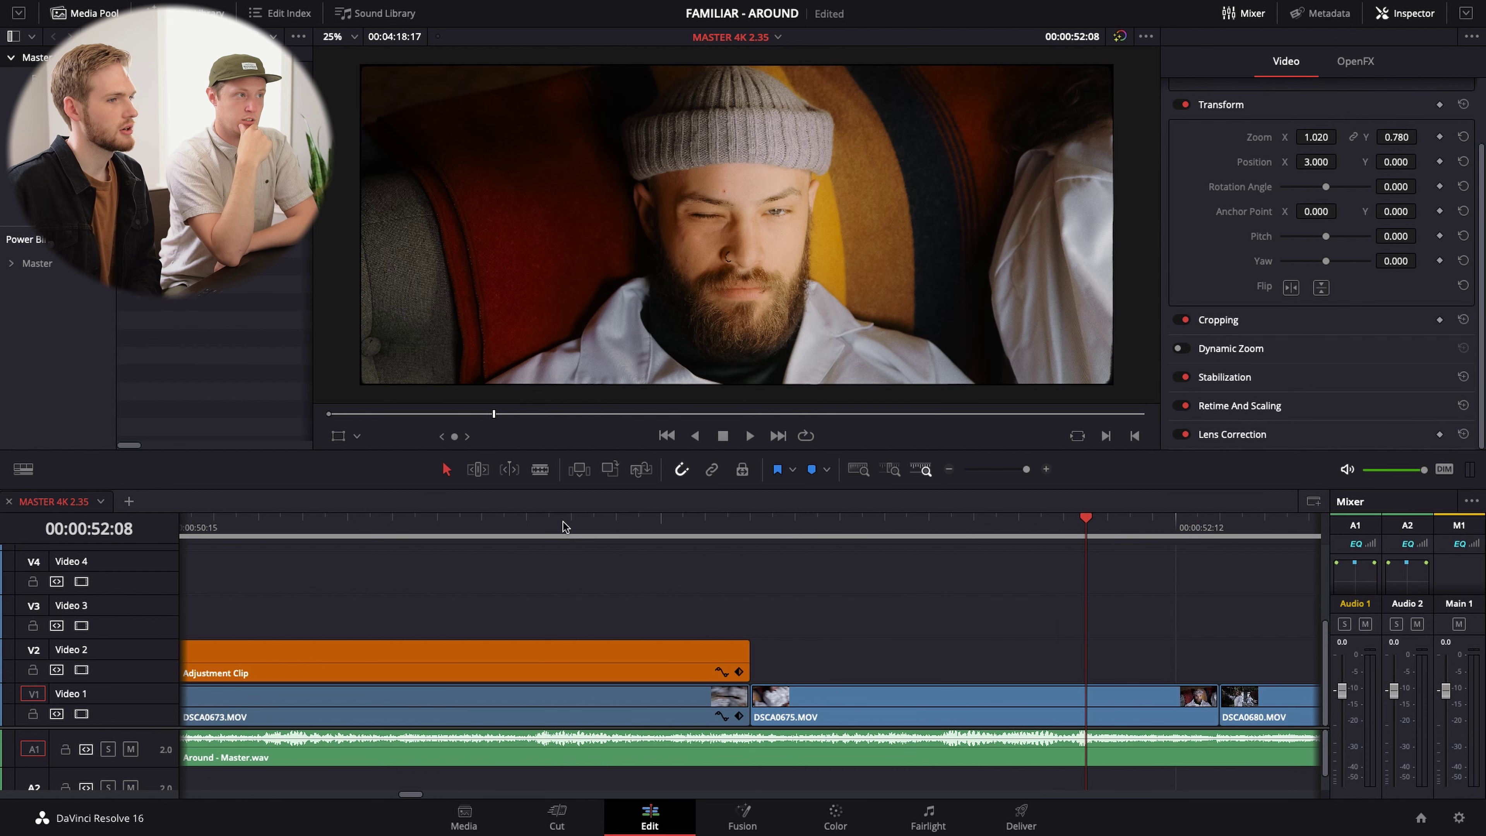
pyautogui.press('Left')
pyautogui.press('Left')
pyautogui.press('Left')
pyautogui.press('Left')
pyautogui.press('Left')
pyautogui.press('Left')
pyautogui.press('Left')
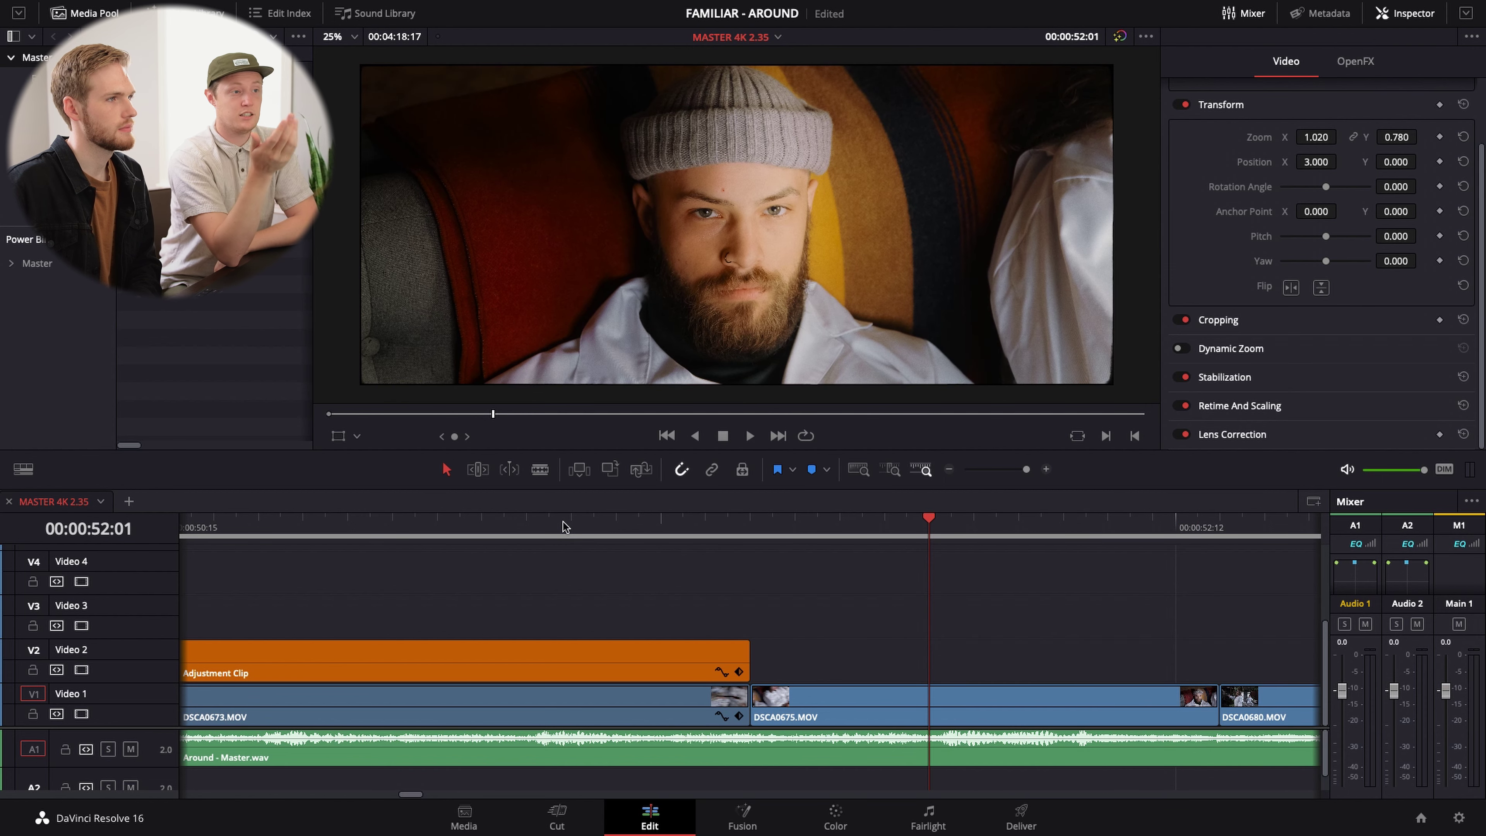
pyautogui.press('Left')
pyautogui.press('Left')
pyautogui.press('Left')
pyautogui.press('Left')
pyautogui.press('Left')
pyautogui.press('Left')
pyautogui.press('Left')
pyautogui.press('Left')
pyautogui.press('Left')
pyautogui.press('Left')
pyautogui.press('Left')
pyautogui.press('Left')
pyautogui.press('Left')
pyautogui.press('Left')
pyautogui.press('Left')
pyautogui.press('Left')
pyautogui.press('Left')
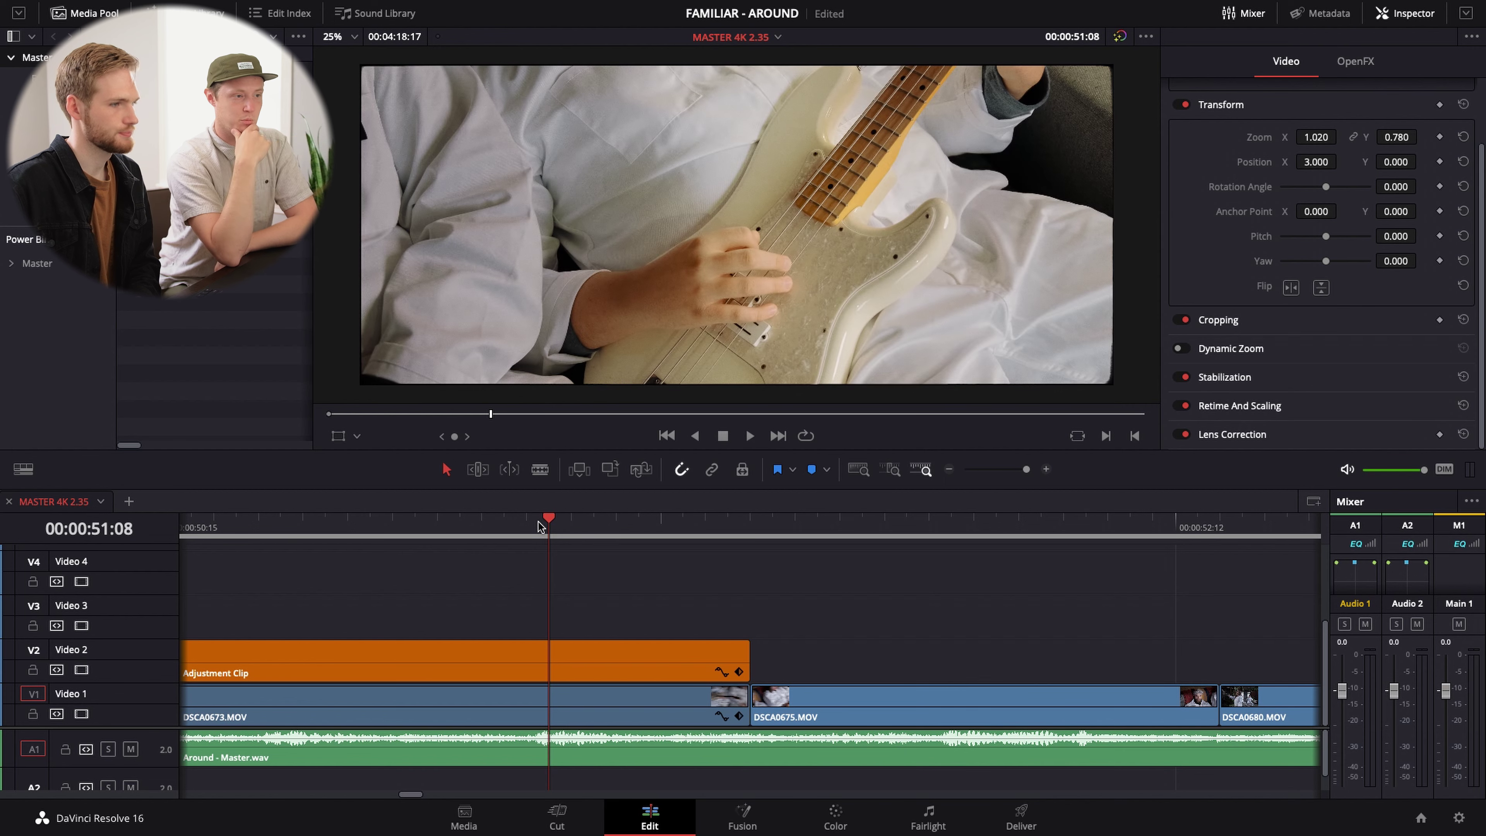
pyautogui.hotkey('ctrl', '-')
pyautogui.hotkey('ctrl', '-')
pyautogui.hotkey('ctrl', '-')
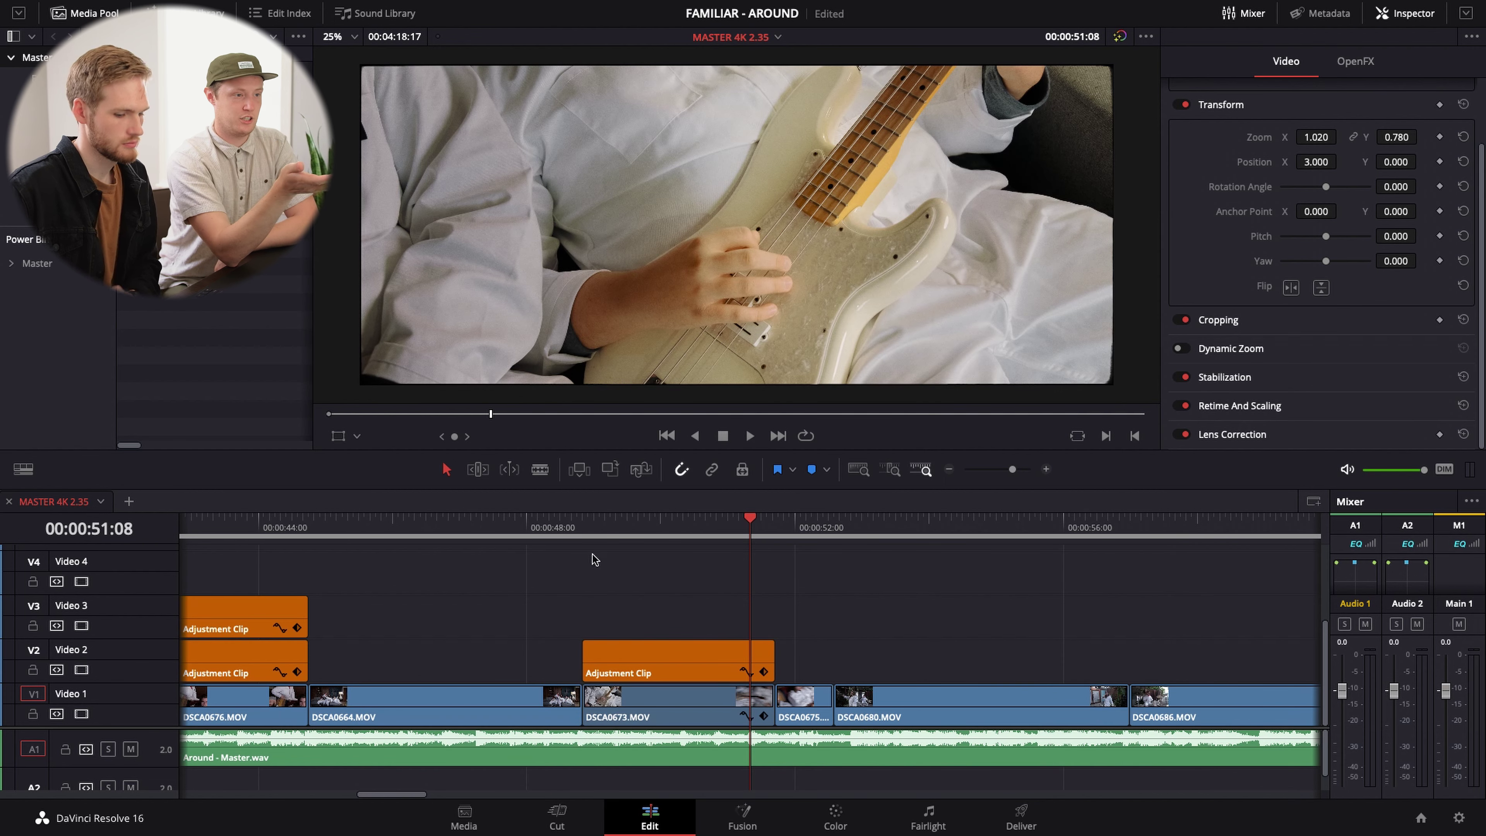
pyautogui.hotkey('ctrl', '-')
pyautogui.hotkey('ctrl', '-')
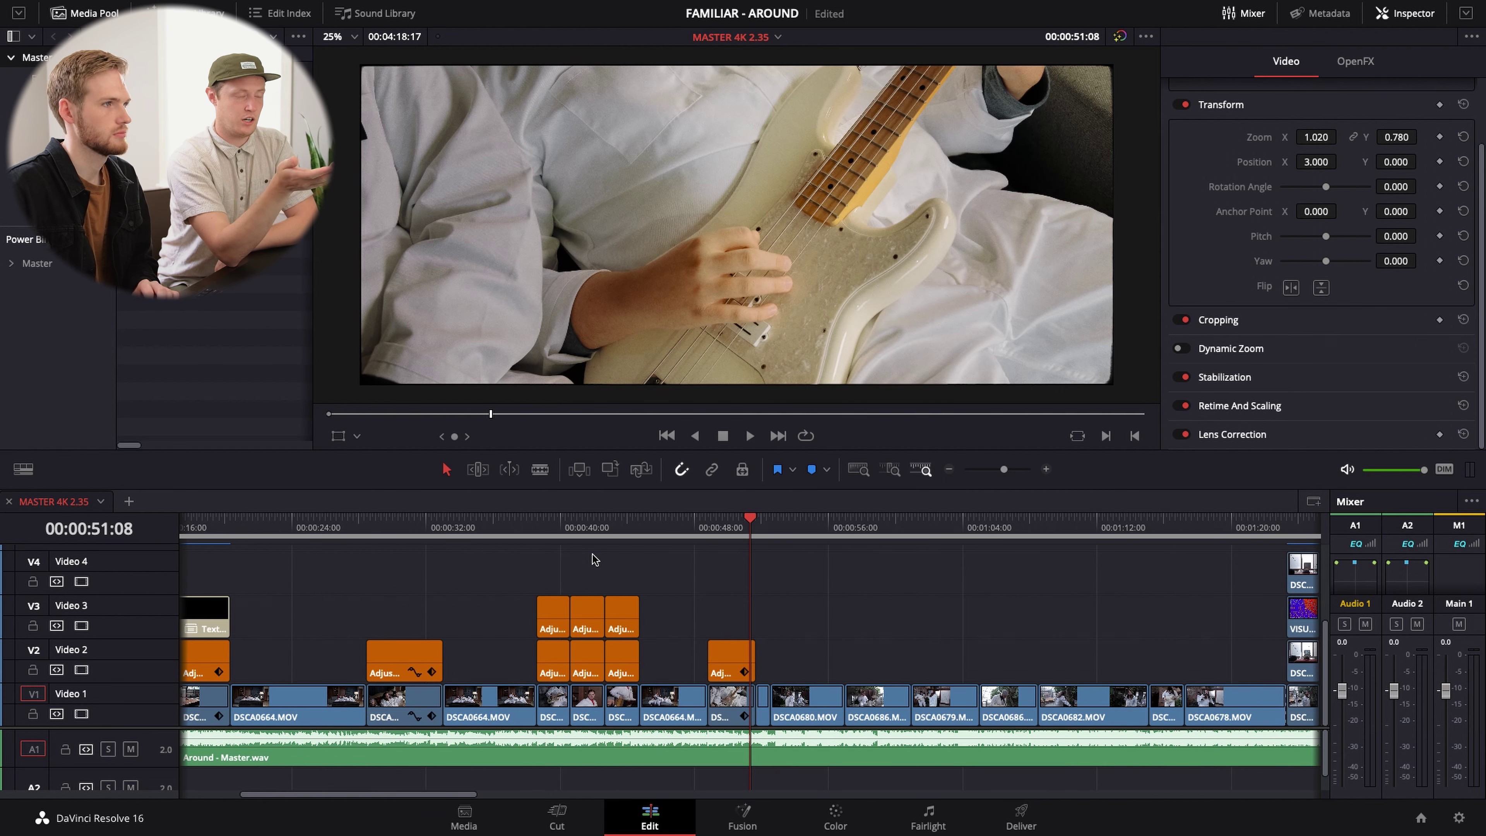
pyautogui.hotkey('ctrl', '=')
pyautogui.hotkey('ctrl', '=')
pyautogui.hotkey('ctrl', '=')
pyautogui.hotkey('ctrl', '=')
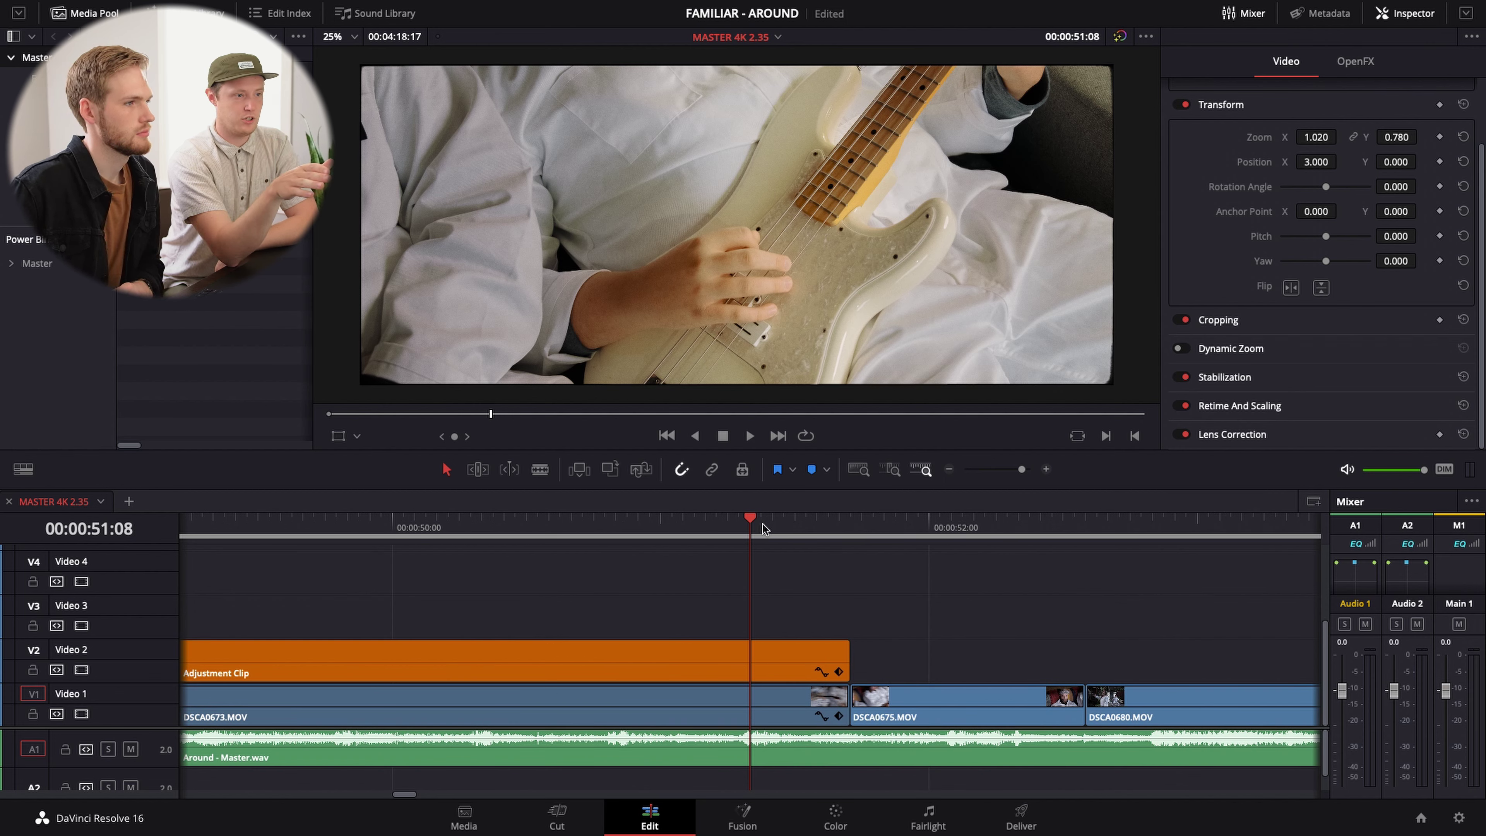
pyautogui.moveTo(762, 529); pyautogui.dragTo(785, 530)
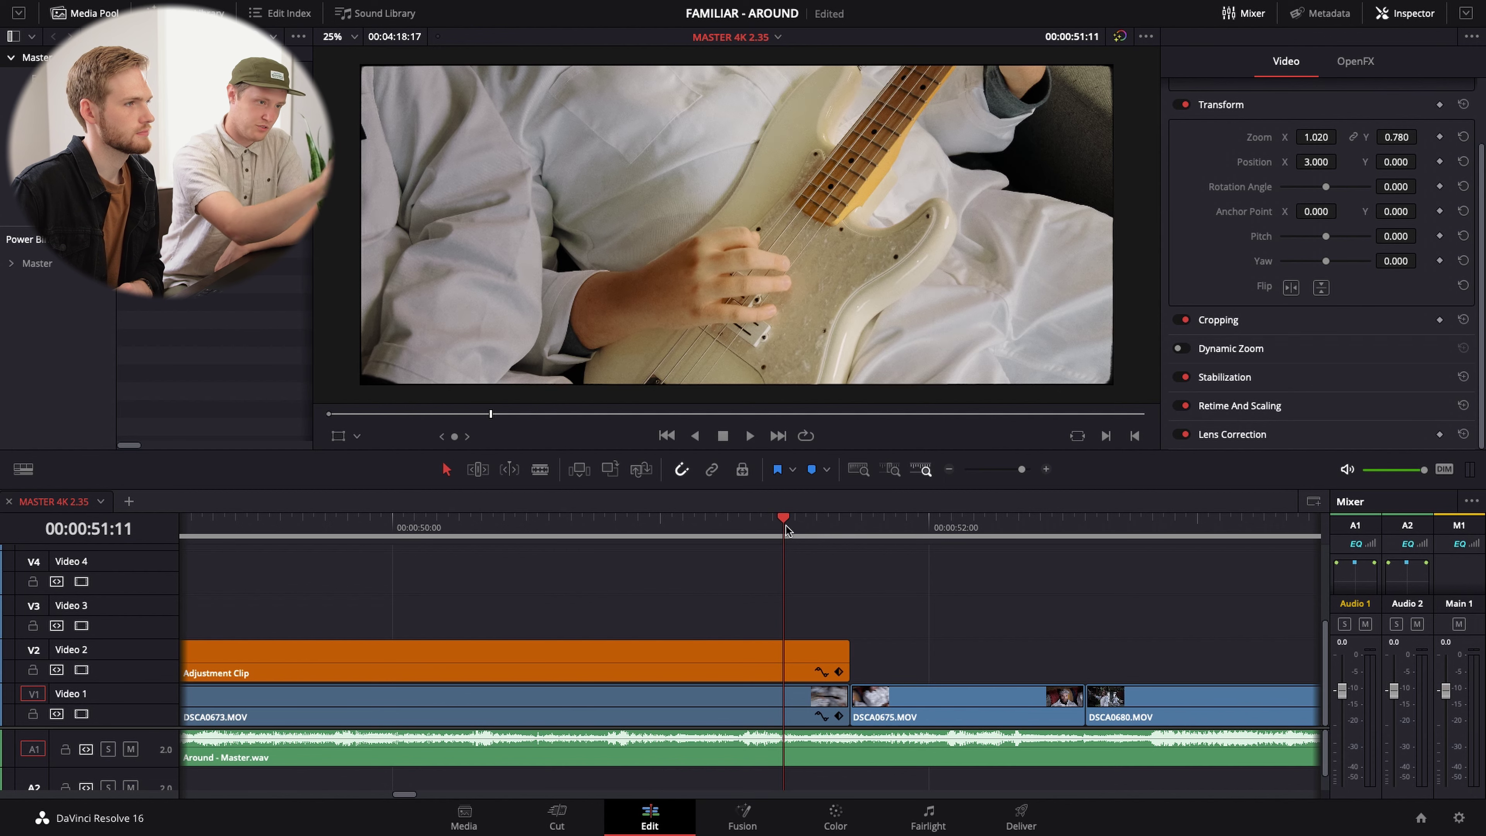
pyautogui.click(800, 696)
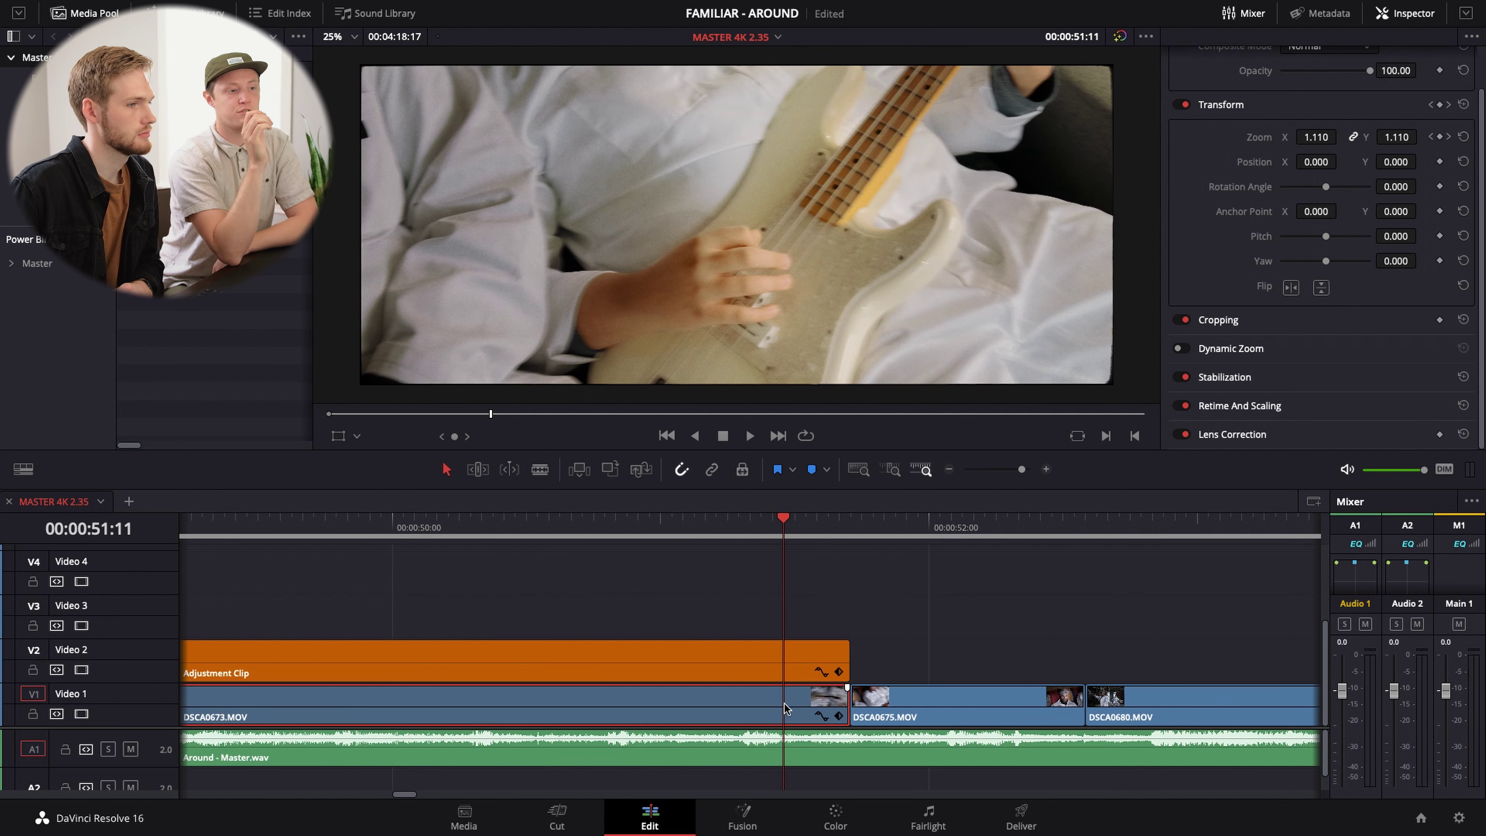
pyautogui.click(875, 699)
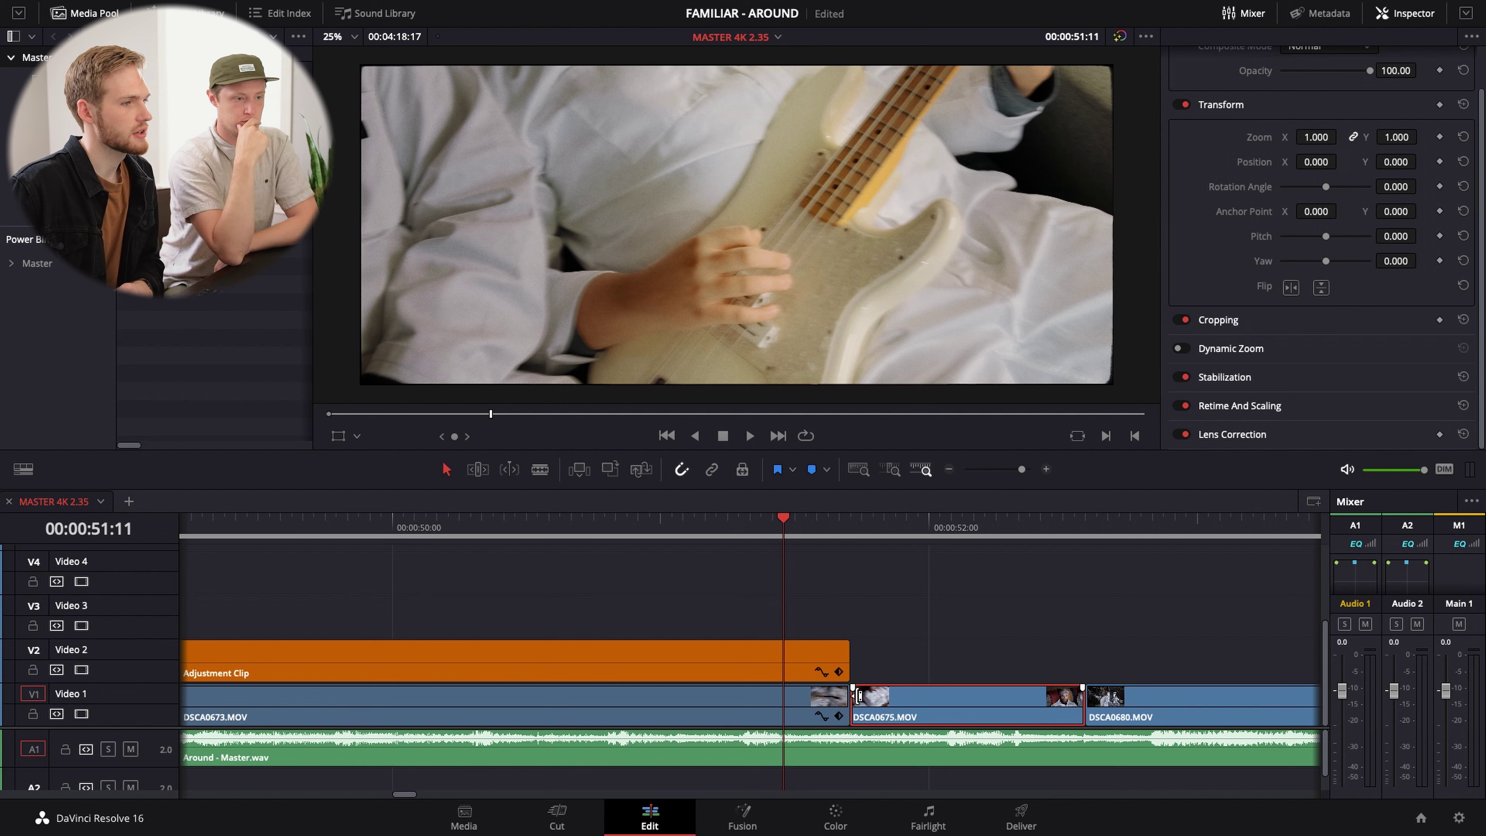
pyautogui.moveTo(894, 531); pyautogui.dragTo(1019, 532)
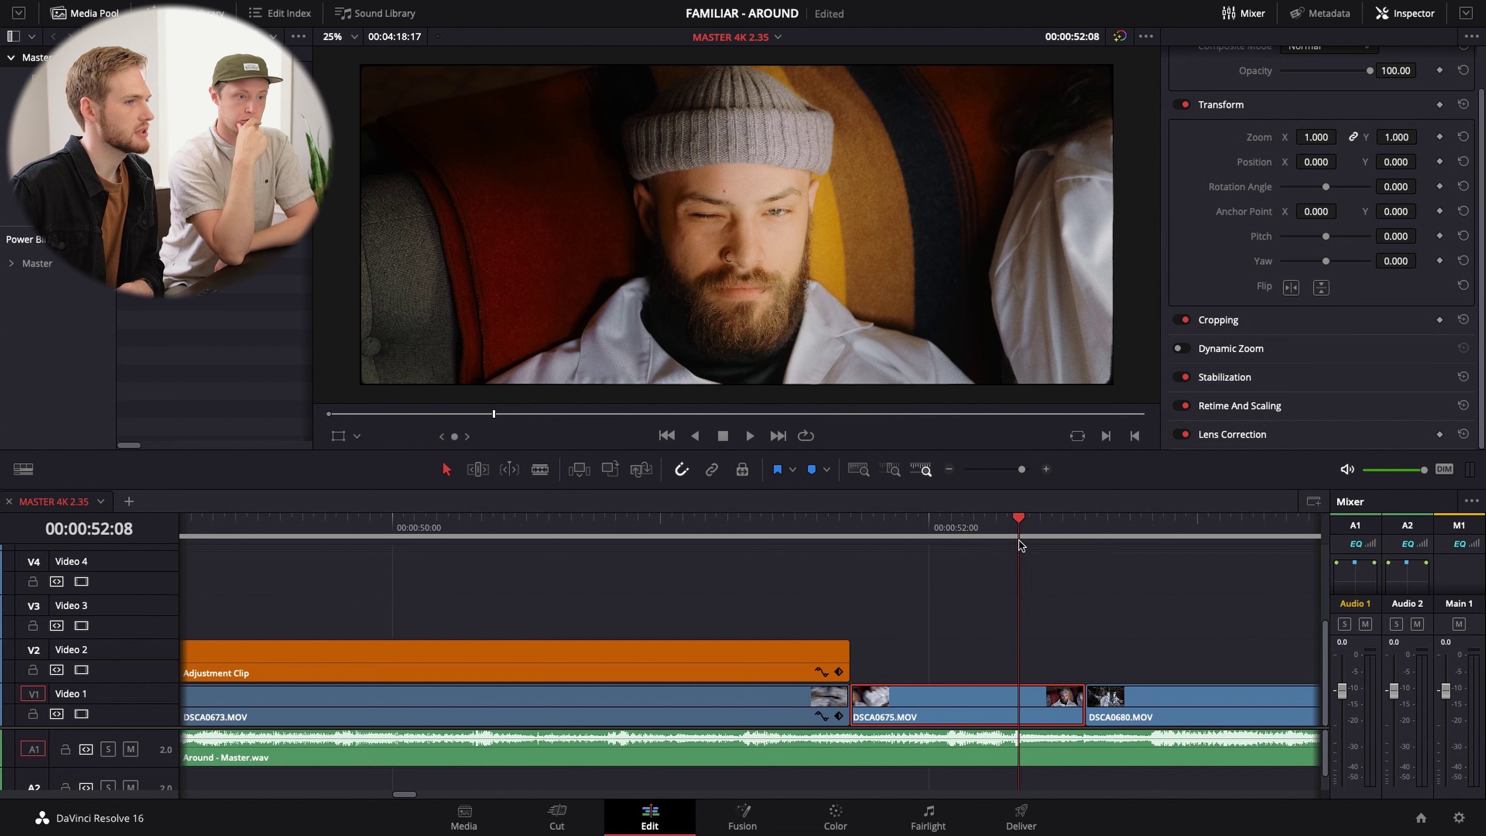
pyautogui.hotkey('ctrl', '=')
pyautogui.hotkey('ctrl', '=')
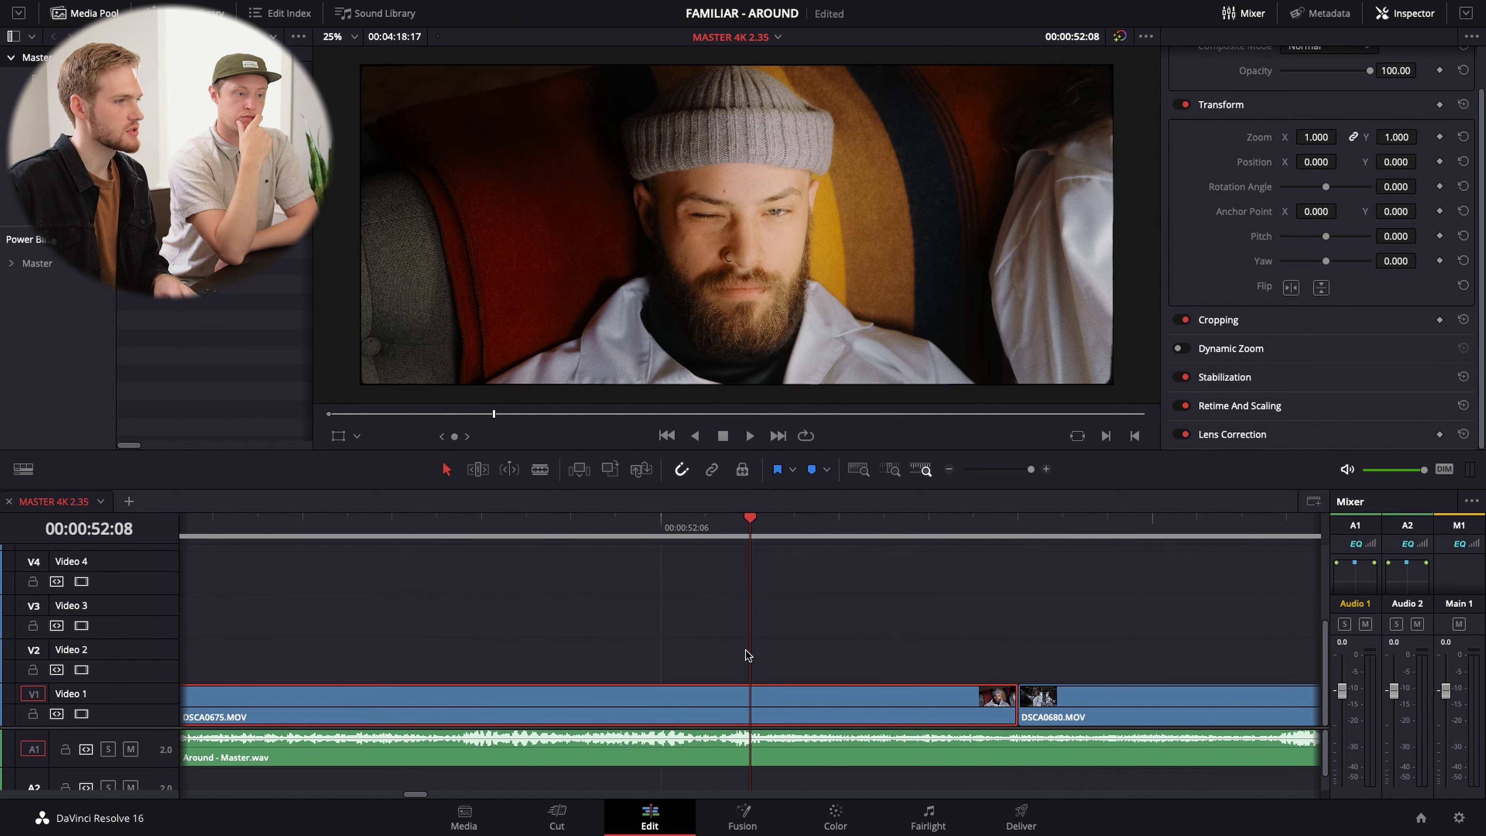
pyautogui.hotkey('ctrl', '-')
pyautogui.hotkey('ctrl', '-')
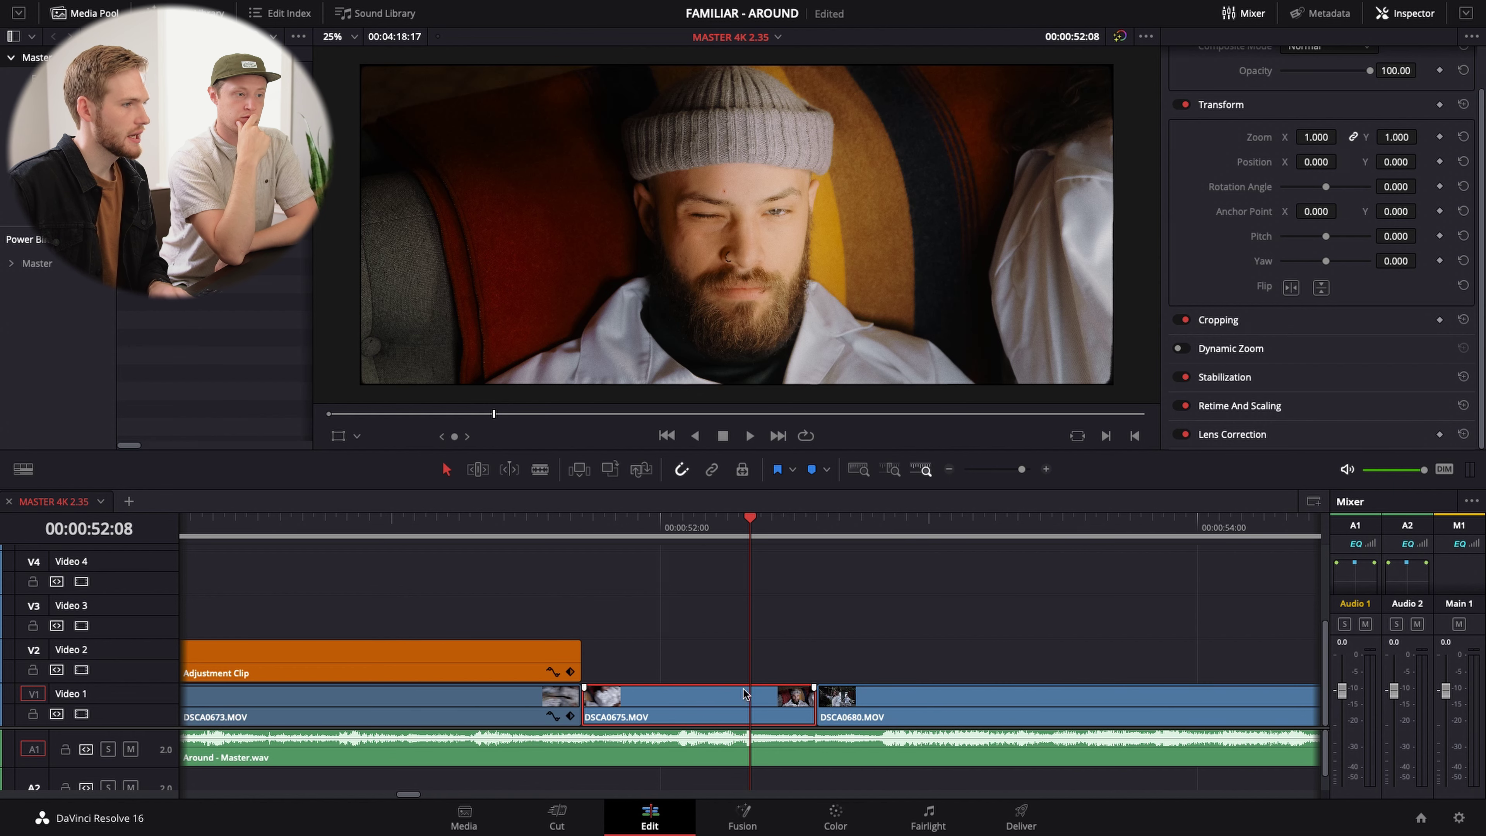
pyautogui.press('Up')
pyautogui.hotkey('ctrl', '=')
pyautogui.hotkey('ctrl', '=')
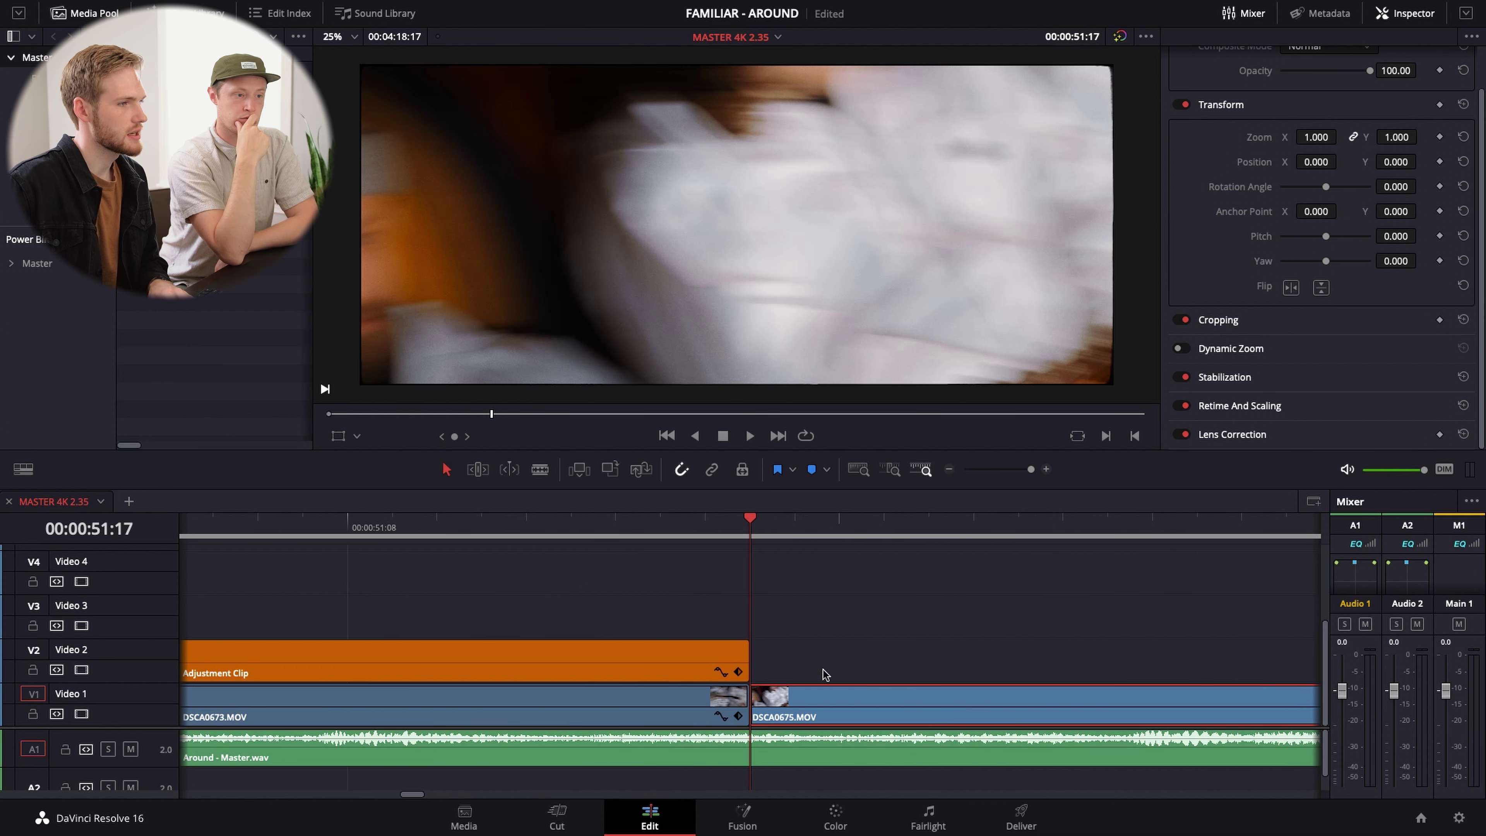
# - Move DSCA0675.MOV onto Video 3, extend its start earlier and split it at 51:13
pyautogui.moveTo(819, 699); pyautogui.dragTo(693, 616)
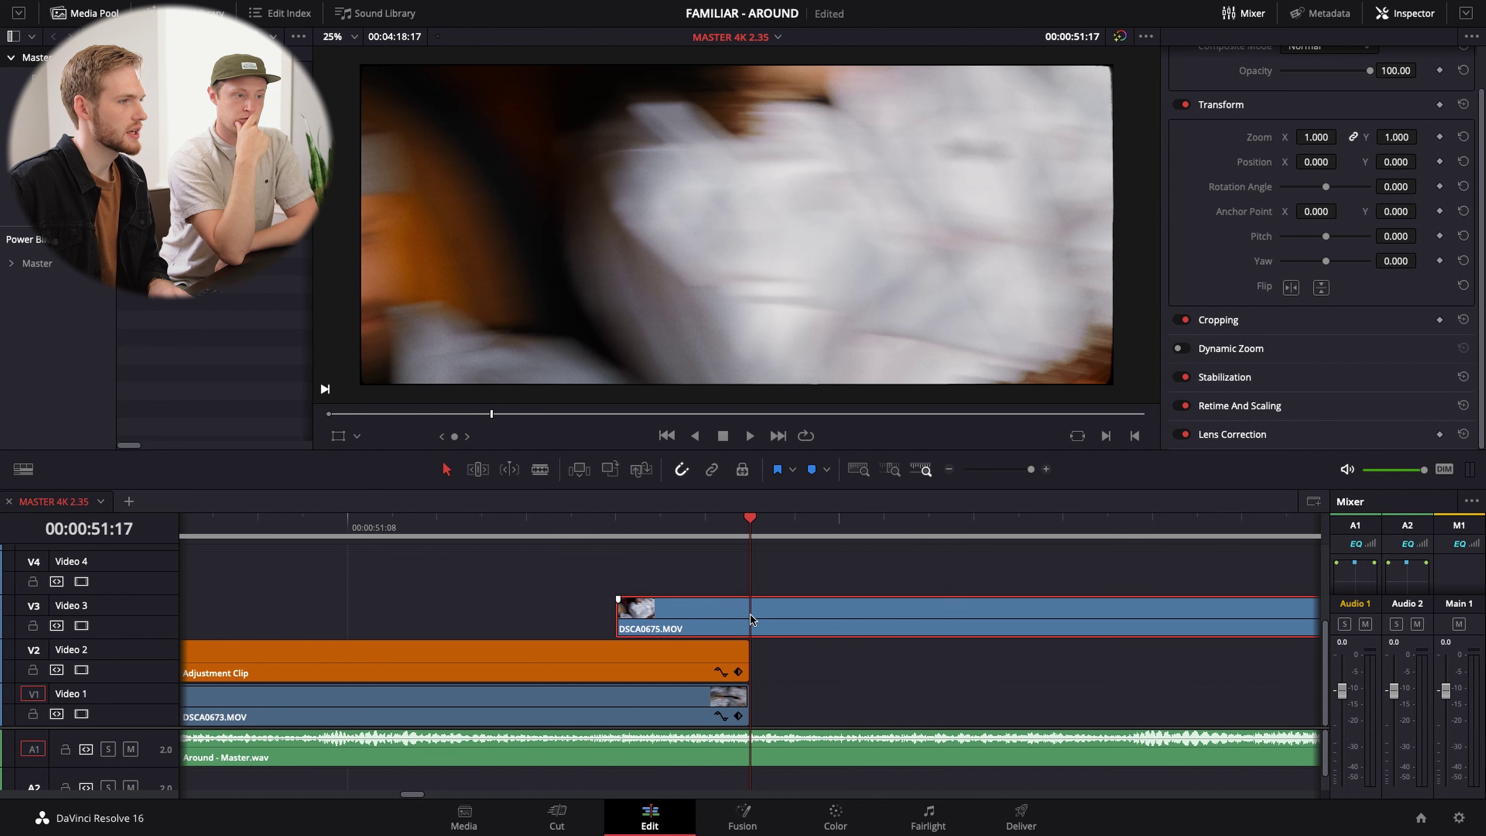
pyautogui.press('Up')
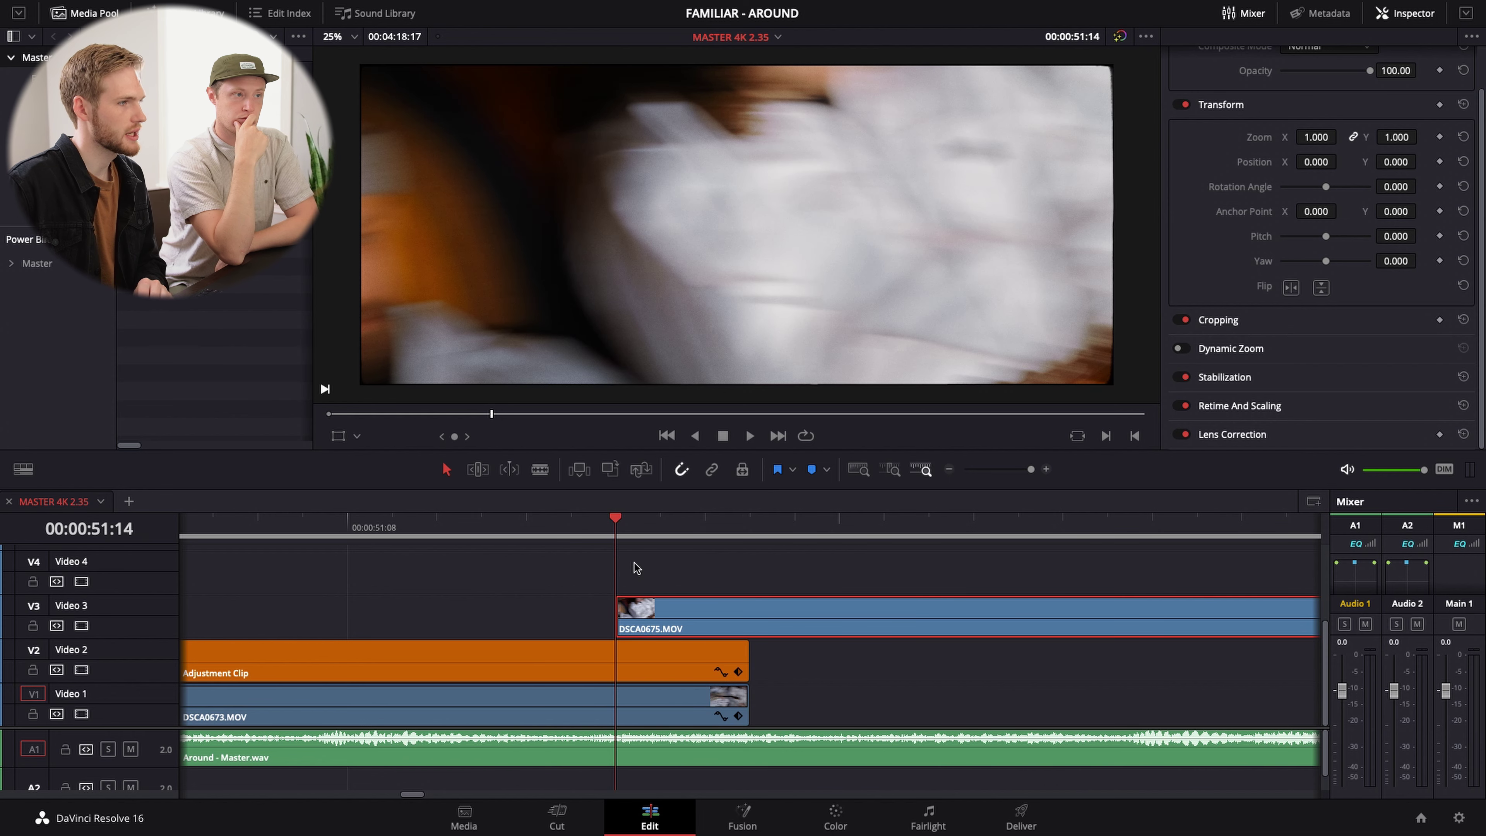
pyautogui.press('Left')
pyautogui.press('Left')
pyautogui.press('Left')
pyautogui.press('Left')
pyautogui.moveTo(622, 615); pyautogui.dragTo(440, 617)
pyautogui.press('Left')
pyautogui.press('Right')
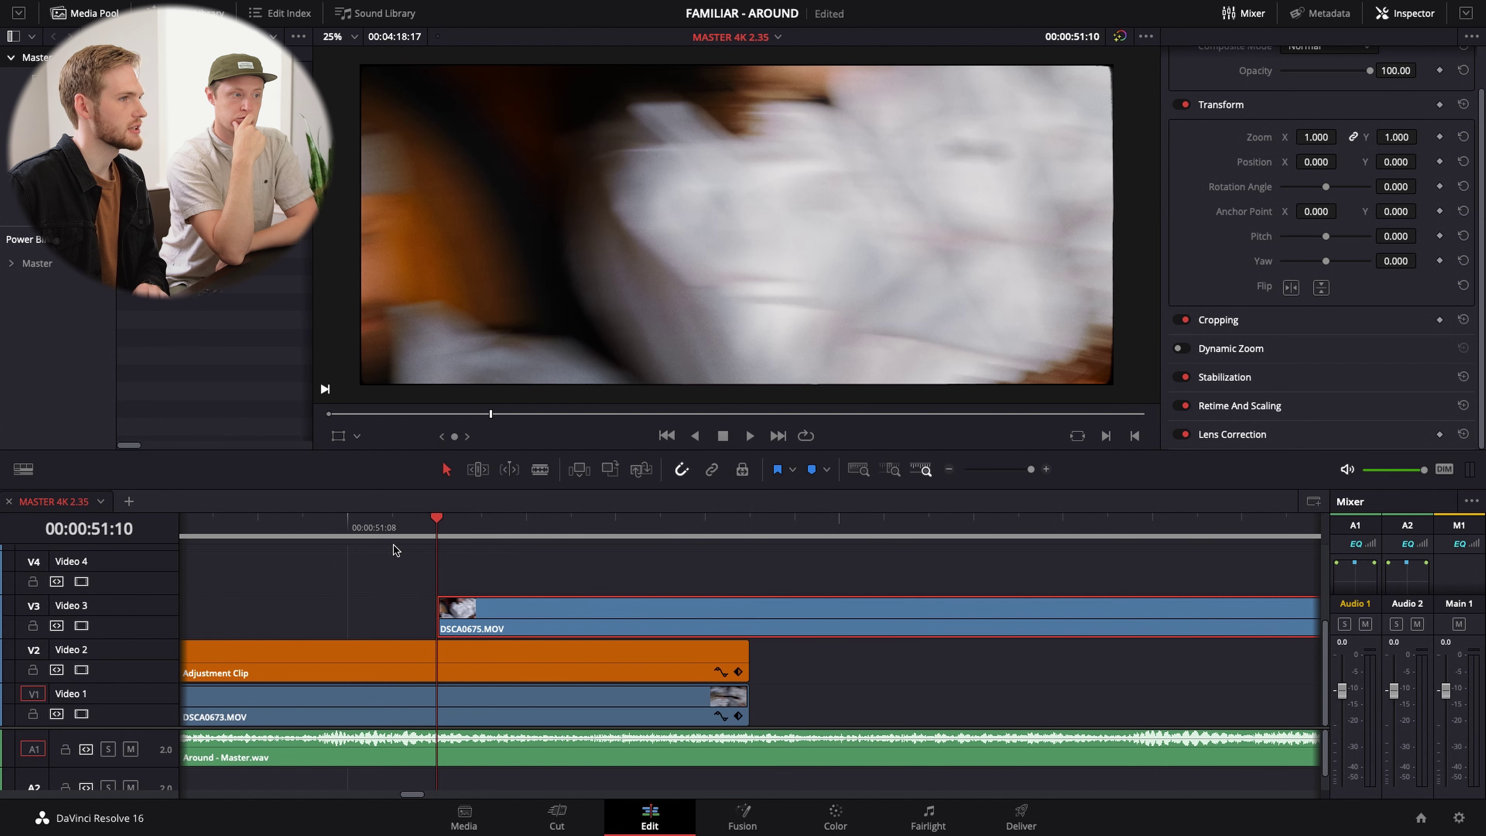
pyautogui.press('Right')
pyautogui.press('Right')
pyautogui.press('Right')
pyautogui.press('Right')
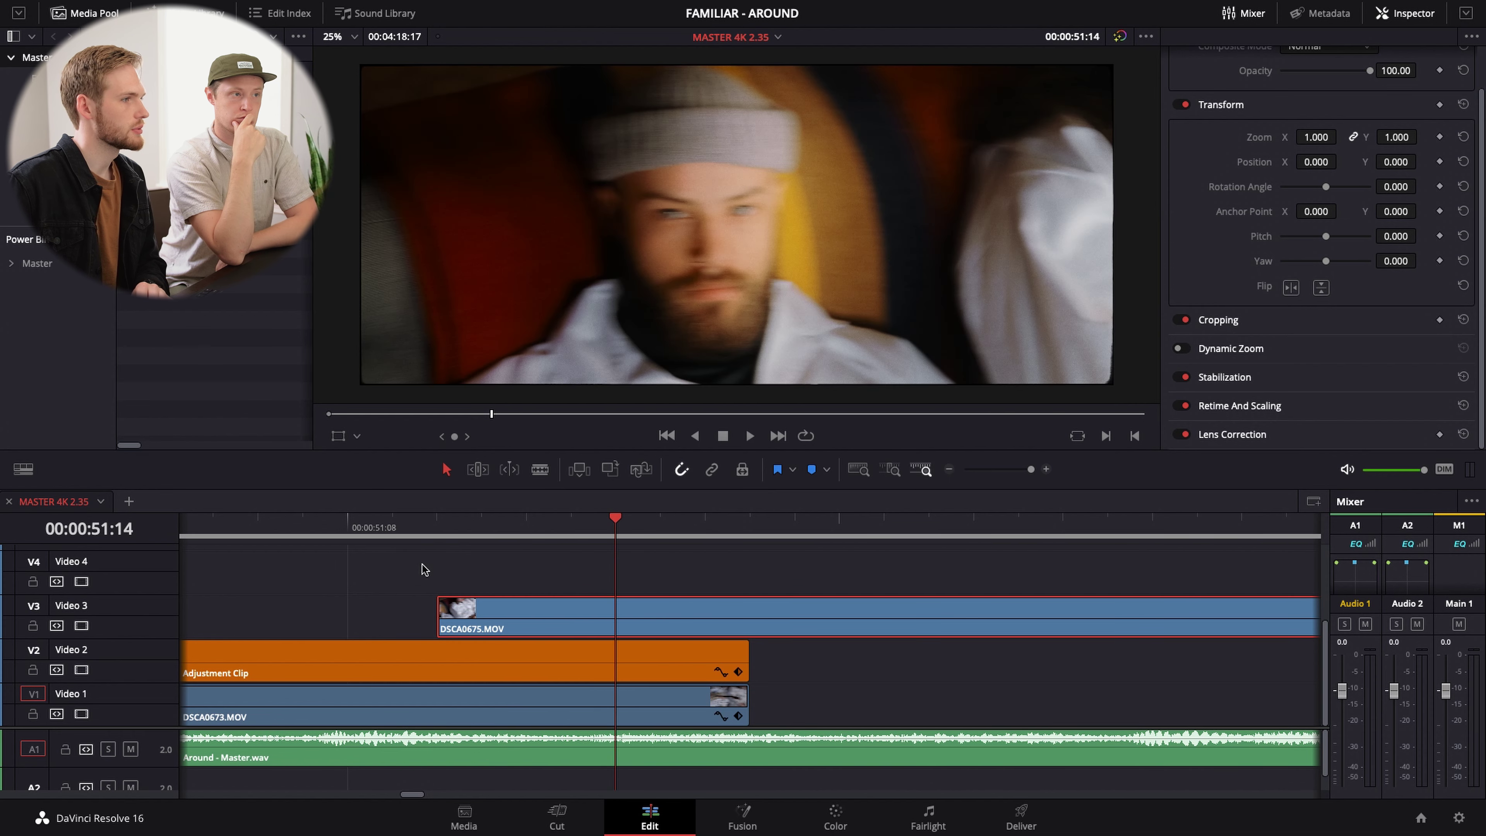
pyautogui.press('Left')
pyautogui.press('Left')
pyautogui.press('Left')
pyautogui.press('Left')
pyautogui.press('Right')
pyautogui.press('Right')
pyautogui.press('Right')
pyautogui.press('Right')
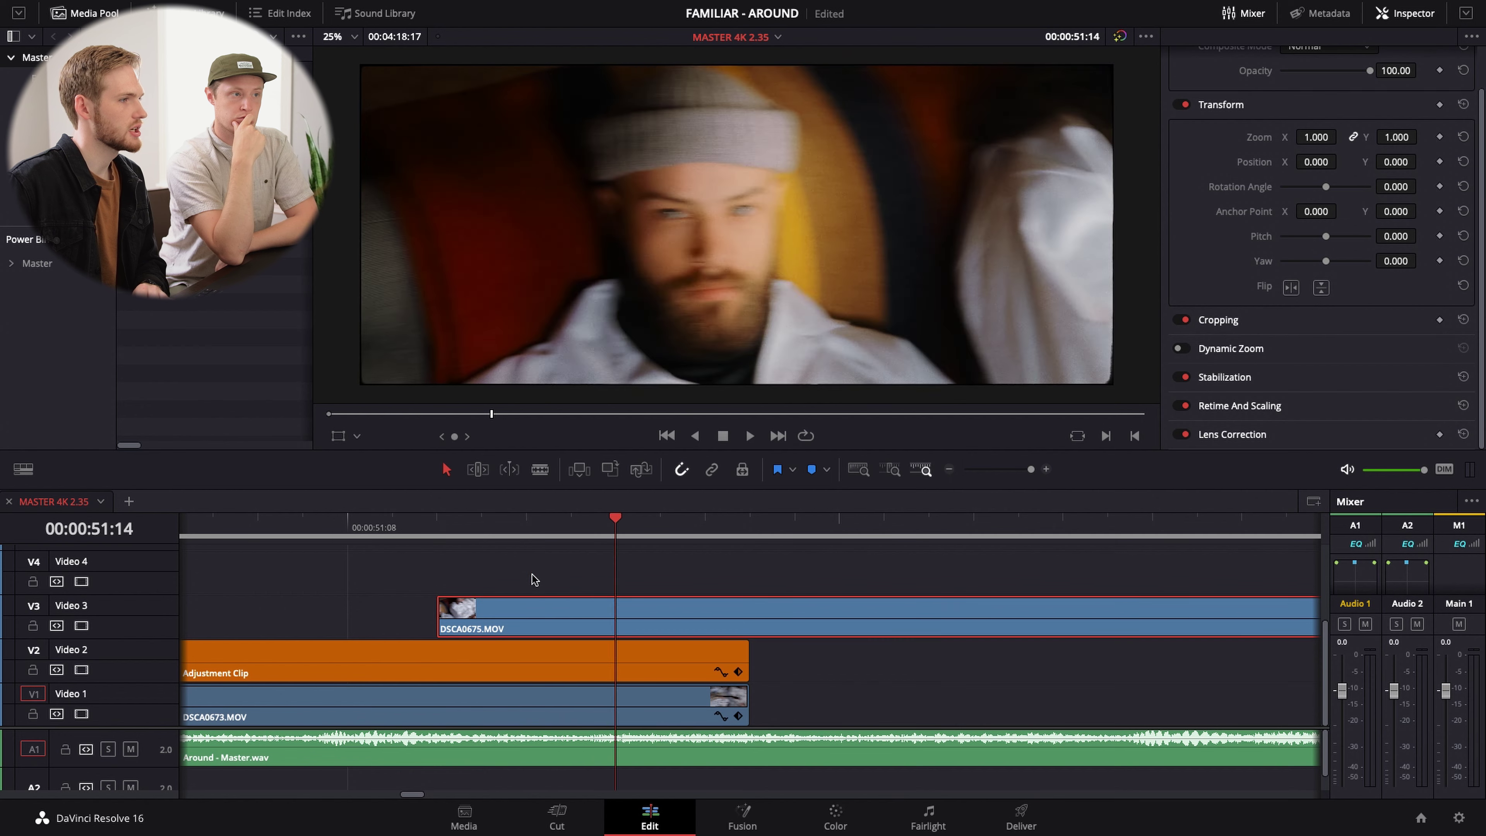
pyautogui.press('Left')
pyautogui.press('super+b')
# - Delete the split's first piece and move DSCA0675 to start where DSCA0673 ends
pyautogui.rightClick(525, 612)
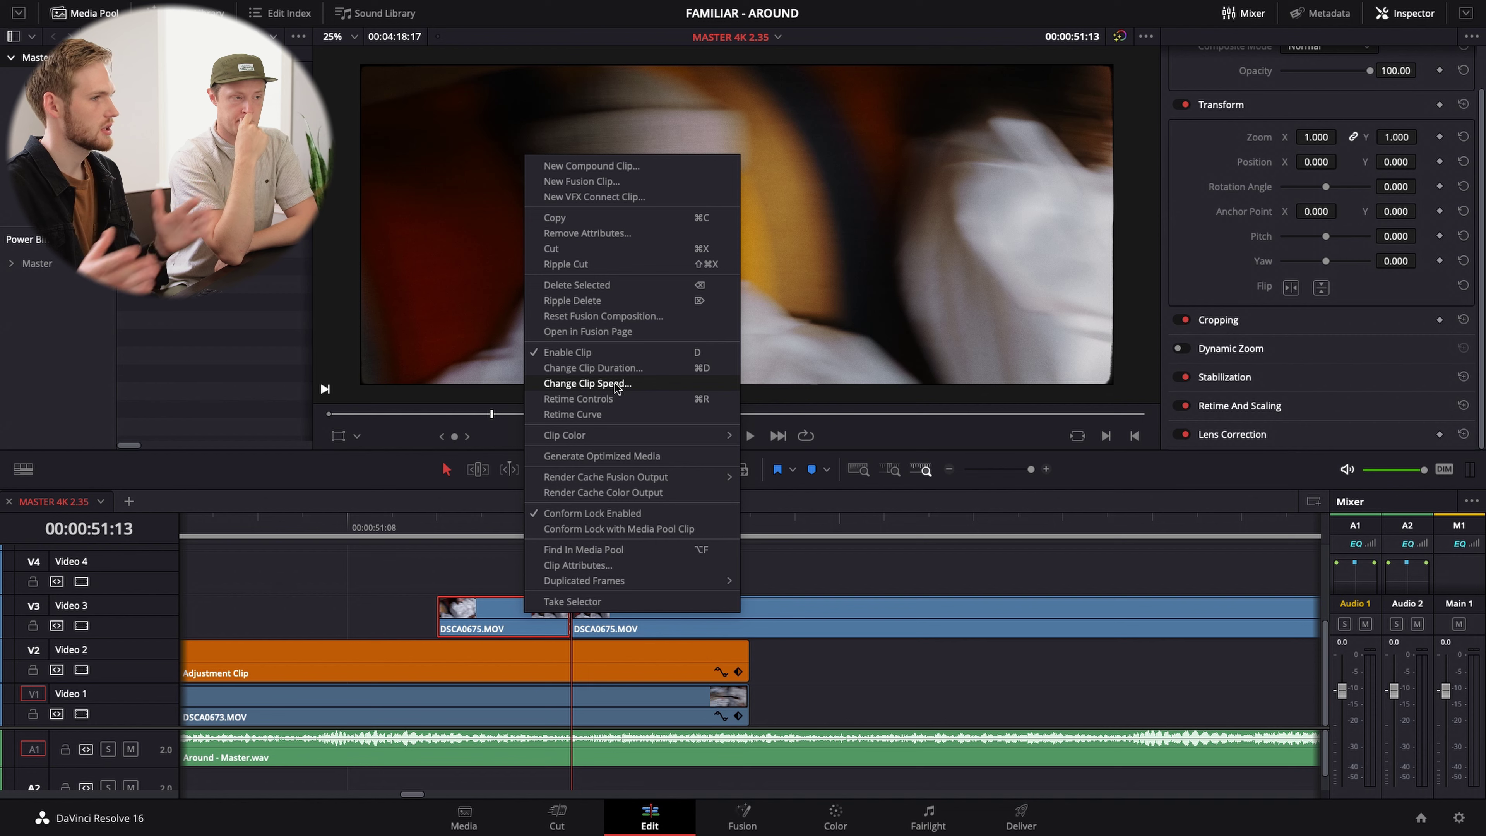
pyautogui.click(862, 703)
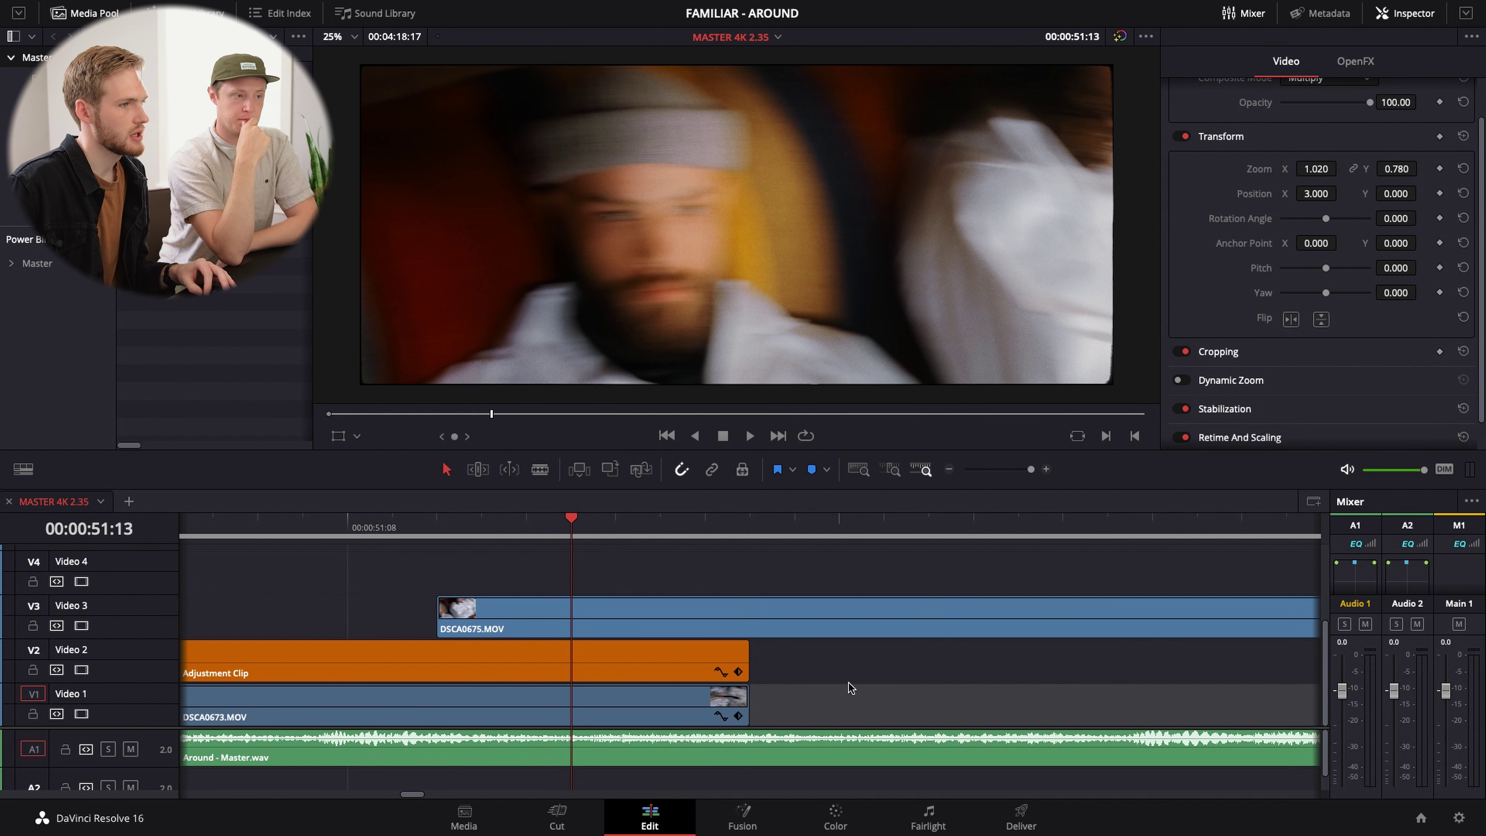
pyautogui.press('Delete')
pyautogui.moveTo(681, 628); pyautogui.dragTo(843, 594)
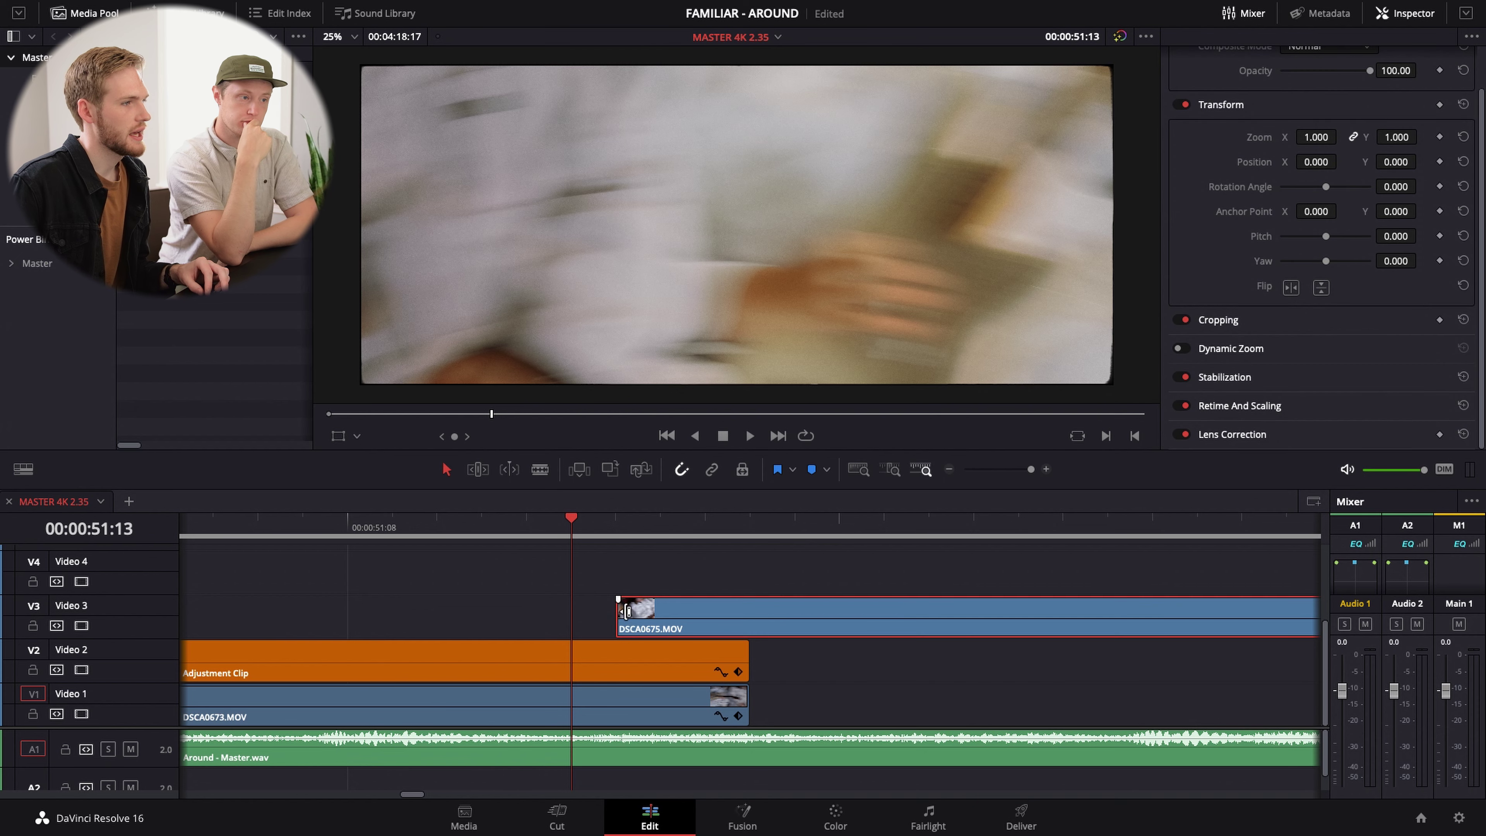
pyautogui.moveTo(617, 607); pyautogui.dragTo(680, 610)
# - Split DSCA0673 at 51:14 and check its clip speed, cancelling without changes
pyautogui.press('Down')
pyautogui.click(604, 721)
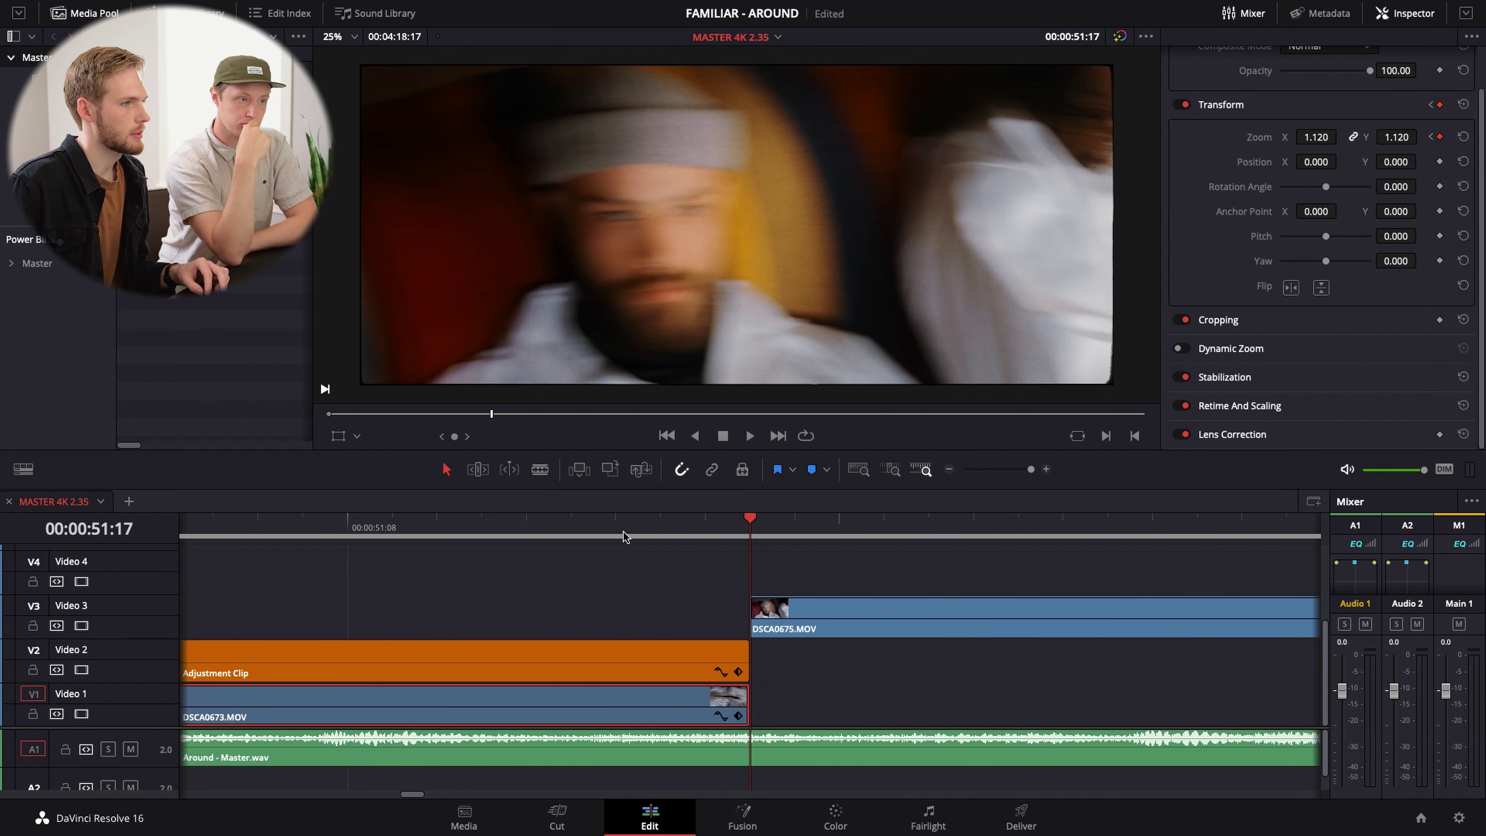
pyautogui.click(621, 531)
pyautogui.hotkey('ctrl', 'b')
pyautogui.rightClick(681, 719)
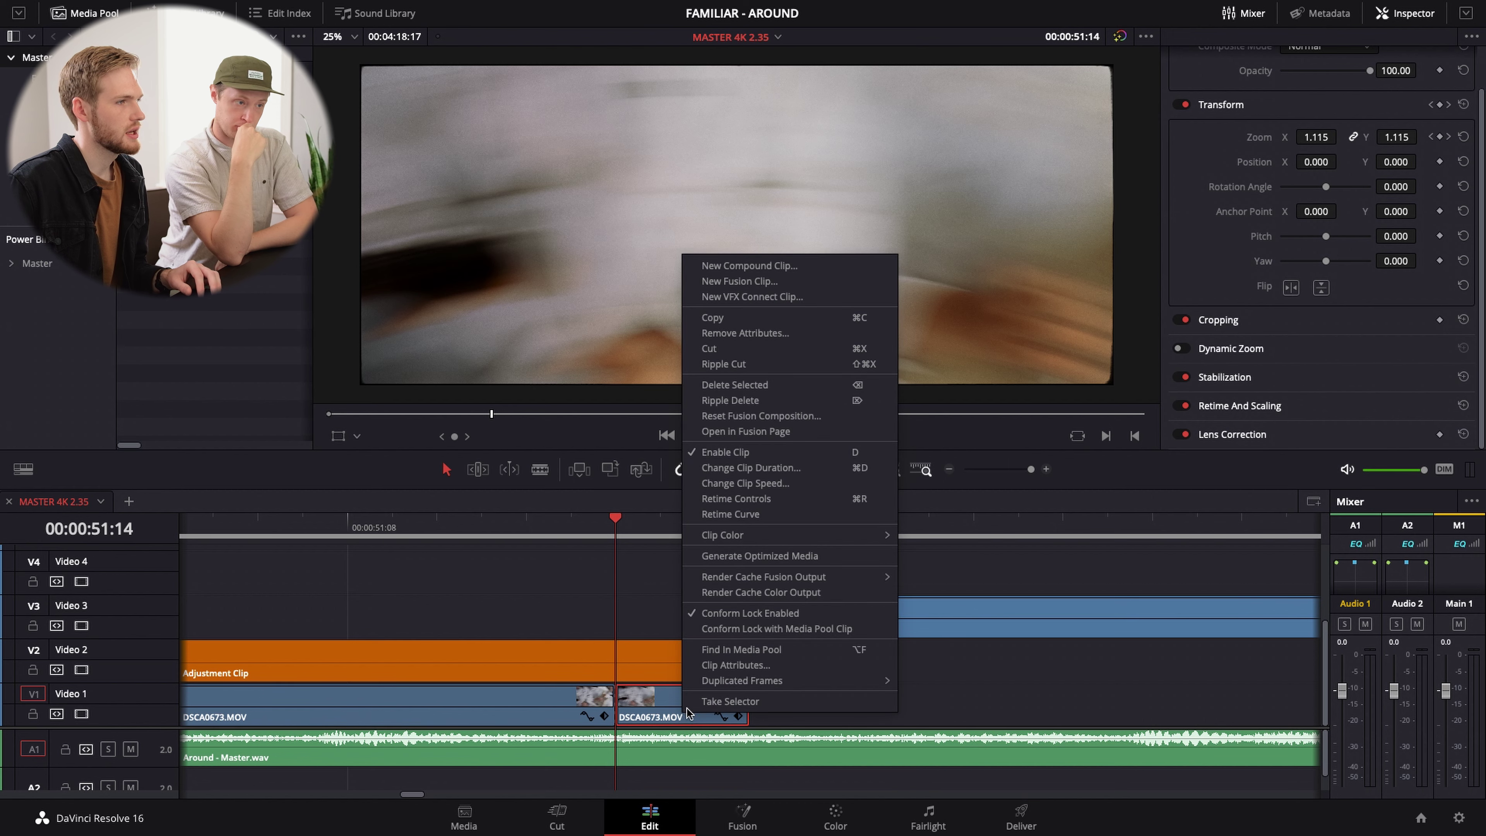
pyautogui.click(762, 487)
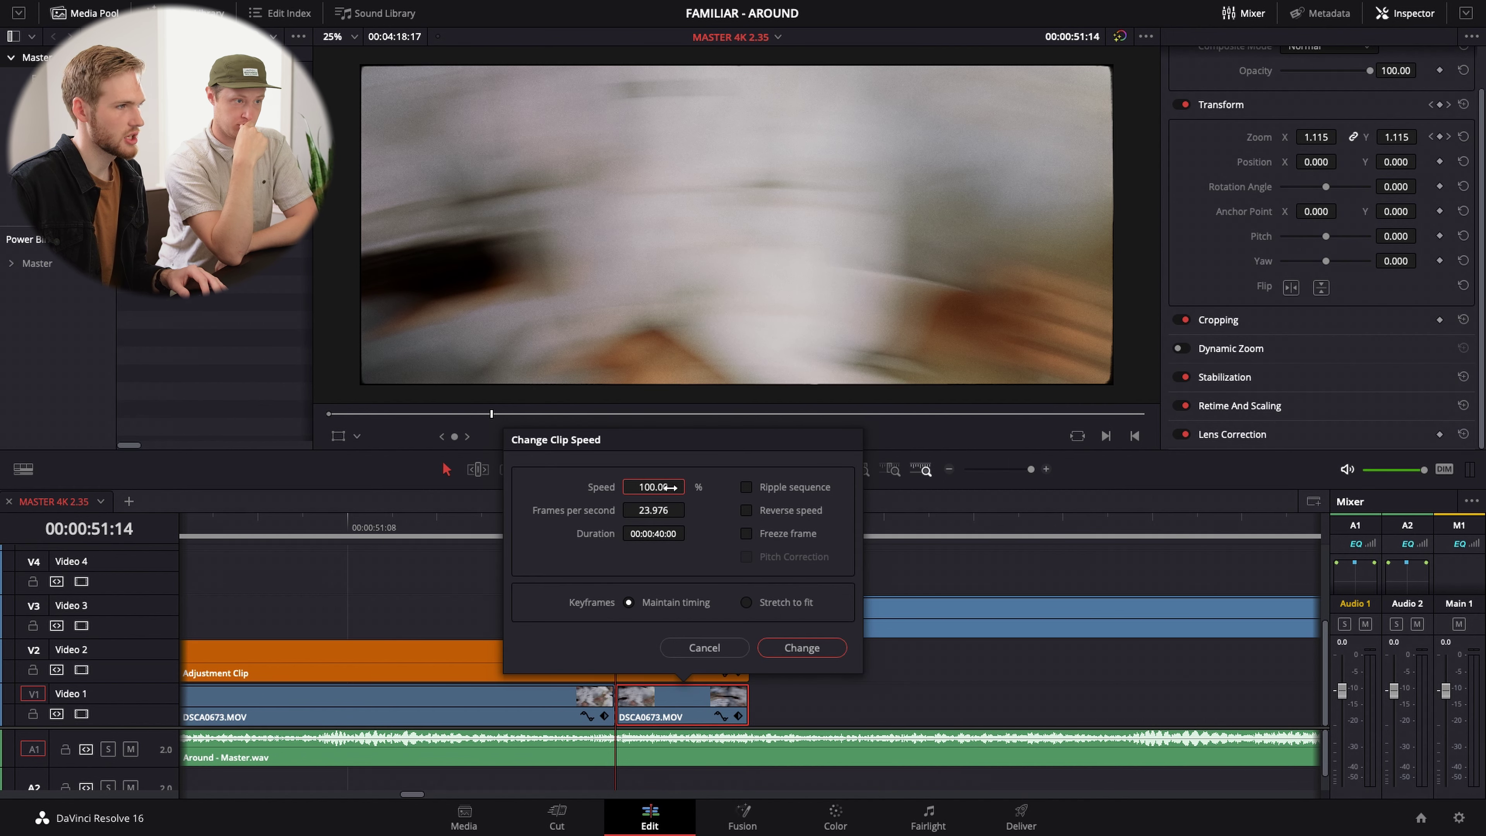
pyautogui.doubleClick(654, 487)
pyautogui.click(715, 645)
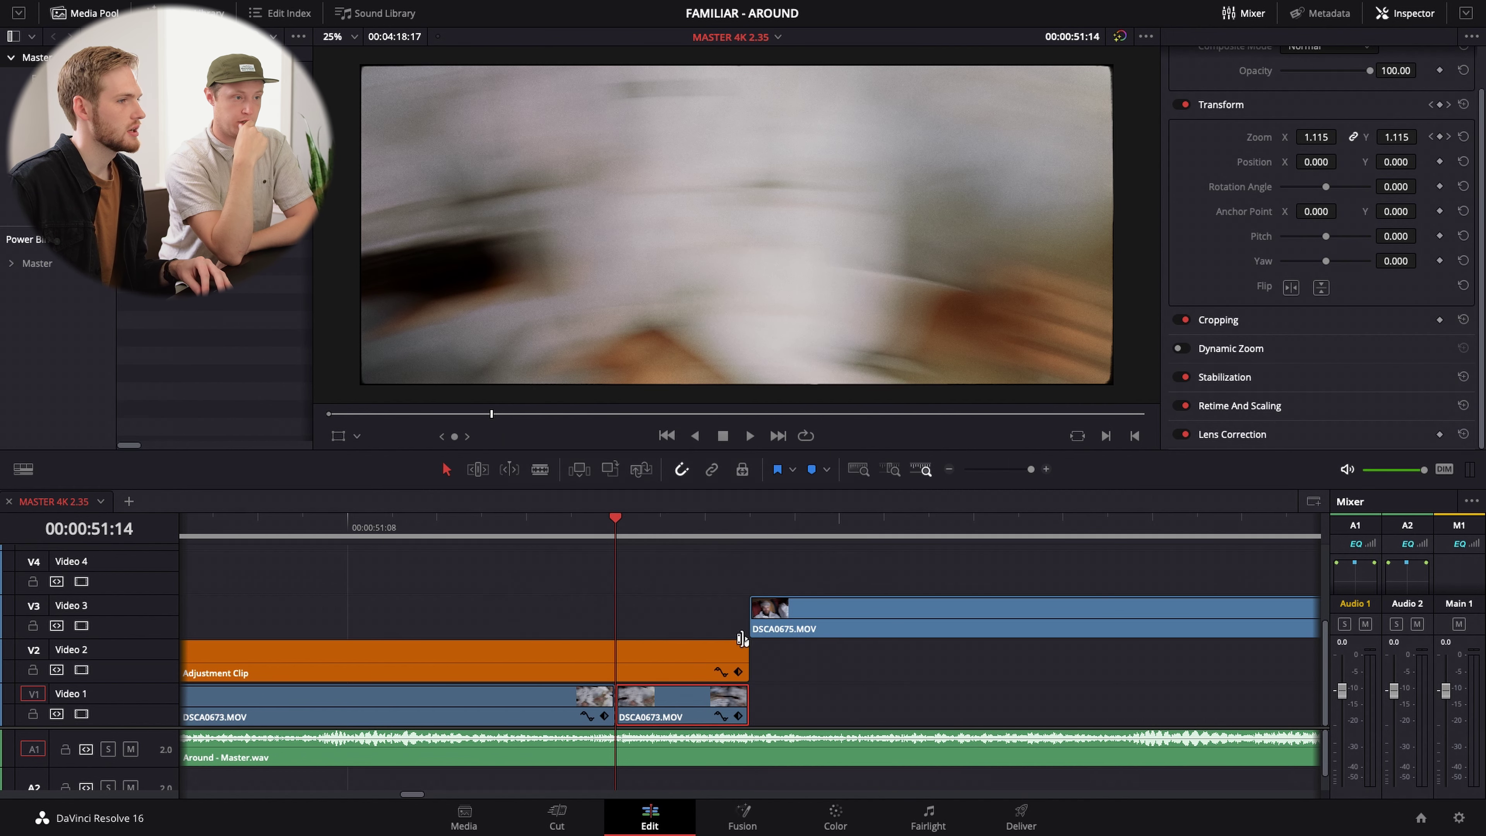
# - Zoom out, move the playhead to 52:07 and undo the recent clip moves and split
pyautogui.hotkey('ctrl', '-')
pyautogui.hotkey('ctrl', '-')
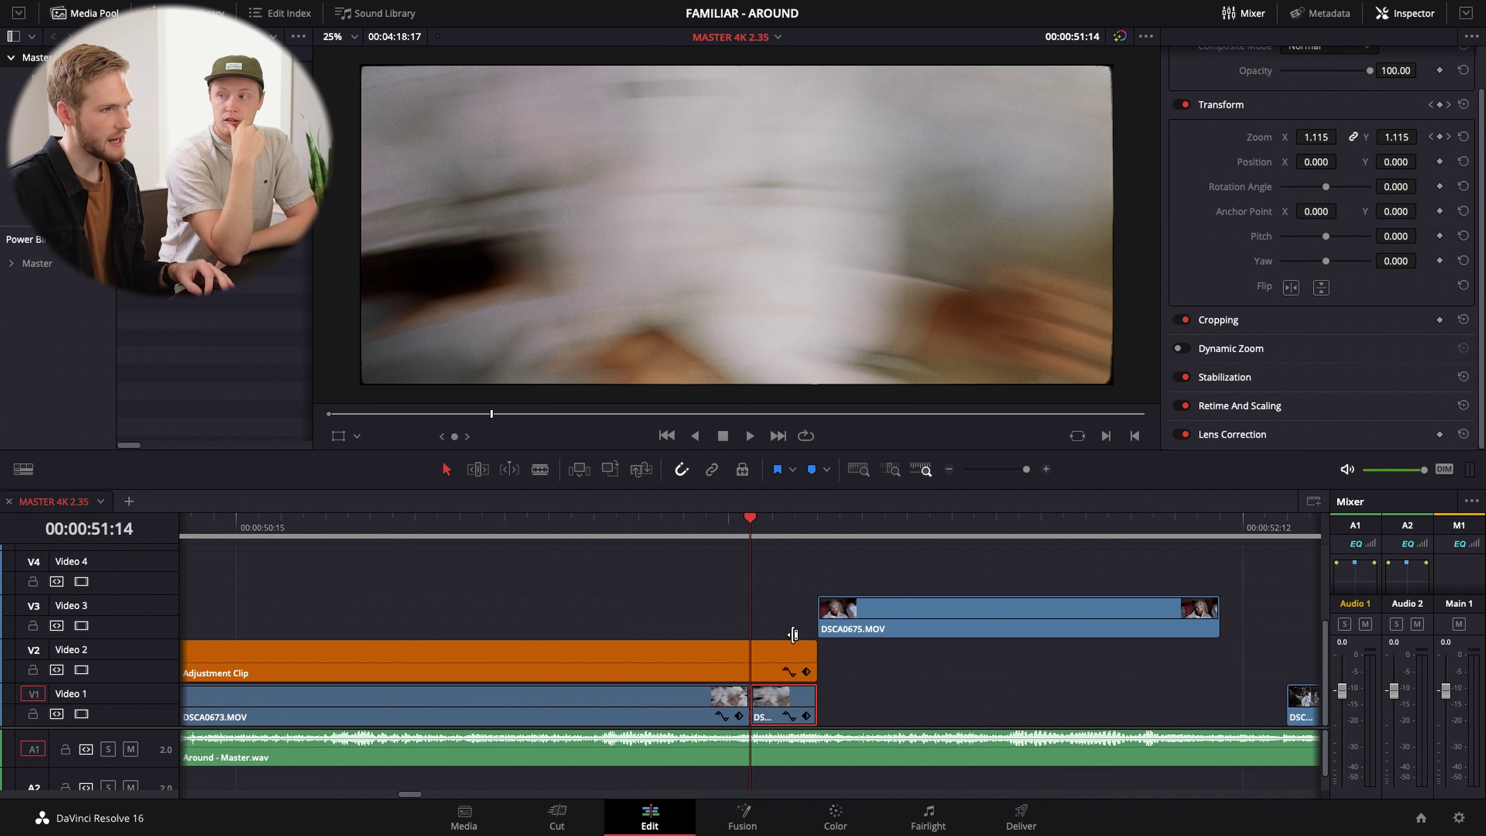
pyautogui.click(940, 525)
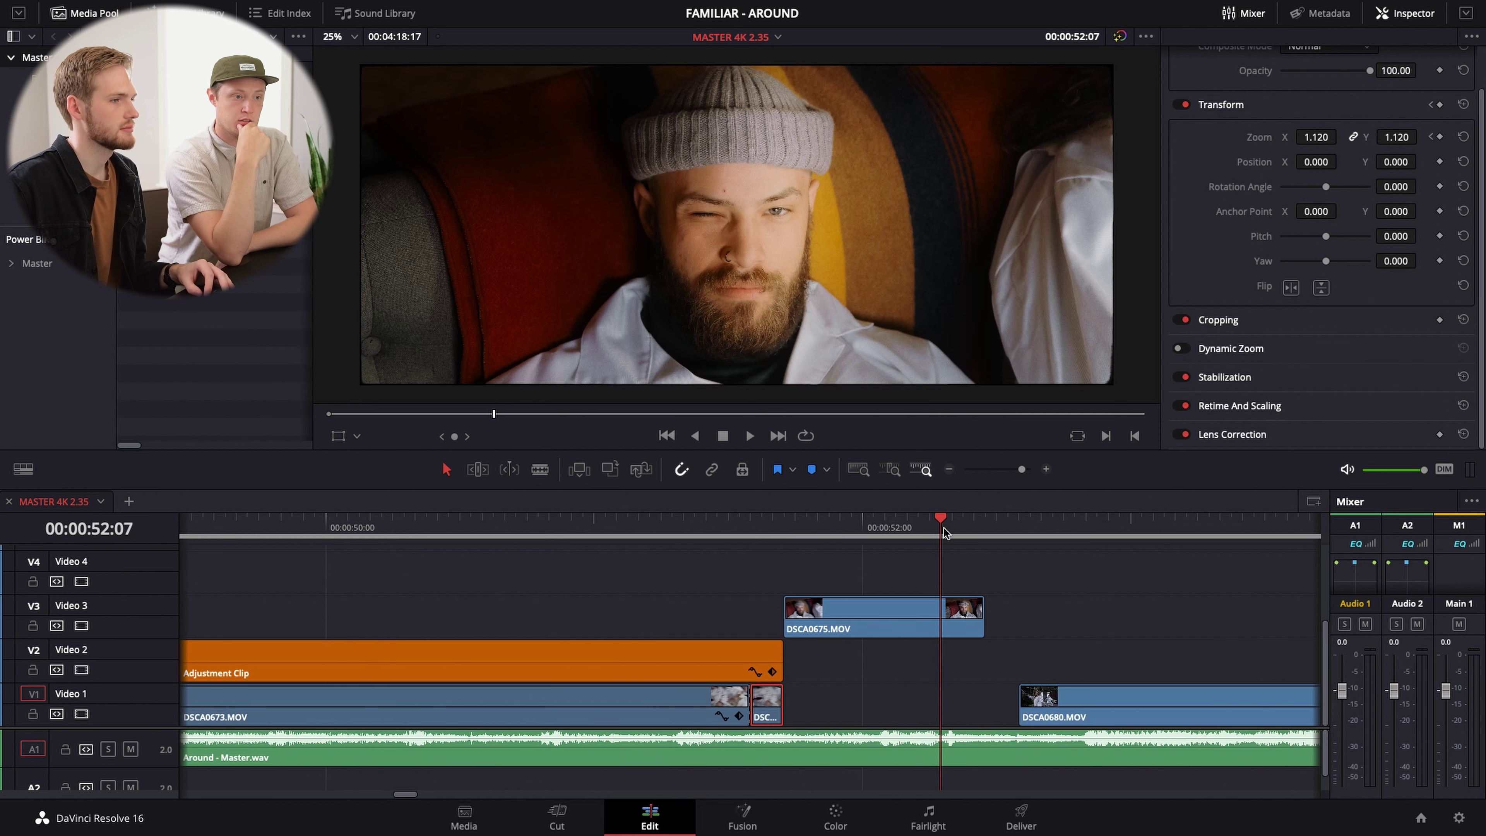
pyautogui.hotkey('ctrl', 'z')
pyautogui.hotkey('ctrl', 'z')
pyautogui.hotkey('ctrl', 'z')
pyautogui.hotkey('ctrl', 'z')
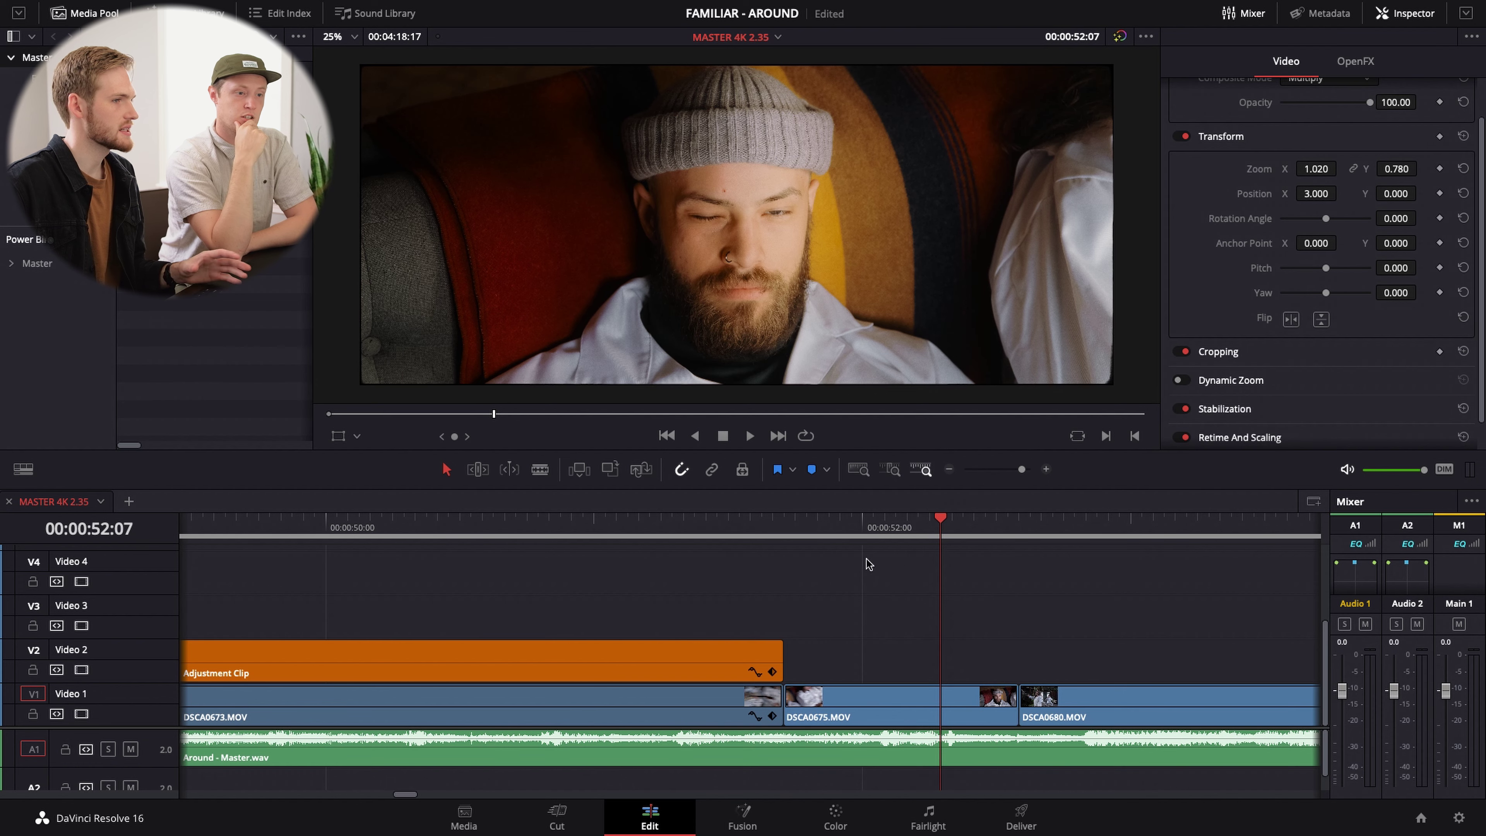
# - Play the DSCA0673-to-DSCA0675 cut from 51:12, then save the project
pyautogui.click(728, 526)
pyautogui.press('space')
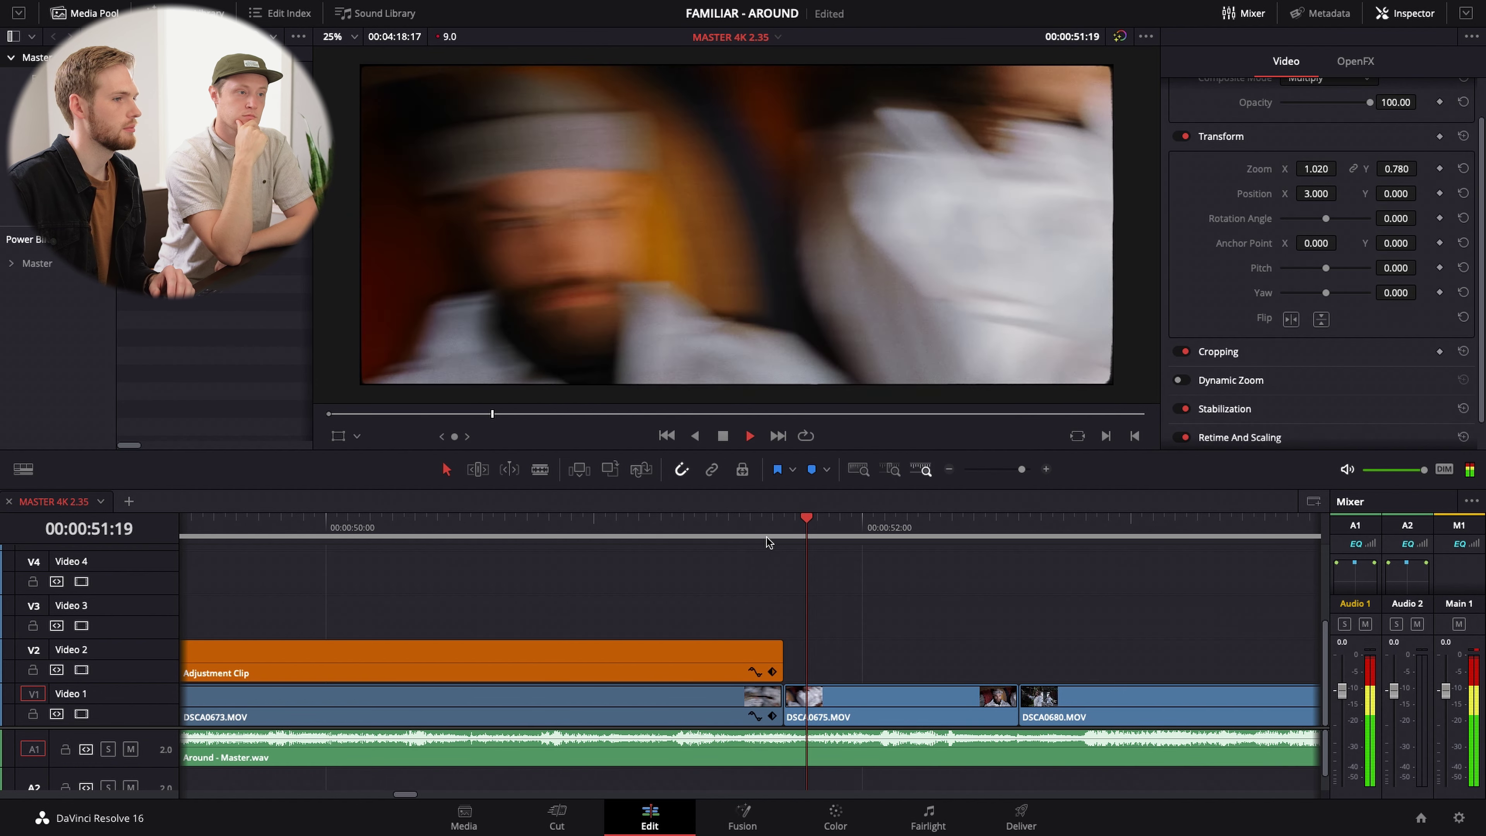
pyautogui.press('space')
pyautogui.hotkey('ctrl', 's')
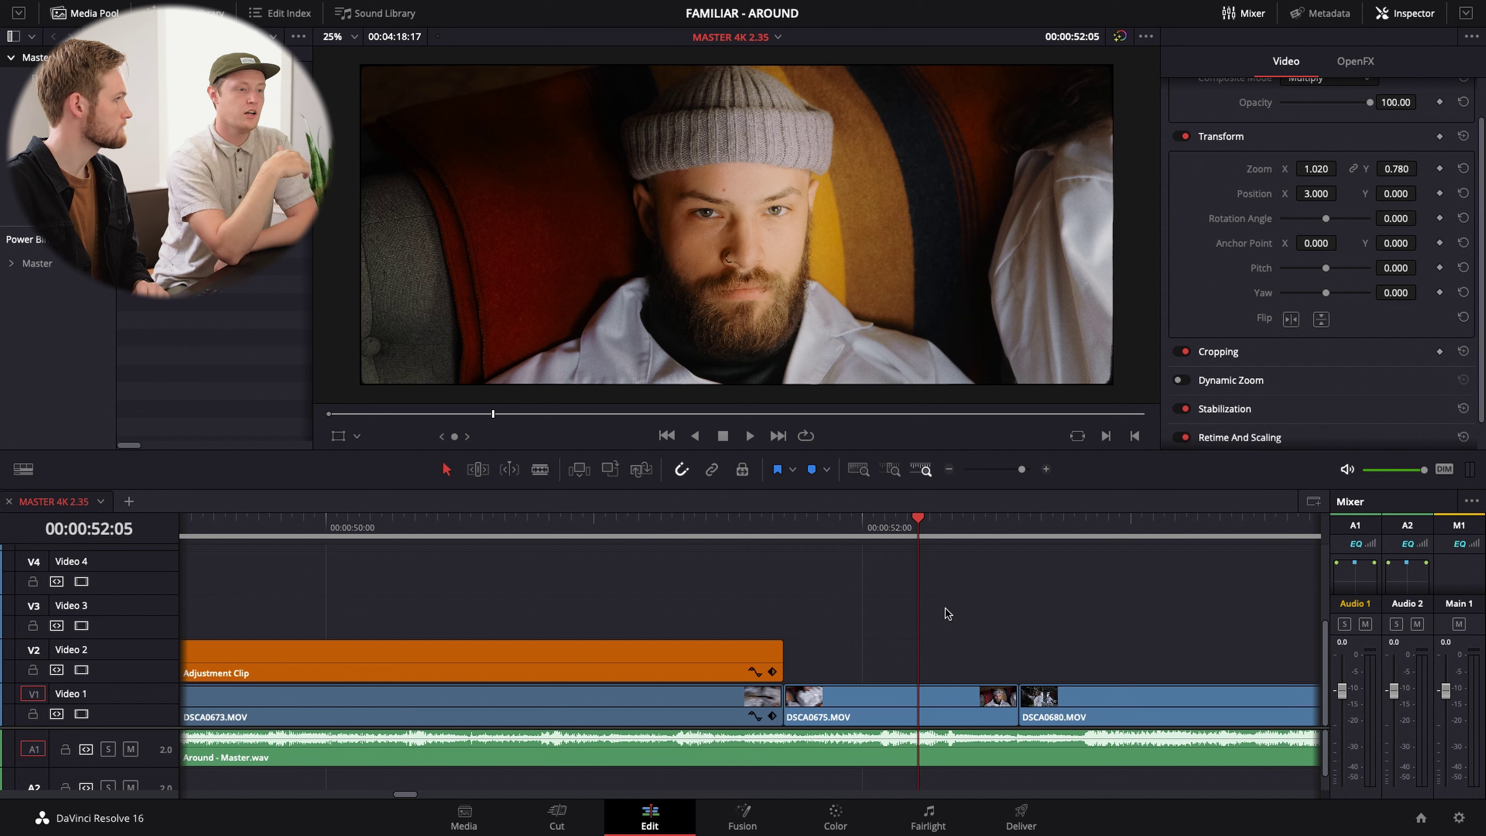
pyautogui.scroll(-4, 942, 619)
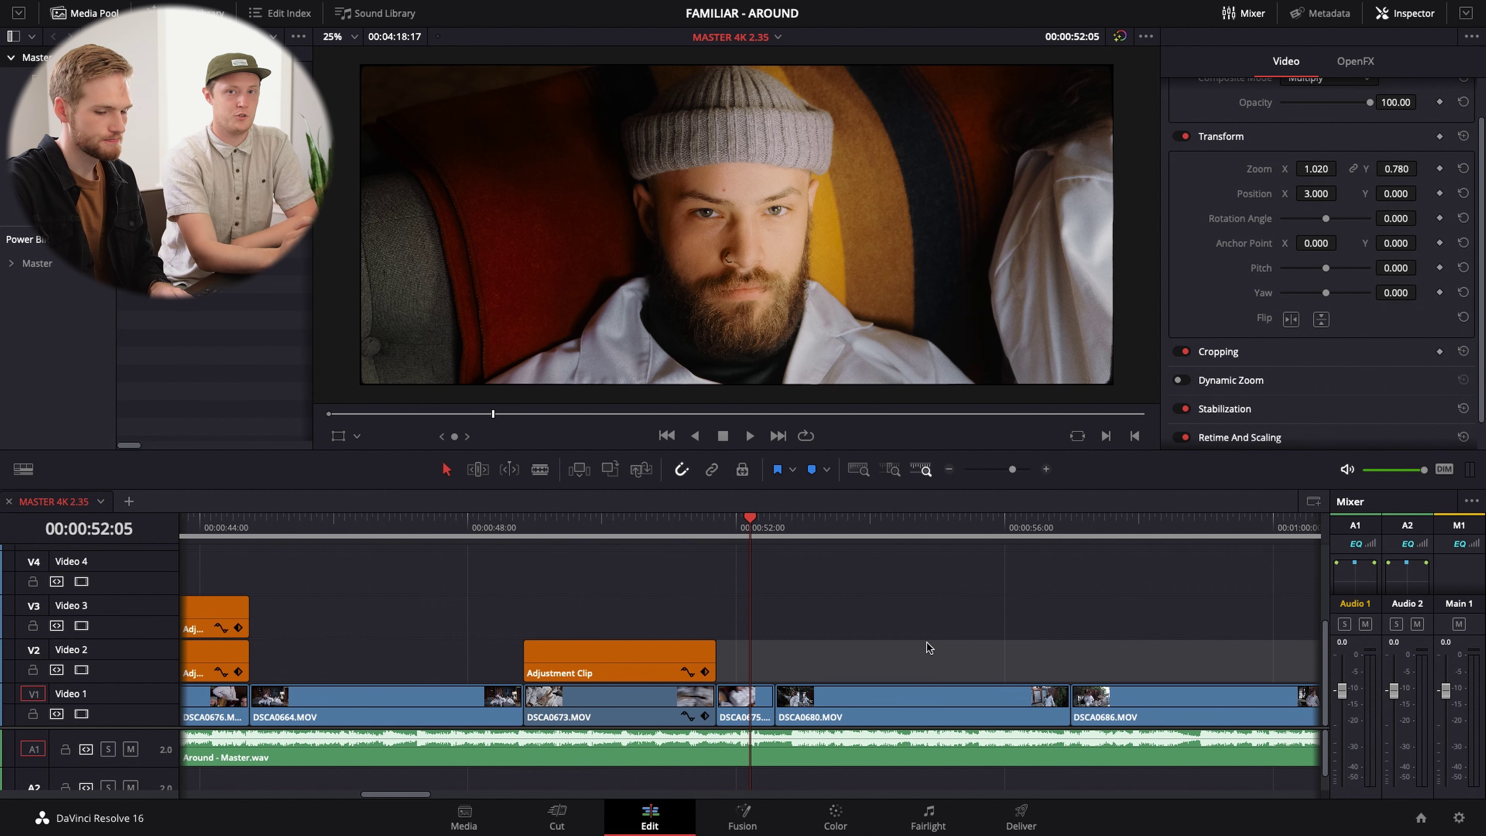
pyautogui.click(712, 530)
pyautogui.click(738, 534)
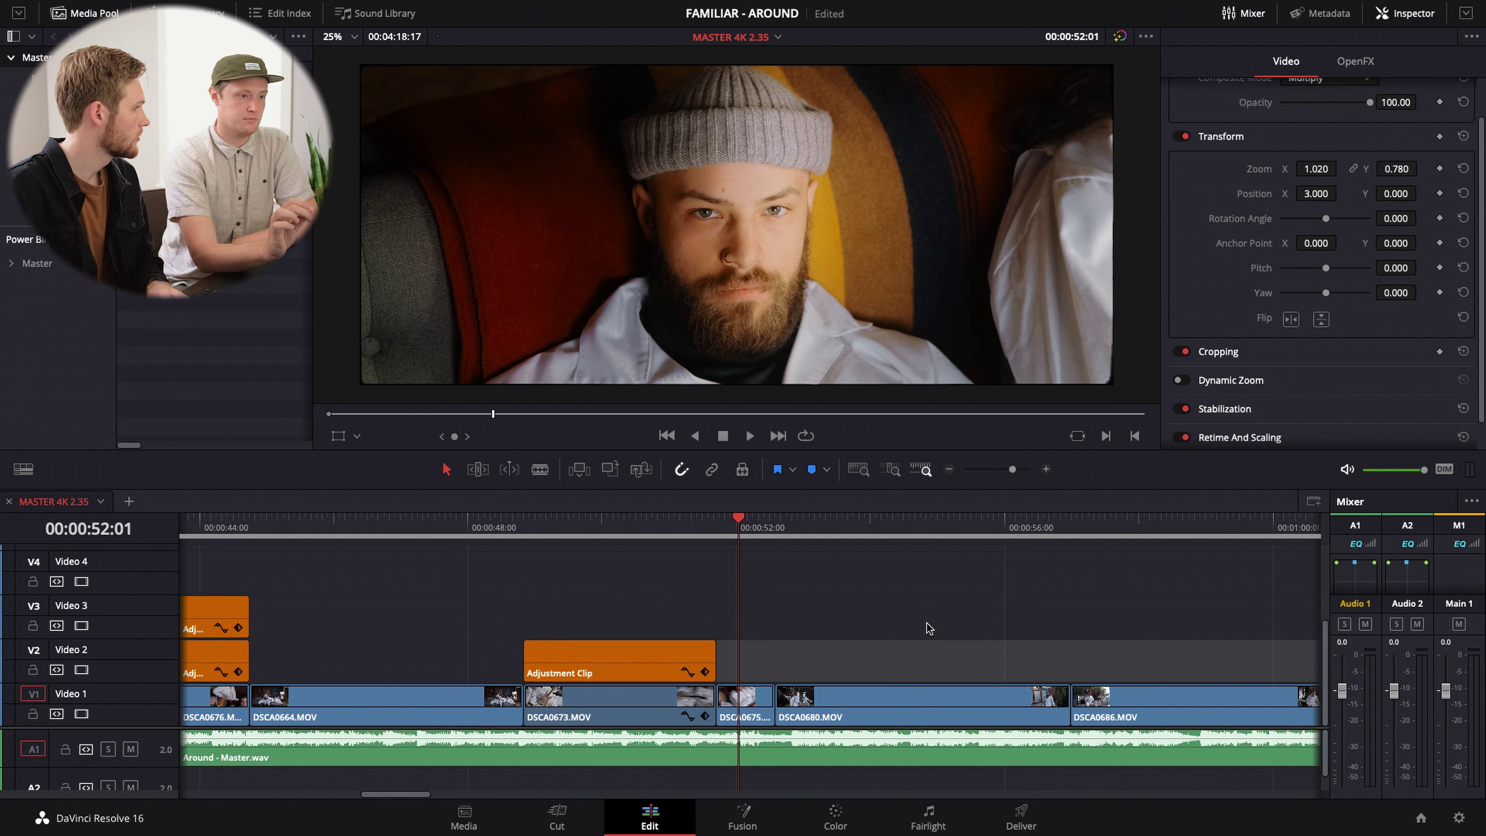
pyautogui.click(751, 707)
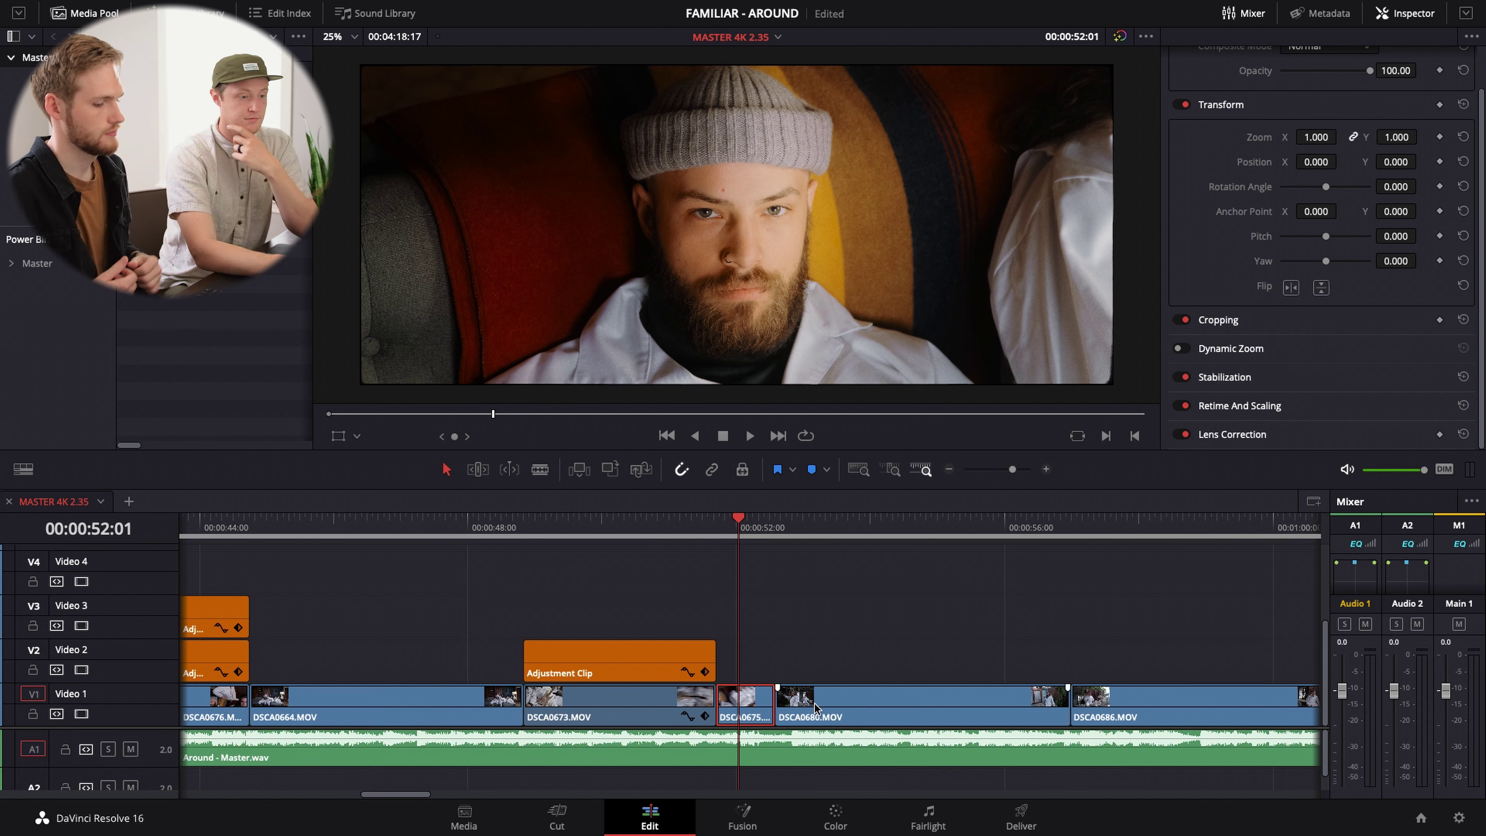
pyautogui.hotkey('ctrl', '-')
pyautogui.hotkey('ctrl', '-')
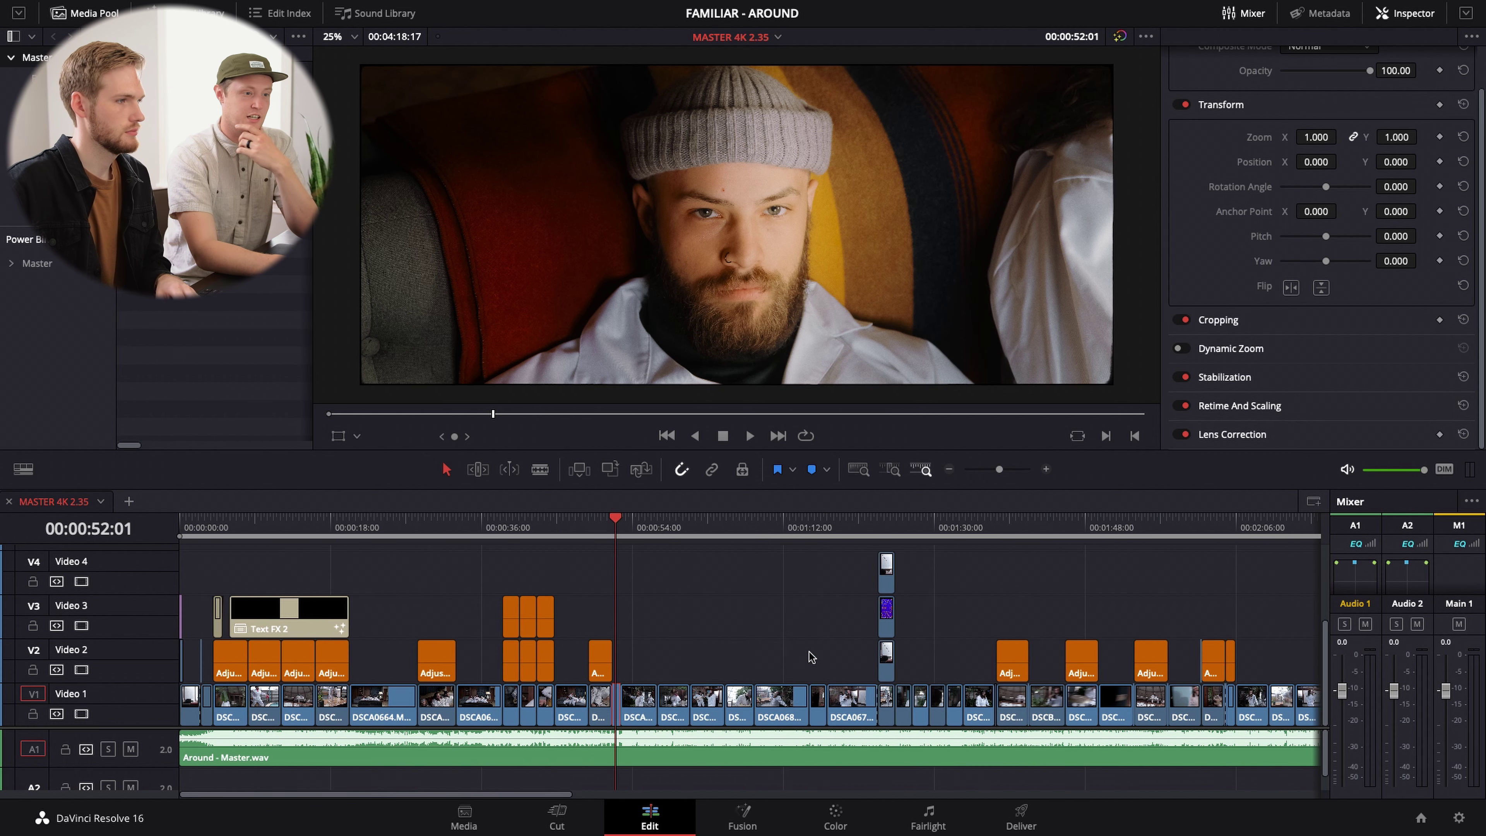
pyautogui.click(810, 655)
pyautogui.hotkey('ctrl', '-')
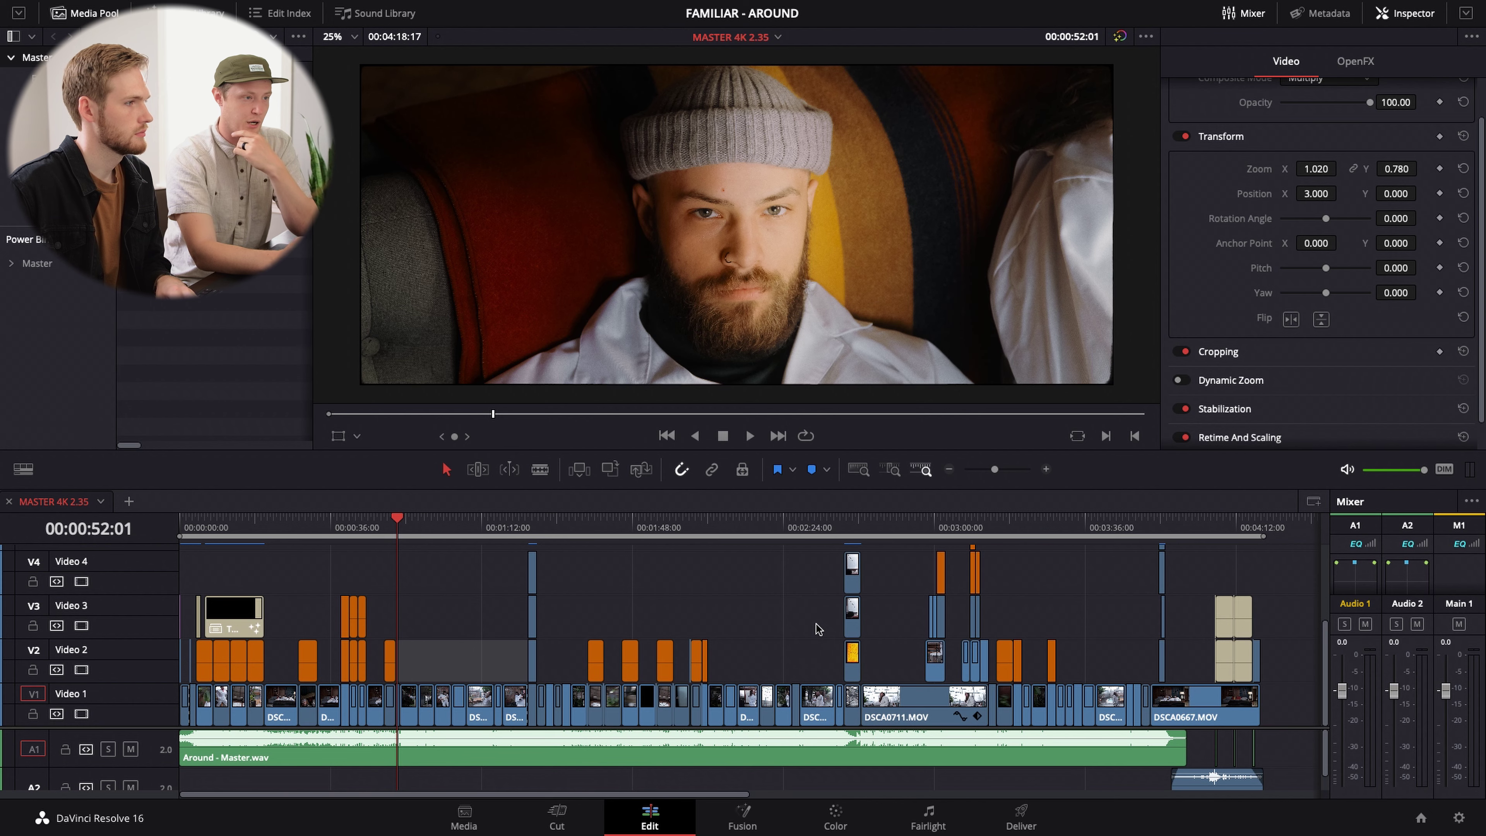
pyautogui.hotkey('ctrl', '=')
pyautogui.hotkey('ctrl', '=')
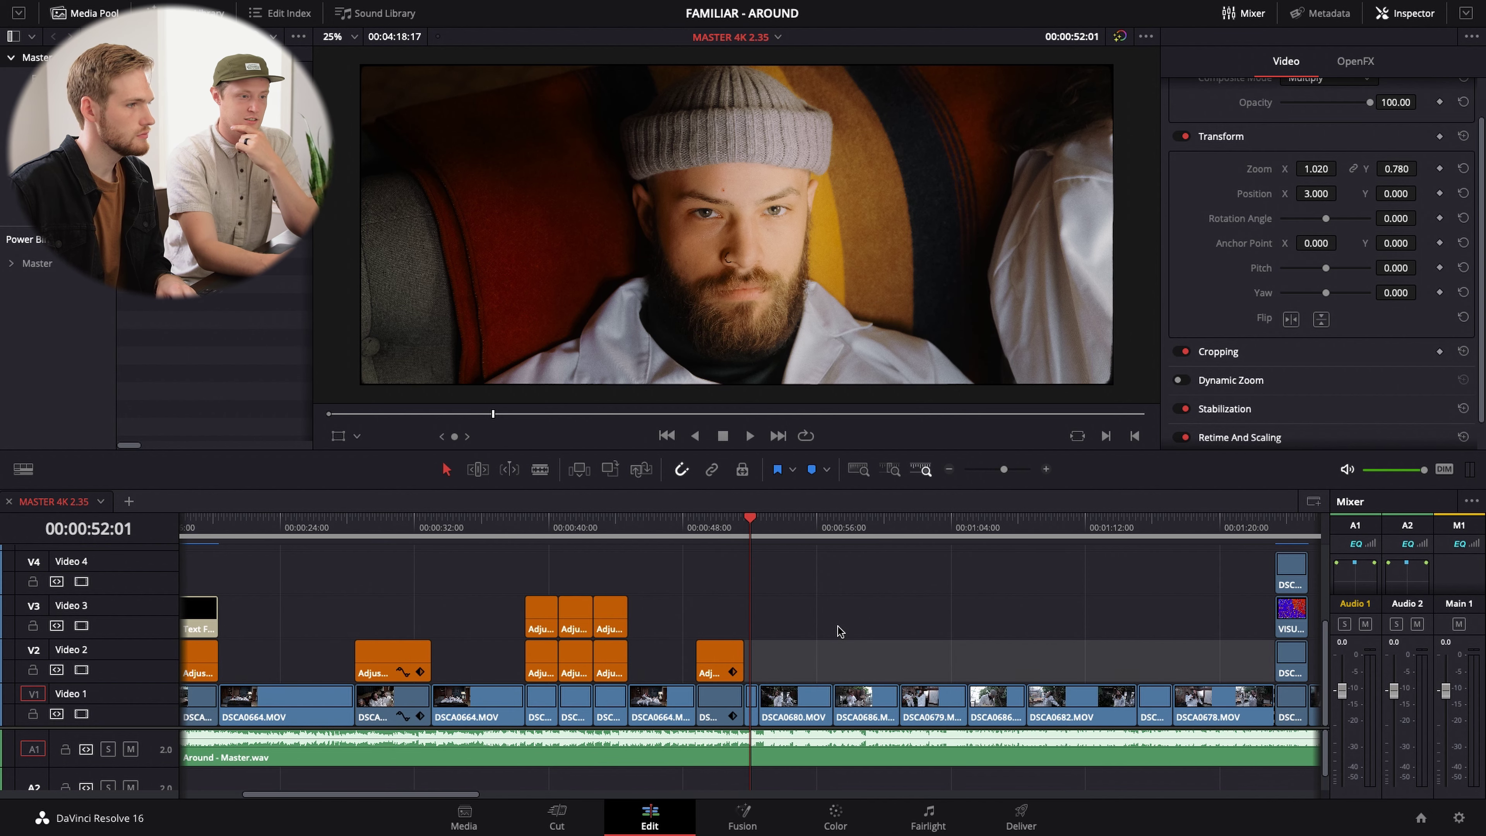
pyautogui.hotkey('ctrl', '-')
pyautogui.click(798, 618)
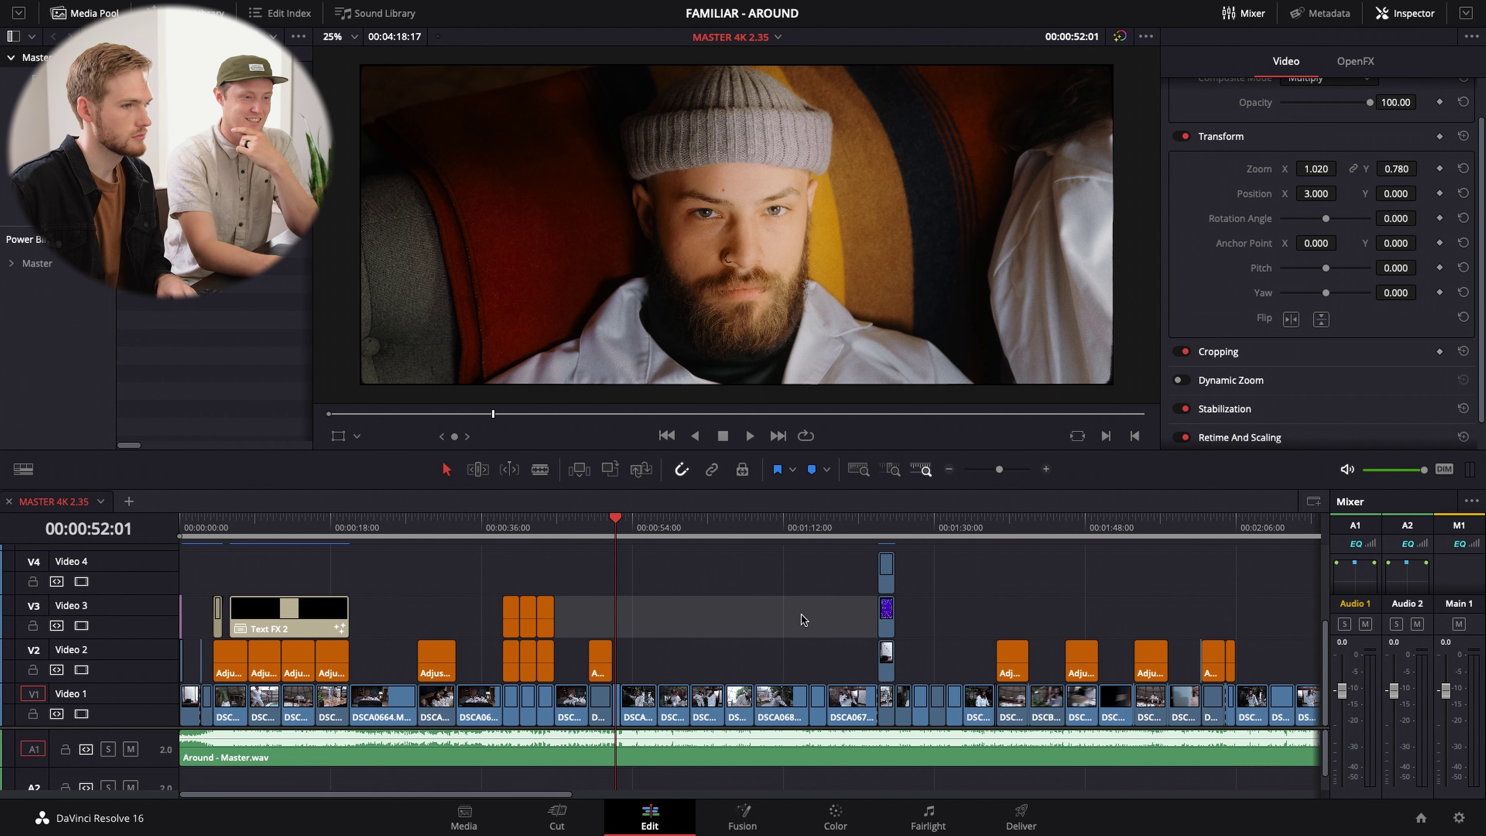
pyautogui.hotkey('ctrl', '-')
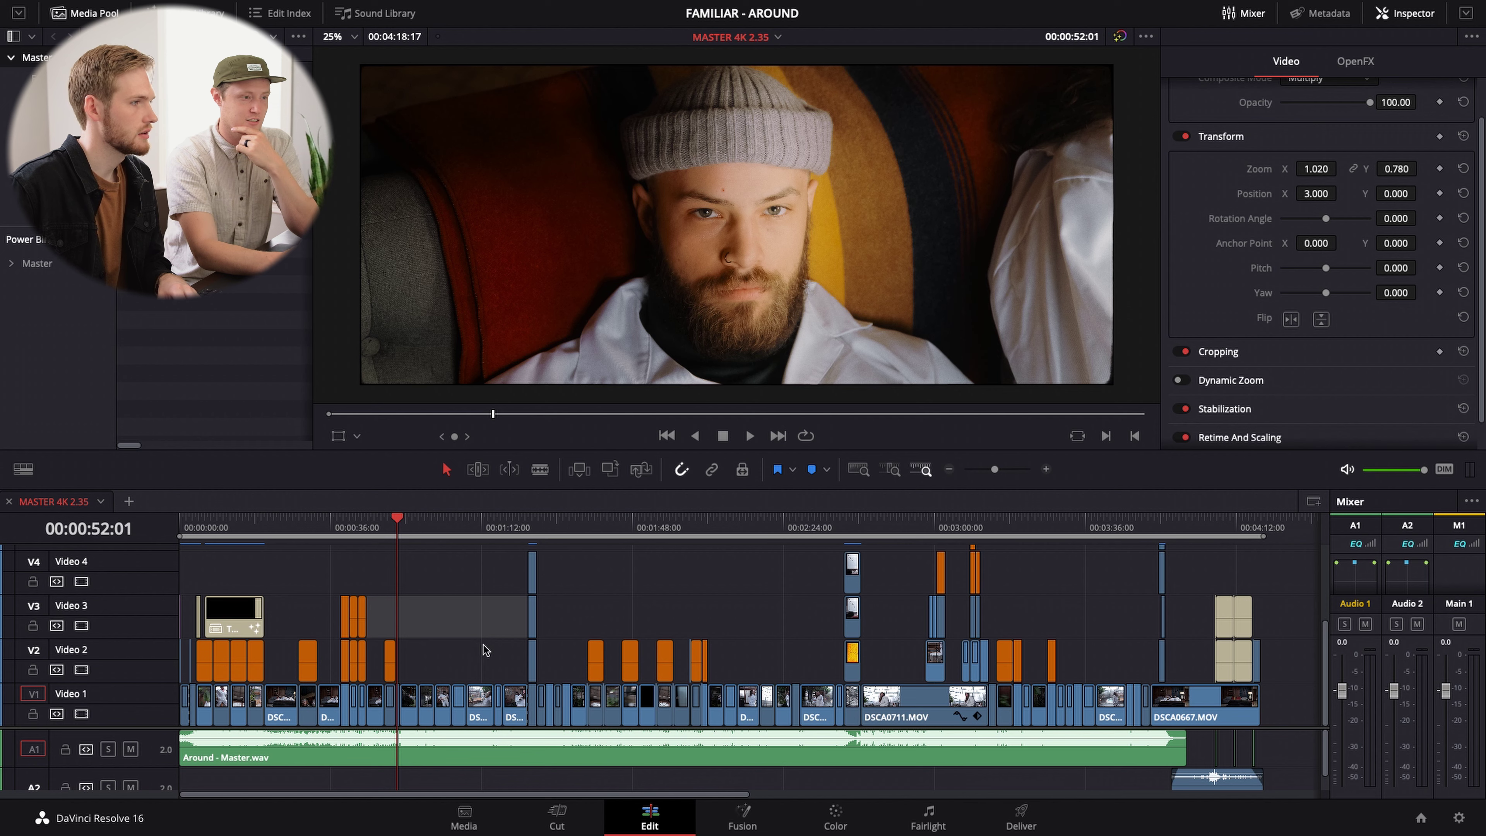
pyautogui.hotkey('ctrl', 'shift', 'a')
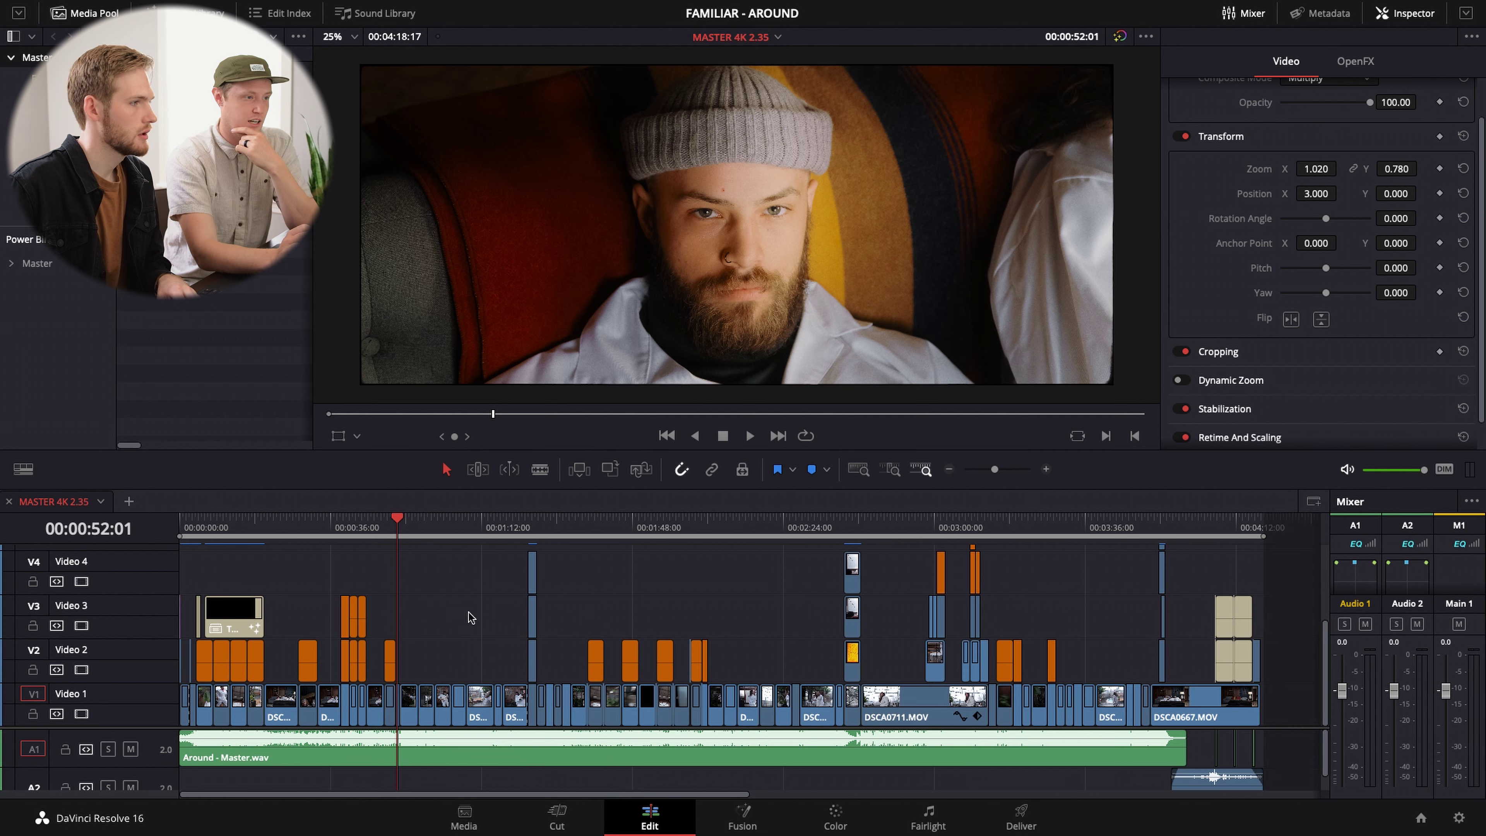
pyautogui.hotkey('ctrl', '=')
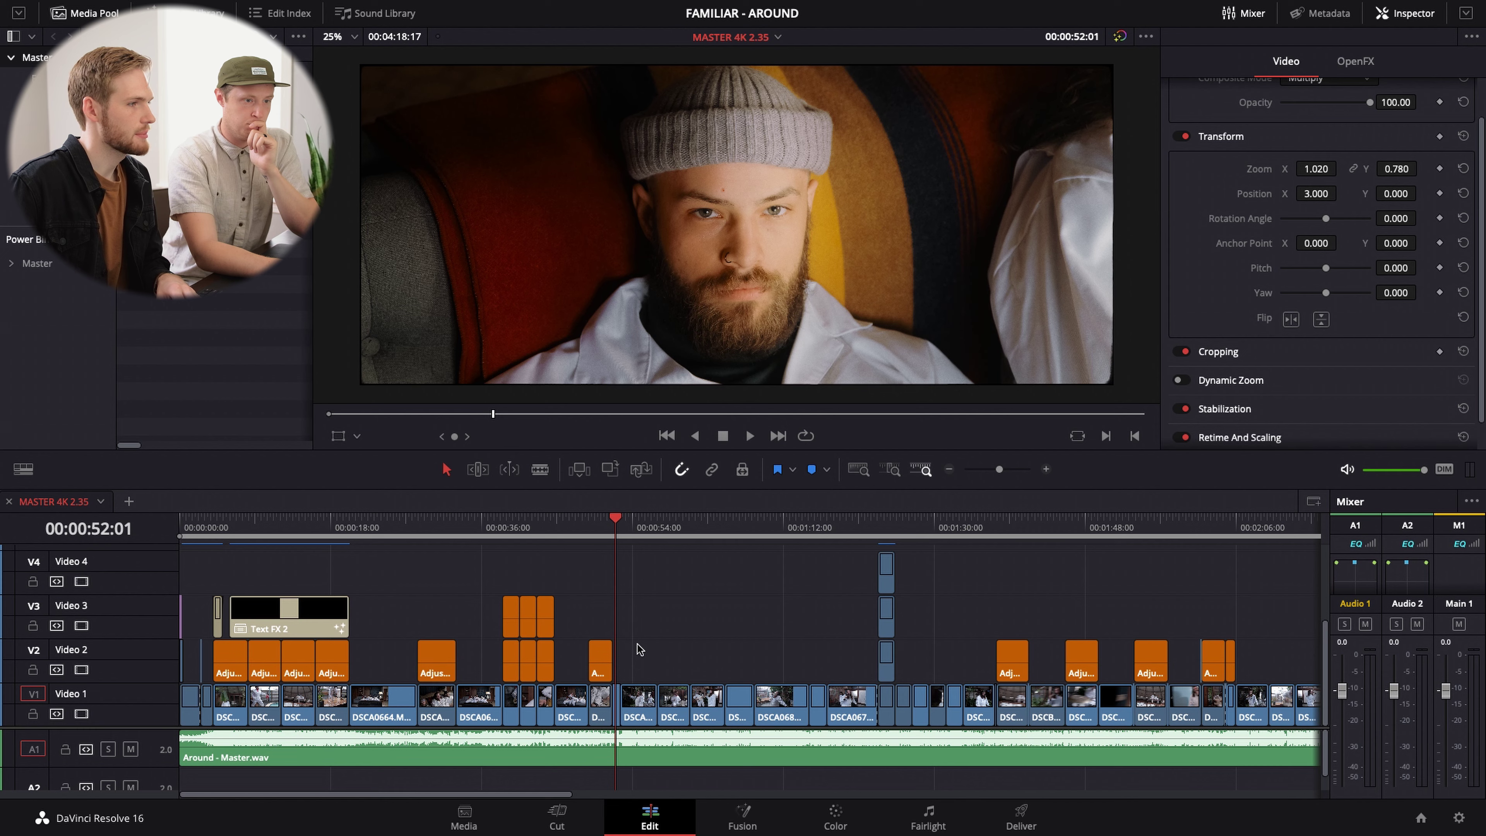
pyautogui.scroll(2, 544, 607)
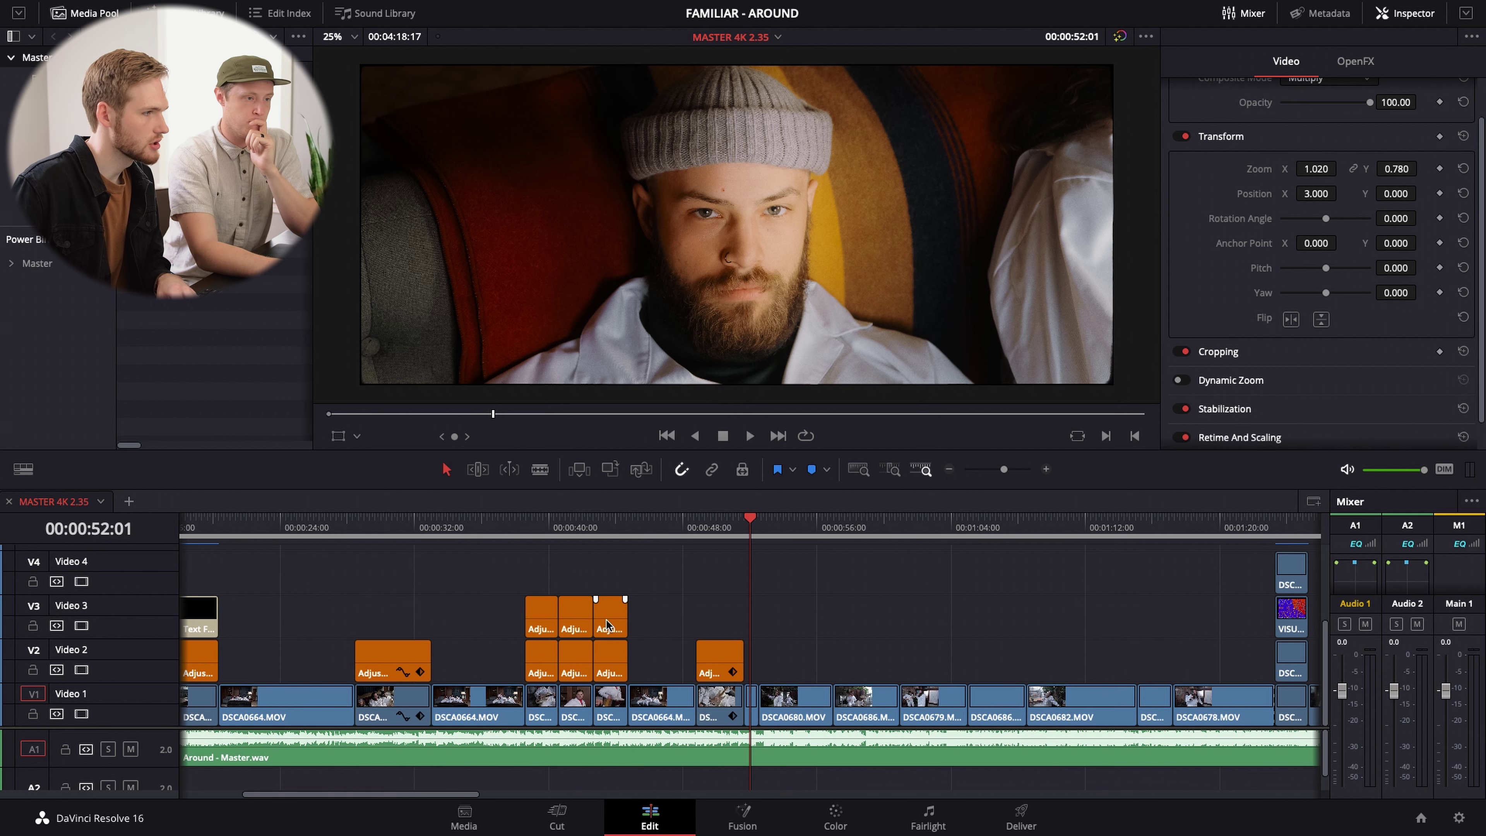
pyautogui.click(372, 532)
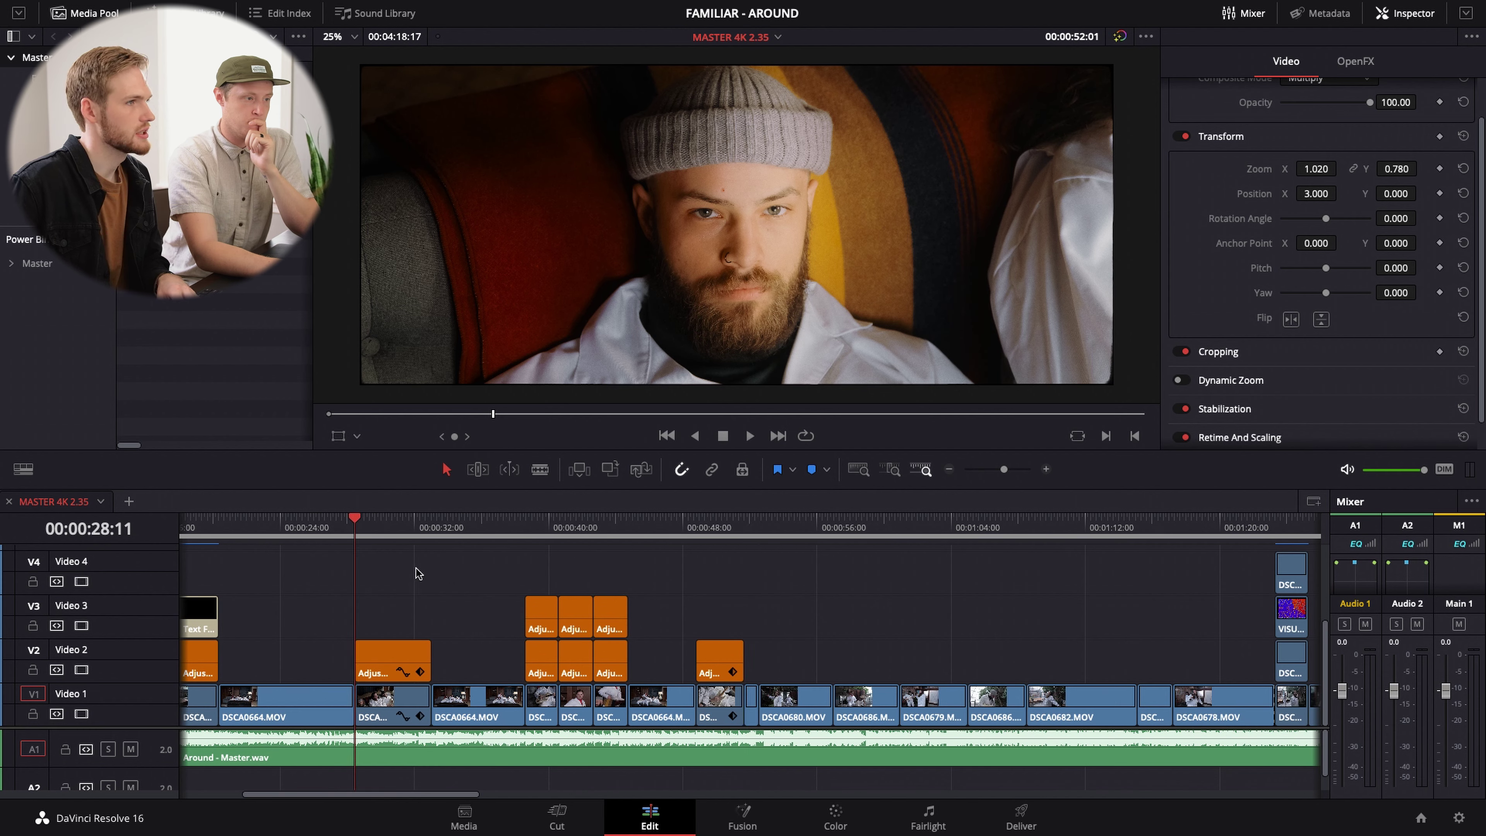
# - Select the Video 2 adjustment clip at 28:11 and play the section under it twice
pyautogui.click(400, 705)
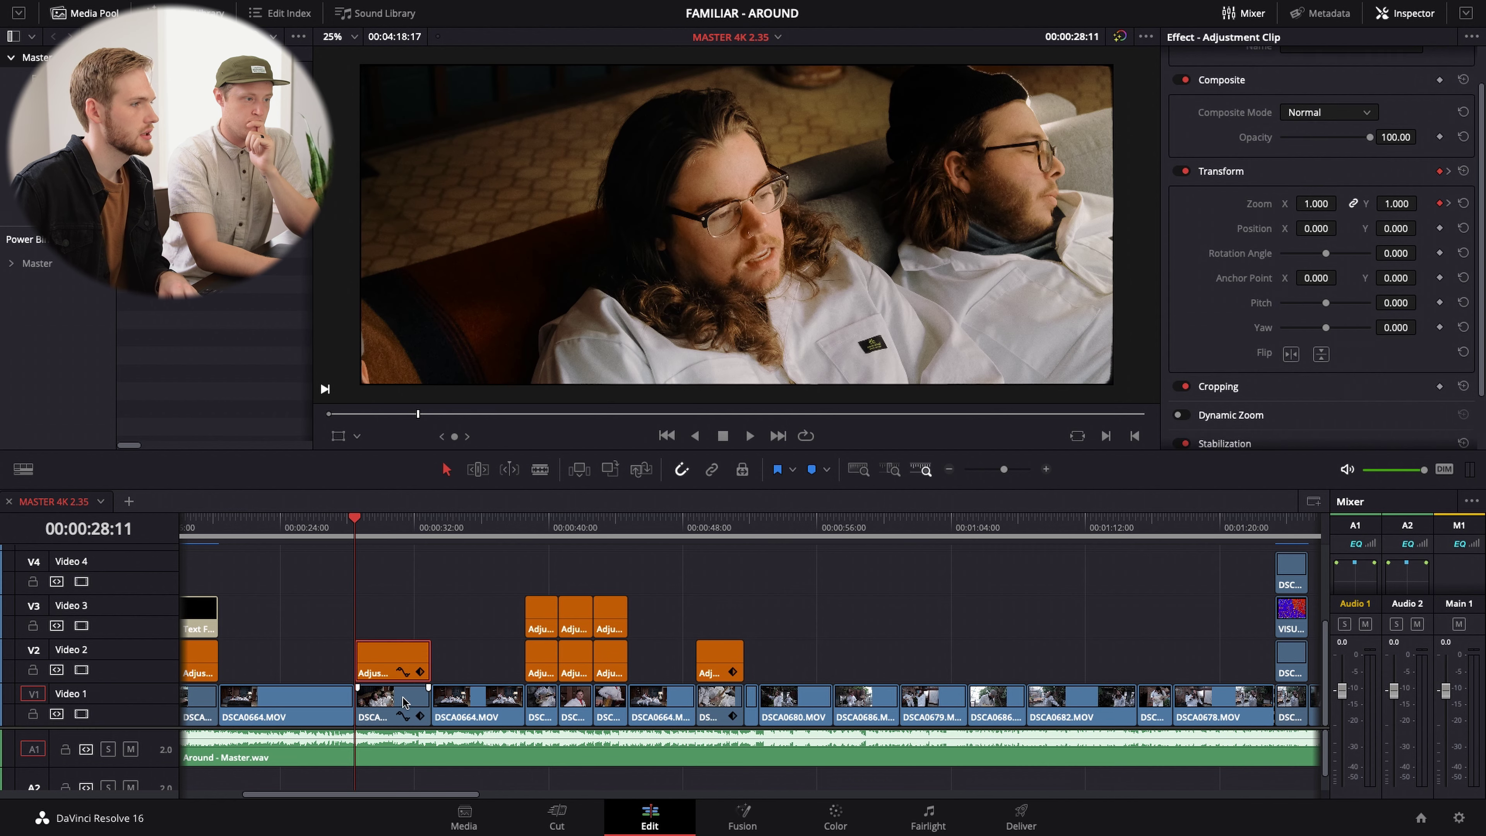
pyautogui.click(413, 608)
pyautogui.click(401, 663)
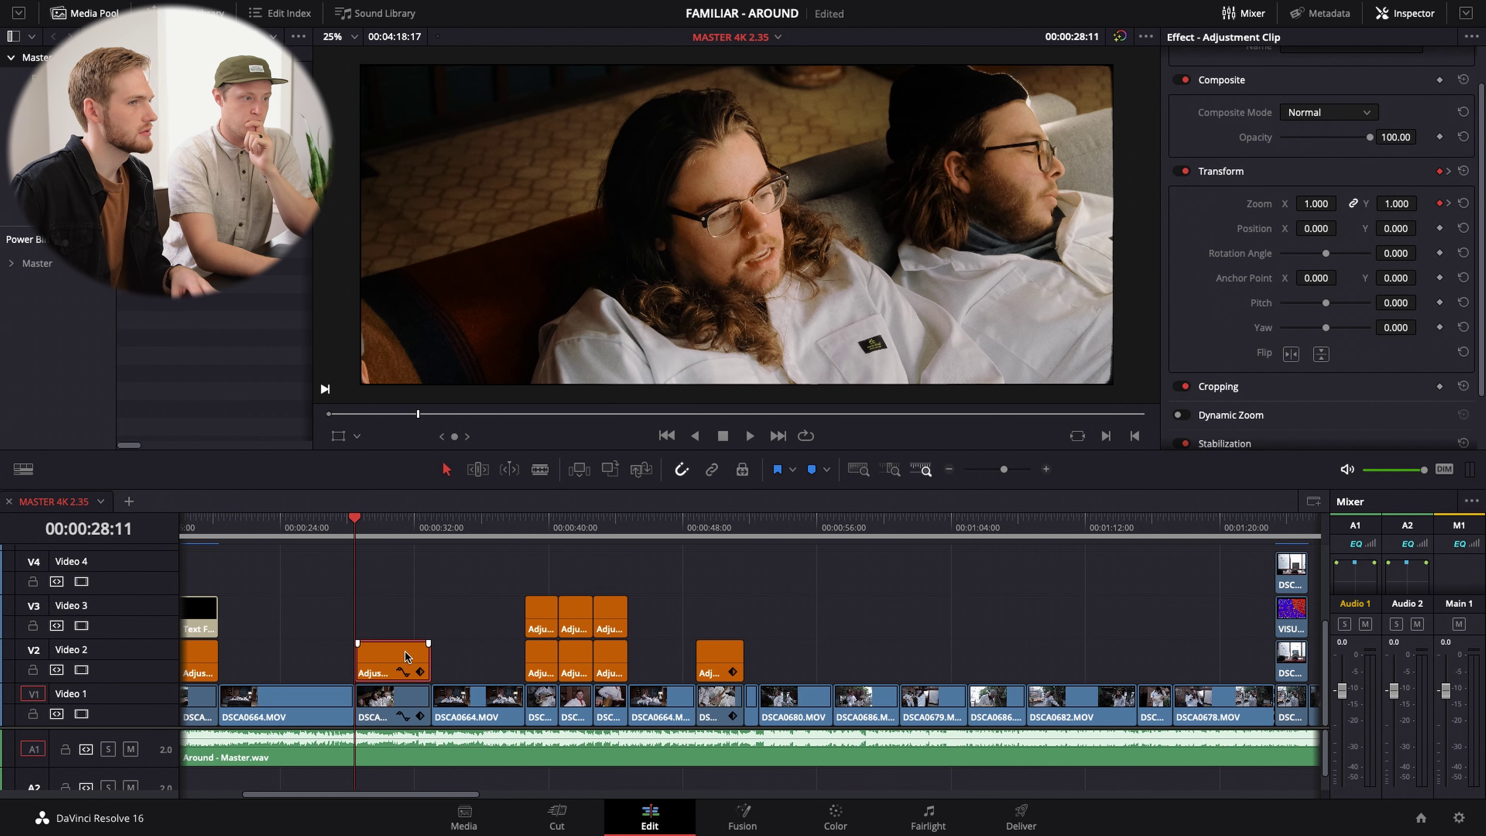
pyautogui.press('space')
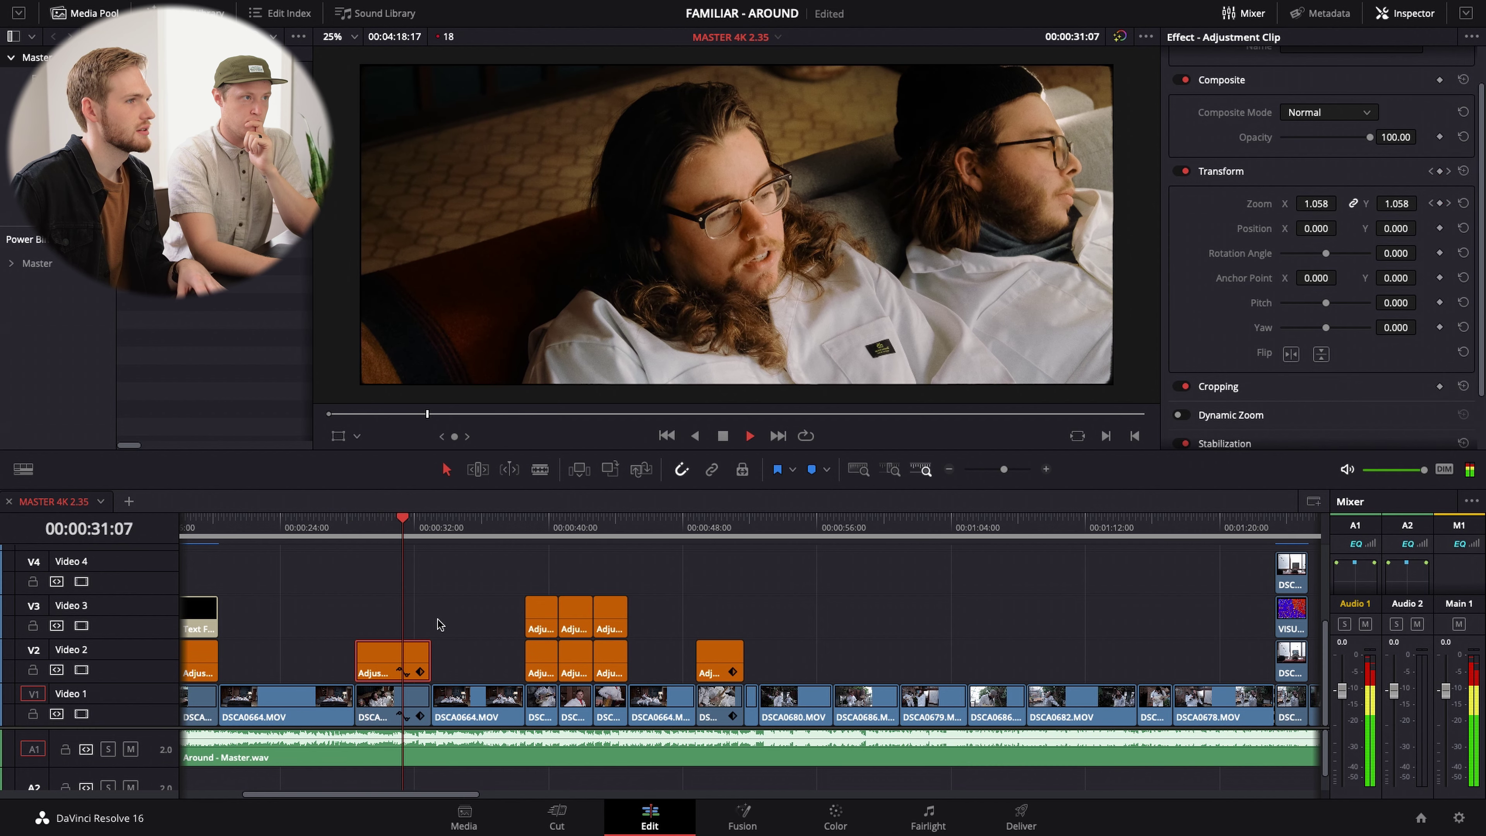
pyautogui.press('space')
pyautogui.click(354, 532)
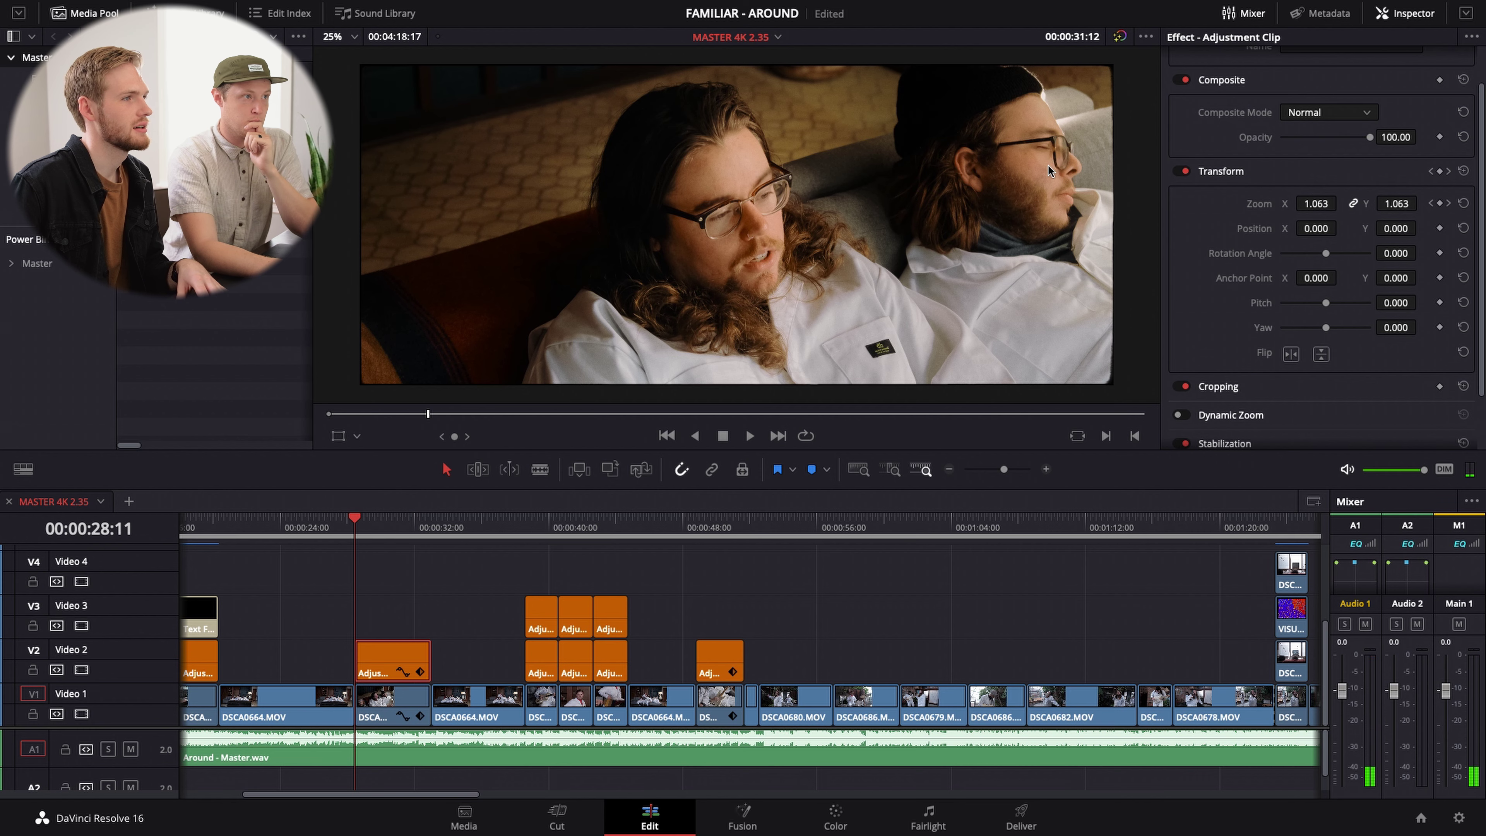
pyautogui.press('space')
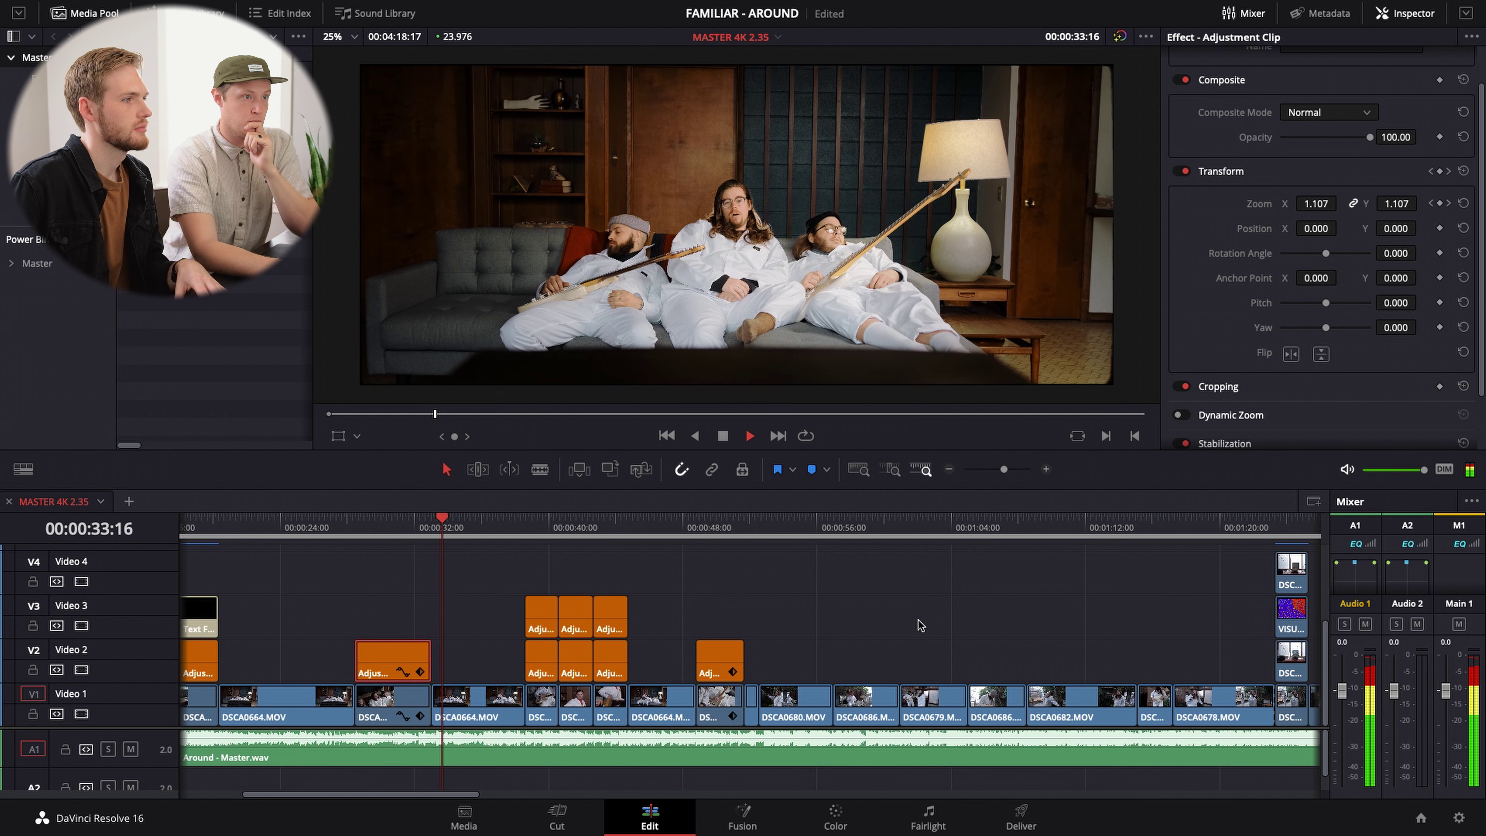
pyautogui.press('space')
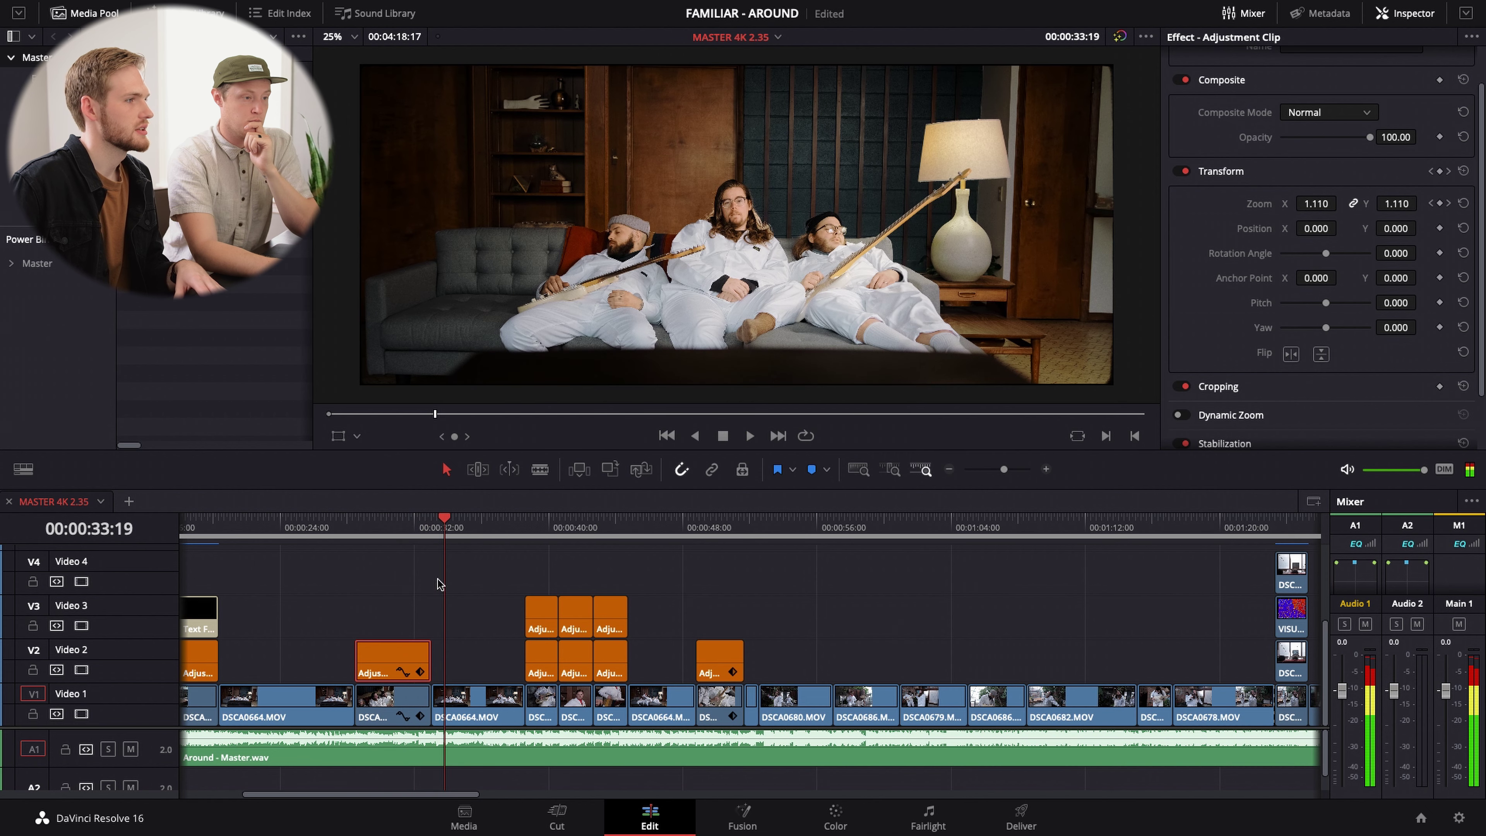
pyautogui.click(356, 525)
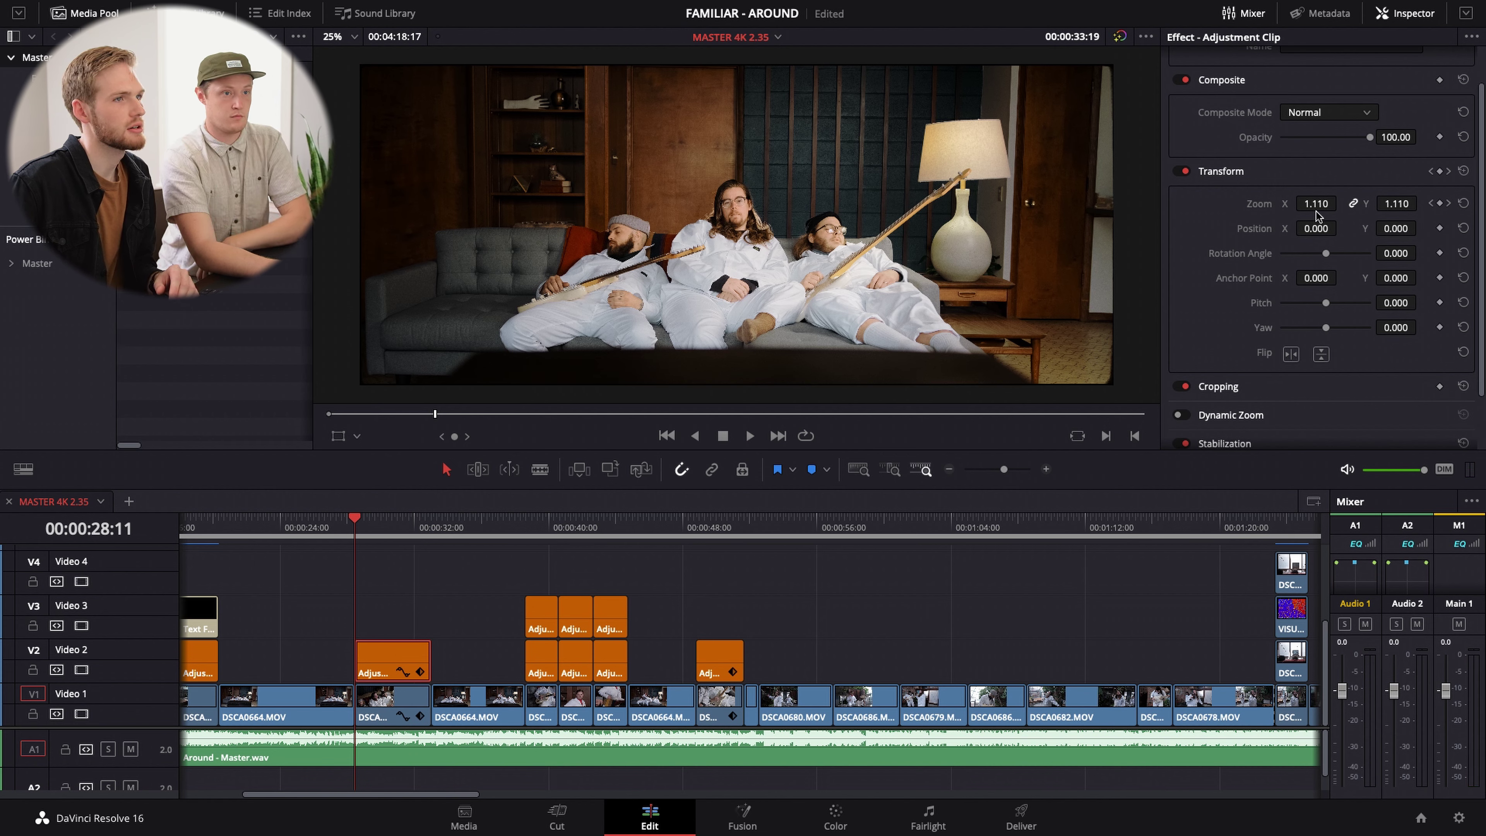
# - Compare the wide sofa shot and the close-up frame by frame around 33:01
pyautogui.click(431, 524)
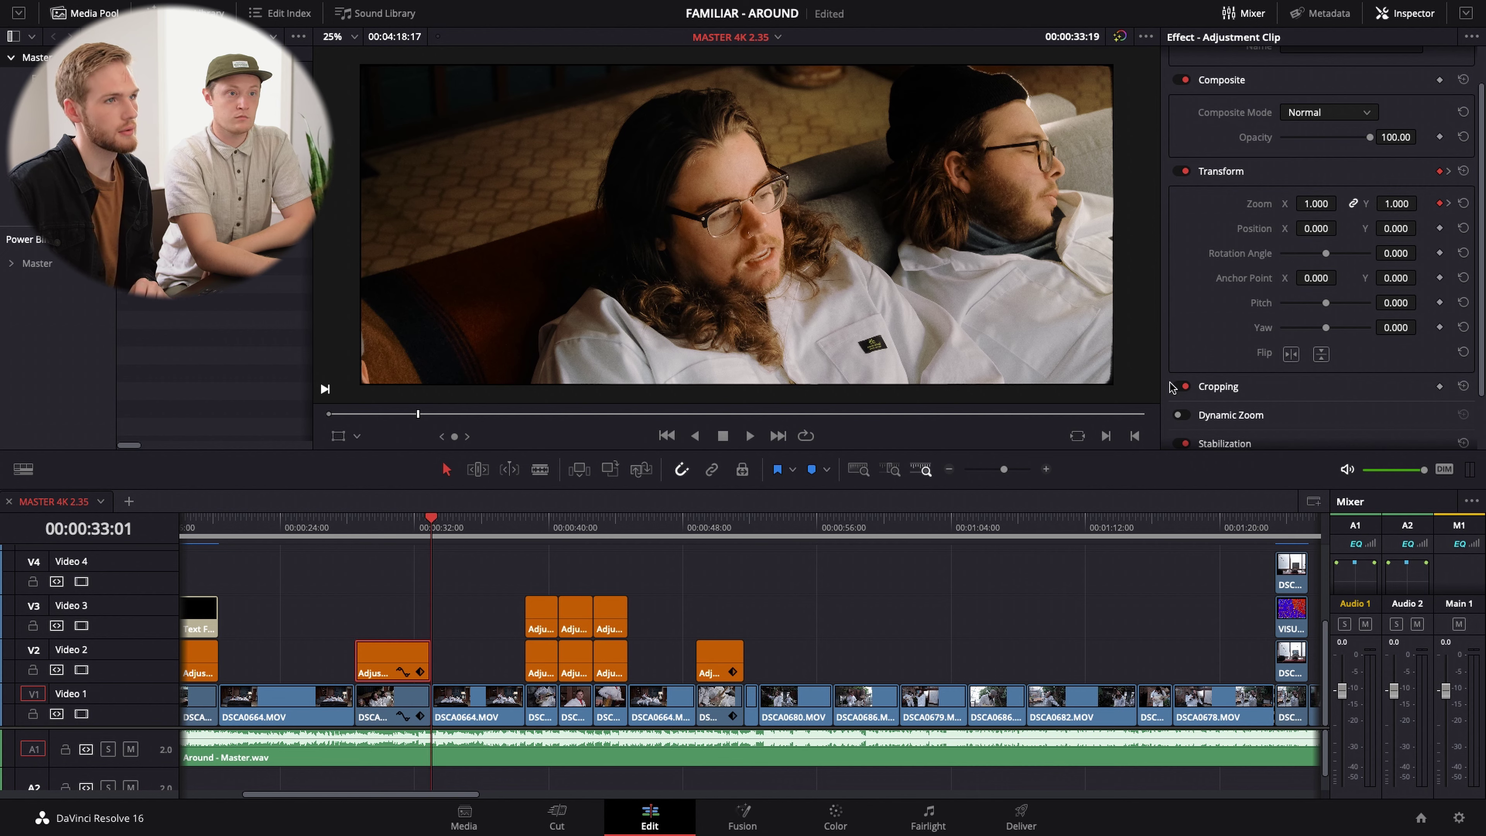
pyautogui.click(415, 525)
pyautogui.click(427, 526)
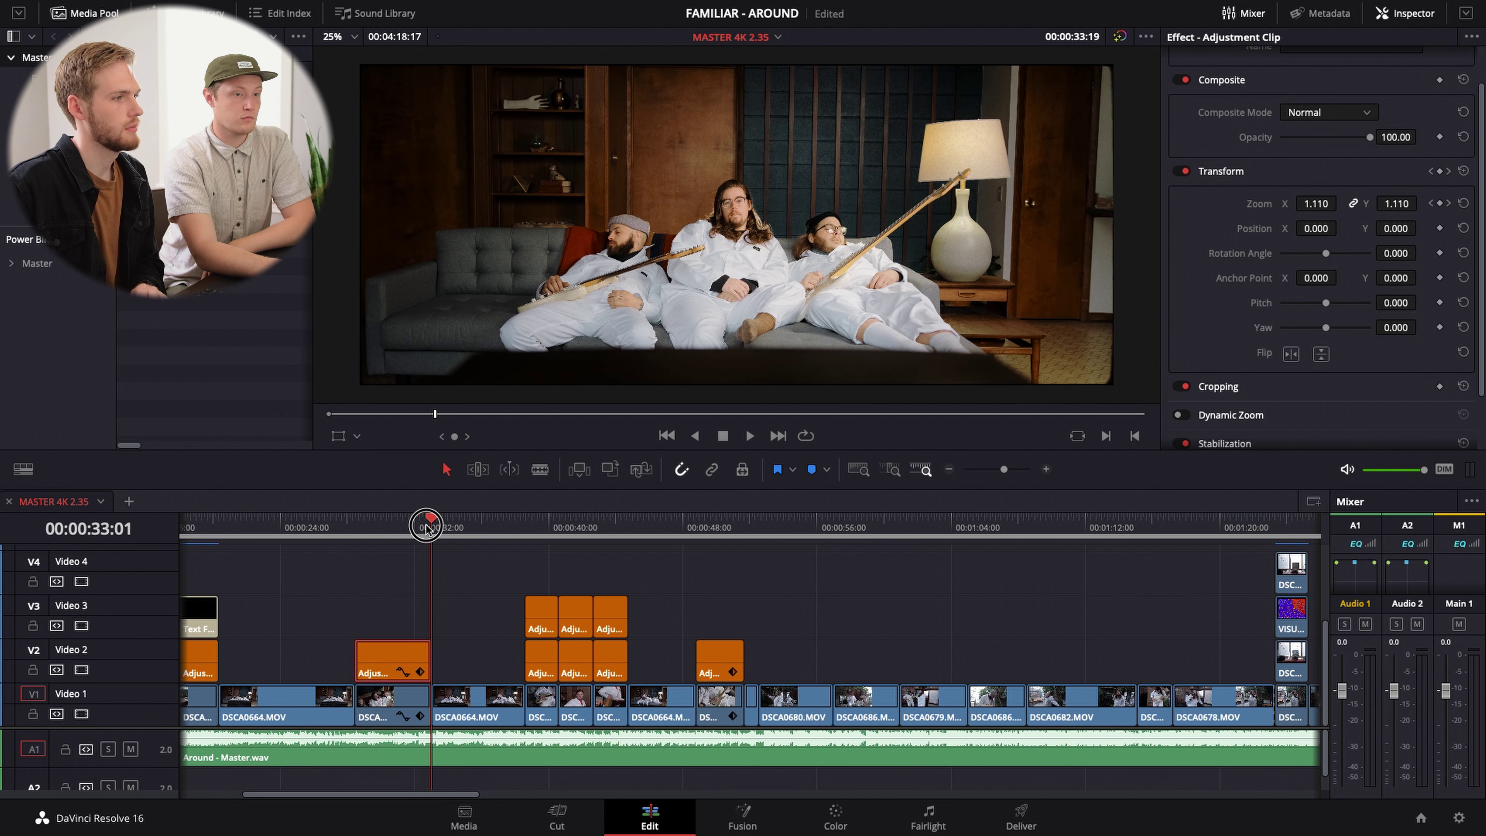
pyautogui.press('Left')
pyautogui.press('Right')
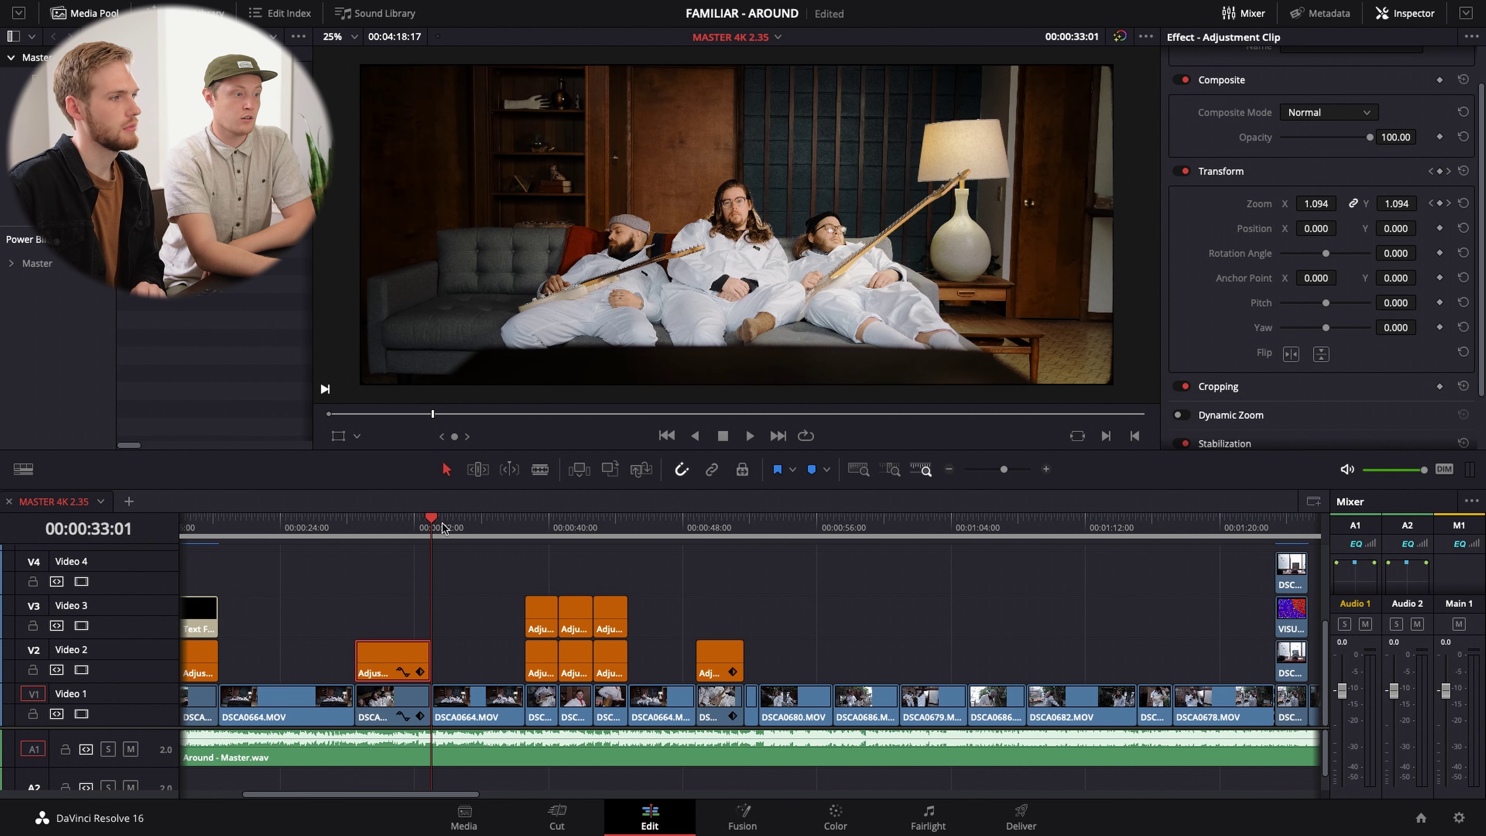
pyautogui.press('Left')
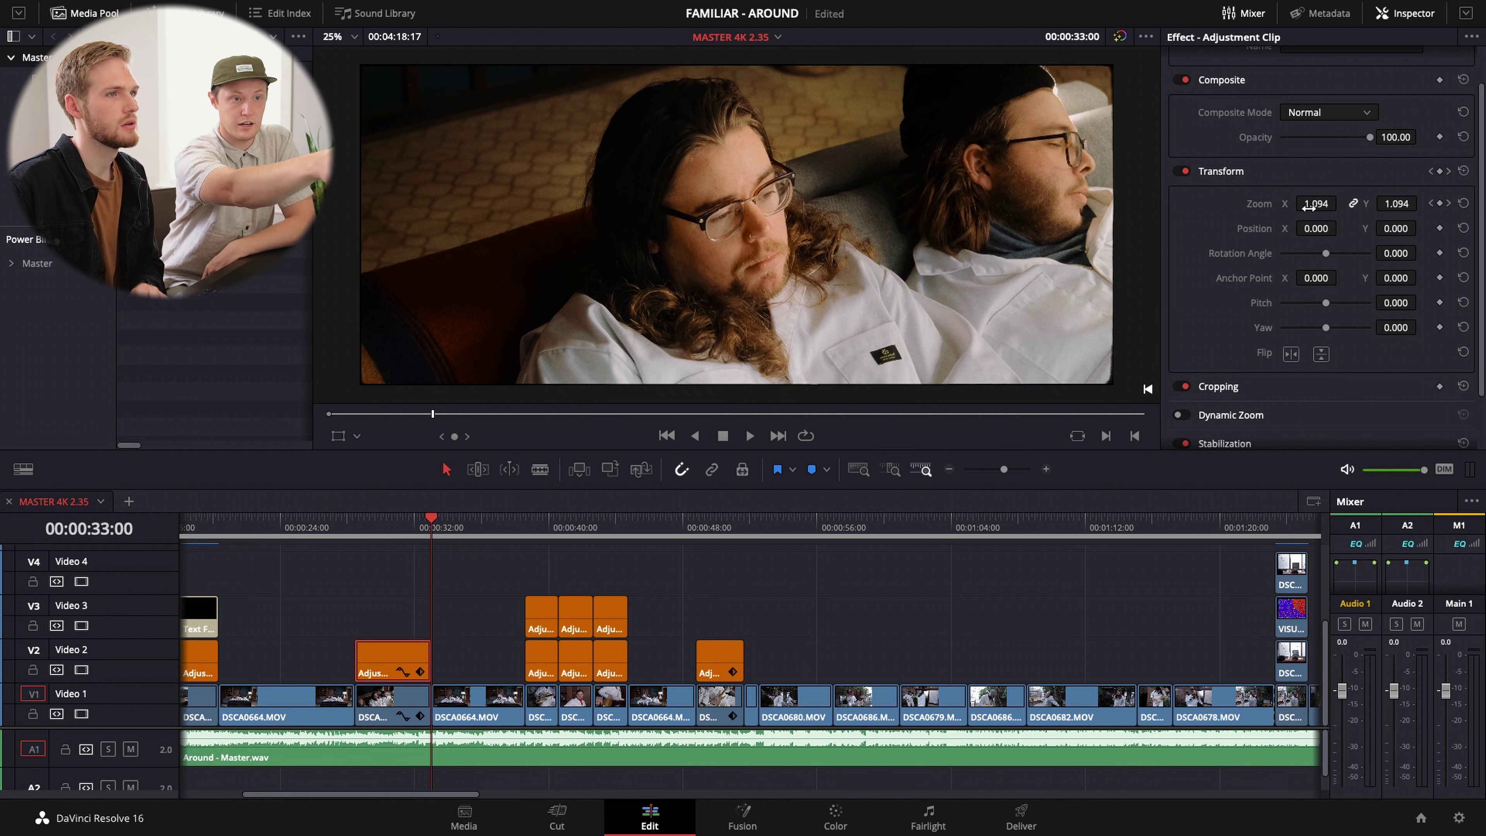
# - Jump to the next zoom keyframe at 00:01:00:23, zoom out and deselect the clip
pyautogui.click(1448, 203)
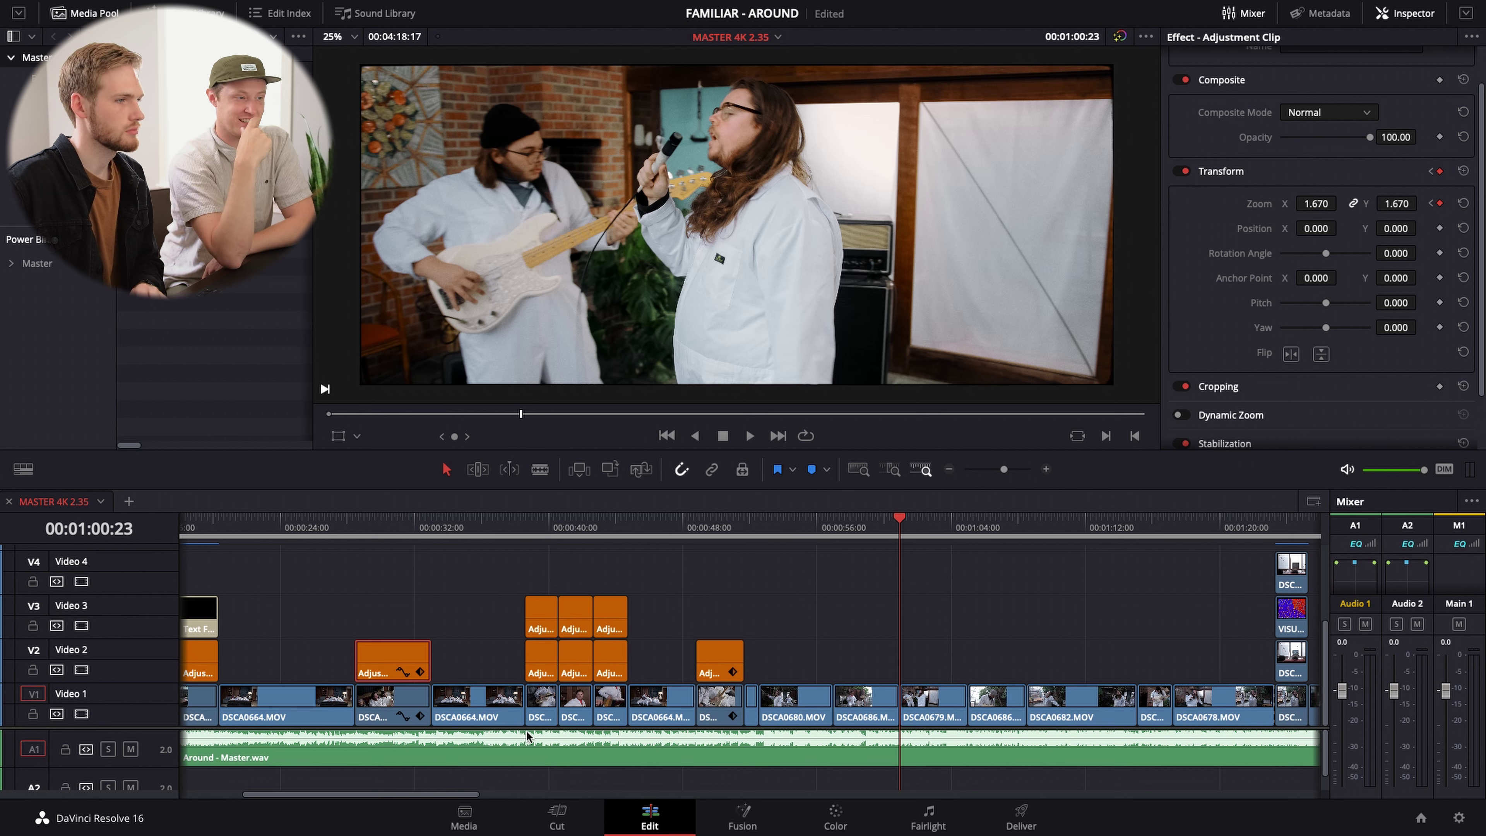
pyautogui.scroll(-2, 717, 708)
pyautogui.click(627, 618)
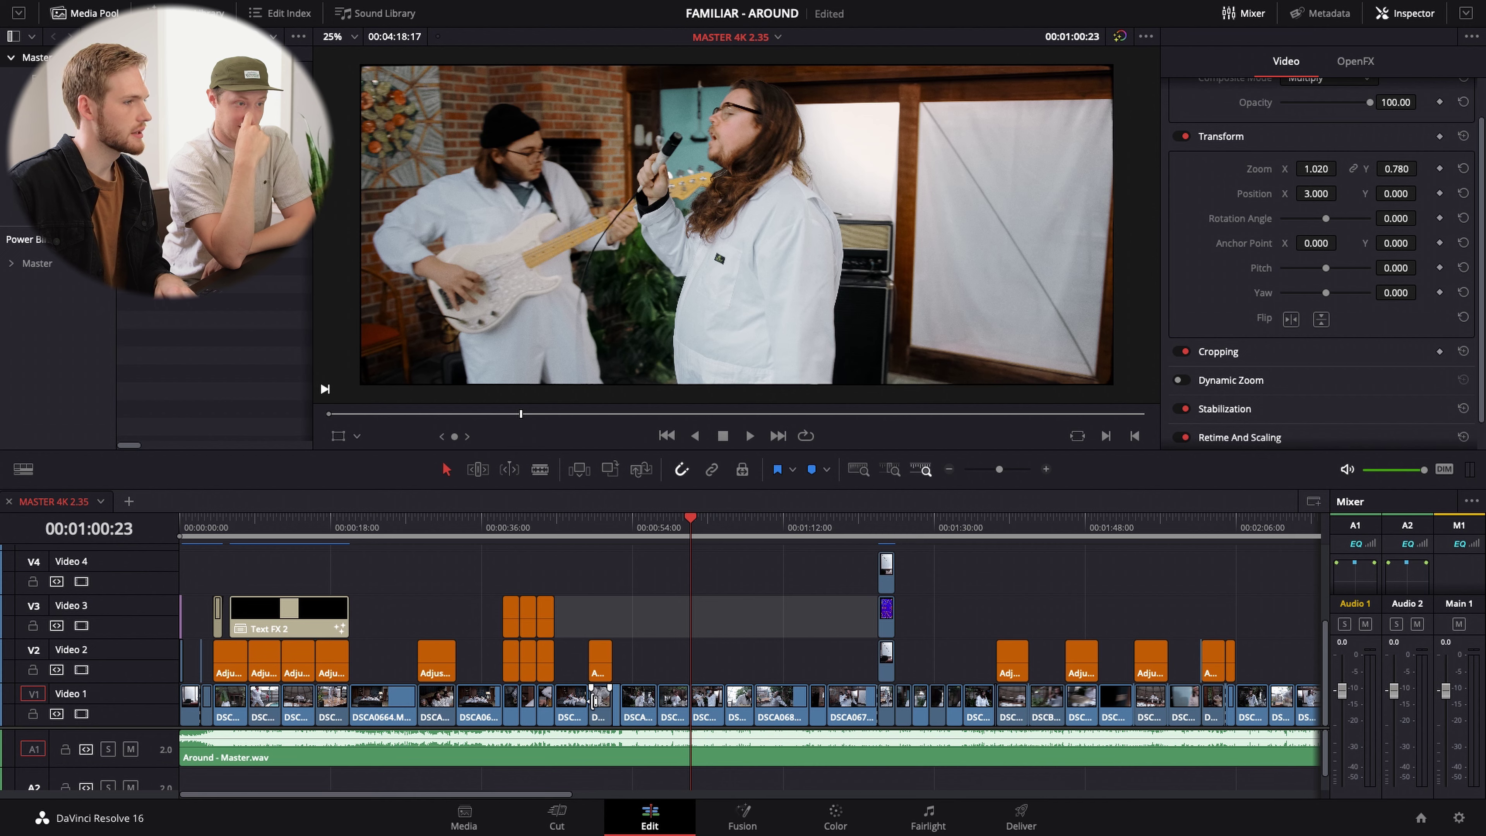
pyautogui.click(589, 530)
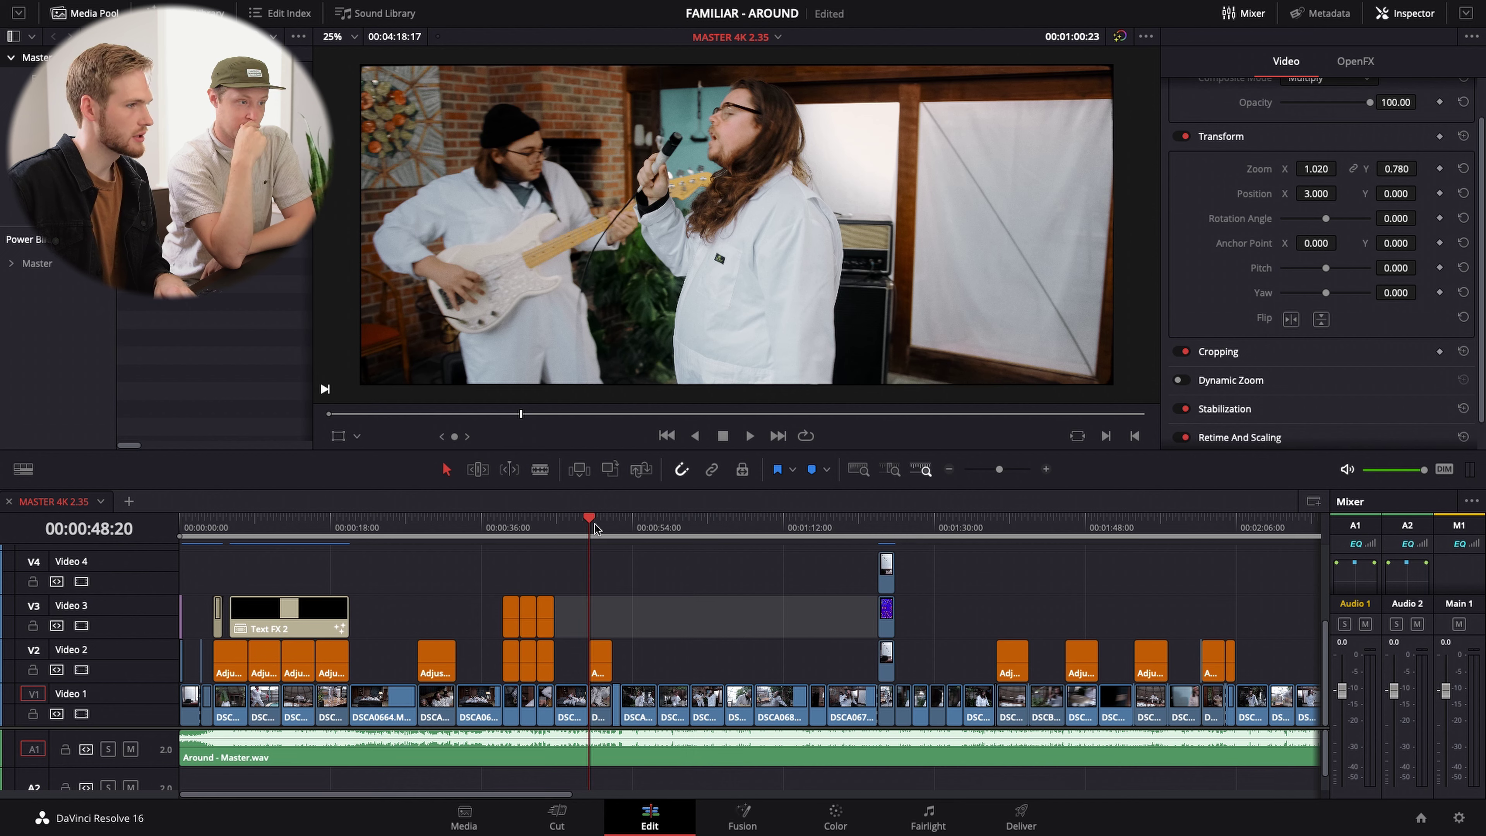
pyautogui.click(600, 699)
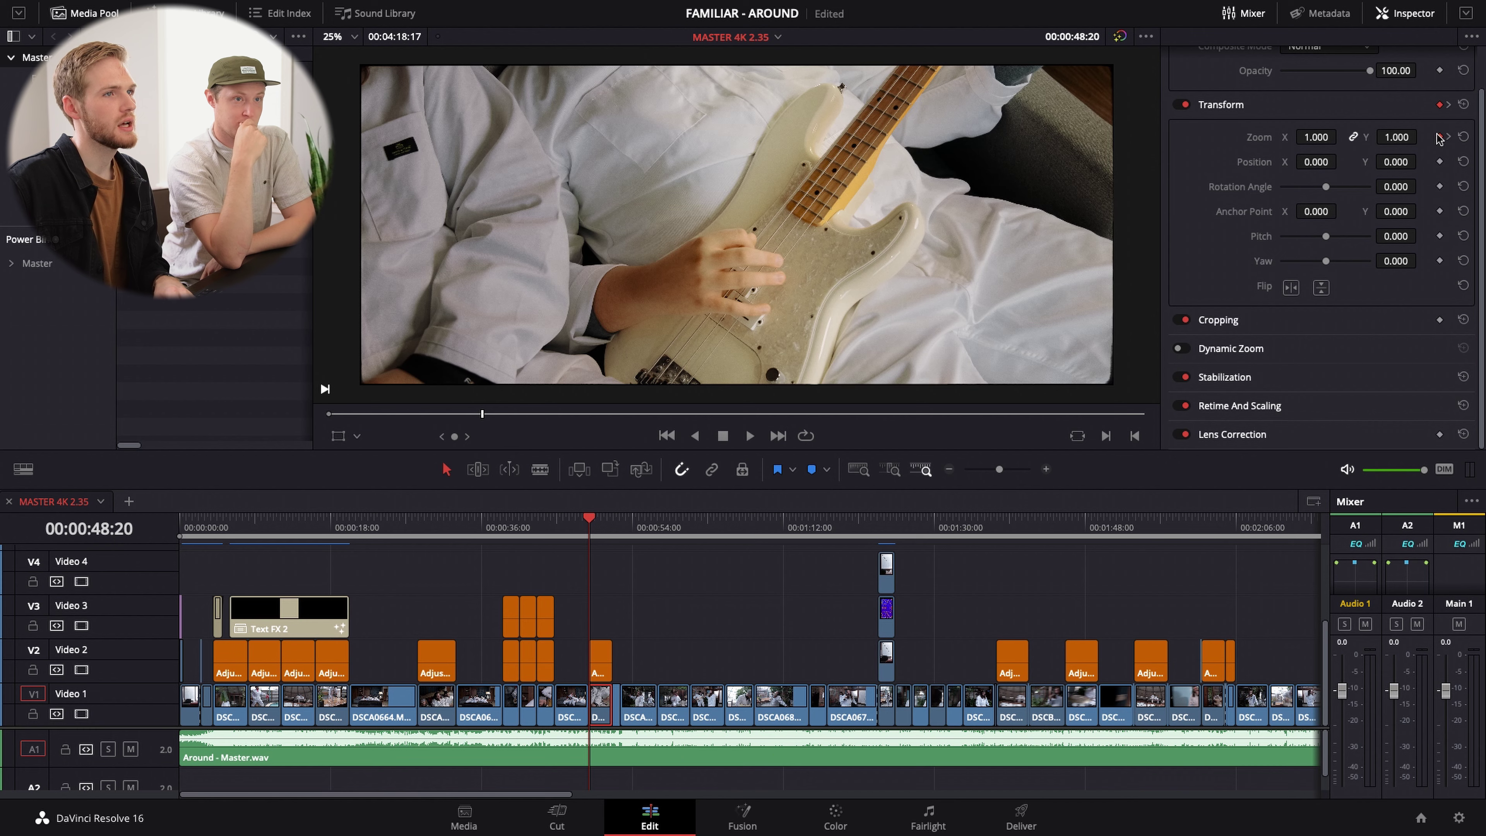
pyautogui.hotkey('ctrl', '=')
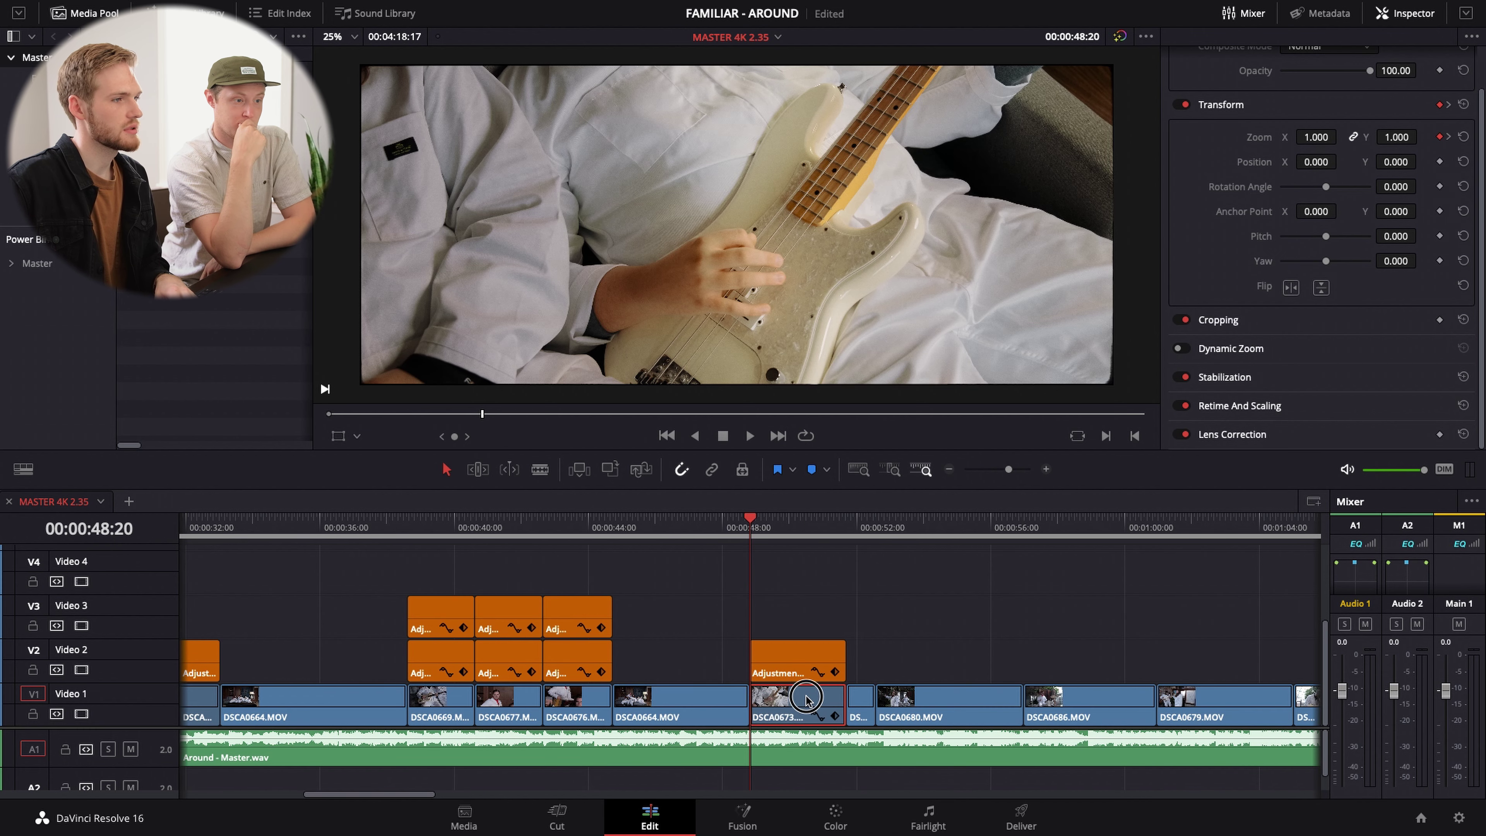
pyautogui.hotkey('ctrl', '-')
pyautogui.hotkey('ctrl', '-')
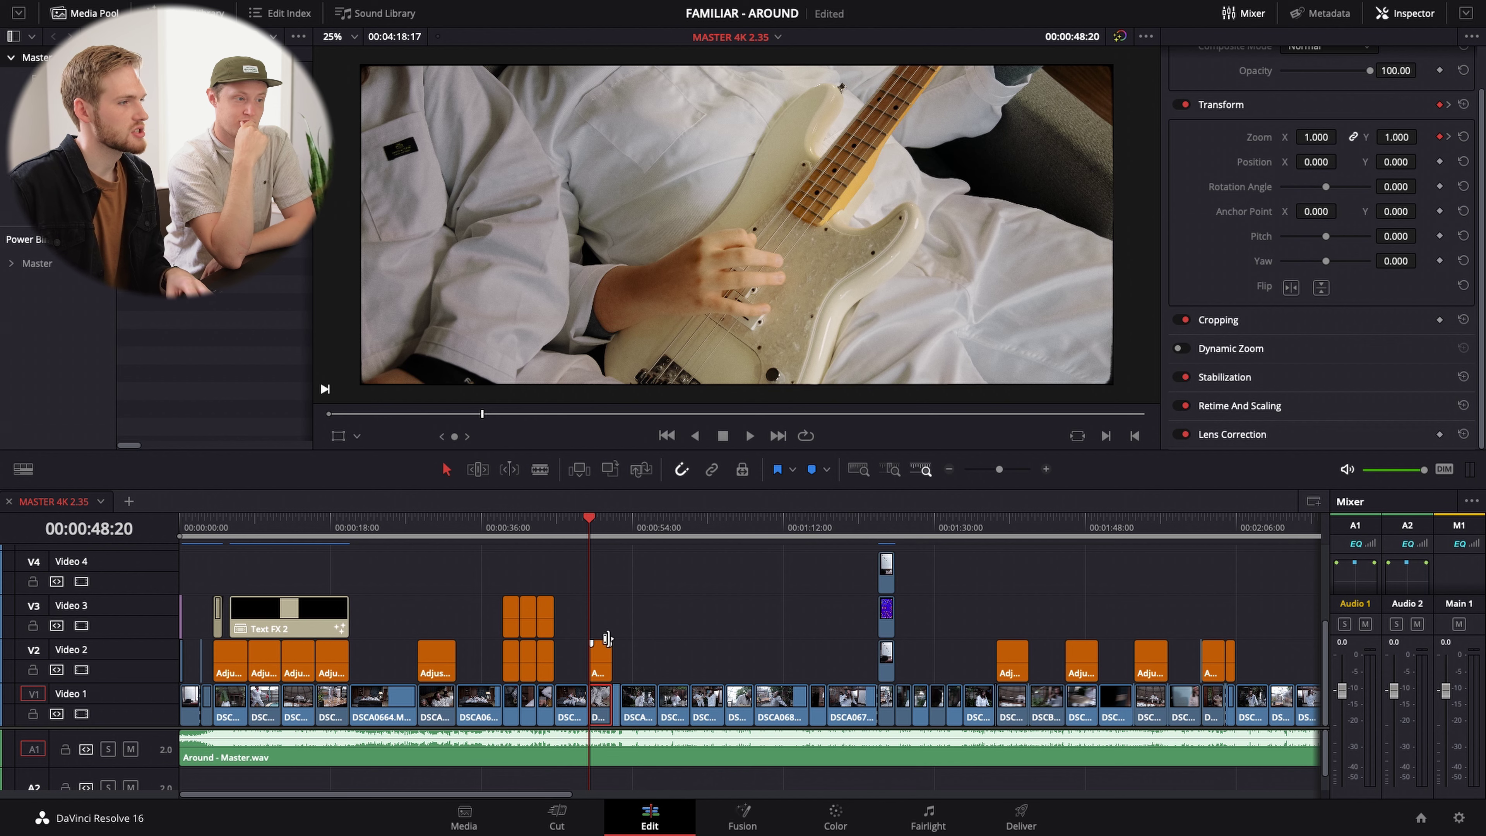
pyautogui.click(600, 656)
pyautogui.scroll(2, 570, 636)
pyautogui.moveTo(600, 711); pyautogui.dragTo(602, 592)
pyautogui.hotkey('ctrl', '=')
pyautogui.hotkey('ctrl', '=')
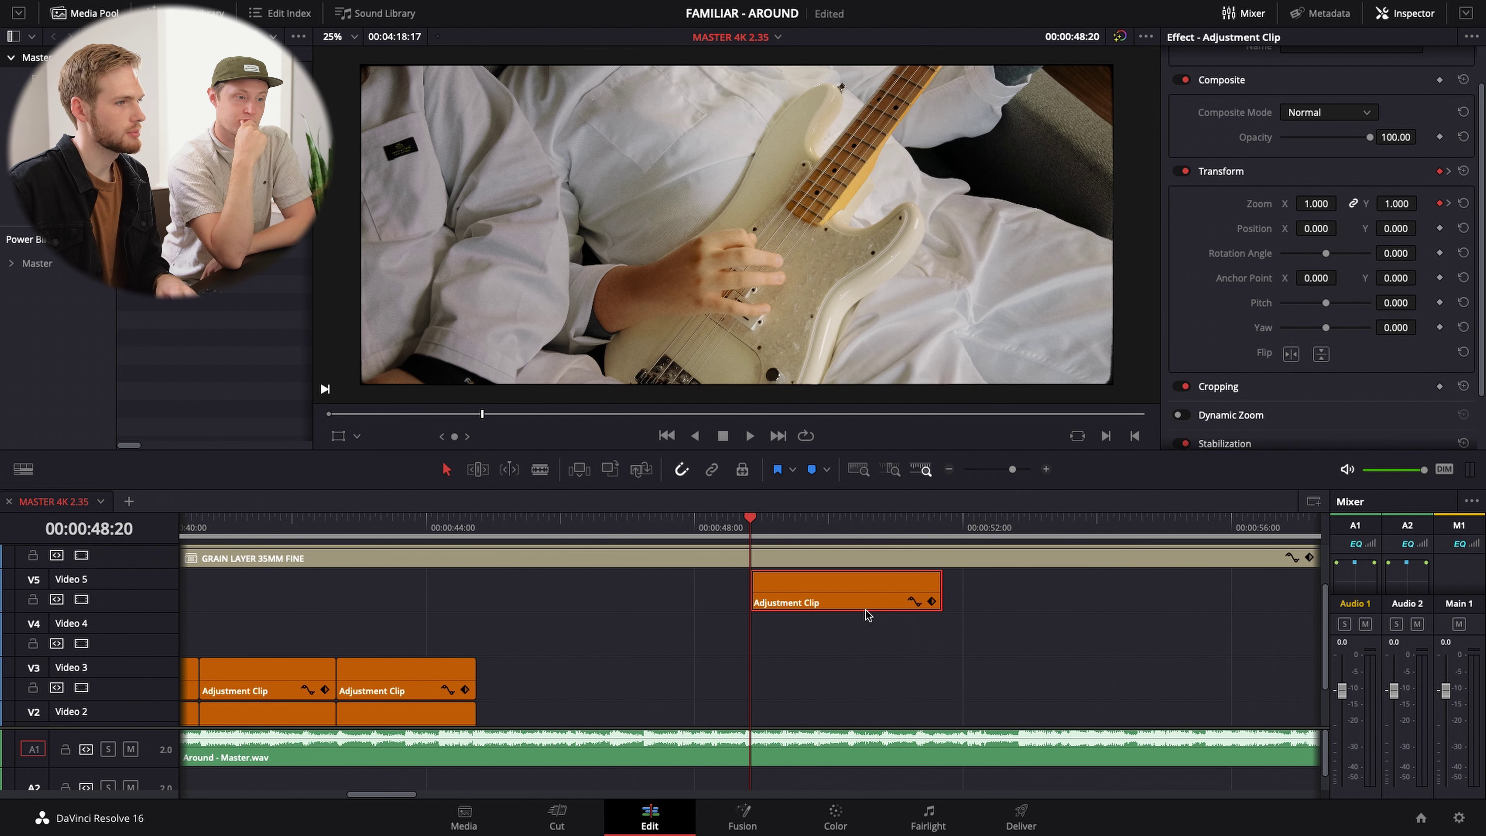
pyautogui.moveTo(939, 585); pyautogui.dragTo(1182, 586)
pyautogui.hotkey('ctrl', '-')
pyautogui.hotkey('ctrl', '-')
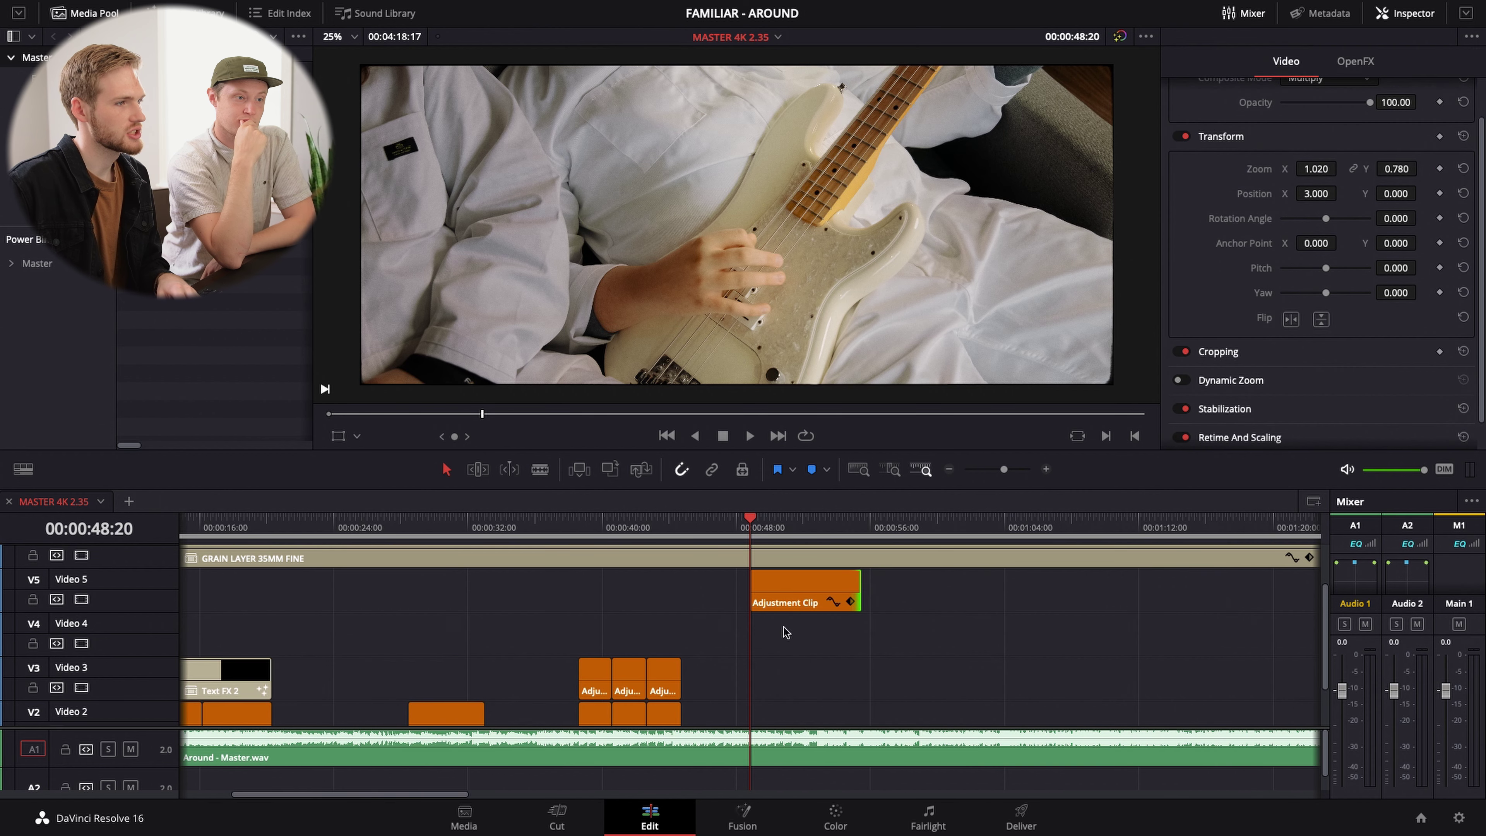
pyautogui.hotkey('ctrl', '-')
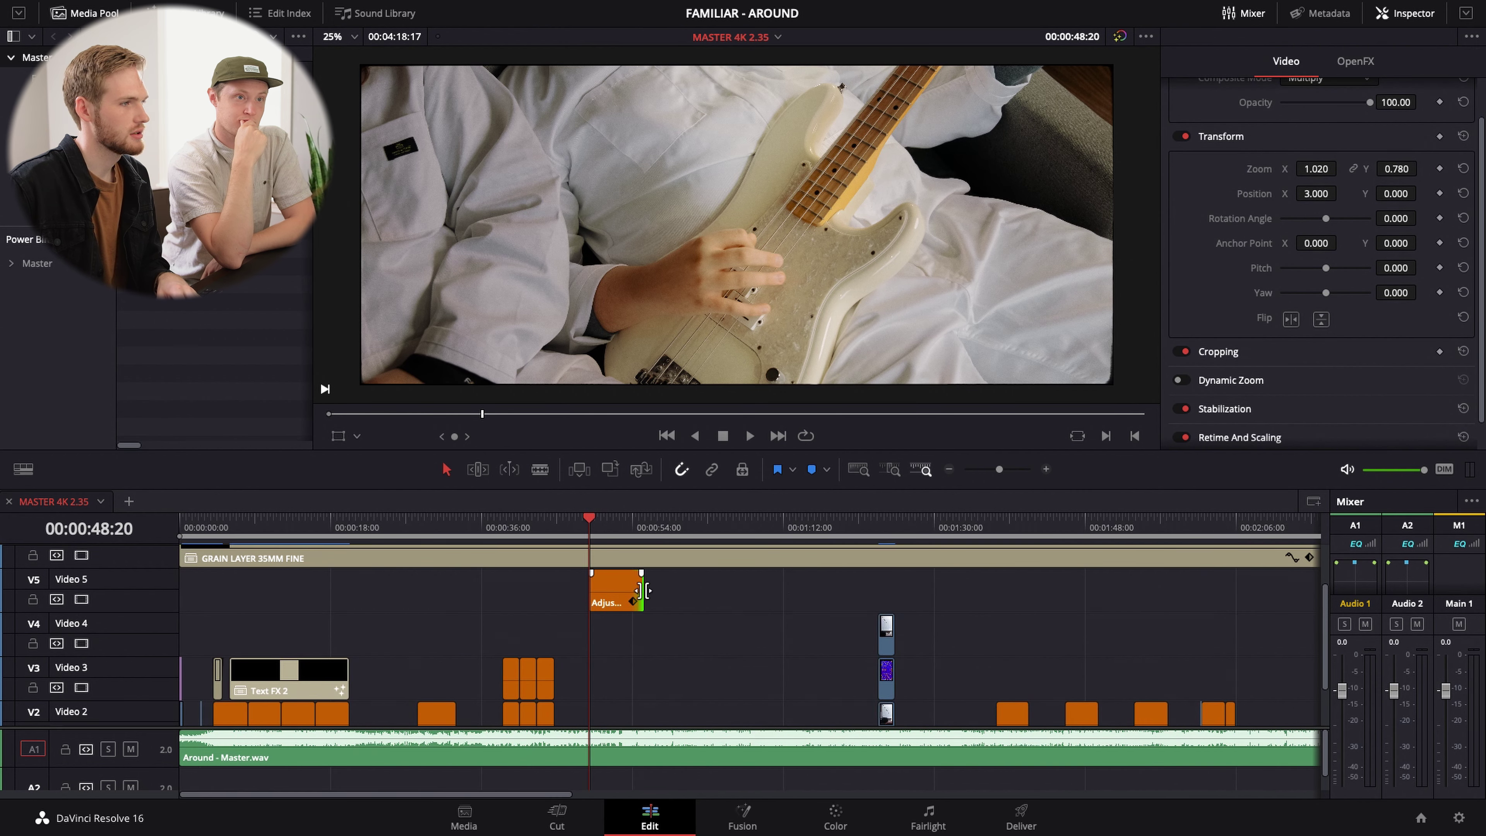
pyautogui.click(617, 593)
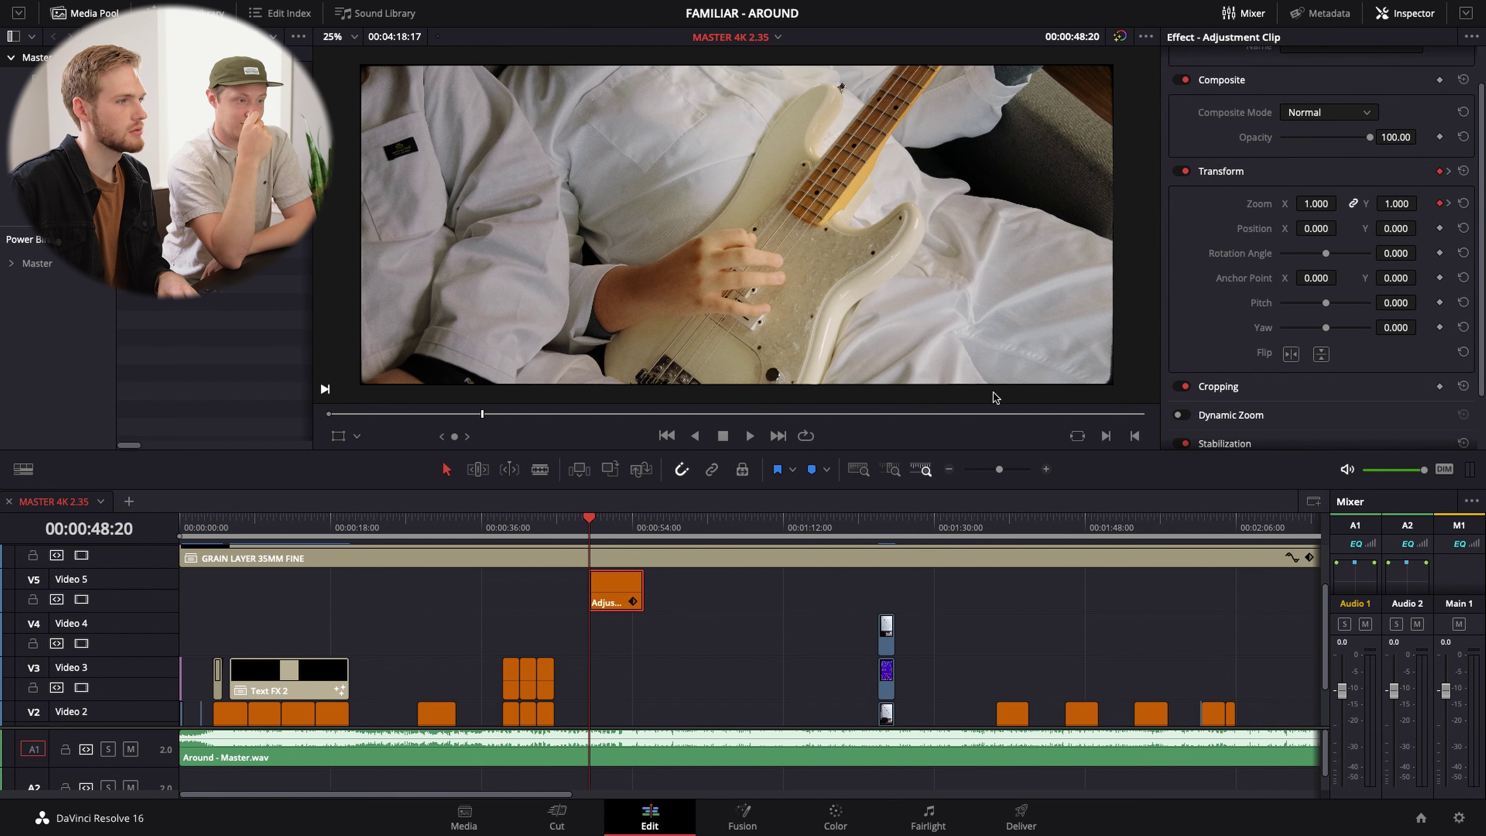
pyautogui.click(1447, 203)
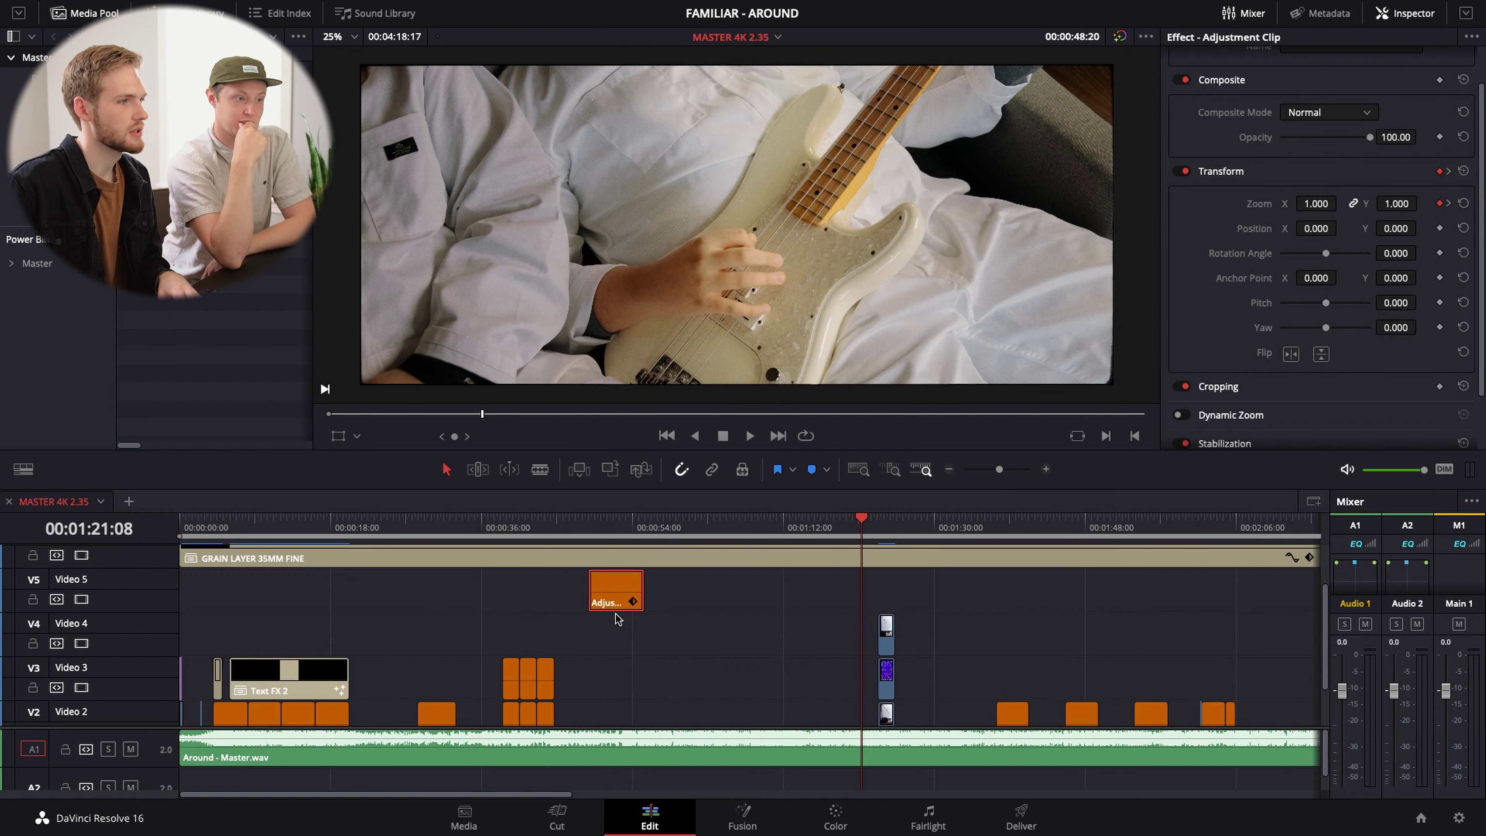
pyautogui.moveTo(641, 590); pyautogui.dragTo(876, 594)
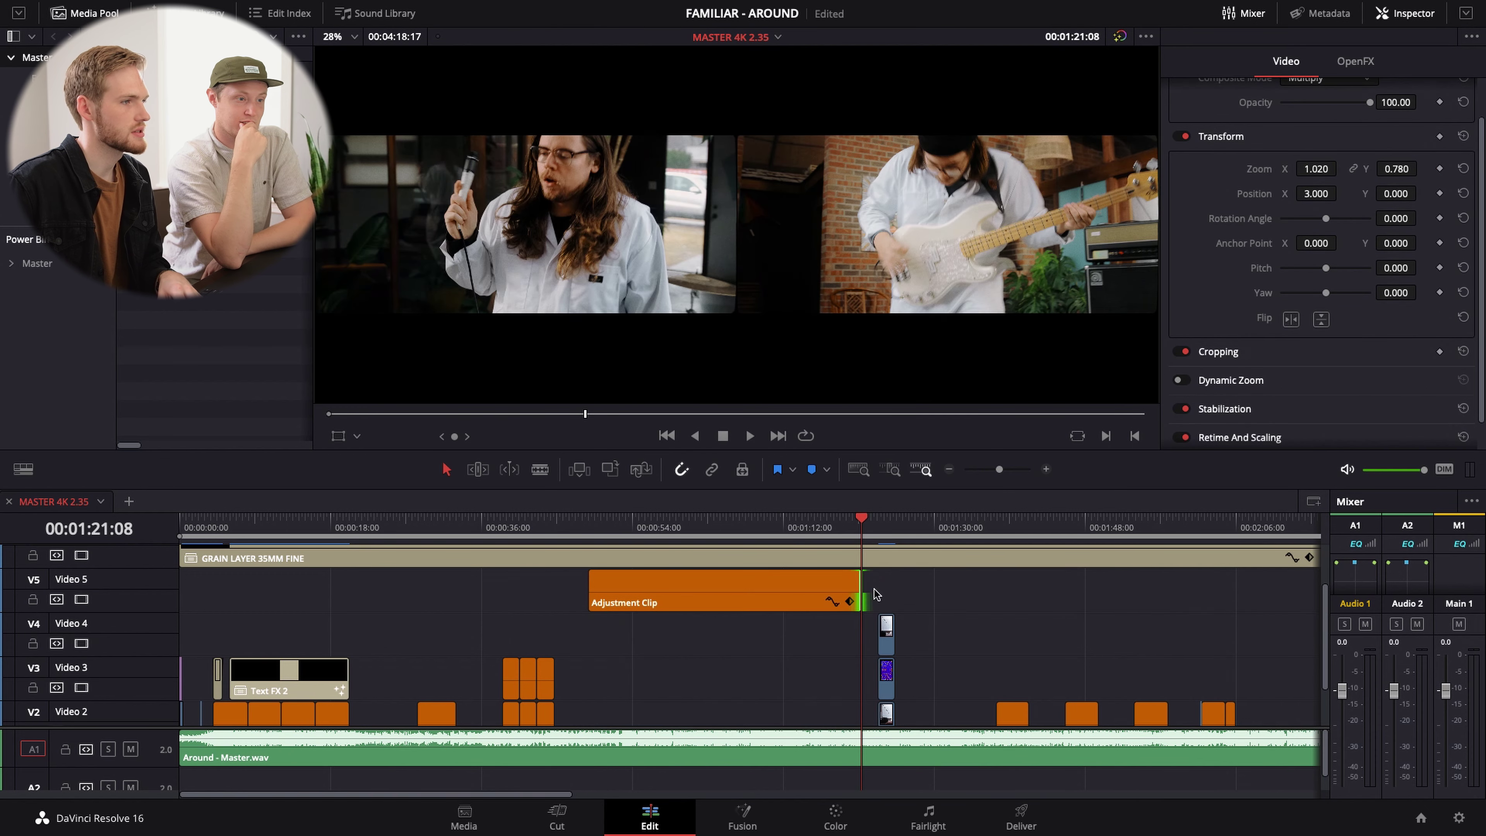
pyautogui.click(772, 603)
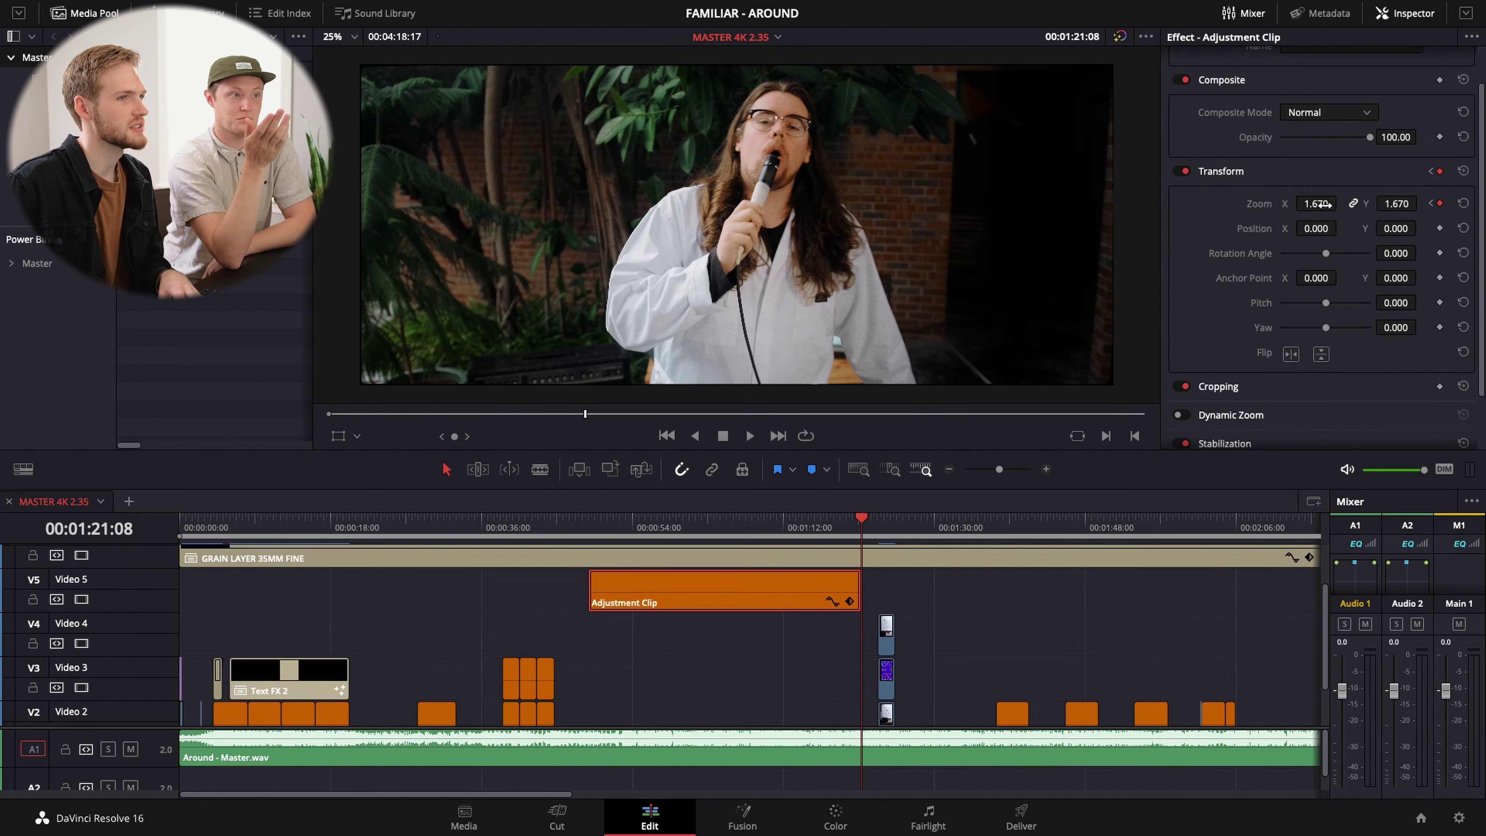
pyautogui.click(589, 528)
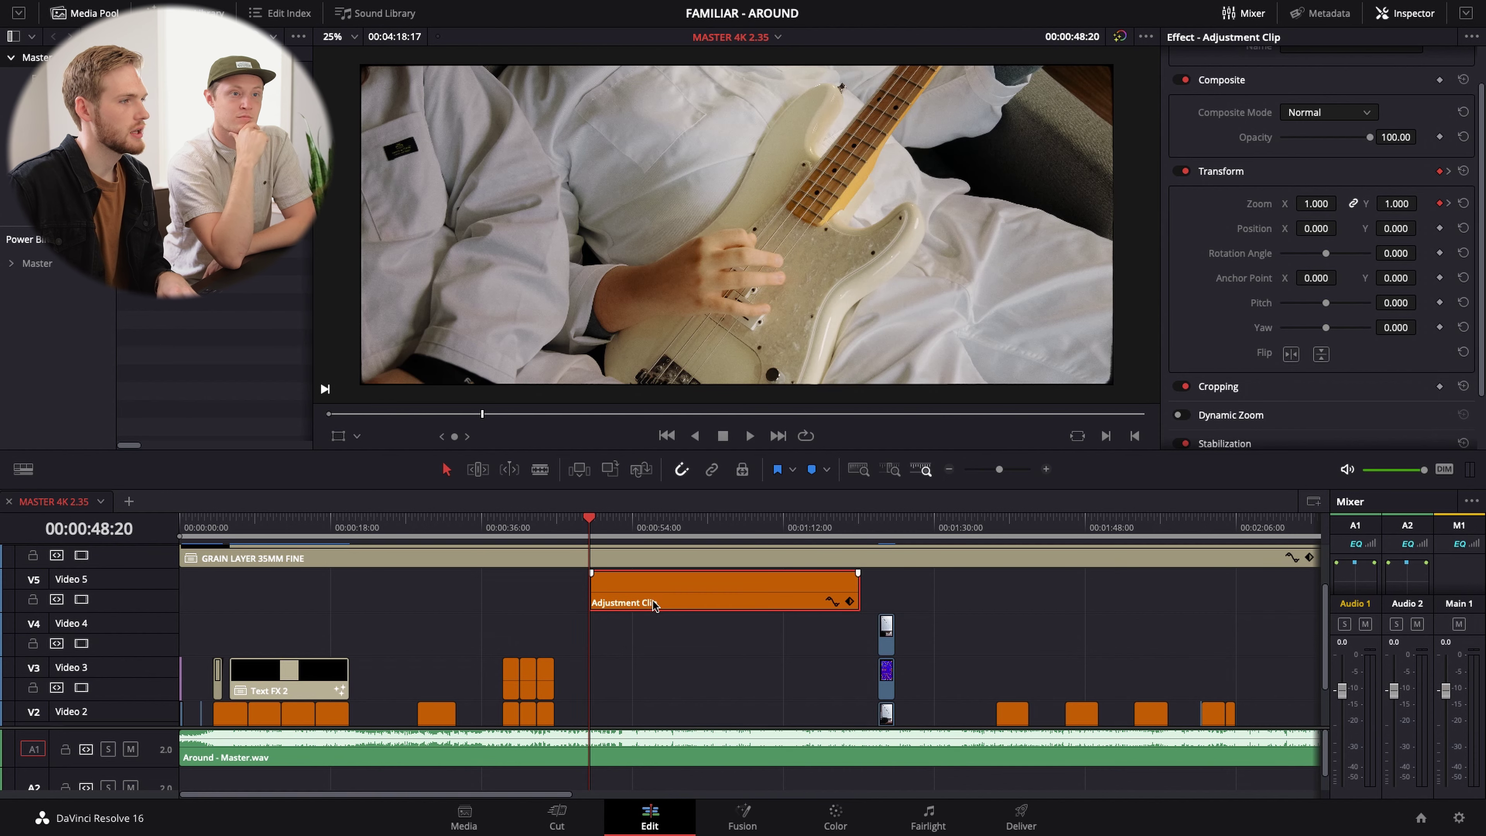
pyautogui.scroll(-2, 650, 591)
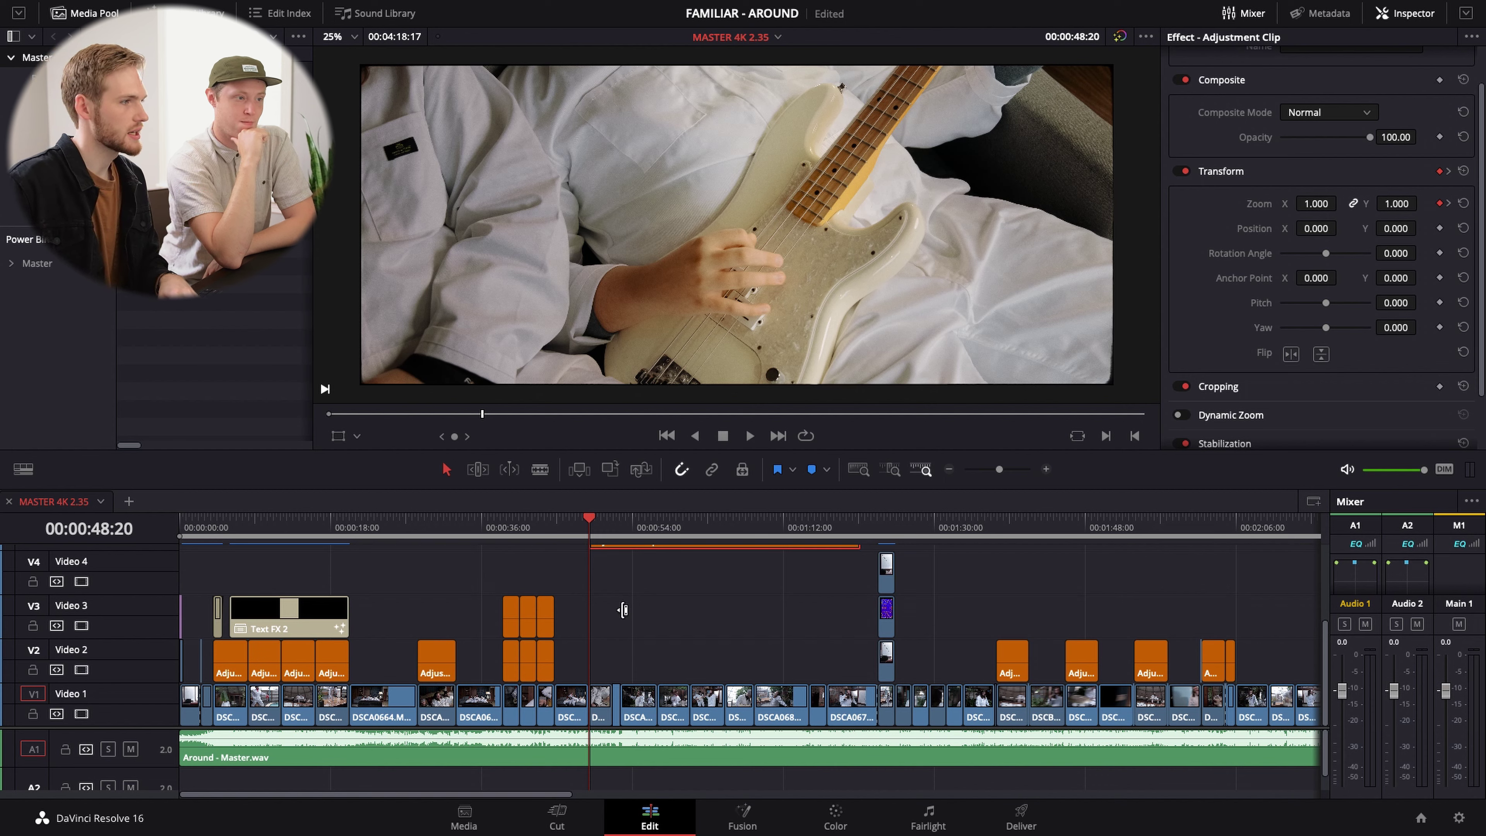
pyautogui.scroll(2, 623, 611)
pyautogui.moveTo(853, 572); pyautogui.dragTo(637, 571)
pyautogui.scroll(-1, 604, 535)
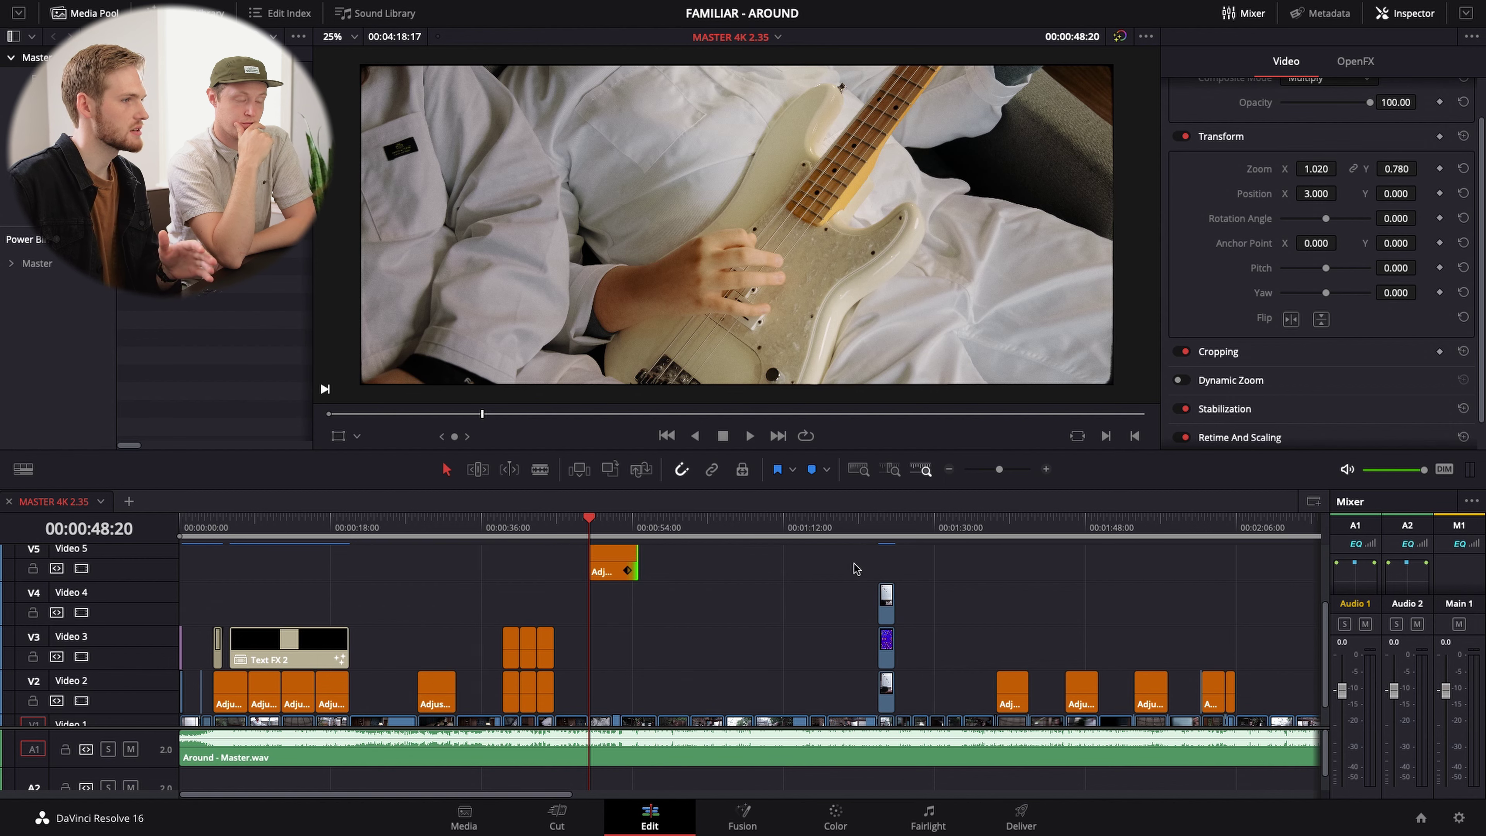
pyautogui.scroll(-1, 634, 577)
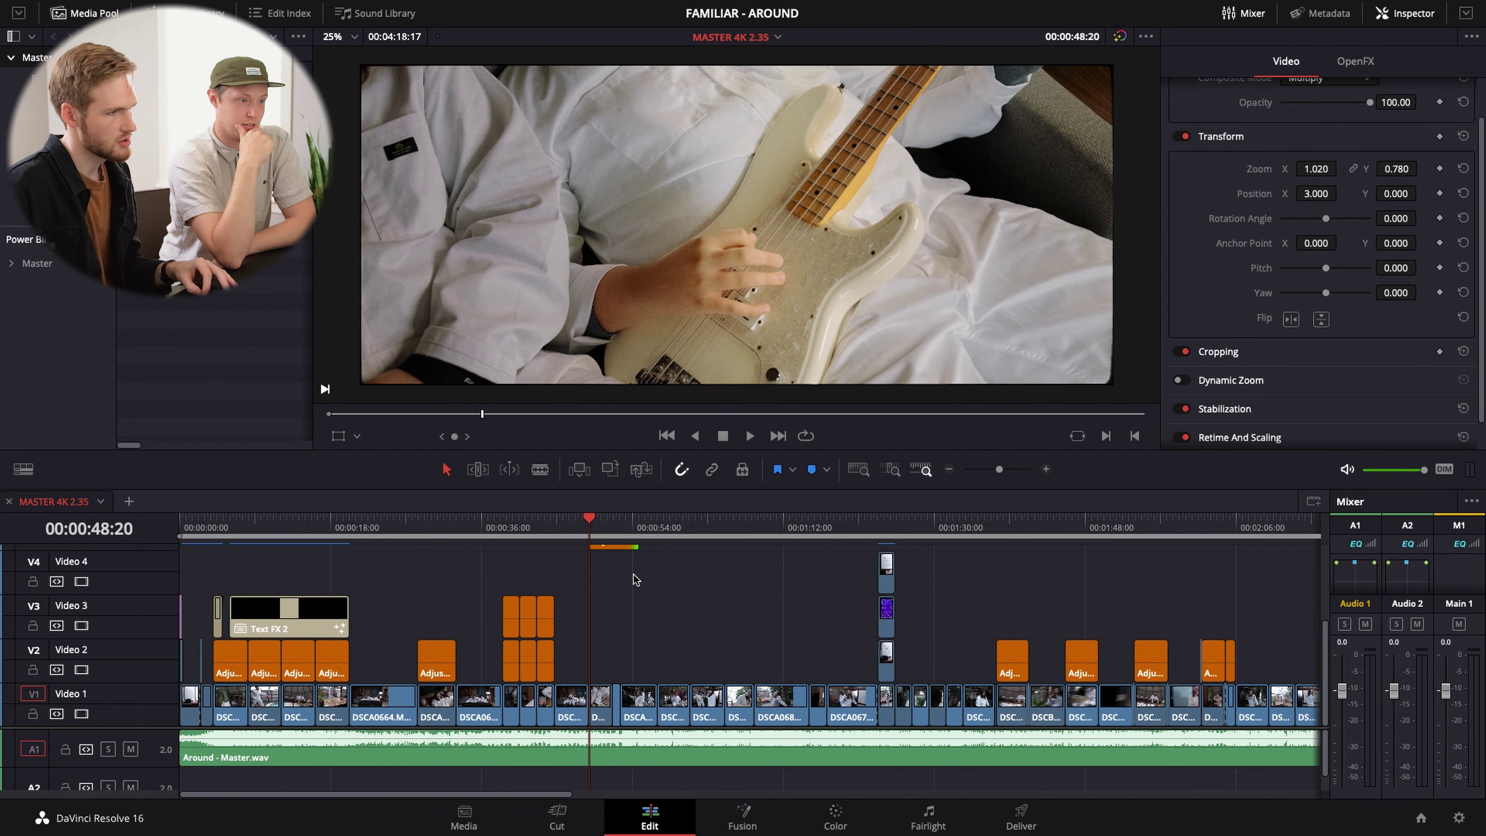
pyautogui.hotkey('ctrl', 'v')
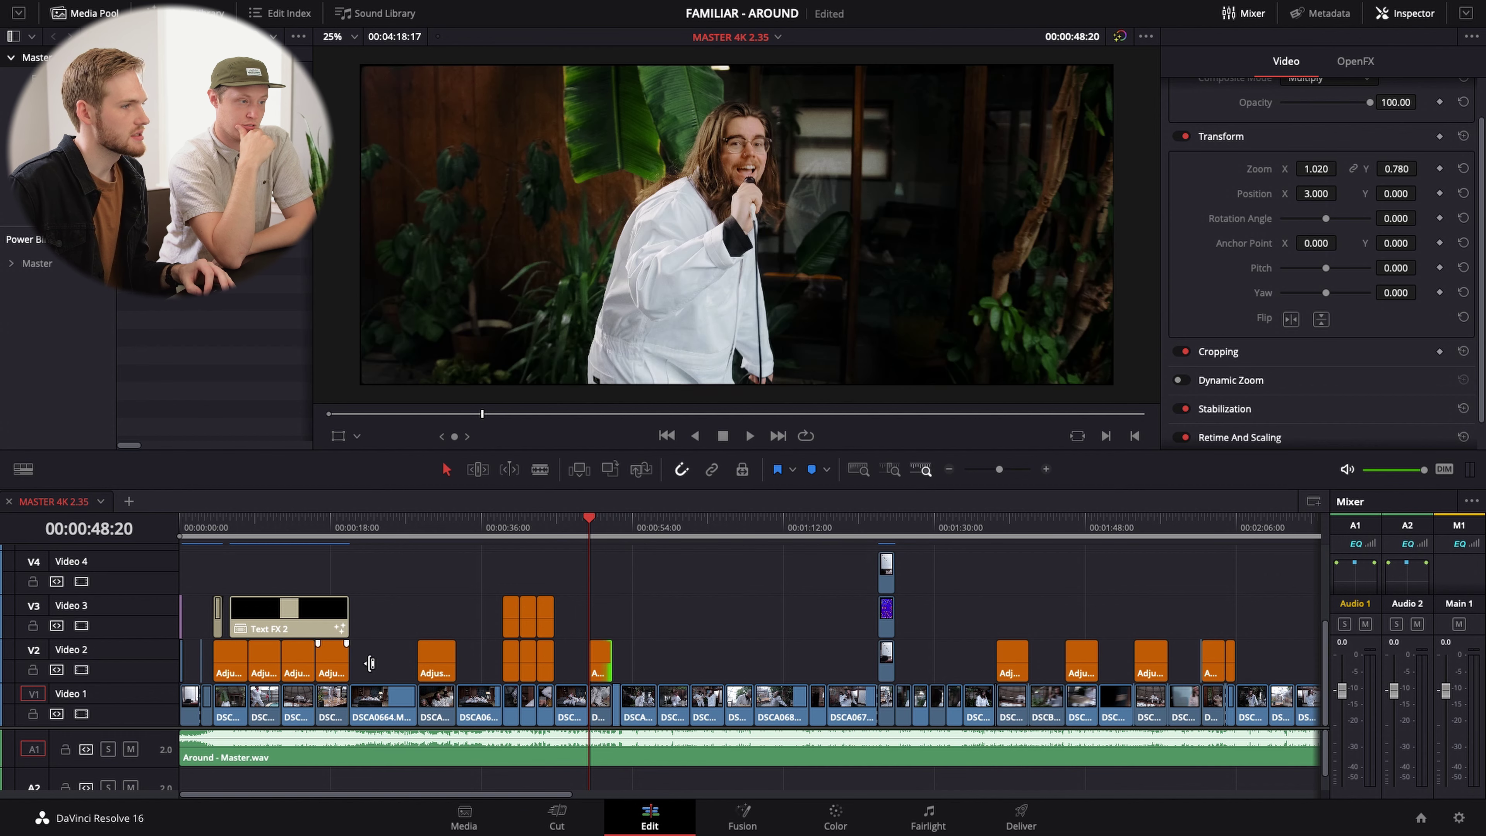
pyautogui.click(602, 663)
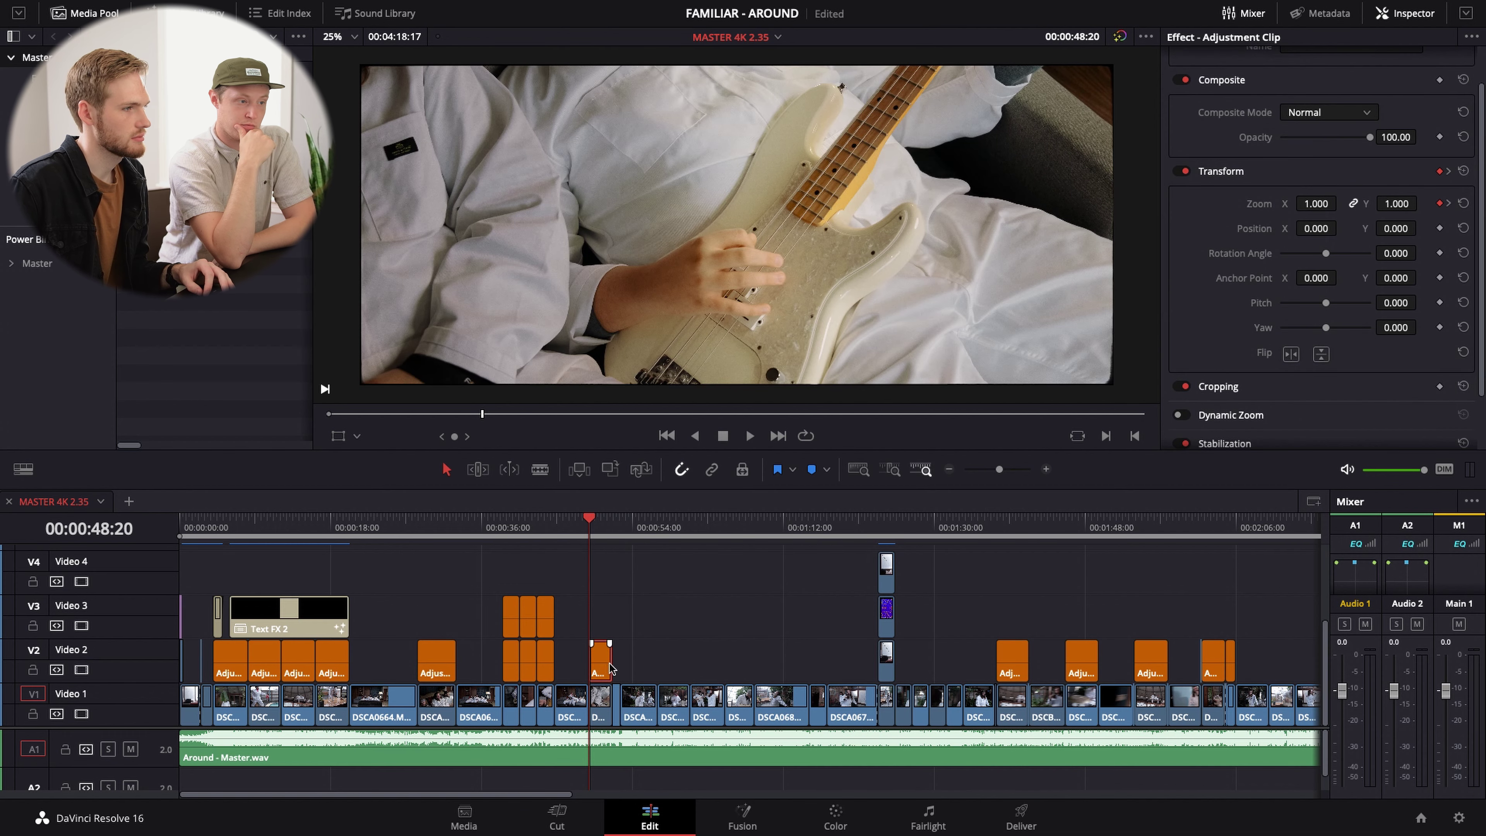
pyautogui.moveTo(609, 663); pyautogui.dragTo(676, 660)
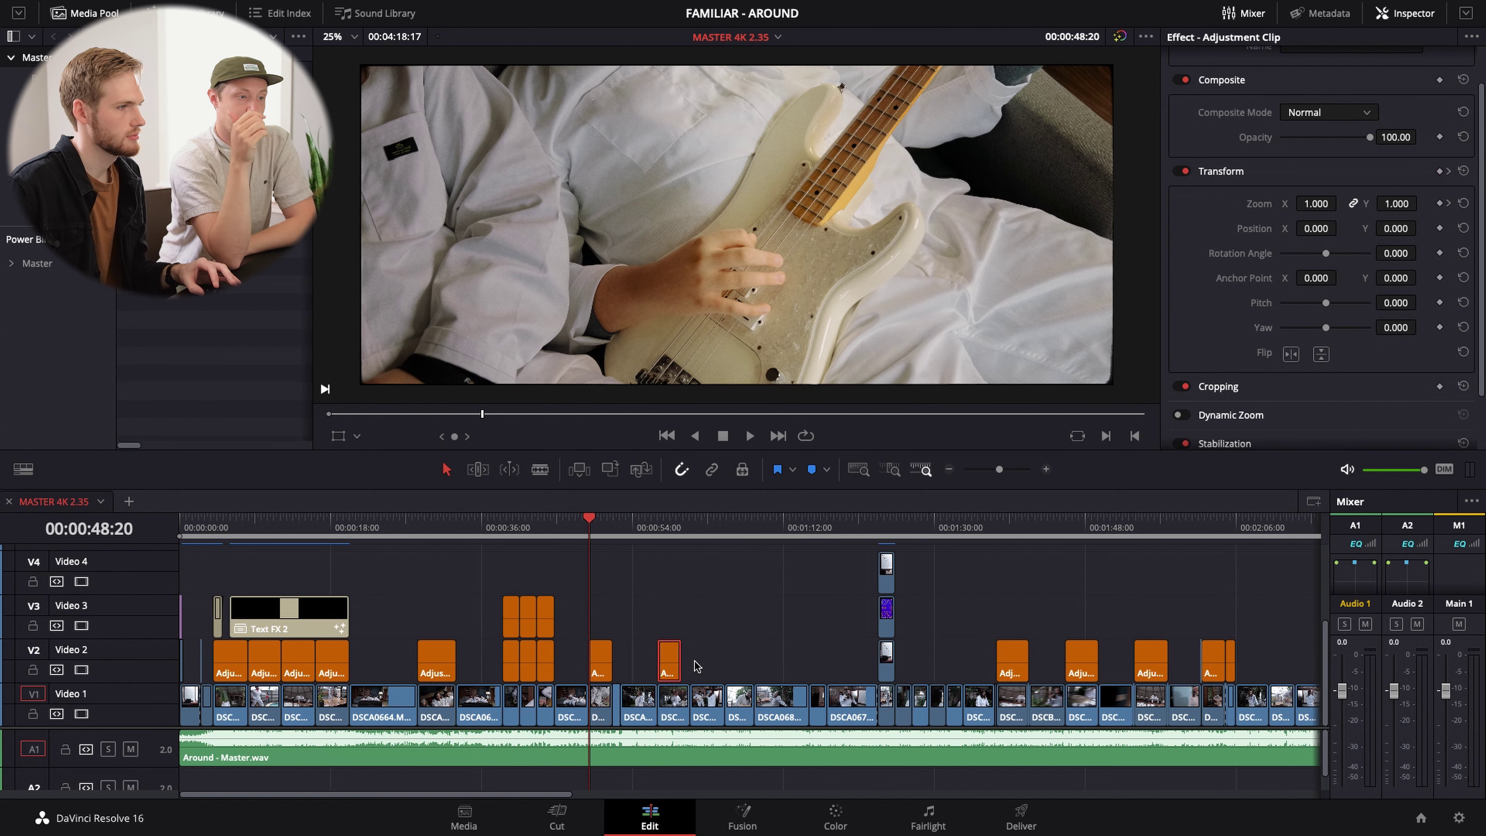
pyautogui.press('Delete')
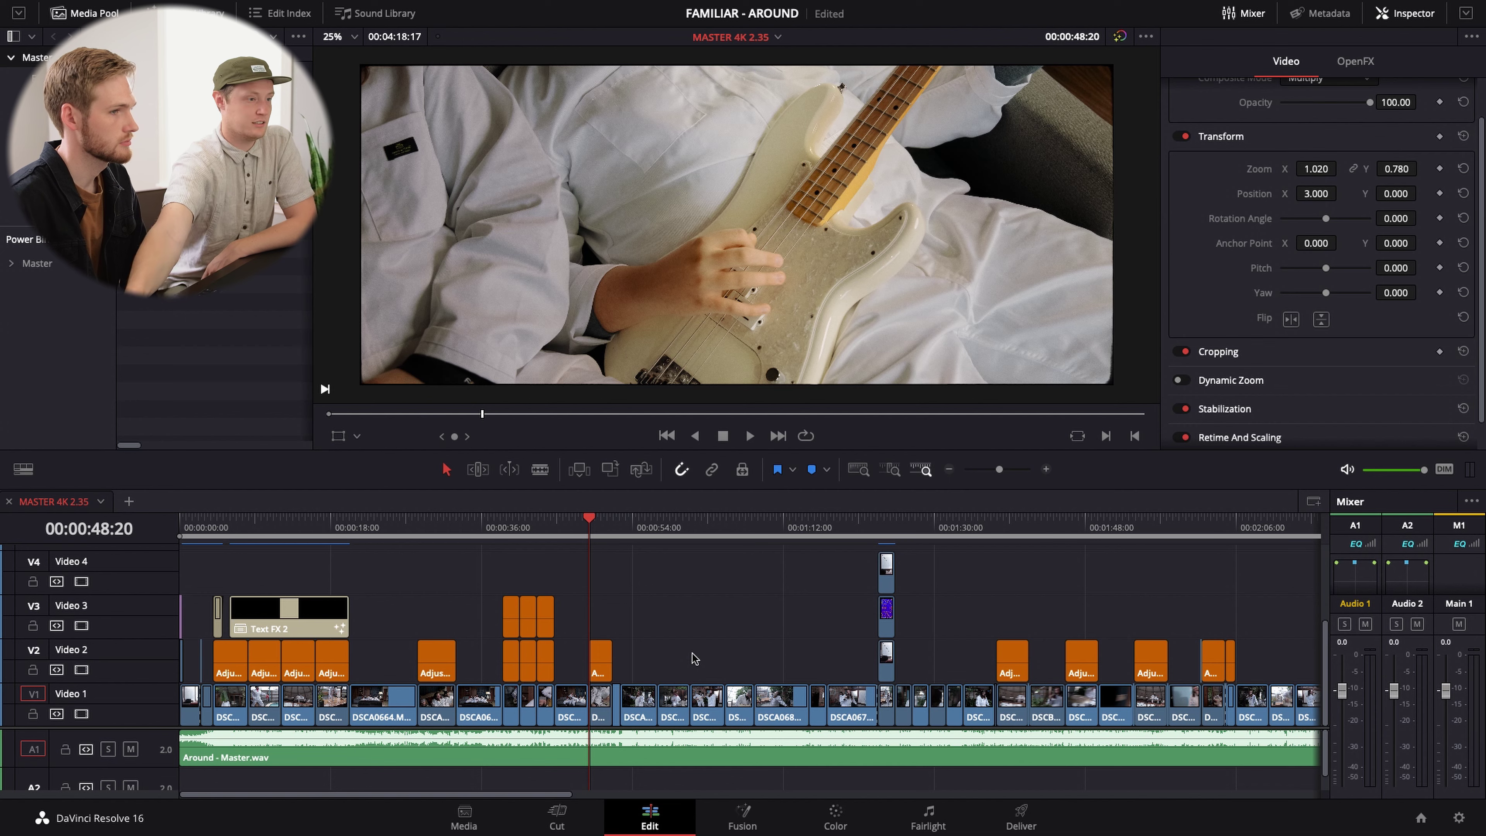
pyautogui.click(418, 517)
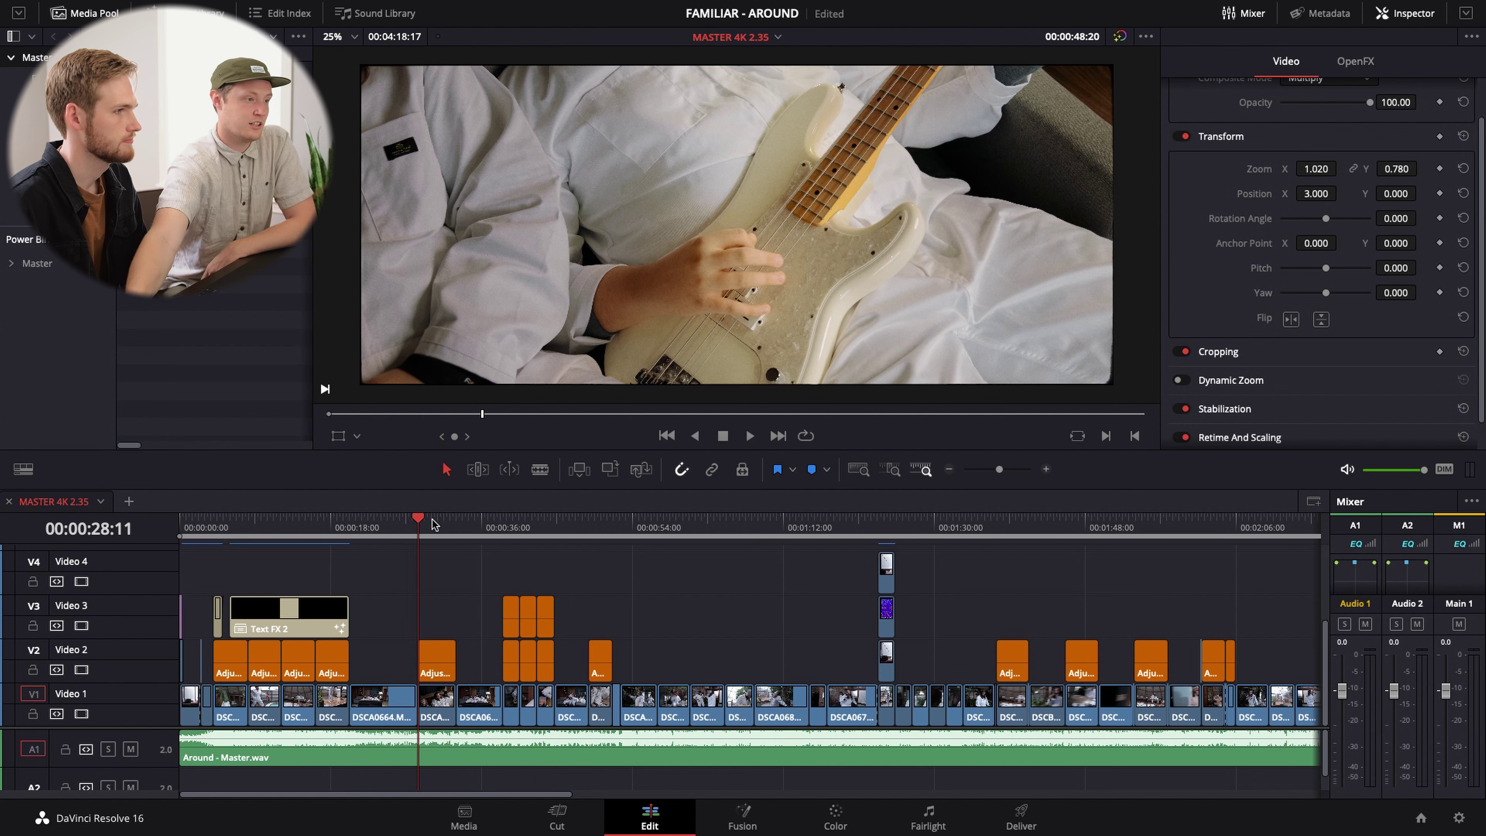
pyautogui.click(461, 521)
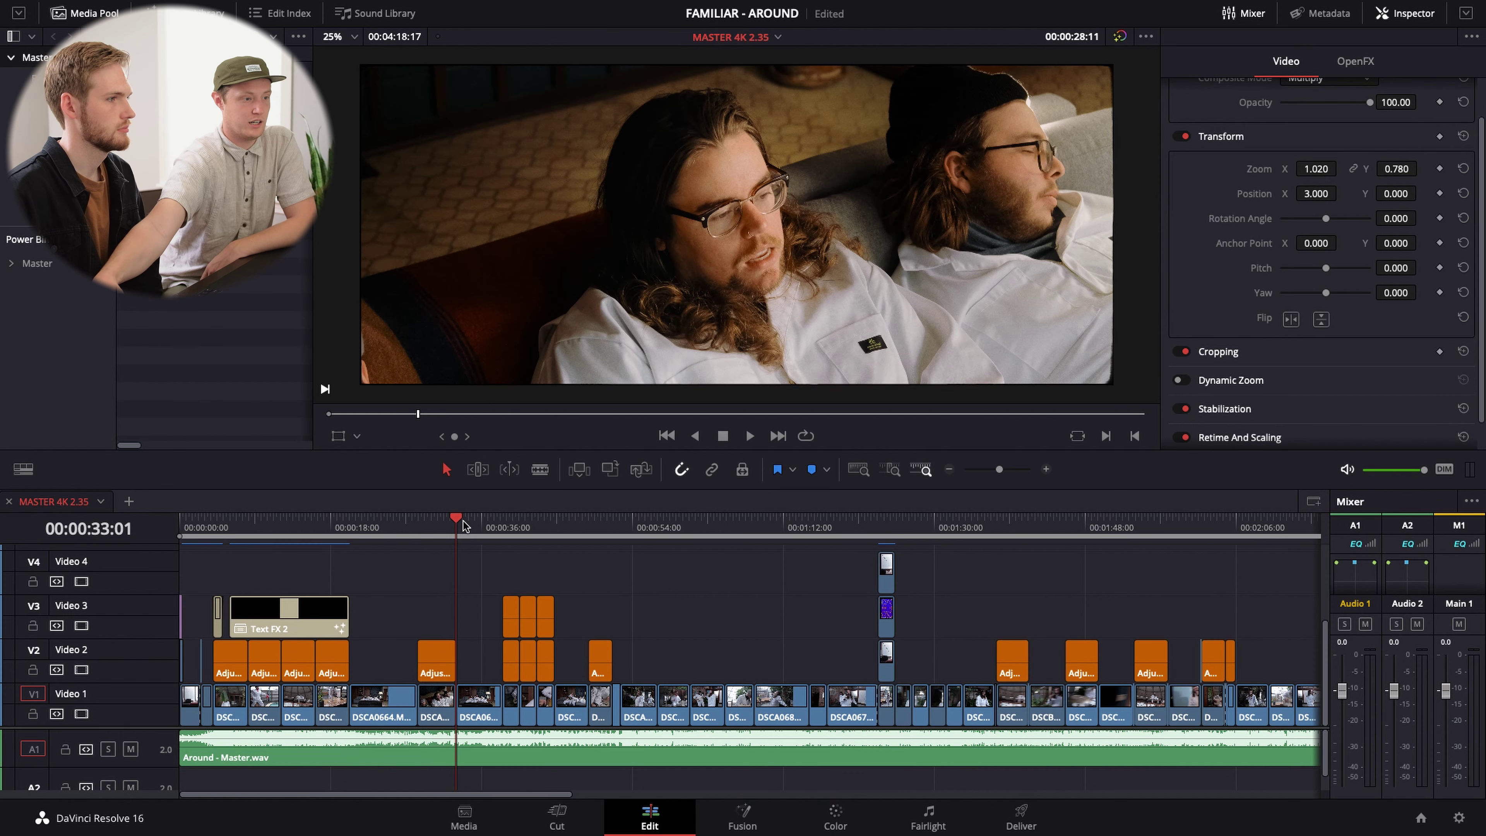
pyautogui.press('Right')
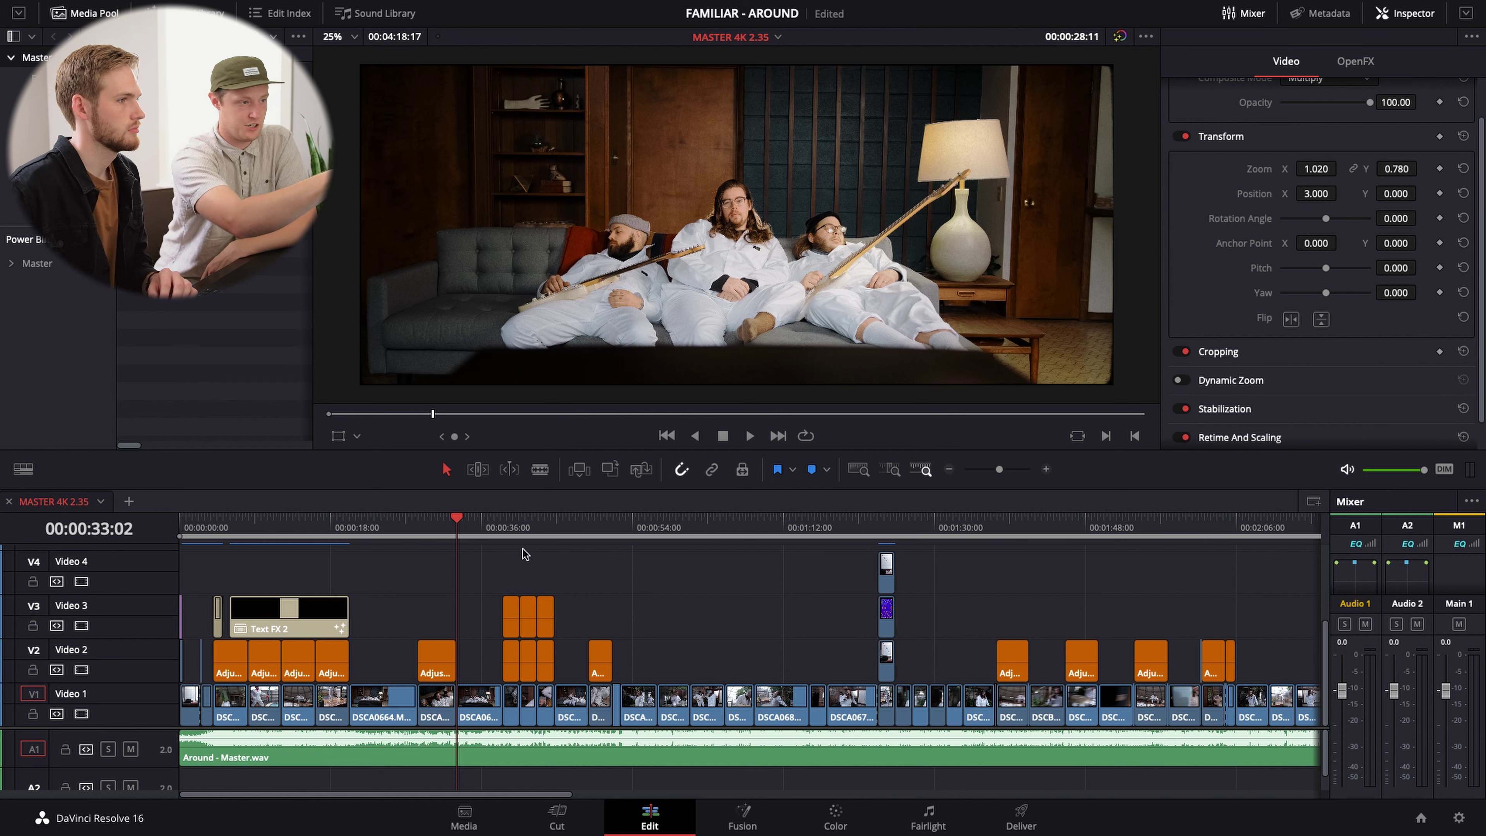
pyautogui.click(476, 524)
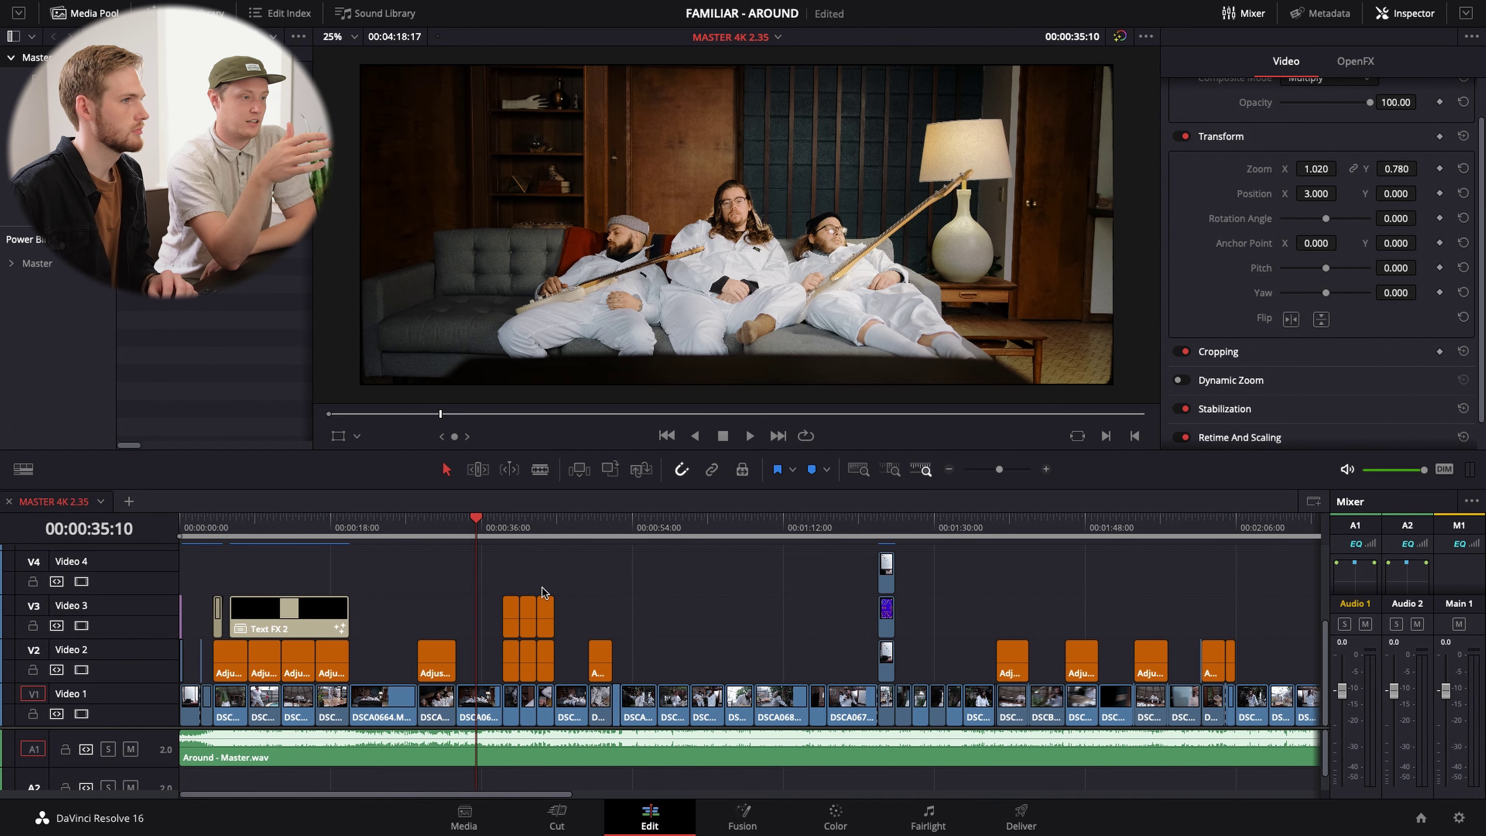
pyautogui.click(485, 713)
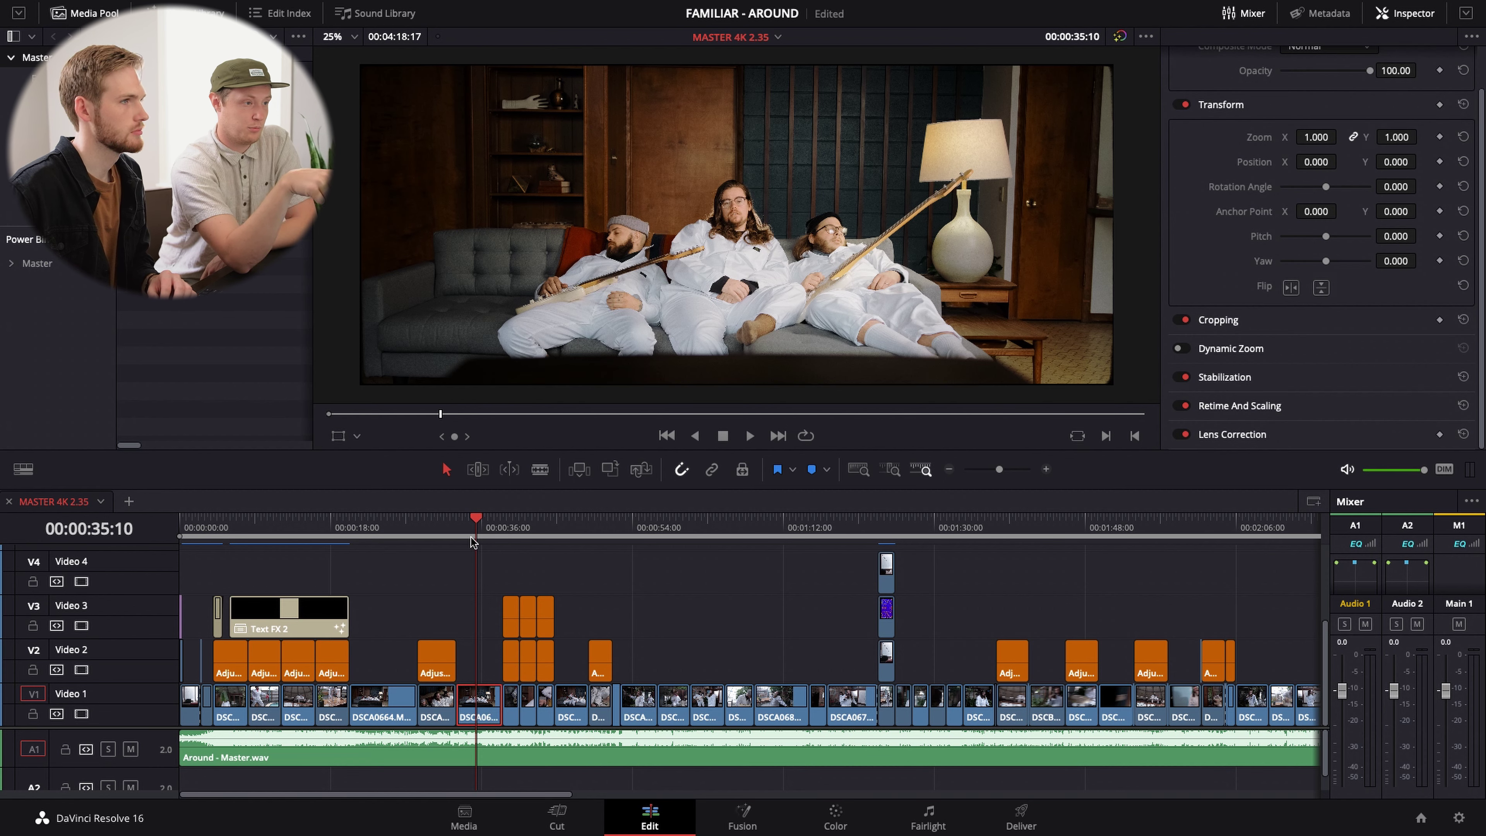
pyautogui.click(418, 530)
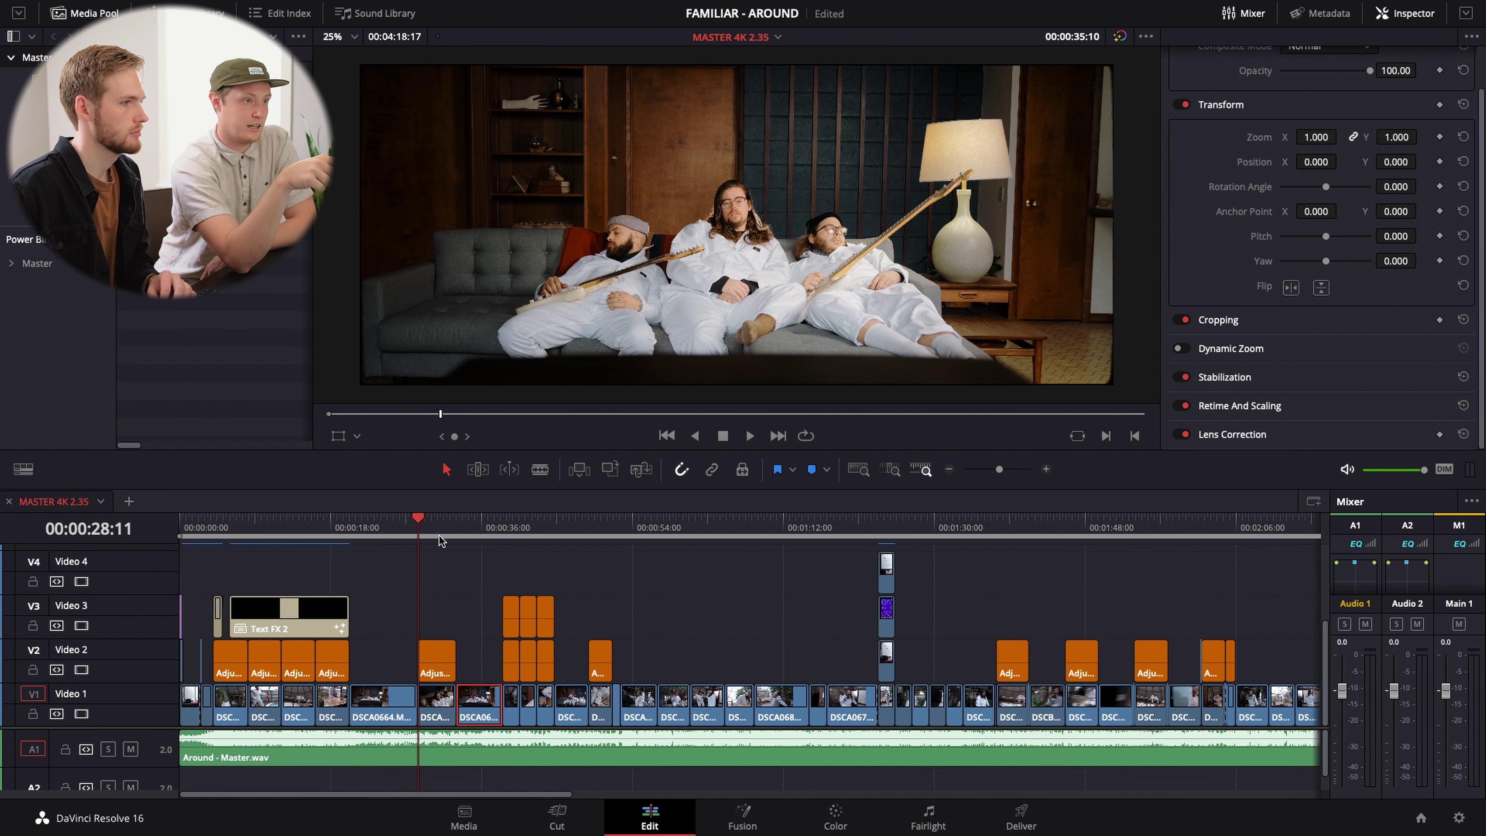
pyautogui.click(434, 669)
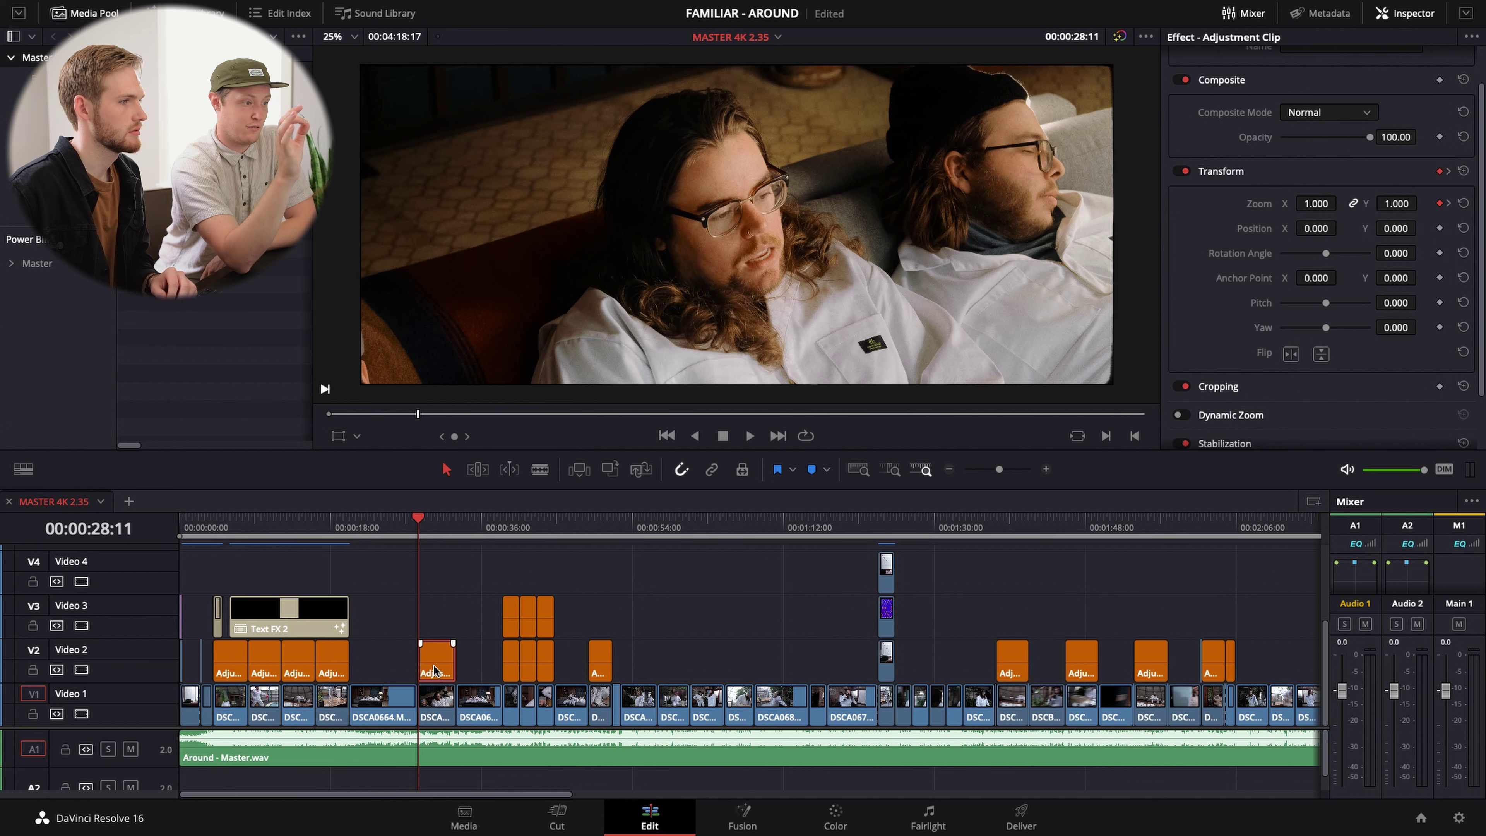
pyautogui.click(1119, 39)
pyautogui.press('space')
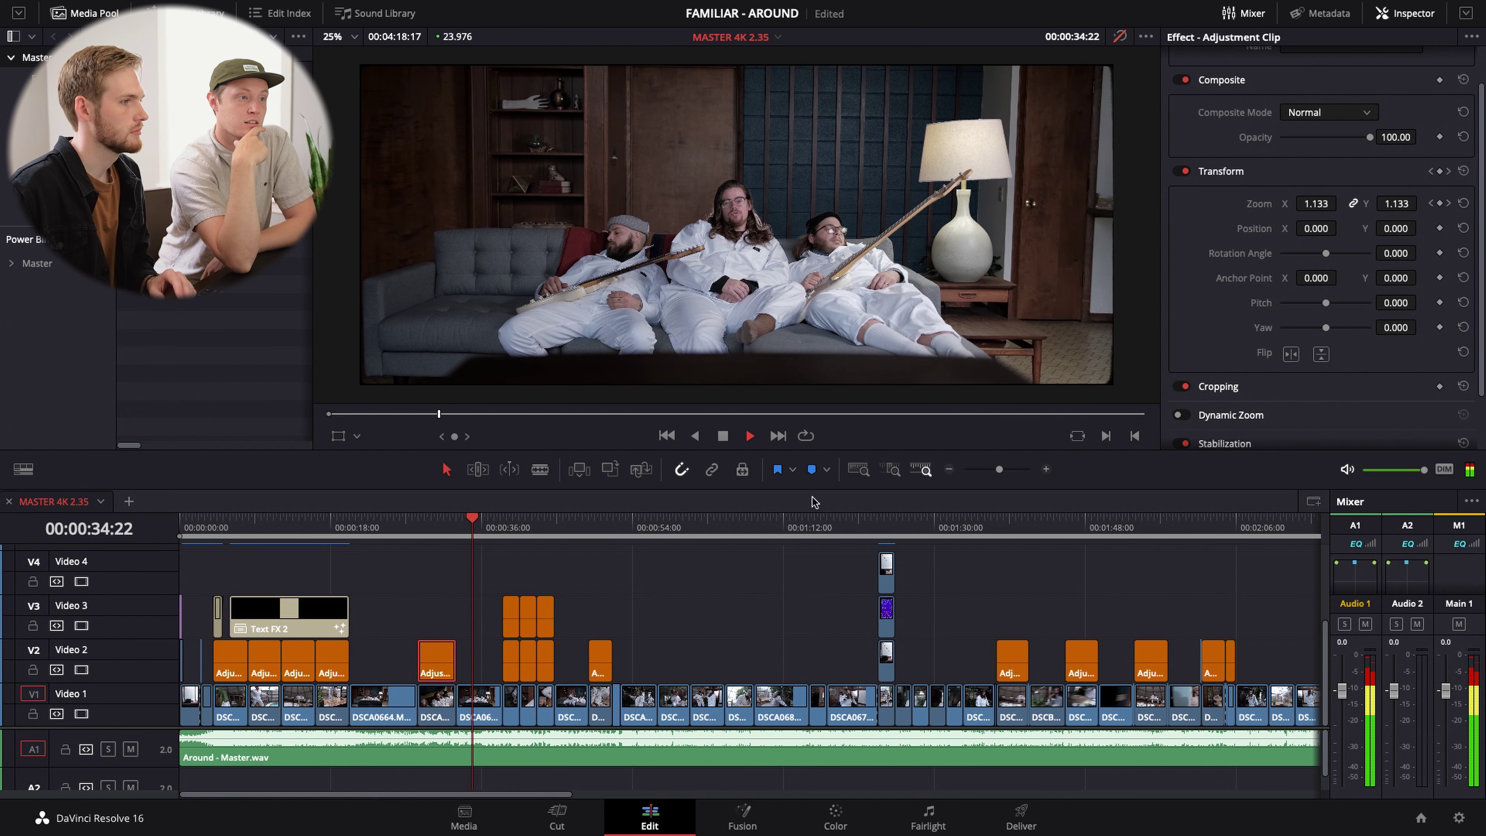
pyautogui.press('space')
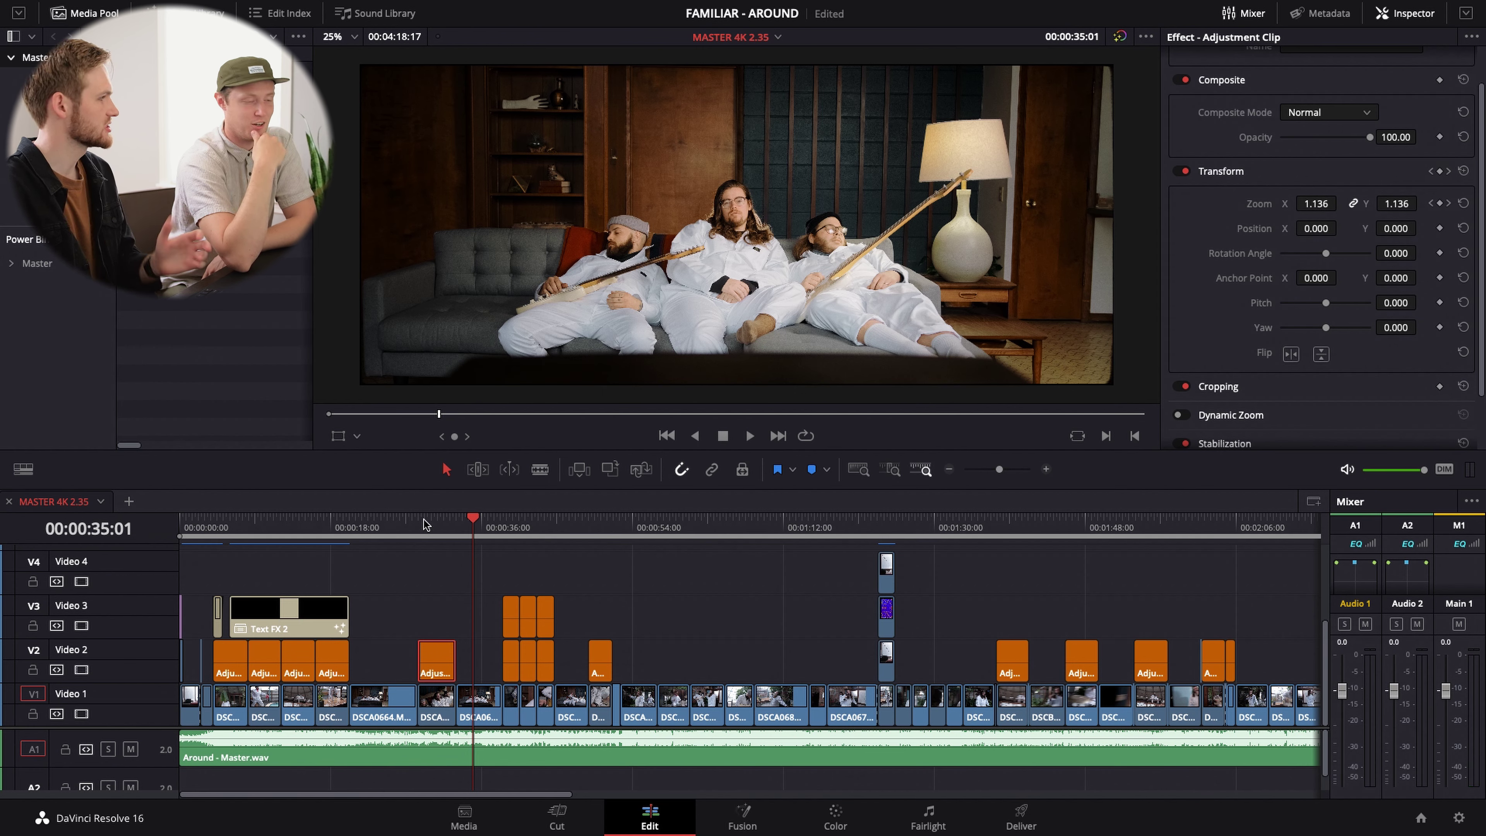
pyautogui.click(413, 528)
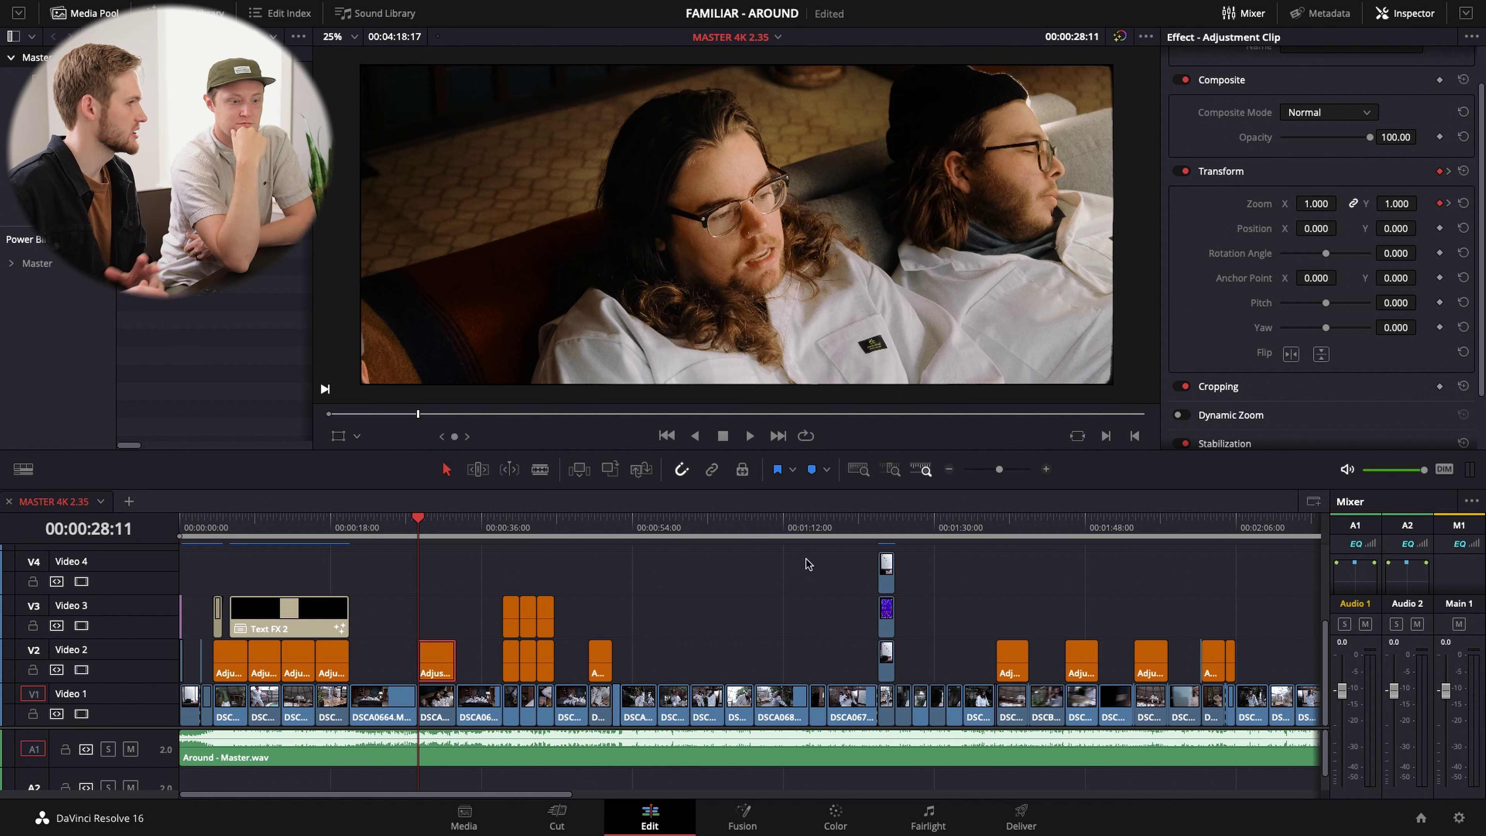
pyautogui.click(457, 527)
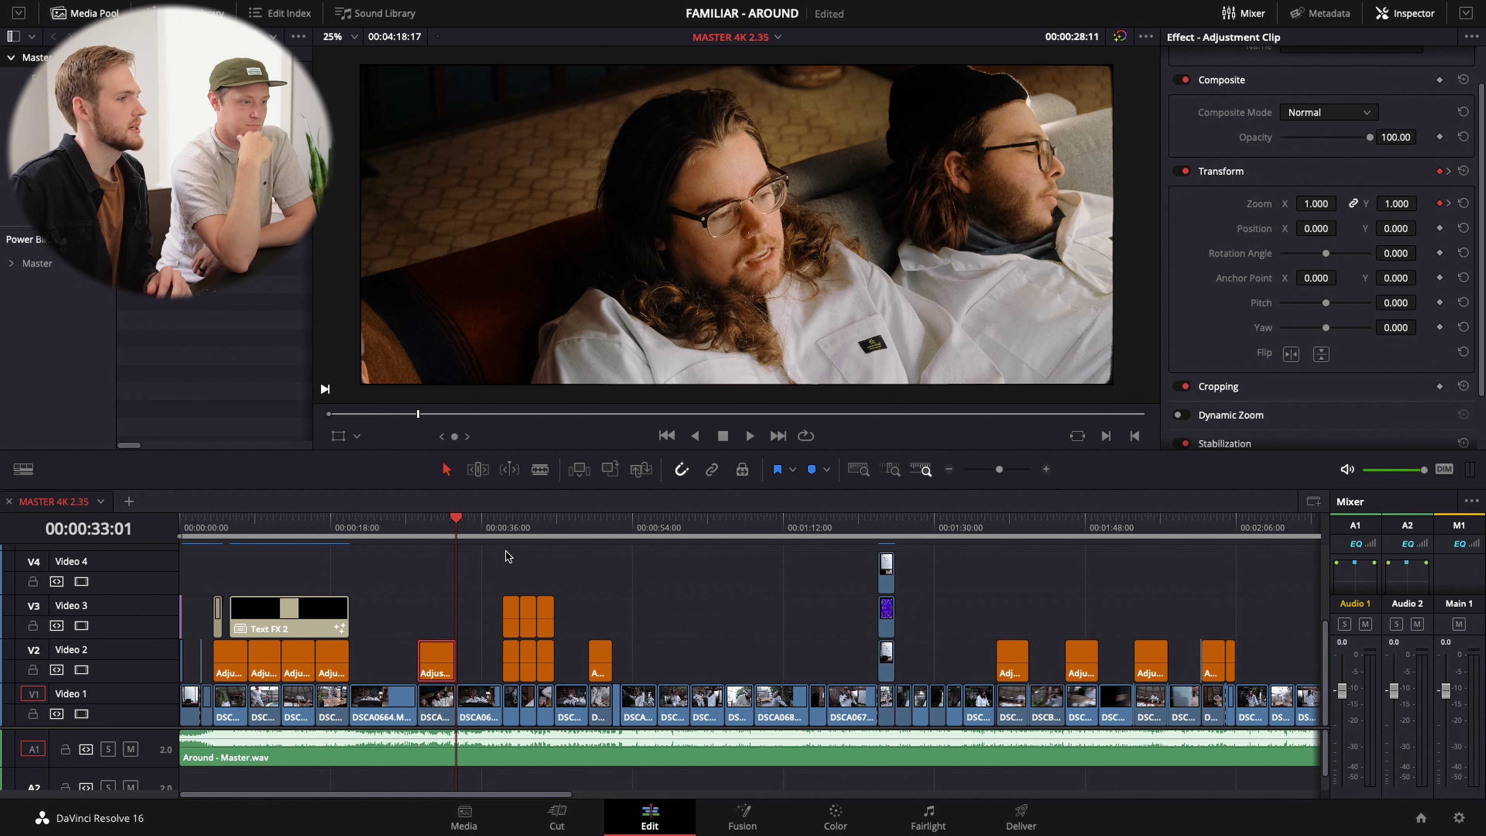
pyautogui.click(478, 699)
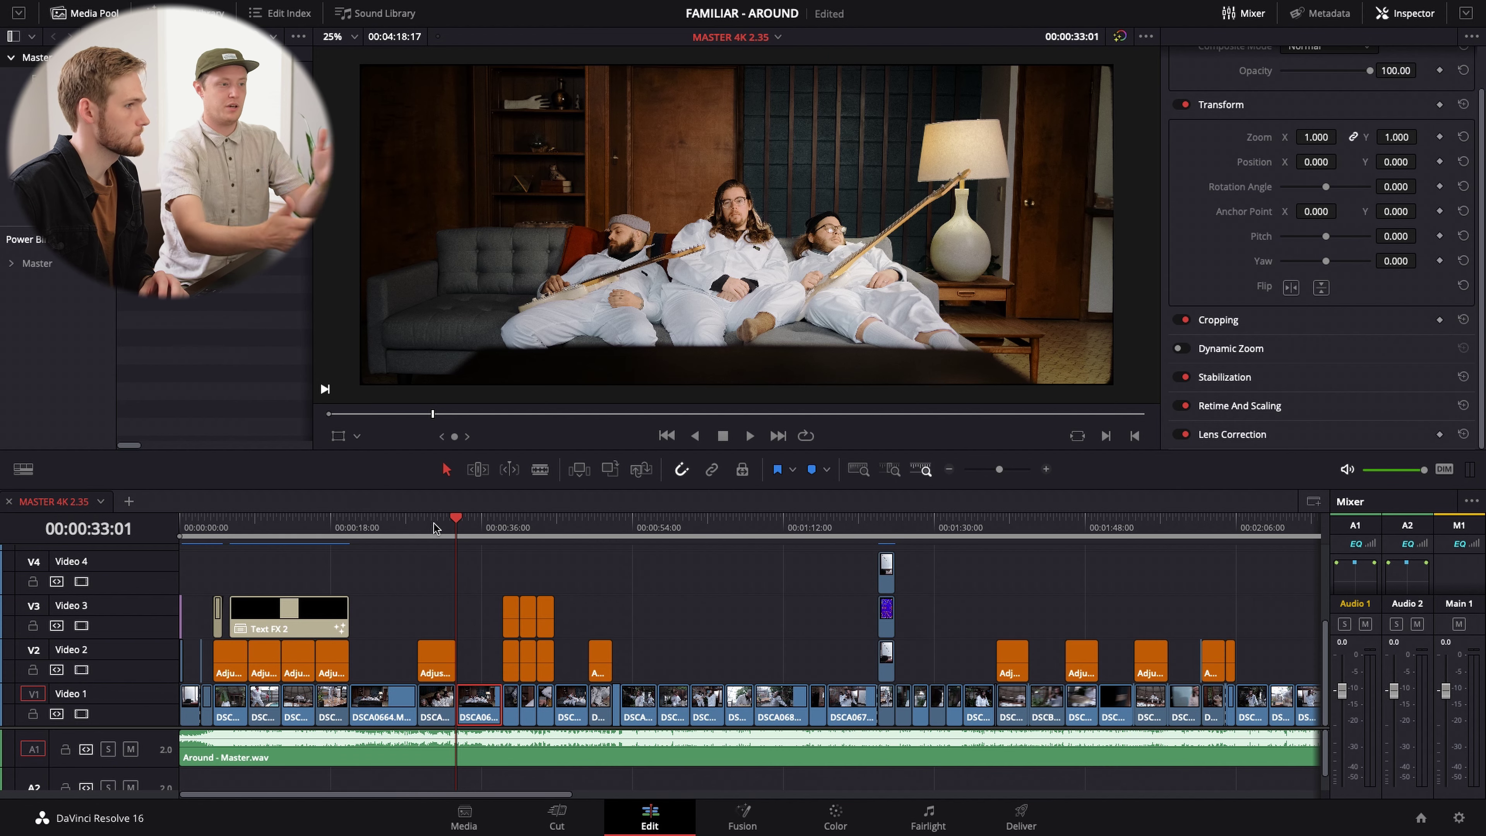
pyautogui.click(419, 523)
pyautogui.click(439, 700)
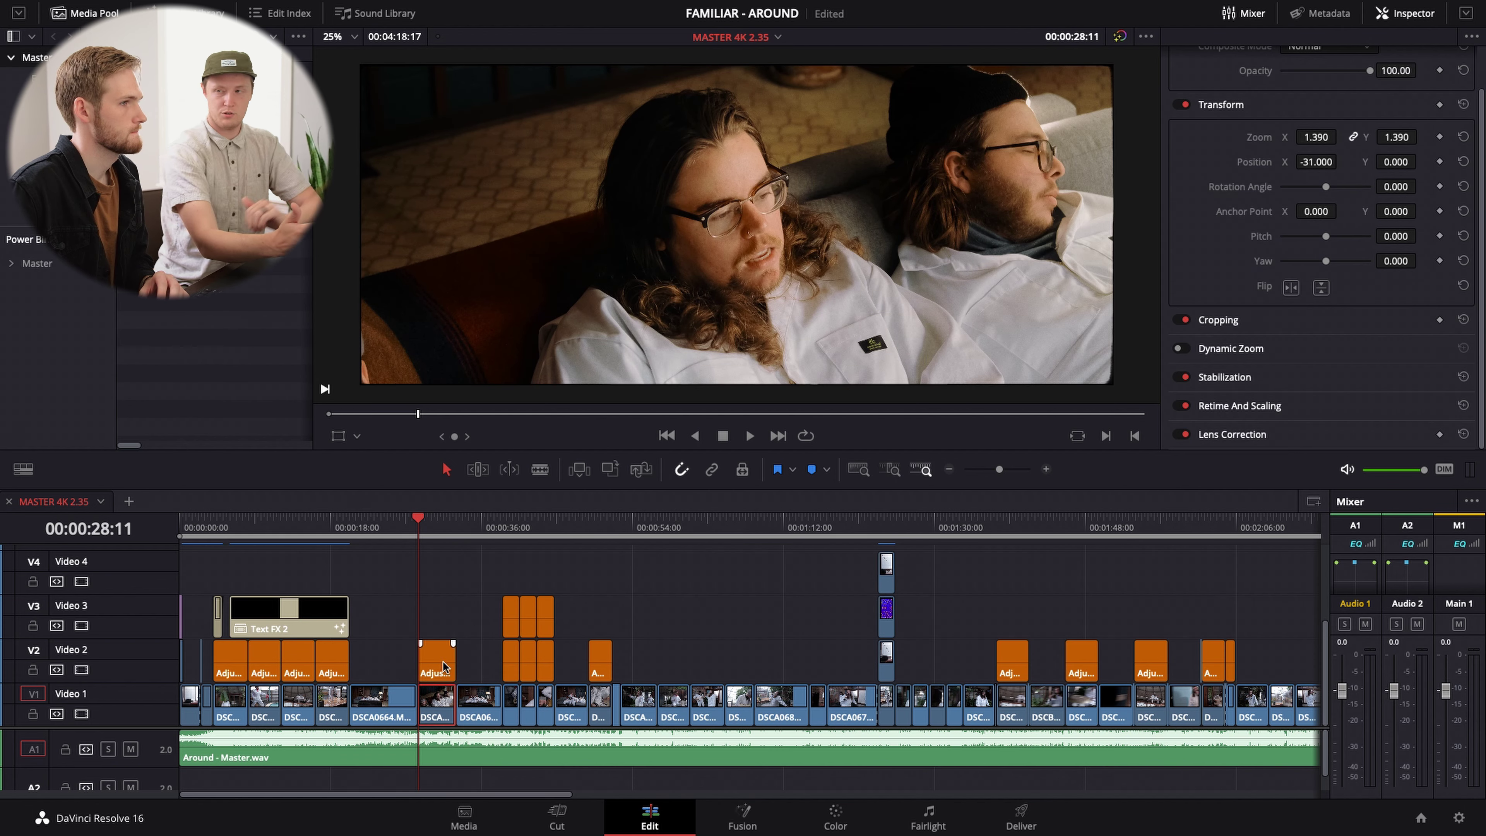
pyautogui.click(443, 666)
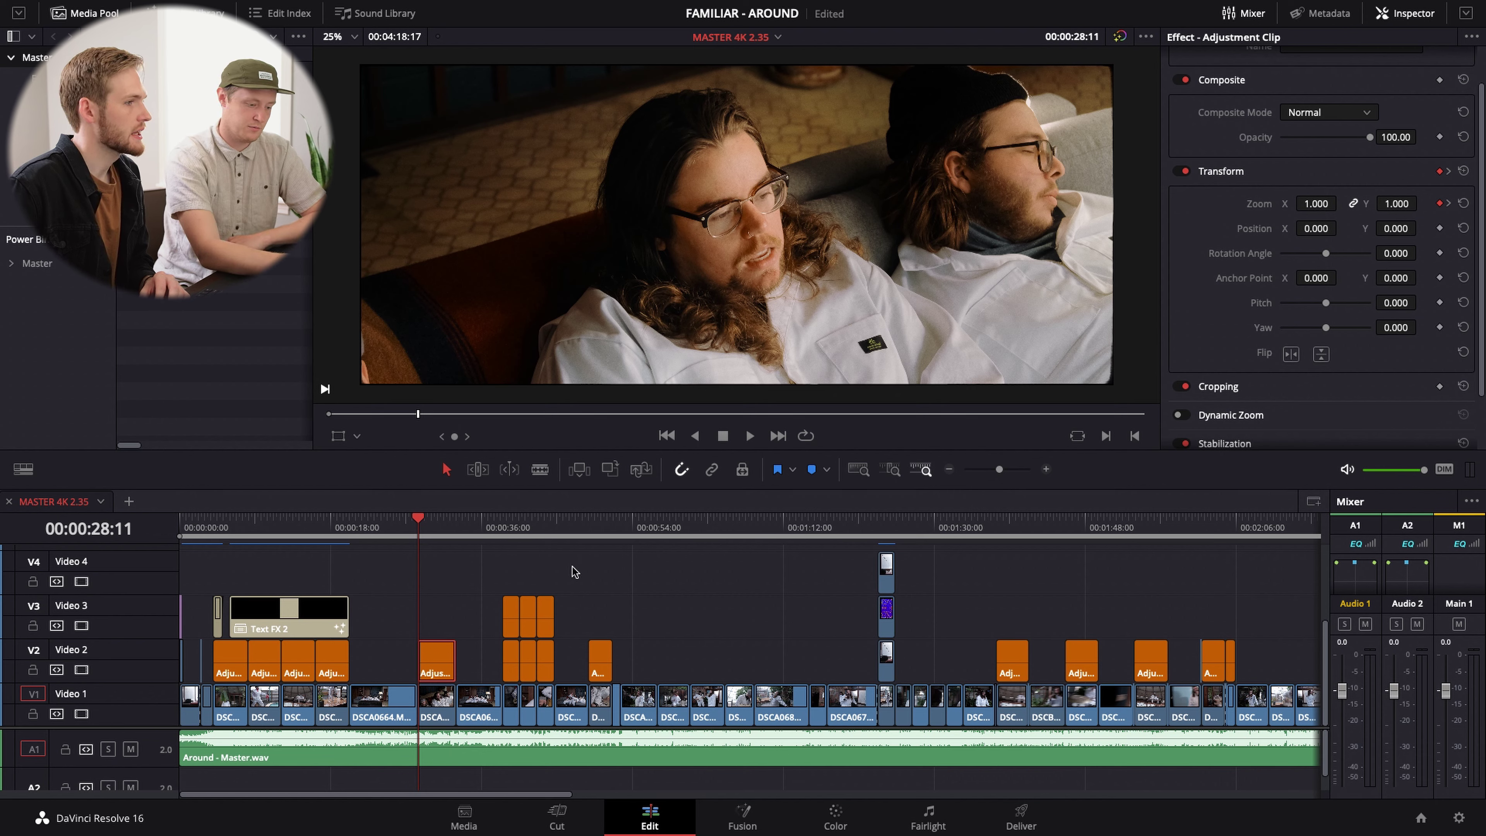
pyautogui.moveTo(572, 566); pyautogui.dragTo(522, 649)
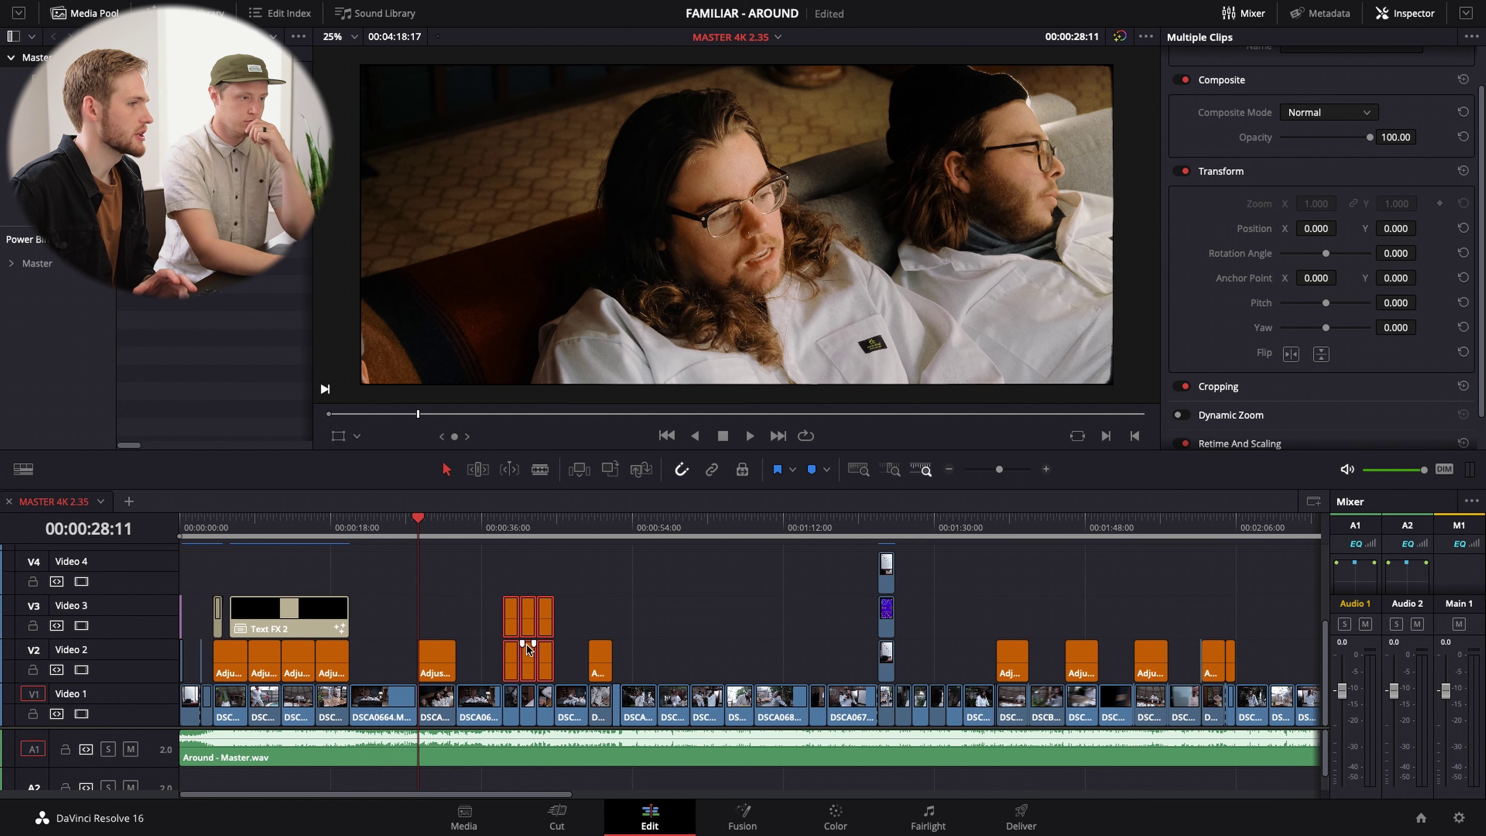
pyautogui.click(513, 562)
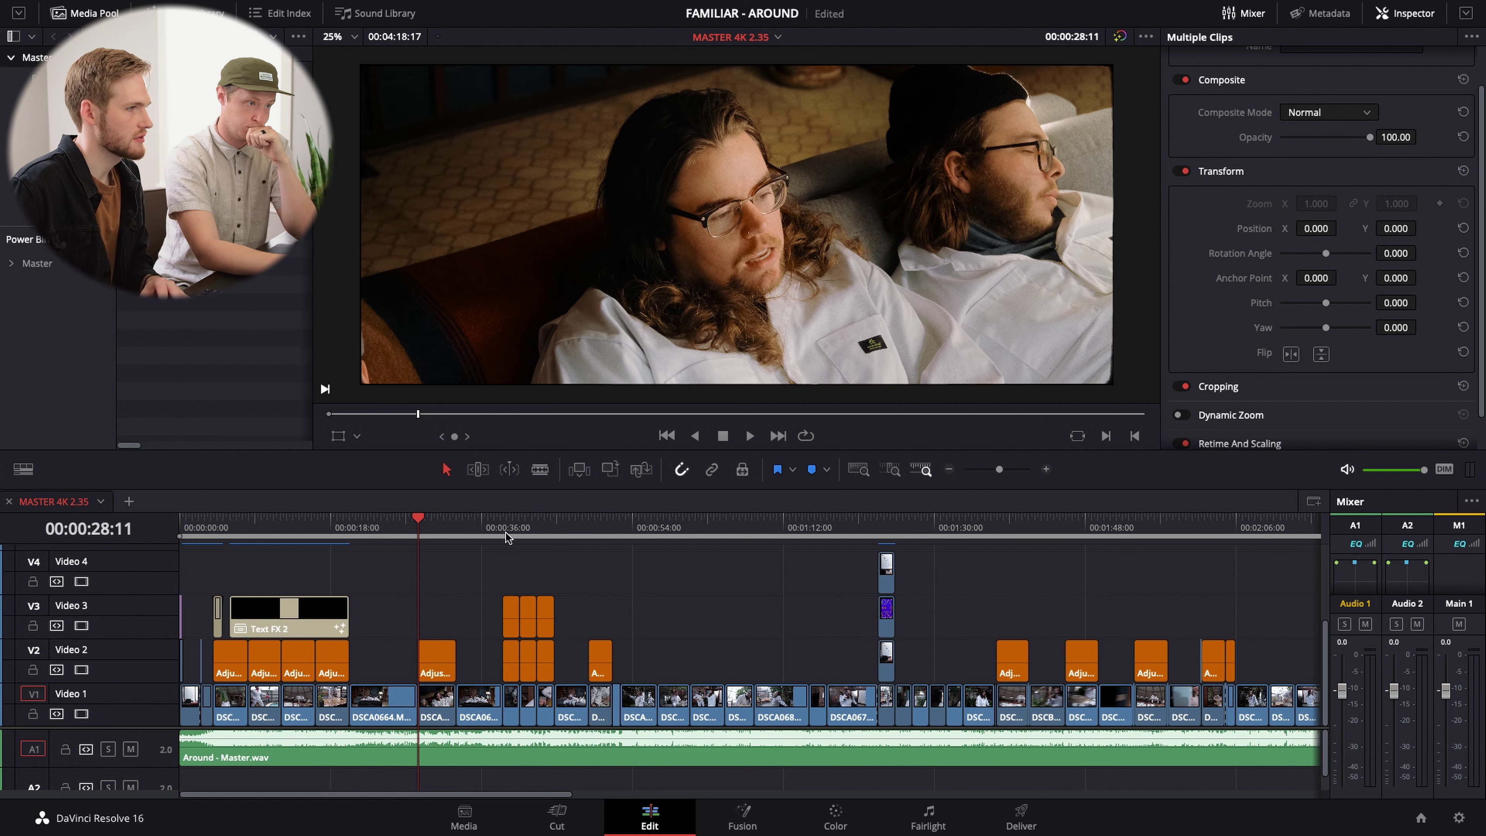
pyautogui.click(506, 534)
# - Zoom in at 00:00:38, select the three Video 3 adjustment clips and play the stacked section
pyautogui.hotkey('ctrl', '=')
pyautogui.hotkey('ctrl', '=')
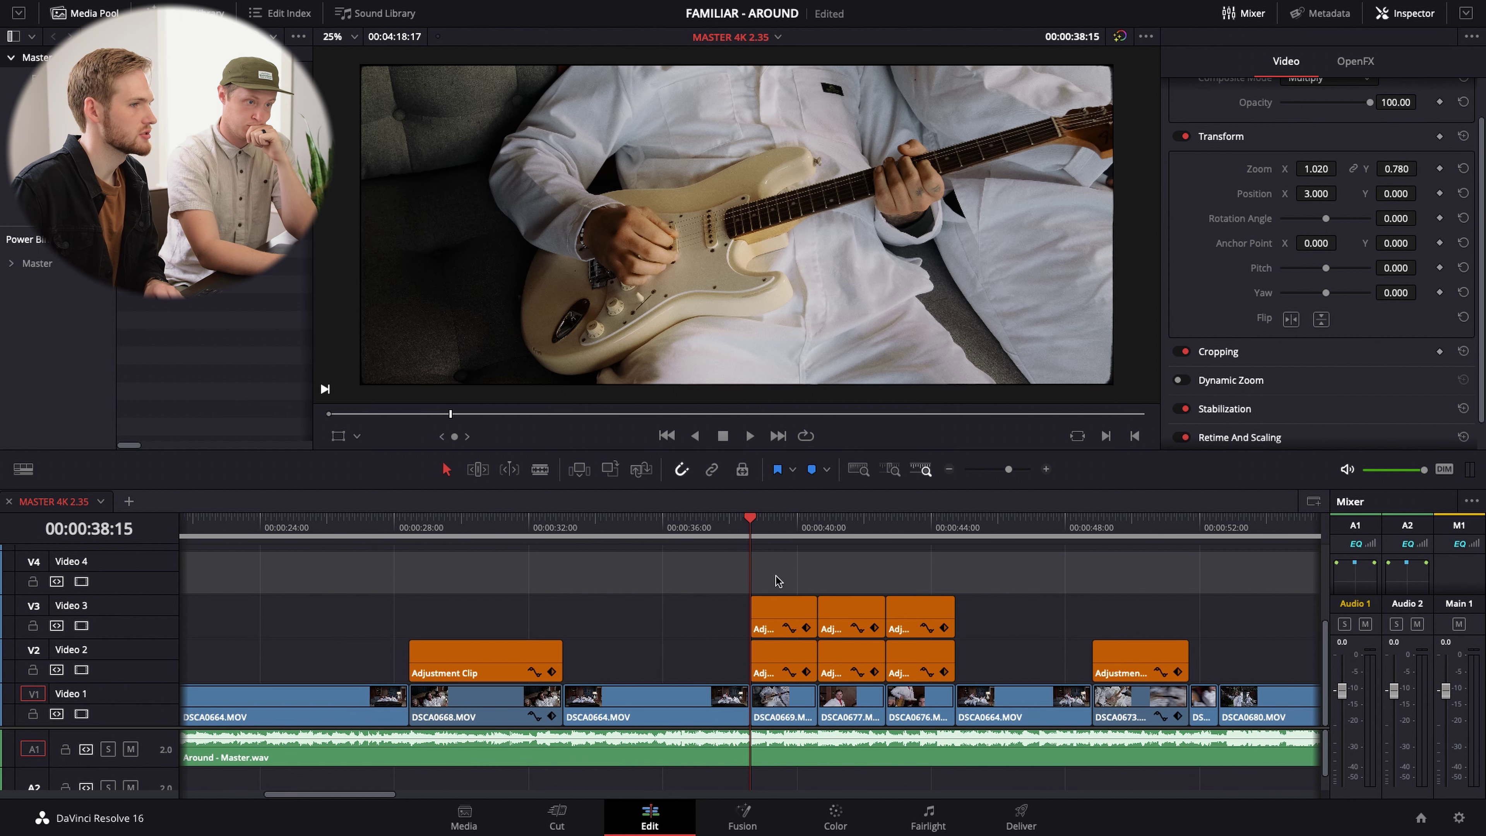
pyautogui.moveTo(777, 581); pyautogui.dragTo(917, 638)
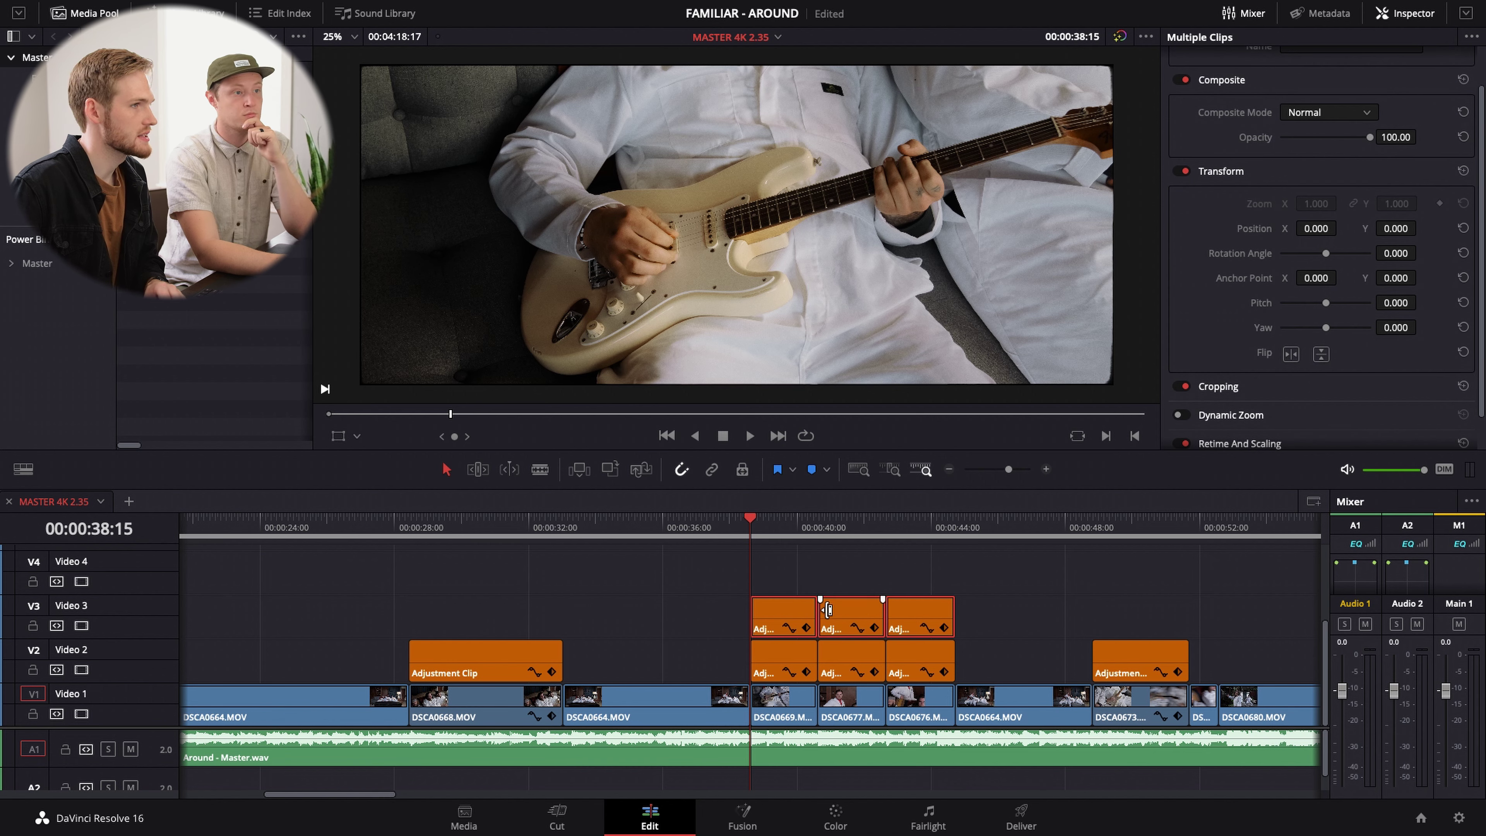
pyautogui.press('space')
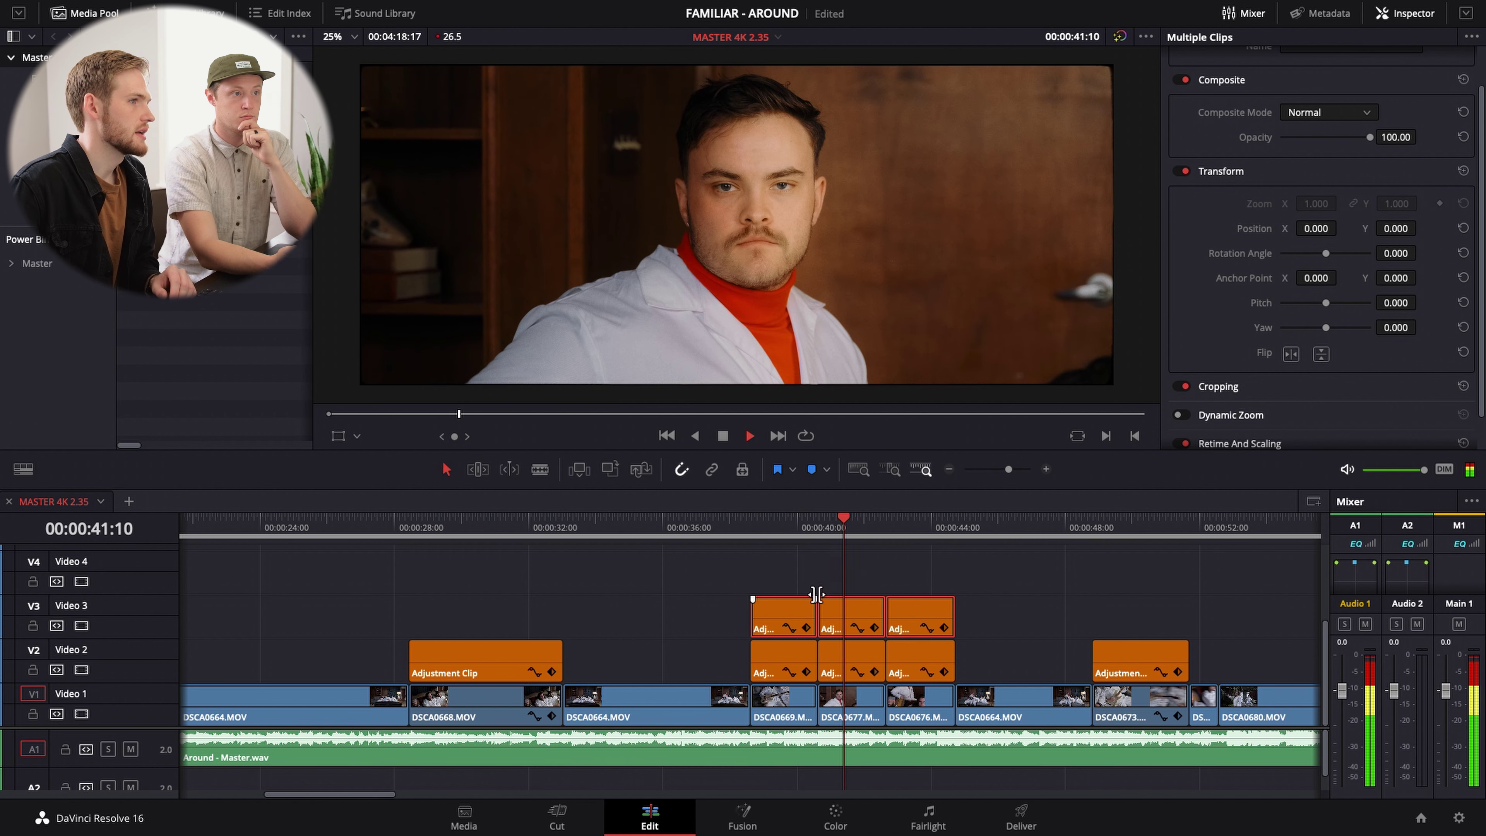
pyautogui.press('space')
pyautogui.click(795, 656)
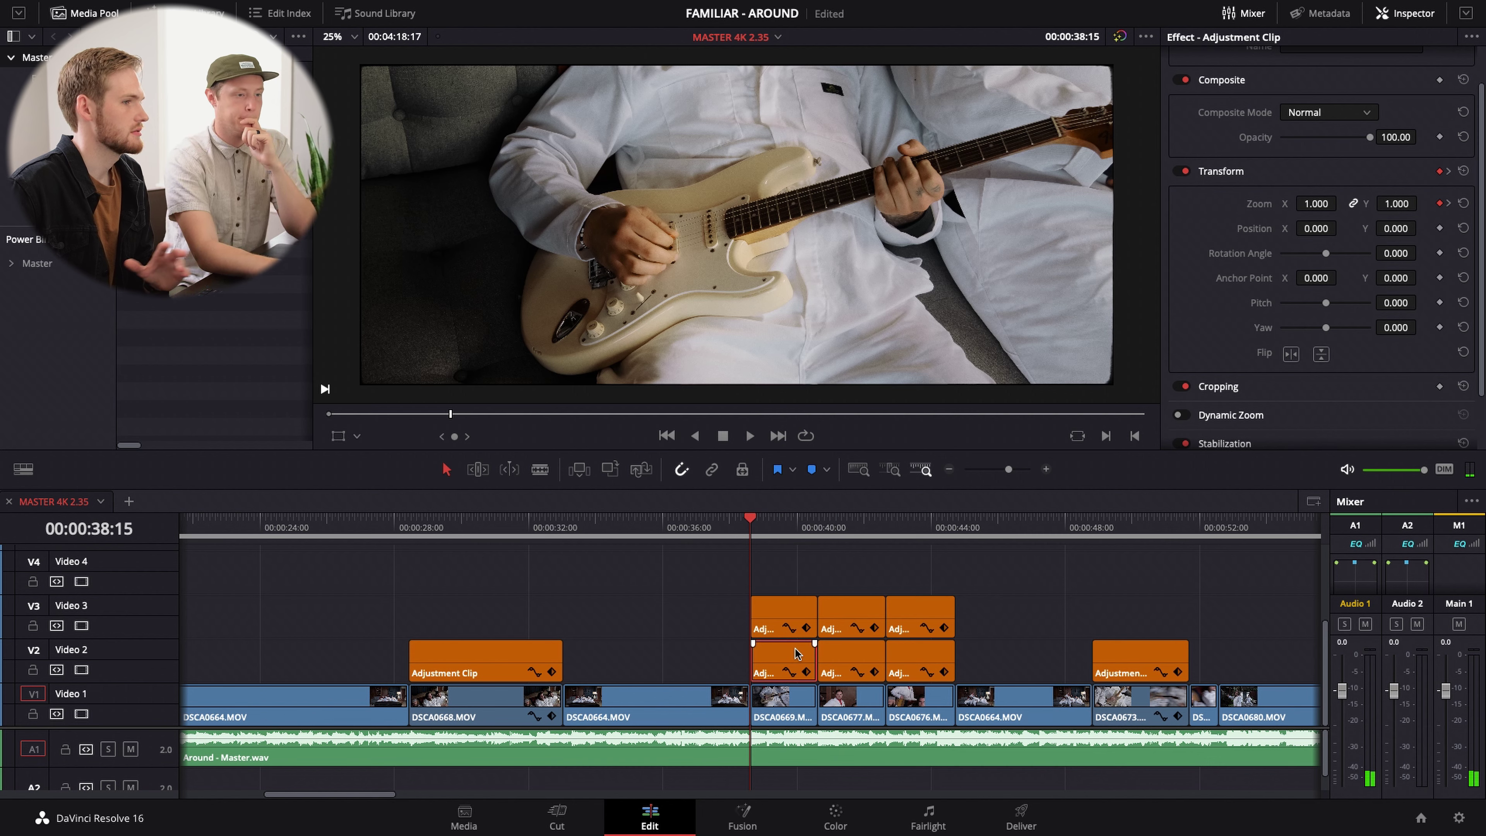
# - Duplicate the three Video 3 adjustment clips up onto Video 4
pyautogui.click(781, 618)
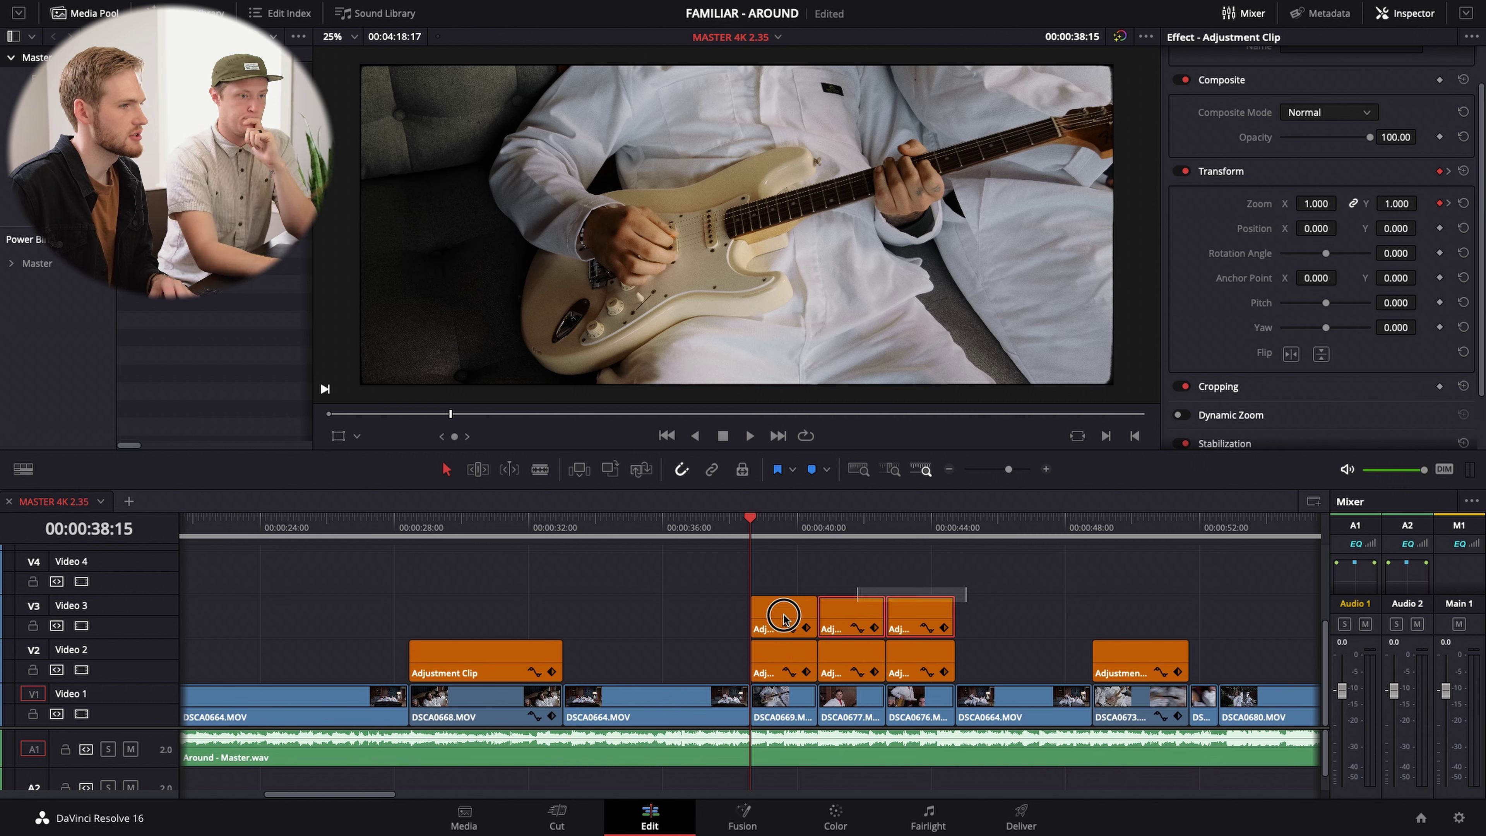
pyautogui.moveTo(778, 620); pyautogui.dragTo(783, 571)
pyautogui.scroll(2, 1007, 620)
pyautogui.scroll(-2, 1006, 620)
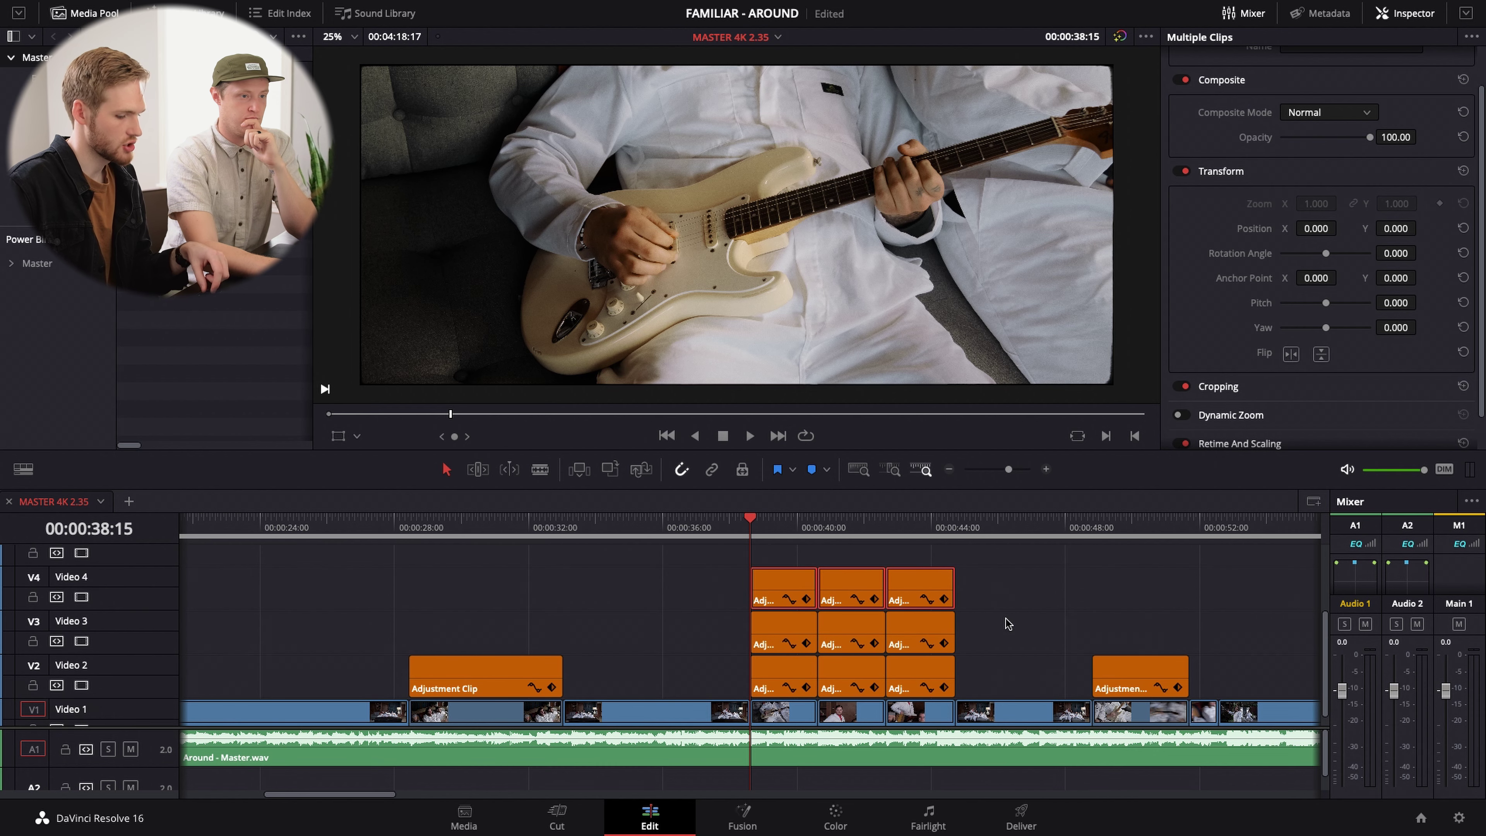
# - Deselect the copies, zoom to fit and back in, and save the project
pyautogui.click(1007, 623)
pyautogui.hotkey('shift', 'z')
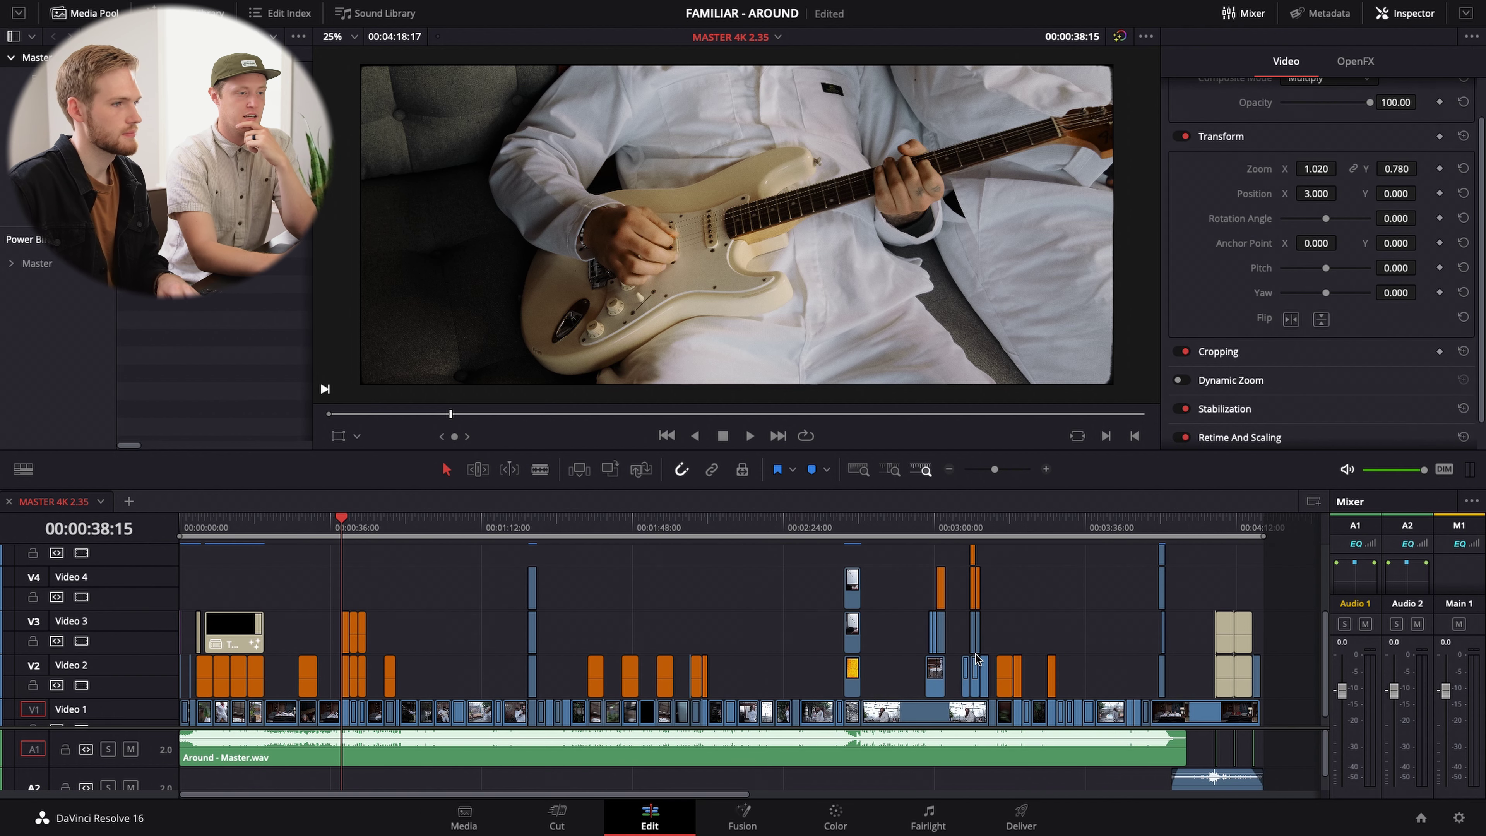
pyautogui.hotkey('shift', 'z')
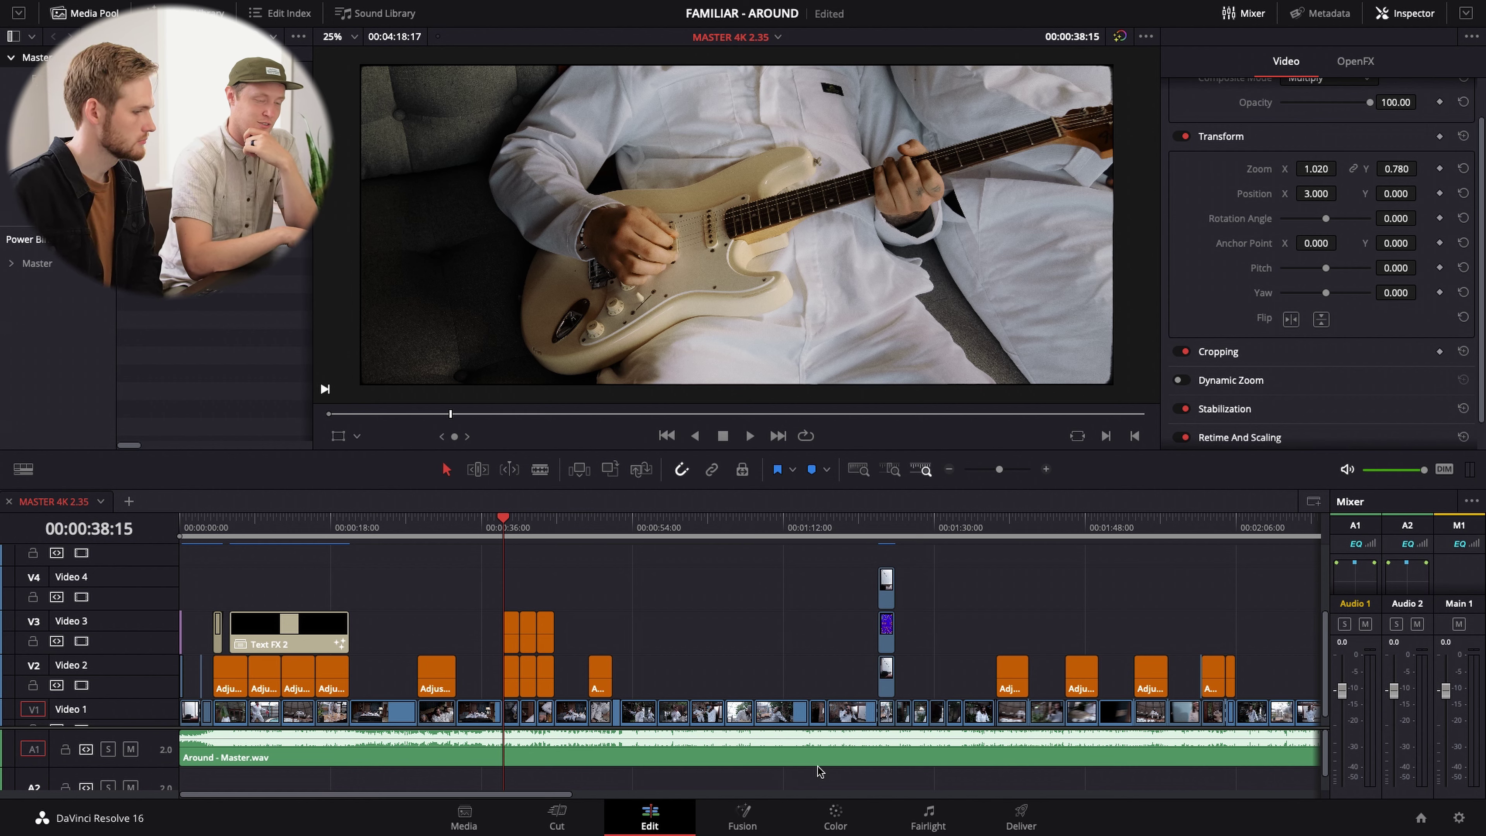
pyautogui.click(806, 647)
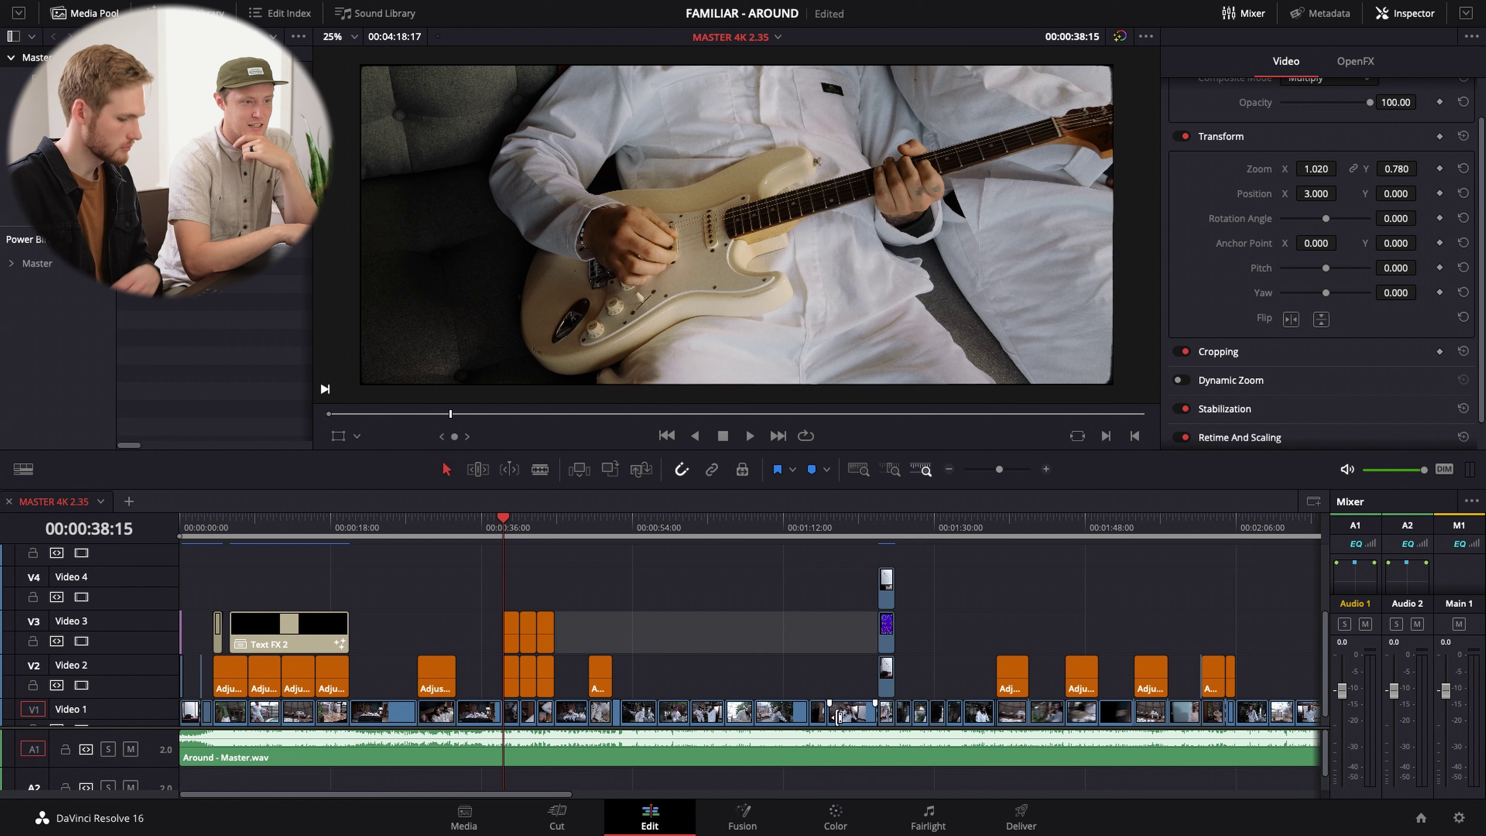
pyautogui.hotkey('ctrl', 's')
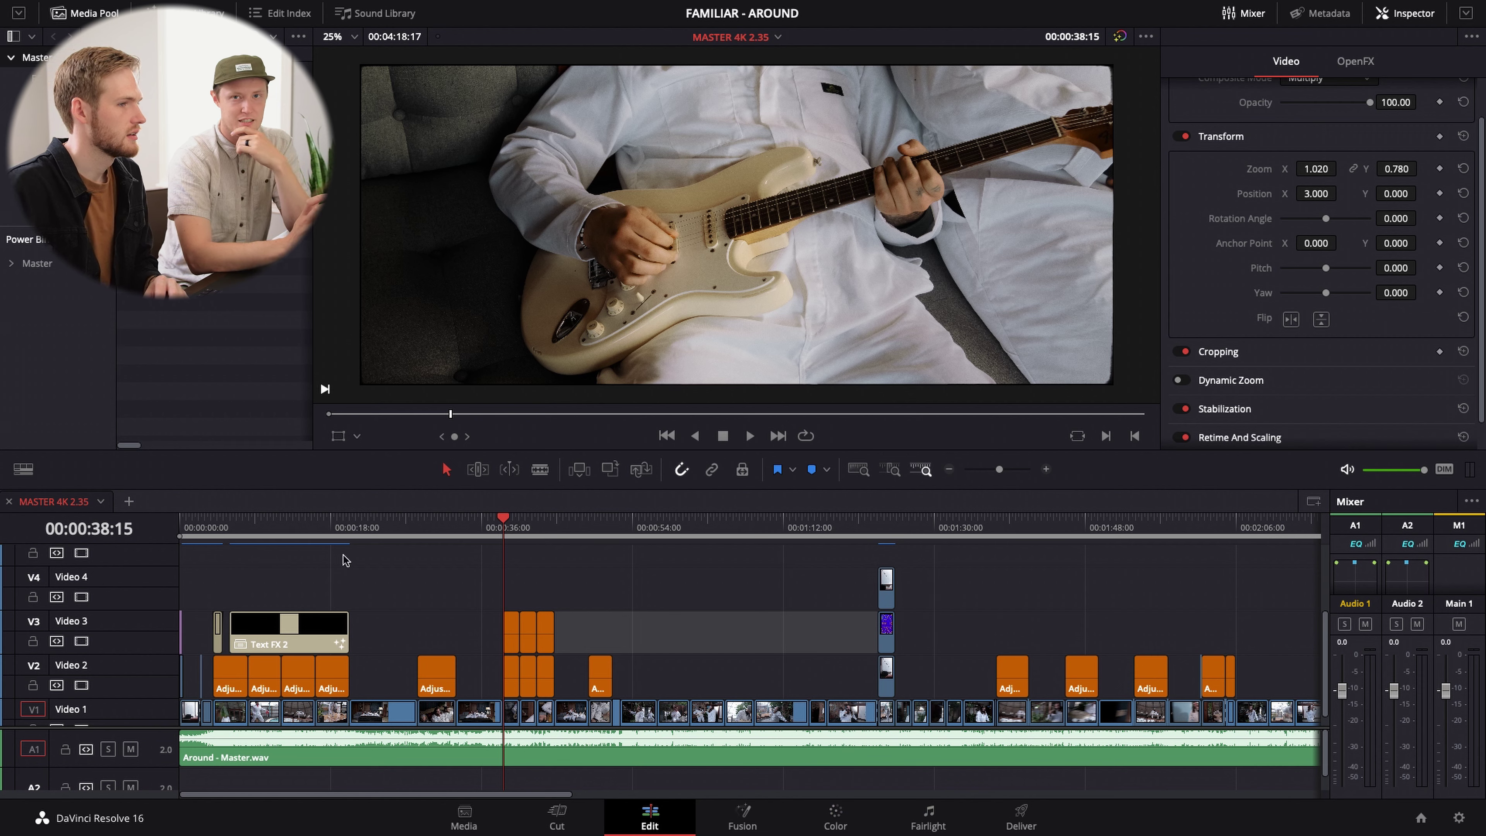
# - Zoom in on the greenhouse section at 03:13:01
pyautogui.hotkey('ctrl', '-')
pyautogui.scroll(-1, 1028, 577)
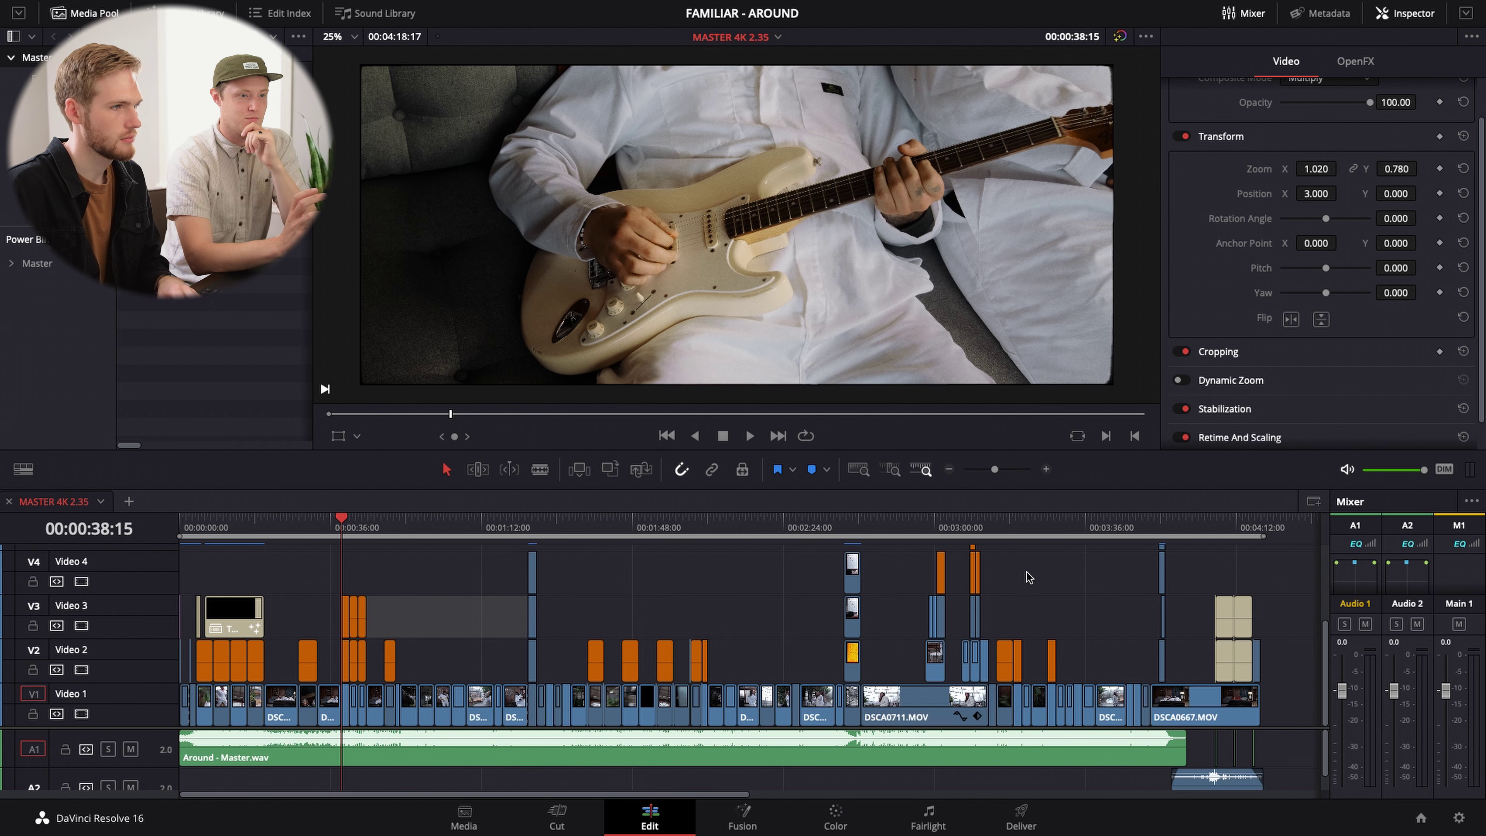
pyautogui.click(985, 527)
pyautogui.hotkey('ctrl', '=')
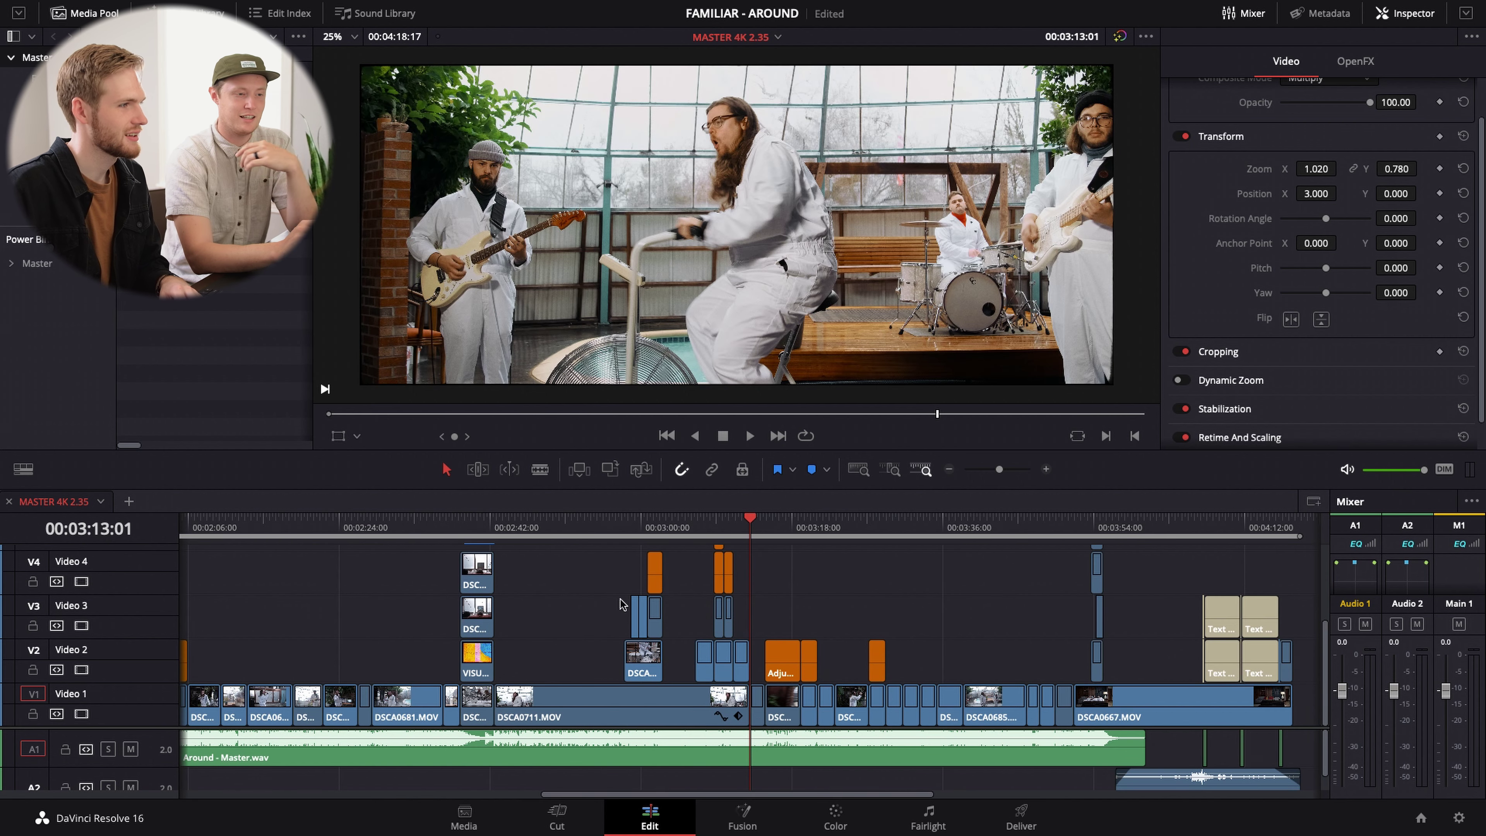
# - Zoom the timeline in around the TV shot at 00:02:38:12 and preview it
pyautogui.click(472, 531)
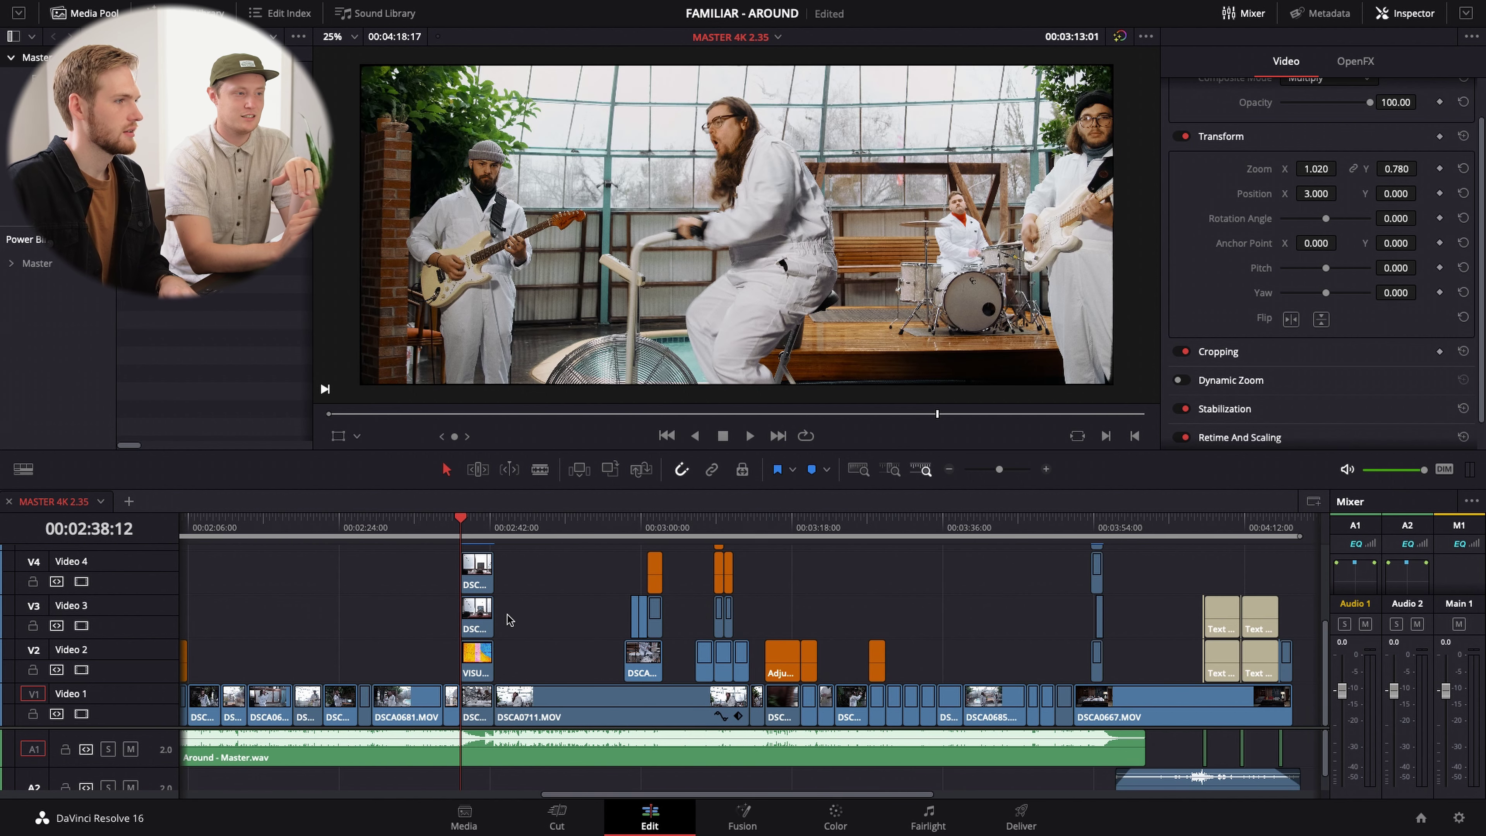
pyautogui.hotkey('ctrl', '=')
pyautogui.hotkey('ctrl', '-')
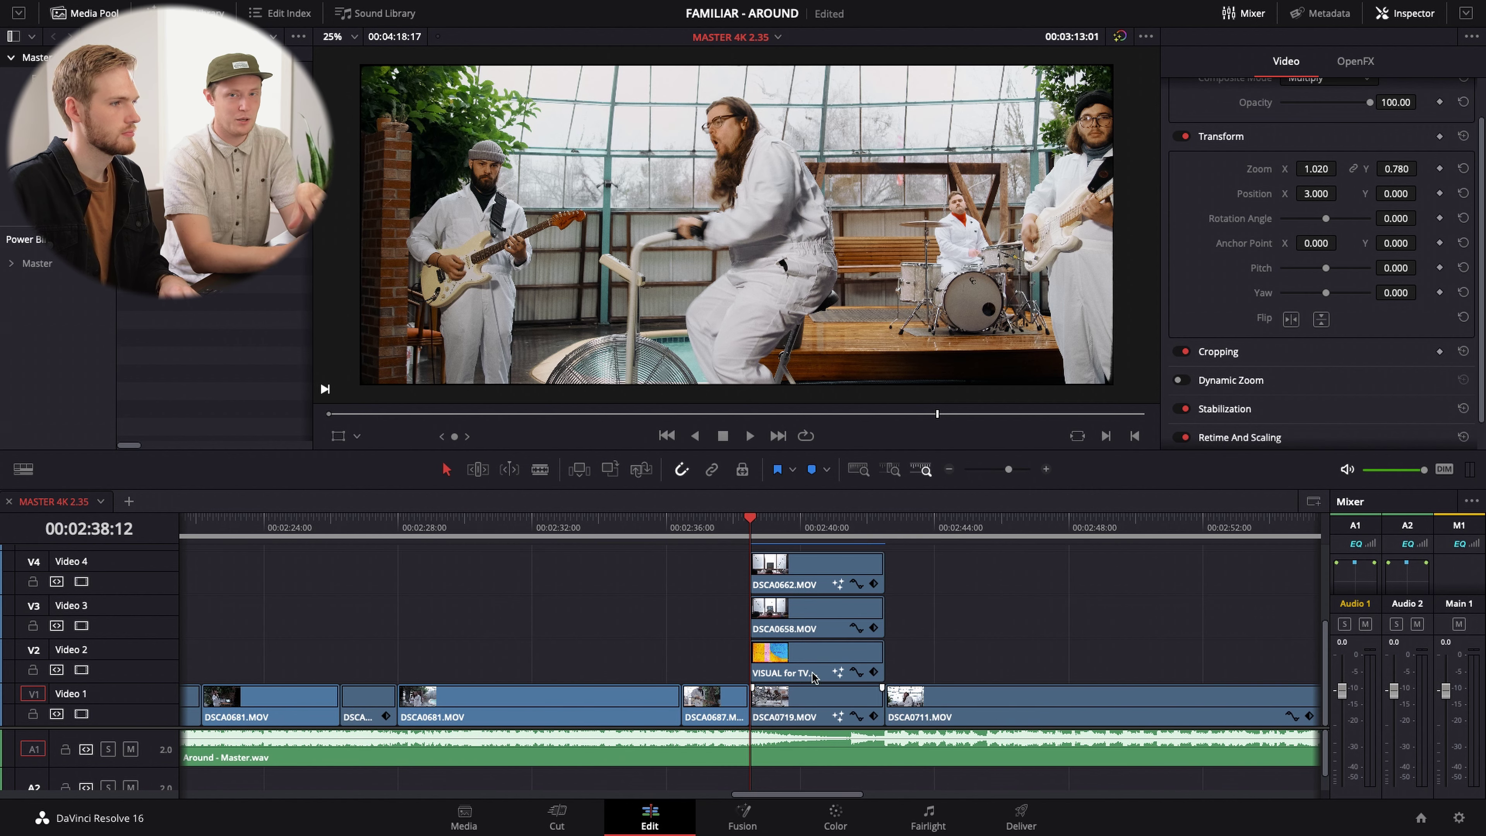
pyautogui.click(784, 530)
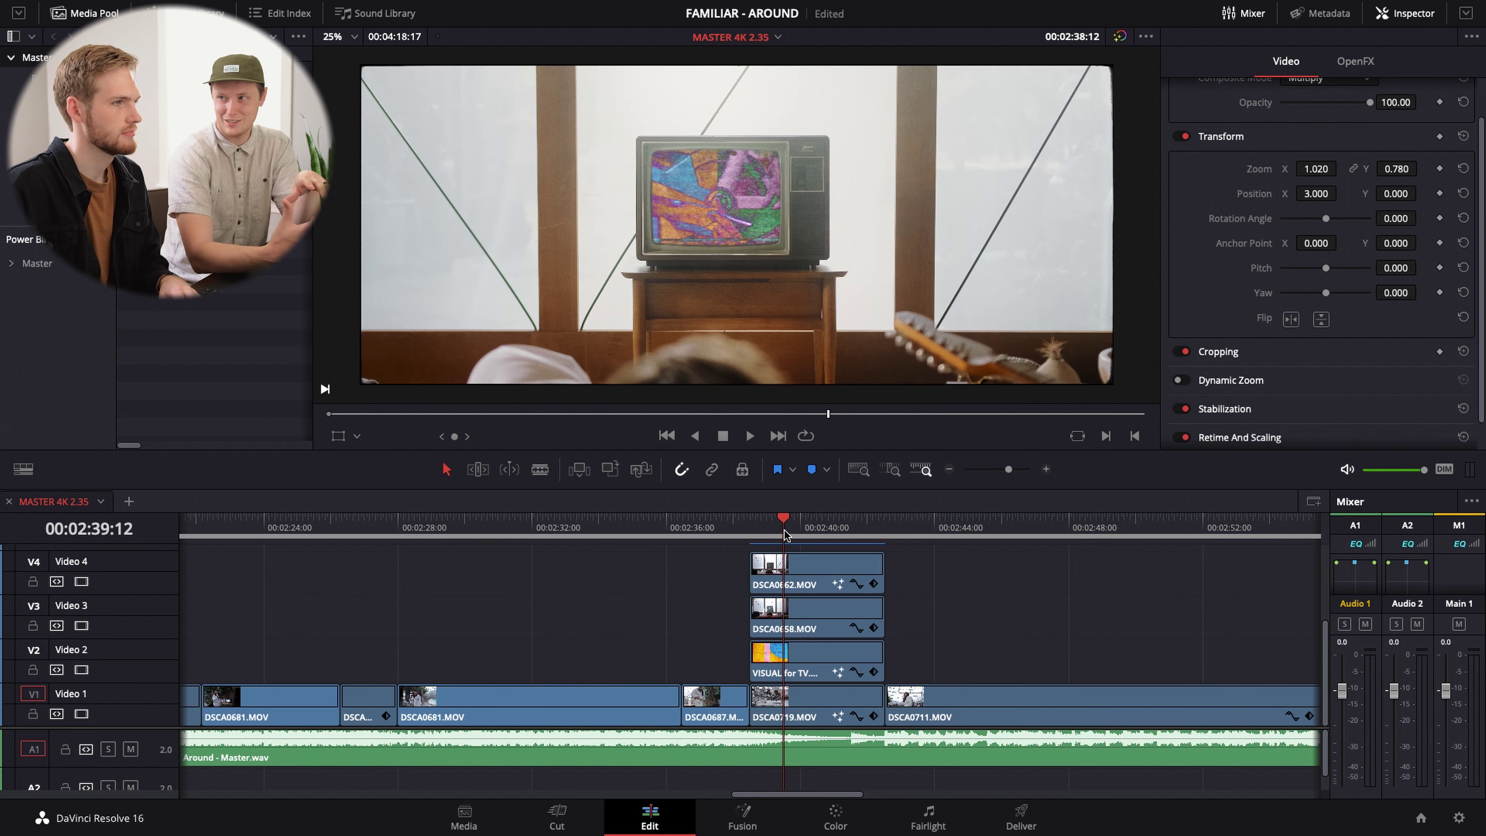
pyautogui.click(761, 530)
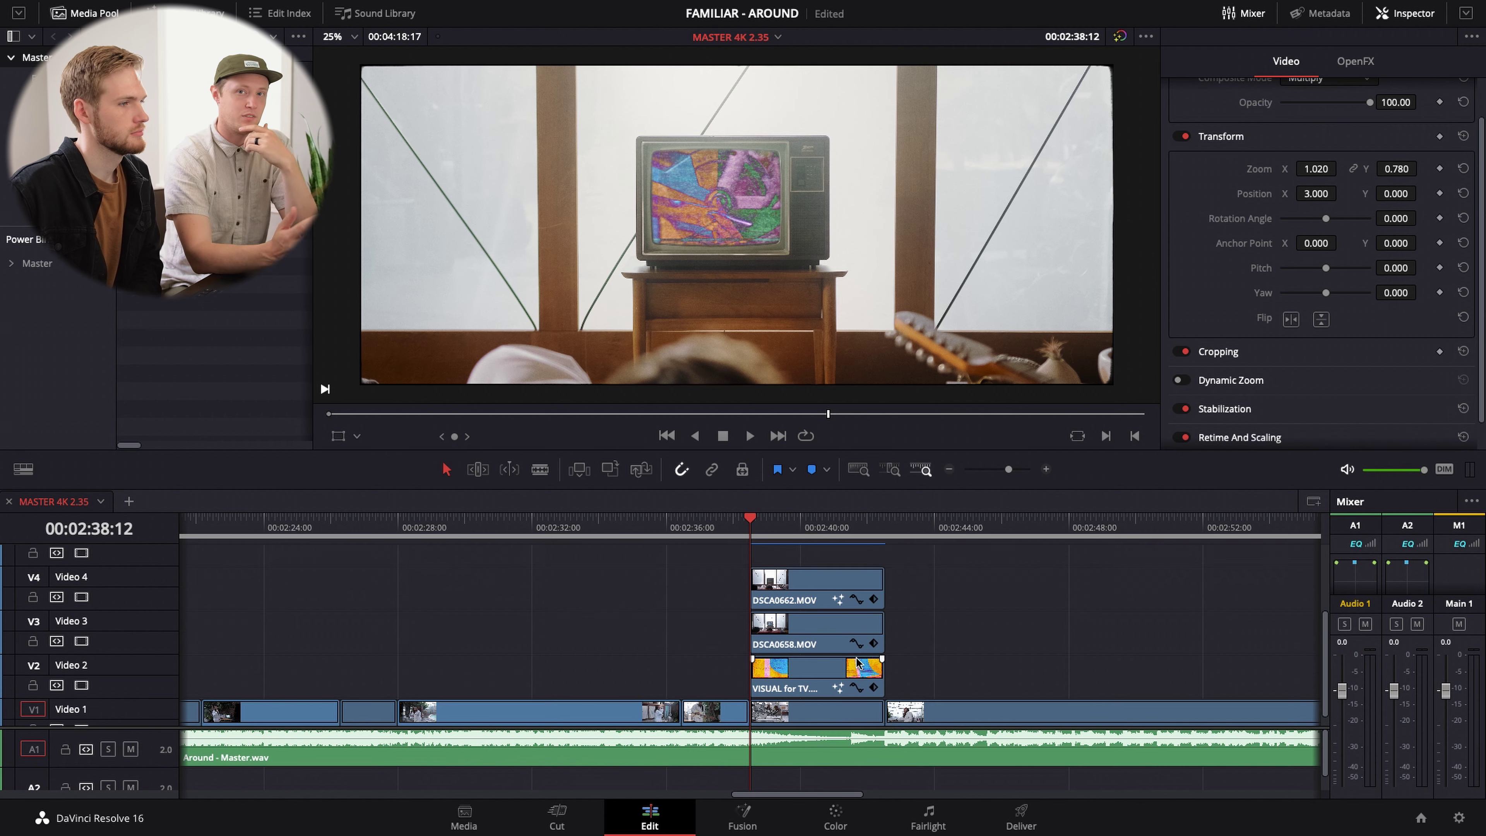
pyautogui.scroll(3, 831, 729)
pyautogui.scroll(-3, 831, 730)
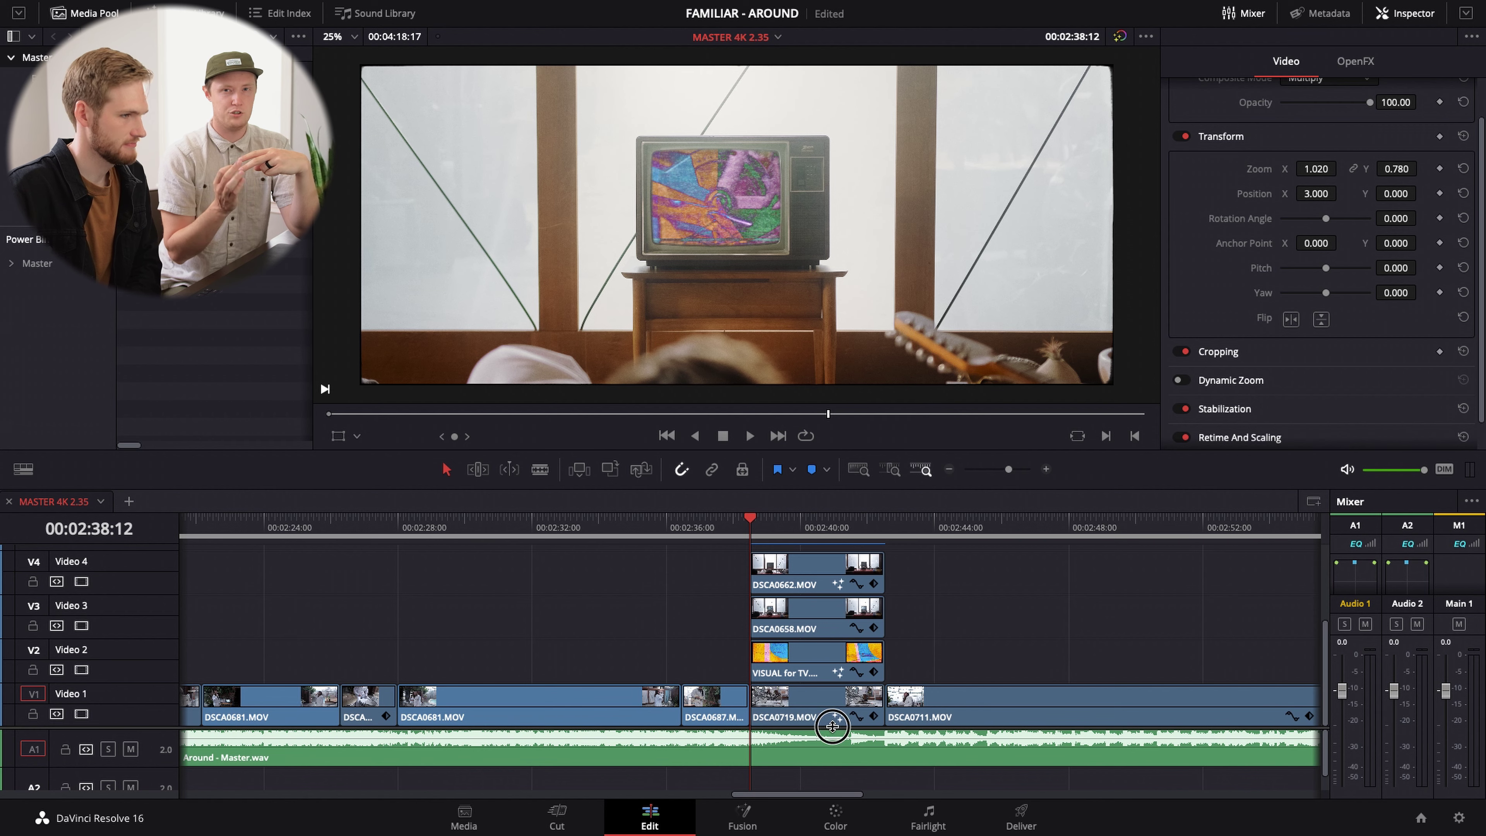
pyautogui.scroll(1, 836, 728)
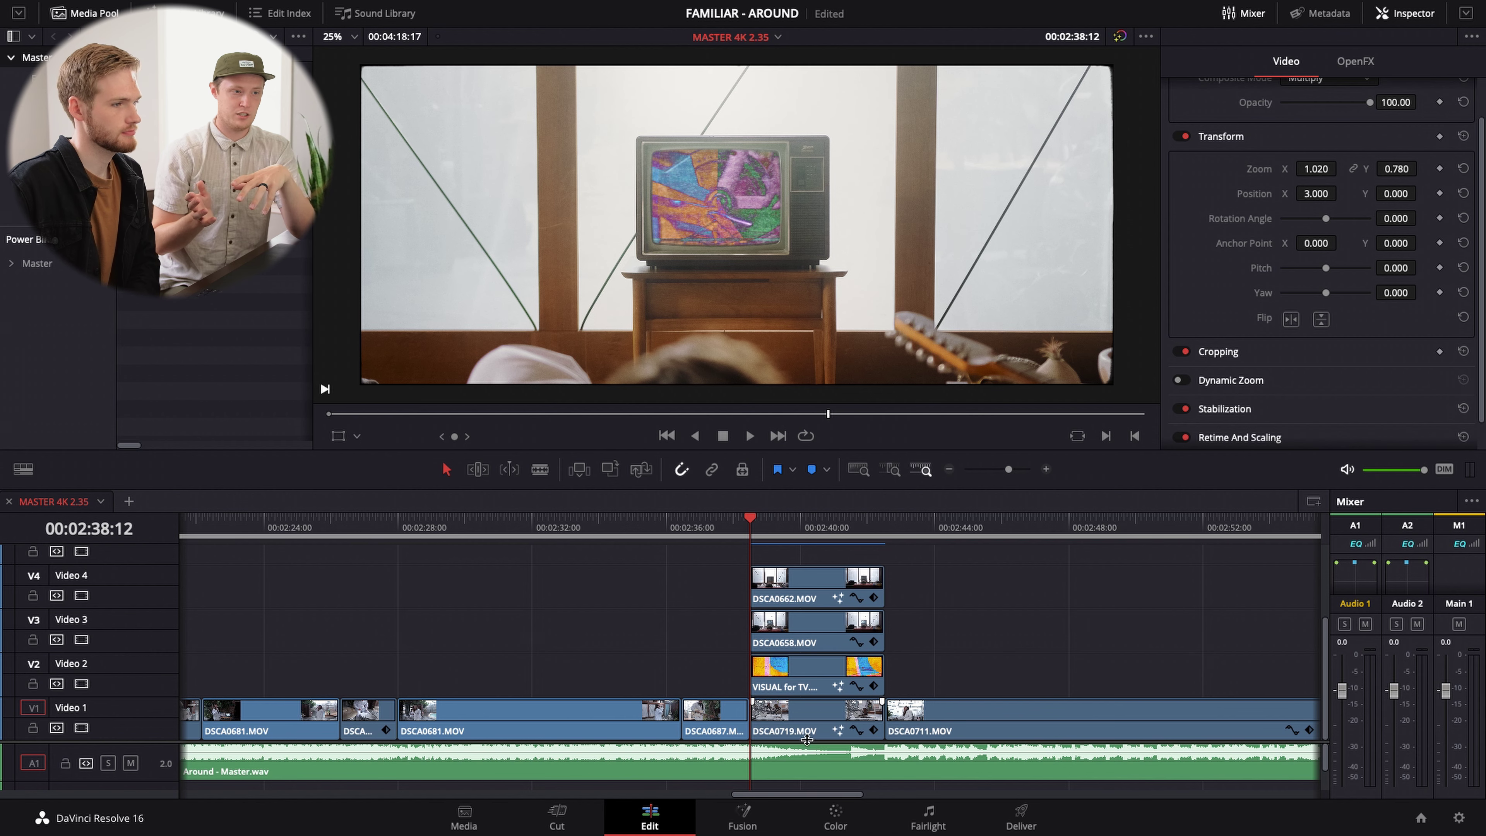
pyautogui.moveTo(813, 797); pyautogui.dragTo(820, 798)
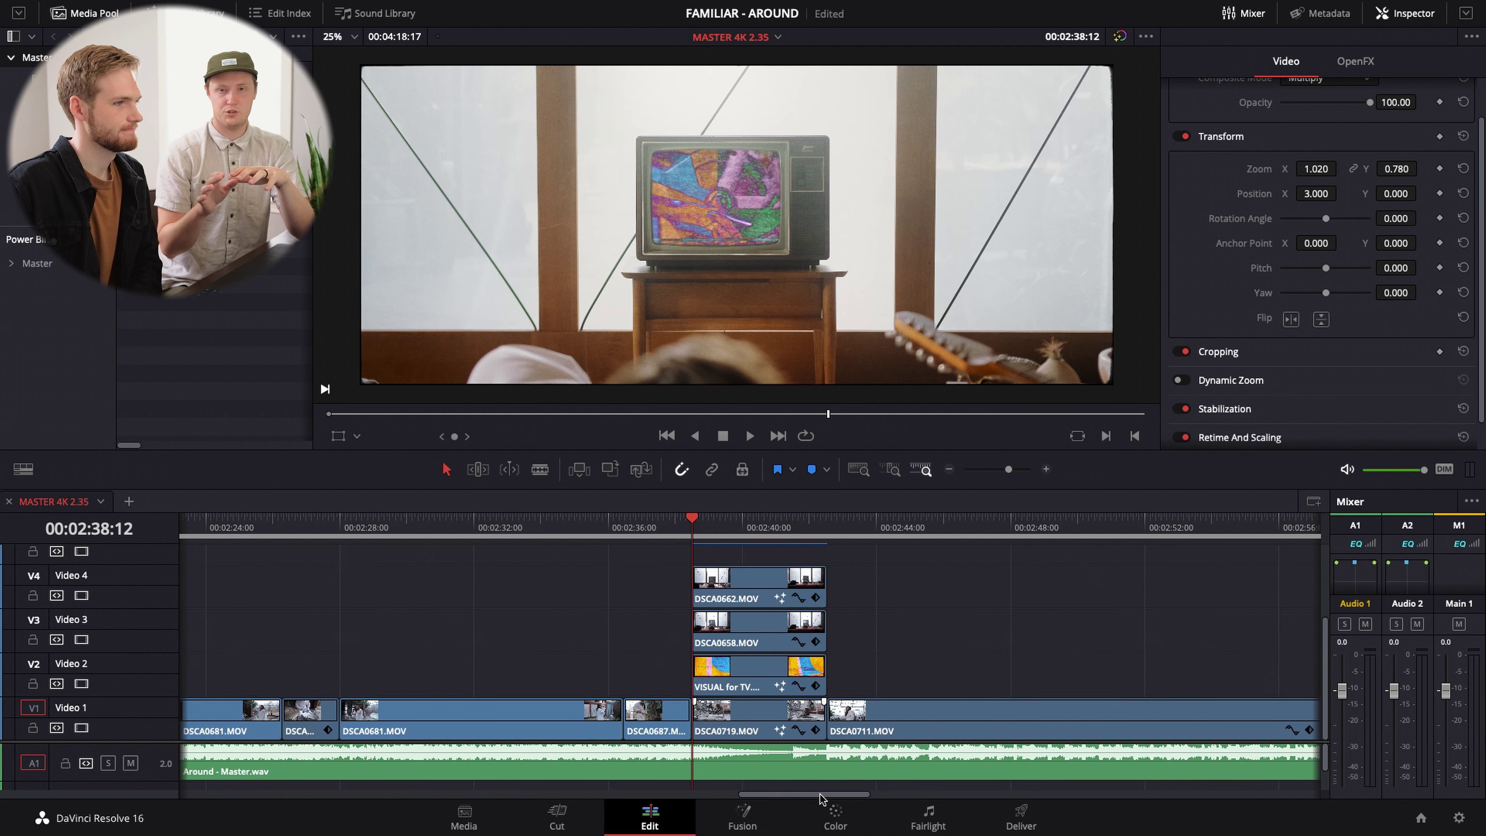
# - Select DSCA0658.MOV on Video 3 to check its Screen blend, 59.13 opacity and 1.970 zoom
pyautogui.click(760, 644)
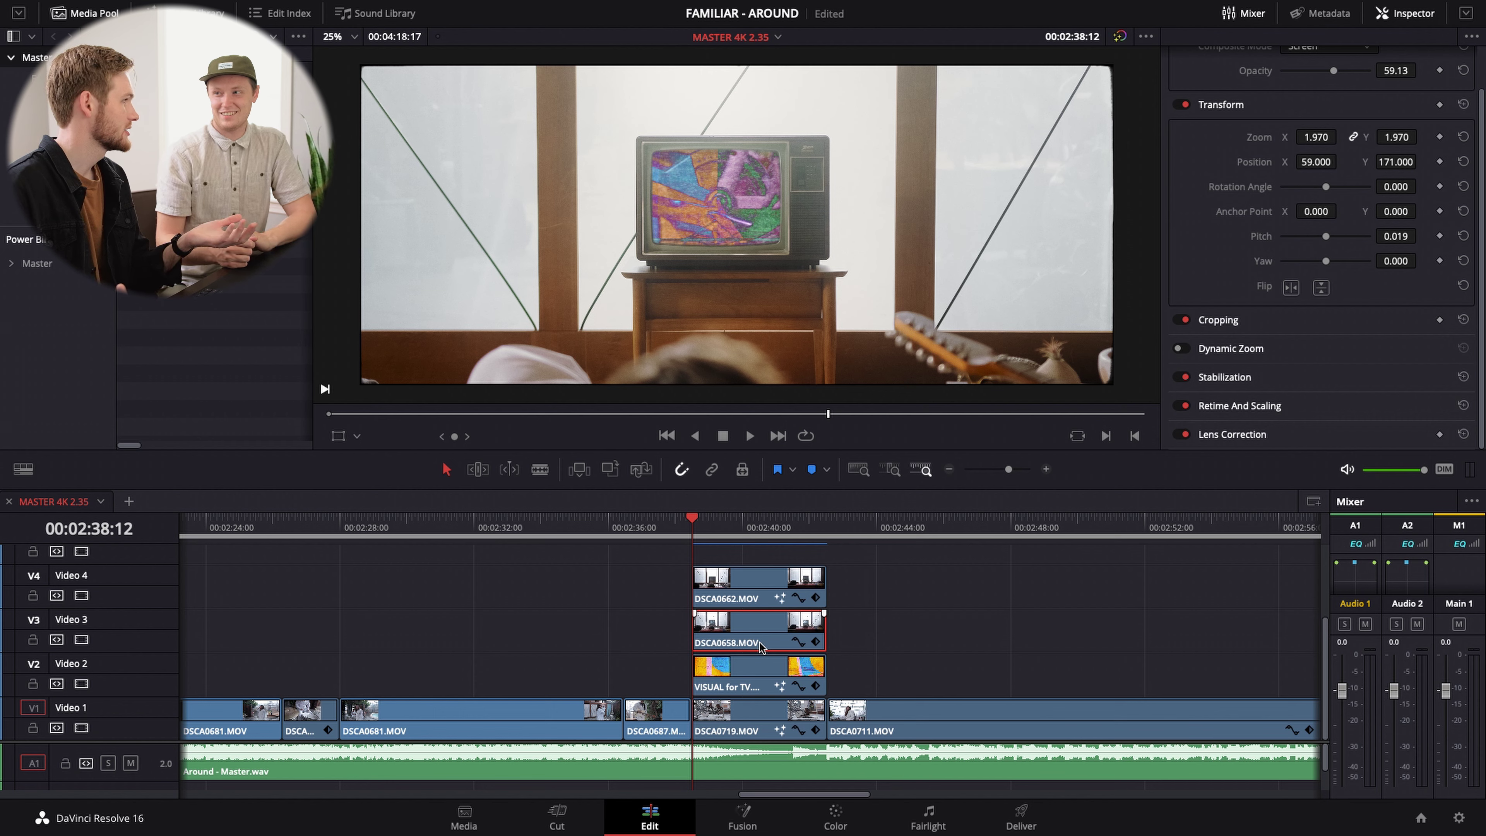
pyautogui.click(723, 531)
pyautogui.click(693, 531)
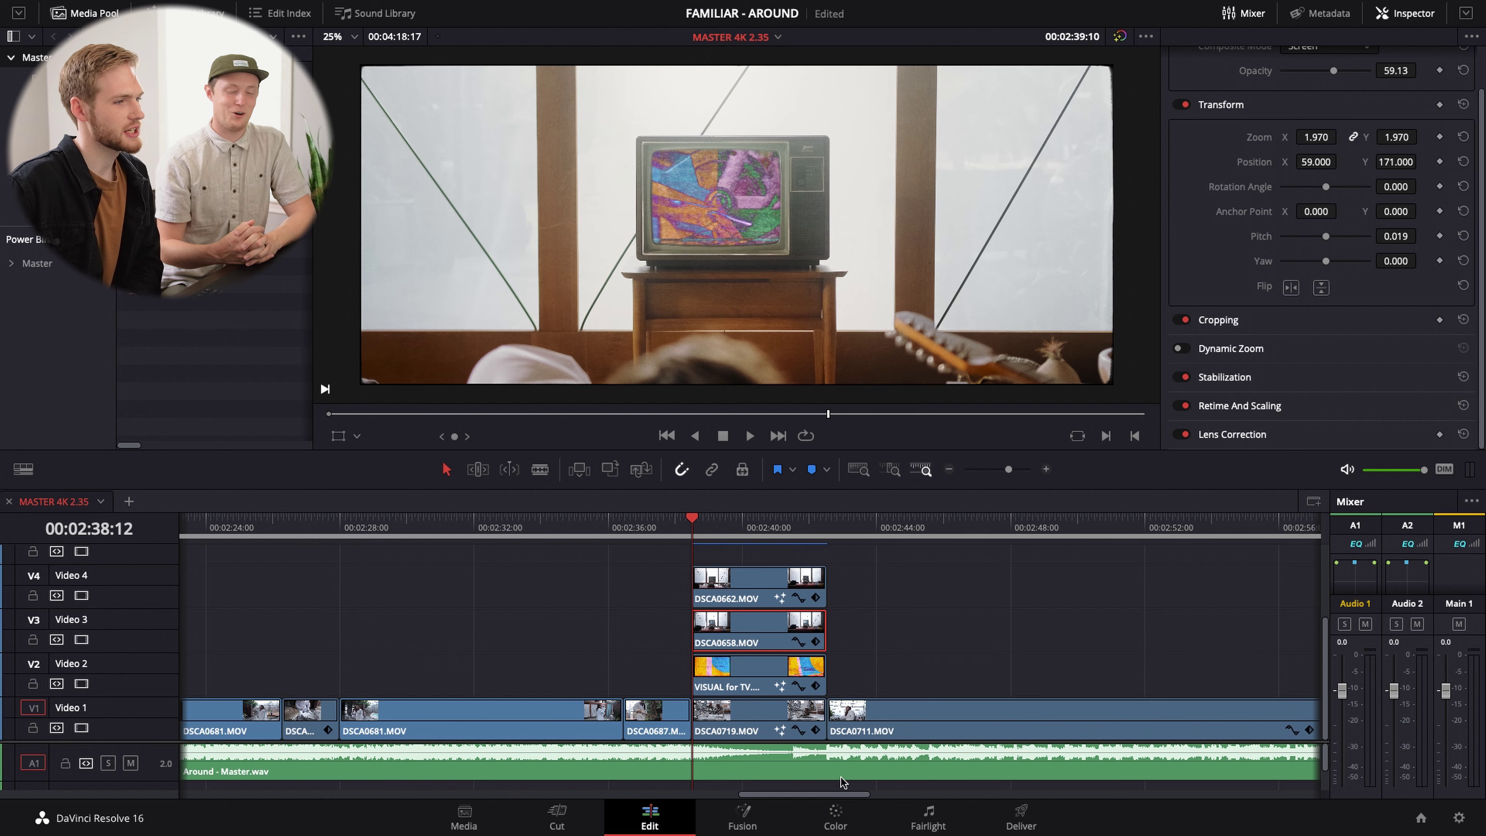
# - On the Color page, step through clips 43 and 44 to the TV clip 45's grade
pyautogui.click(845, 811)
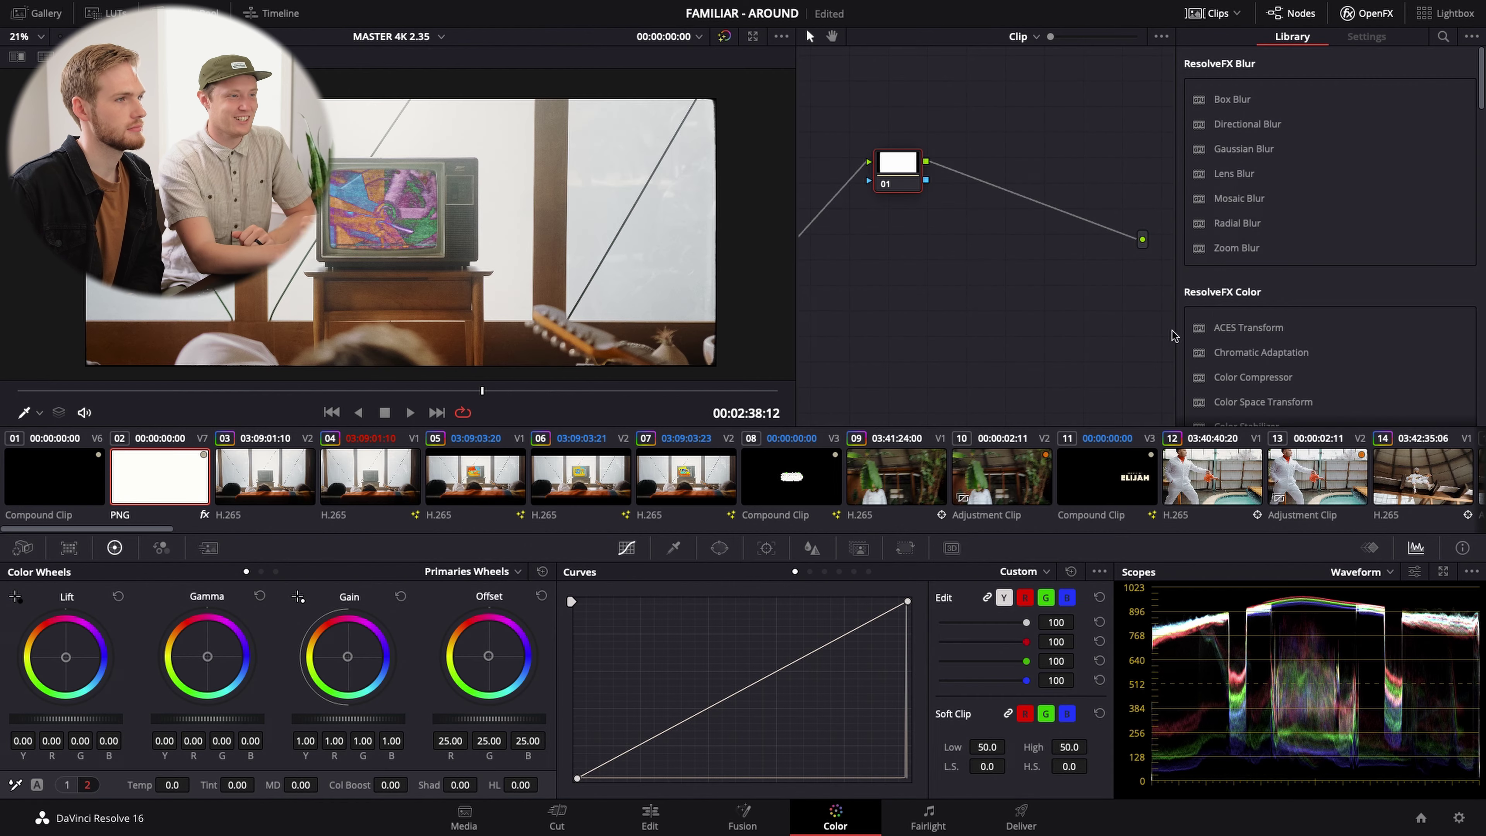
pyautogui.moveTo(173, 530); pyautogui.dragTo(673, 530)
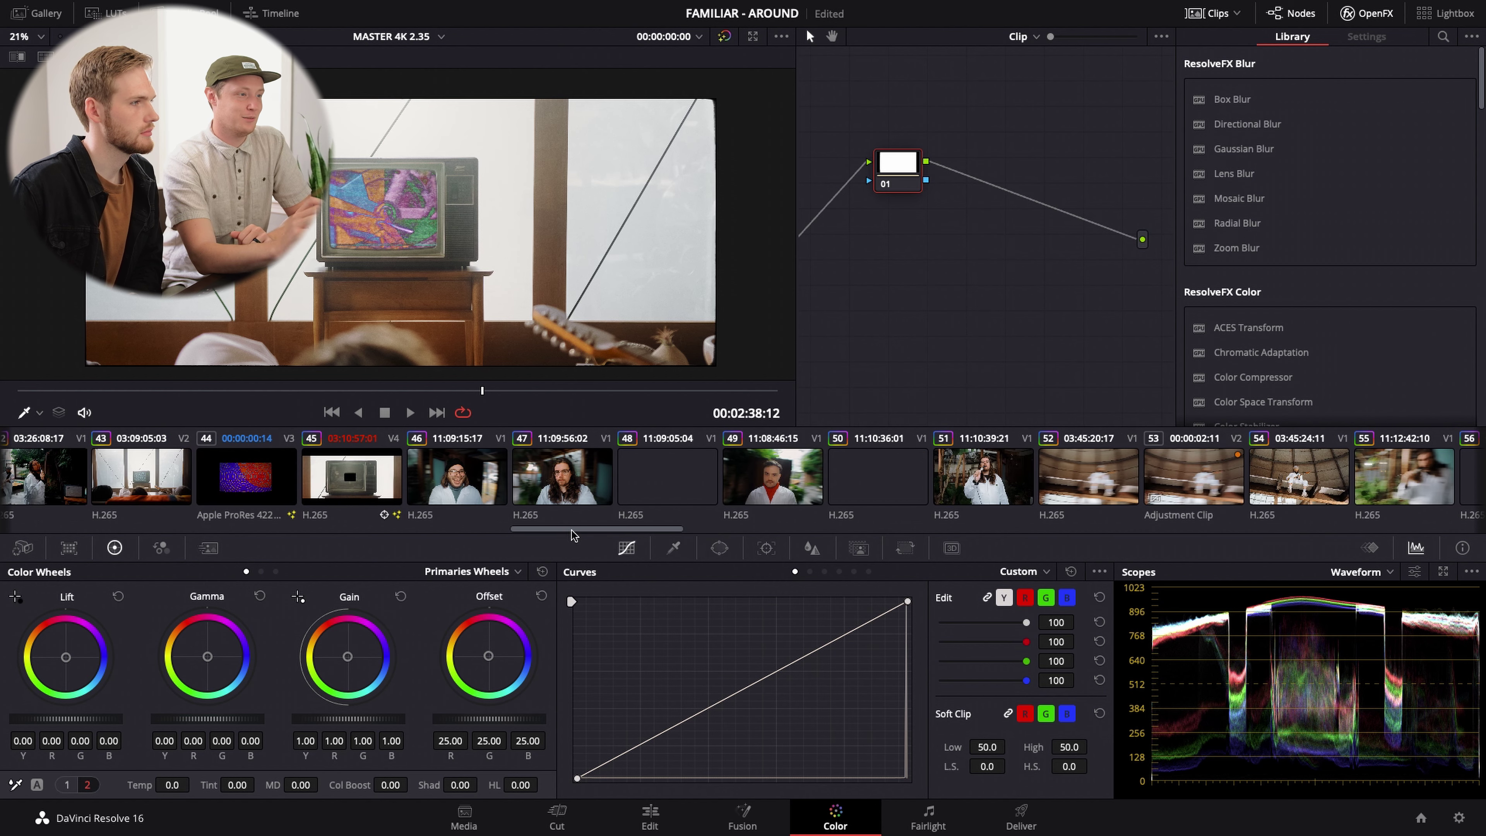
pyautogui.moveTo(574, 529); pyautogui.dragTo(547, 529)
pyautogui.click(354, 486)
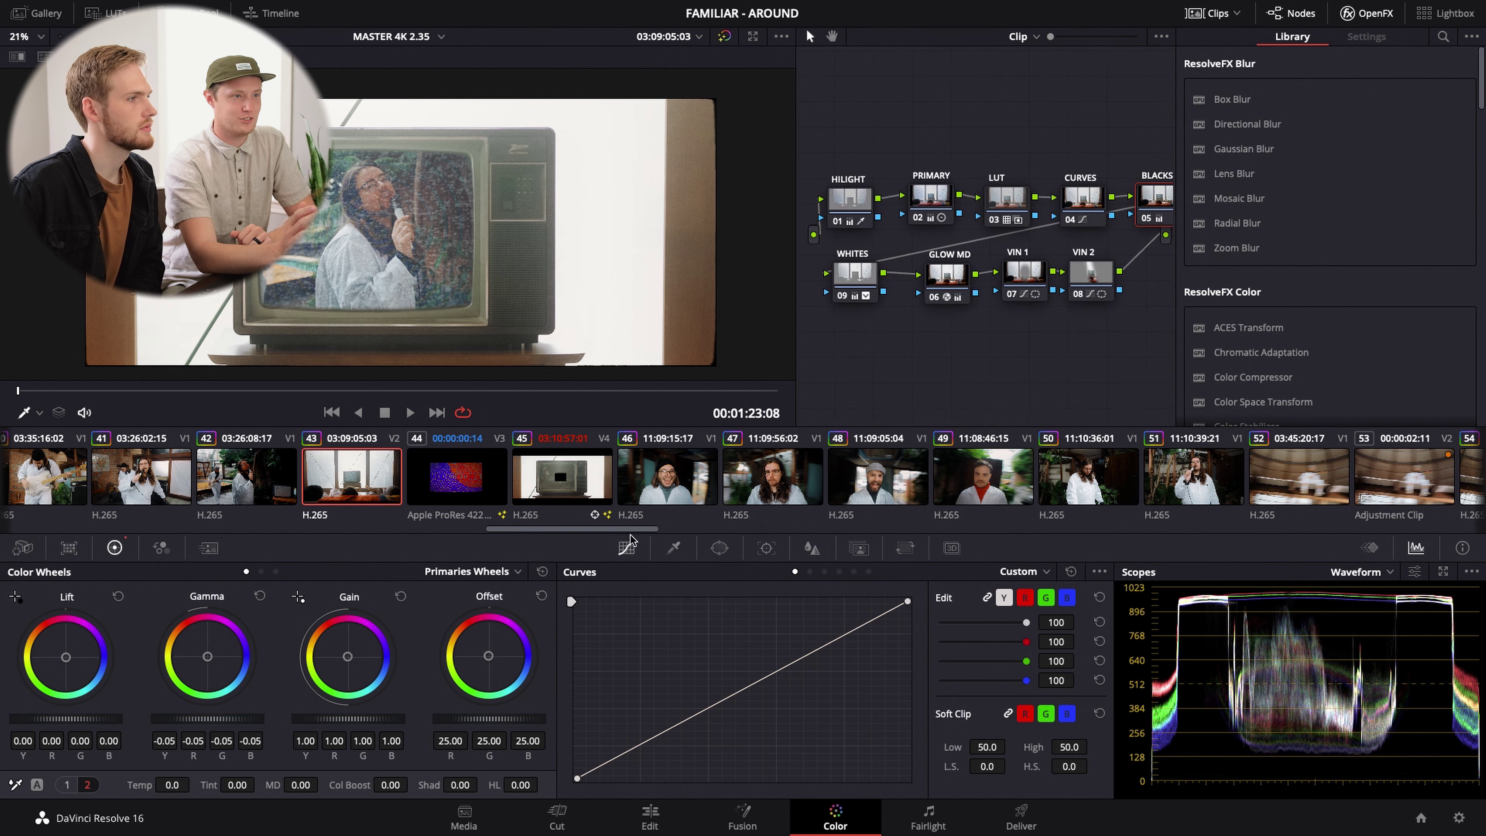
pyautogui.click(451, 491)
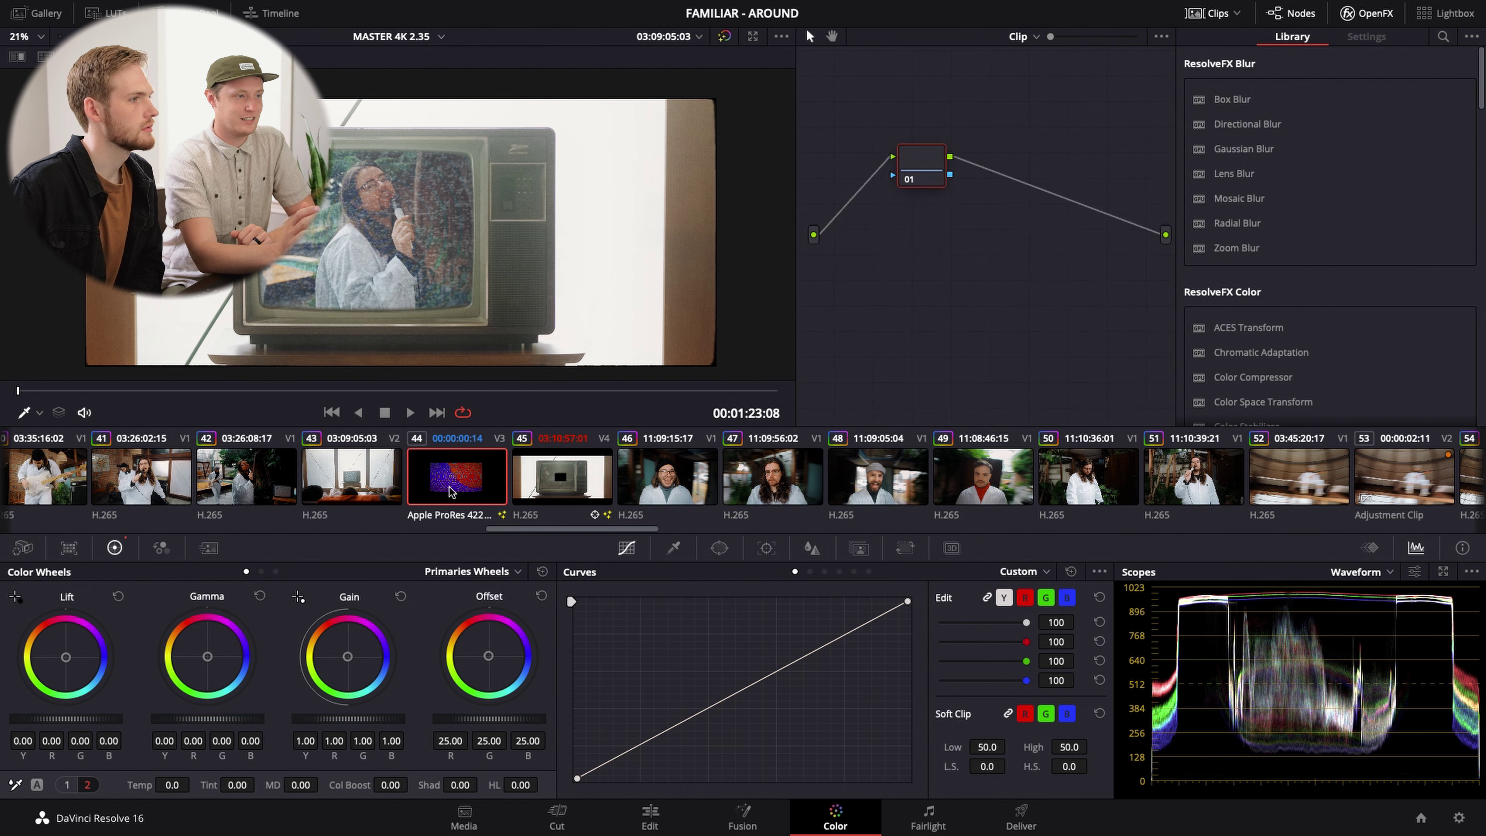
pyautogui.click(556, 489)
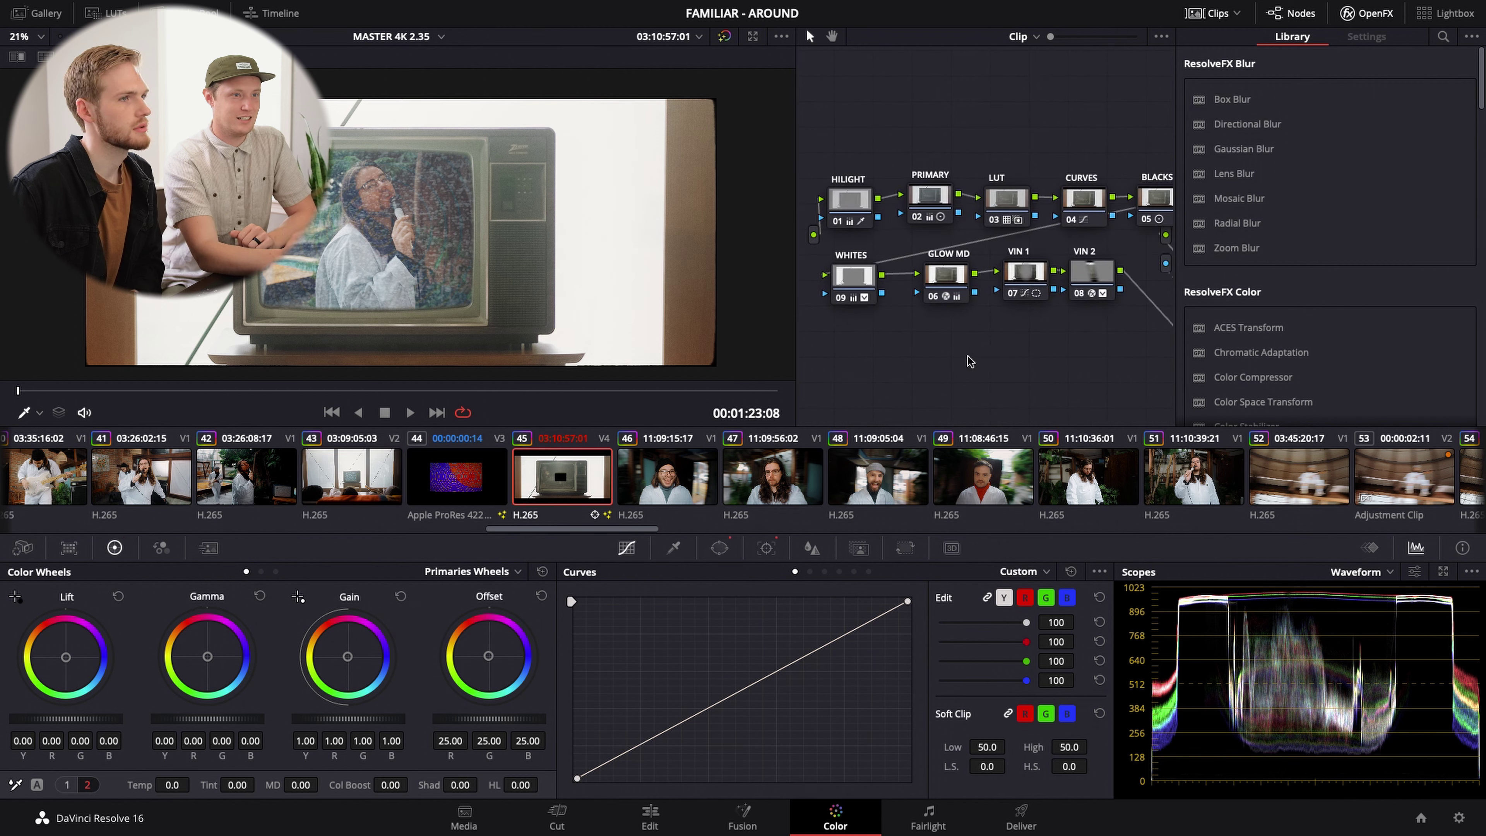
pyautogui.scroll(-2, 601, 281)
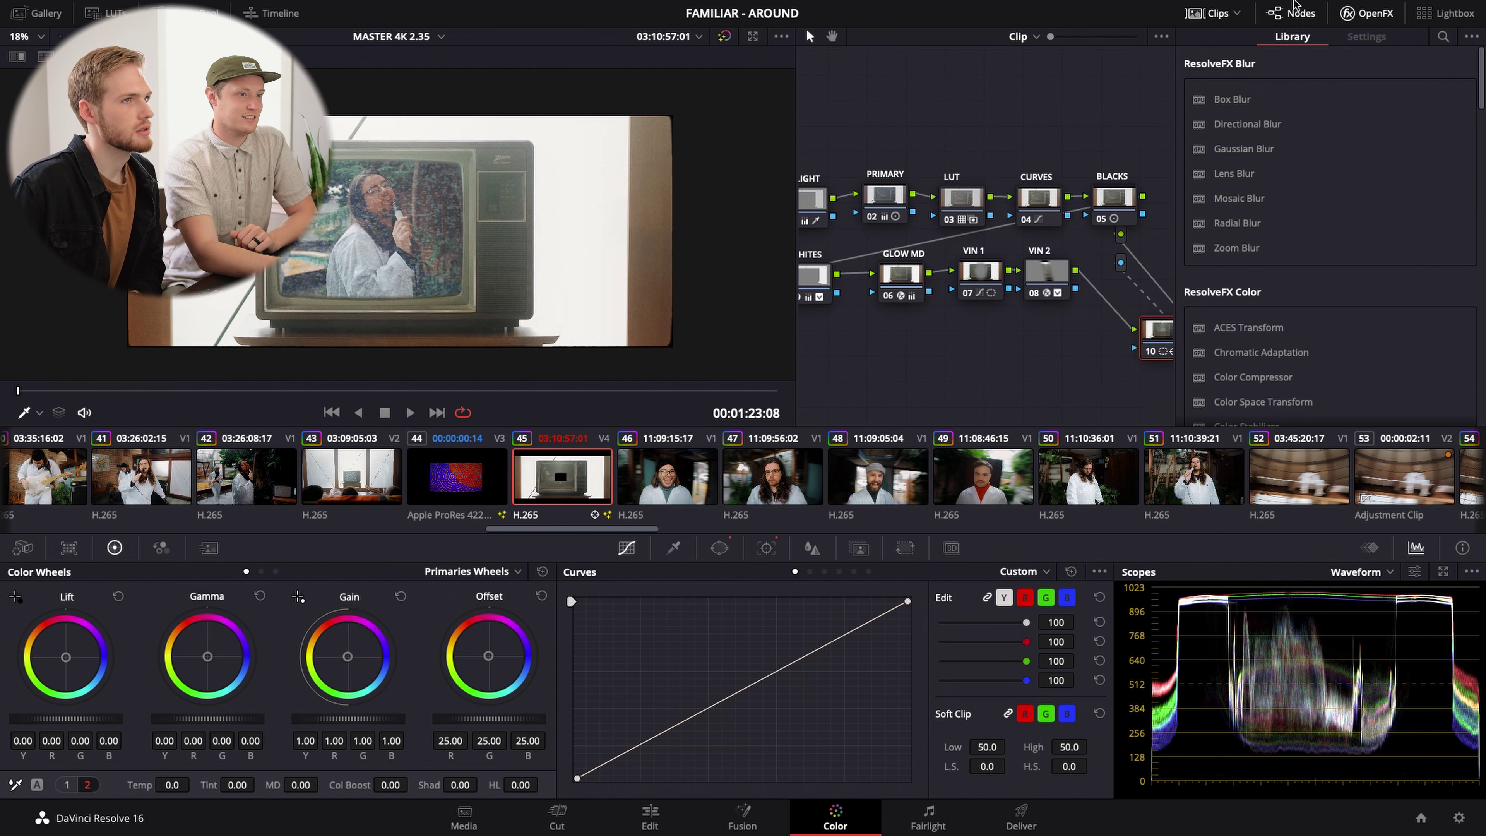
# - Hide the clip strip, widen the node graph and add node 10 after VIN 2
pyautogui.click(1214, 13)
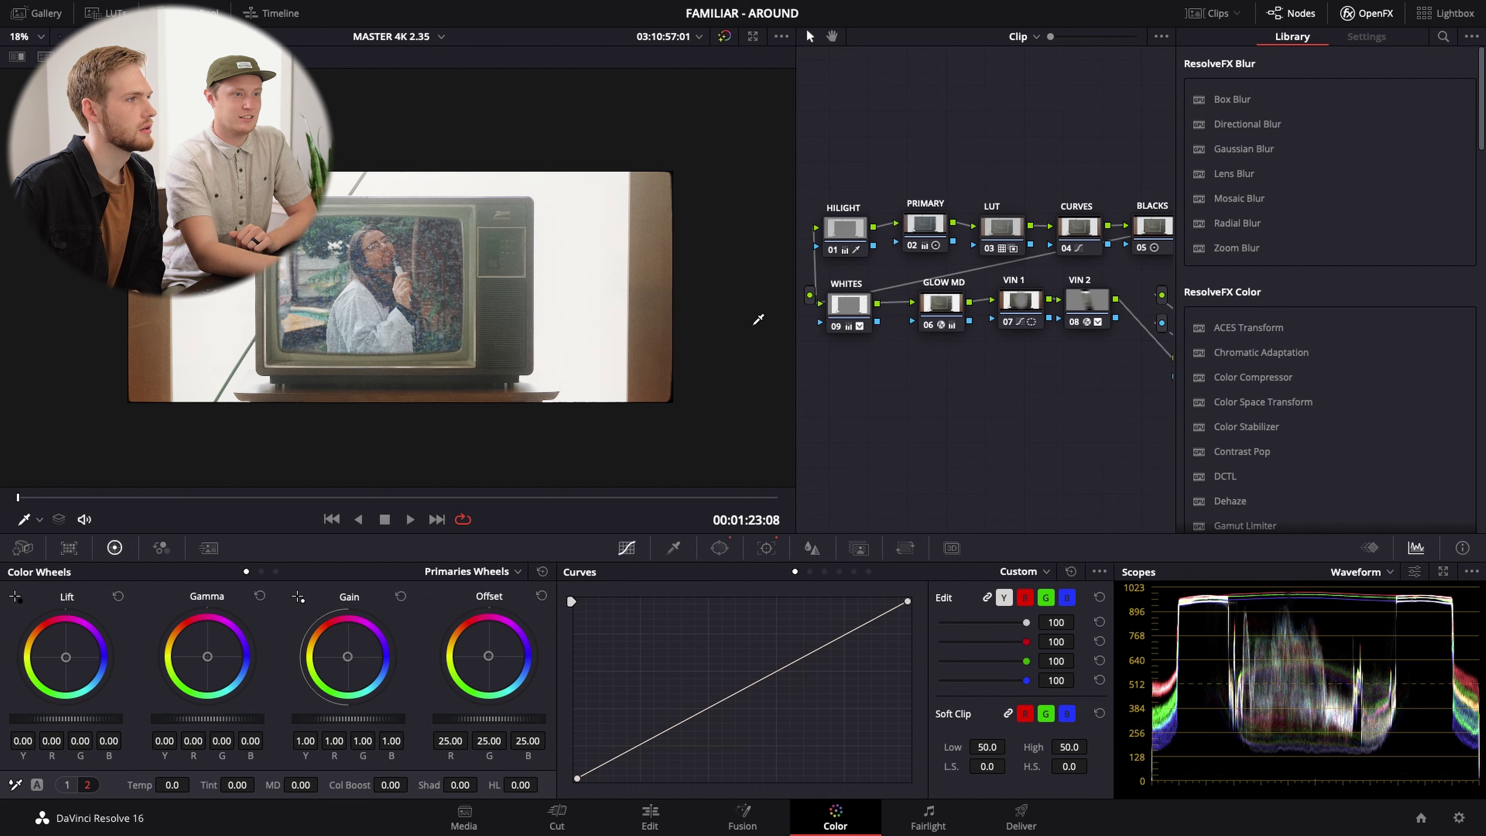
pyautogui.scroll(1, 757, 322)
pyautogui.moveTo(797, 332); pyautogui.dragTo(705, 339)
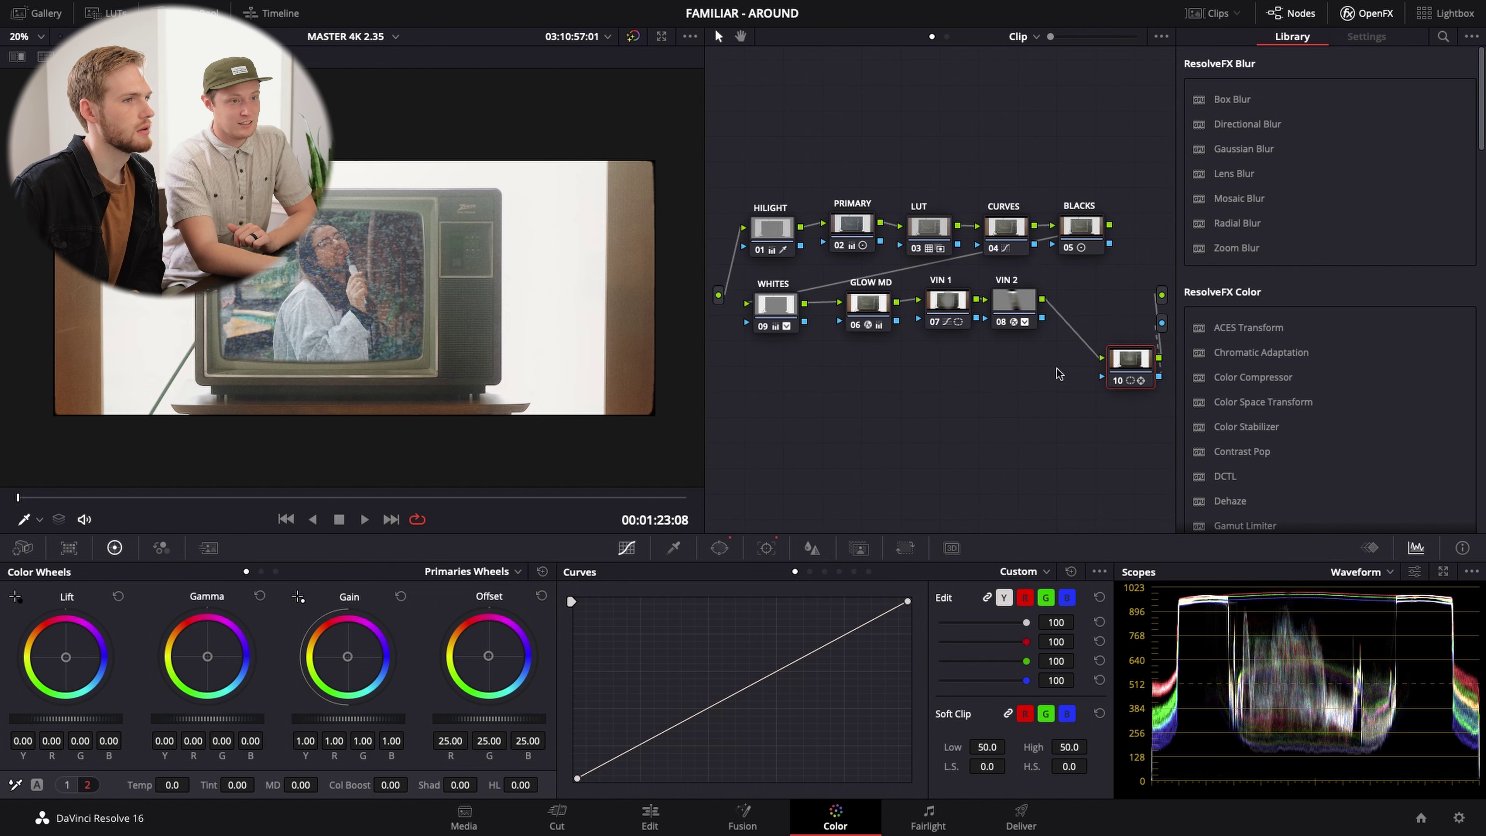
pyautogui.hotkey('alt', 's')
pyautogui.moveTo(1111, 309); pyautogui.dragTo(1090, 281)
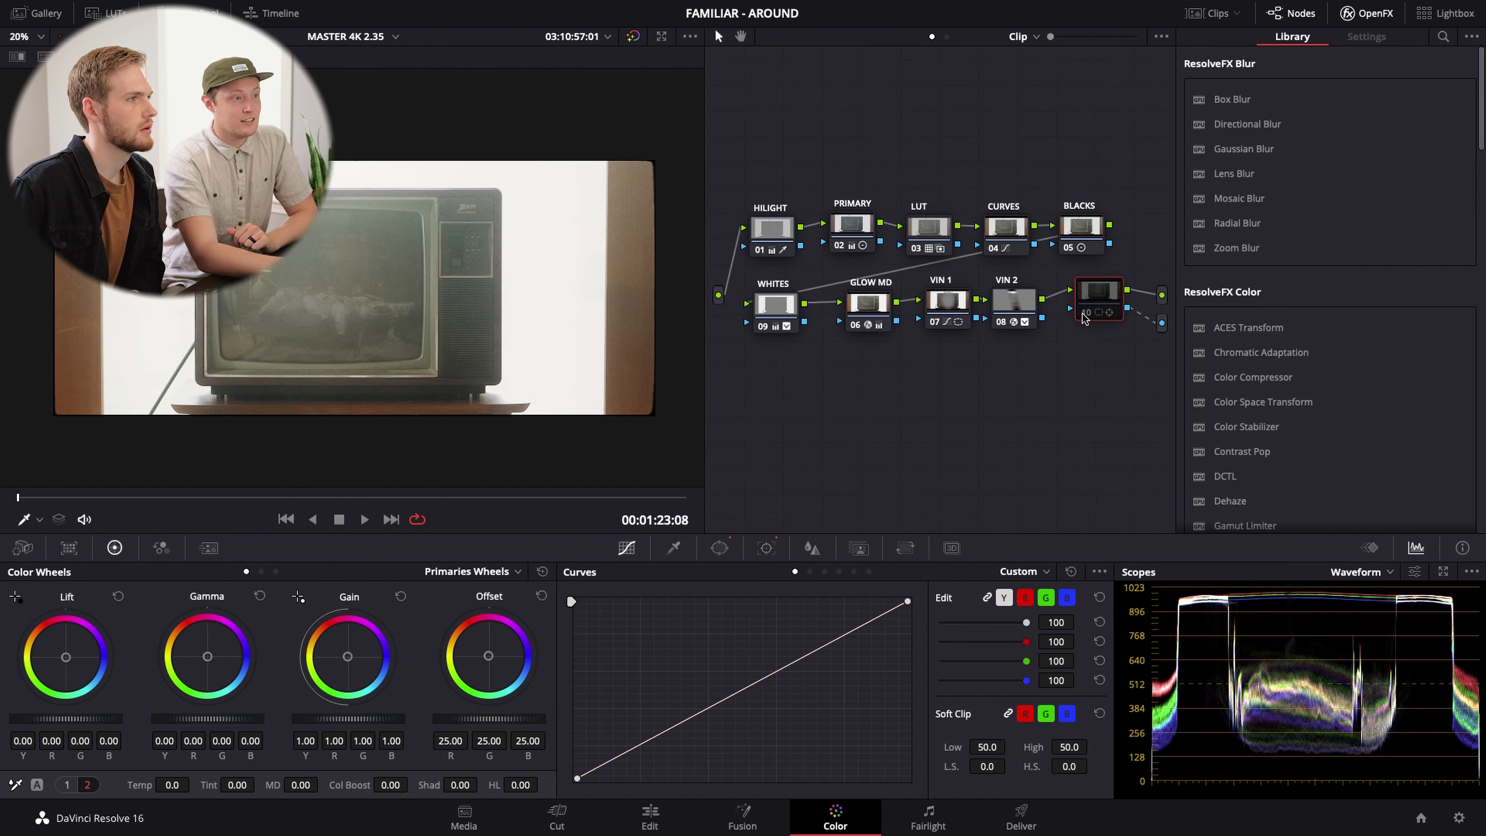
pyautogui.moveTo(1083, 316); pyautogui.dragTo(1080, 327)
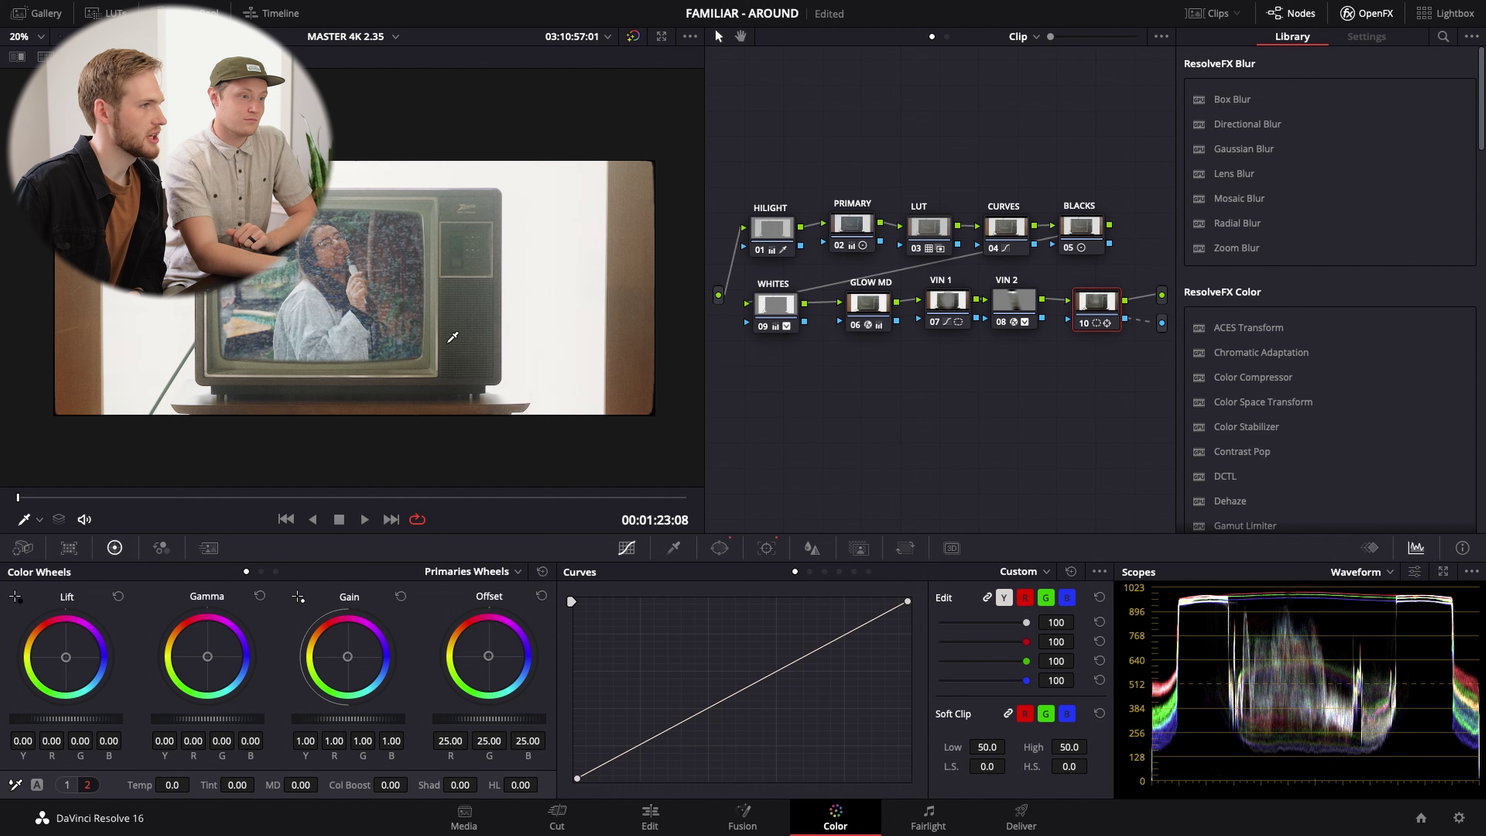
pyautogui.scroll(1, 376, 310)
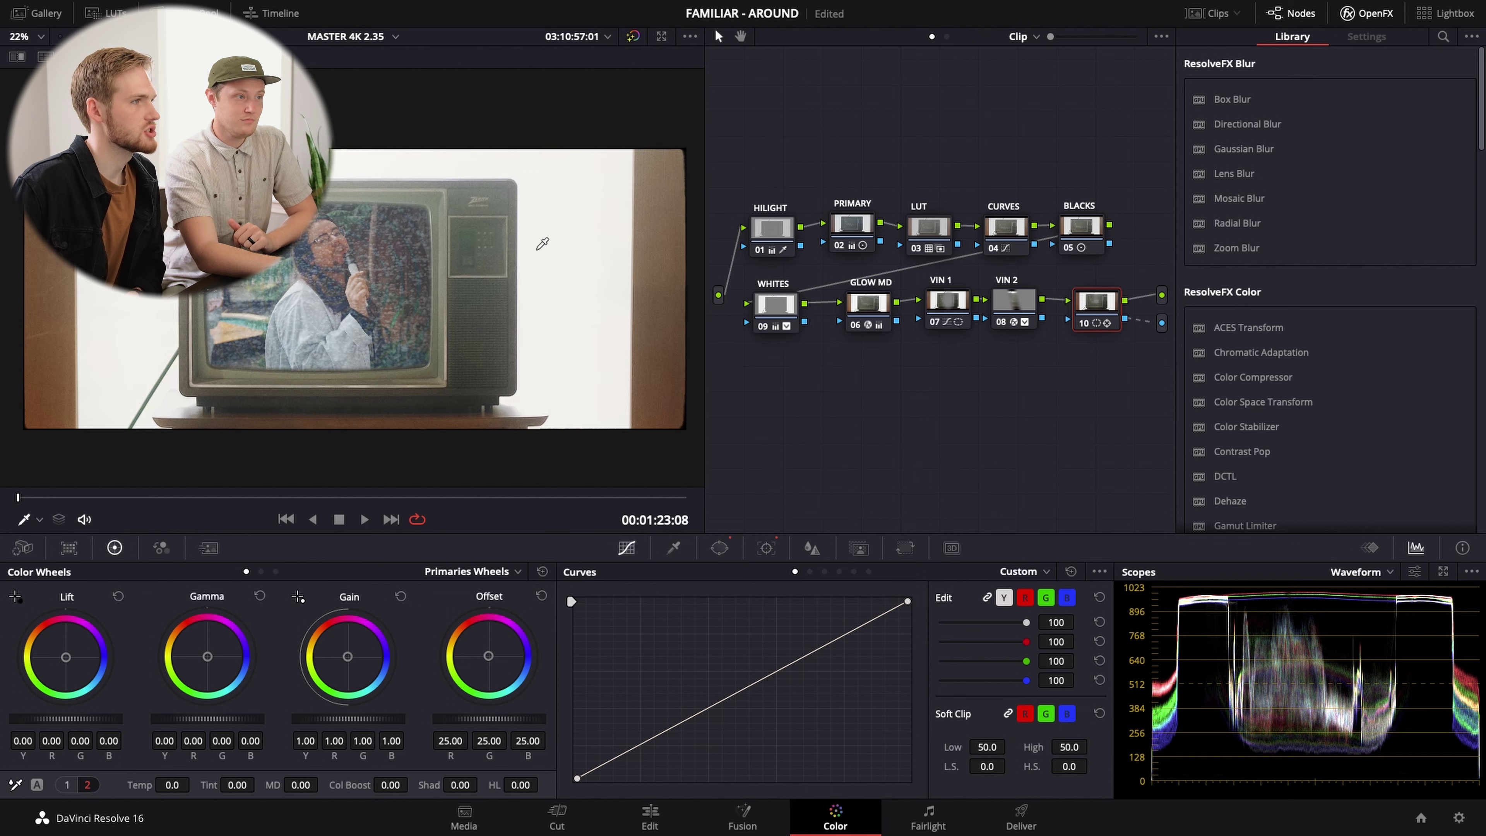
# - Disable node 10 and bypass the grades several times to compare the TV screen
pyautogui.hotkey('ctrl', 'd')
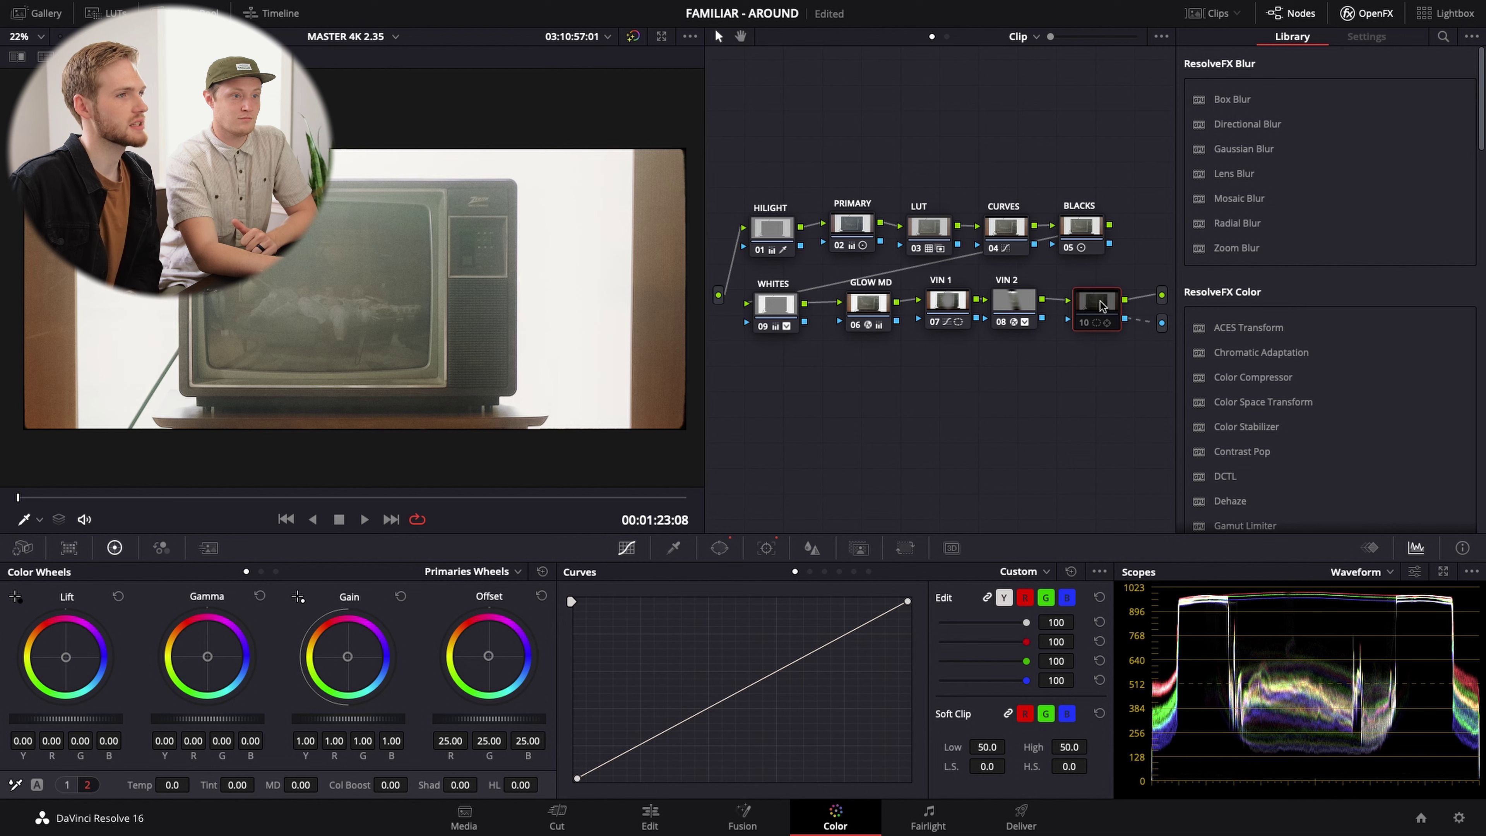
pyautogui.moveTo(1091, 325); pyautogui.dragTo(1108, 357)
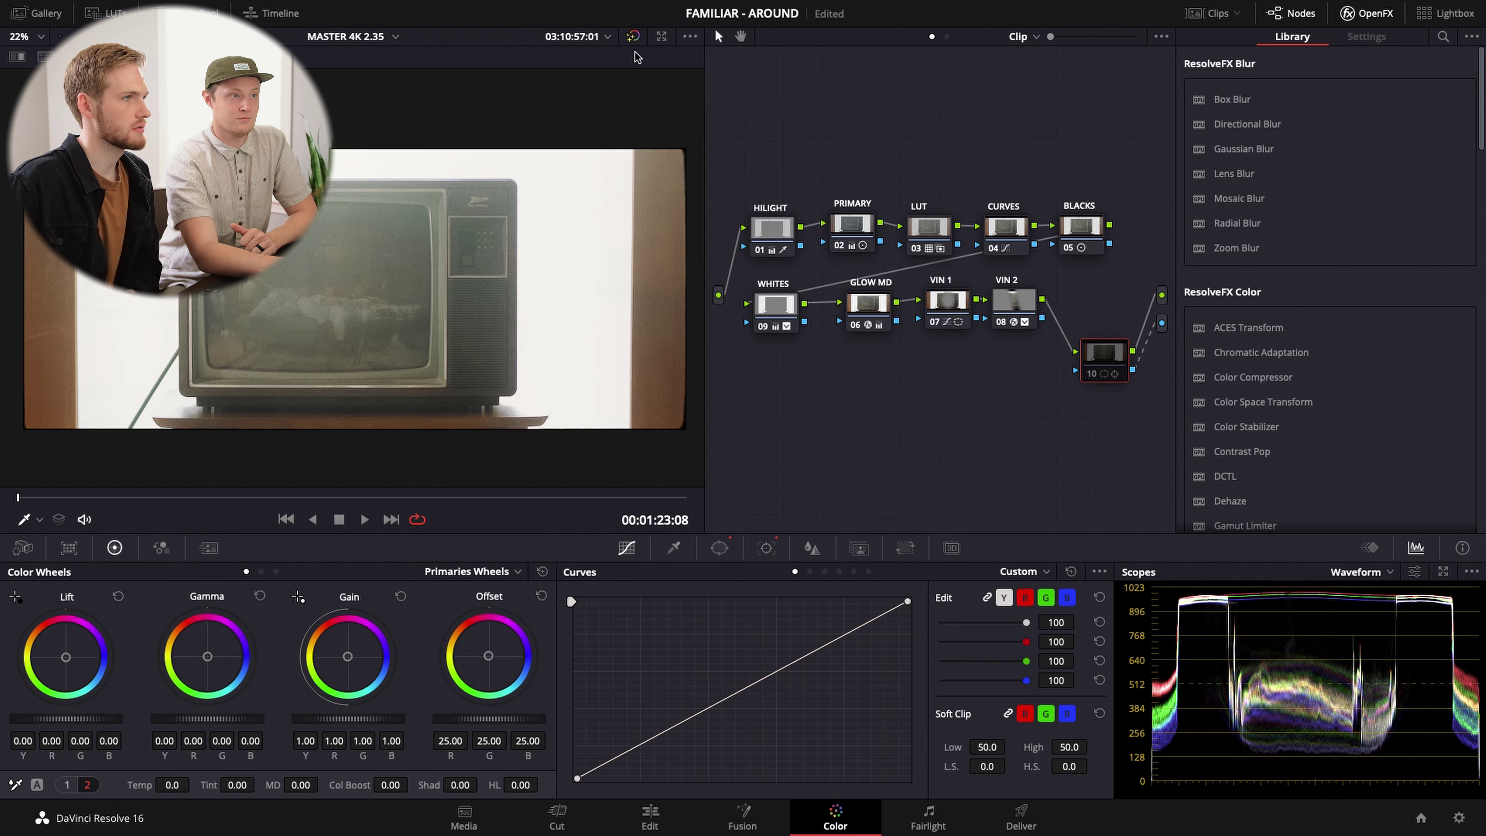
pyautogui.click(632, 36)
pyautogui.click(633, 37)
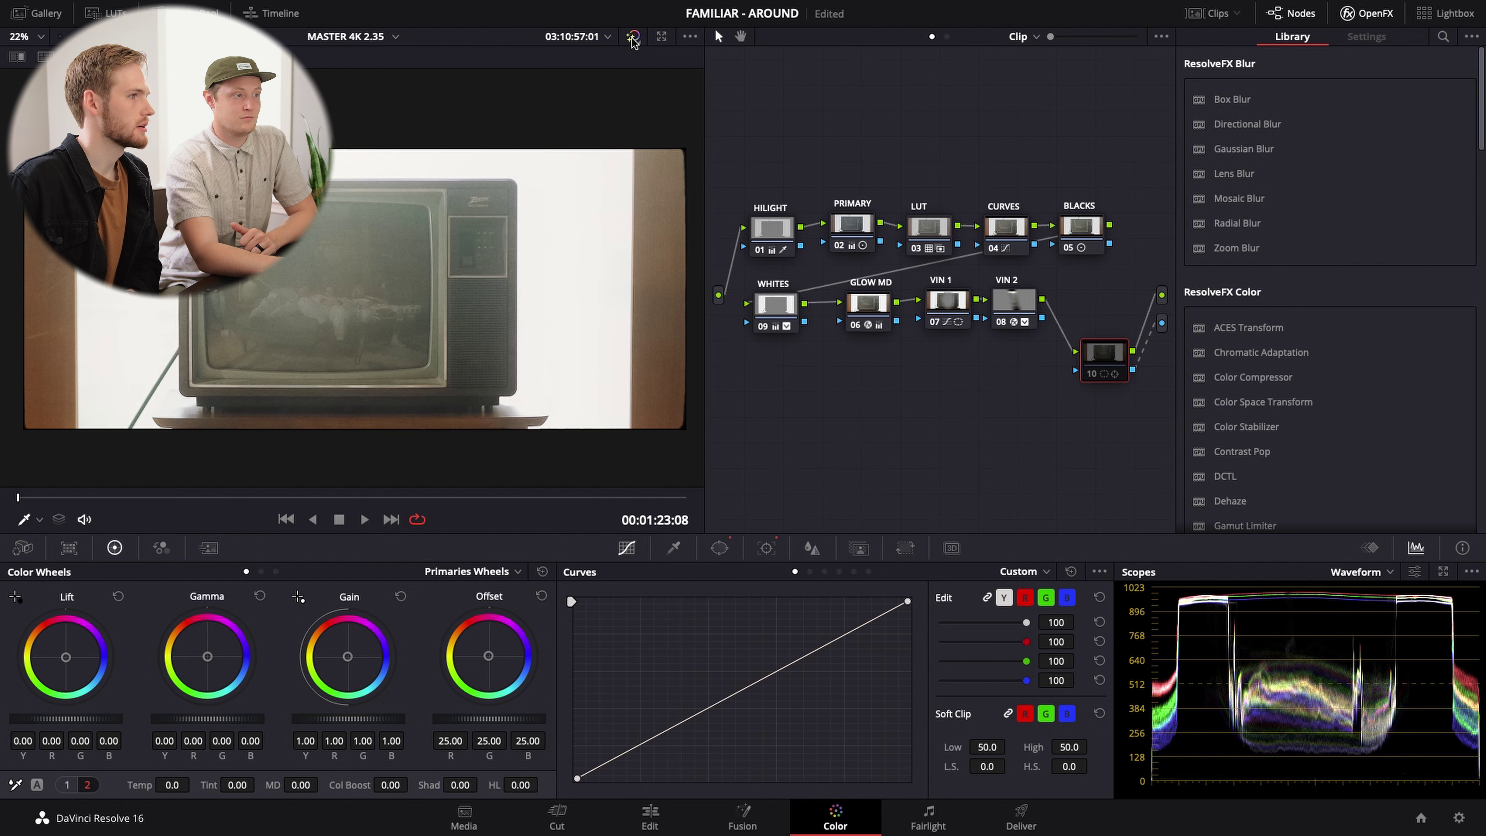
pyautogui.click(632, 37)
pyautogui.click(632, 37)
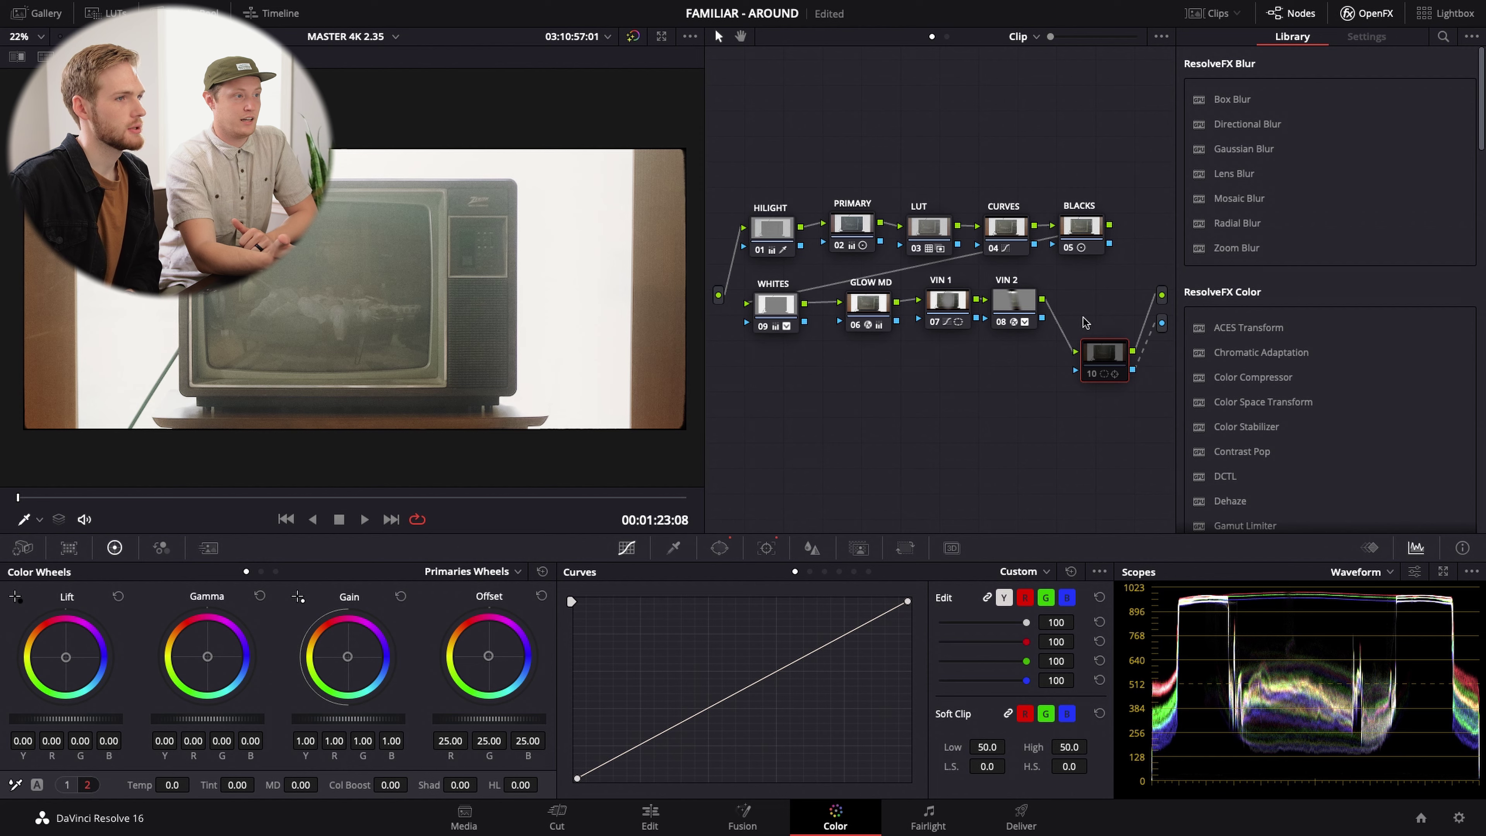
pyautogui.hscroll(1, 1087, 304)
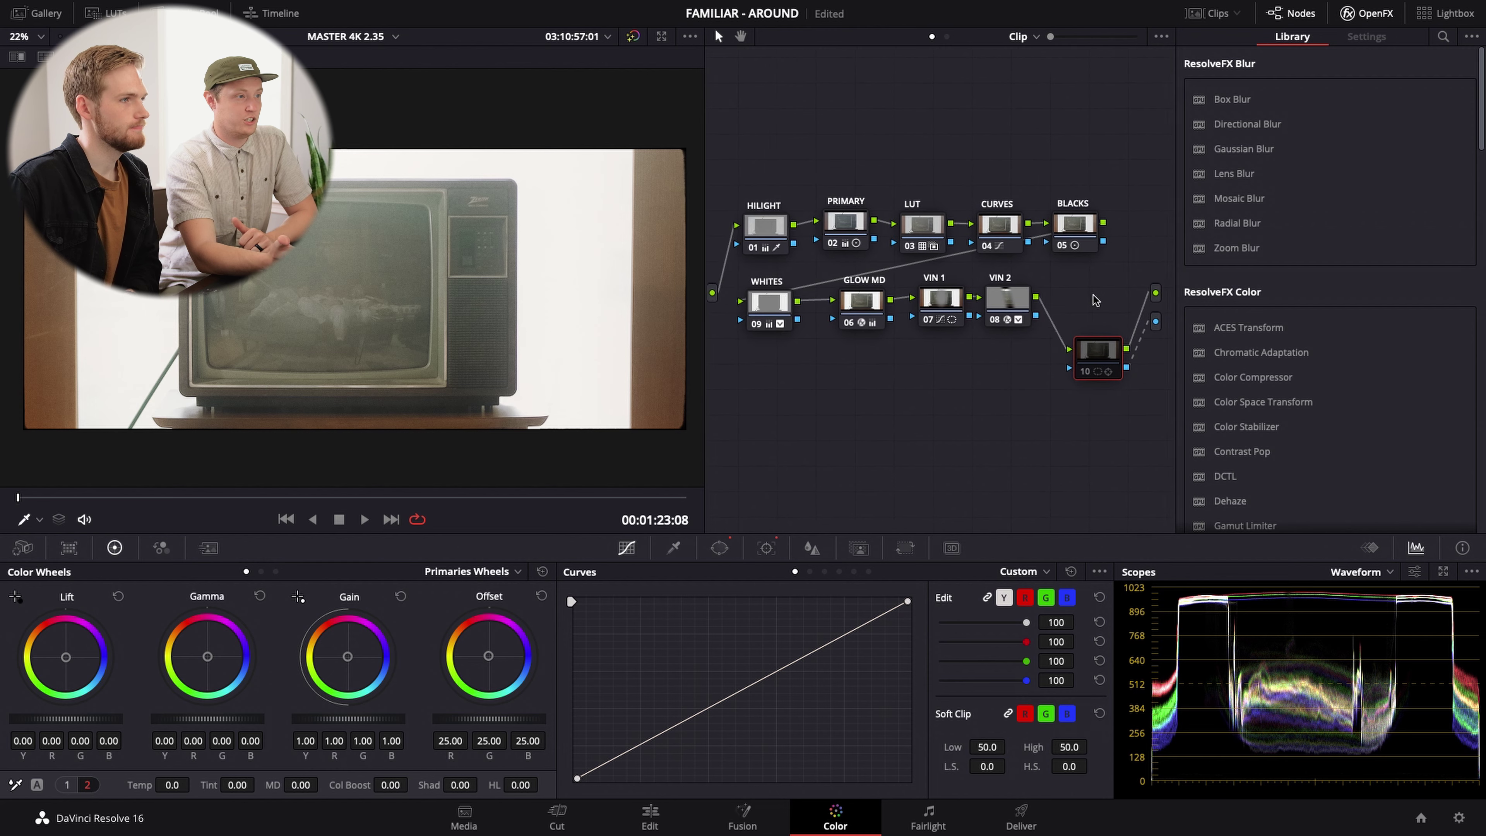
pyautogui.click(634, 37)
pyautogui.click(633, 36)
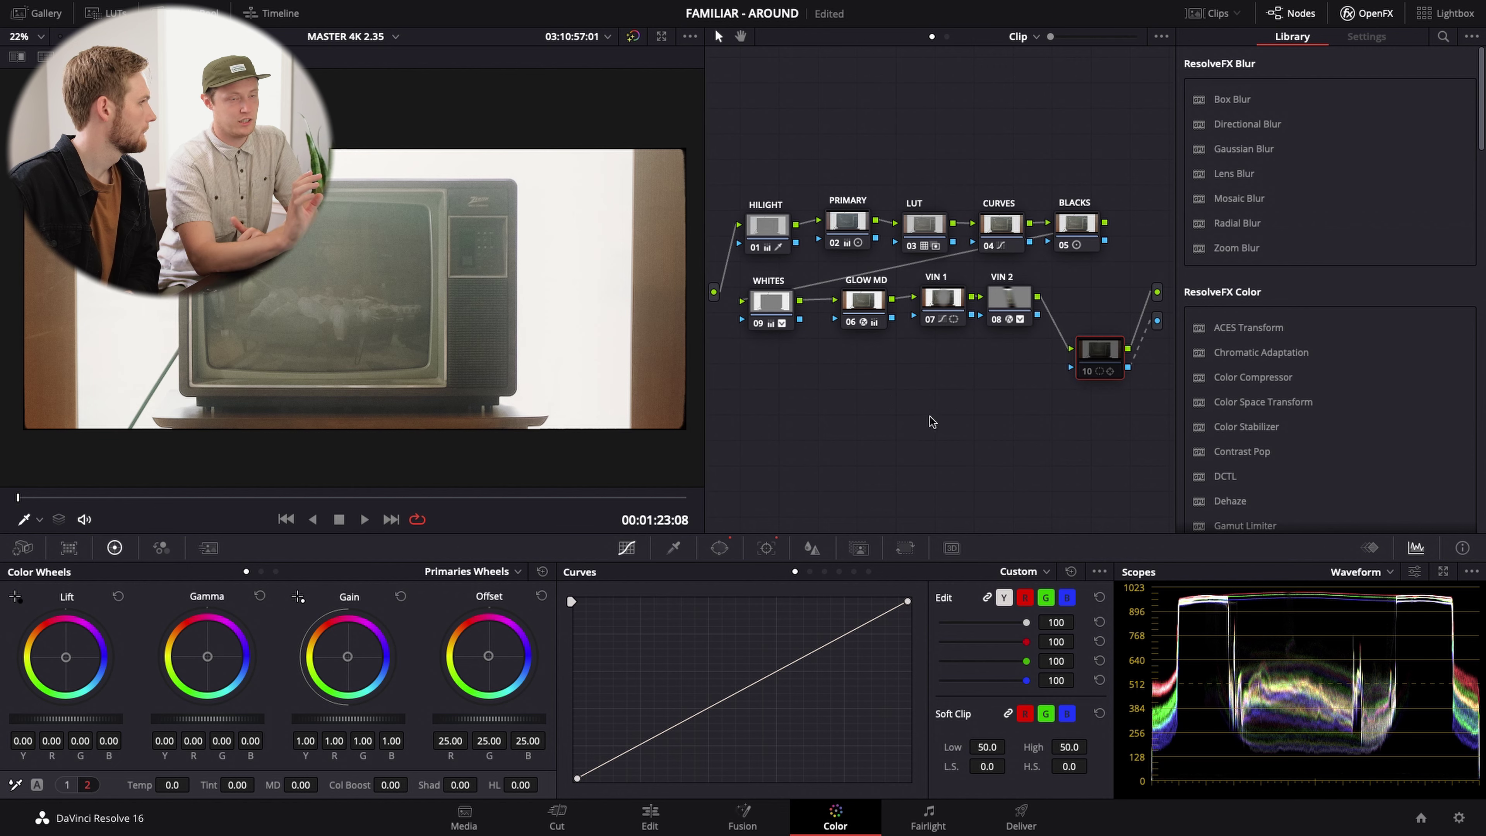
# - Line node 10 up beside VIN 2 in the node graph
pyautogui.moveTo(1095, 362); pyautogui.dragTo(1088, 362)
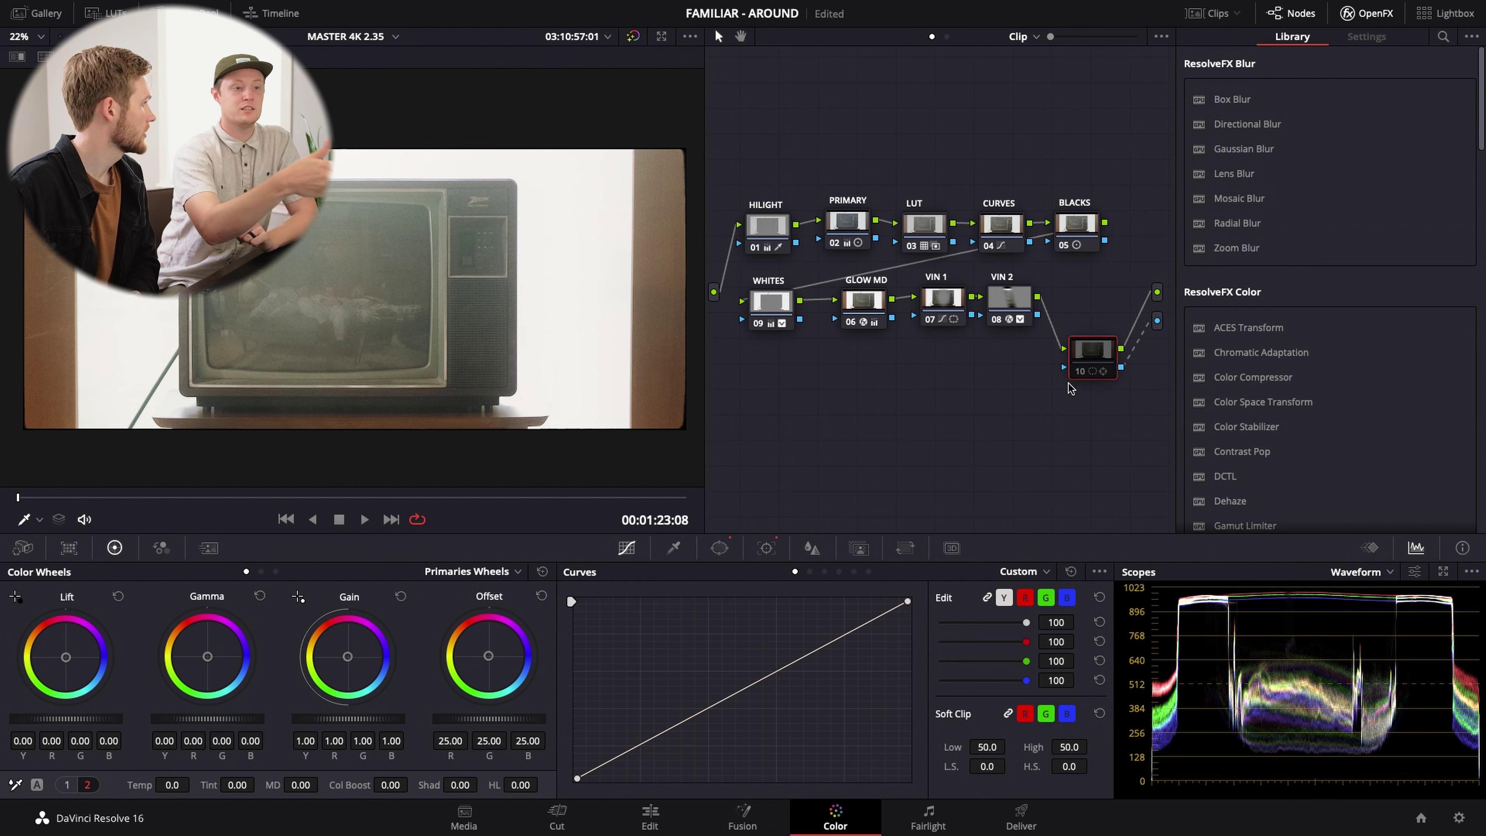
pyautogui.moveTo(1087, 357); pyautogui.dragTo(1083, 358)
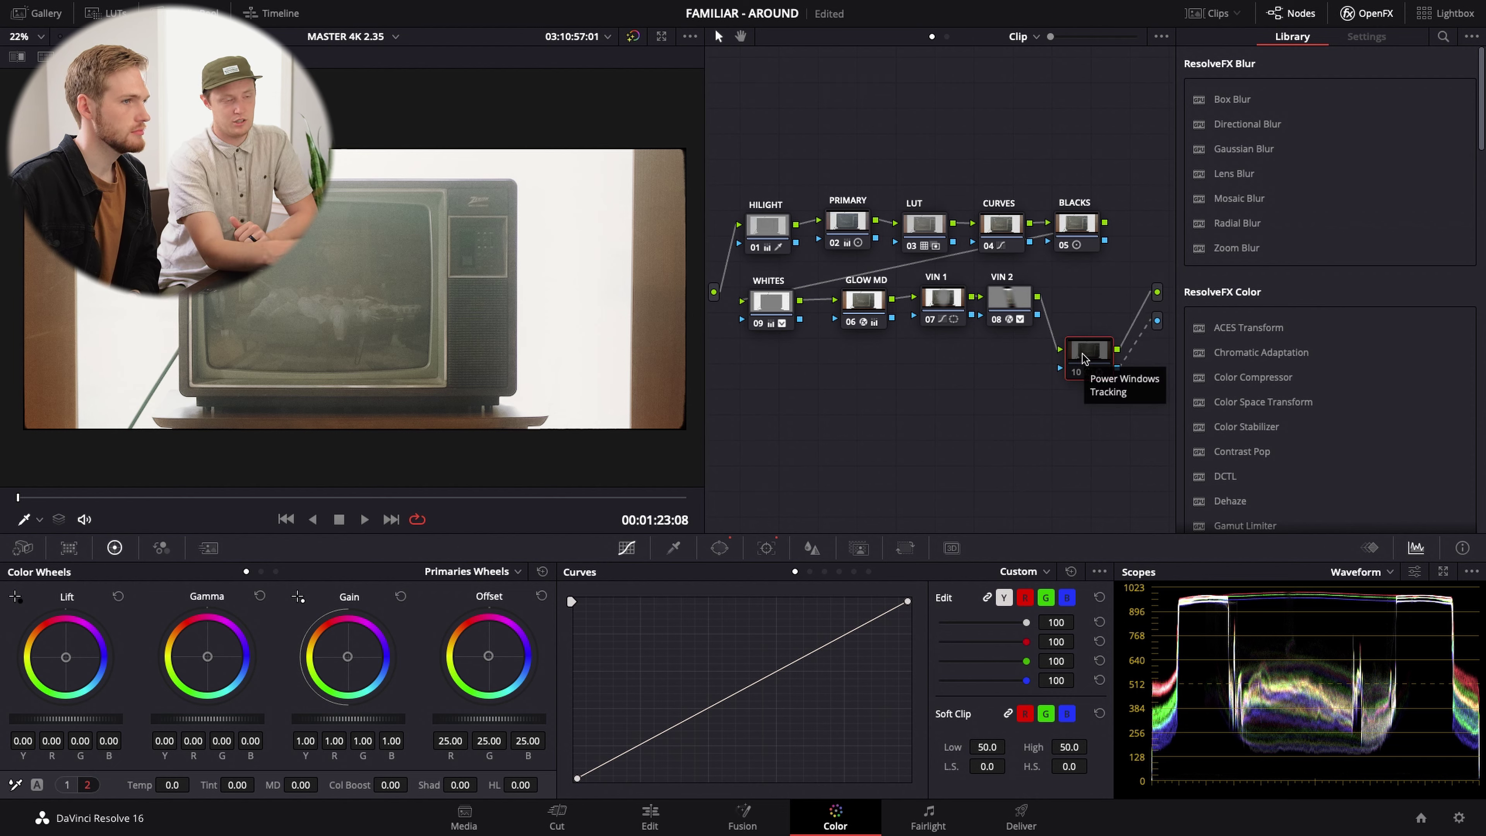
pyautogui.hscroll(2, 1109, 301)
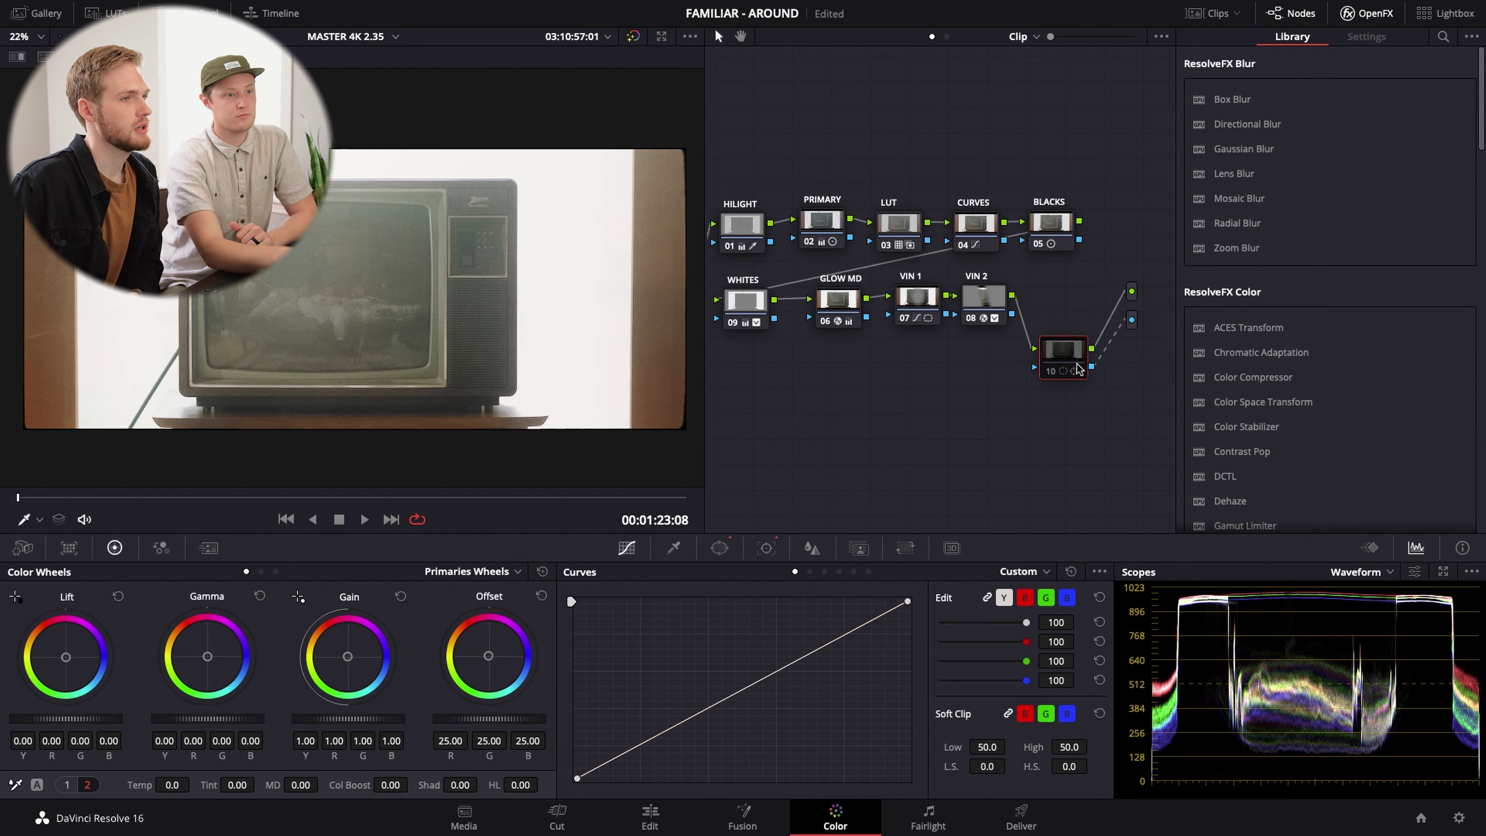
pyautogui.moveTo(1078, 367); pyautogui.dragTo(1066, 311)
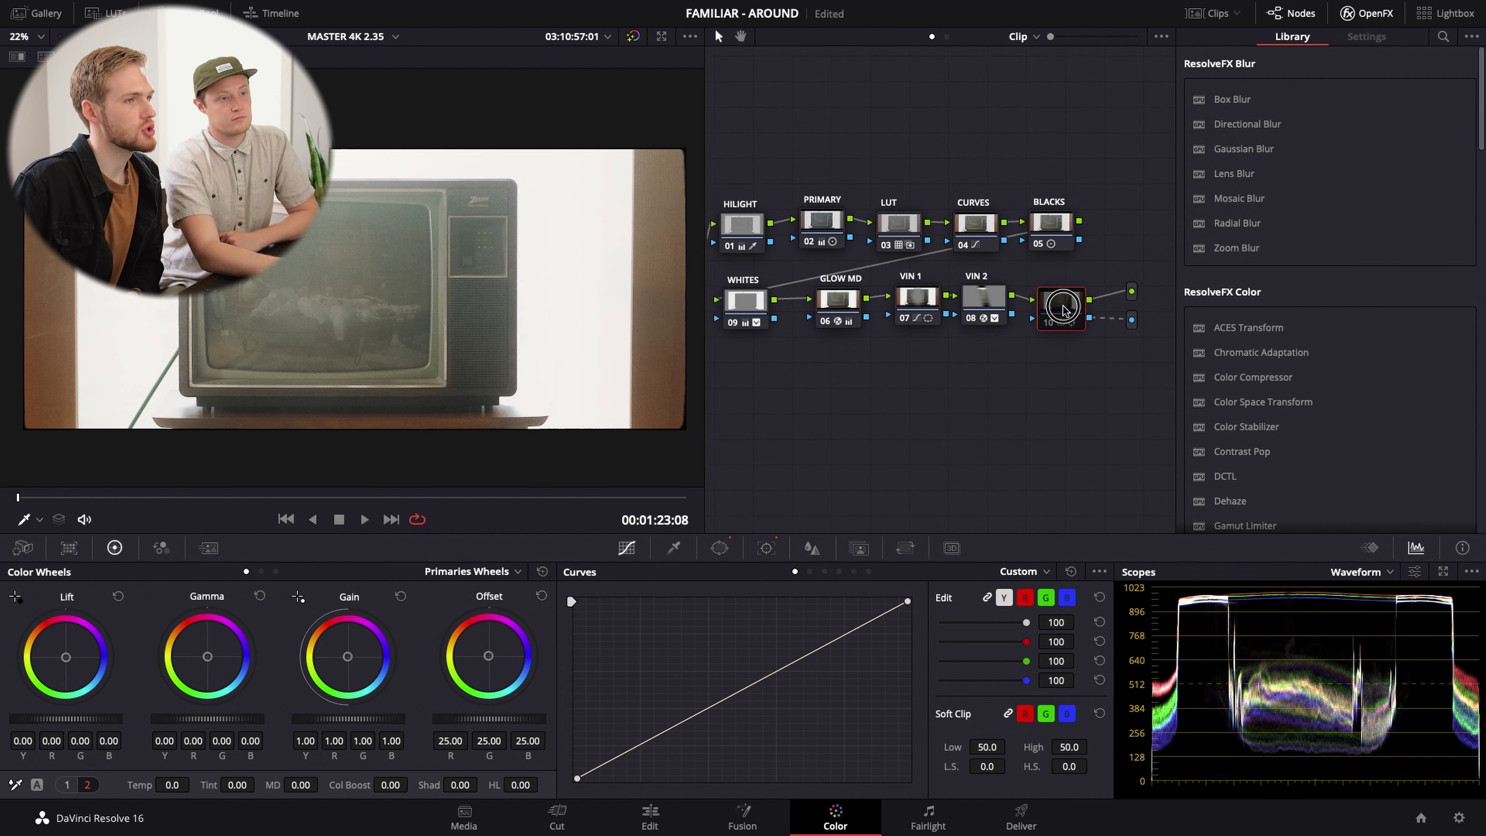
# - Move node 10 into the VIN 2 row and re-enable it to restore the TV composite
pyautogui.rightClick(1123, 360)
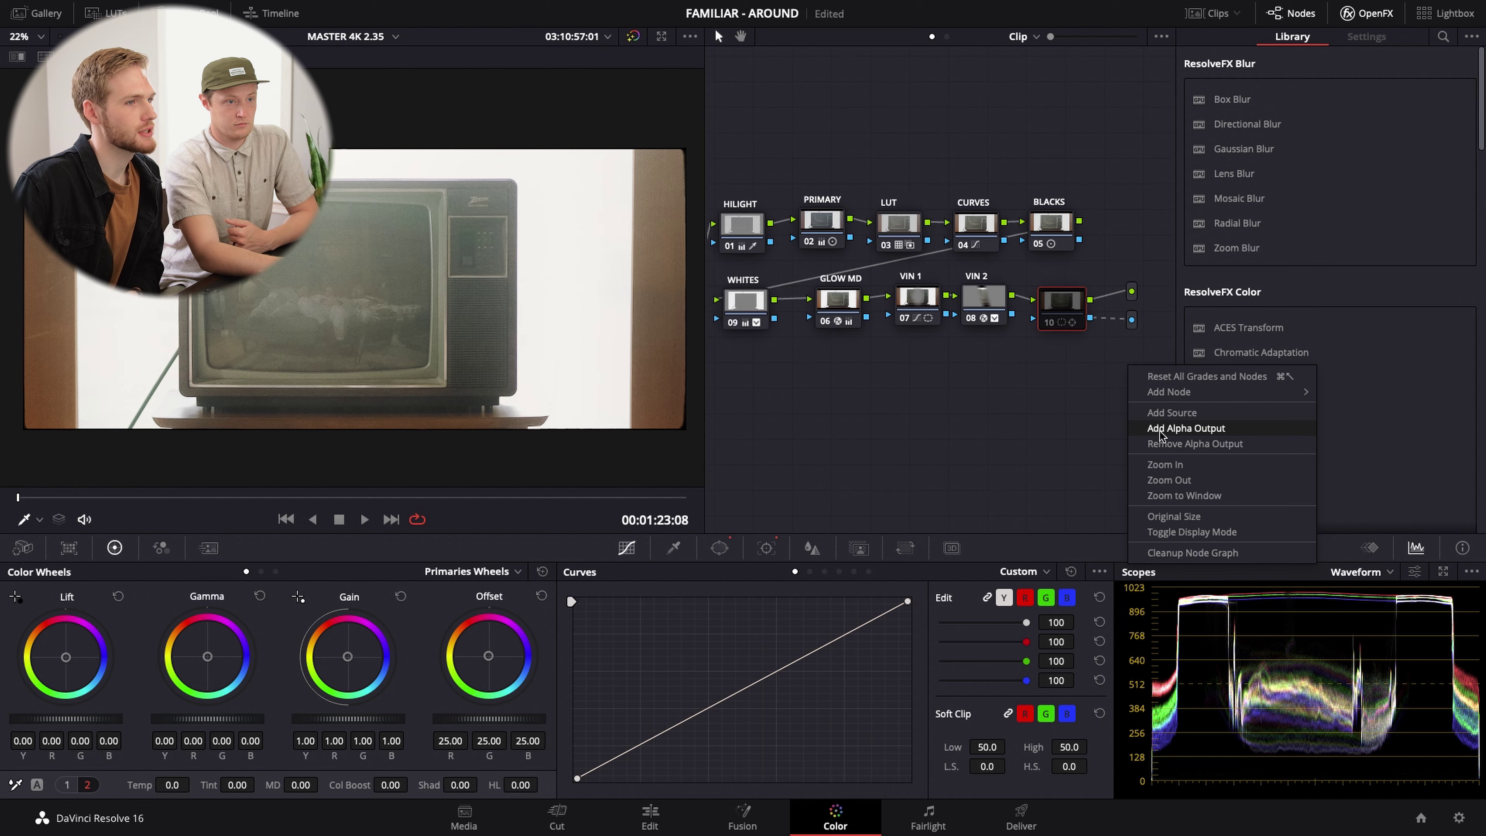
pyautogui.click(1068, 398)
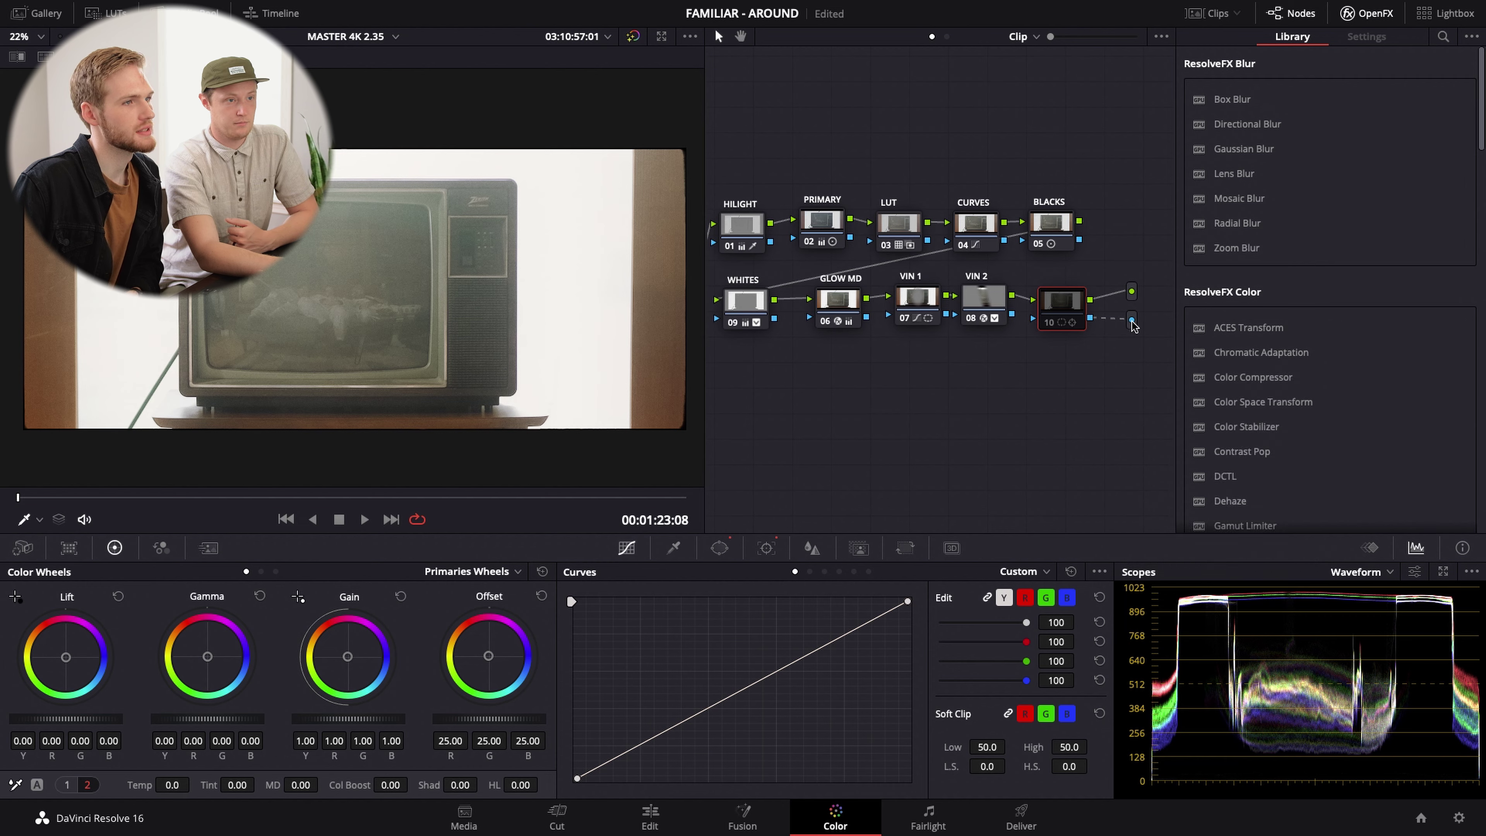
pyautogui.moveTo(1076, 309); pyautogui.dragTo(1131, 320)
pyautogui.moveTo(1053, 345); pyautogui.dragTo(1060, 304)
pyautogui.click(1046, 322)
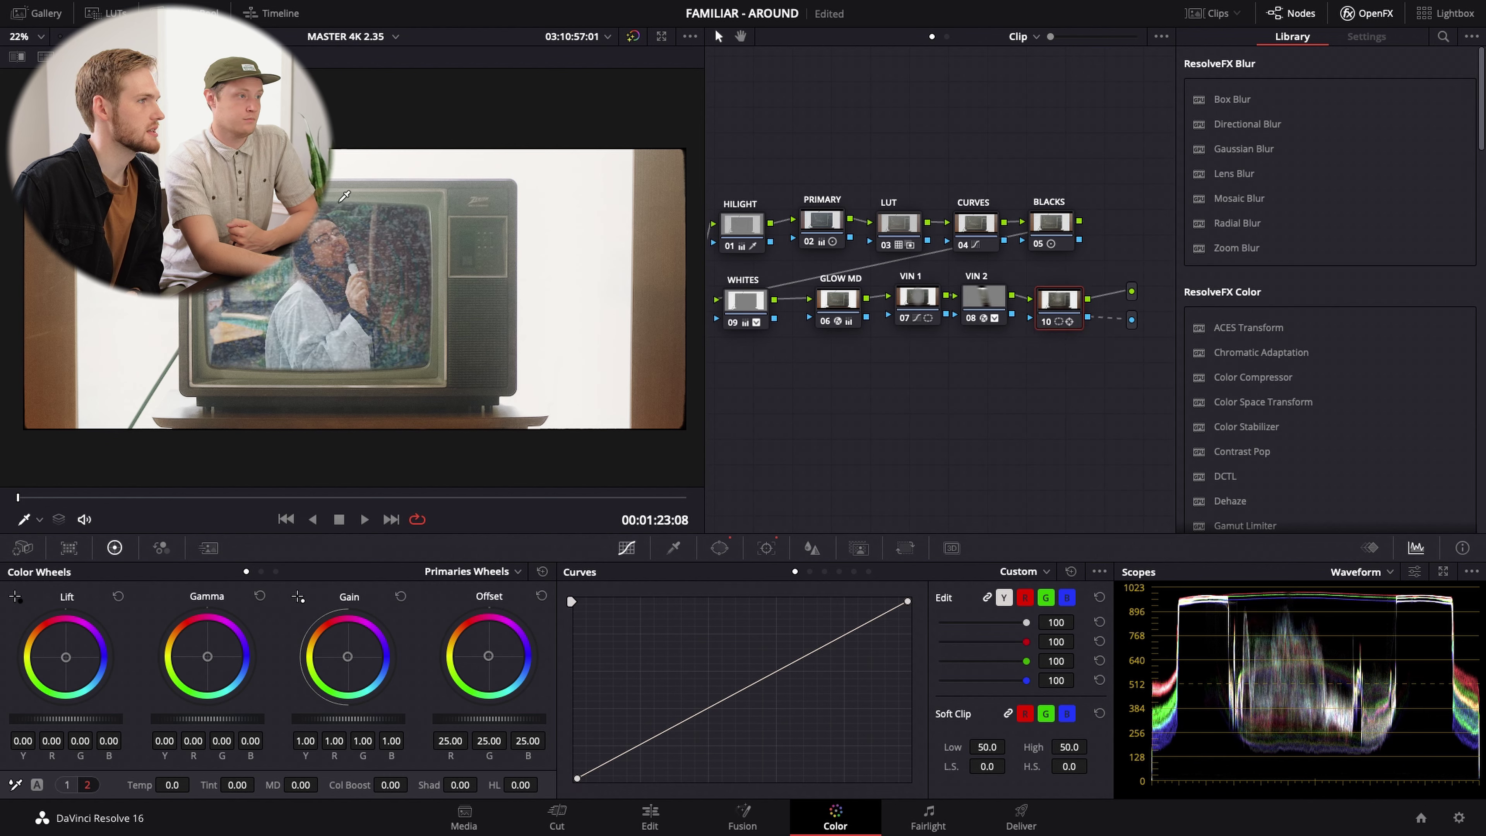
pyautogui.moveTo(1031, 319)
pyautogui.mouseDown()
pyautogui.moveTo(1014, 391)
pyautogui.moveTo(1027, 323)
pyautogui.mouseUp()
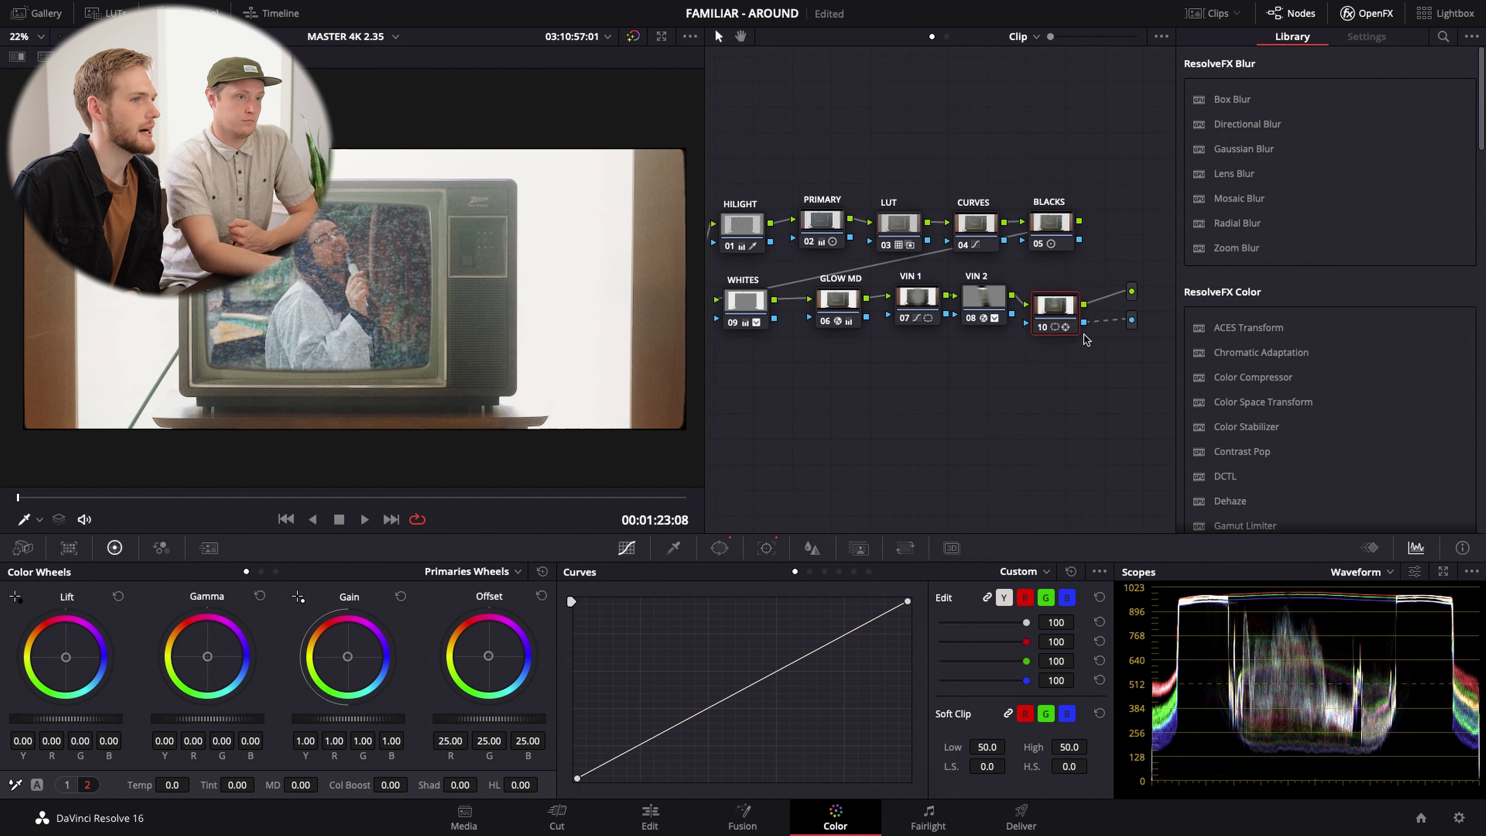
pyautogui.moveTo(1043, 314); pyautogui.dragTo(1049, 308)
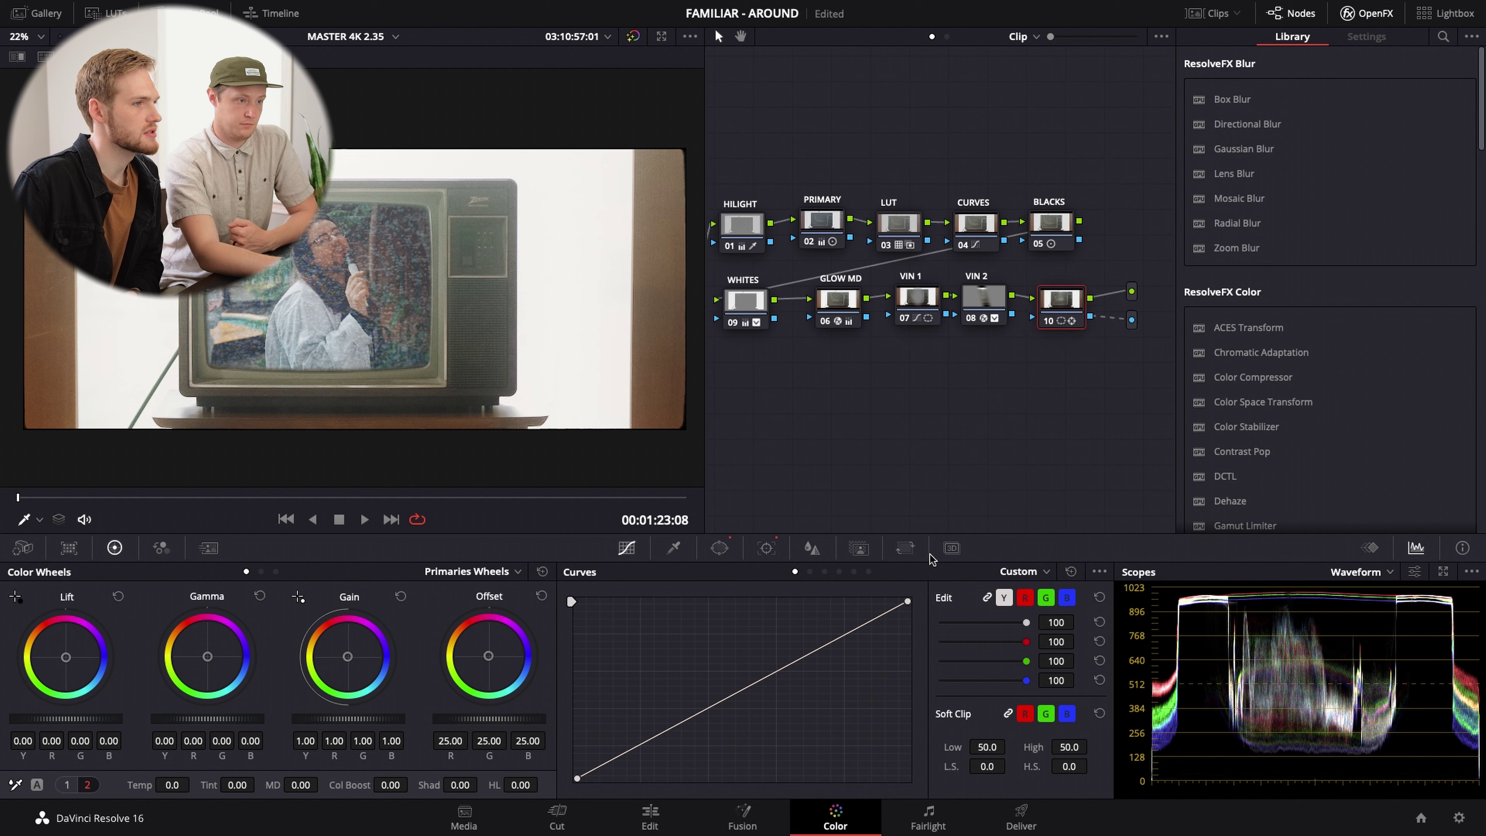
# - Show node 10's curve window with the grey Shift+H highlight, comparing it against VIN 2 and BLACKS
pyautogui.click(719, 548)
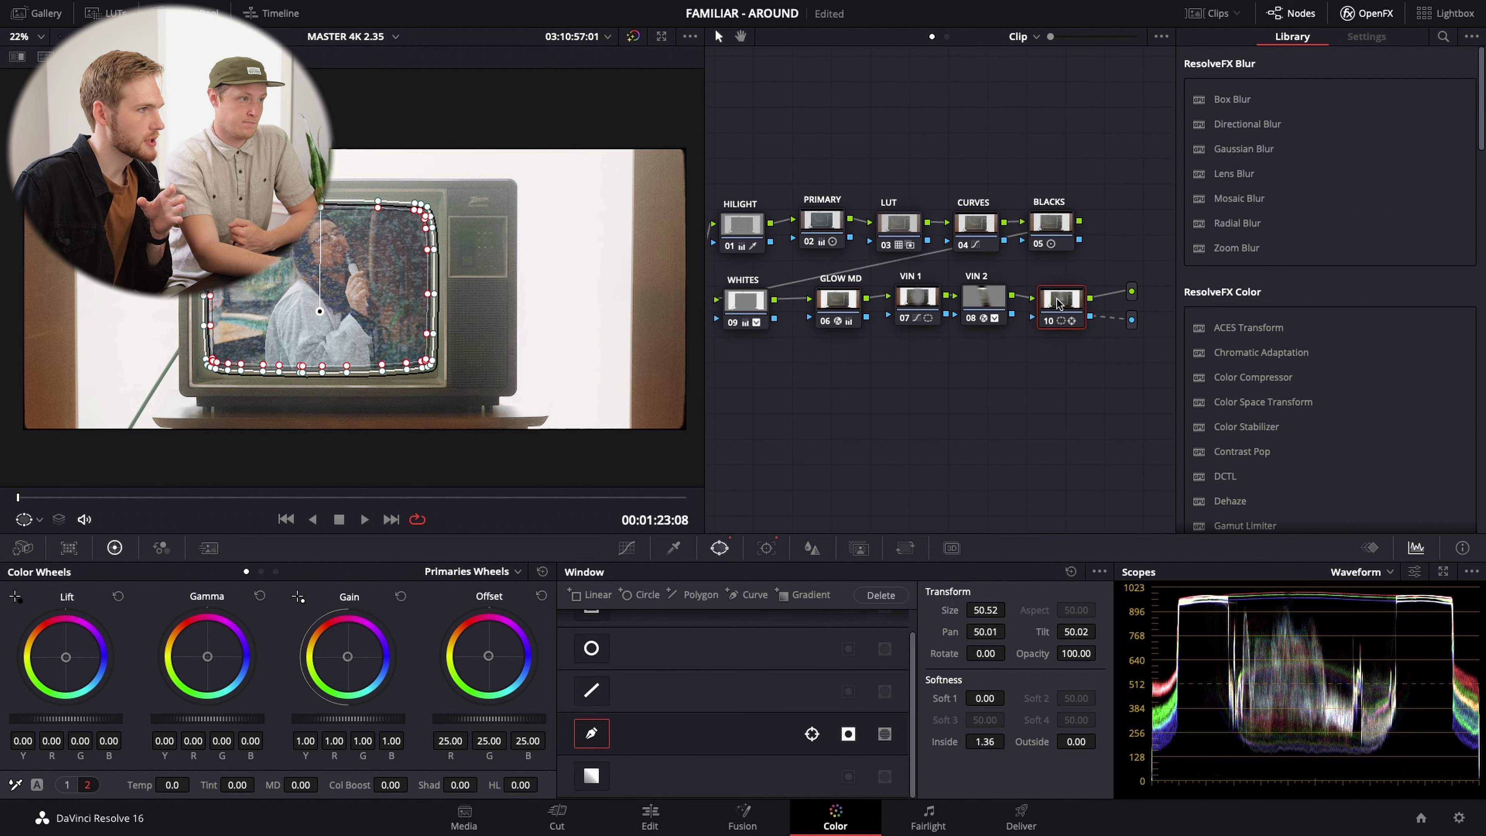
pyautogui.hotkey('shift', 'h')
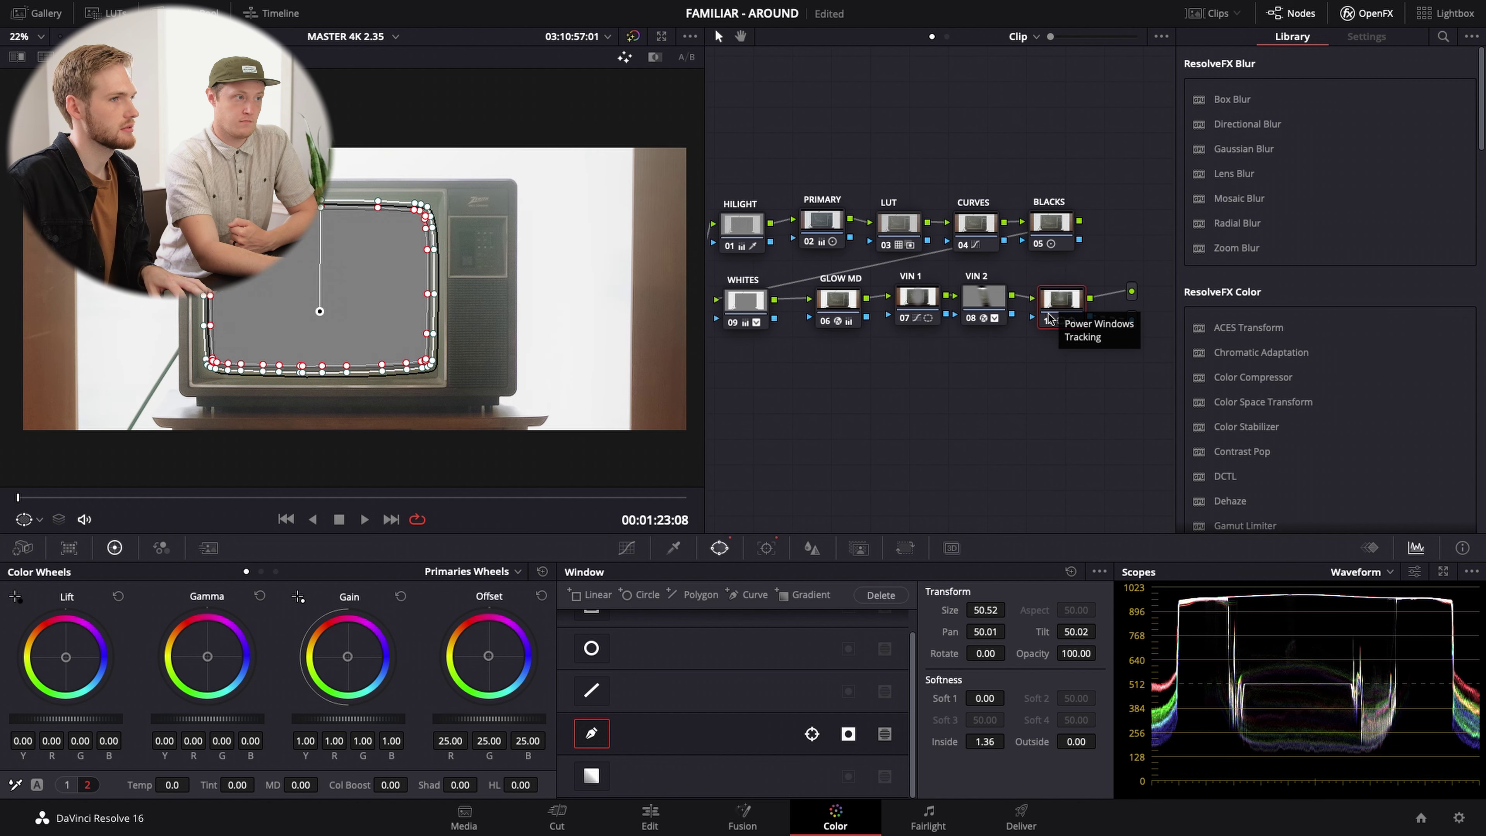
pyautogui.click(1001, 299)
pyautogui.click(1054, 292)
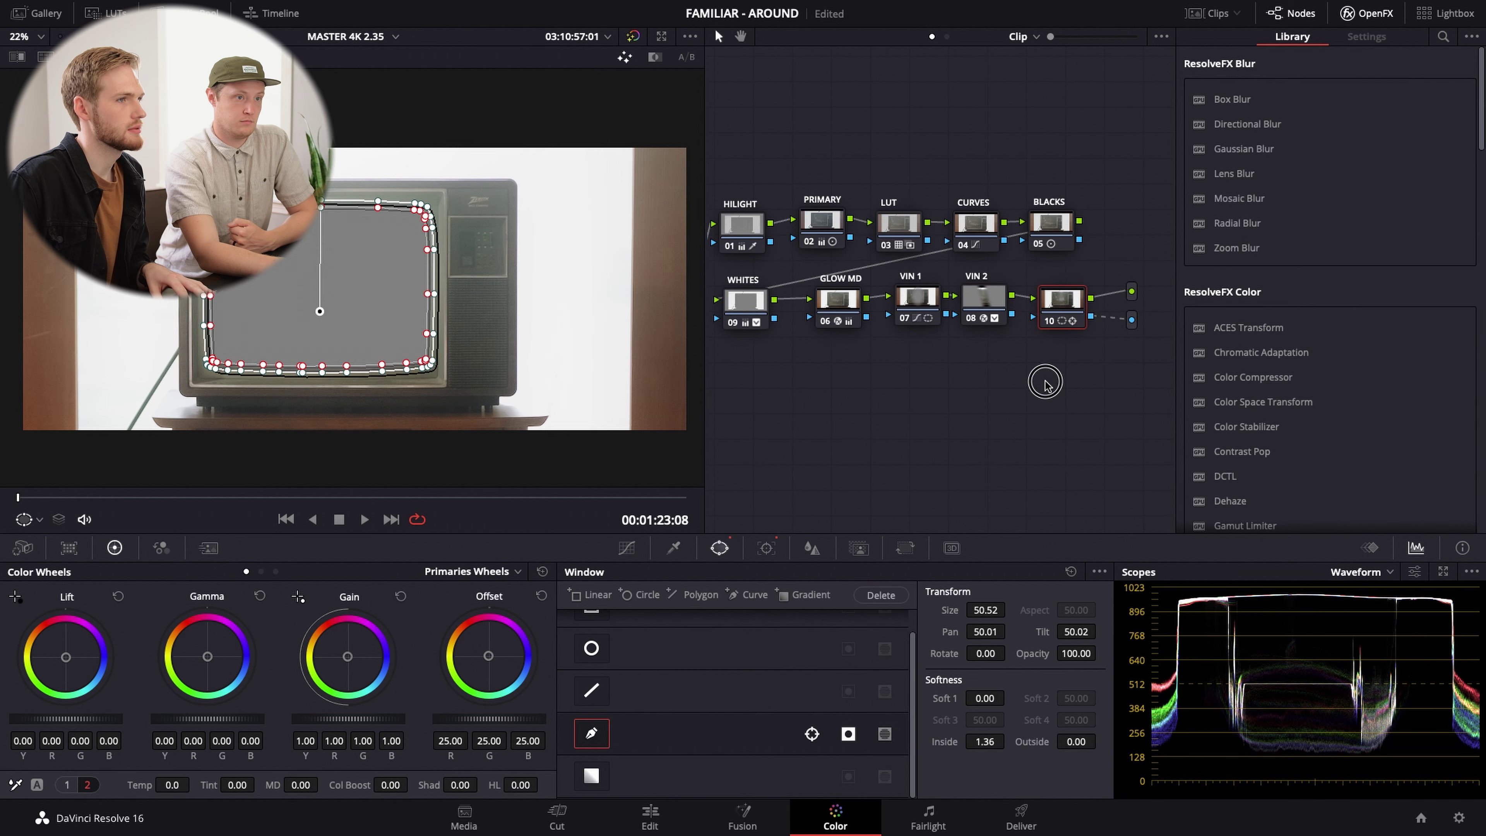
pyautogui.click(1055, 238)
pyautogui.click(1068, 305)
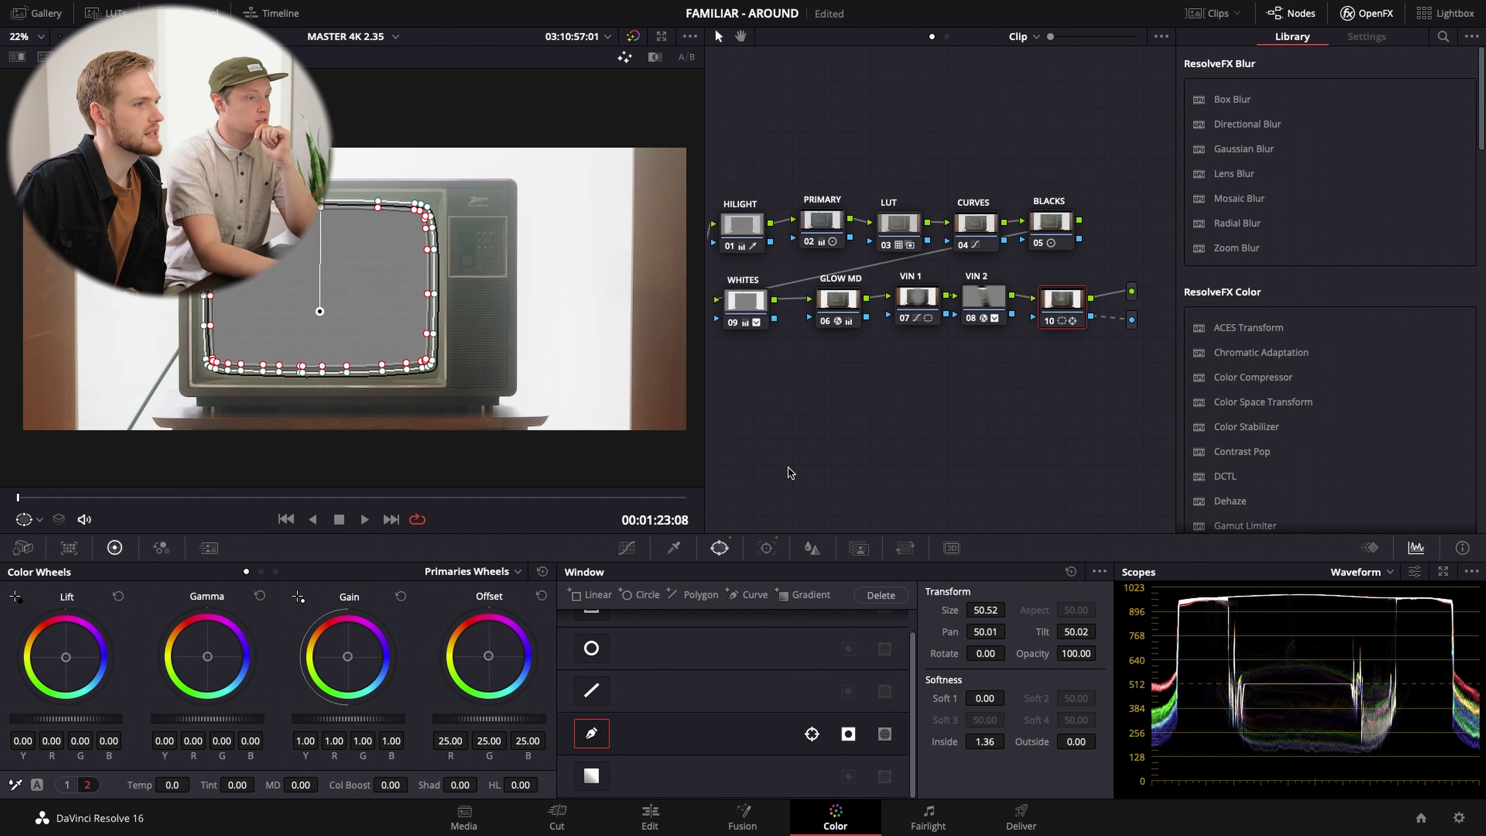
# - Advance a few frames and zoom the viewer to check the mask fits the TV screen
pyautogui.moveTo(123, 501); pyautogui.dragTo(18, 501)
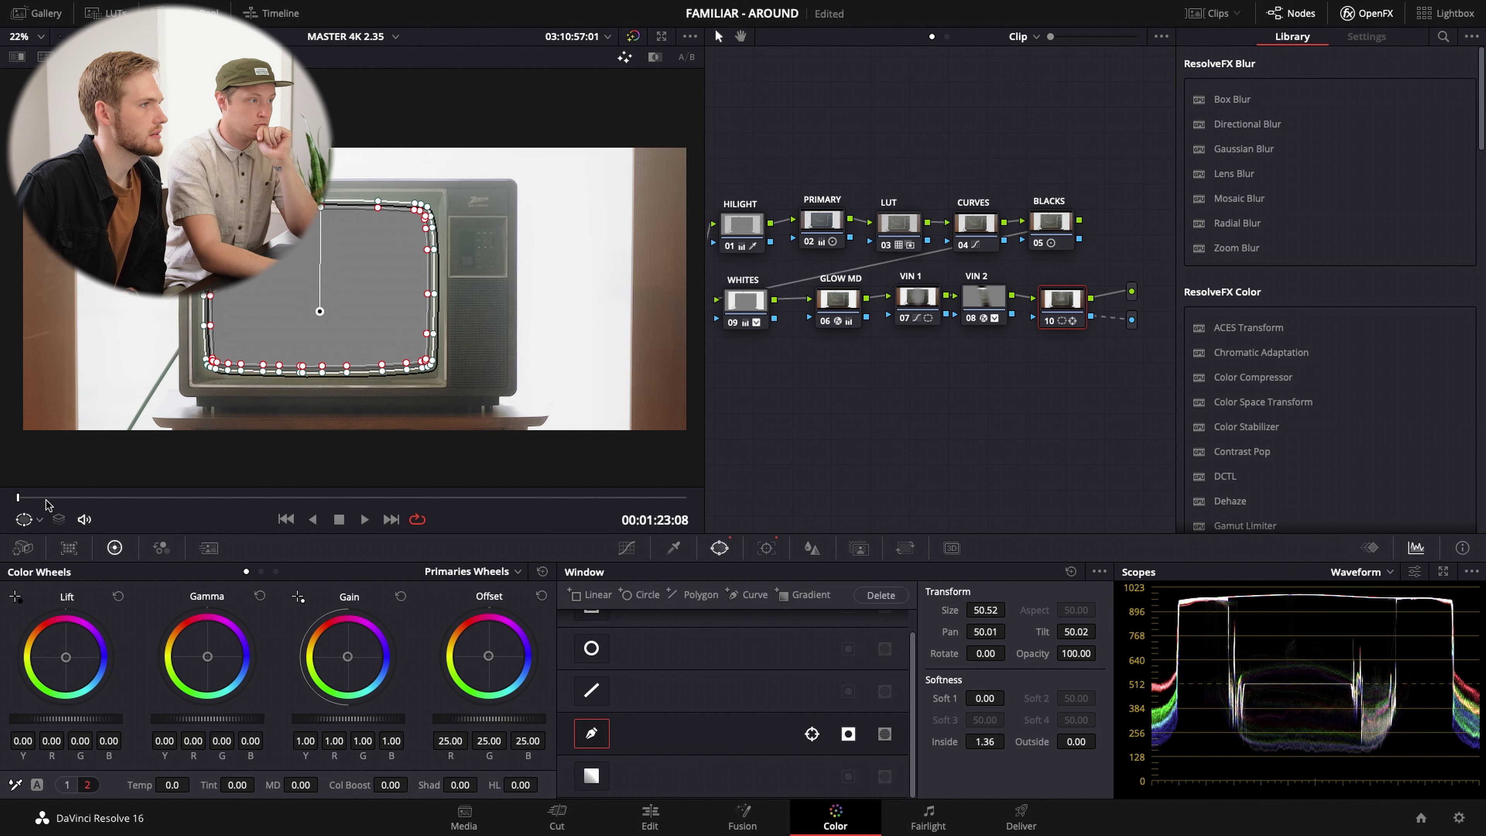
pyautogui.click(29, 37)
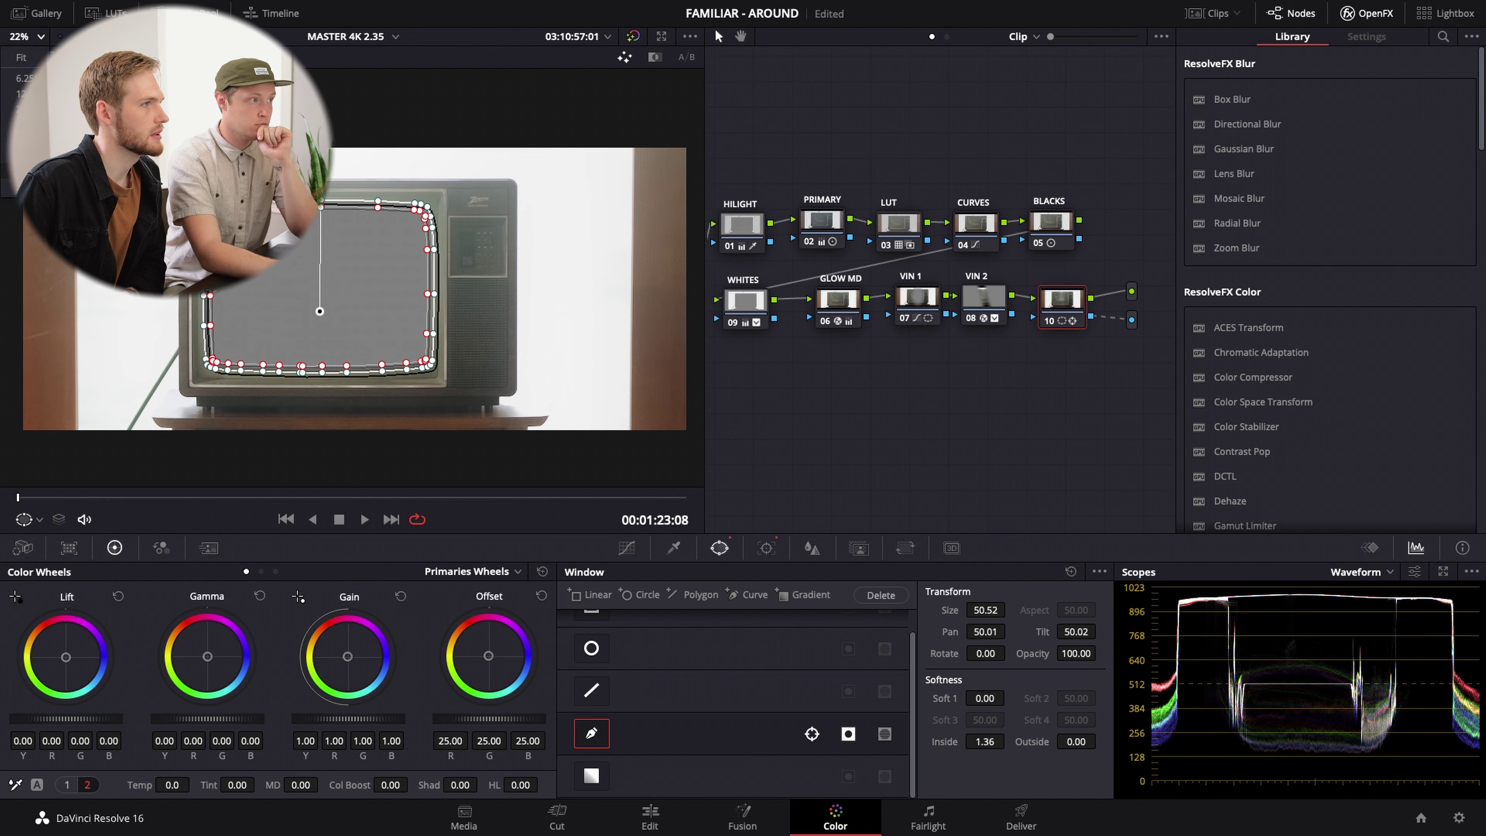
pyautogui.scroll(5, 353, 277)
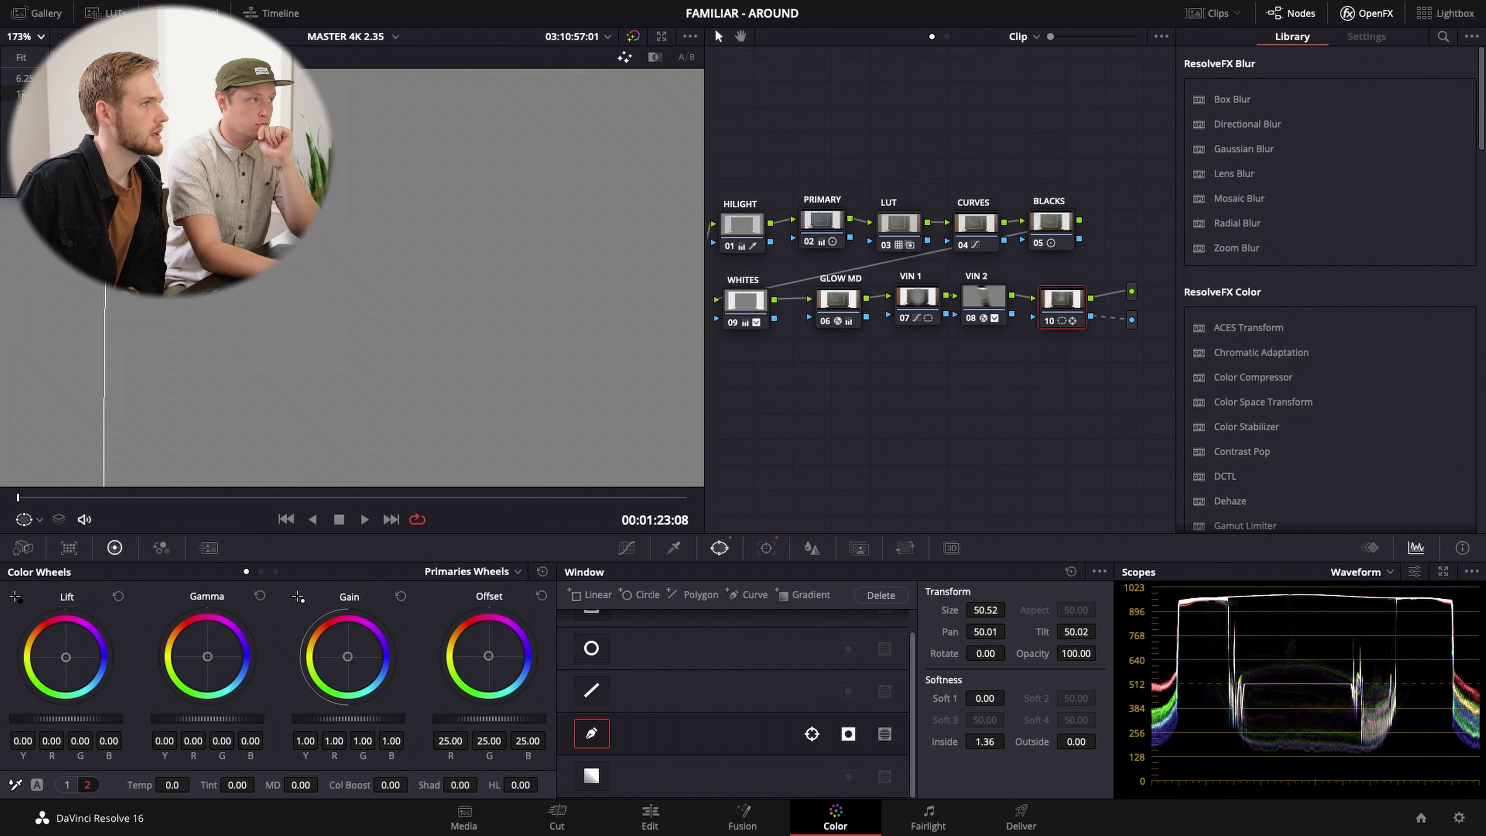
pyautogui.scroll(-5, 447, 210)
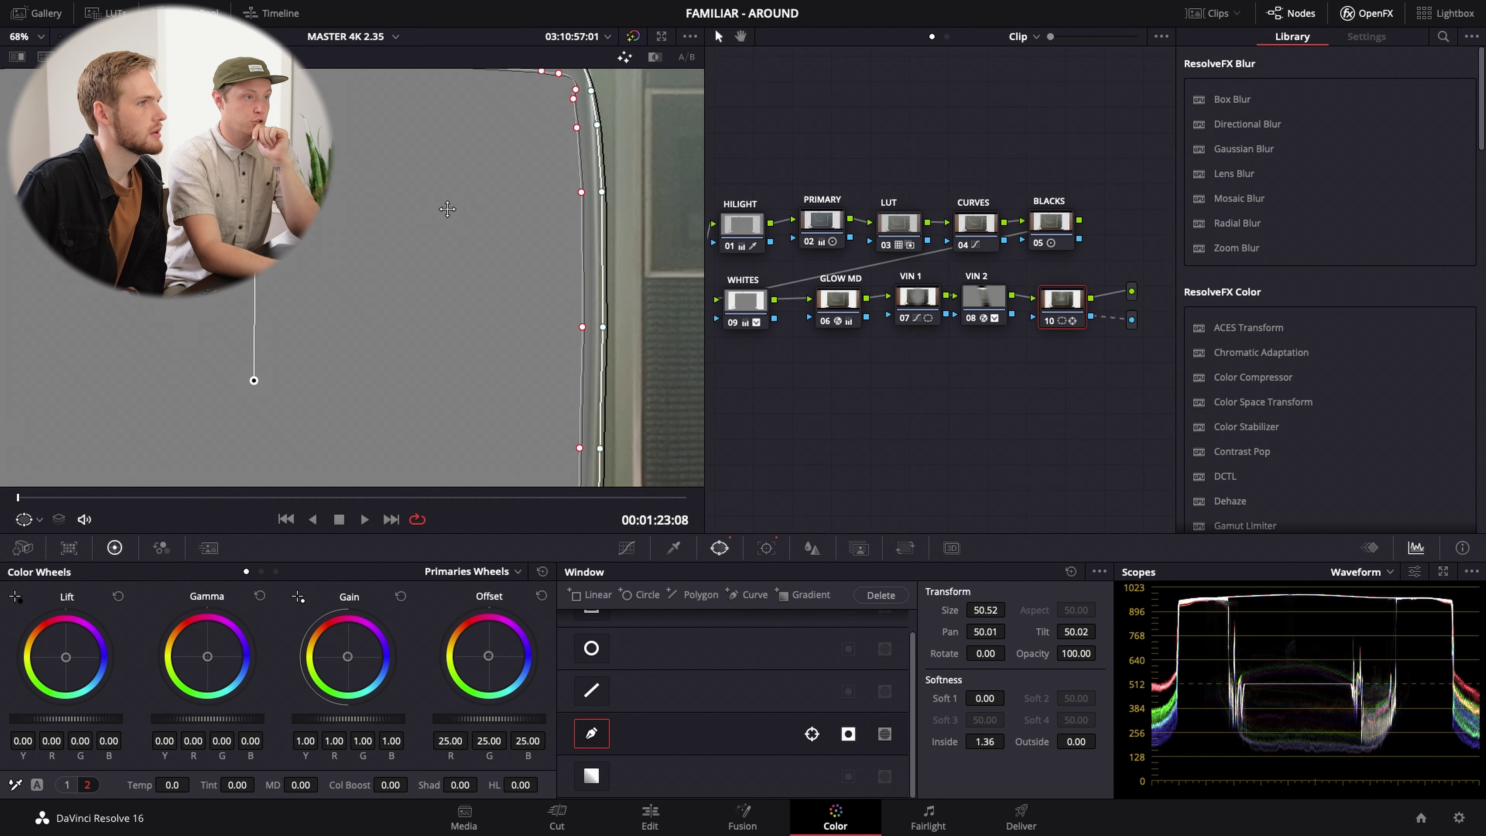
pyautogui.scroll(1, 446, 210)
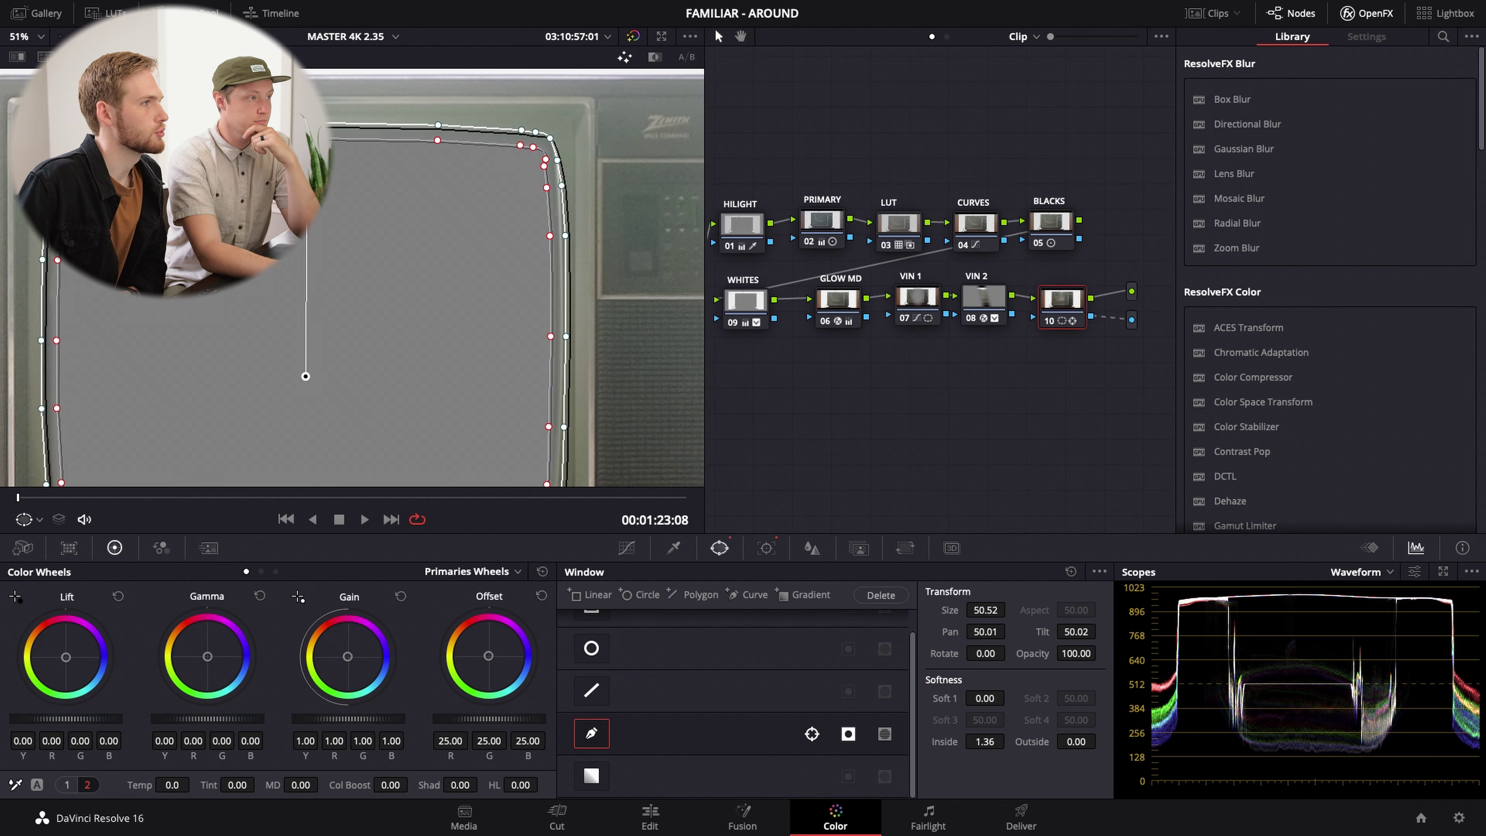
pyautogui.scroll(-1, 352, 277)
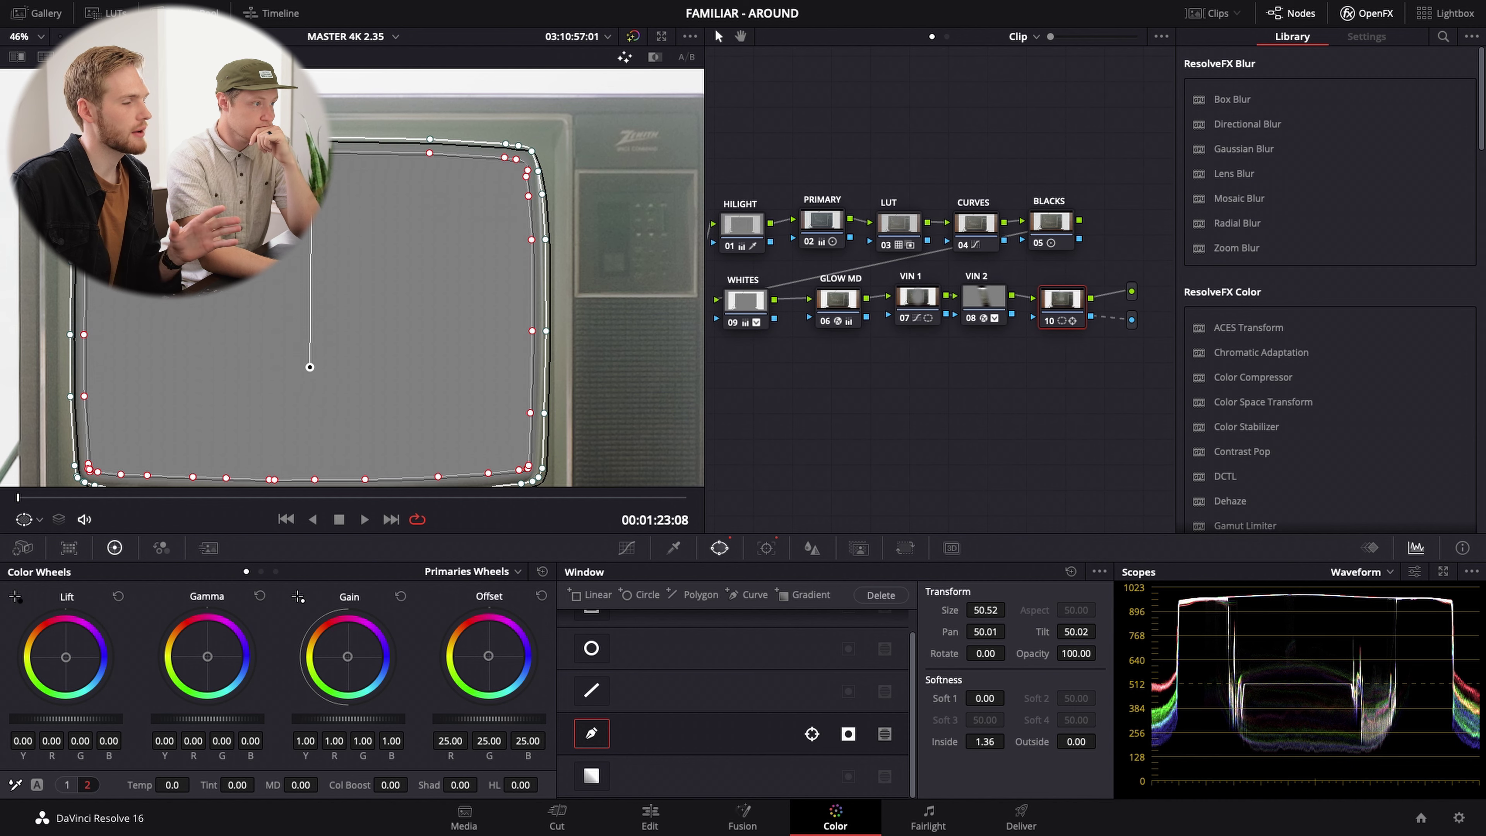
pyautogui.scroll(-2, 352, 284)
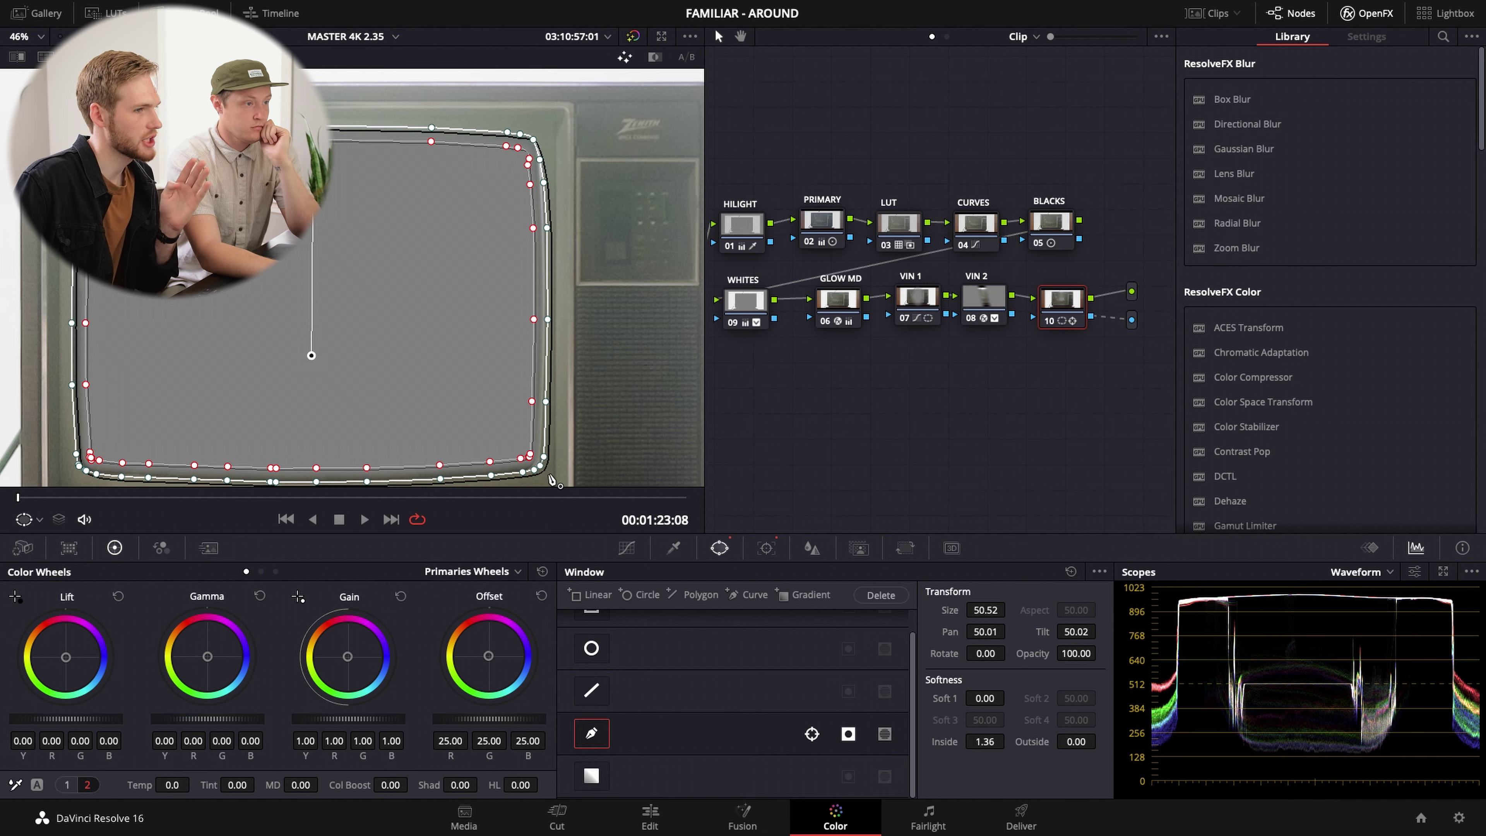
pyautogui.click(1050, 320)
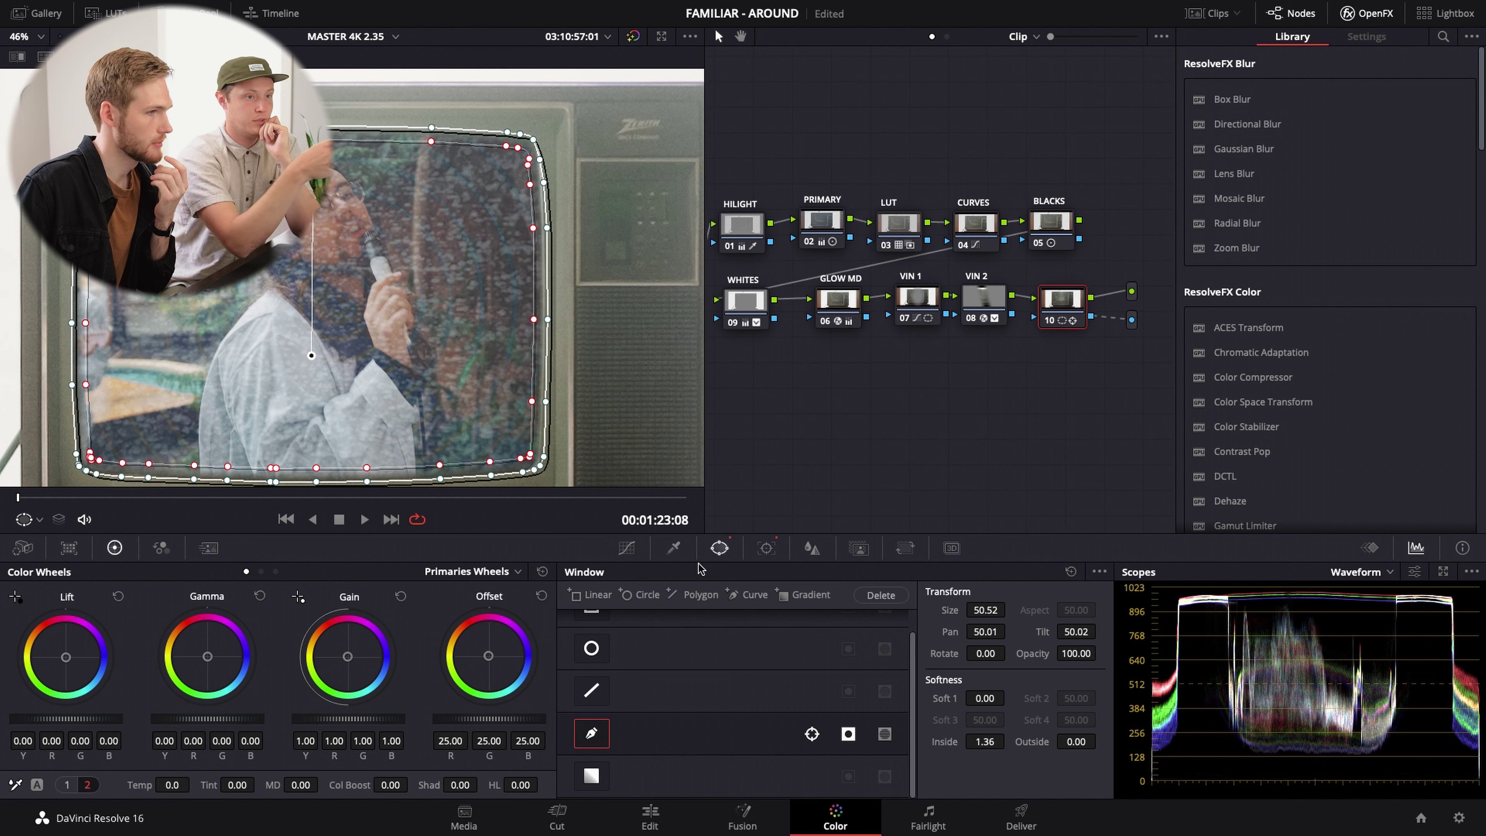
# - Track node 10's window forward from the clip start with Ctrl+T and verify it near the end
pyautogui.click(766, 548)
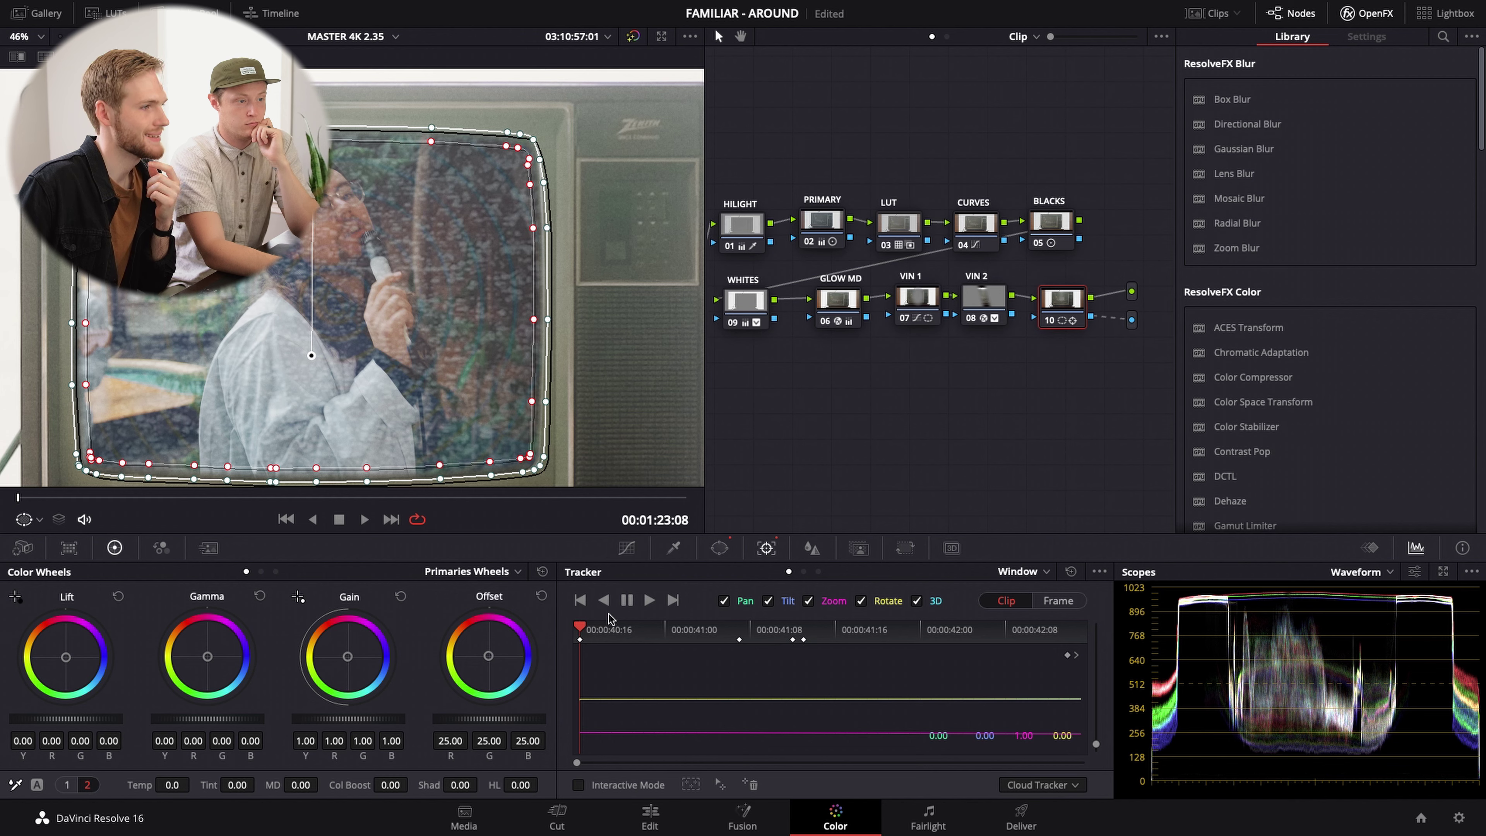
pyautogui.click(580, 628)
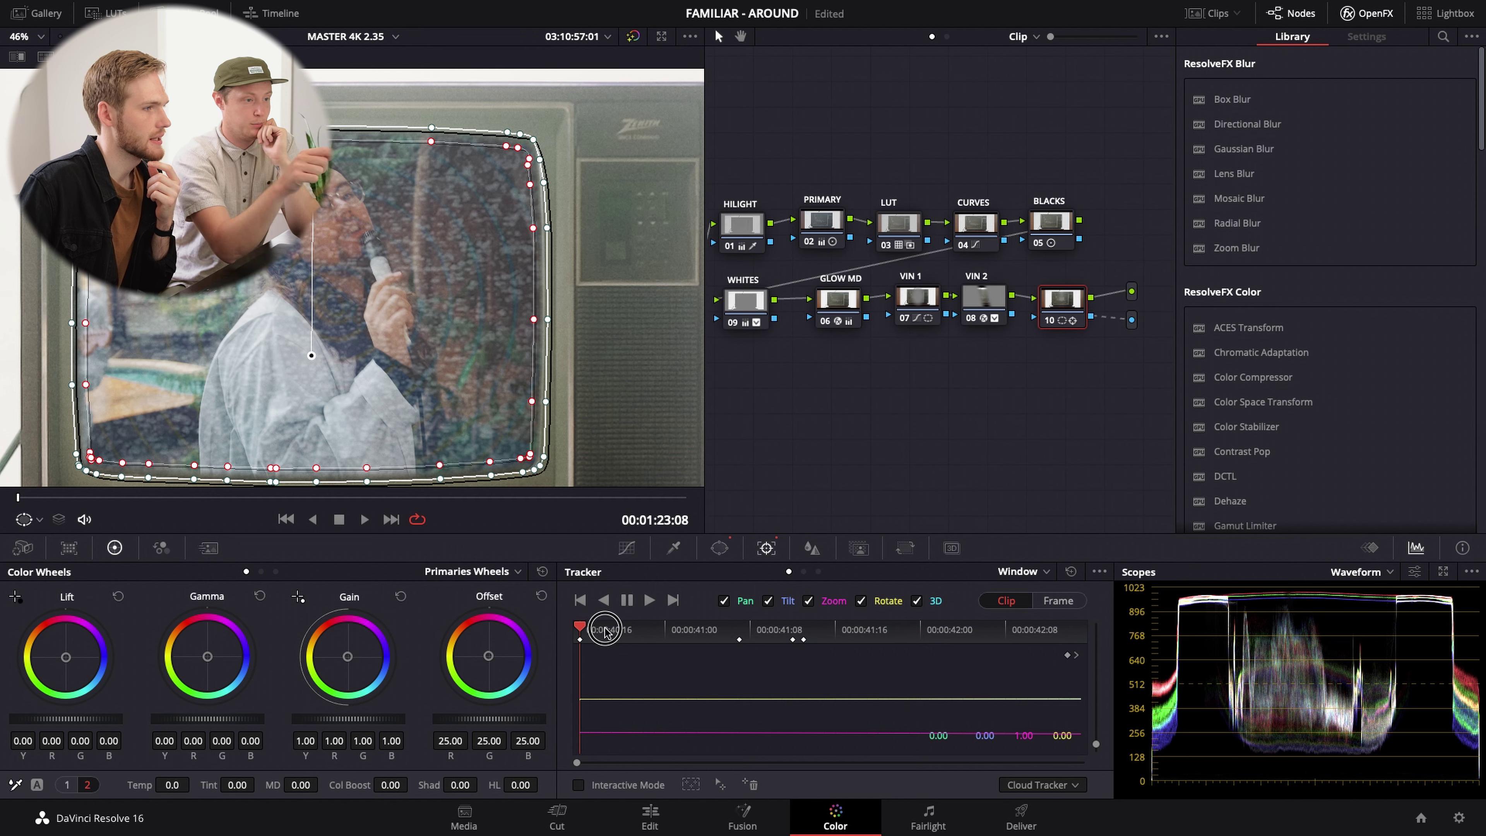
pyautogui.hotkey('ctrl', 't')
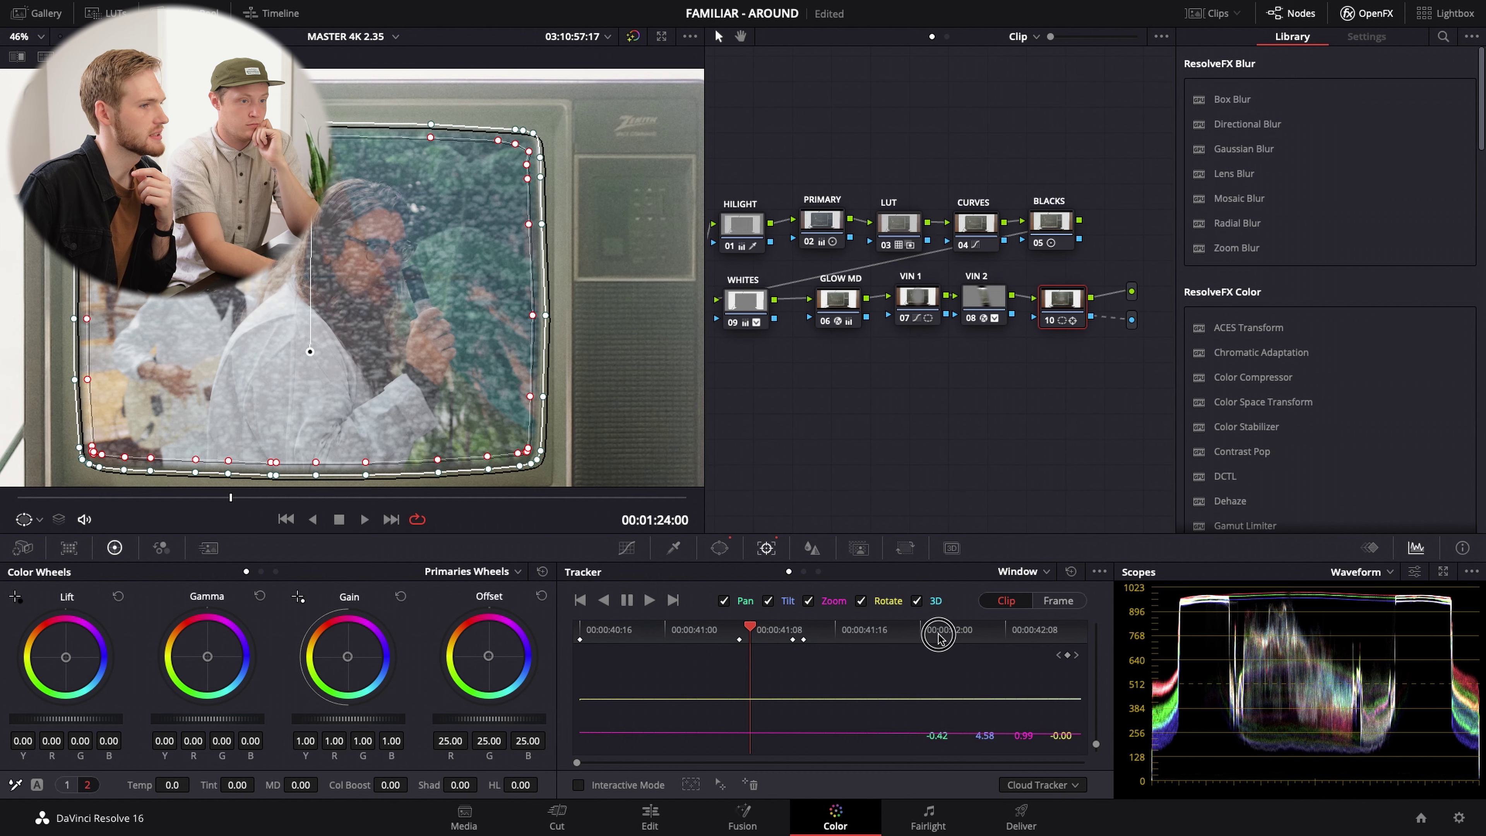
pyautogui.click(1000, 632)
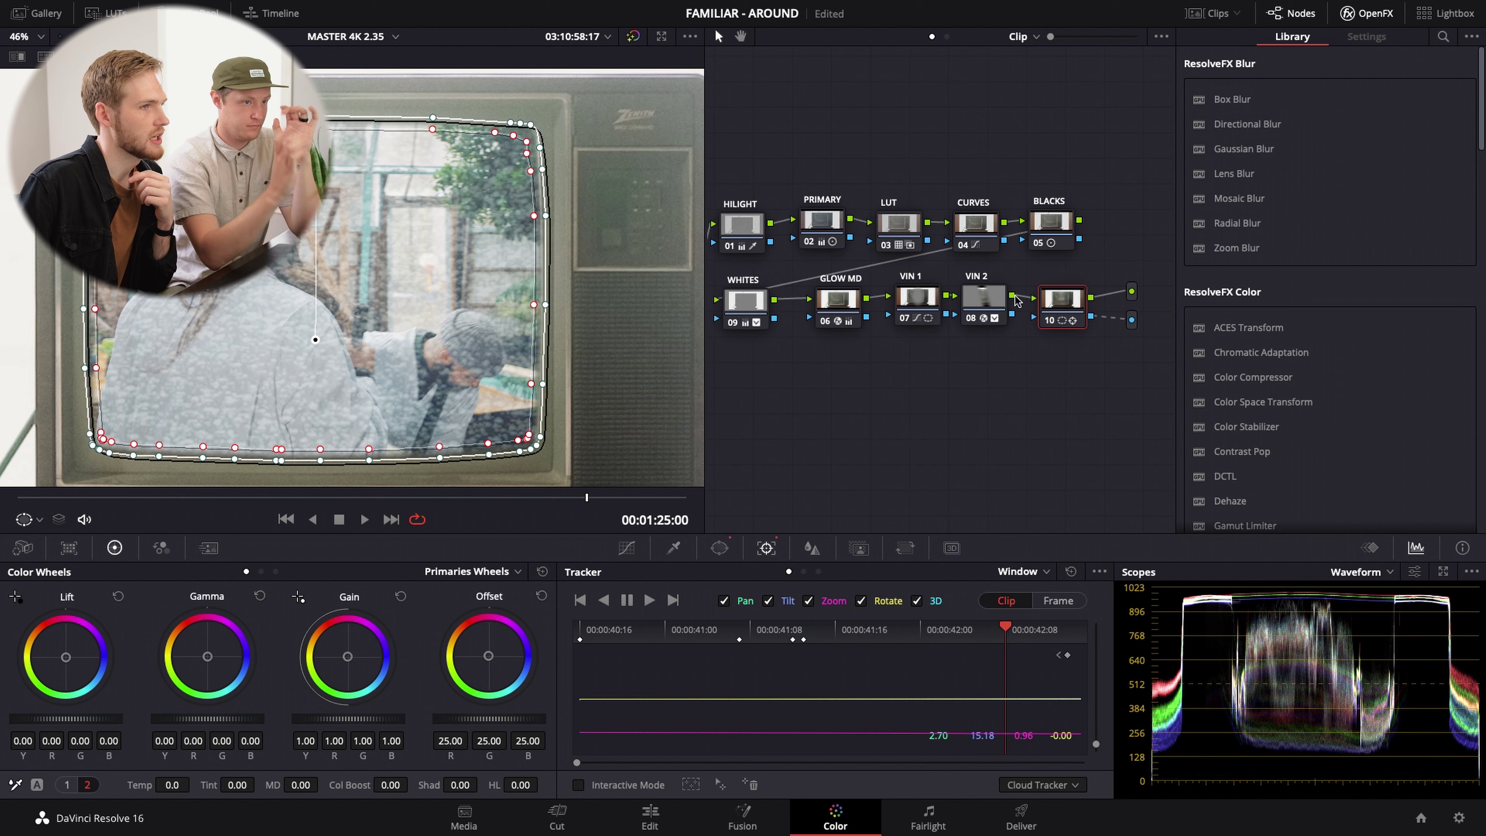
pyautogui.click(632, 36)
pyautogui.click(632, 37)
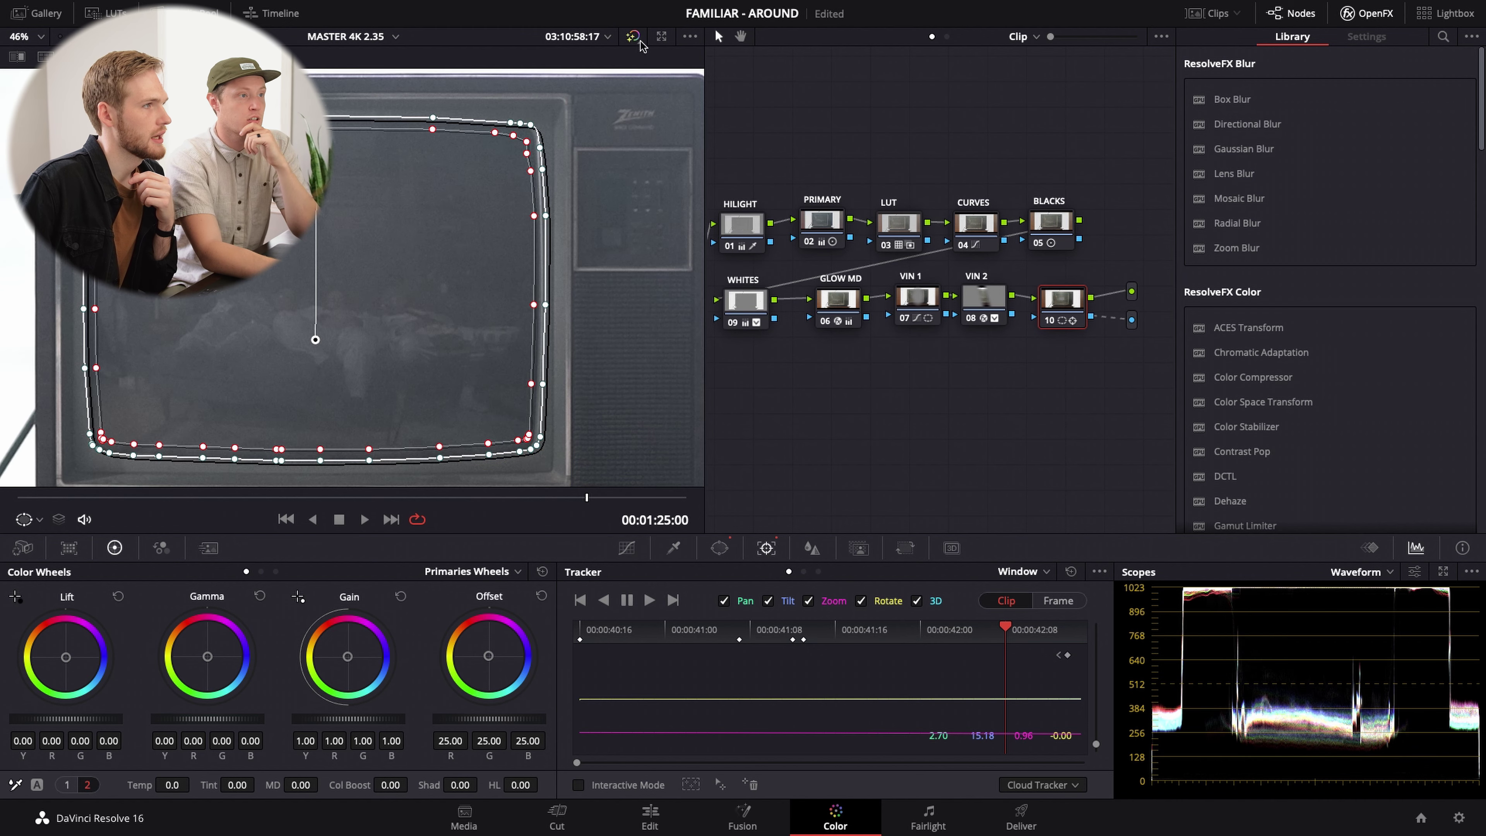
pyautogui.click(1048, 221)
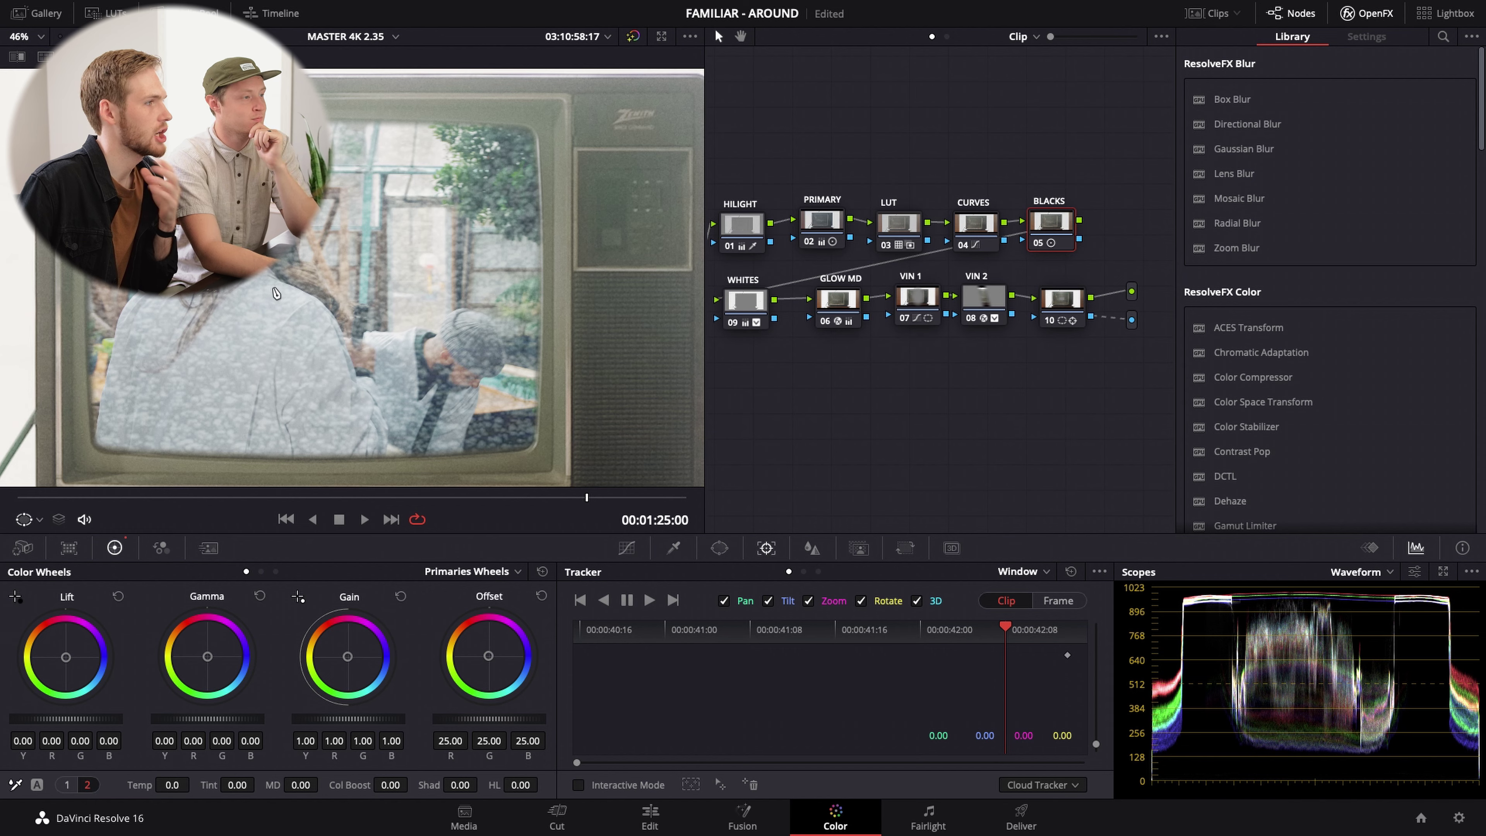
pyautogui.scroll(-5, 436, 410)
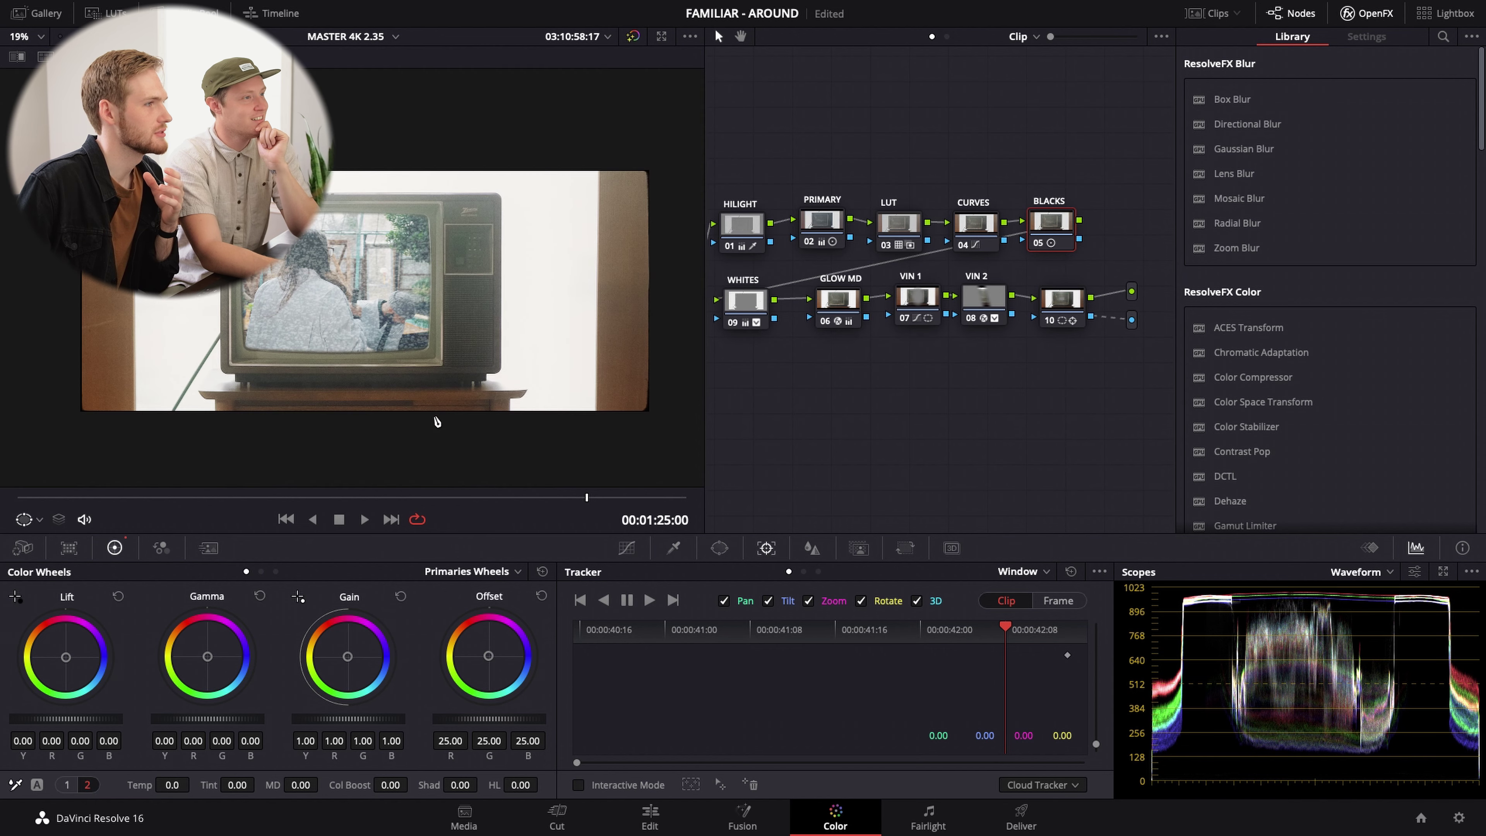
pyautogui.scroll(2, 430, 364)
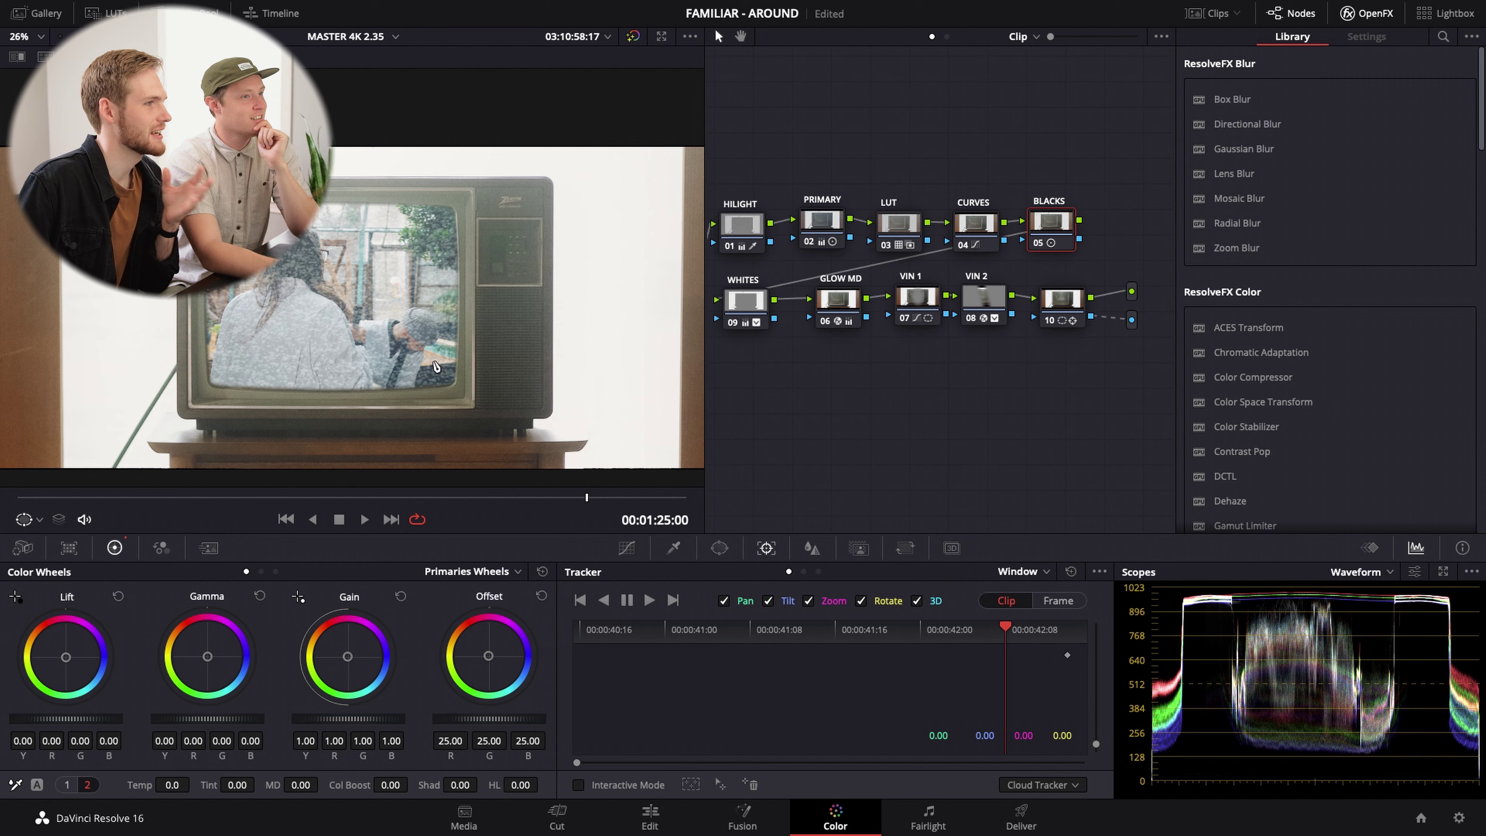
pyautogui.click(1047, 321)
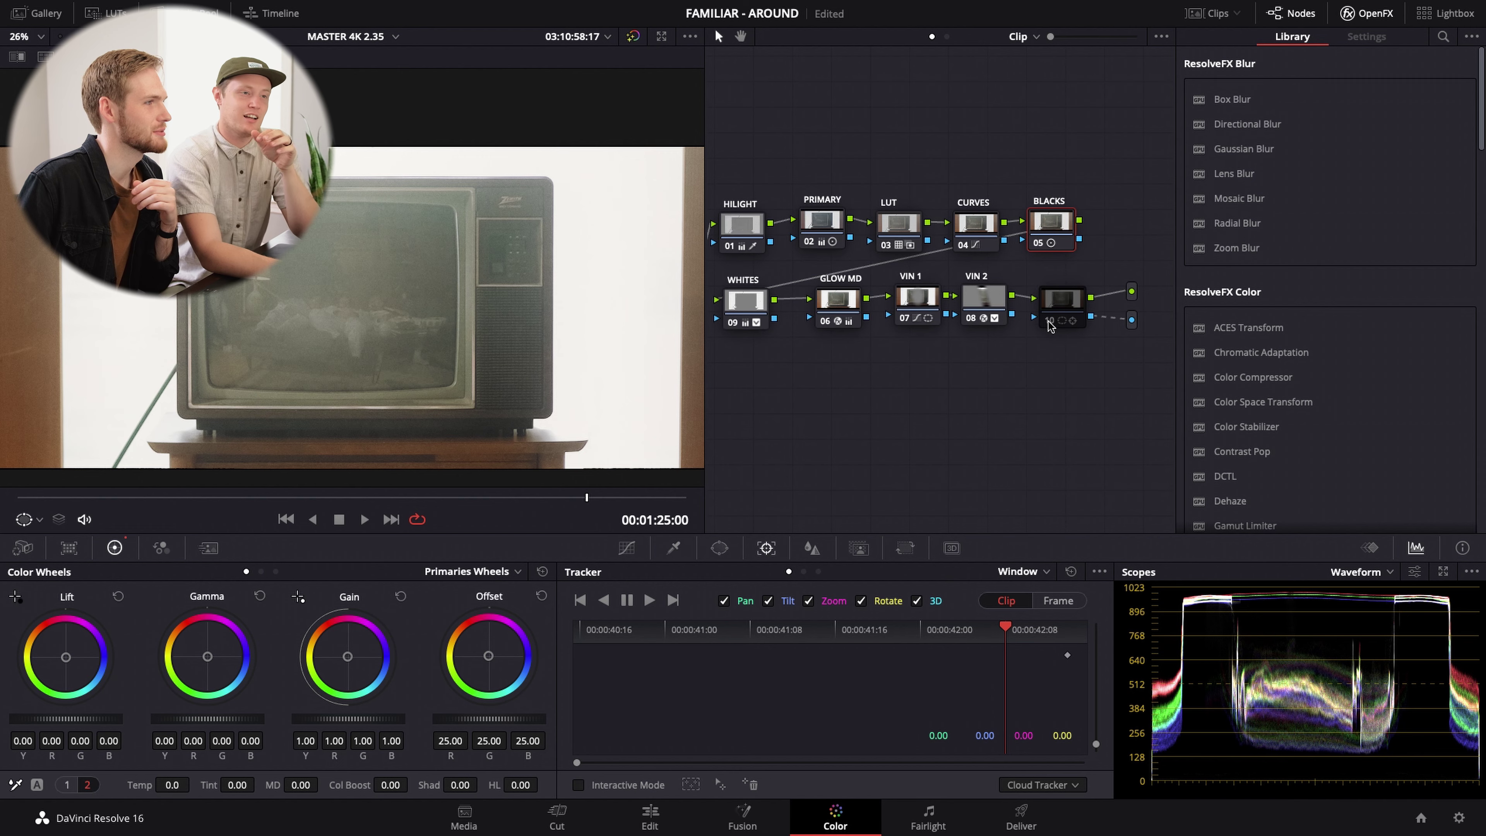
pyautogui.click(1048, 323)
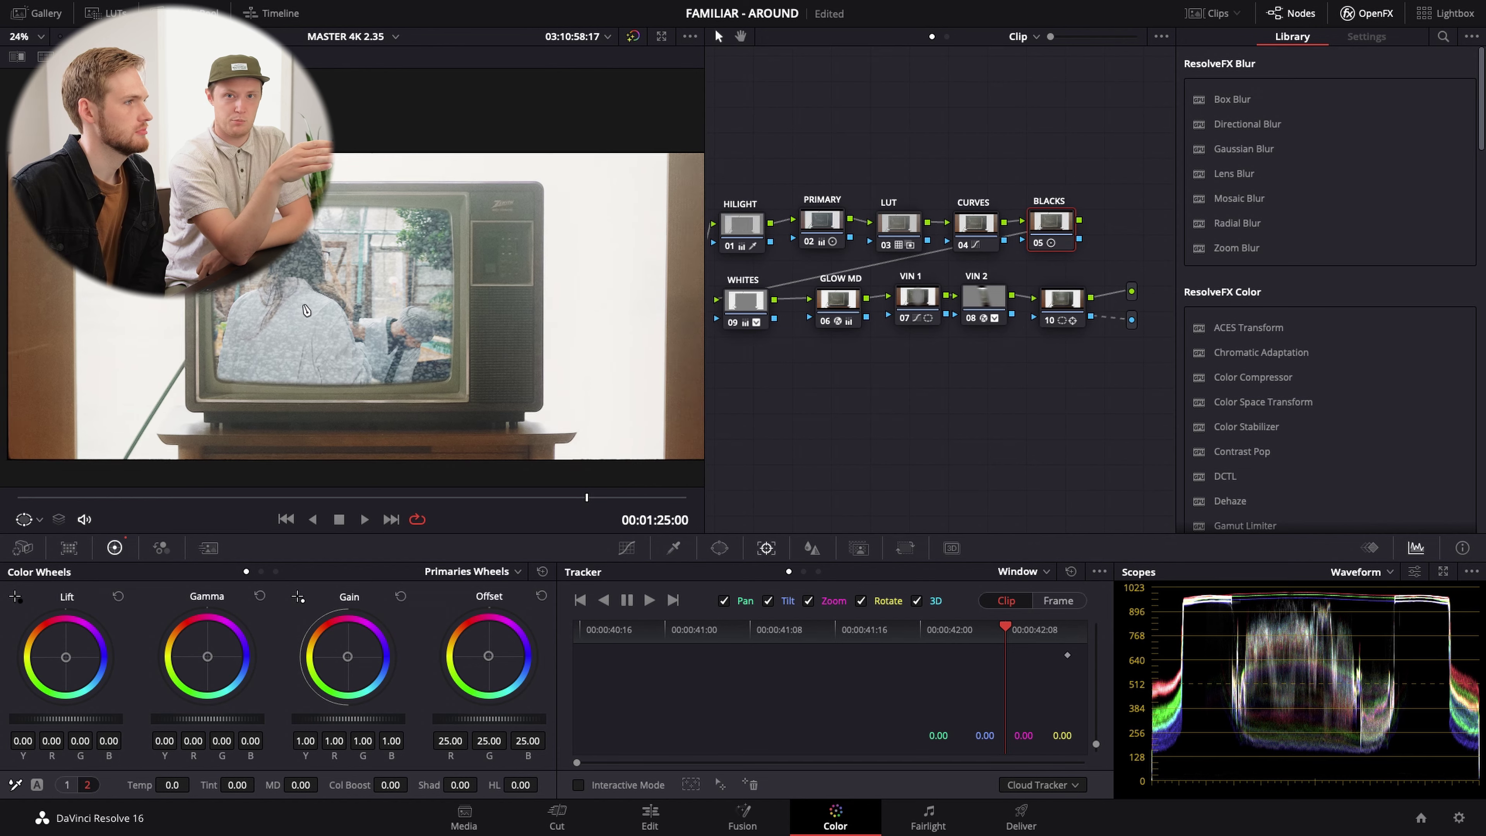
pyautogui.scroll(5, 409, 317)
pyautogui.scroll(8, 572, 325)
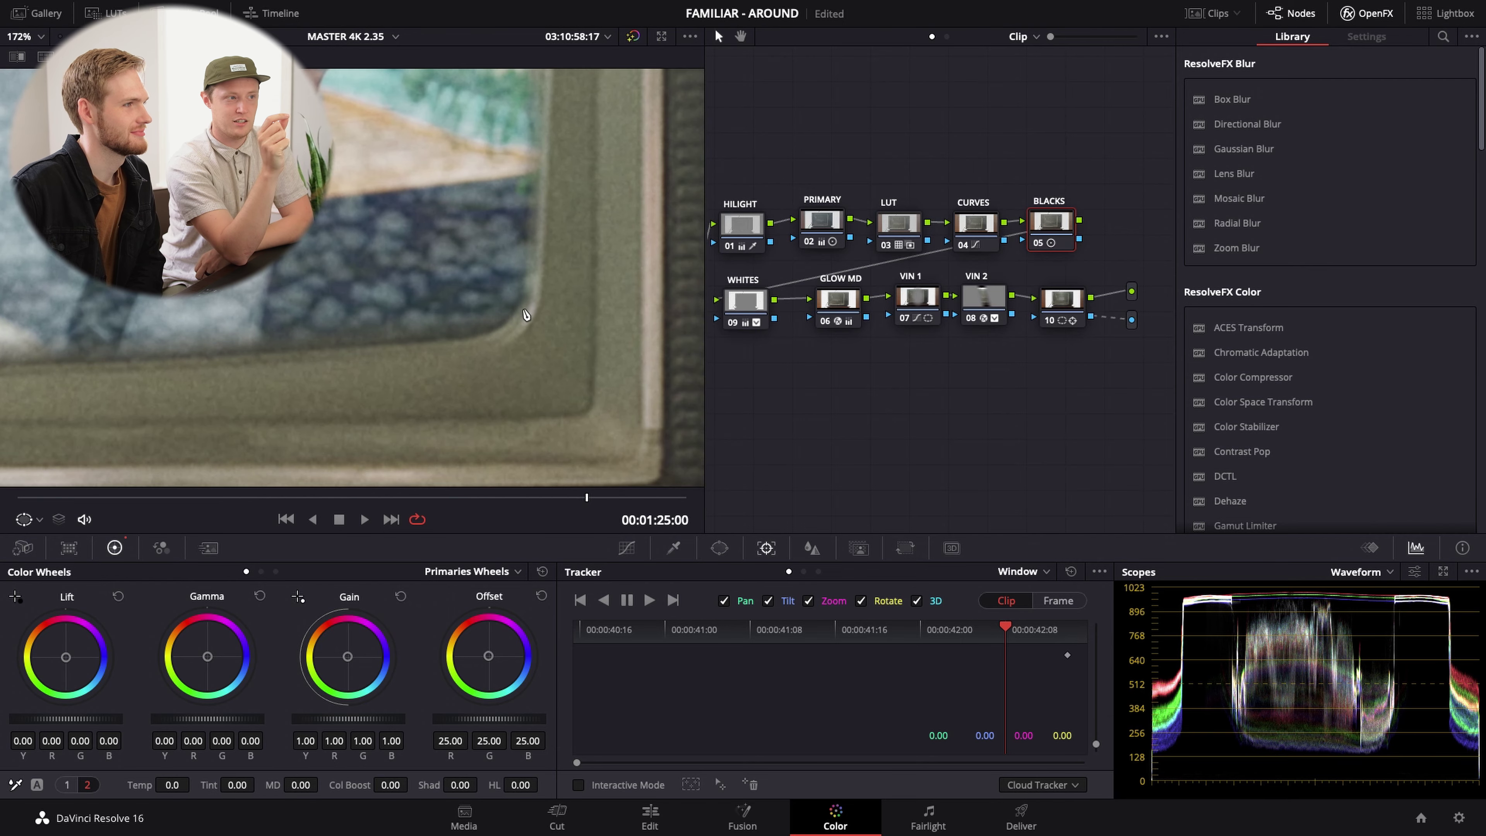
pyautogui.moveTo(527, 318); pyautogui.dragTo(396, 305)
pyautogui.scroll(3, 410, 310)
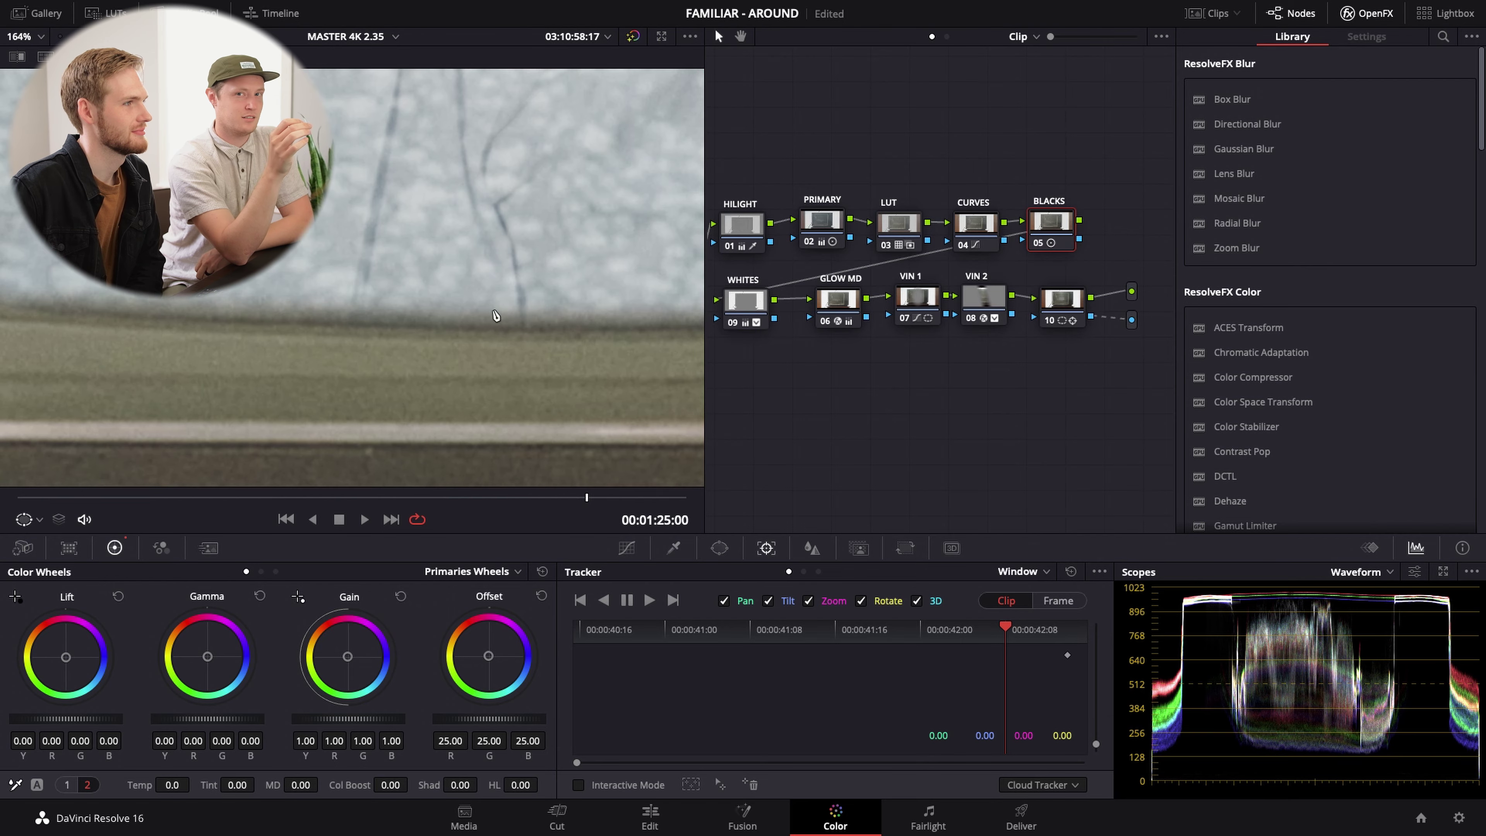
pyautogui.scroll(-8, 481, 338)
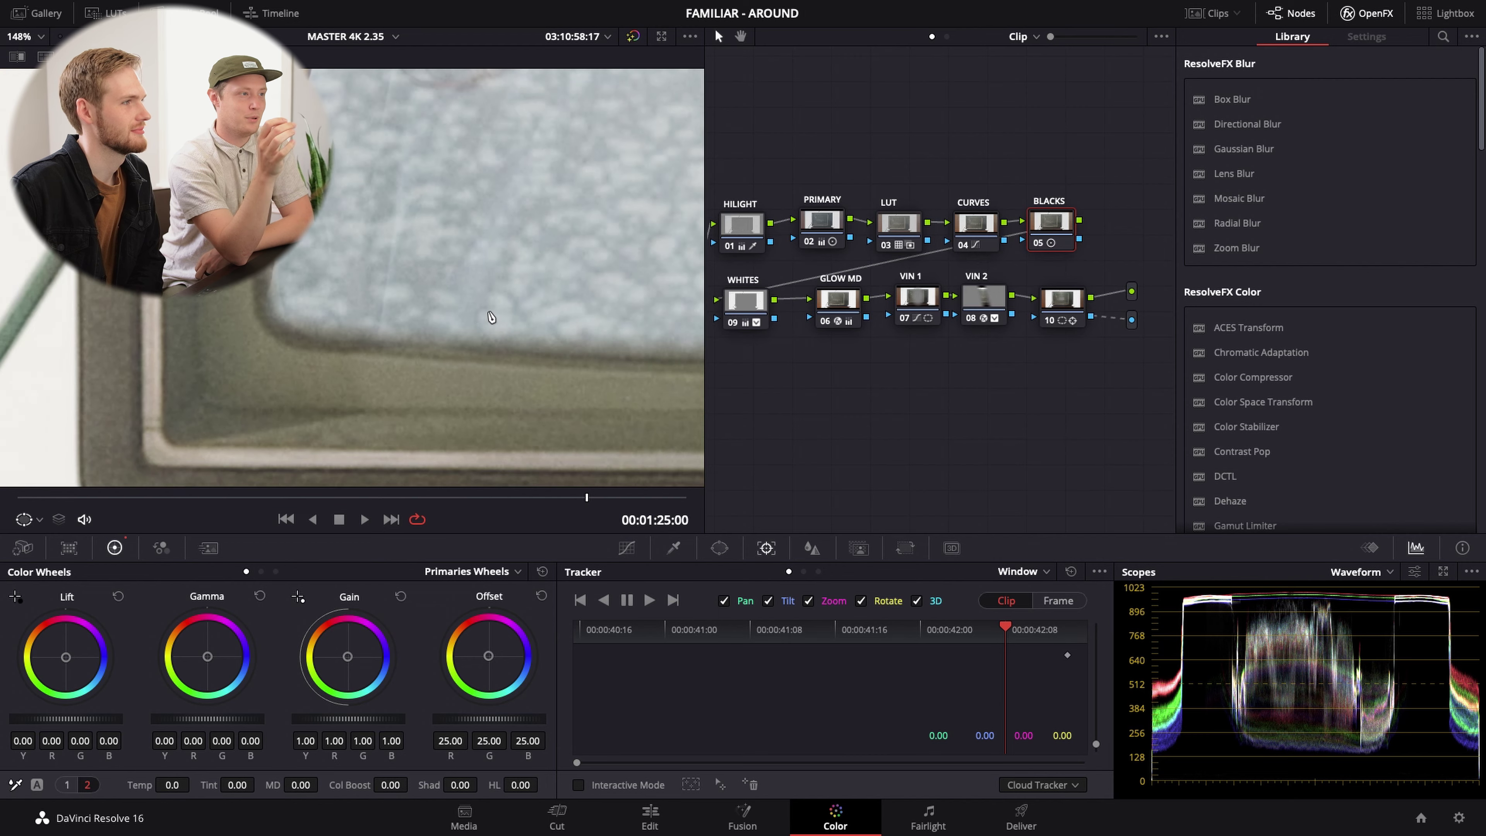
pyautogui.moveTo(532, 233); pyautogui.dragTo(415, 344)
pyautogui.scroll(1, 415, 344)
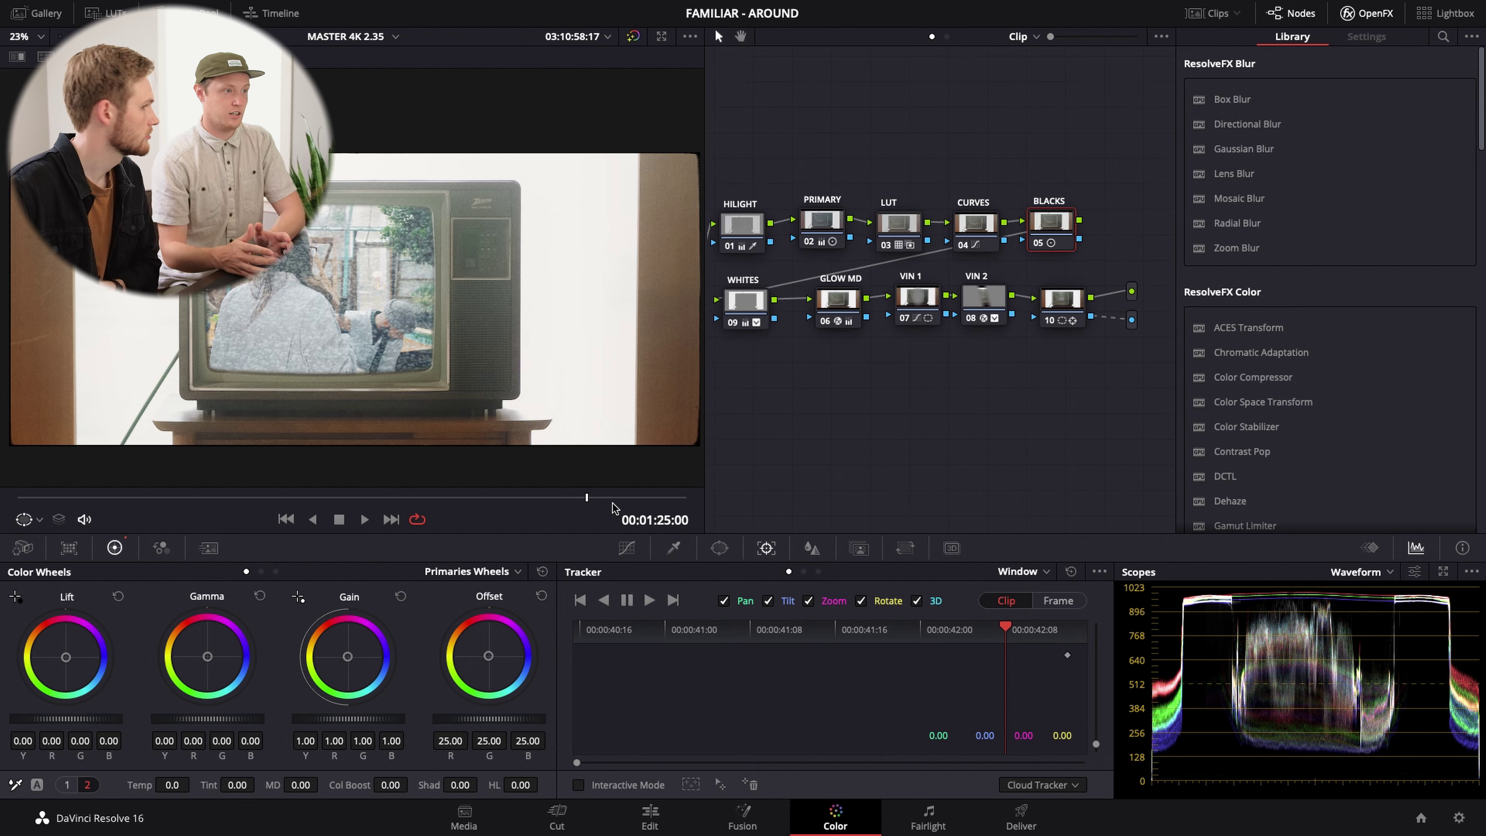
pyautogui.click(1055, 303)
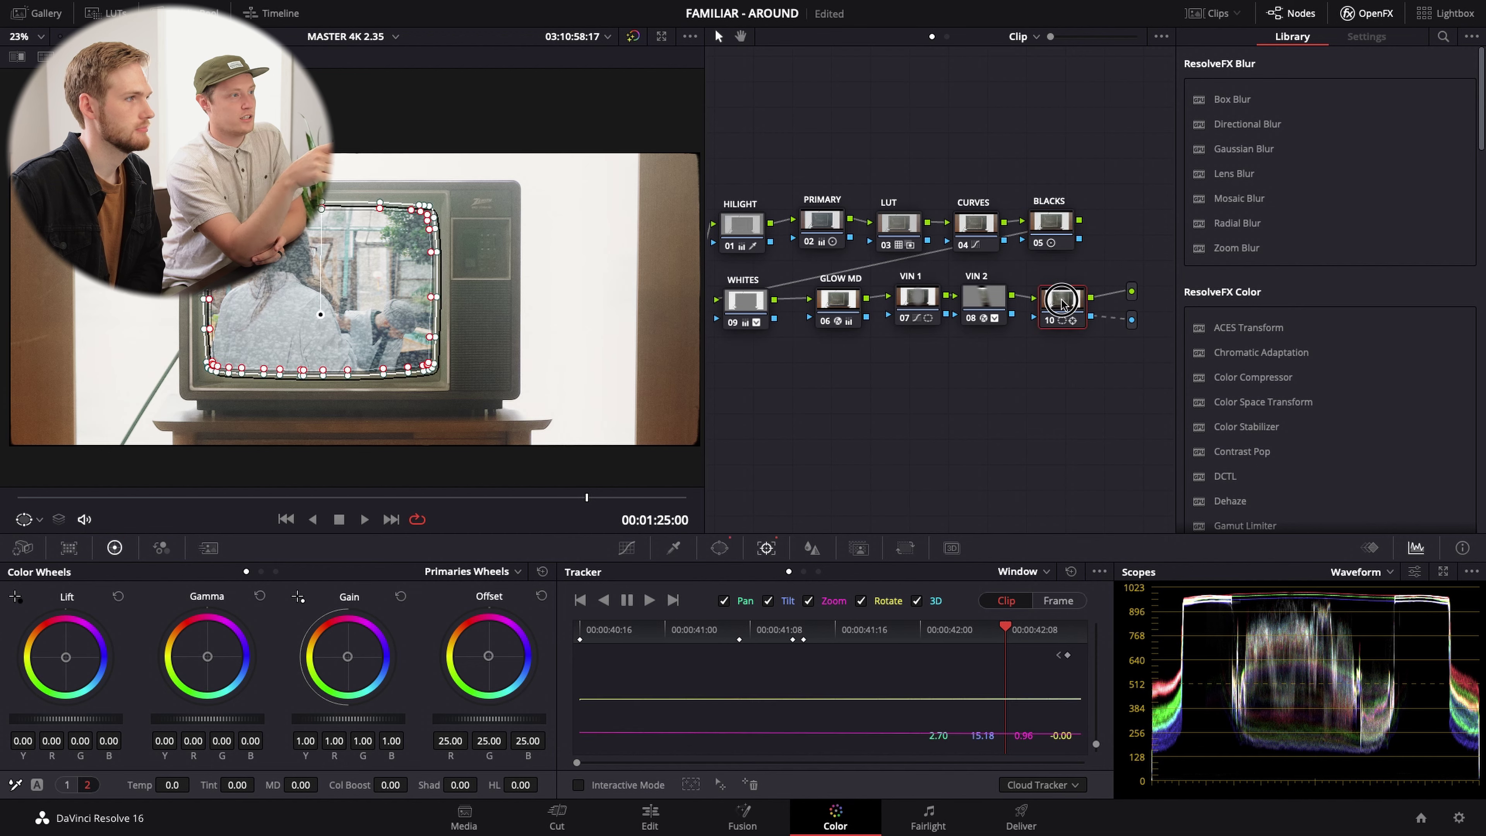
pyautogui.click(1042, 233)
# - Toggle node 10 off and on twice to compare the TV screen with and without the mask
pyautogui.click(1045, 320)
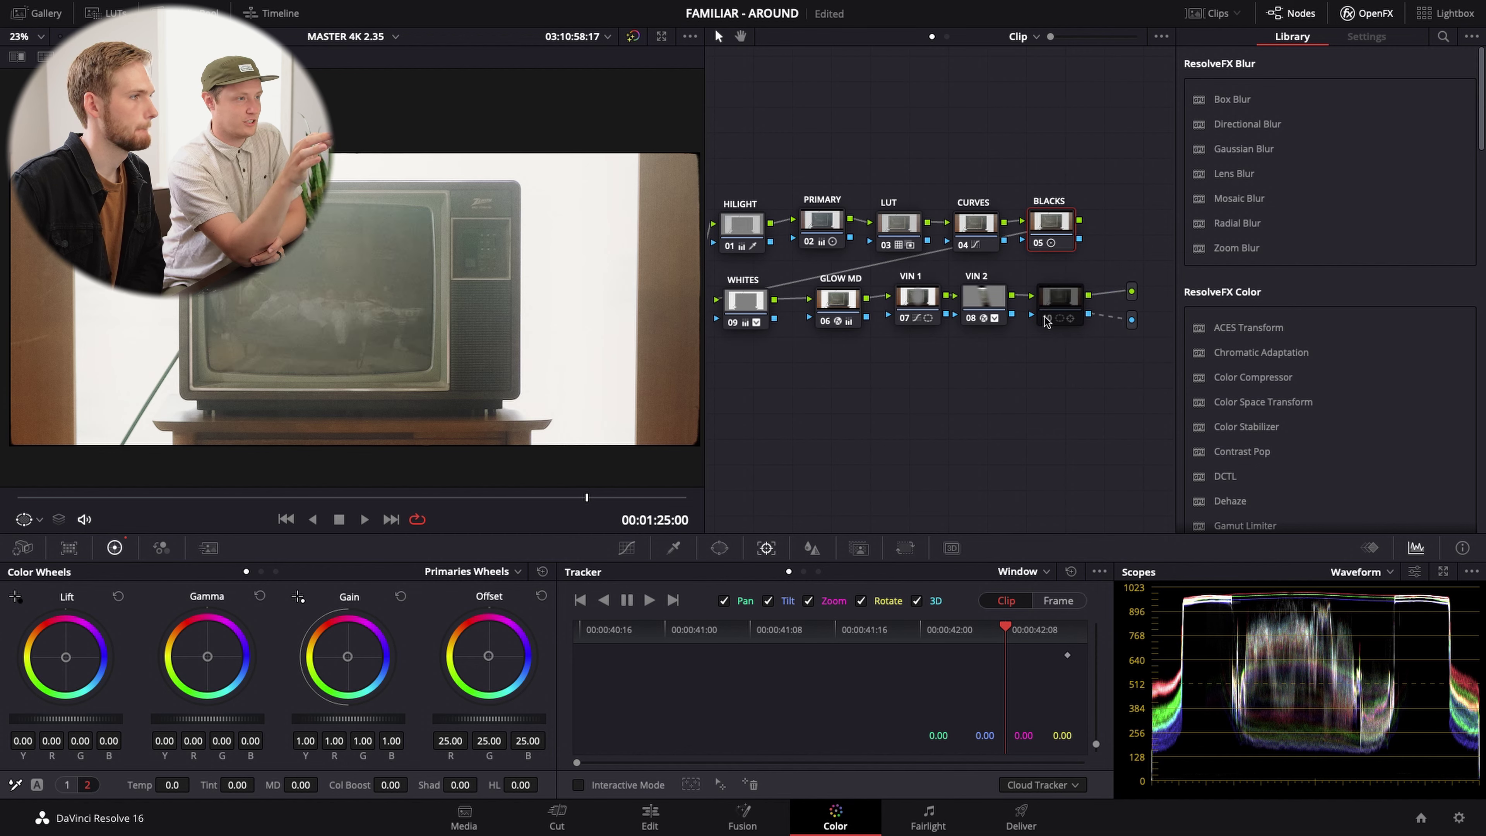
pyautogui.click(1045, 321)
pyautogui.click(1046, 321)
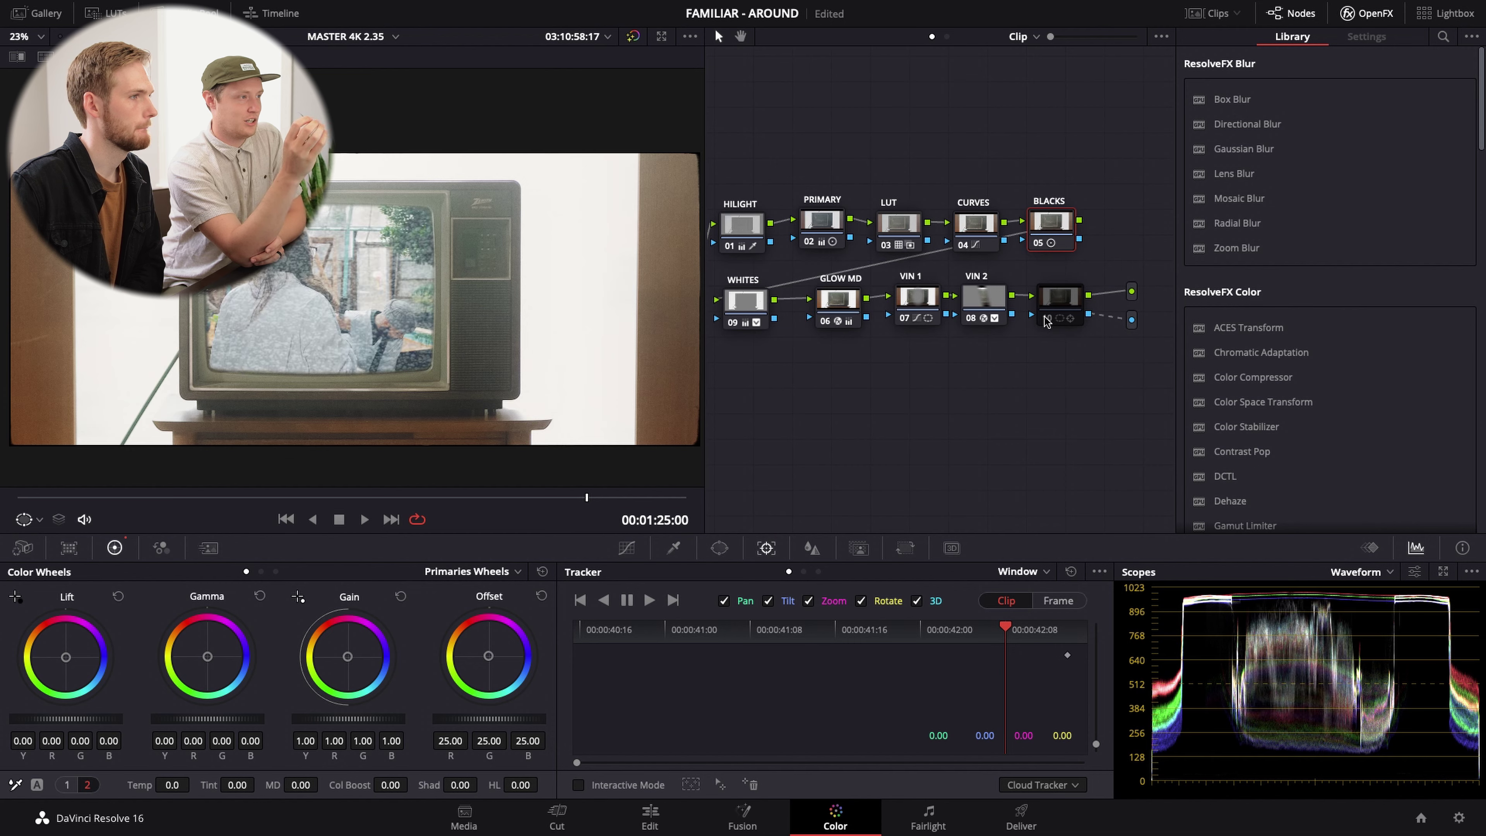
pyautogui.click(1046, 319)
pyautogui.click(1053, 309)
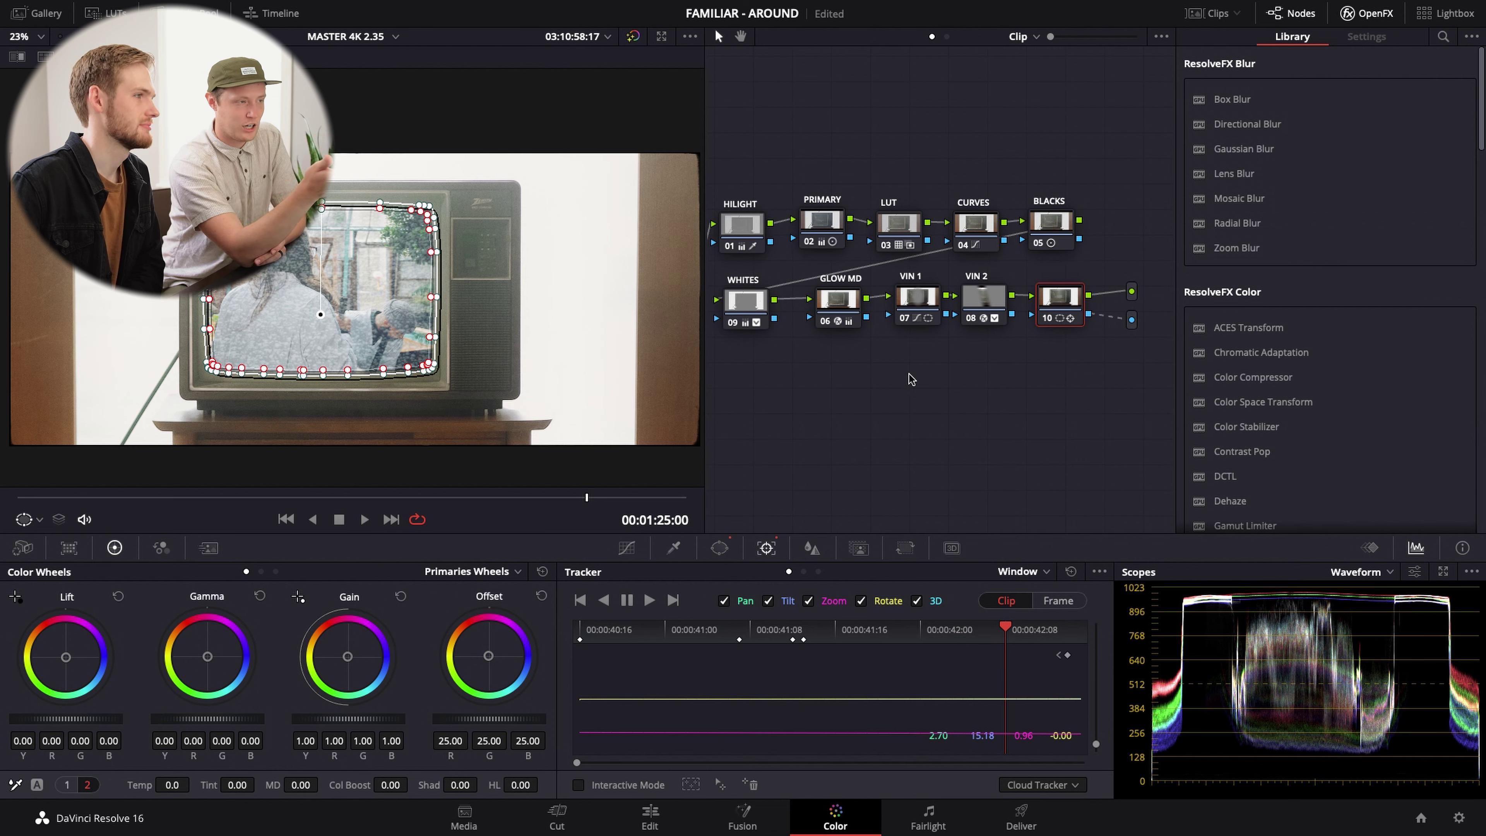
# - From the clip start, toggle node 10 three more times, then highlight the masked screen area
pyautogui.press('Home')
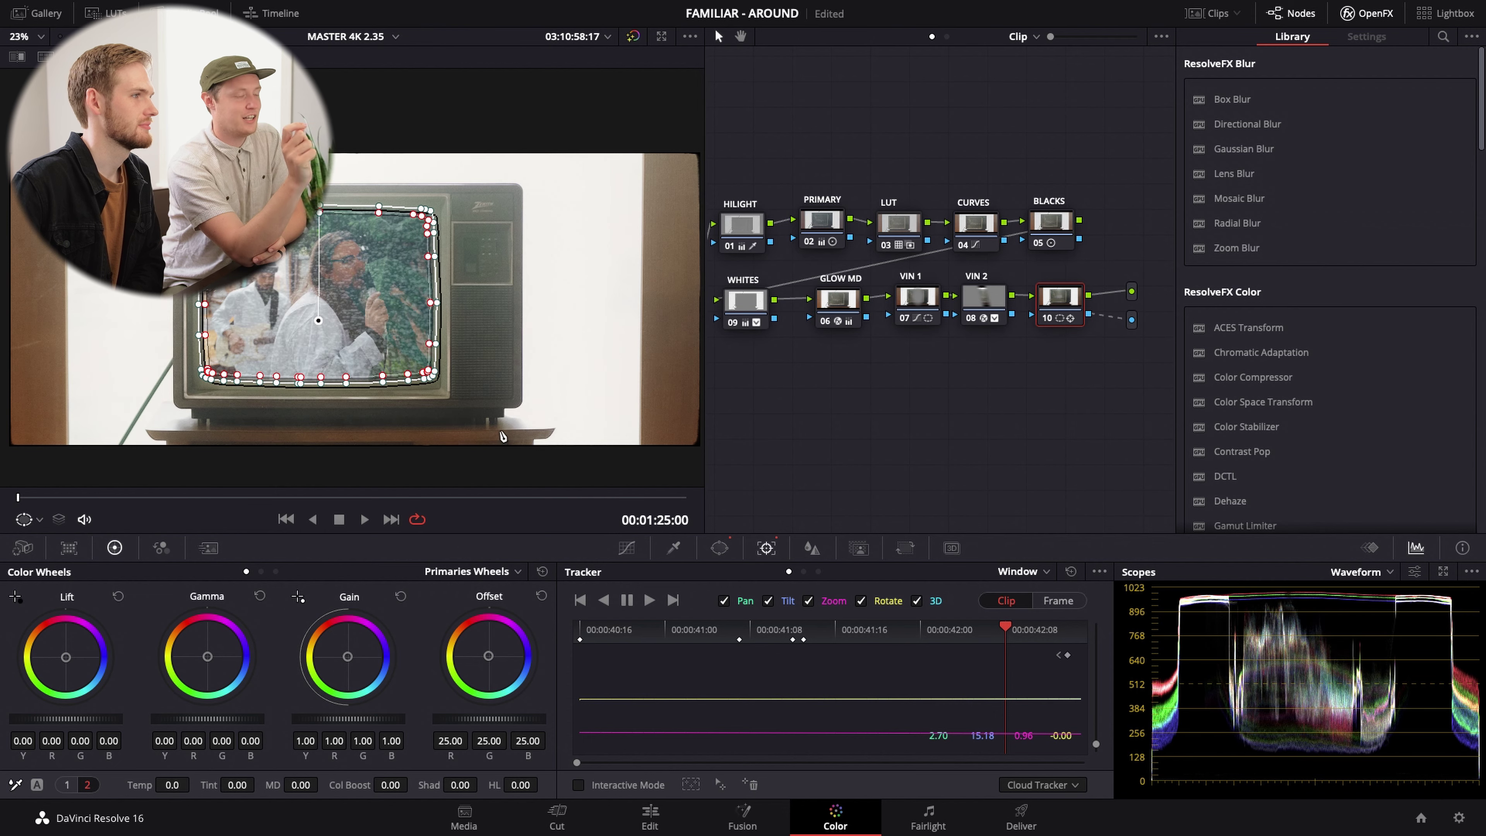
pyautogui.click(1047, 319)
pyautogui.click(1047, 319)
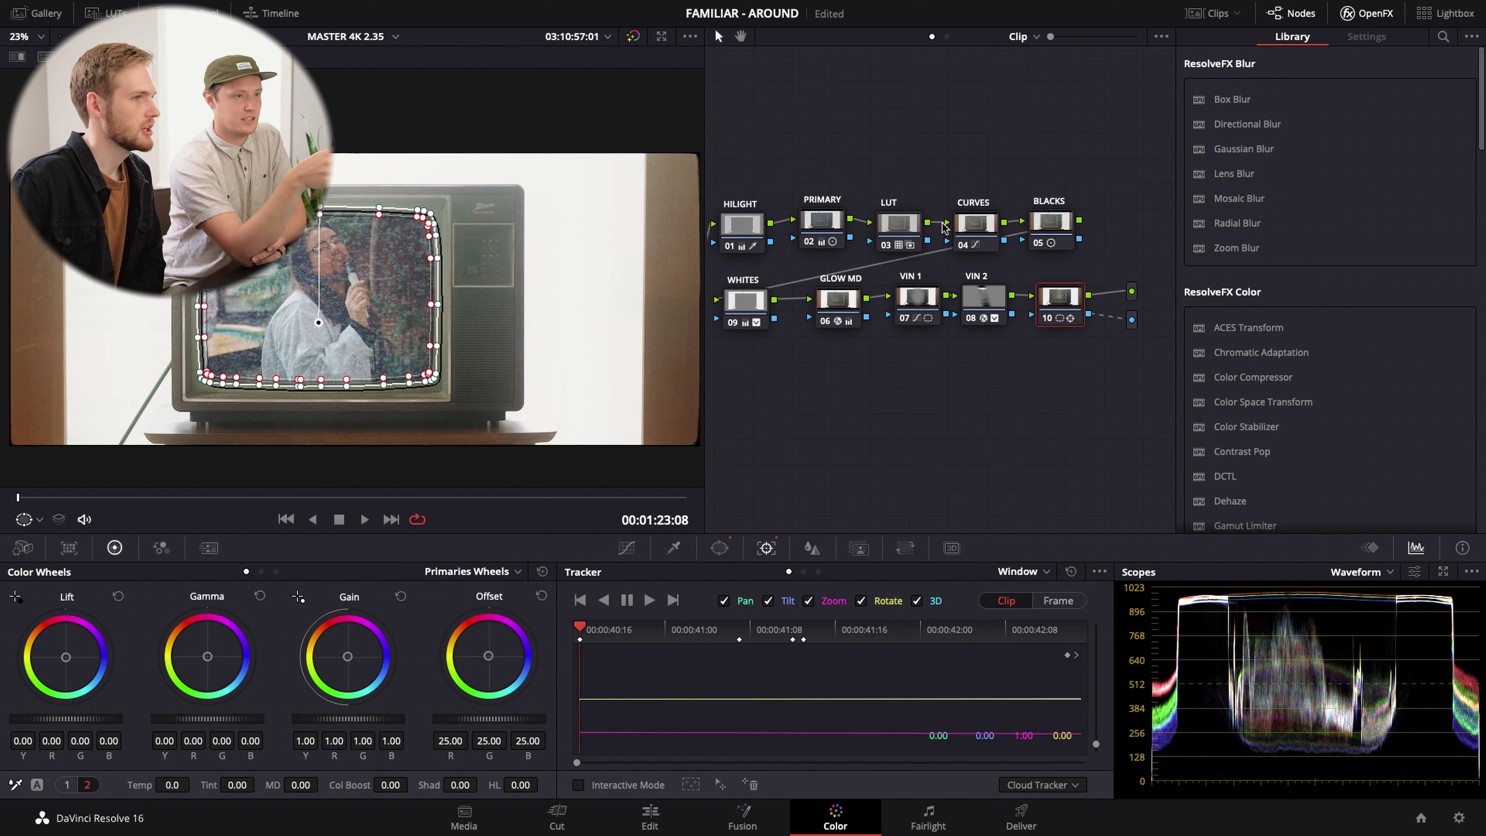
pyautogui.click(1050, 320)
pyautogui.click(1050, 320)
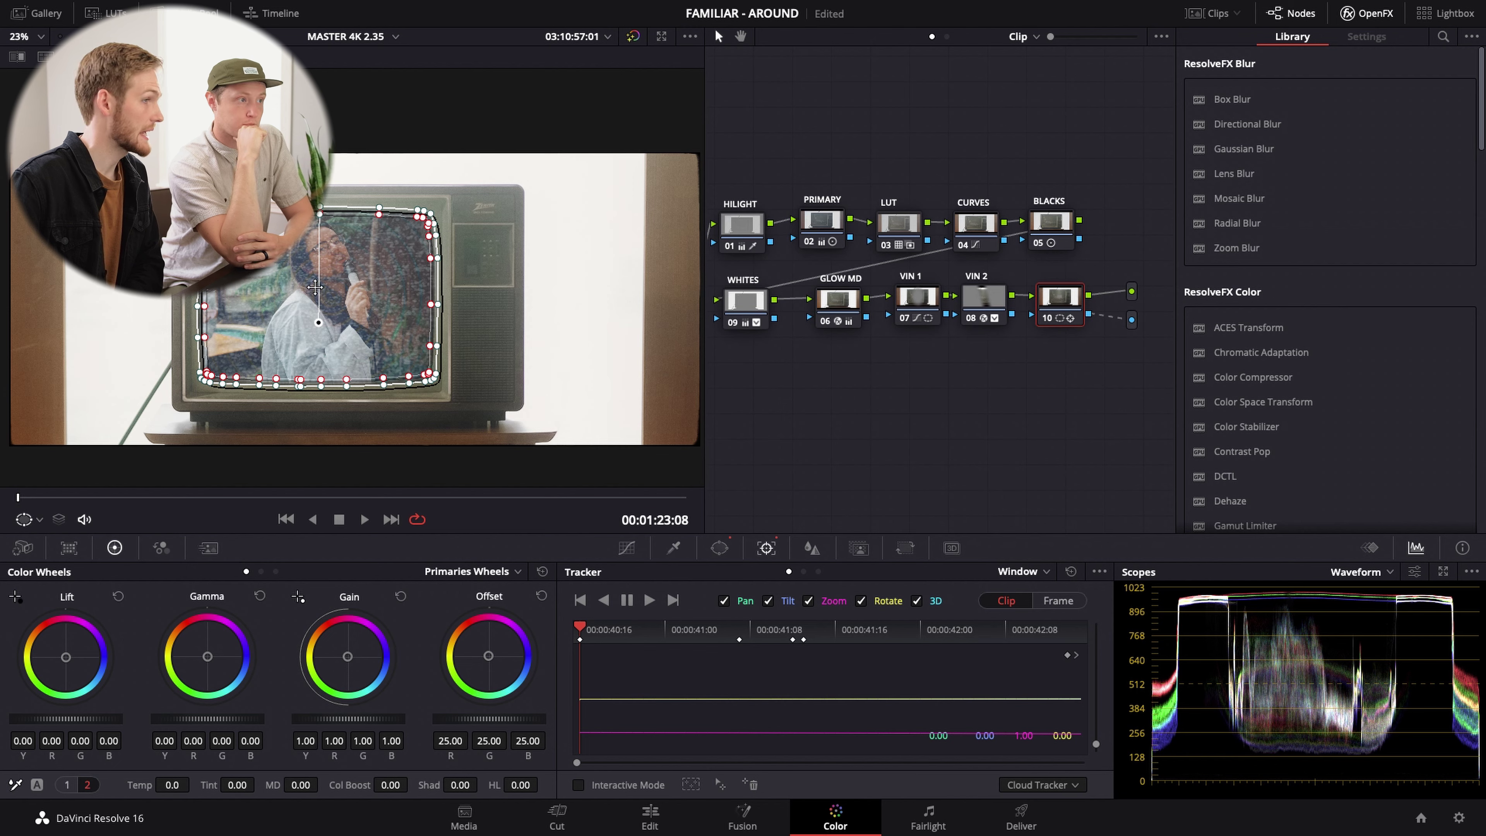
pyautogui.click(1051, 319)
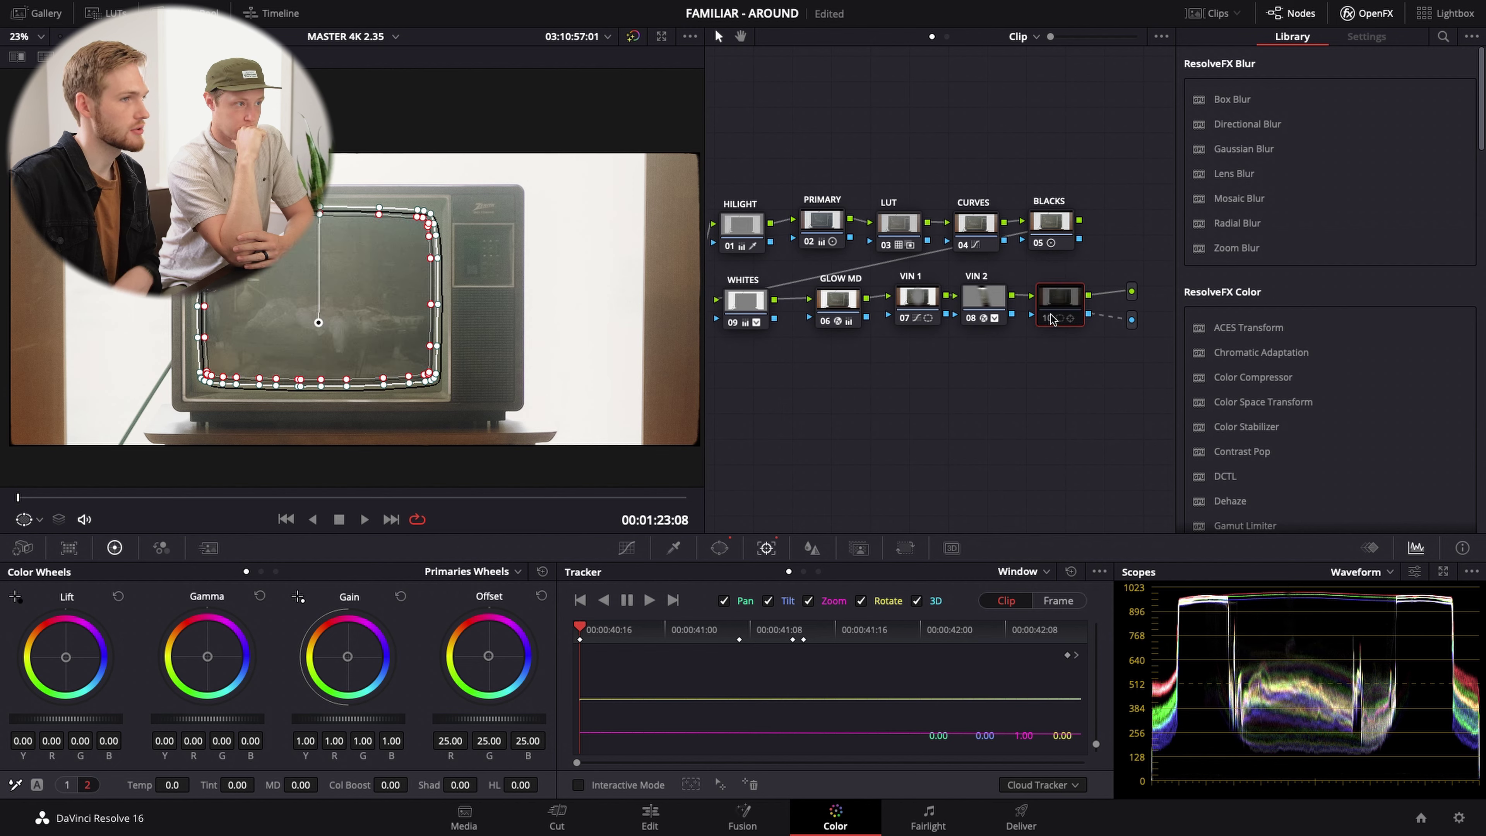
pyautogui.click(1051, 319)
pyautogui.hotkey('shift', 'h')
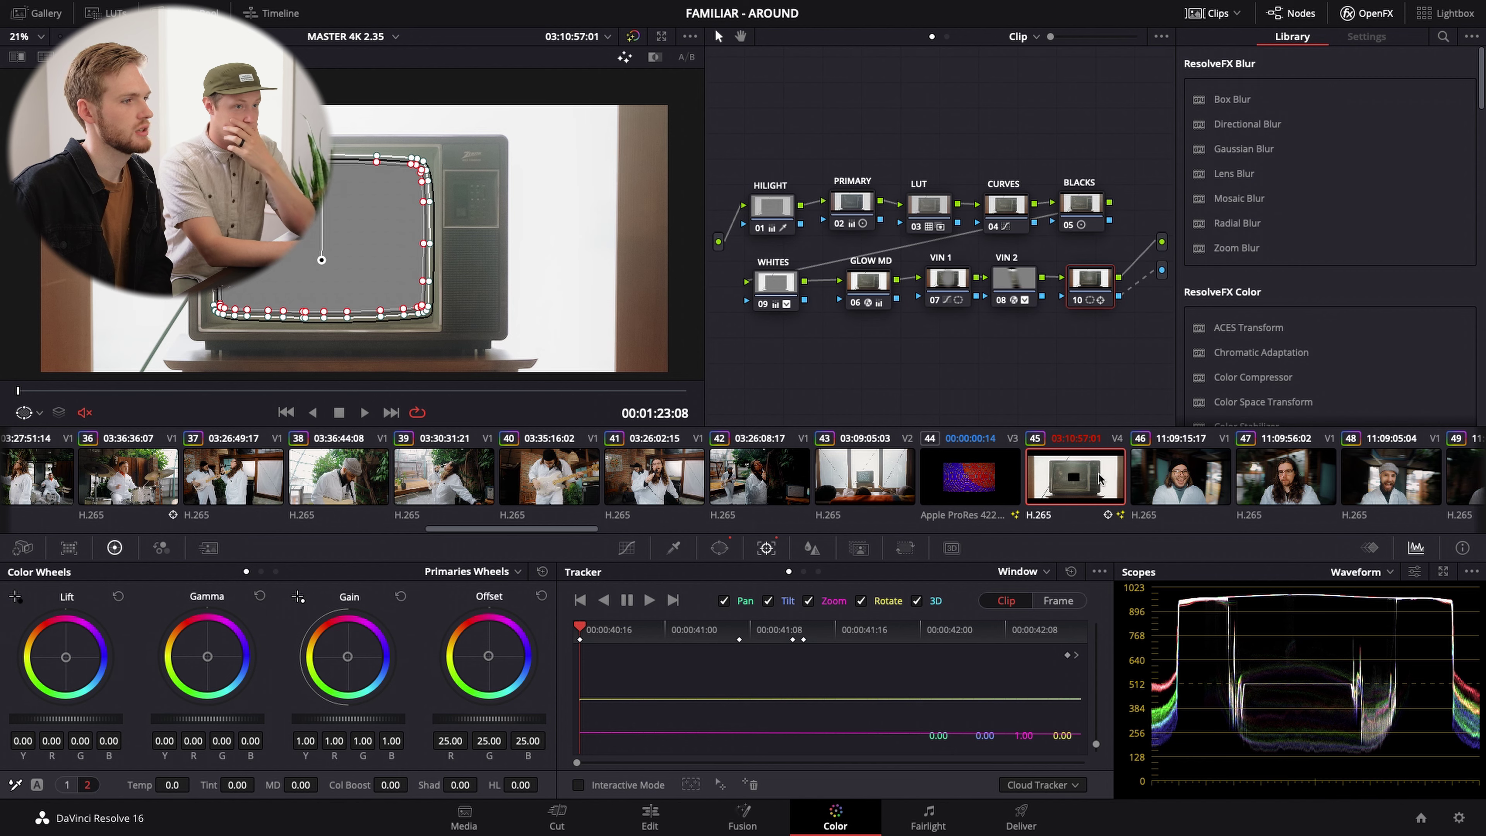
# - On the Edit page, select the stacked TV-shot clips, ending on DSCA0662.MOV on Video 4
pyautogui.click(650, 815)
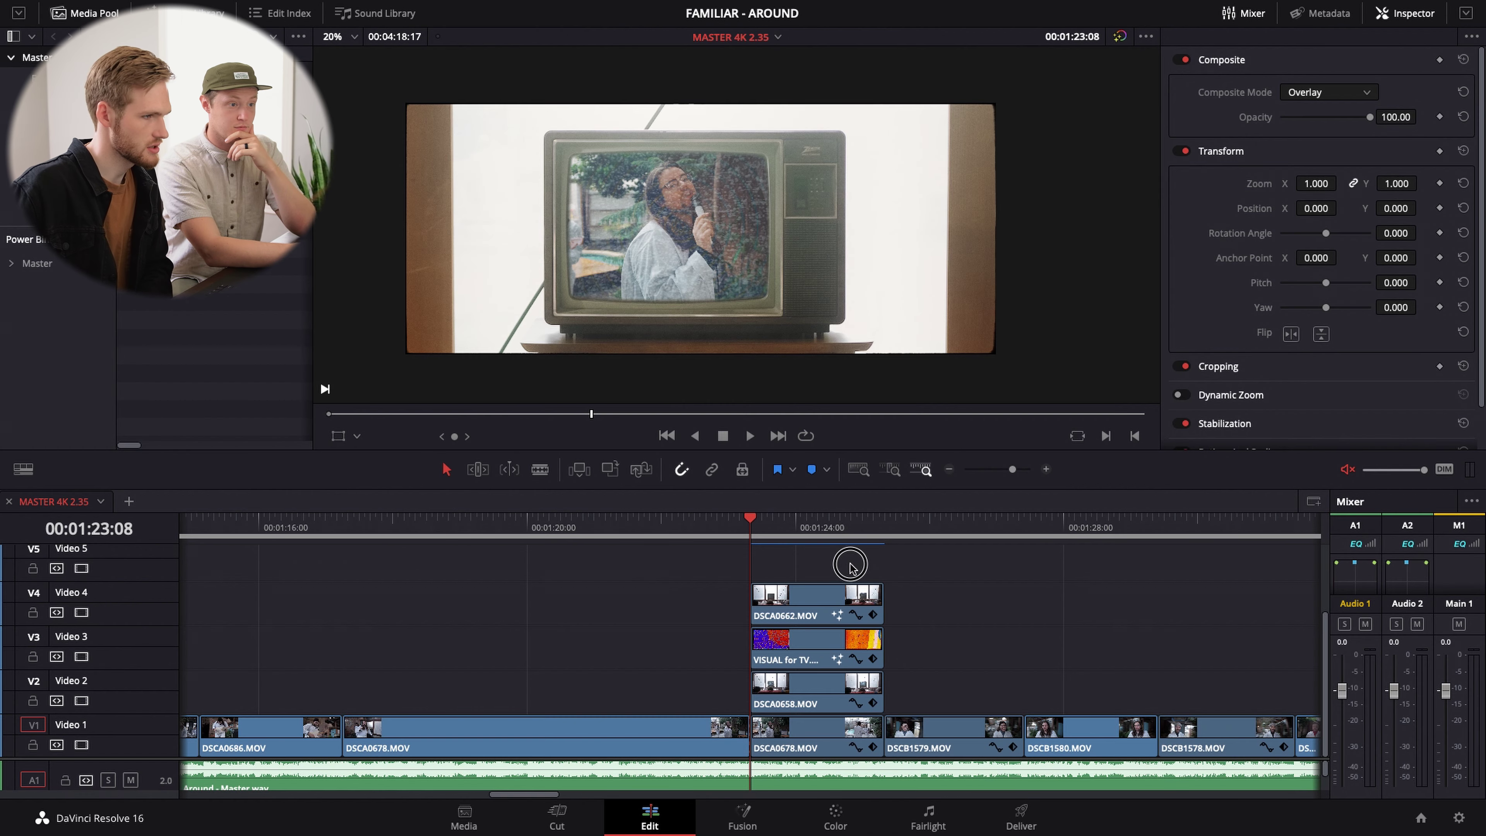
pyautogui.moveTo(852, 562); pyautogui.dragTo(810, 749)
pyautogui.click(900, 679)
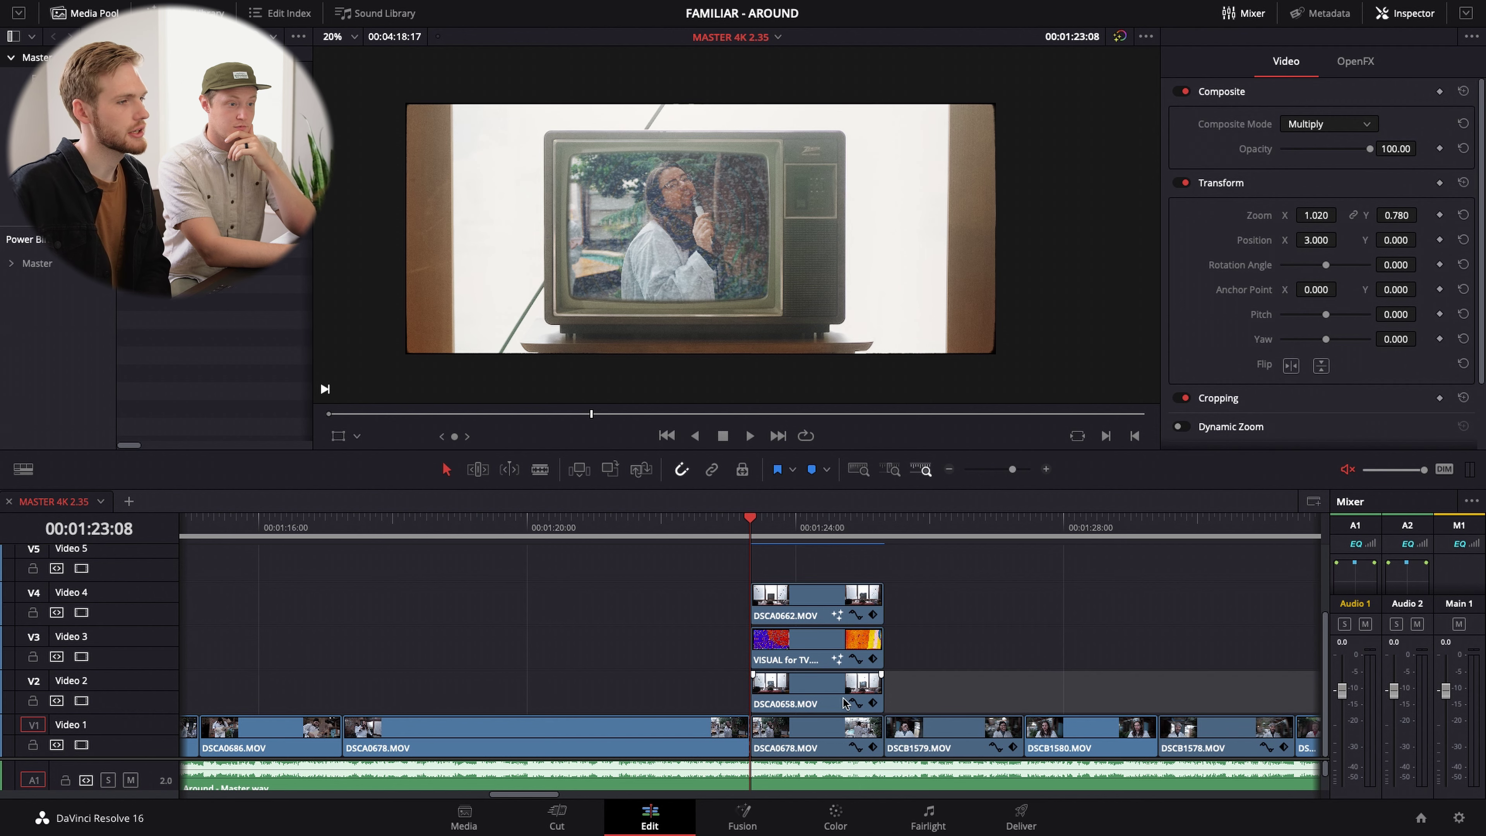
pyautogui.click(806, 599)
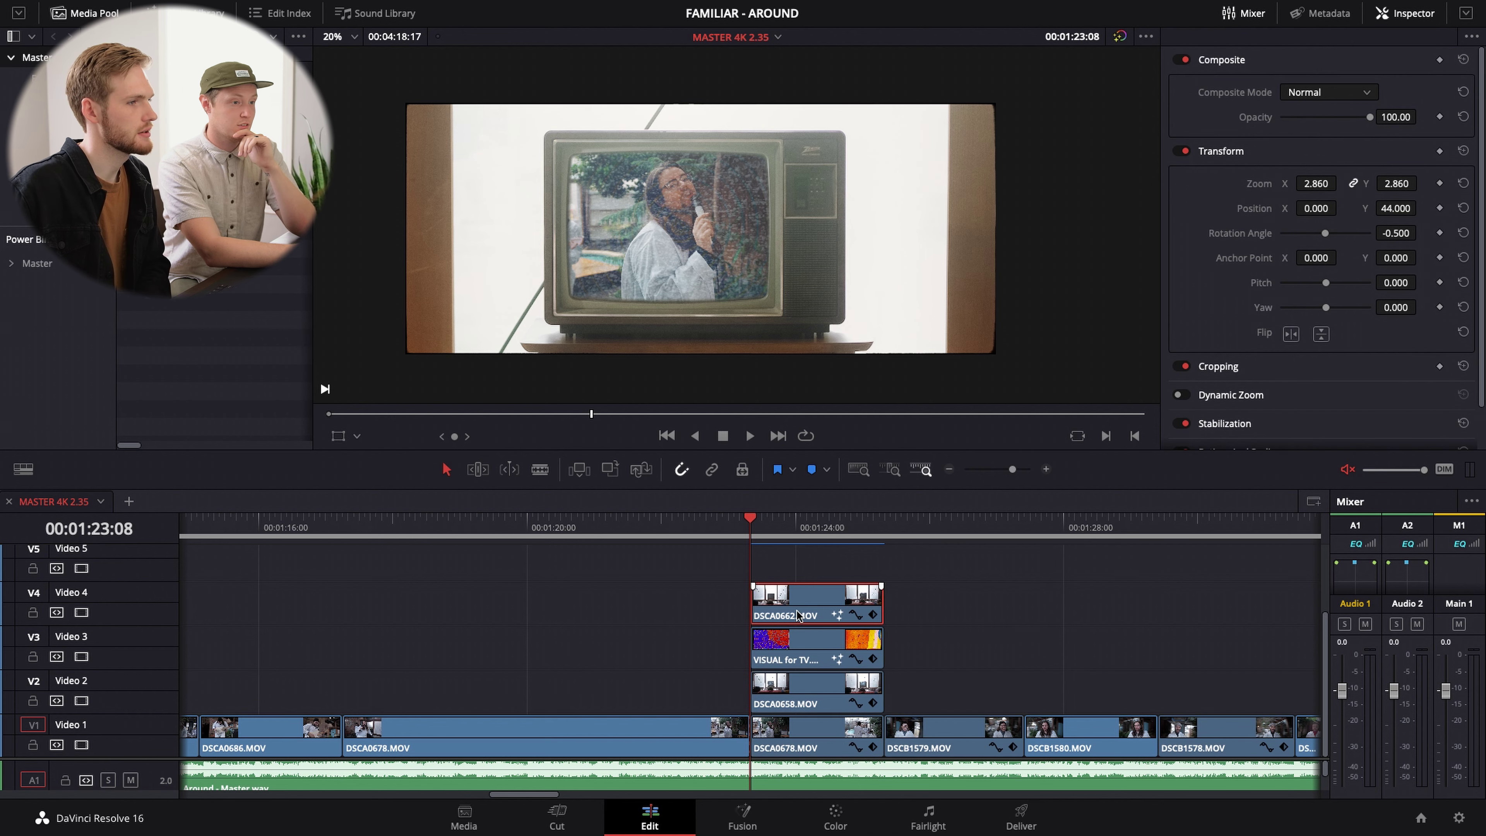
# - Switch off tracks Video 1 to Video 4, then turn Video 4 and Video 1 back on
pyautogui.click(81, 612)
pyautogui.click(81, 656)
pyautogui.click(81, 700)
pyautogui.click(81, 744)
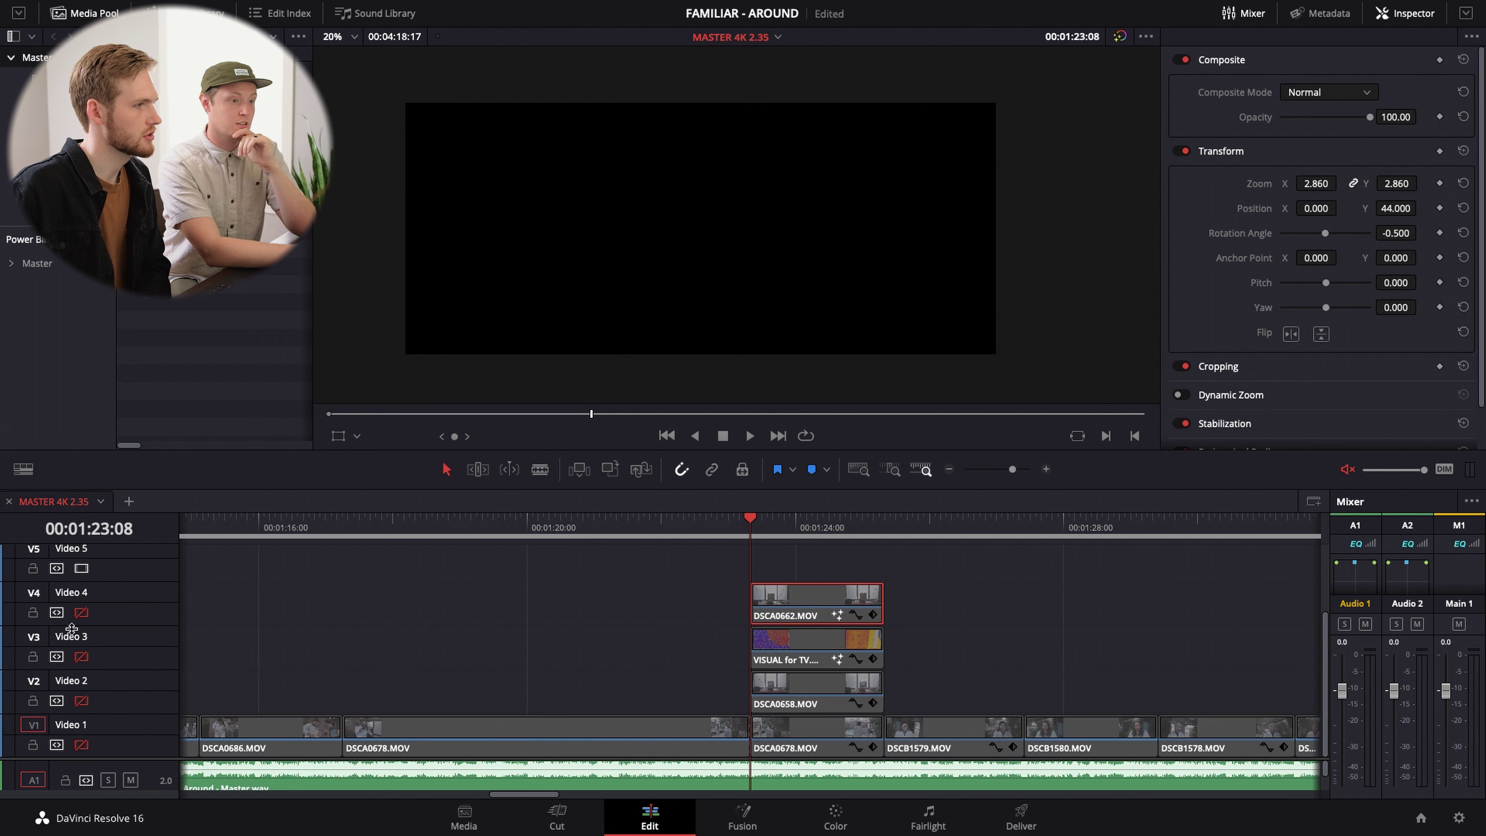
pyautogui.click(81, 612)
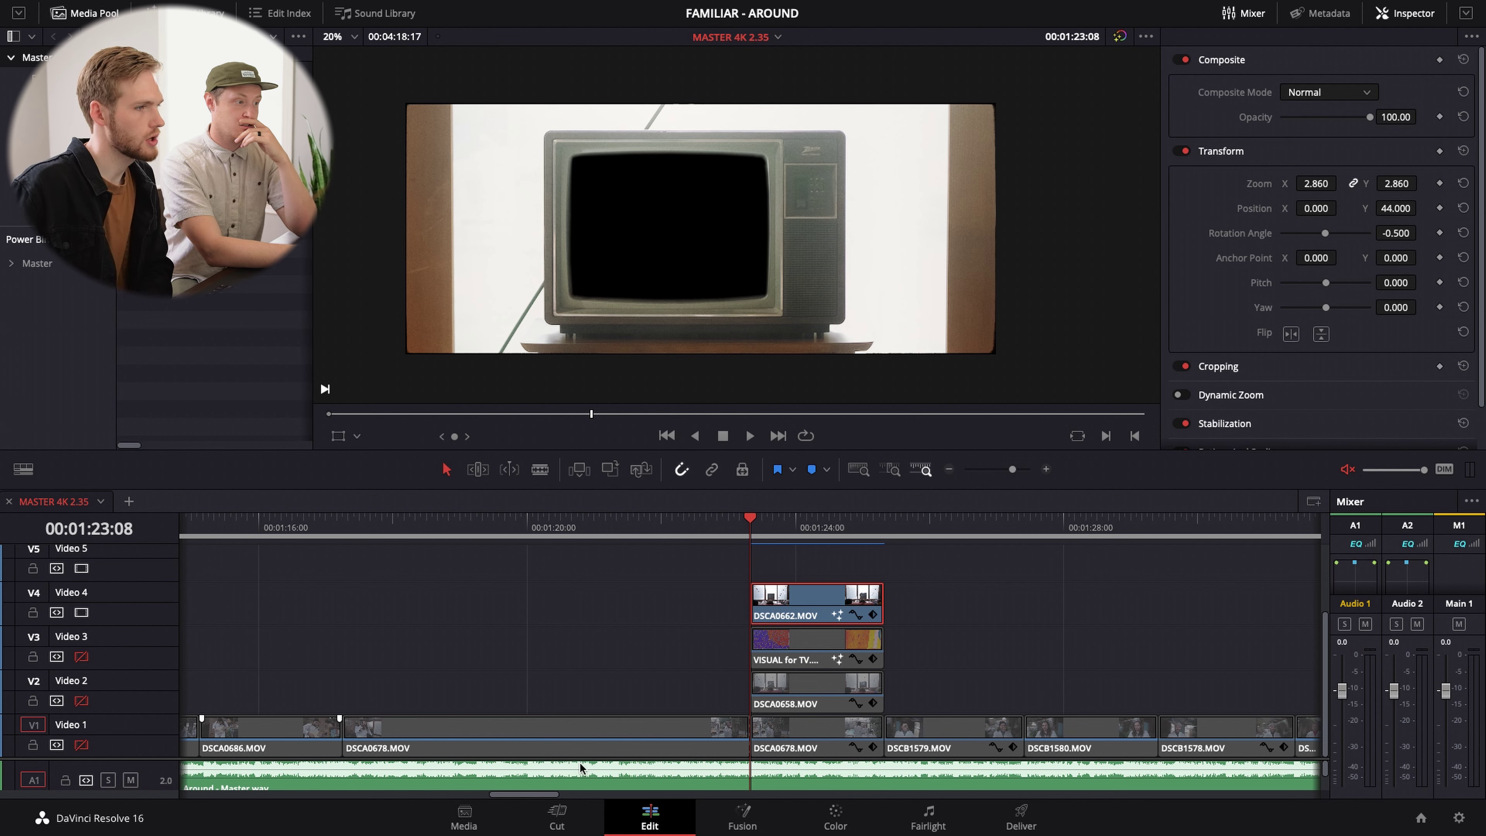
pyautogui.click(82, 745)
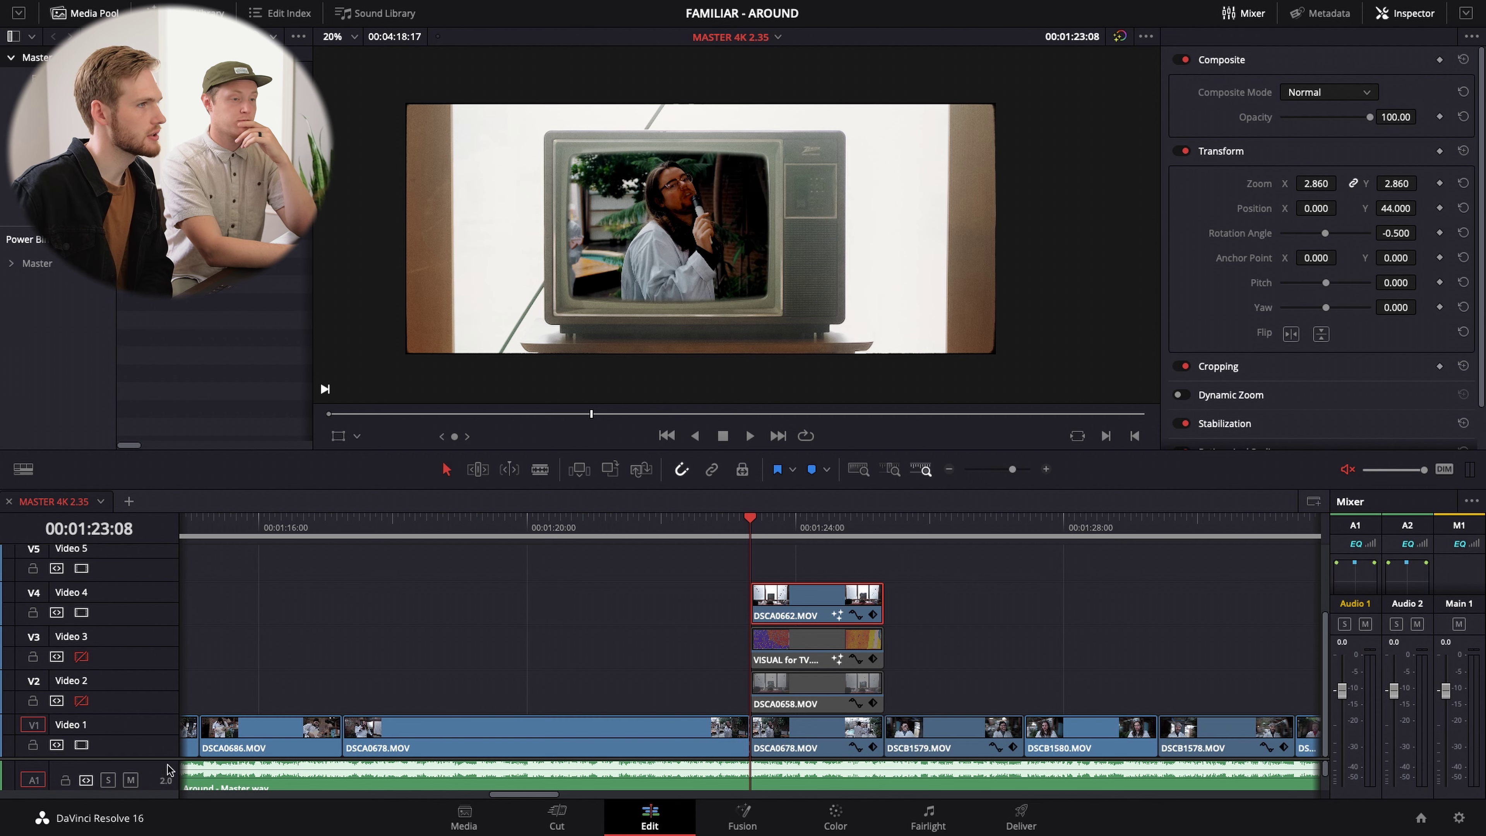
pyautogui.click(731, 519)
# - Check the DSCA0678 clips at 00:01:23:08, try rescaling the screen footage, and select VISUAL for TV with DSCA0658
pyautogui.click(724, 728)
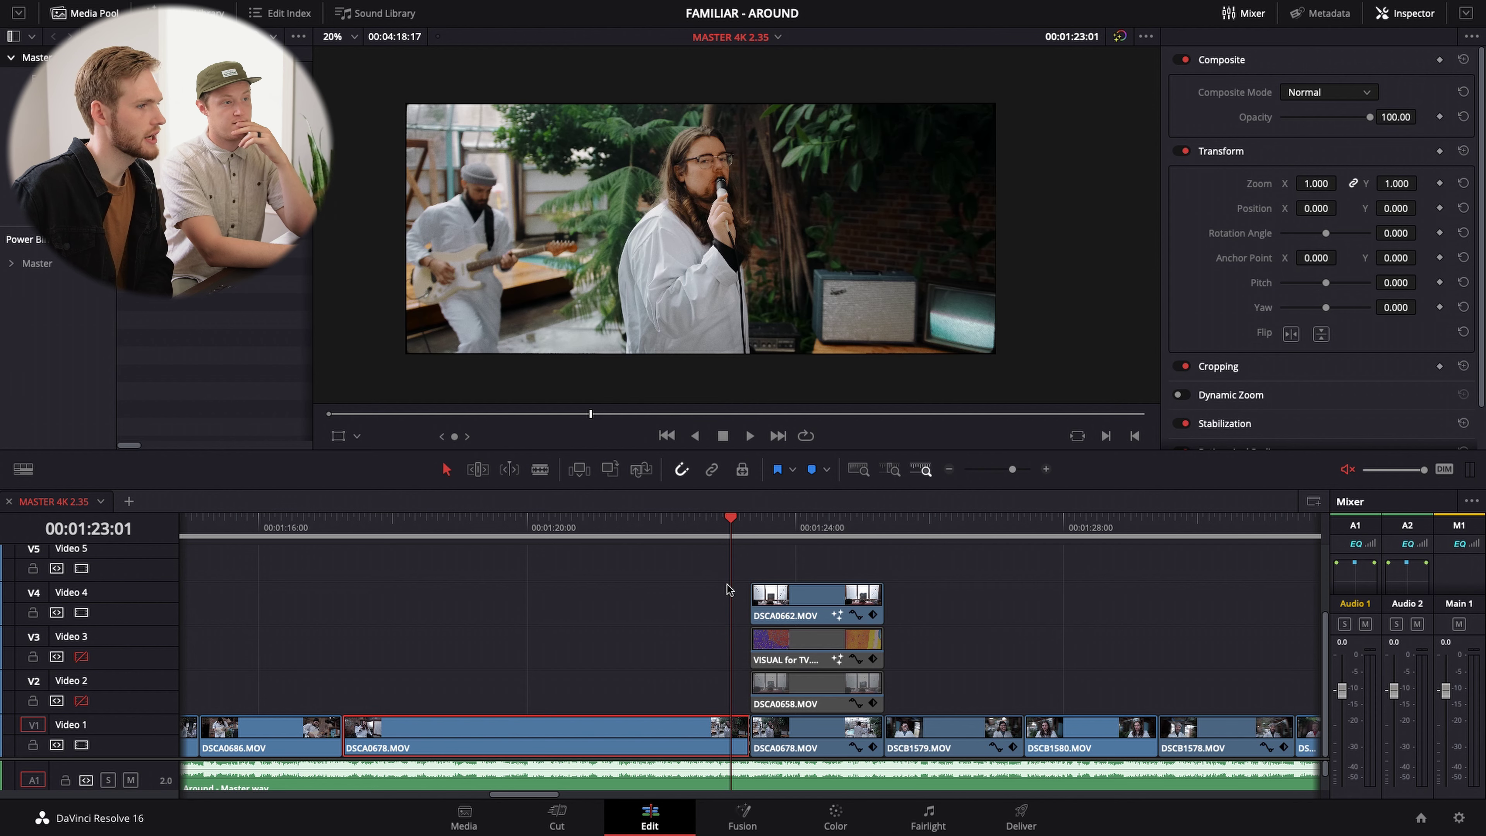
pyautogui.click(709, 521)
pyautogui.moveTo(709, 527); pyautogui.dragTo(750, 527)
pyautogui.click(783, 734)
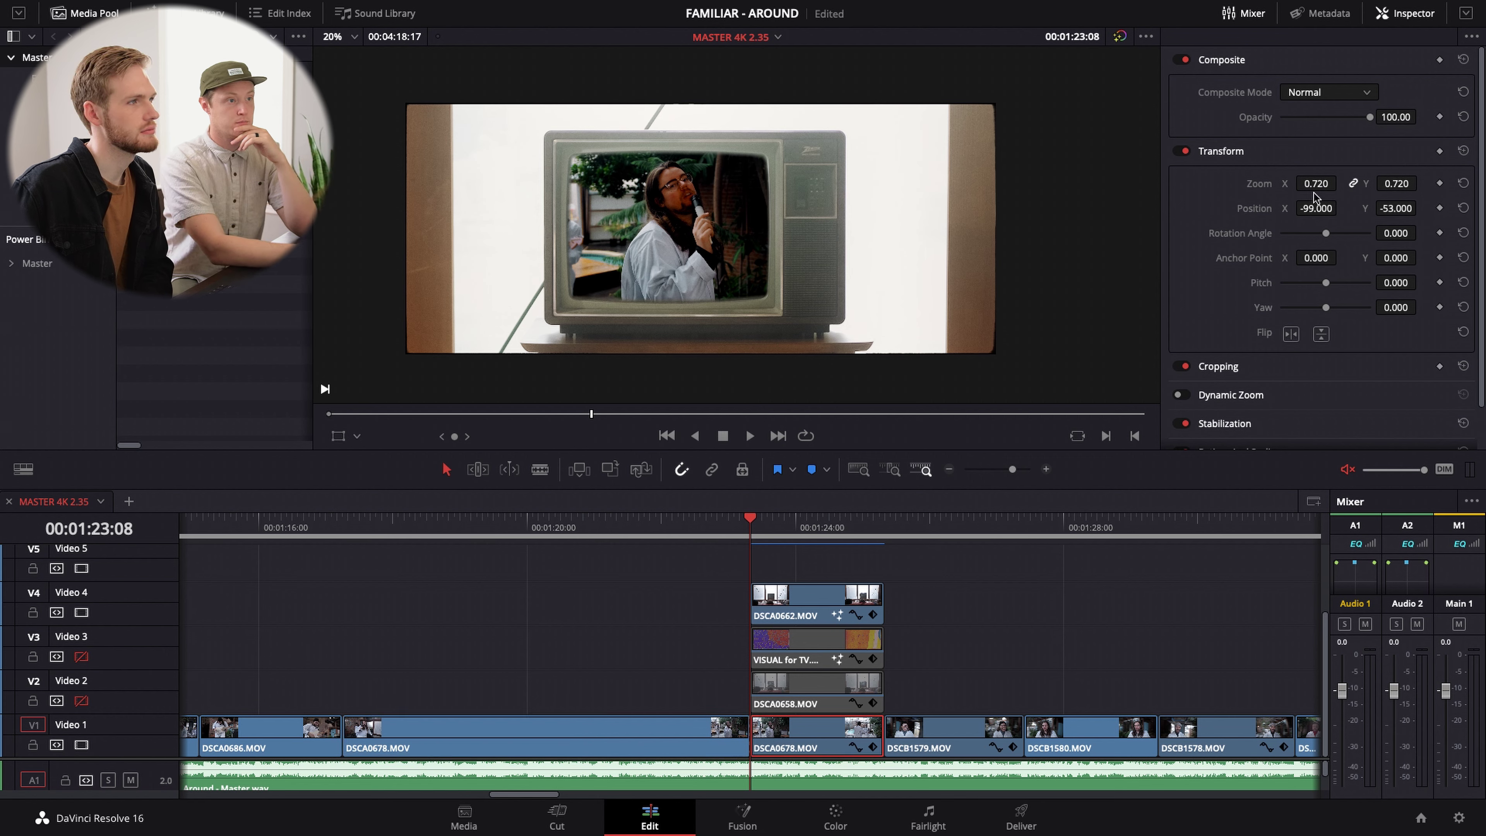
pyautogui.moveTo(1316, 186); pyautogui.dragTo(1300, 185)
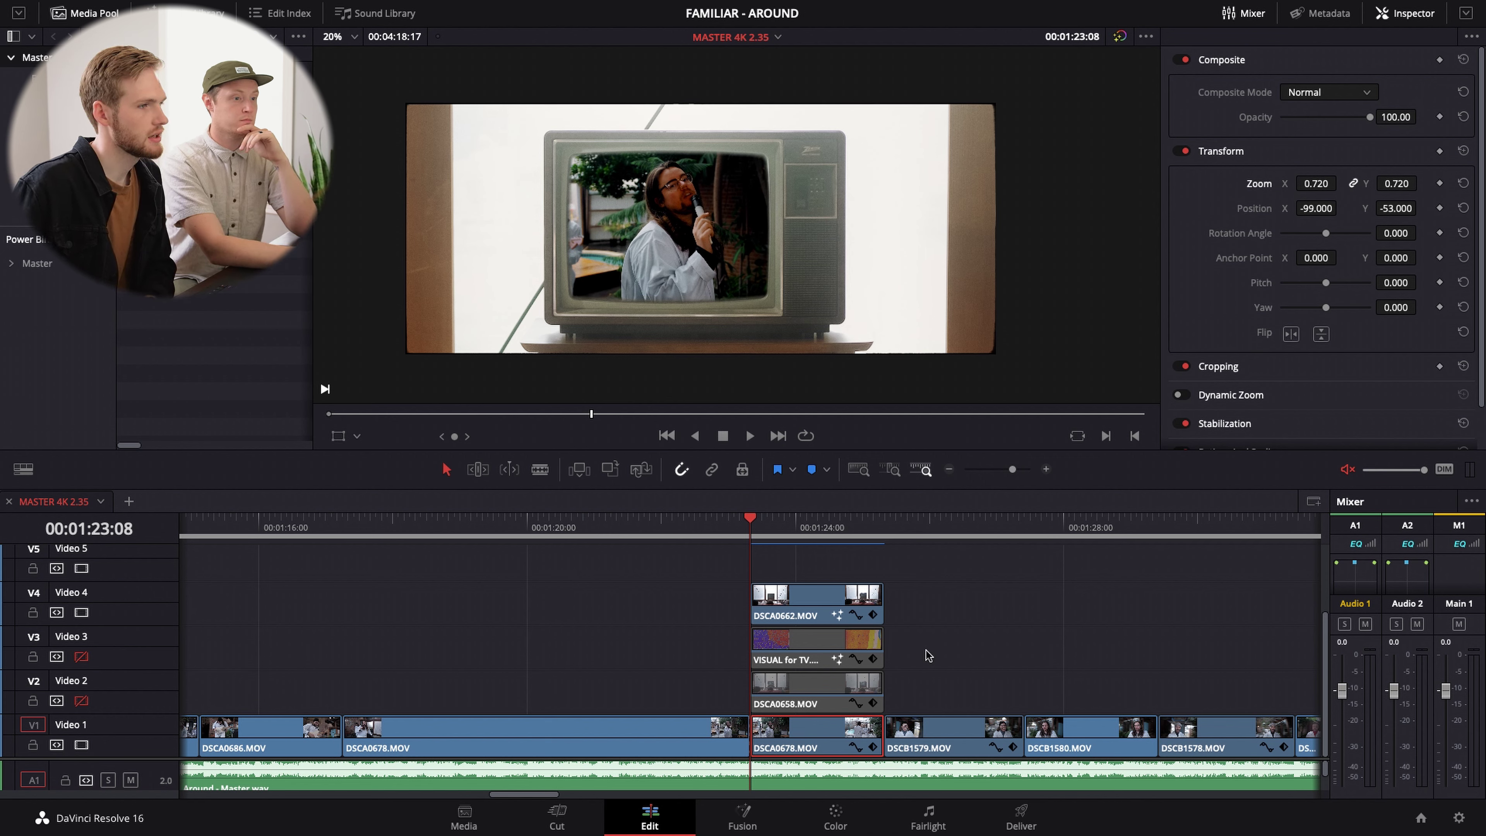
pyautogui.moveTo(929, 654); pyautogui.dragTo(854, 693)
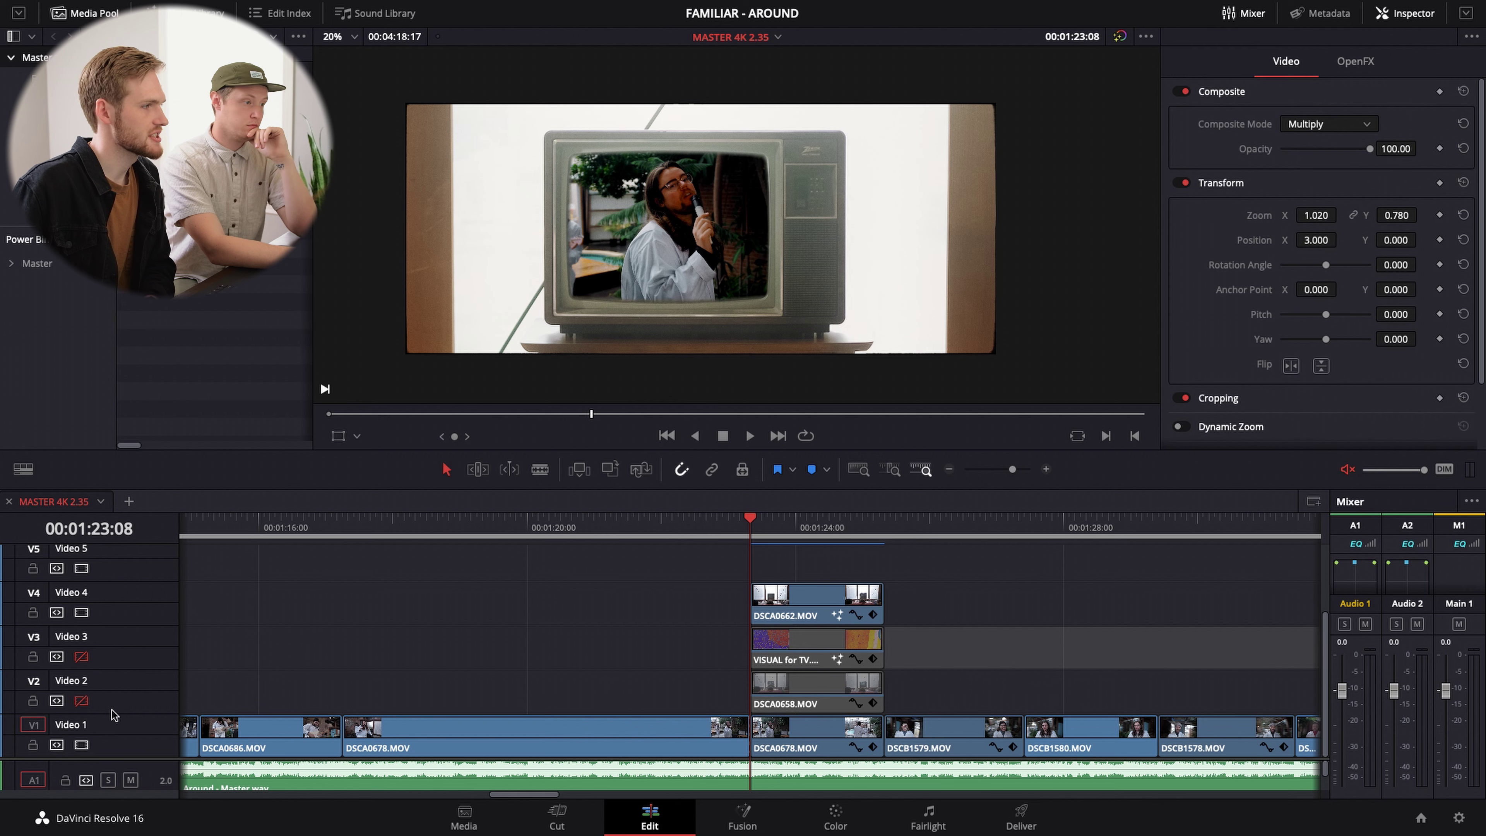
# - Re-enable Video 2, comparing the picture with and without it, then turn Video 3 back on
pyautogui.click(81, 701)
pyautogui.click(790, 696)
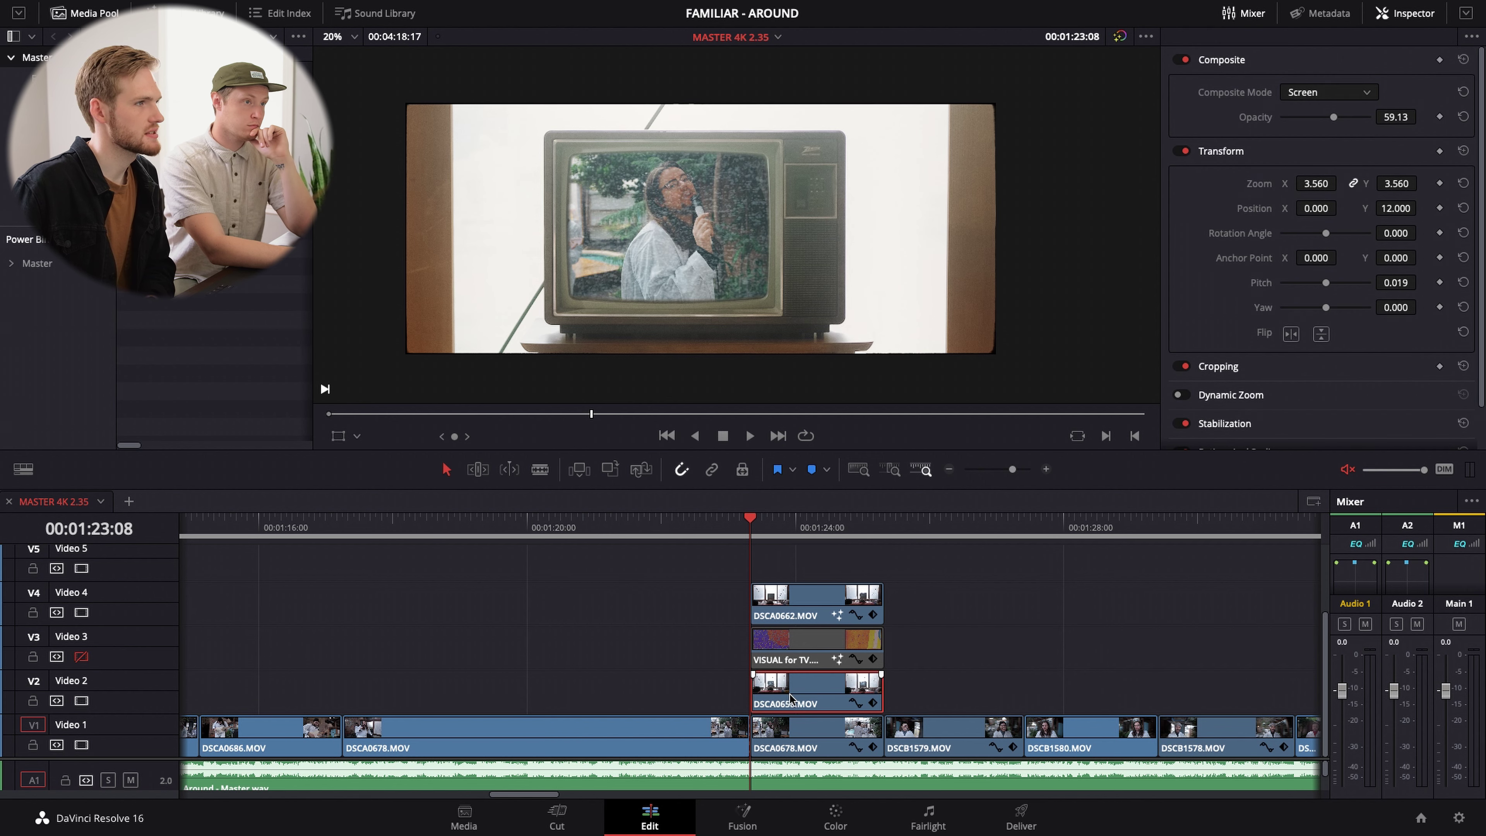
pyautogui.click(81, 701)
pyautogui.click(81, 701)
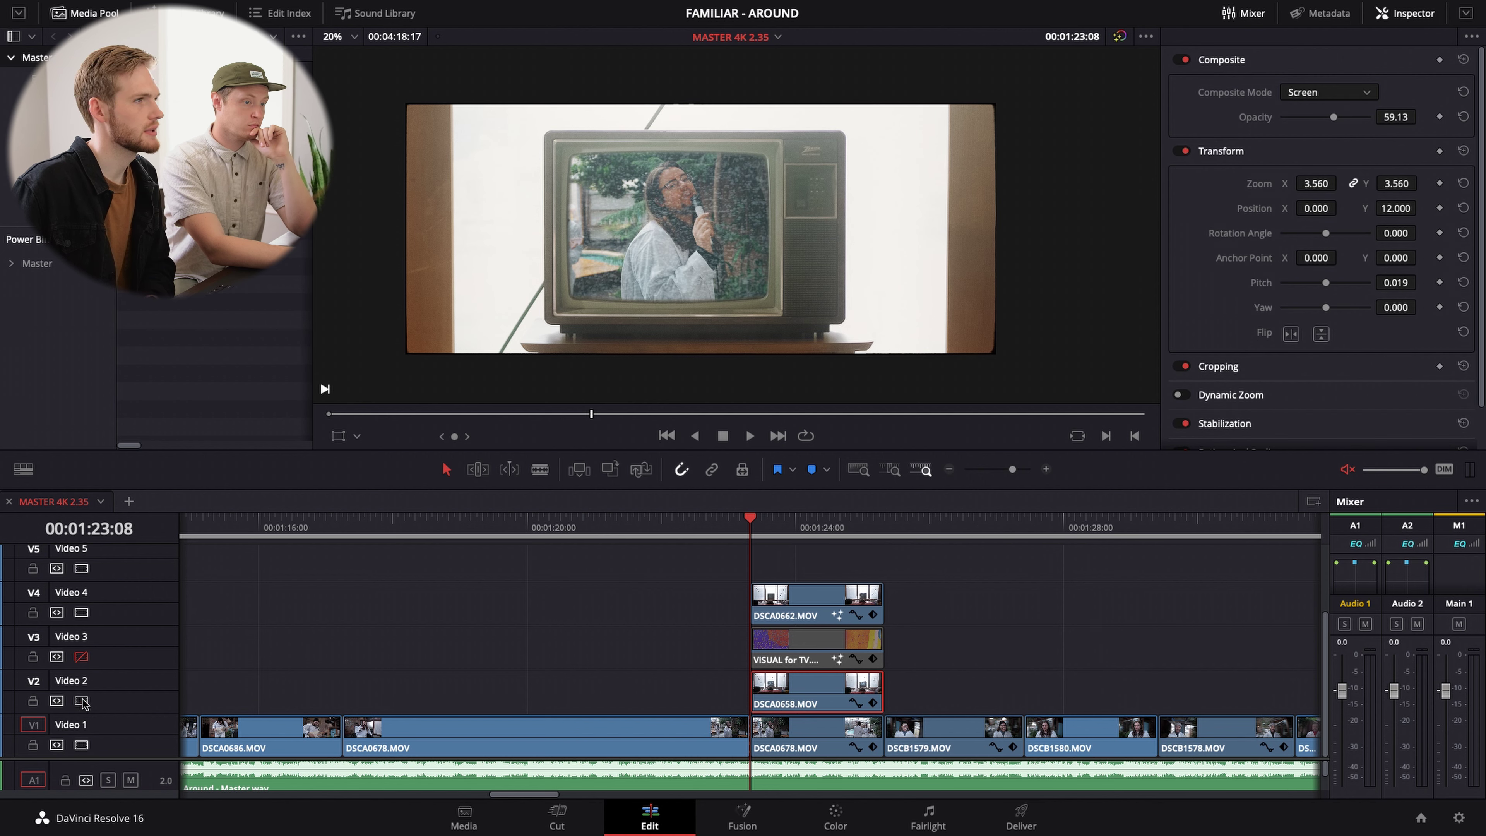
pyautogui.click(81, 701)
pyautogui.click(81, 700)
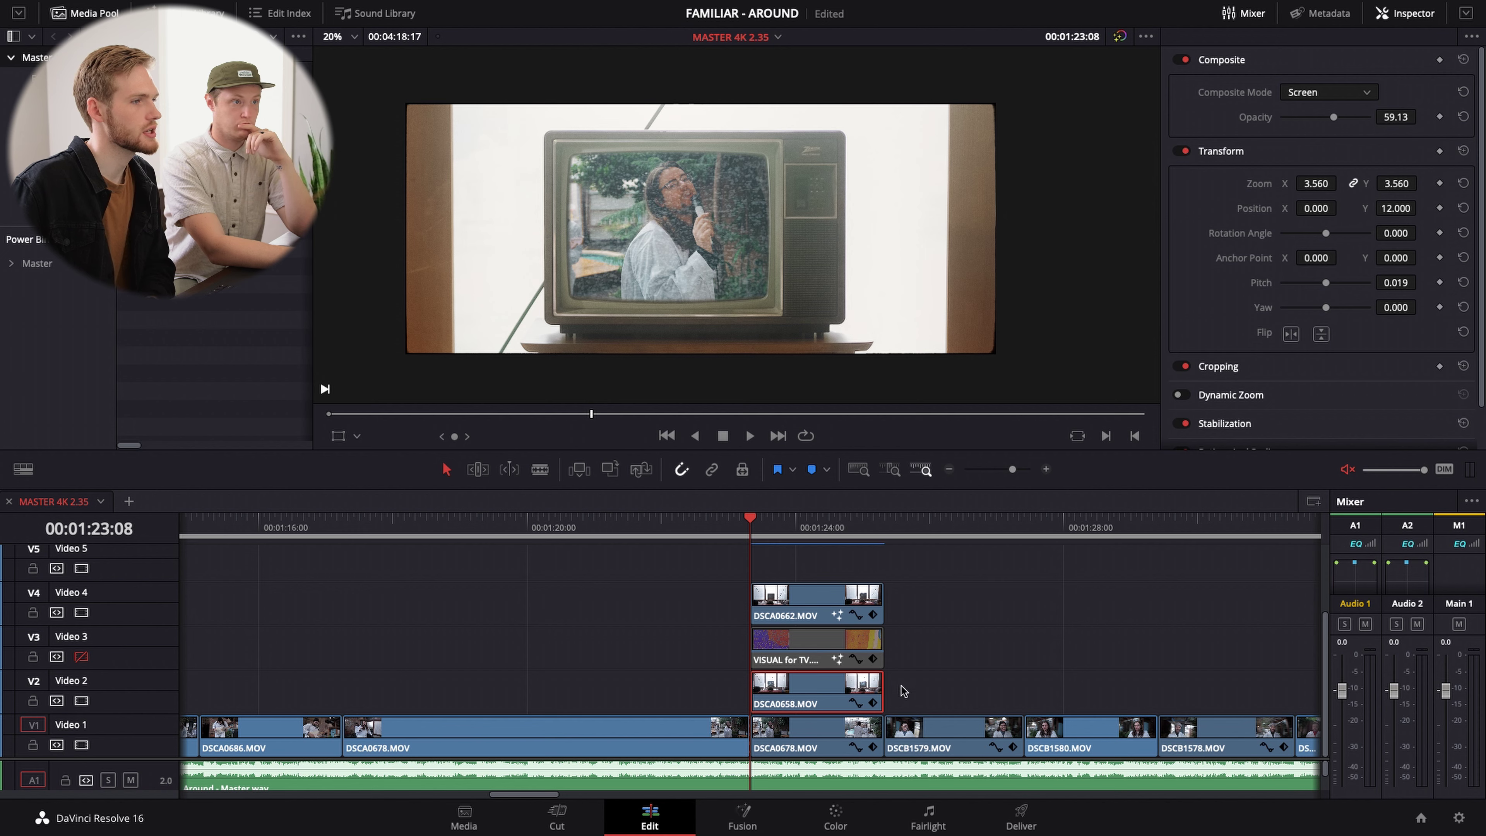
pyautogui.click(82, 656)
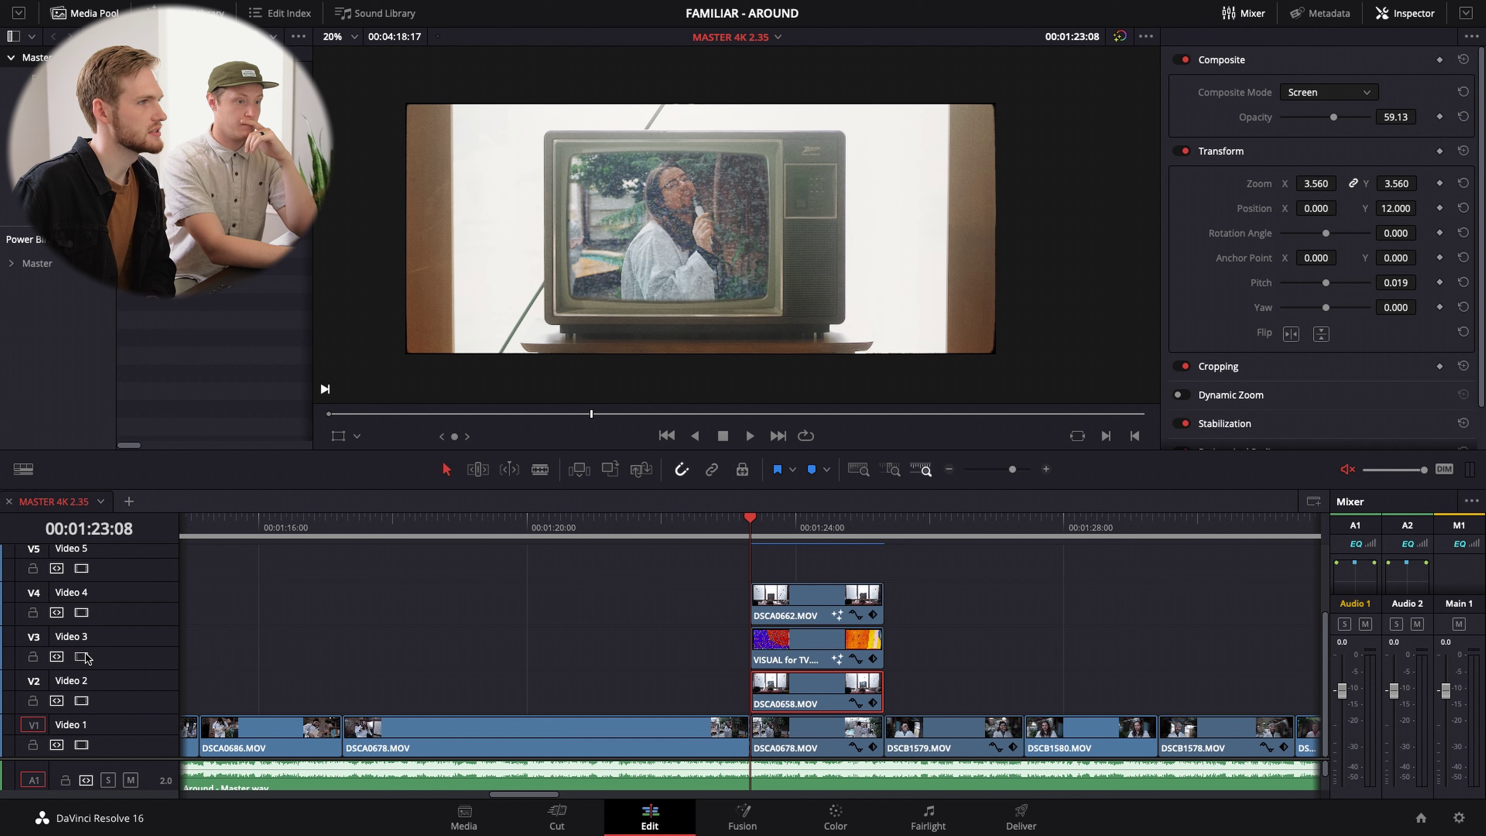
pyautogui.click(779, 637)
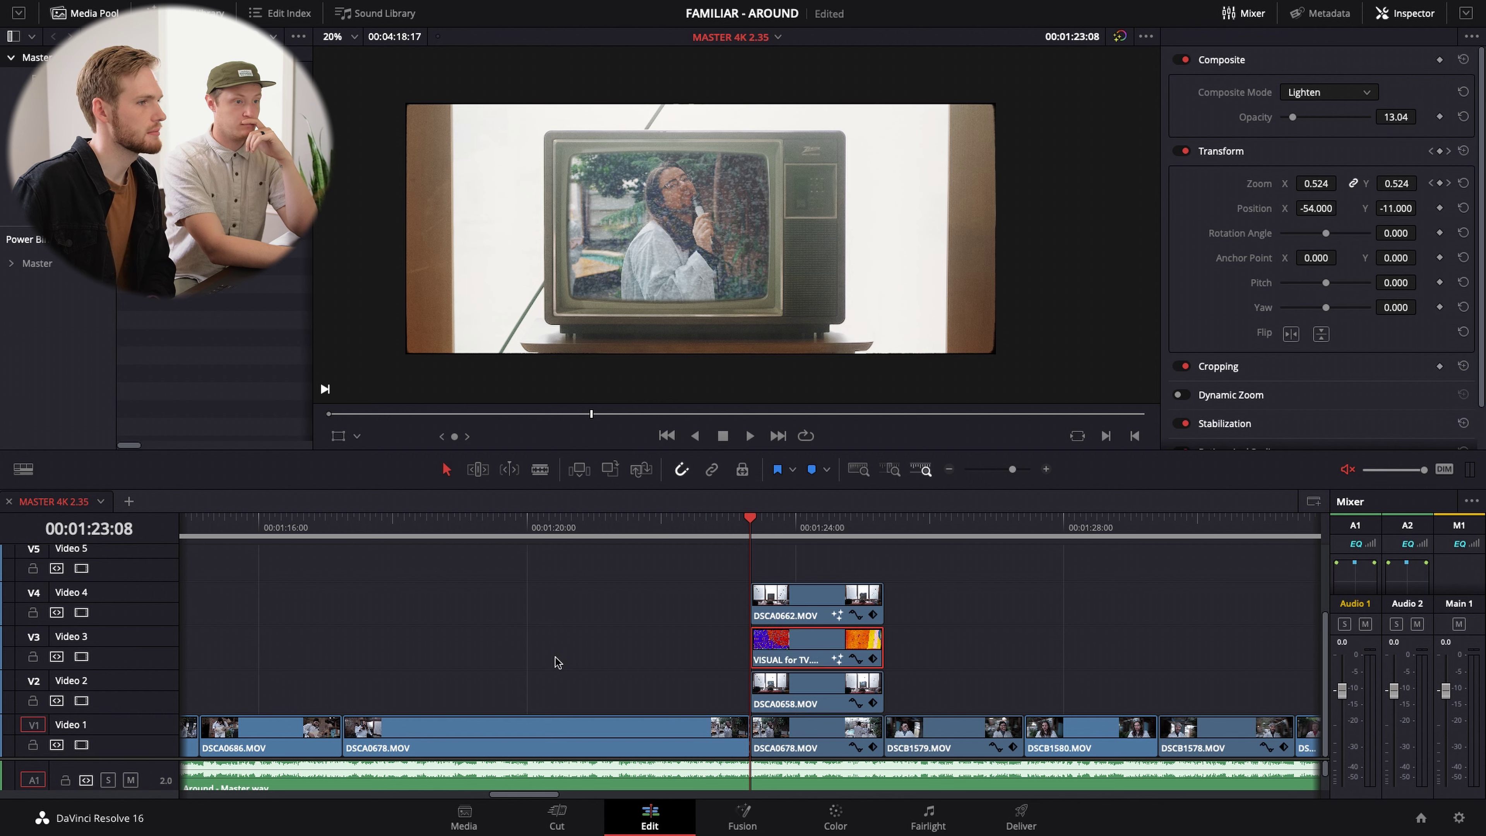
pyautogui.click(81, 613)
pyautogui.click(82, 700)
pyautogui.click(81, 744)
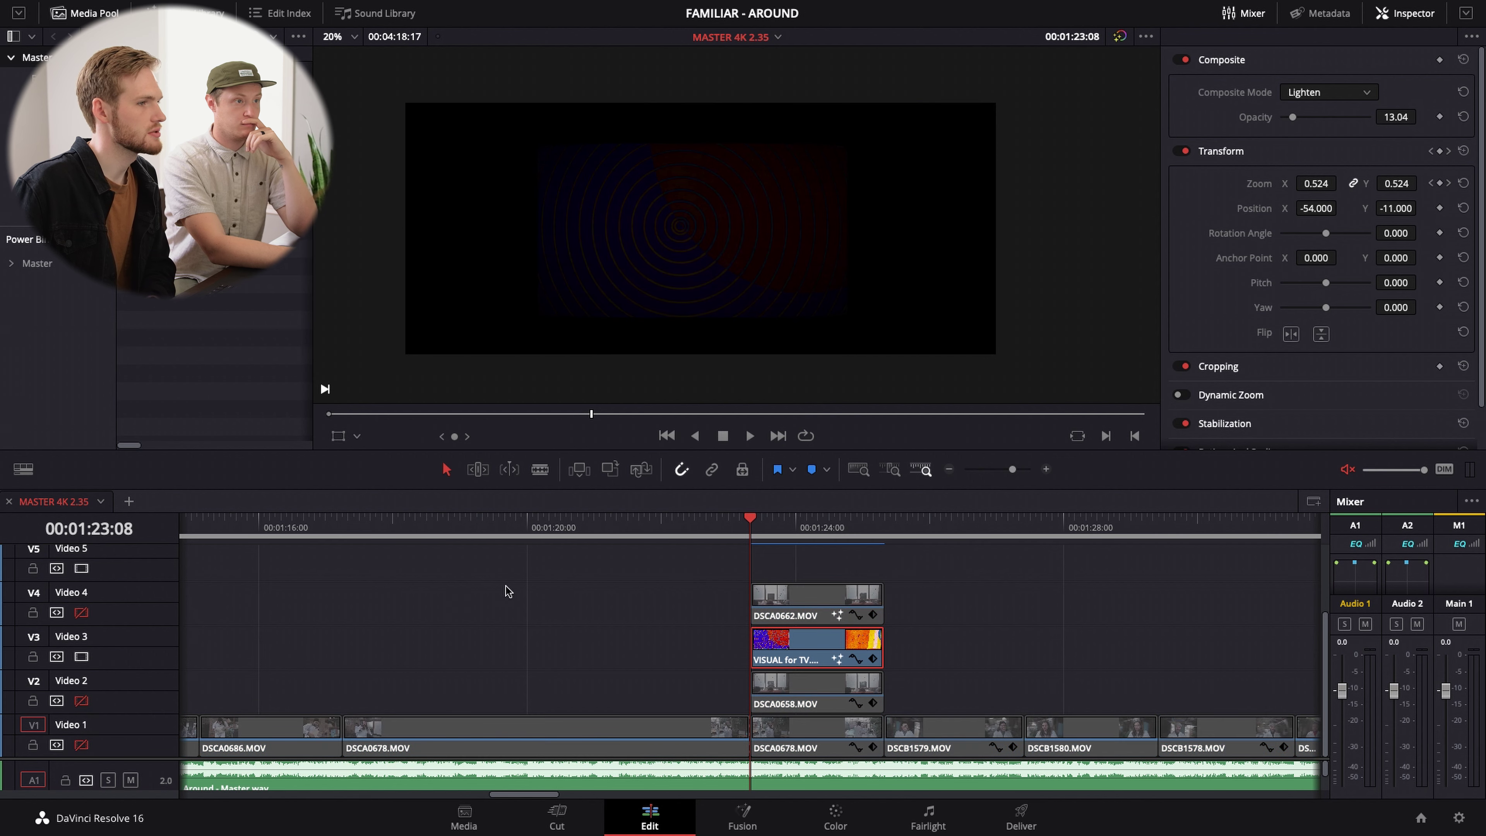
pyautogui.doubleClick(1292, 117)
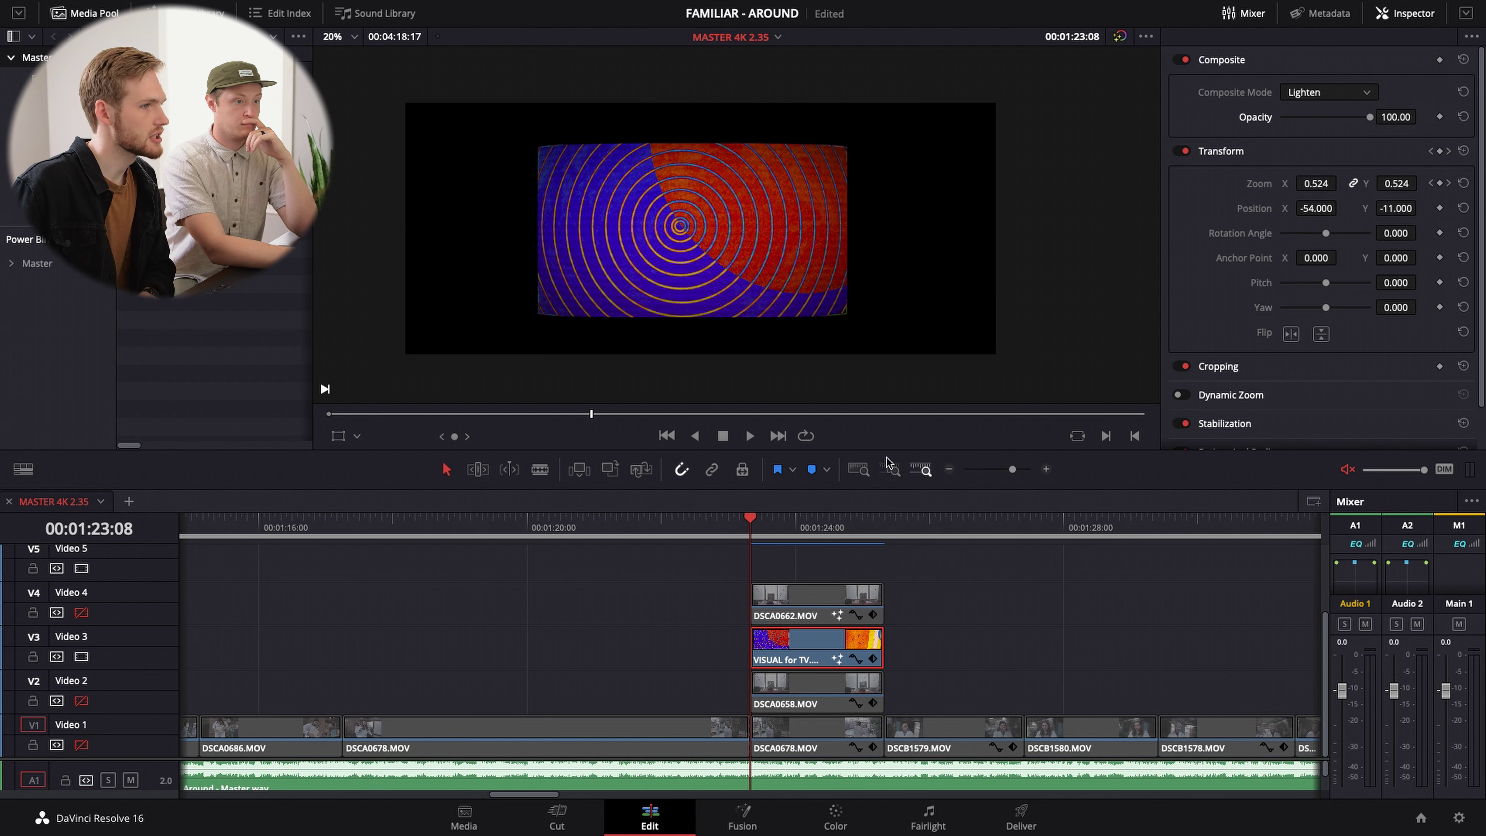
pyautogui.moveTo(750, 518)
pyautogui.mouseDown()
pyautogui.moveTo(862, 527)
pyautogui.moveTo(770, 530)
pyautogui.mouseUp()
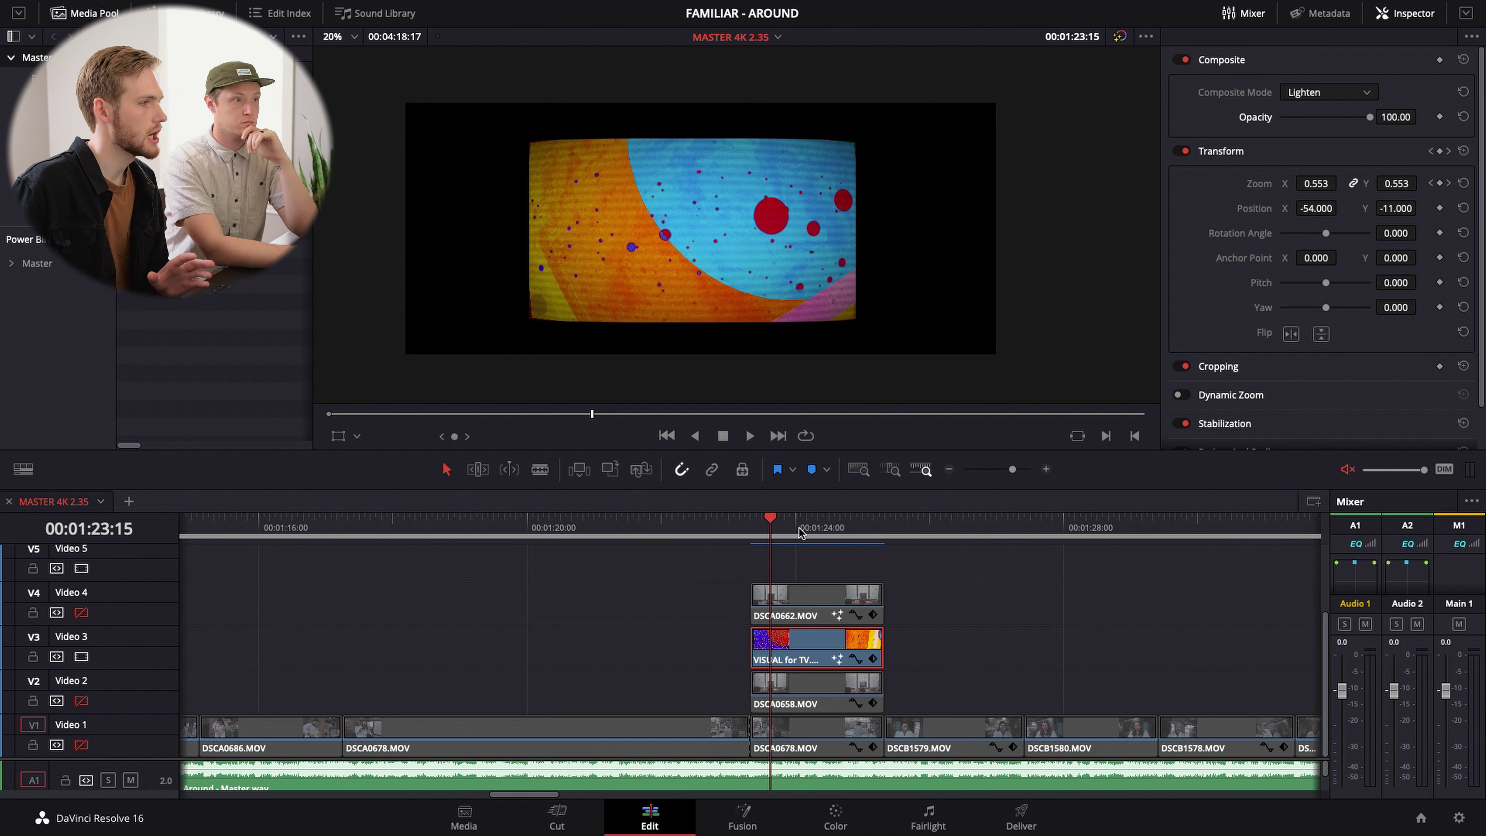
pyautogui.click(82, 701)
pyautogui.click(81, 744)
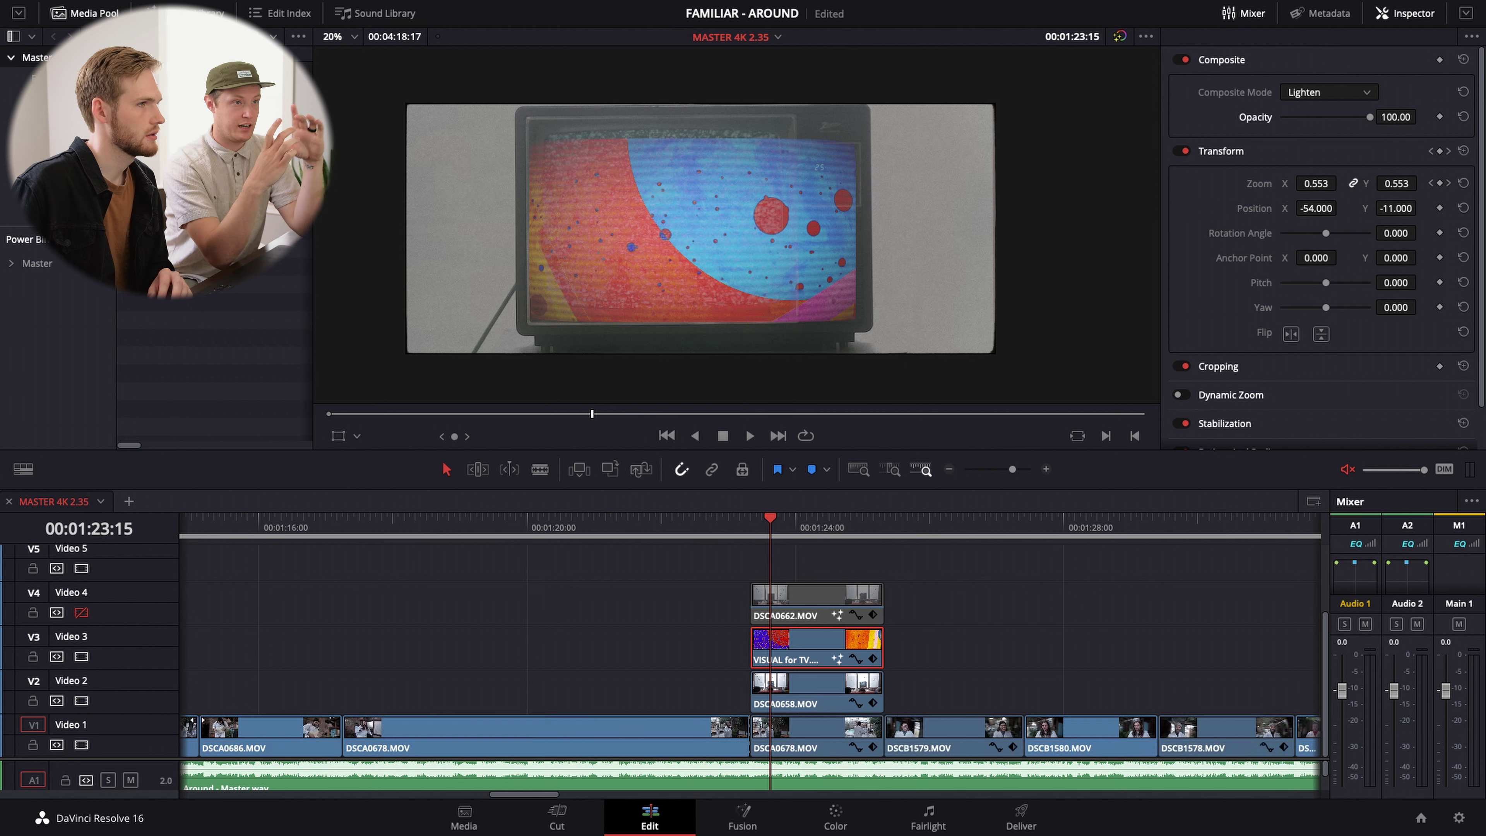
pyautogui.click(81, 701)
pyautogui.click(81, 744)
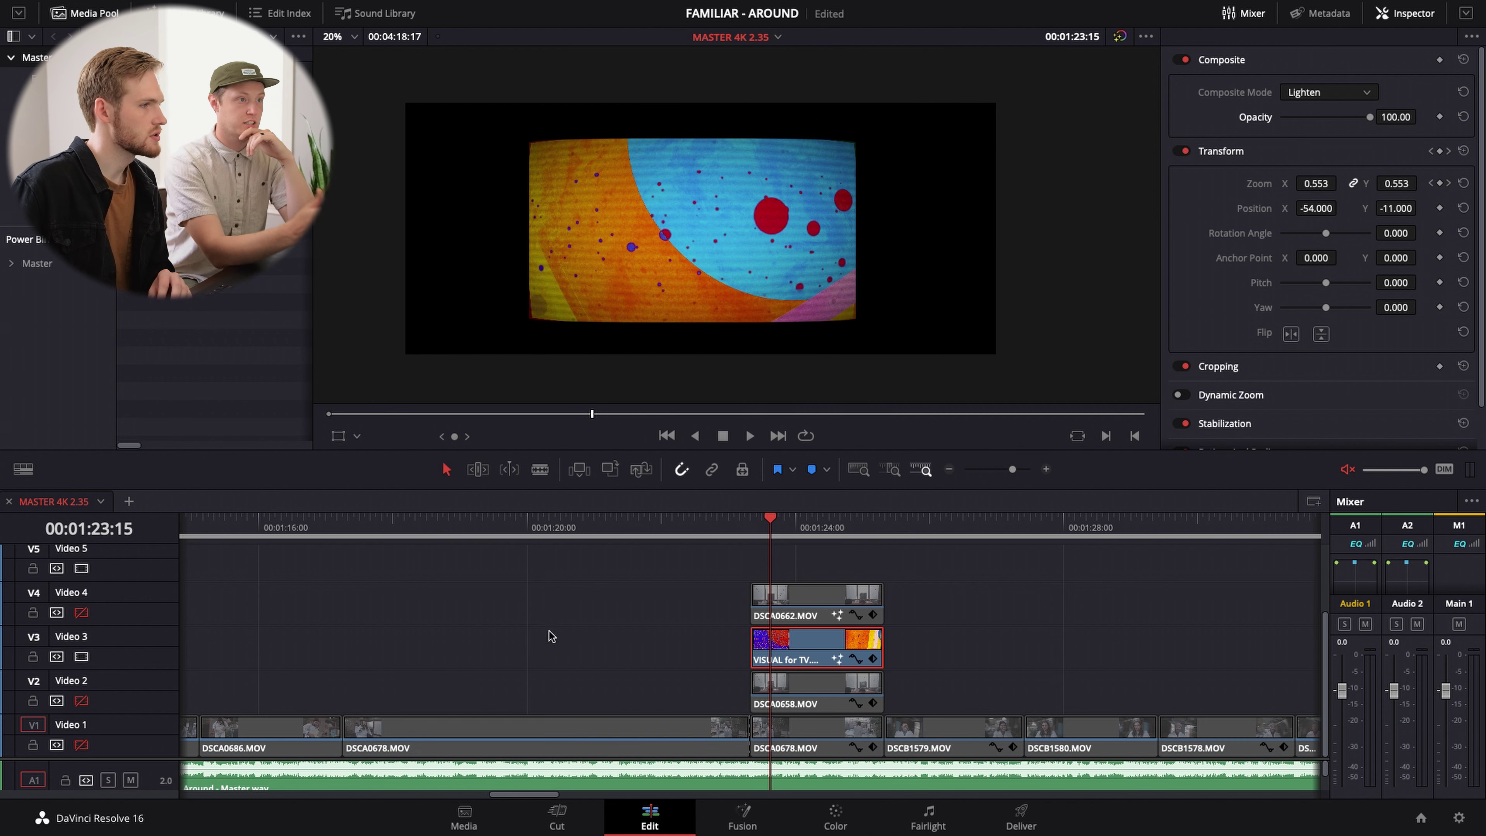
pyautogui.click(780, 526)
pyautogui.moveTo(781, 530); pyautogui.dragTo(844, 538)
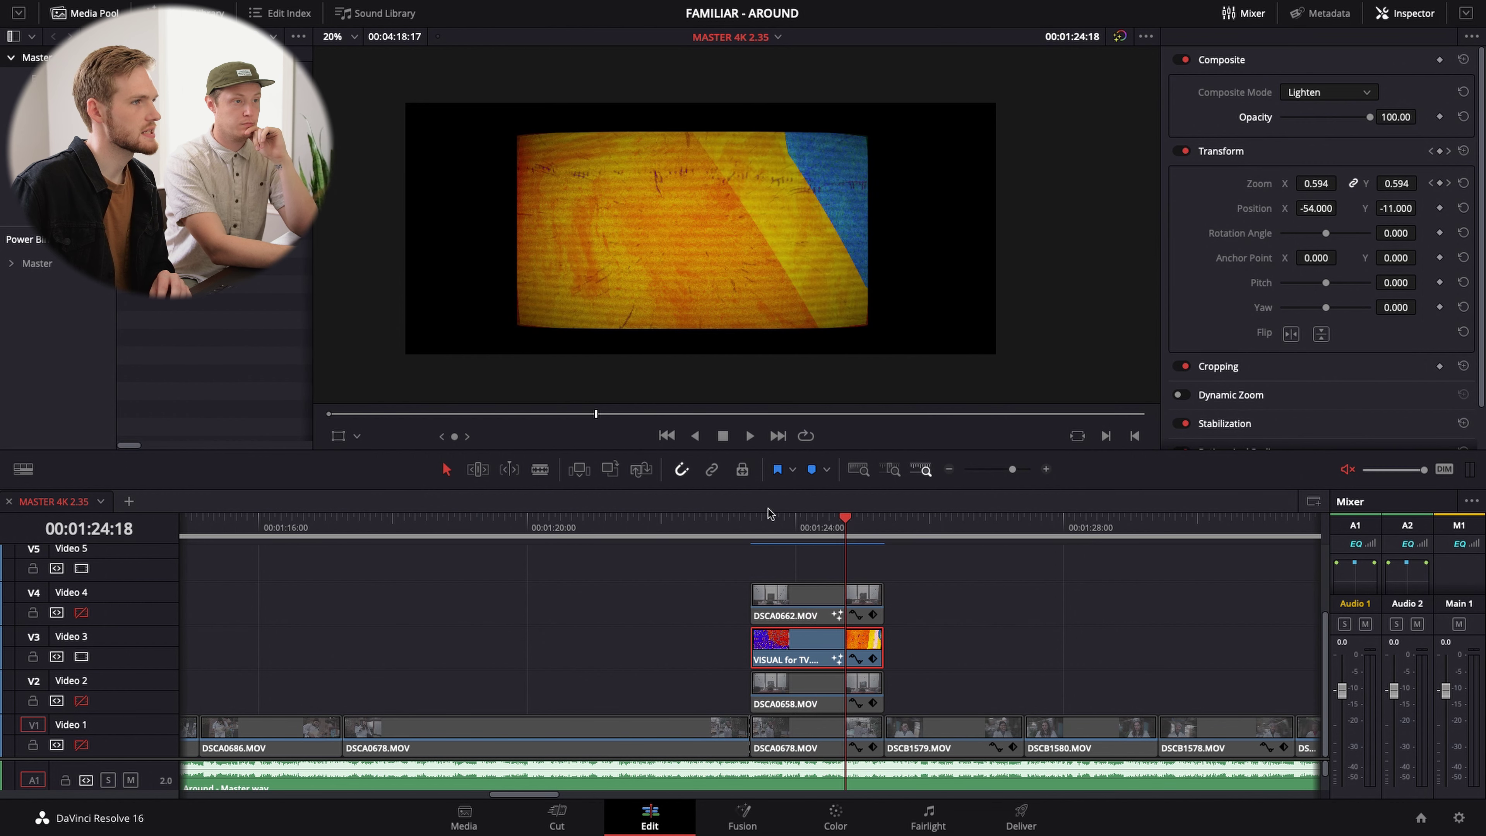
pyautogui.click(770, 521)
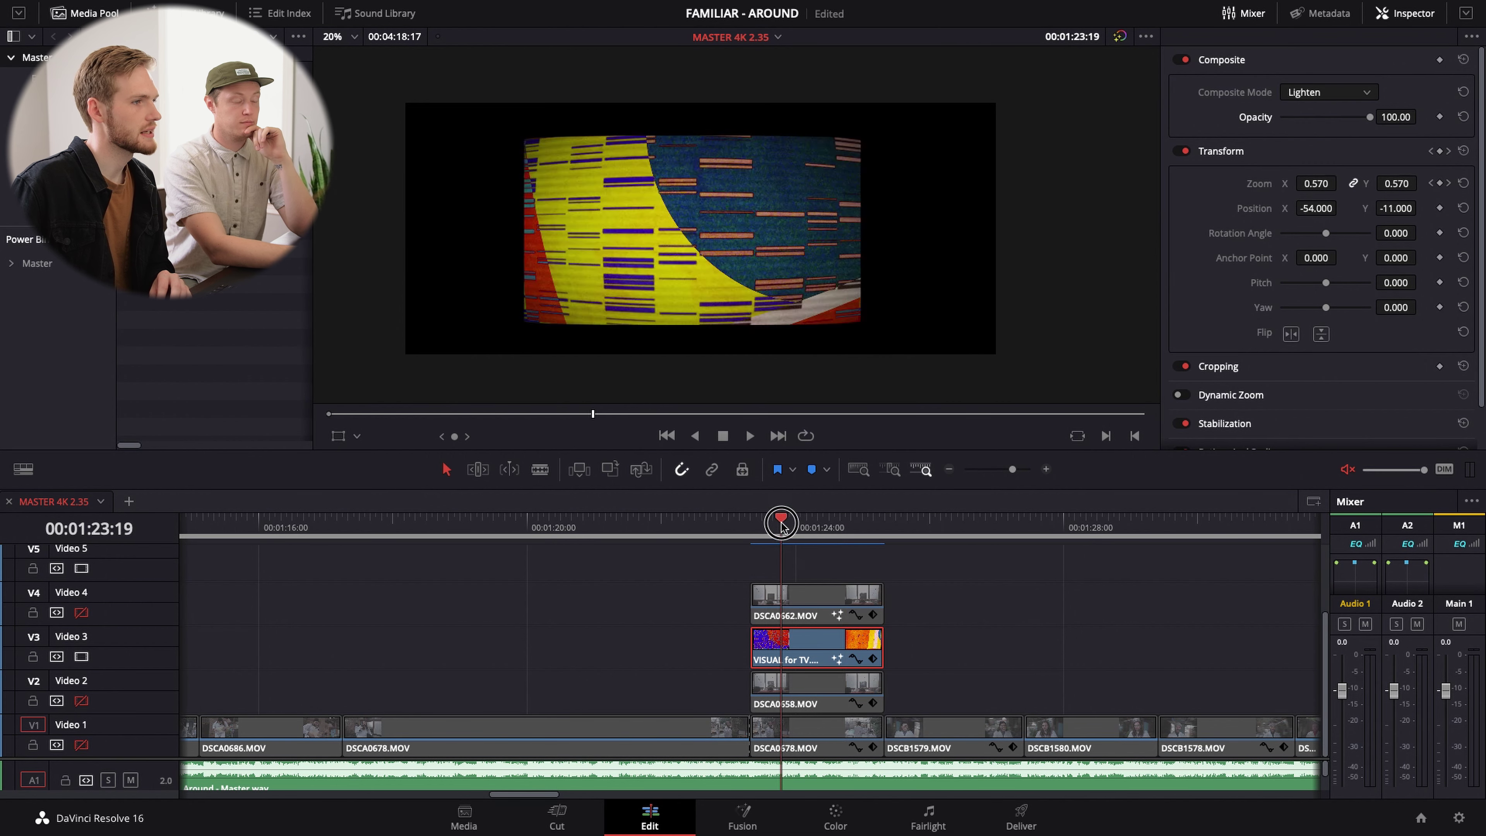
pyautogui.click(80, 701)
pyautogui.click(81, 744)
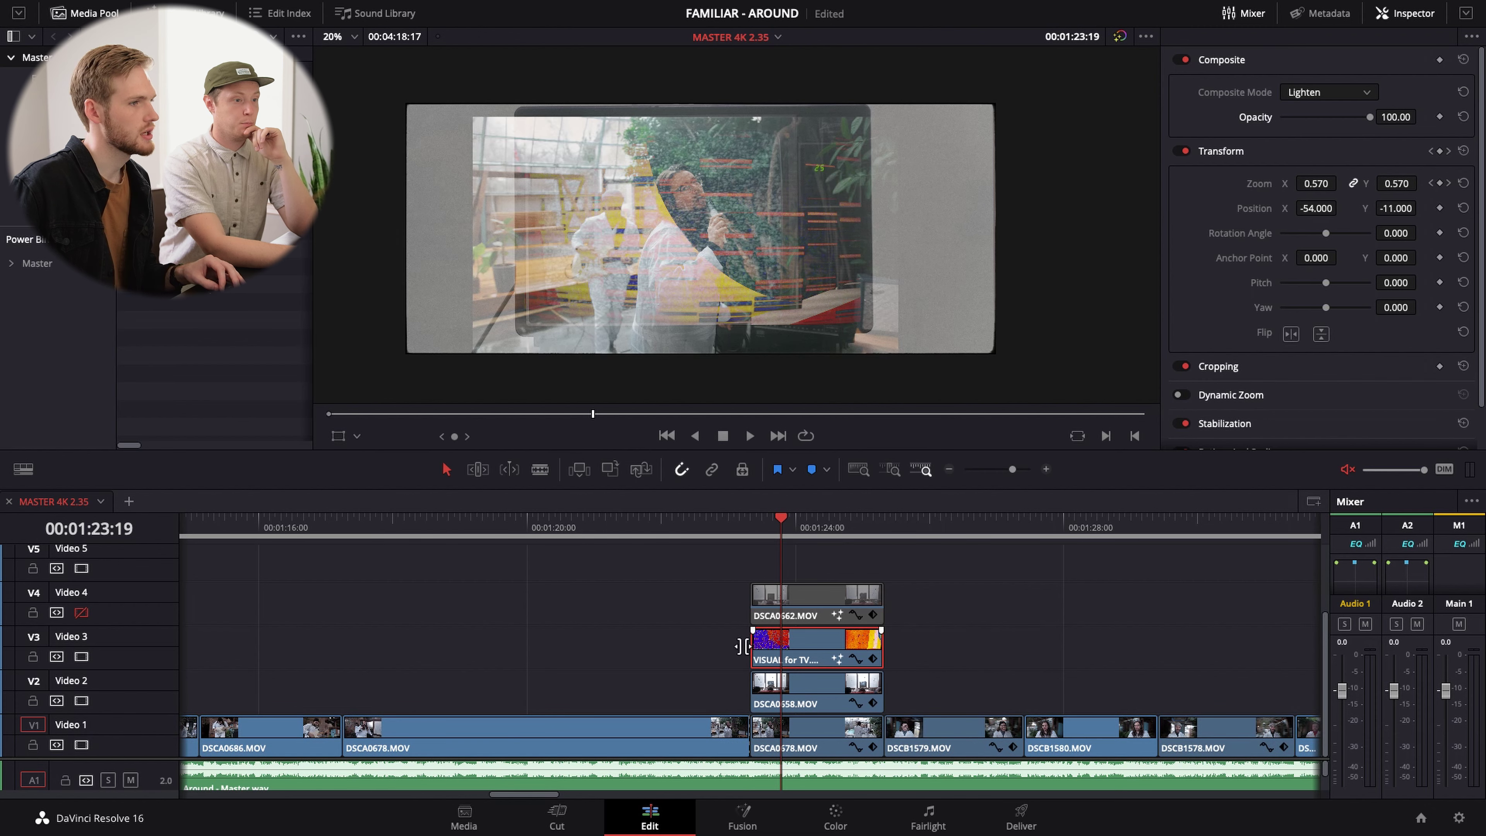
pyautogui.press('alt+super+1')
pyautogui.press('alt+super+2')
pyautogui.press('alt+super+1')
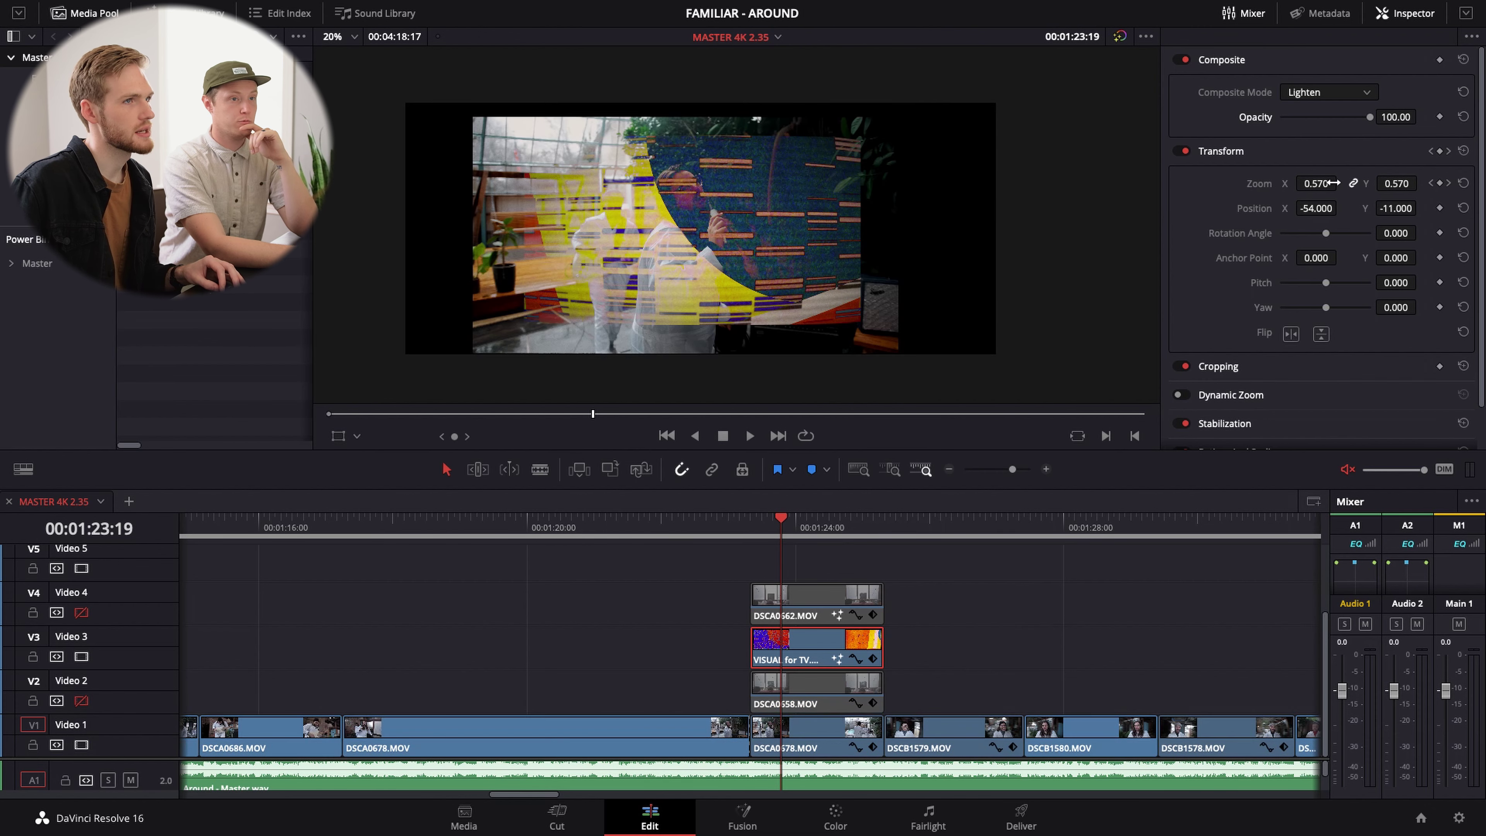
pyautogui.press('alt+super+2')
pyautogui.press('alt+super+1')
pyautogui.press('alt+super+2')
pyautogui.moveTo(1369, 116); pyautogui.dragTo(1292, 117)
pyautogui.press('alt+super+1')
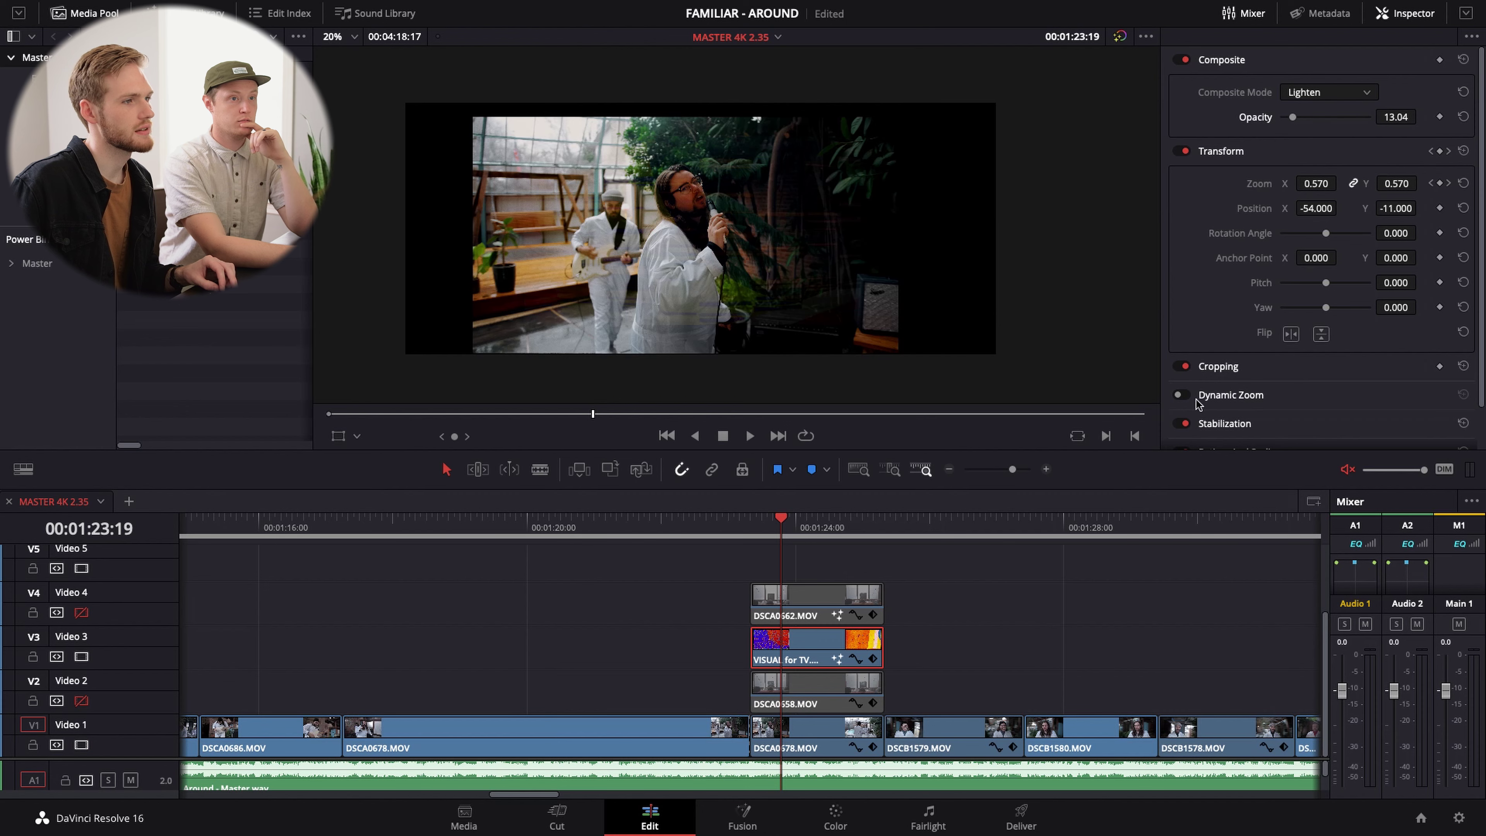
pyautogui.press('alt+super+1')
pyautogui.press('alt+super+1')
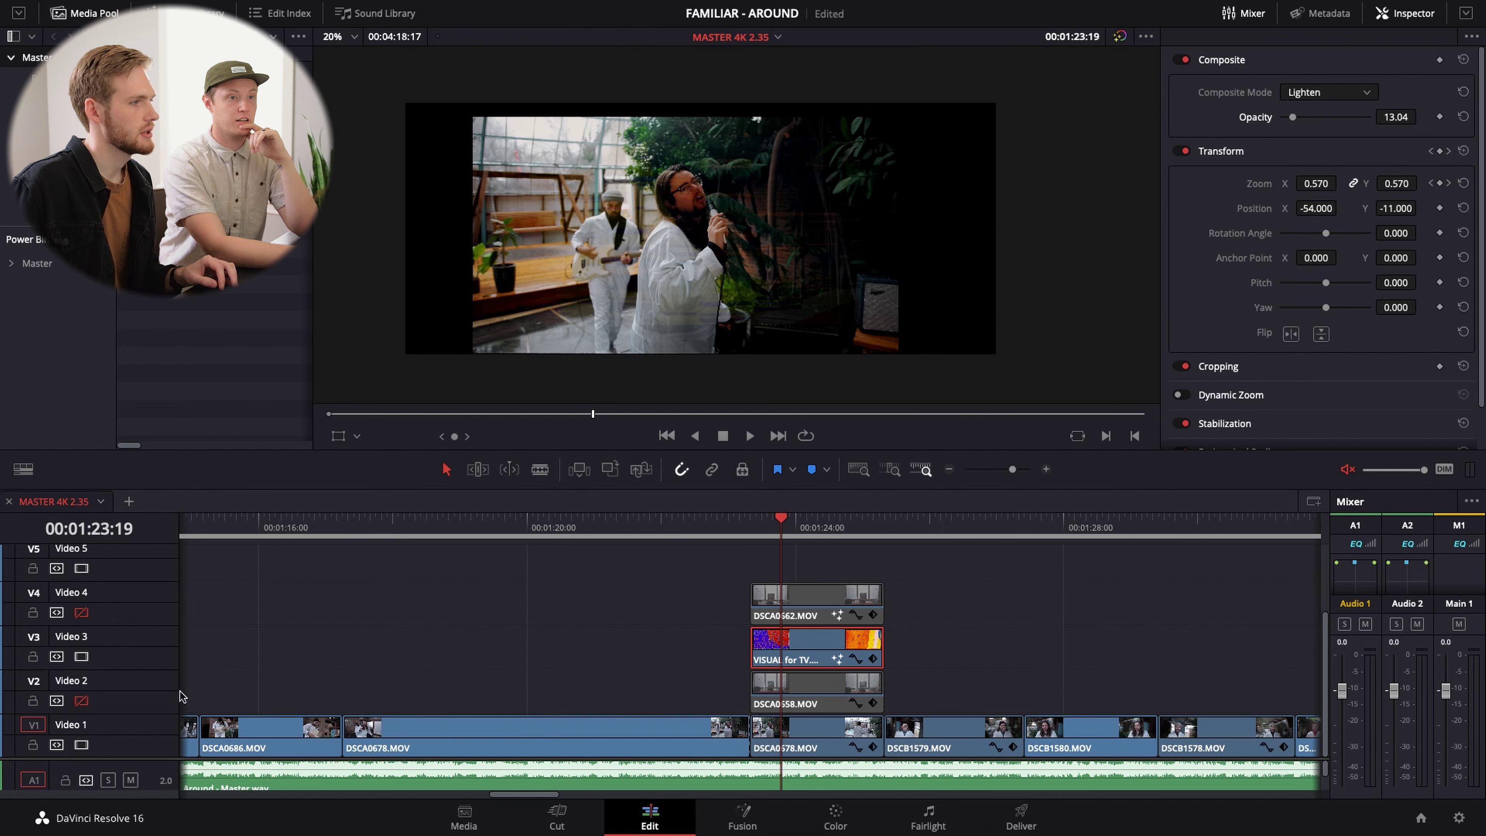
pyautogui.press('alt+super+2')
pyautogui.press('alt+super+4')
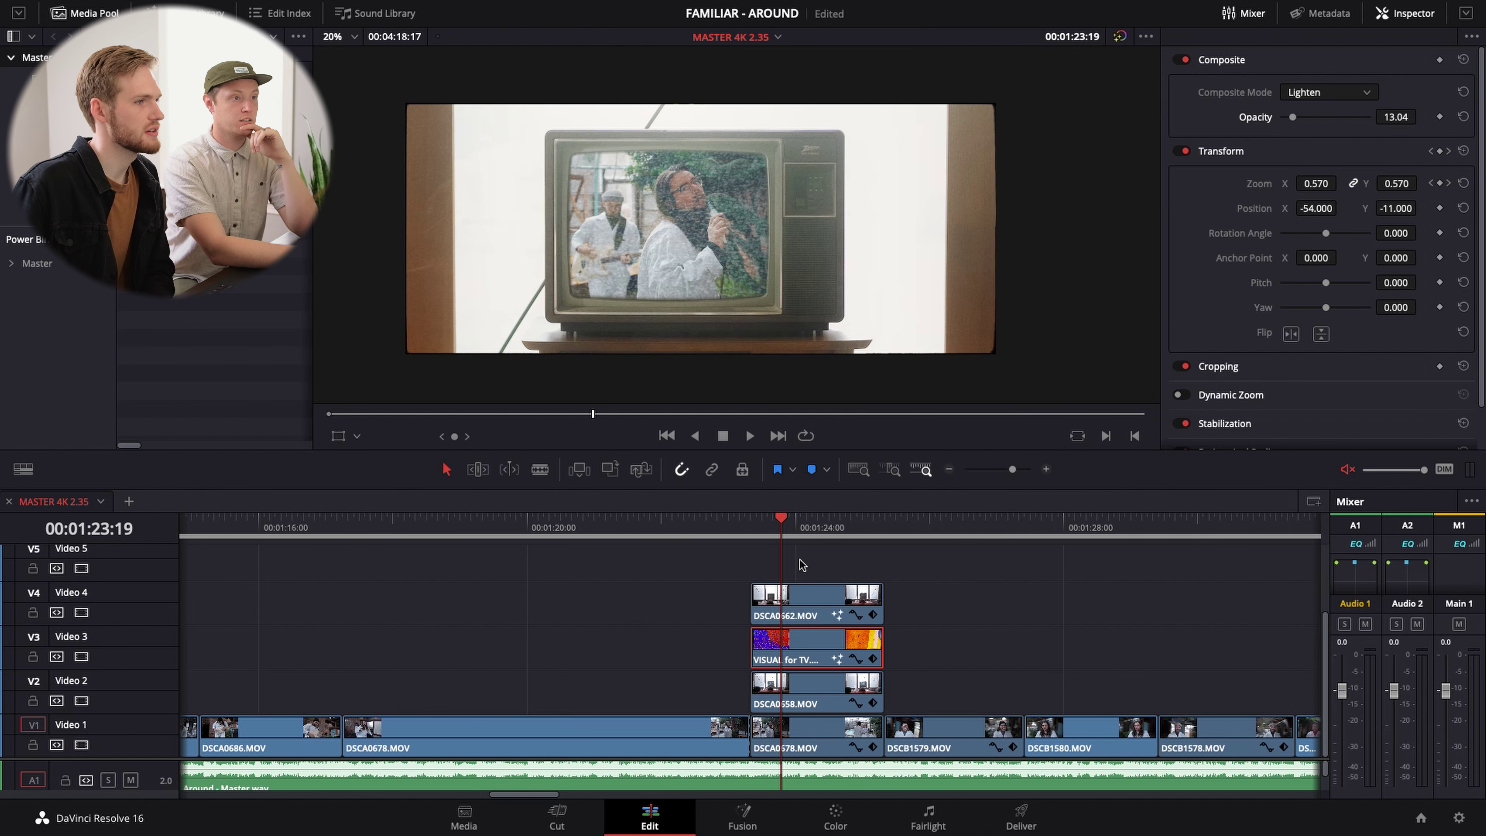
pyautogui.moveTo(774, 531); pyautogui.dragTo(811, 538)
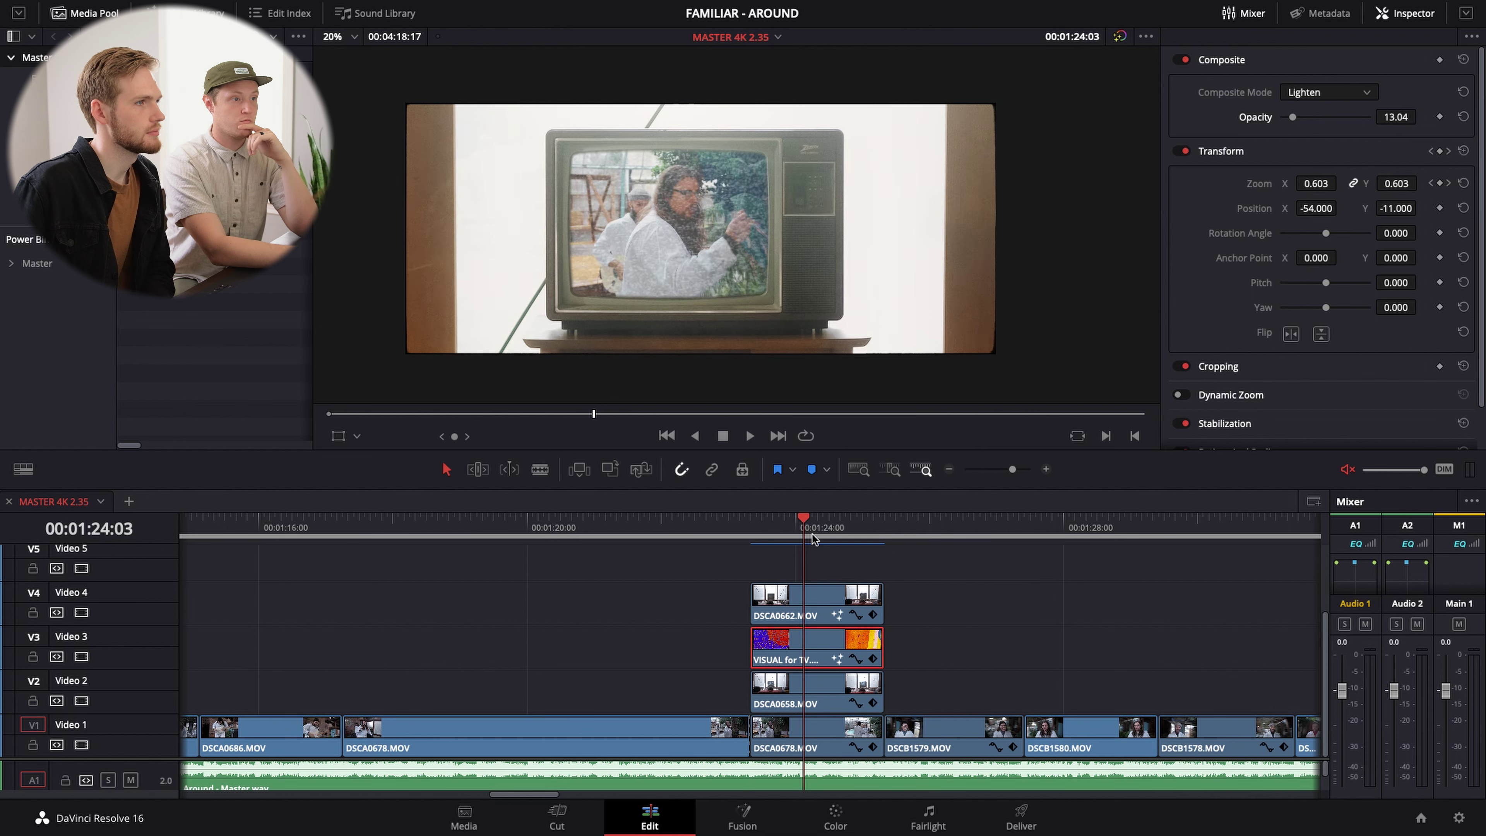
pyautogui.click(819, 600)
pyautogui.click(81, 657)
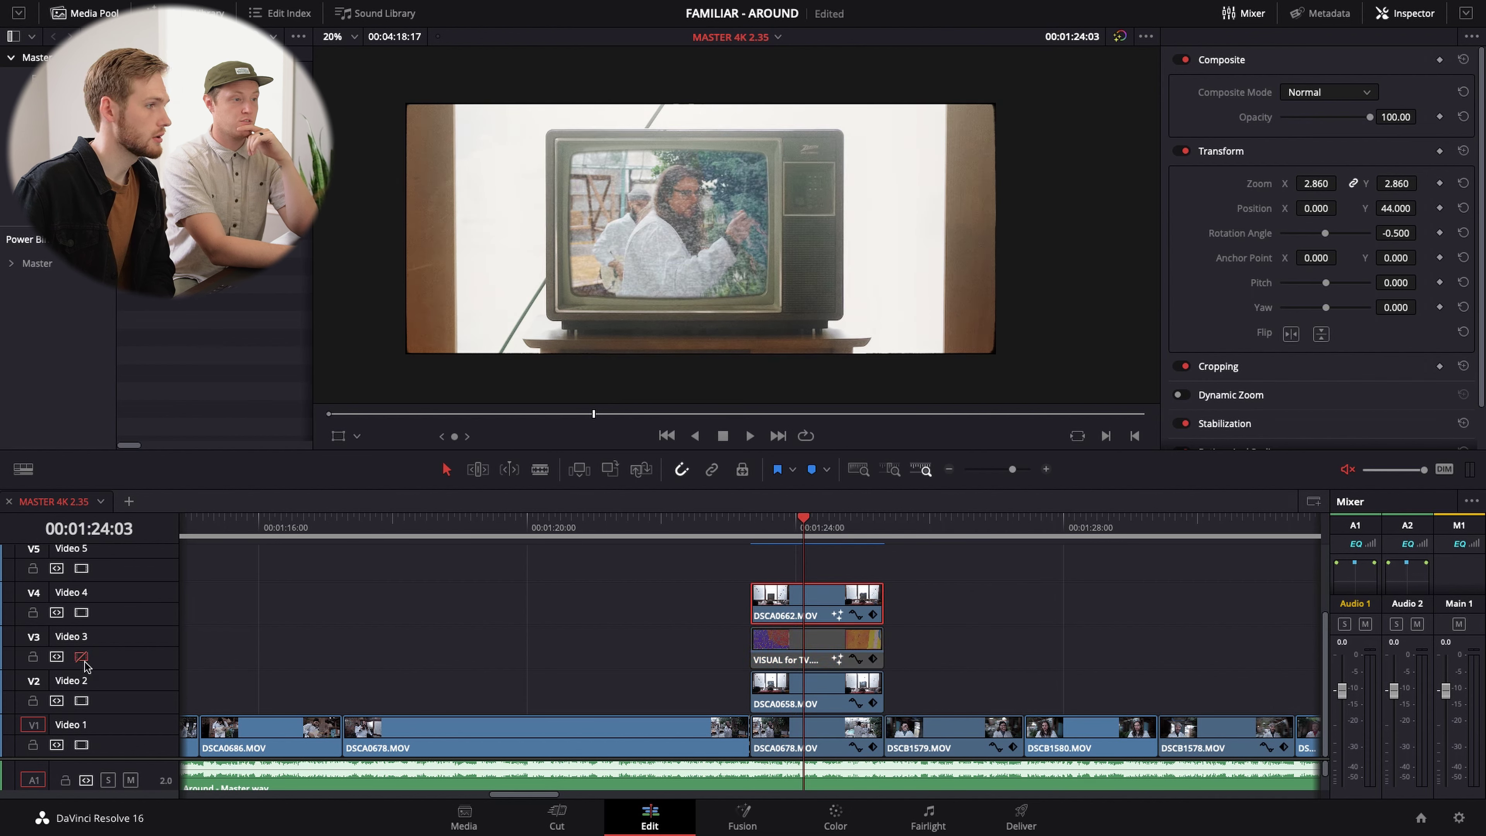
pyautogui.press('alt+super+2')
pyautogui.click(81, 612)
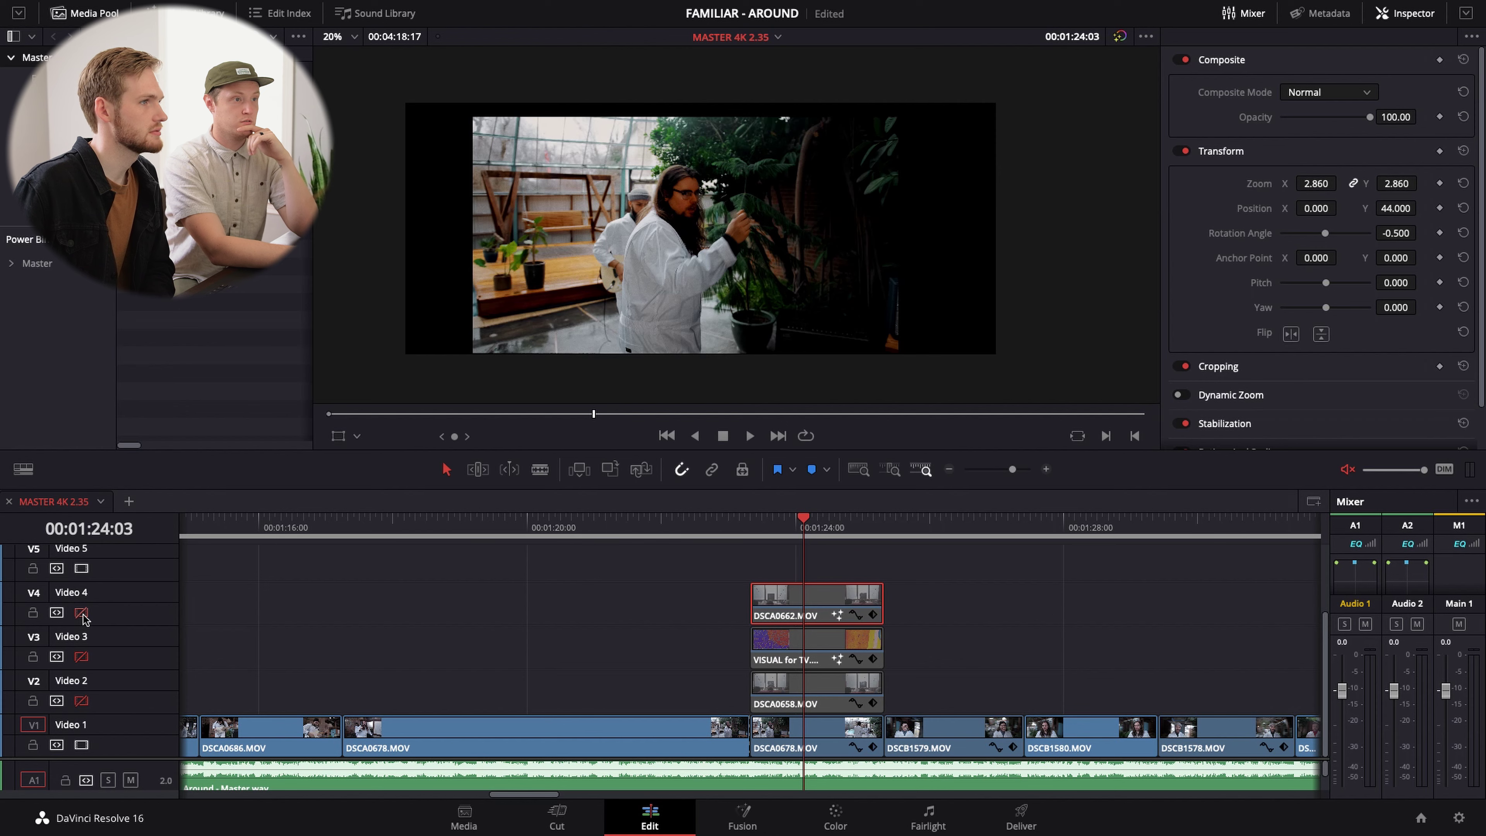
pyautogui.click(82, 612)
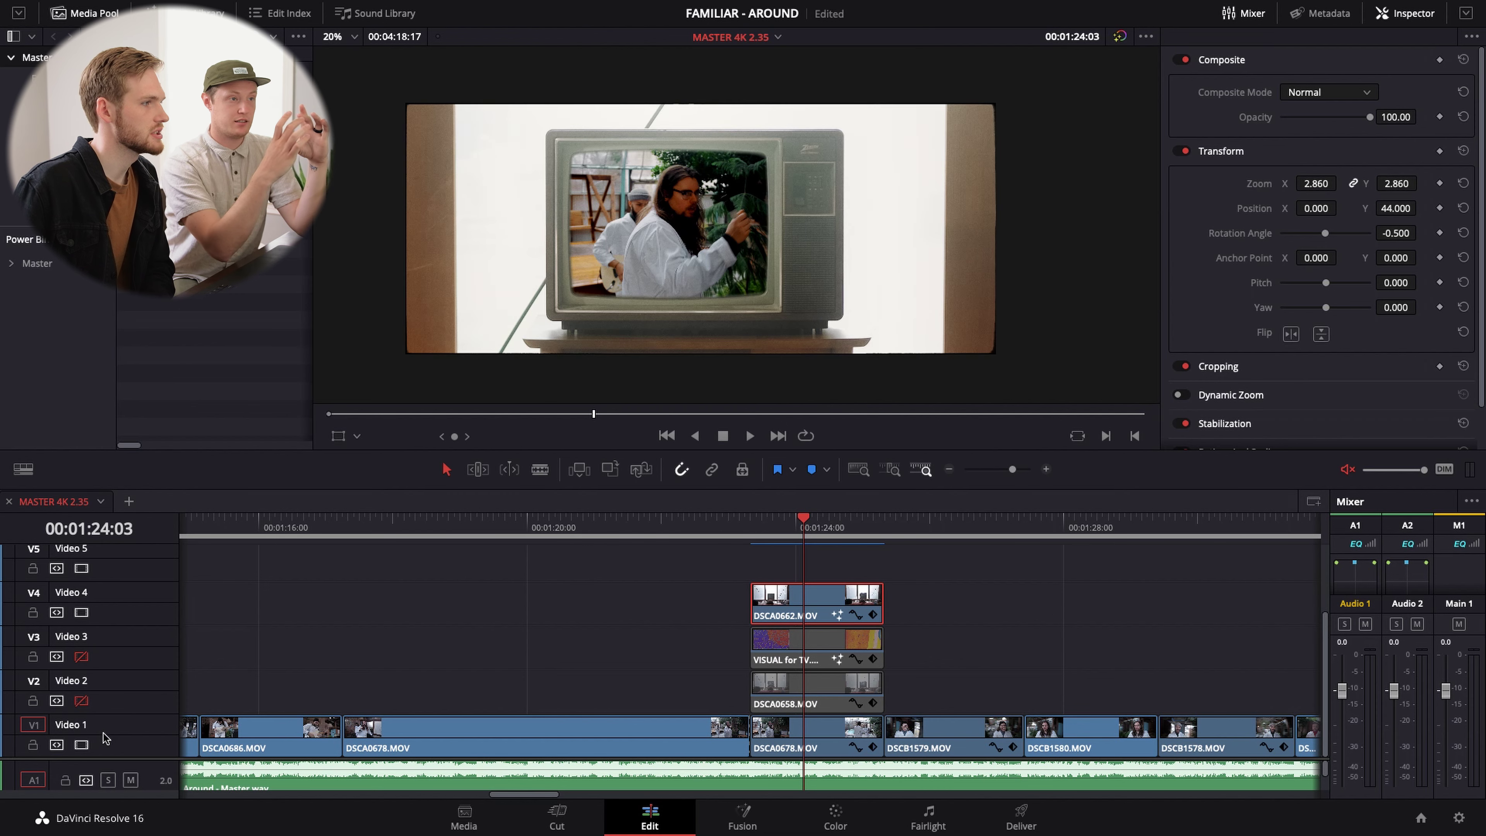
pyautogui.click(82, 744)
pyautogui.click(81, 744)
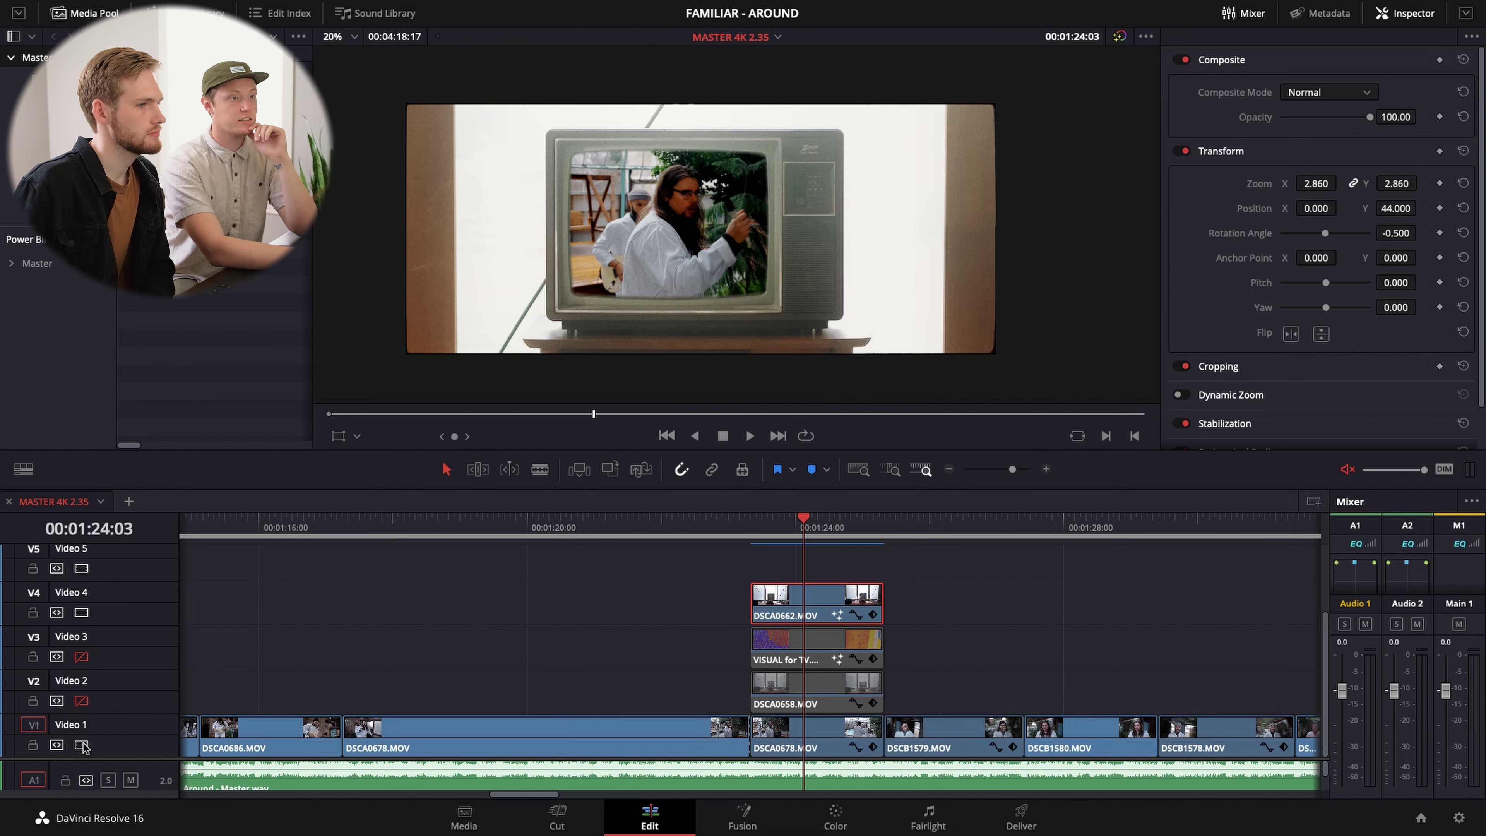
pyautogui.click(784, 742)
pyautogui.moveTo(761, 533); pyautogui.dragTo(812, 535)
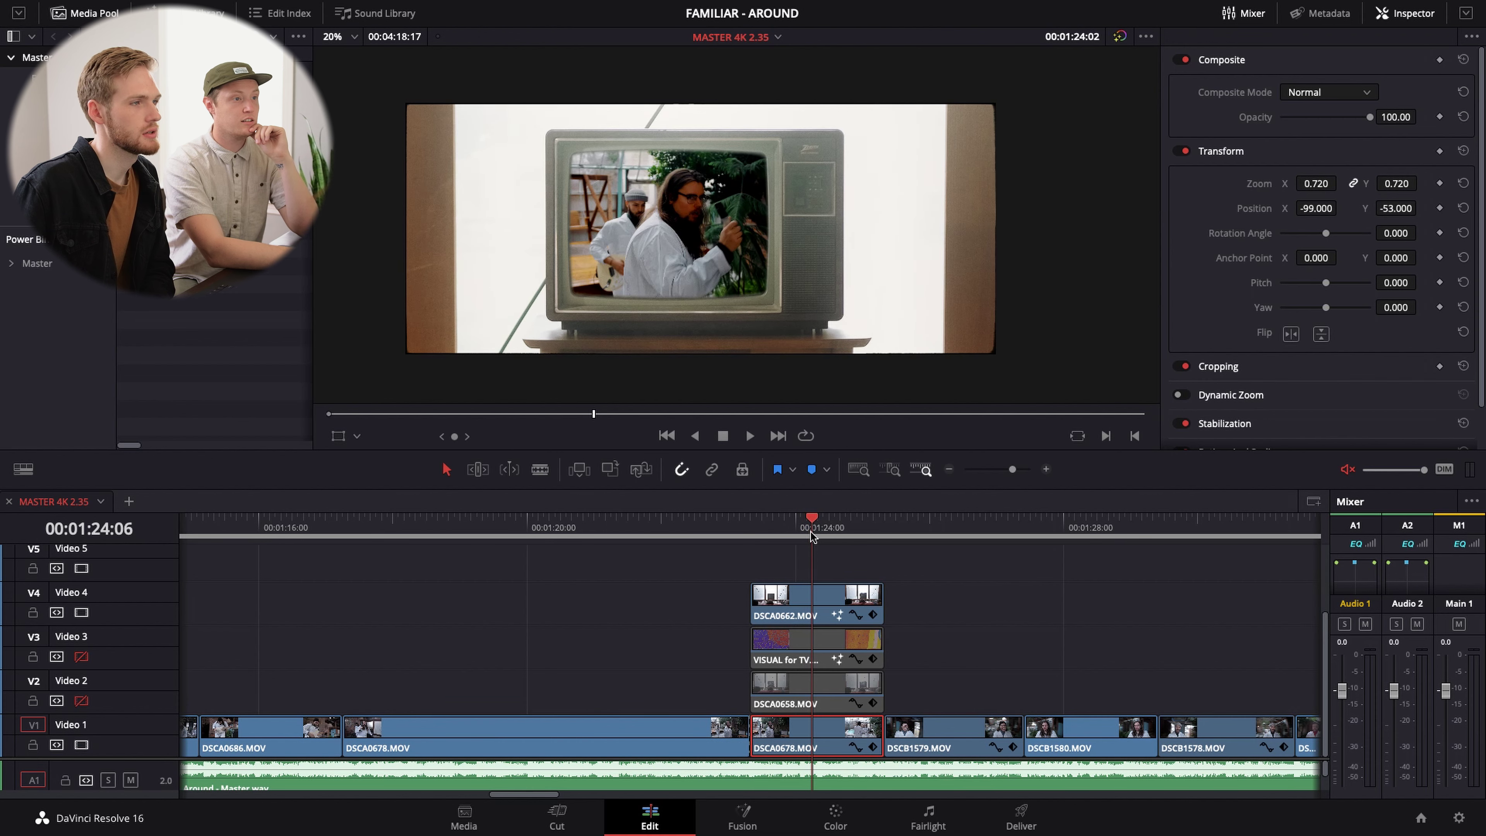
pyautogui.click(81, 701)
pyautogui.click(81, 656)
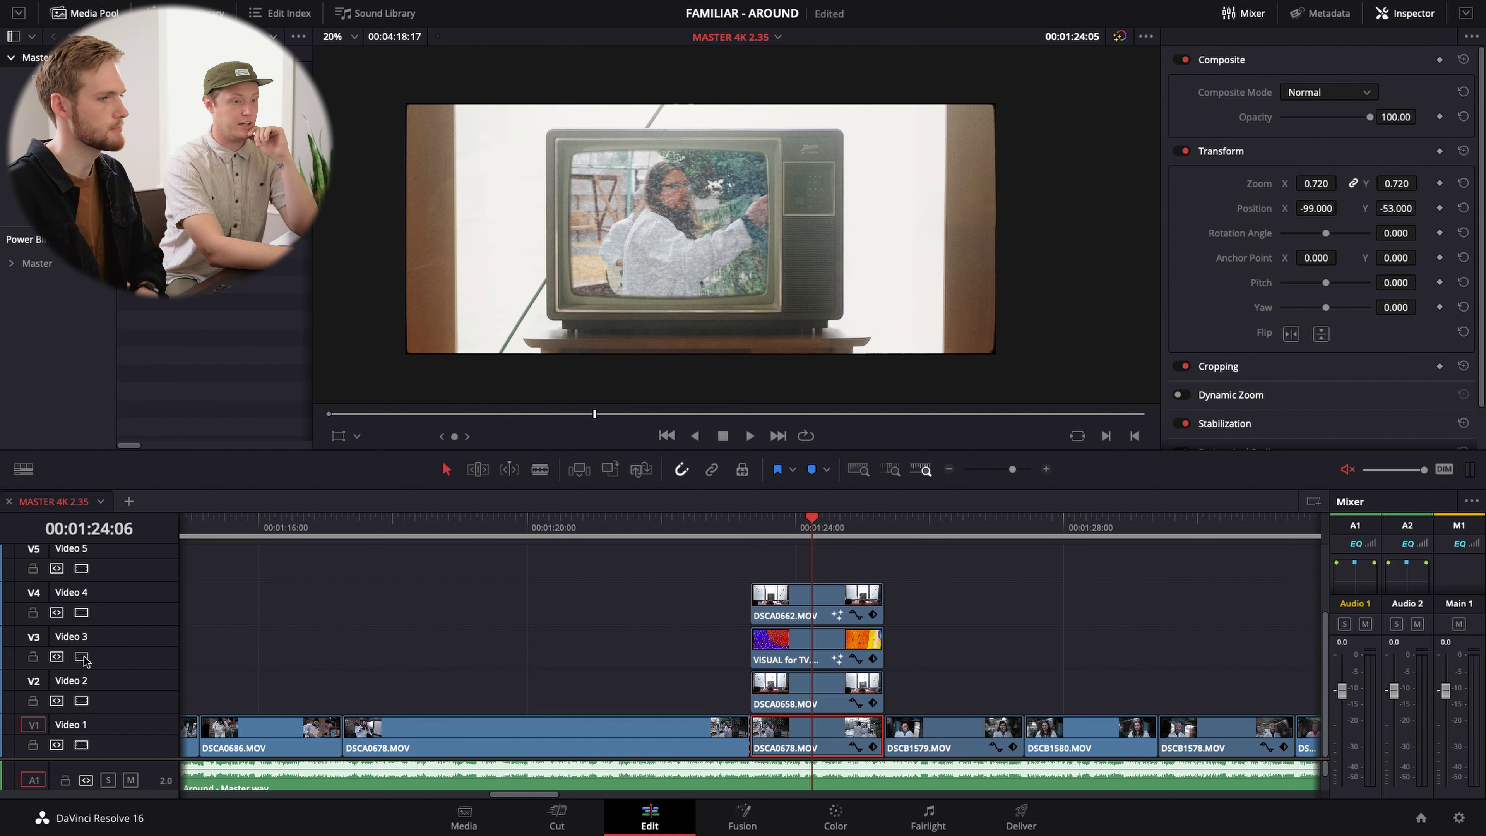
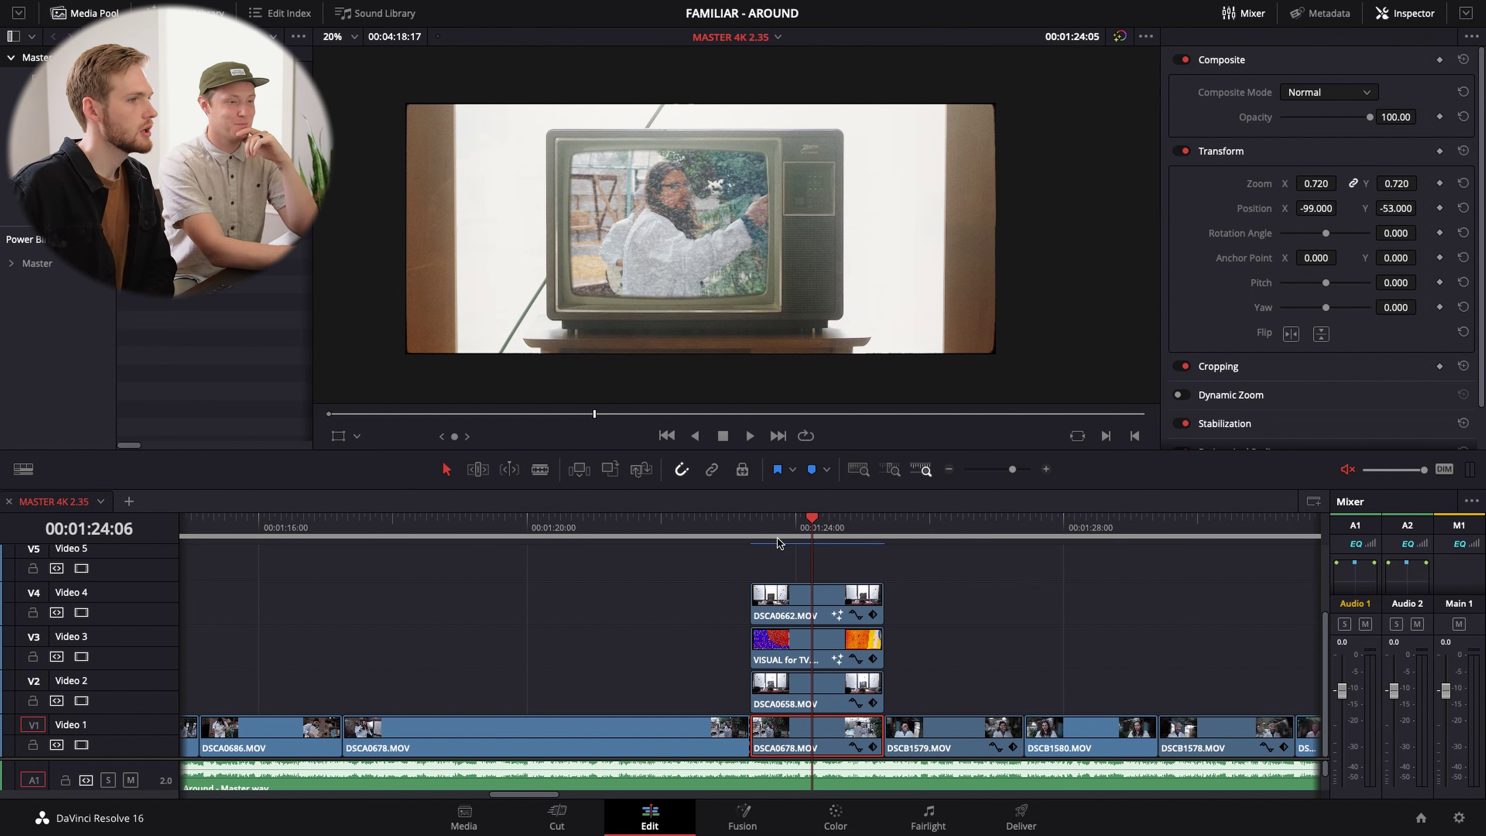
# - Compare the viewer with effects bypassed, then disable the V2, V3 and V4 video tracks
pyautogui.press('Left')
pyautogui.click(1120, 37)
pyautogui.click(1121, 36)
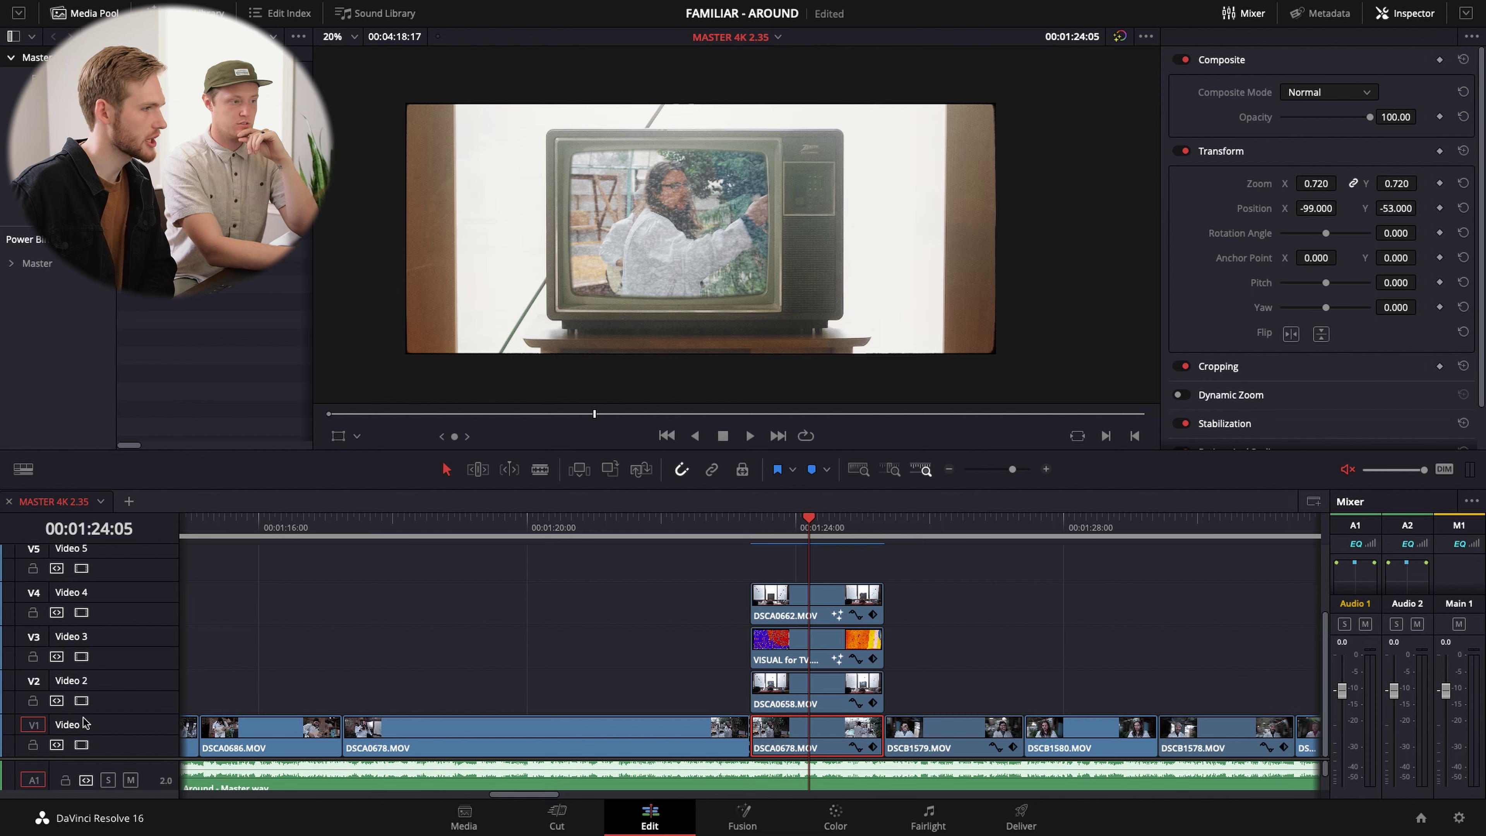
pyautogui.click(81, 701)
pyautogui.click(81, 656)
pyautogui.click(81, 612)
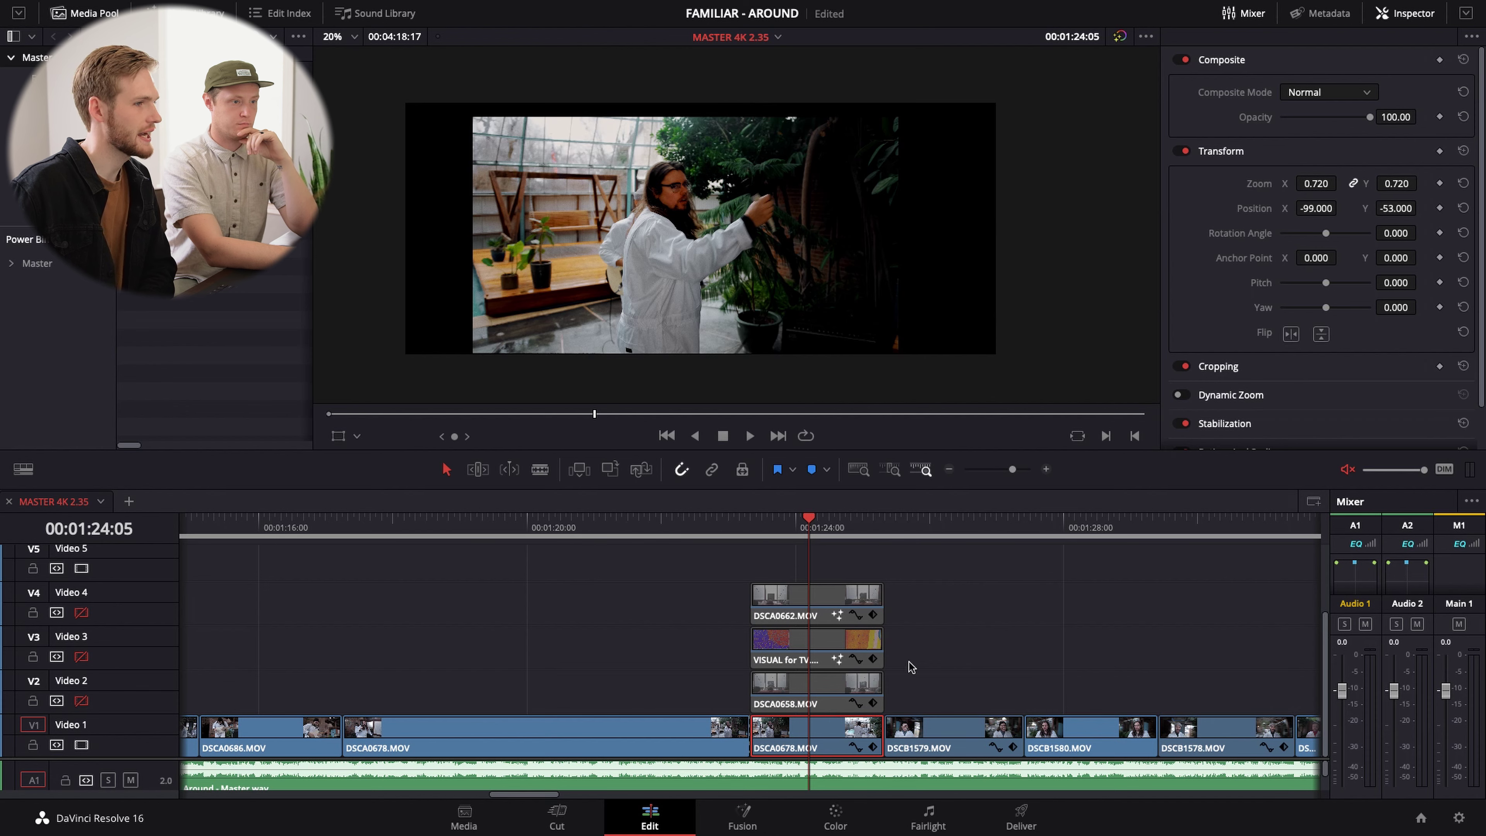
# - Re-enable V2–V4, select the DSCA0658 TV clip, and disable Video 1
pyautogui.press('Right')
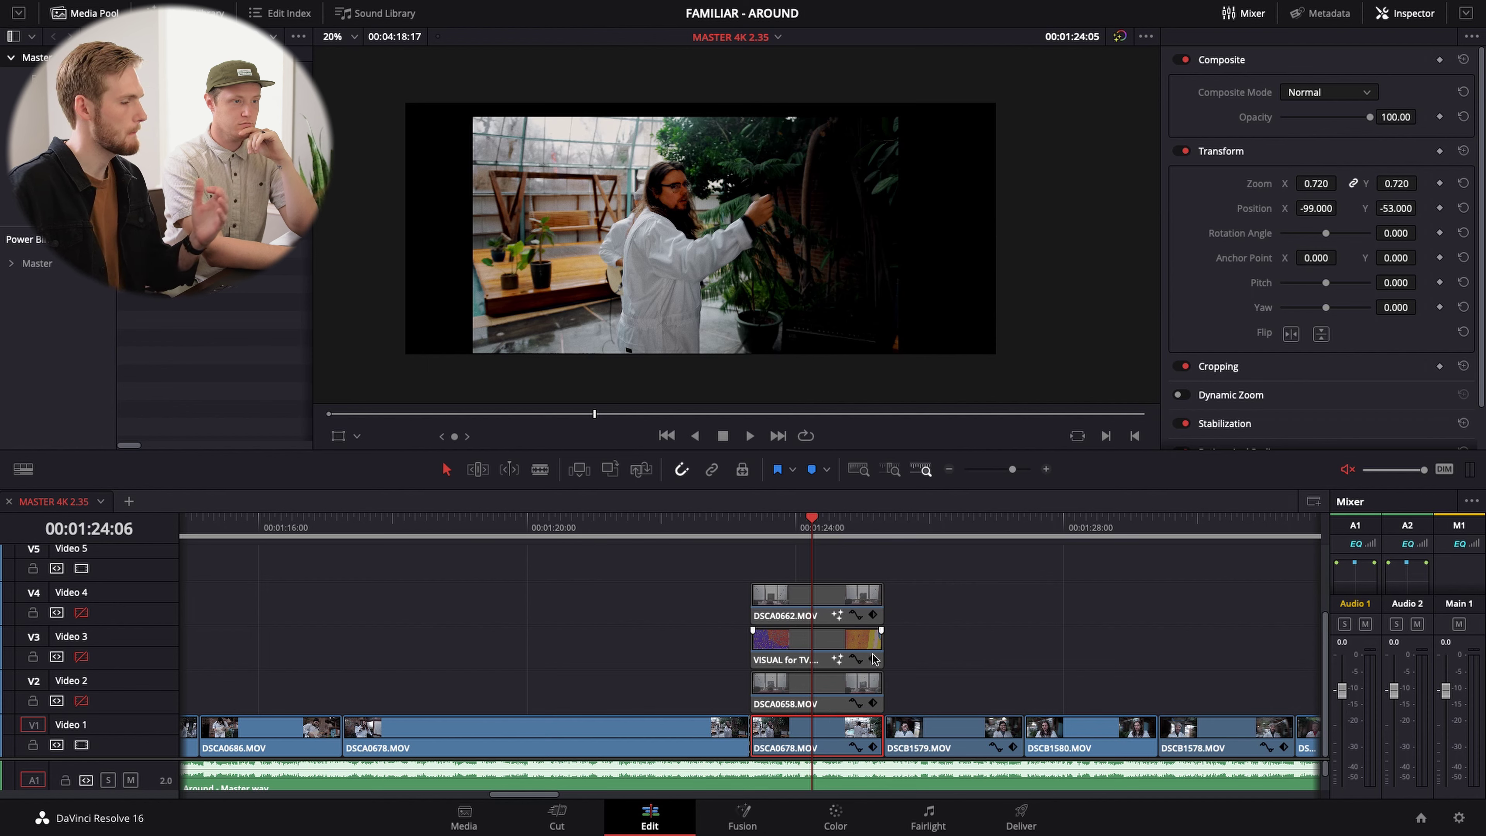
pyautogui.click(81, 700)
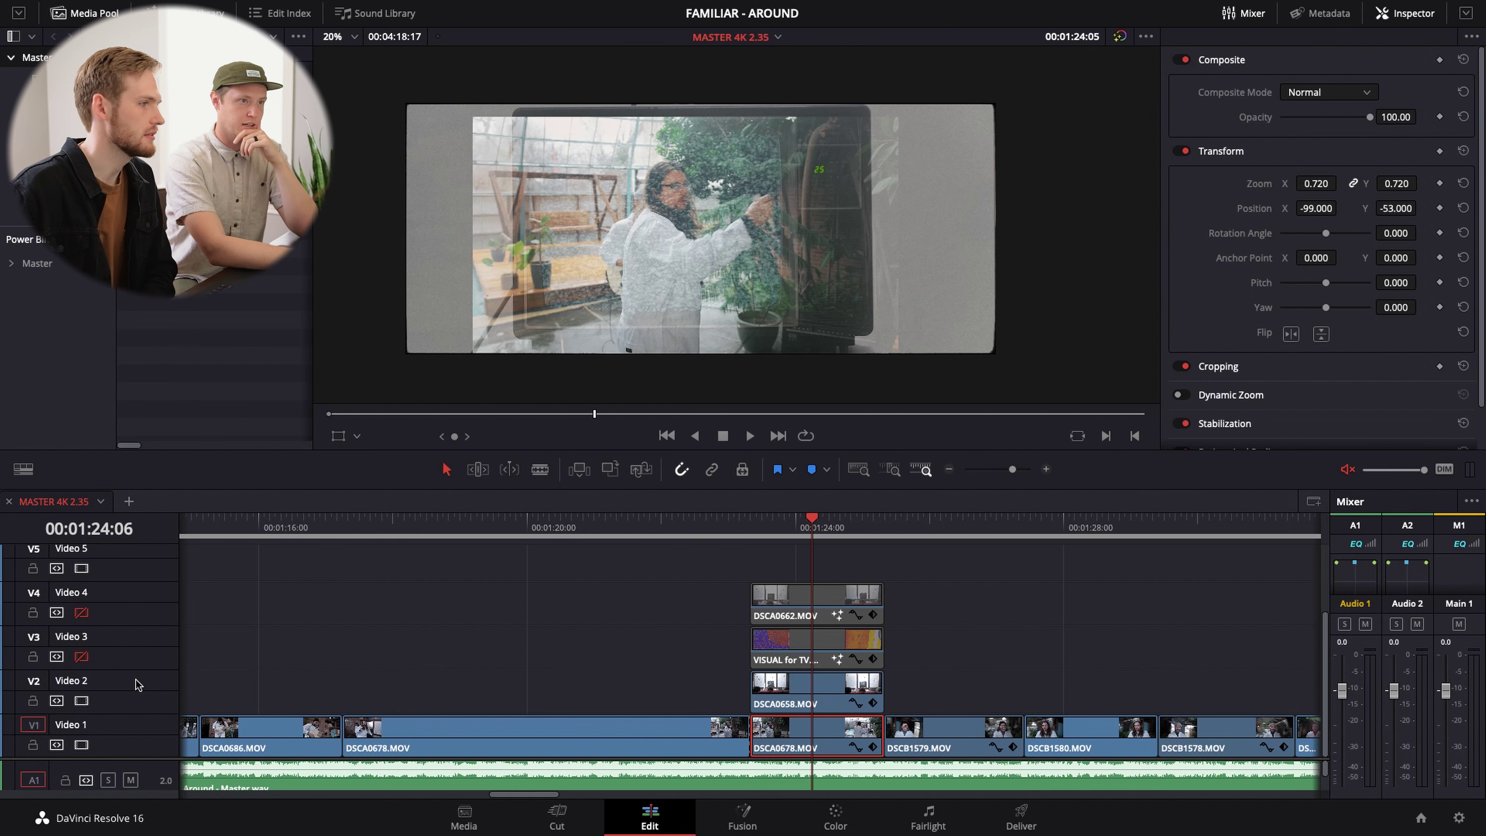
pyautogui.click(81, 656)
pyautogui.click(81, 612)
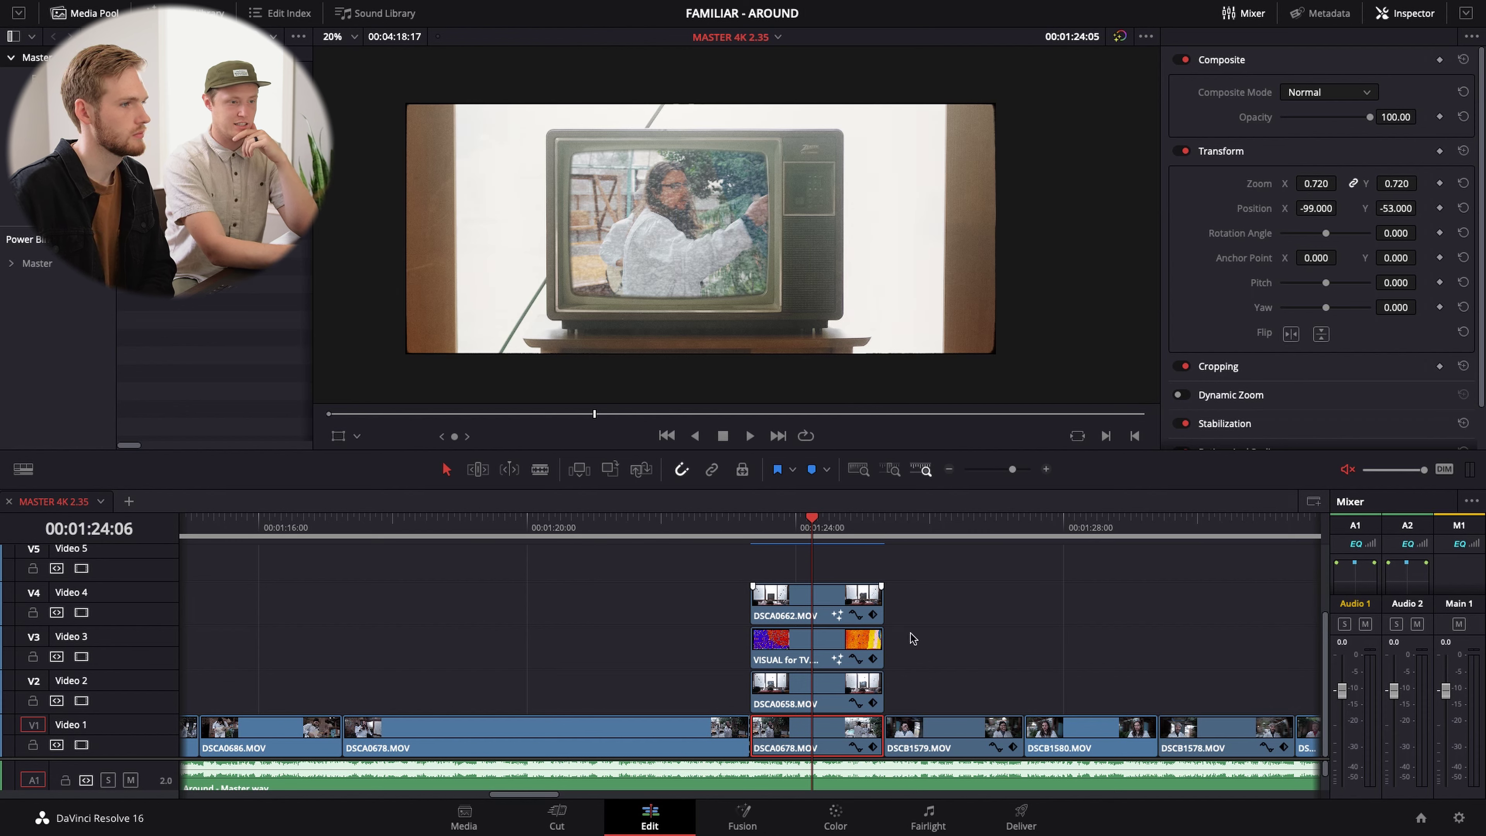
pyautogui.click(831, 682)
pyautogui.click(81, 745)
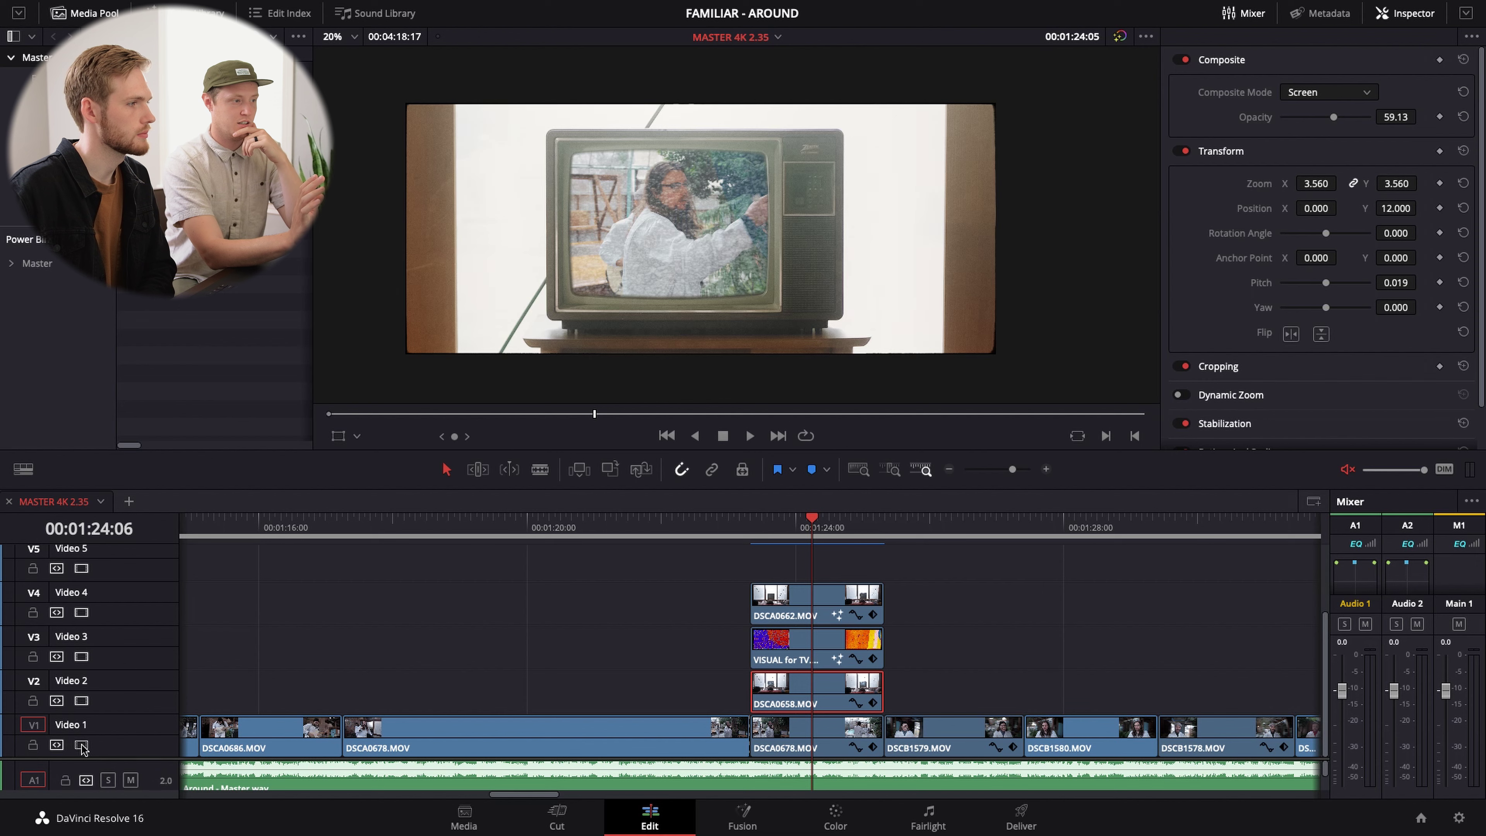
# - Disable Video 3 and Video 4 and play the TV clip from 01:23:08
pyautogui.click(81, 656)
pyautogui.click(81, 612)
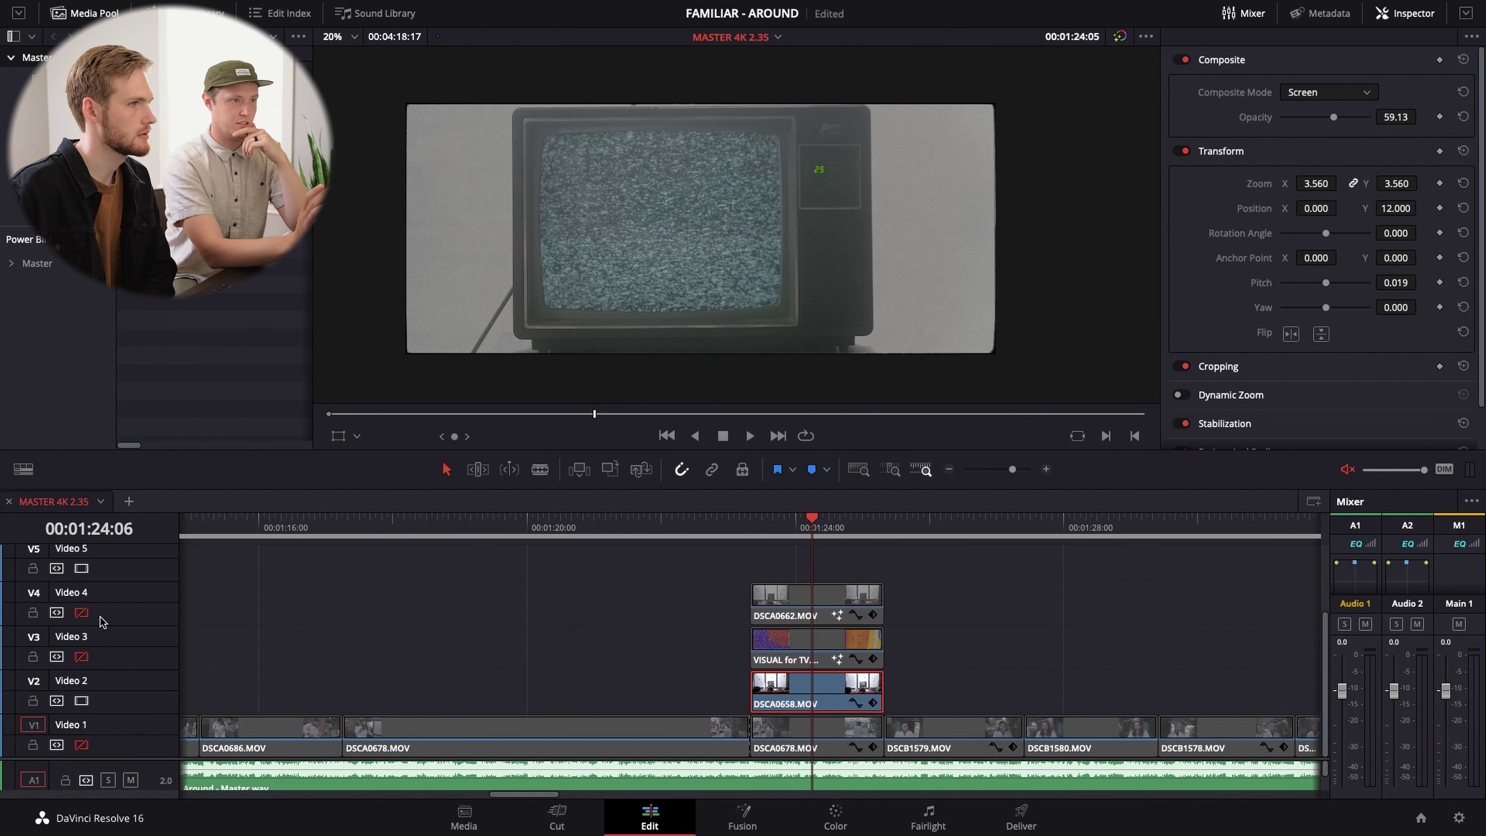
pyautogui.click(754, 517)
pyautogui.press('space')
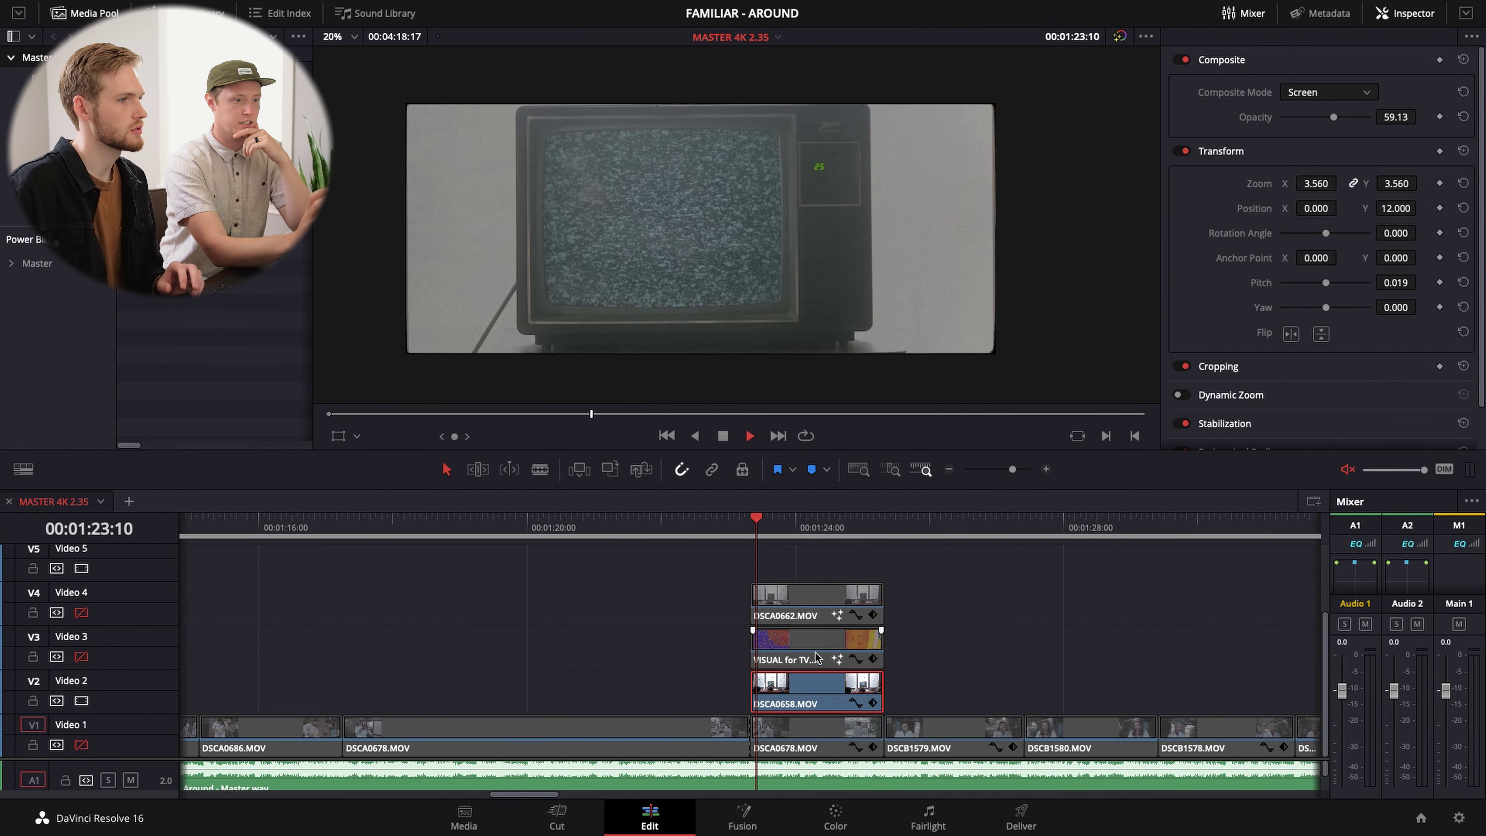
pyautogui.press('space')
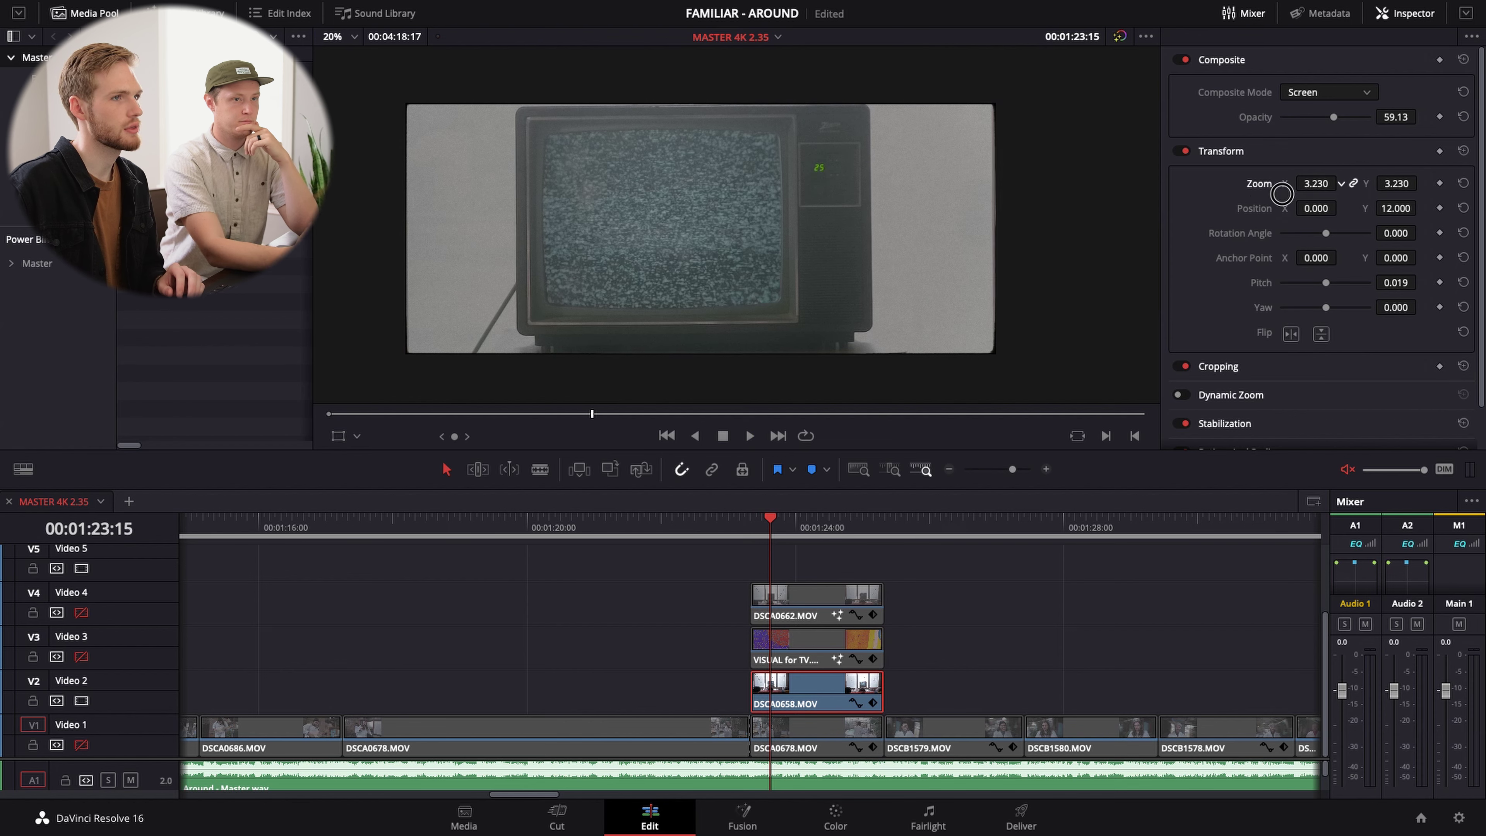
# - Scale the TV clip to 0.800 zoom, re-enable V1, V3 and V4, and fit the timeline
pyautogui.moveTo(1258, 183); pyautogui.dragTo(1131, 225)
pyautogui.moveTo(1317, 183)
pyautogui.mouseDown()
pyautogui.moveTo(1293, 183)
pyautogui.moveTo(1321, 186)
pyautogui.mouseUp()
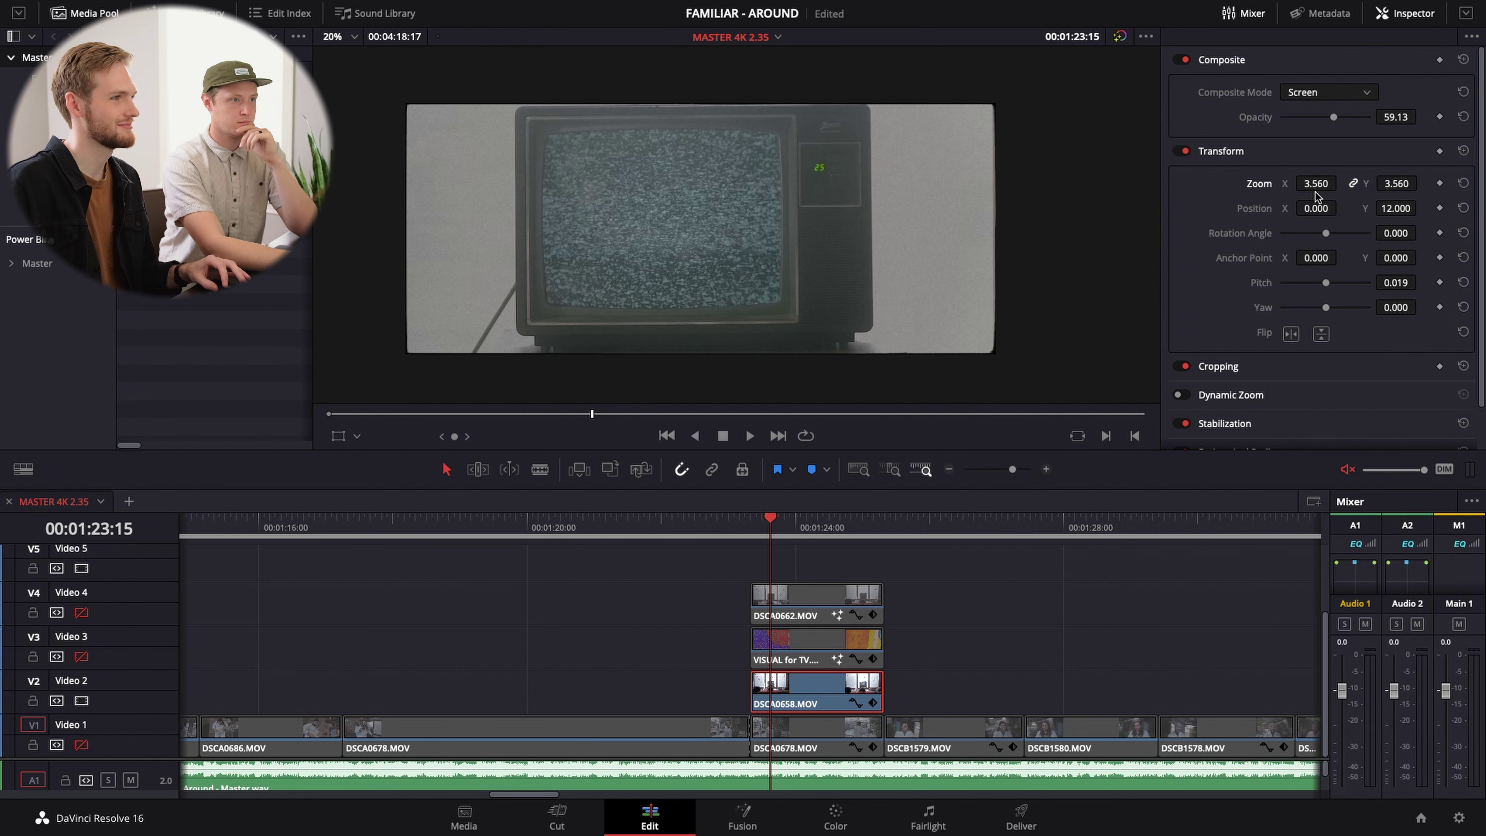
pyautogui.press('space')
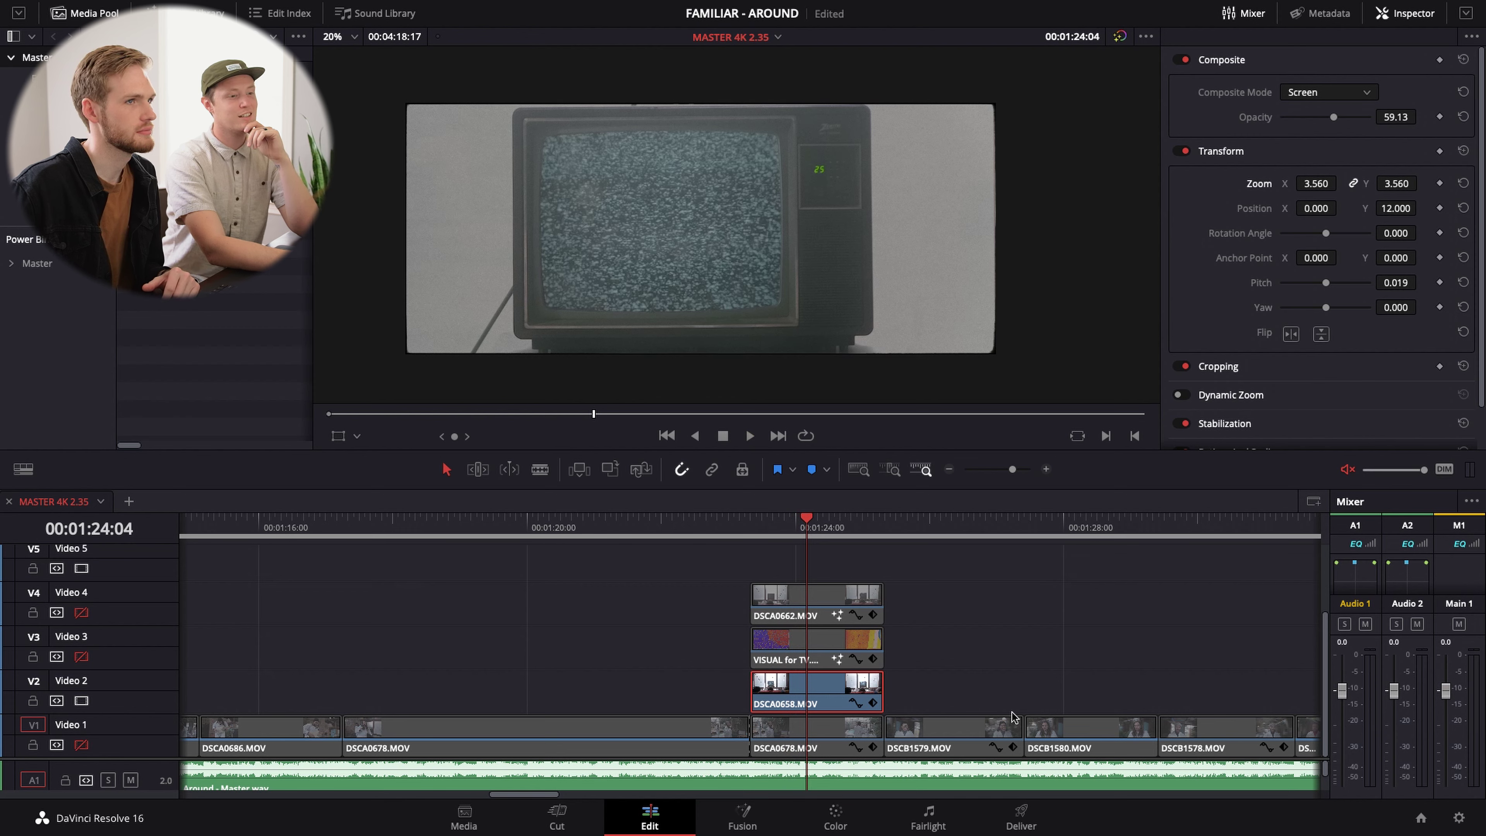
pyautogui.click(81, 745)
pyautogui.click(81, 656)
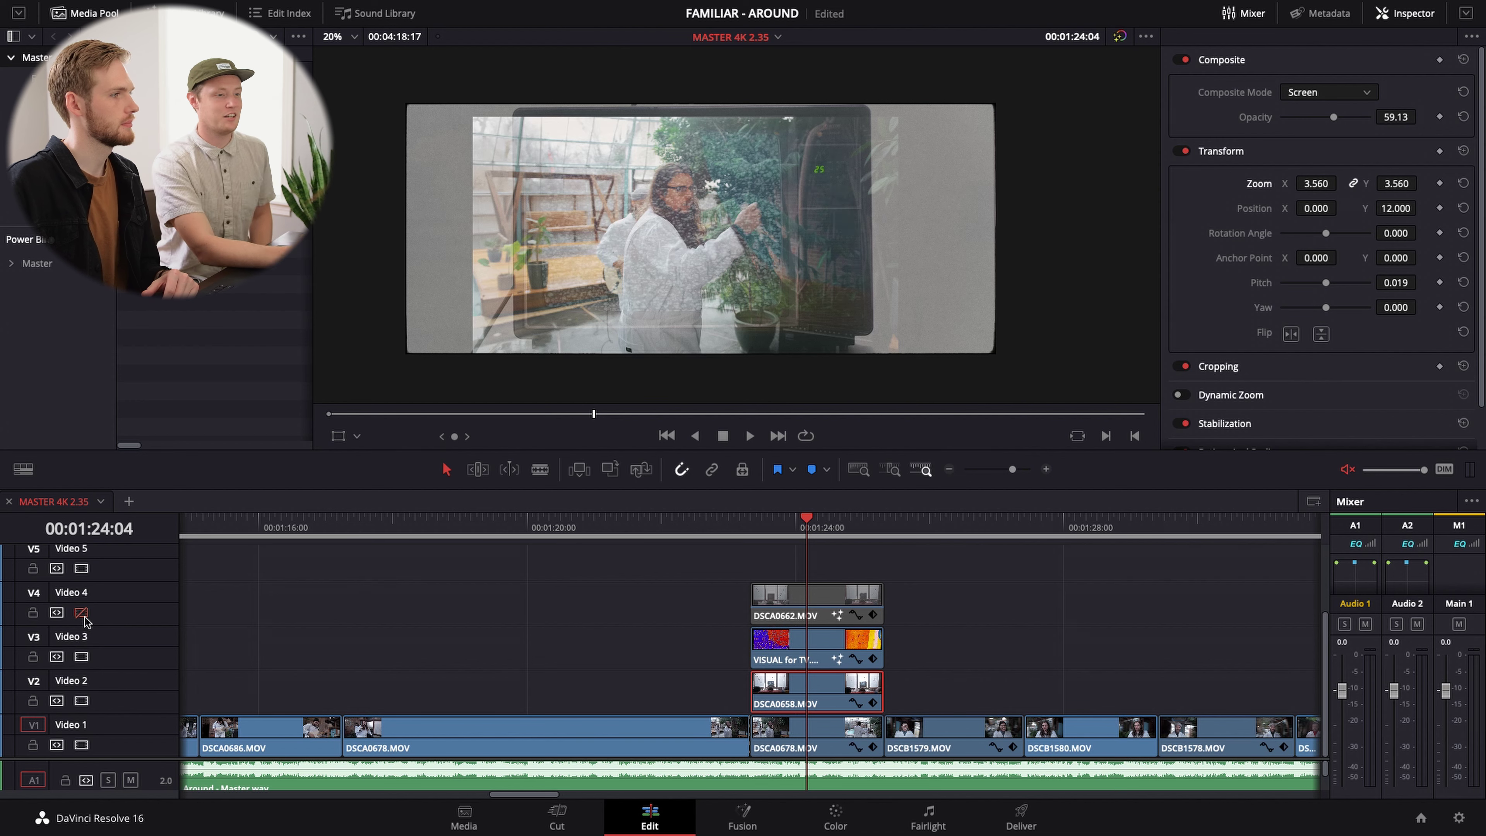
pyautogui.click(82, 612)
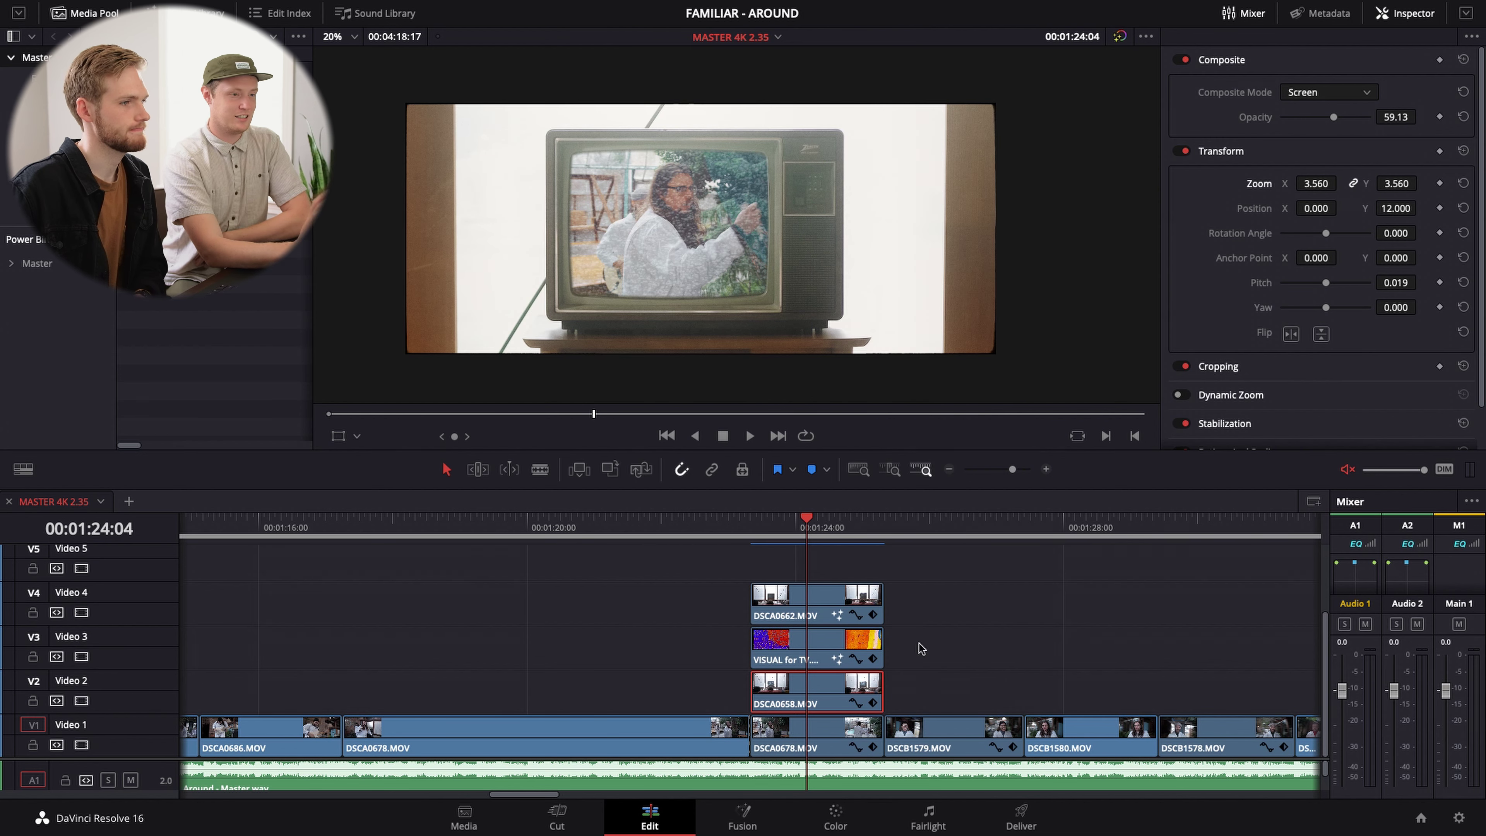
pyautogui.hotkey('shift', 'z')
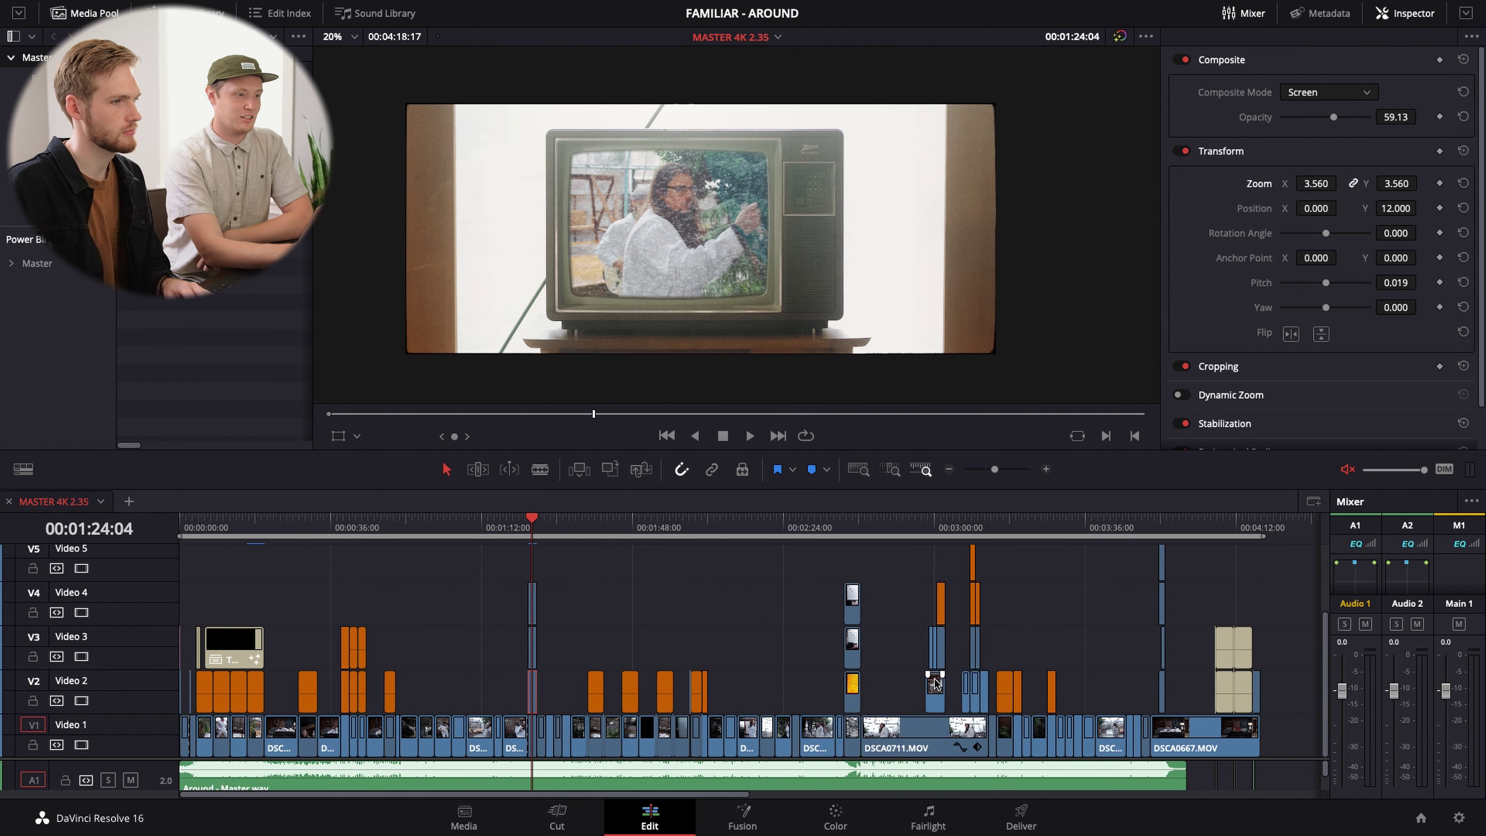
# - Decompose the Text FX 2 compound clip in place at 00:00:07:09
pyautogui.click(205, 531)
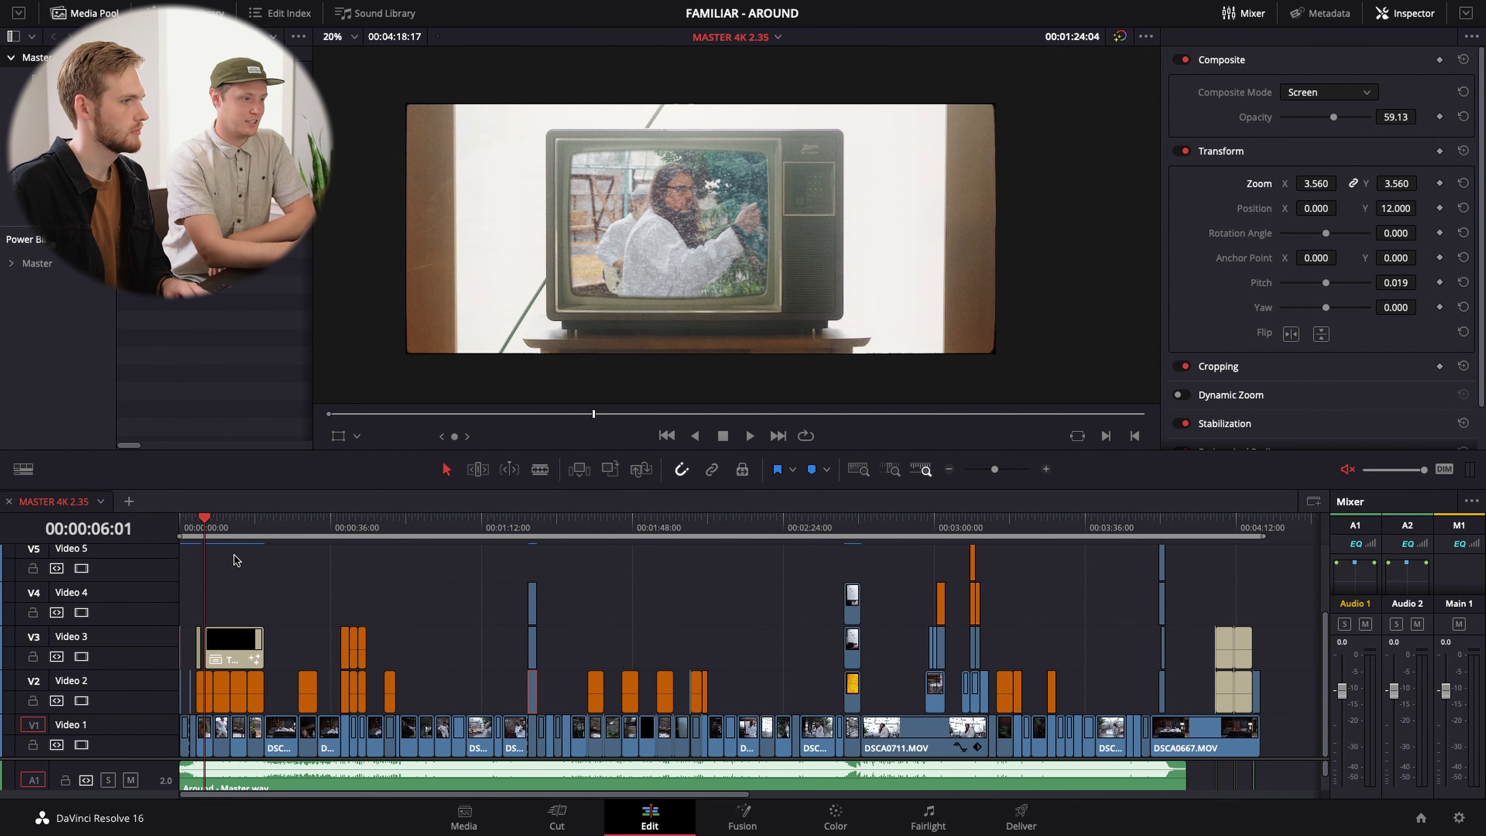
pyautogui.hotkey('shift', 'z')
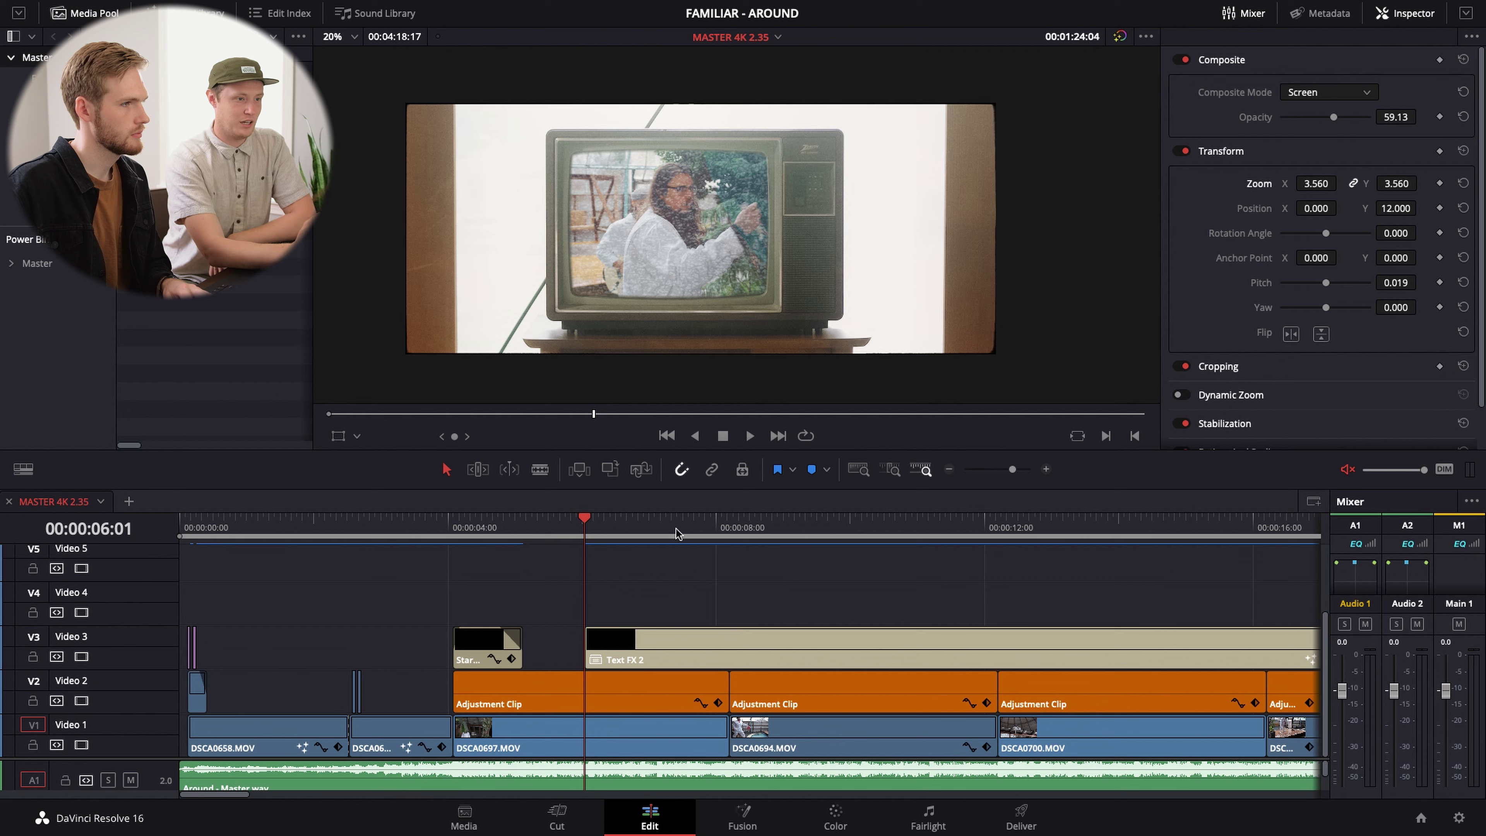
pyautogui.click(676, 532)
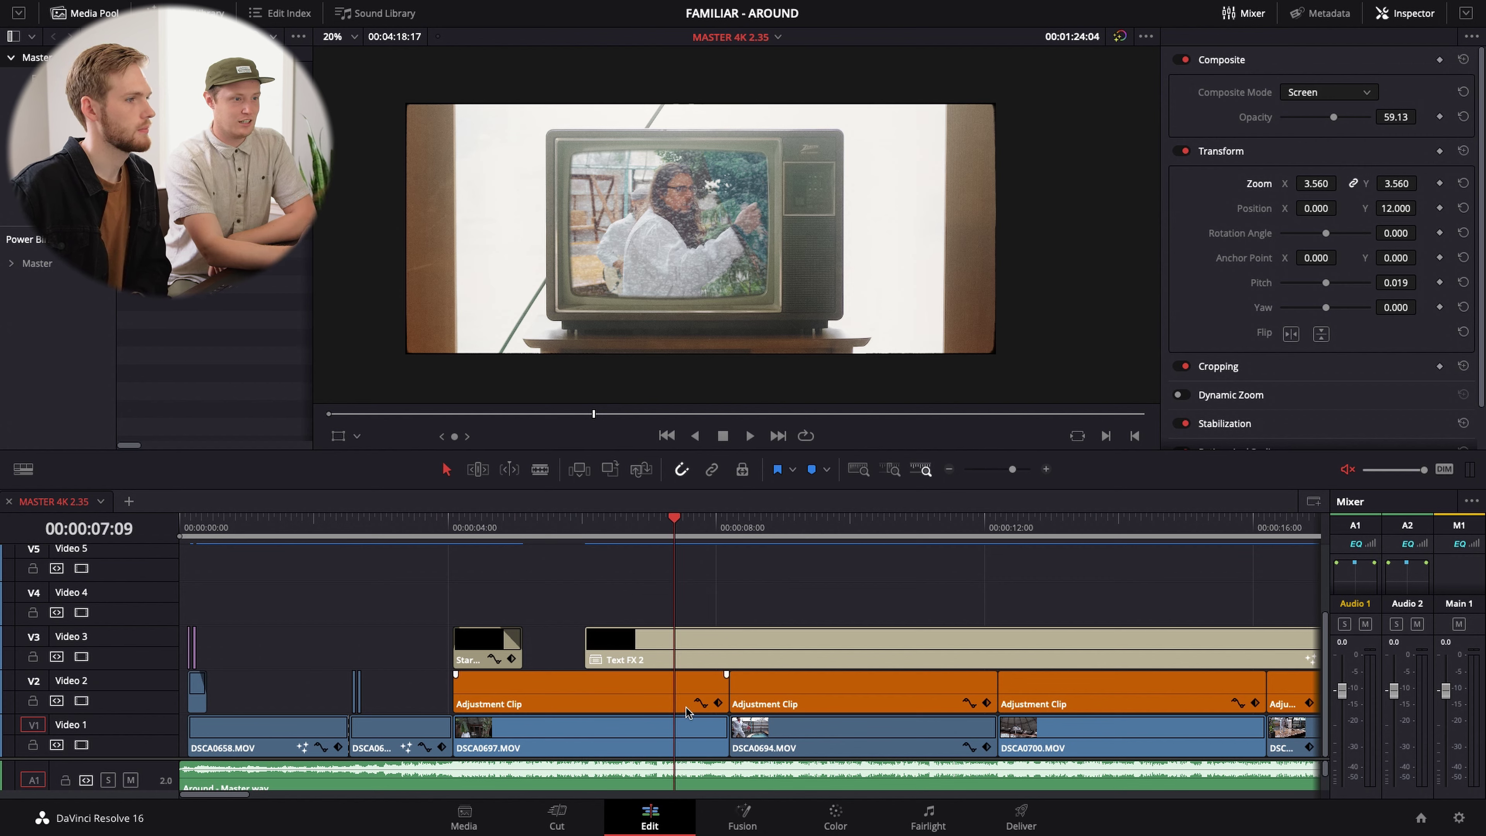
pyautogui.click(683, 655)
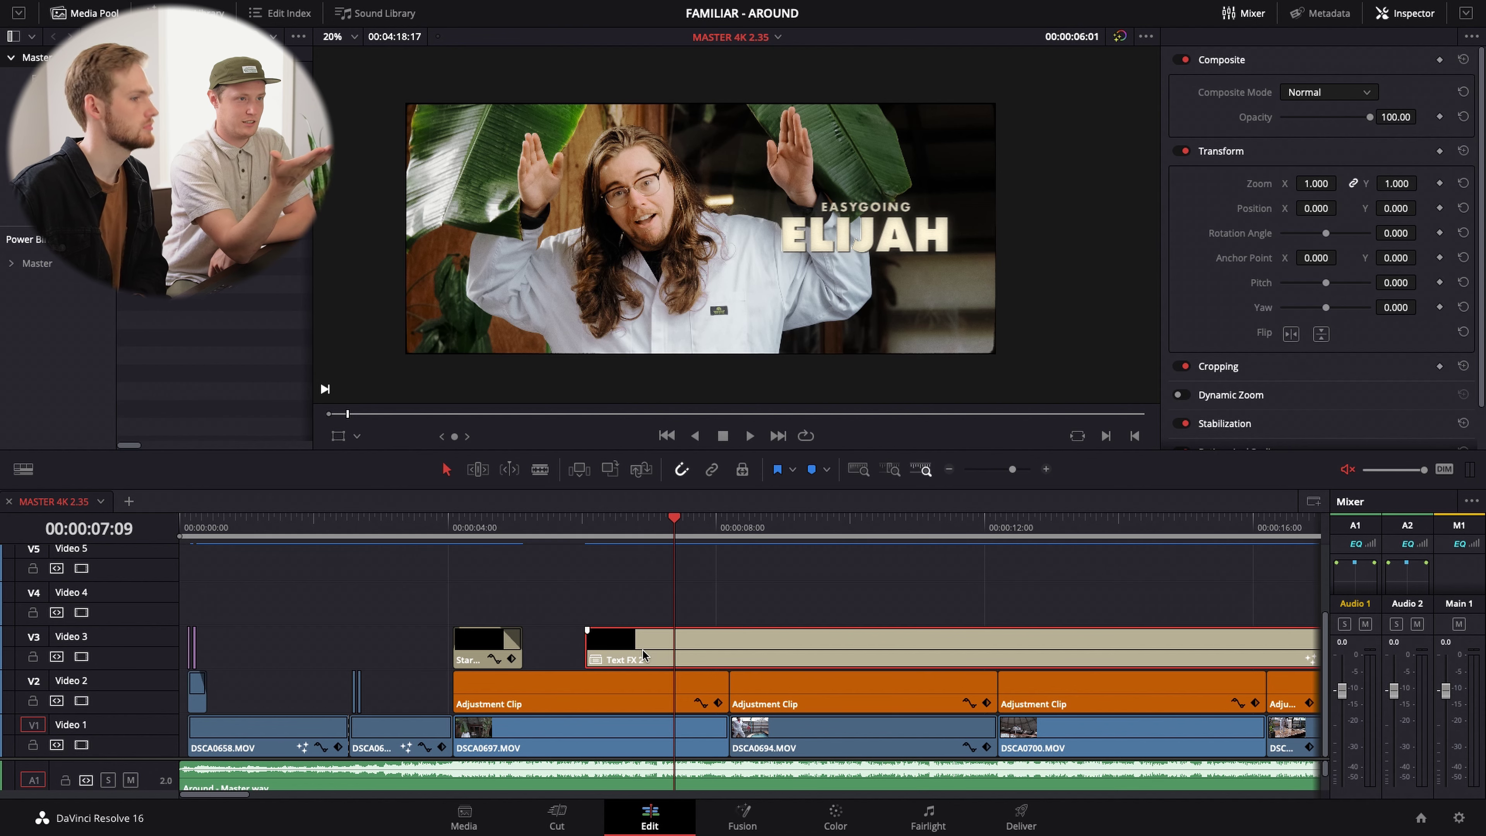
pyautogui.rightClick(688, 645)
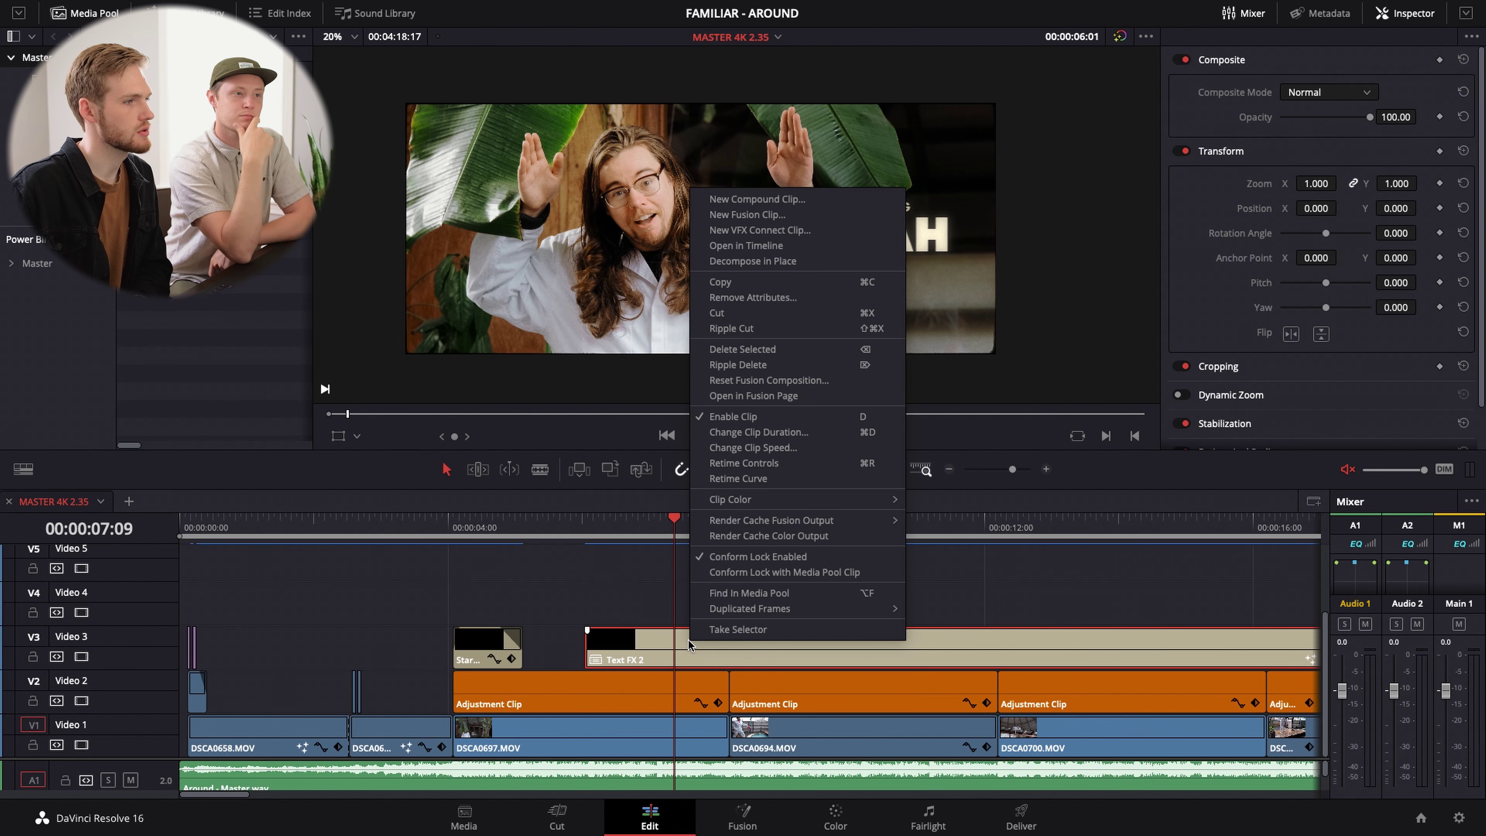
pyautogui.click(750, 261)
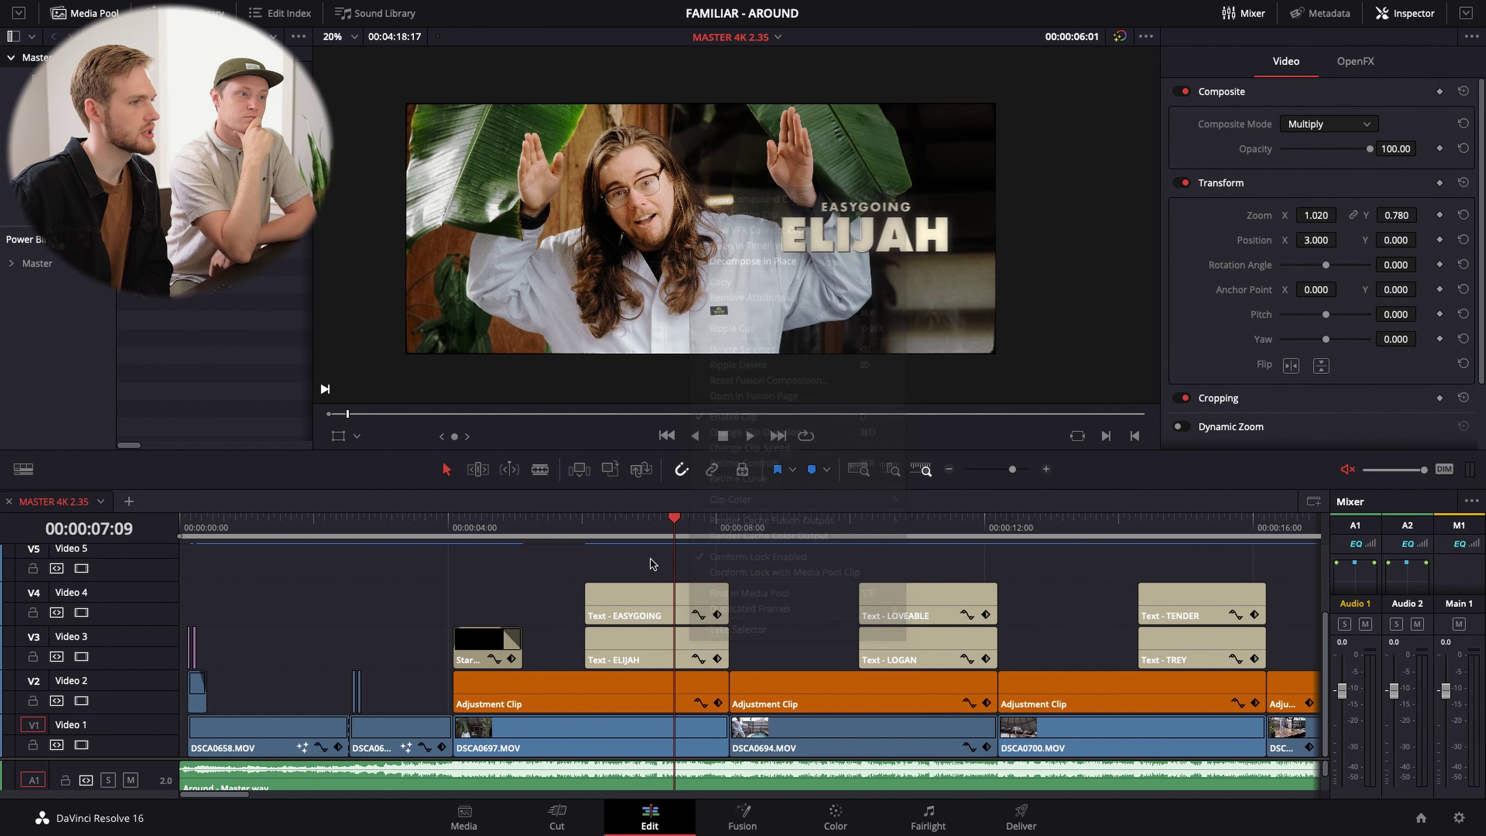
# - Inspect the EASYGOING and ELIJAH titles' font settings, then select all titles on V3 and V4
pyautogui.click(640, 597)
pyautogui.moveTo(640, 597); pyautogui.dragTo(639, 627)
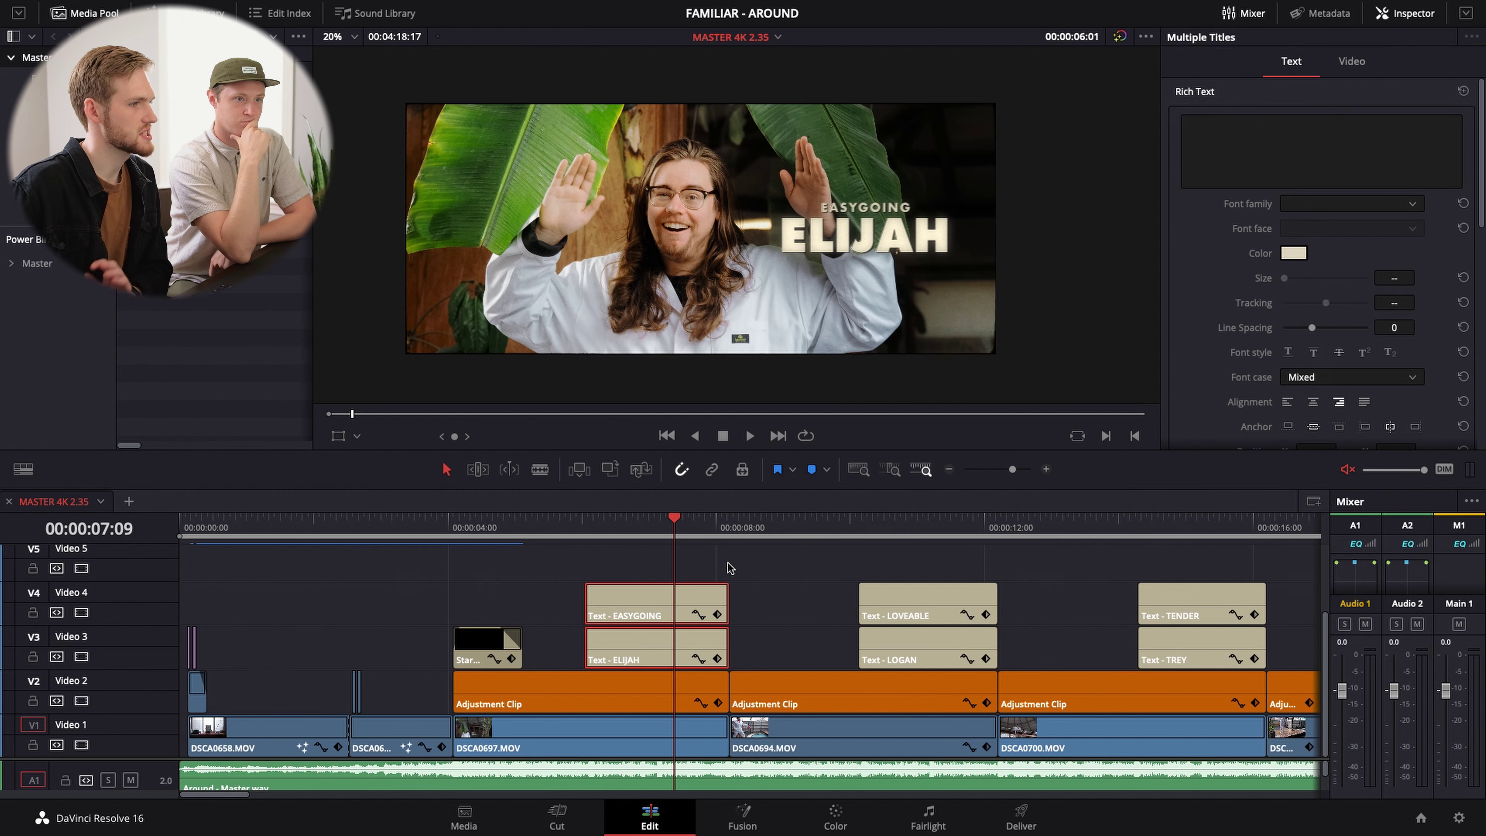
pyautogui.moveTo(730, 562); pyautogui.dragTo(661, 636)
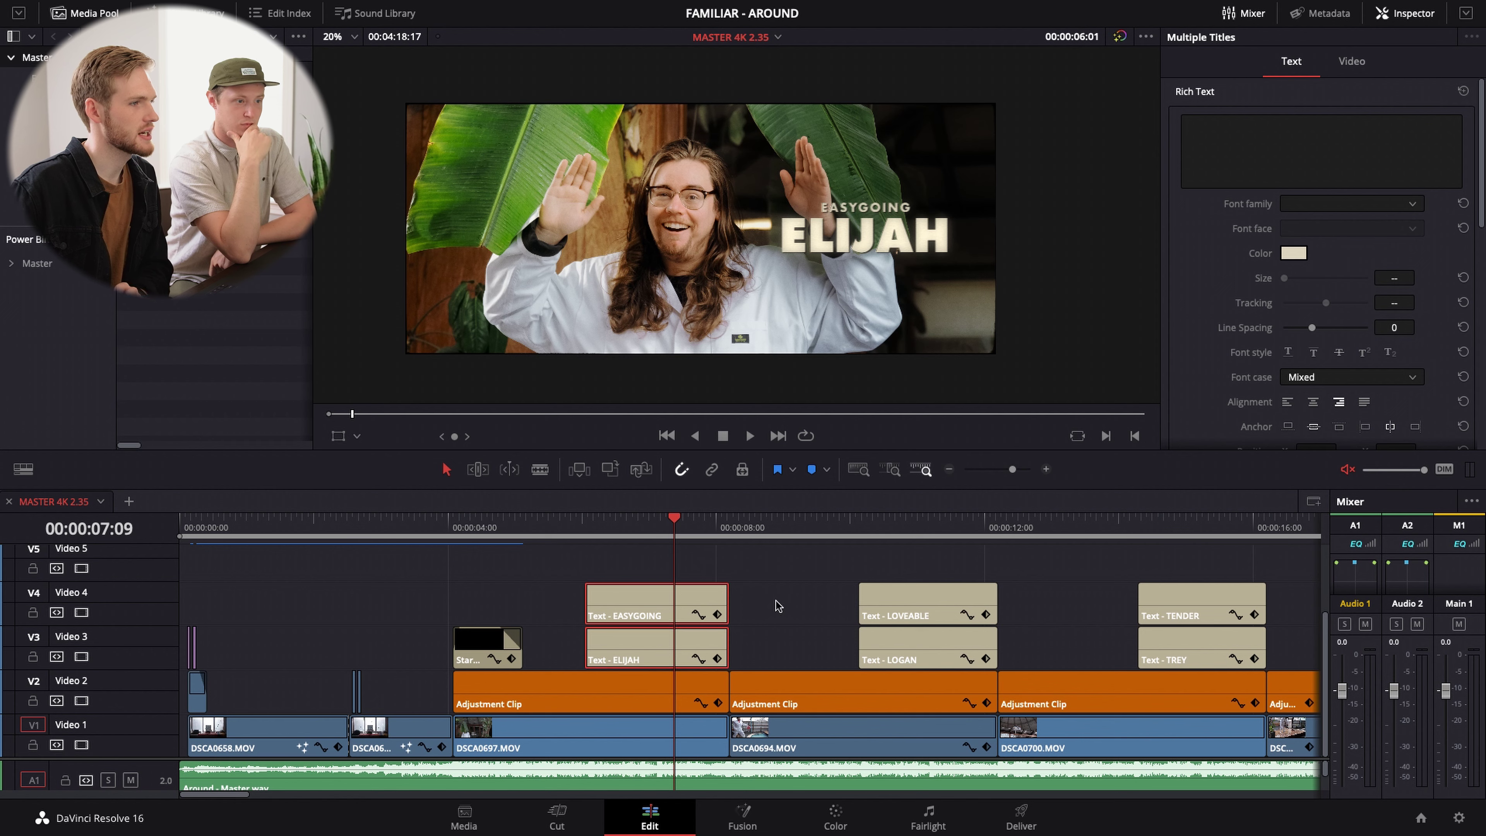
pyautogui.click(638, 608)
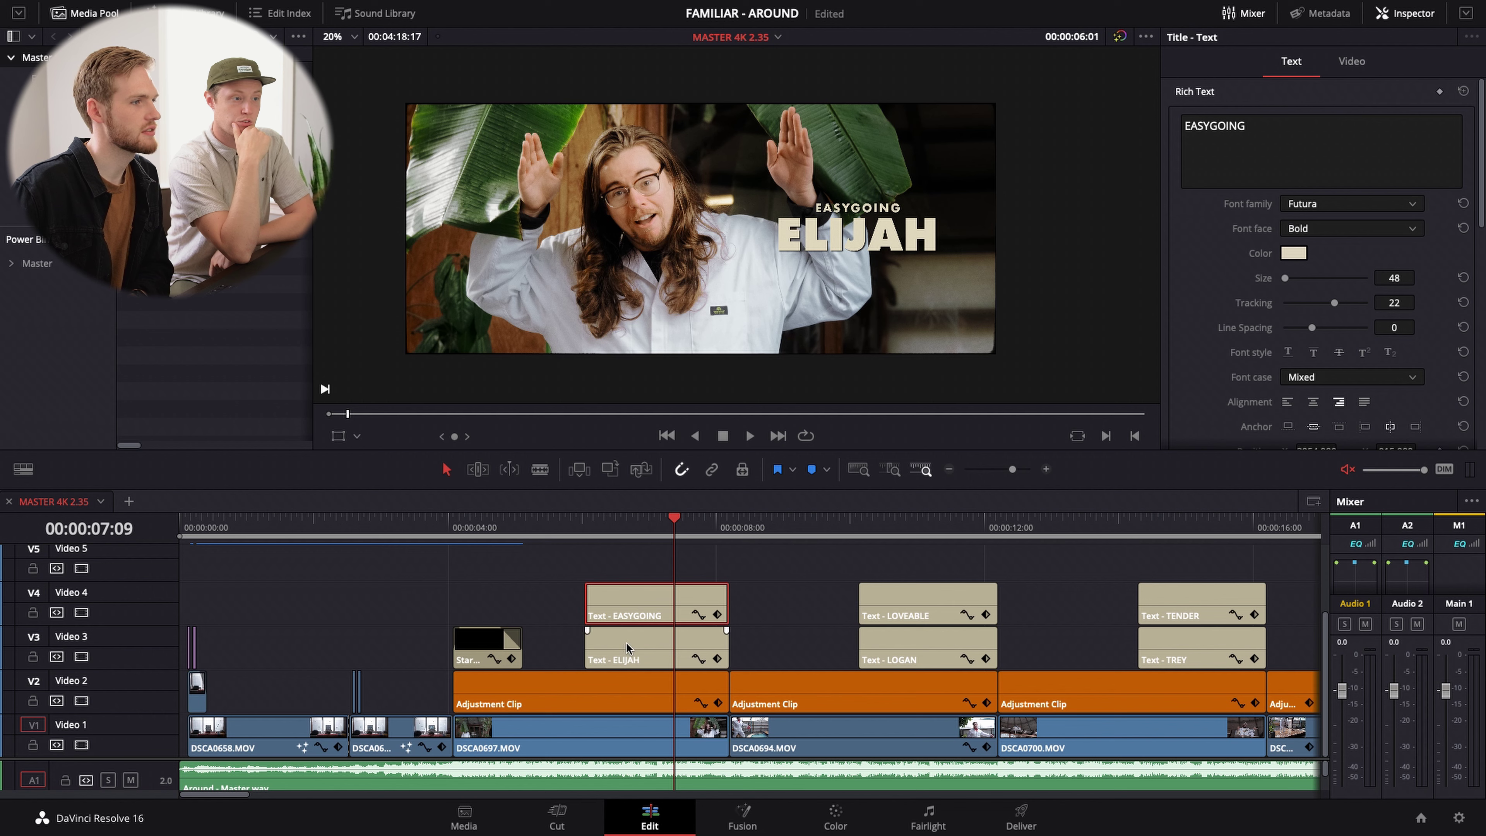
pyautogui.click(857, 234)
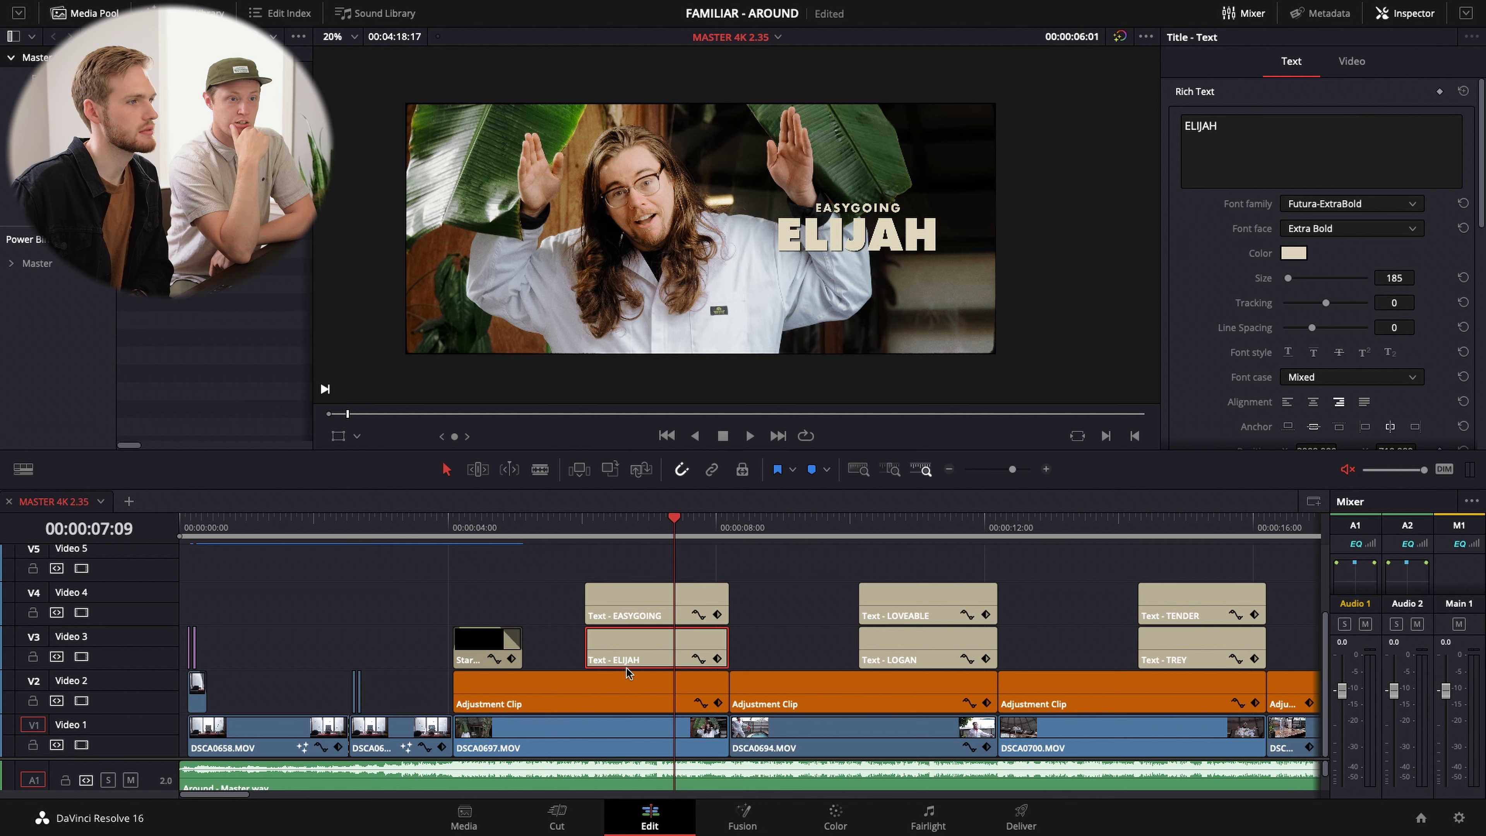
pyautogui.click(640, 619)
pyautogui.click(639, 648)
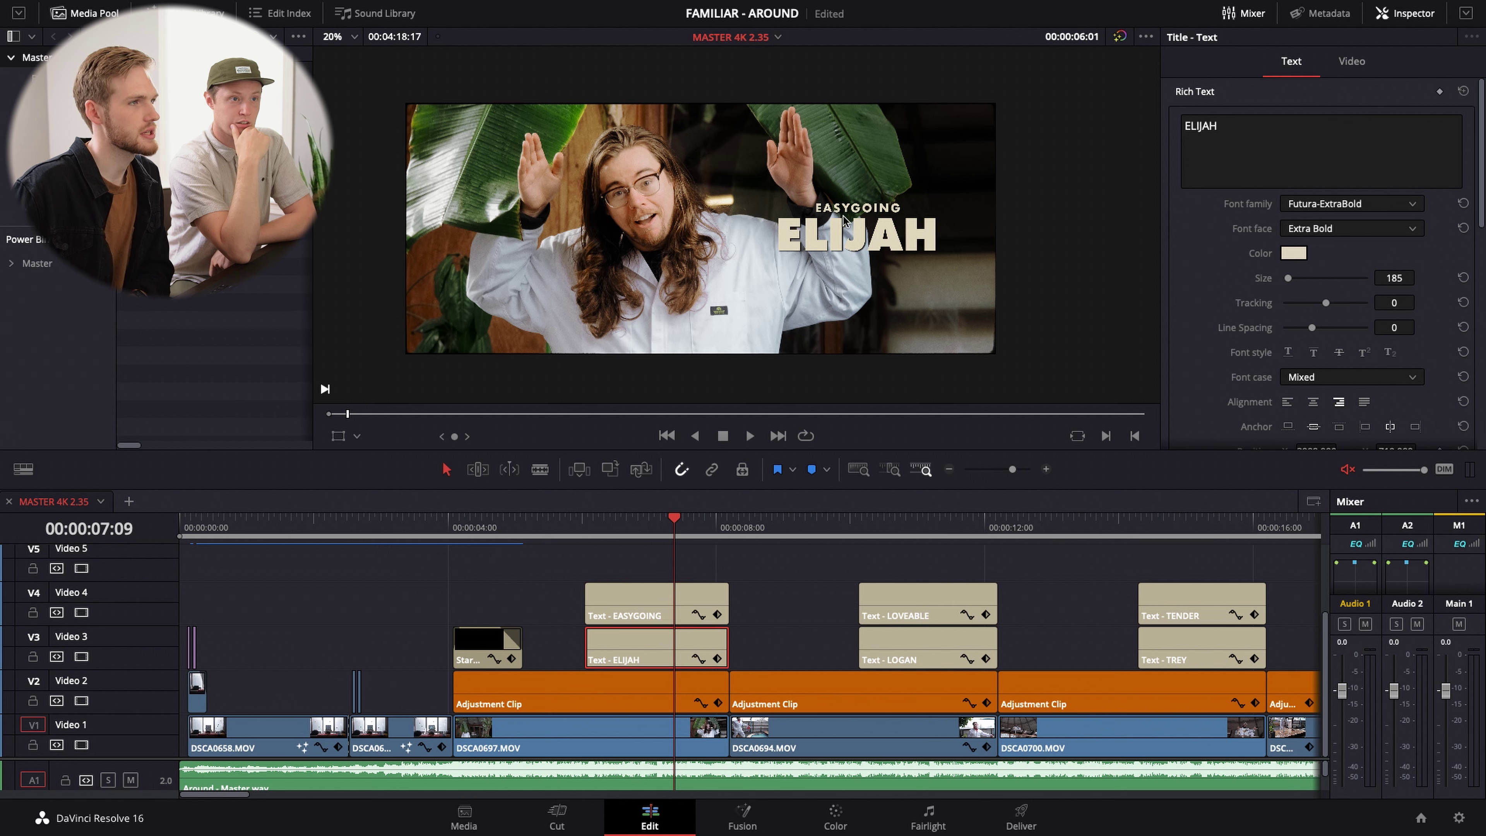
pyautogui.hotkey('ctrl', '-')
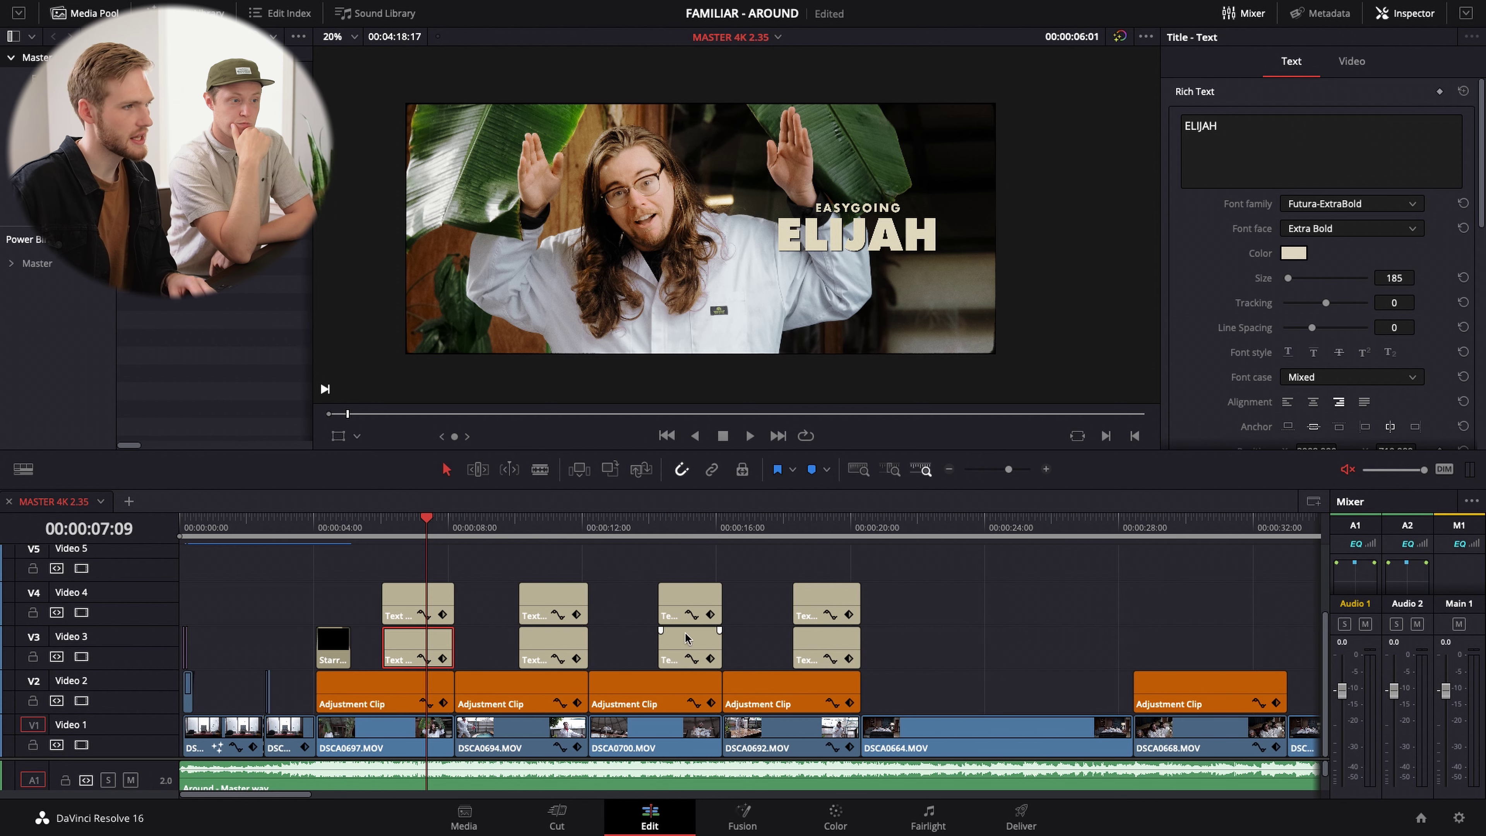
pyautogui.moveTo(902, 556); pyautogui.dragTo(418, 639)
pyautogui.rightClick(414, 599)
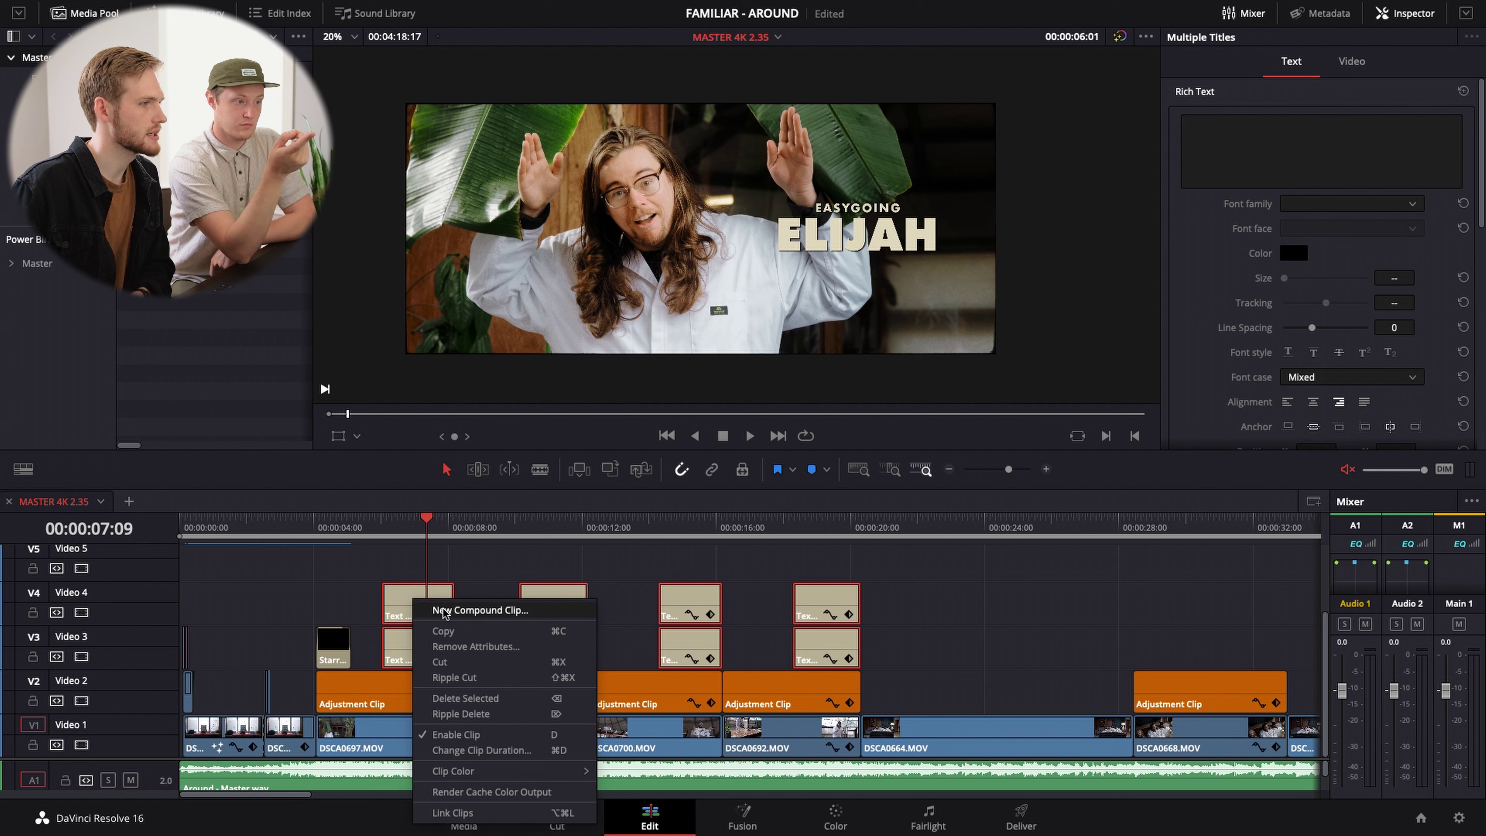
pyautogui.click(407, 565)
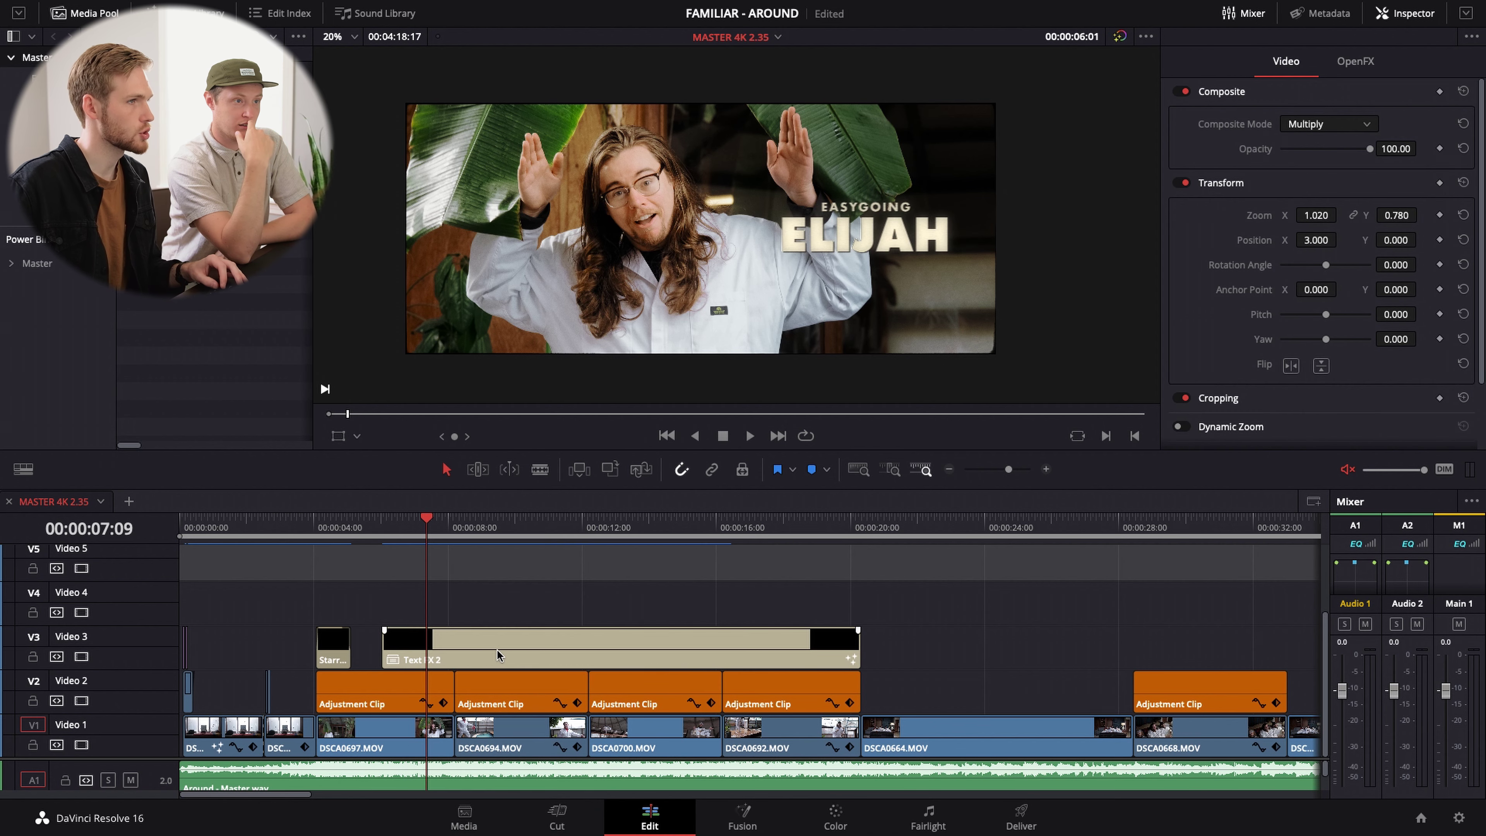
pyautogui.click(498, 655)
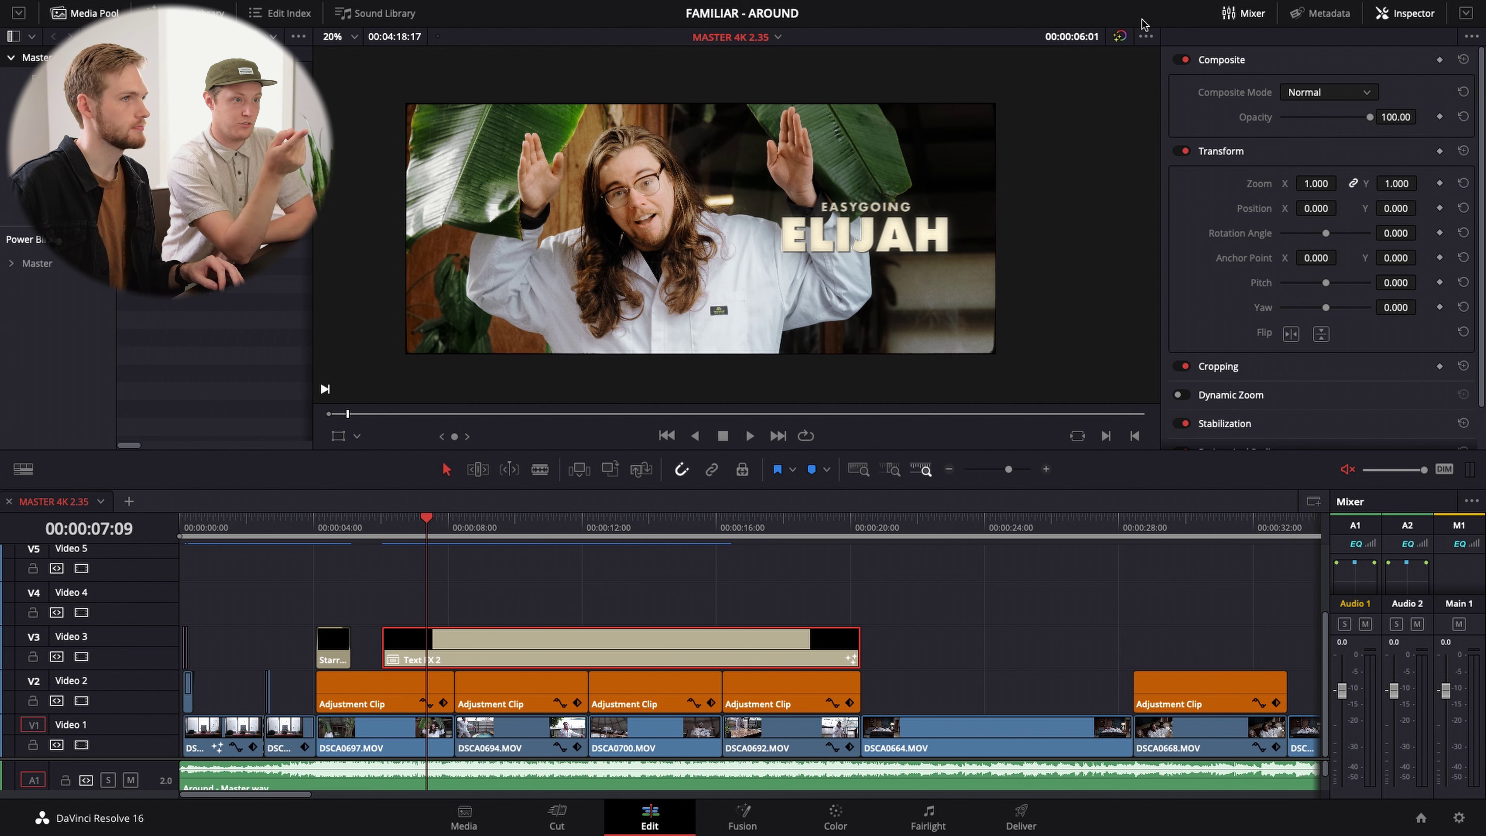
pyautogui.click(1119, 36)
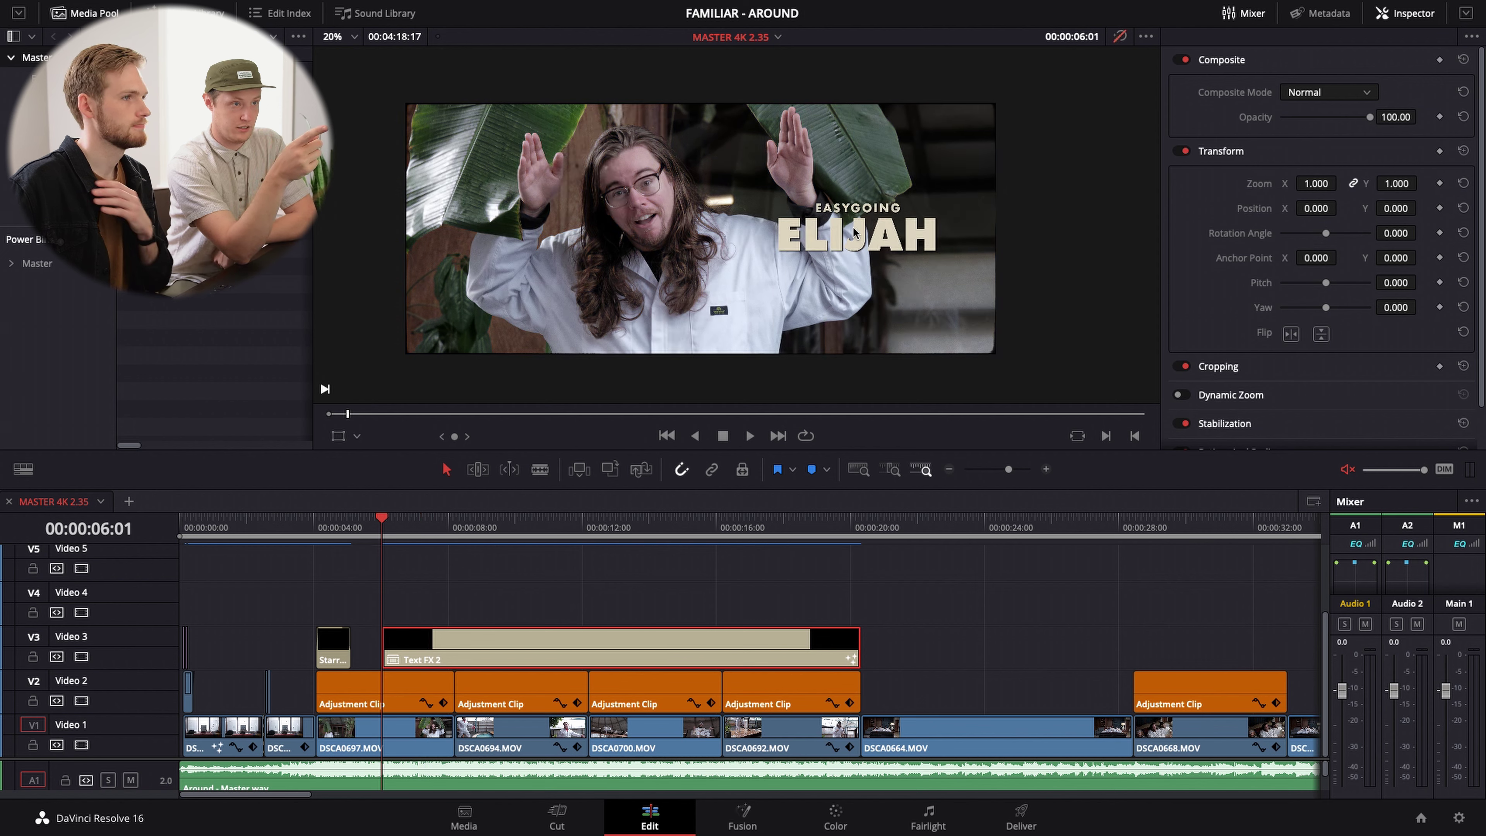
pyautogui.scroll(8, 882, 220)
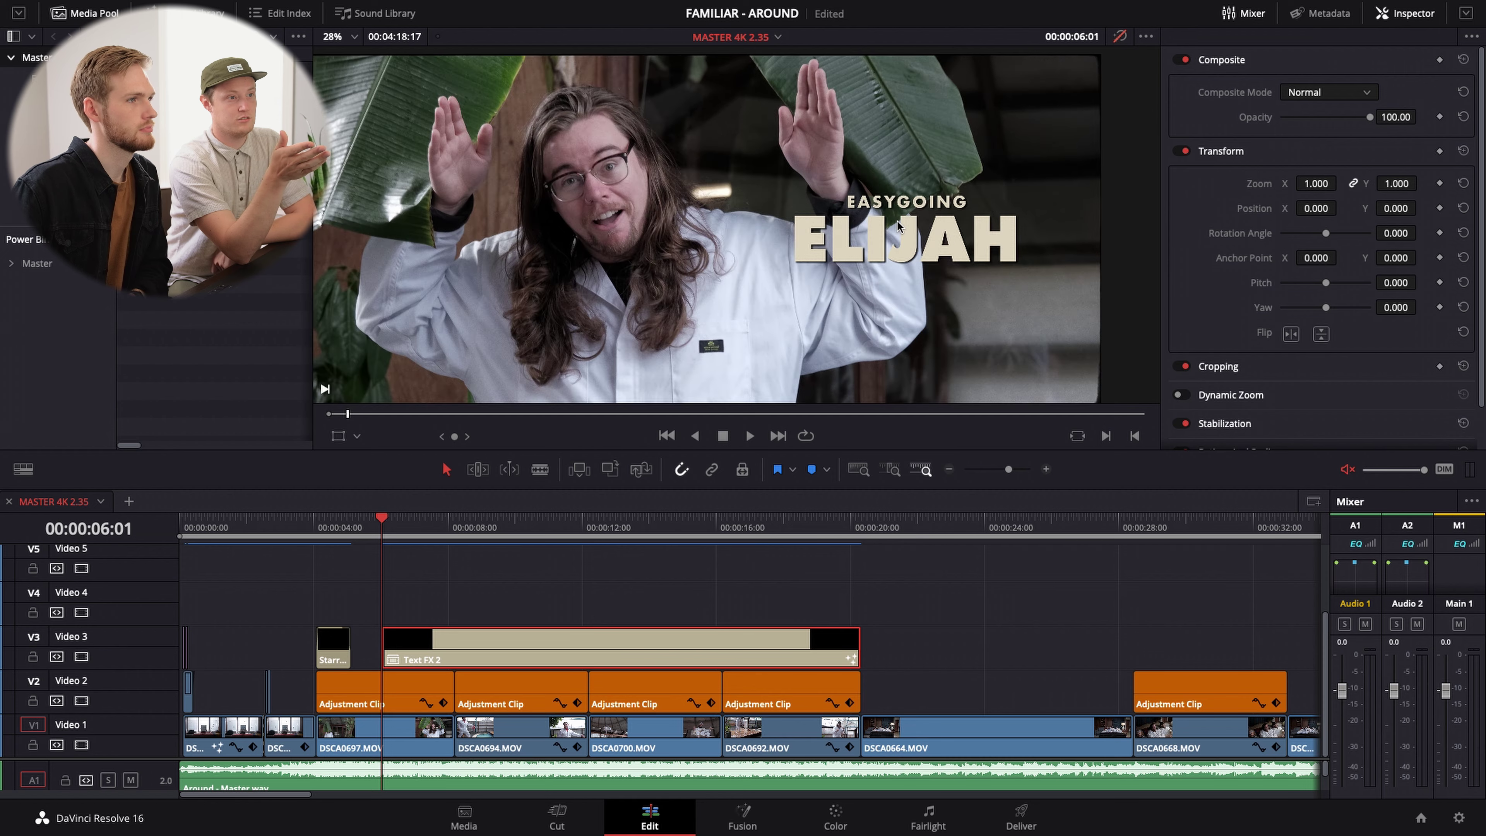
pyautogui.scroll(2, 793, 309)
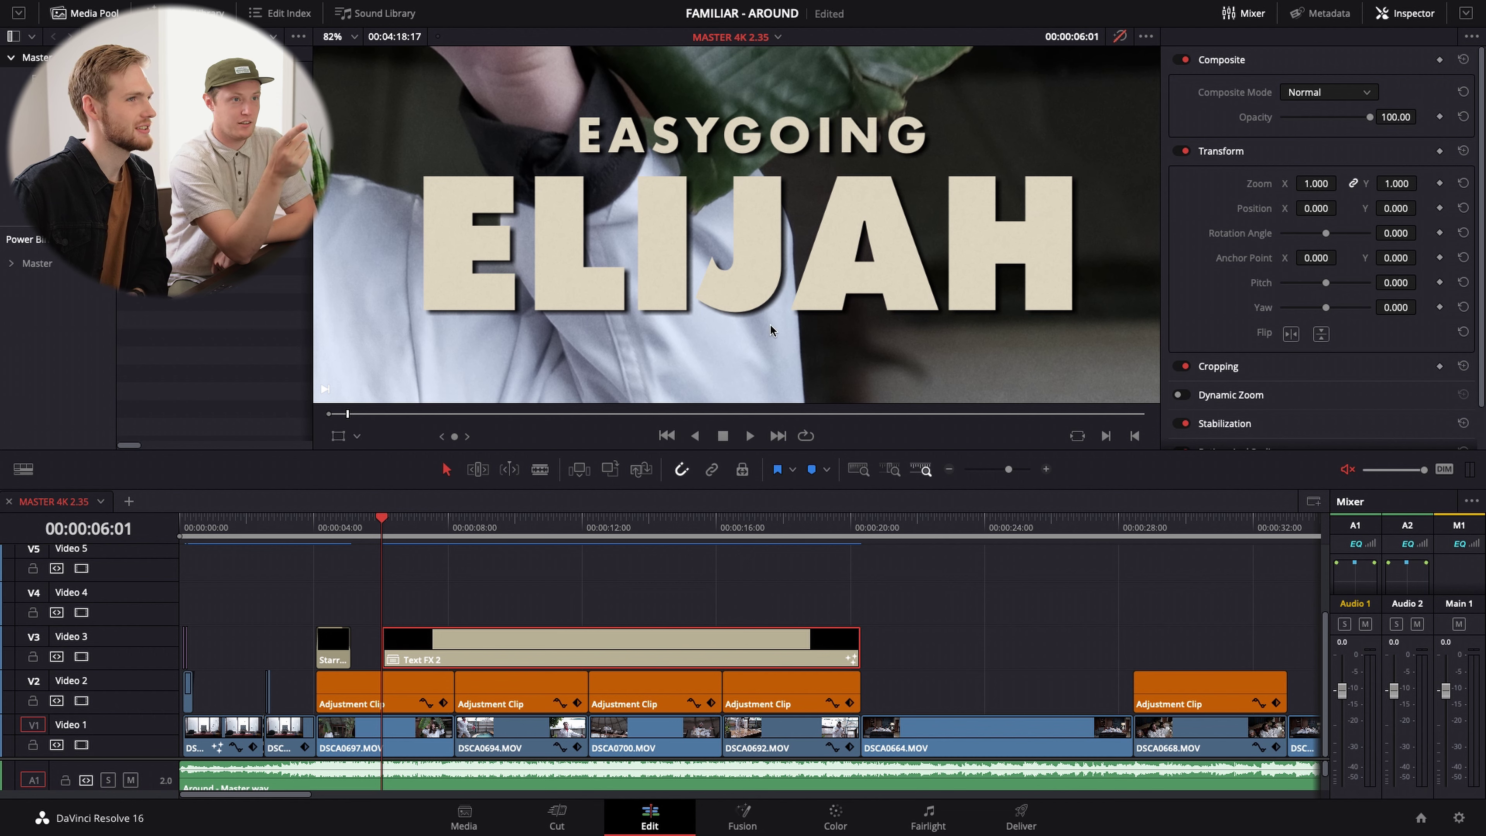
pyautogui.click(1119, 38)
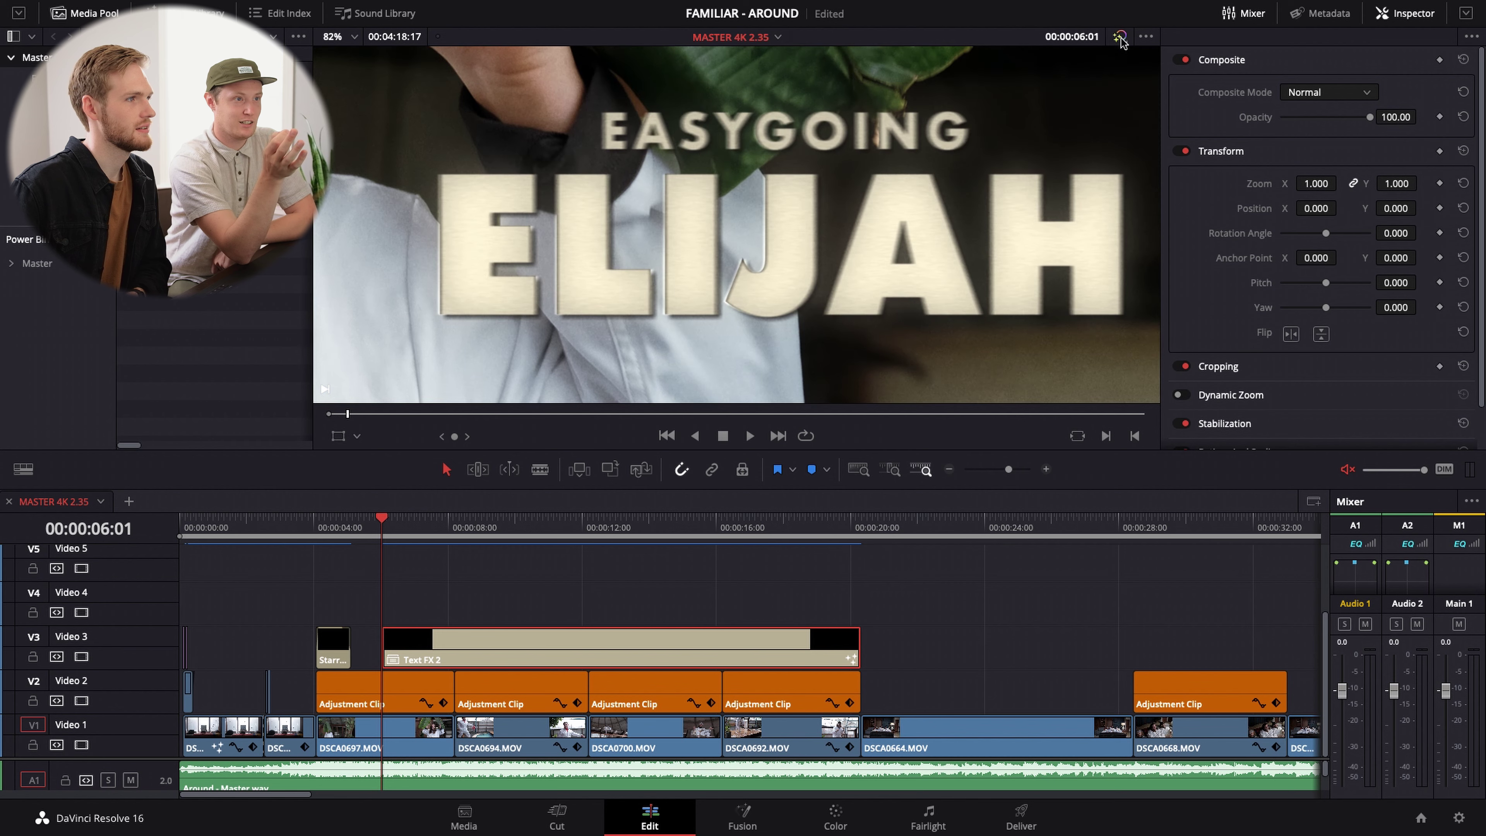
pyautogui.click(1119, 37)
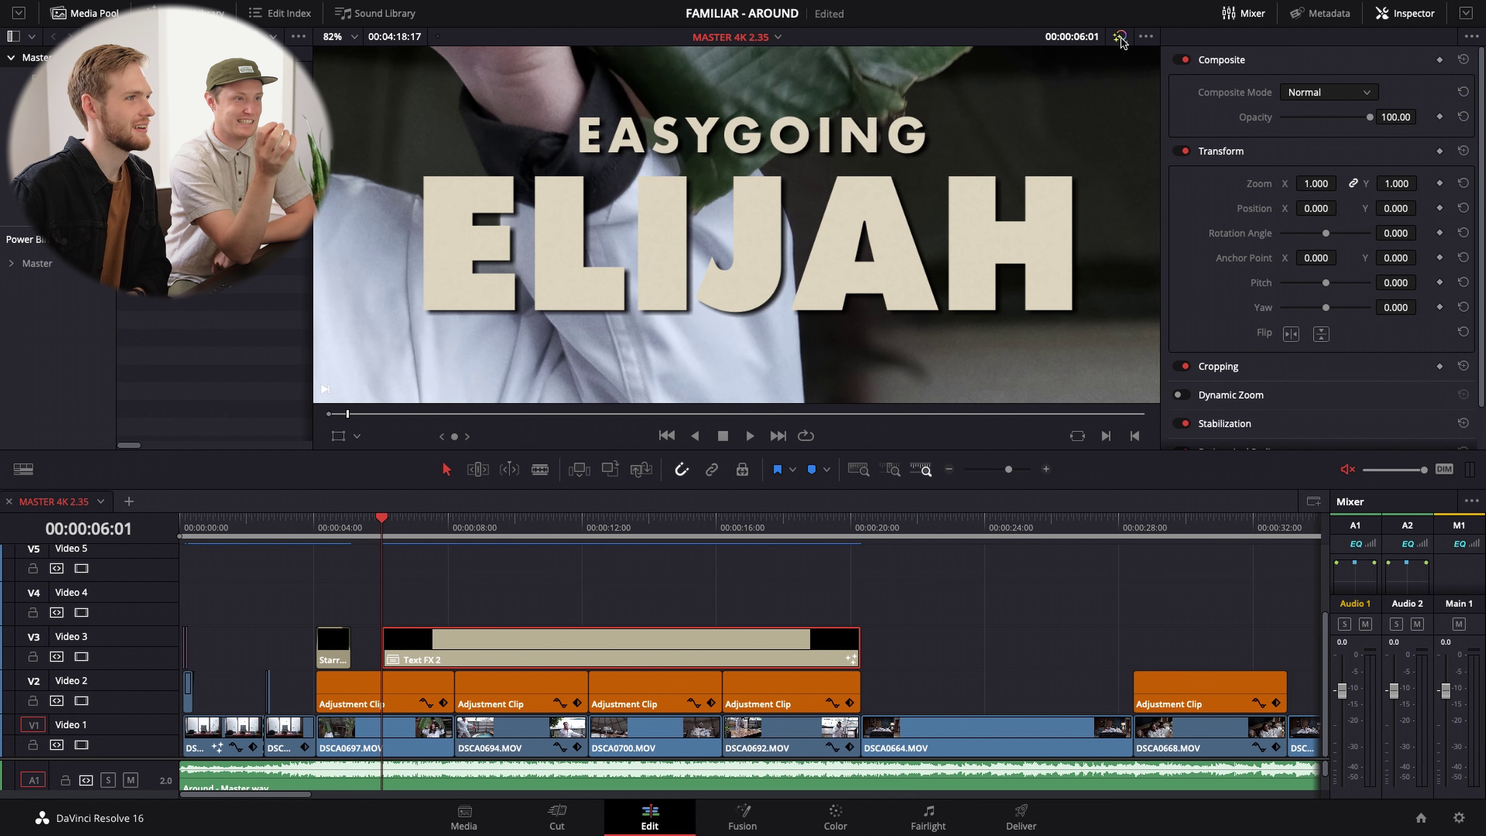
pyautogui.click(1119, 37)
pyautogui.click(1120, 38)
pyautogui.click(1120, 38)
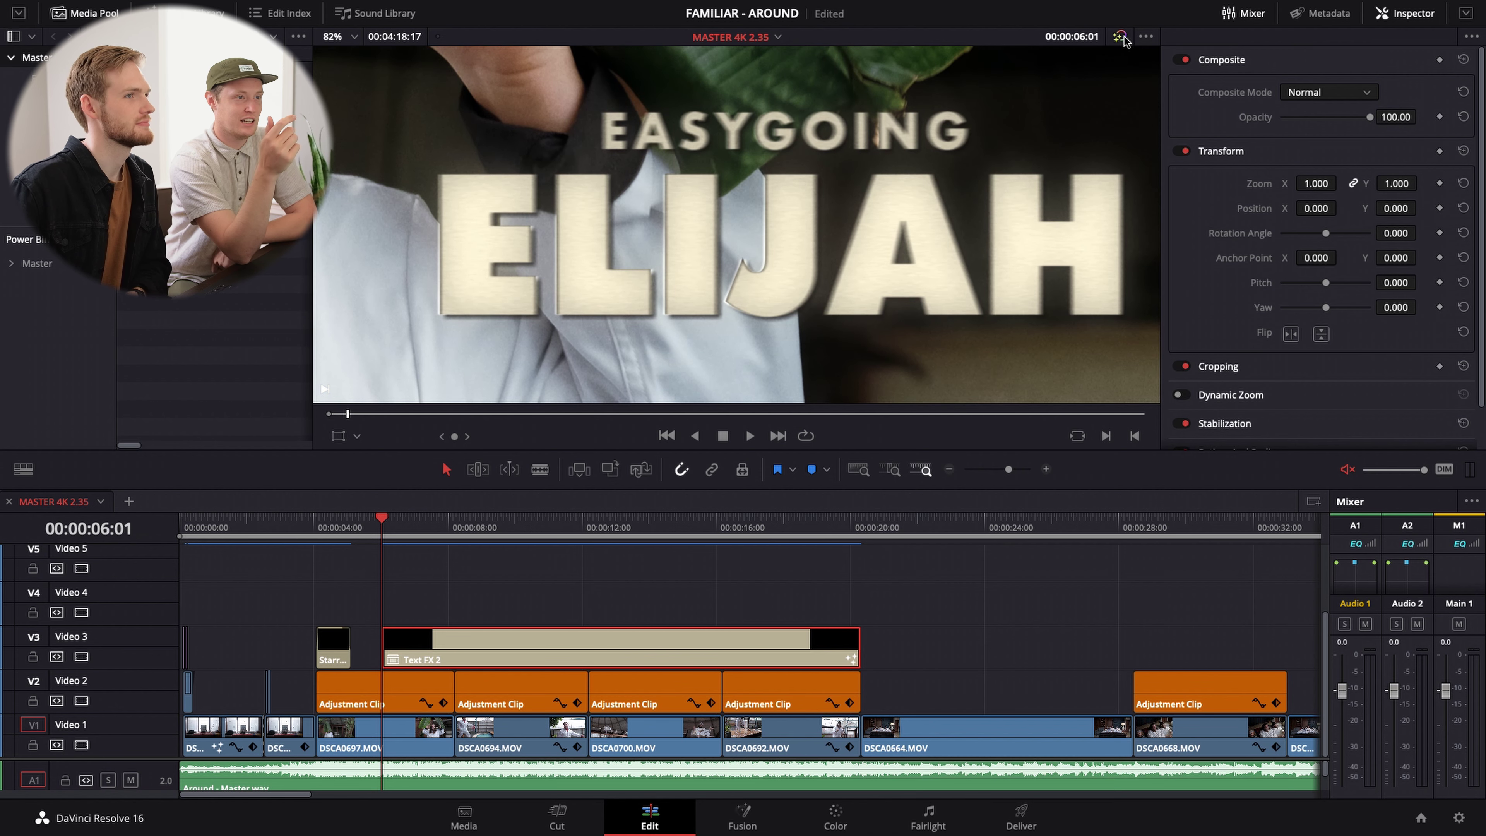
pyautogui.scroll(-5, 781, 294)
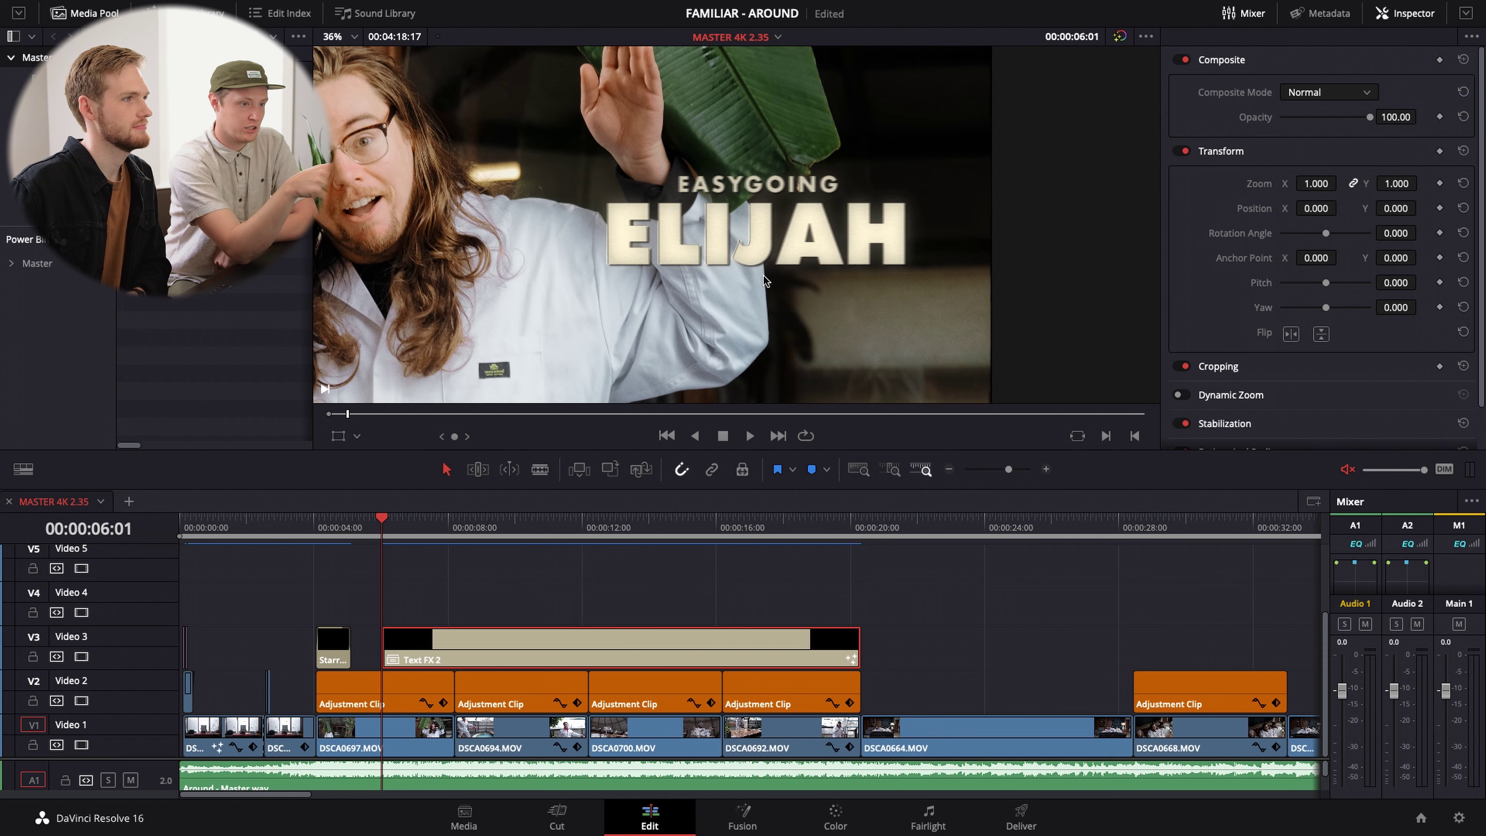
pyautogui.scroll(-2, 764, 275)
pyautogui.scroll(2, 913, 282)
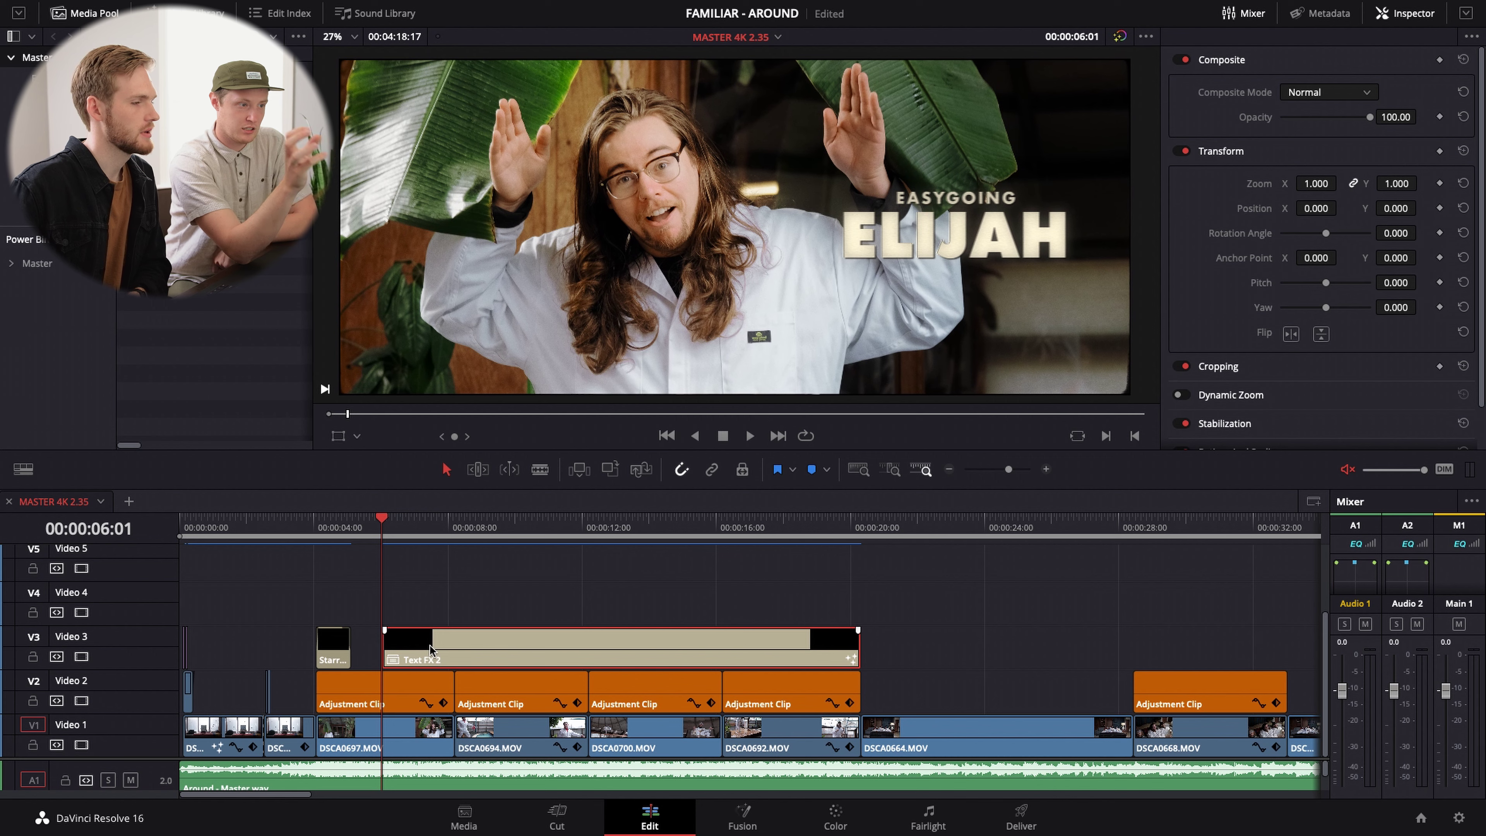
pyautogui.rightClick(418, 647)
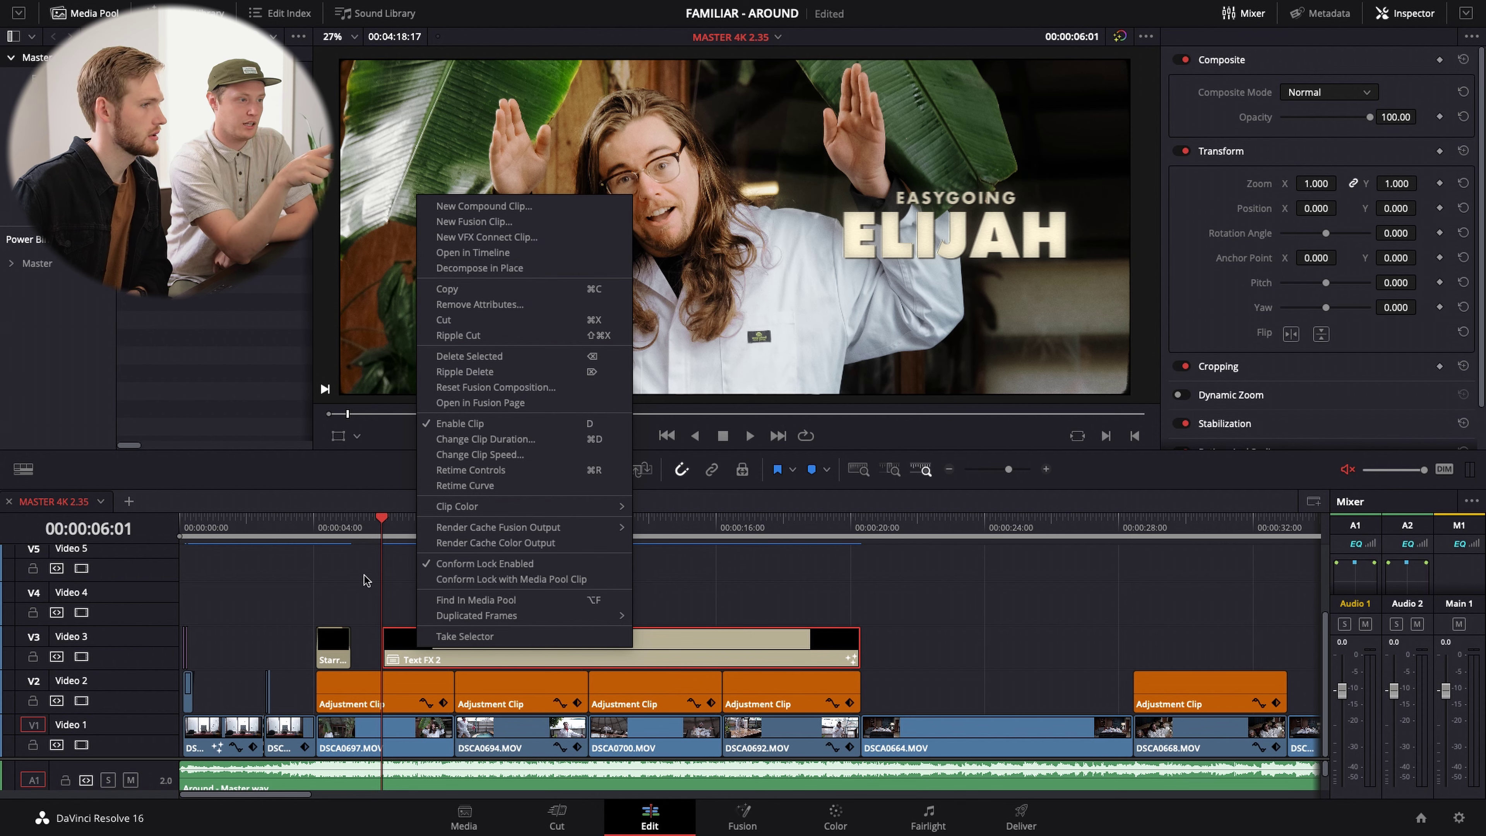
pyautogui.click(380, 569)
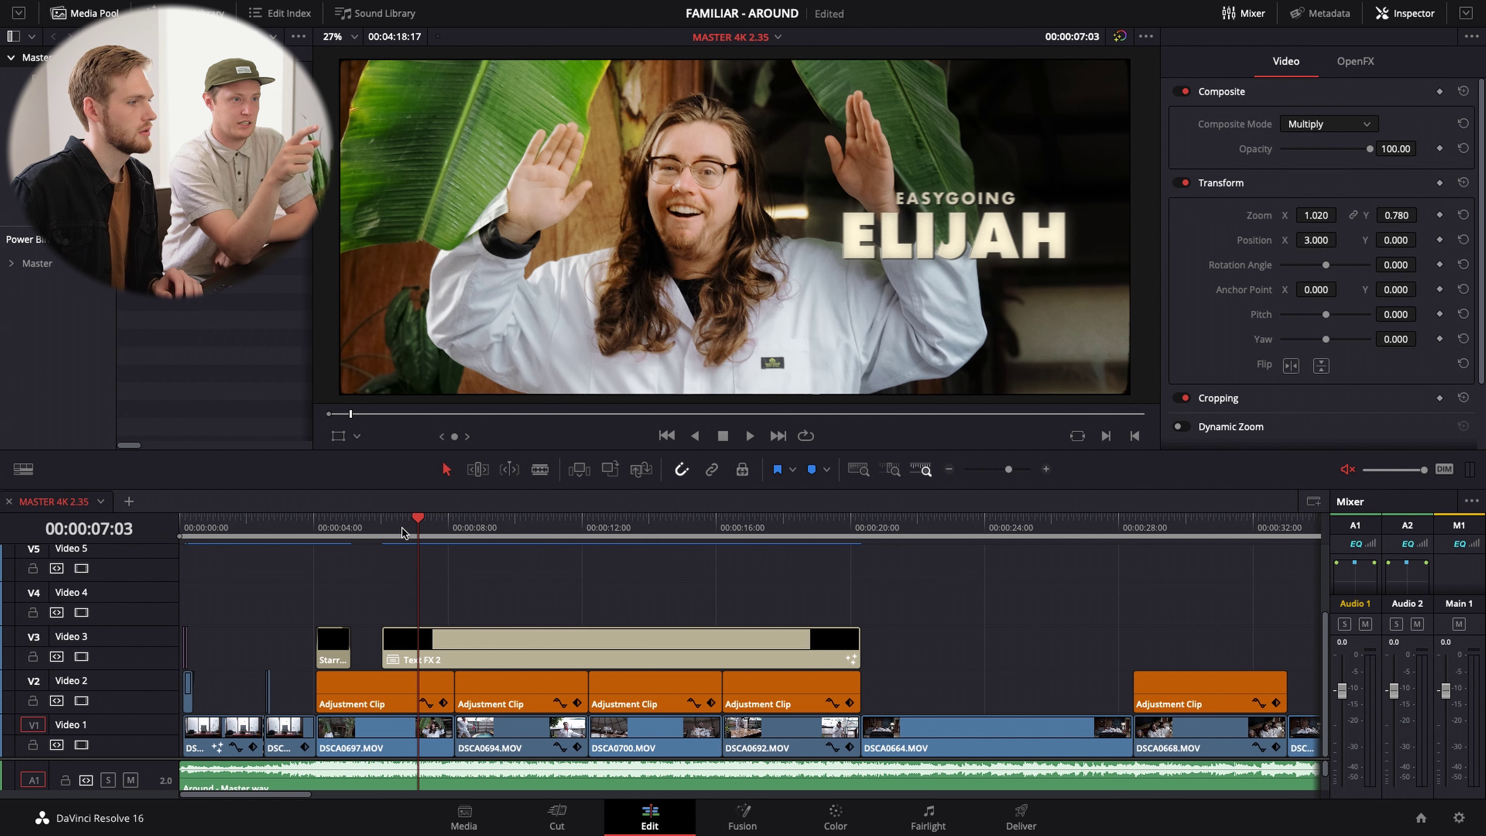
pyautogui.press('space')
pyautogui.press('Up')
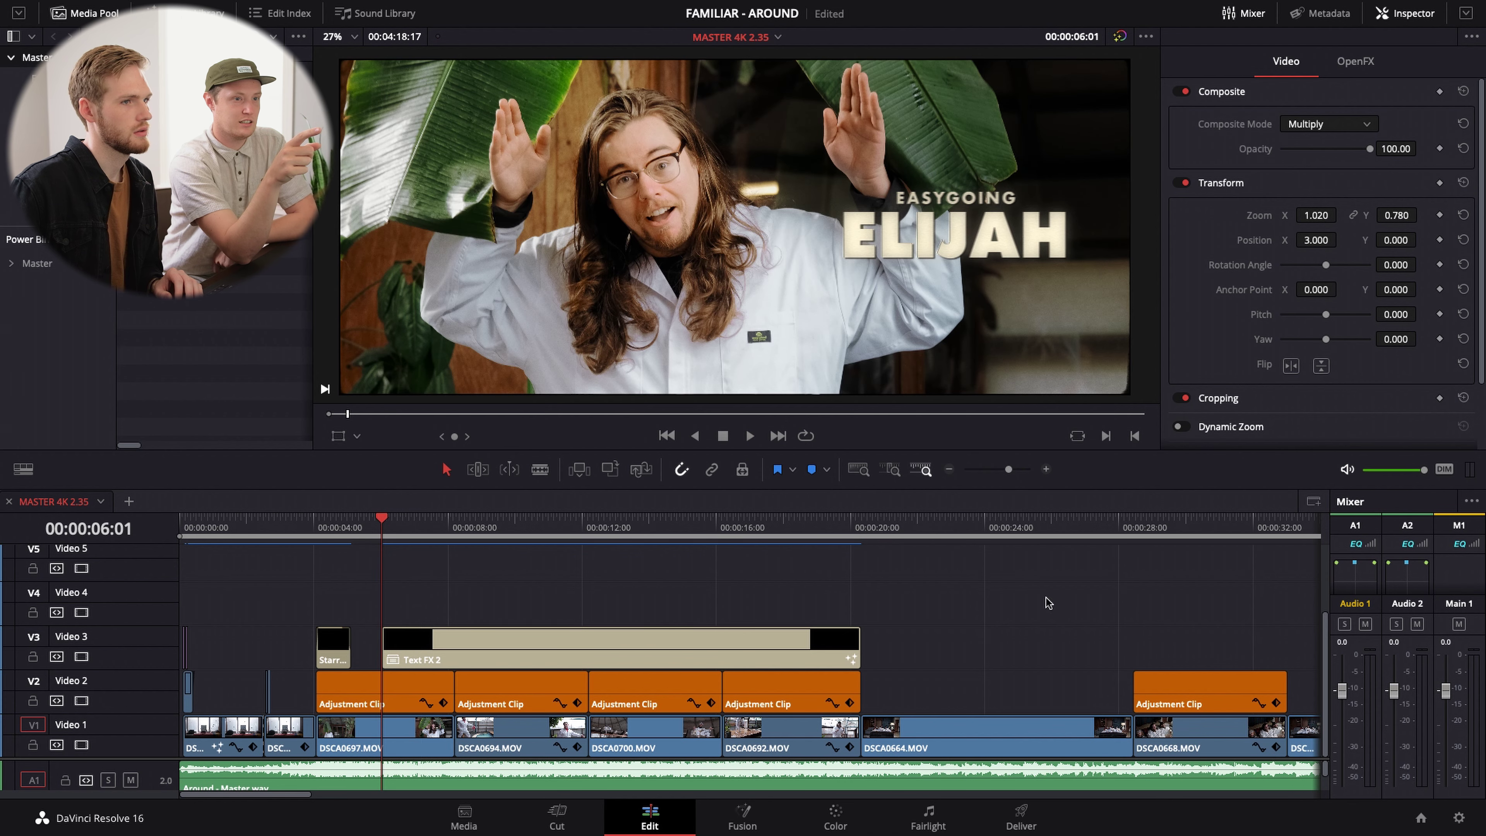
pyautogui.press('space')
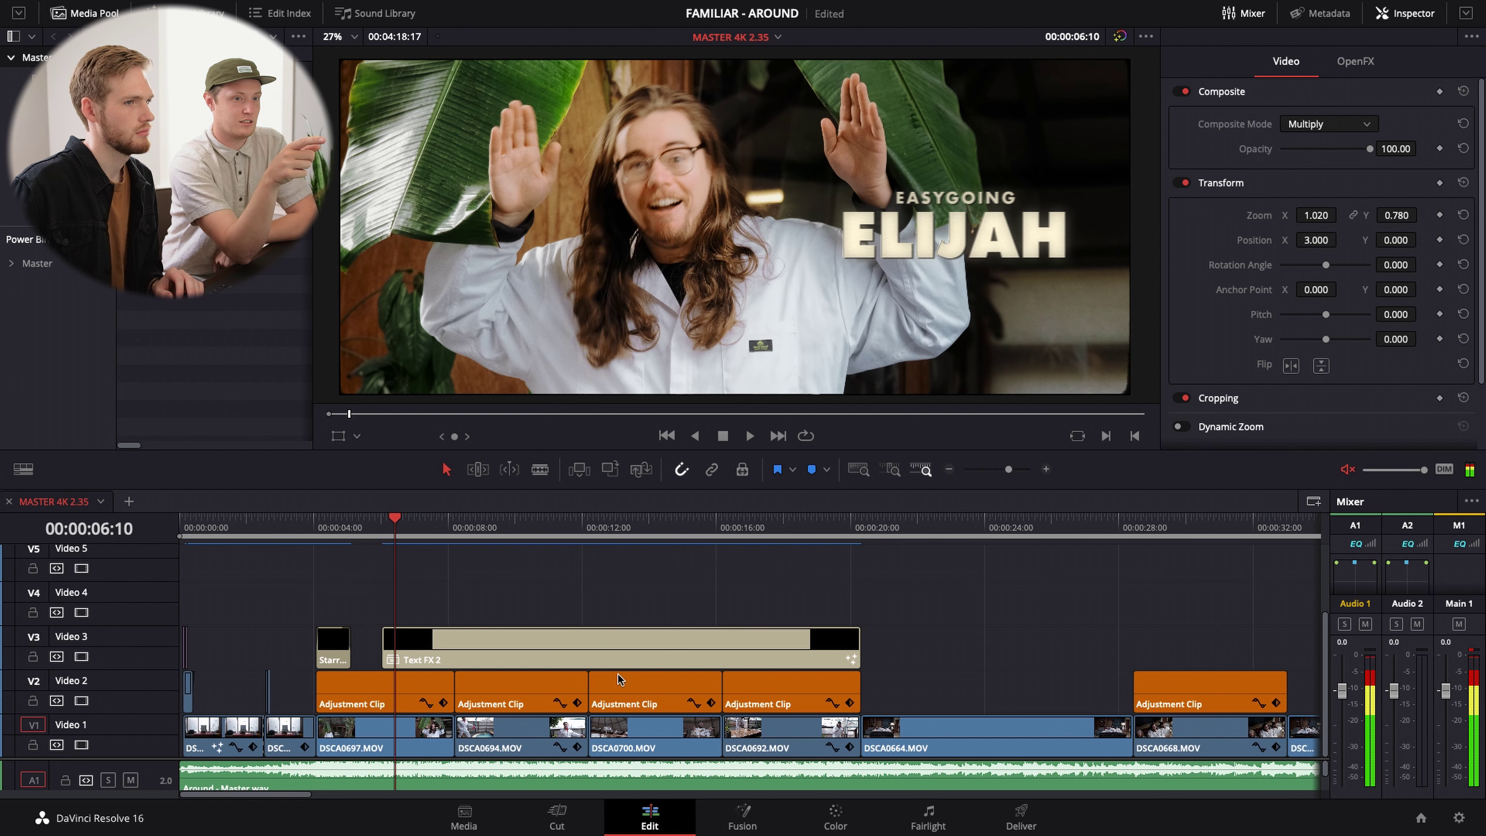
pyautogui.press('Up')
pyautogui.press('space')
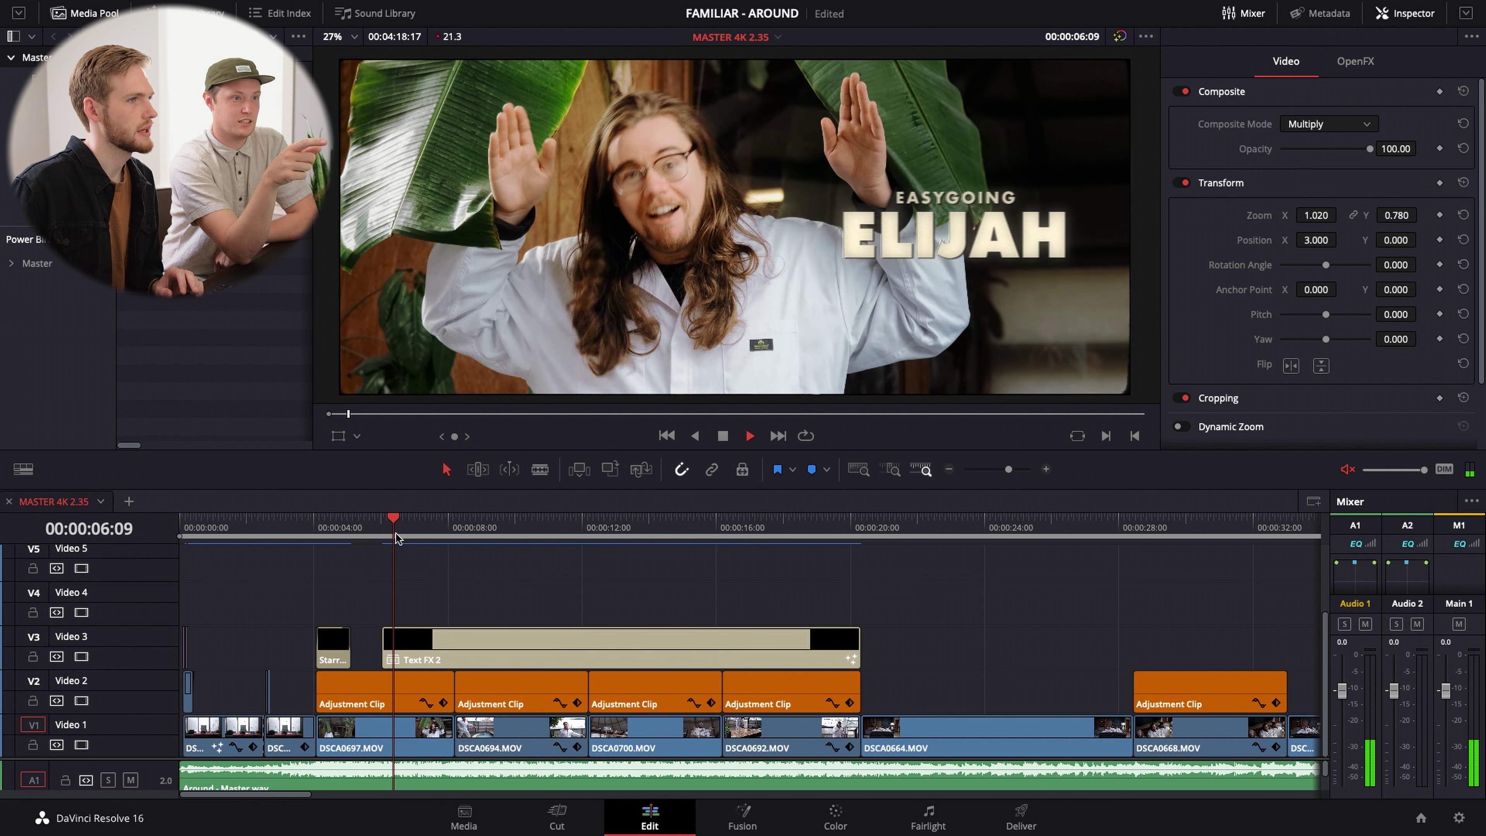
pyautogui.click(386, 525)
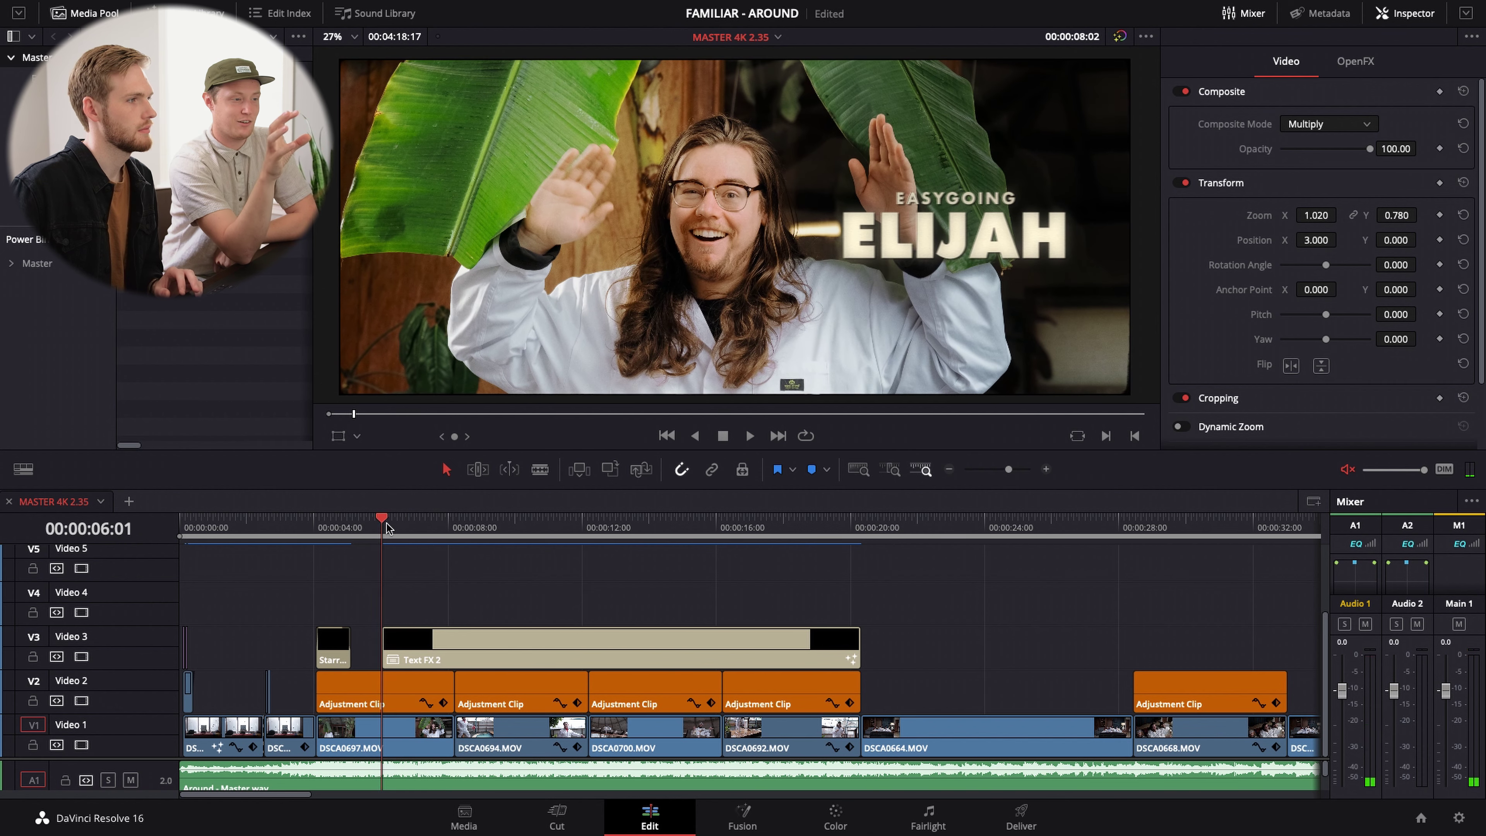
pyautogui.scroll(5, 978, 292)
pyautogui.press('Down')
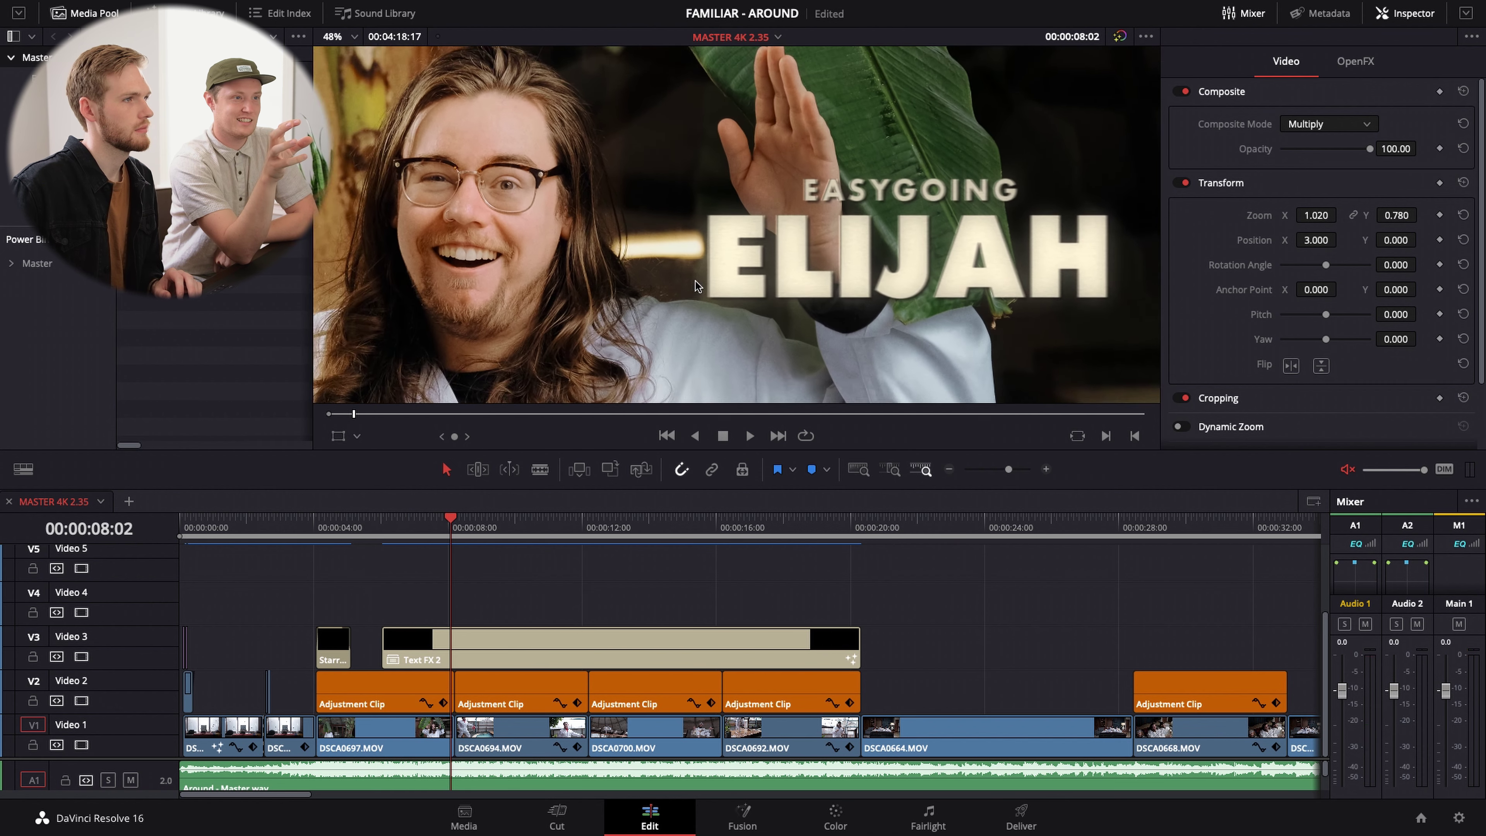
pyautogui.click(390, 533)
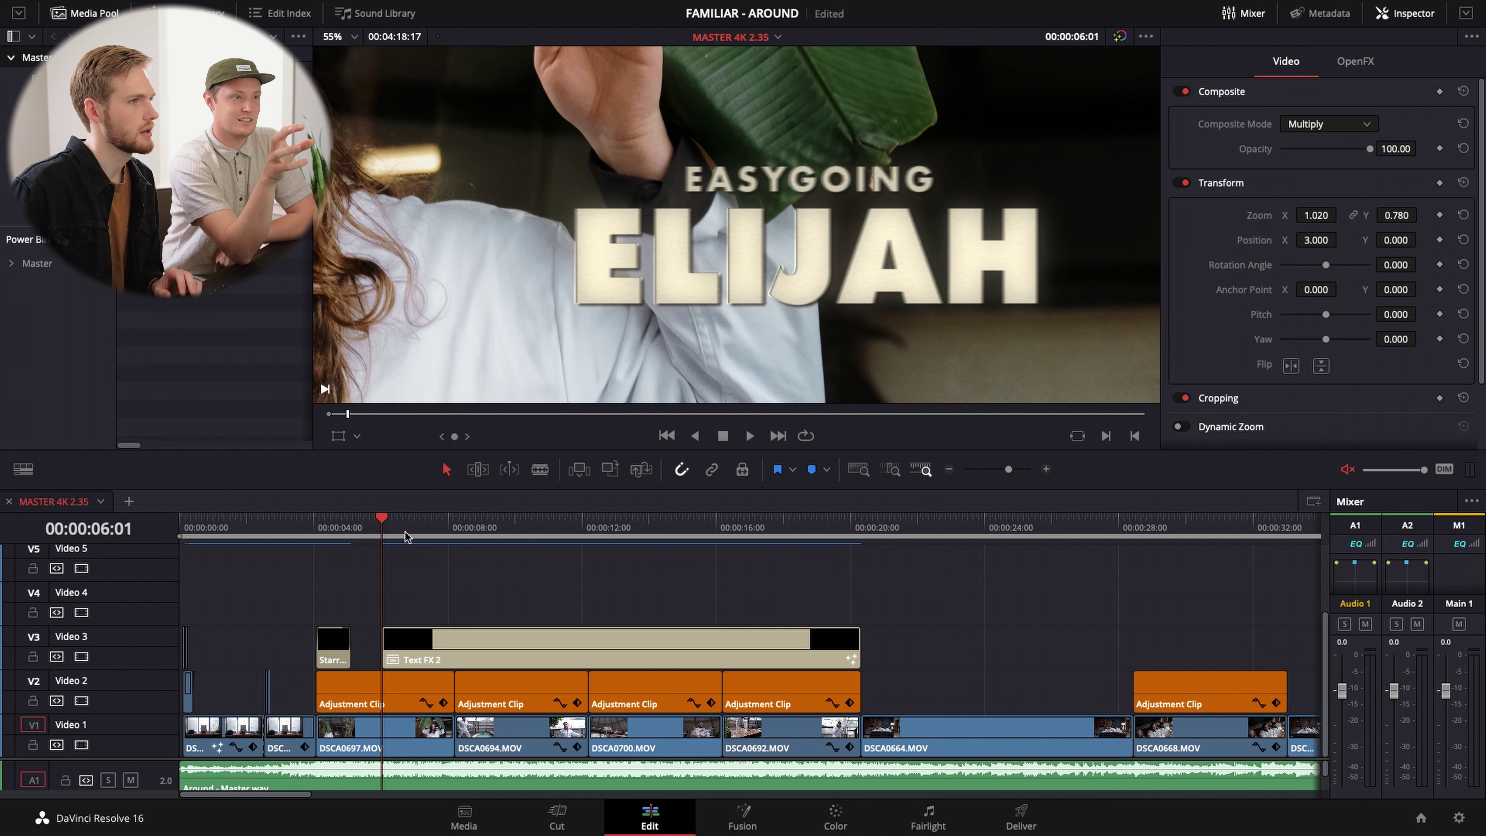
pyautogui.press('space')
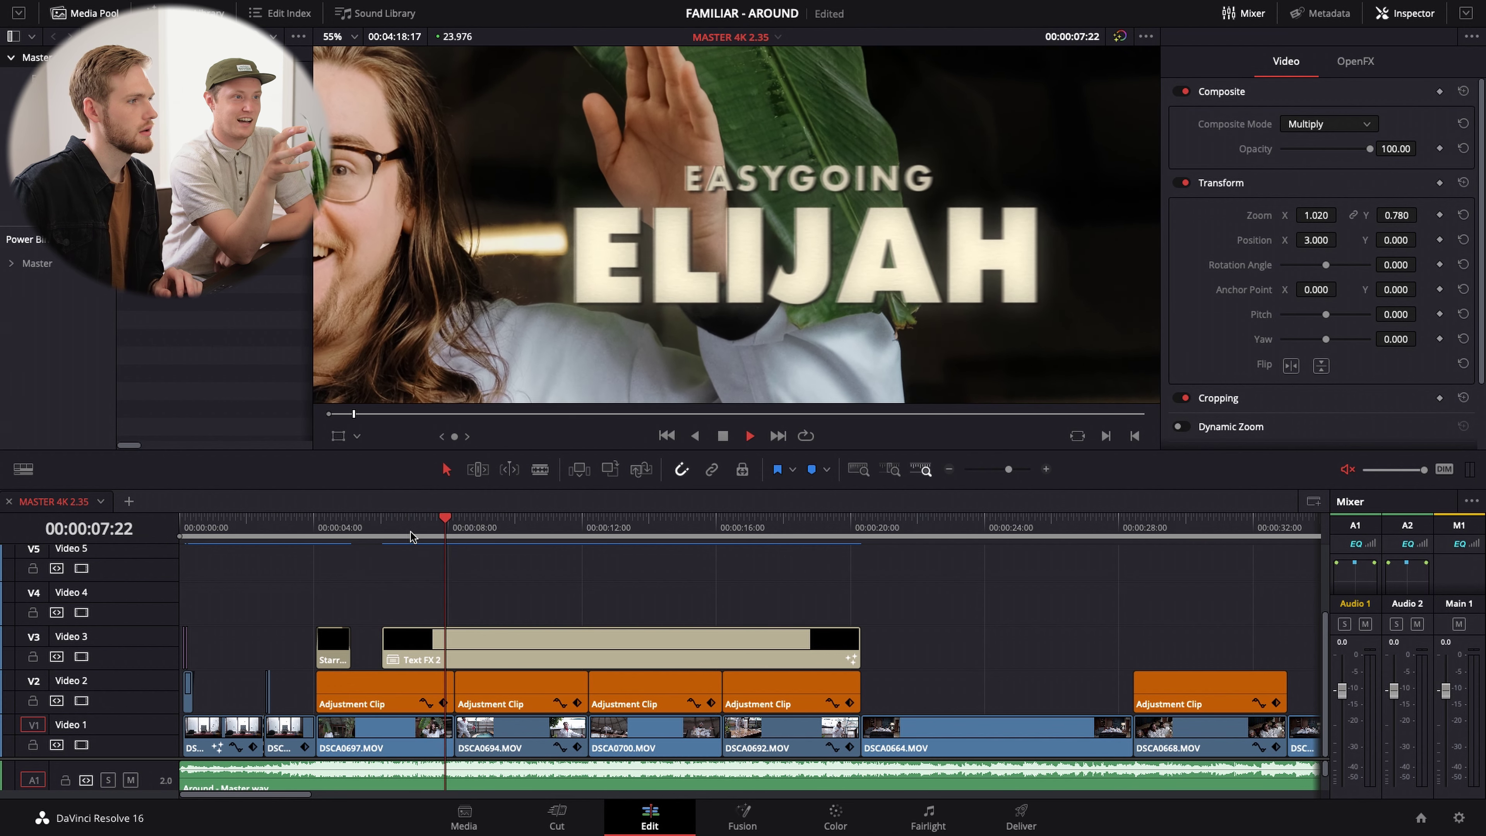
pyautogui.click(403, 533)
pyautogui.press('space')
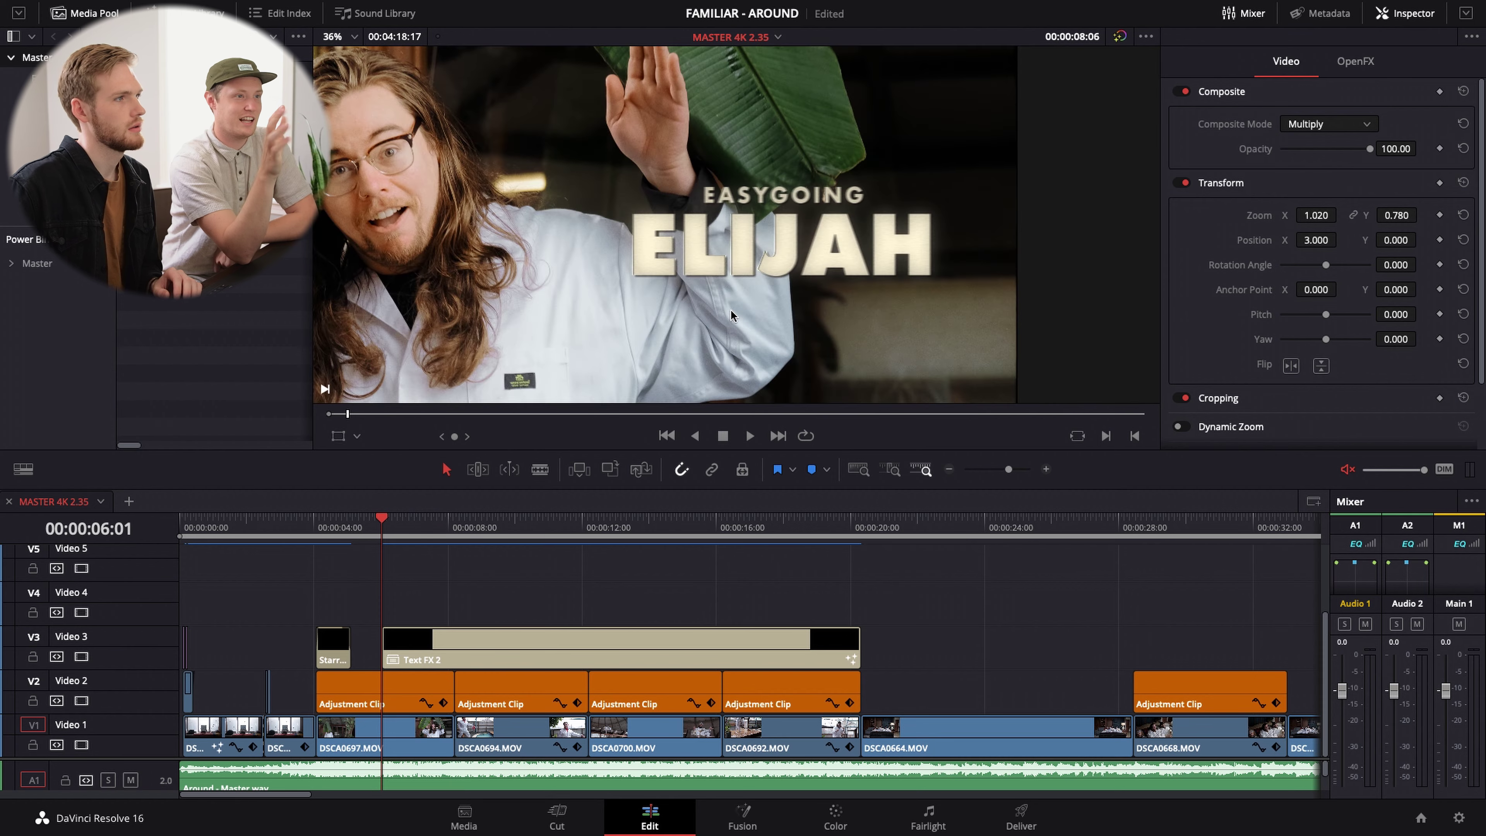
pyautogui.scroll(-5, 730, 309)
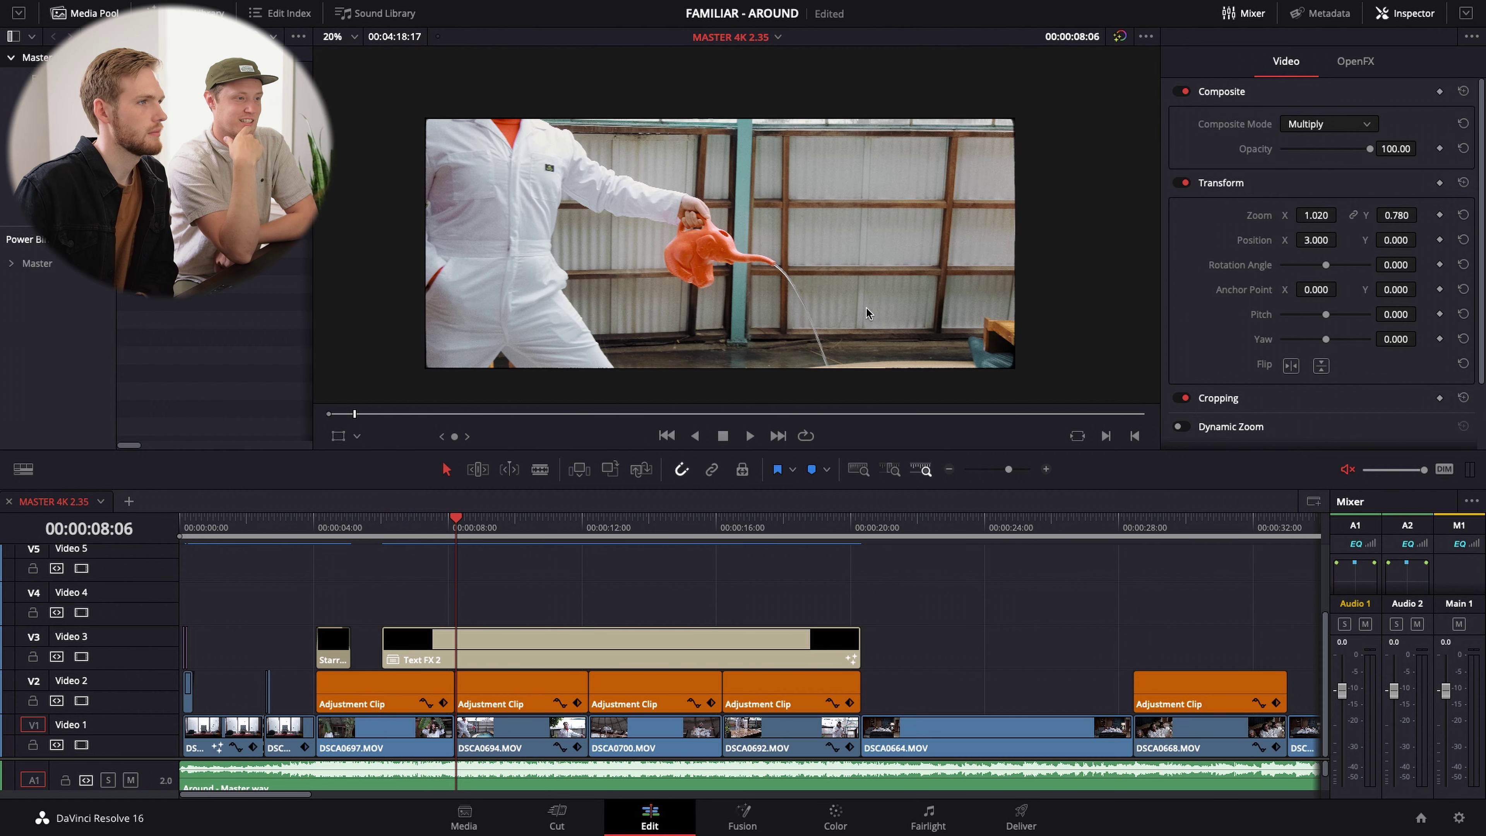
pyautogui.click(389, 532)
pyautogui.click(450, 654)
# - Open the Text FX 2 clip in the Fusion page with the viewer at 100%
pyautogui.rightClick(451, 654)
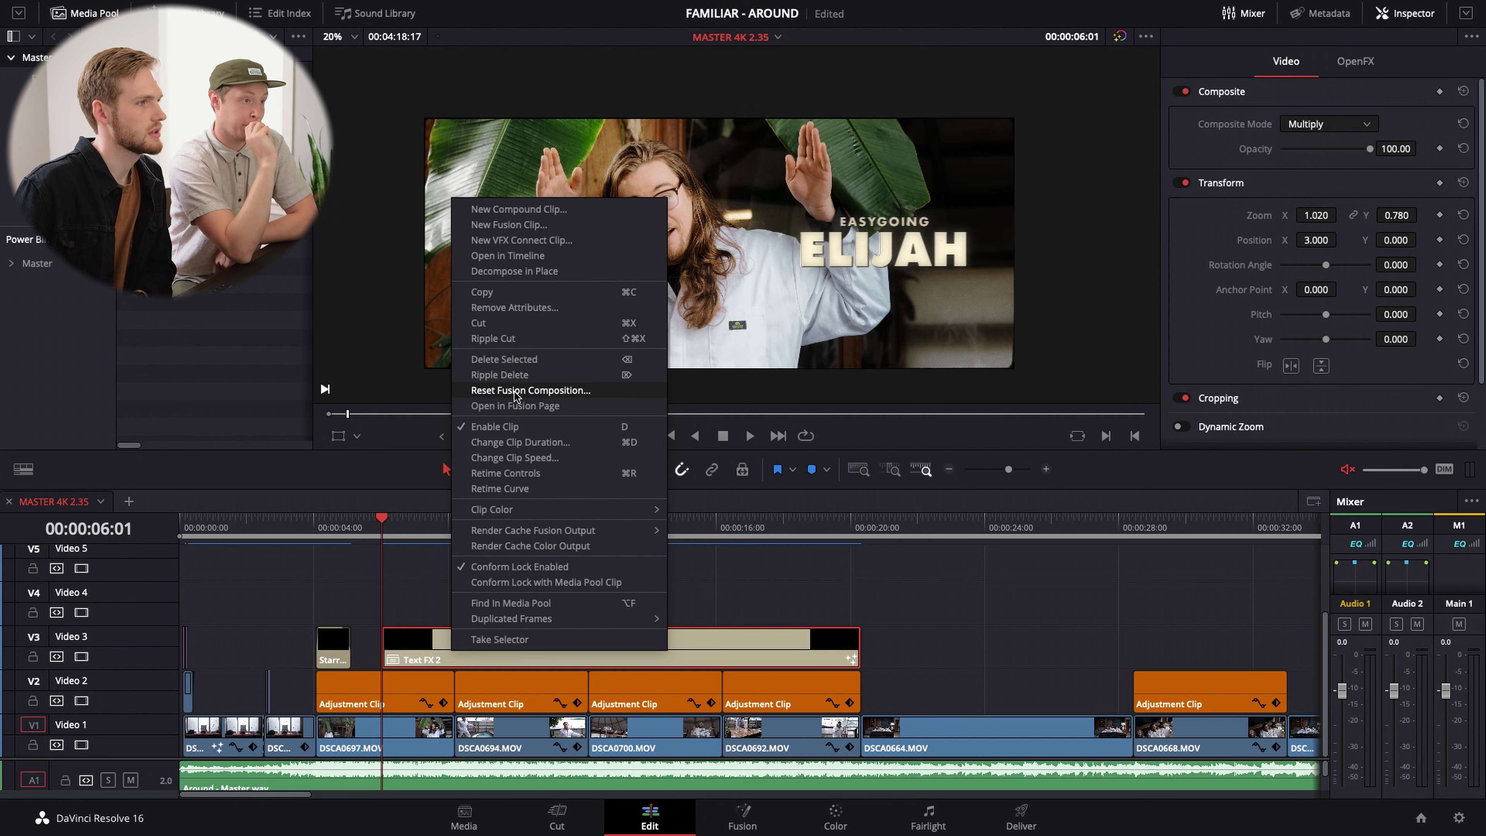
pyautogui.click(515, 405)
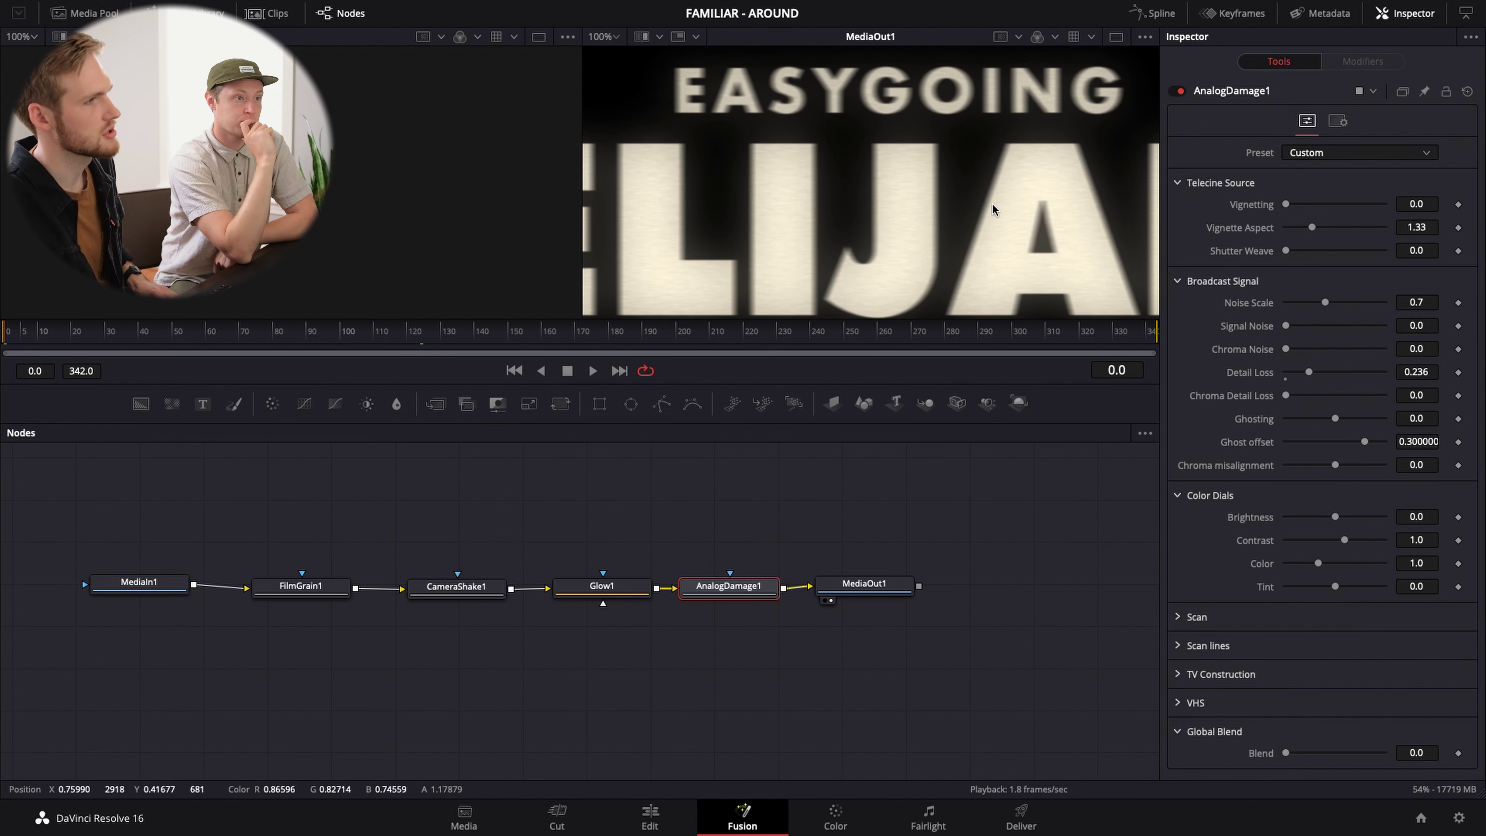
pyautogui.click(614, 38)
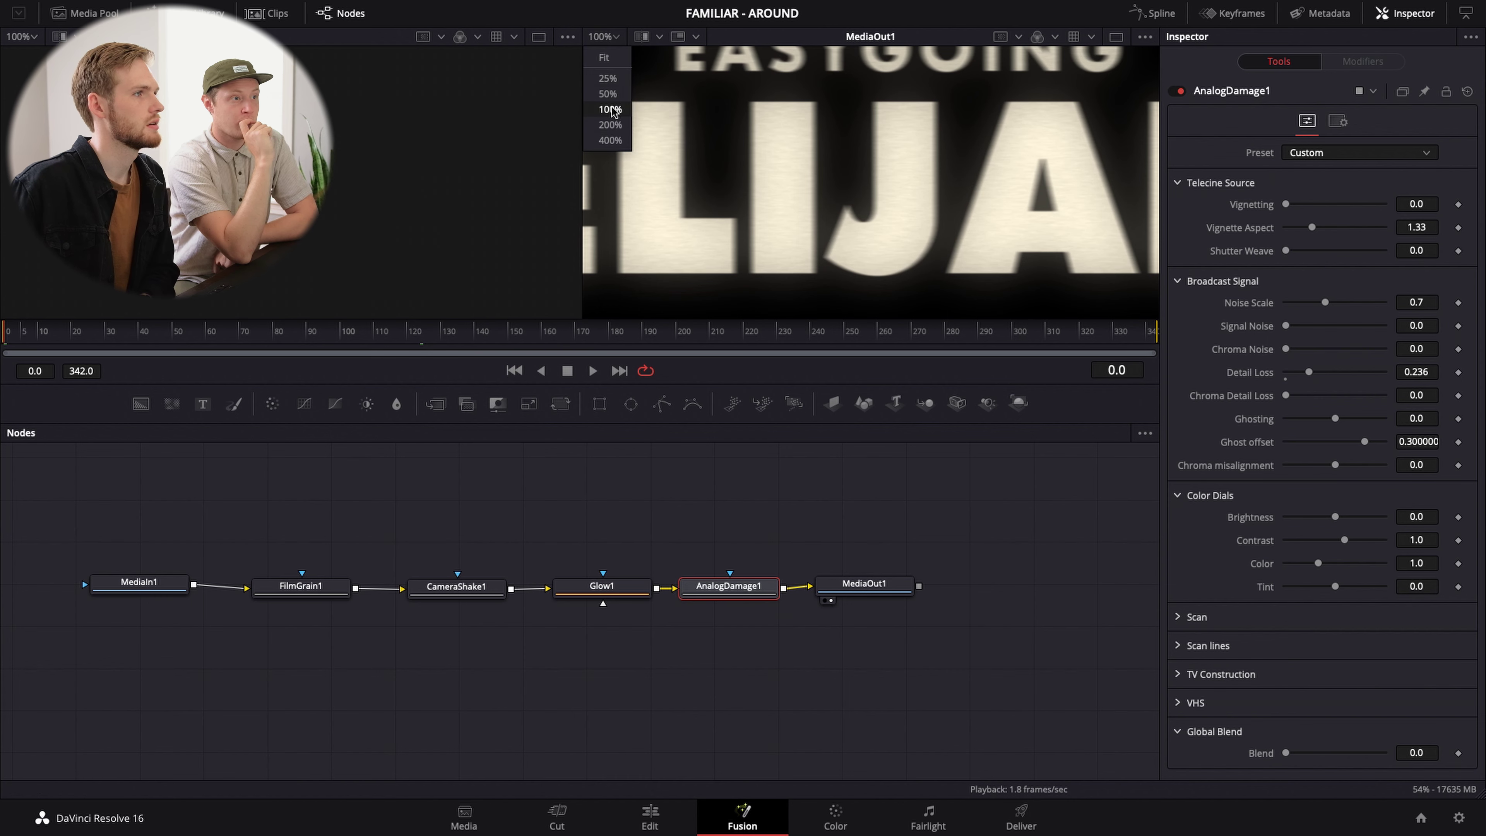
pyautogui.click(610, 109)
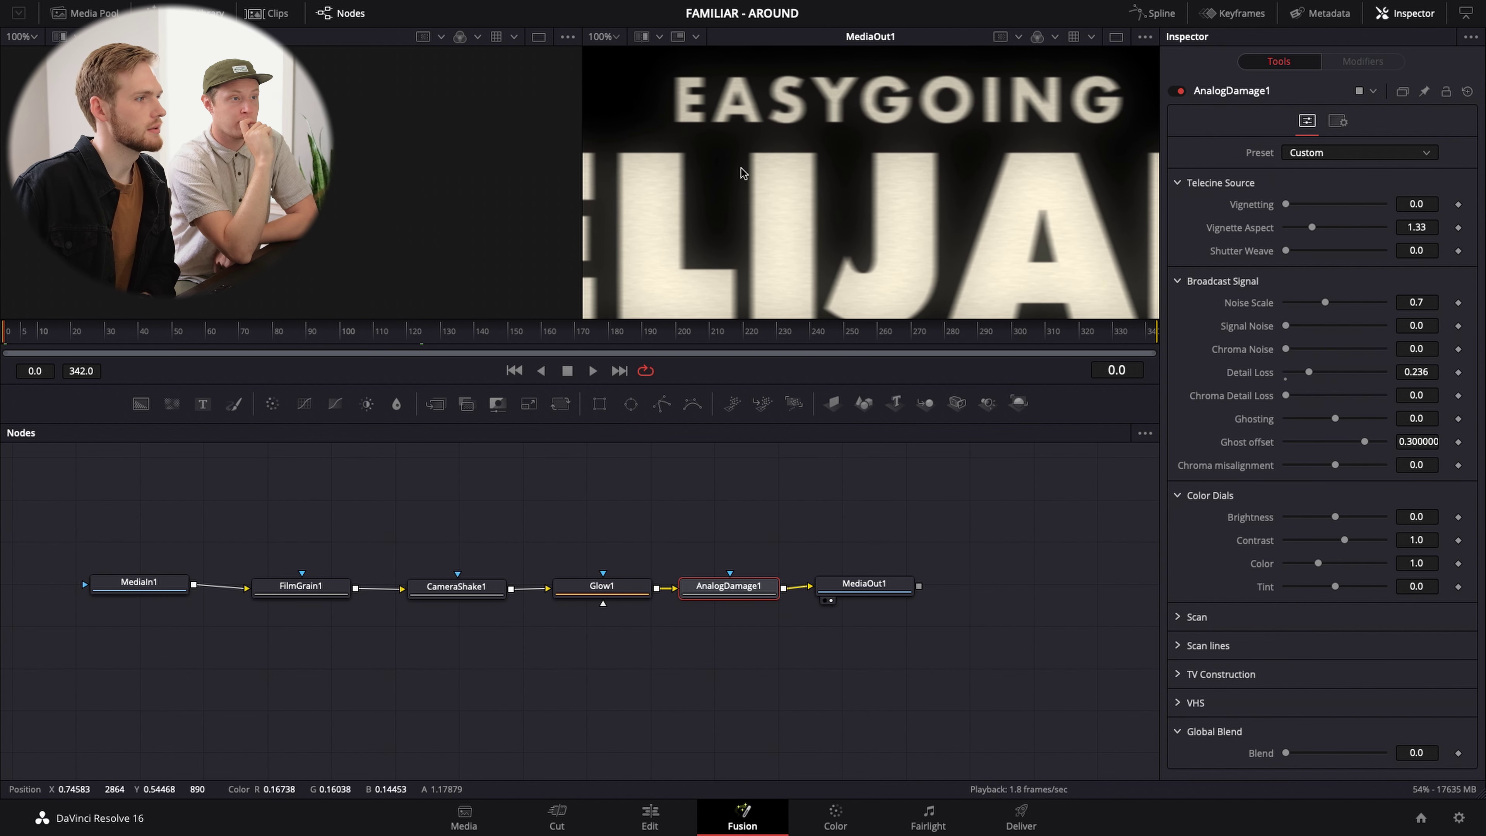
# - Select the FilmGrain1-to-AnalogDamage1 nodes, then toggle FilmGrain1 off and on to compare
pyautogui.moveTo(193, 506); pyautogui.dragTo(929, 673)
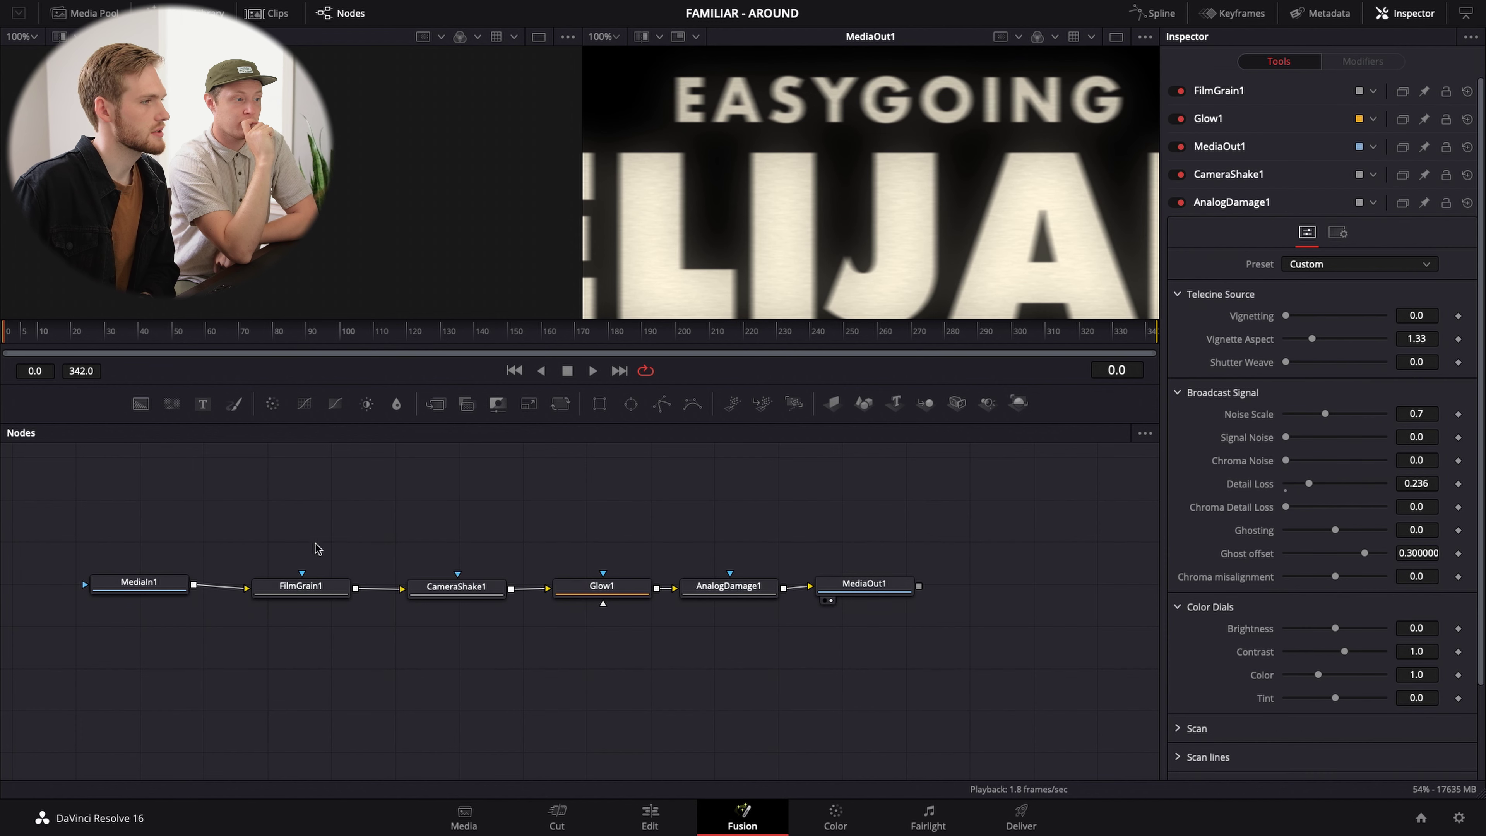
pyautogui.moveTo(308, 542); pyautogui.dragTo(777, 635)
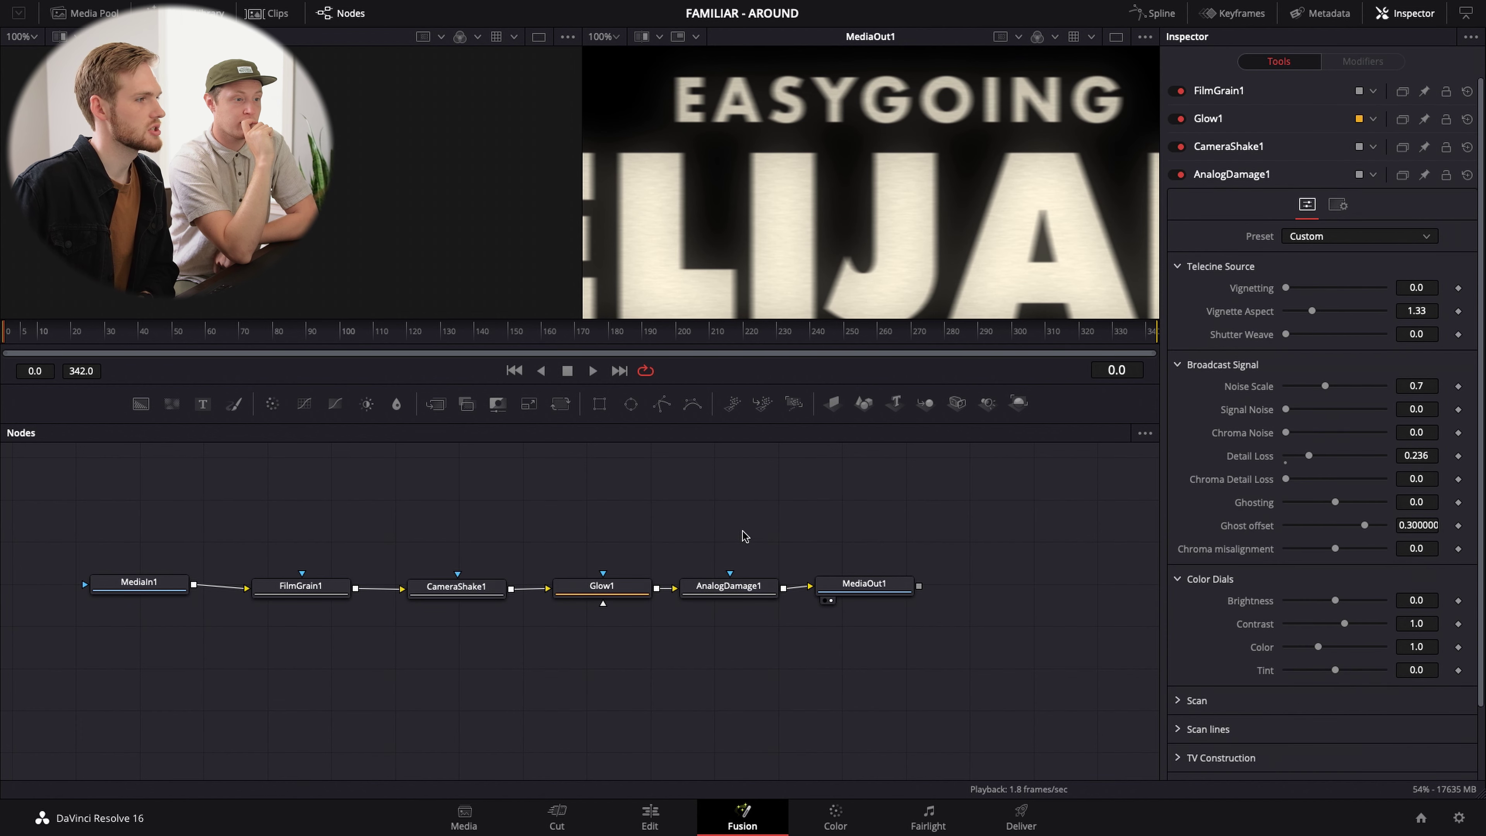
pyautogui.moveTo(745, 536); pyautogui.dragTo(436, 647)
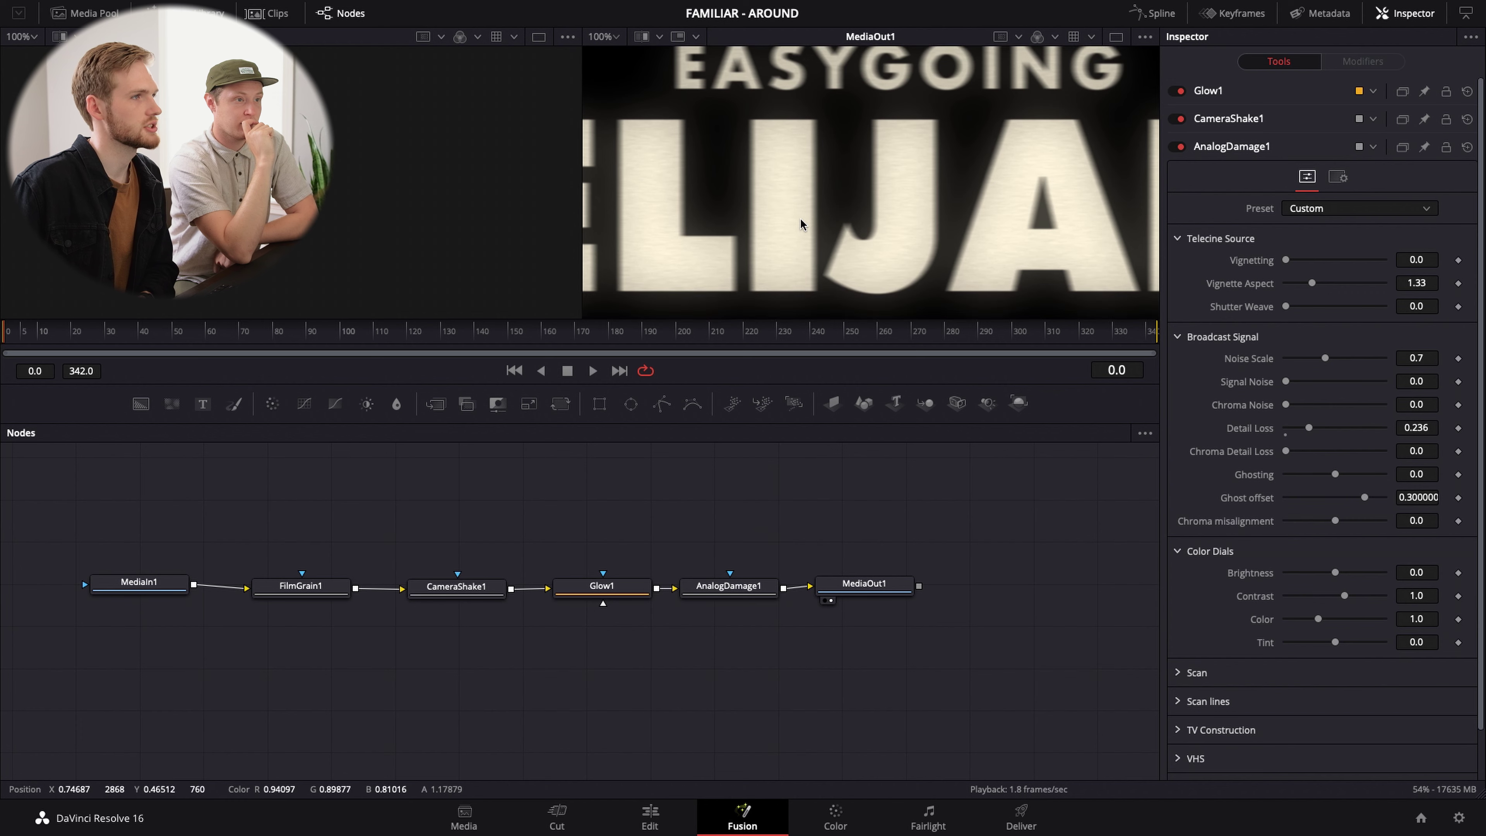
pyautogui.click(301, 585)
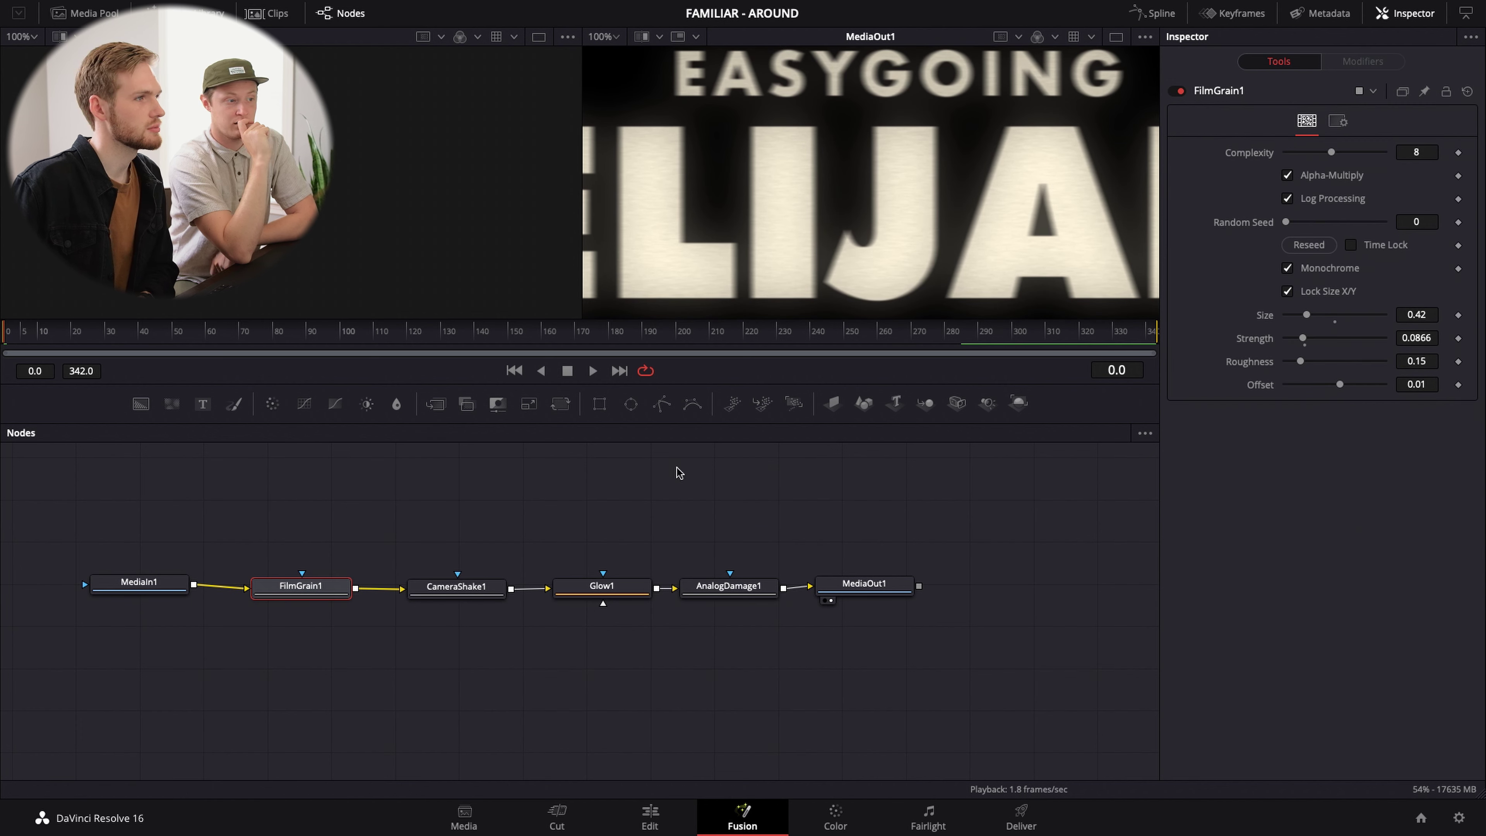
pyautogui.click(1177, 92)
pyautogui.click(1179, 92)
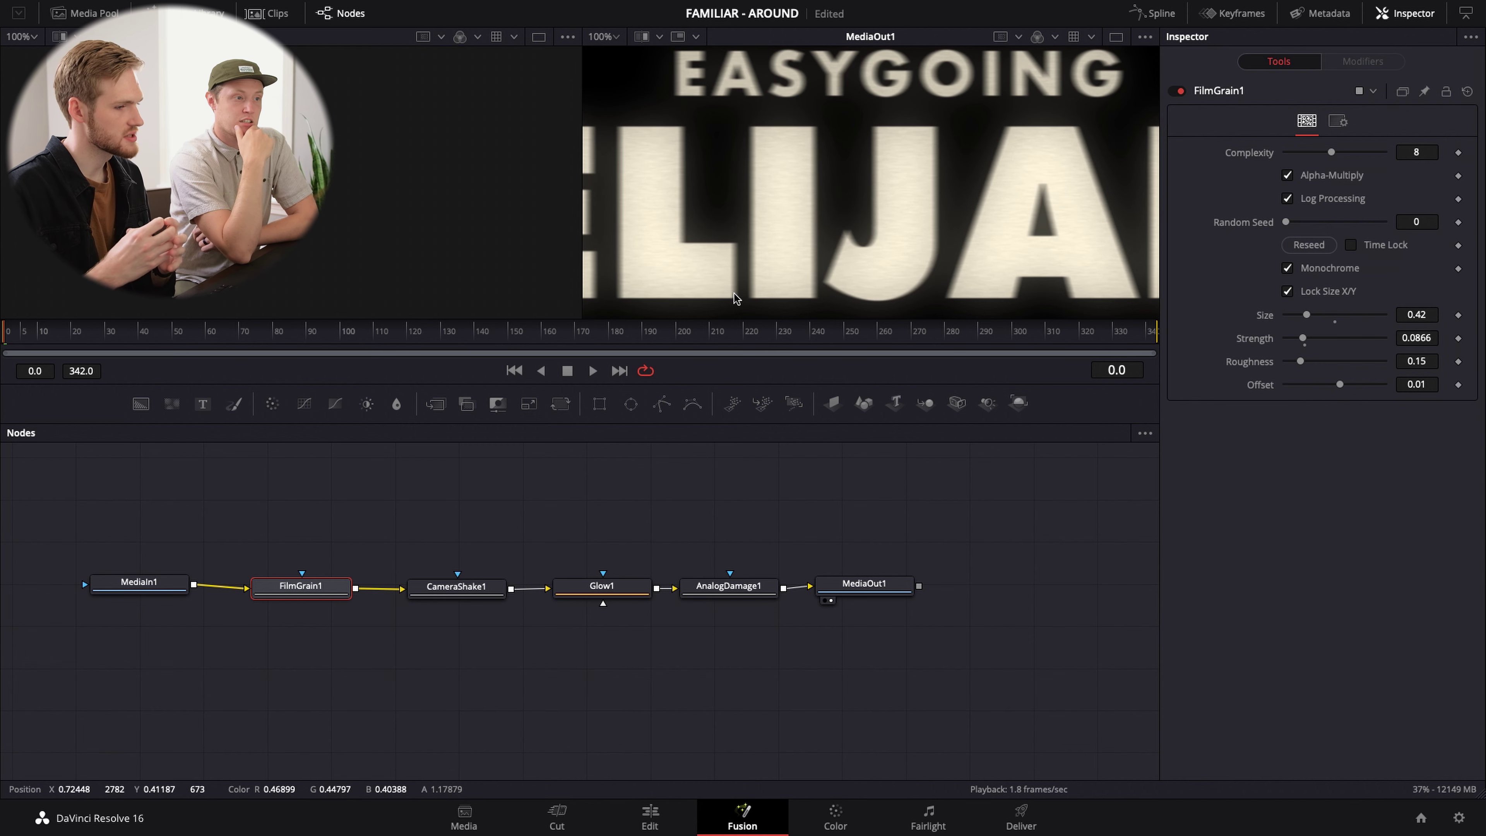
# - Show CameraShake1's settings and play the composition to preview the shake
pyautogui.click(463, 588)
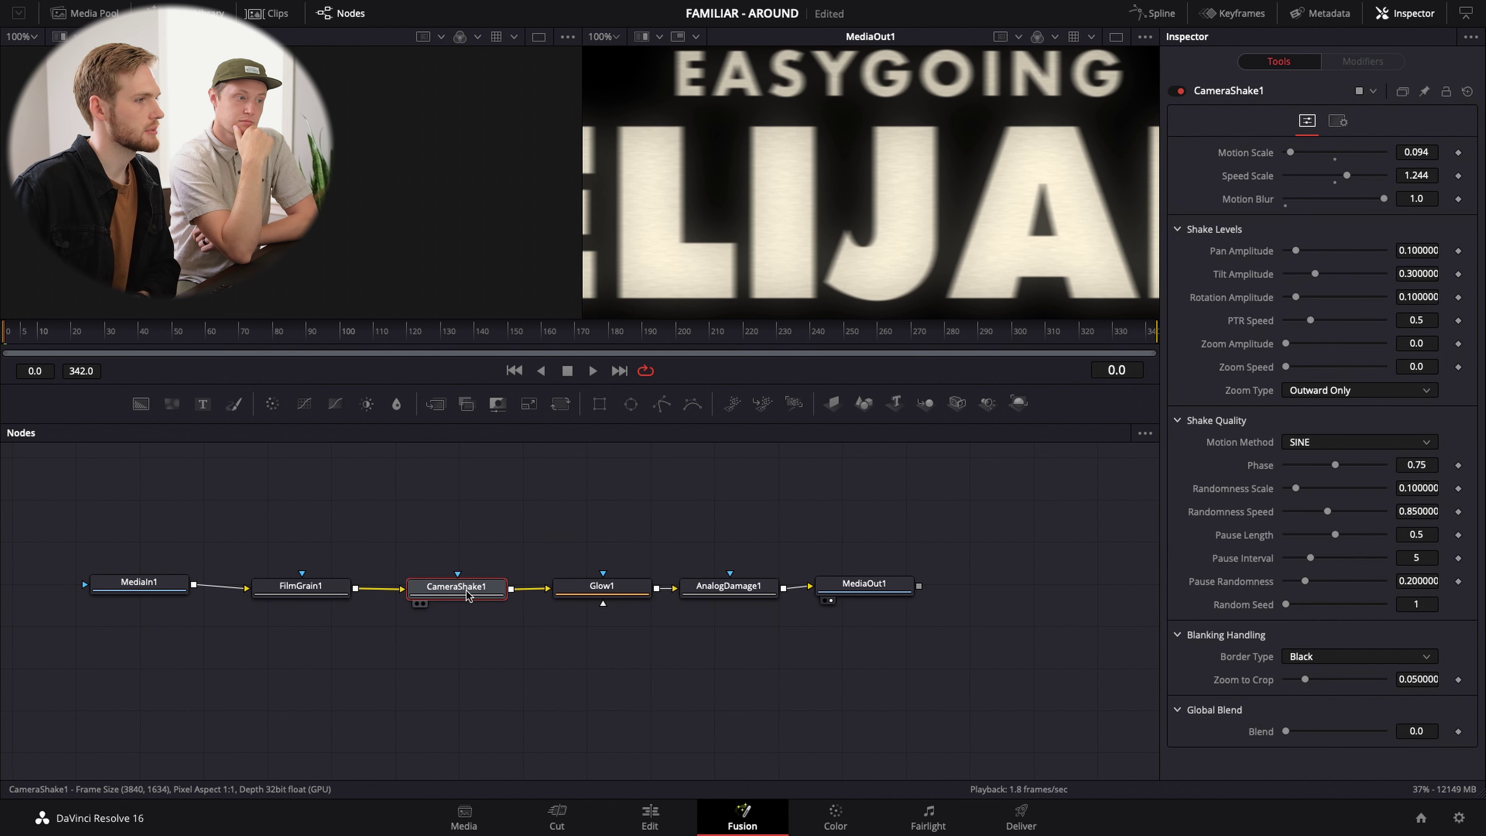
pyautogui.moveTo(456, 586); pyautogui.dragTo(457, 588)
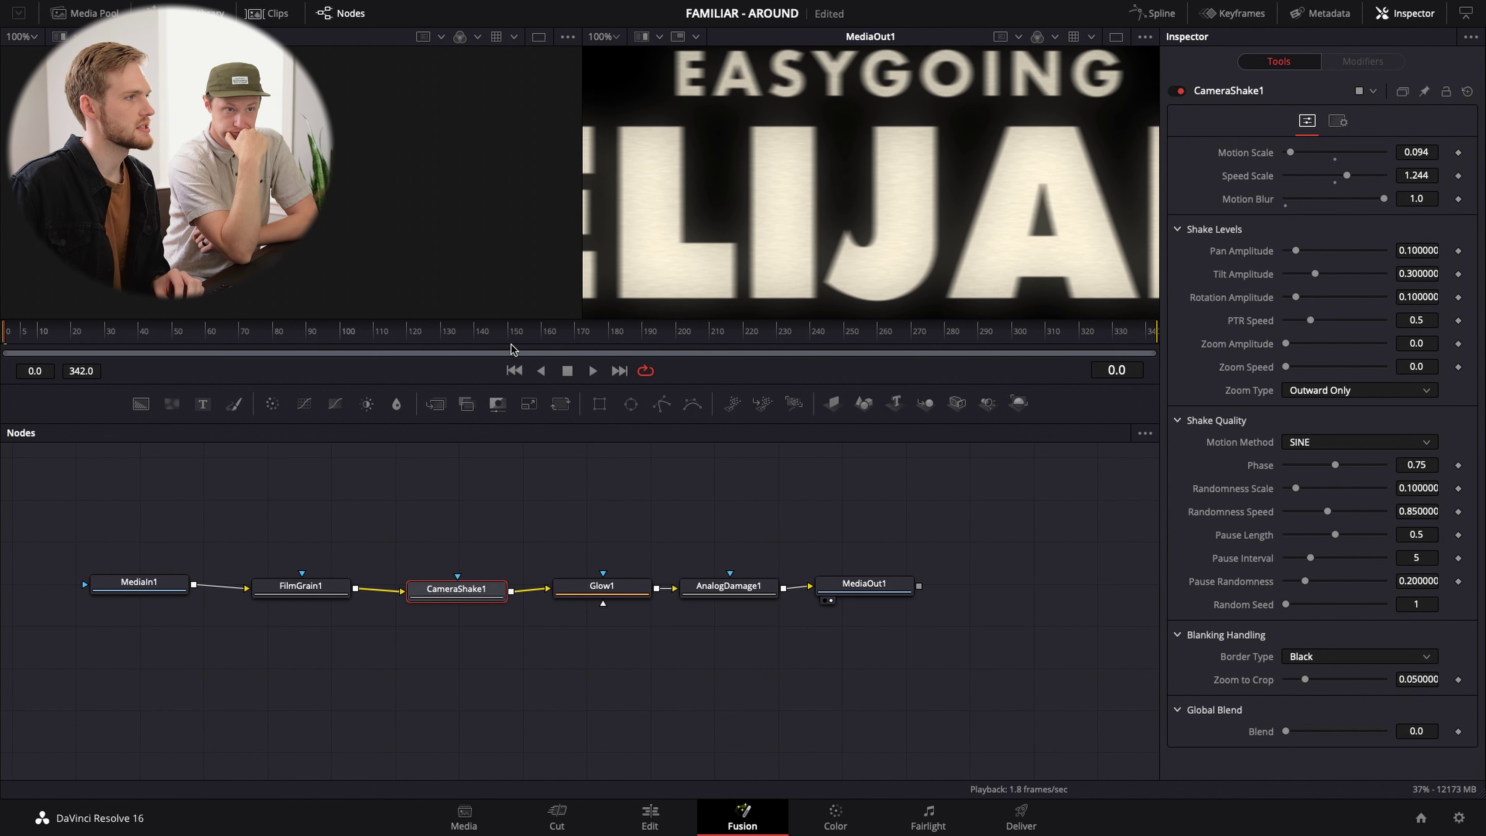
pyautogui.press('space')
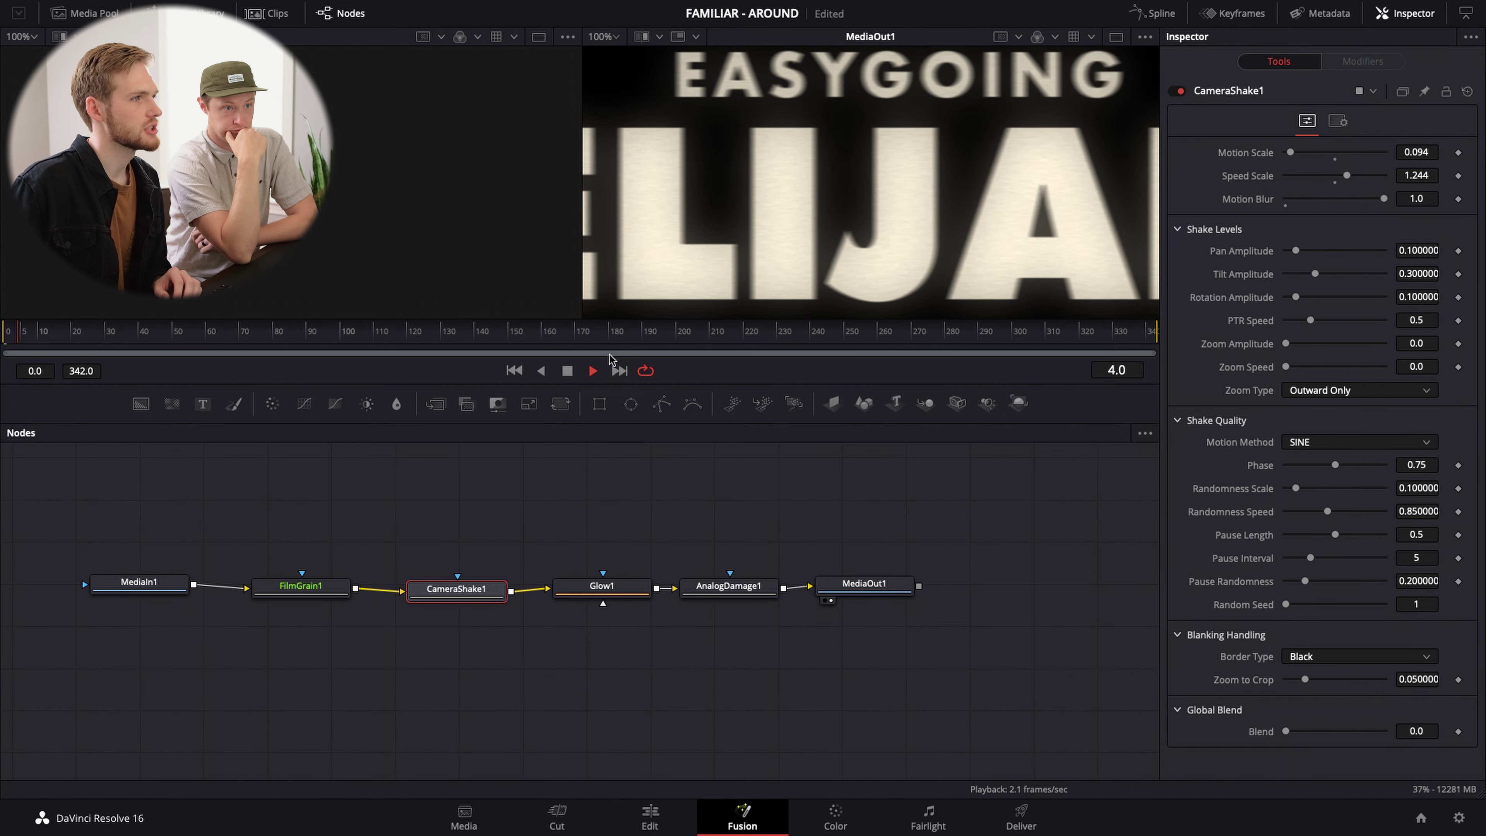
pyautogui.press('space')
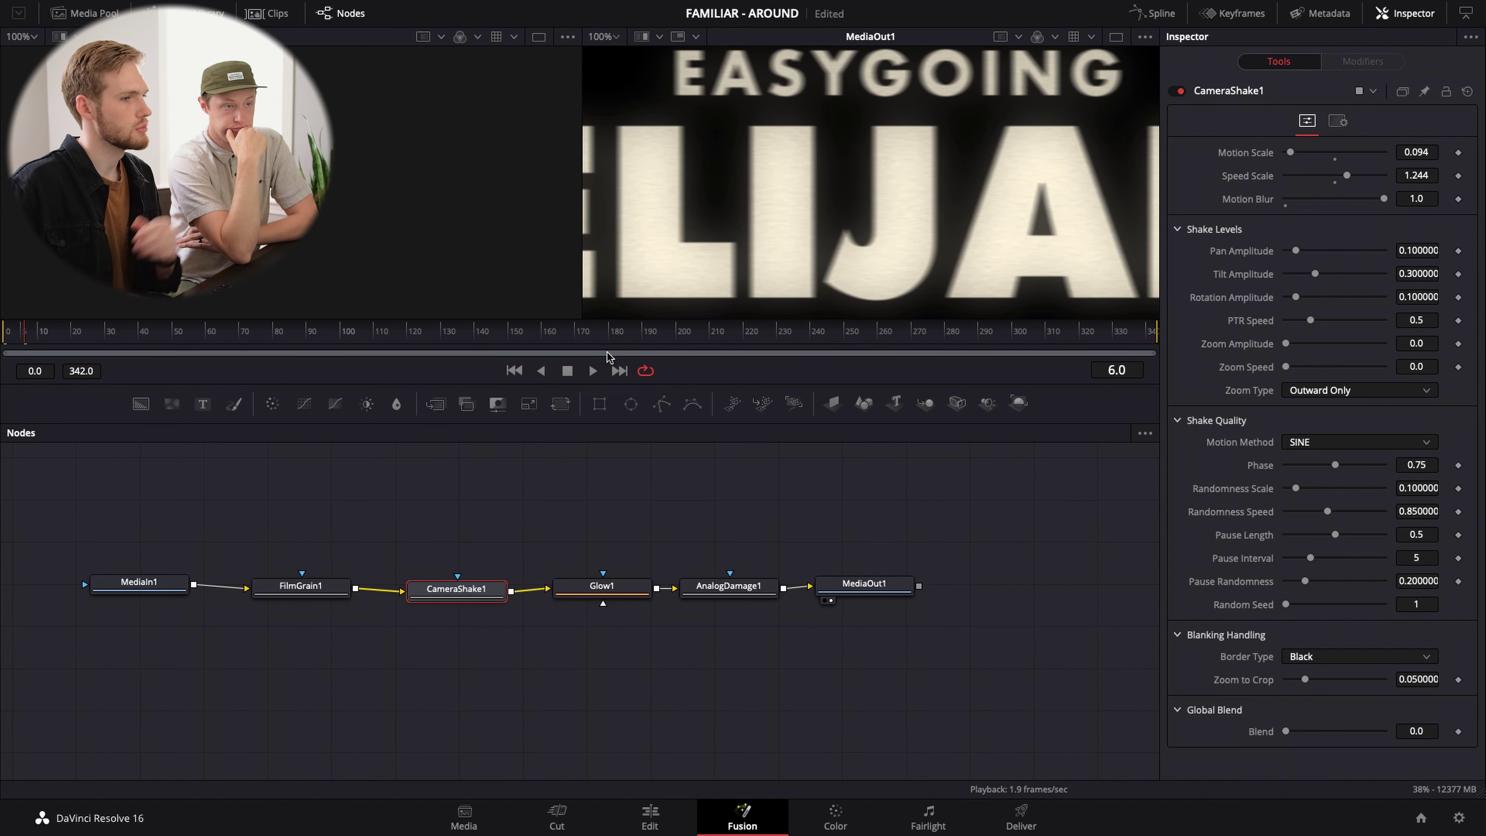
# - Toggle Glow1 off and on repeatedly to compare, then display AnalogDamage1's settings
pyautogui.click(638, 590)
pyautogui.click(1180, 92)
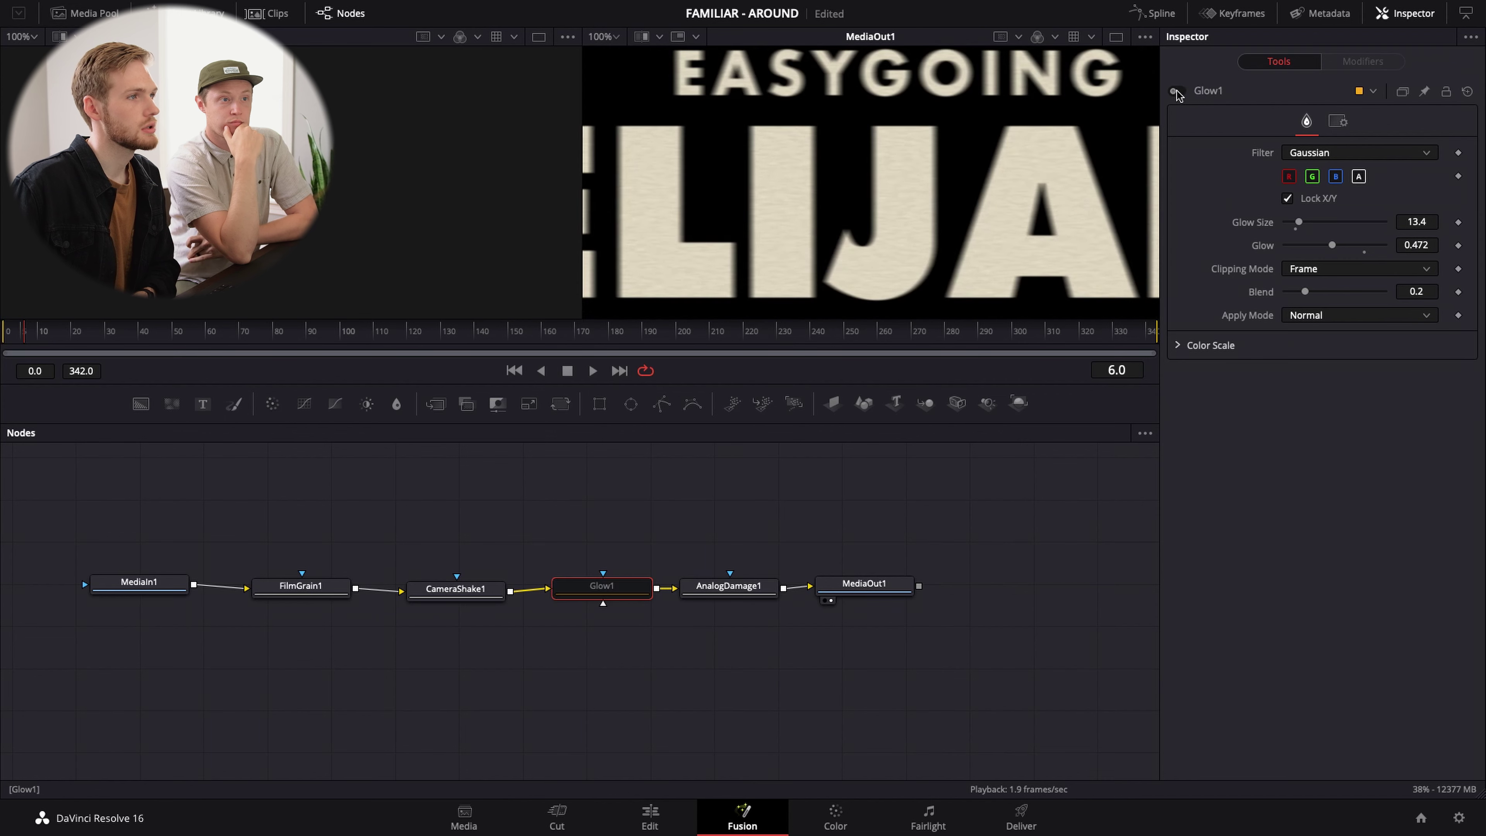
pyautogui.click(1179, 92)
pyautogui.click(1180, 92)
pyautogui.click(1180, 91)
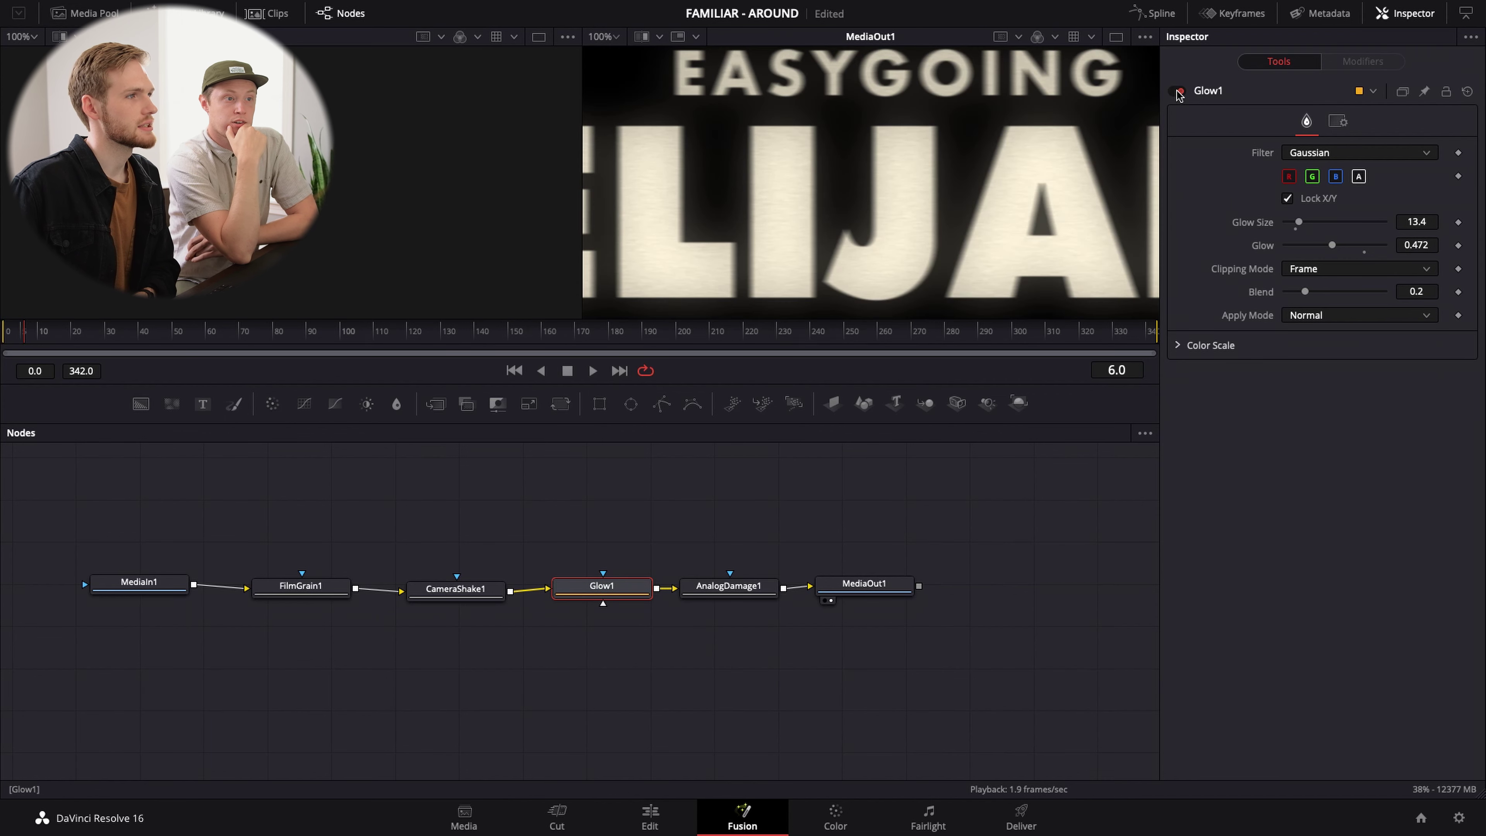
pyautogui.click(1180, 91)
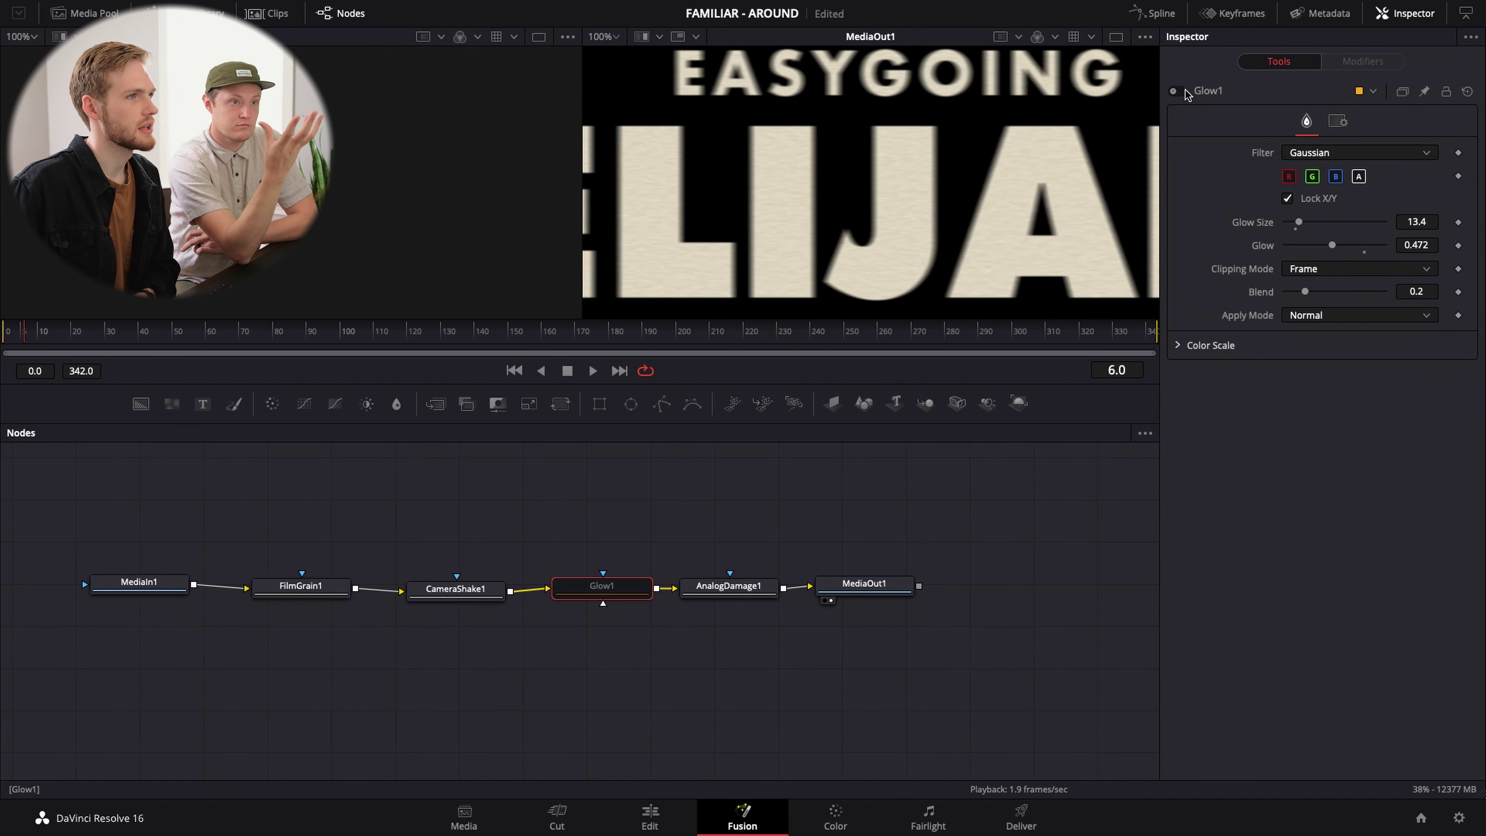
pyautogui.click(1179, 92)
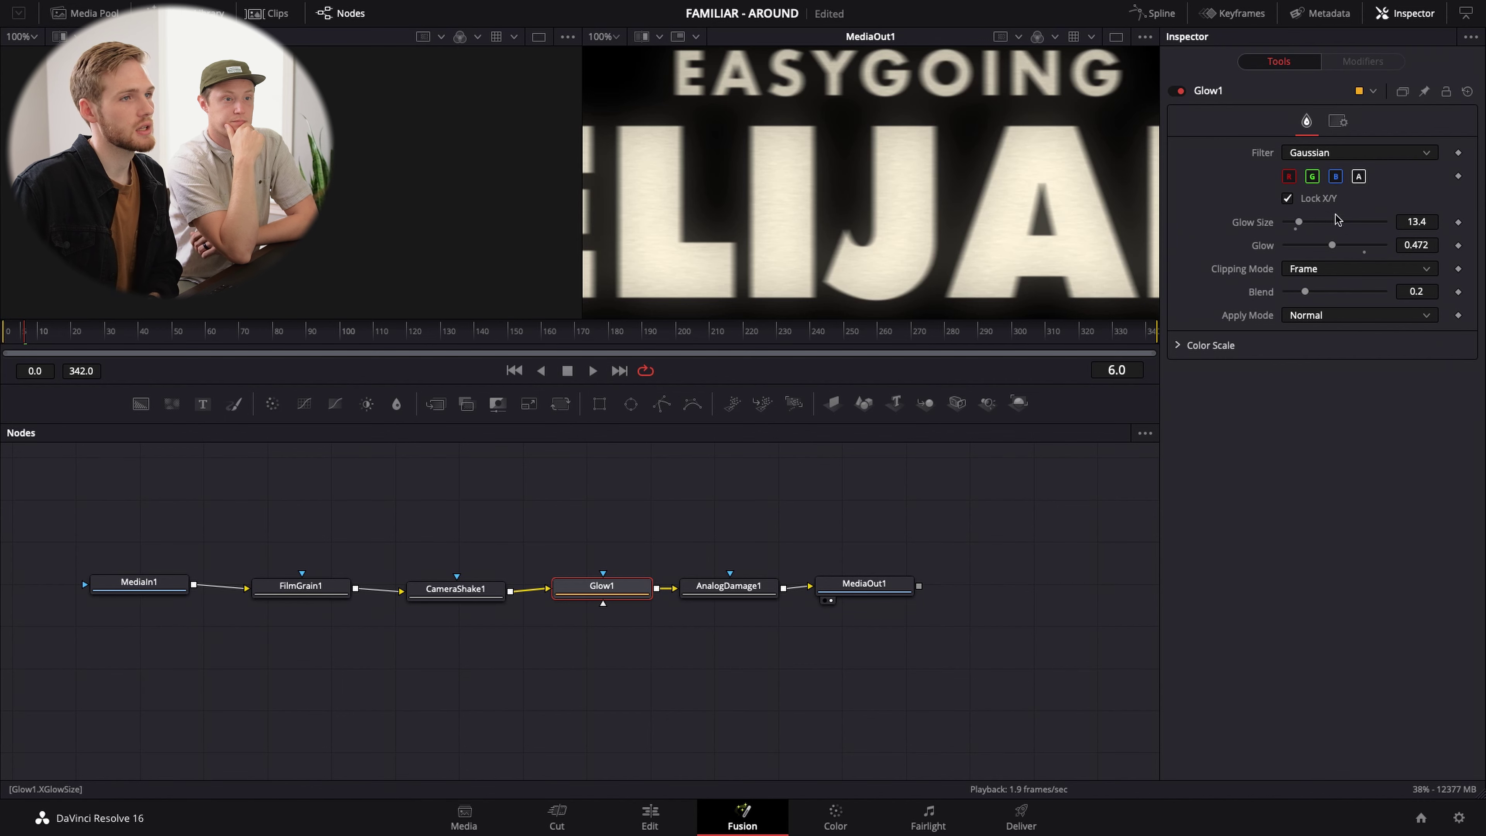
pyautogui.click(1177, 91)
pyautogui.click(1178, 92)
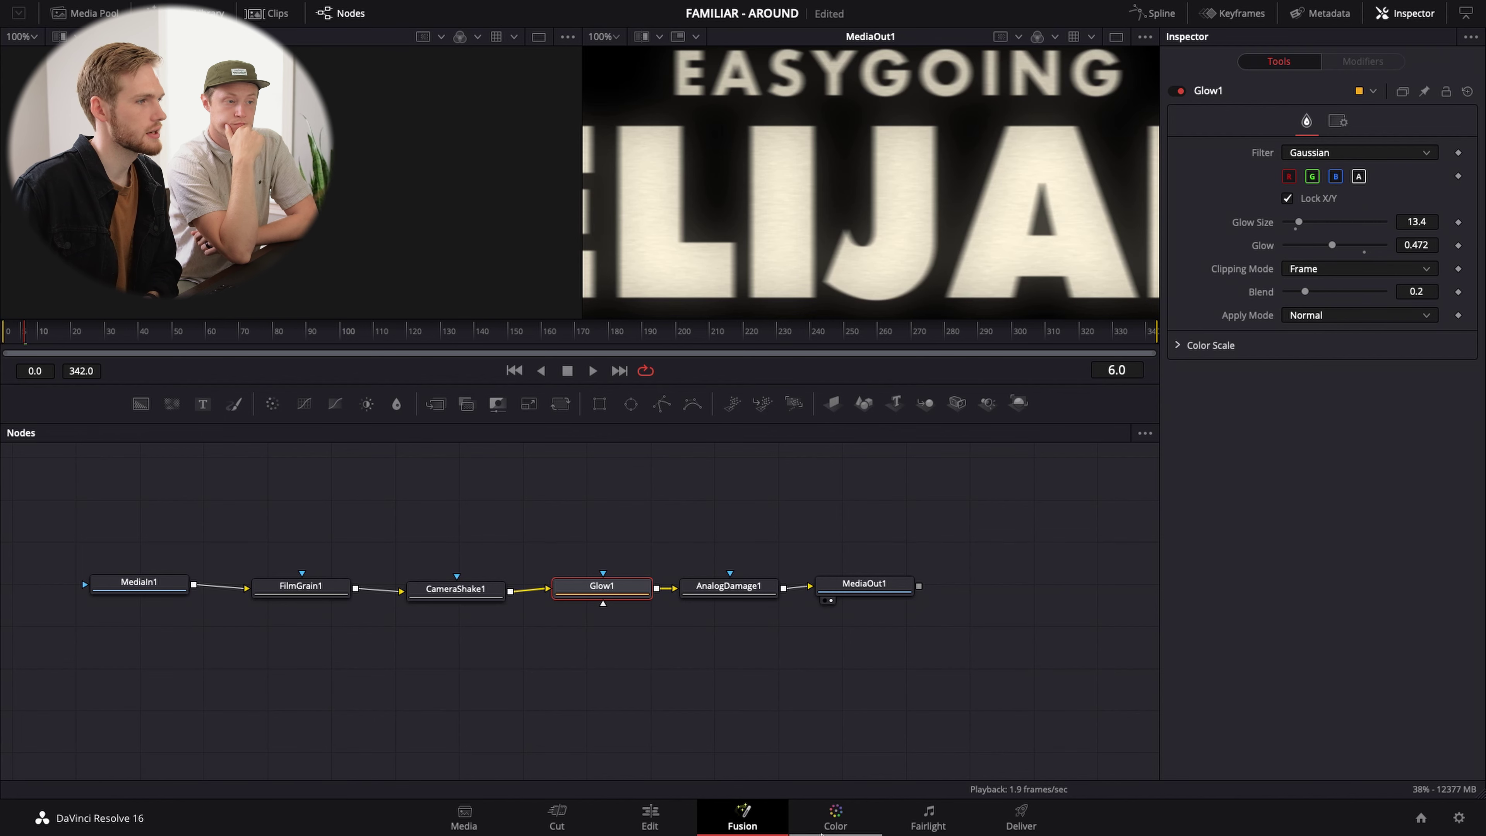
pyautogui.click(716, 593)
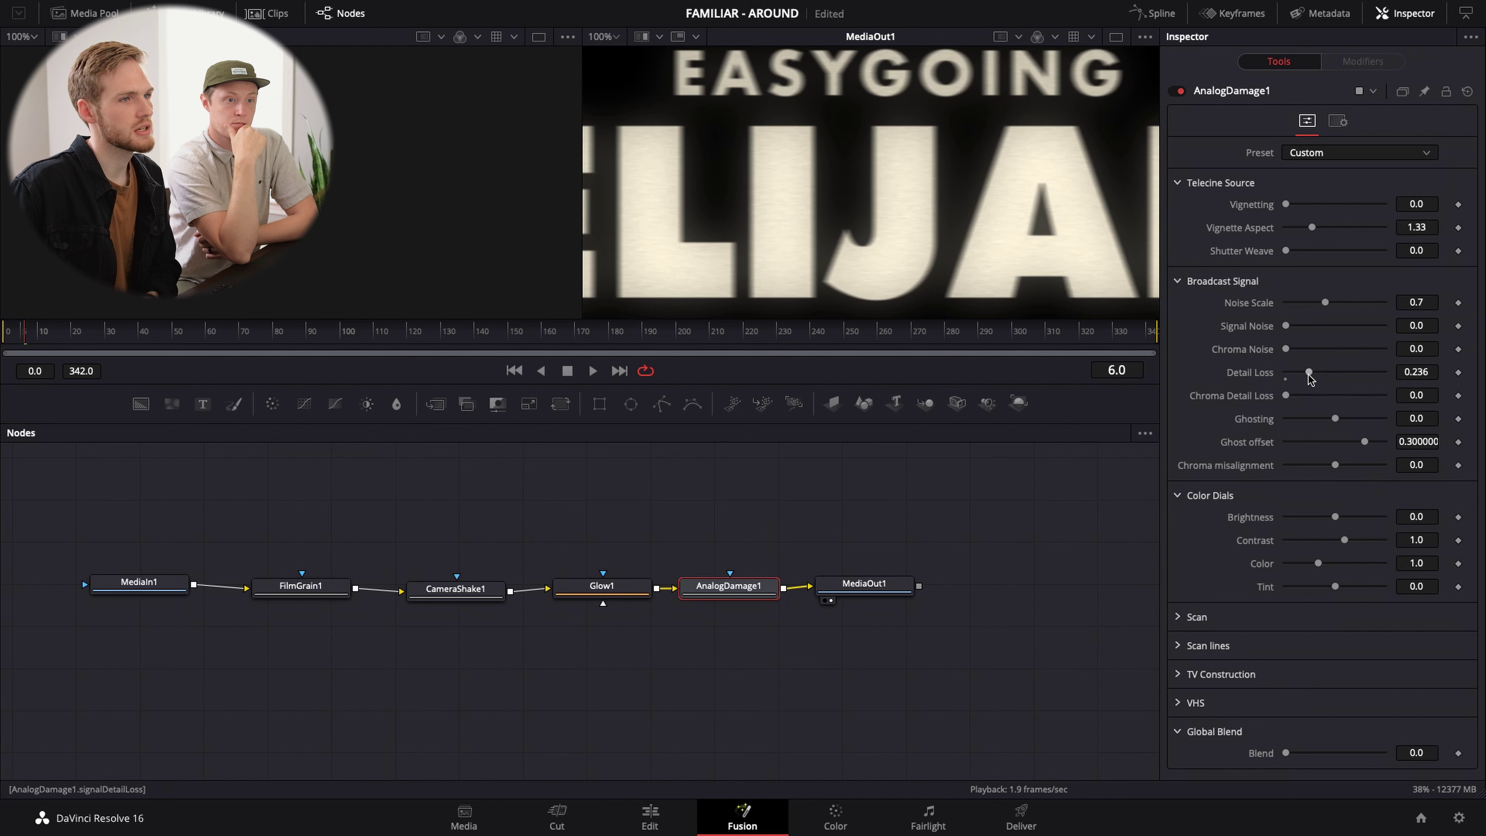
pyautogui.moveTo(1308, 374)
pyautogui.mouseDown()
pyautogui.moveTo(1219, 375)
pyautogui.moveTo(1308, 374)
pyautogui.mouseUp()
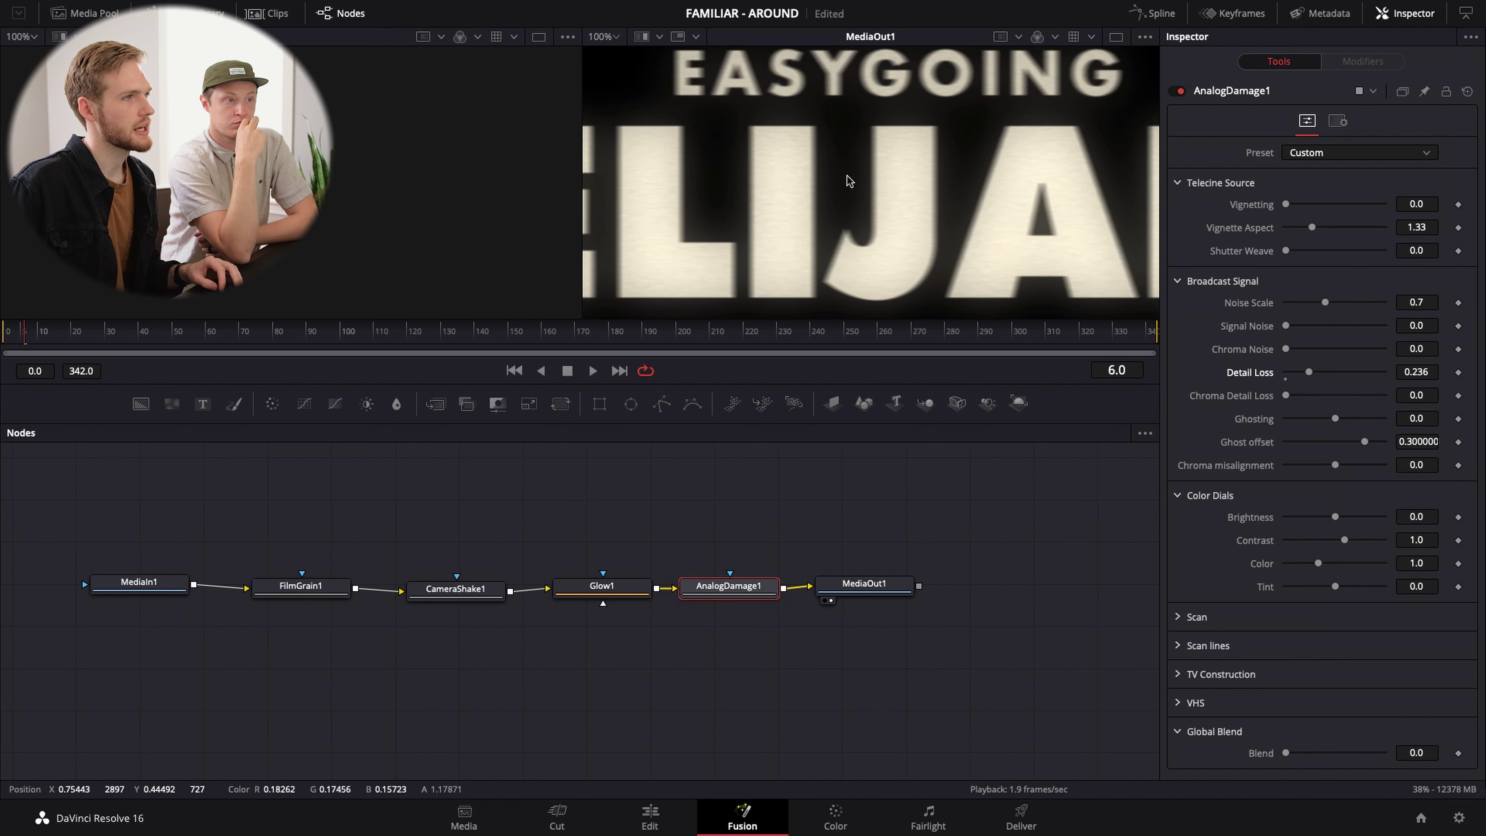
pyautogui.hotkey('ctrl', 'p')
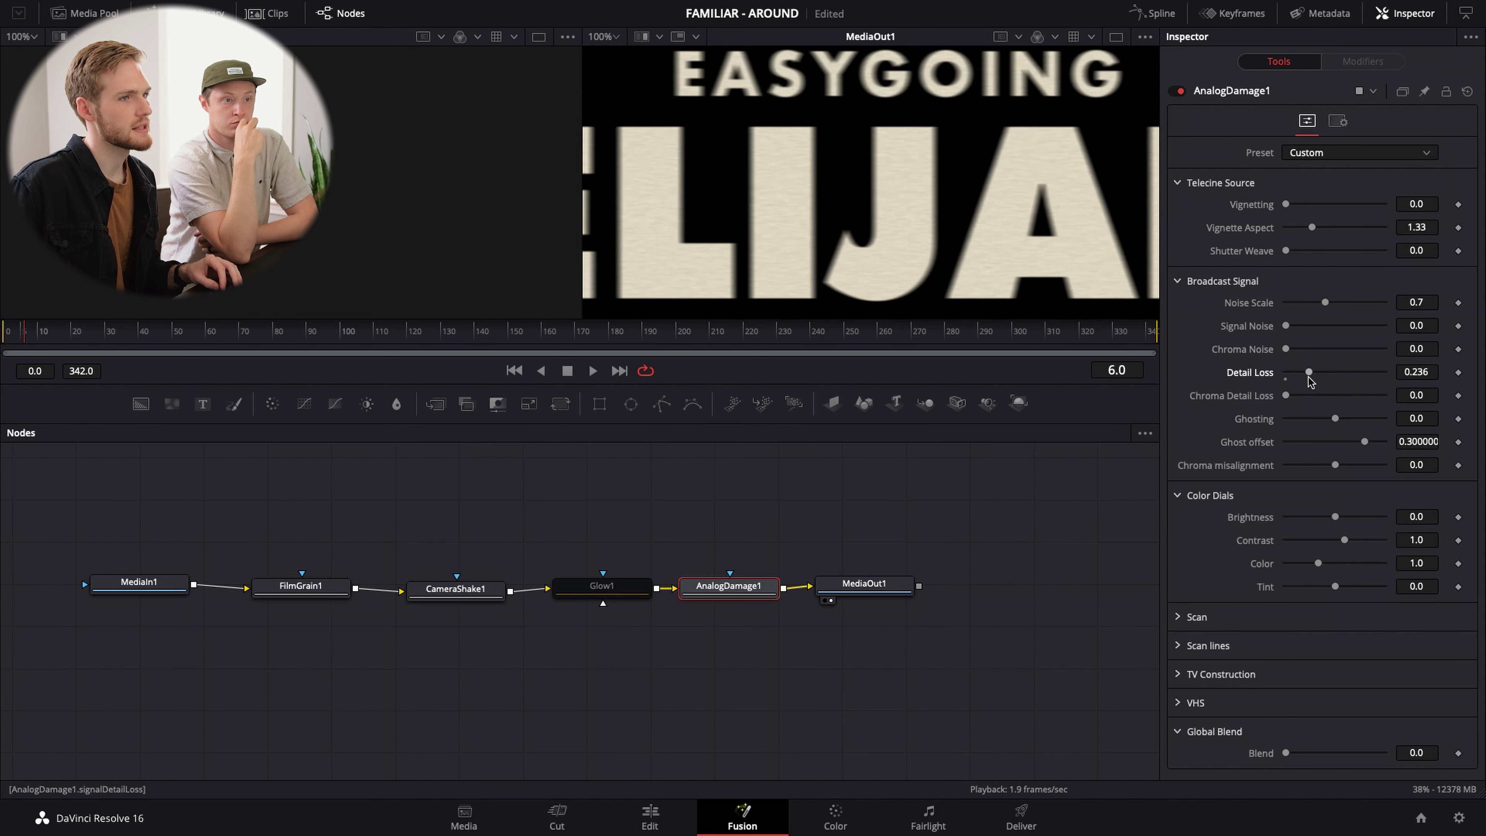
pyautogui.hotkey('ctrl', 'p')
pyautogui.hotkey('ctrl', 'p')
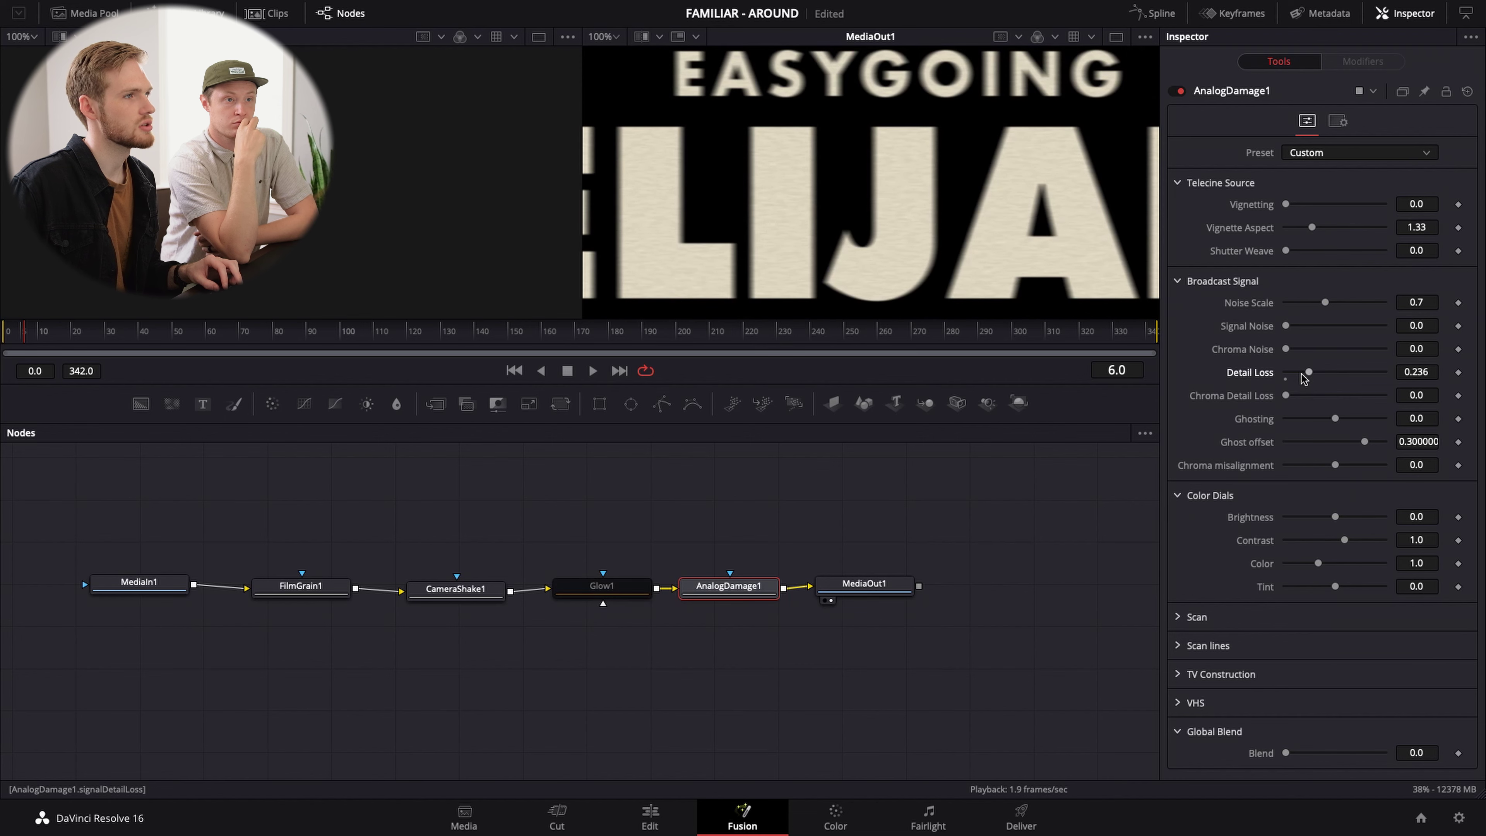
pyautogui.hotkey('ctrl', 'p')
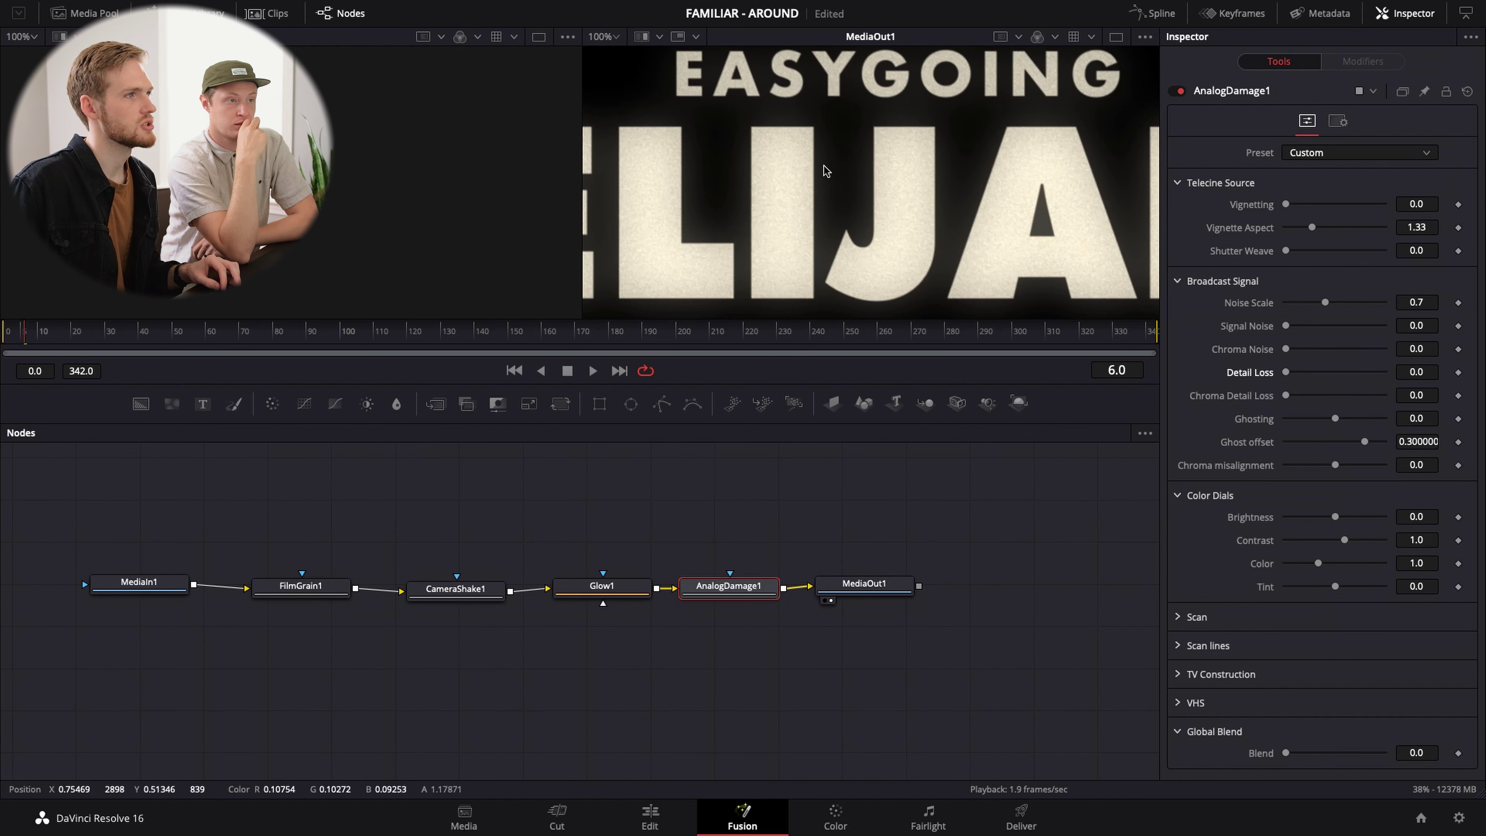
pyautogui.moveTo(1285, 372); pyautogui.dragTo(1309, 372)
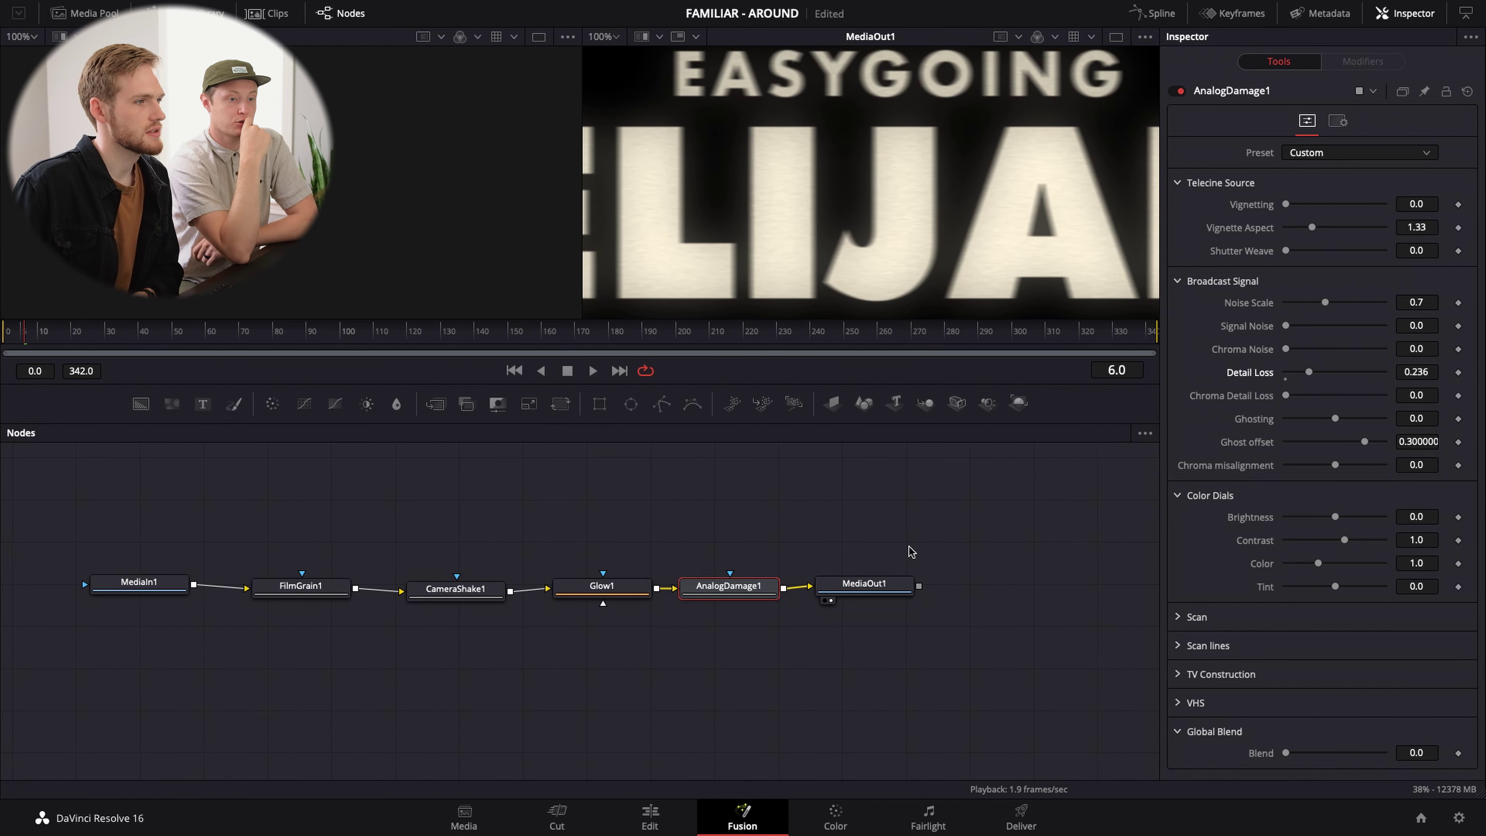
pyautogui.moveTo(890, 523); pyautogui.dragTo(174, 678)
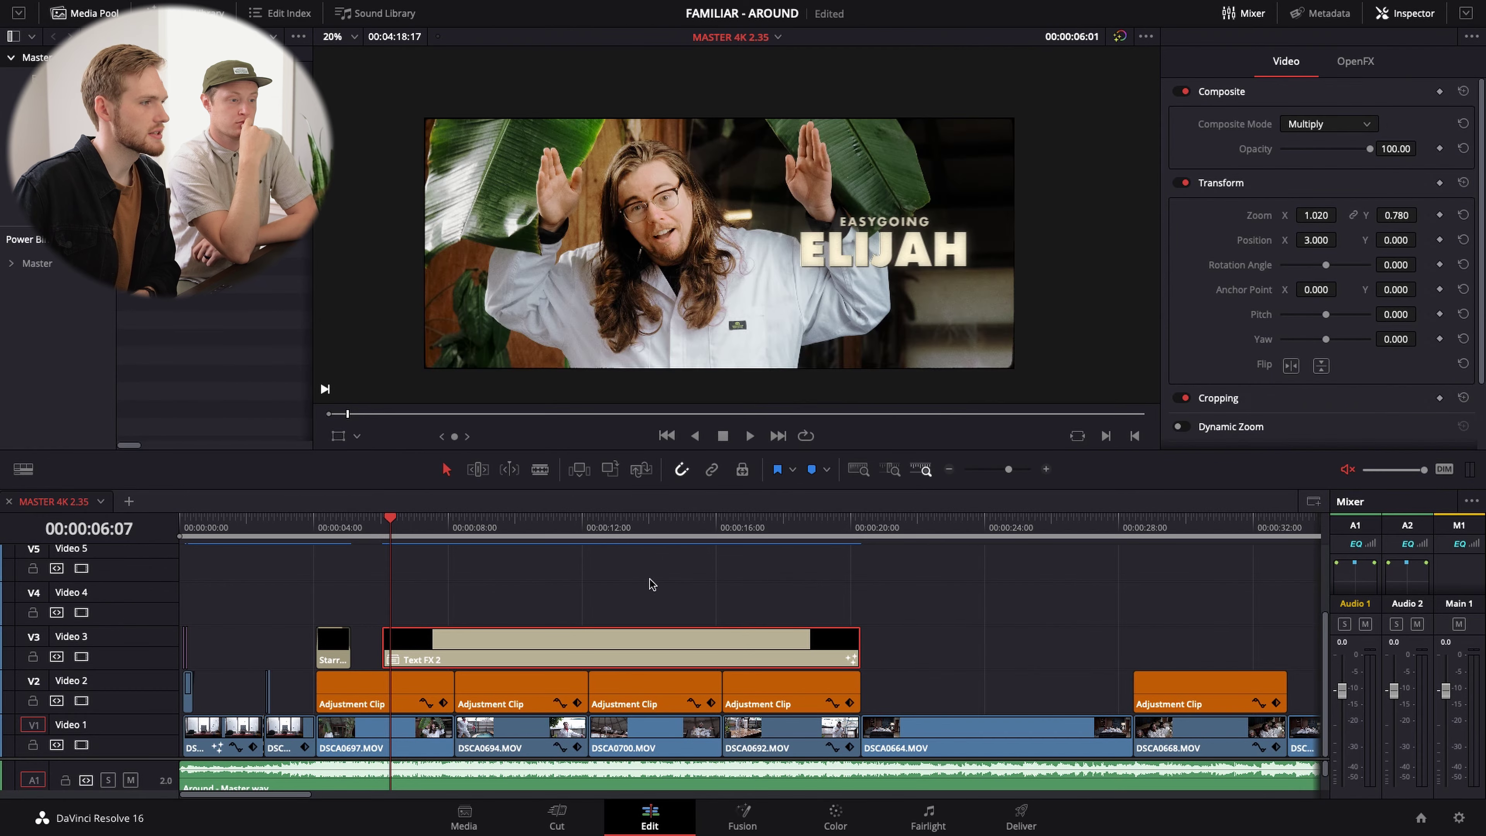
# - Return to the Edit page and scrub past the Text FX 2 title to 11:00
pyautogui.click(388, 526)
pyautogui.moveTo(389, 530); pyautogui.dragTo(382, 530)
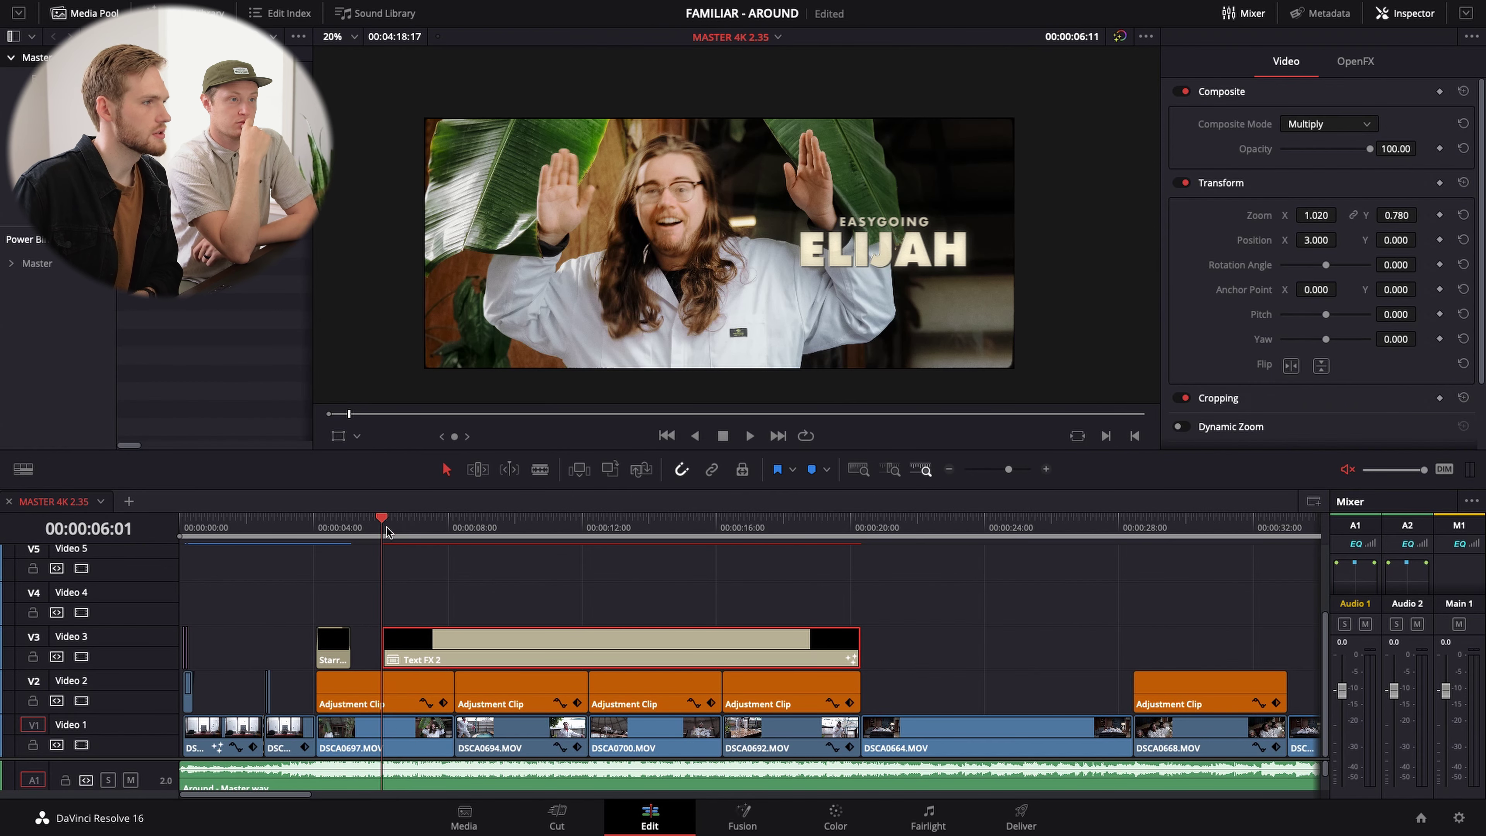
pyautogui.click(421, 585)
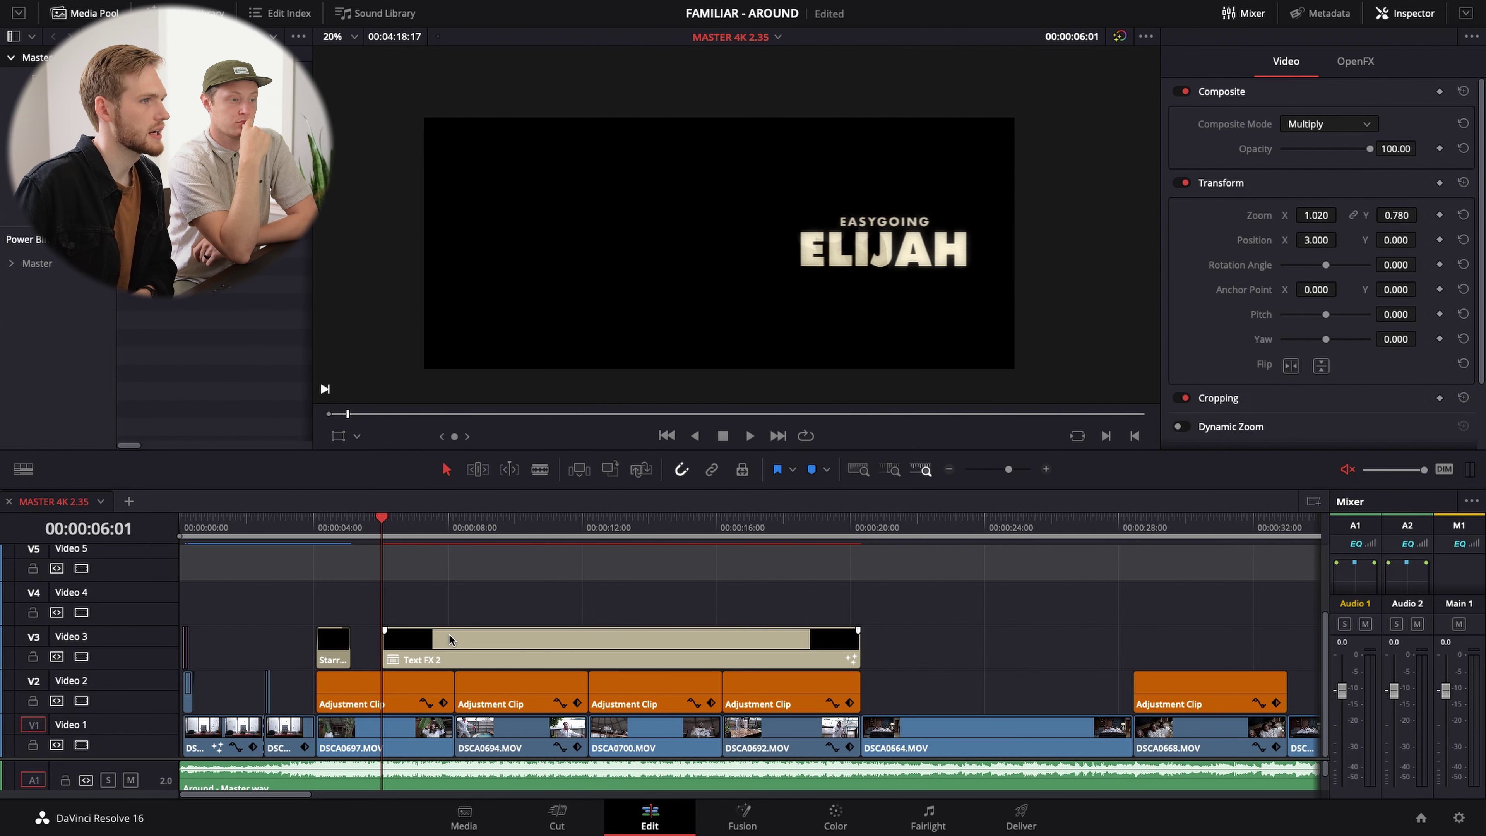
pyautogui.click(429, 659)
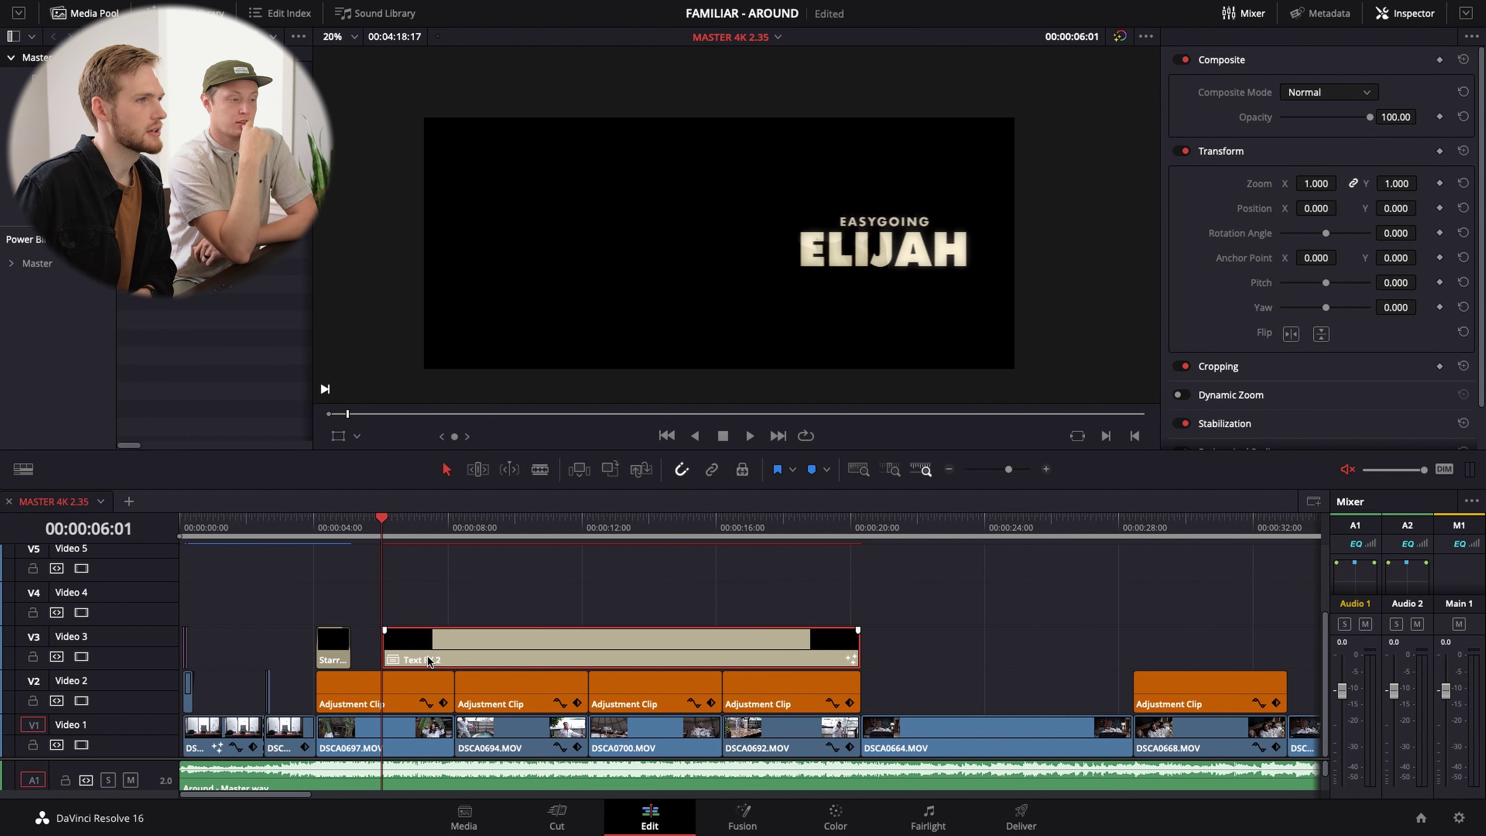
pyautogui.moveTo(408, 522); pyautogui.dragTo(513, 524)
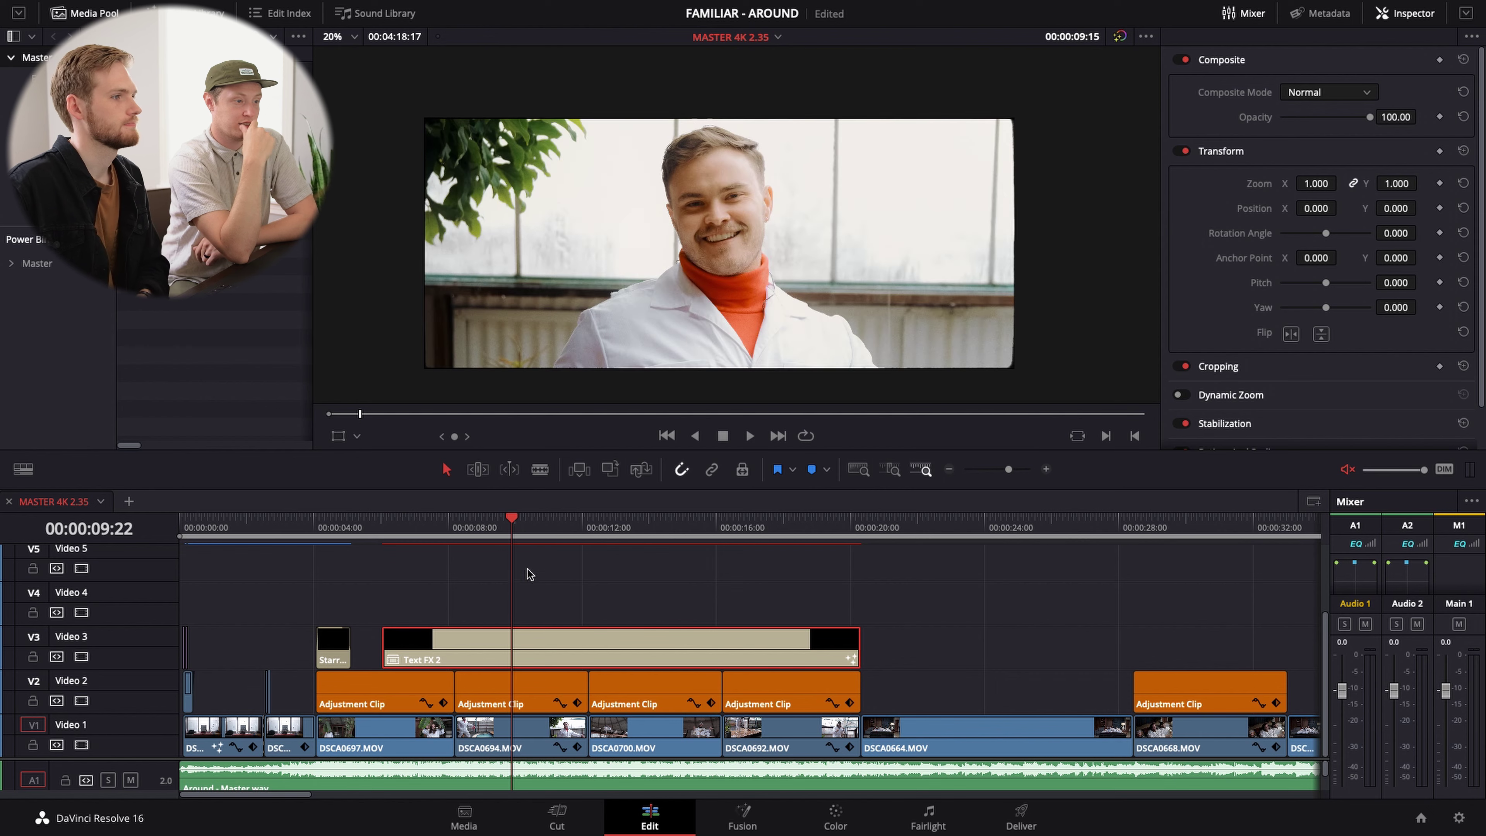
pyautogui.click(548, 530)
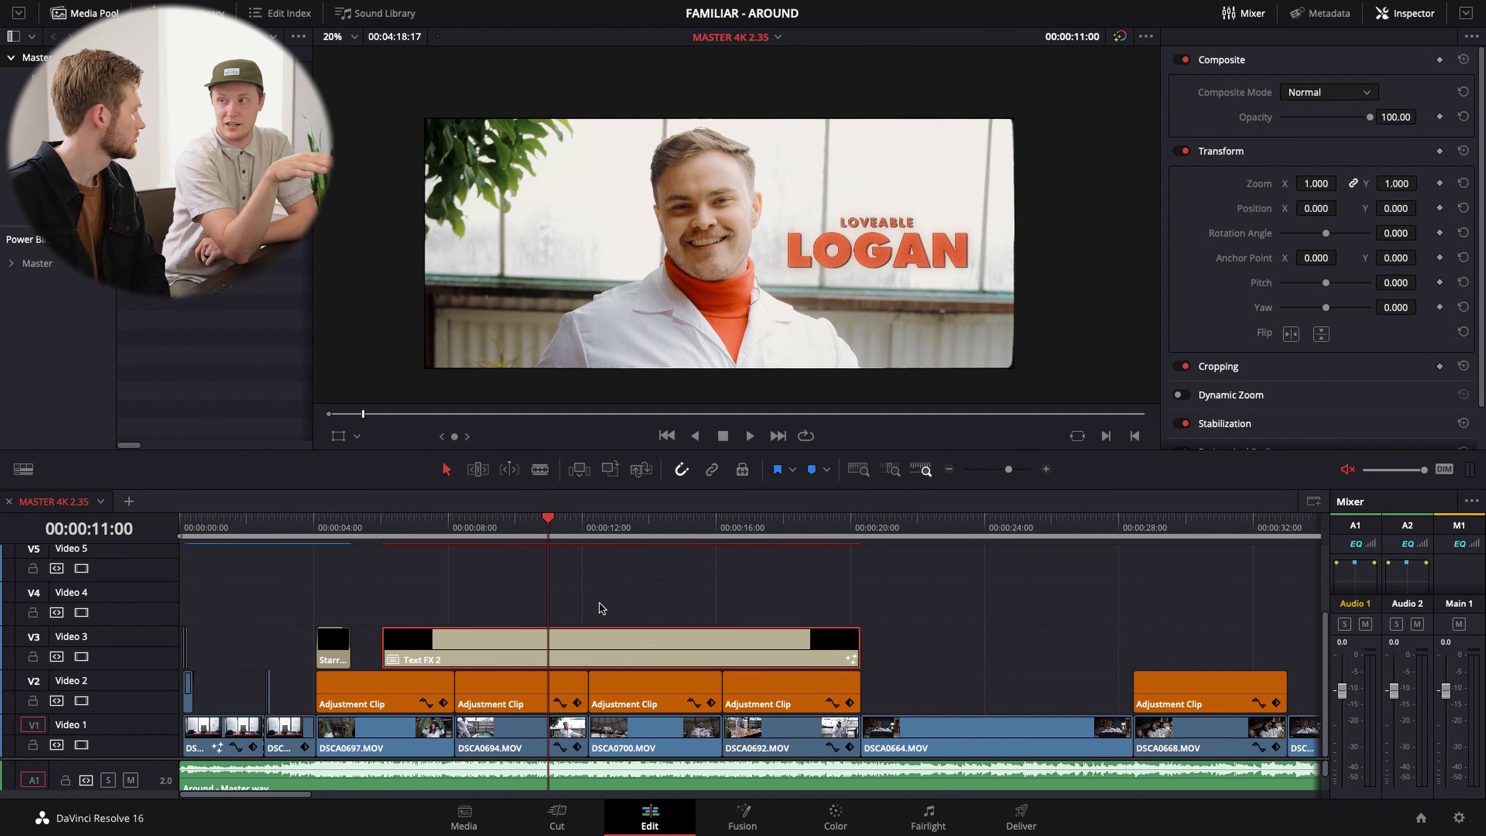
pyautogui.click(705, 614)
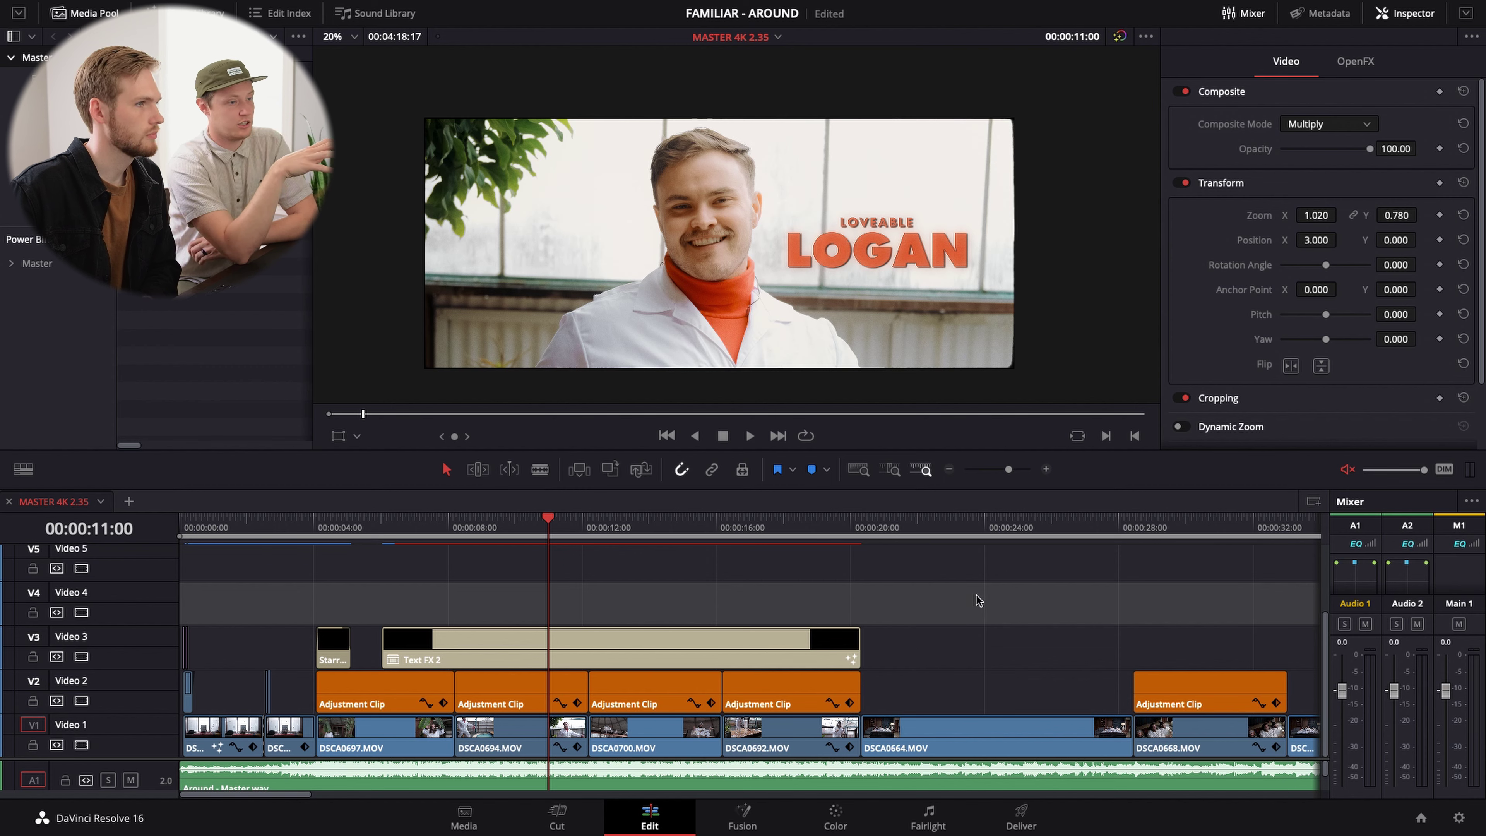
# - Save the project and scroll the timeline to reveal tracks V6 and V7
pyautogui.hotkey('ctrl', 's')
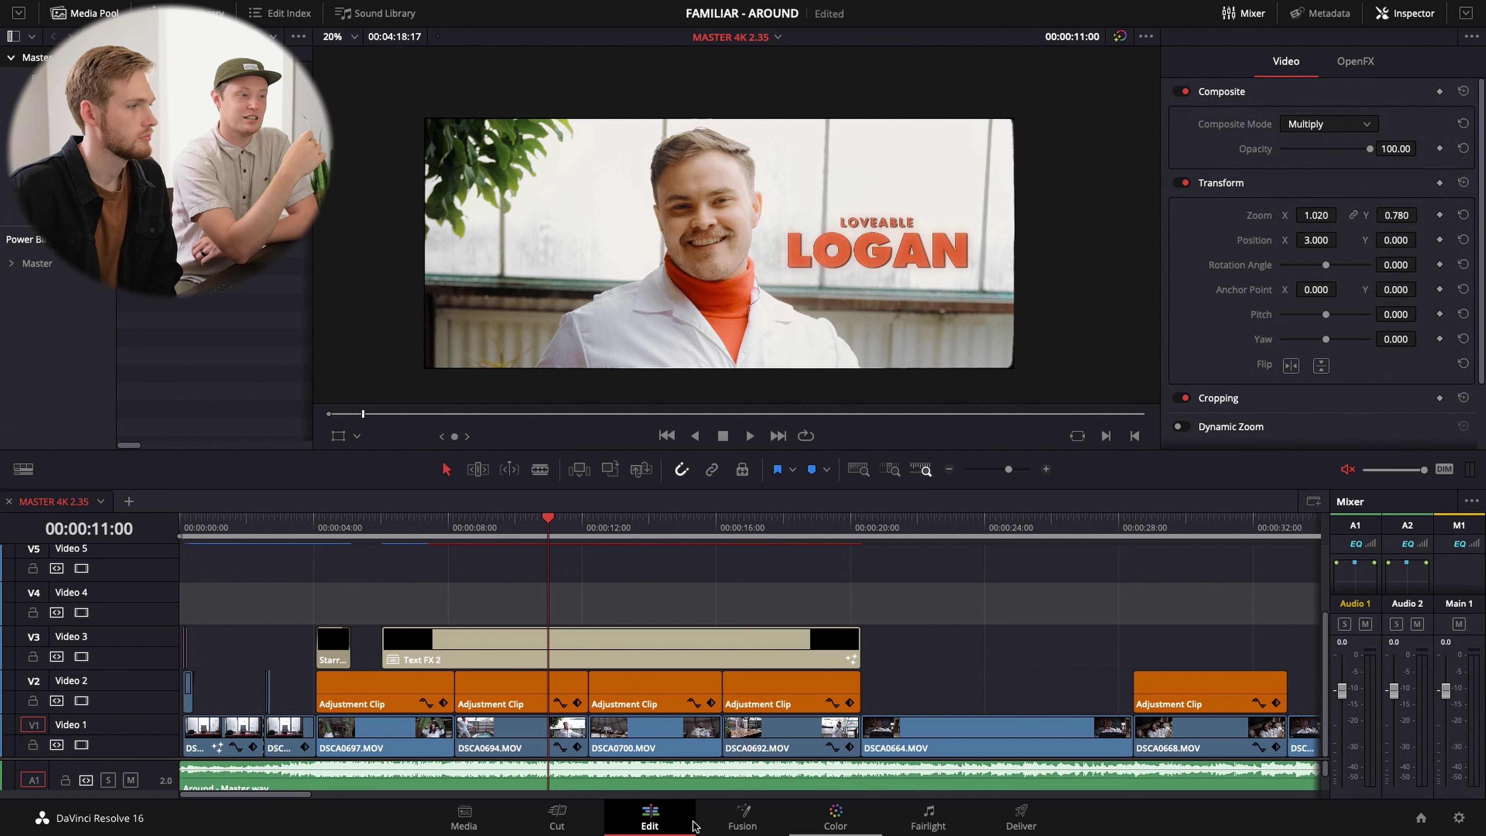
pyautogui.scroll(-1, 392, 752)
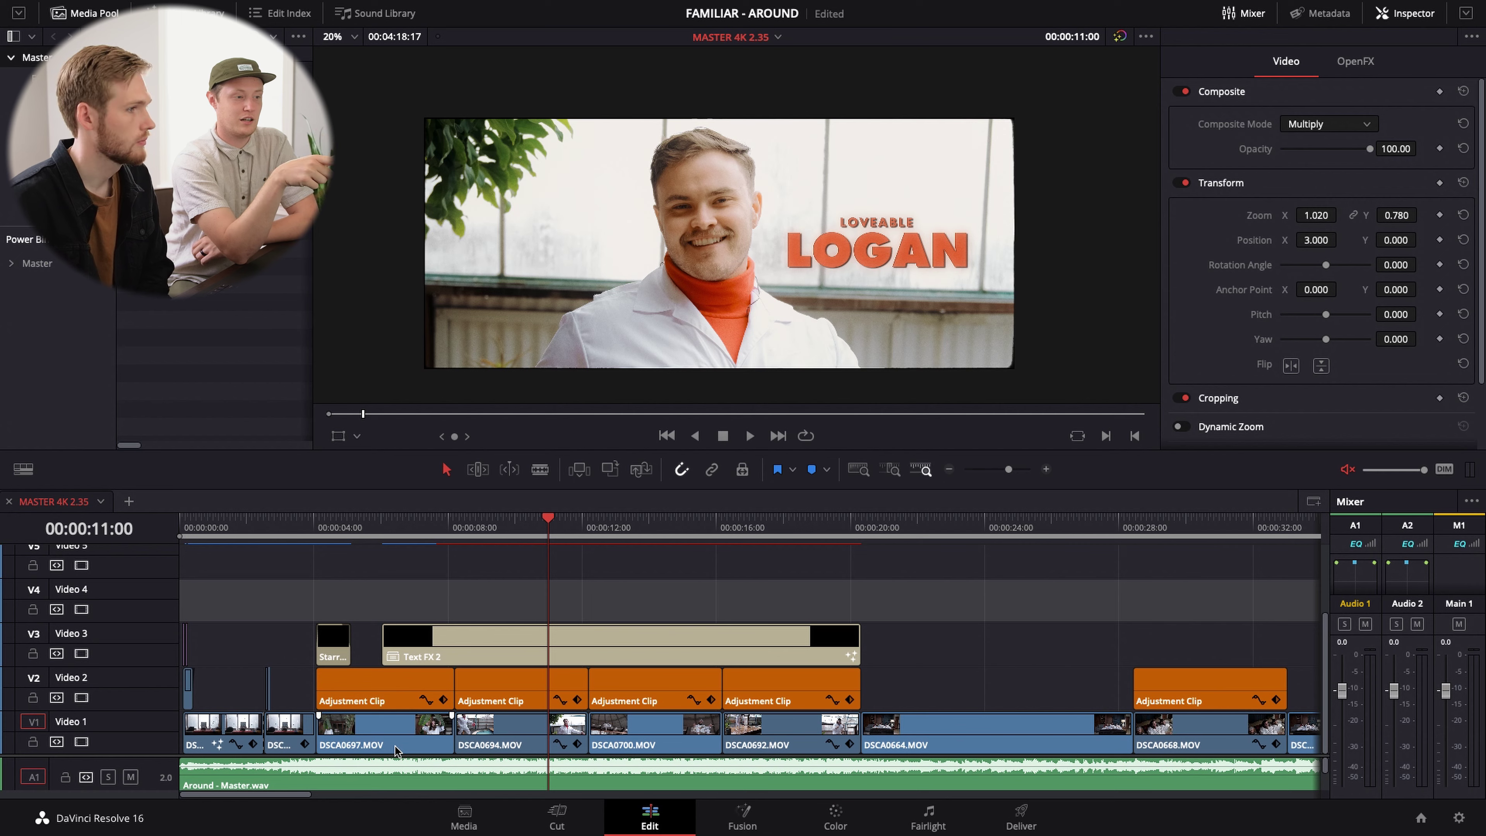
pyautogui.scroll(4, 604, 640)
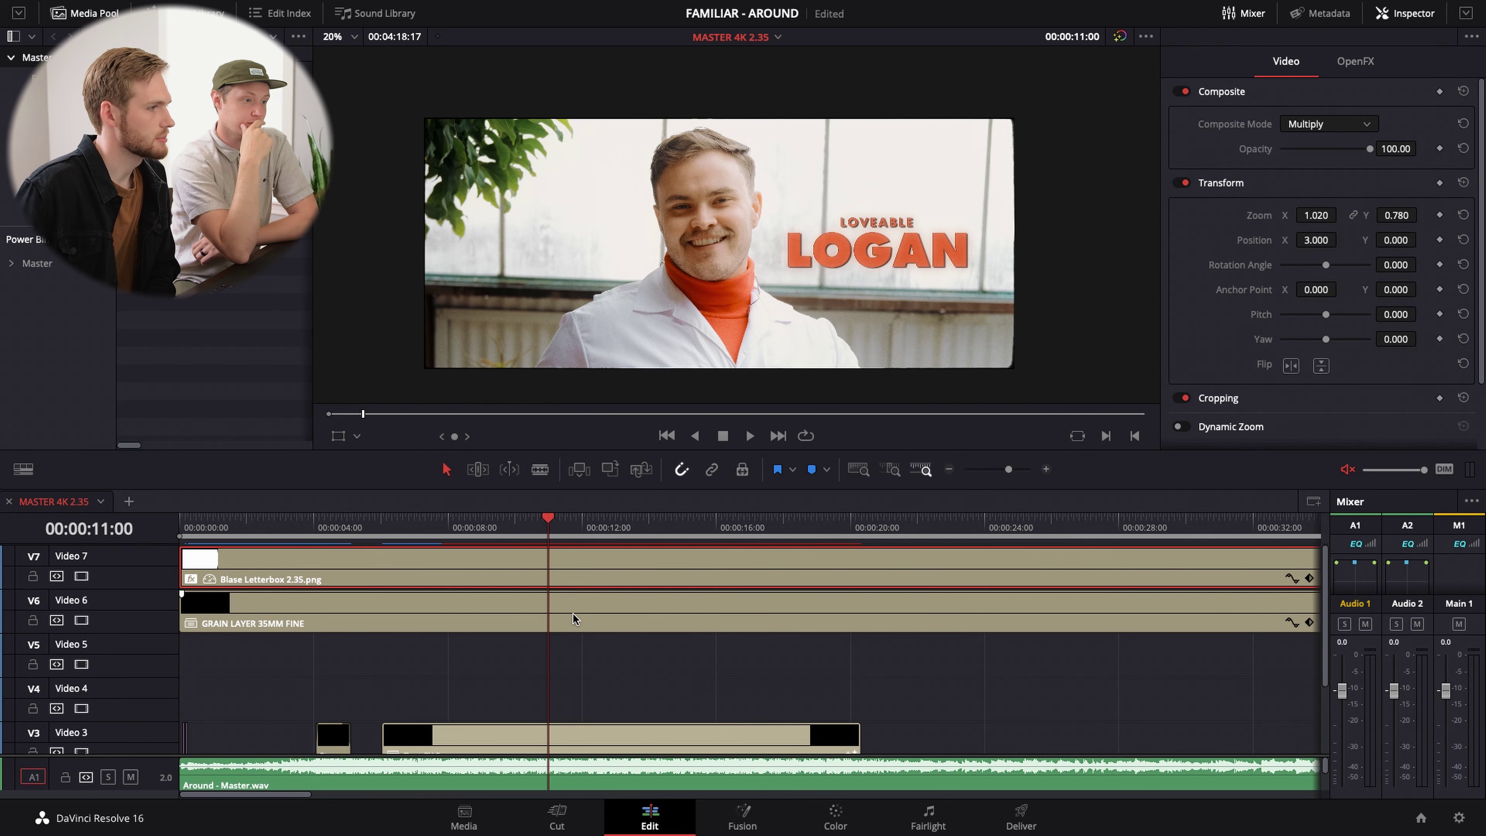
# - Decompose the GRAIN LAYER 35MM FINE clip and compare the picture at 12:05 with V6 toggled
pyautogui.click(578, 611)
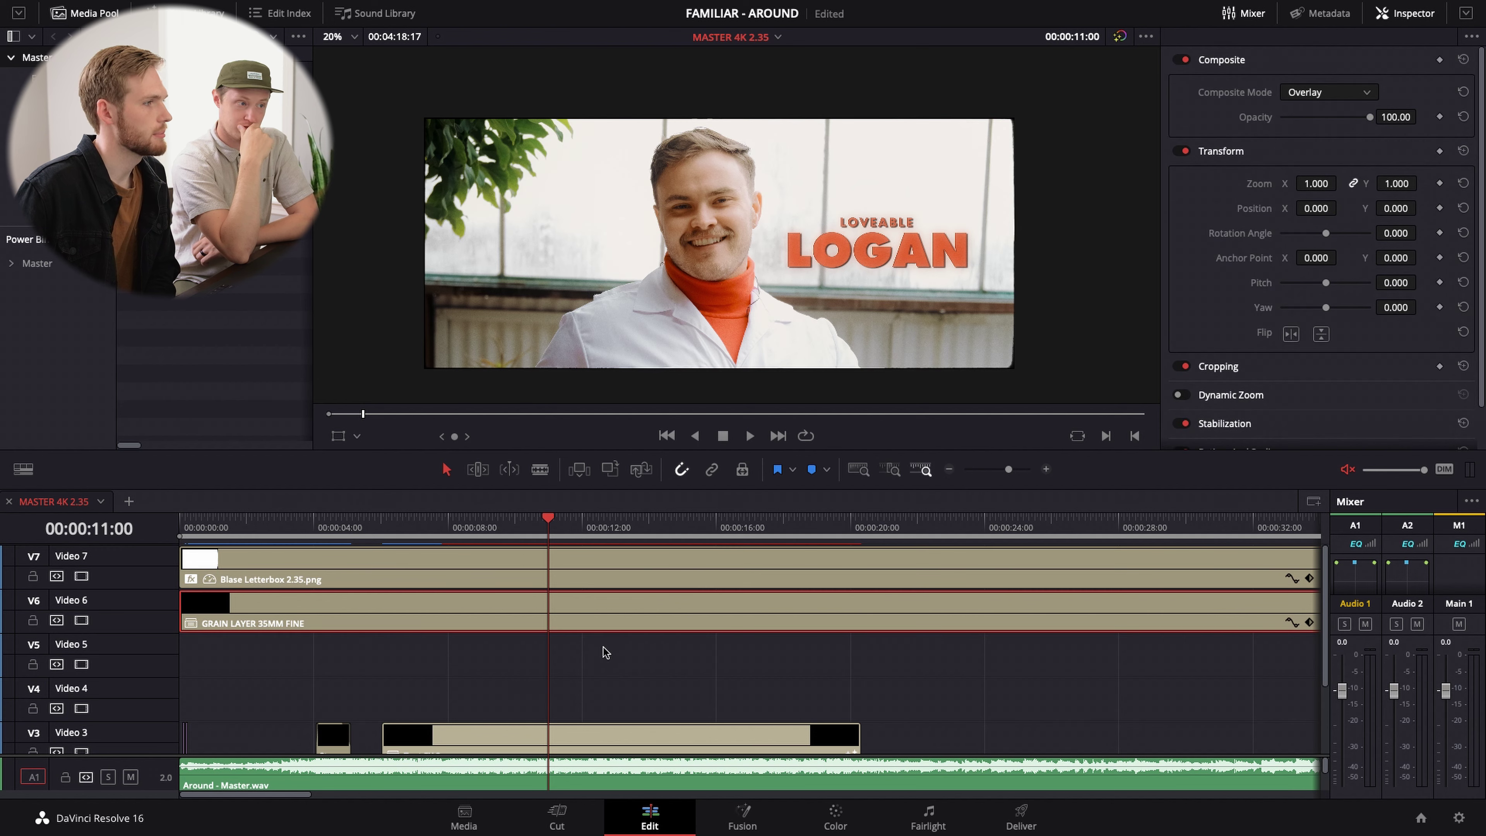
pyautogui.rightClick(592, 622)
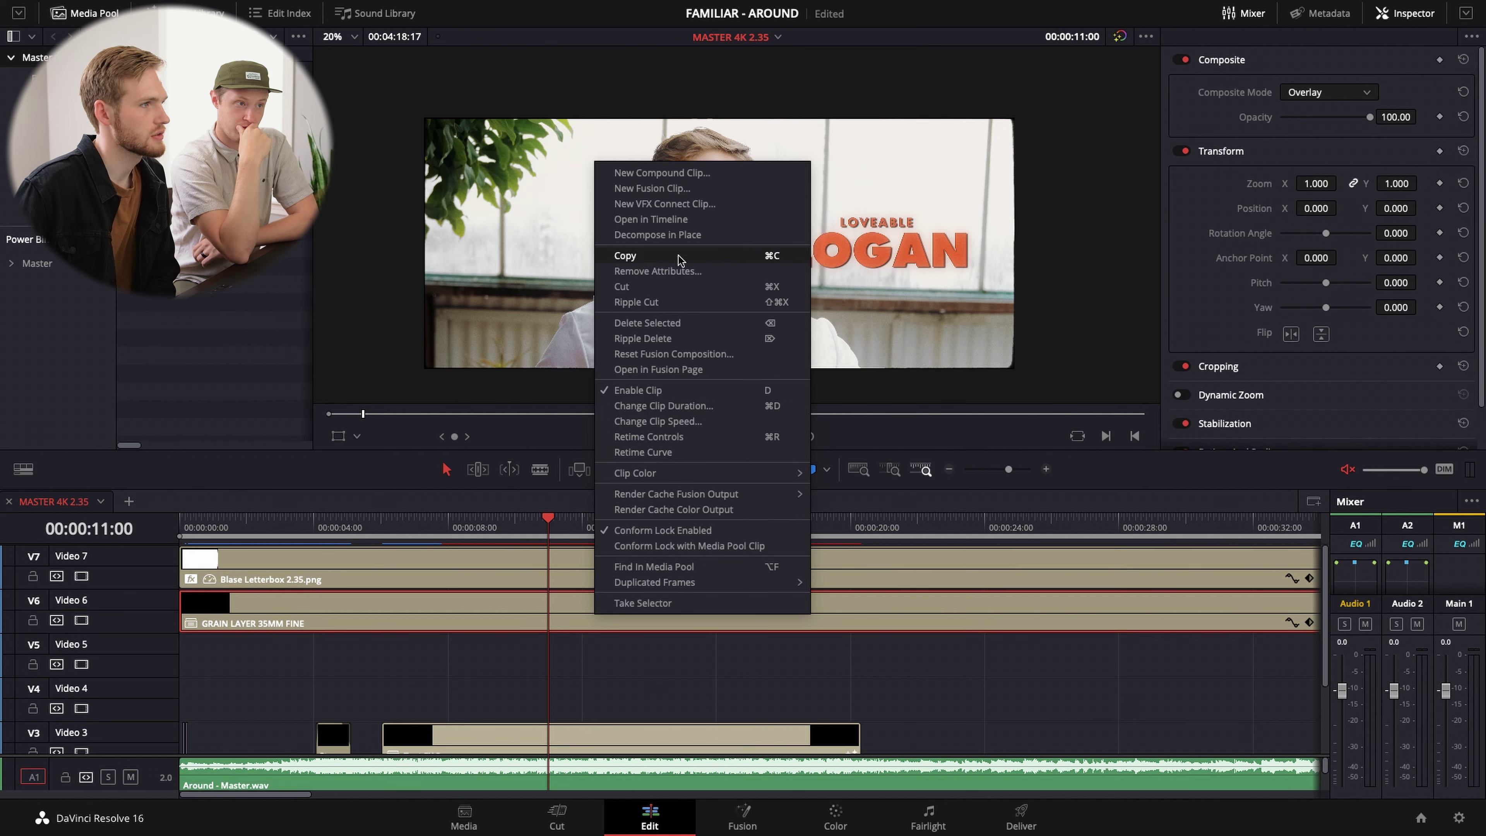
pyautogui.click(657, 234)
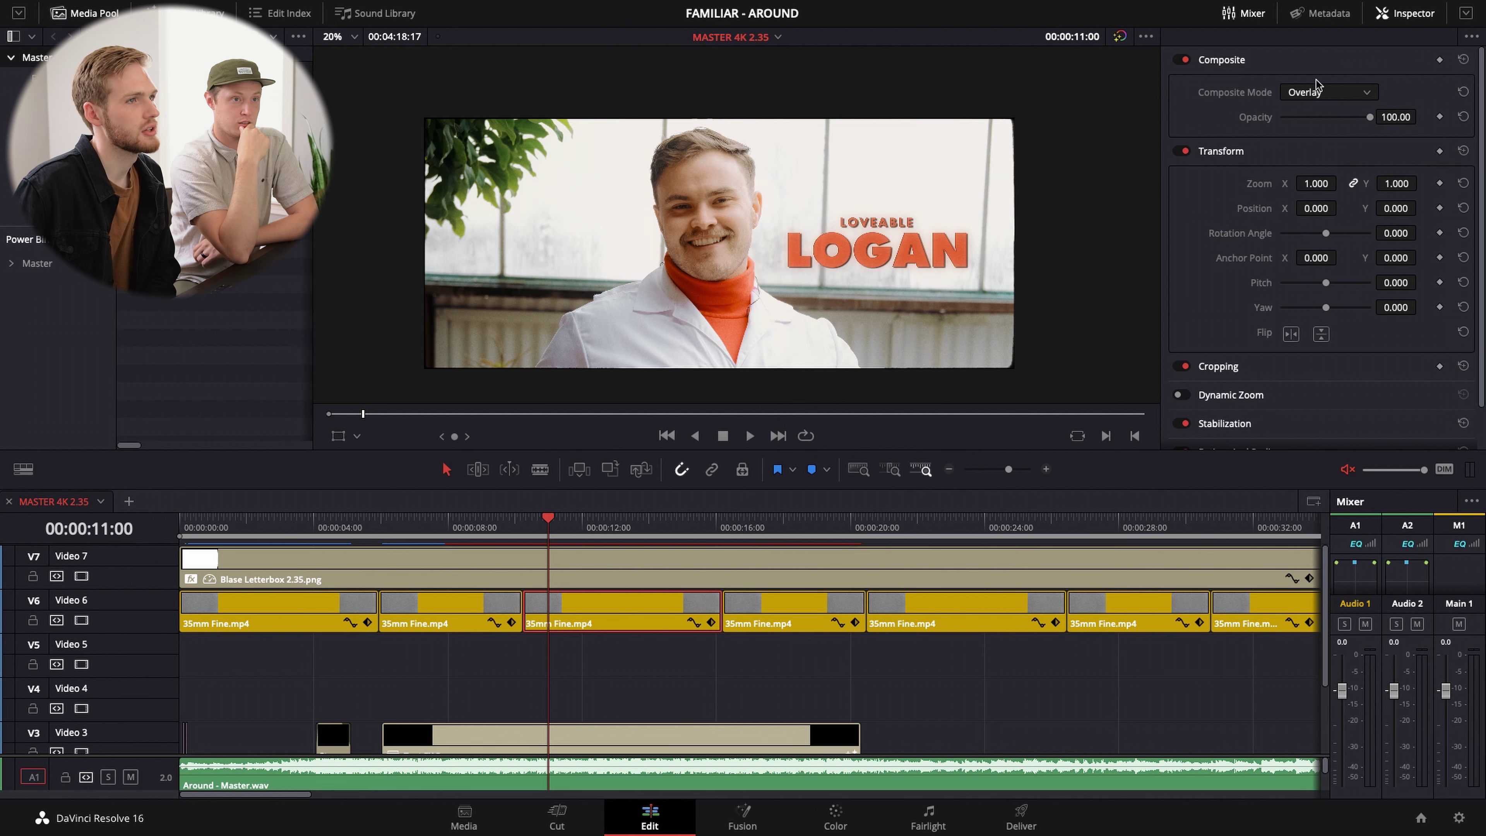
pyautogui.click(589, 540)
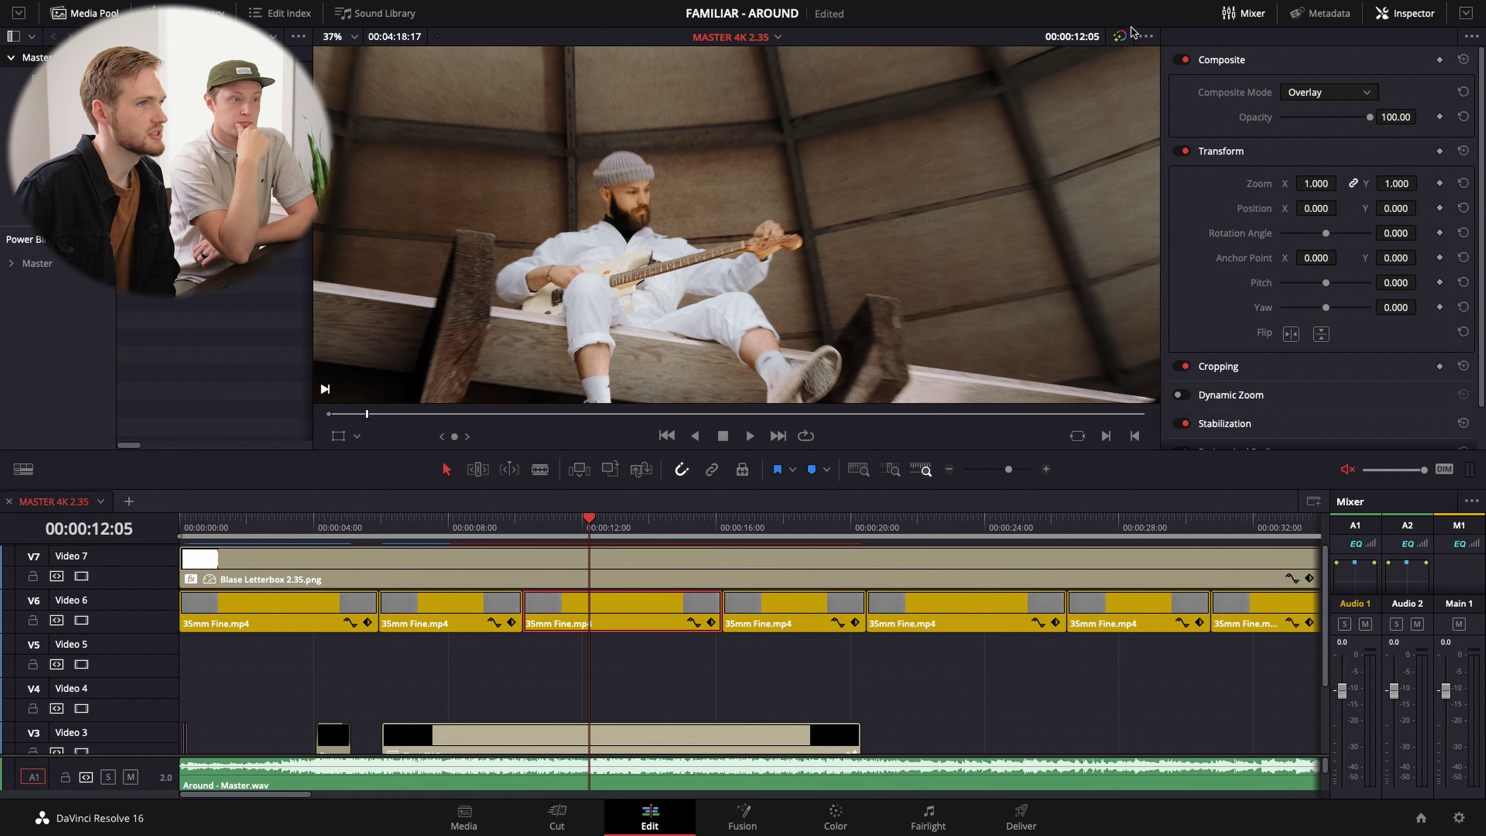
pyautogui.click(1120, 36)
pyautogui.click(1121, 36)
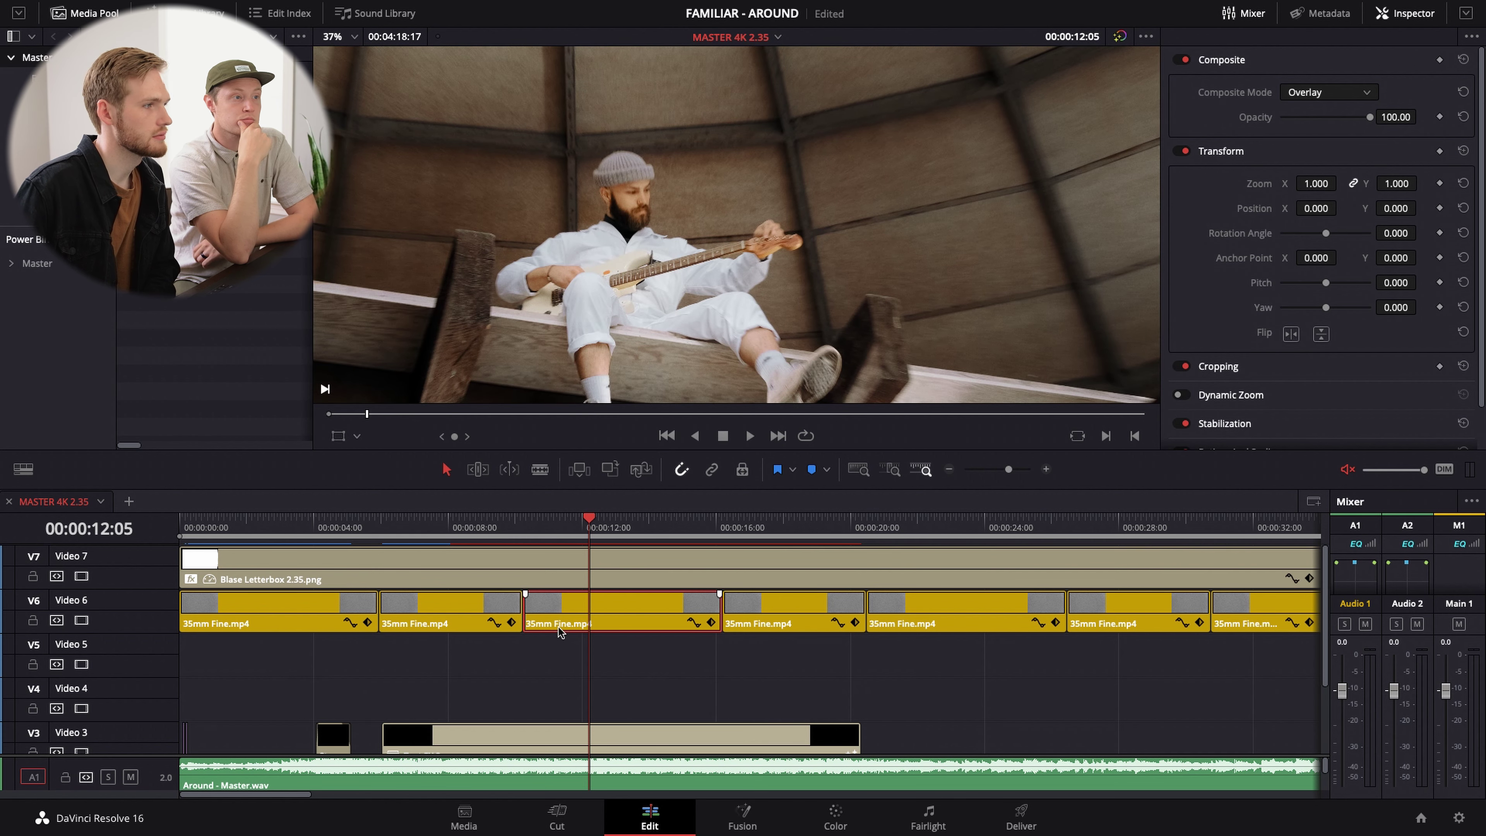
pyautogui.click(81, 620)
pyautogui.click(82, 624)
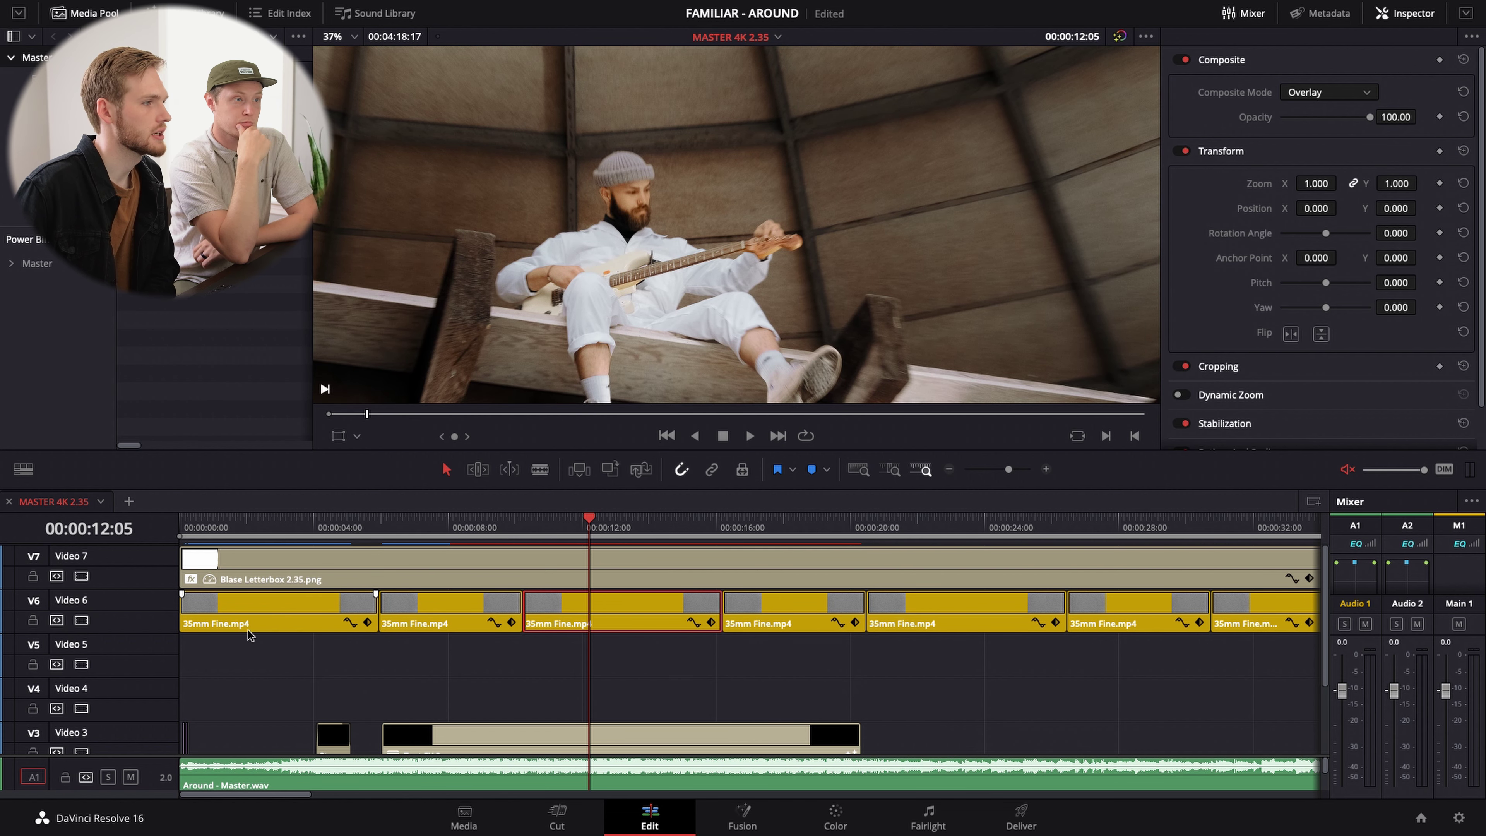
# - Combine all 35mm Fine.mp4 clips on V6 into one compound clip using Overlay composite mode
pyautogui.hotkey('shift', 'z')
pyautogui.hotkey('ctrl', '-')
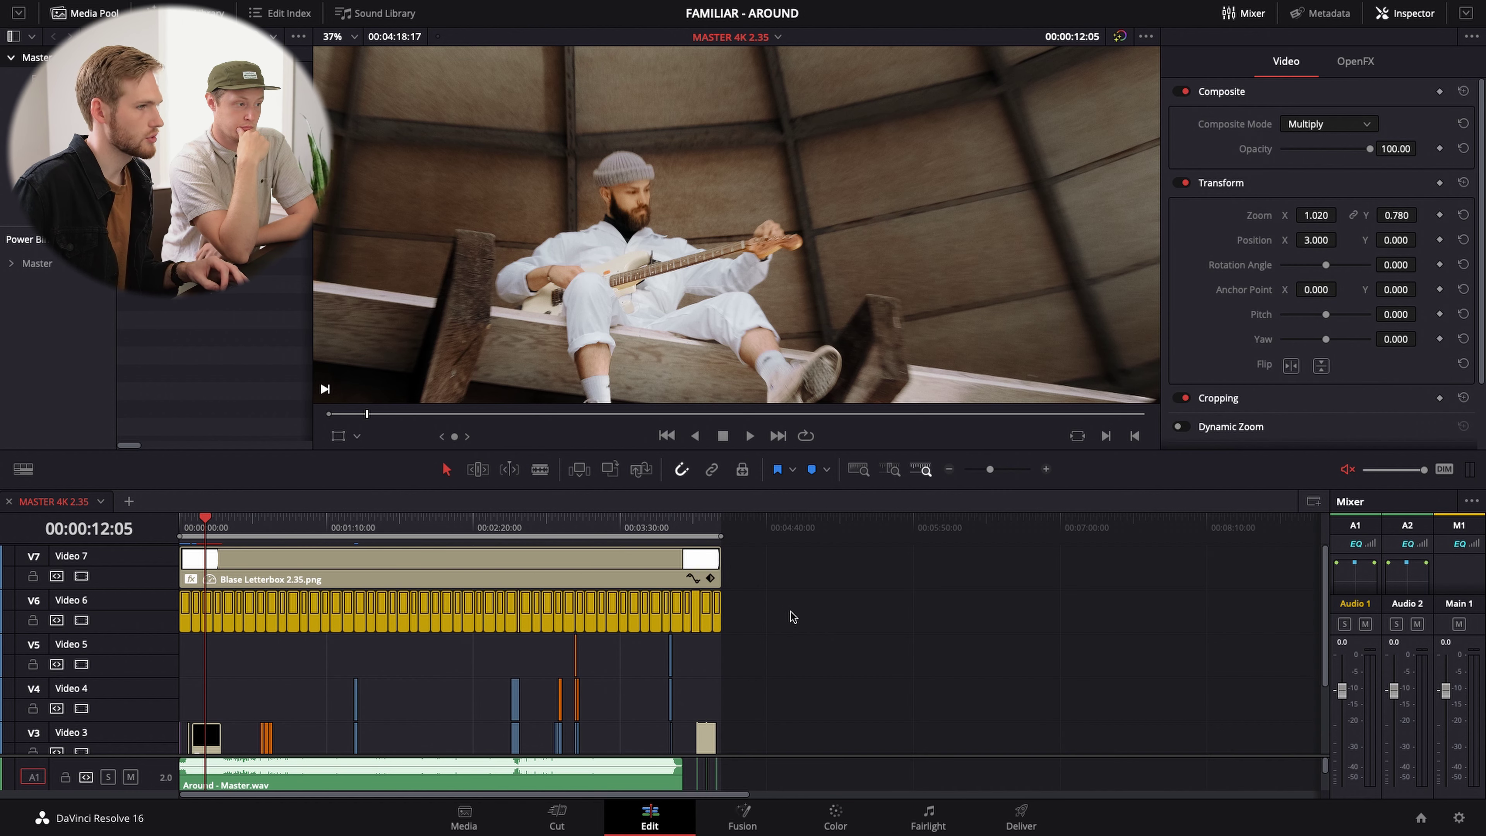
pyautogui.moveTo(790, 612); pyautogui.dragTo(241, 625)
pyautogui.rightClick(317, 612)
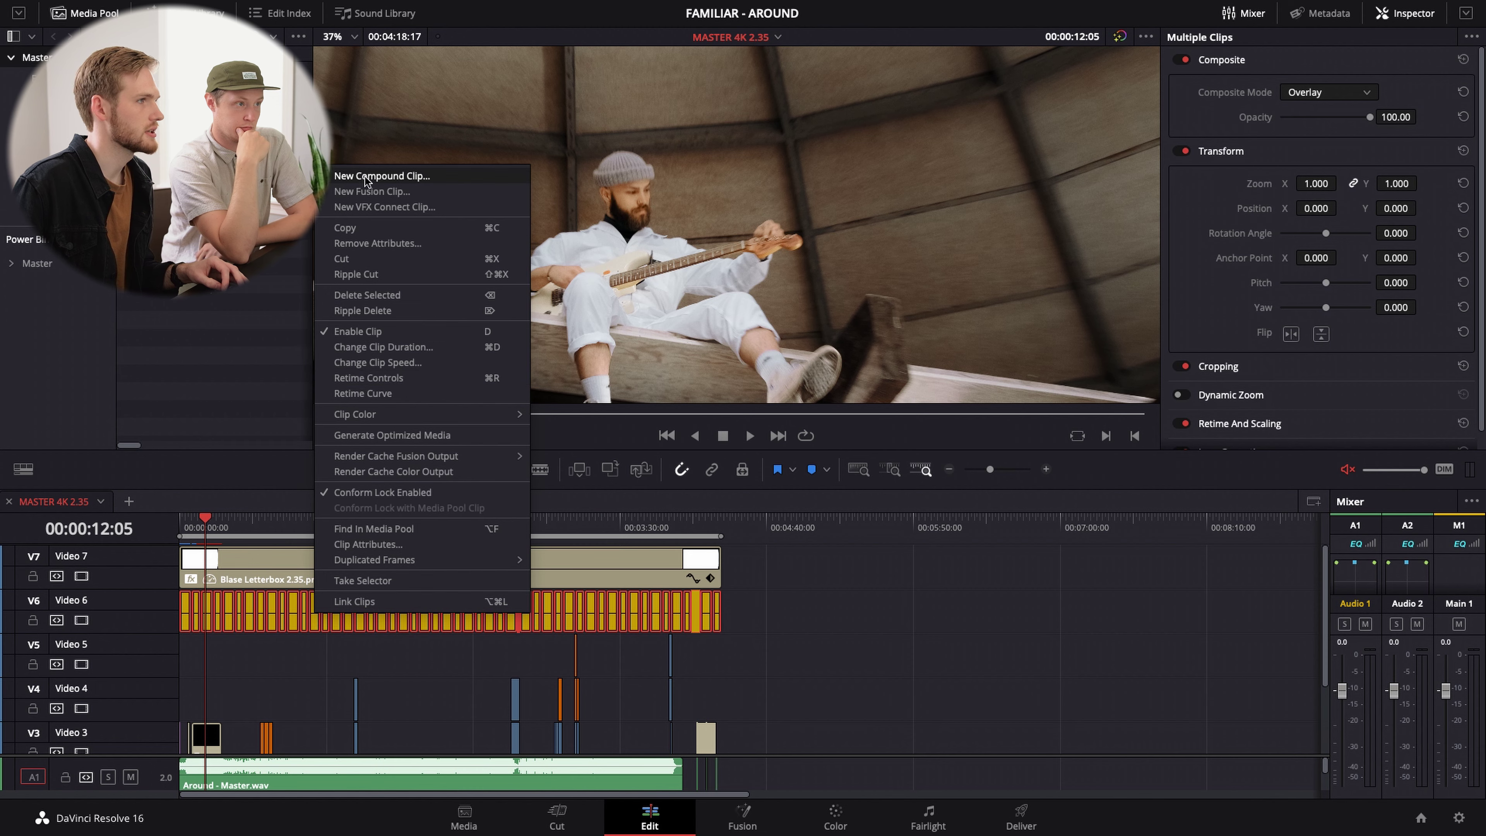
pyautogui.press('Escape')
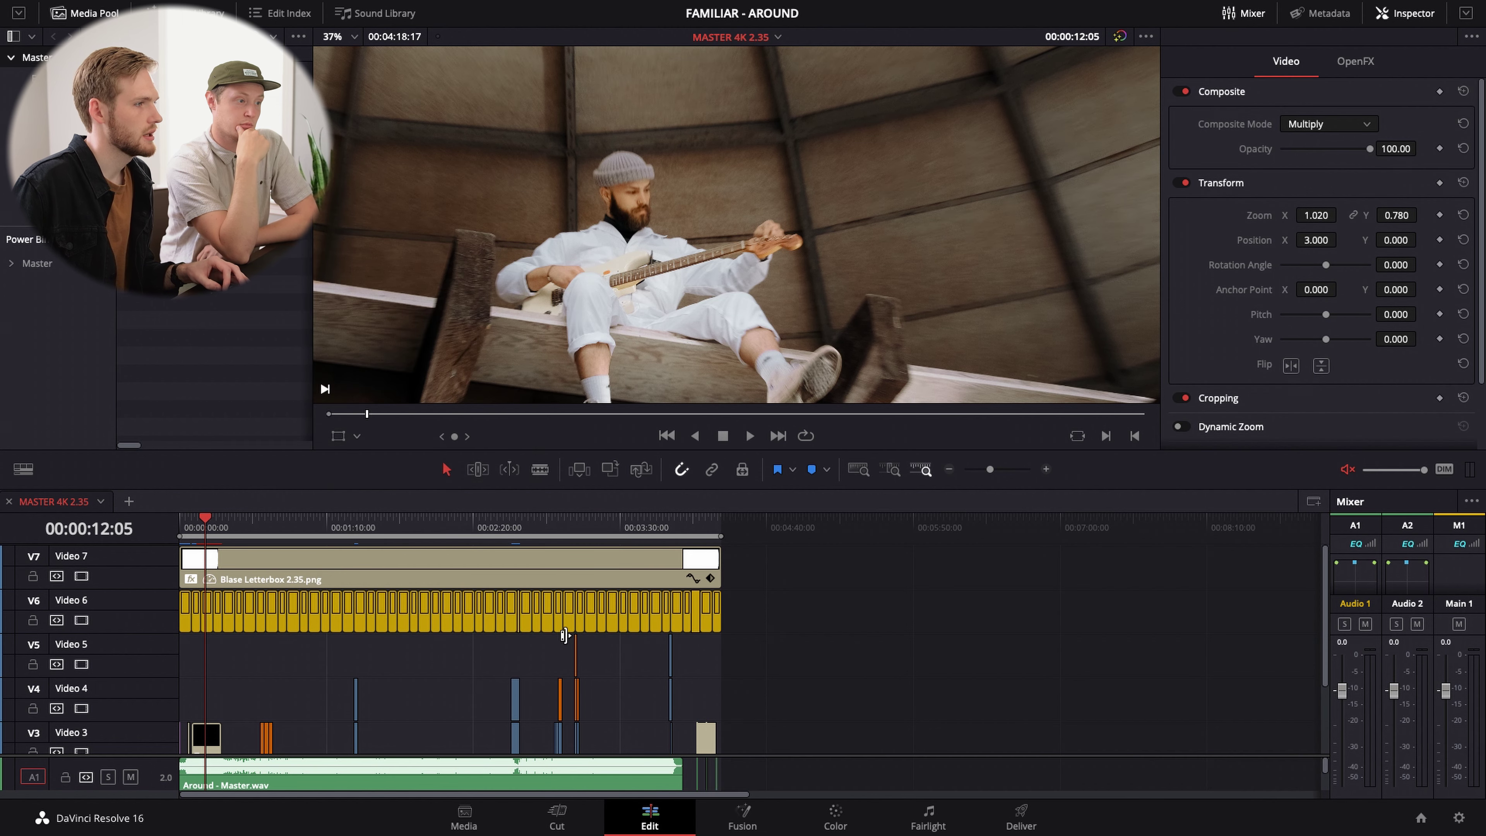
pyautogui.click(565, 625)
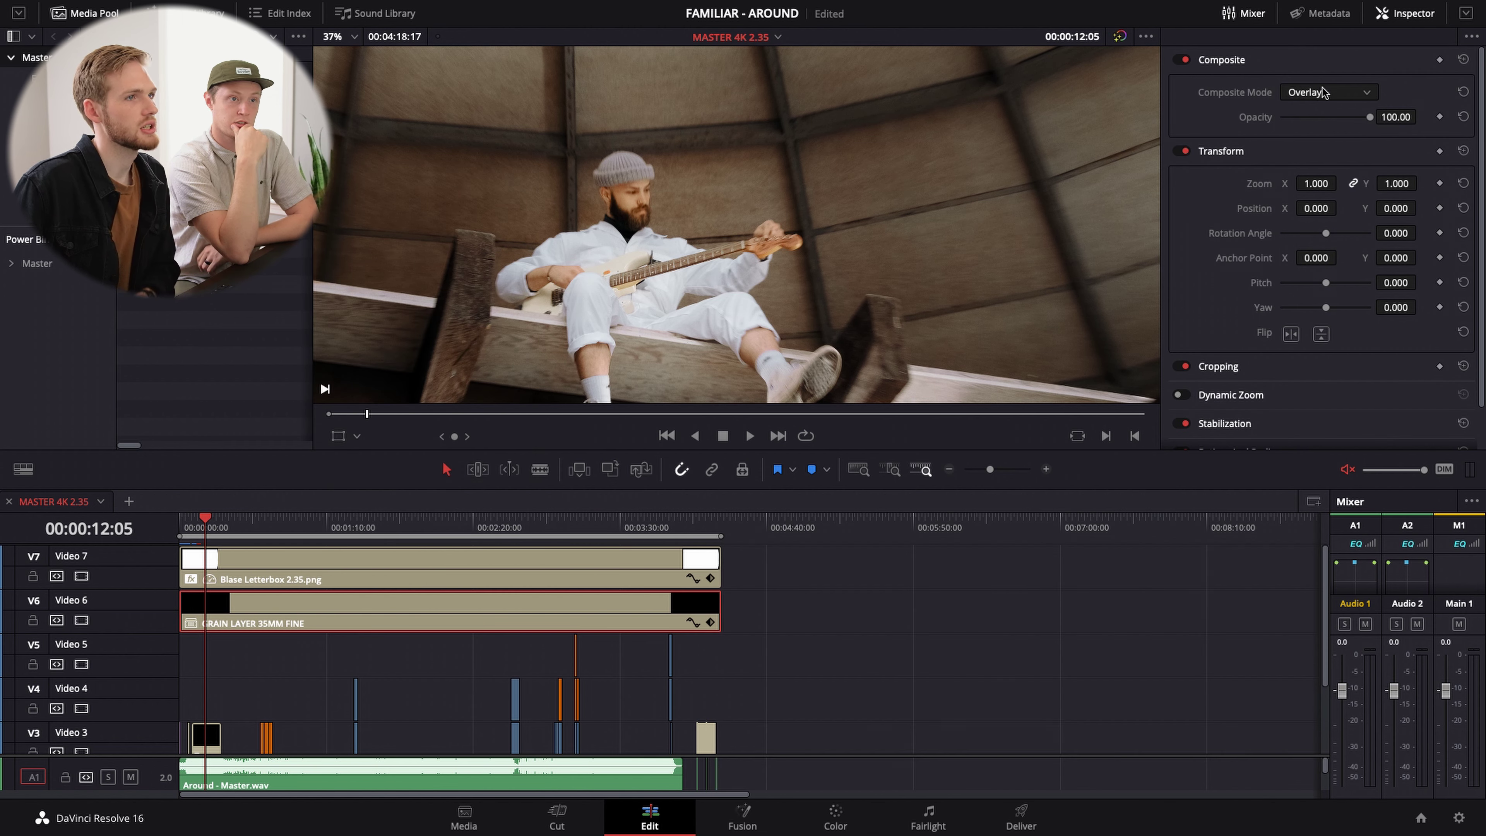
pyautogui.click(1323, 97)
pyautogui.click(1310, 250)
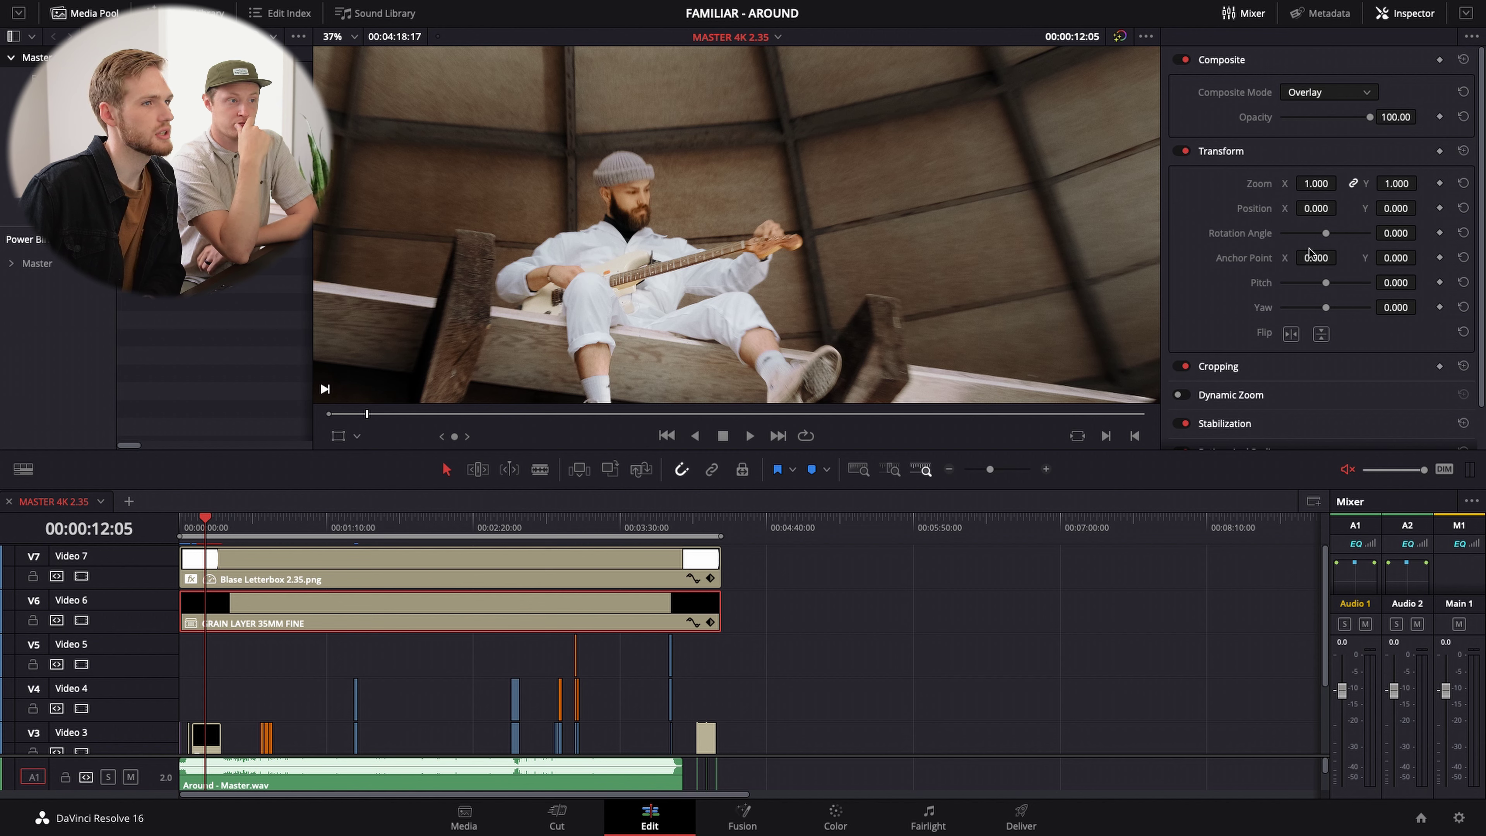
# - Compare with the V6 grain track off and on, save the project, and select the V7 letterbox
pyautogui.click(81, 620)
pyautogui.click(81, 619)
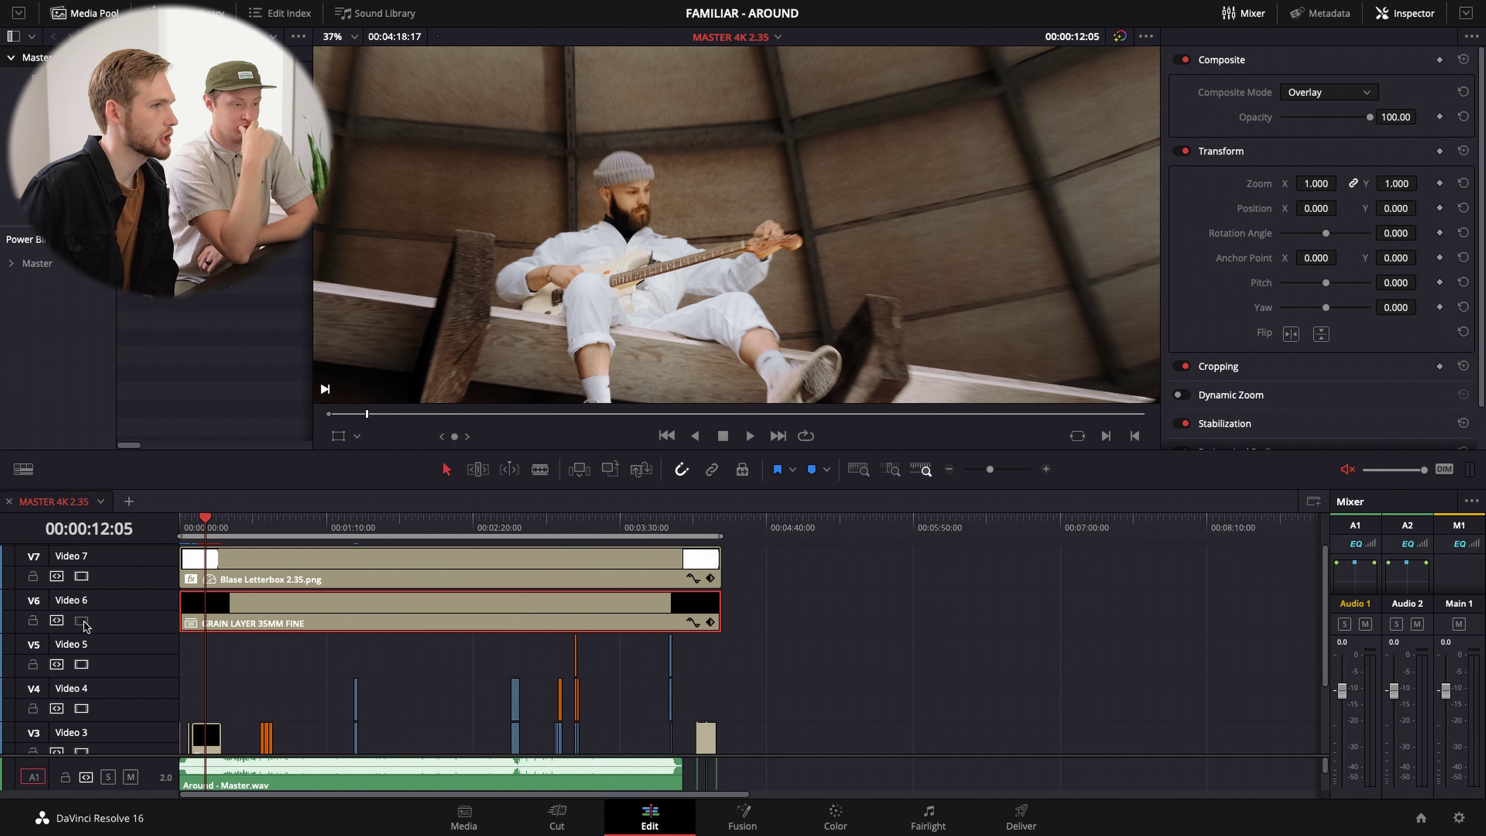
pyautogui.click(81, 620)
pyautogui.click(81, 620)
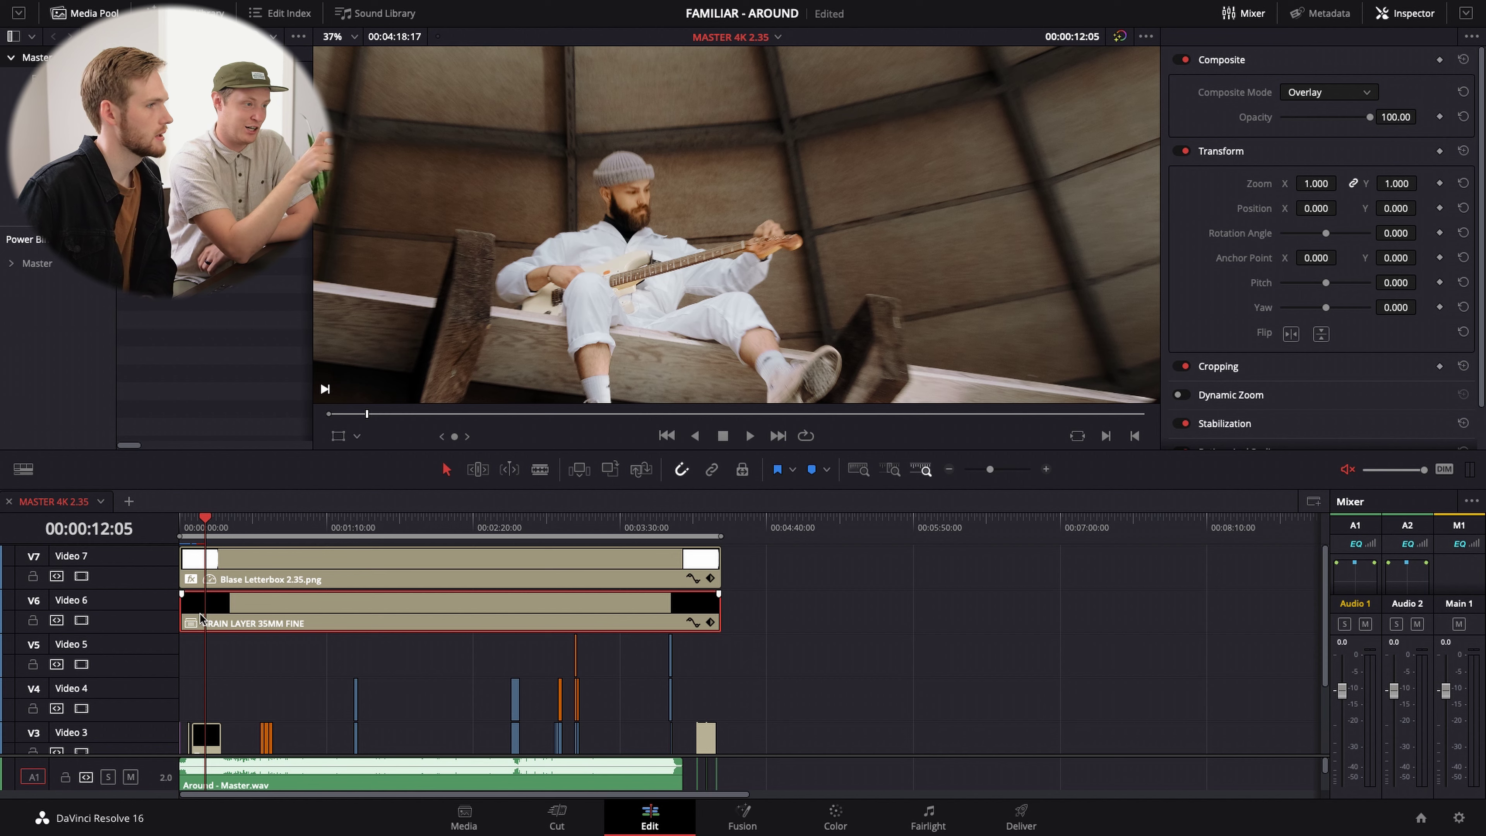
pyautogui.hotkey('ctrl', 's')
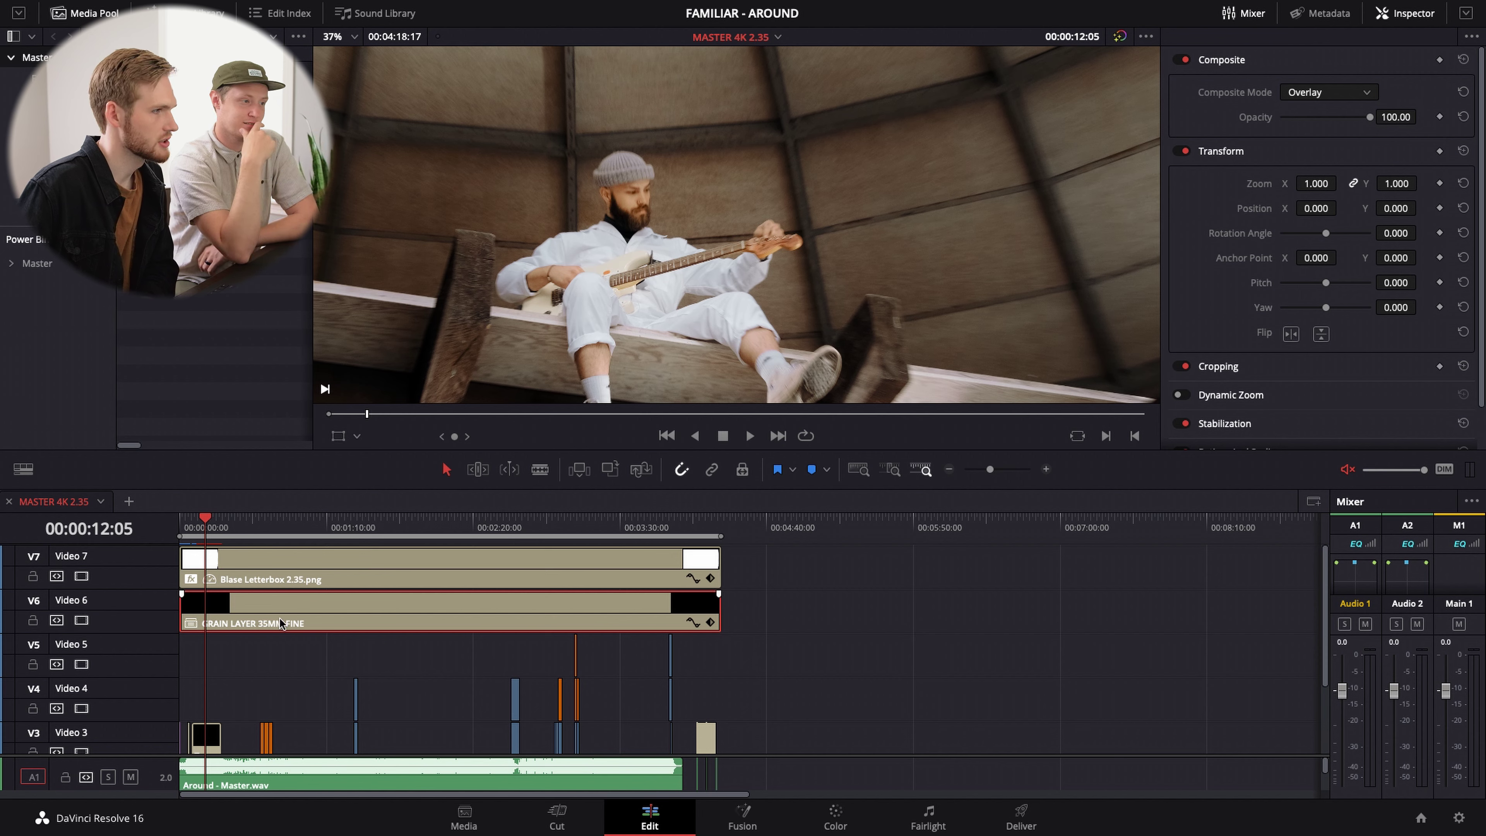
pyautogui.press('d')
pyautogui.press('d')
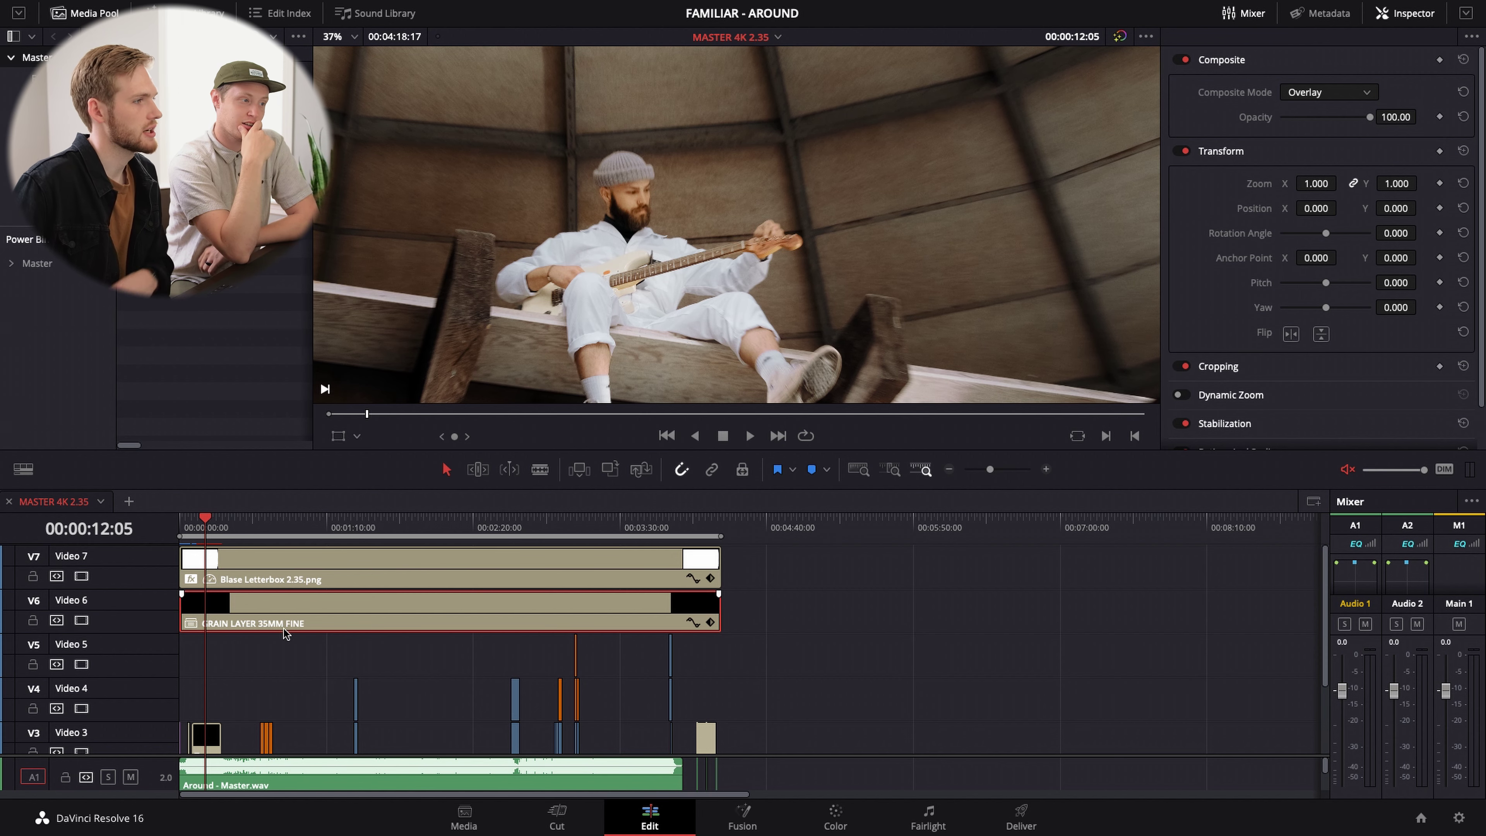
pyautogui.click(227, 567)
pyautogui.hotkey('ctrl', 's')
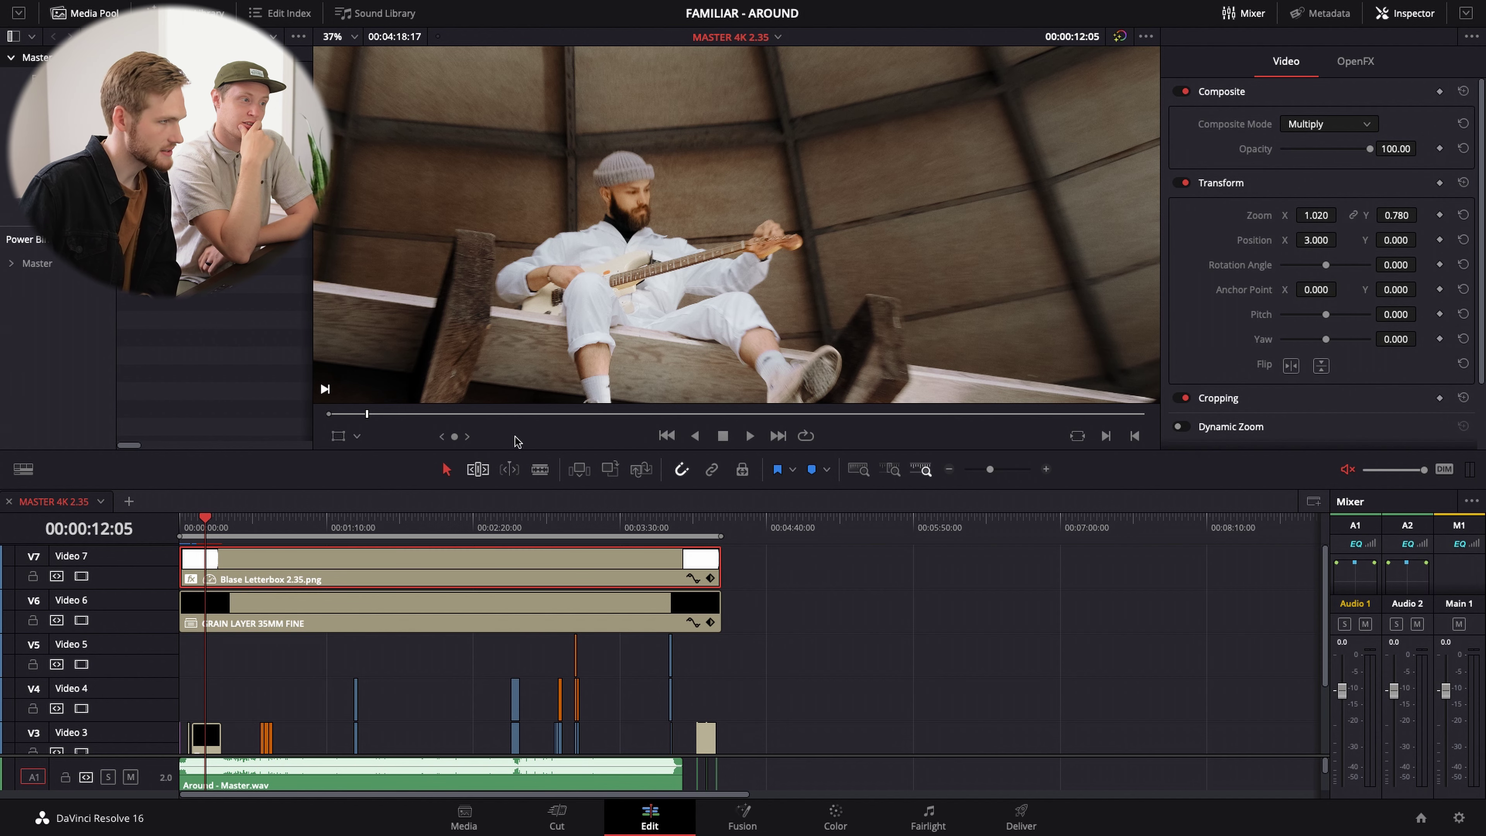
pyautogui.scroll(5, 874, 352)
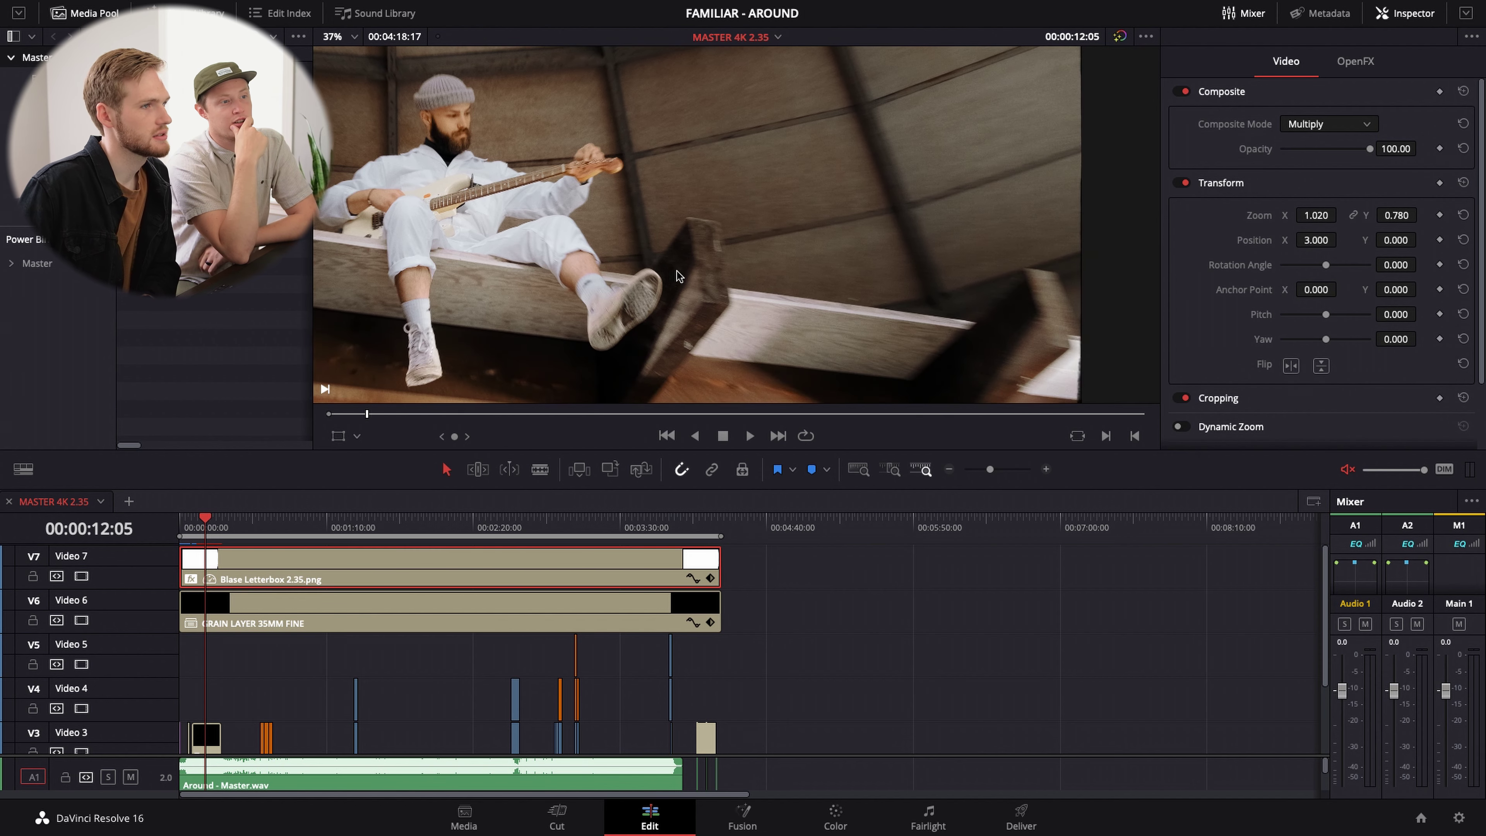
pyautogui.scroll(-3, 844, 316)
pyautogui.scroll(5, 668, 185)
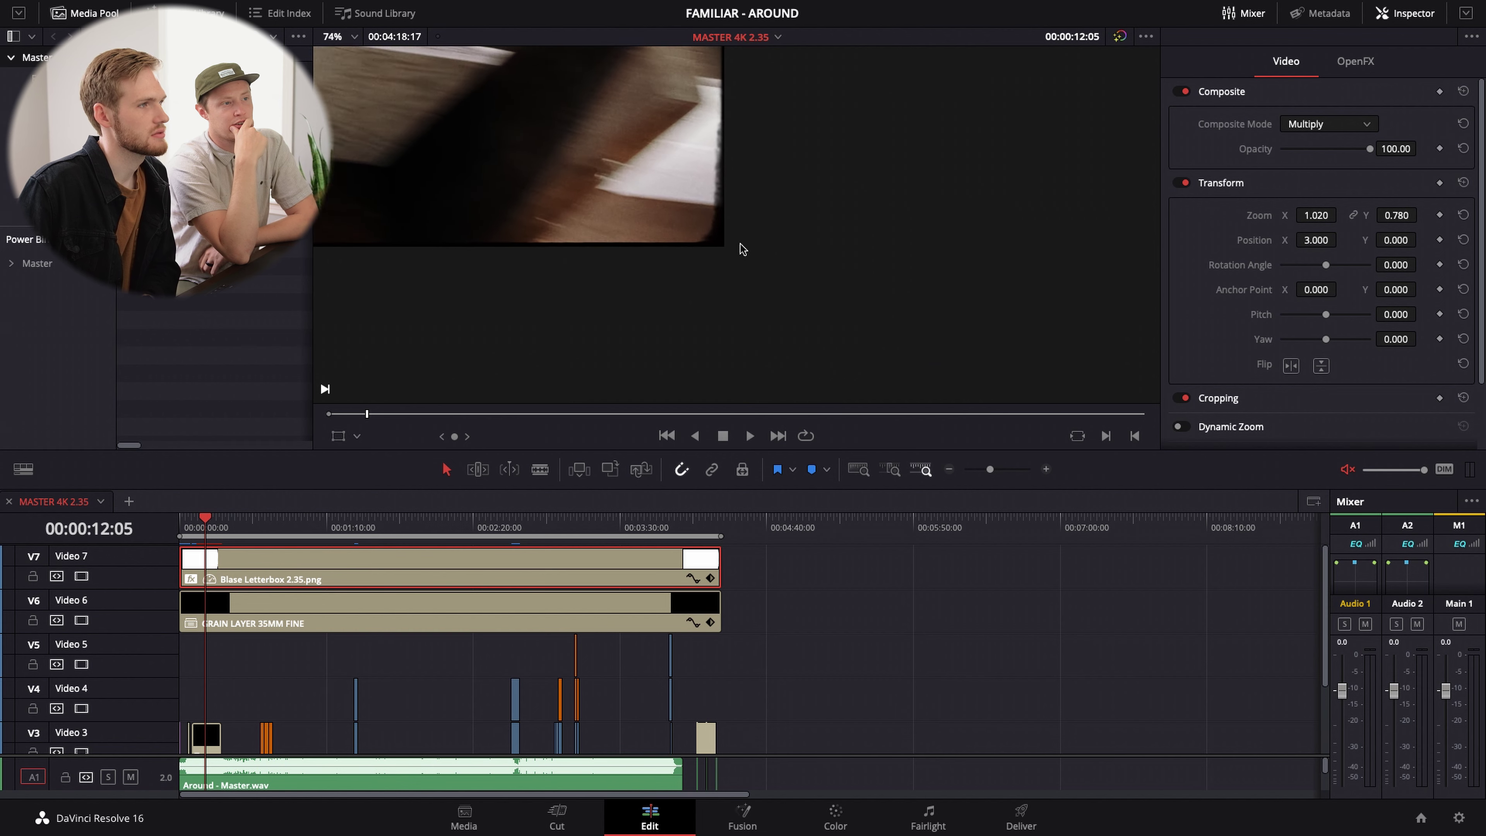
pyautogui.click(81, 577)
pyautogui.click(81, 576)
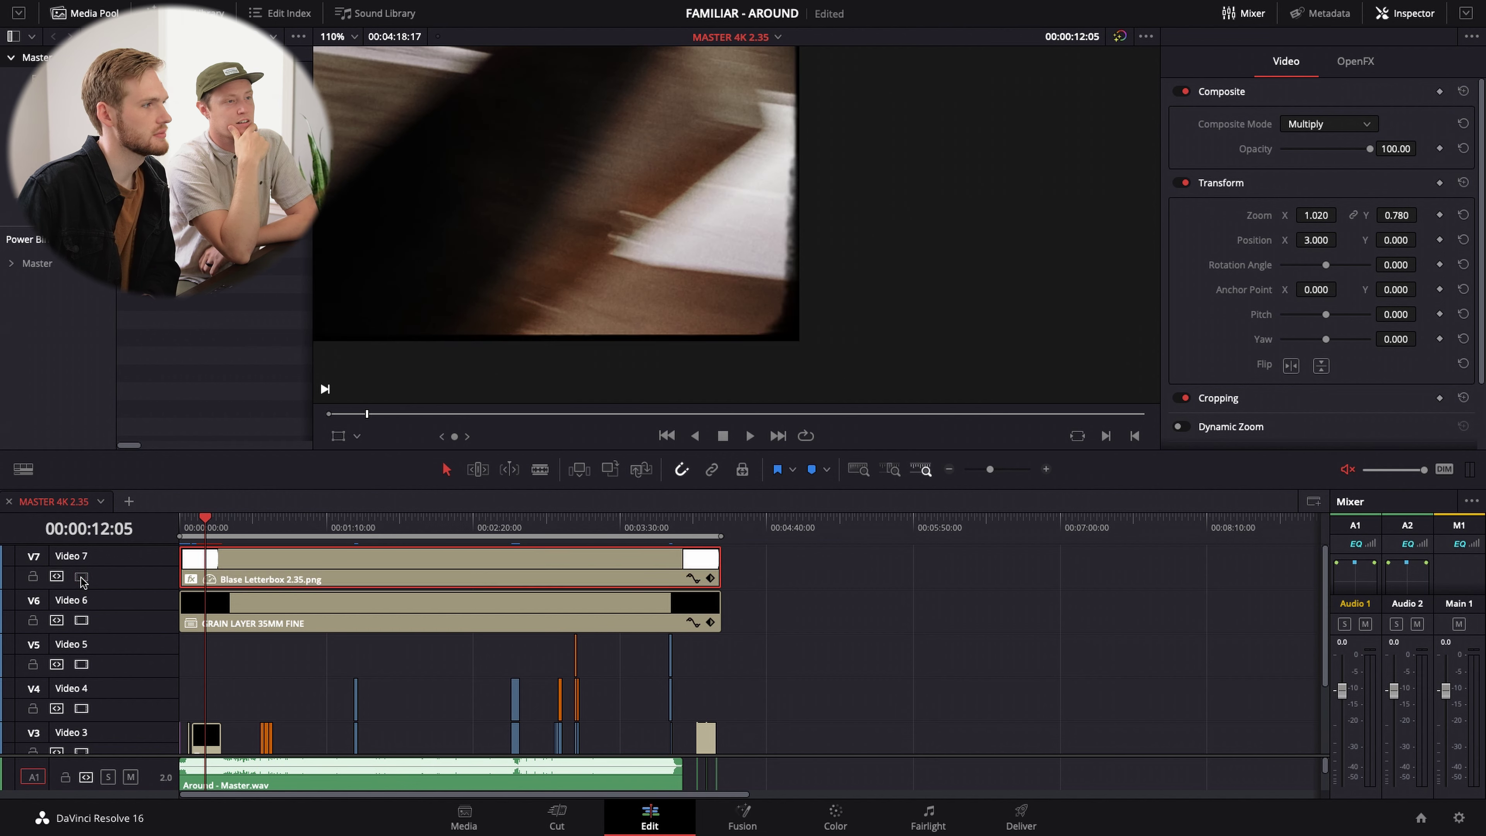
pyautogui.click(81, 576)
pyautogui.click(81, 576)
pyautogui.scroll(-4, 758, 188)
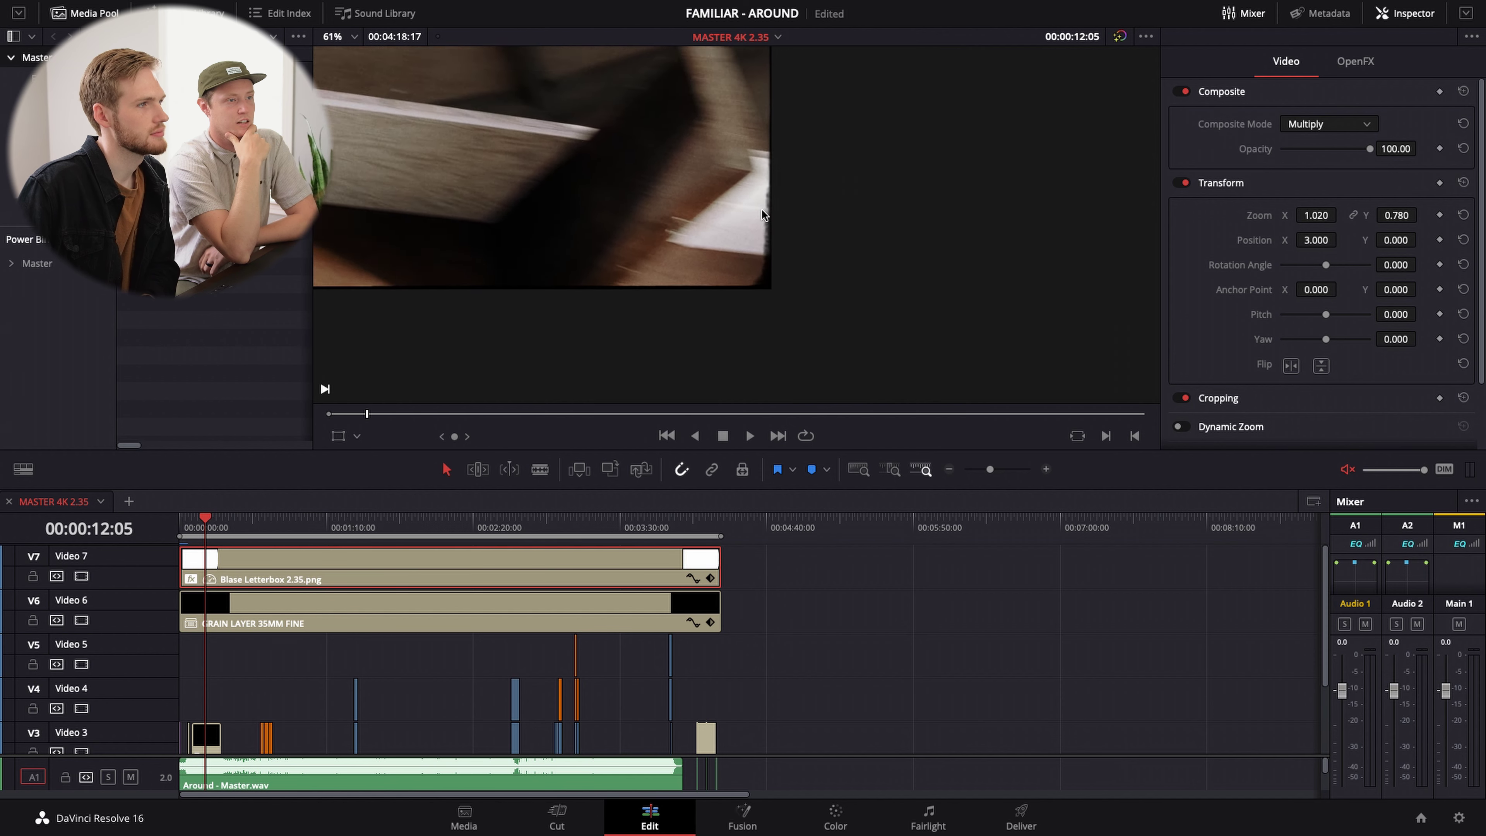
pyautogui.scroll(-5, 752, 213)
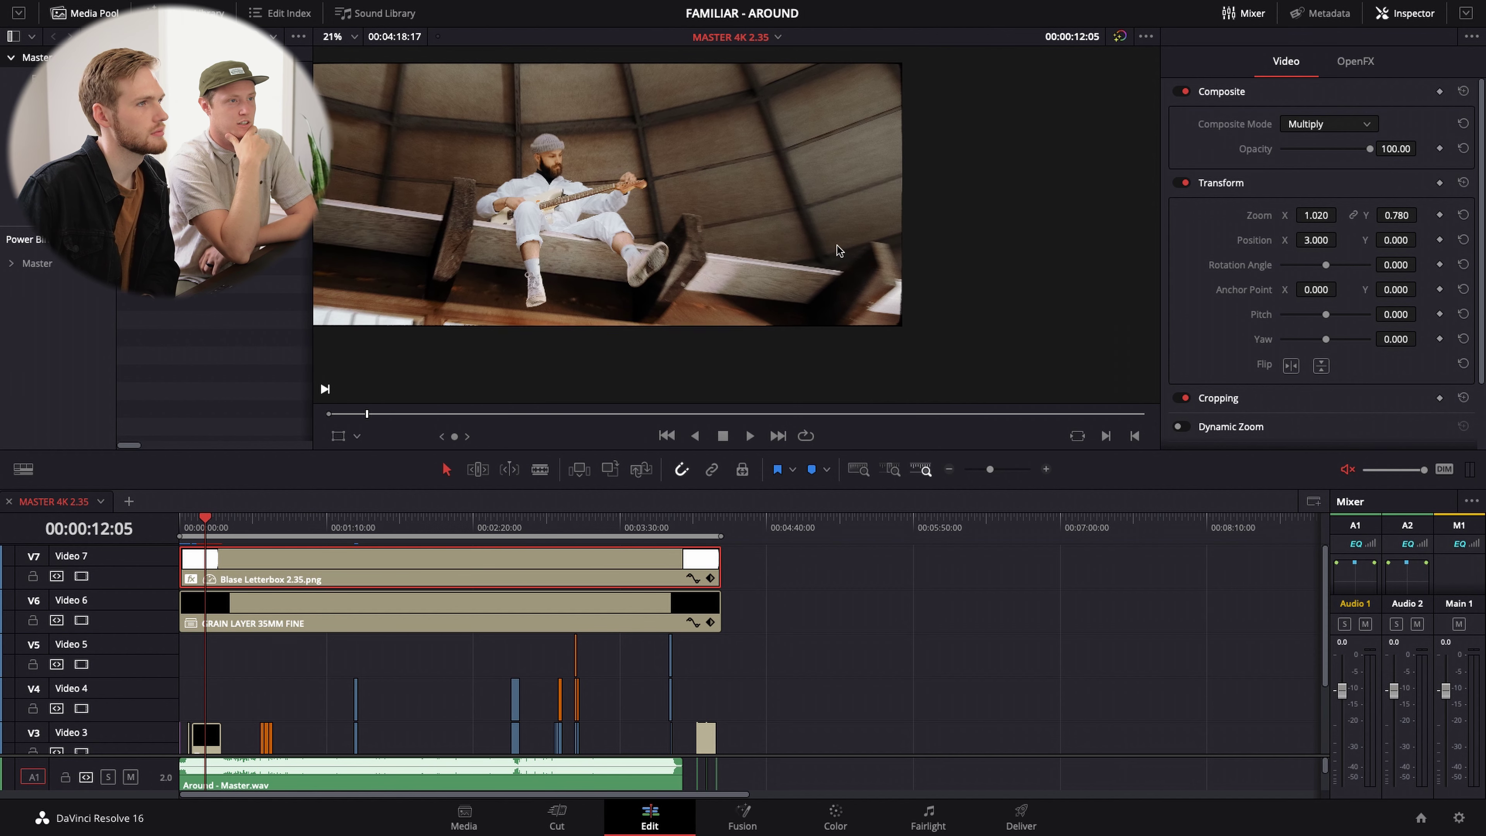
pyautogui.scroll(2, 837, 245)
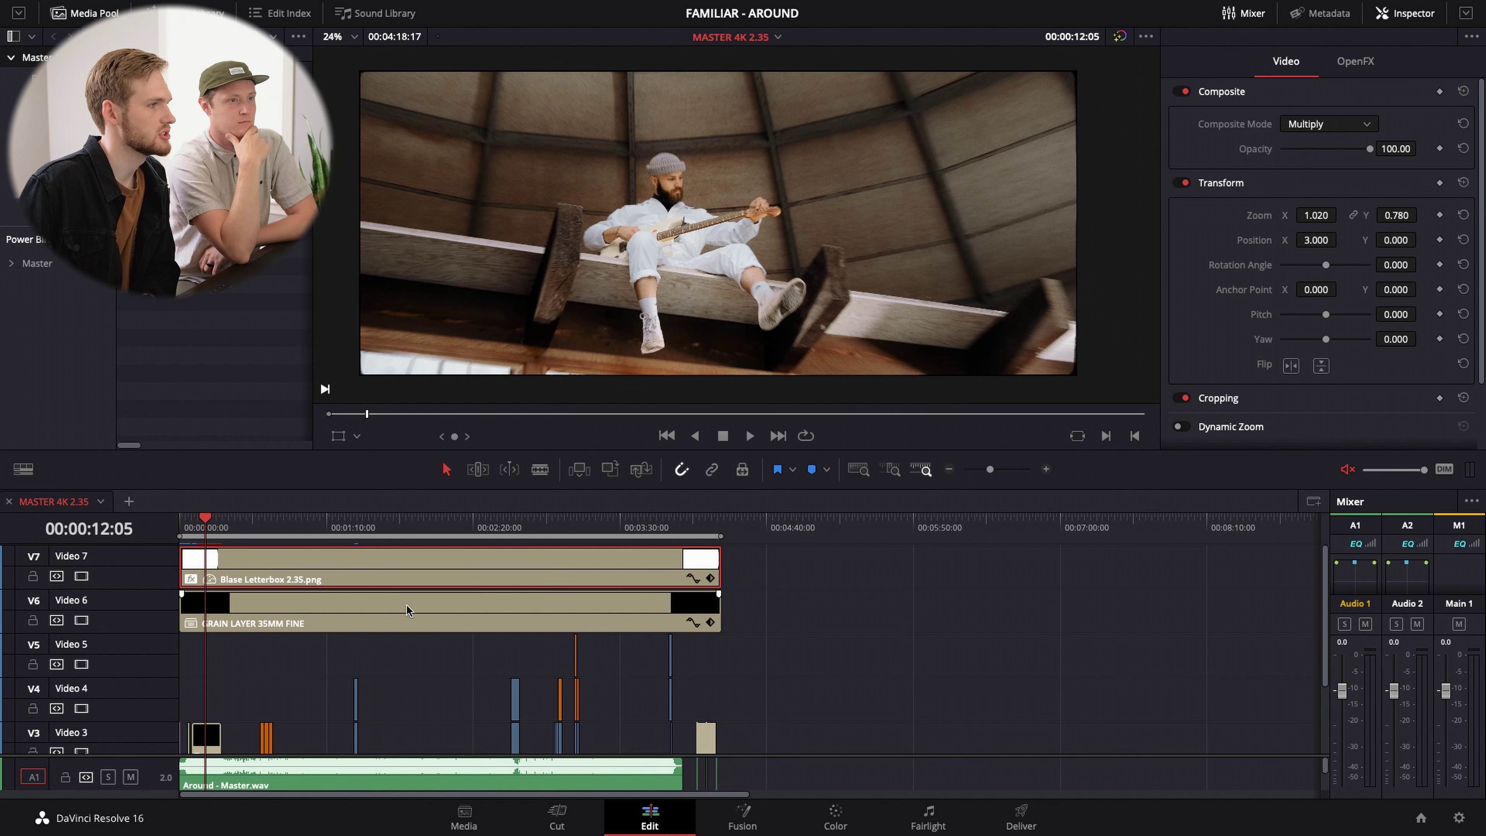
pyautogui.click(1303, 124)
pyautogui.click(1309, 145)
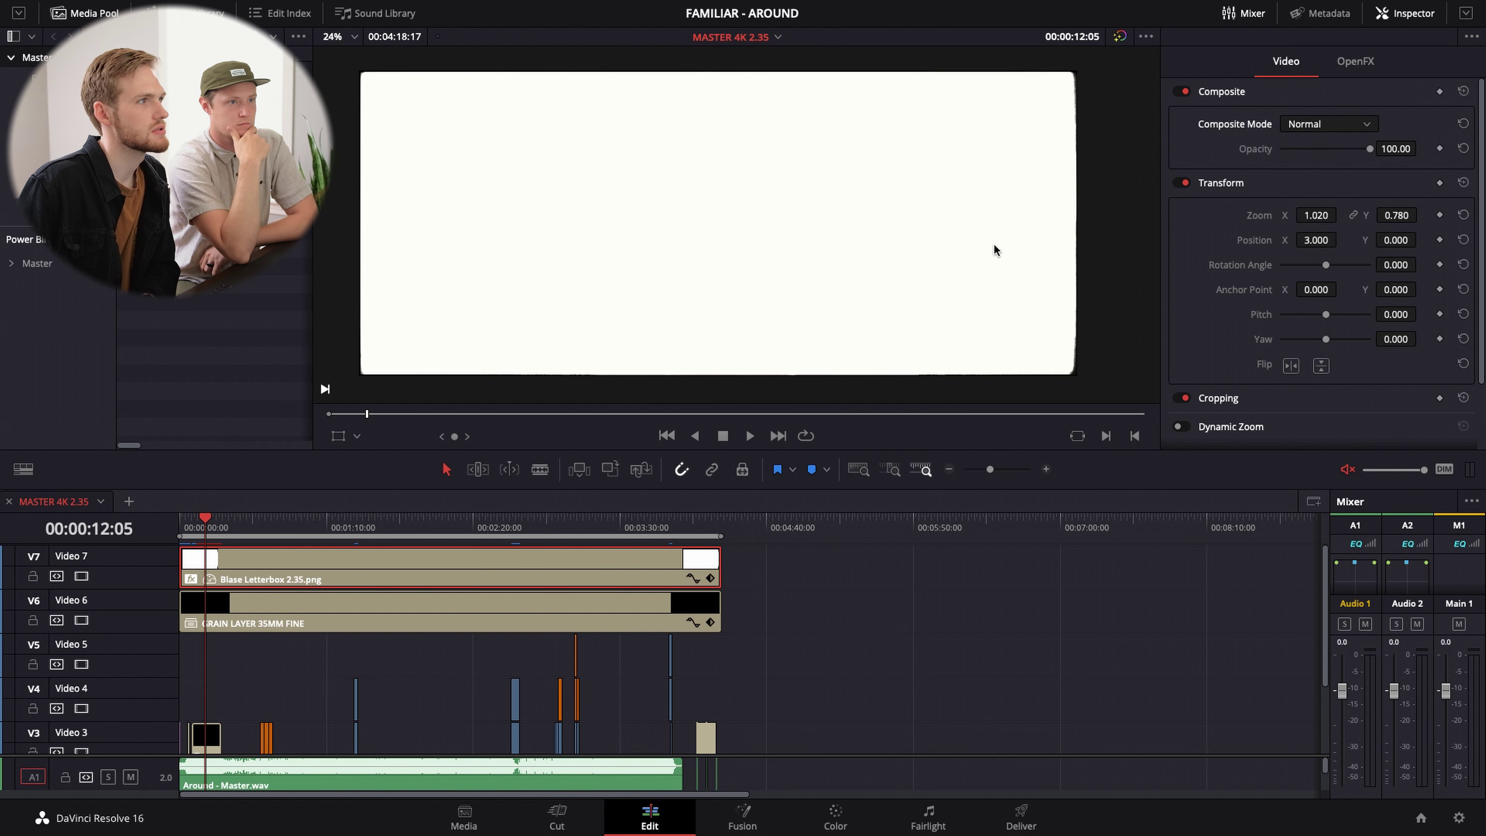
pyautogui.scroll(3, 852, 285)
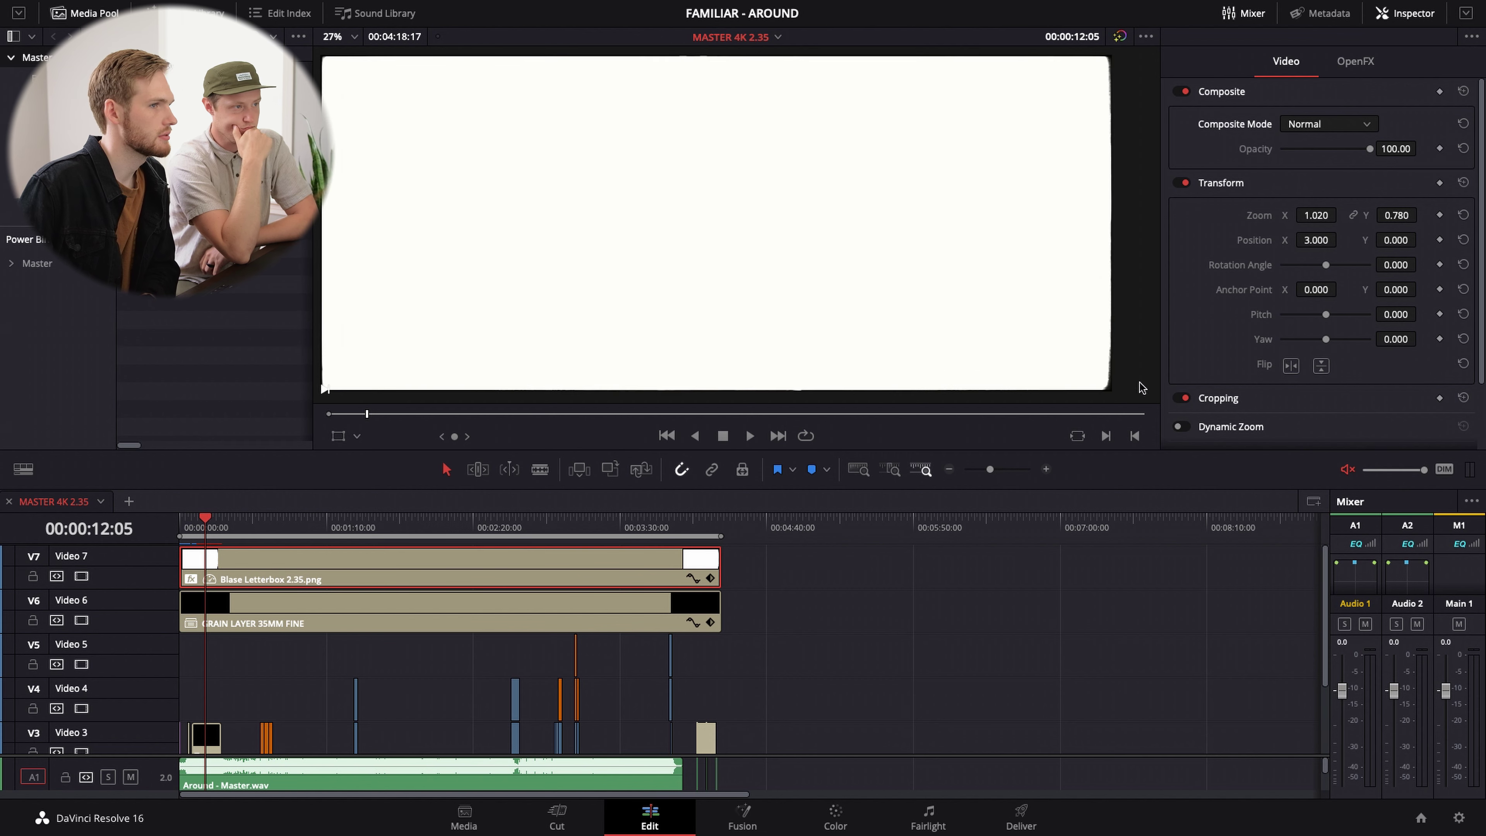
pyautogui.scroll(4, 938, 311)
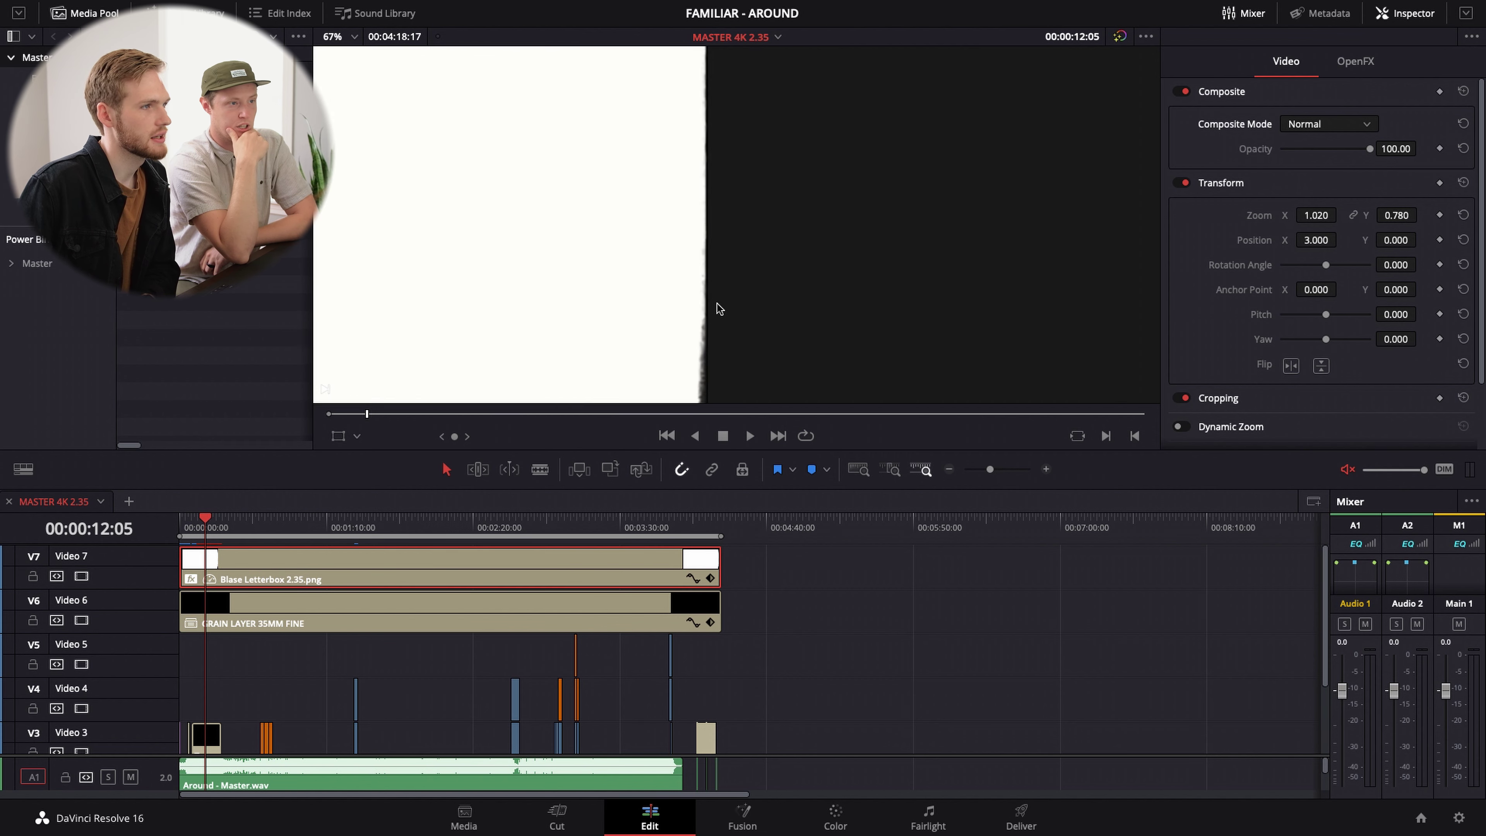
pyautogui.click(1300, 121)
pyautogui.scroll(-6, 1316, 176)
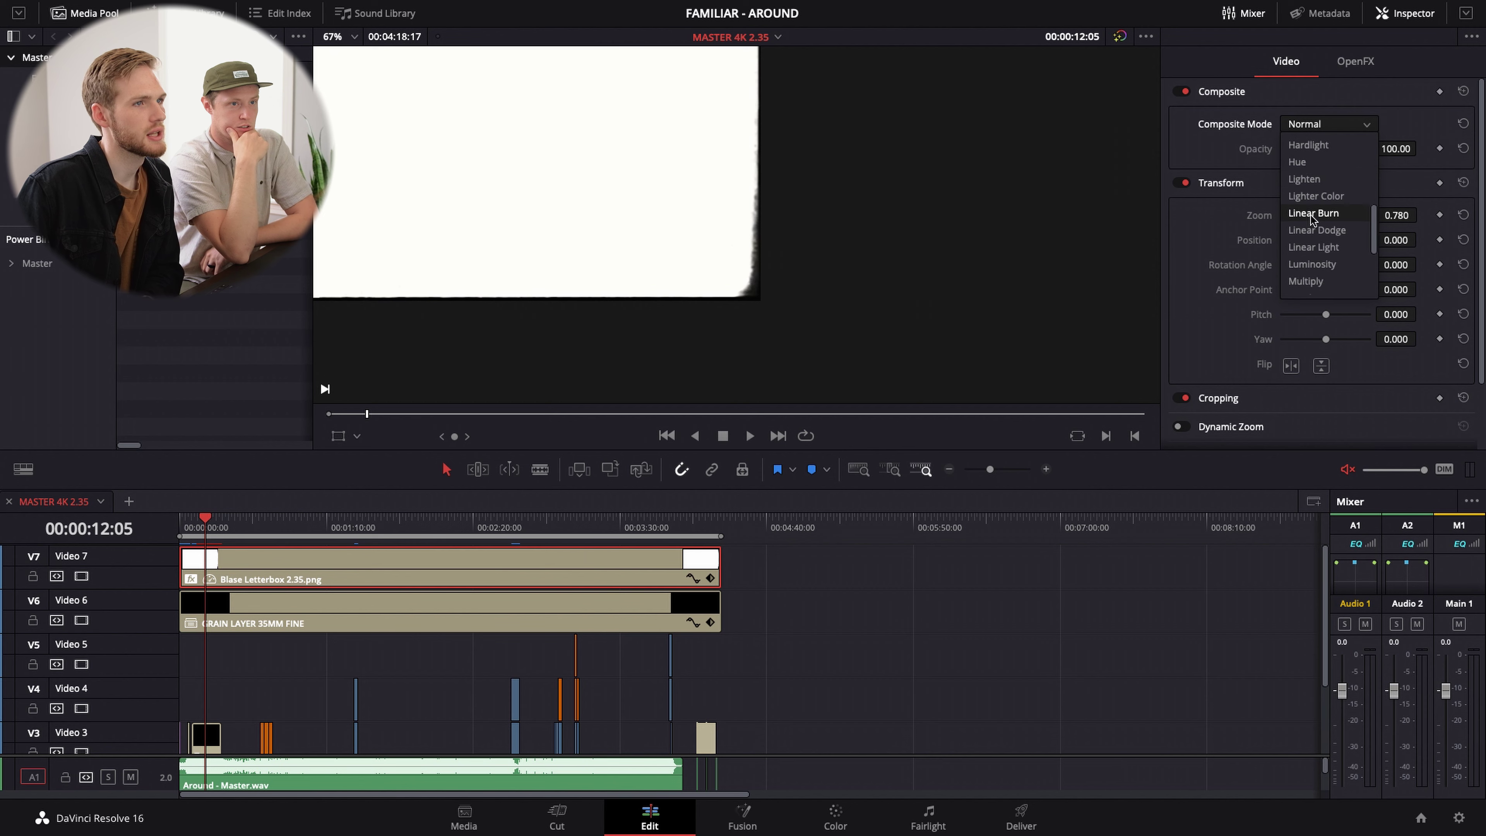
pyautogui.click(1319, 179)
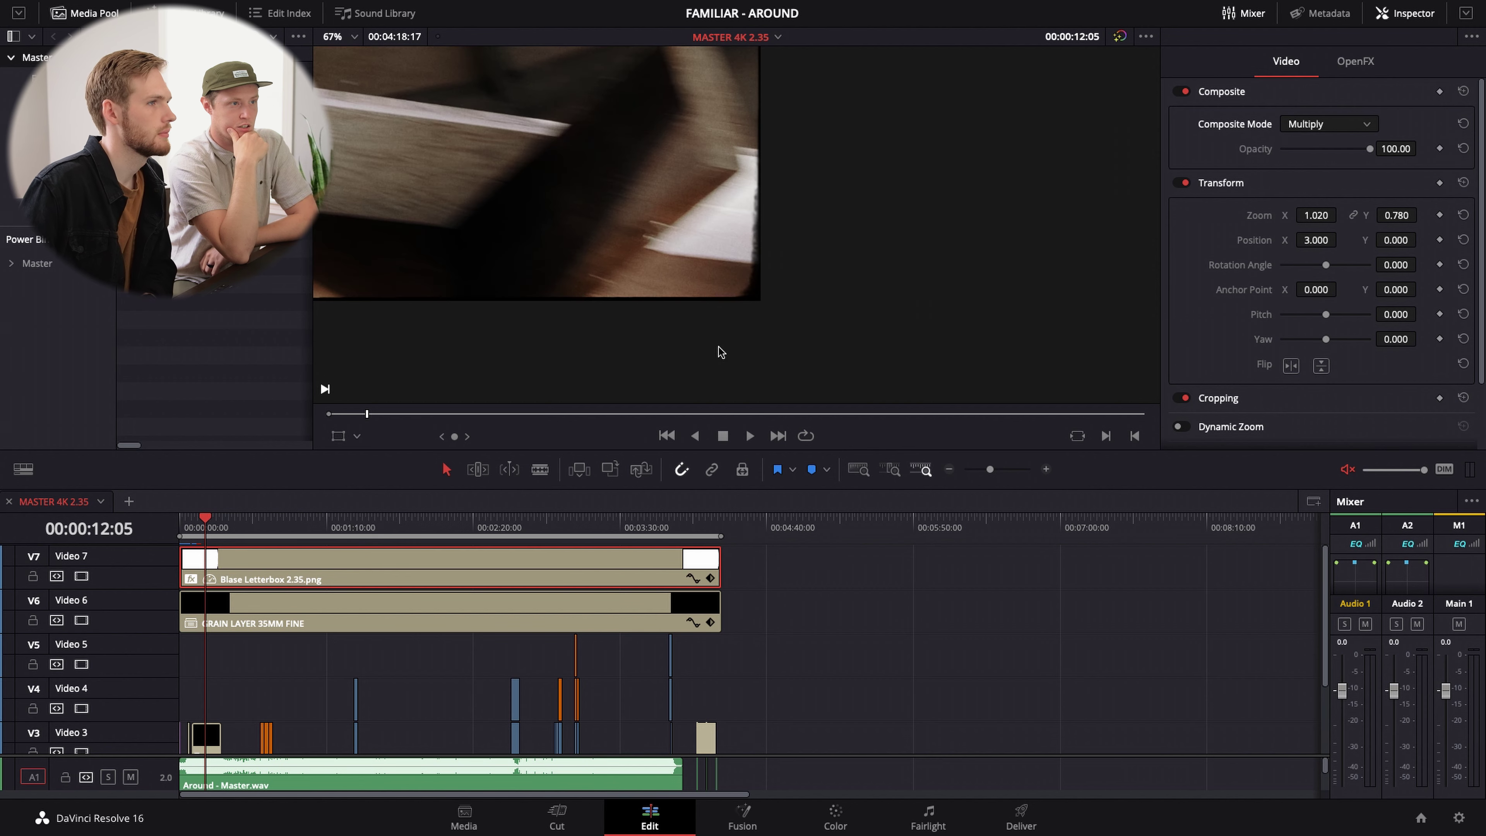
pyautogui.scroll(-4, 564, 185)
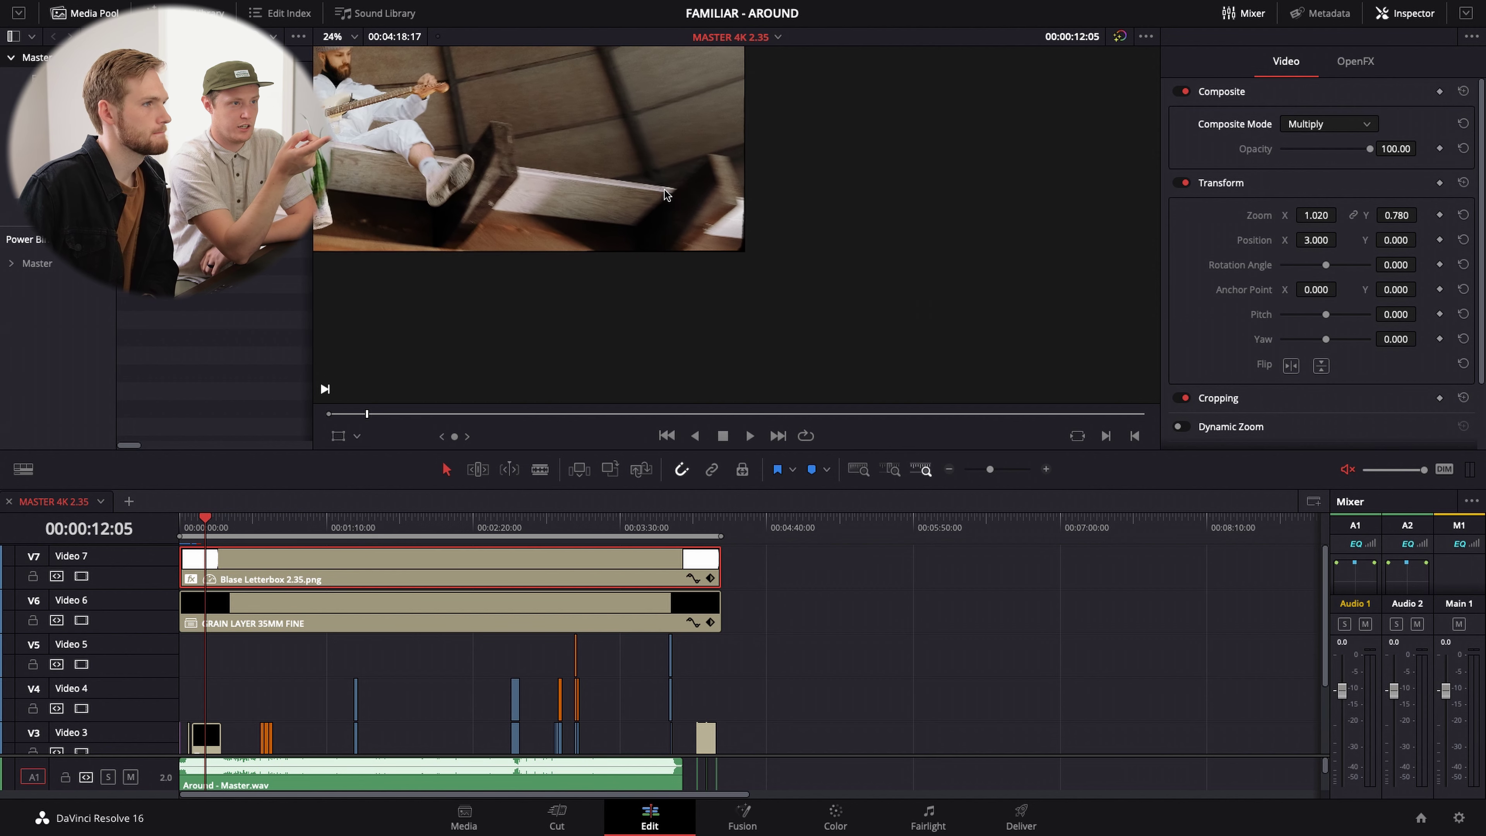
pyautogui.scroll(-1, 659, 202)
pyautogui.moveTo(973, 308); pyautogui.dragTo(851, 327)
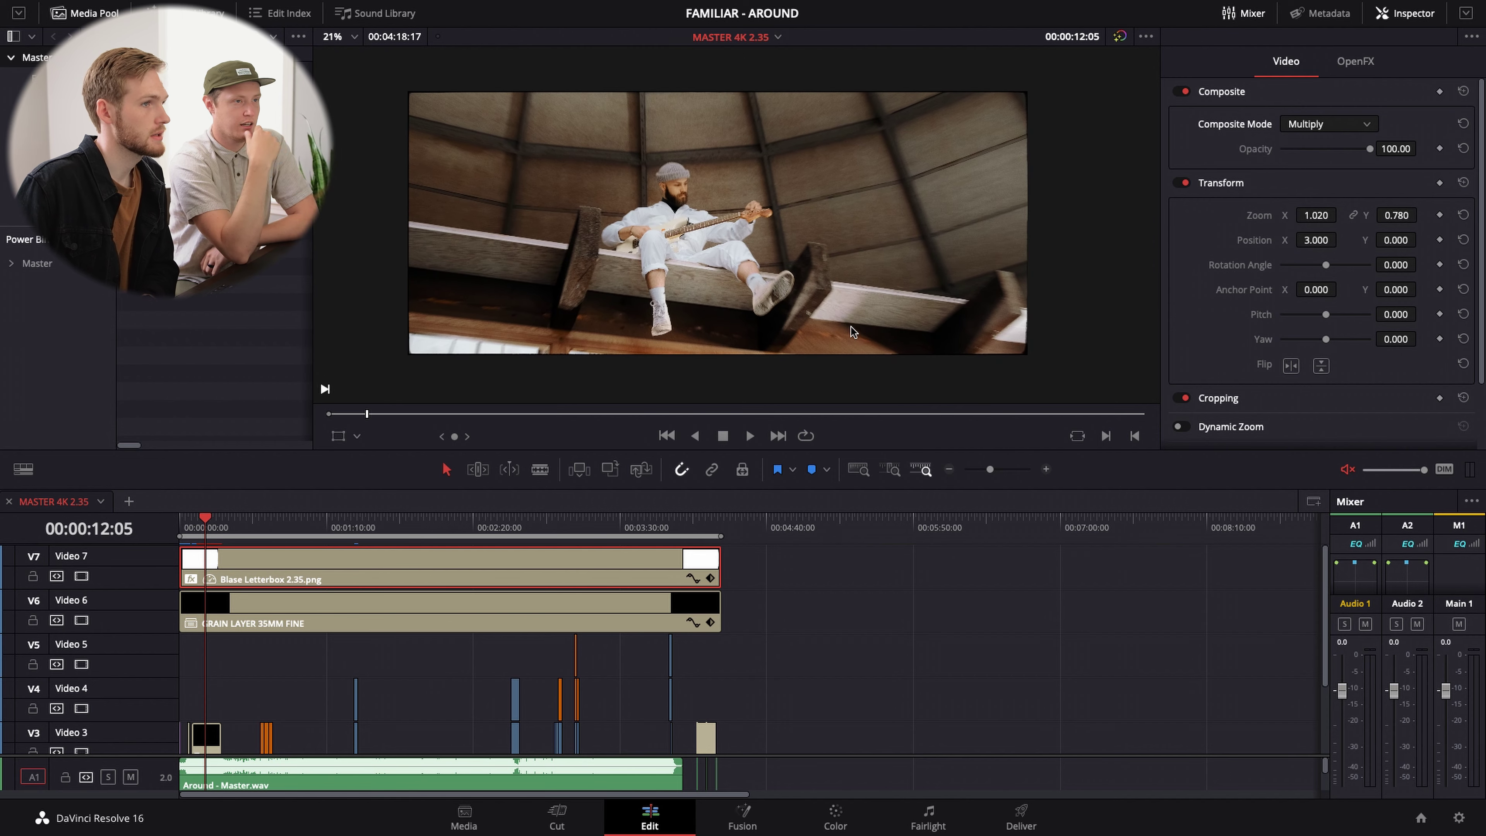
pyautogui.scroll(2, 851, 326)
pyautogui.scroll(-1, 860, 330)
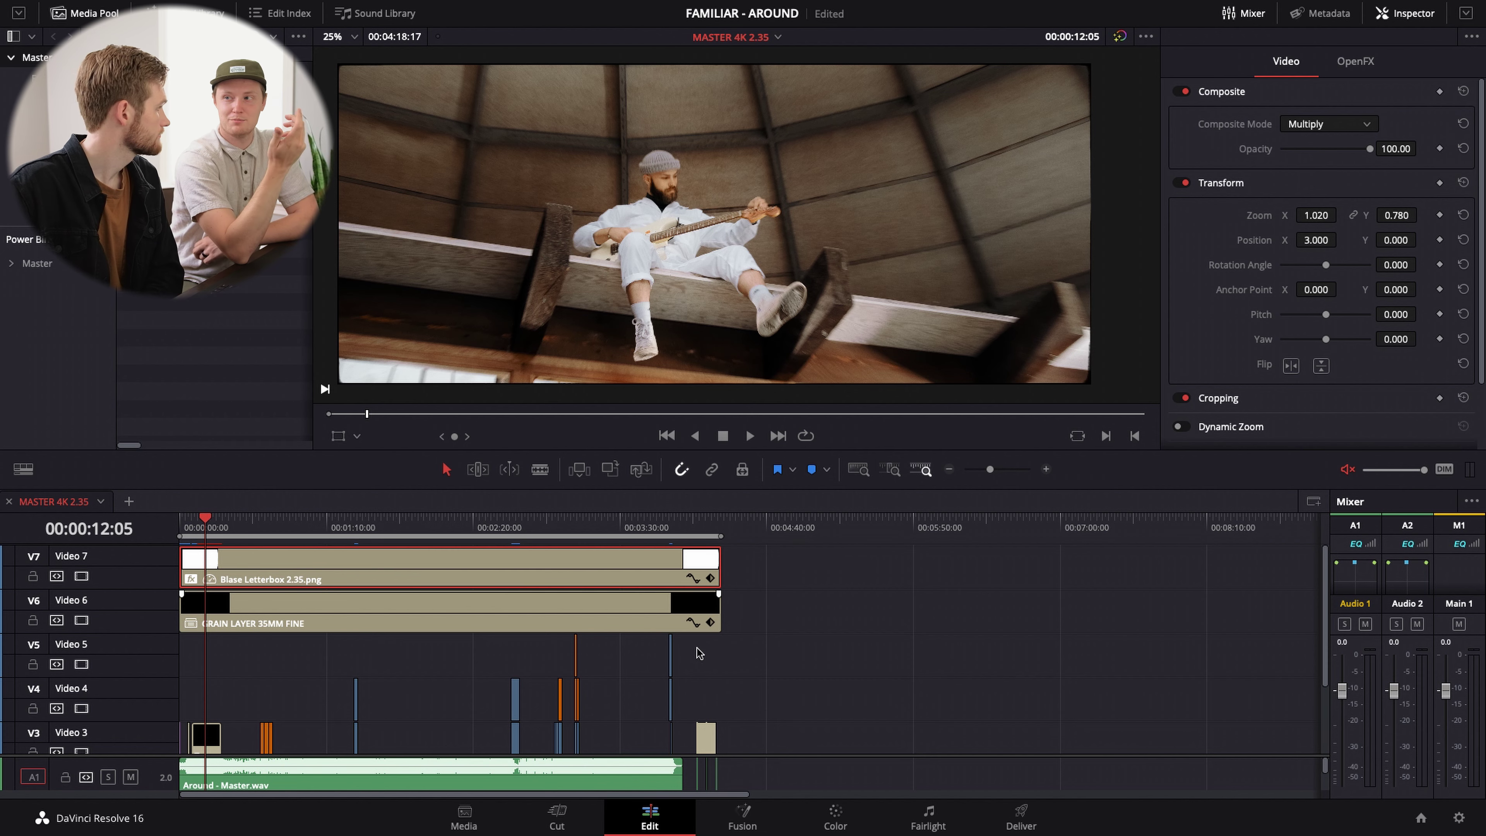
pyautogui.scroll(-1, 719, 368)
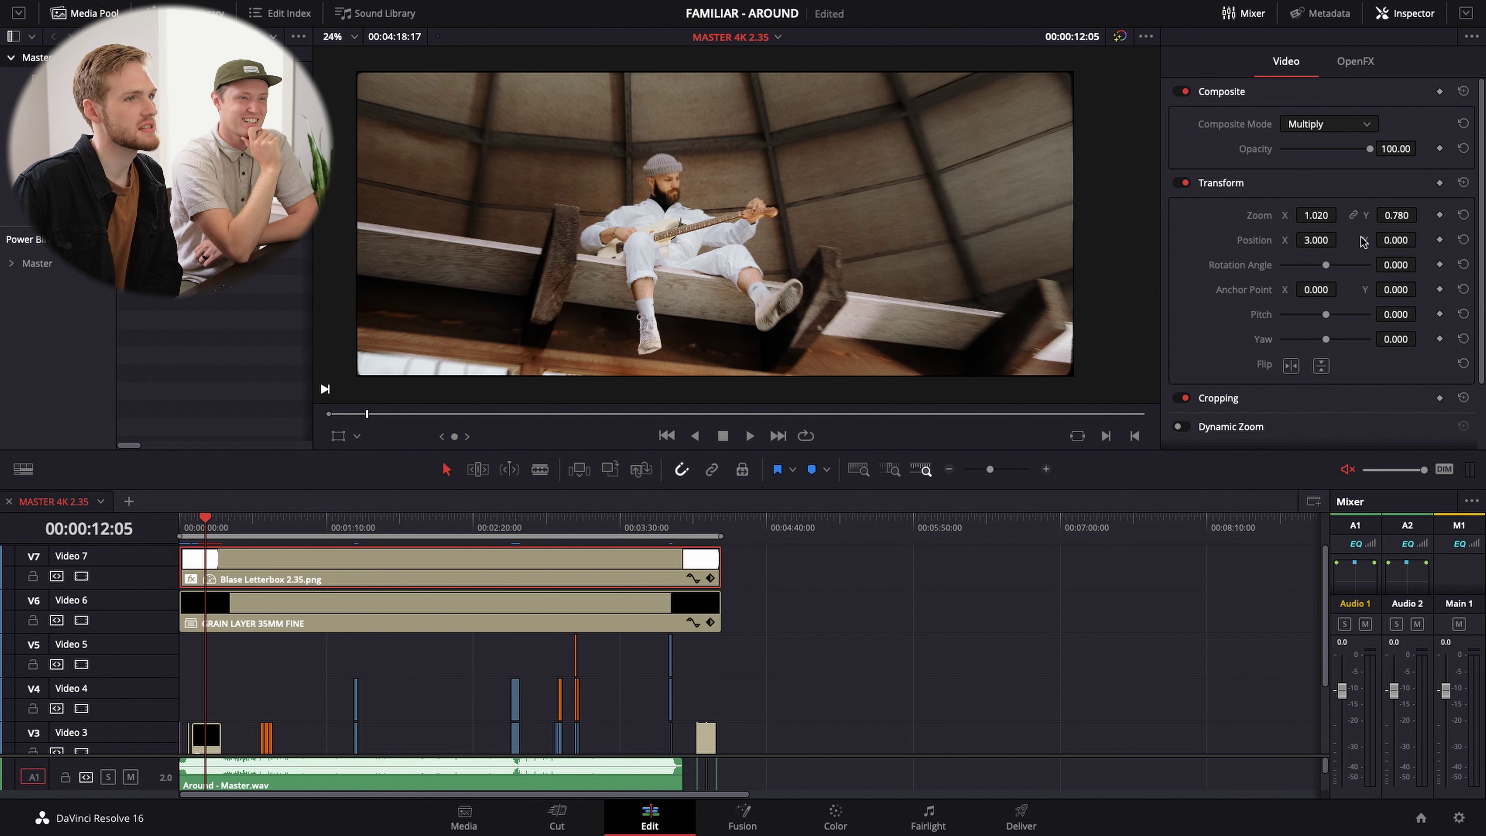
pyautogui.click(388, 618)
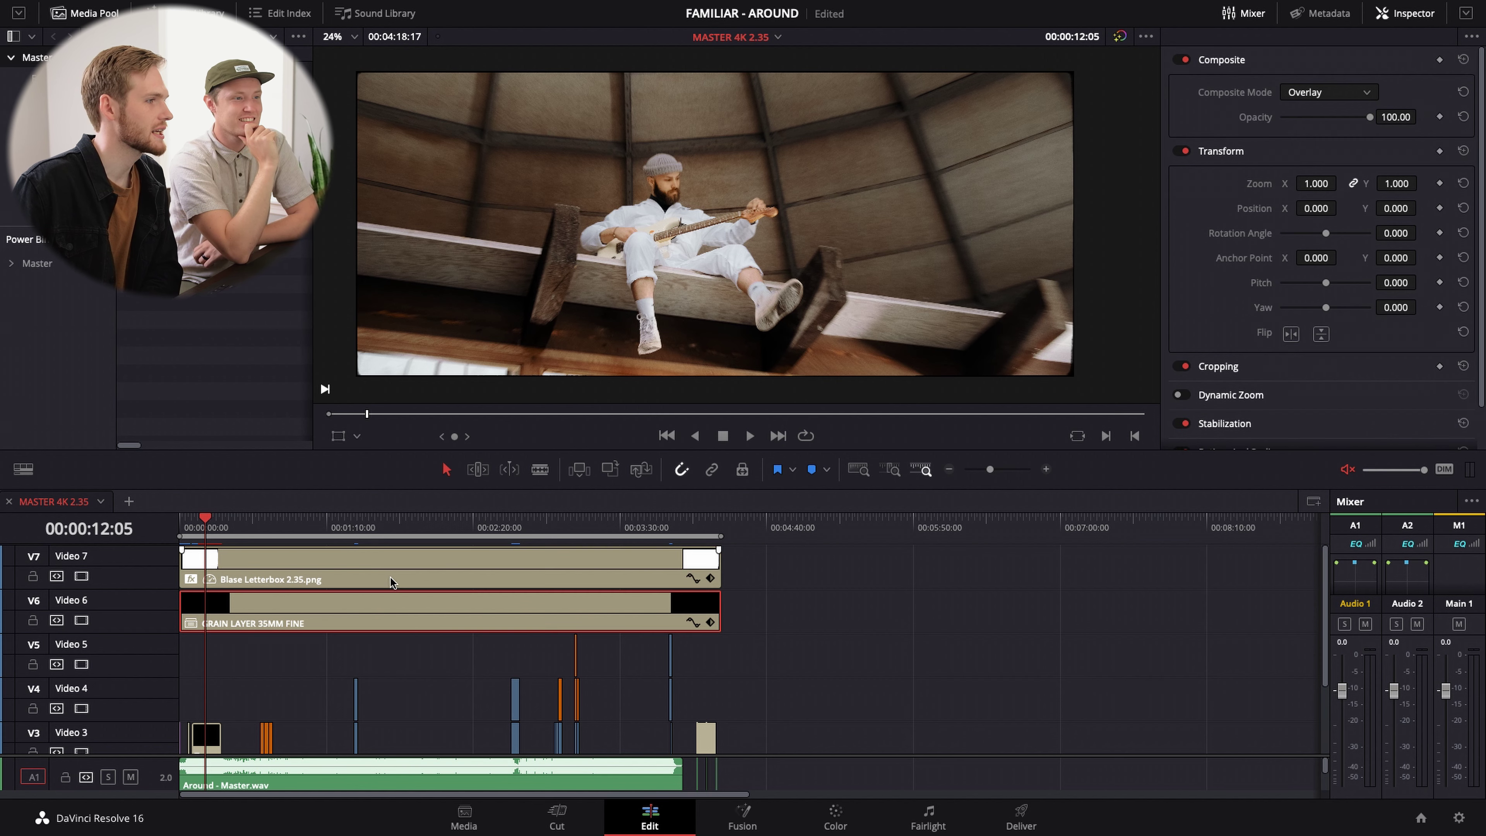
pyautogui.click(398, 581)
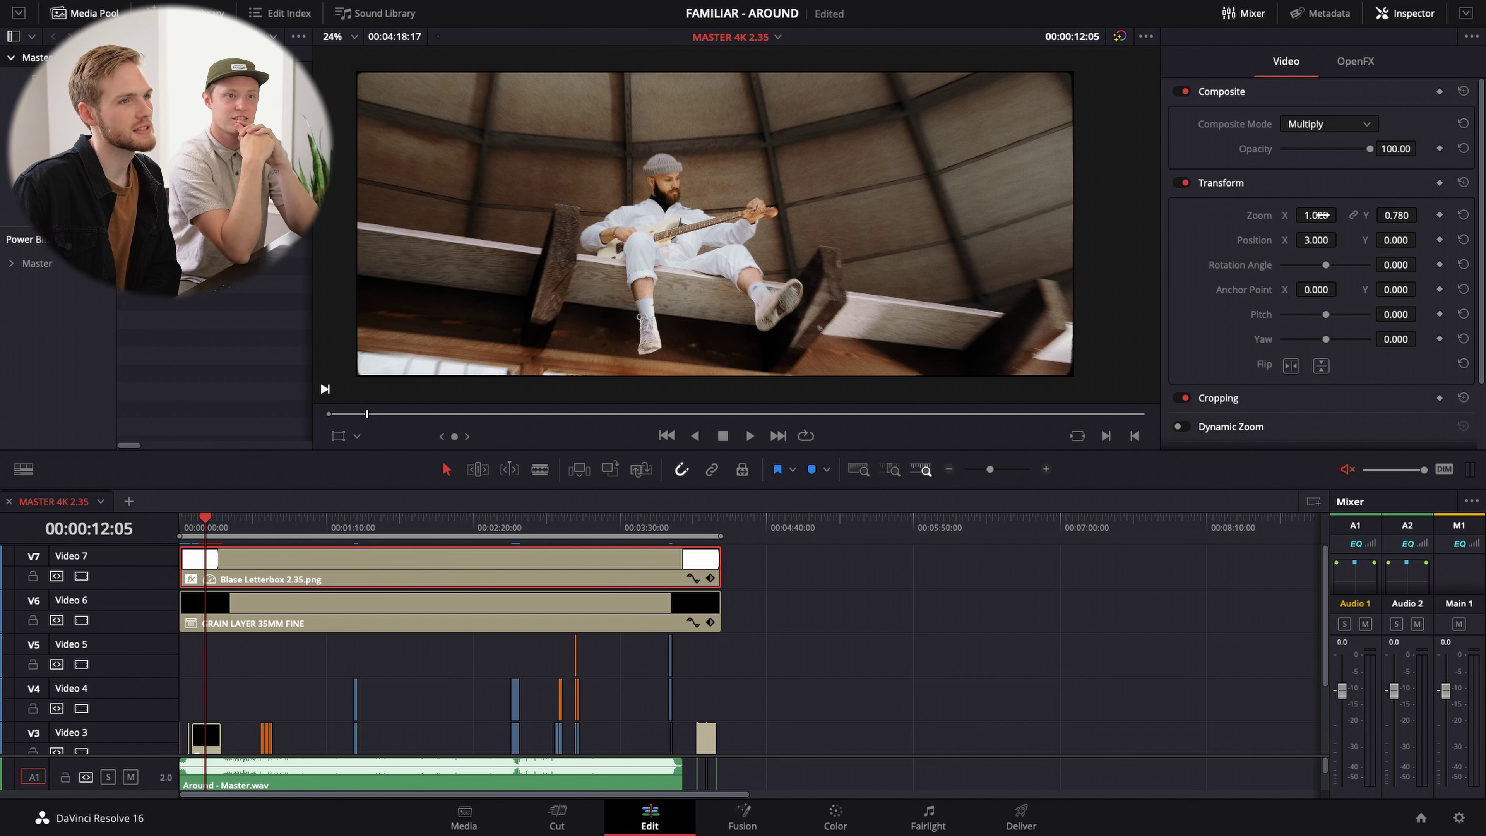
pyautogui.moveTo(1381, 216)
pyautogui.mouseDown()
pyautogui.moveTo(1355, 218)
pyautogui.moveTo(1401, 217)
pyautogui.mouseUp()
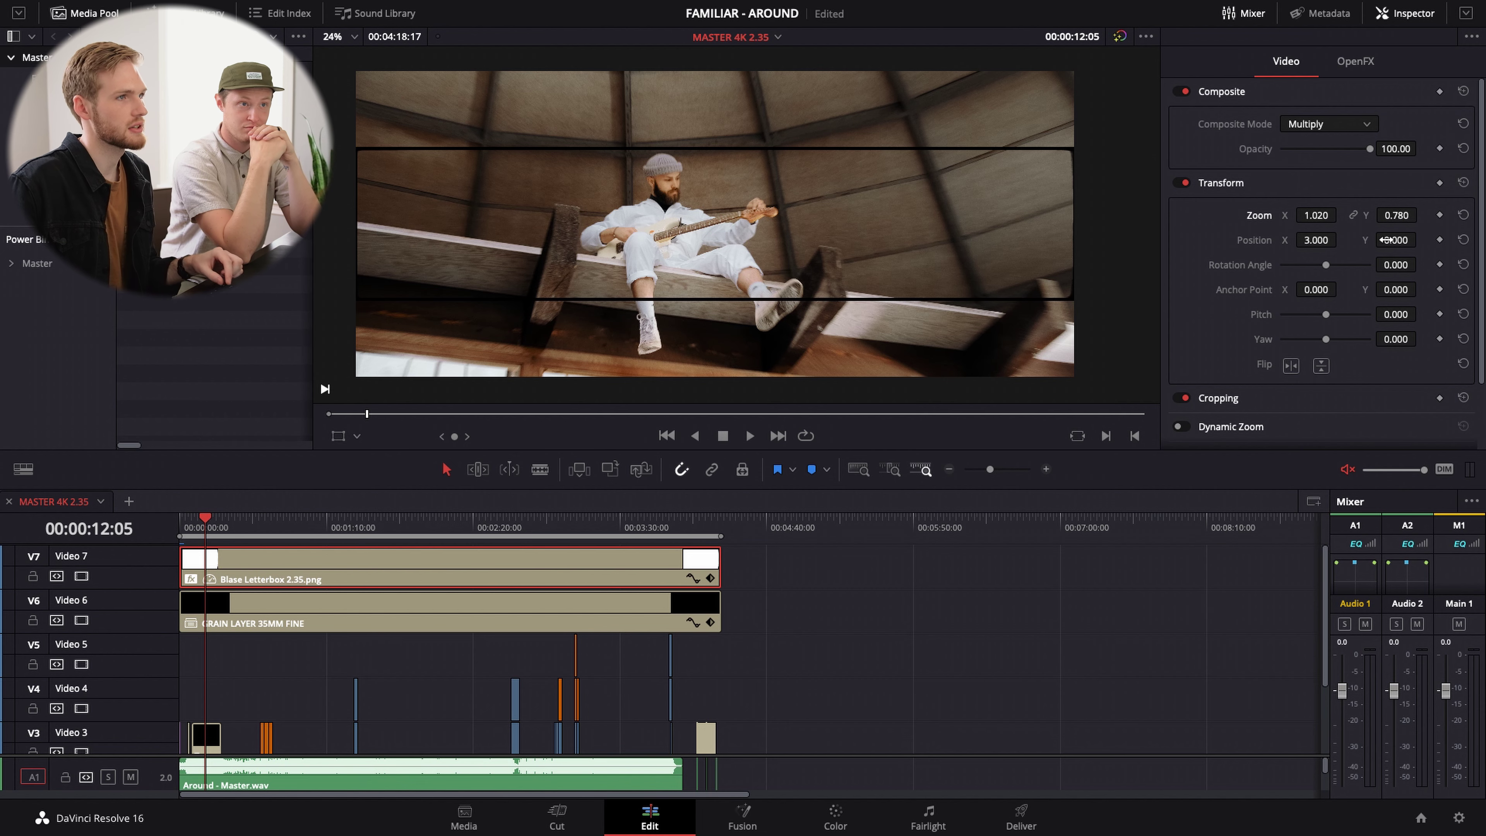
pyautogui.hotkey('ctrl', 'z')
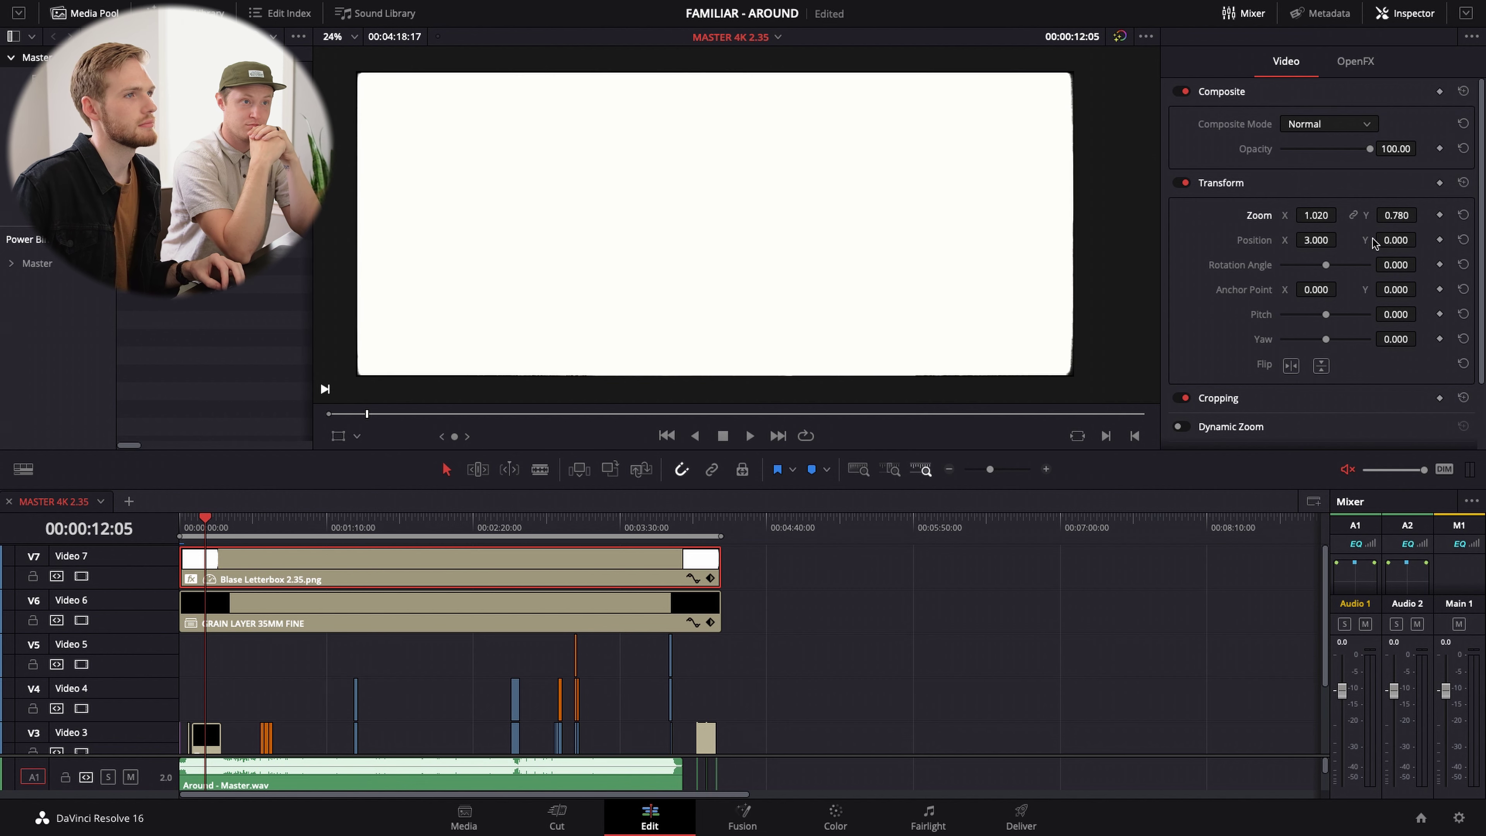
pyautogui.hotkey('ctrl', 'shift', 'z')
pyautogui.scroll(-1, 282, 568)
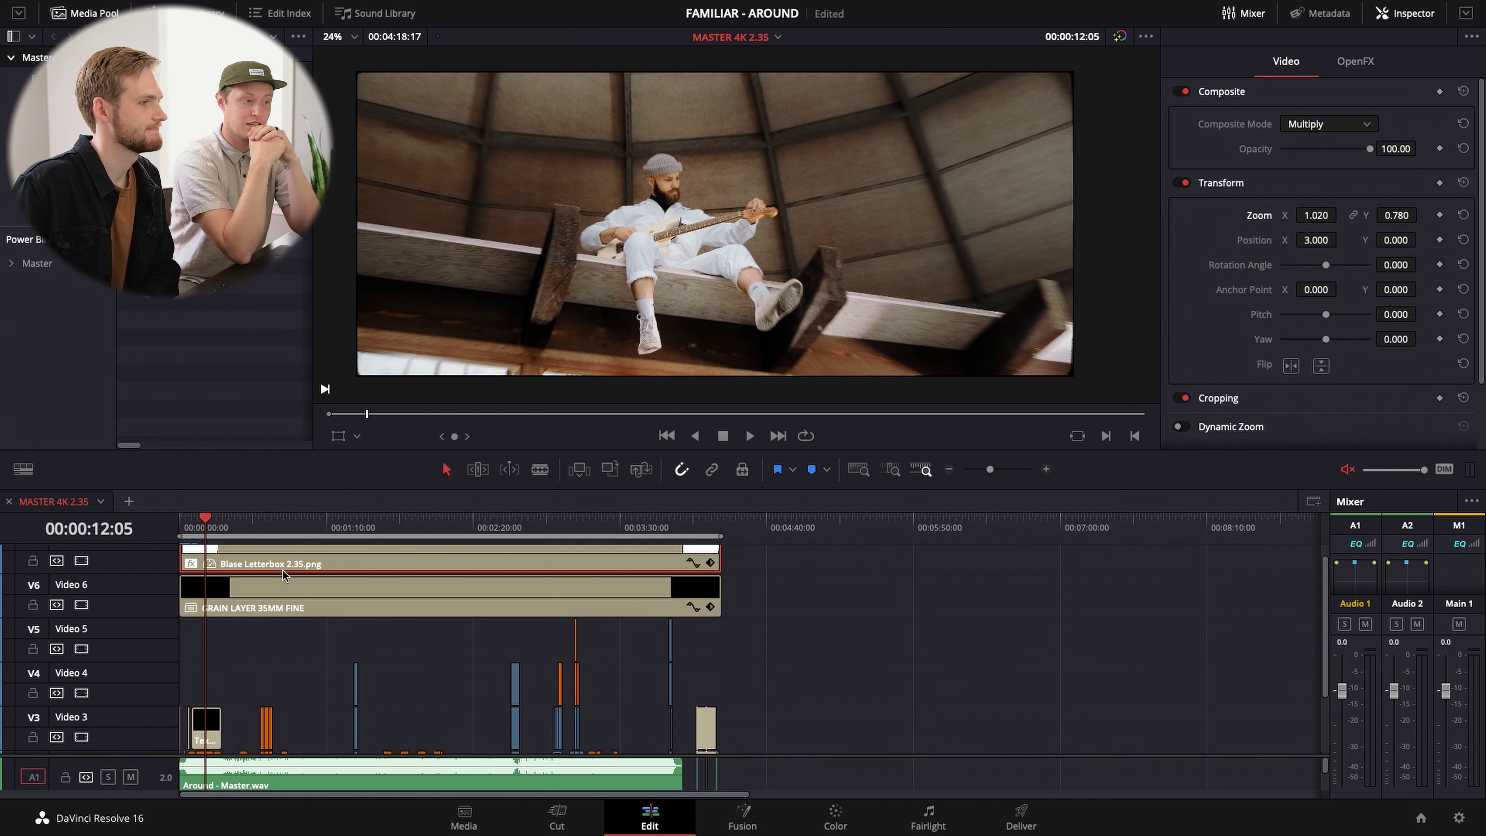